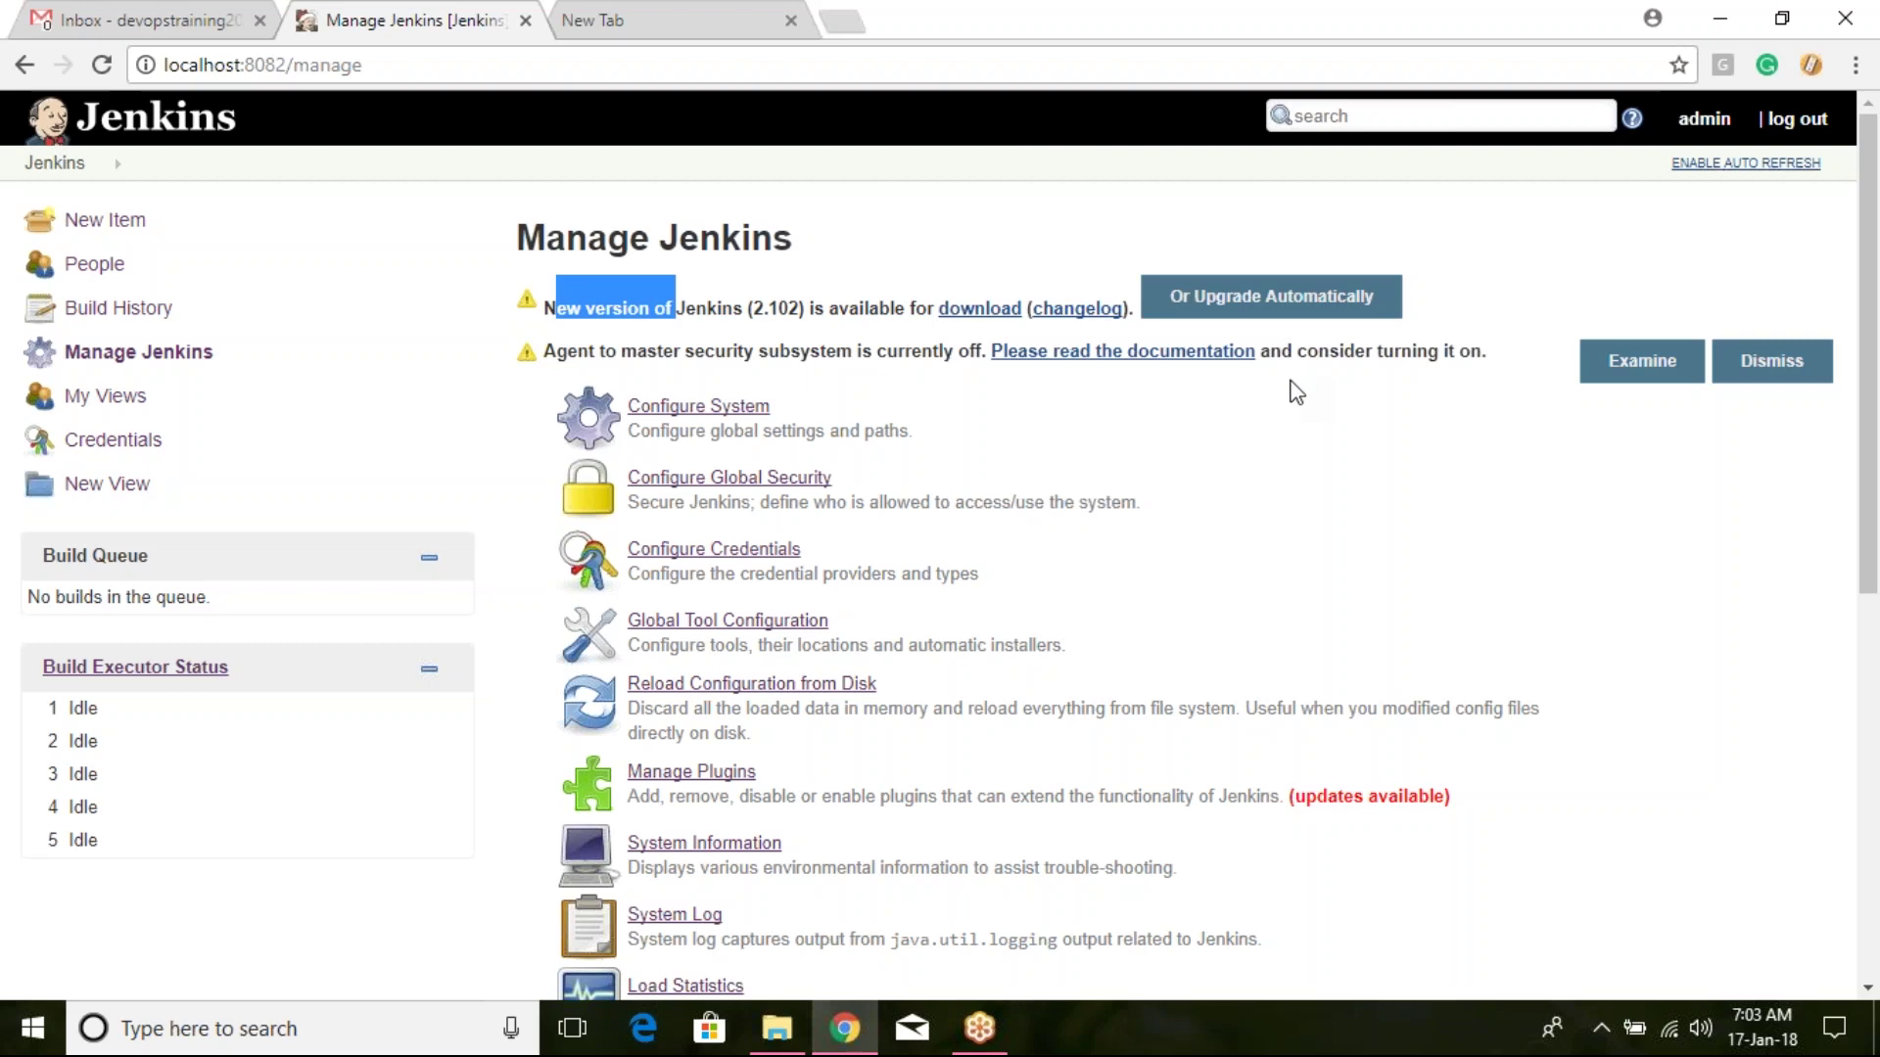
# Step: Reload the Jenkins configuration from disk and confirm the OK prompt
pyautogui.scroll(-3, 1197, 449)
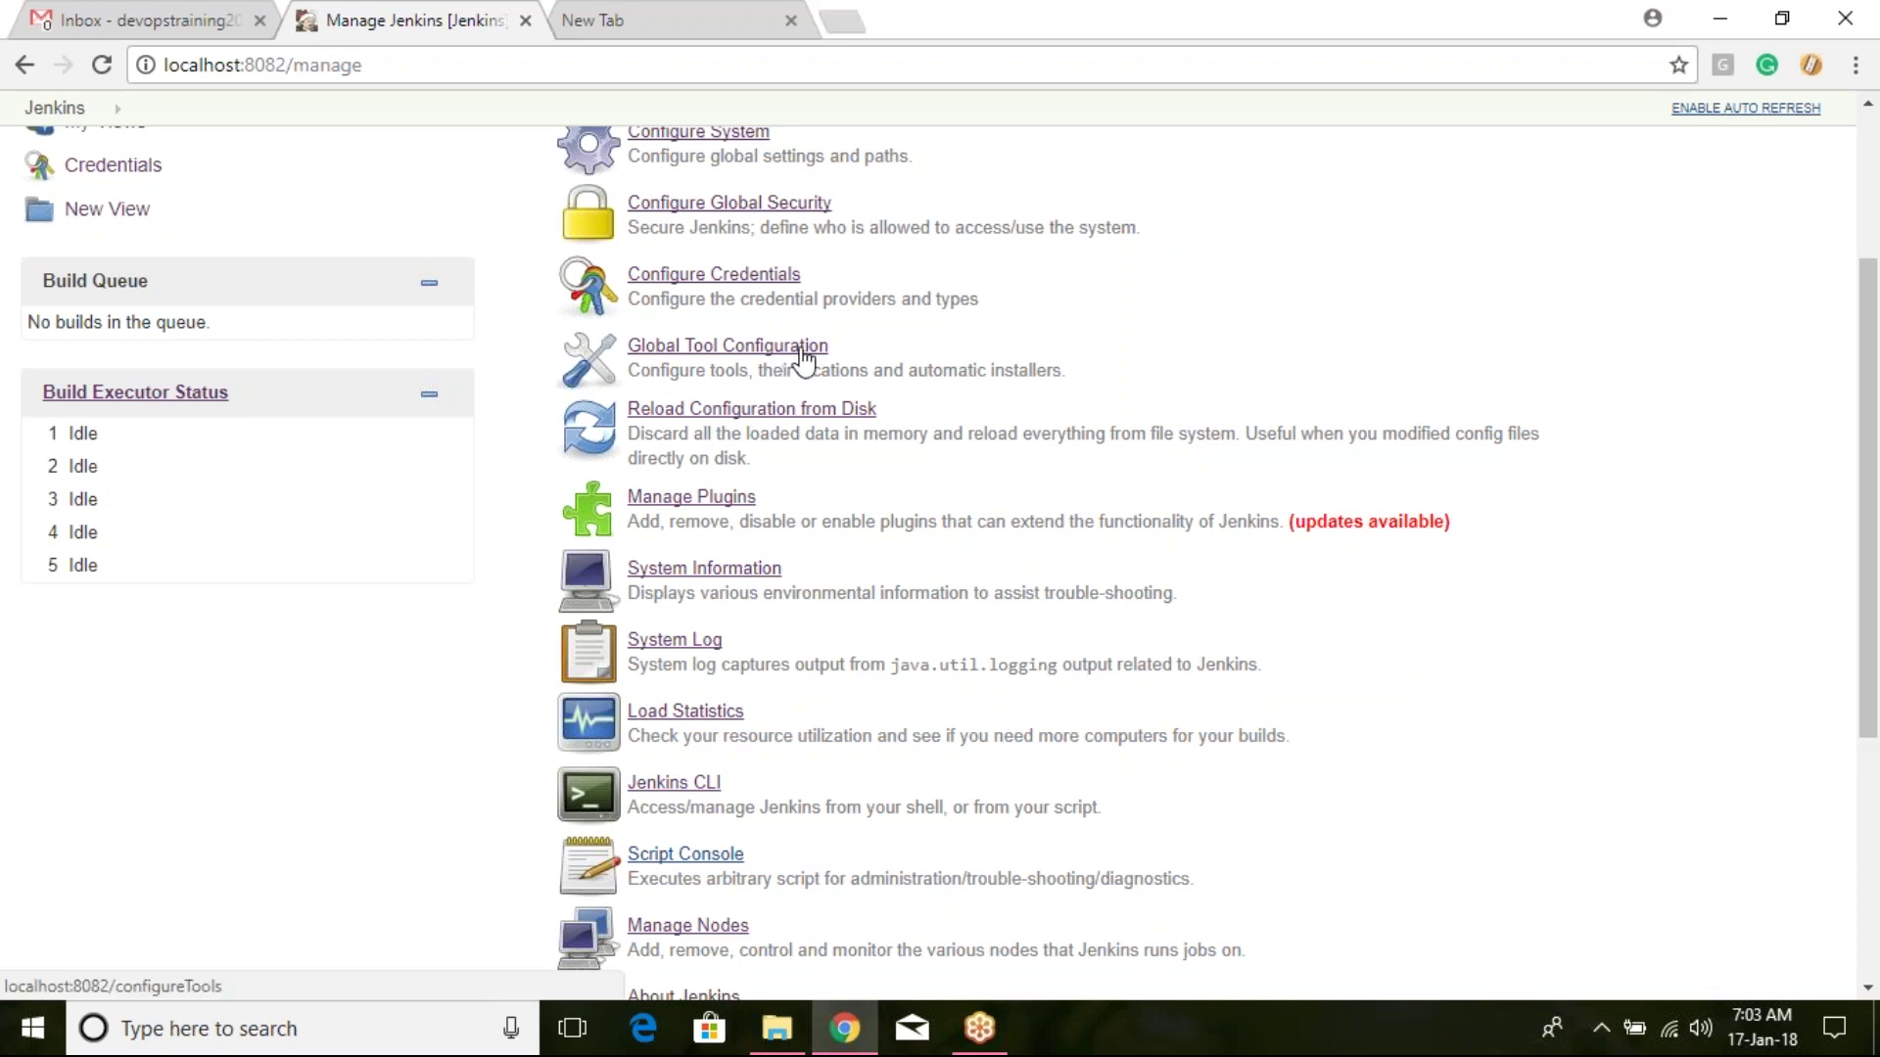
pyautogui.scroll(3, 802, 360)
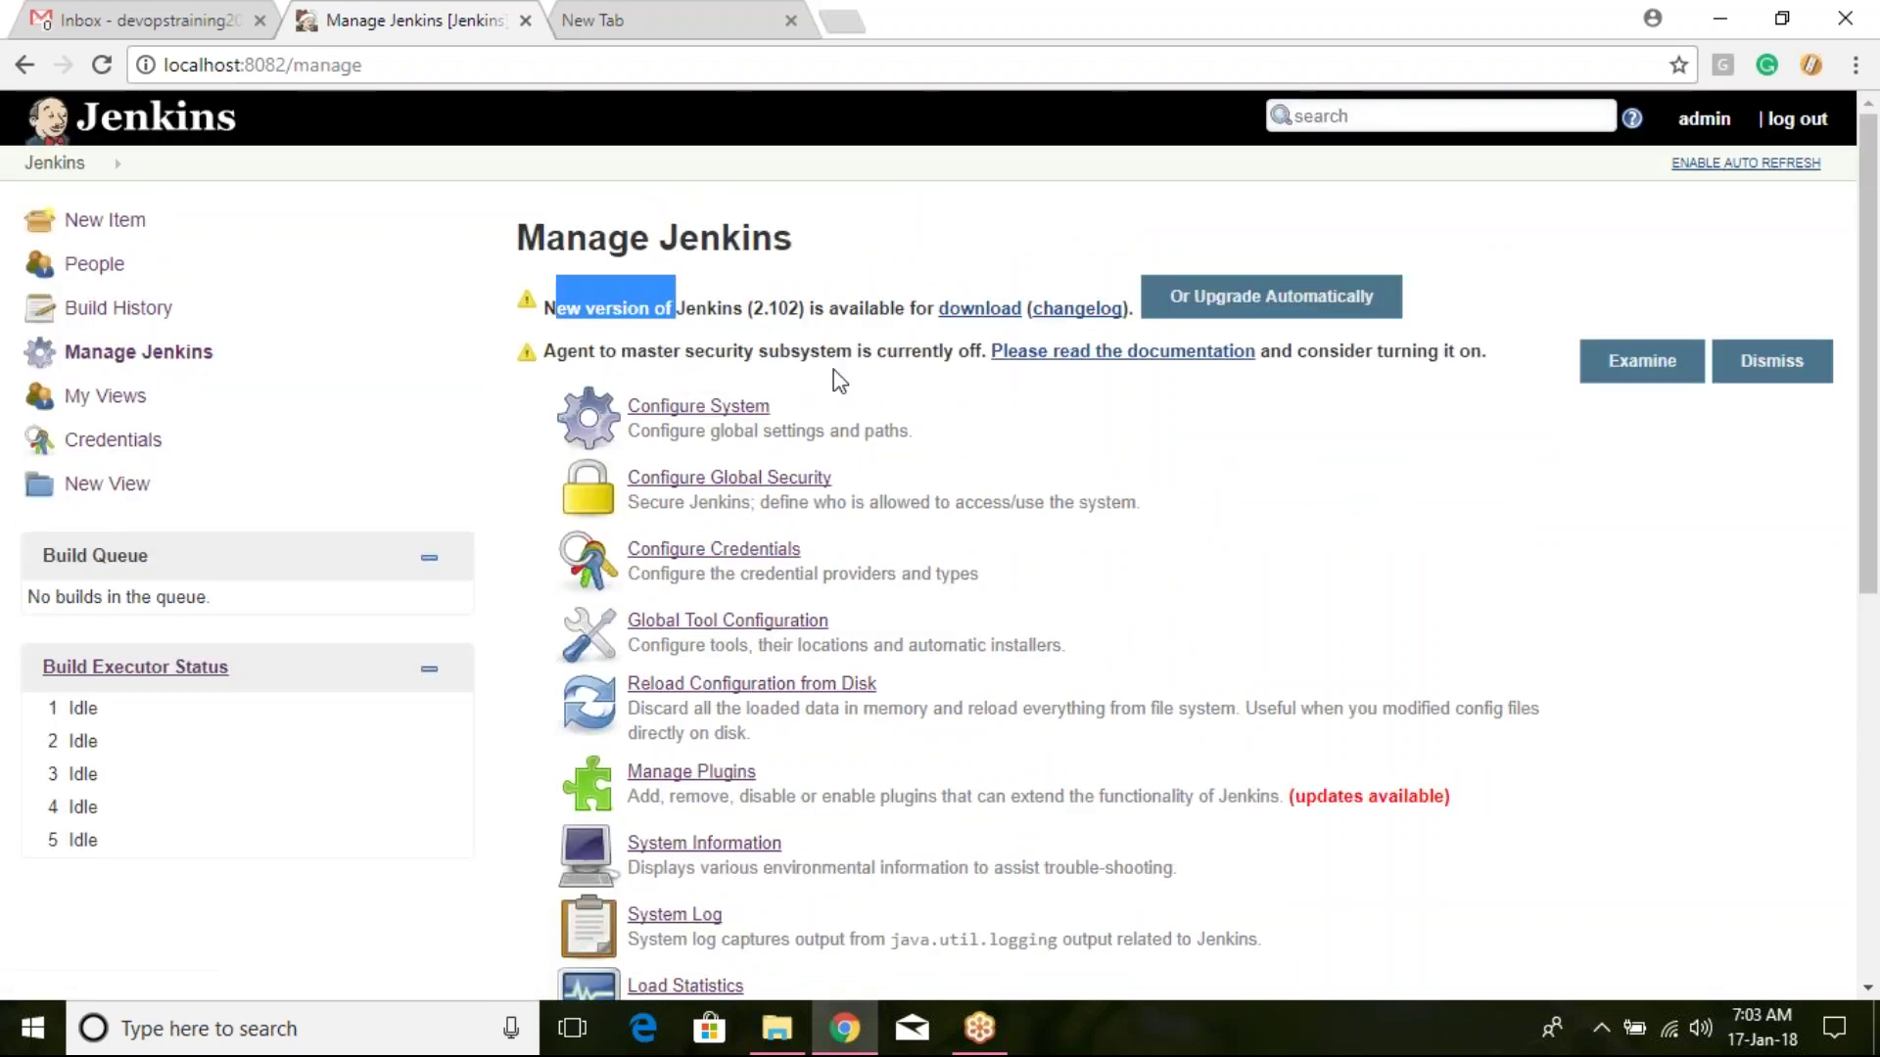
pyautogui.scroll(-3, 839, 380)
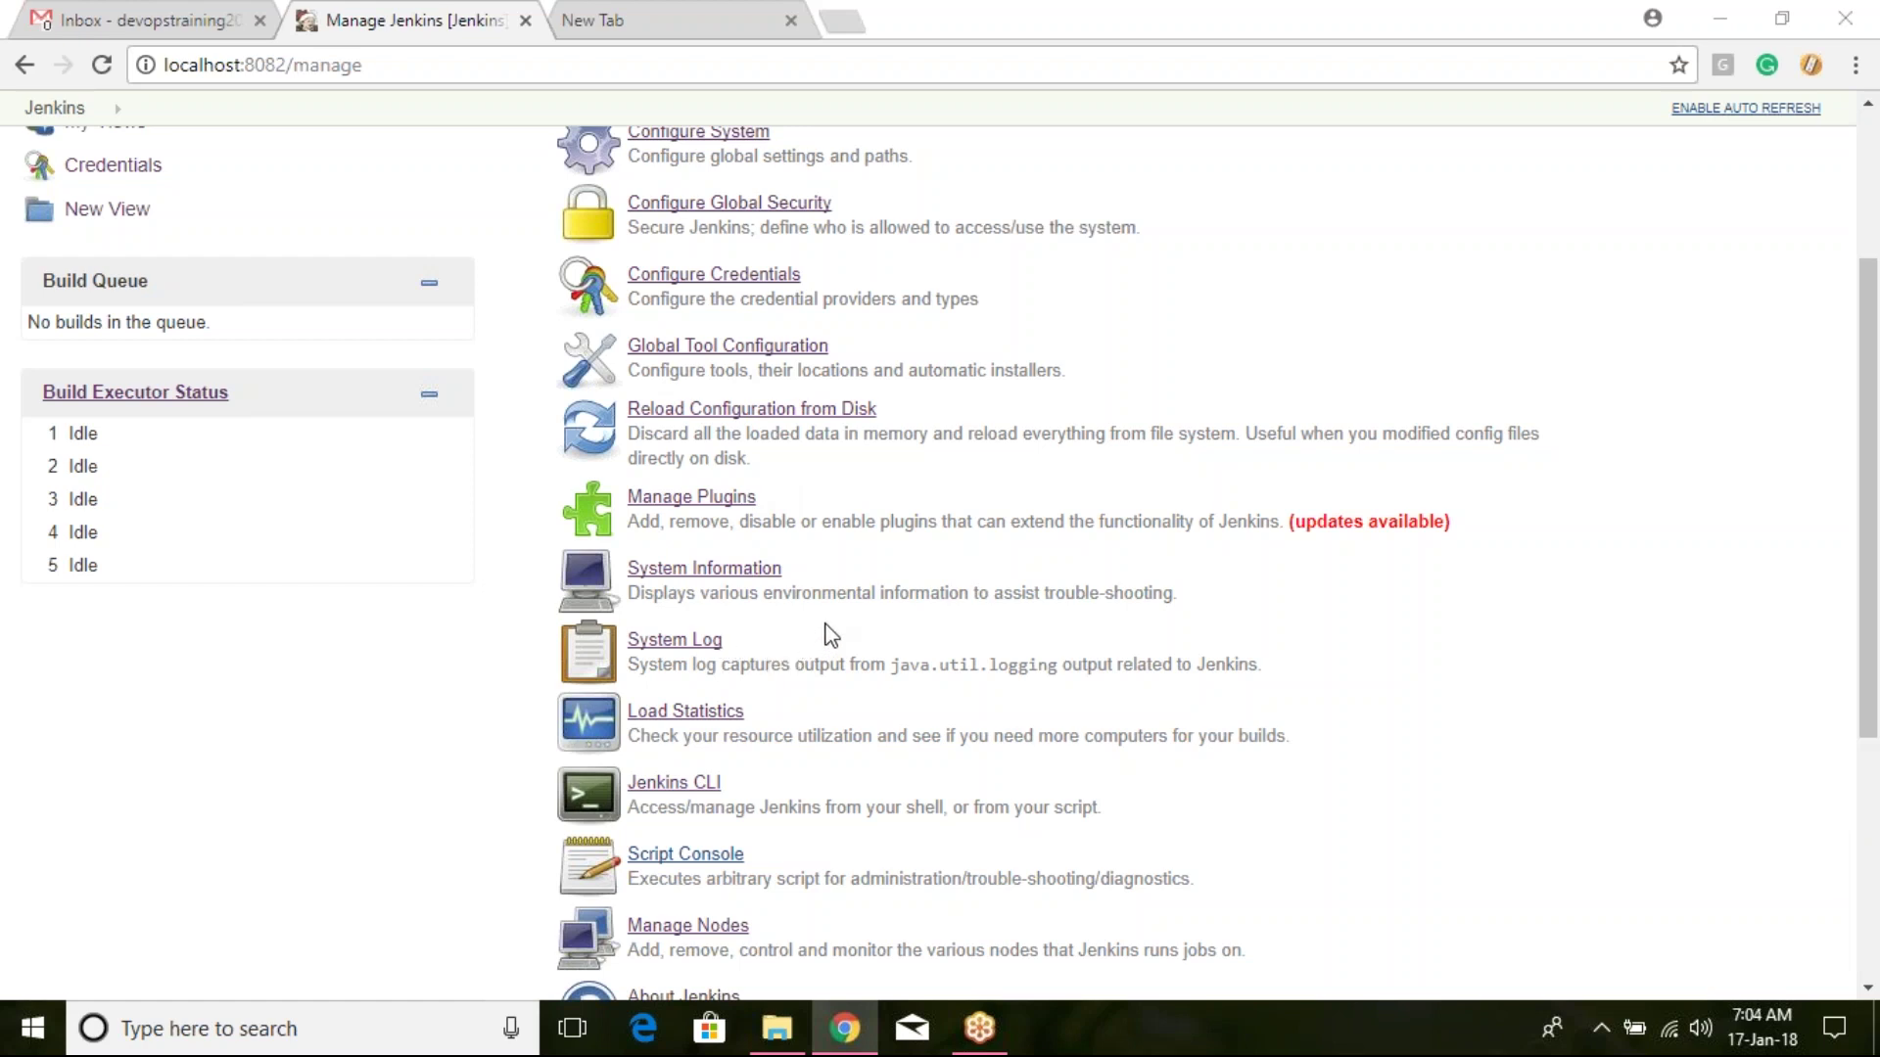
pyautogui.scroll(2, 828, 619)
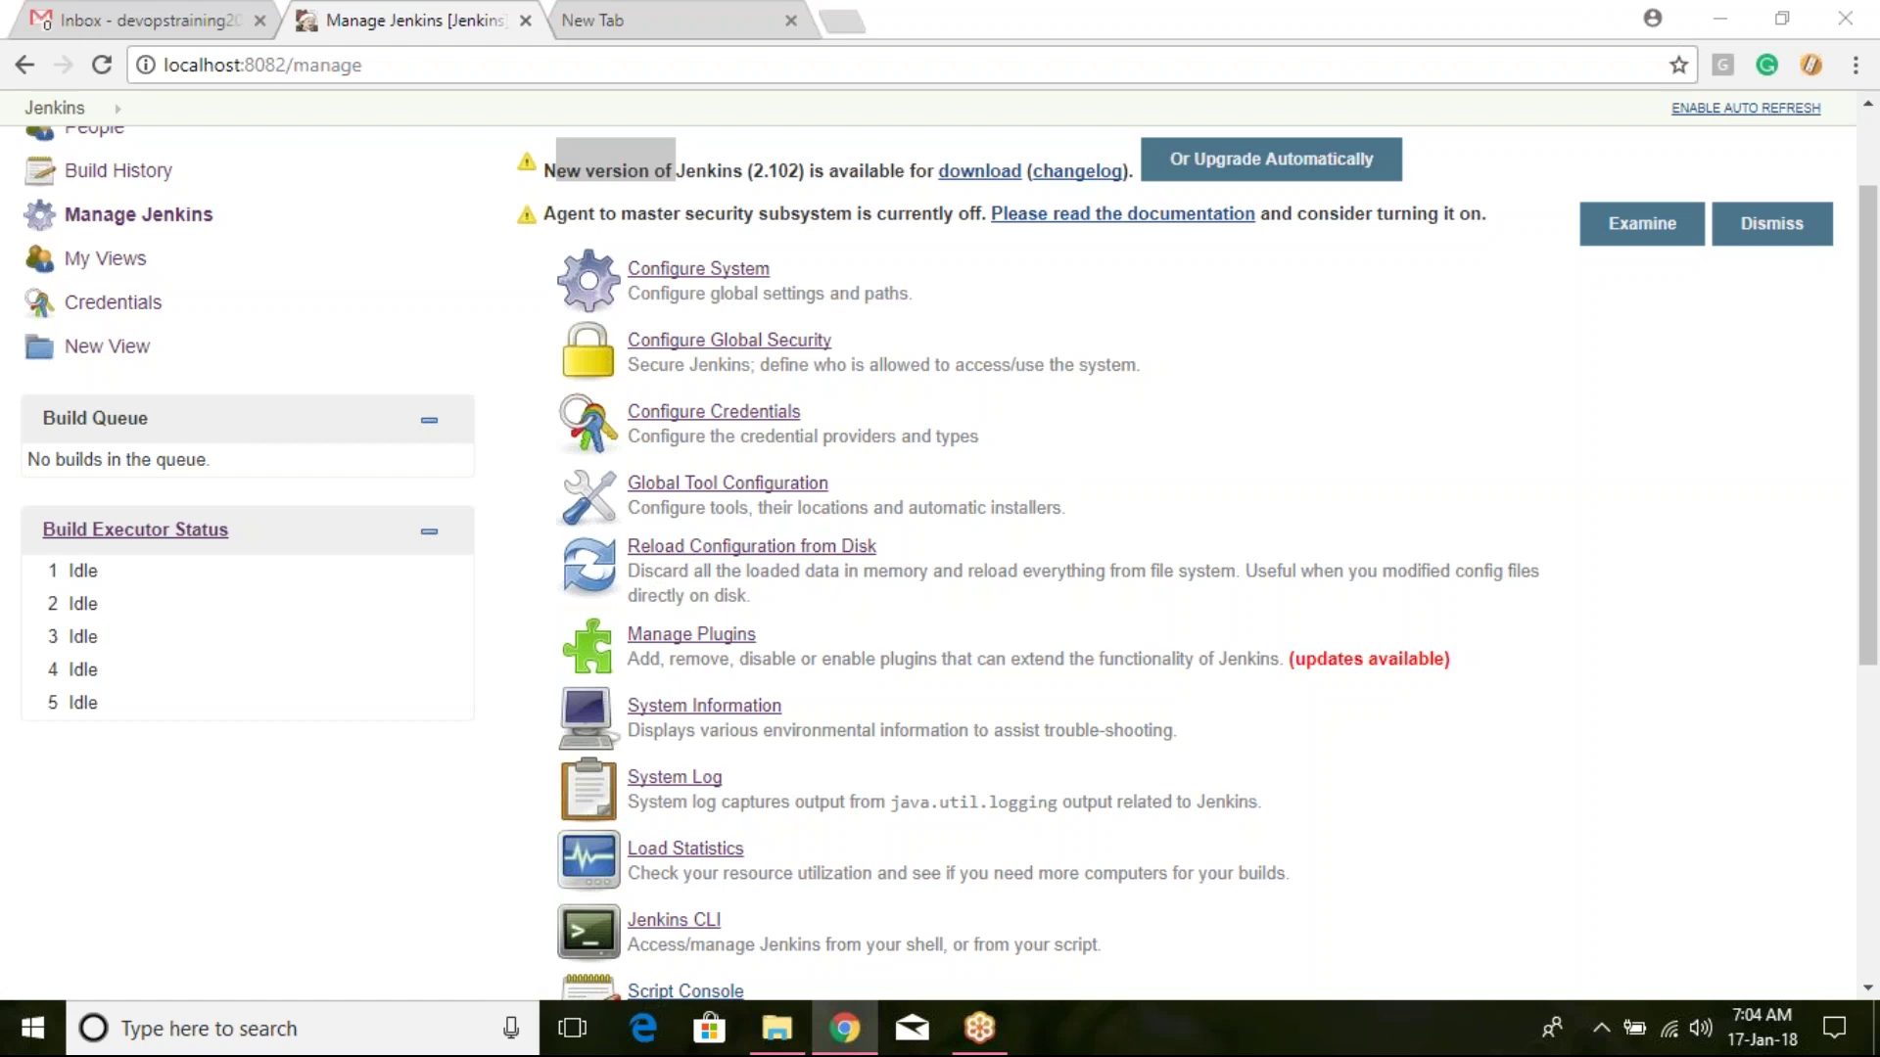
pyautogui.click(738, 553)
pyautogui.click(1064, 206)
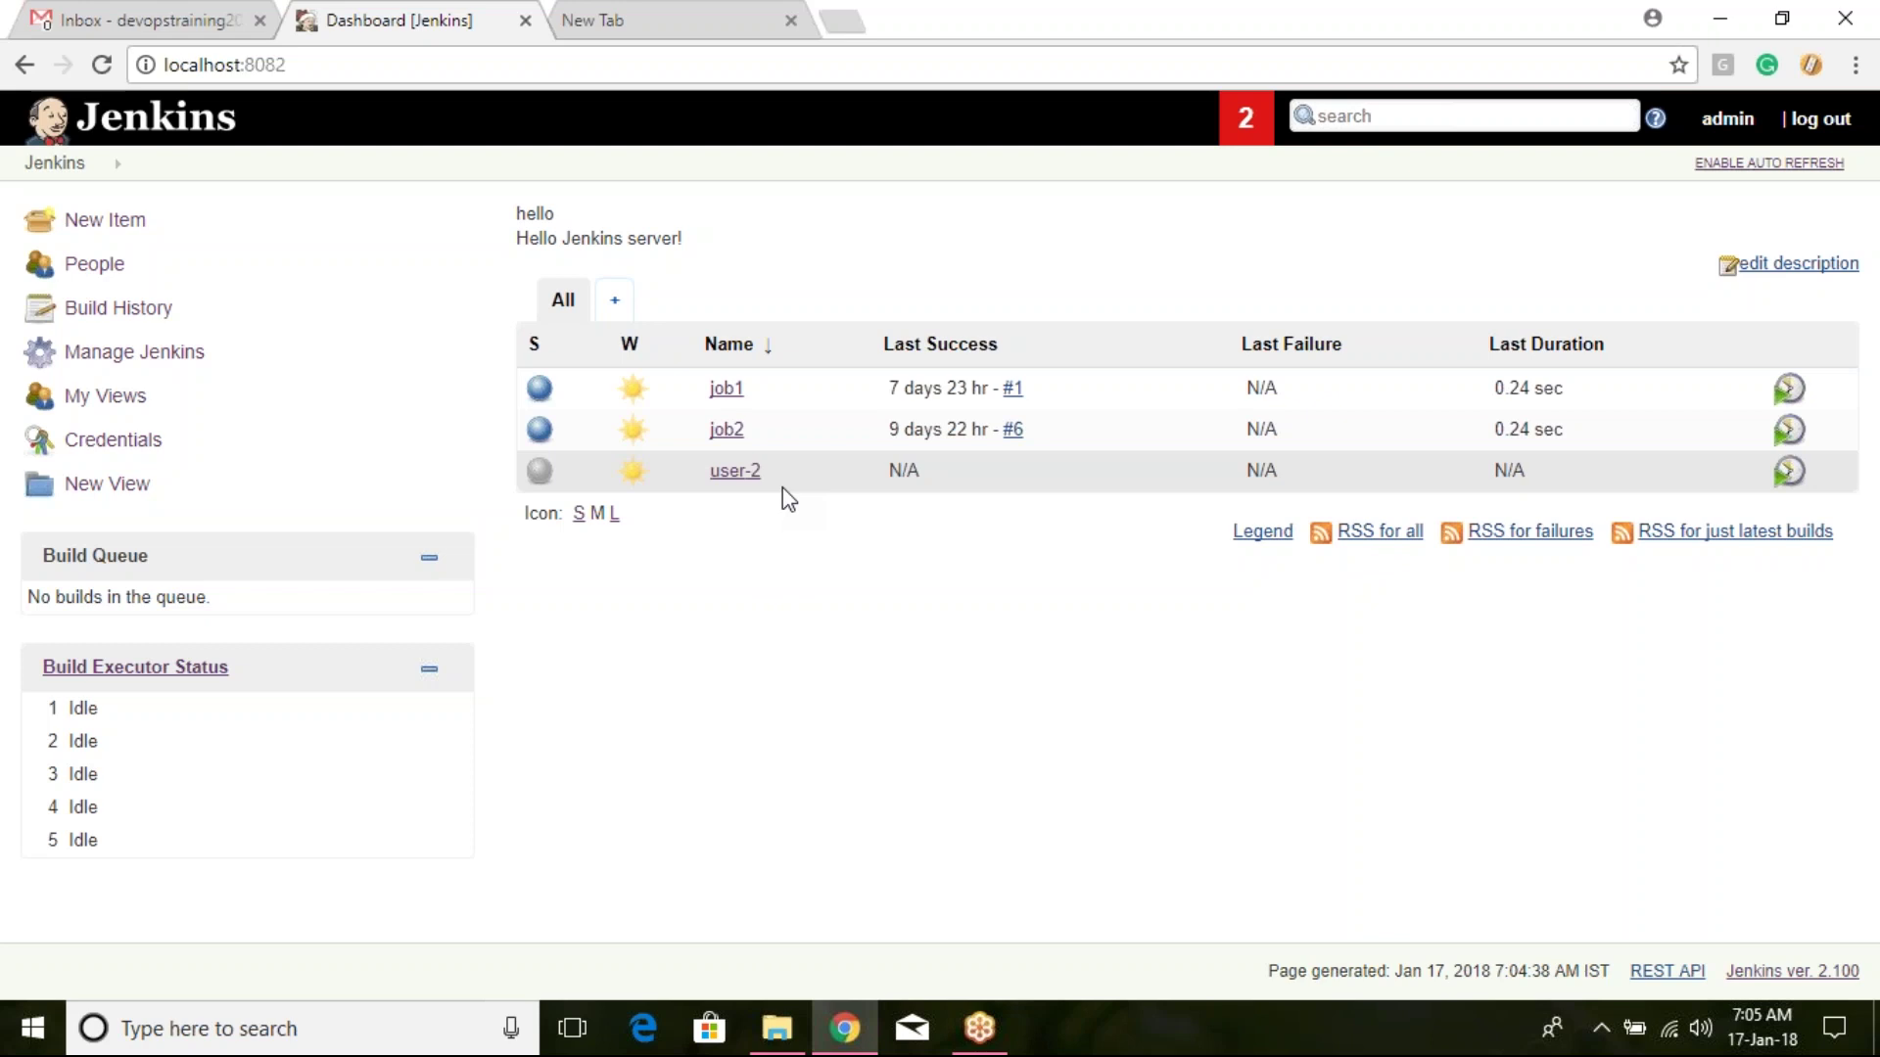
pyautogui.click(777, 1027)
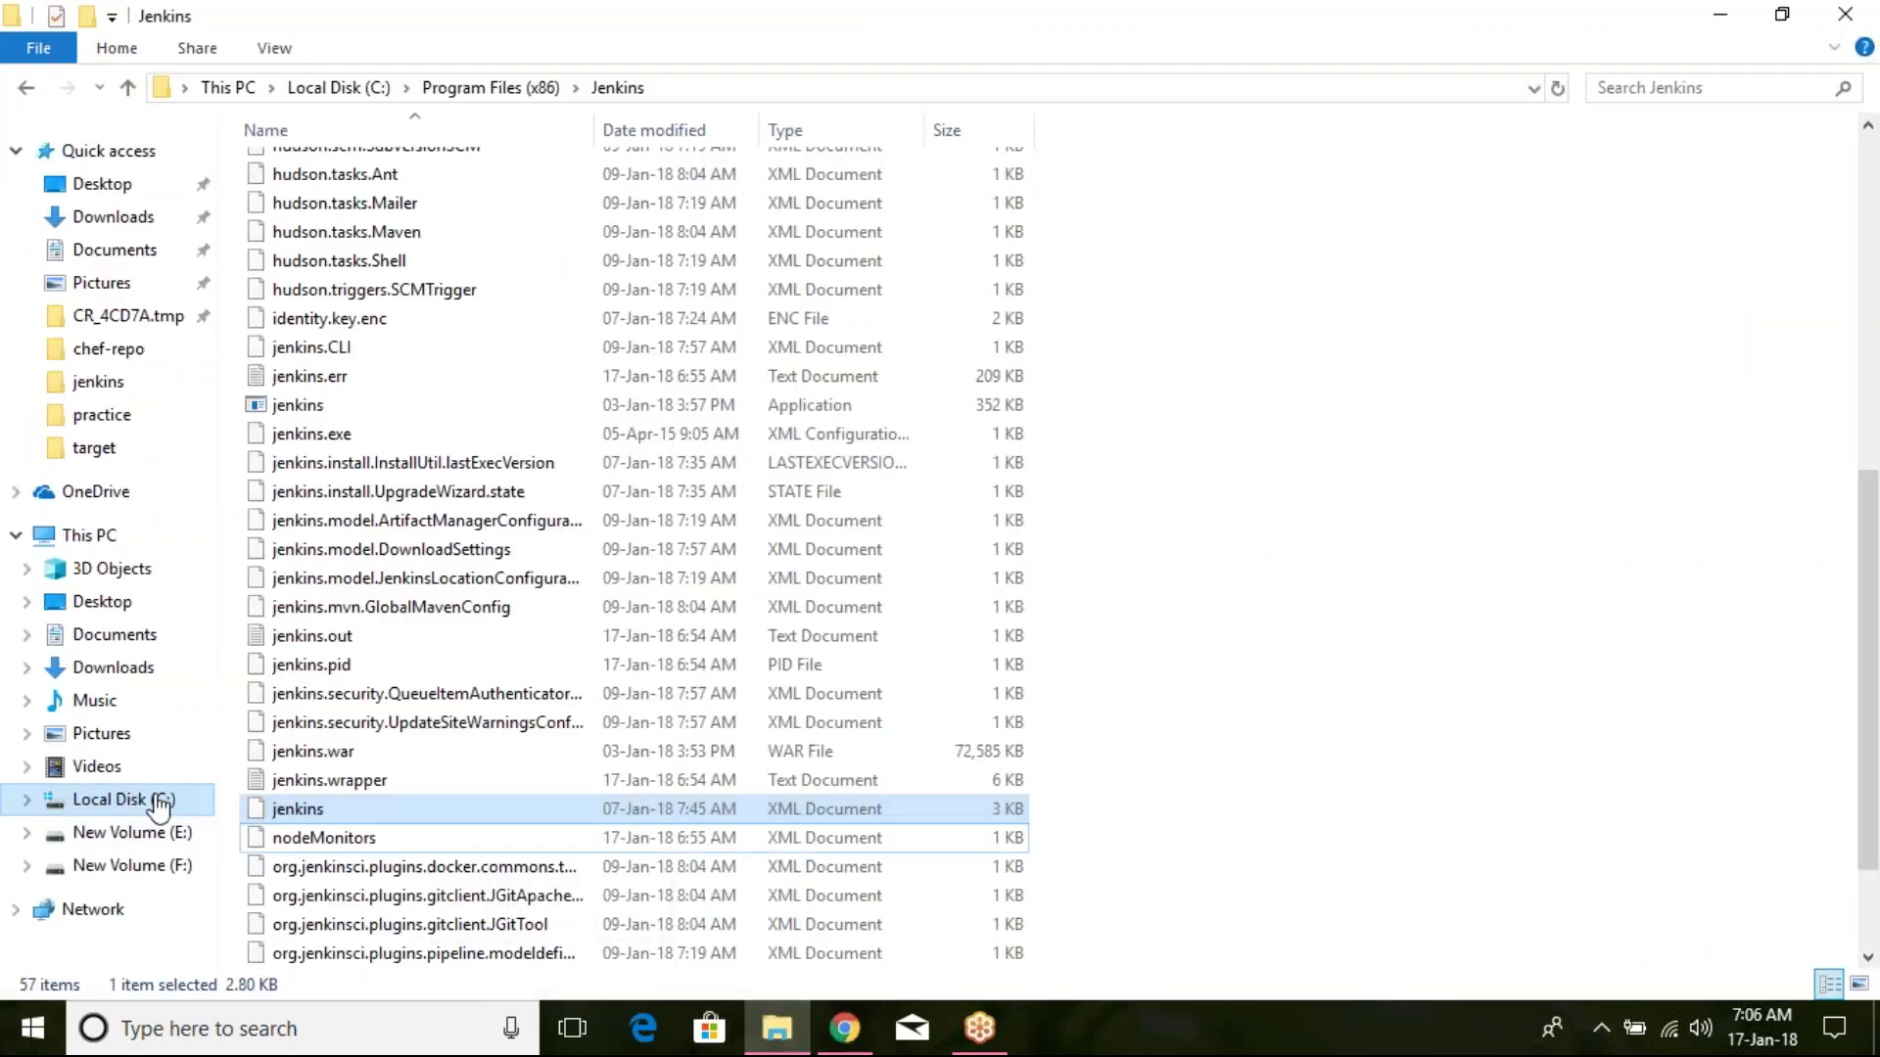
# Step: Select the user-2 folder in C:\Program Files (x86)\Jenkins\jobs
pyautogui.click(533, 88)
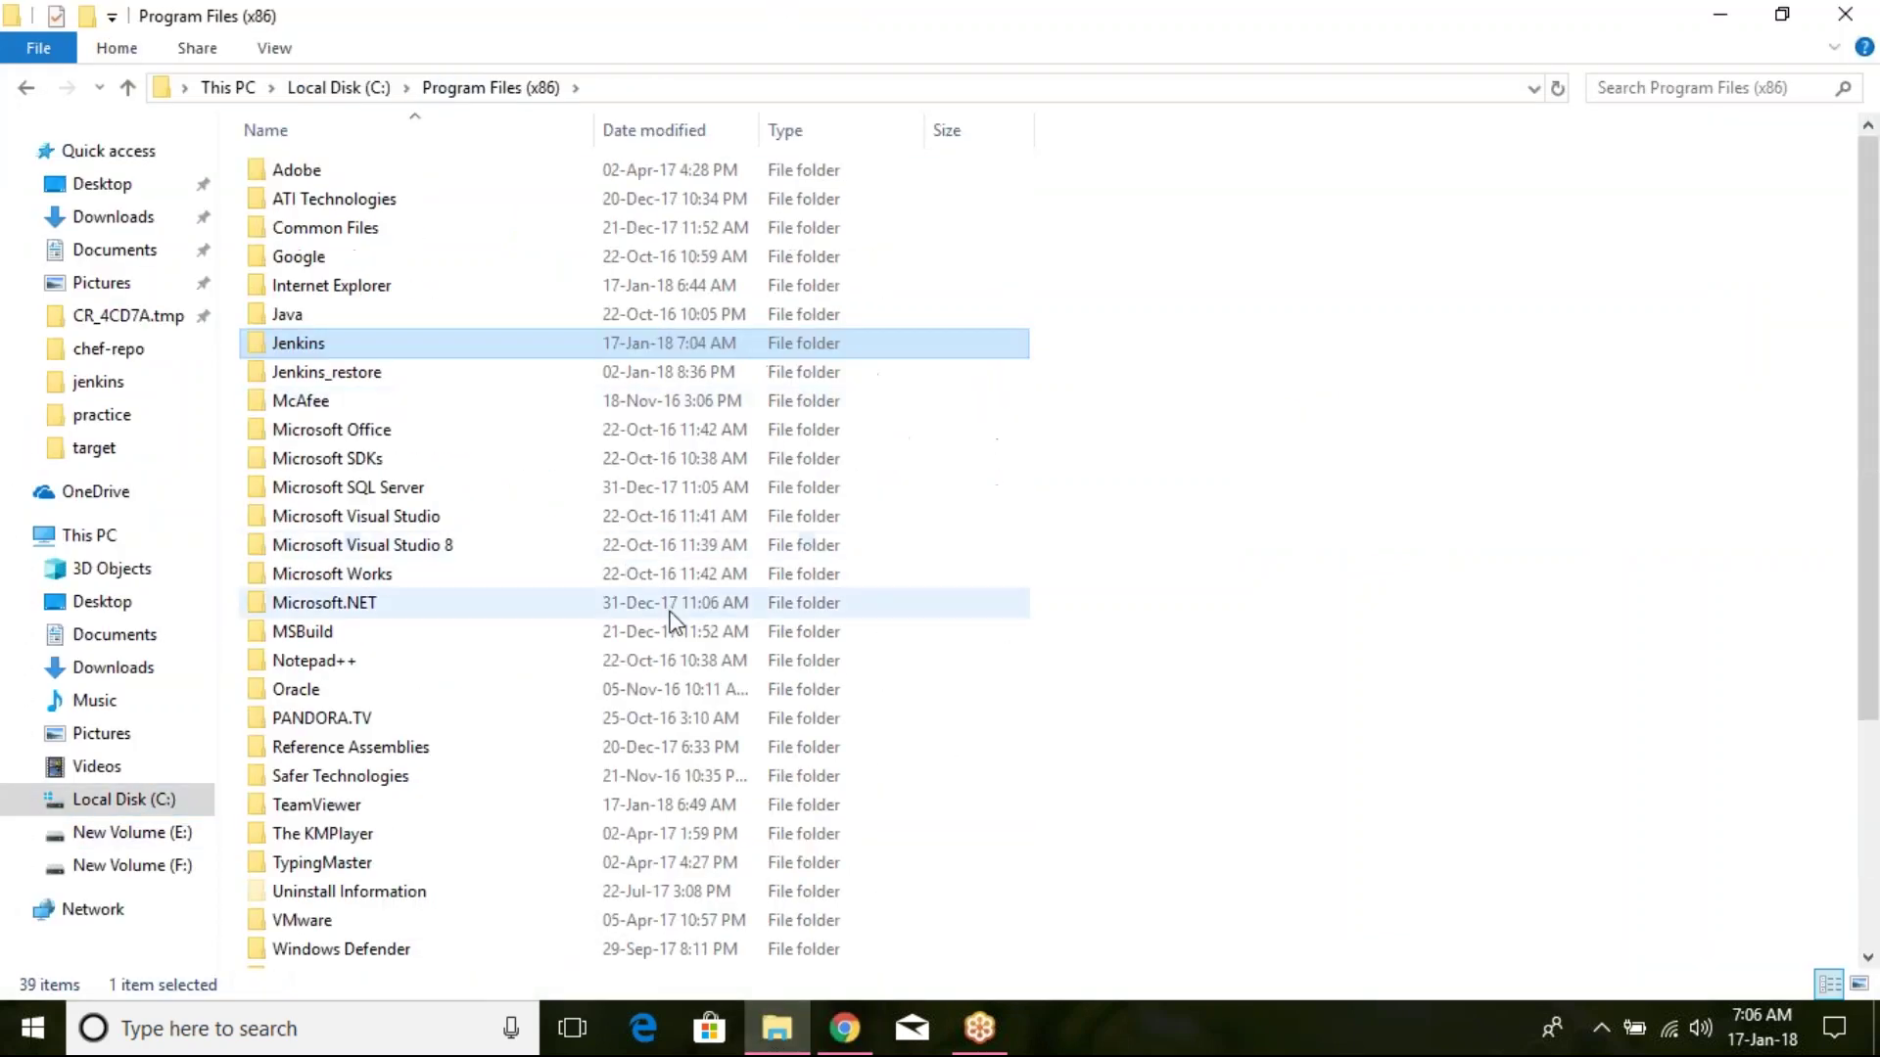
pyautogui.doubleClick(472, 344)
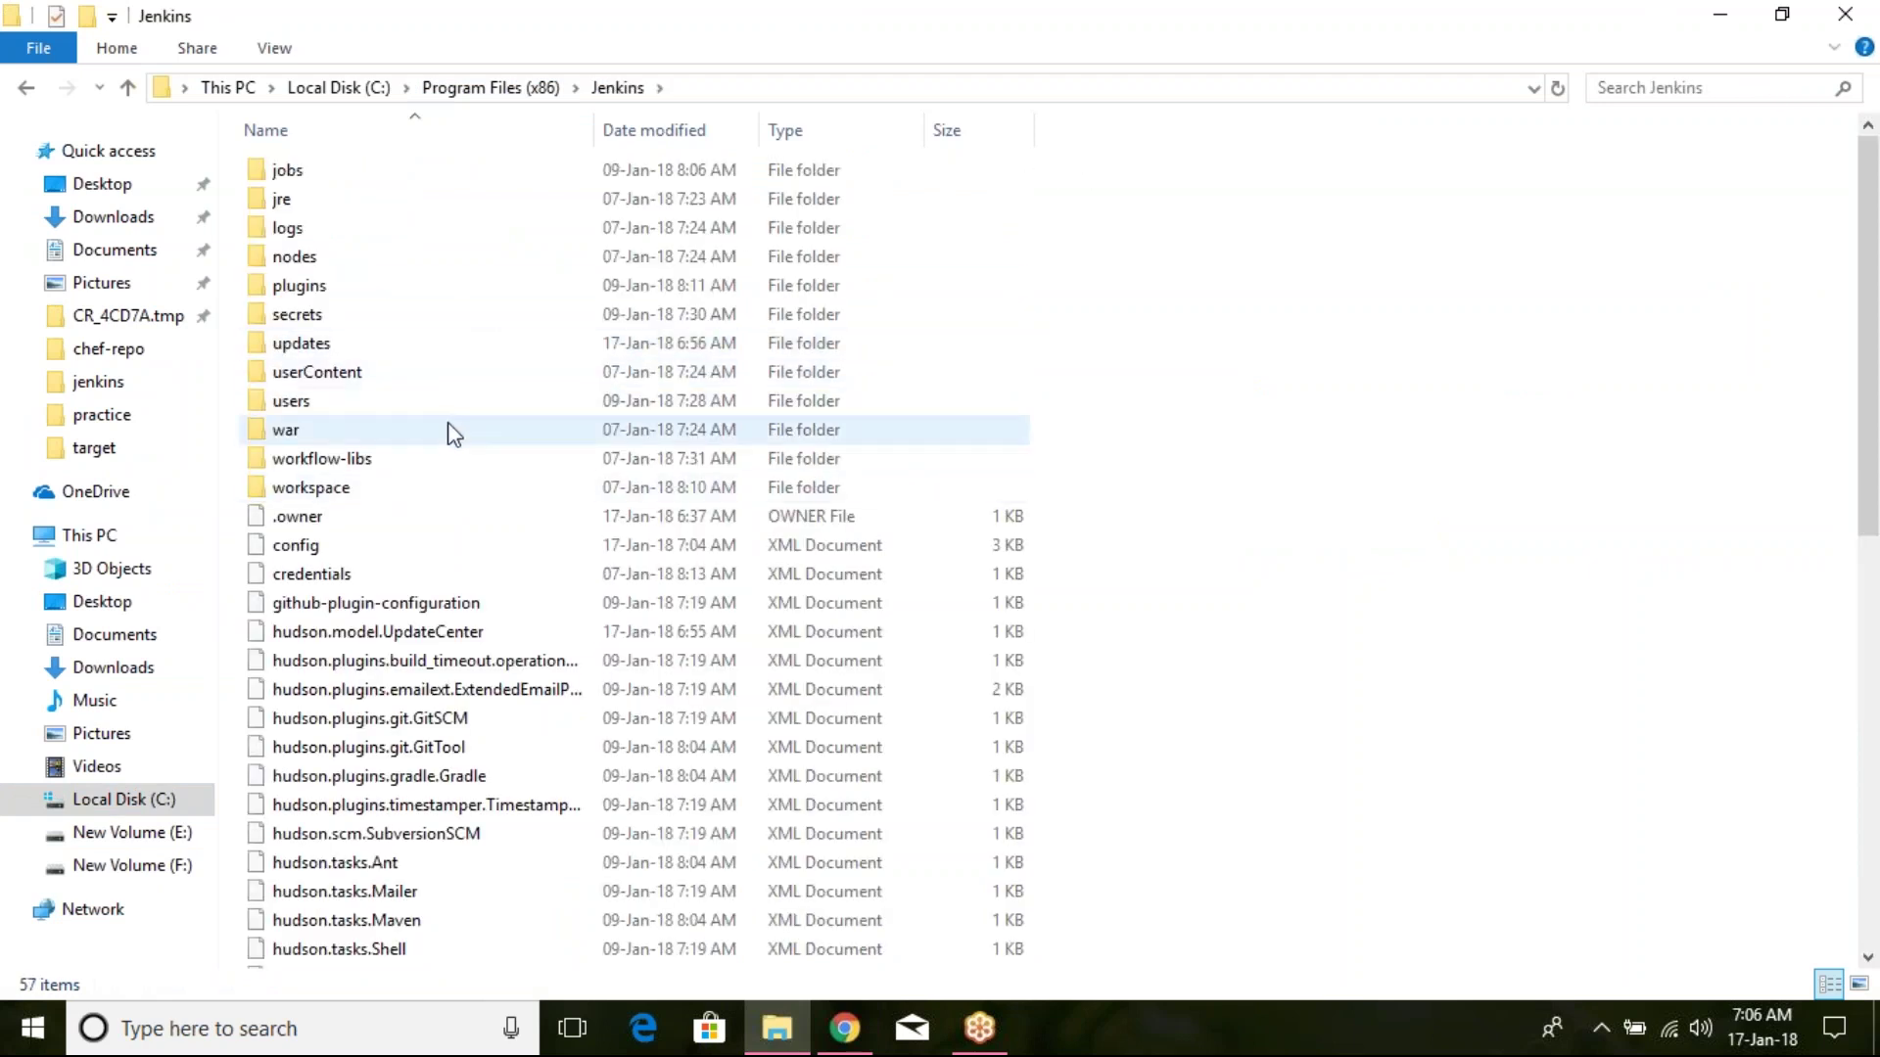
pyautogui.doubleClick(533, 172)
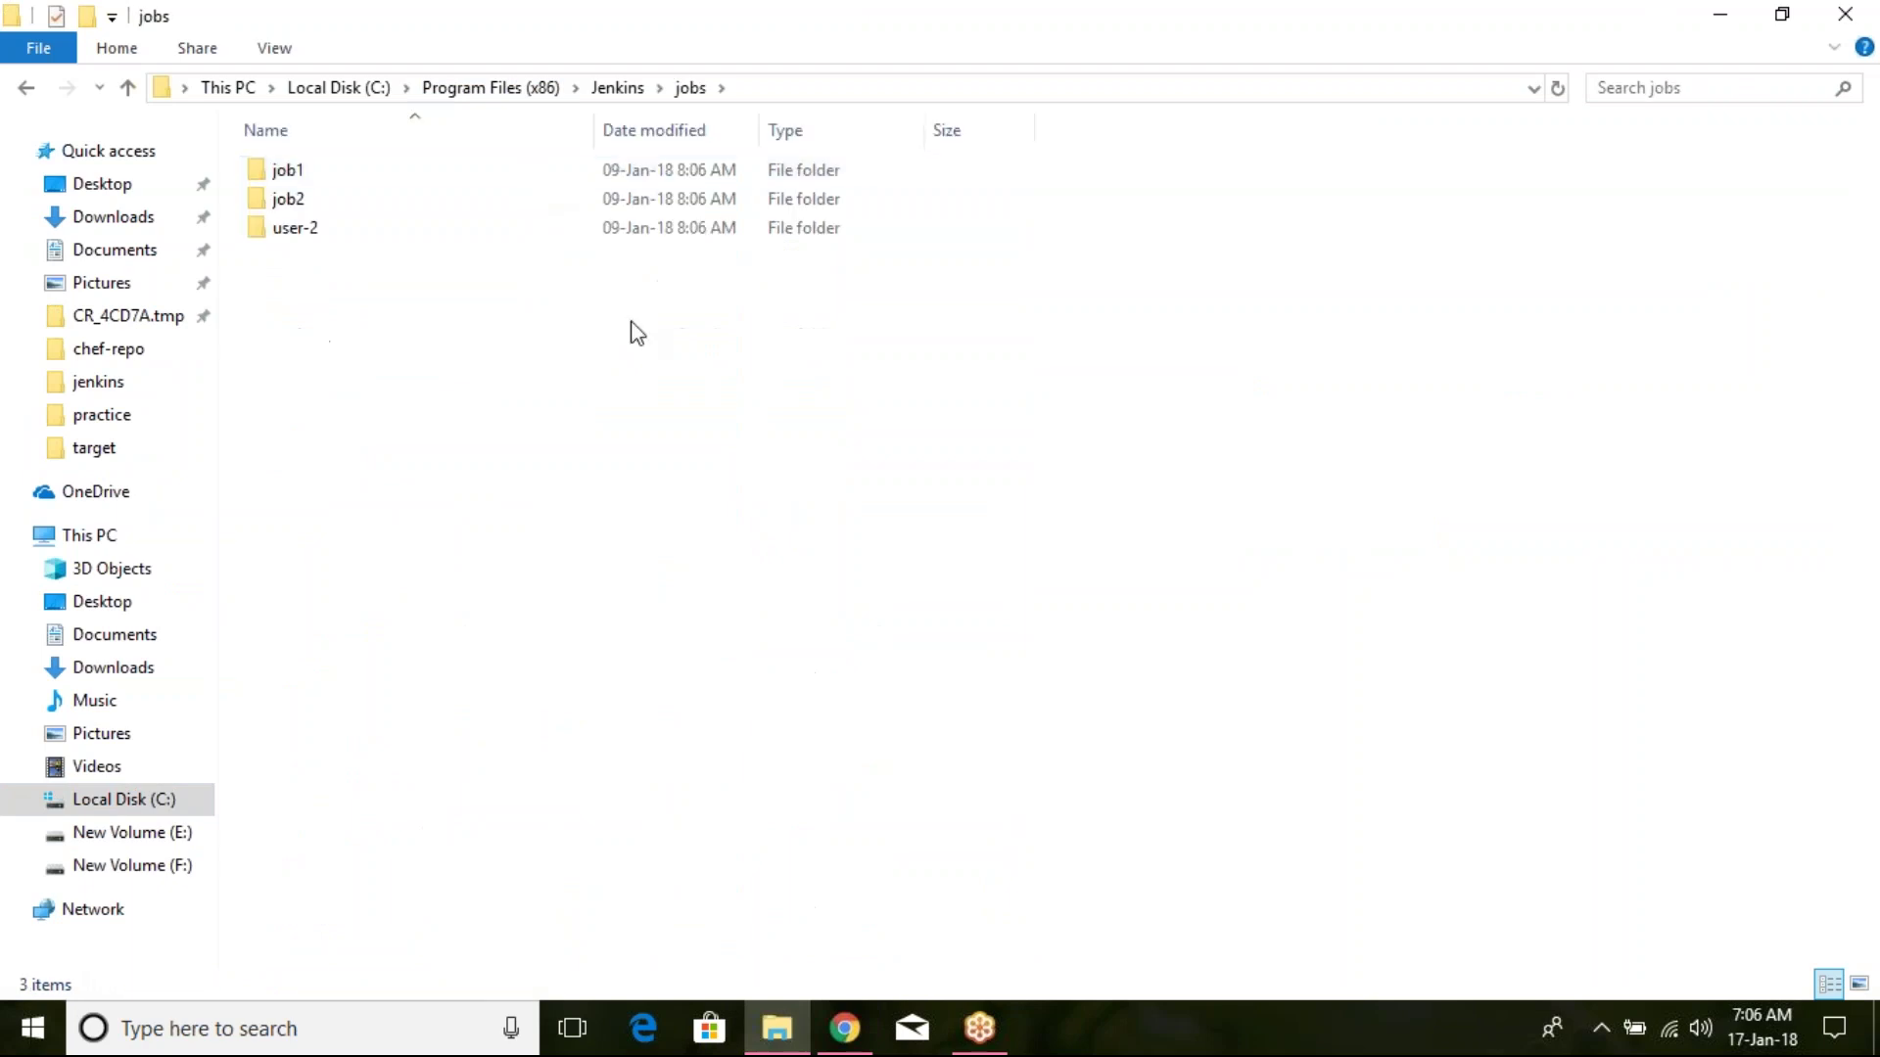
pyautogui.click(522, 231)
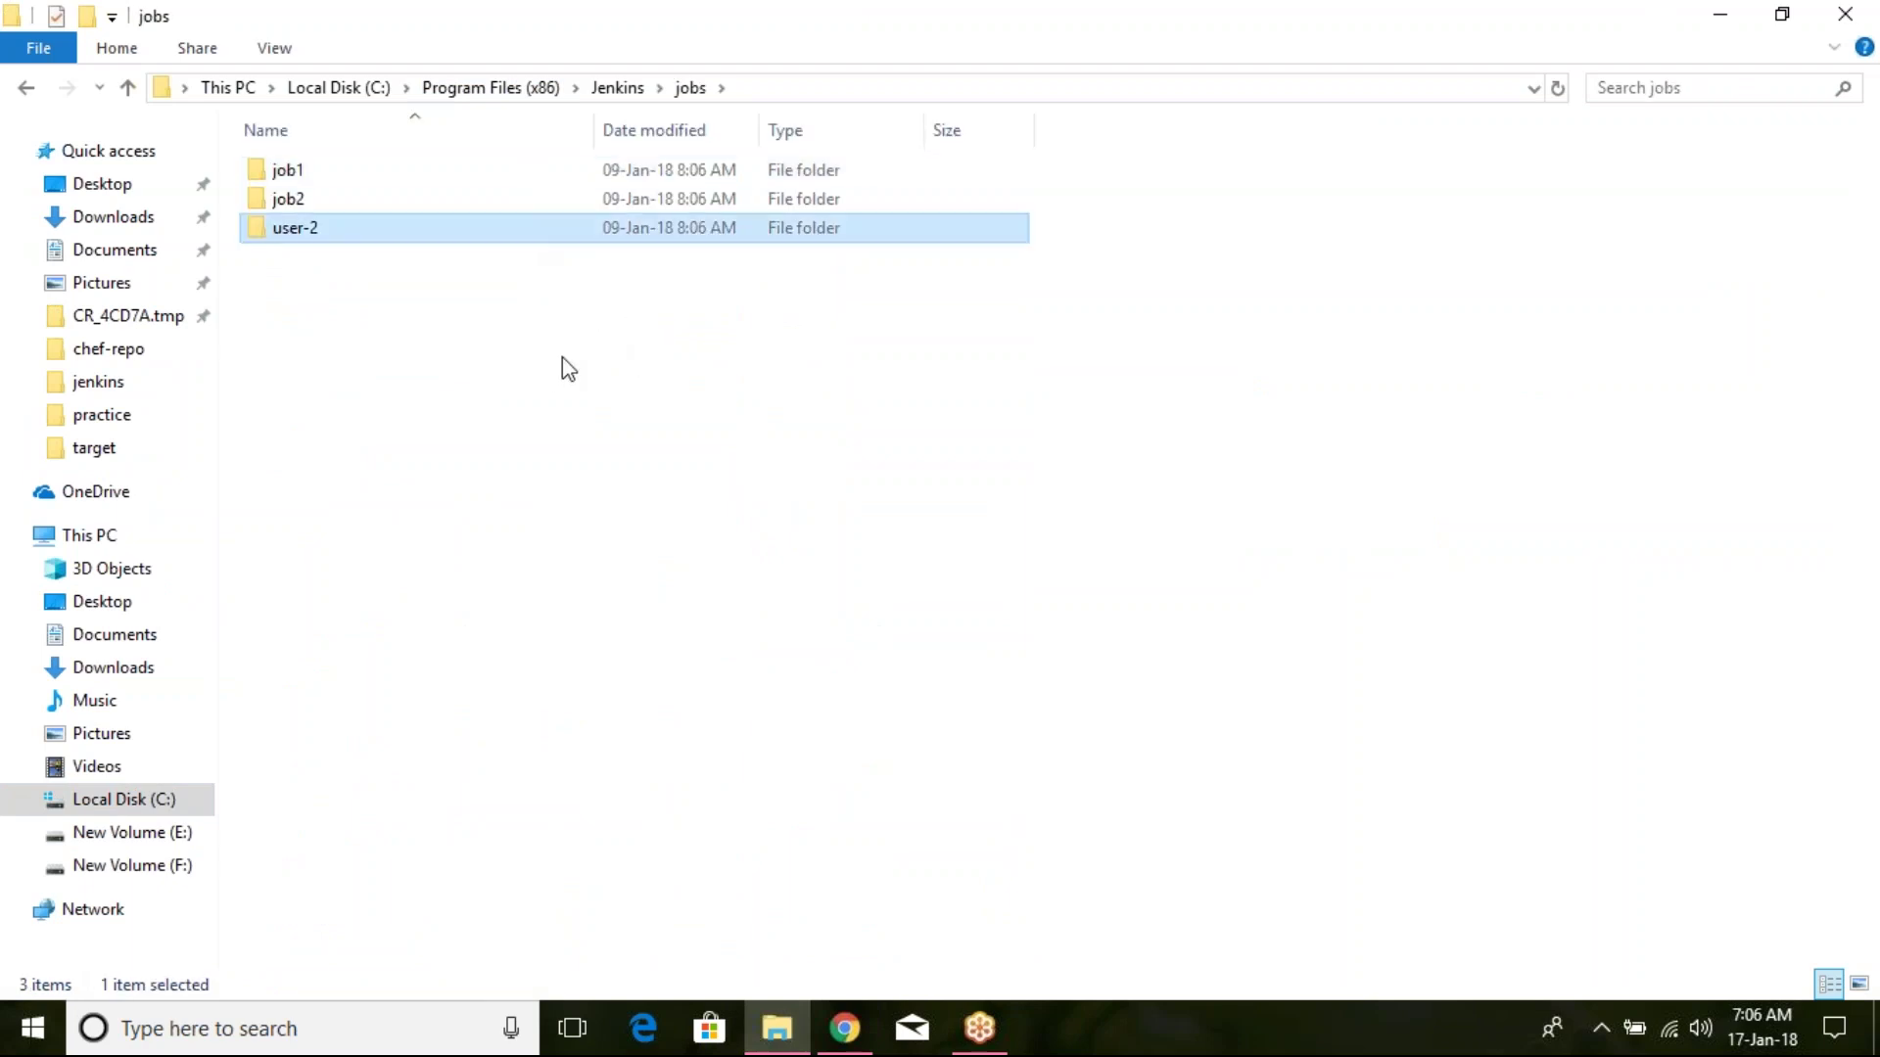
# Step: Paste user-2 into F:\batch-22, skipping all missing items
pyautogui.click(201, 863)
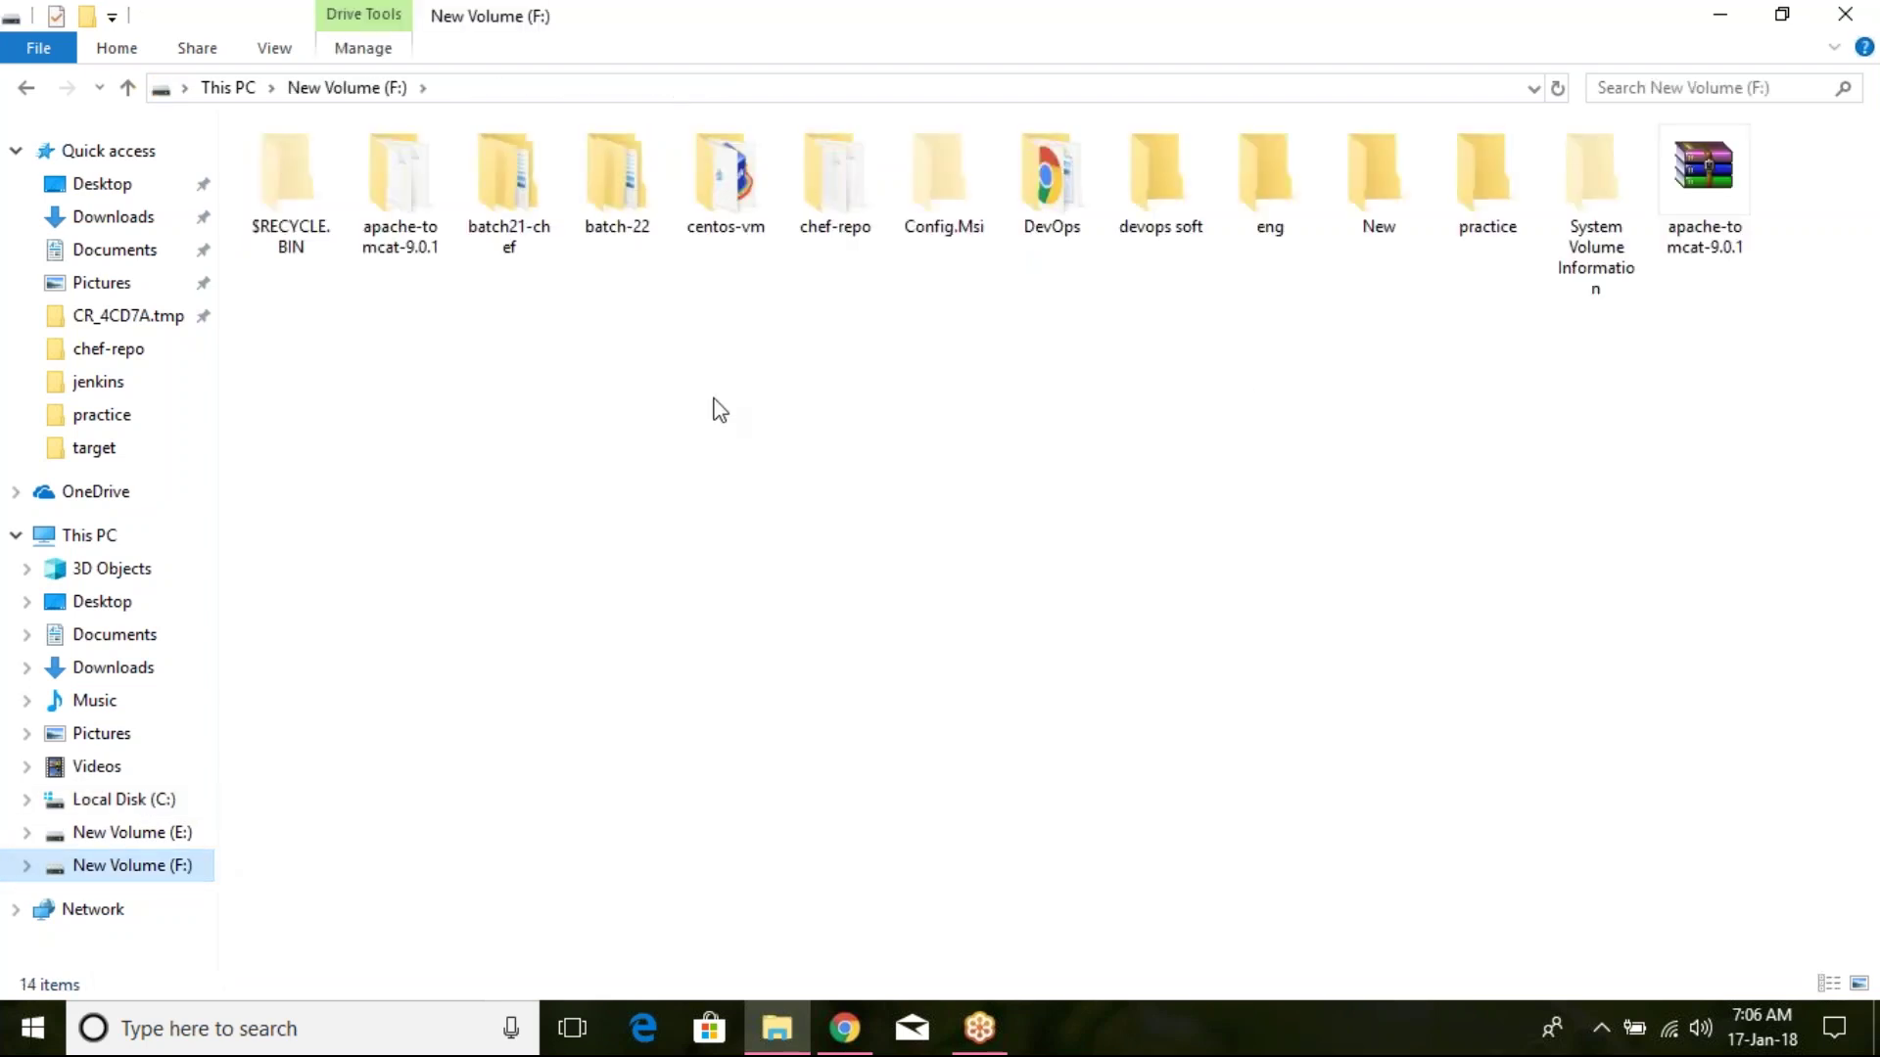
pyautogui.doubleClick(637, 209)
pyautogui.hotkey('ctrl', 'v')
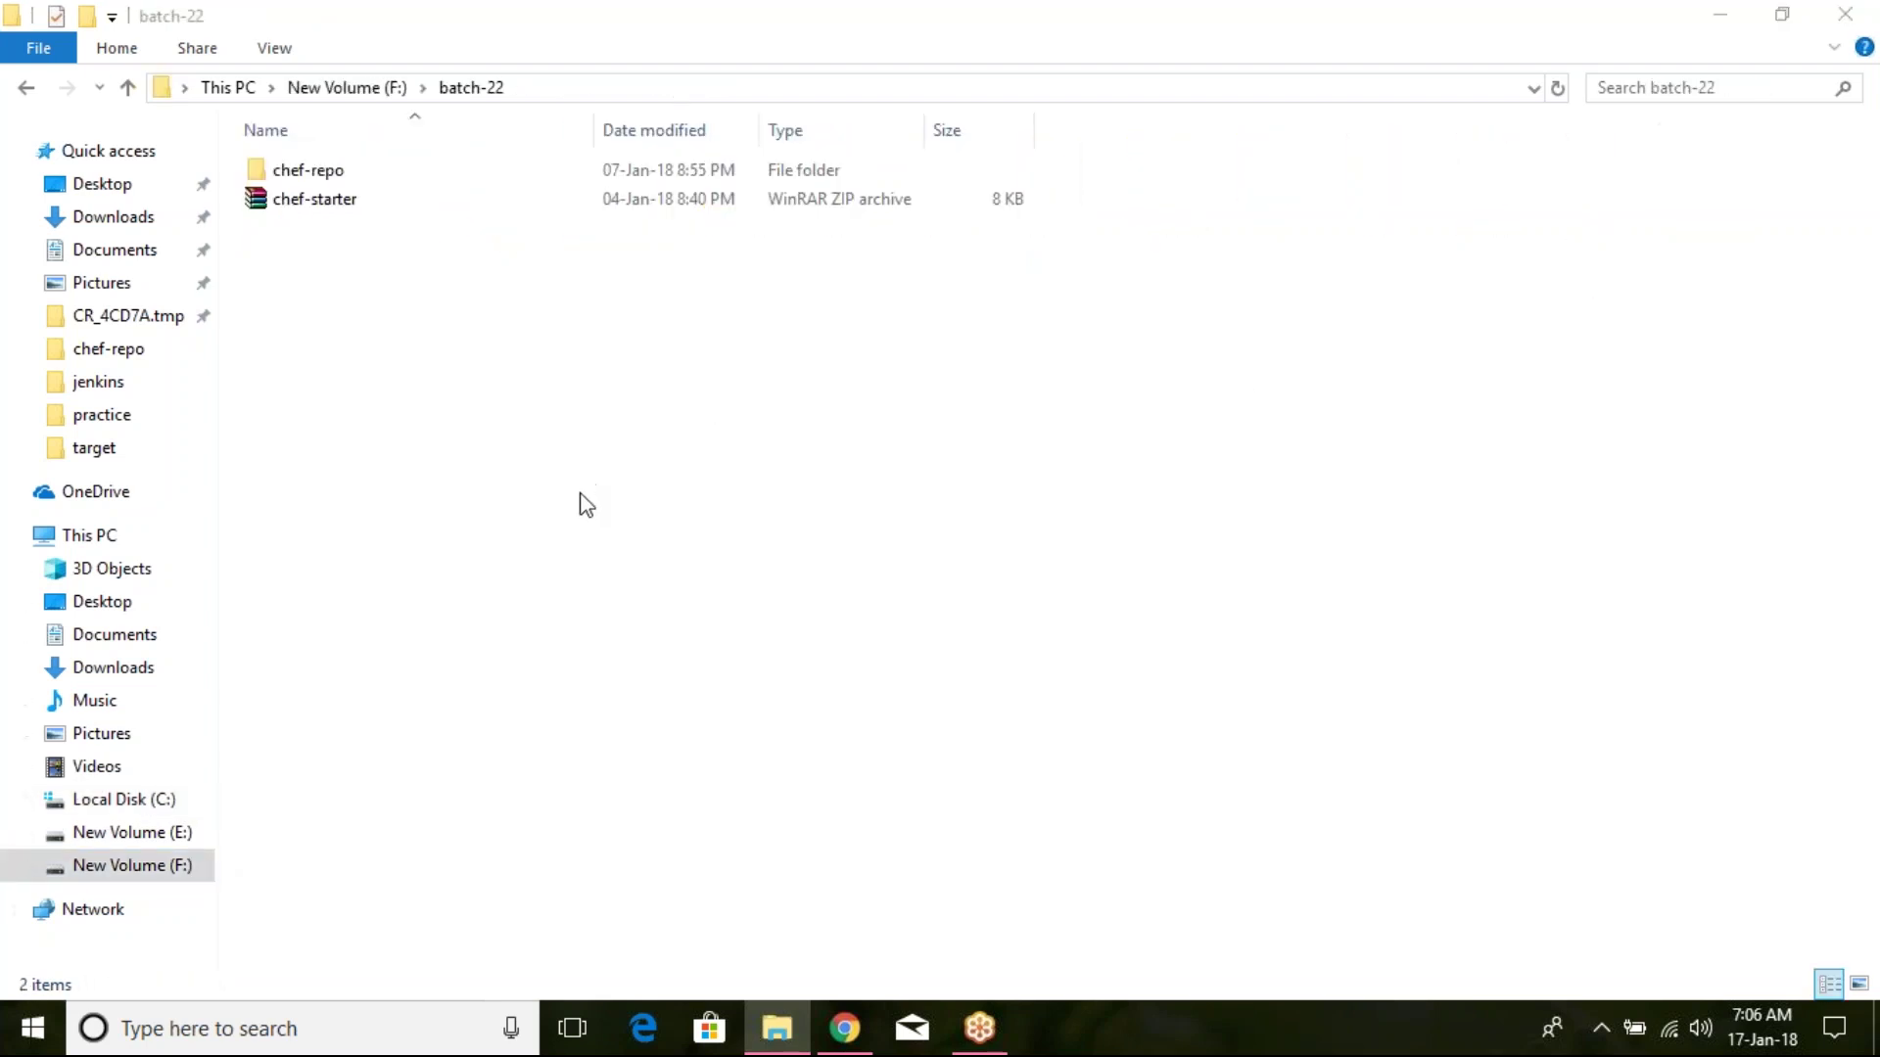
pyautogui.click(563, 440)
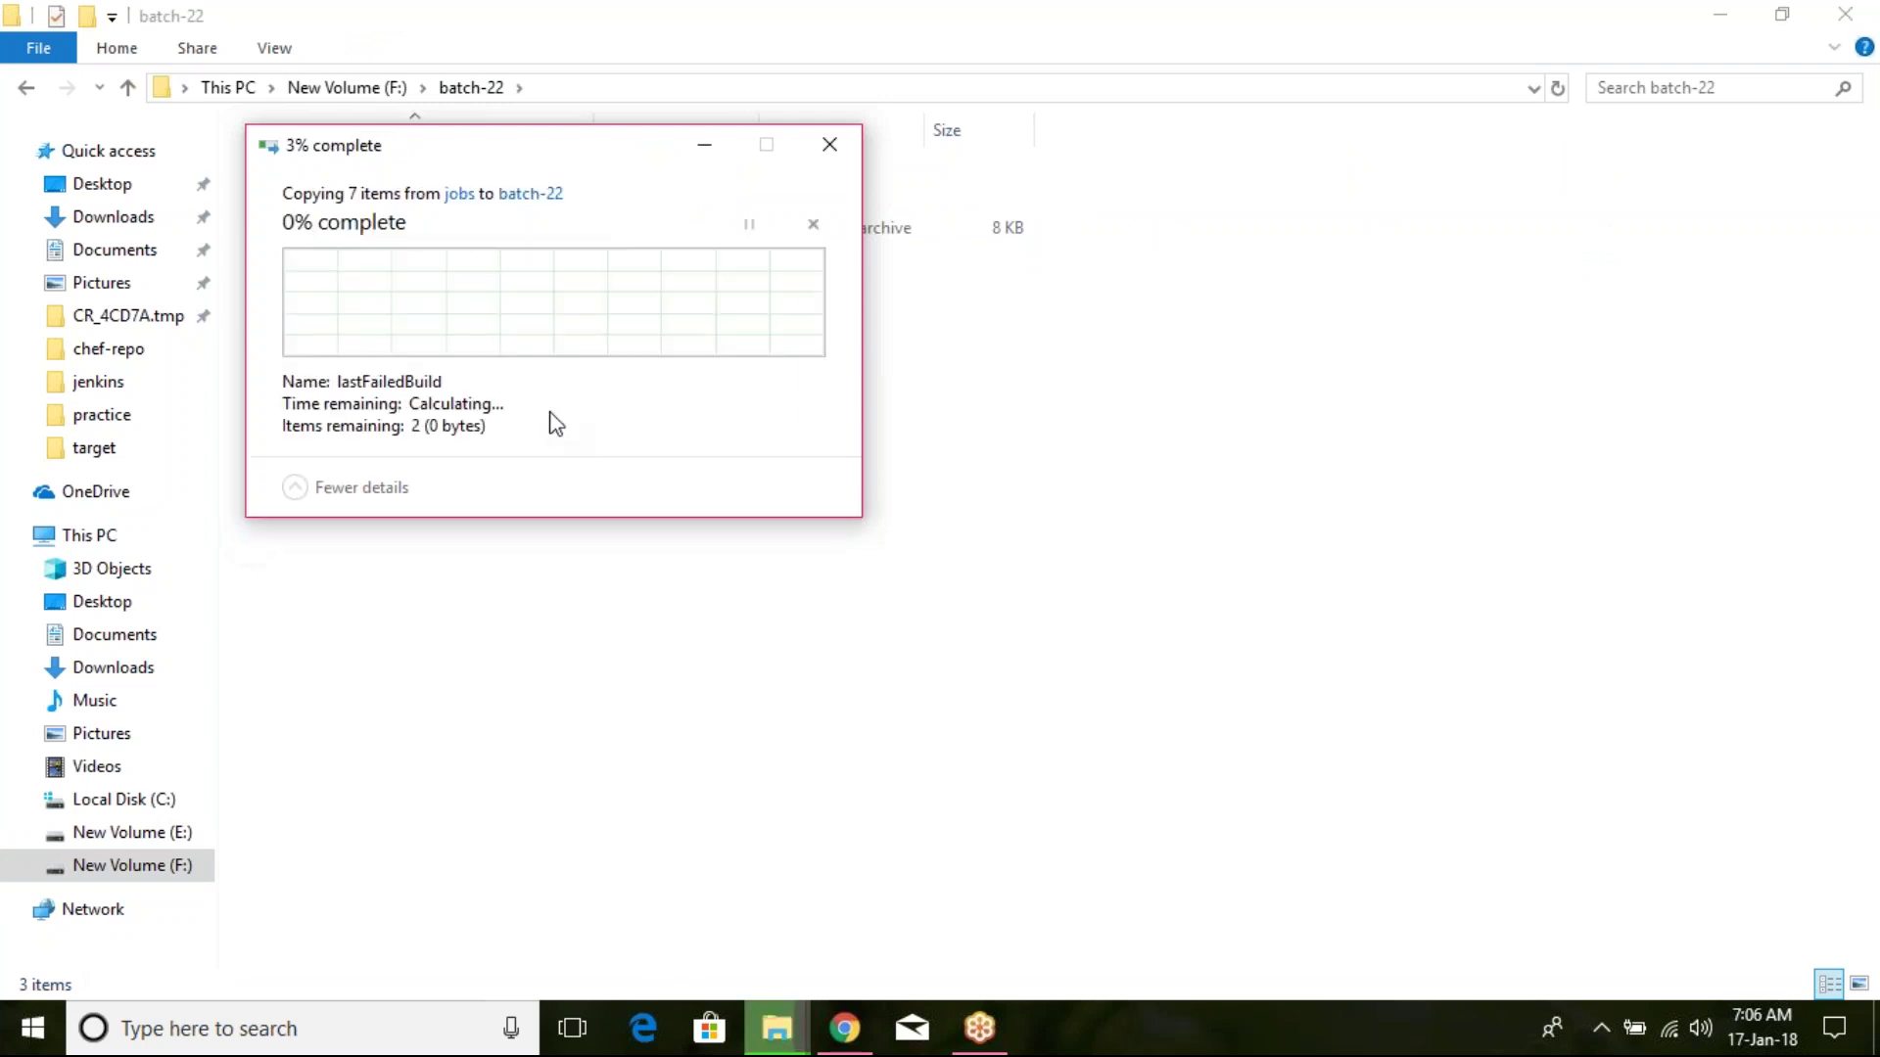
pyautogui.click(474, 401)
pyautogui.click(607, 441)
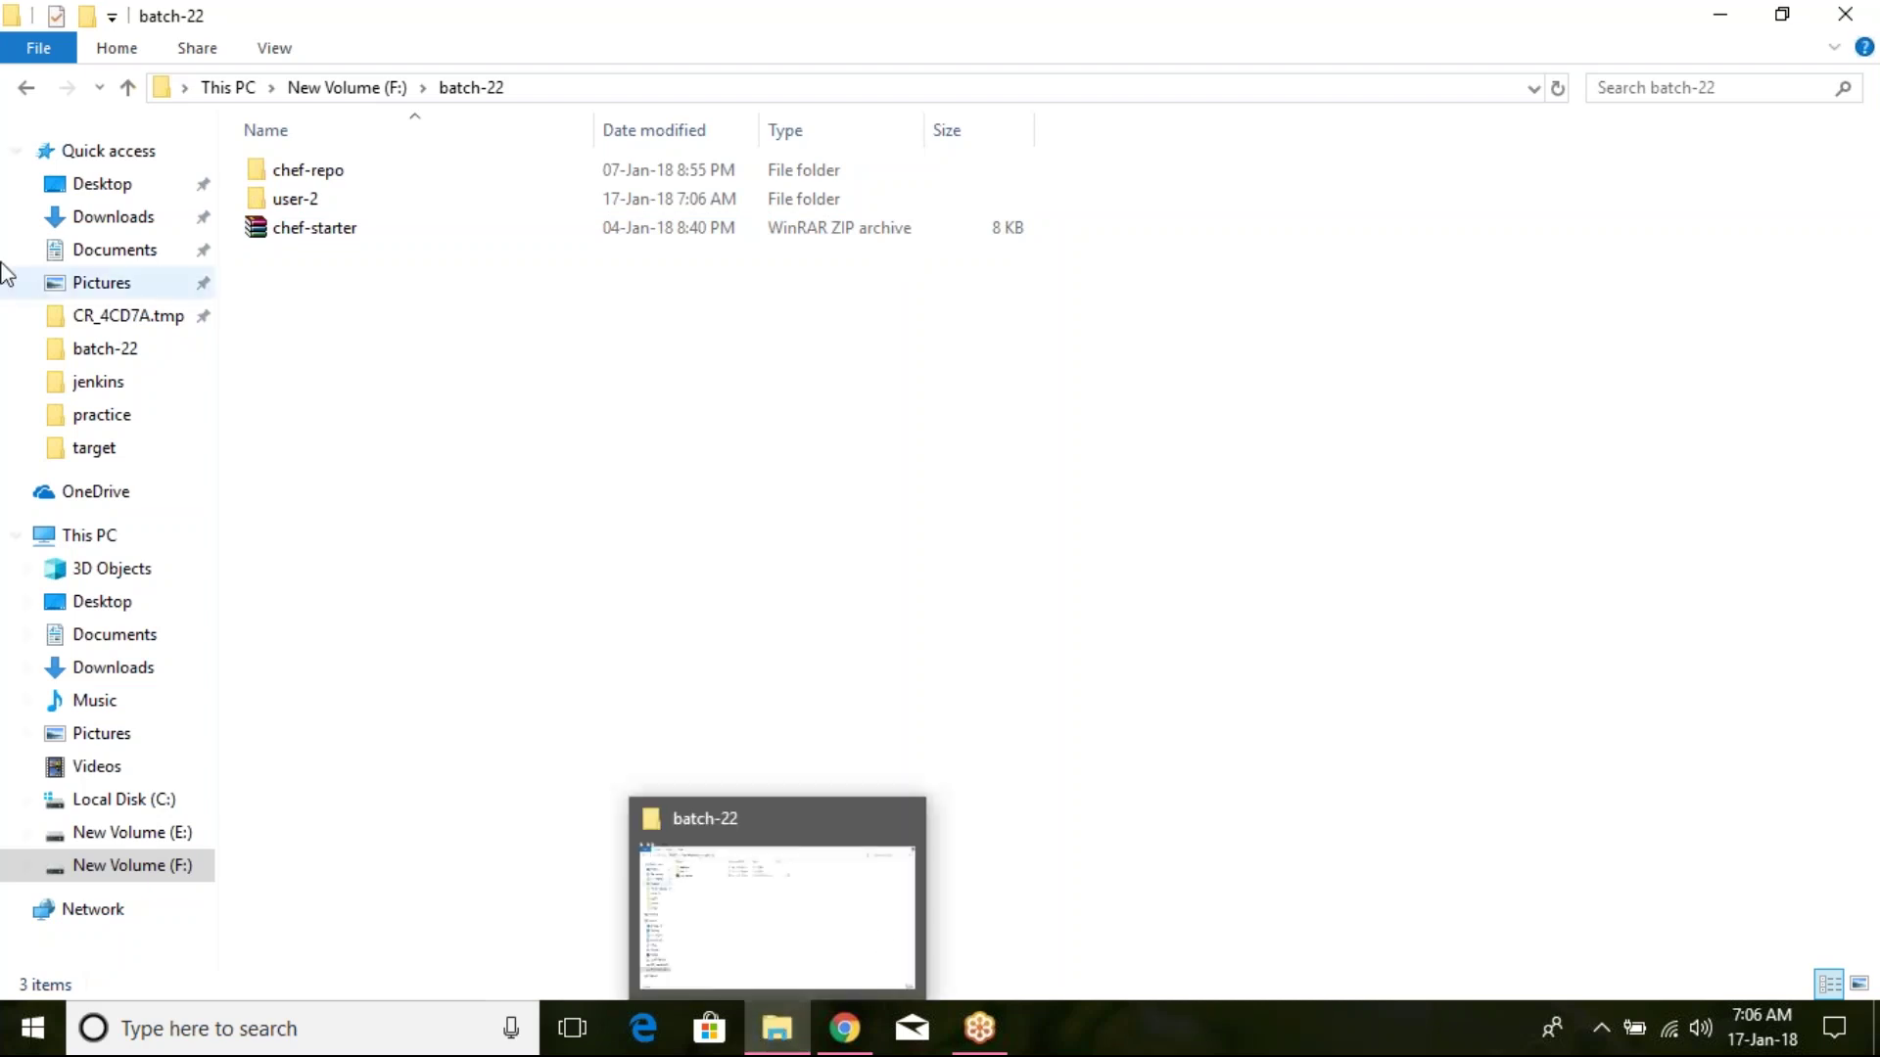
# Step: Return to the Jenkins jobs folder on C: with user-2 selected, then go to Chrome
pyautogui.click(25, 87)
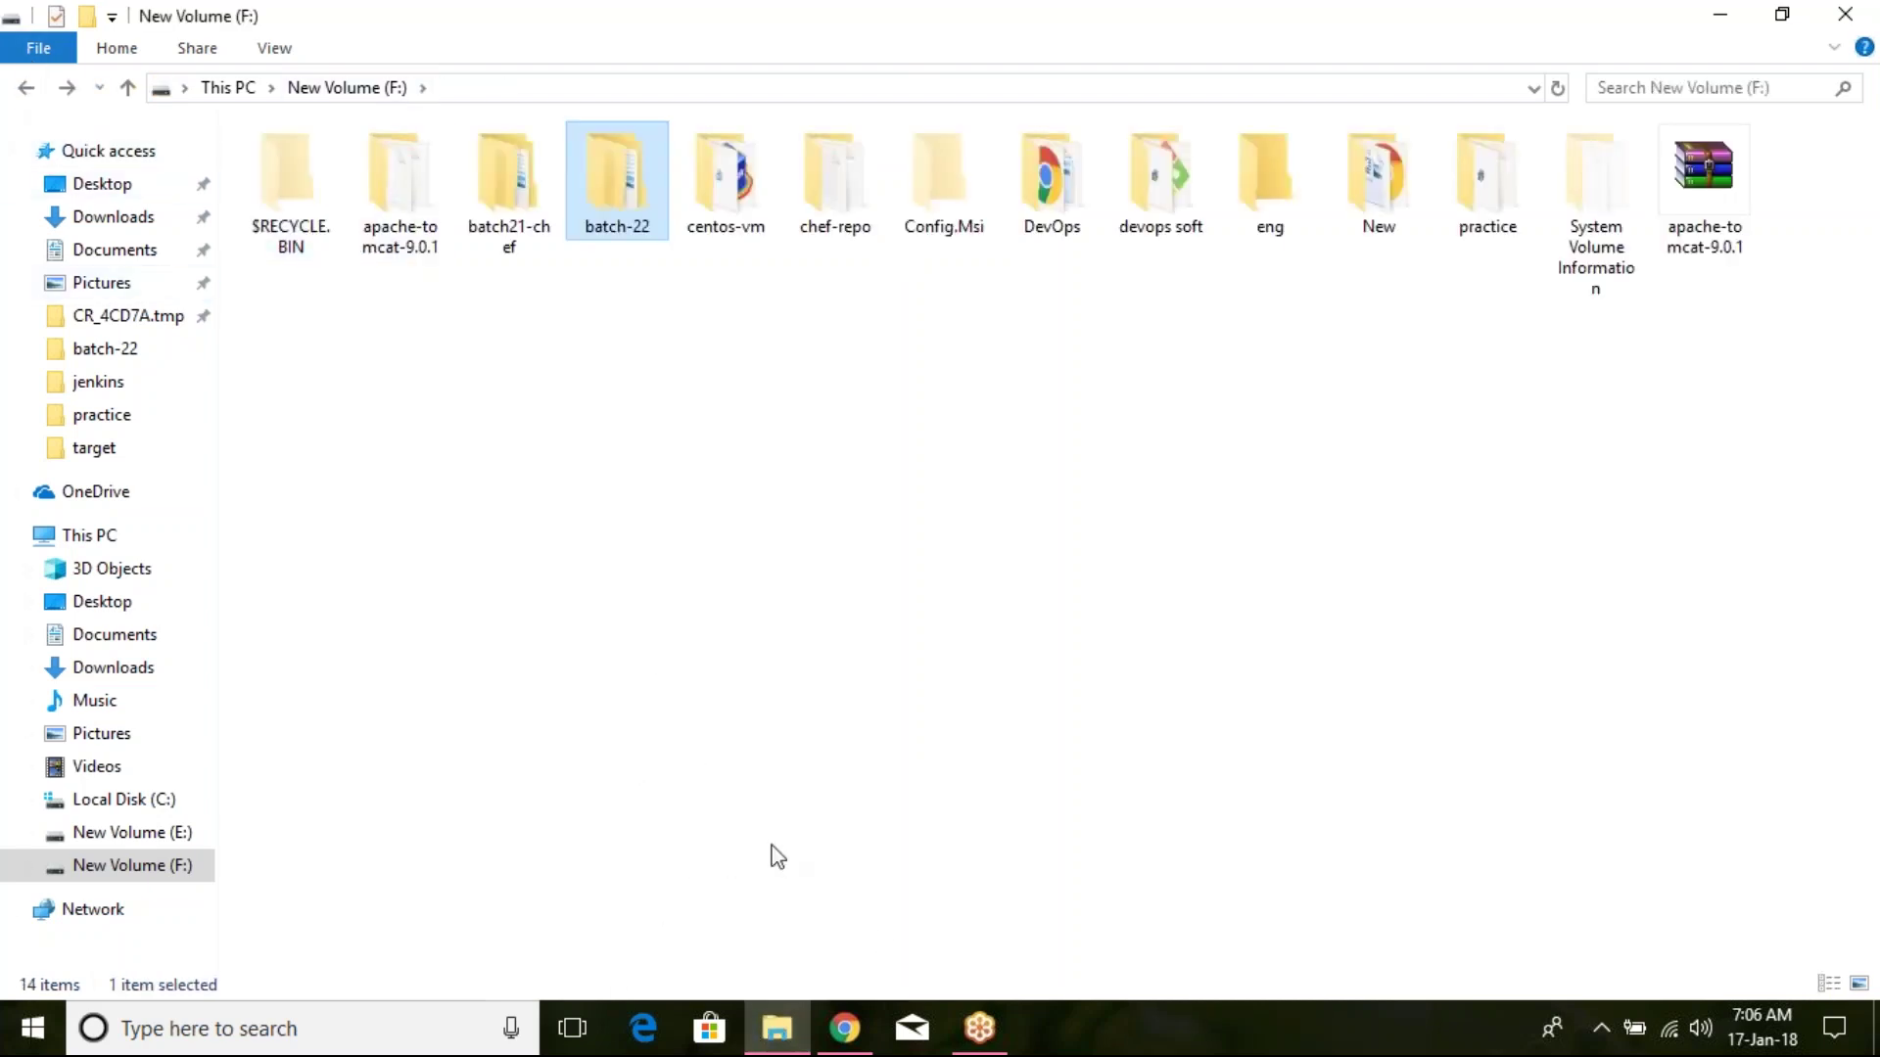
pyautogui.click(157, 810)
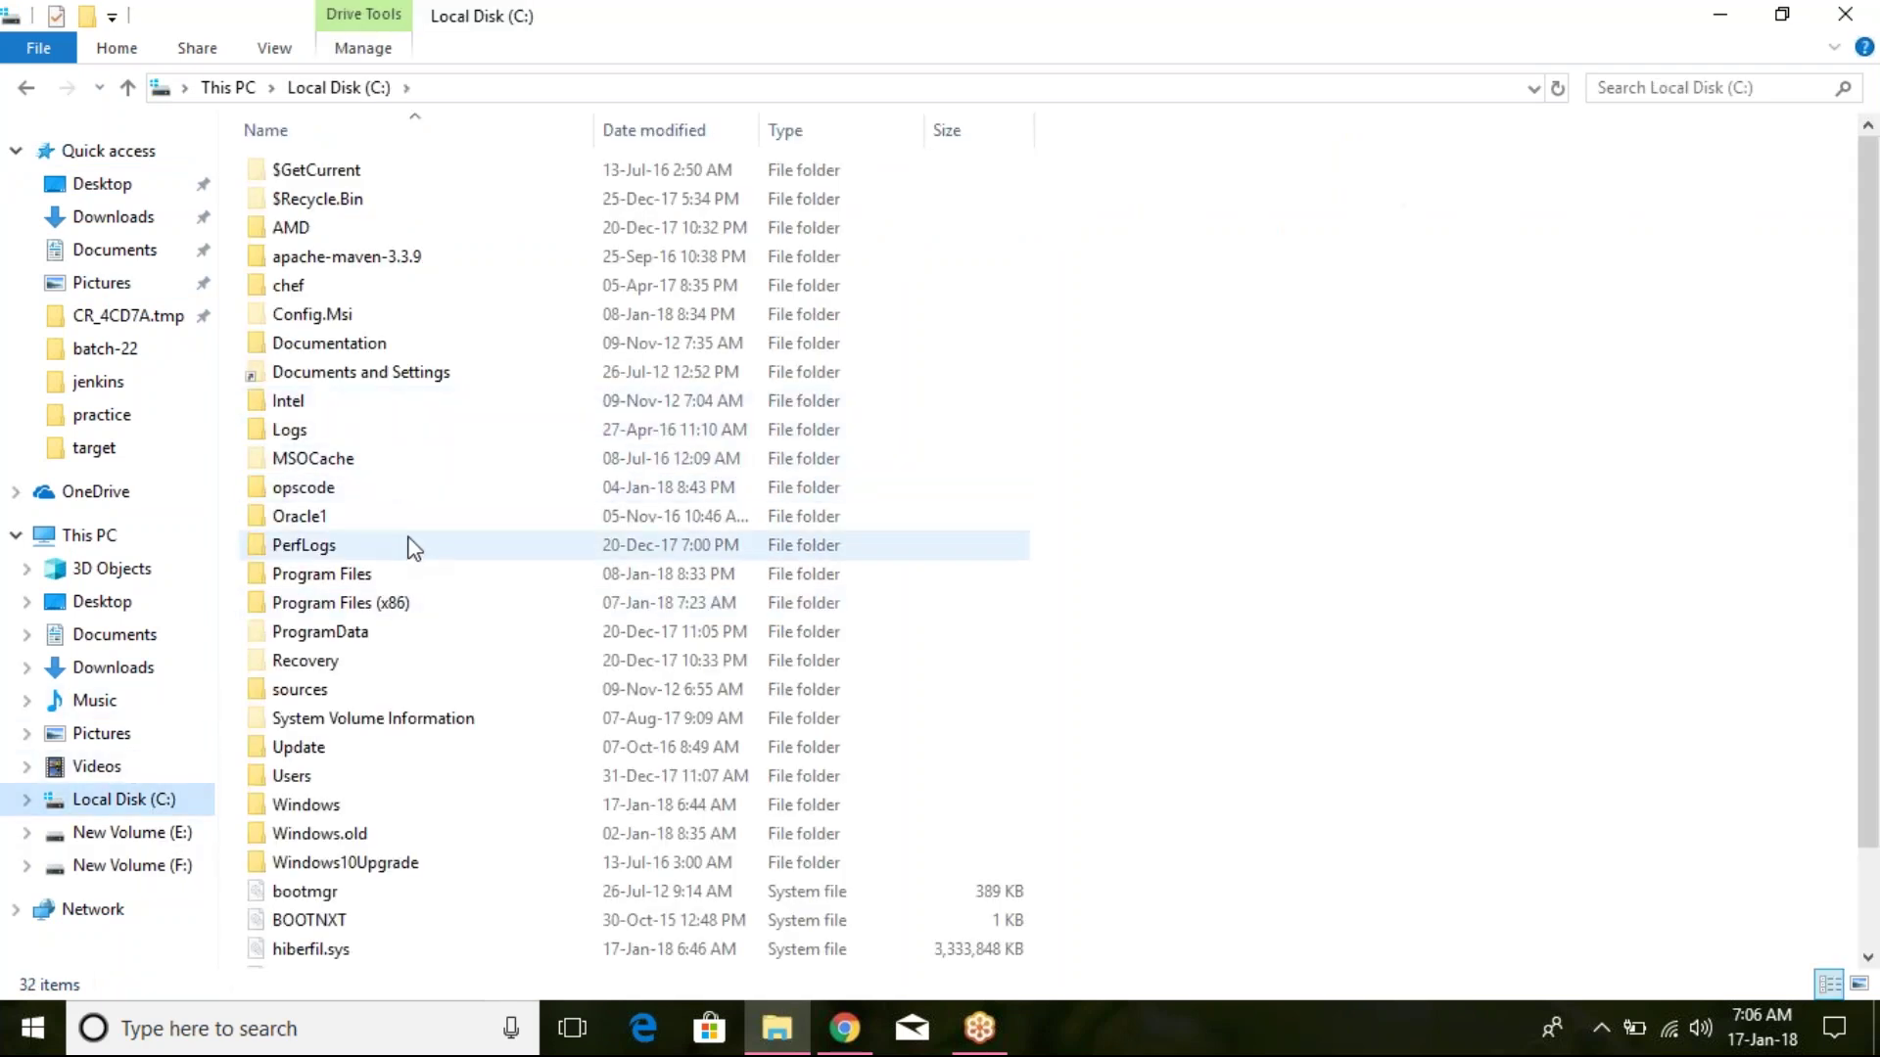
pyautogui.doubleClick(407, 603)
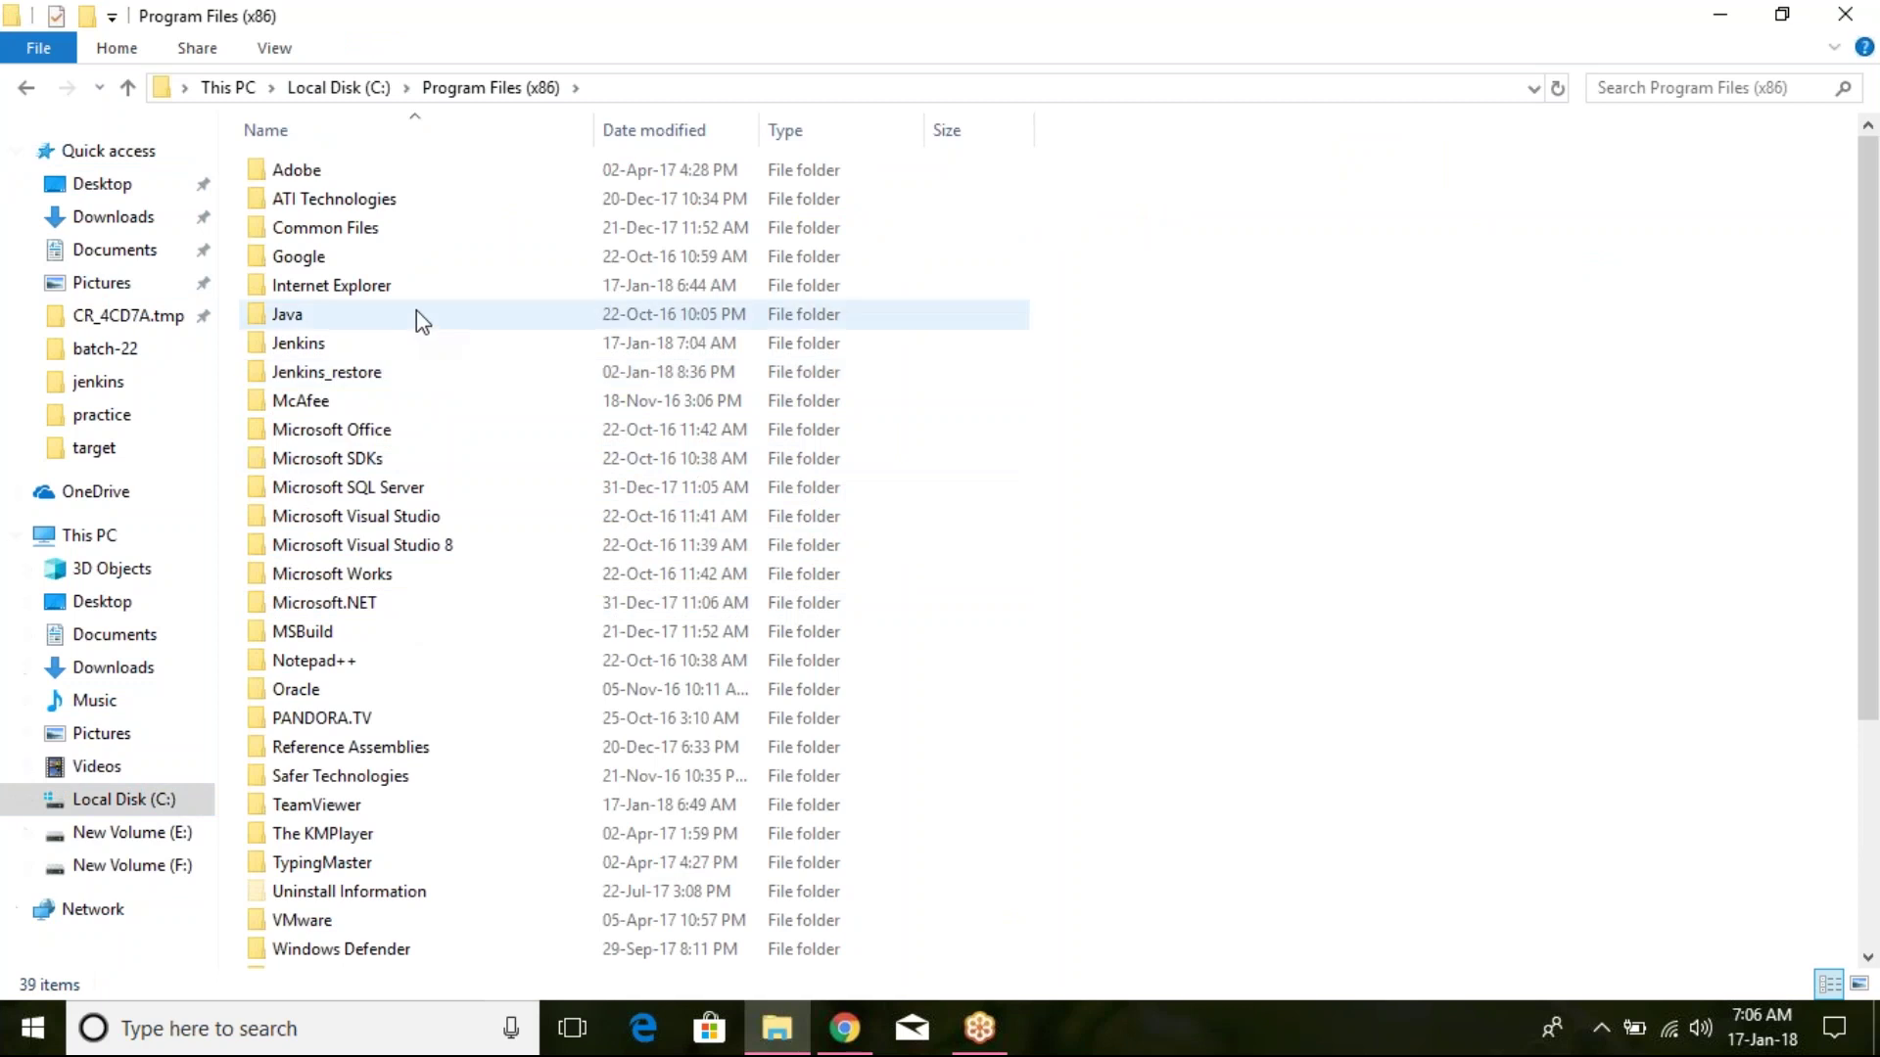
pyautogui.doubleClick(419, 343)
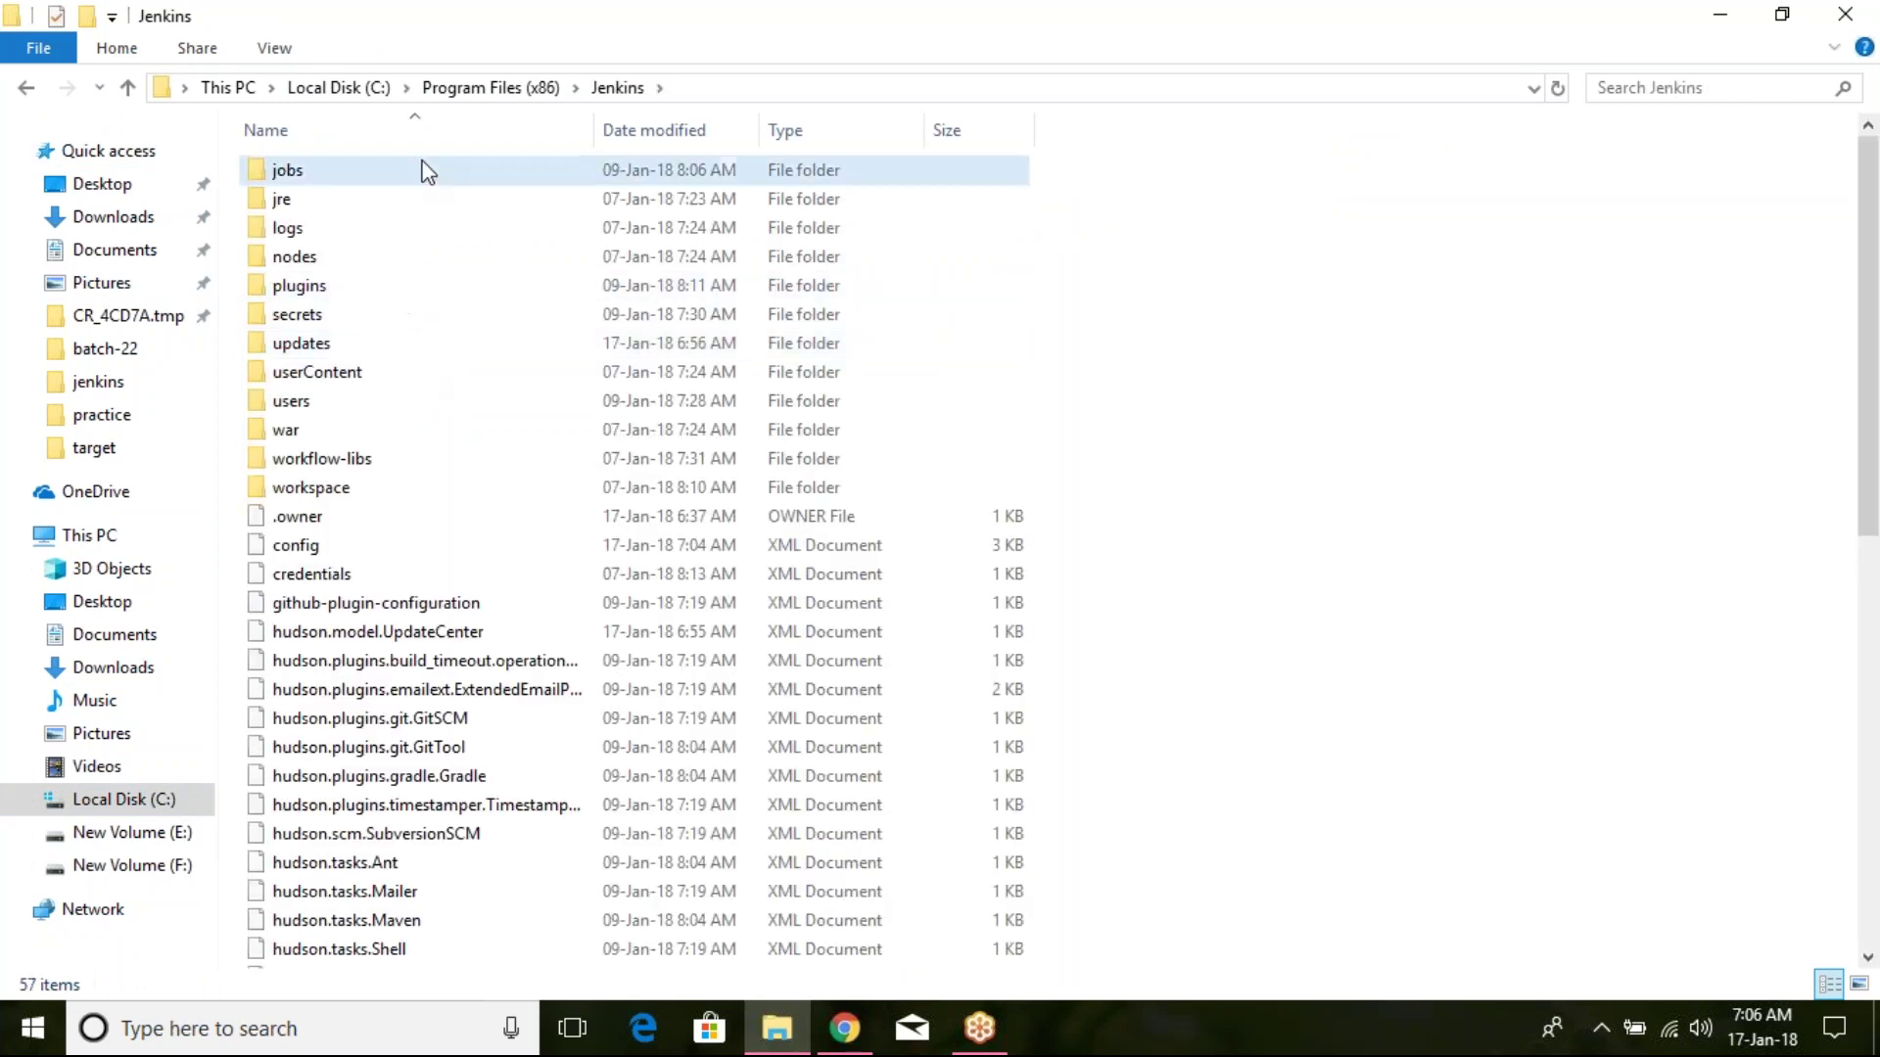
pyautogui.doubleClick(426, 169)
pyautogui.click(448, 233)
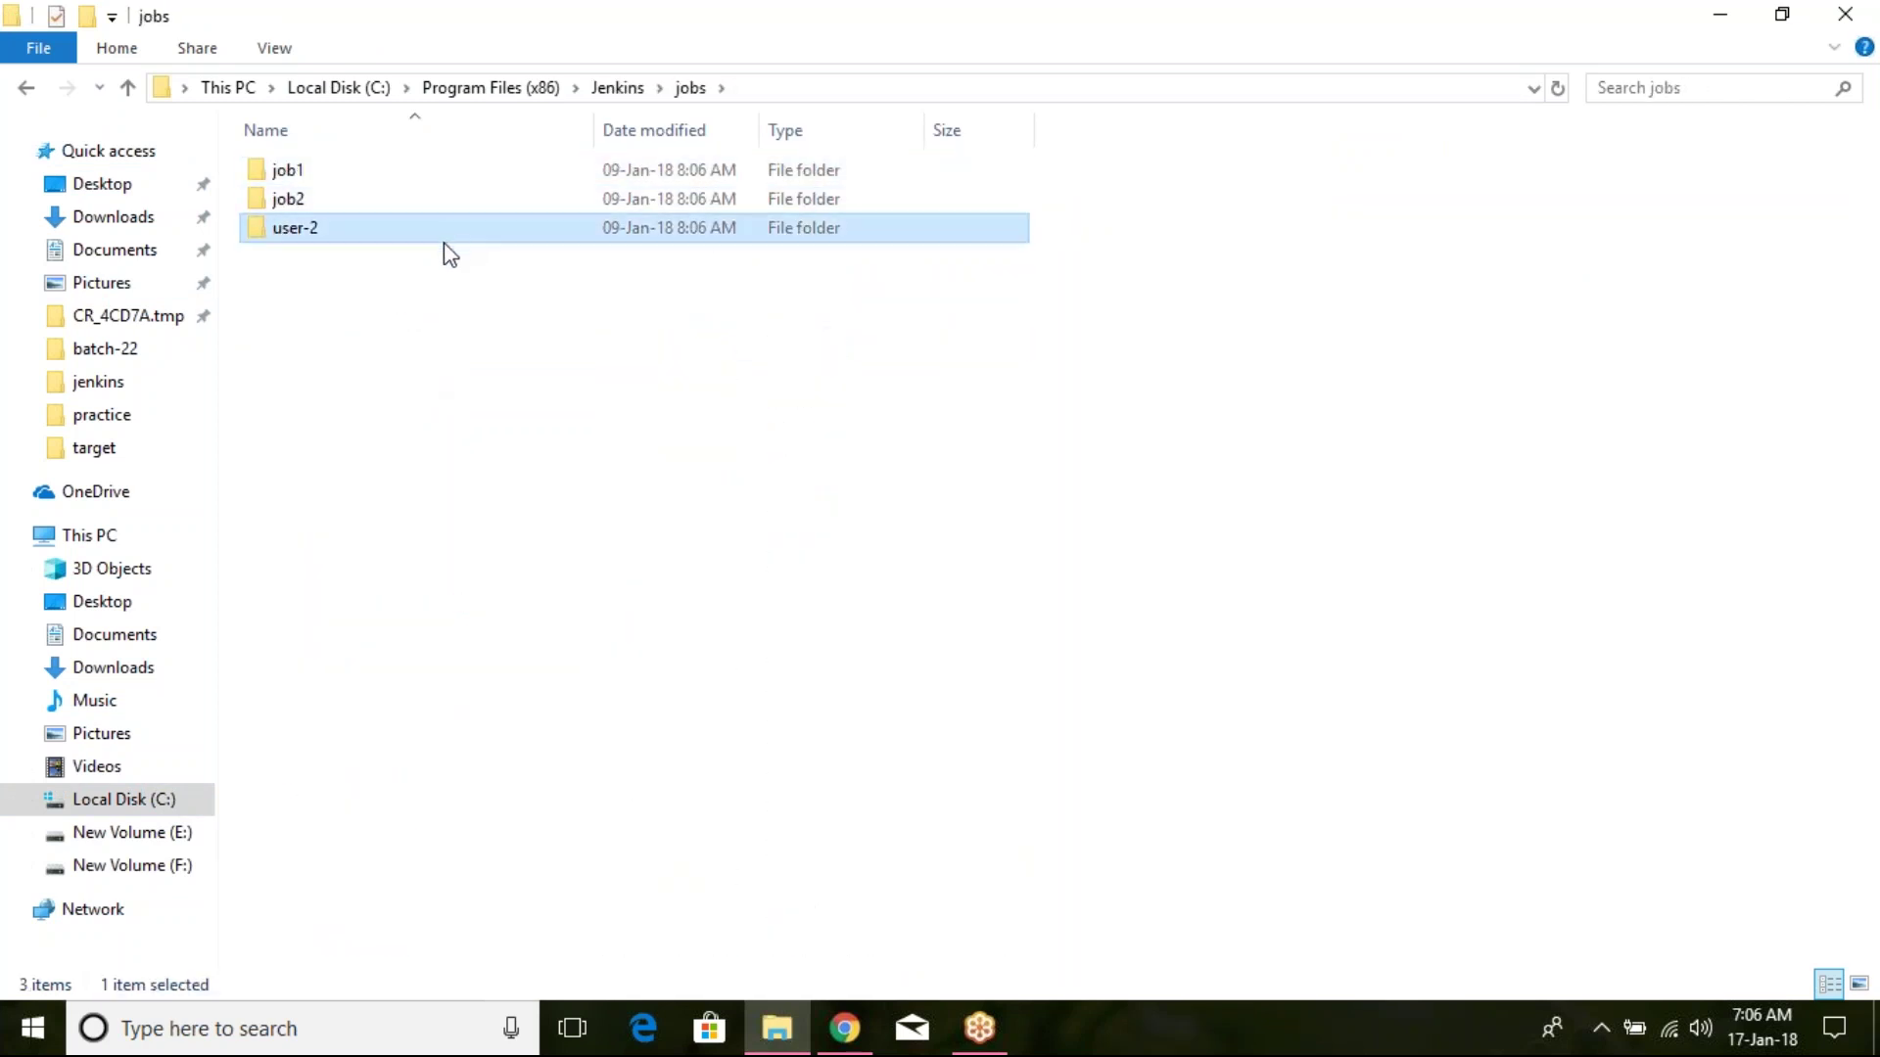
pyautogui.click(844, 1028)
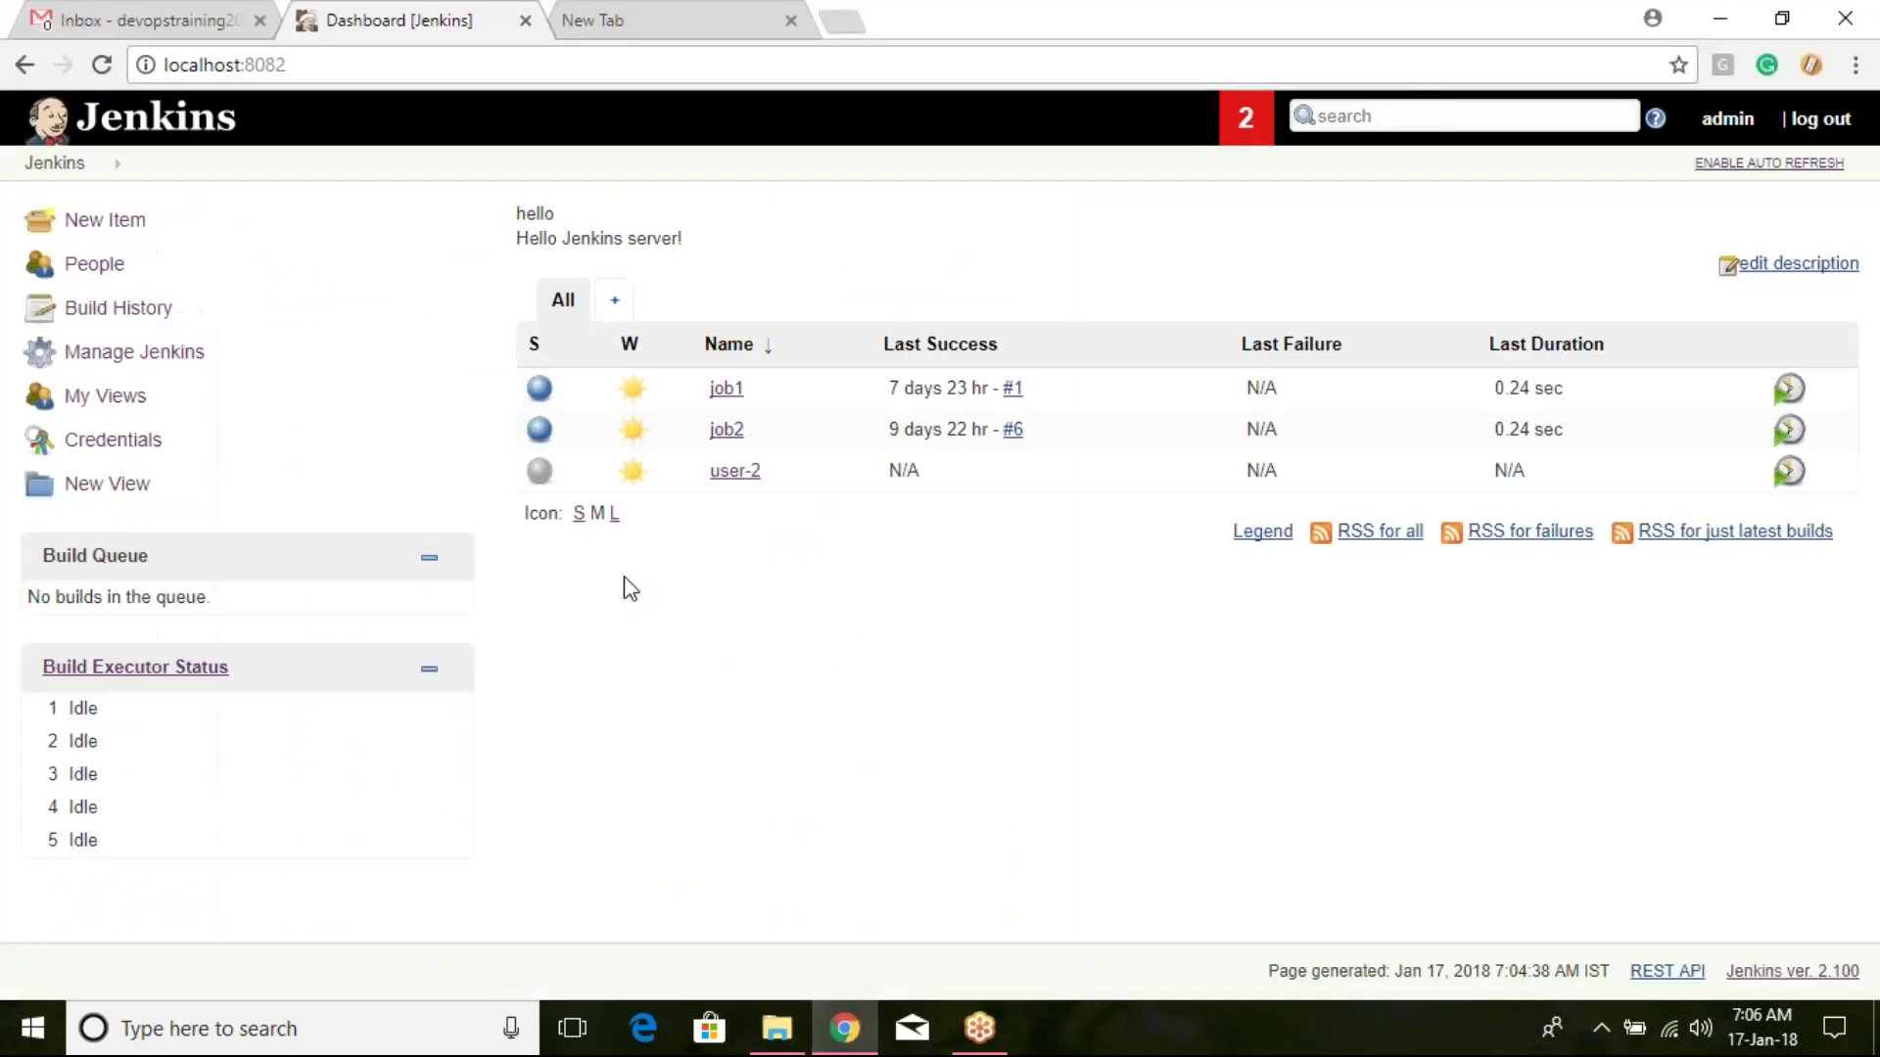
# Step: Delete the user-2 project from its job dropdown and confirm with OK
pyautogui.click(773, 476)
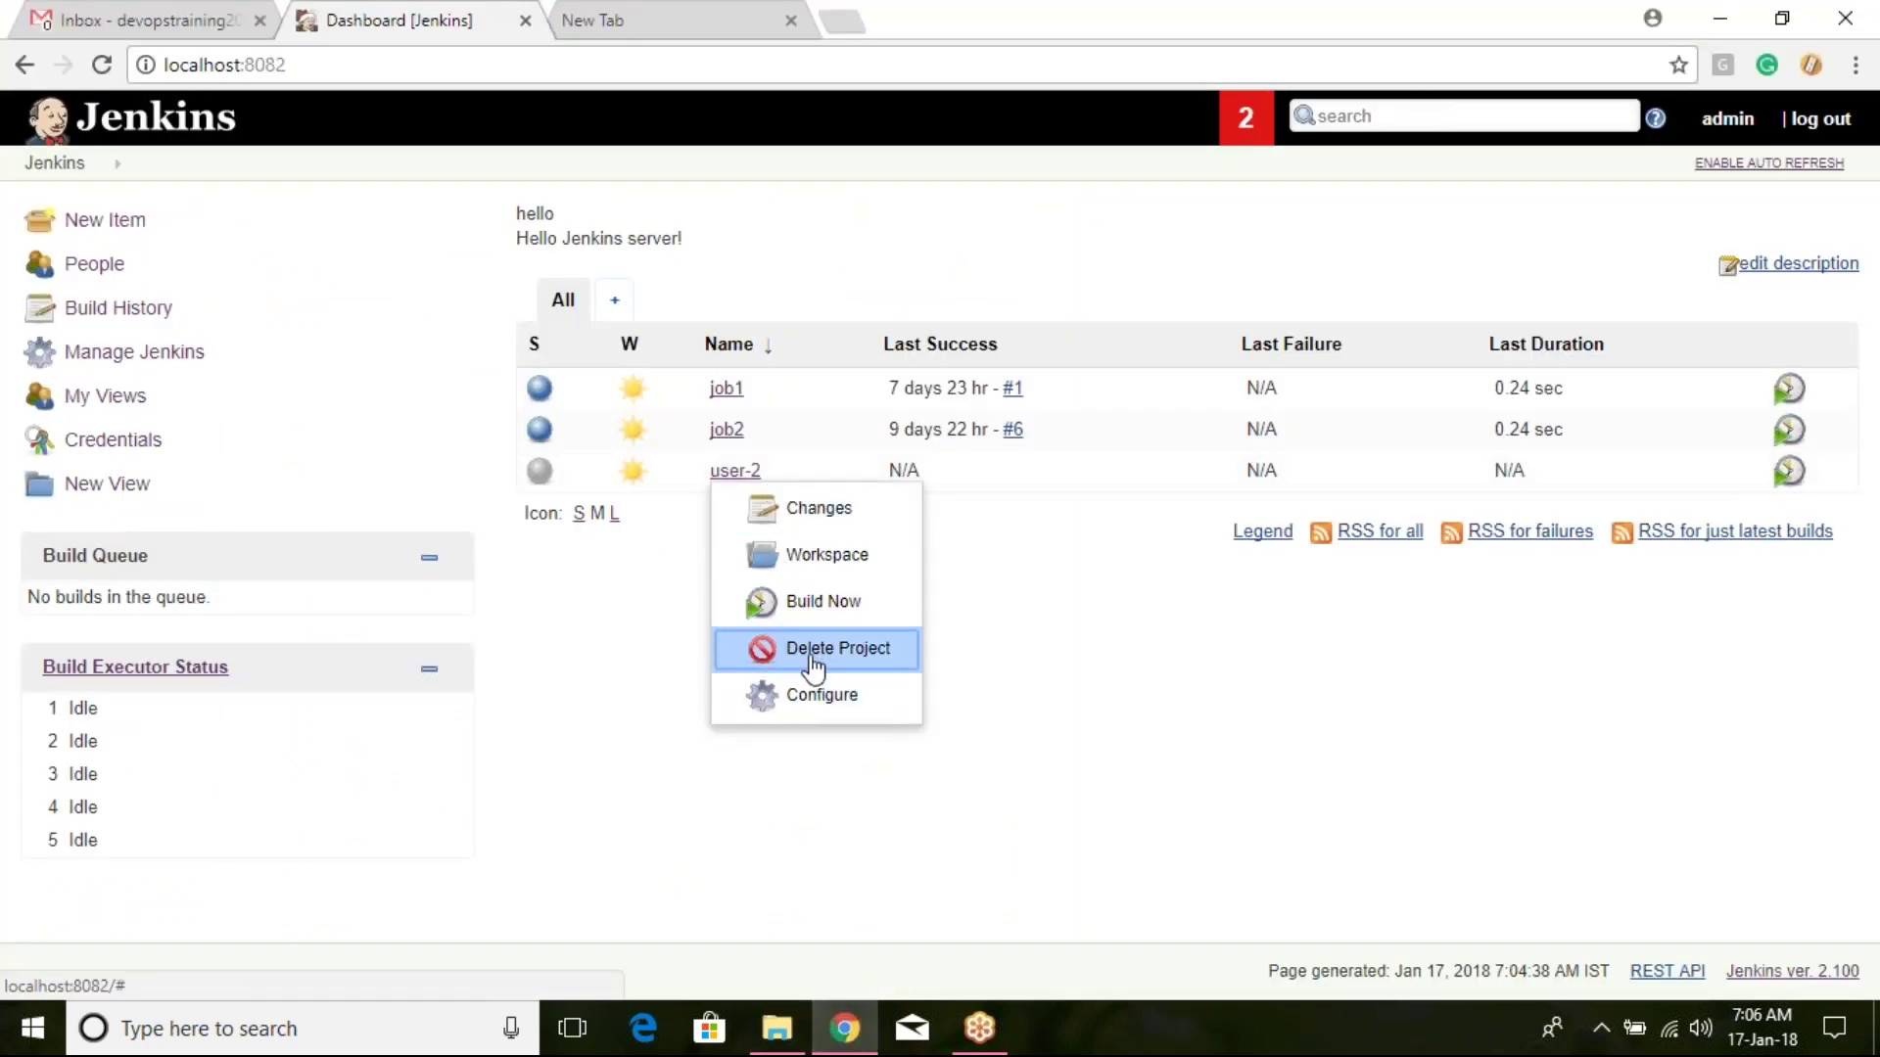
pyautogui.click(813, 653)
pyautogui.click(1078, 216)
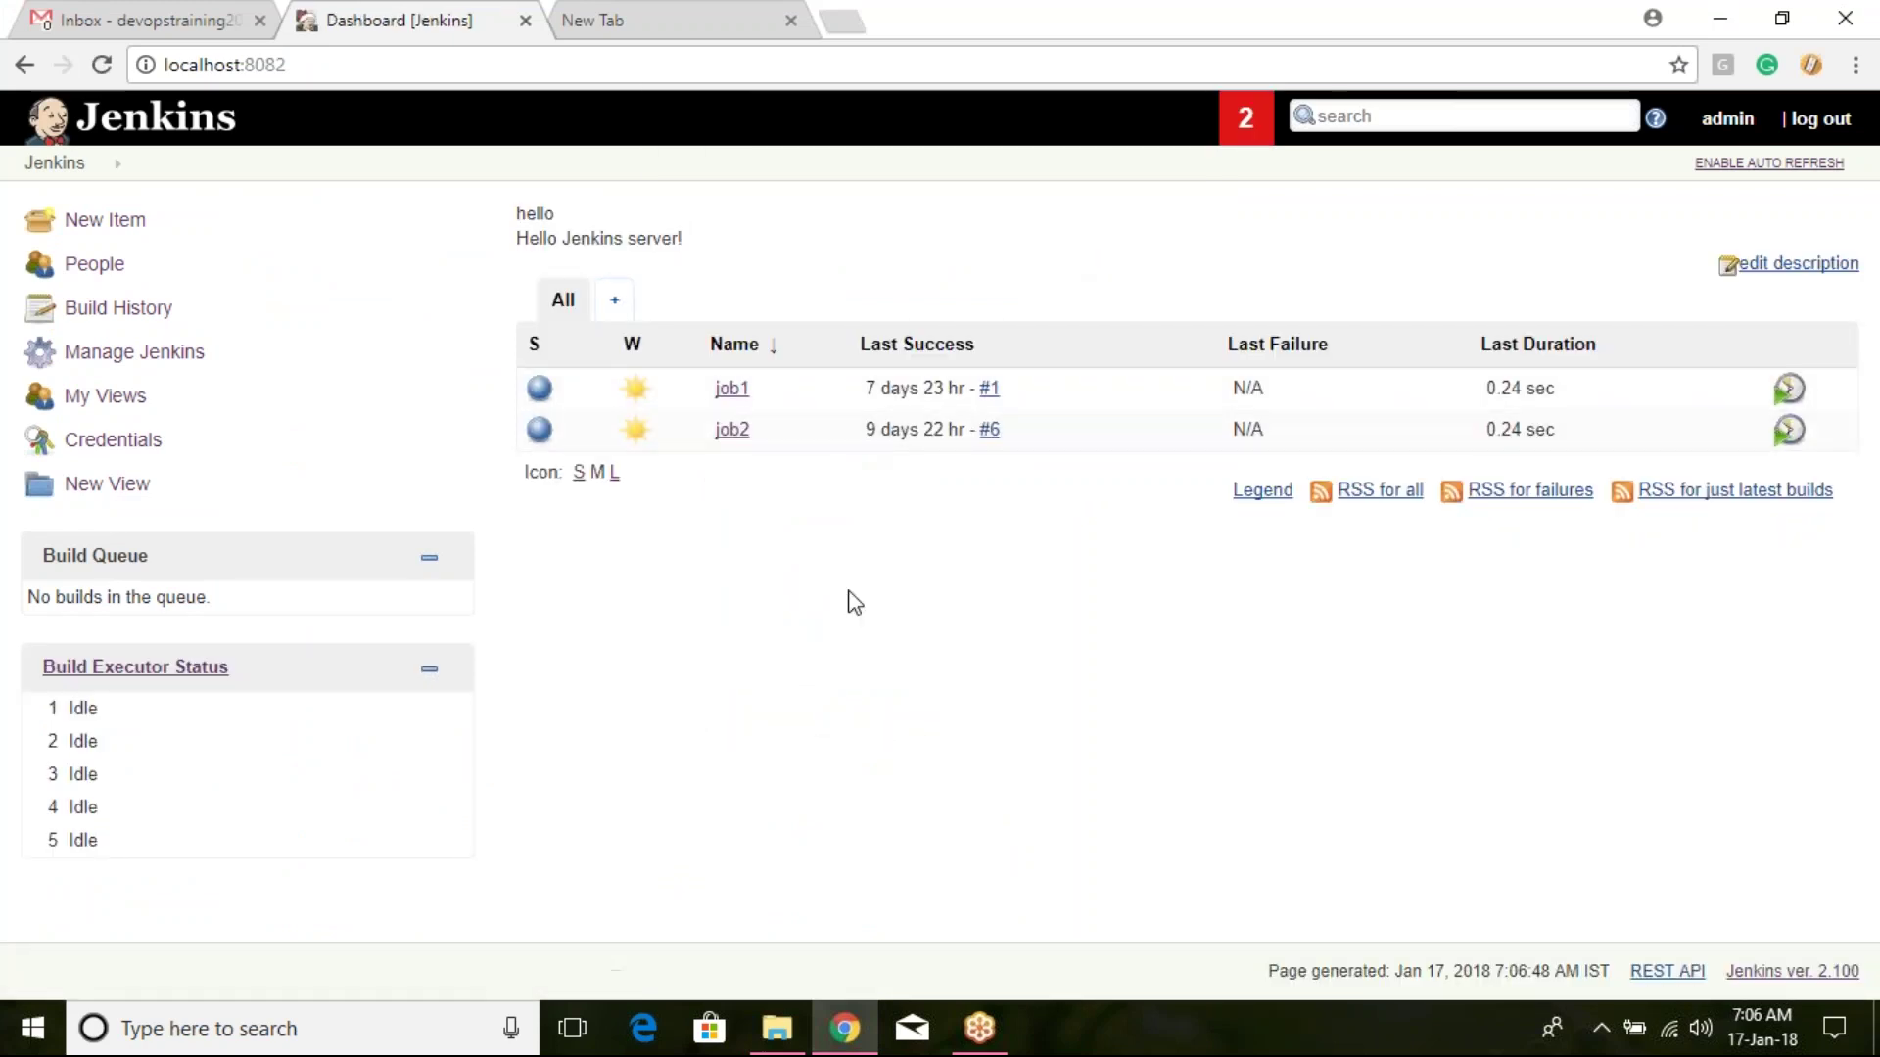
pyautogui.press('super+e')
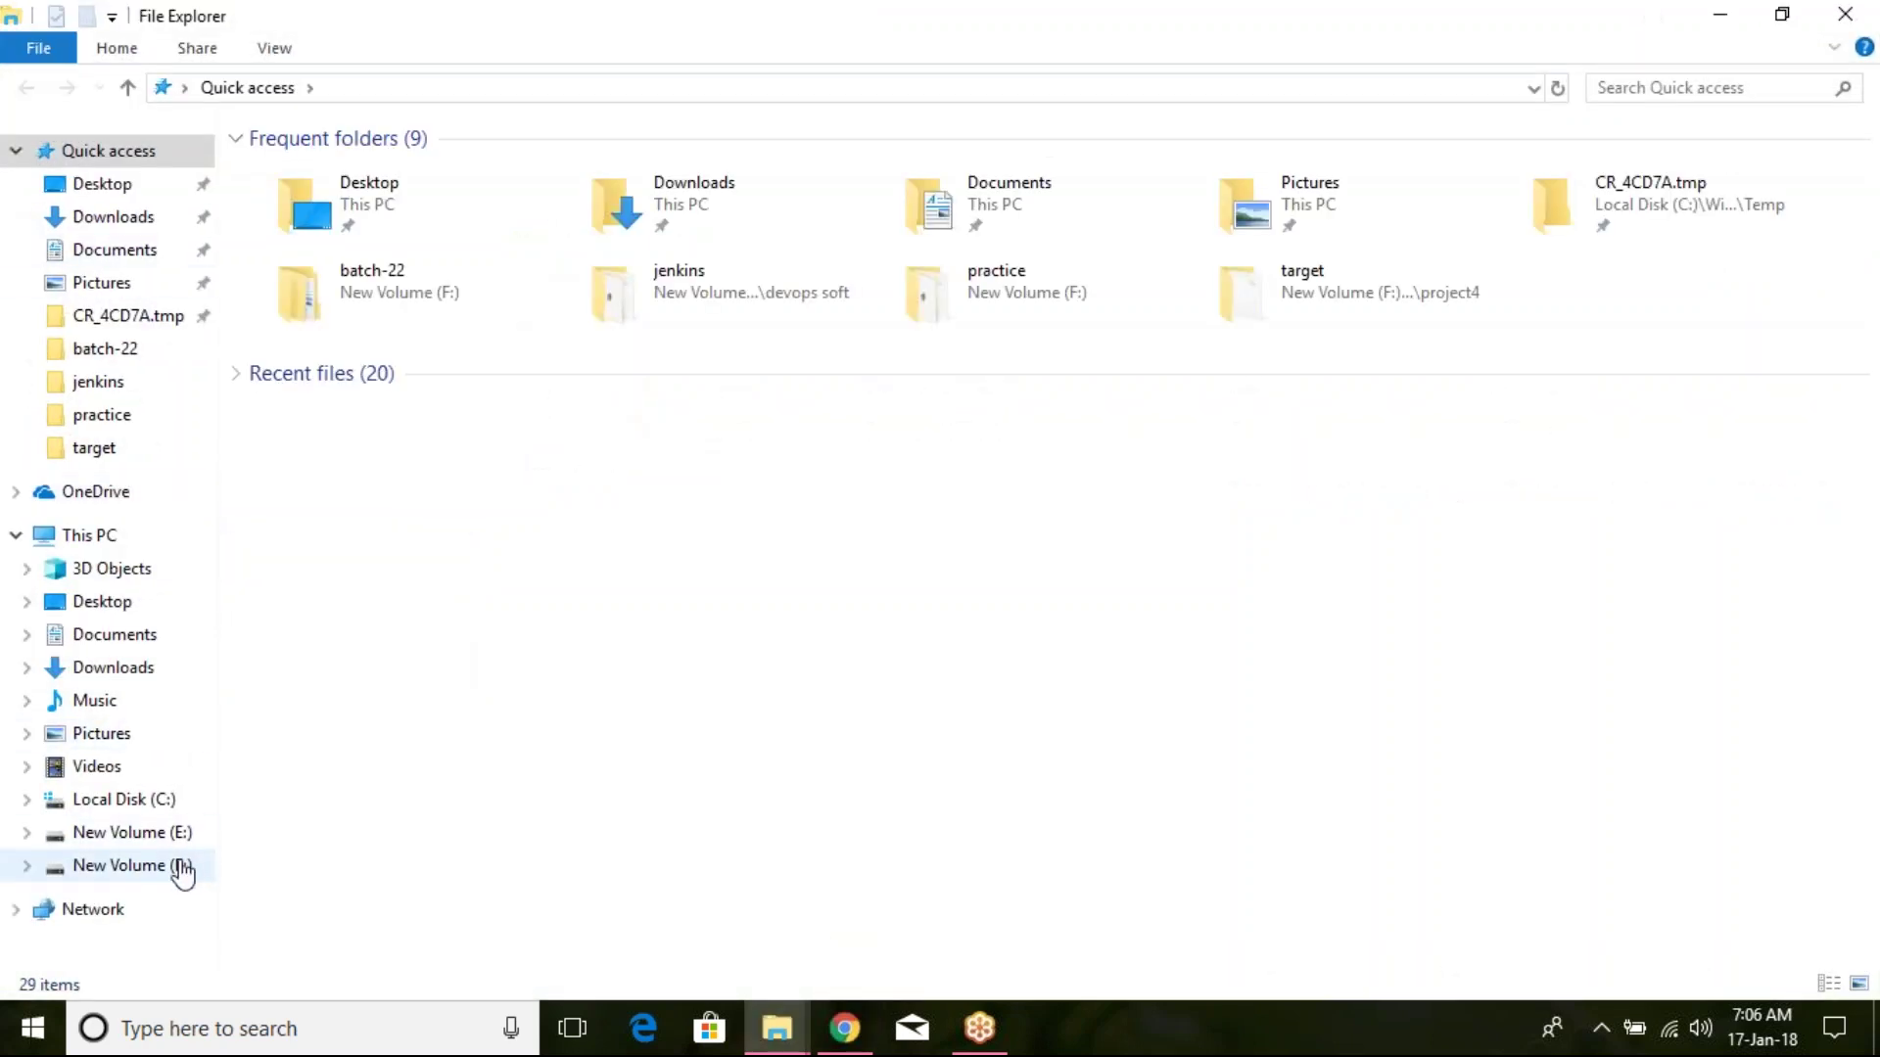
# Step: Select the backed-up user-2 folder in F:\batch-22
pyautogui.click(180, 868)
pyautogui.doubleClick(615, 168)
pyautogui.click(619, 201)
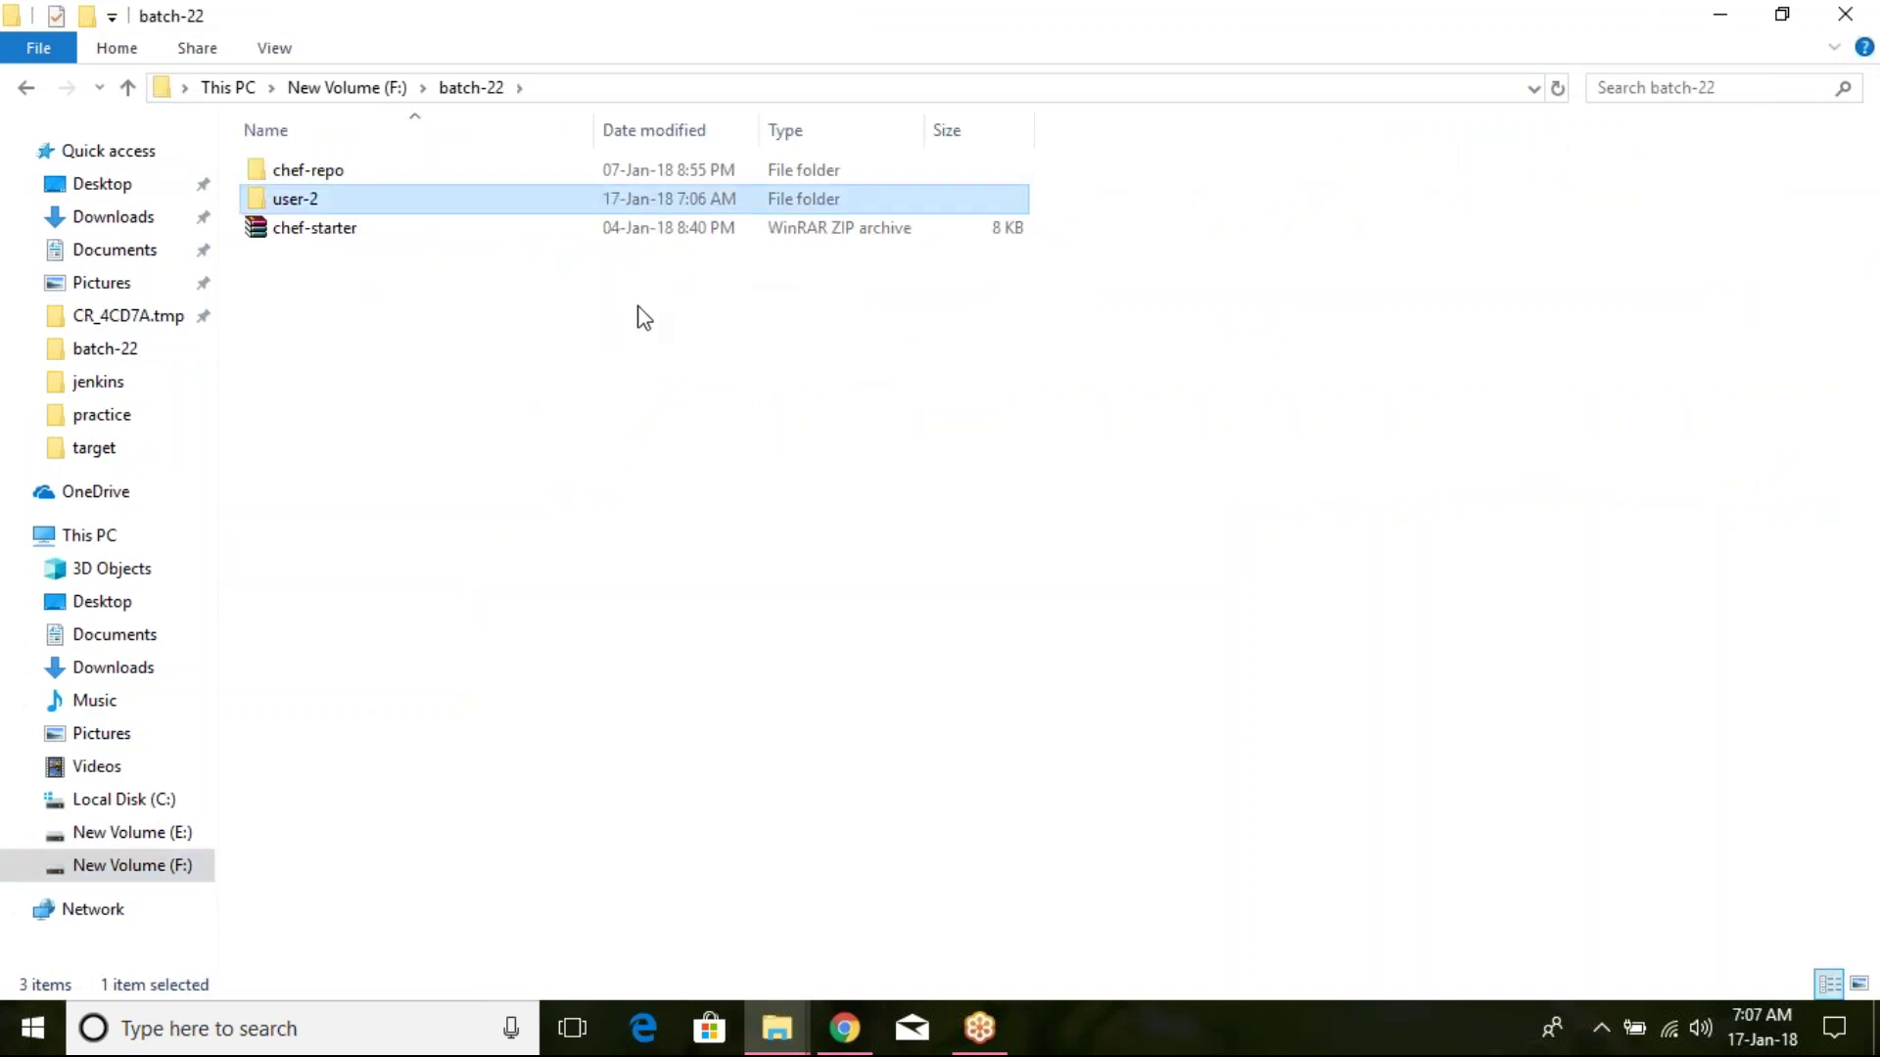
pyautogui.hotkey('alt', 'Tab')
pyautogui.hotkey('alt', 'Tab')
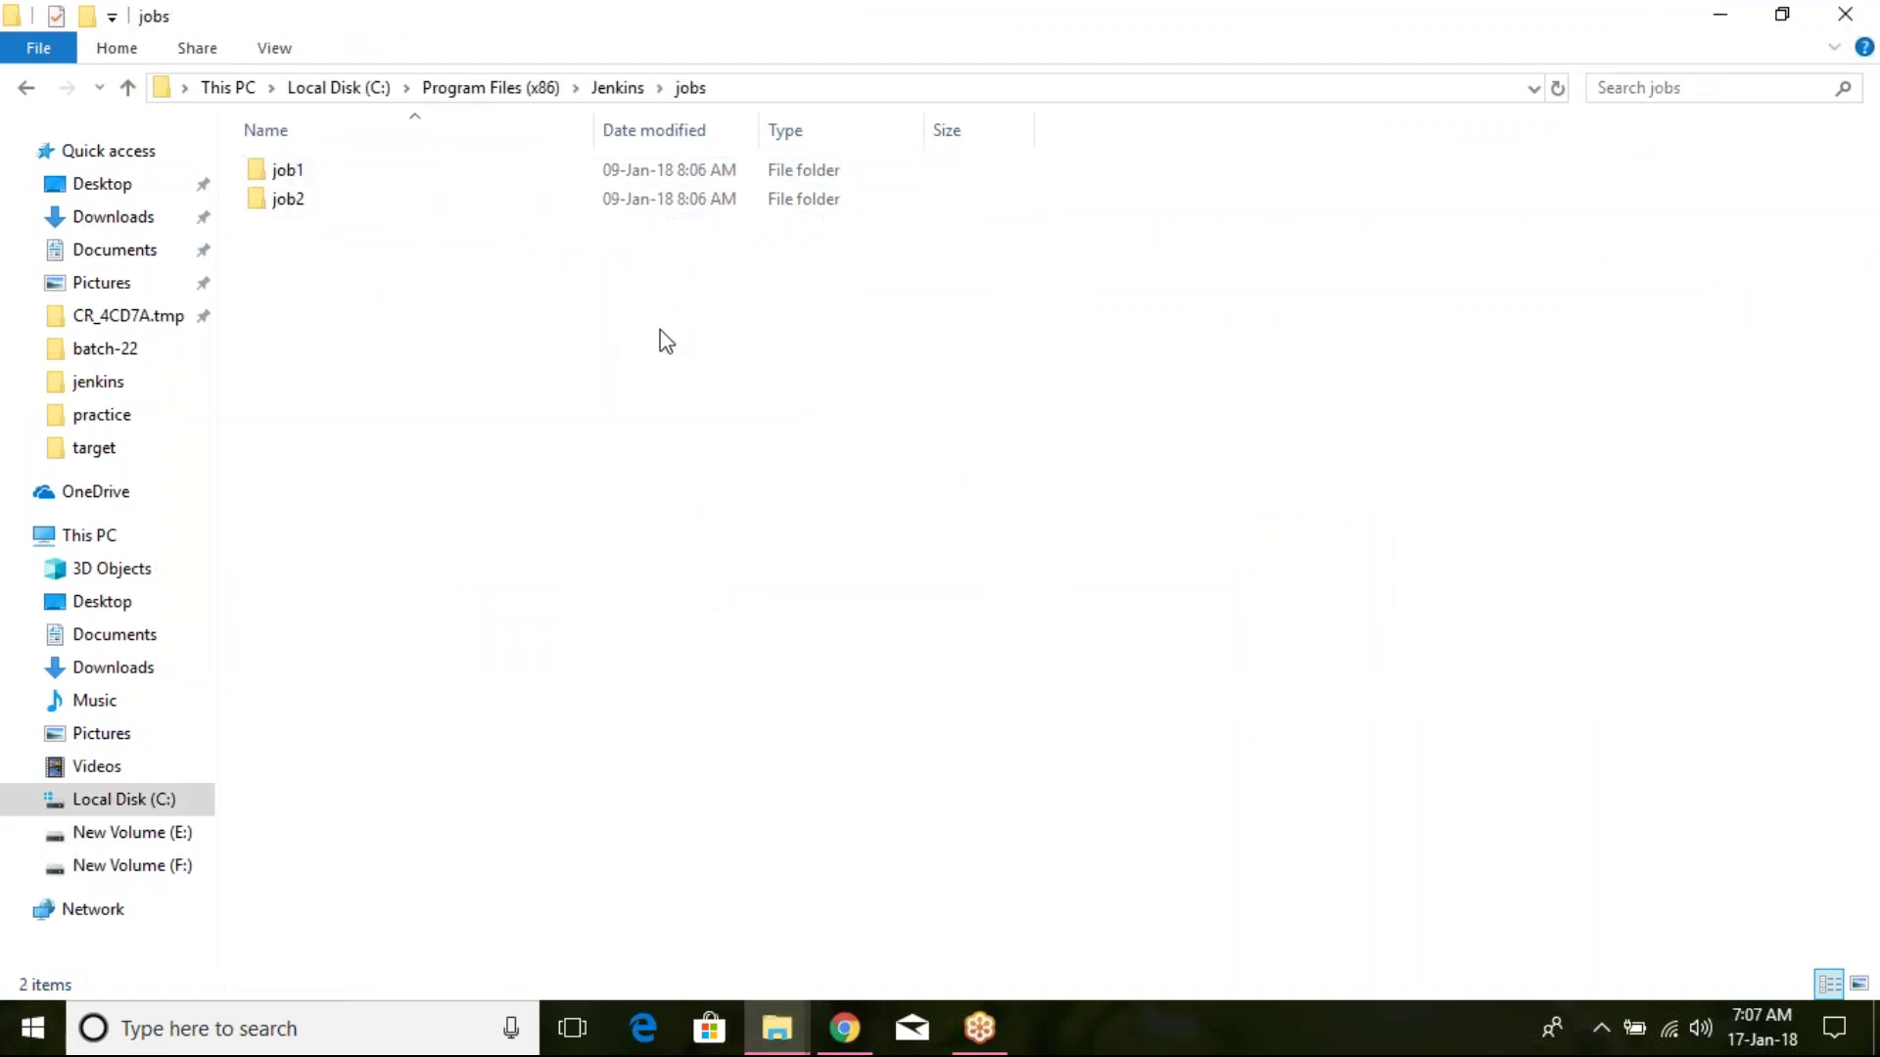
# Step: Paste user-2 into the Jenkins jobs folder, granting the permission prompt
pyautogui.hotkey('ctrl', 'v')
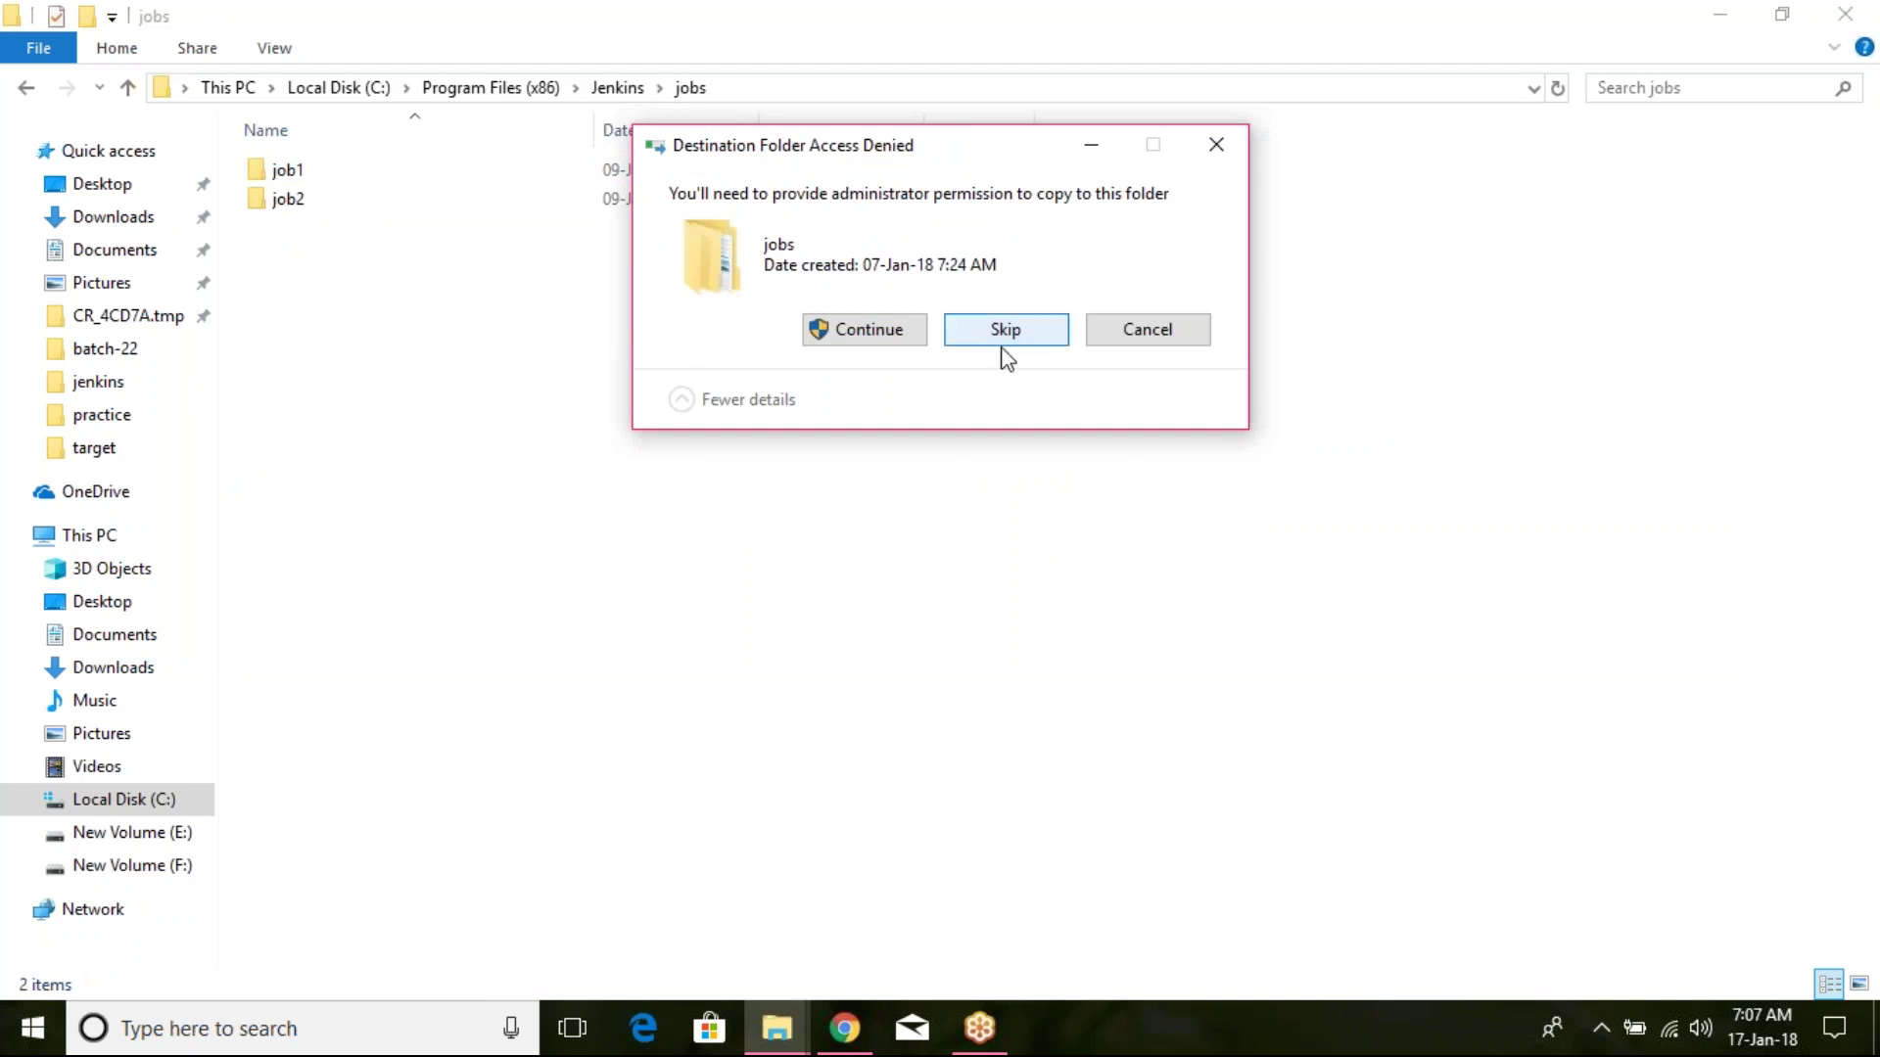
pyautogui.click(1019, 336)
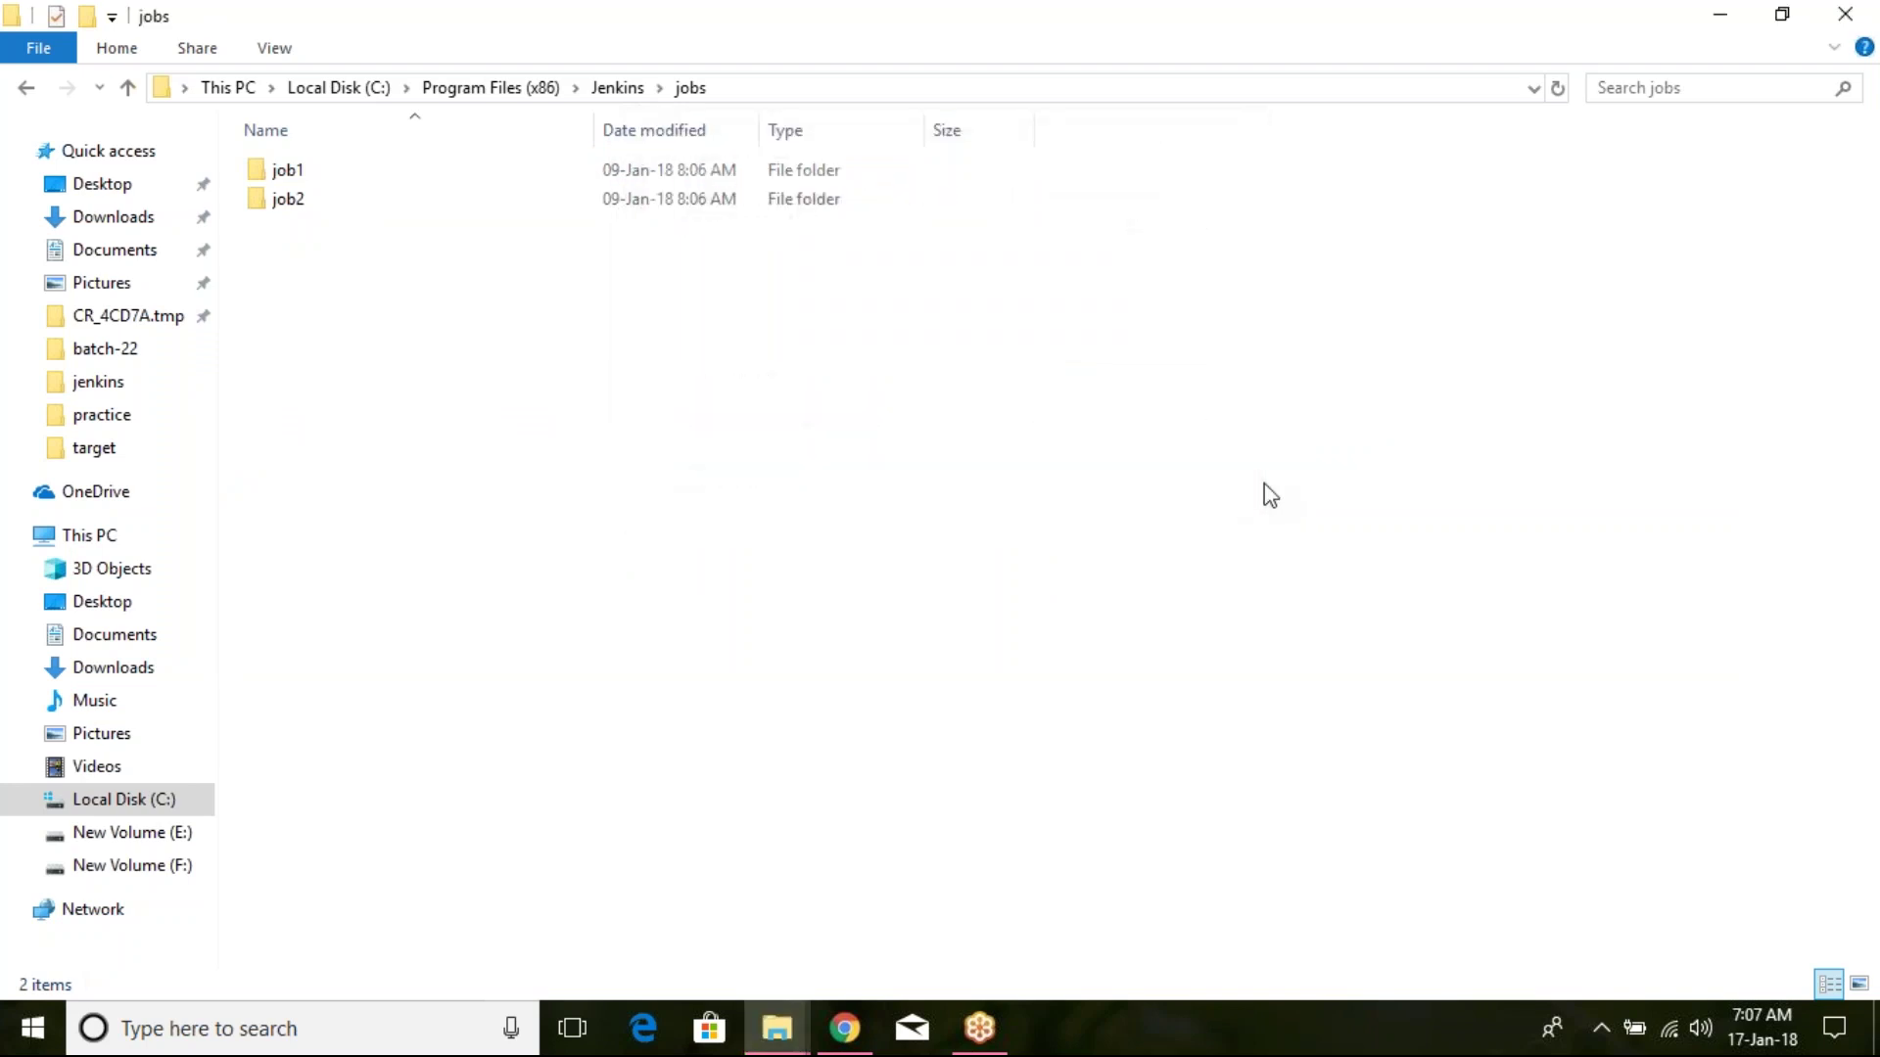
pyautogui.hotkey('ctrl', 'v')
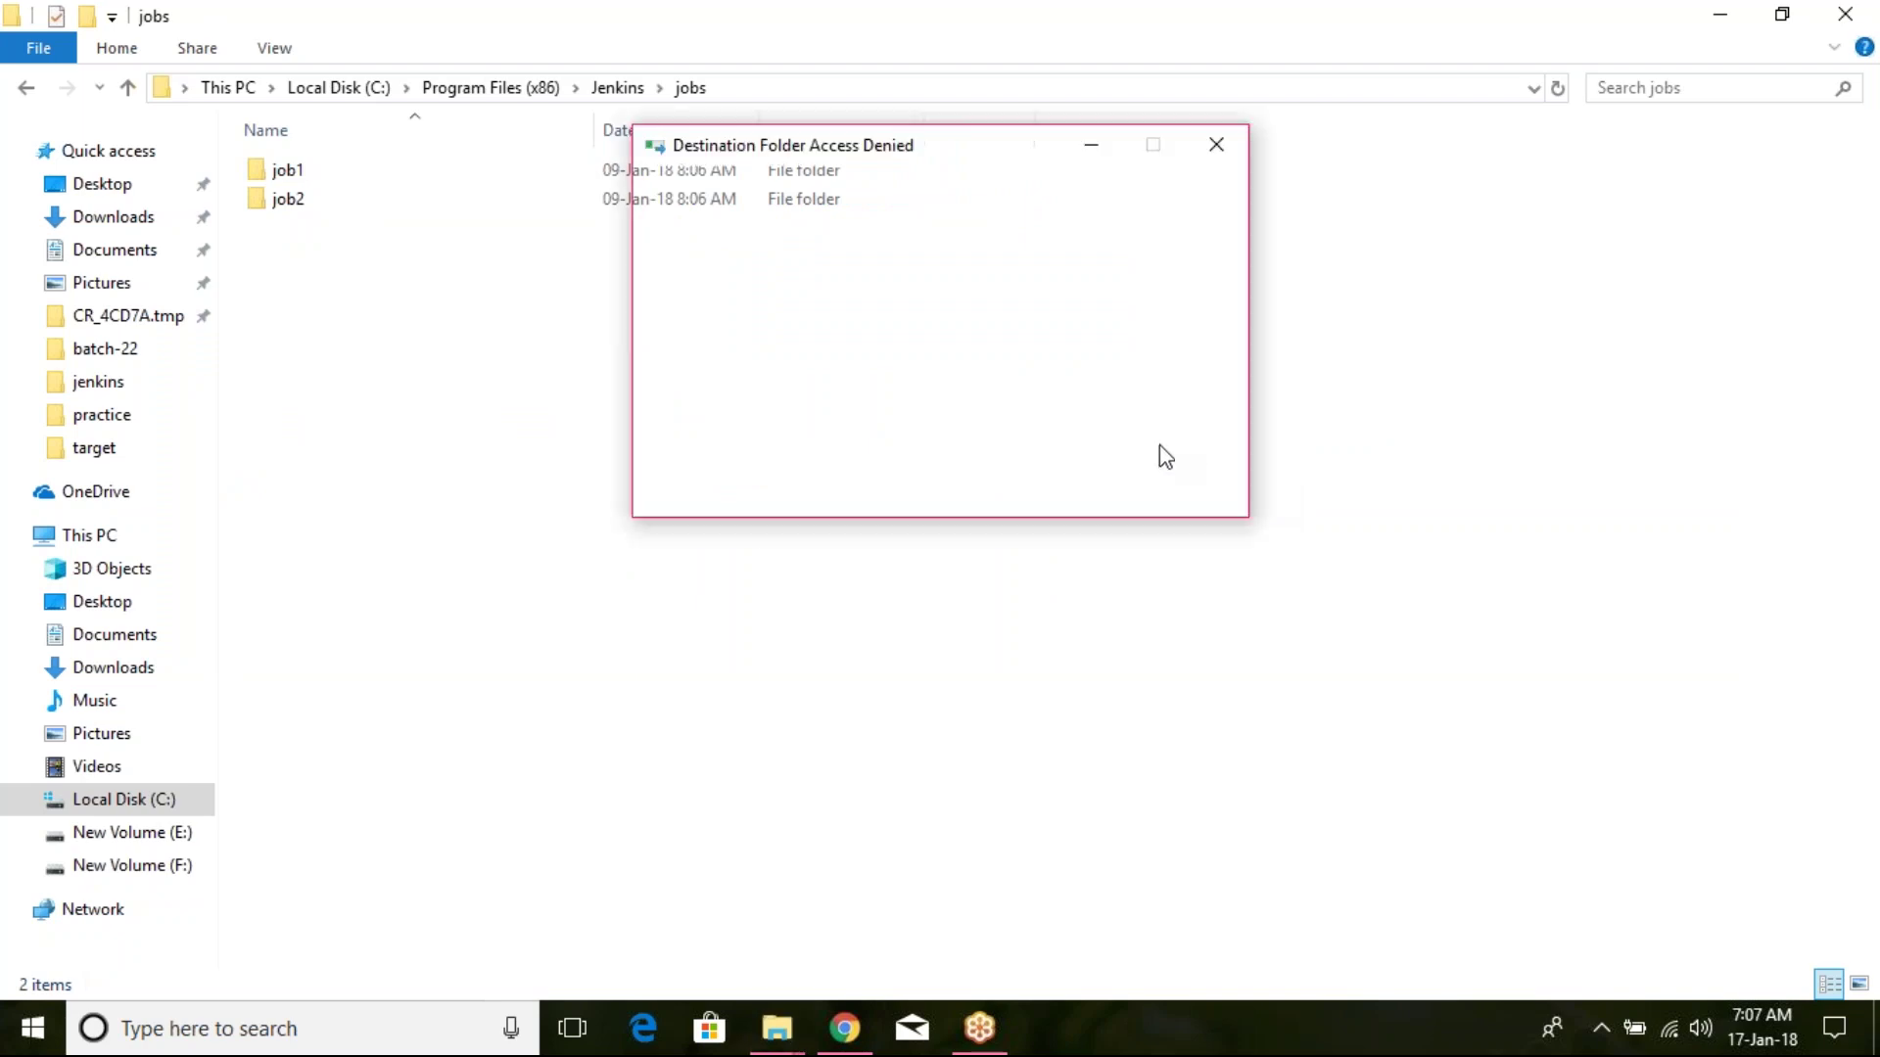
pyautogui.click(868, 331)
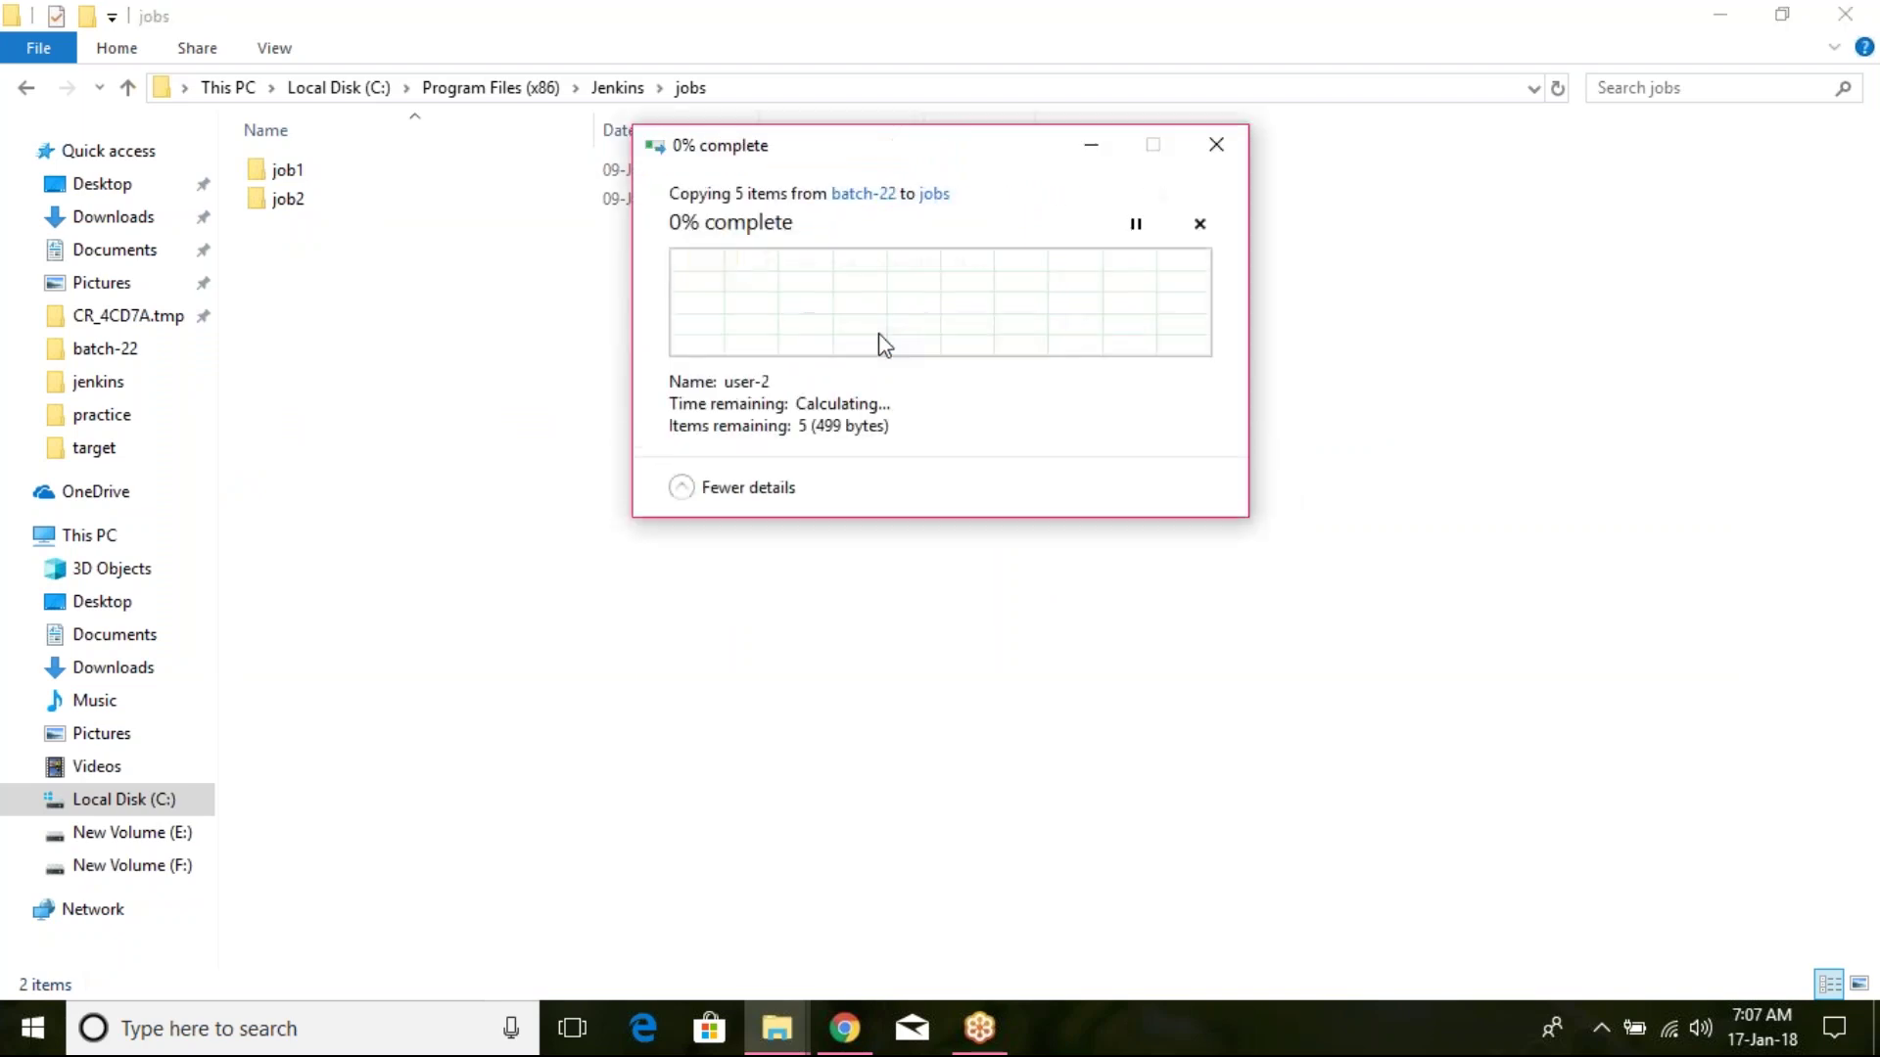
pyautogui.click(850, 498)
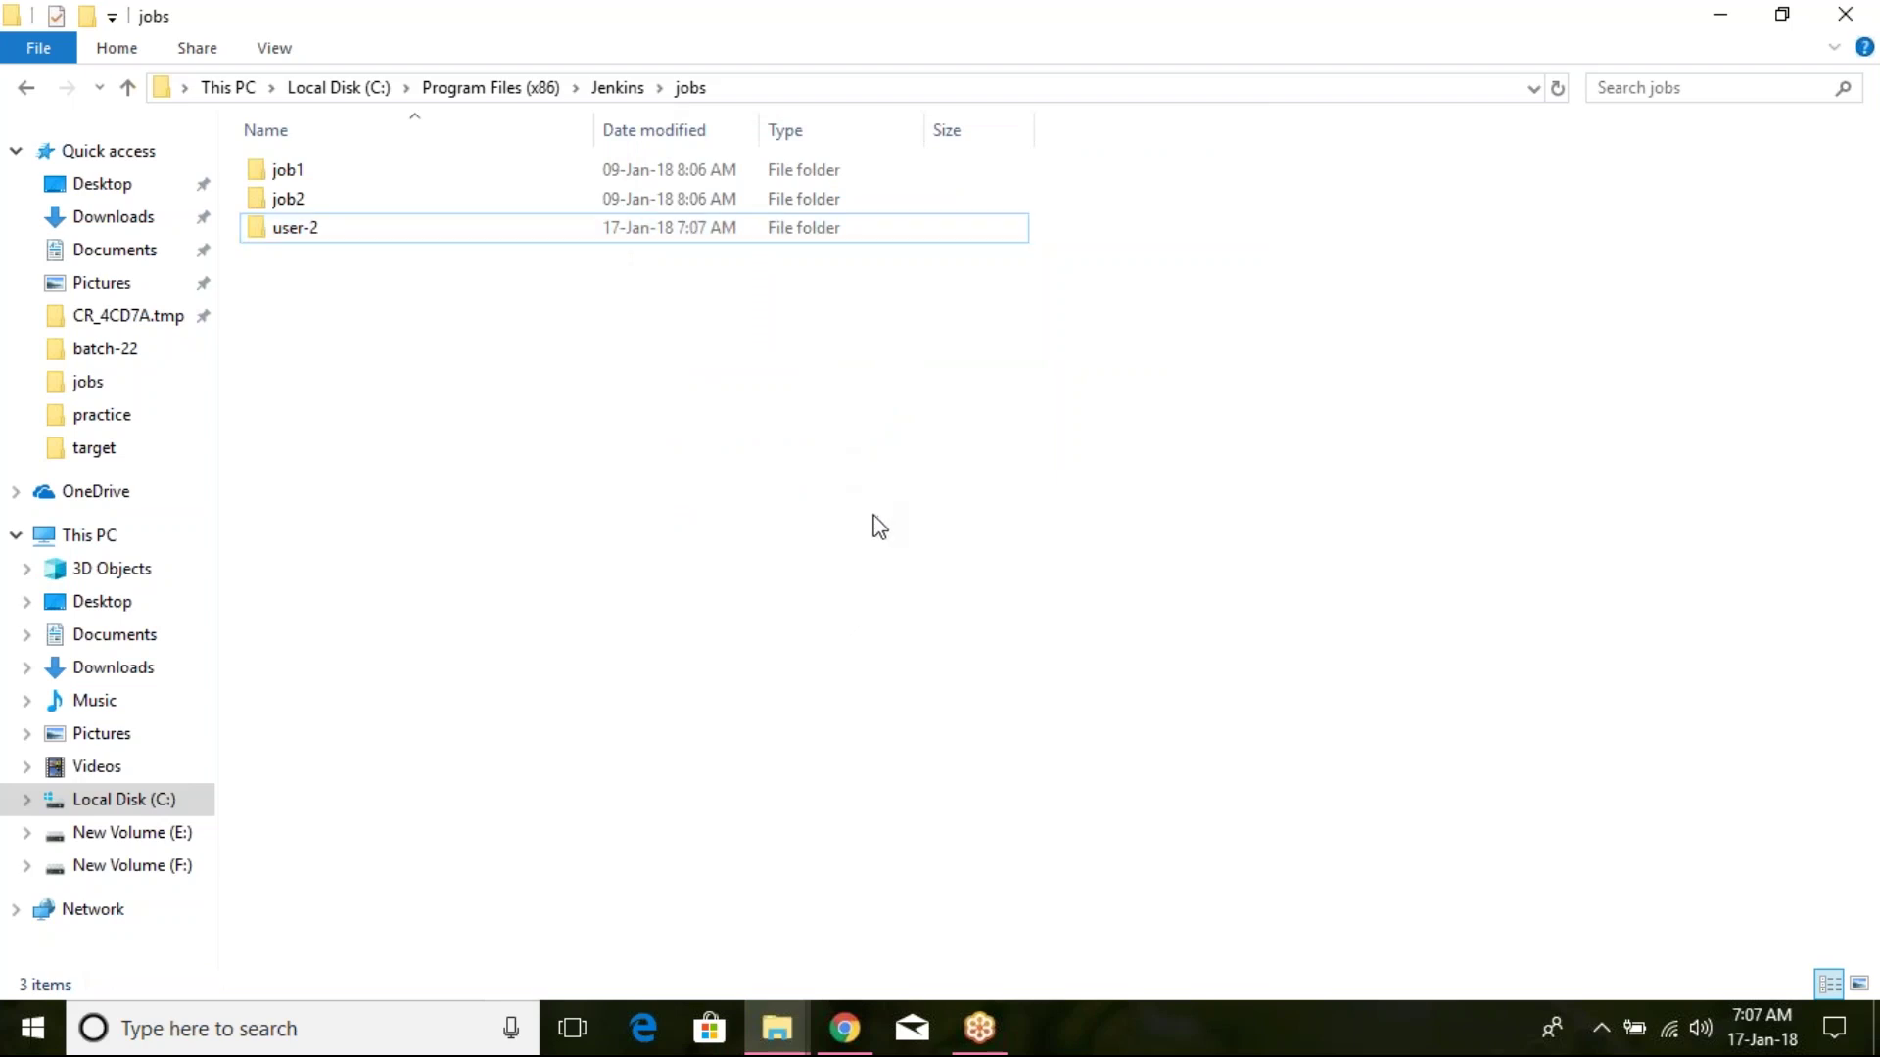
pyautogui.click(854, 1030)
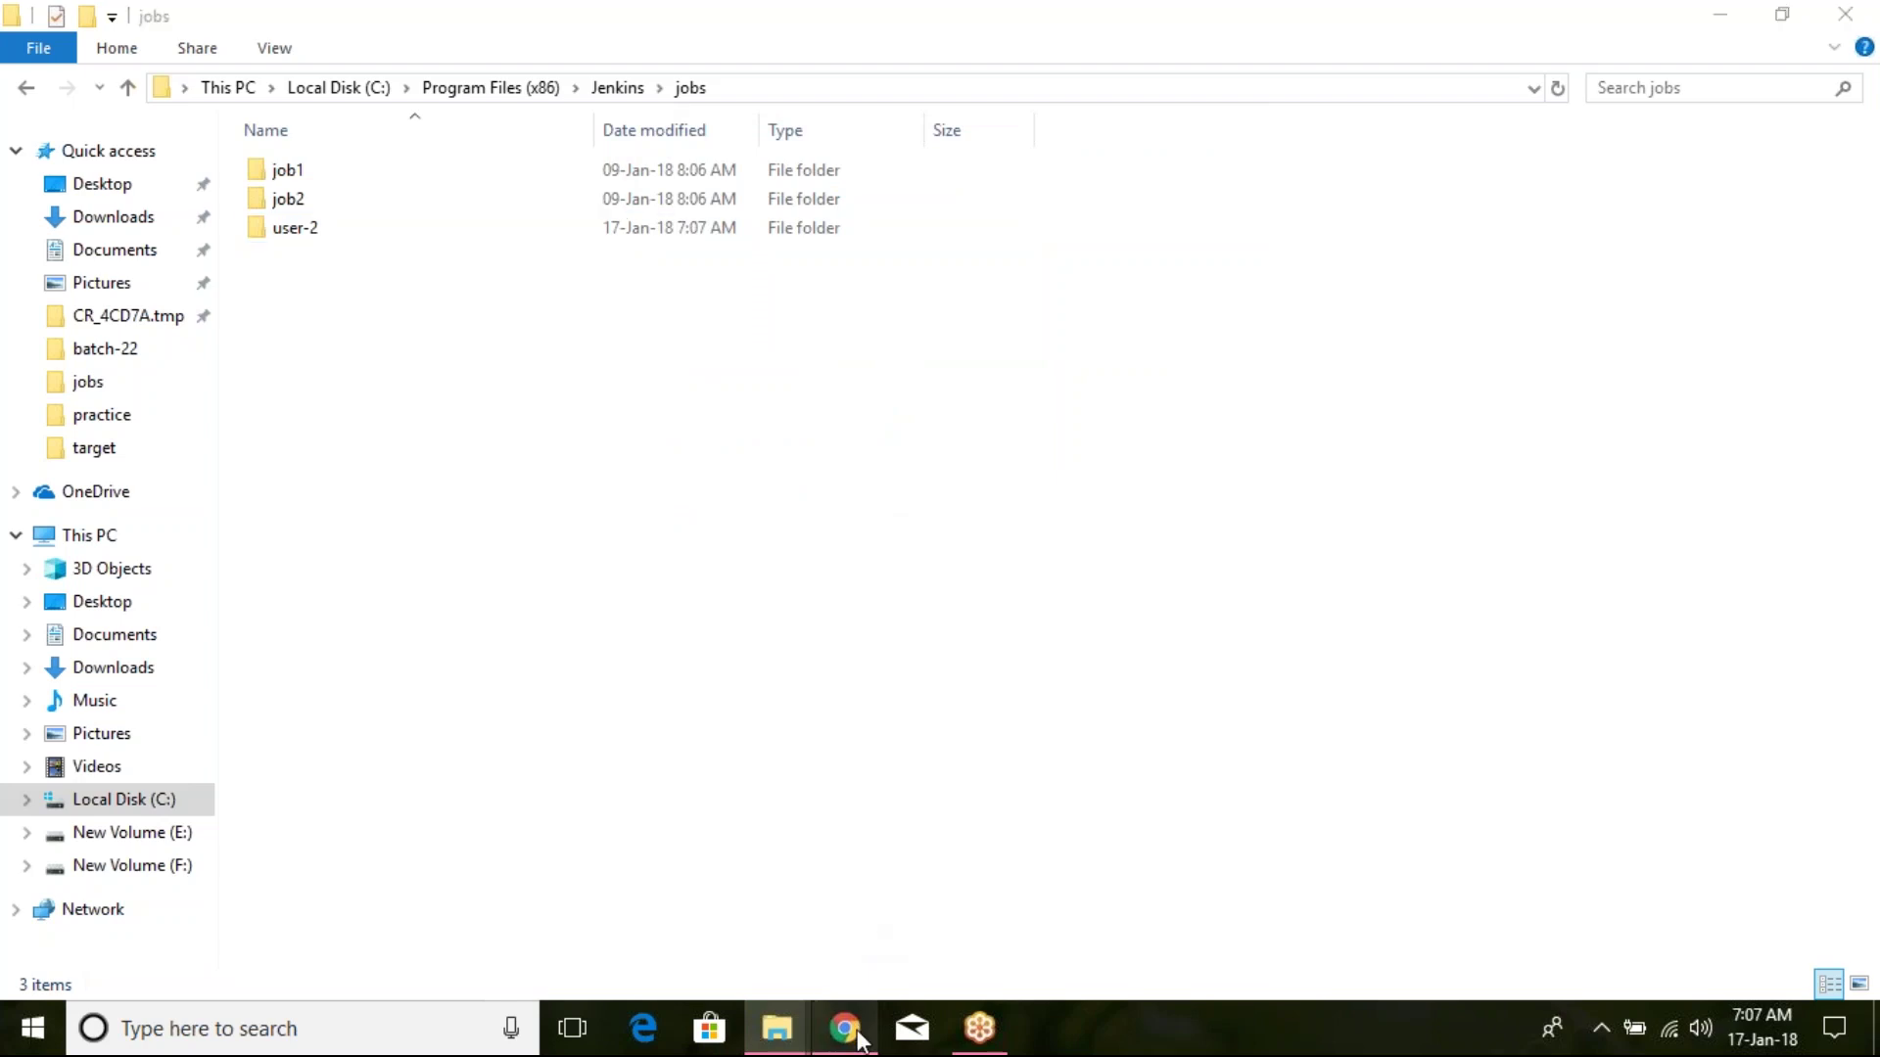
# Step: Refresh Jenkins, then reload configuration from disk under Manage Jenkins and confirm
pyautogui.click(102, 64)
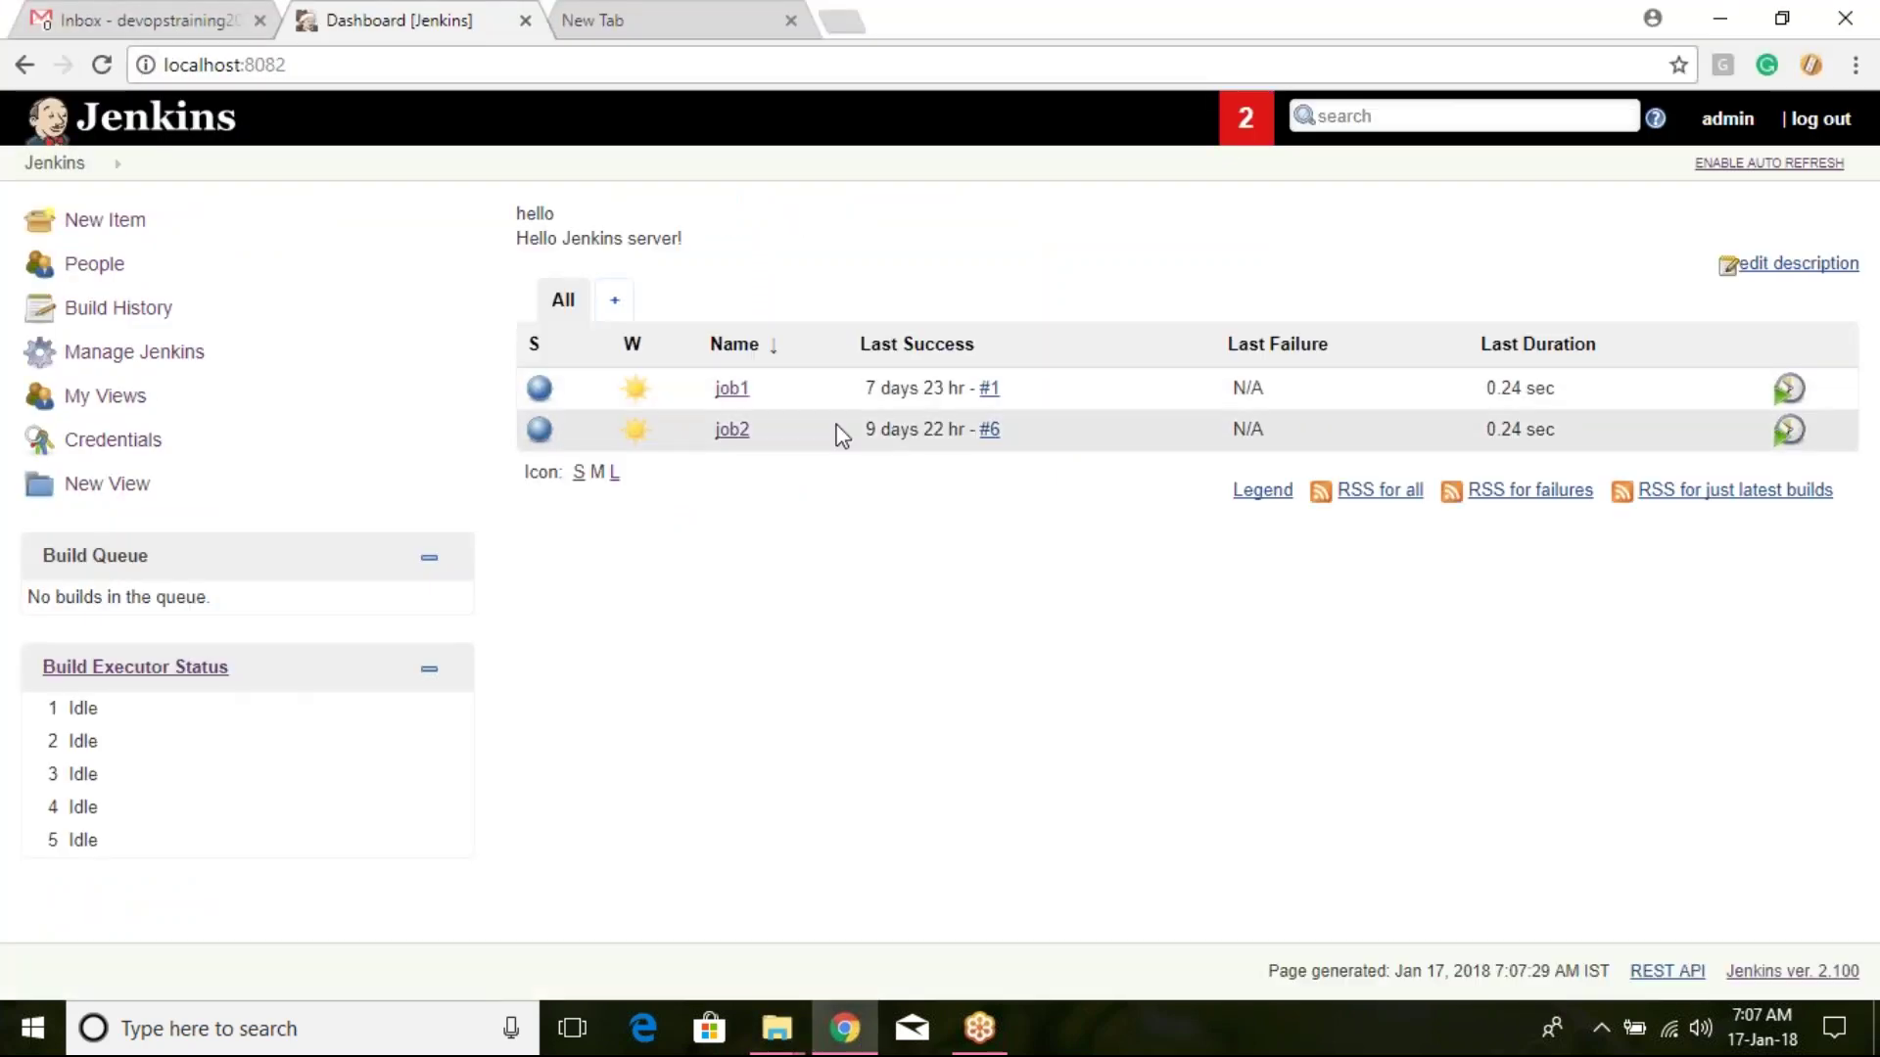
pyautogui.click(147, 350)
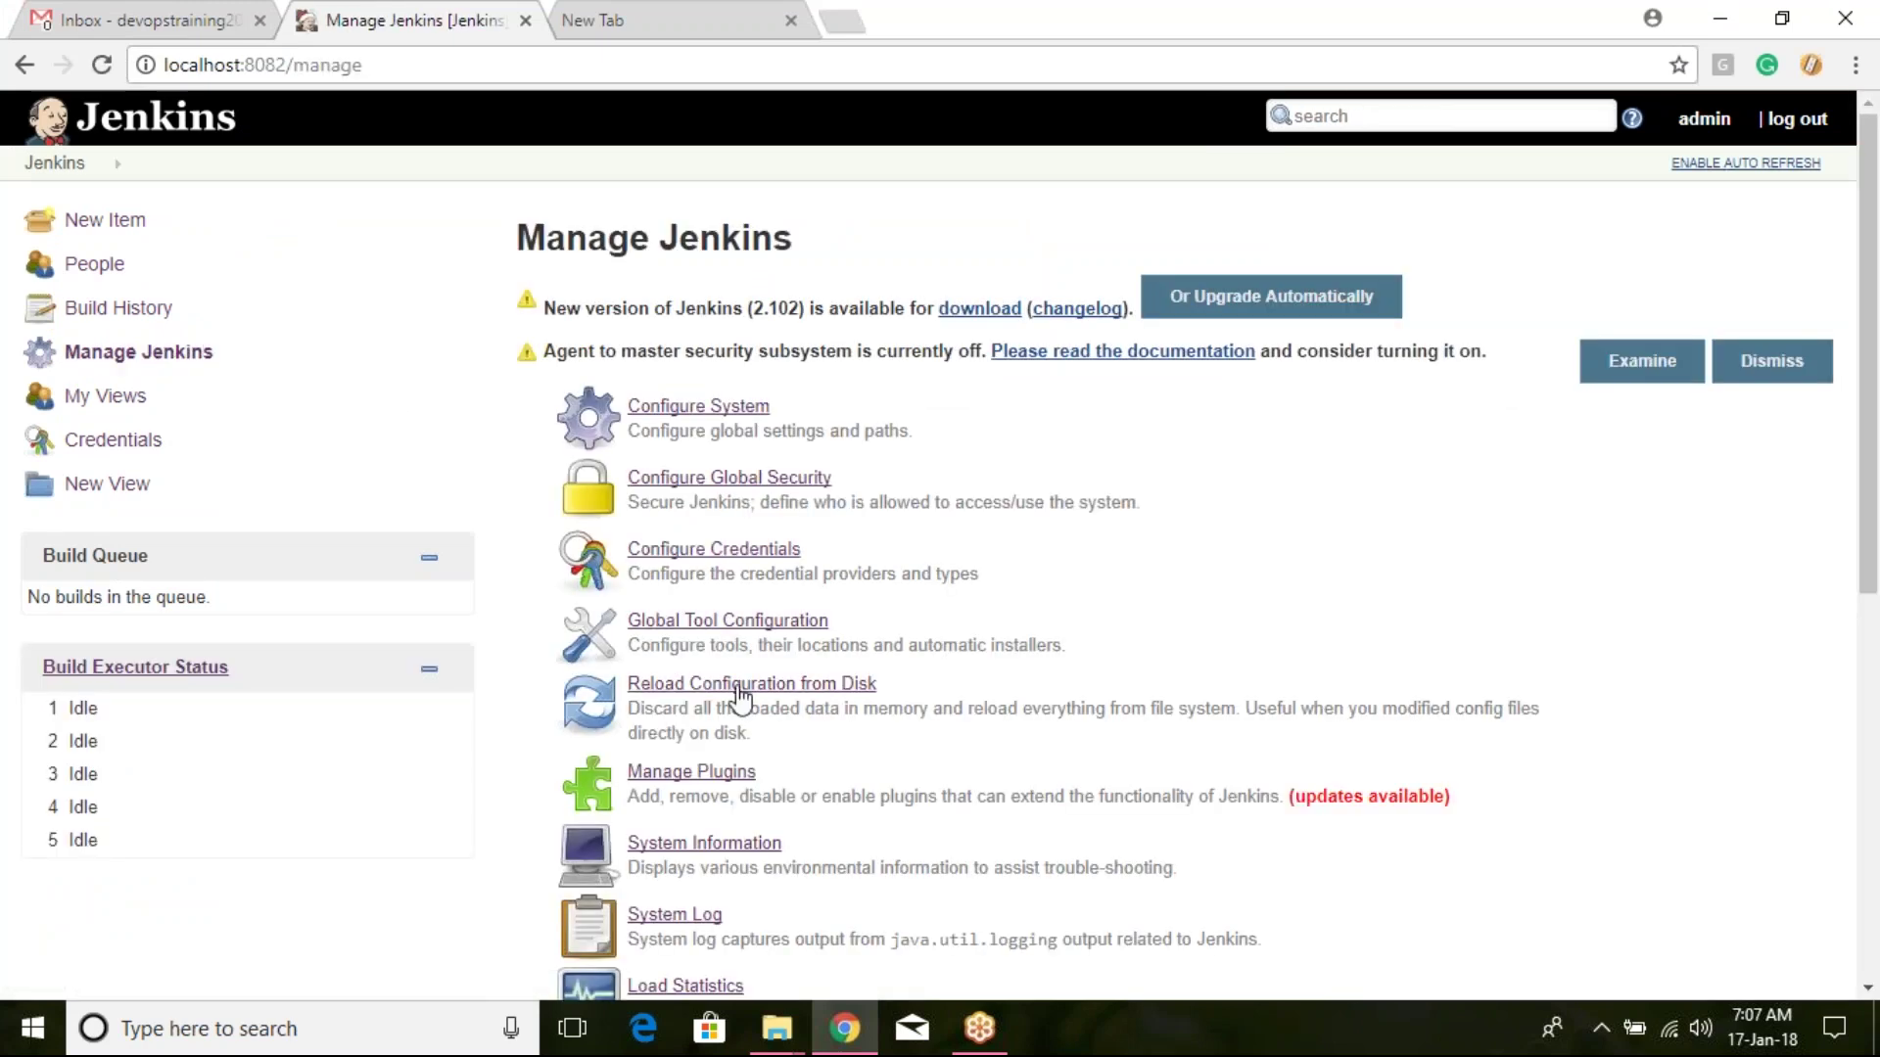
pyautogui.click(739, 684)
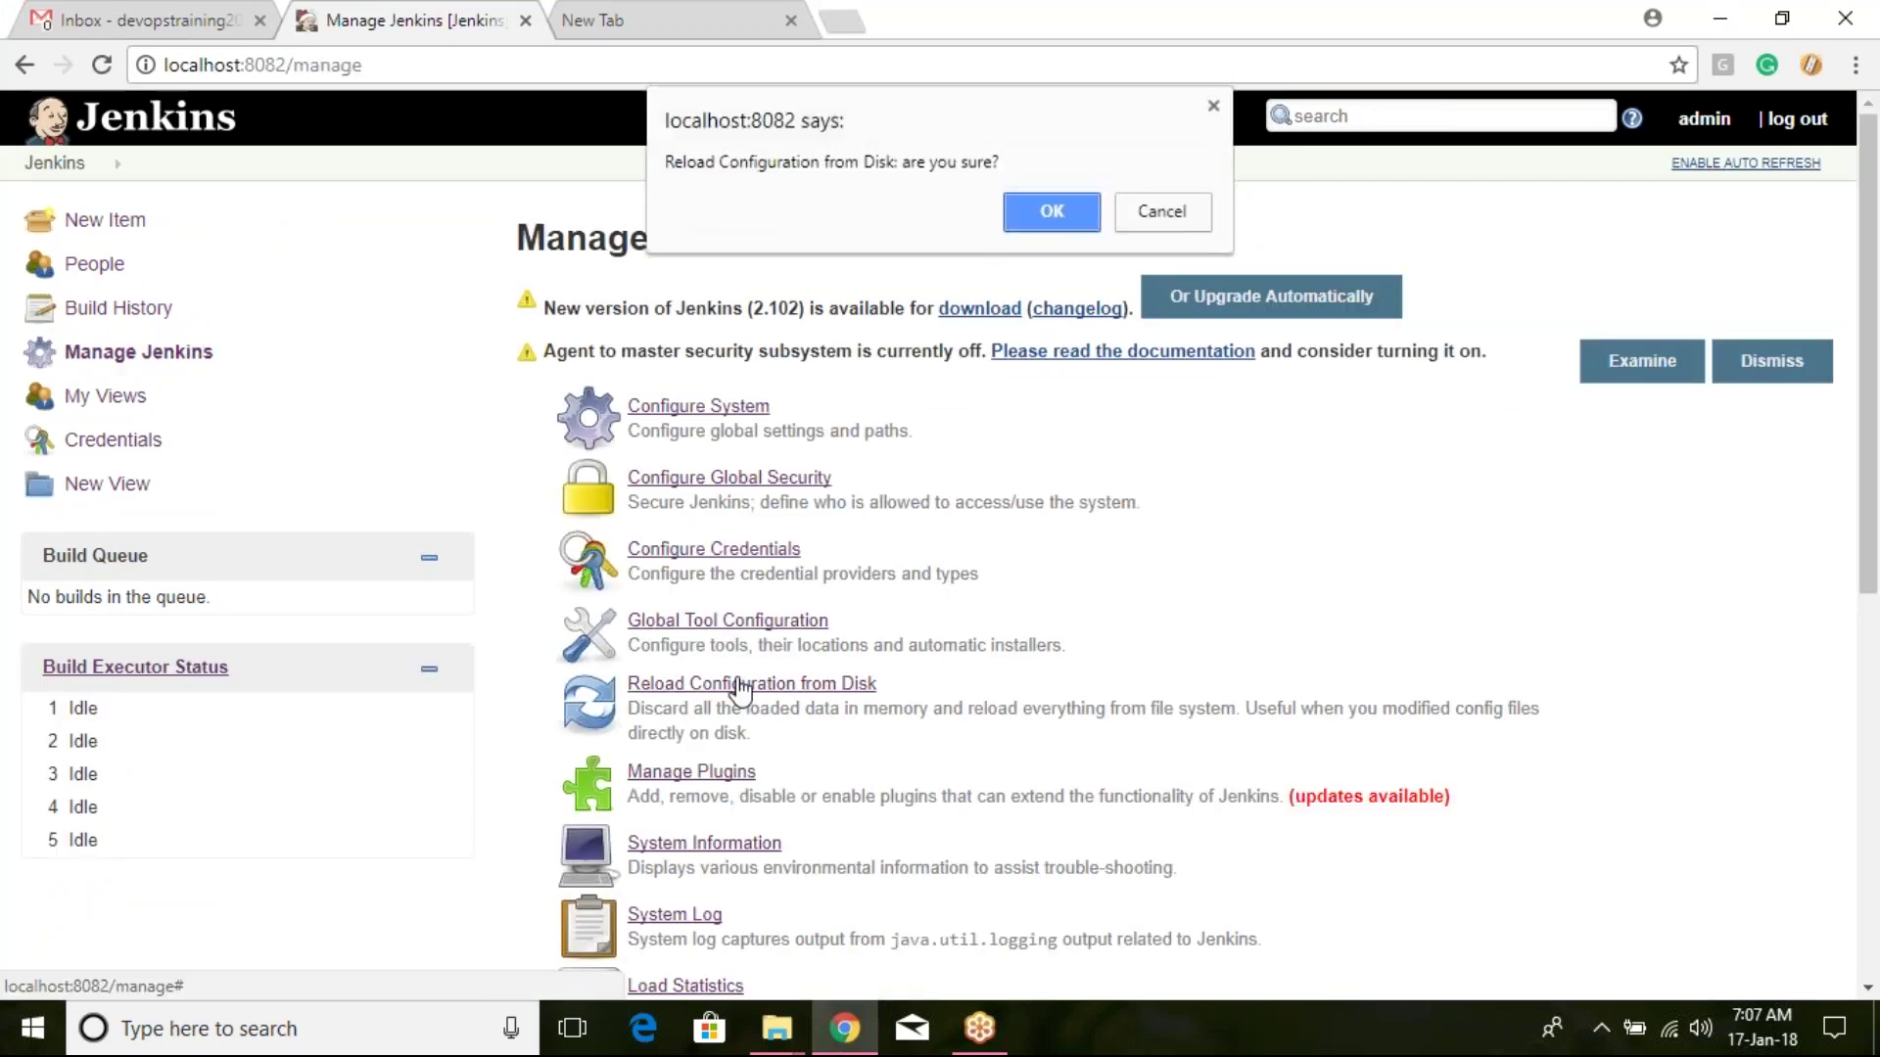
pyautogui.click(1060, 205)
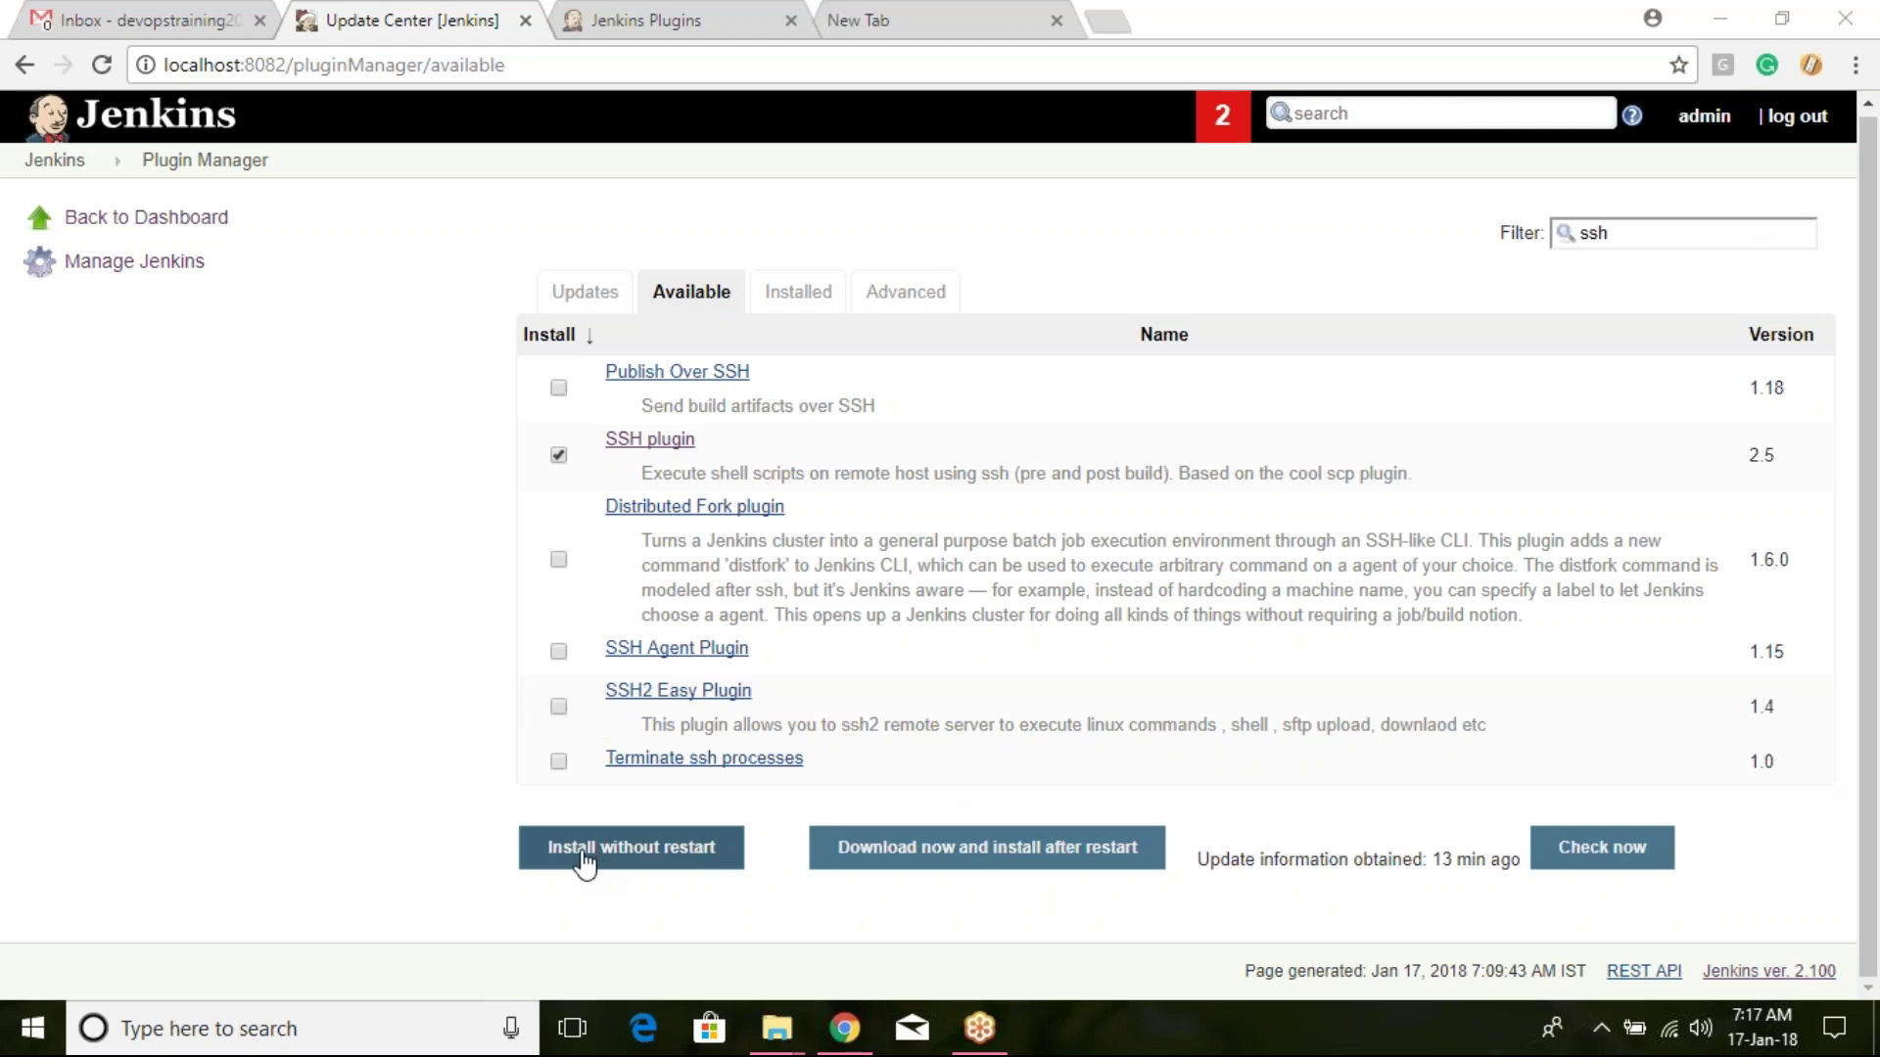
# Step: Show the Plugin Manager's Installed plugins list
pyautogui.click(795, 292)
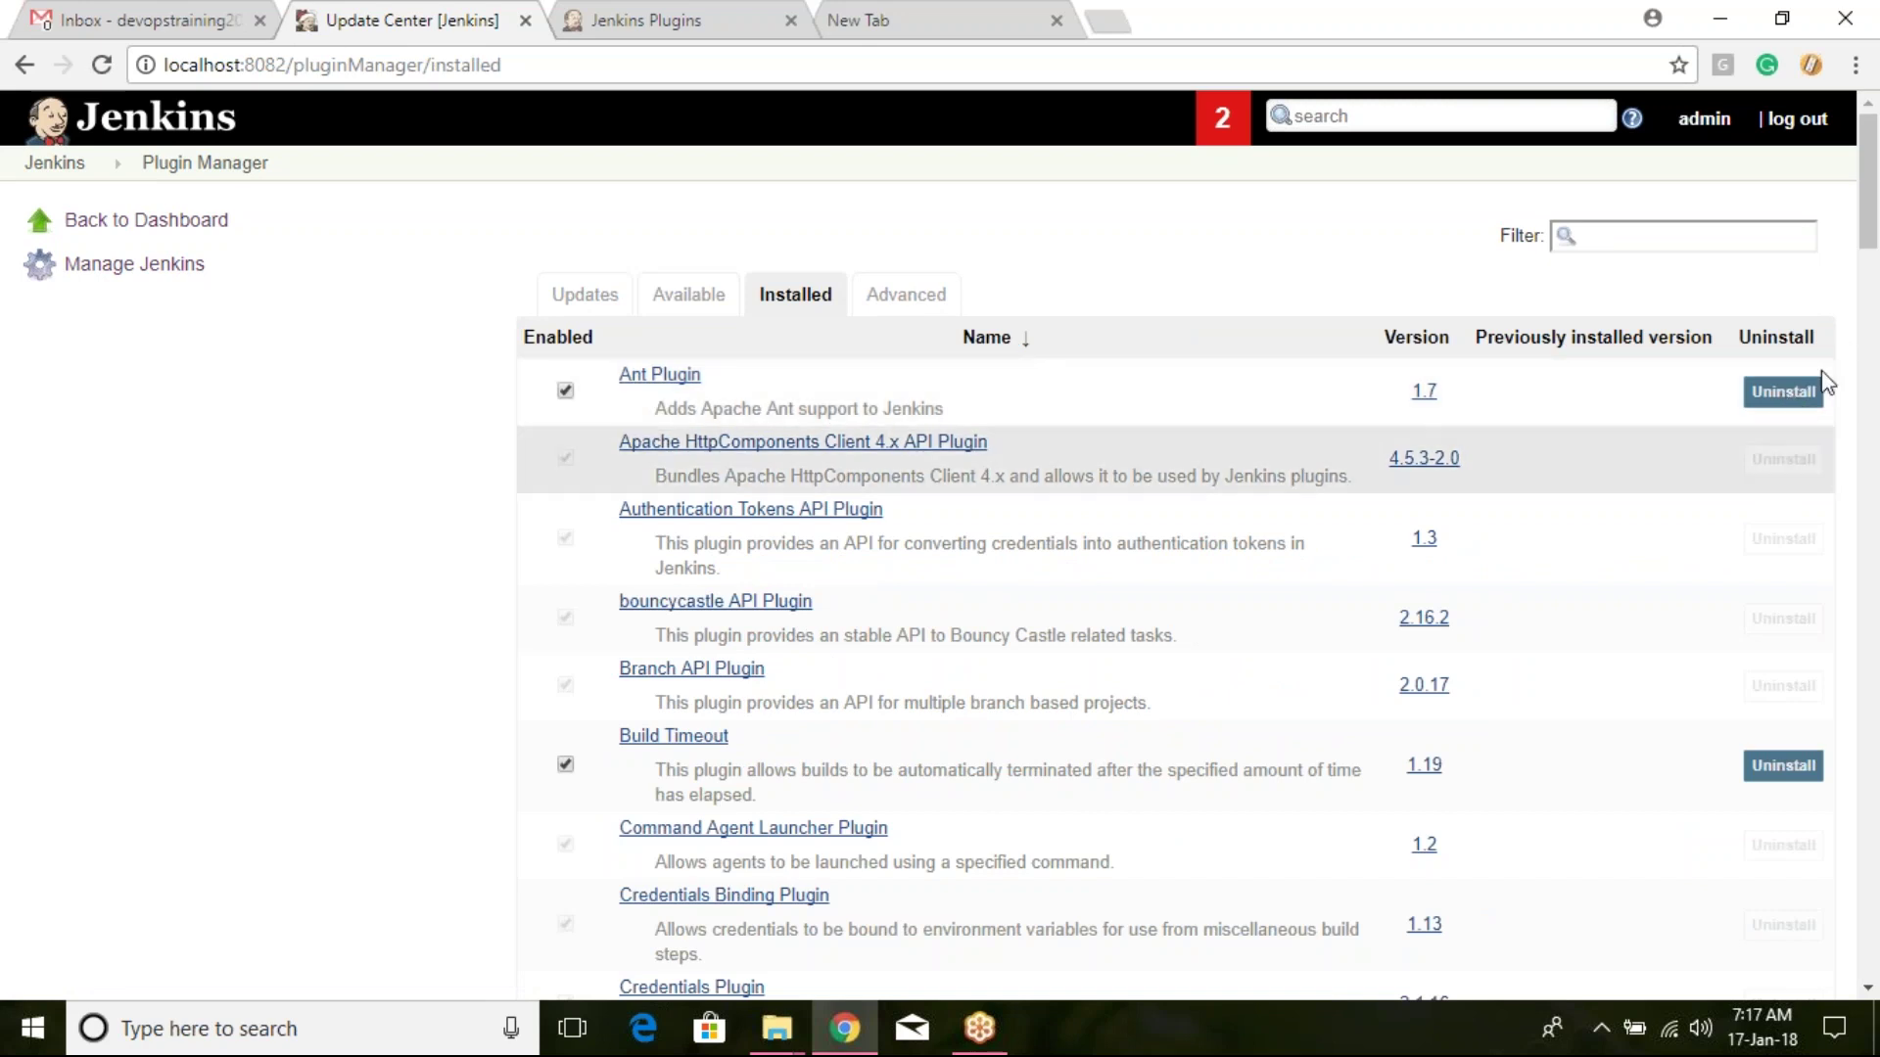
# Step: Filter available plugins by 'role' and install Role-based Authorization Strategy without restart
pyautogui.click(913, 292)
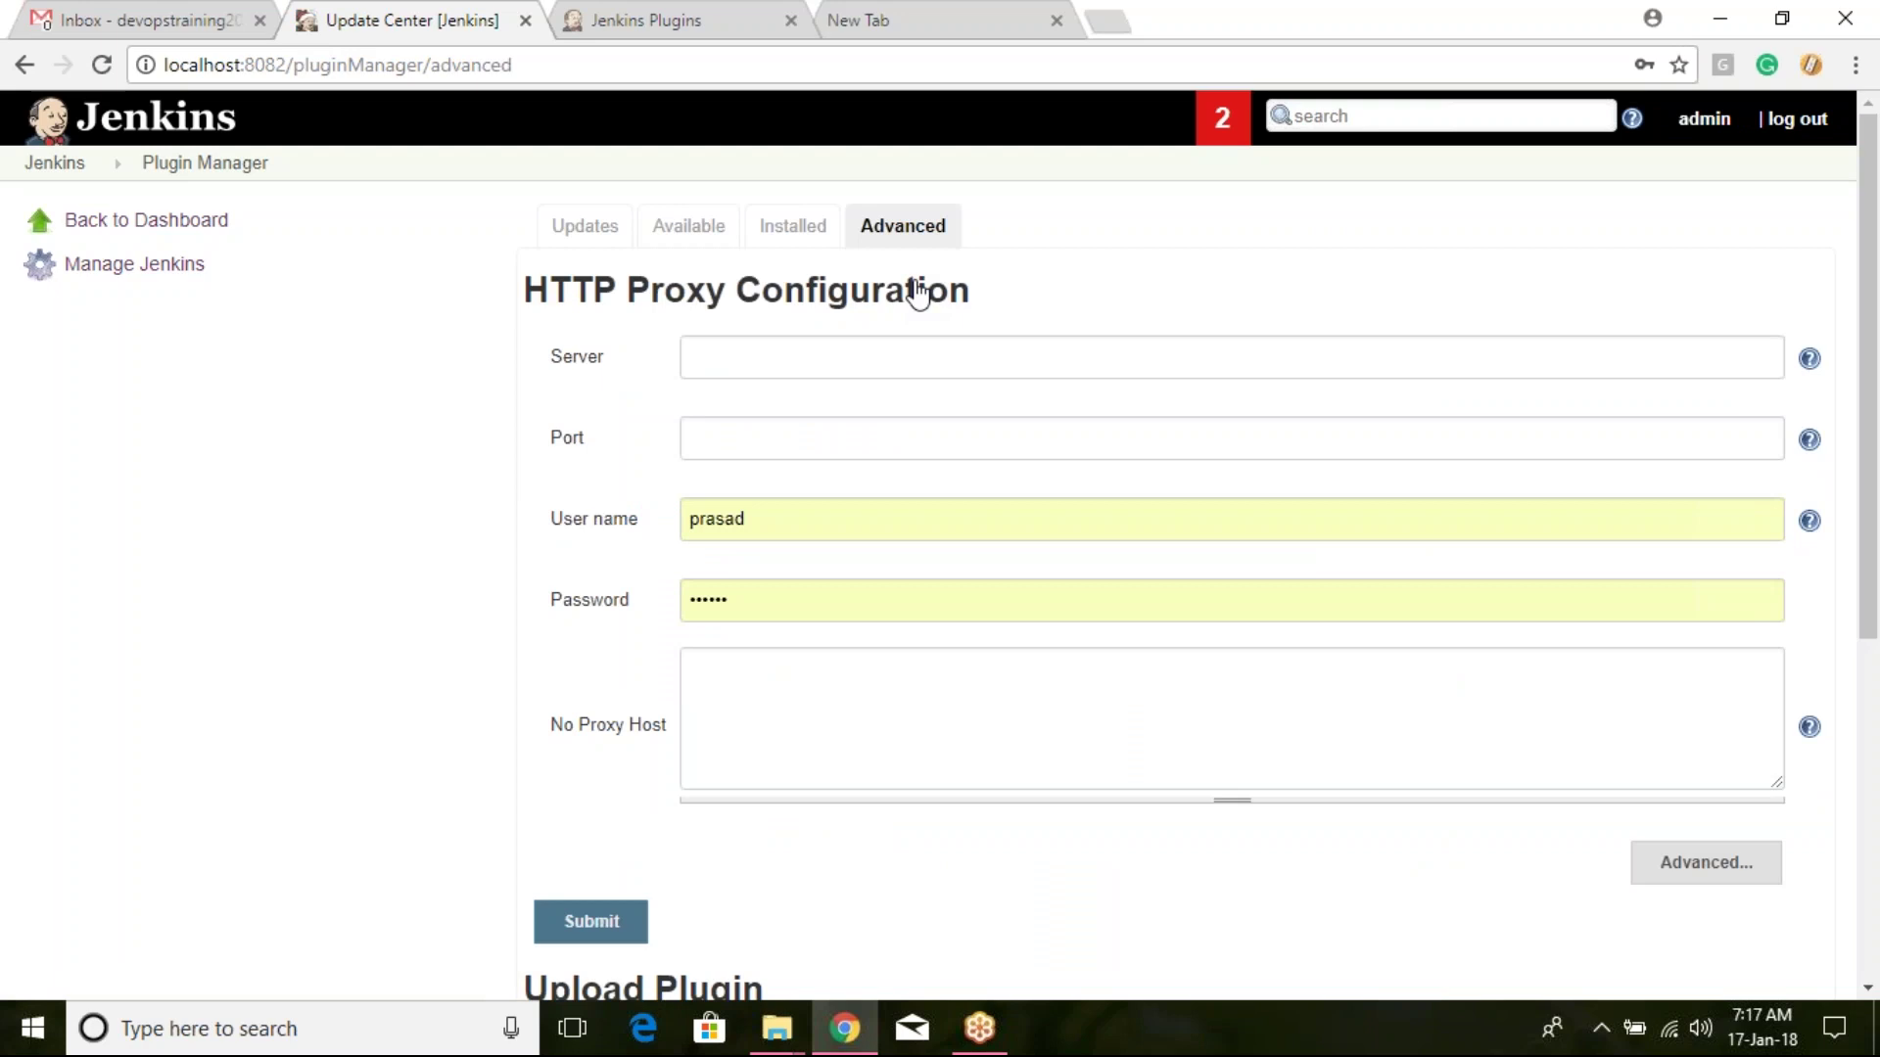
pyautogui.click(792, 231)
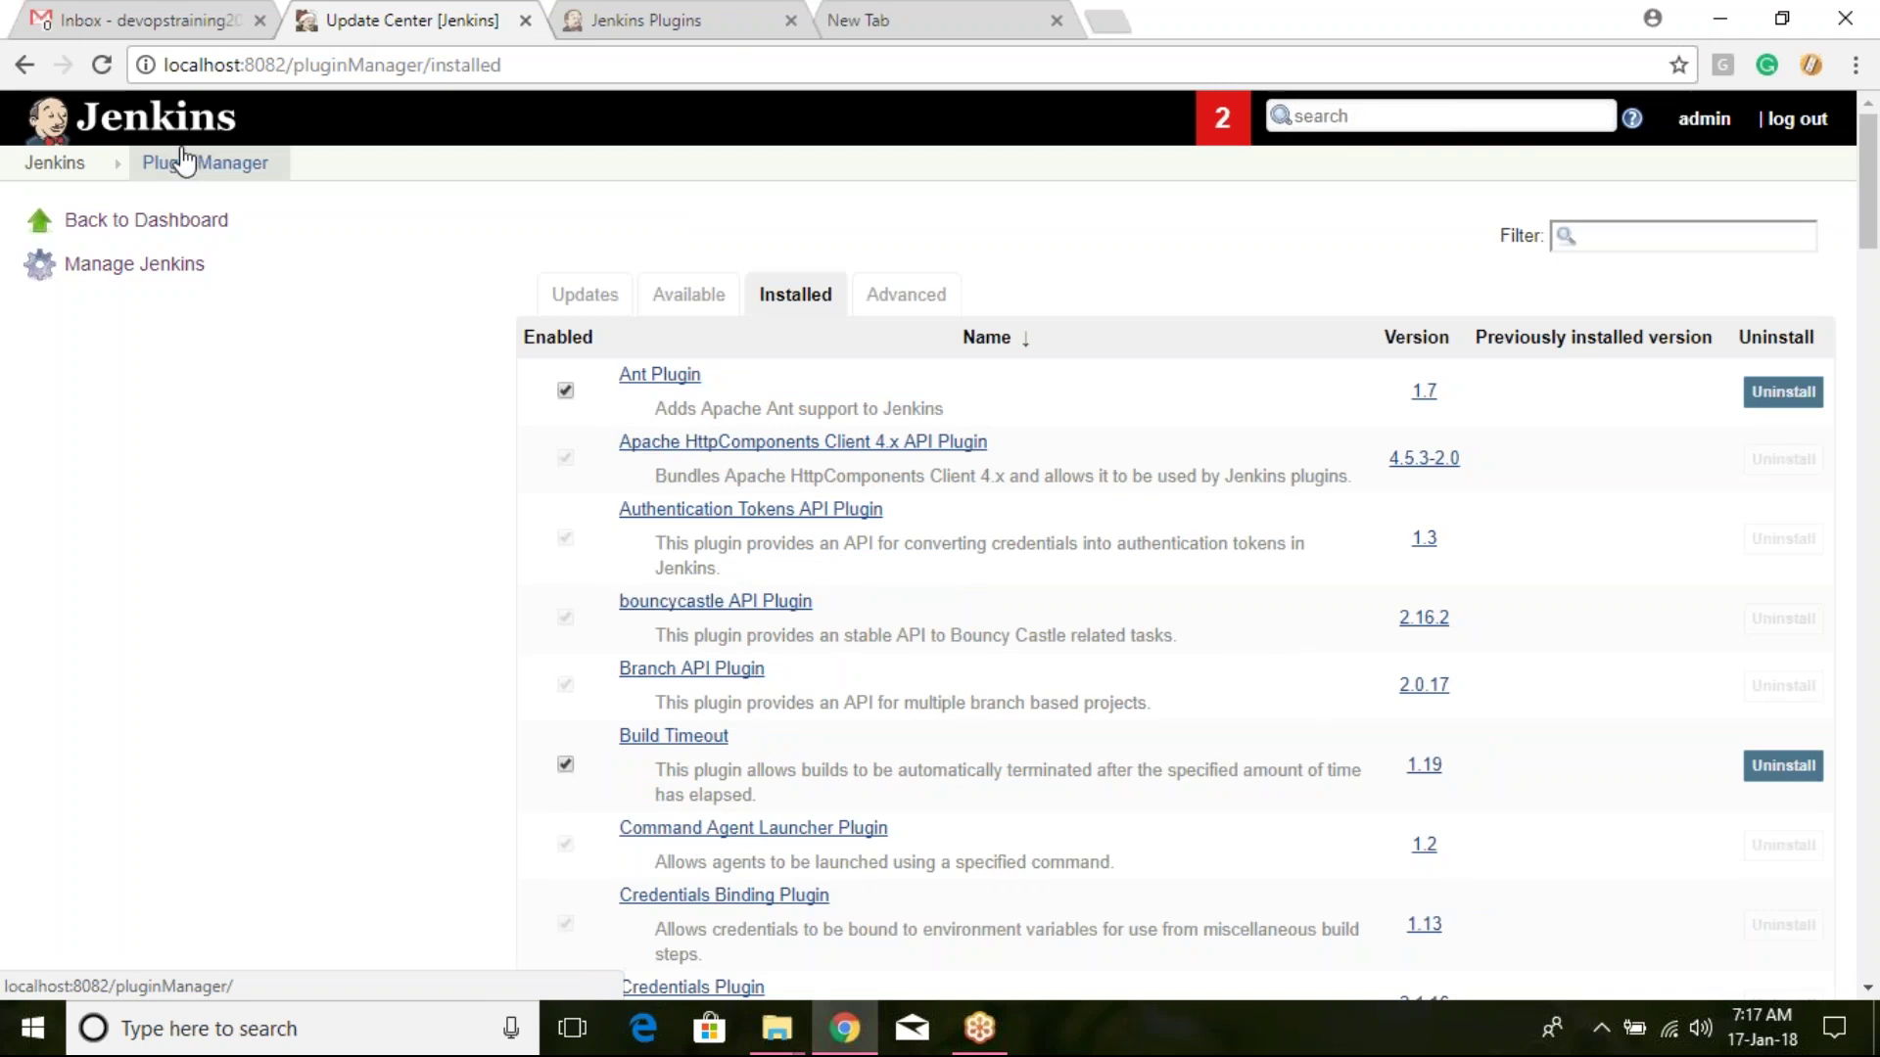
pyautogui.click(697, 305)
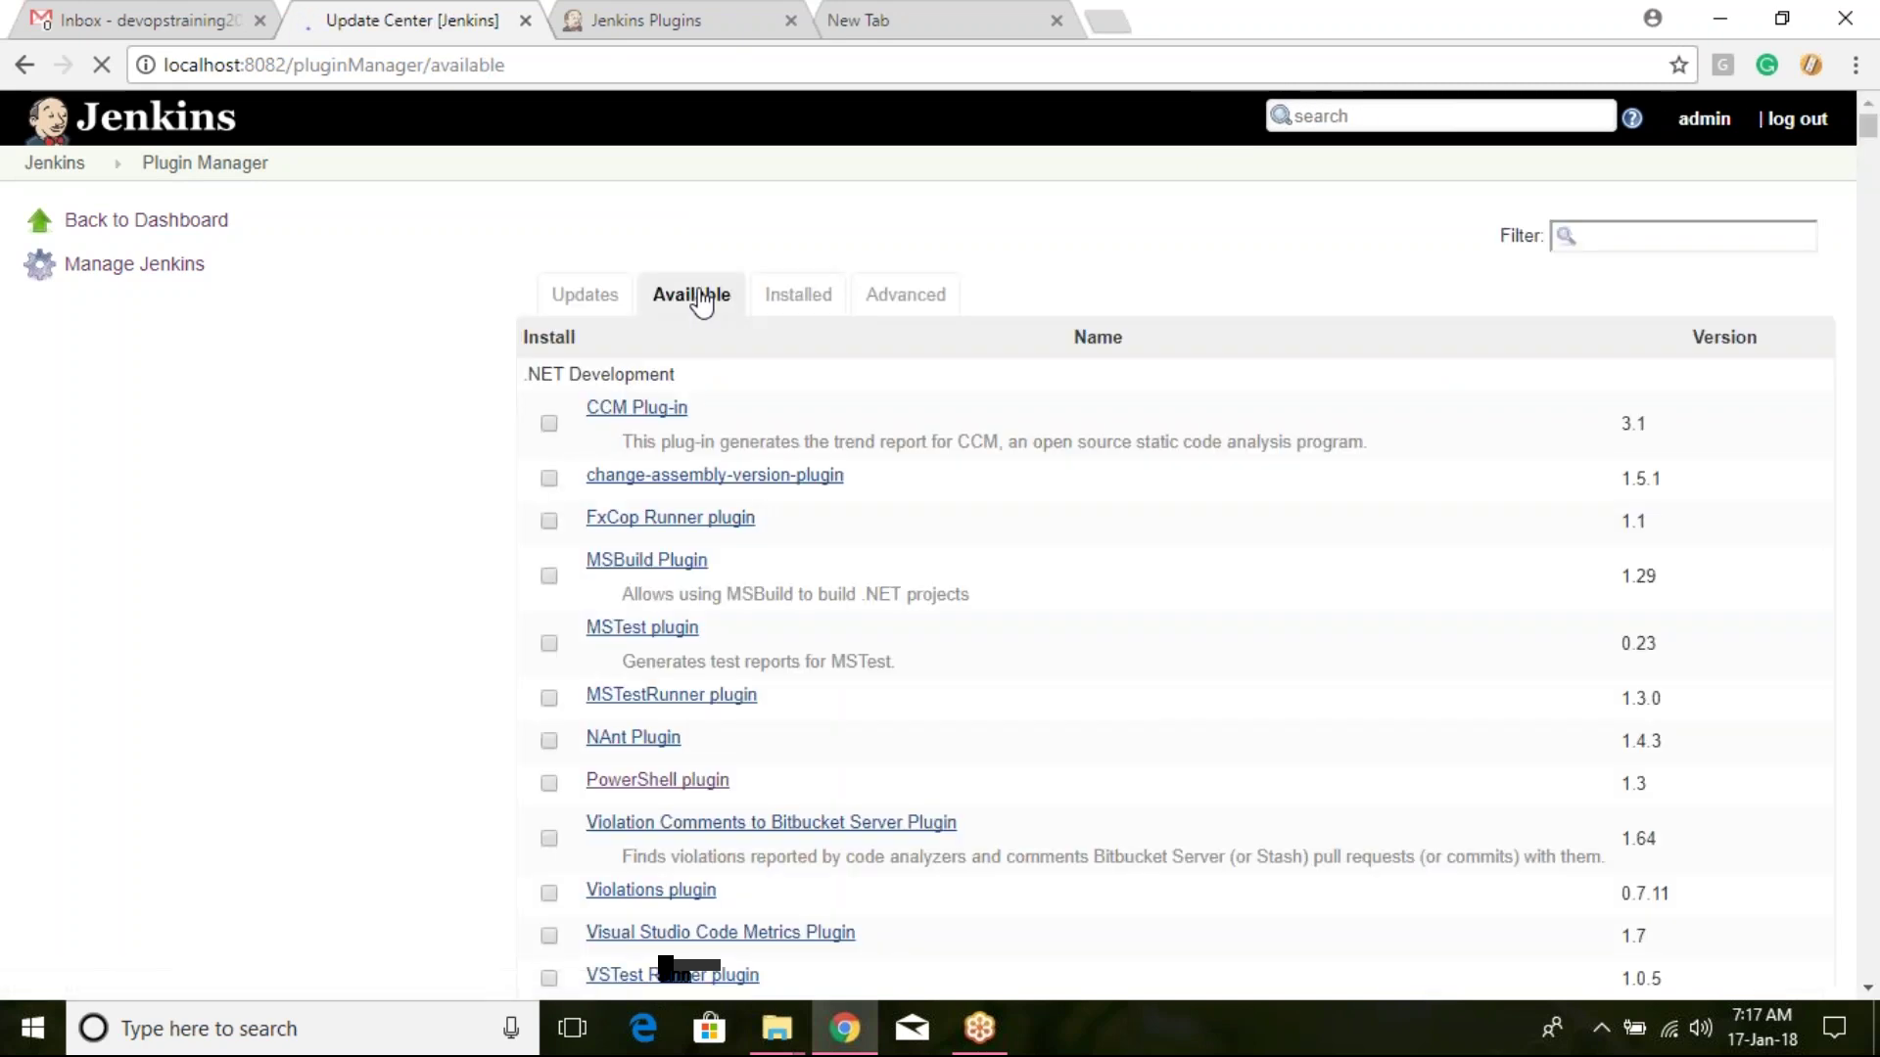
pyautogui.click(1712, 232)
pyautogui.write('role')
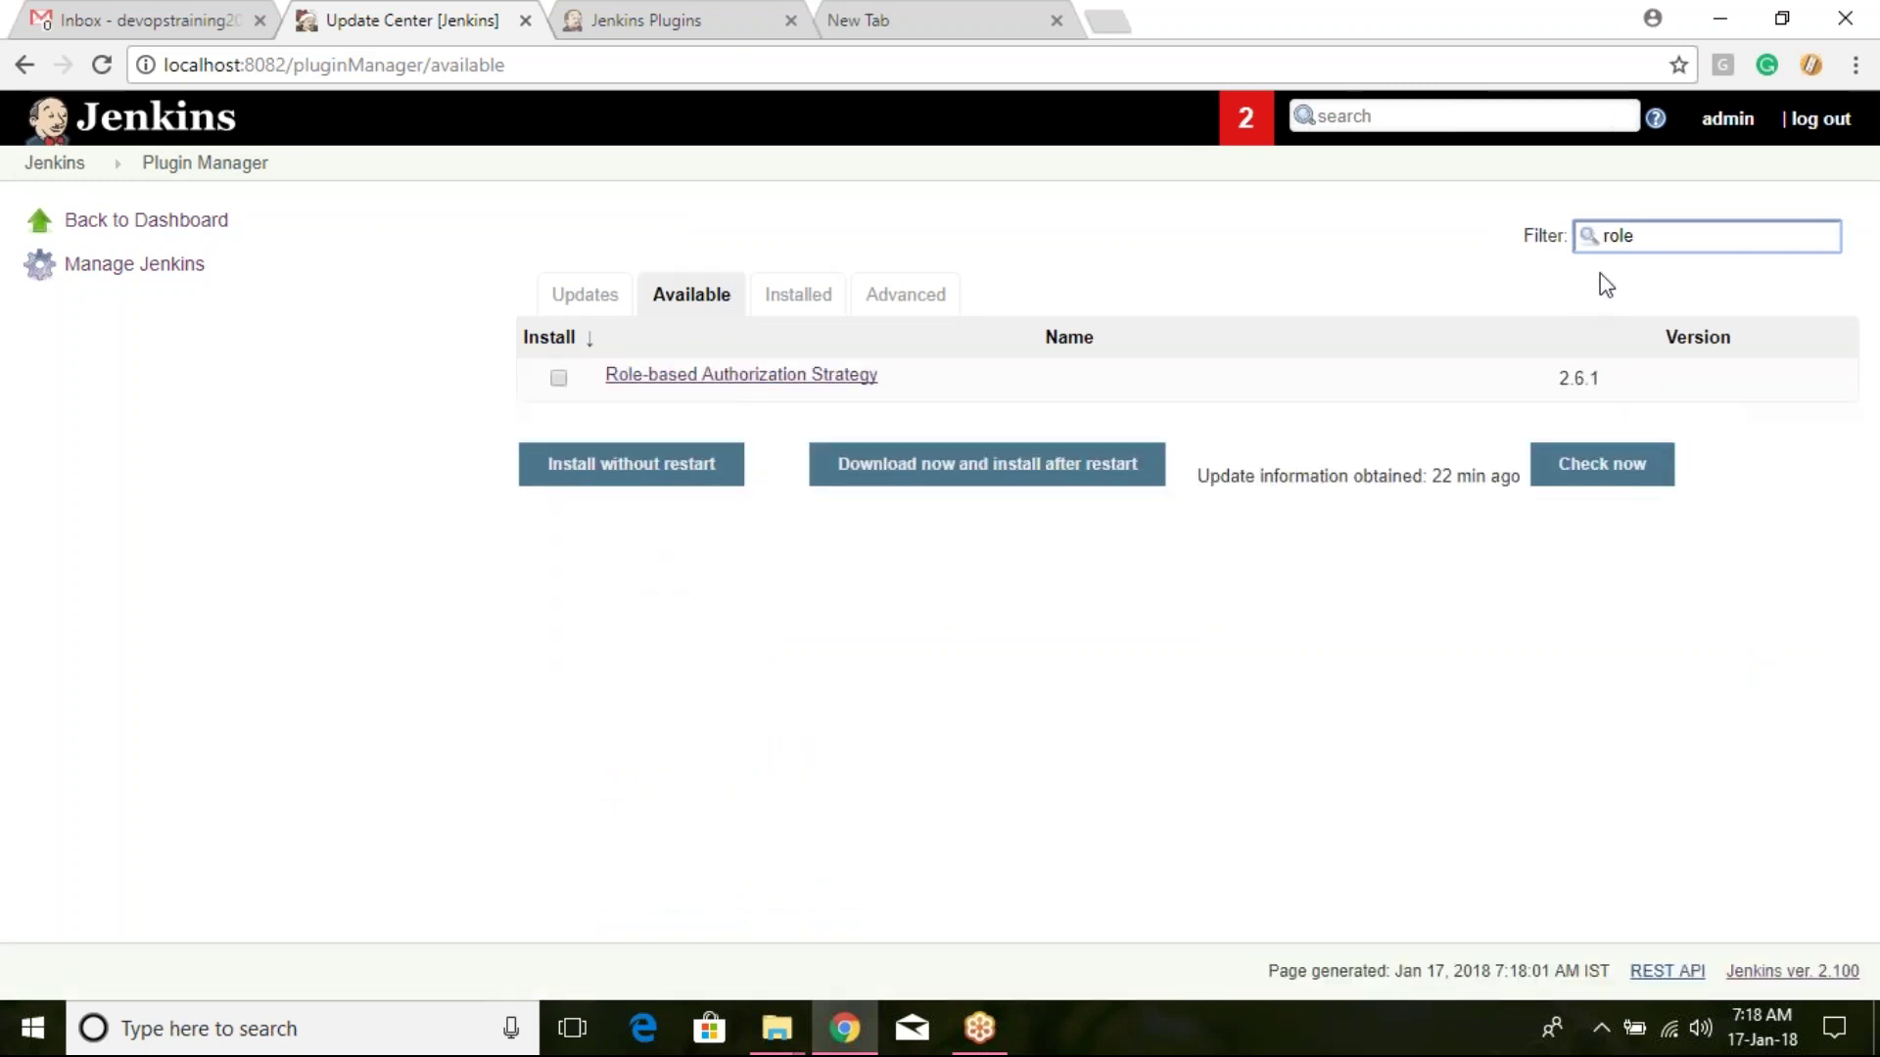
pyautogui.click(559, 377)
pyautogui.click(648, 477)
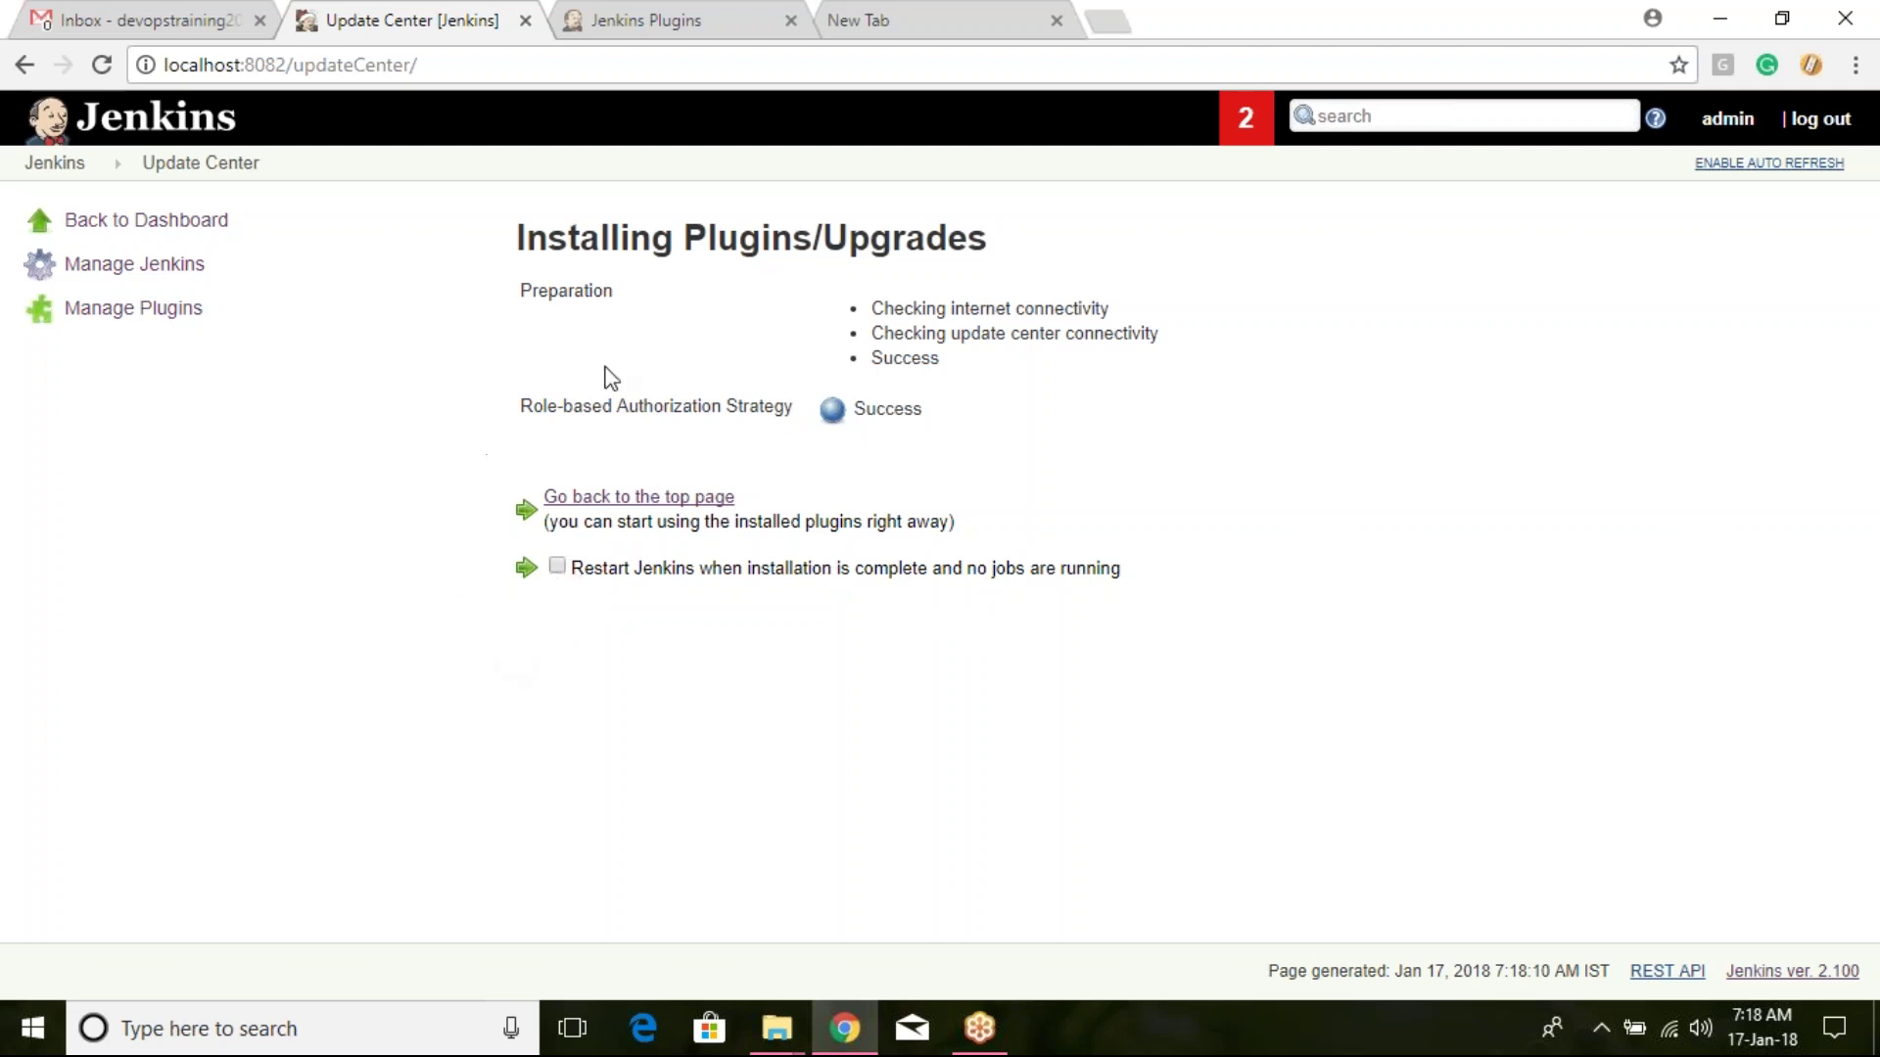
# Step: Return to the dashboard via the Jenkins logo and open Manage Jenkins
pyautogui.click(137, 122)
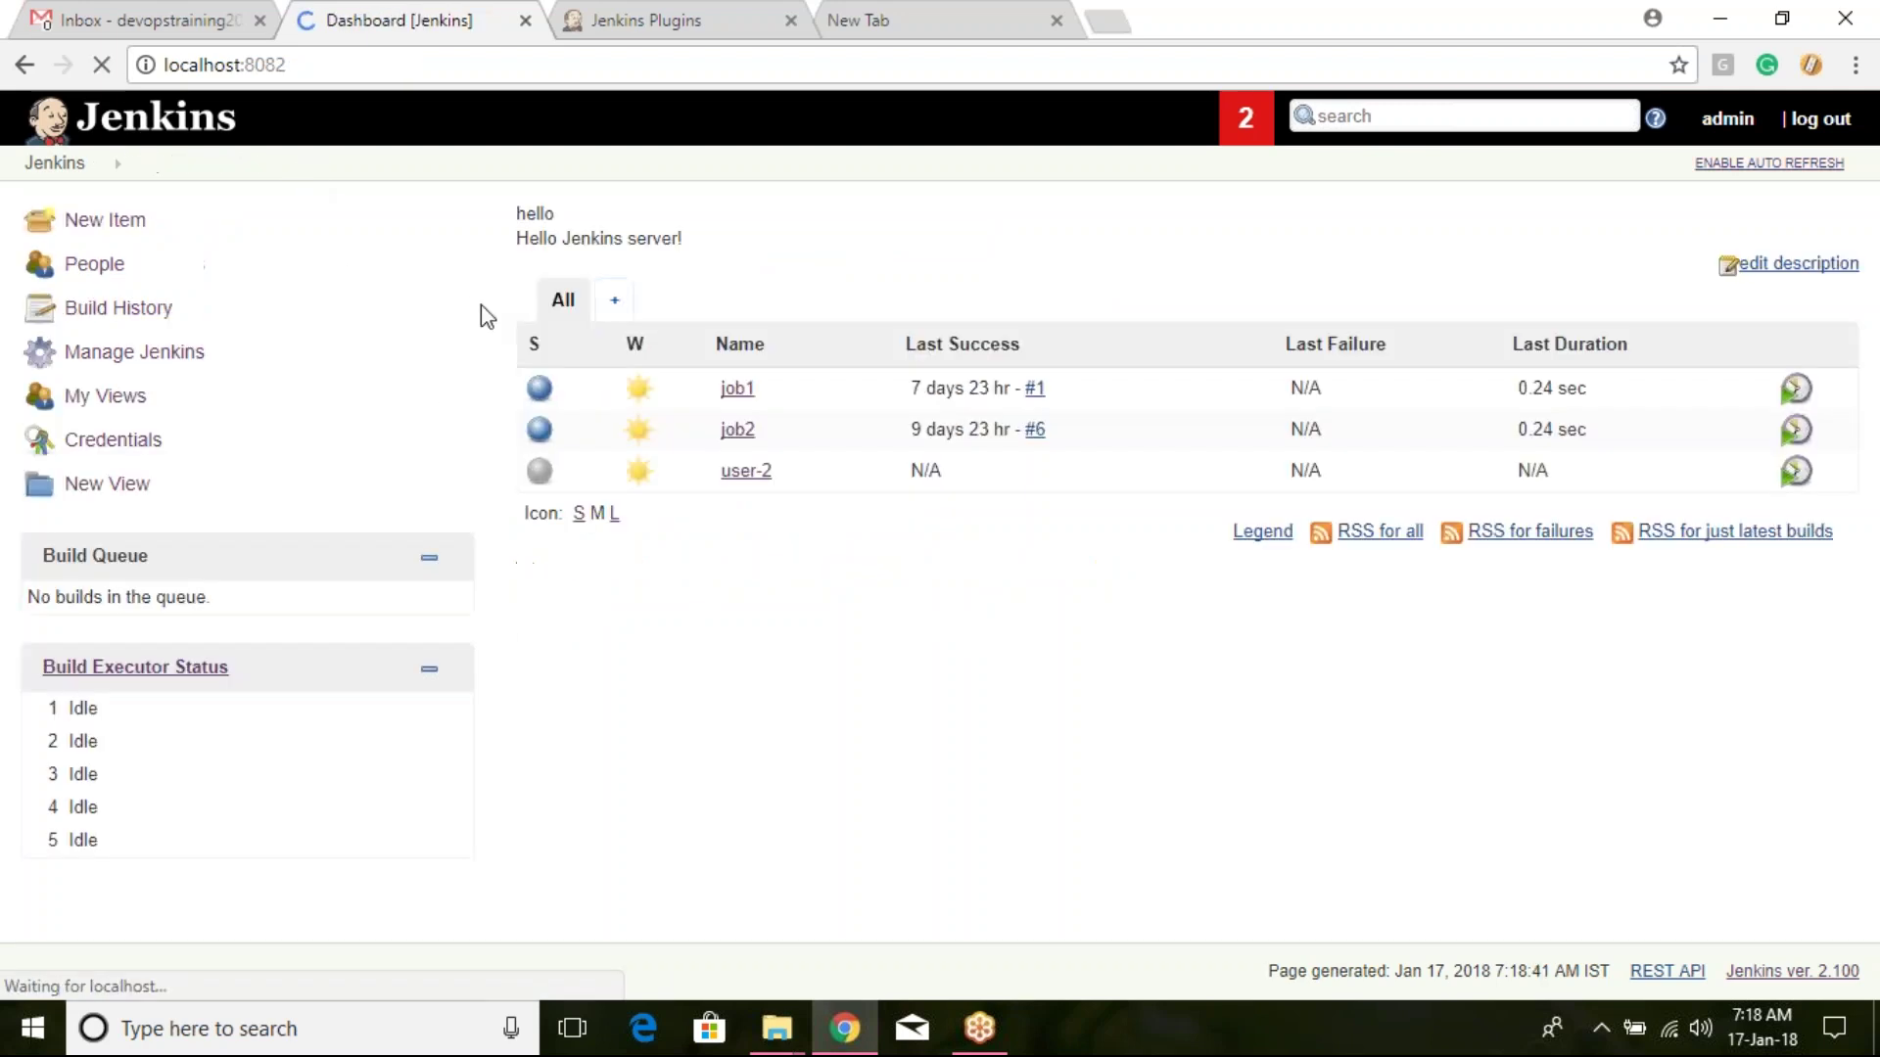
pyautogui.click(179, 358)
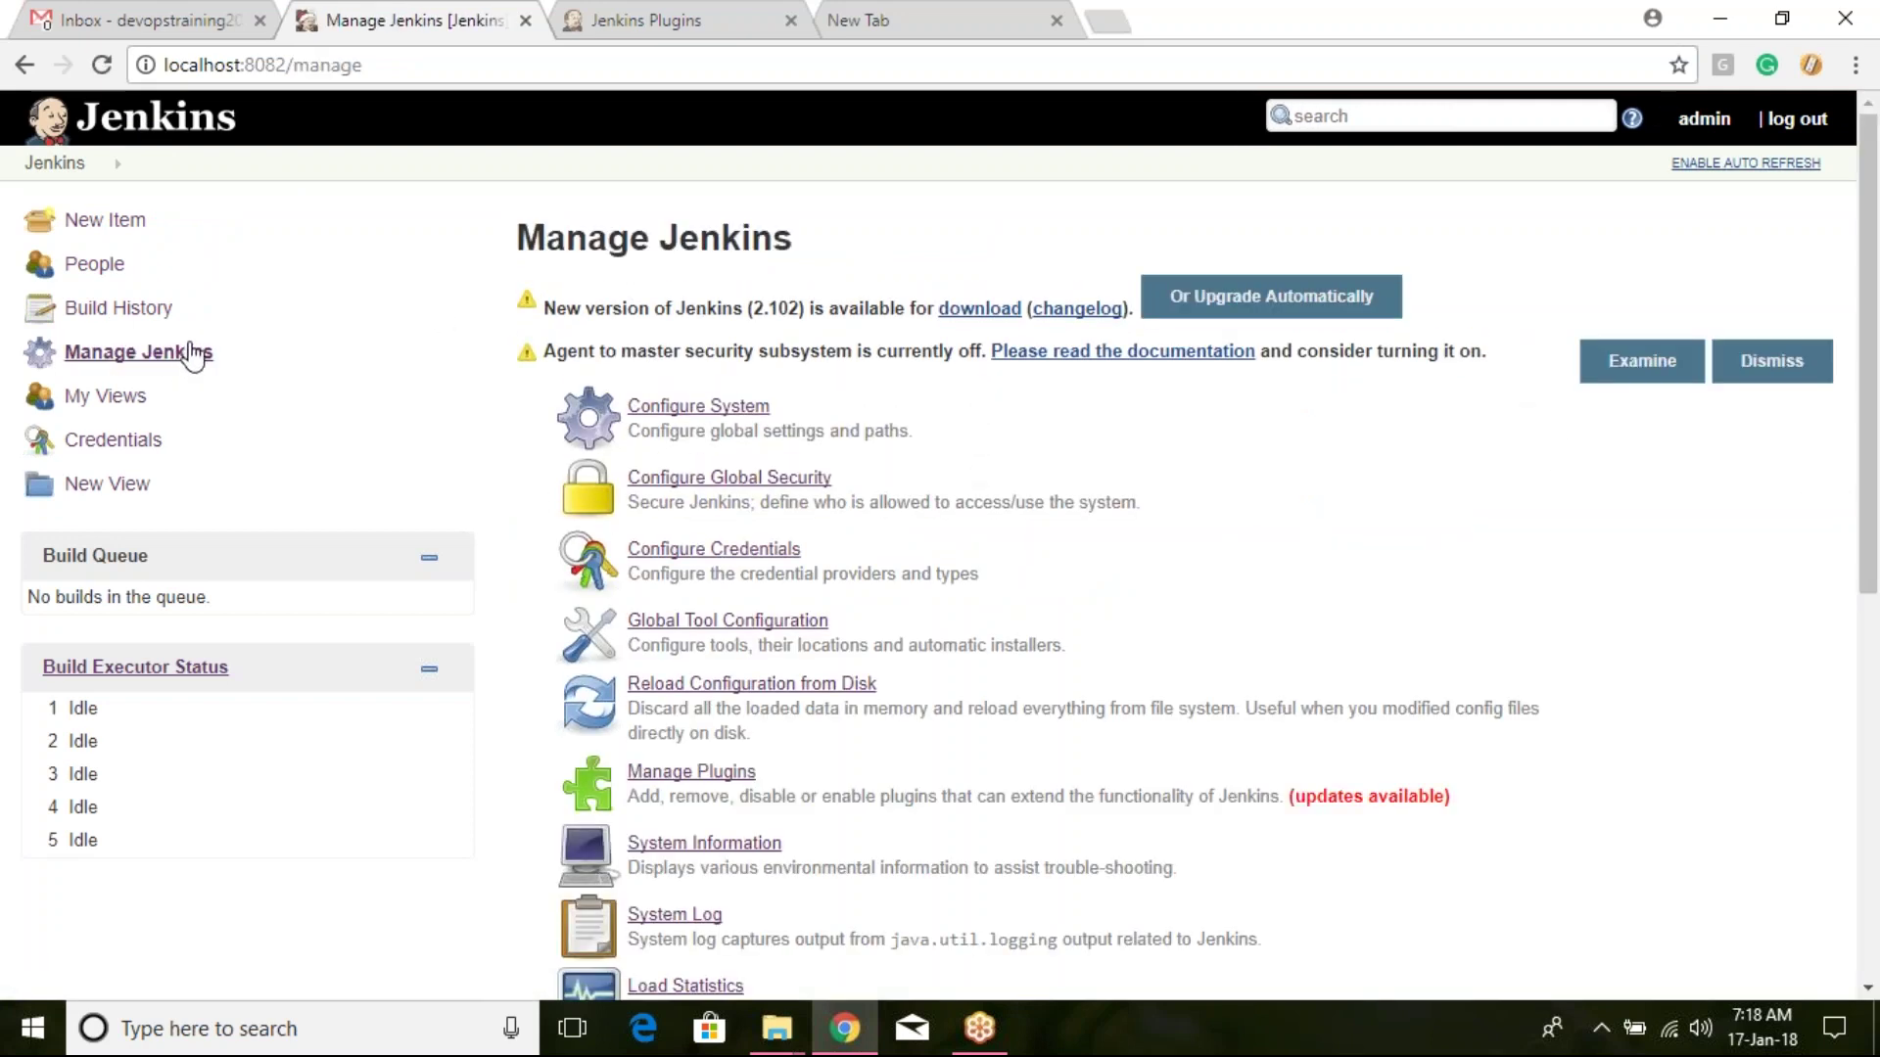
pyautogui.scroll(-1, 729, 352)
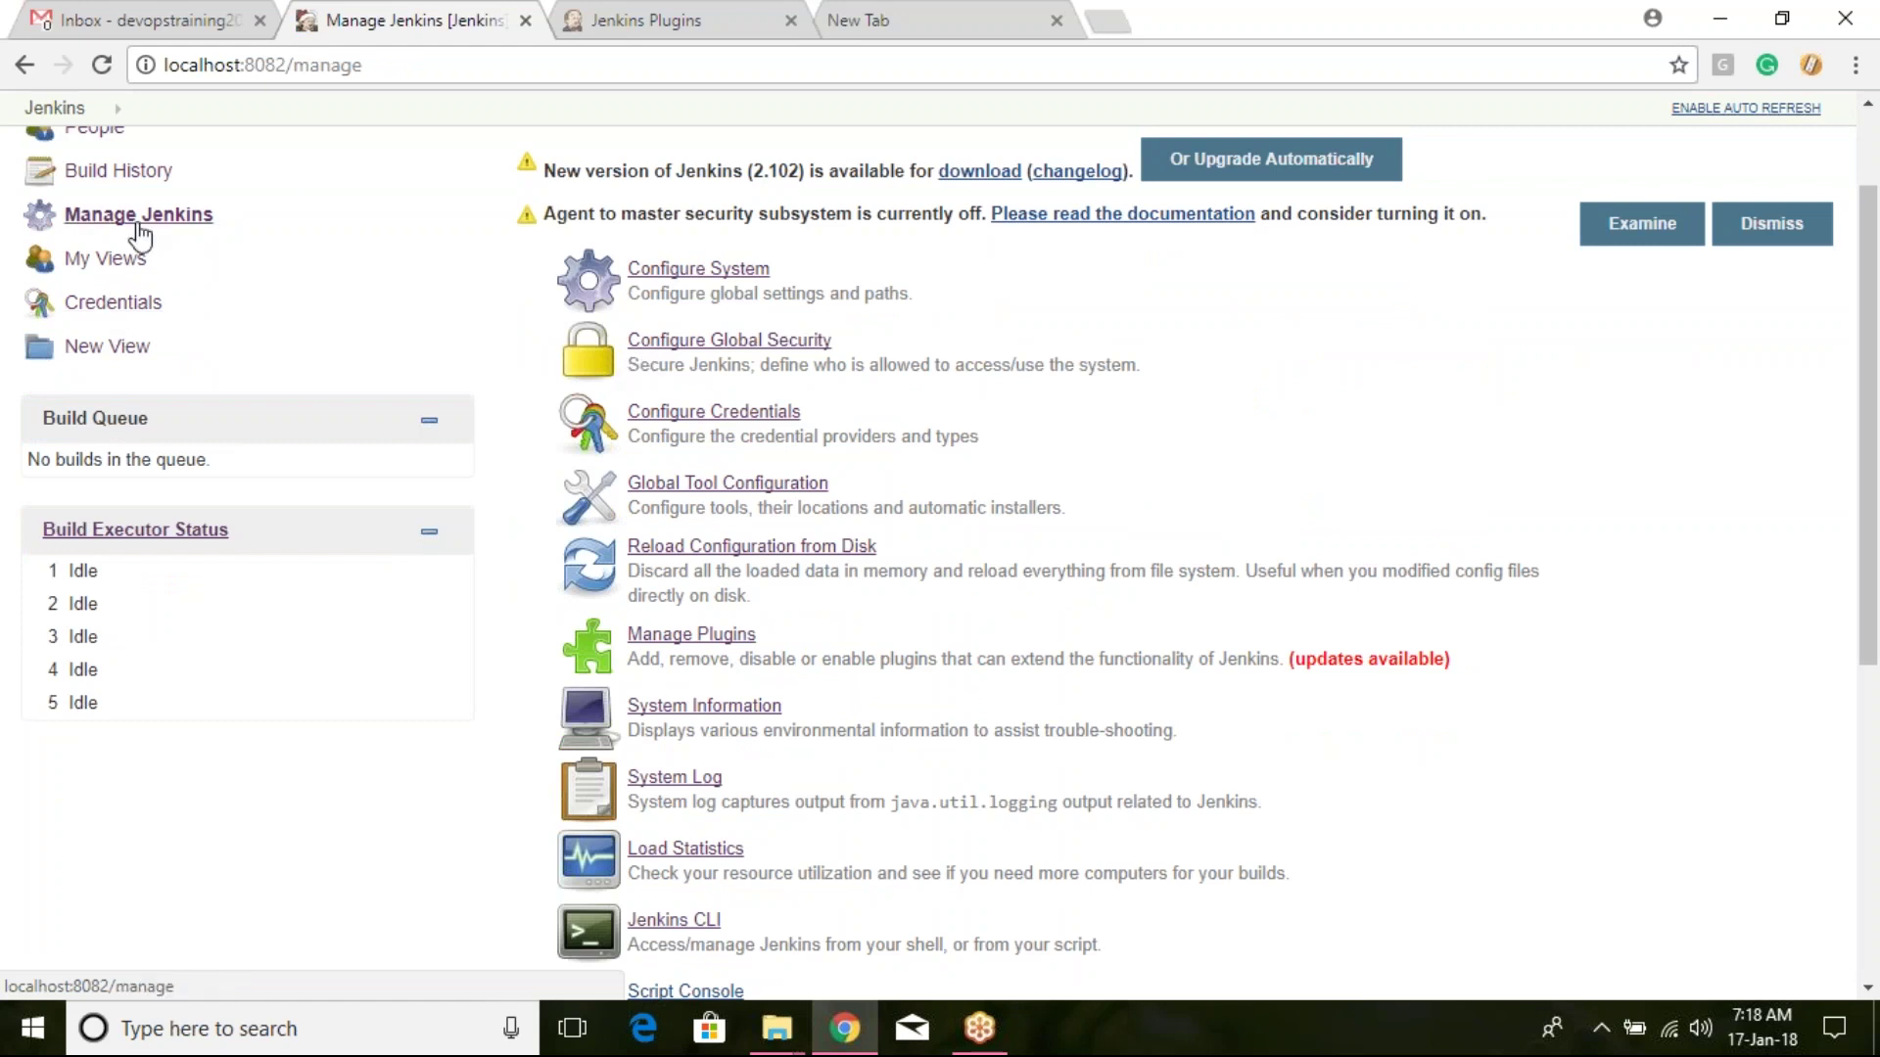
# Step: Set authorization to Role-Based Strategy in Configure Global Security and save
pyautogui.click(770, 343)
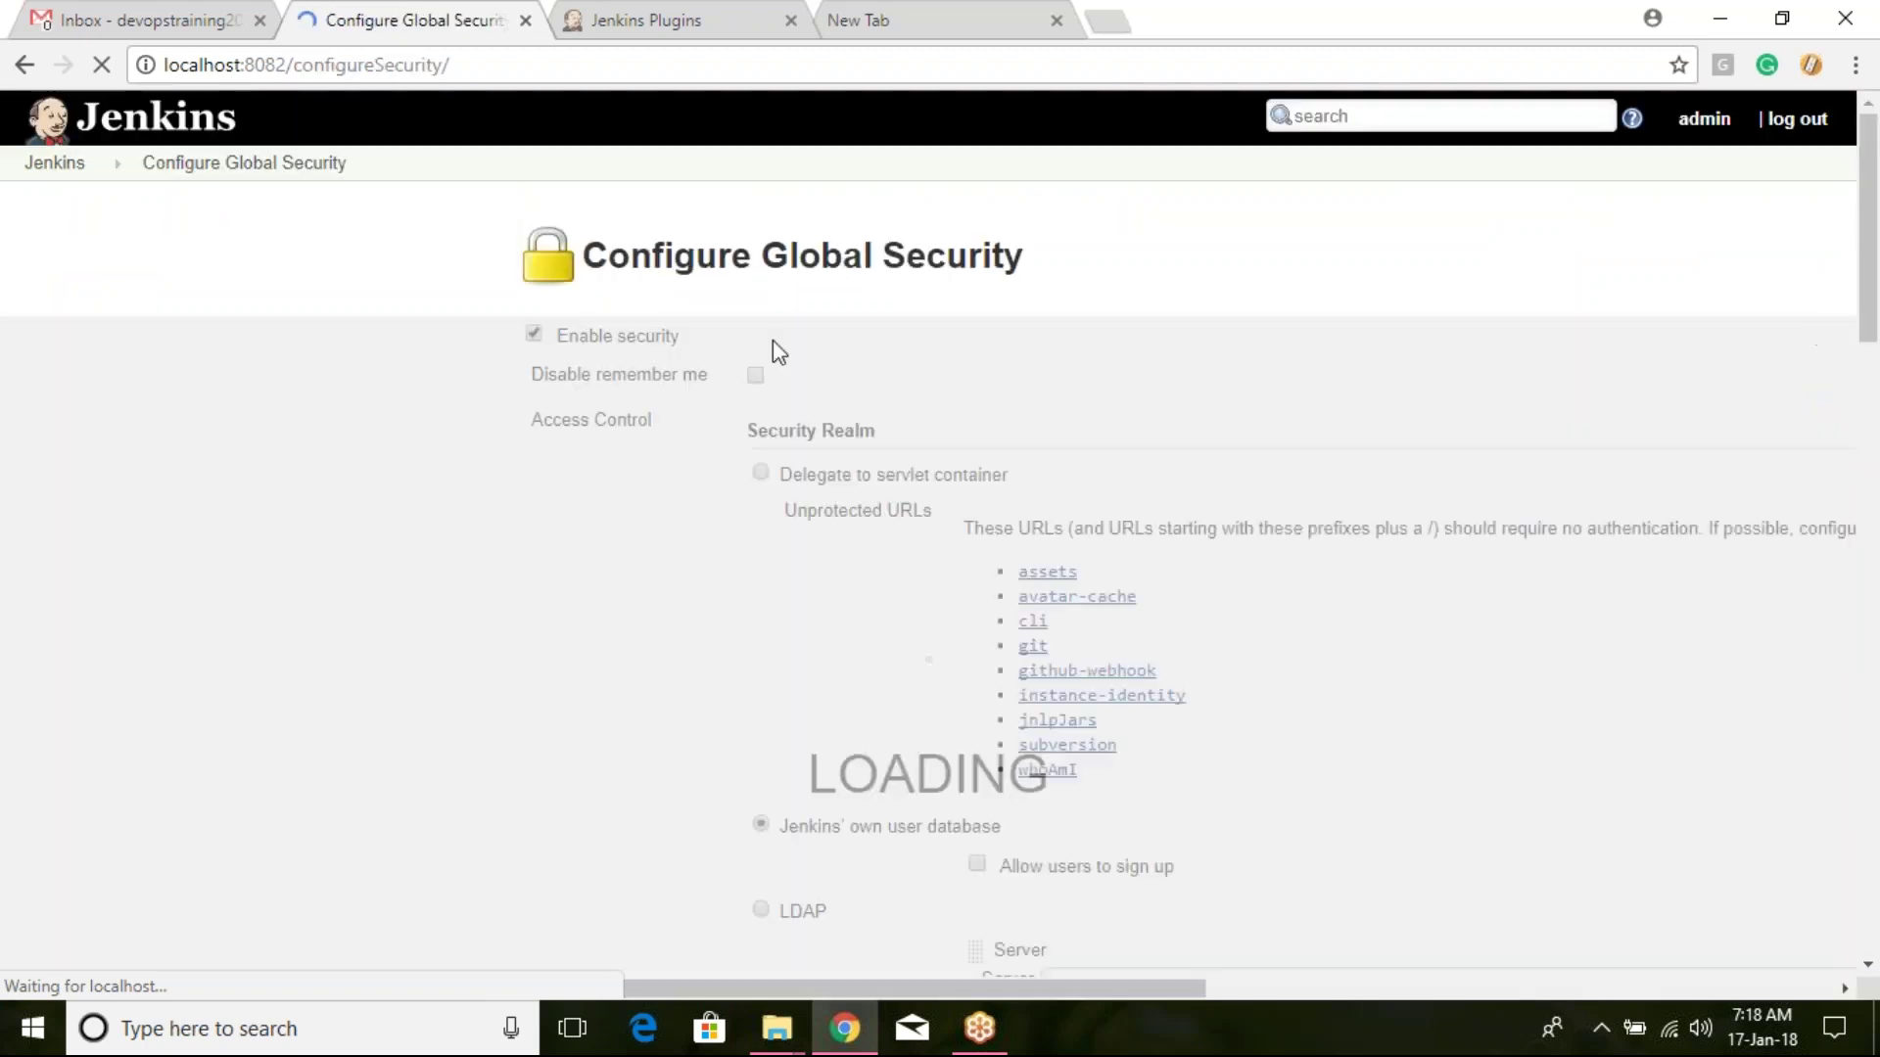
pyautogui.scroll(-1, 773, 341)
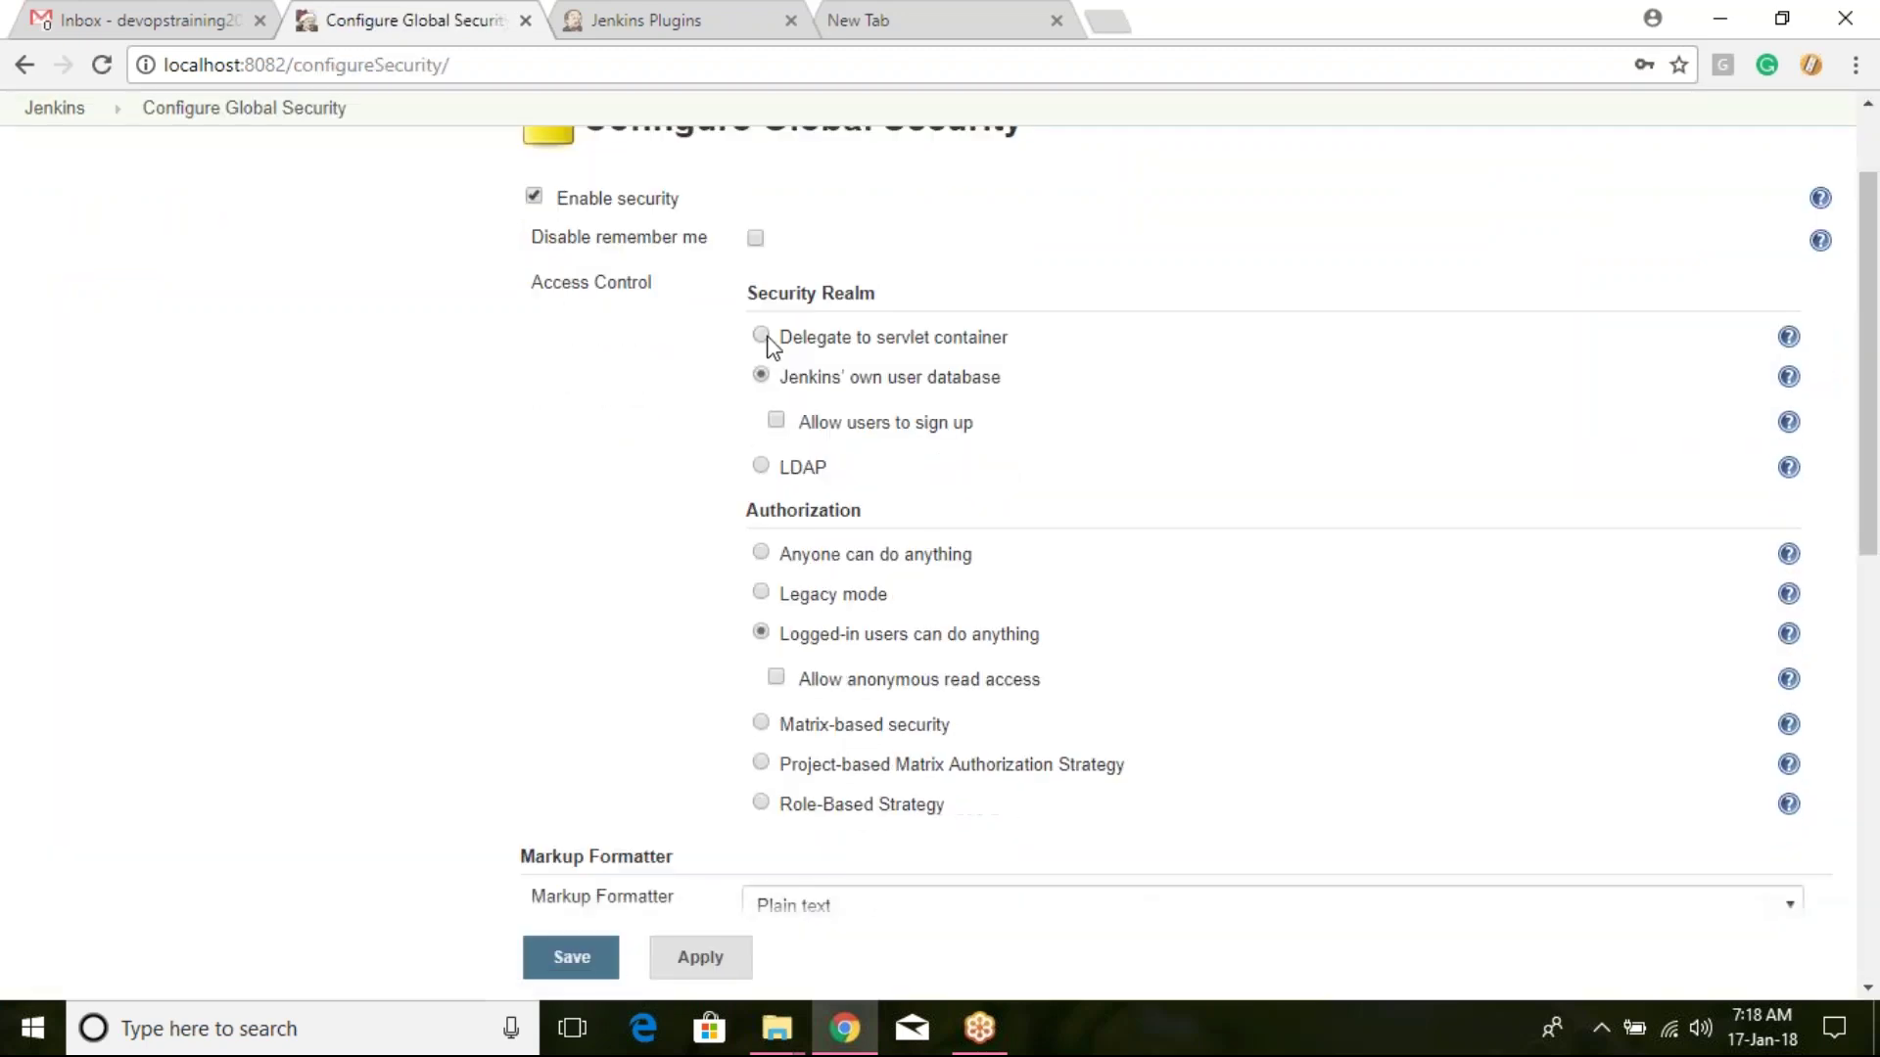
pyautogui.scroll(-1, 769, 343)
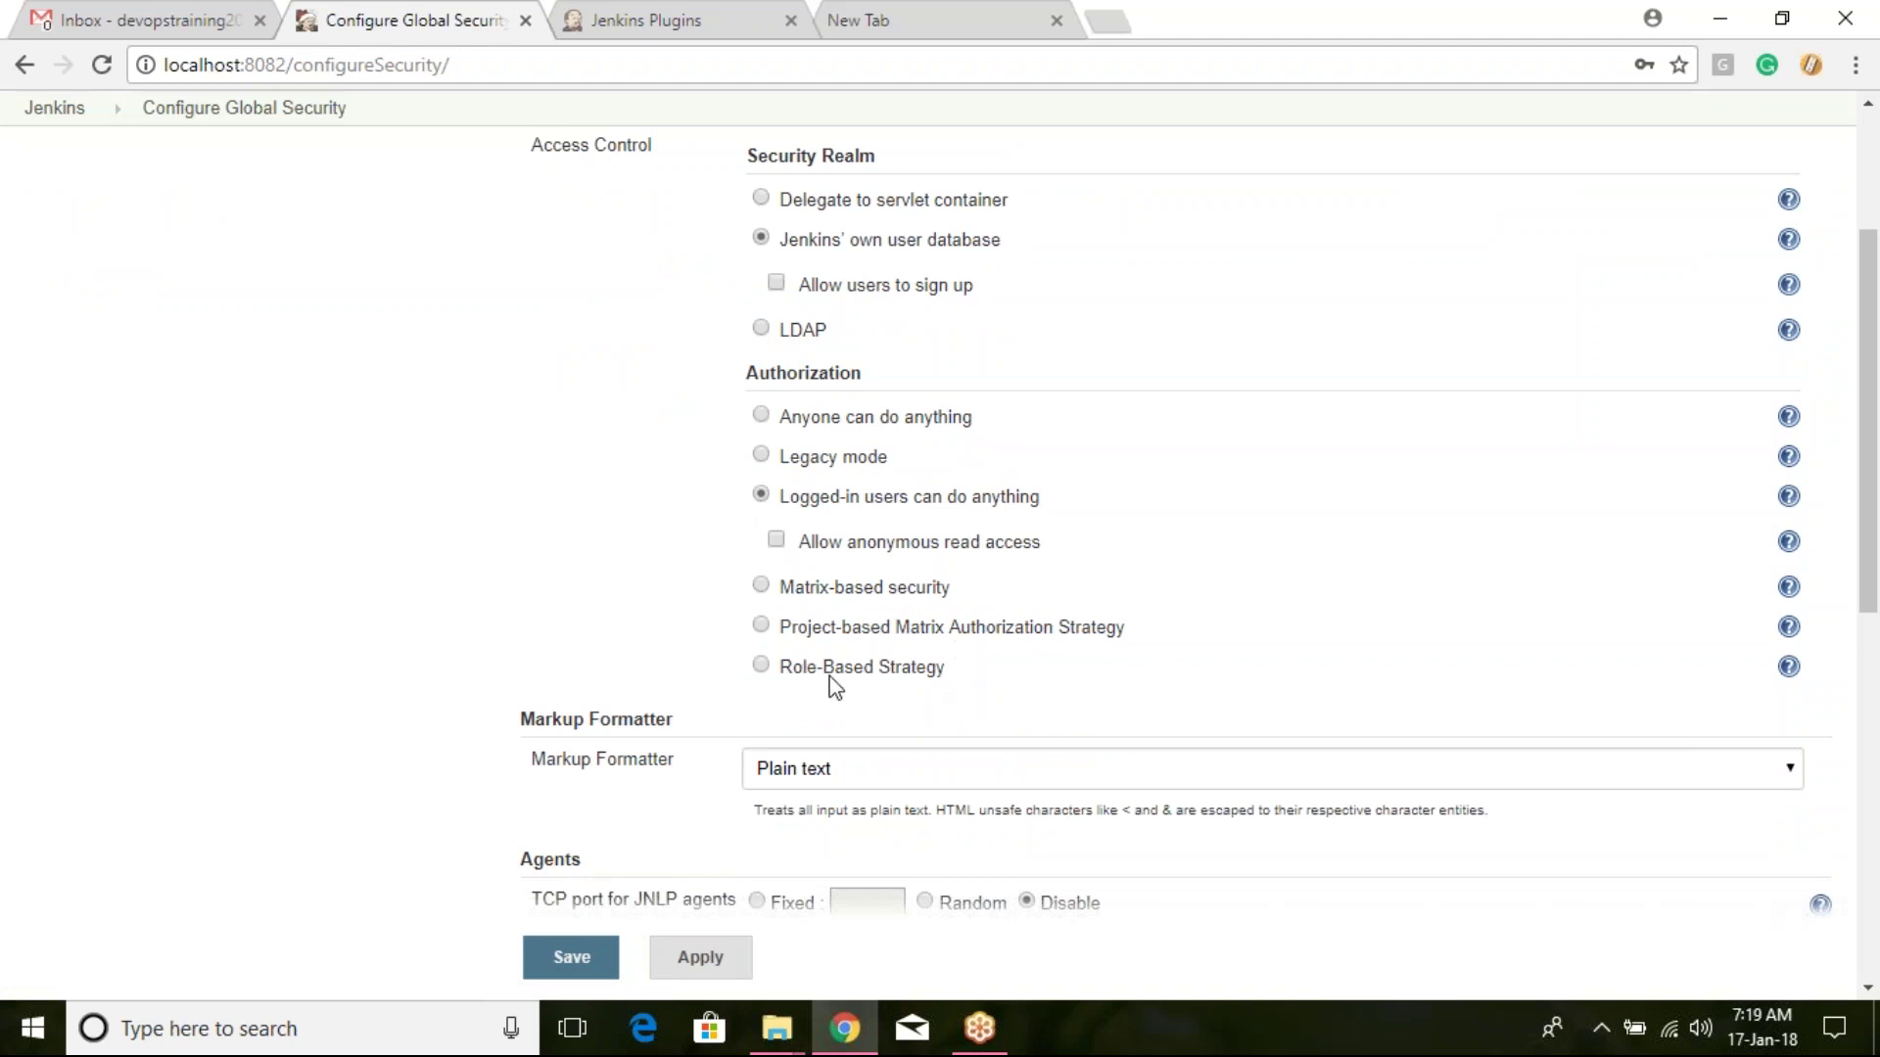
pyautogui.click(763, 666)
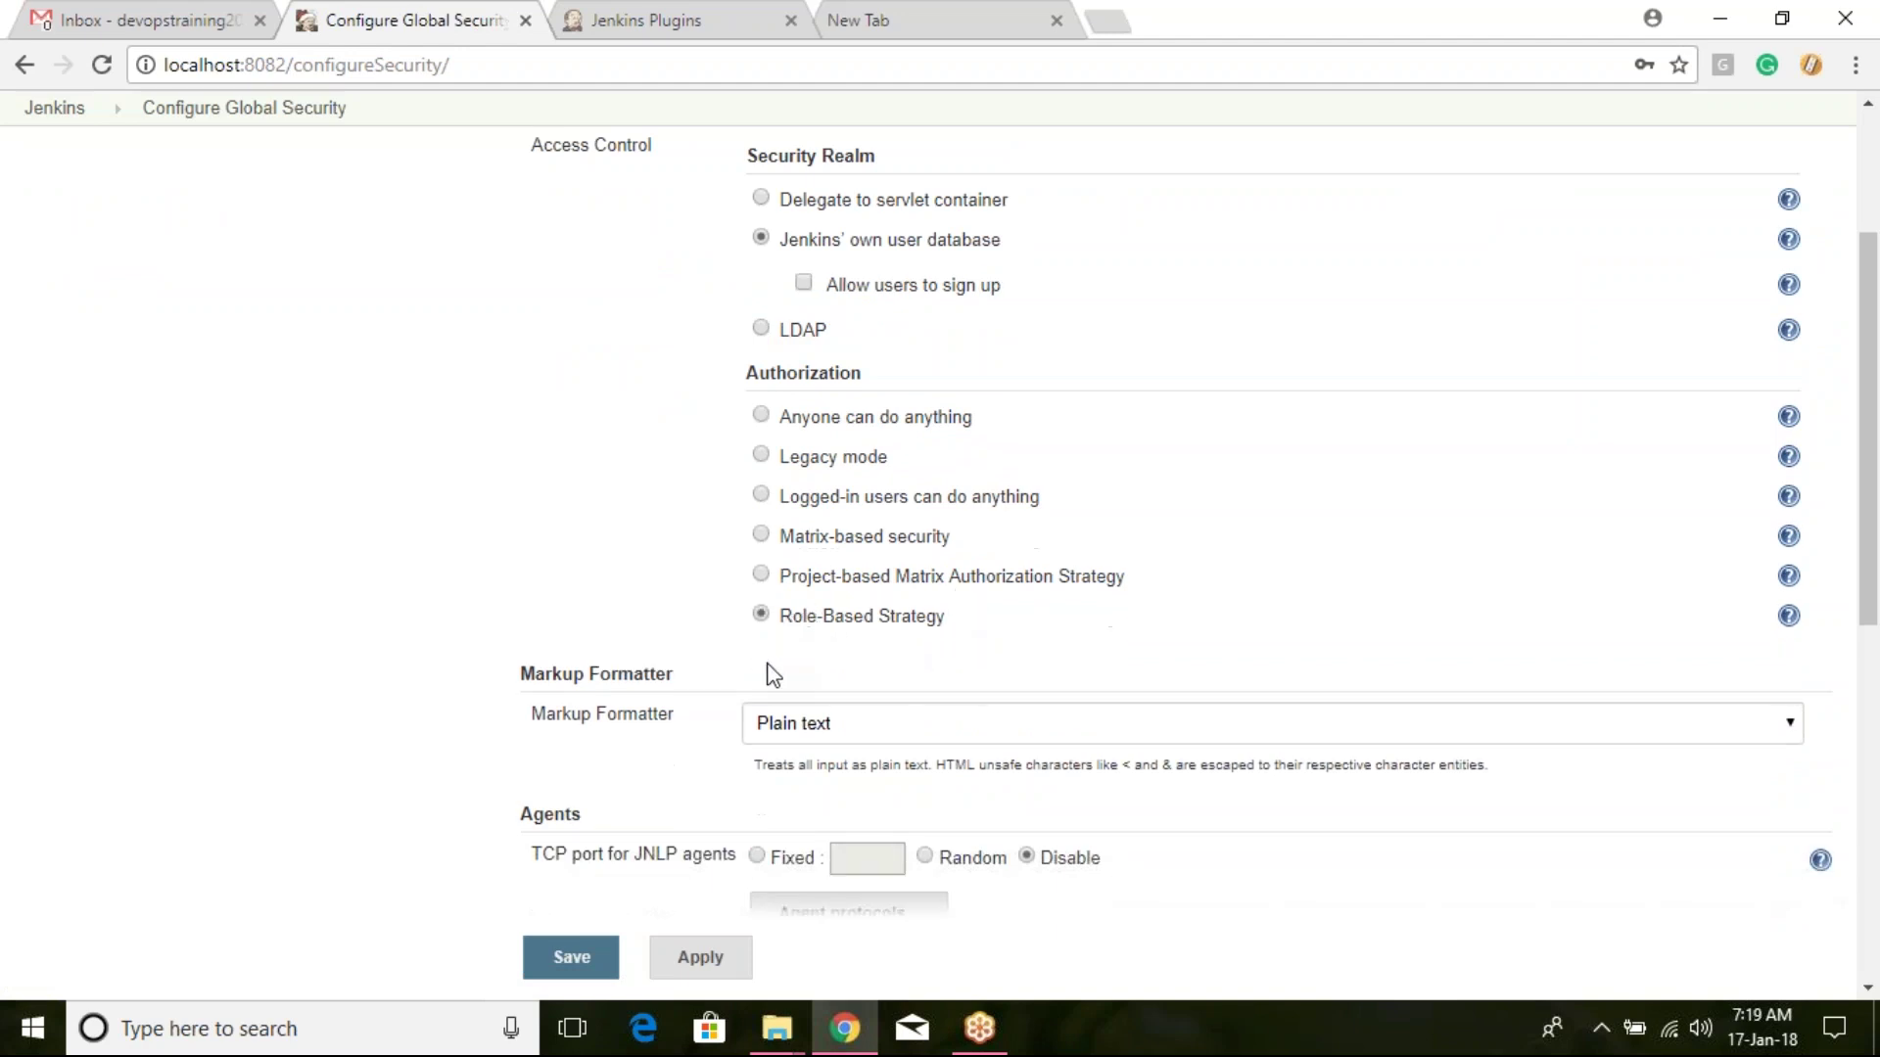
pyautogui.click(571, 962)
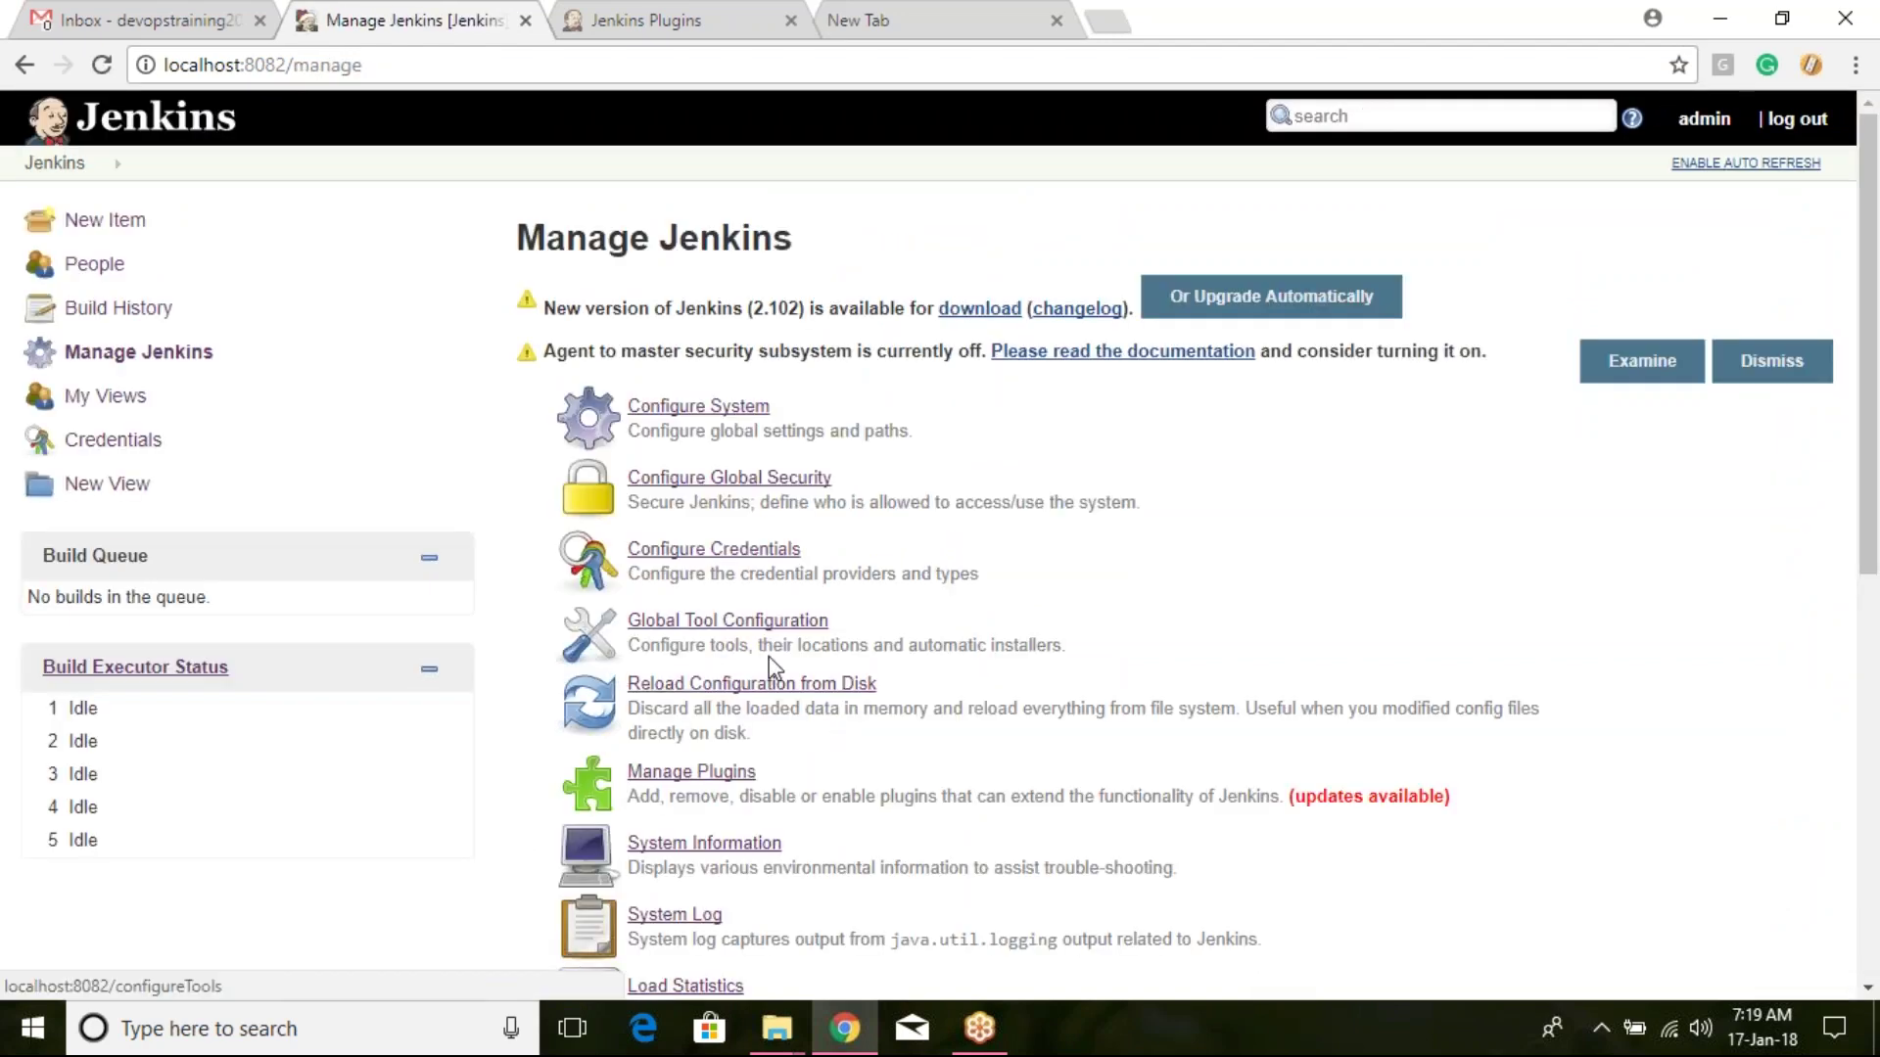
pyautogui.scroll(-4, 772, 666)
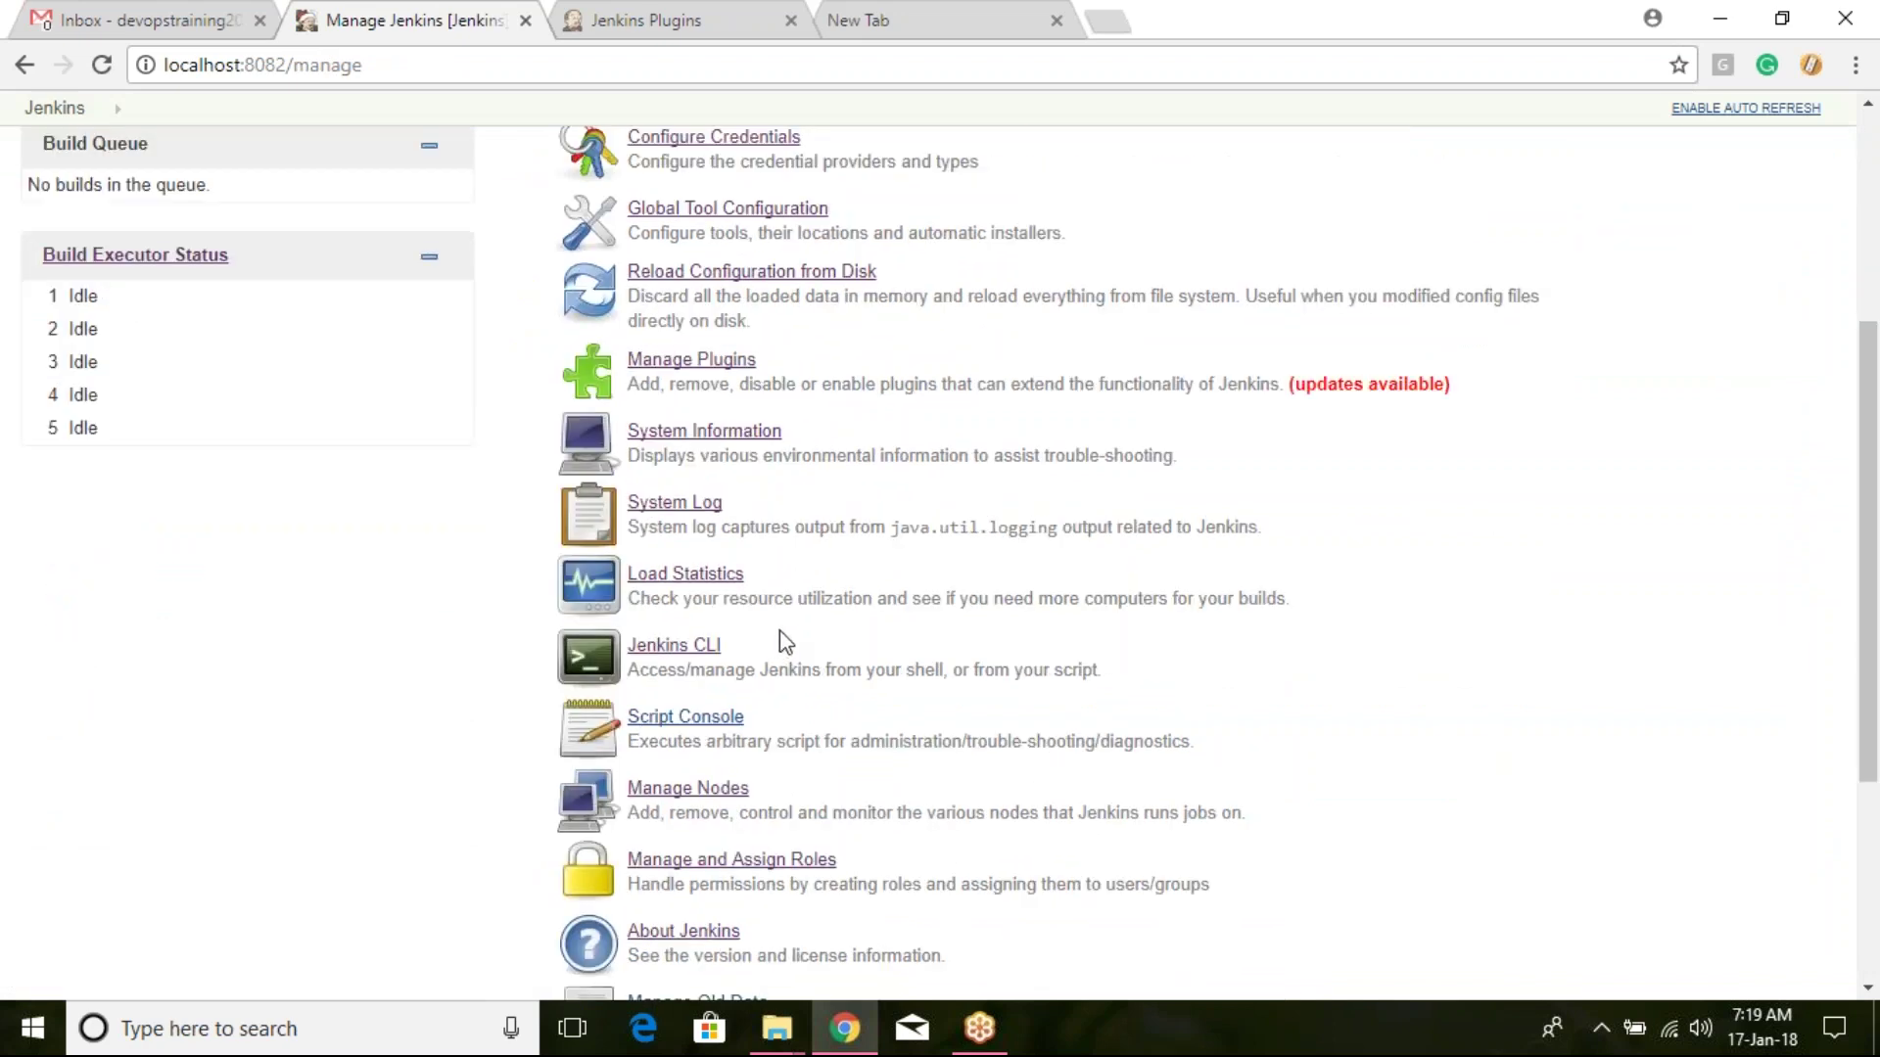
pyautogui.scroll(3, 780, 643)
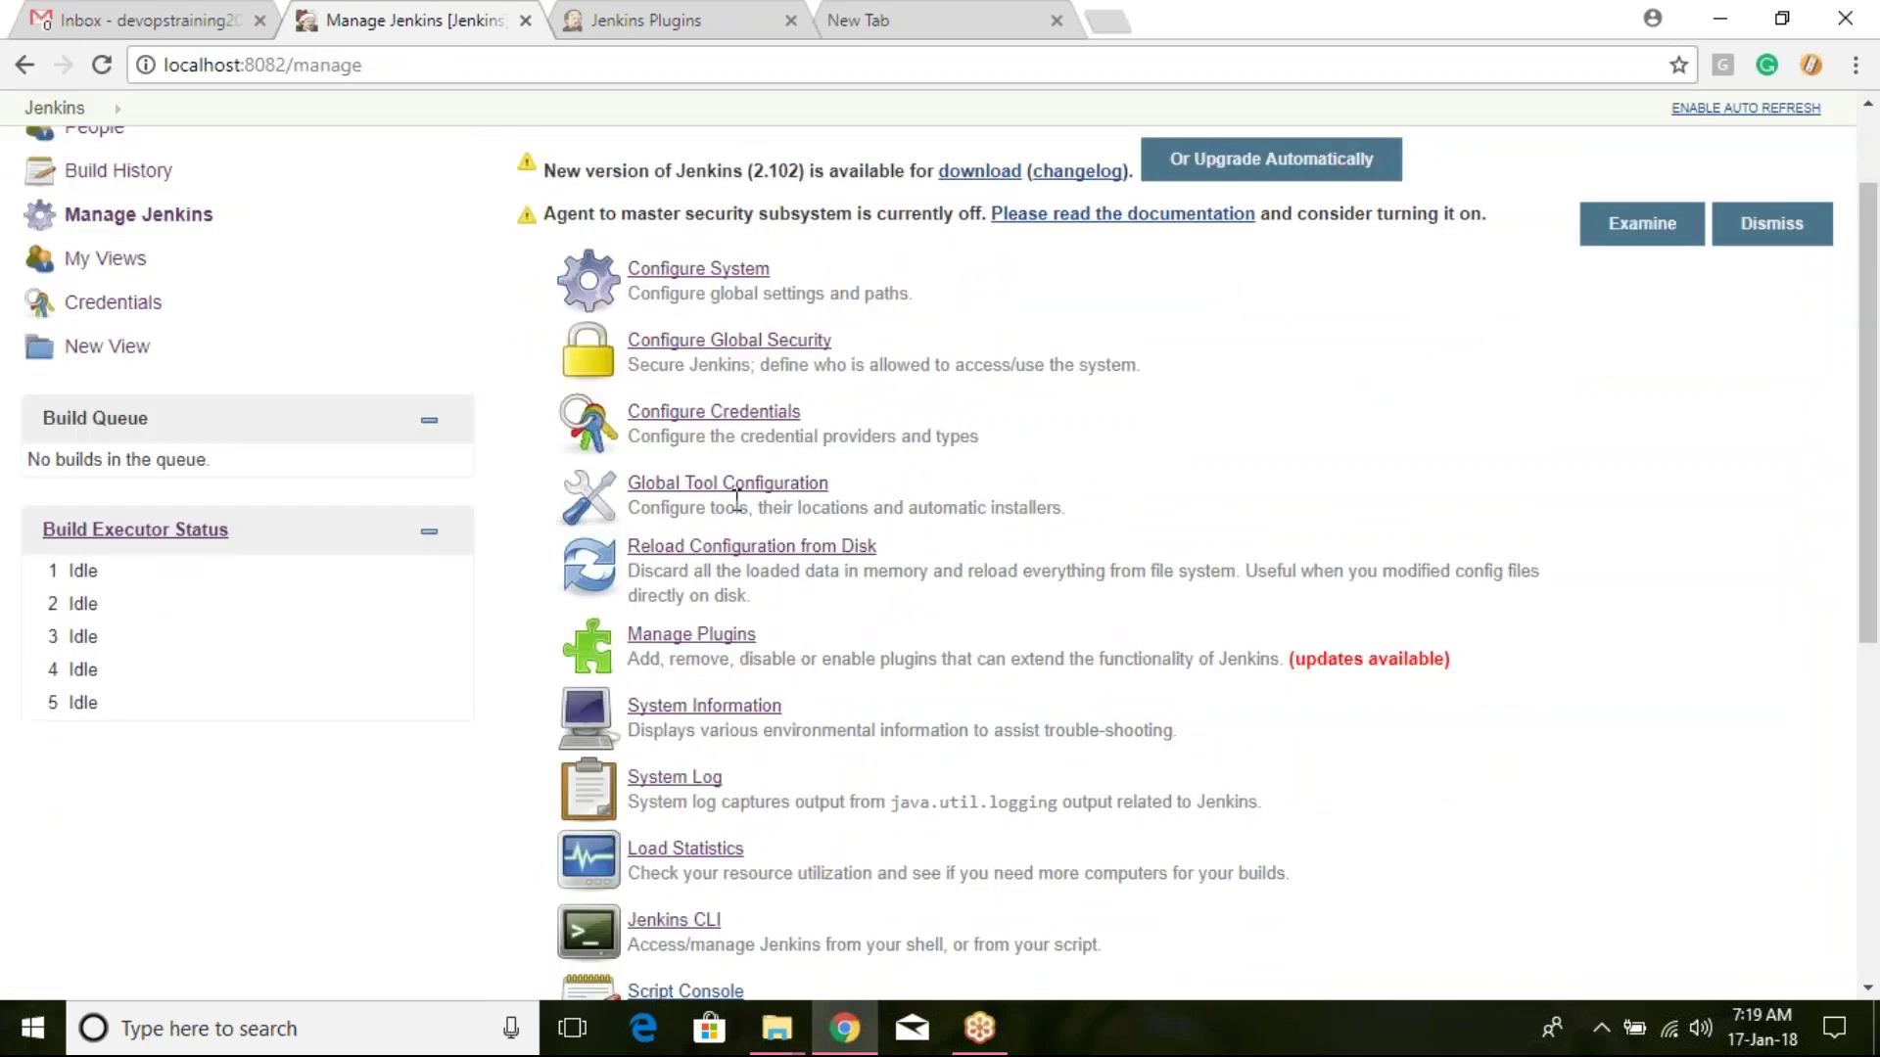
pyautogui.click(770, 343)
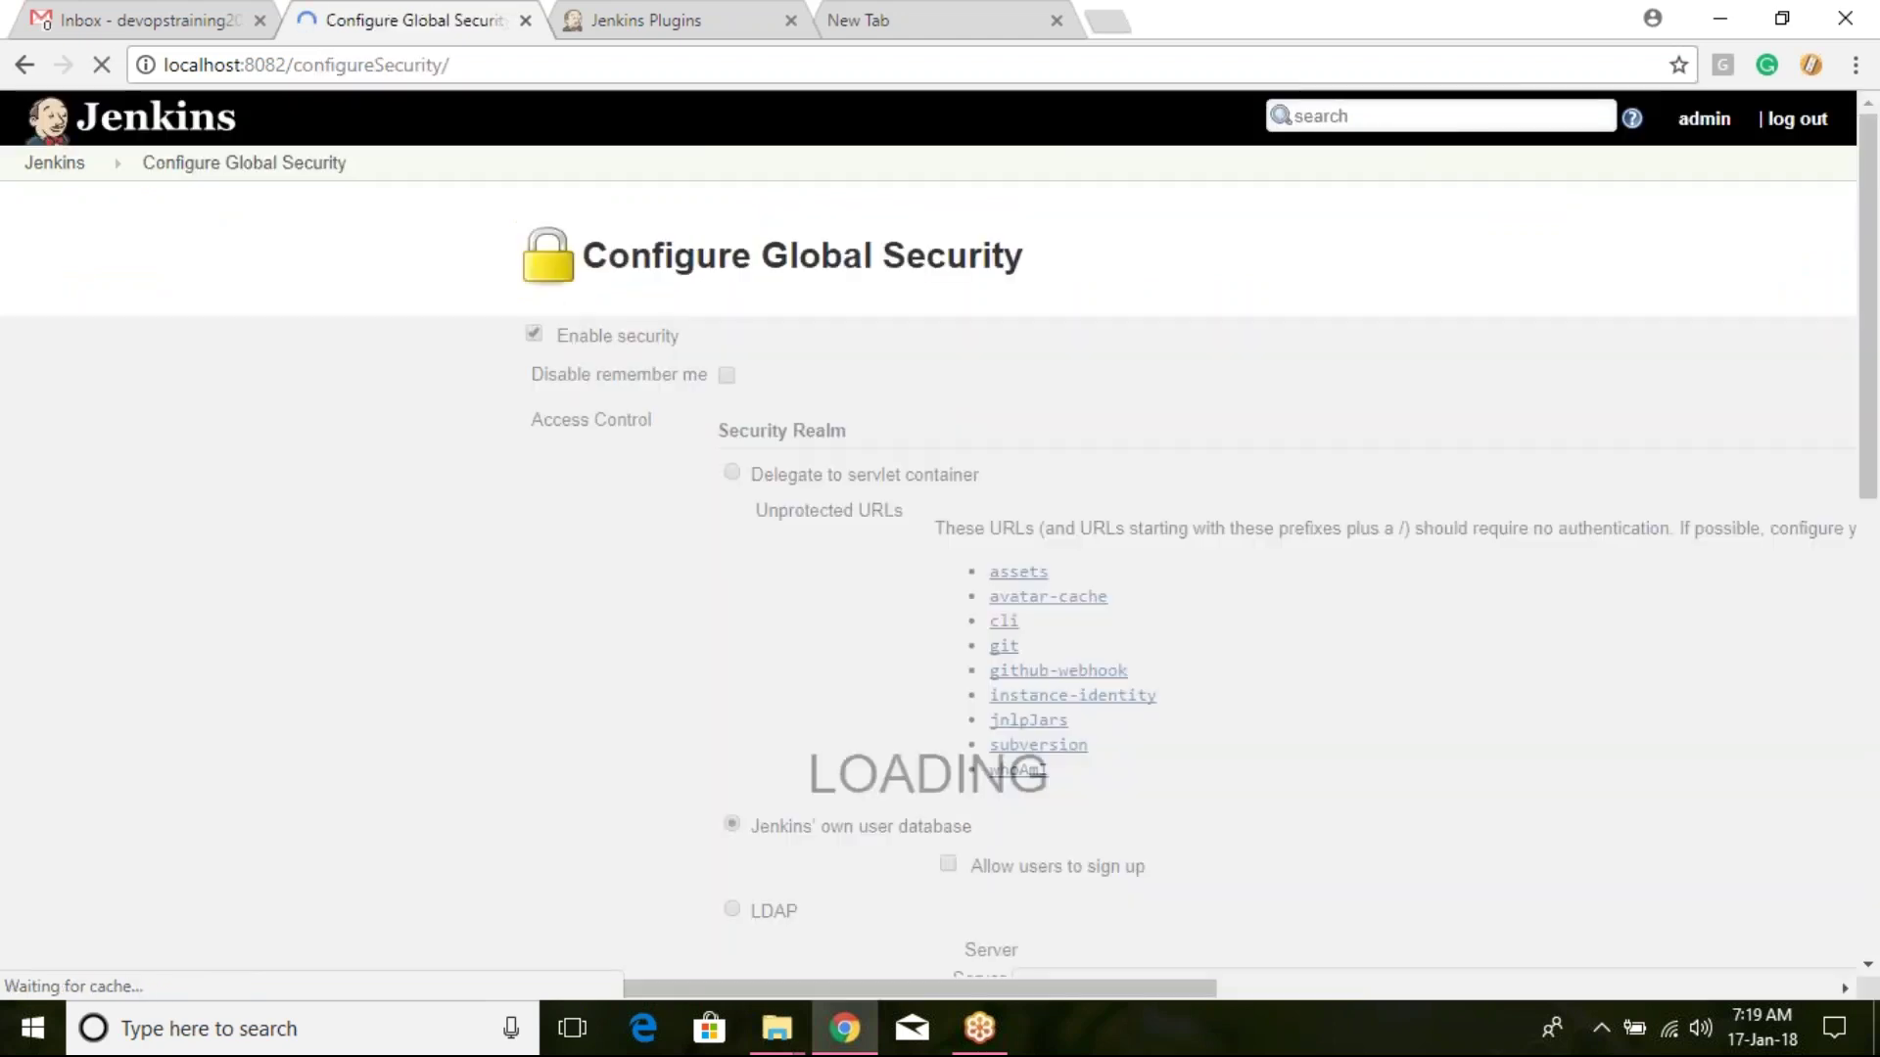
pyautogui.scroll(-4, 818, 372)
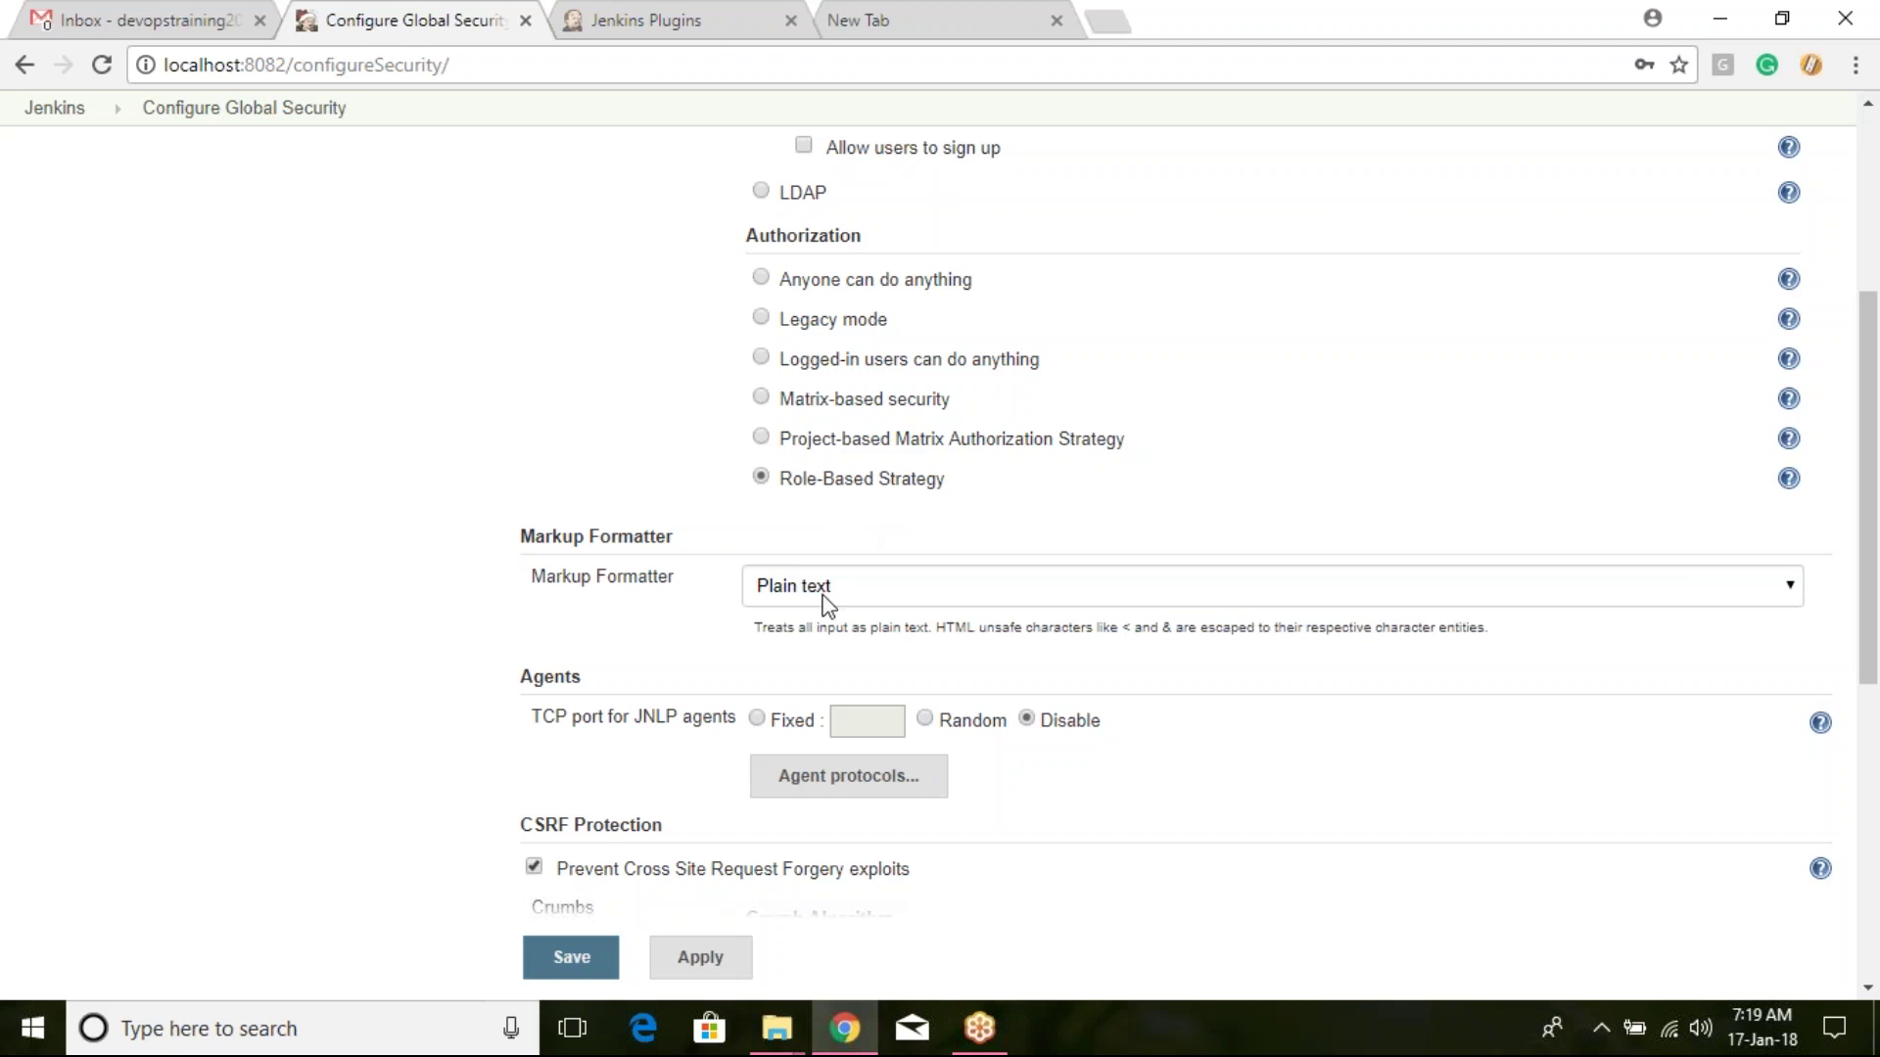
pyautogui.click(599, 959)
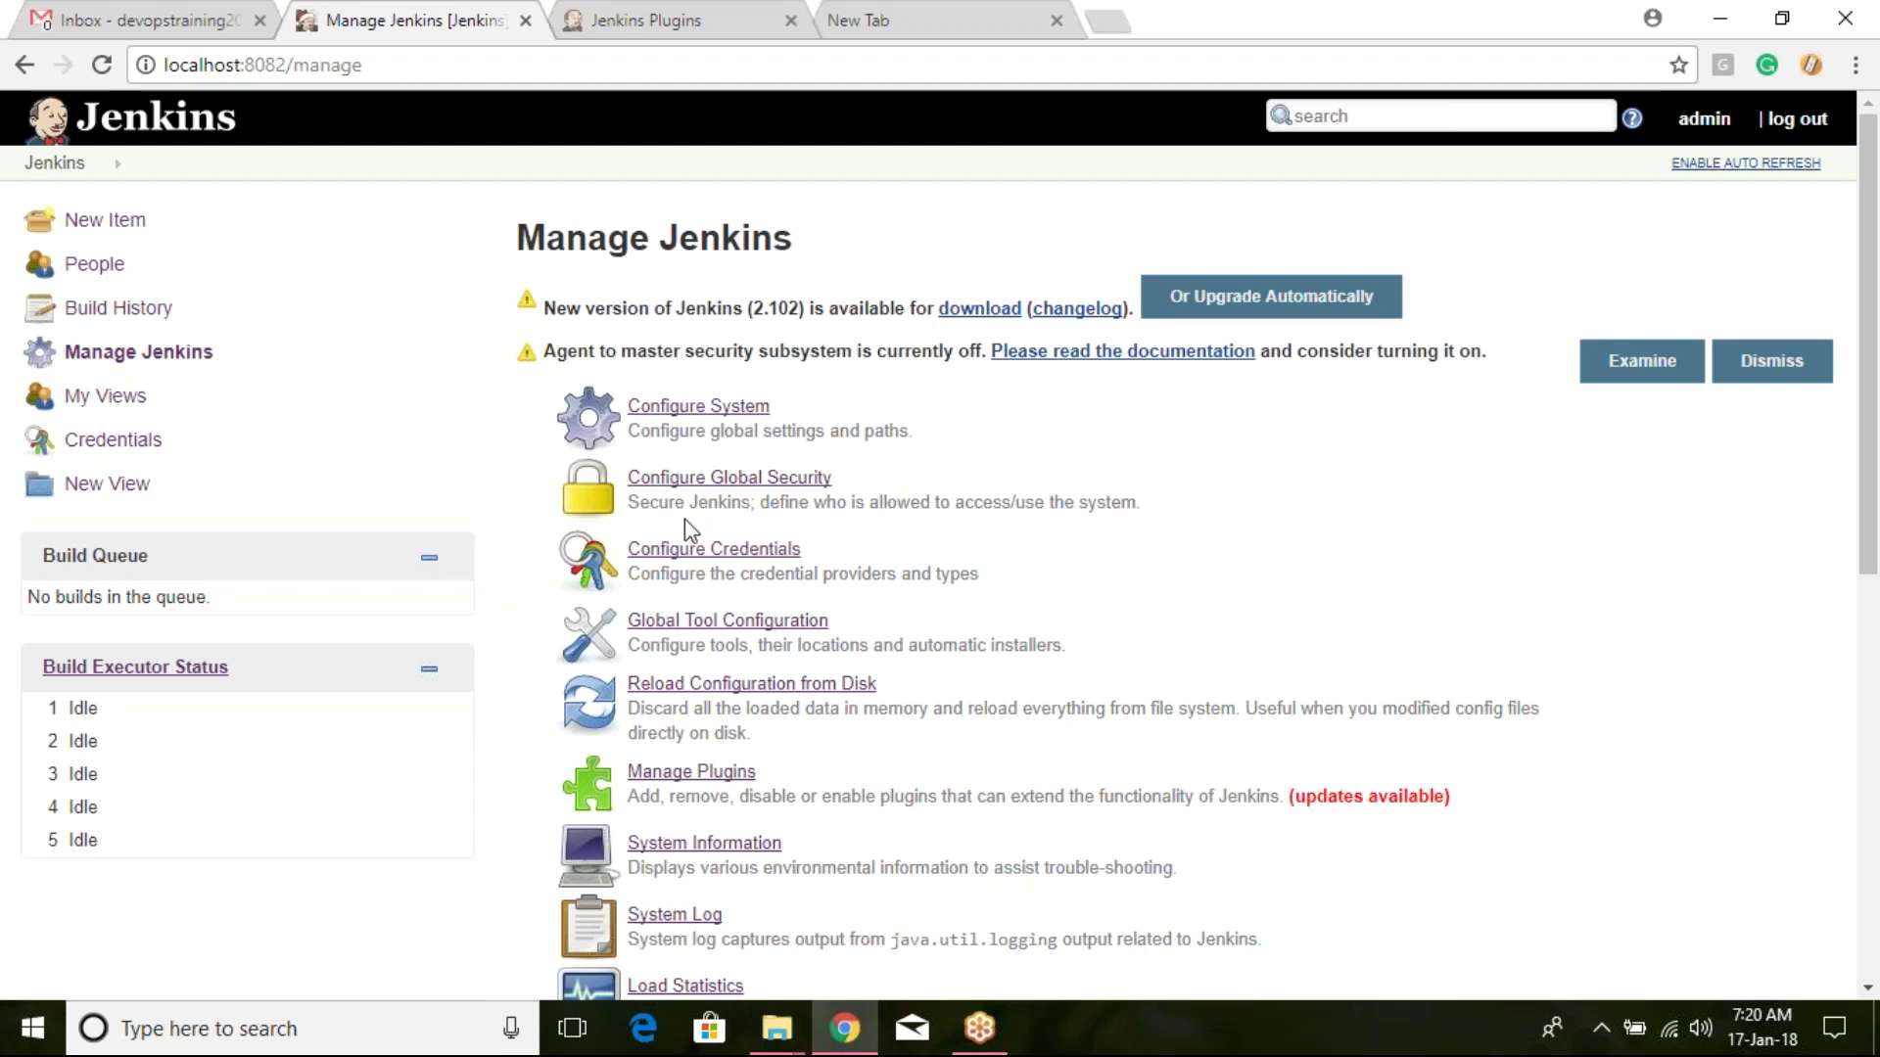
# Step: Go to Manage and Assign Roles, then its Manage Roles page
pyautogui.scroll(-5, 692, 529)
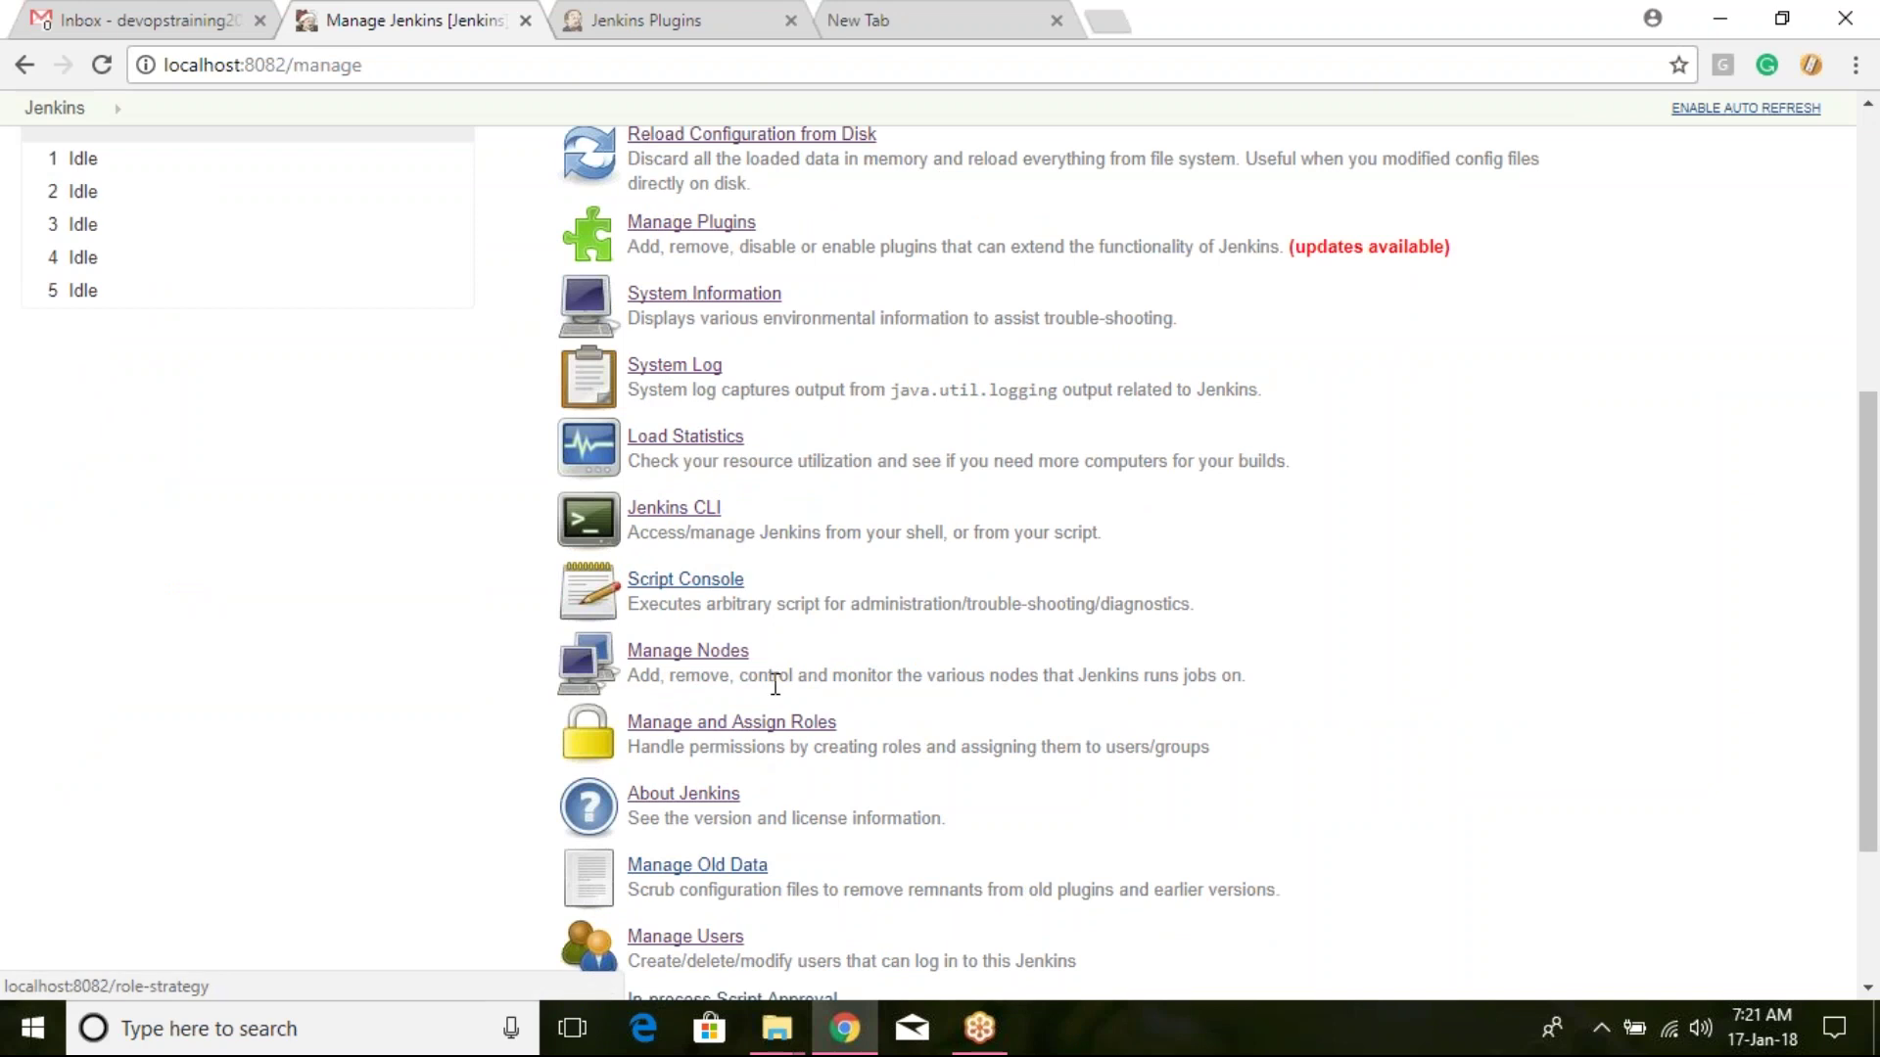
pyautogui.click(783, 728)
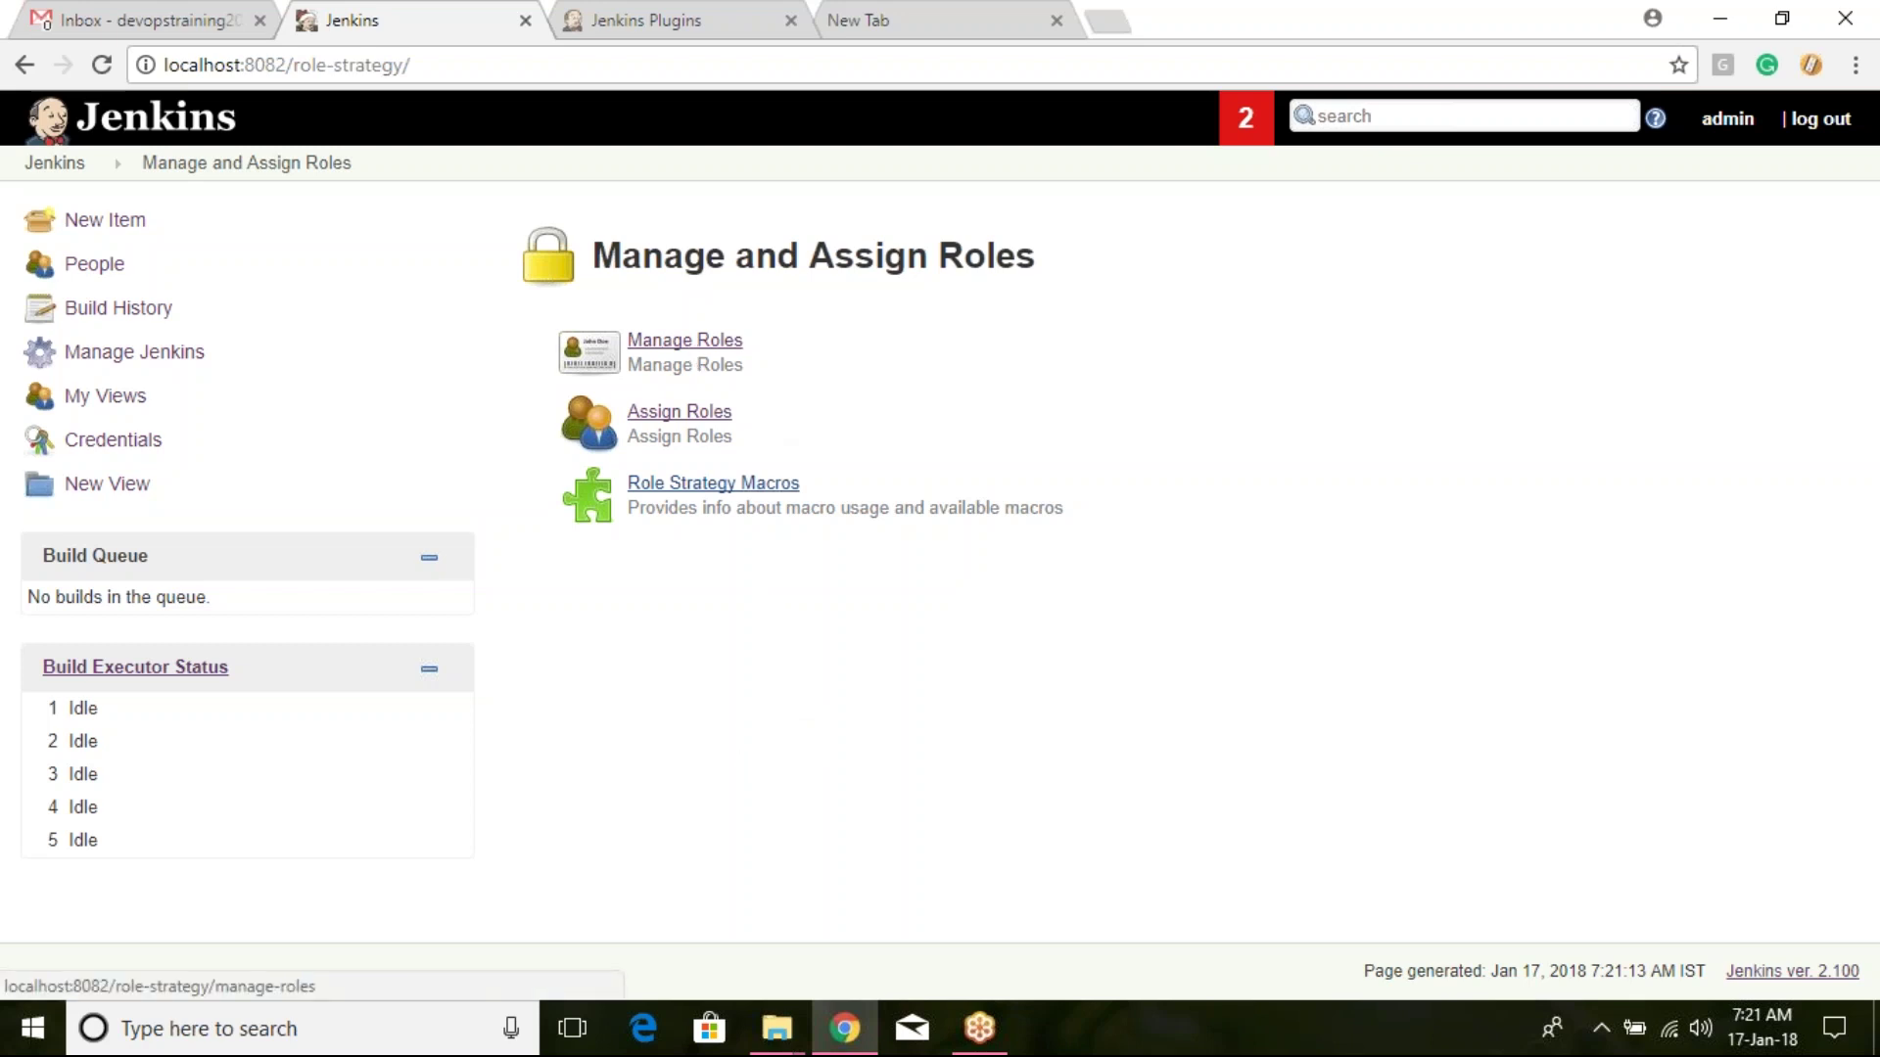
pyautogui.click(685, 340)
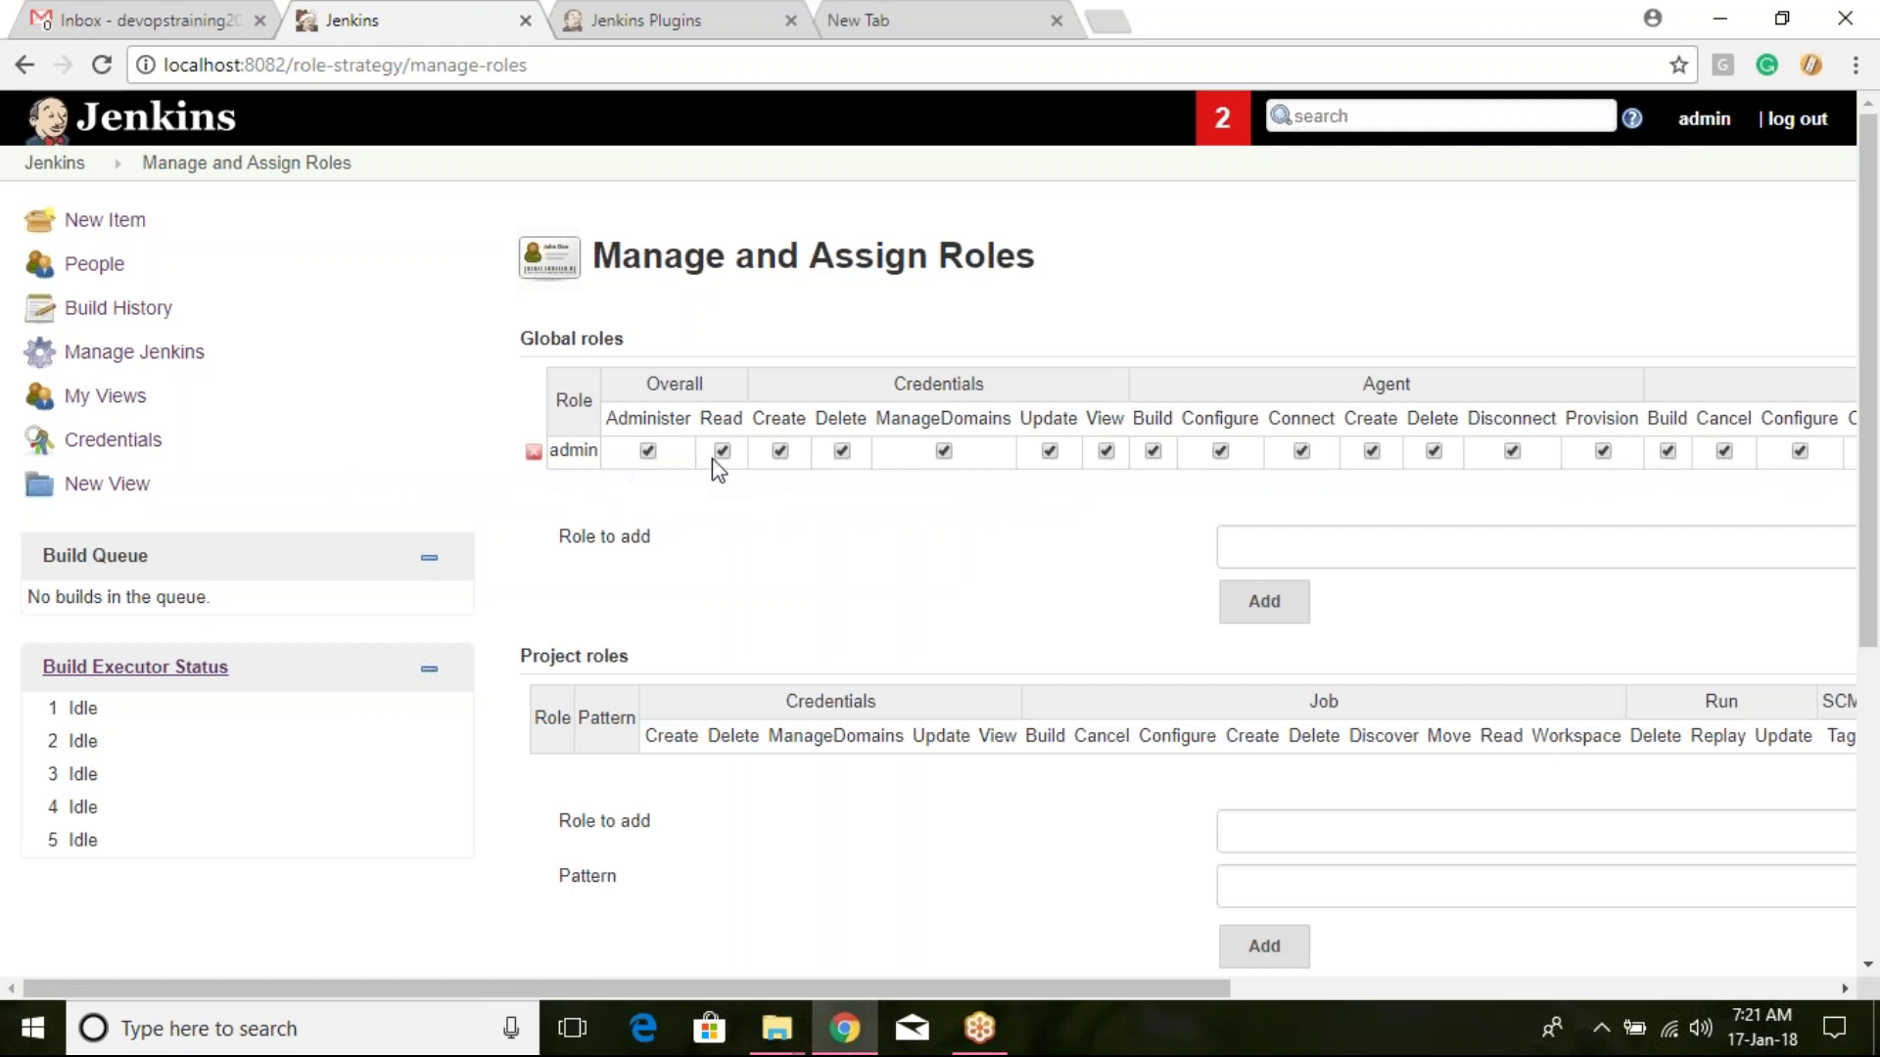
# Step: Add two new global roles named Dev and Build
pyautogui.click(1263, 546)
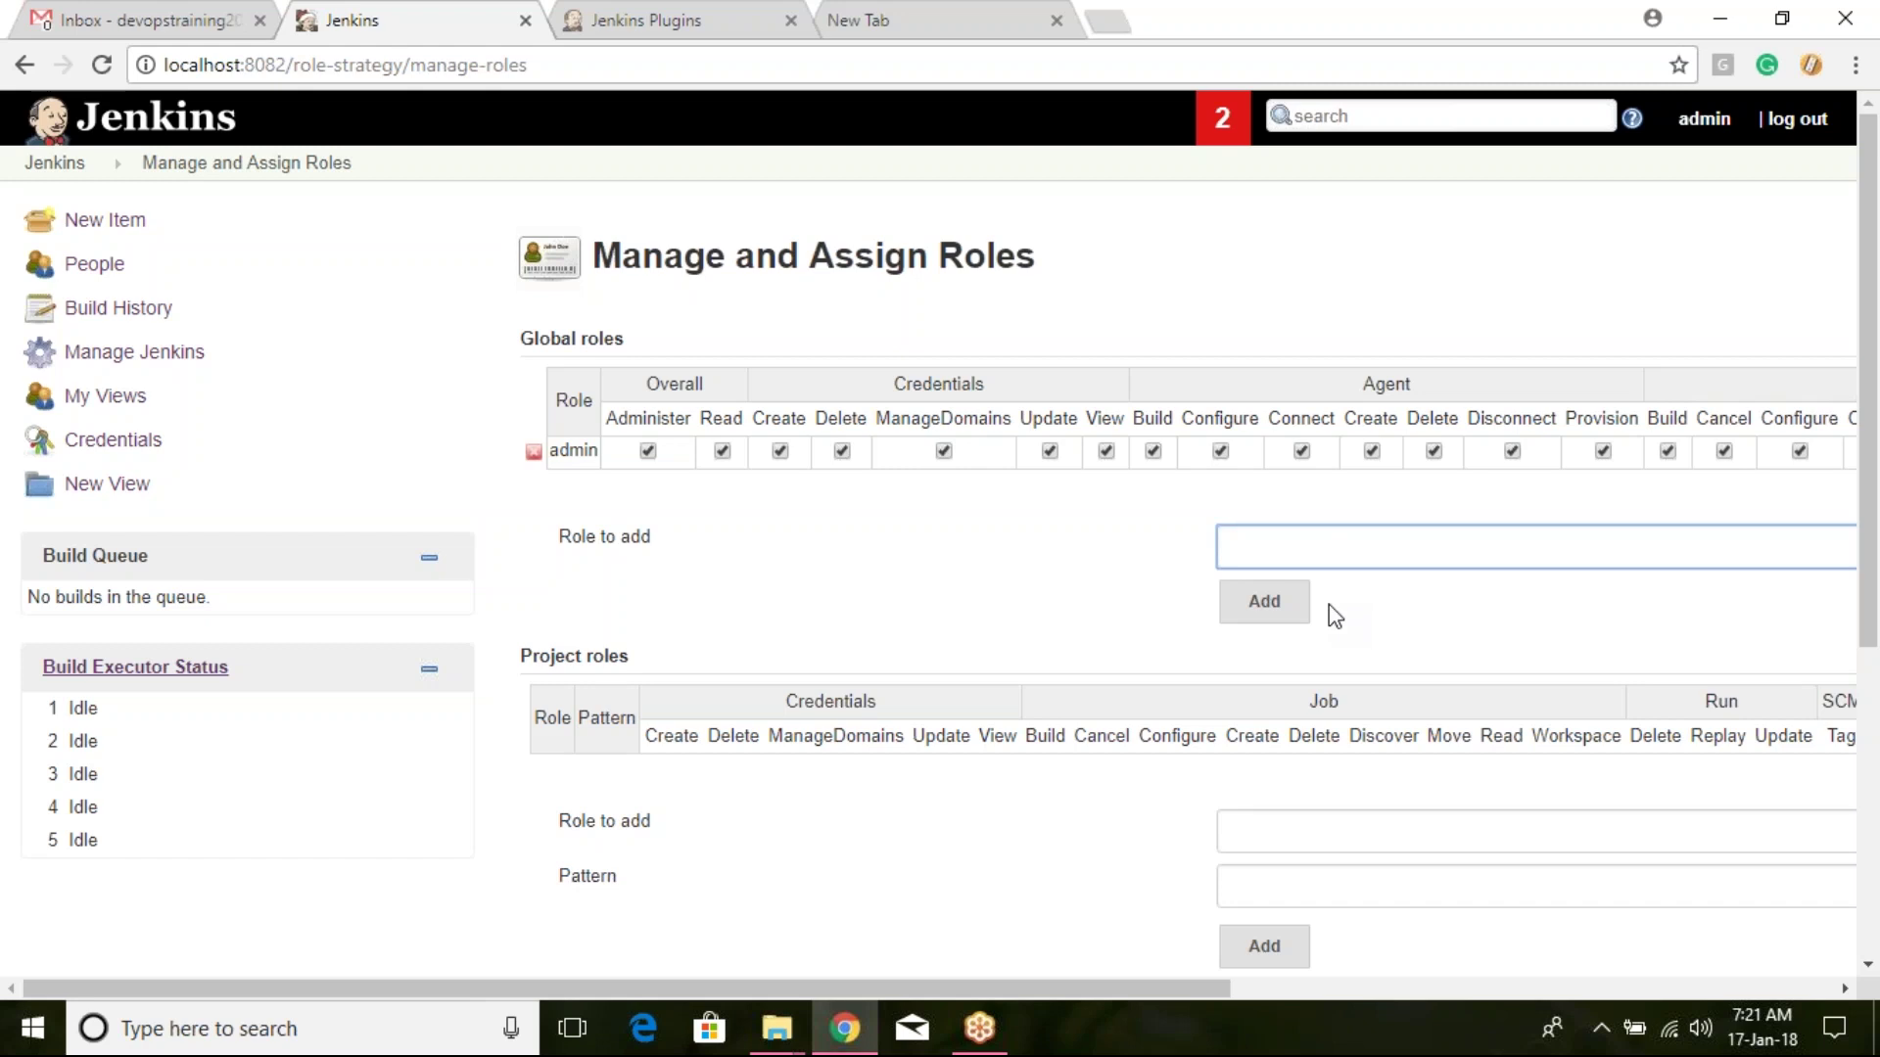
pyautogui.write('Dev')
pyautogui.click(1264, 601)
pyautogui.click(1272, 579)
pyautogui.press('BackSpace')
pyautogui.press('BackSpace')
pyautogui.press('BackSpace')
pyautogui.write('Build')
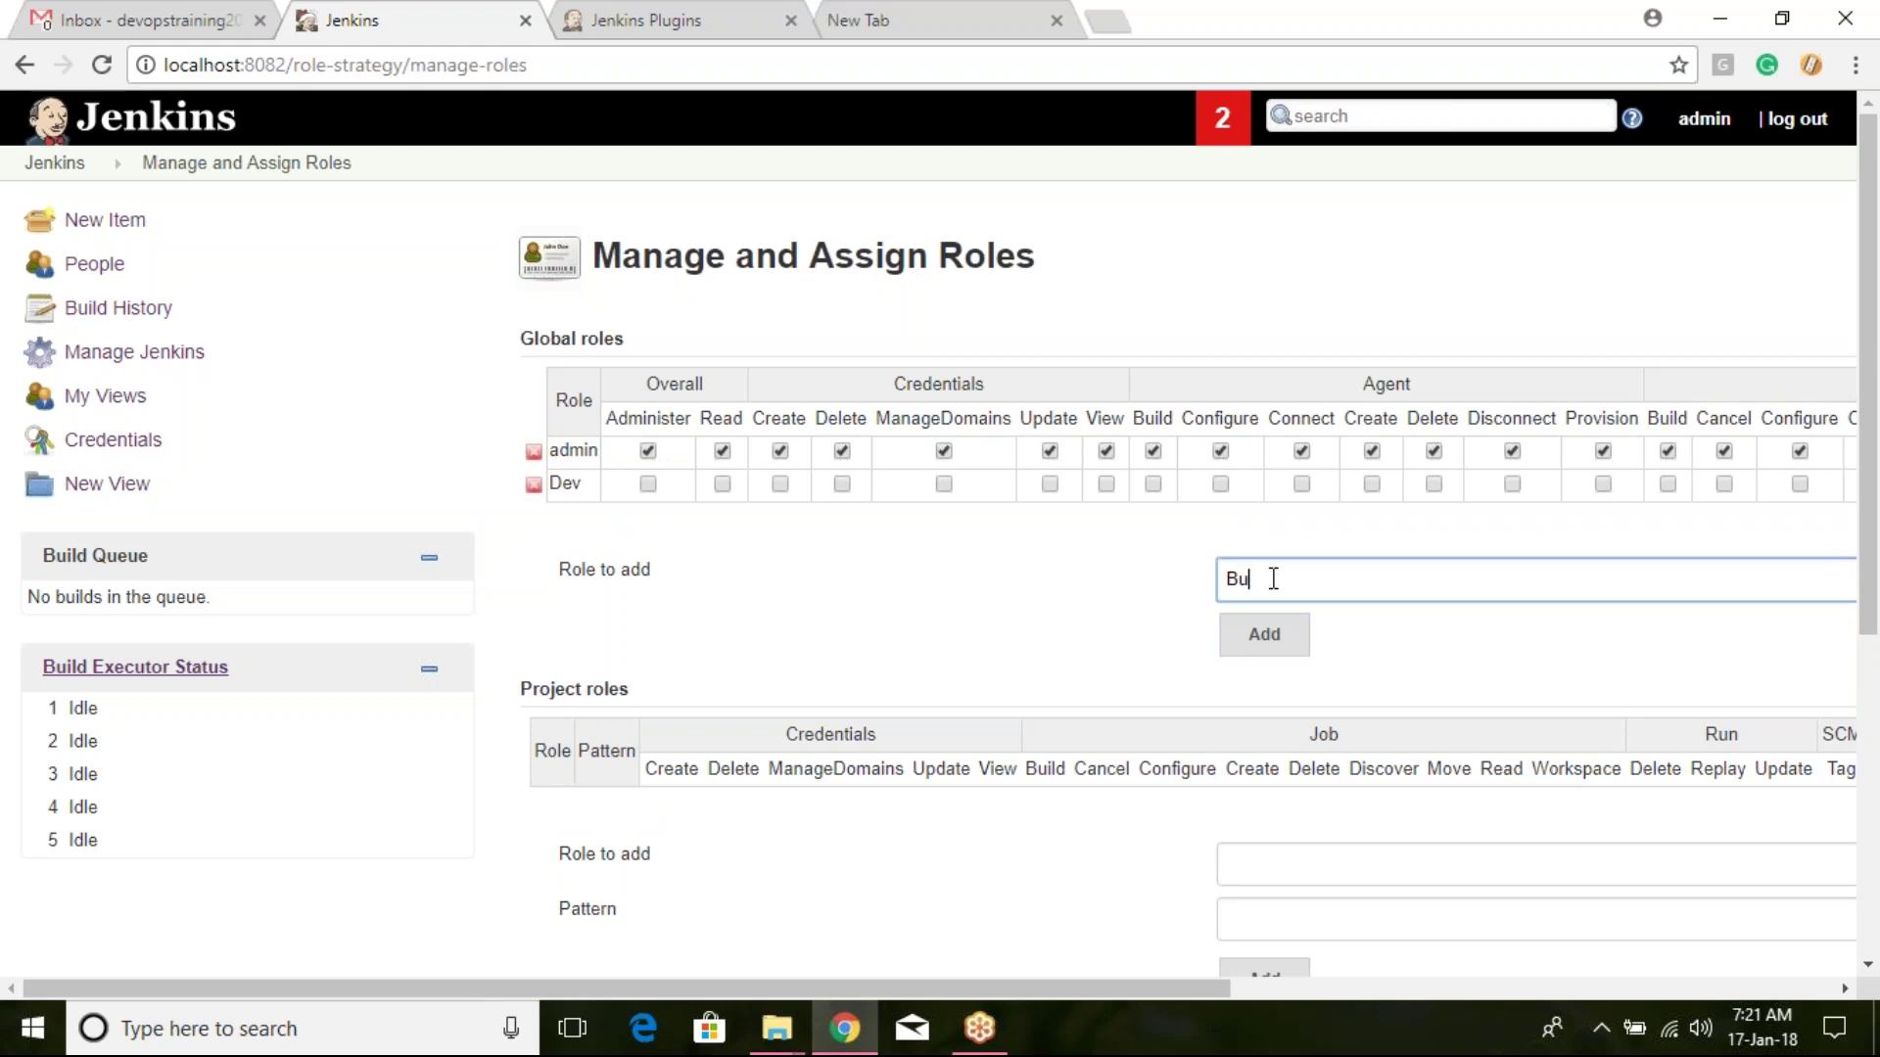
pyautogui.click(1302, 645)
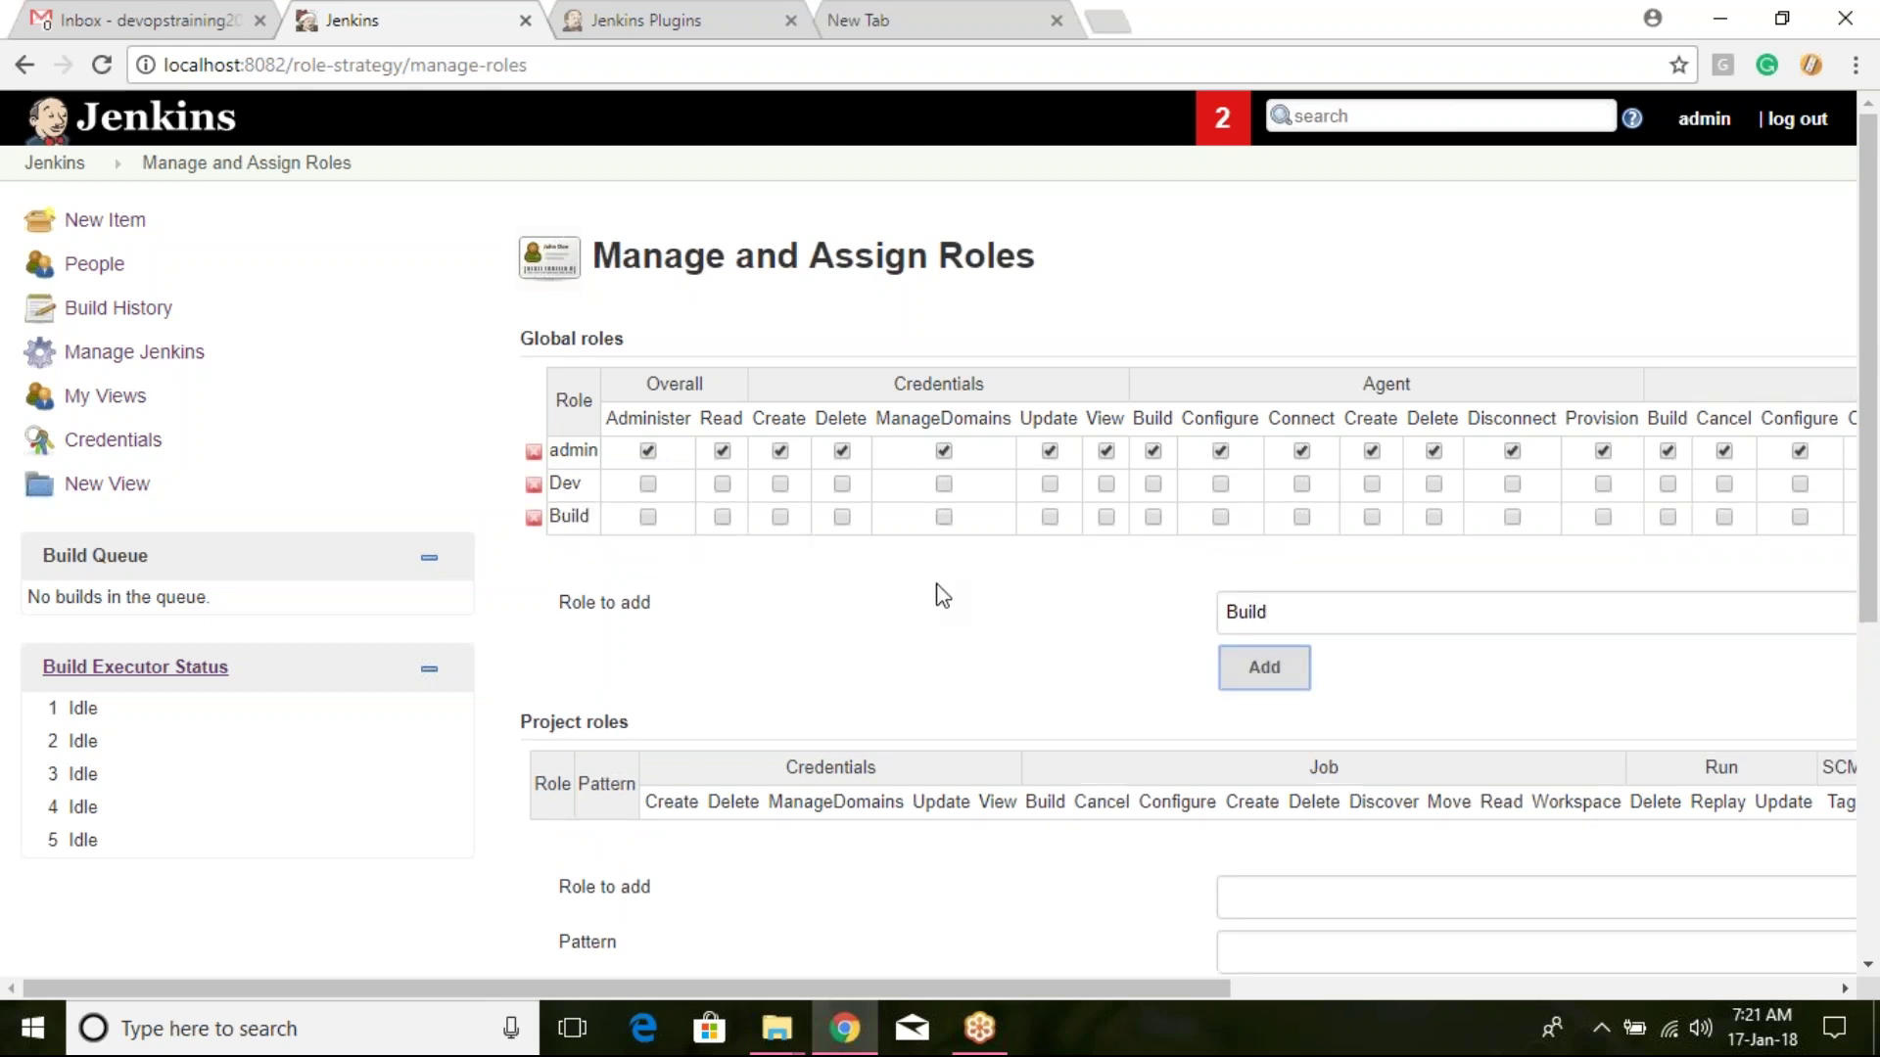
# Step: Give both roles Overall Read and Dev Job Create, Configure and Read, then save
pyautogui.click(721, 484)
pyautogui.click(722, 516)
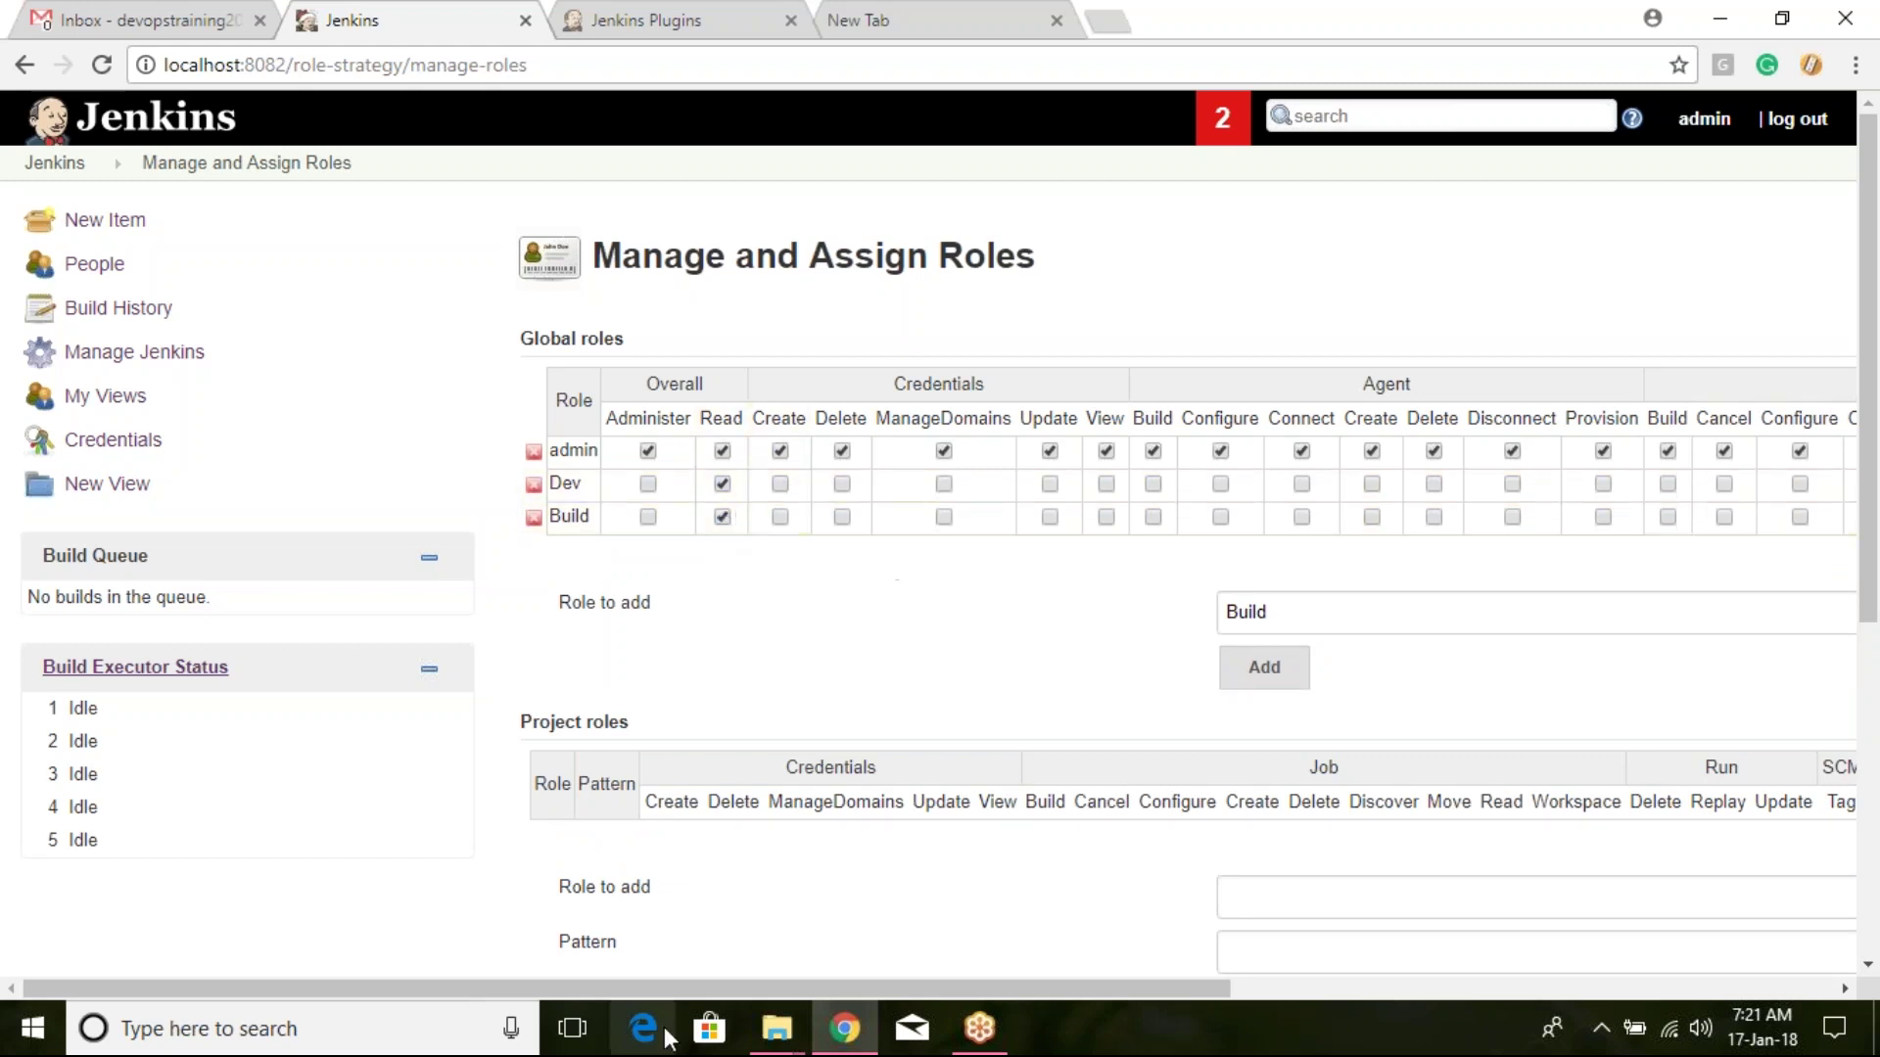
pyautogui.moveTo(677, 989); pyautogui.dragTo(922, 987)
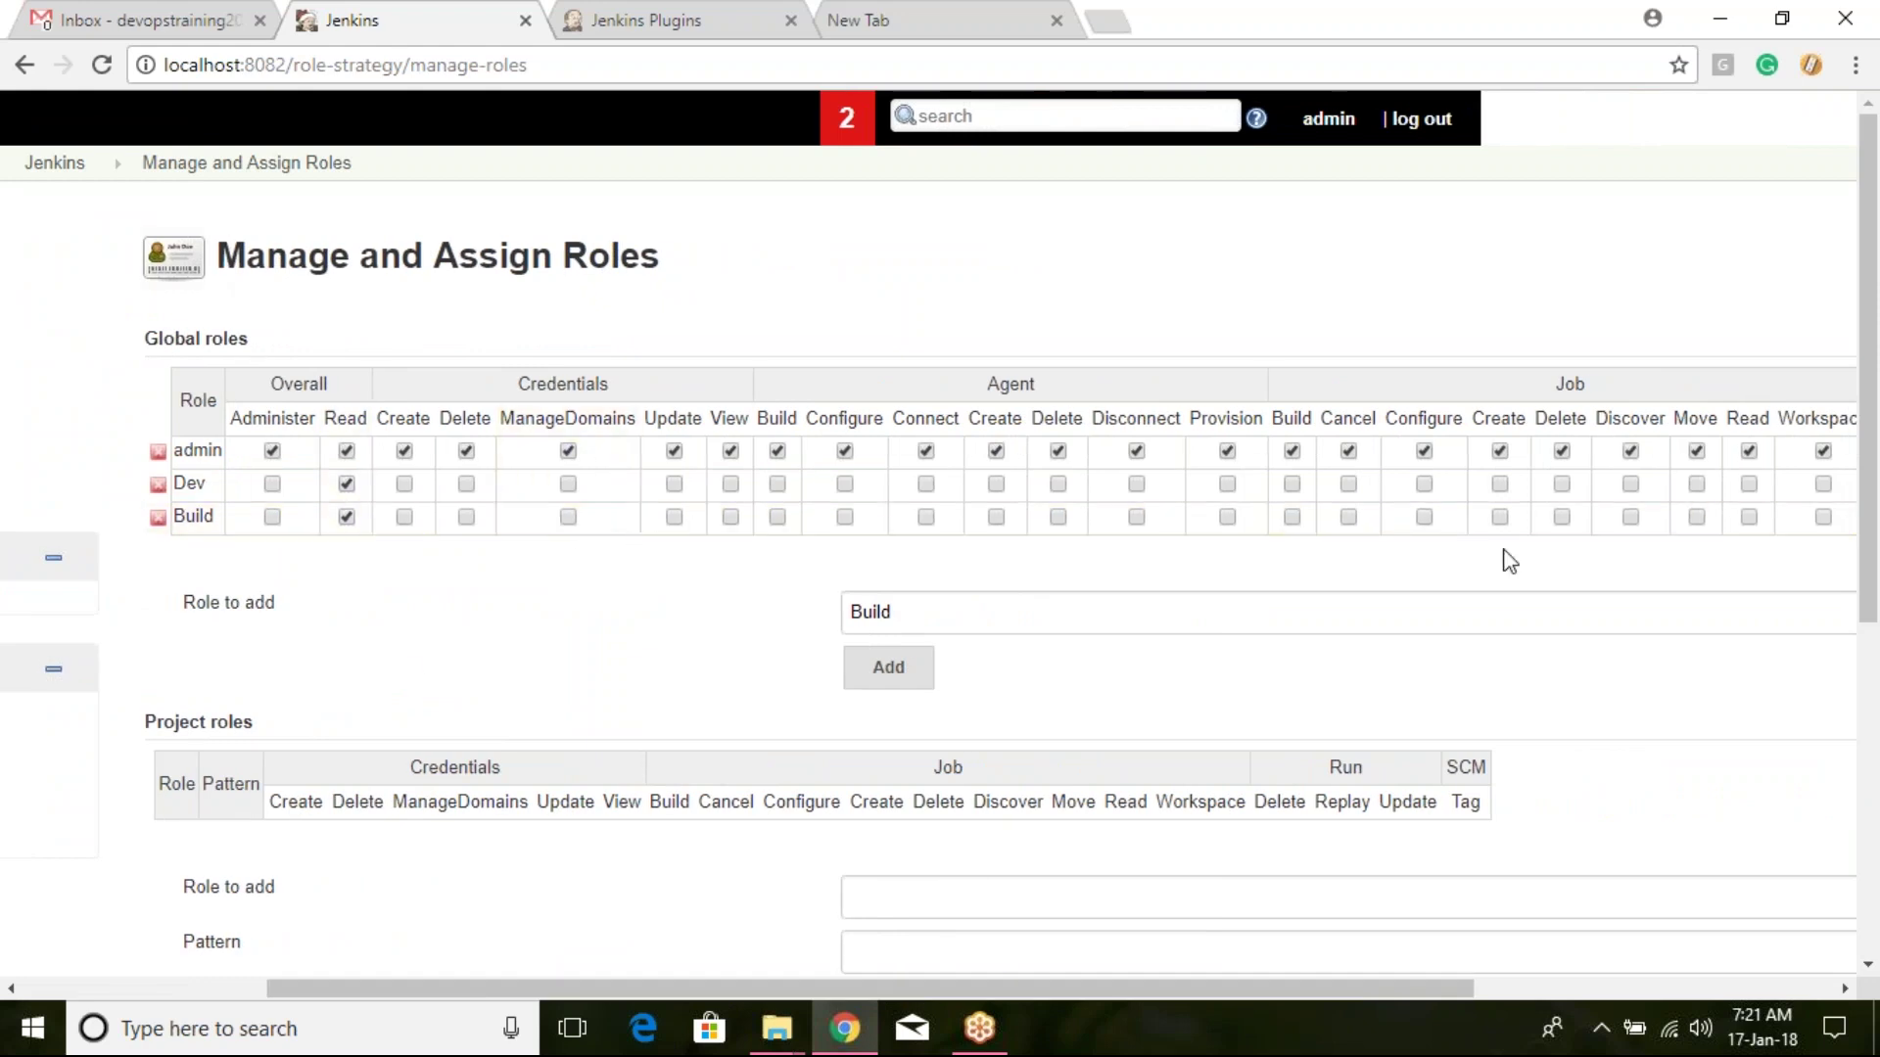
pyautogui.moveTo(955, 990); pyautogui.dragTo(1175, 987)
pyautogui.click(1164, 485)
pyautogui.click(1090, 487)
pyautogui.click(1414, 485)
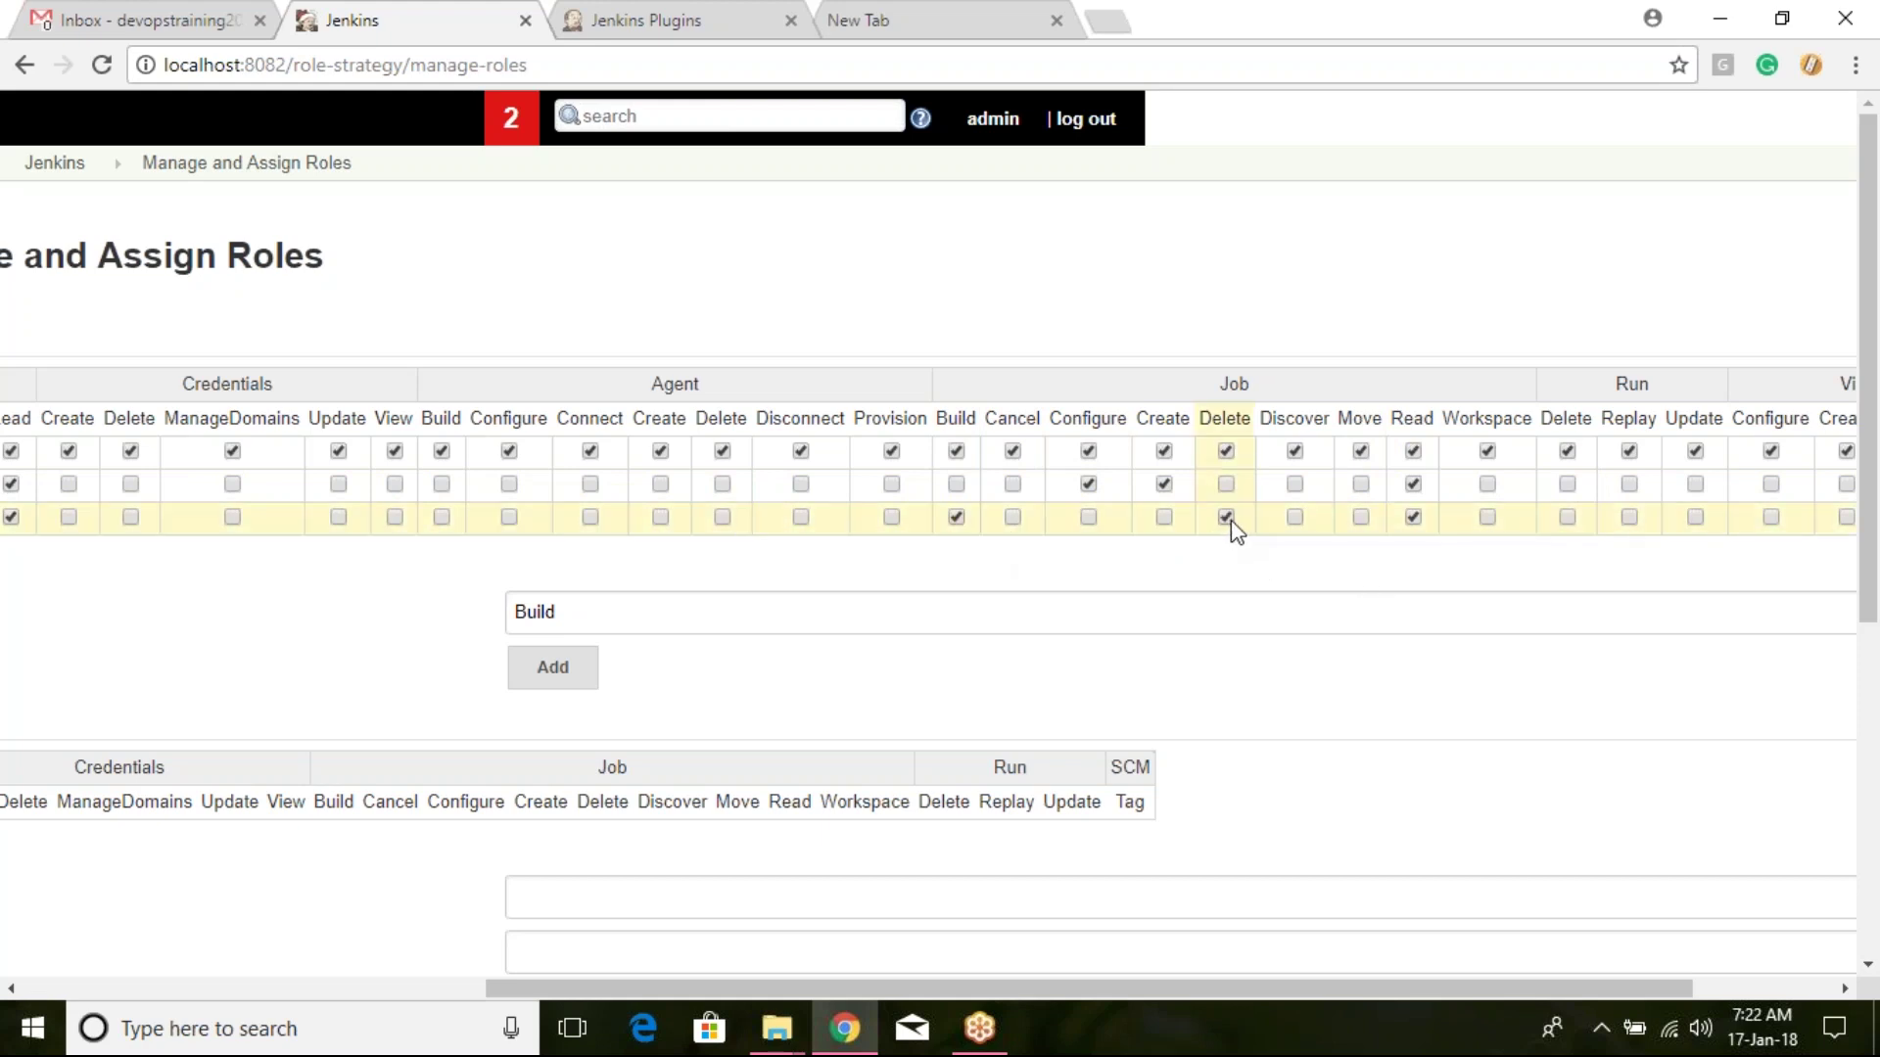
pyautogui.moveTo(1096, 989); pyautogui.dragTo(803, 988)
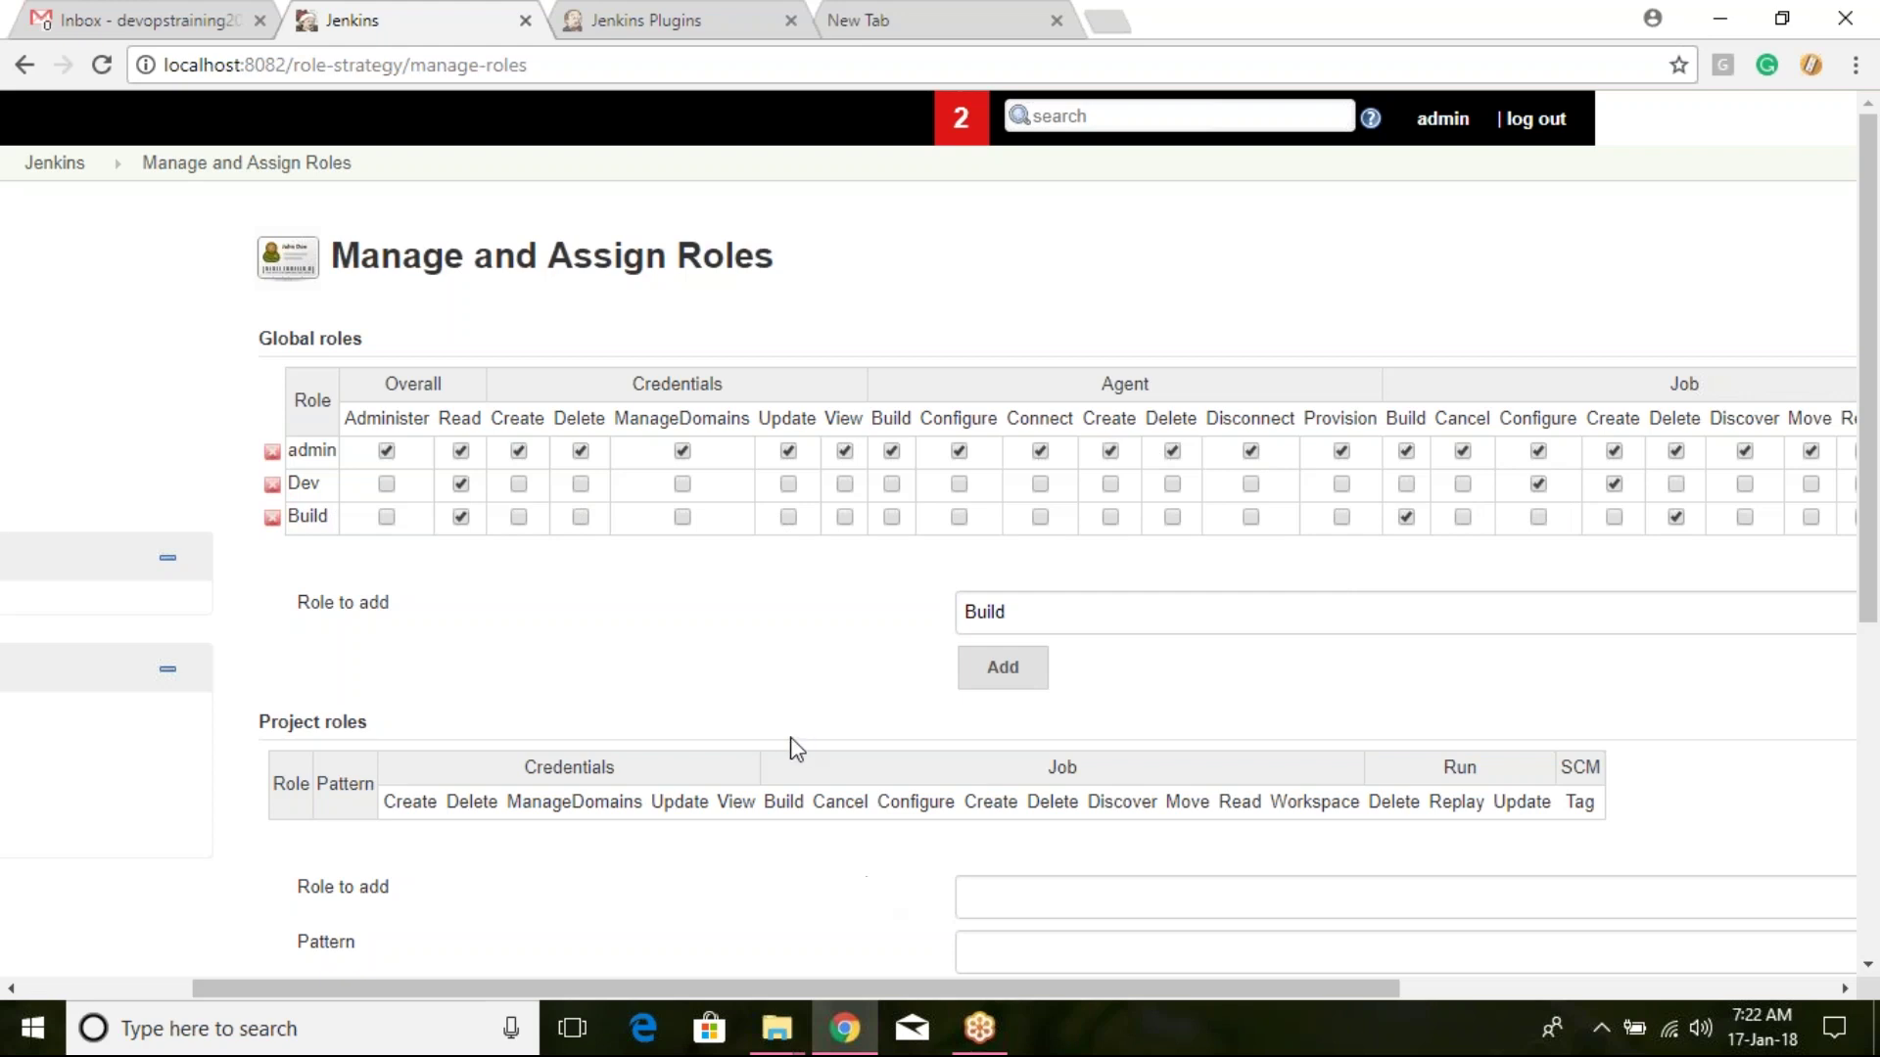
pyautogui.scroll(-6, 783, 739)
pyautogui.click(331, 840)
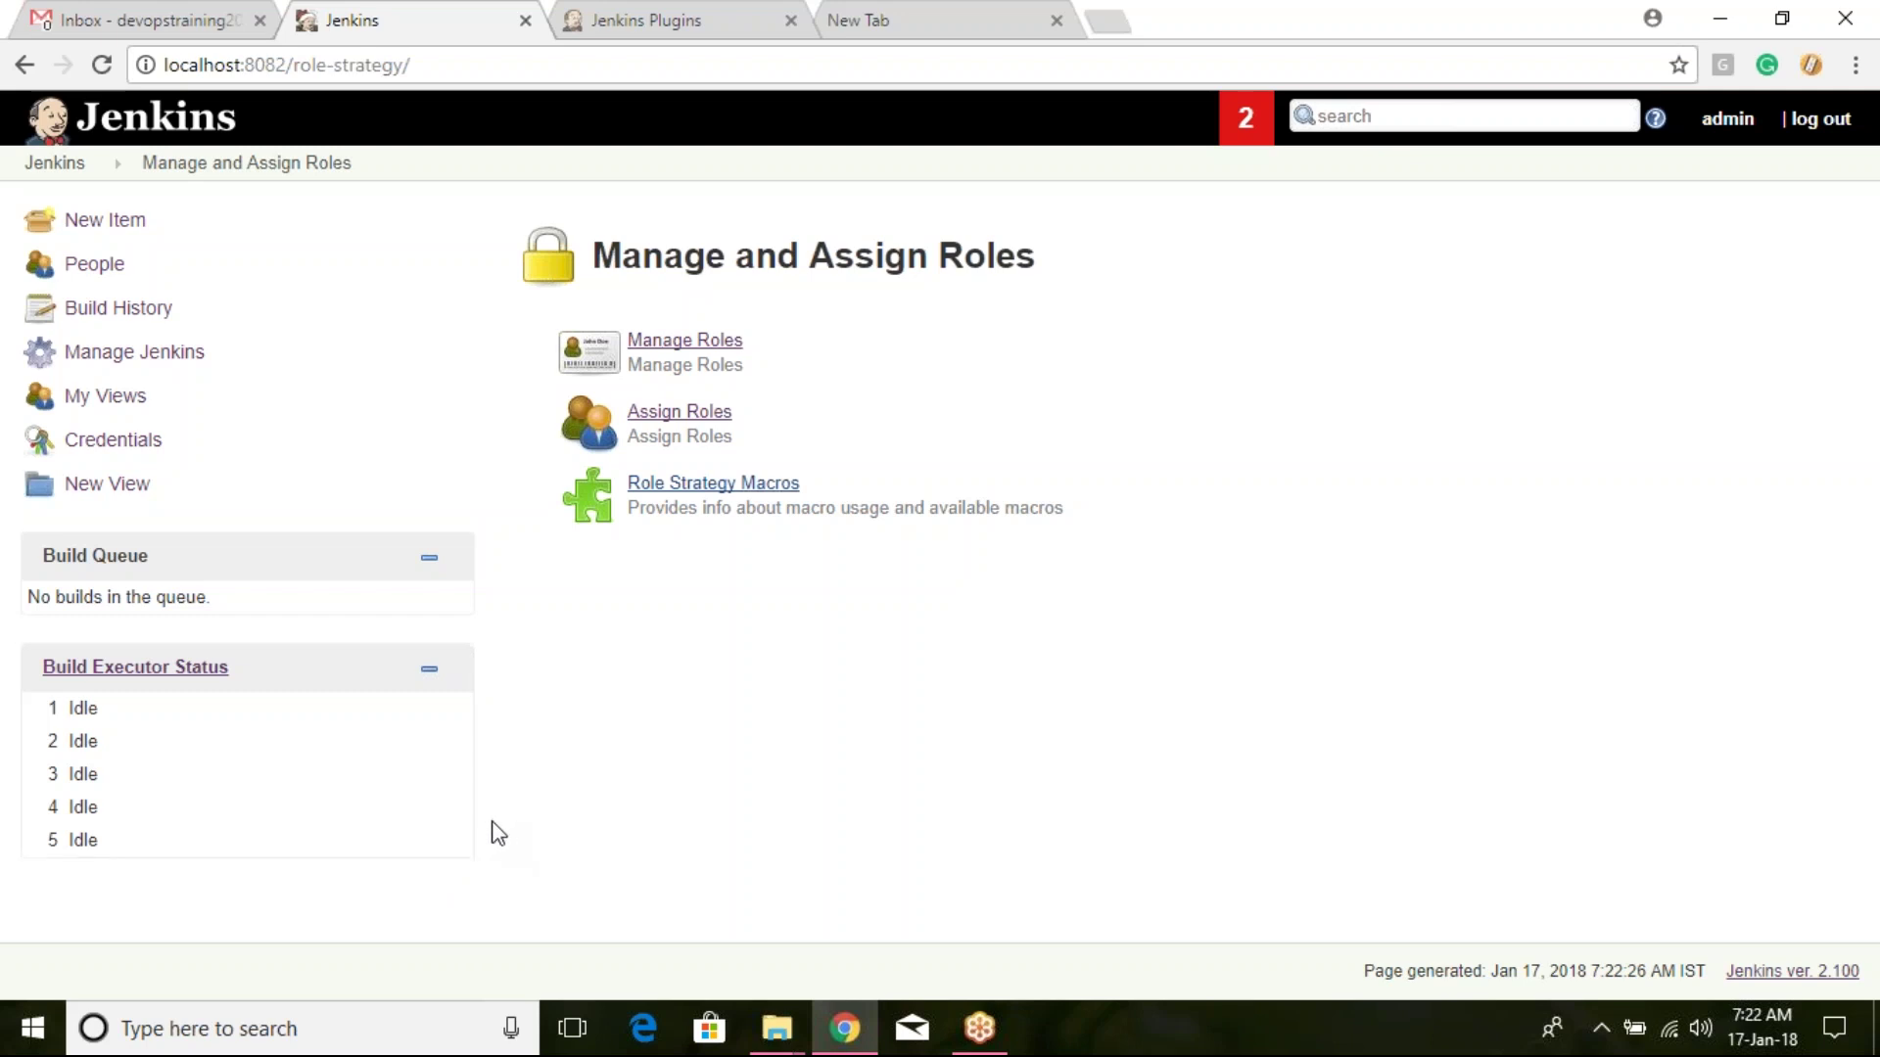
# Step: Open Assign Roles and look over the Build and admin role columns
pyautogui.click(679, 411)
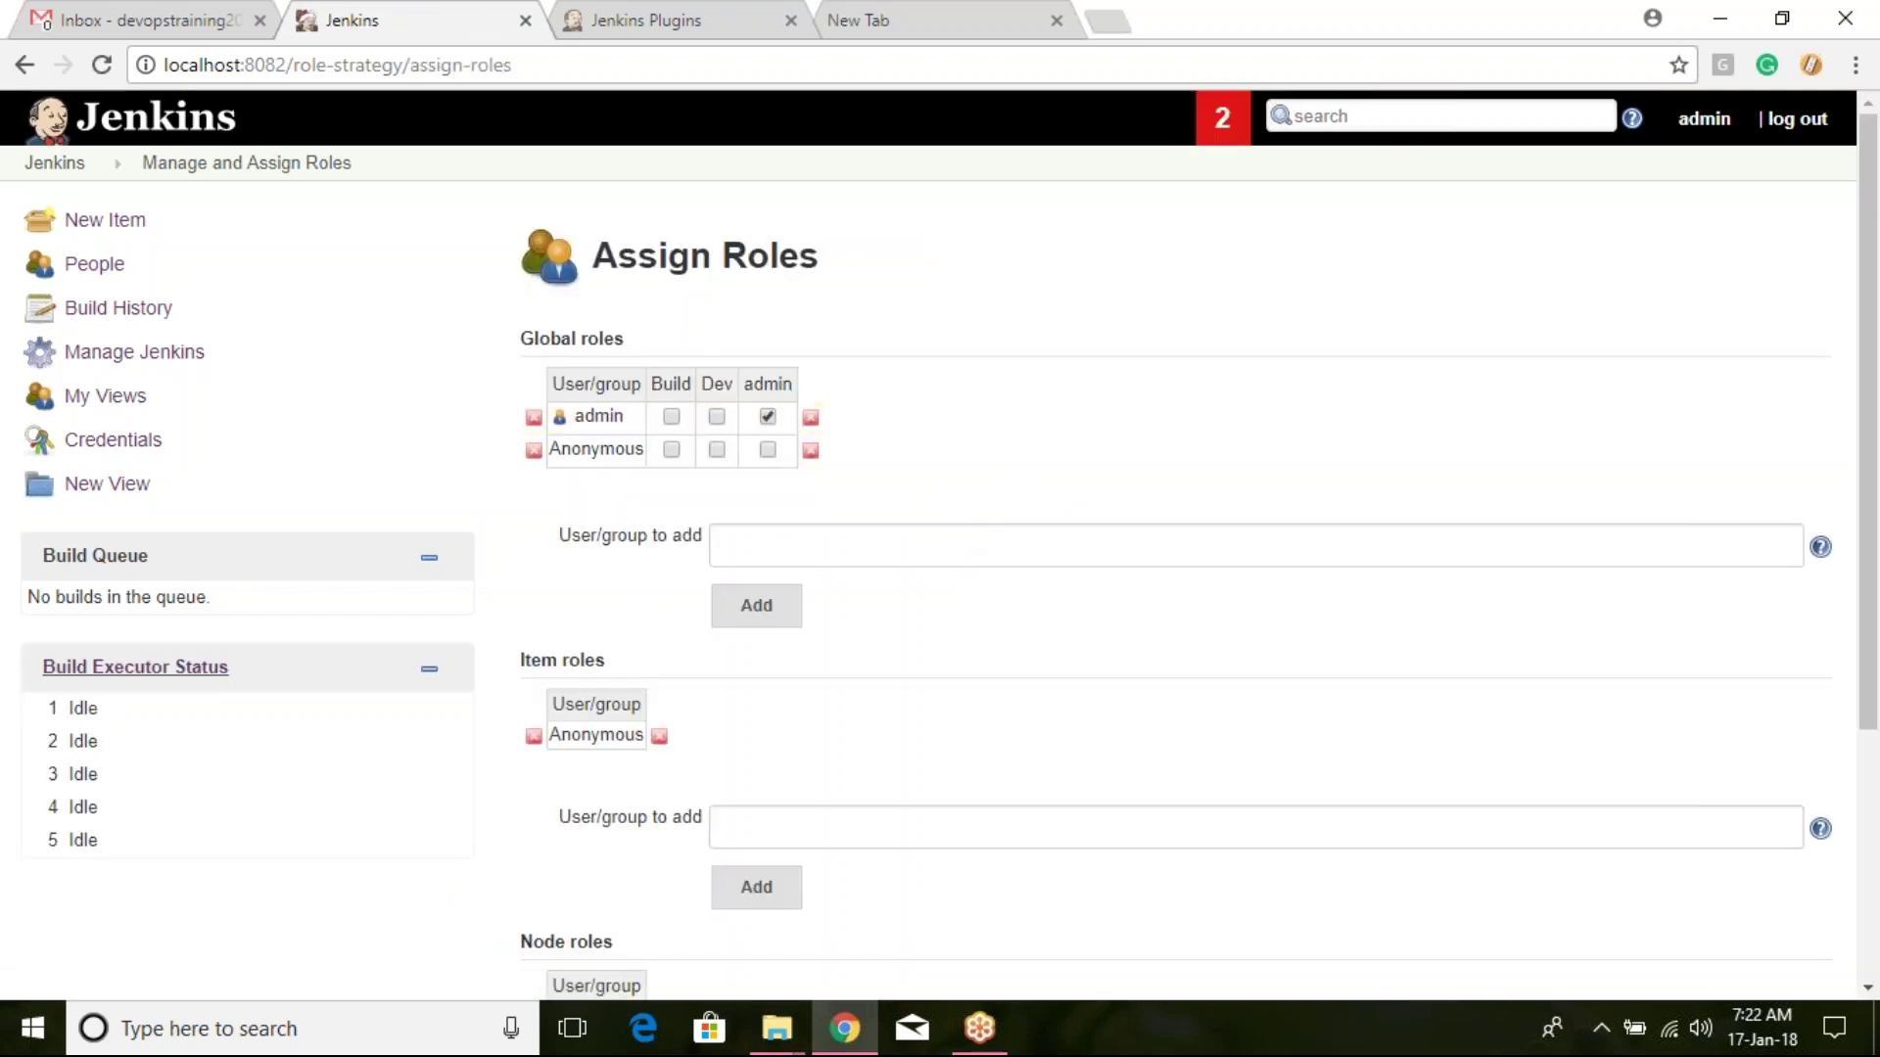
pyautogui.moveTo(652, 389); pyautogui.dragTo(664, 385)
pyautogui.moveTo(755, 382); pyautogui.dragTo(793, 375)
pyautogui.click(1033, 385)
# Step: Add user1, user2 and user3 to the global roles table
pyautogui.click(767, 537)
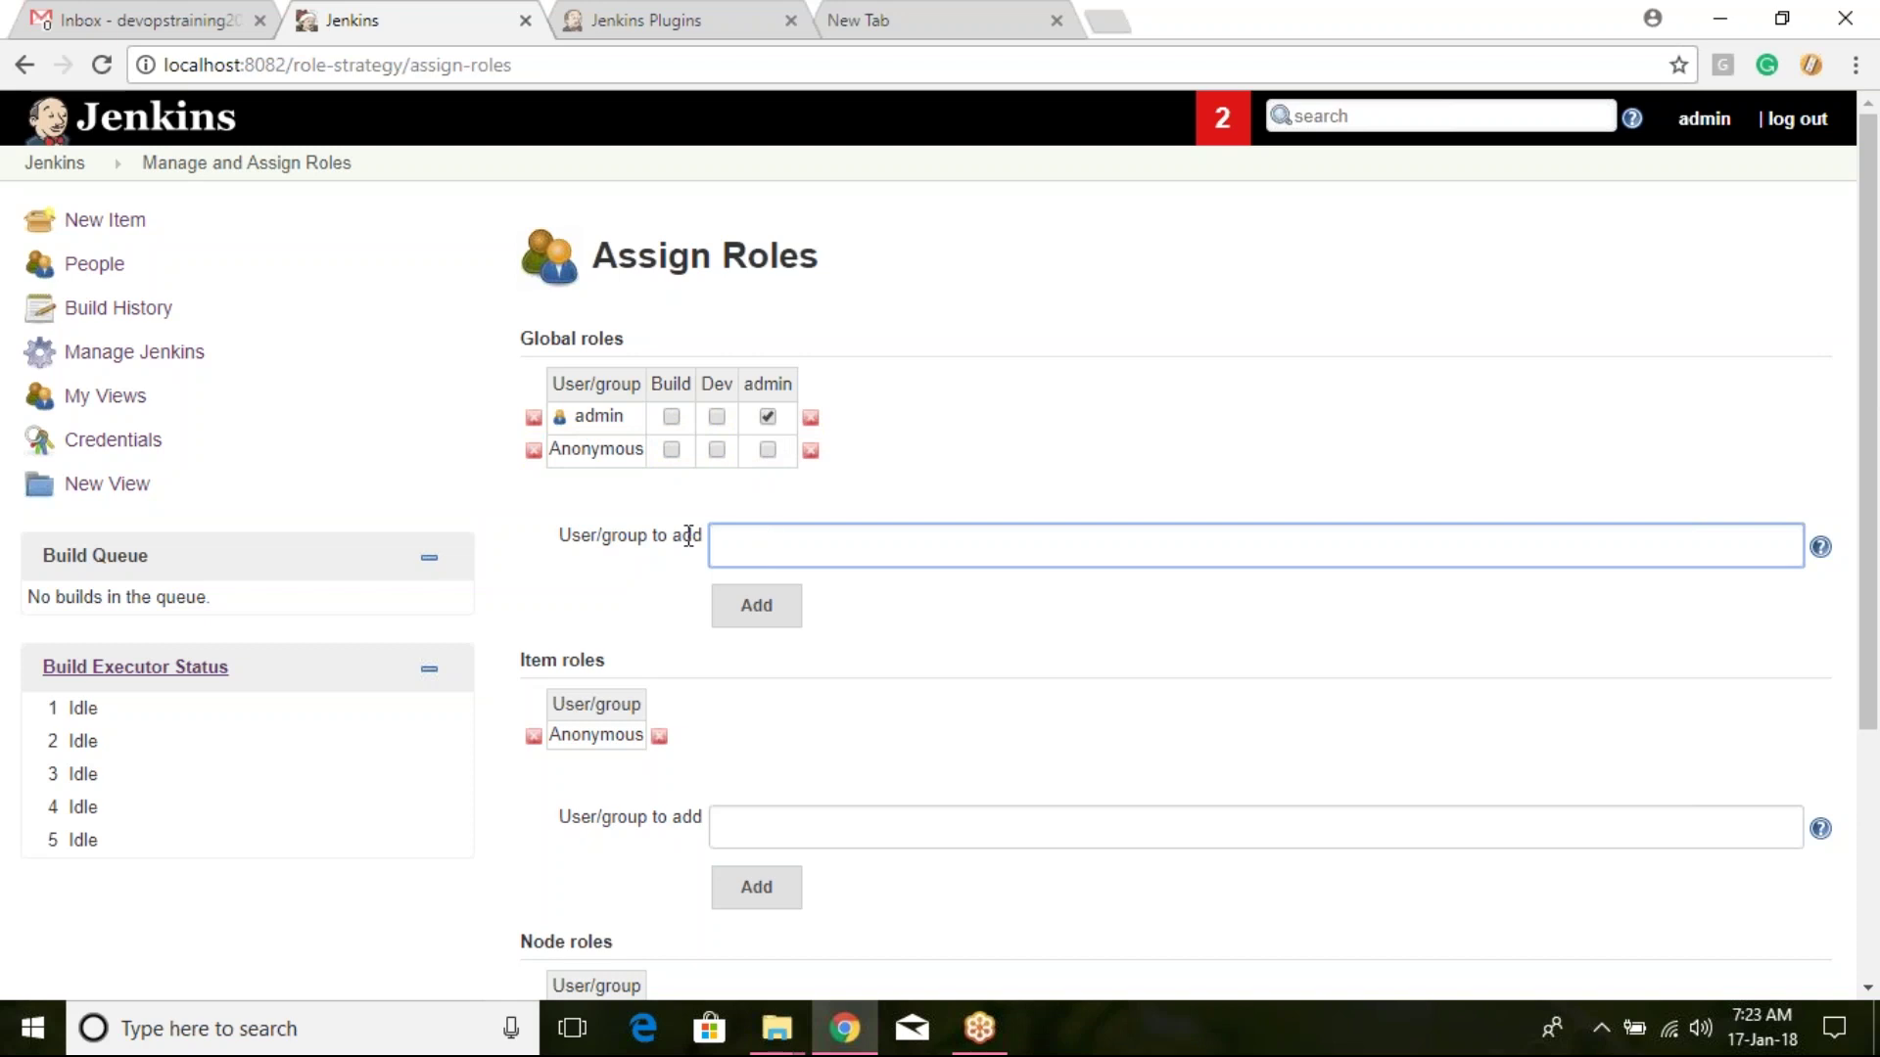
pyautogui.write('u')
pyautogui.write('ser1')
pyautogui.click(770, 612)
pyautogui.click(812, 578)
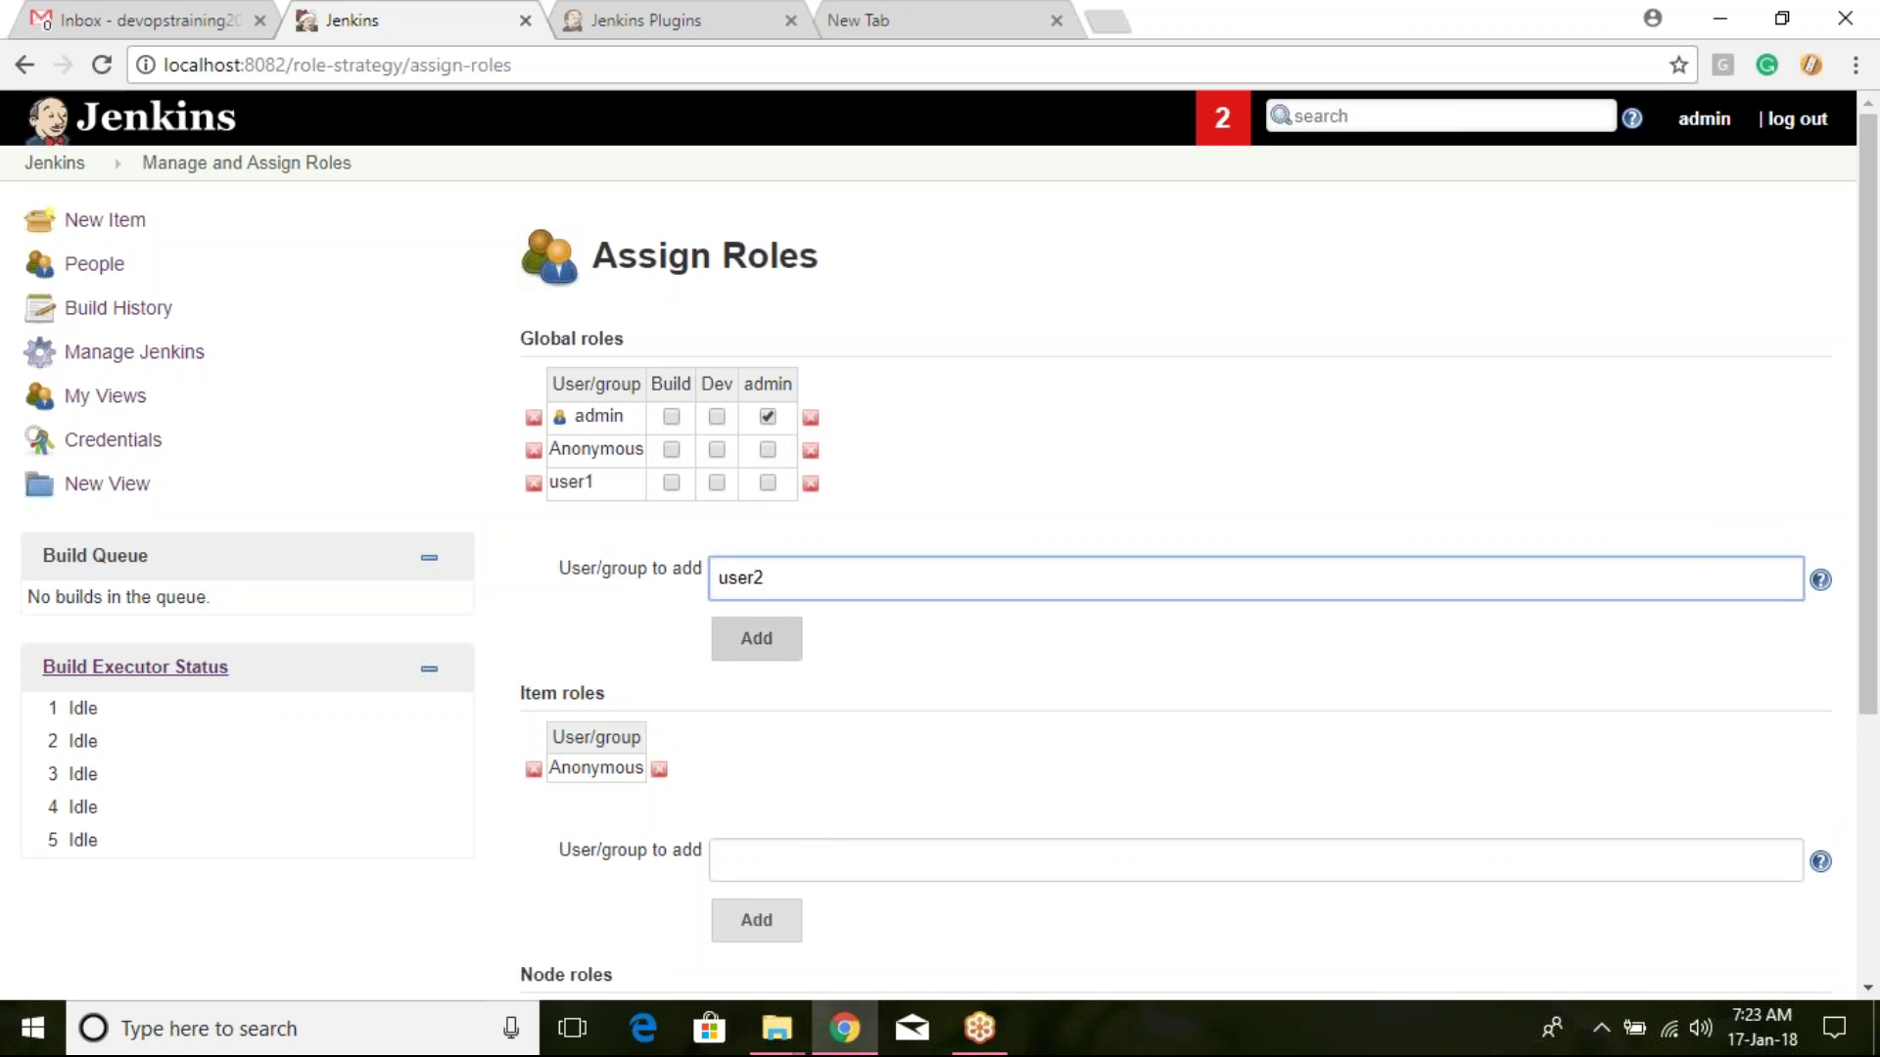
pyautogui.click(788, 644)
pyautogui.click(814, 623)
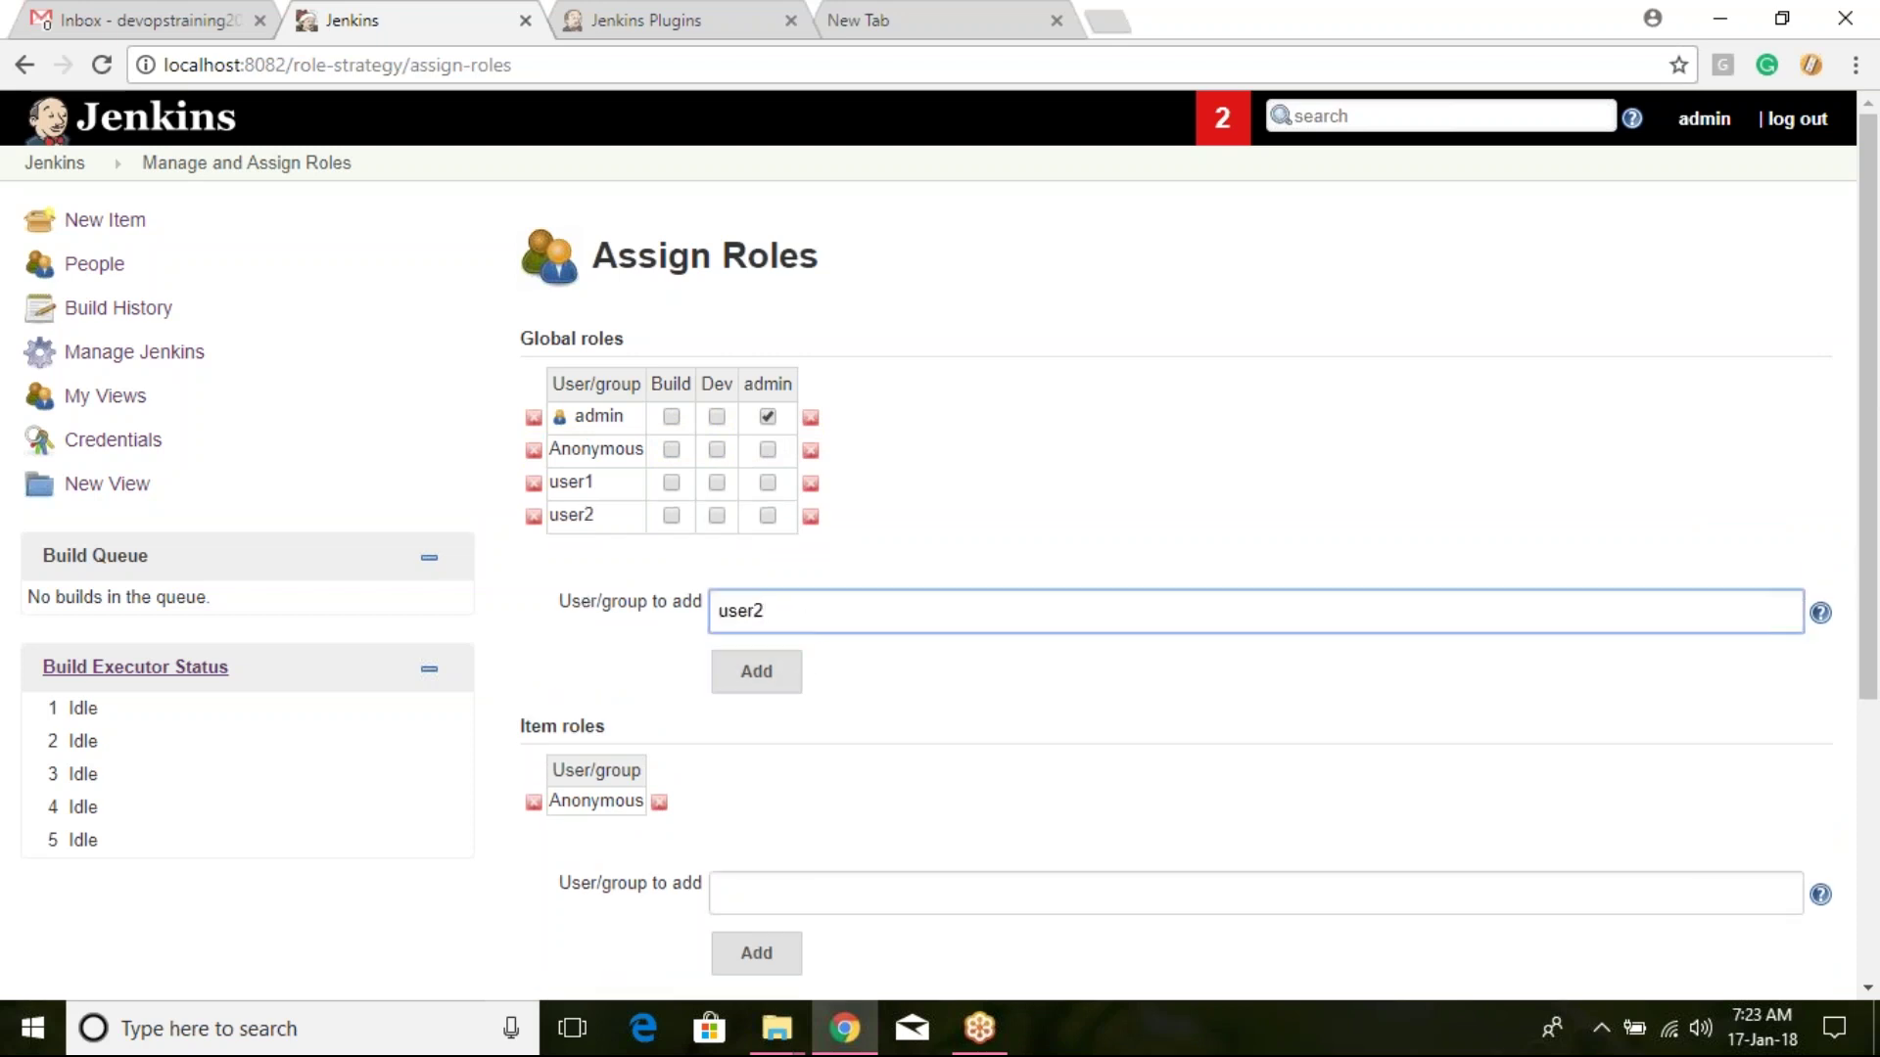
pyautogui.click(766, 685)
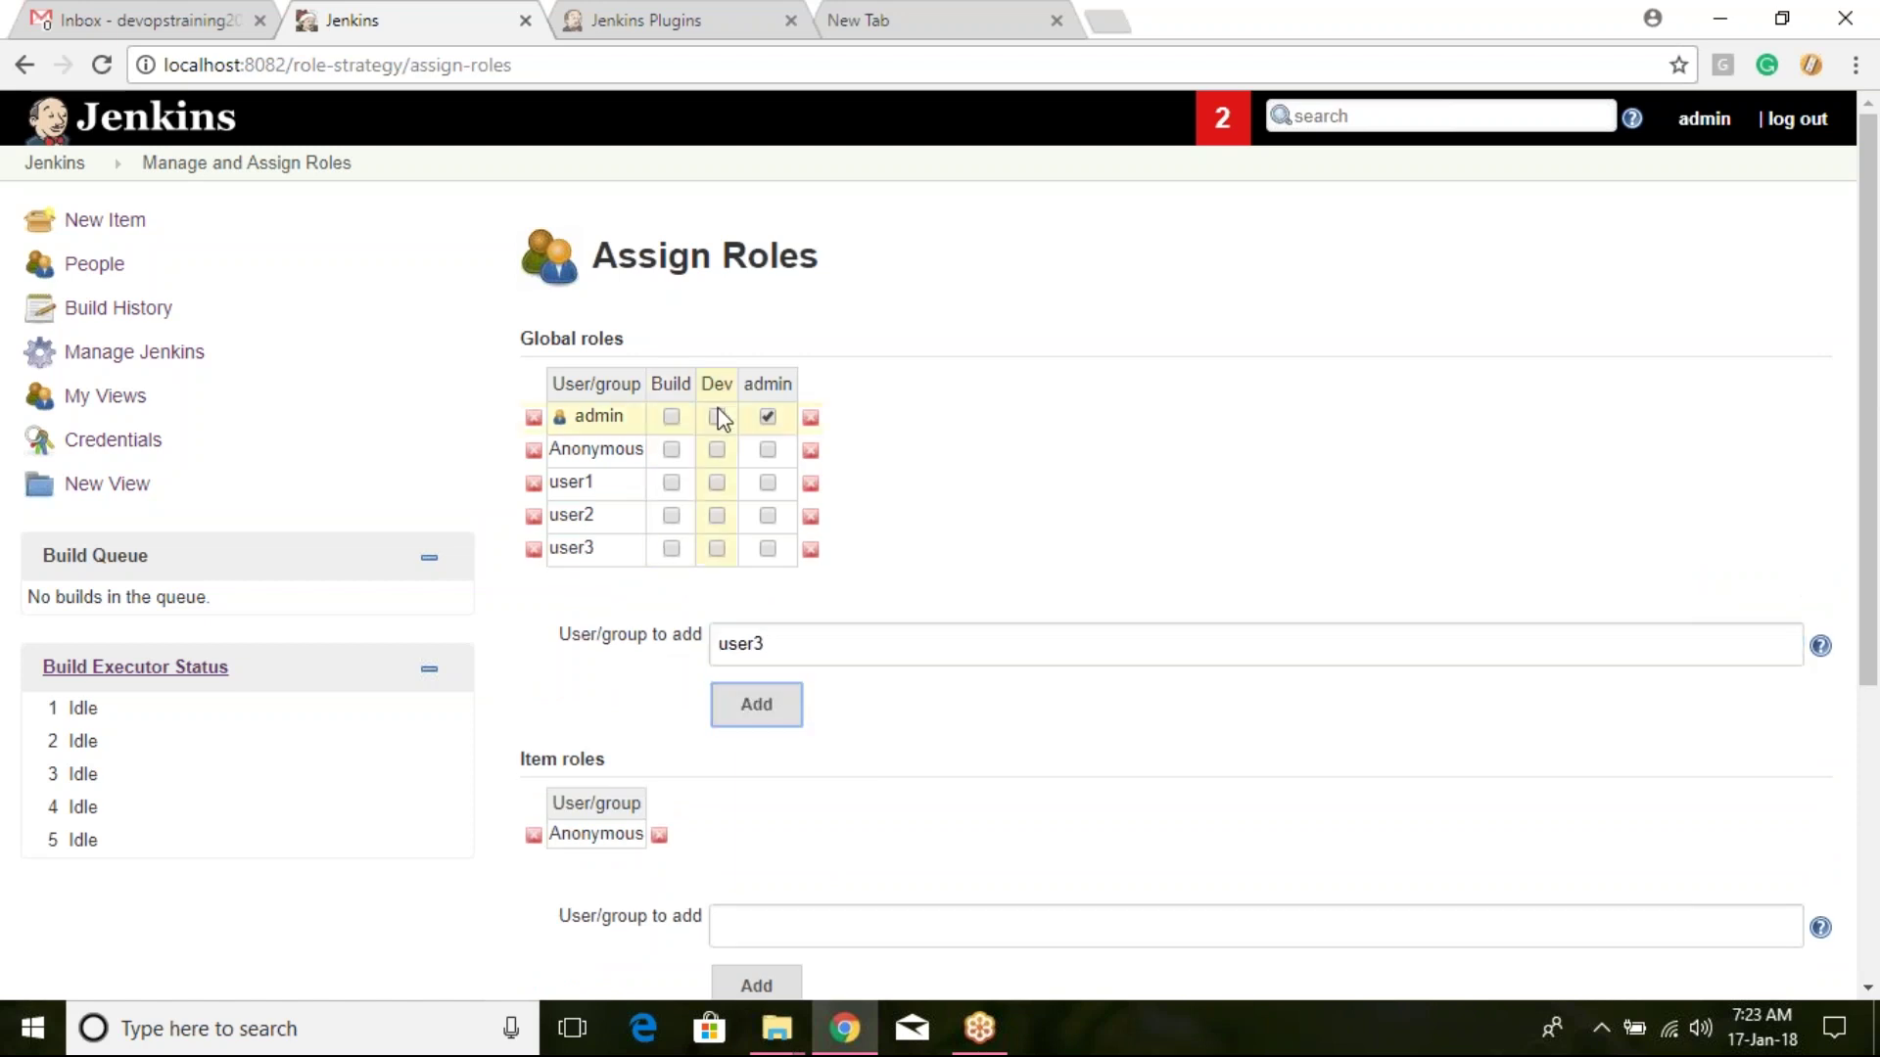
# Step: Give user1 the Dev role and user2 and user3 the Build role, then save
pyautogui.click(719, 487)
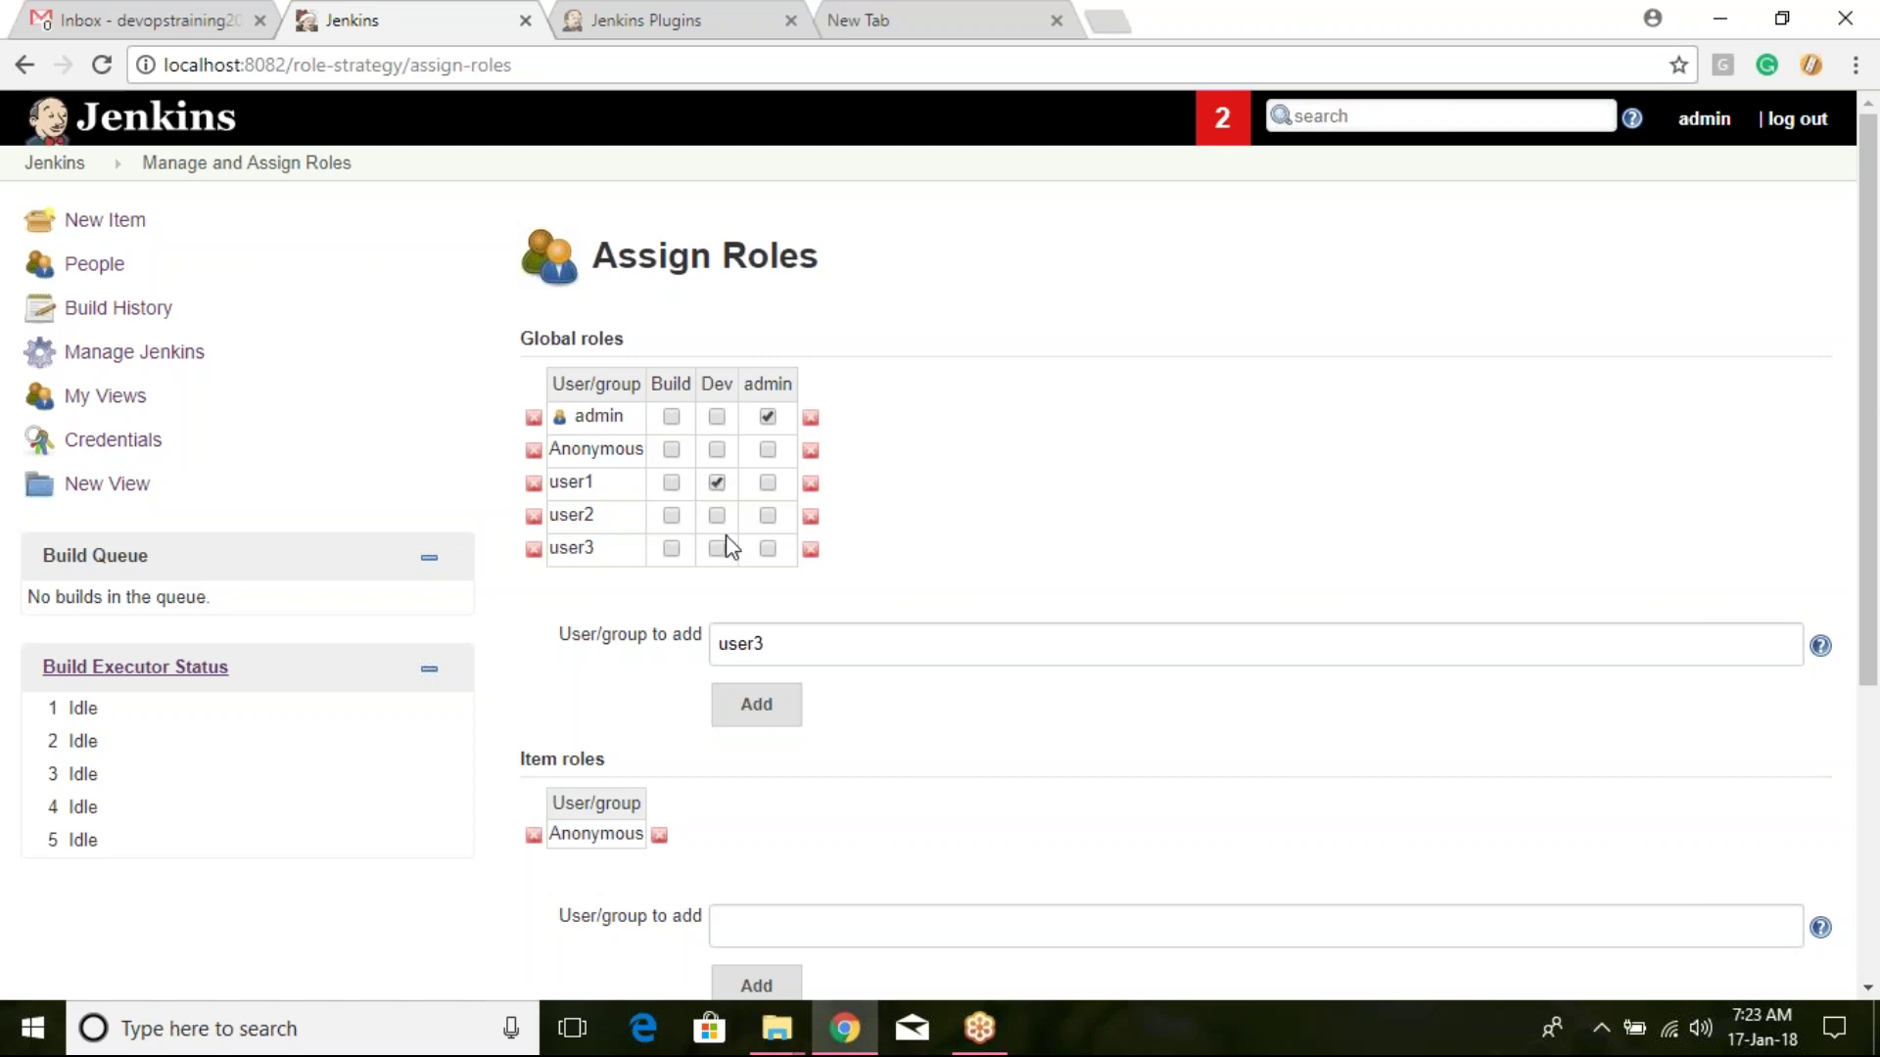
pyautogui.click(671, 518)
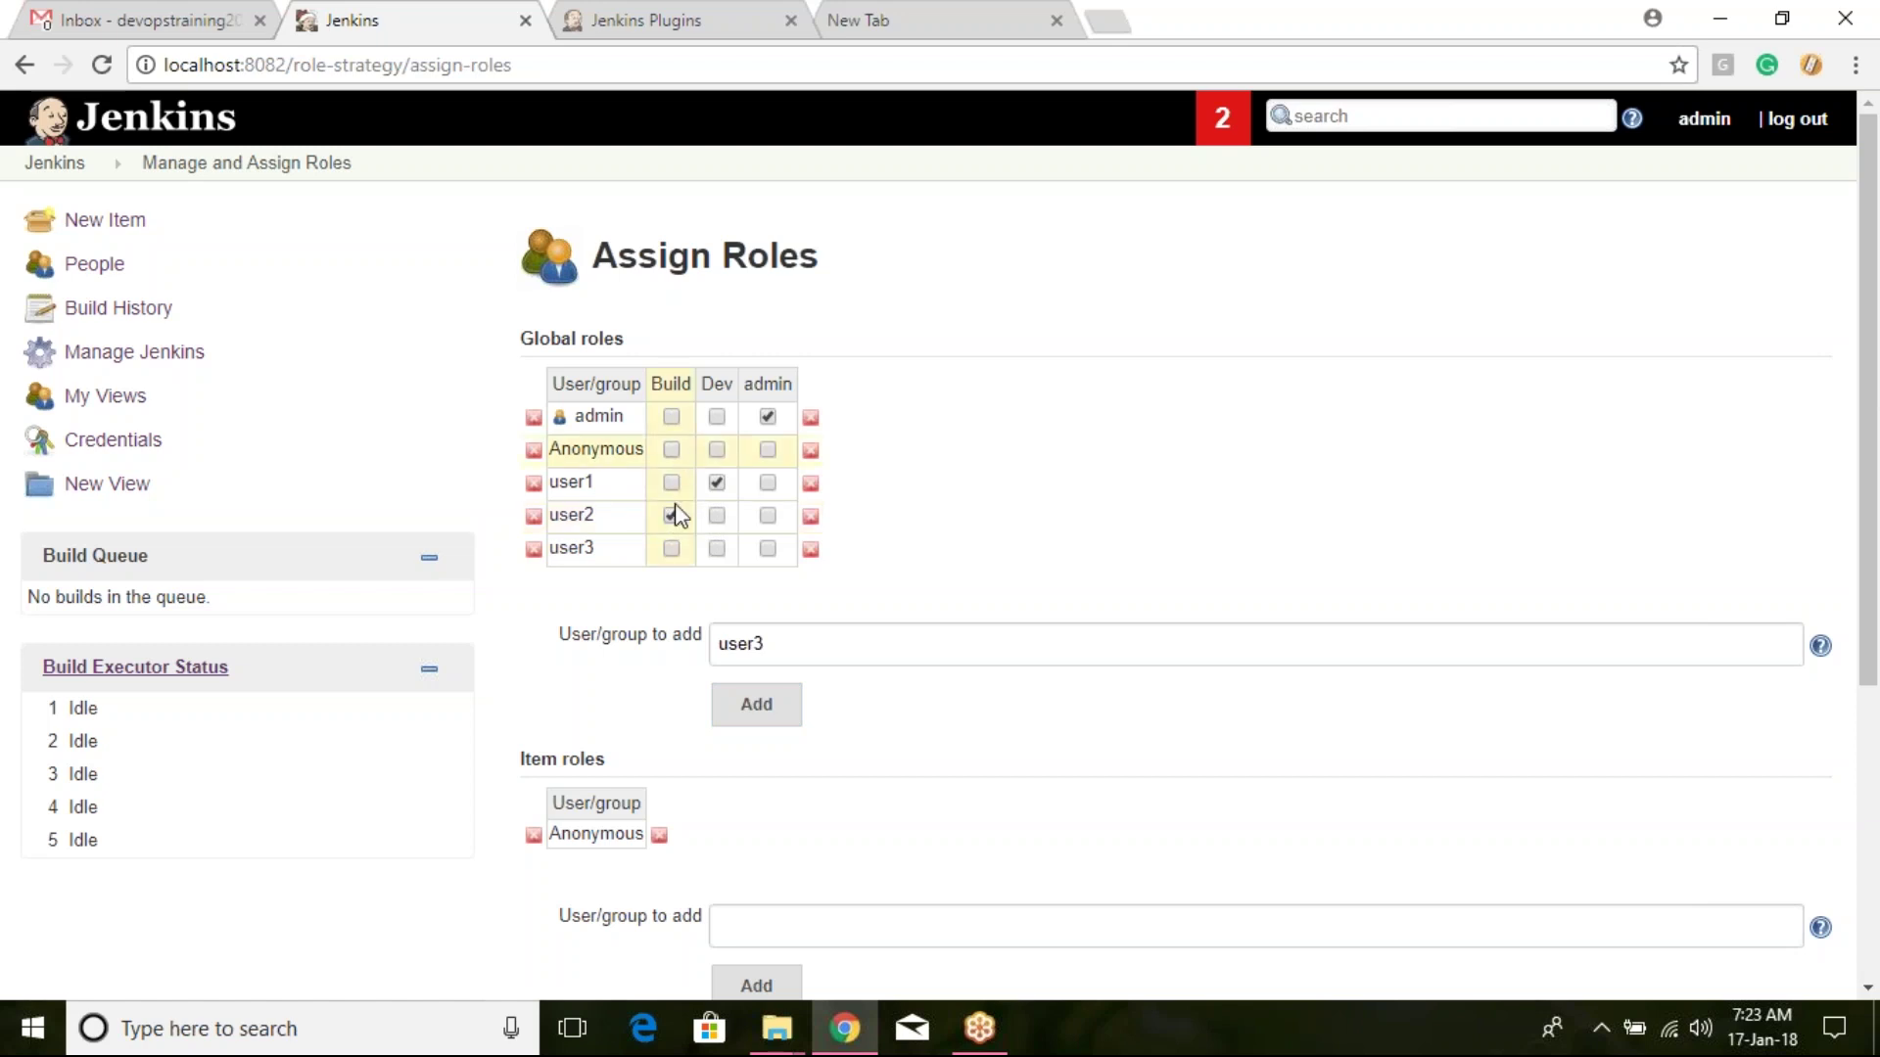
pyautogui.click(671, 548)
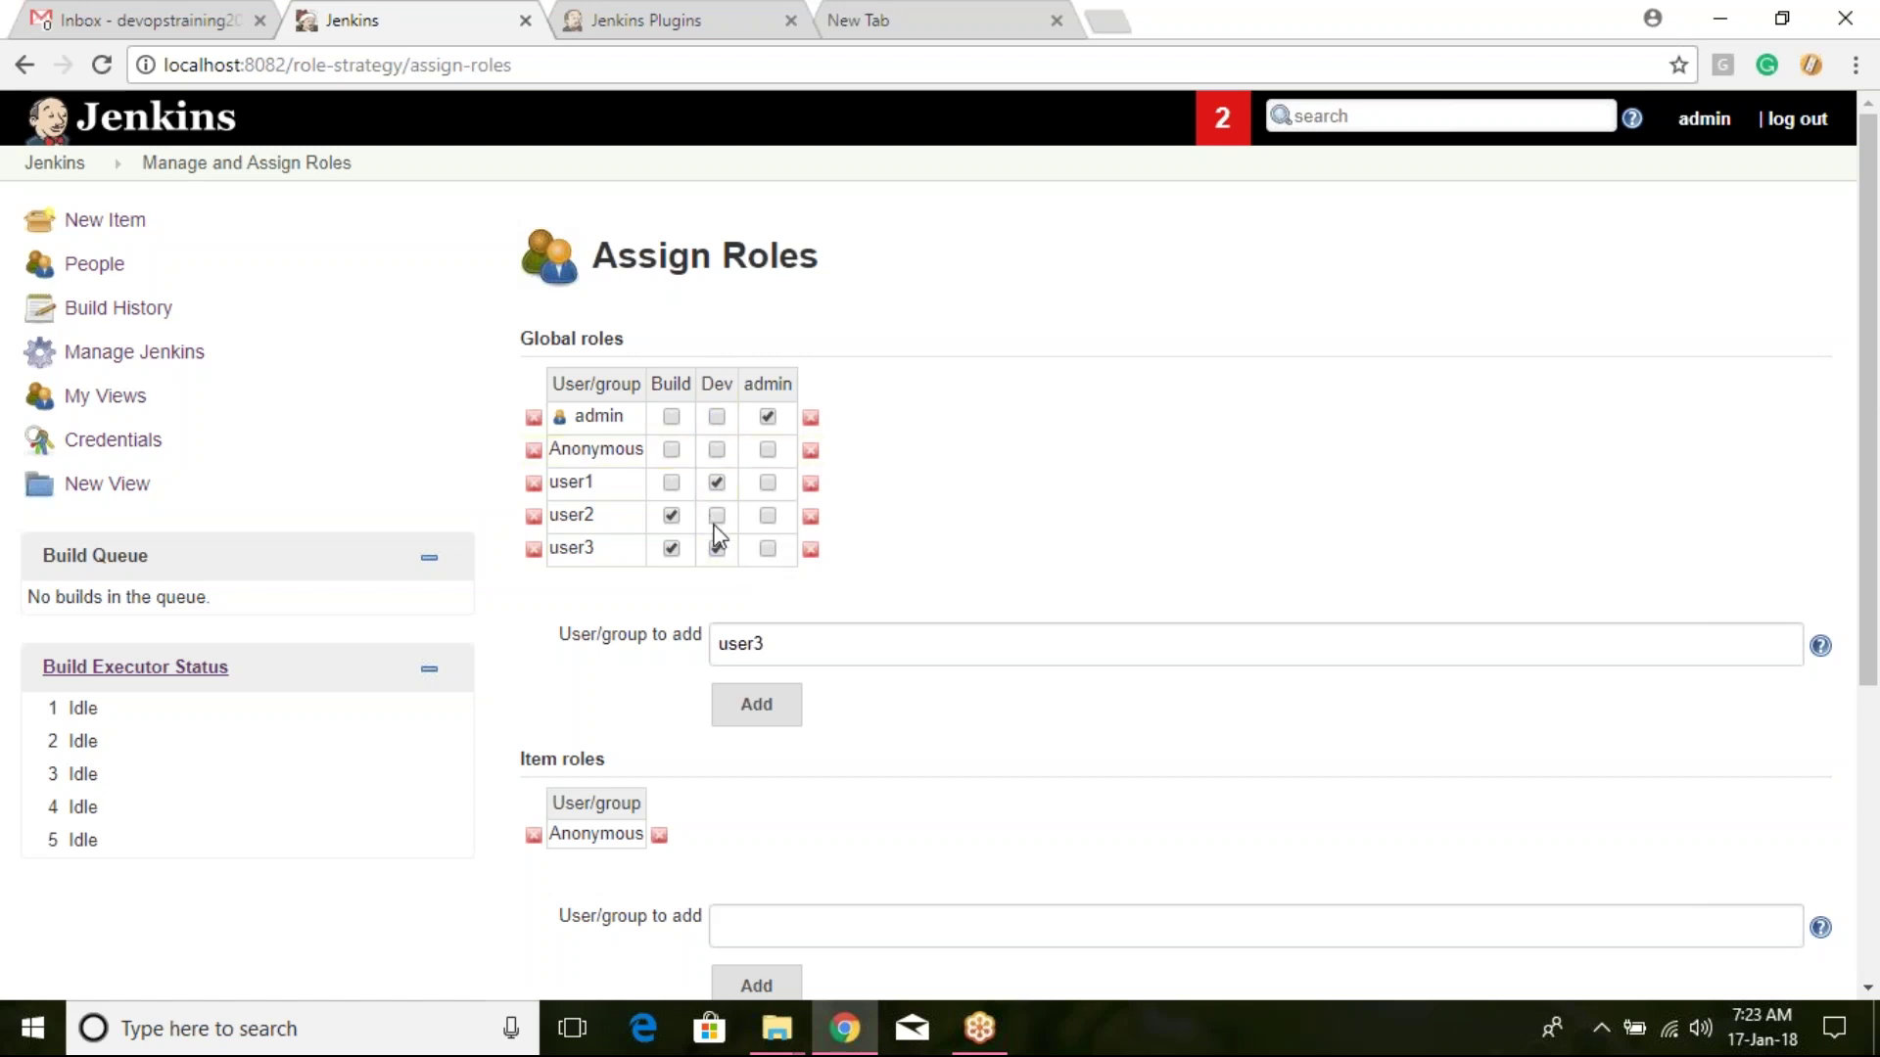
pyautogui.scroll(-4, 742, 627)
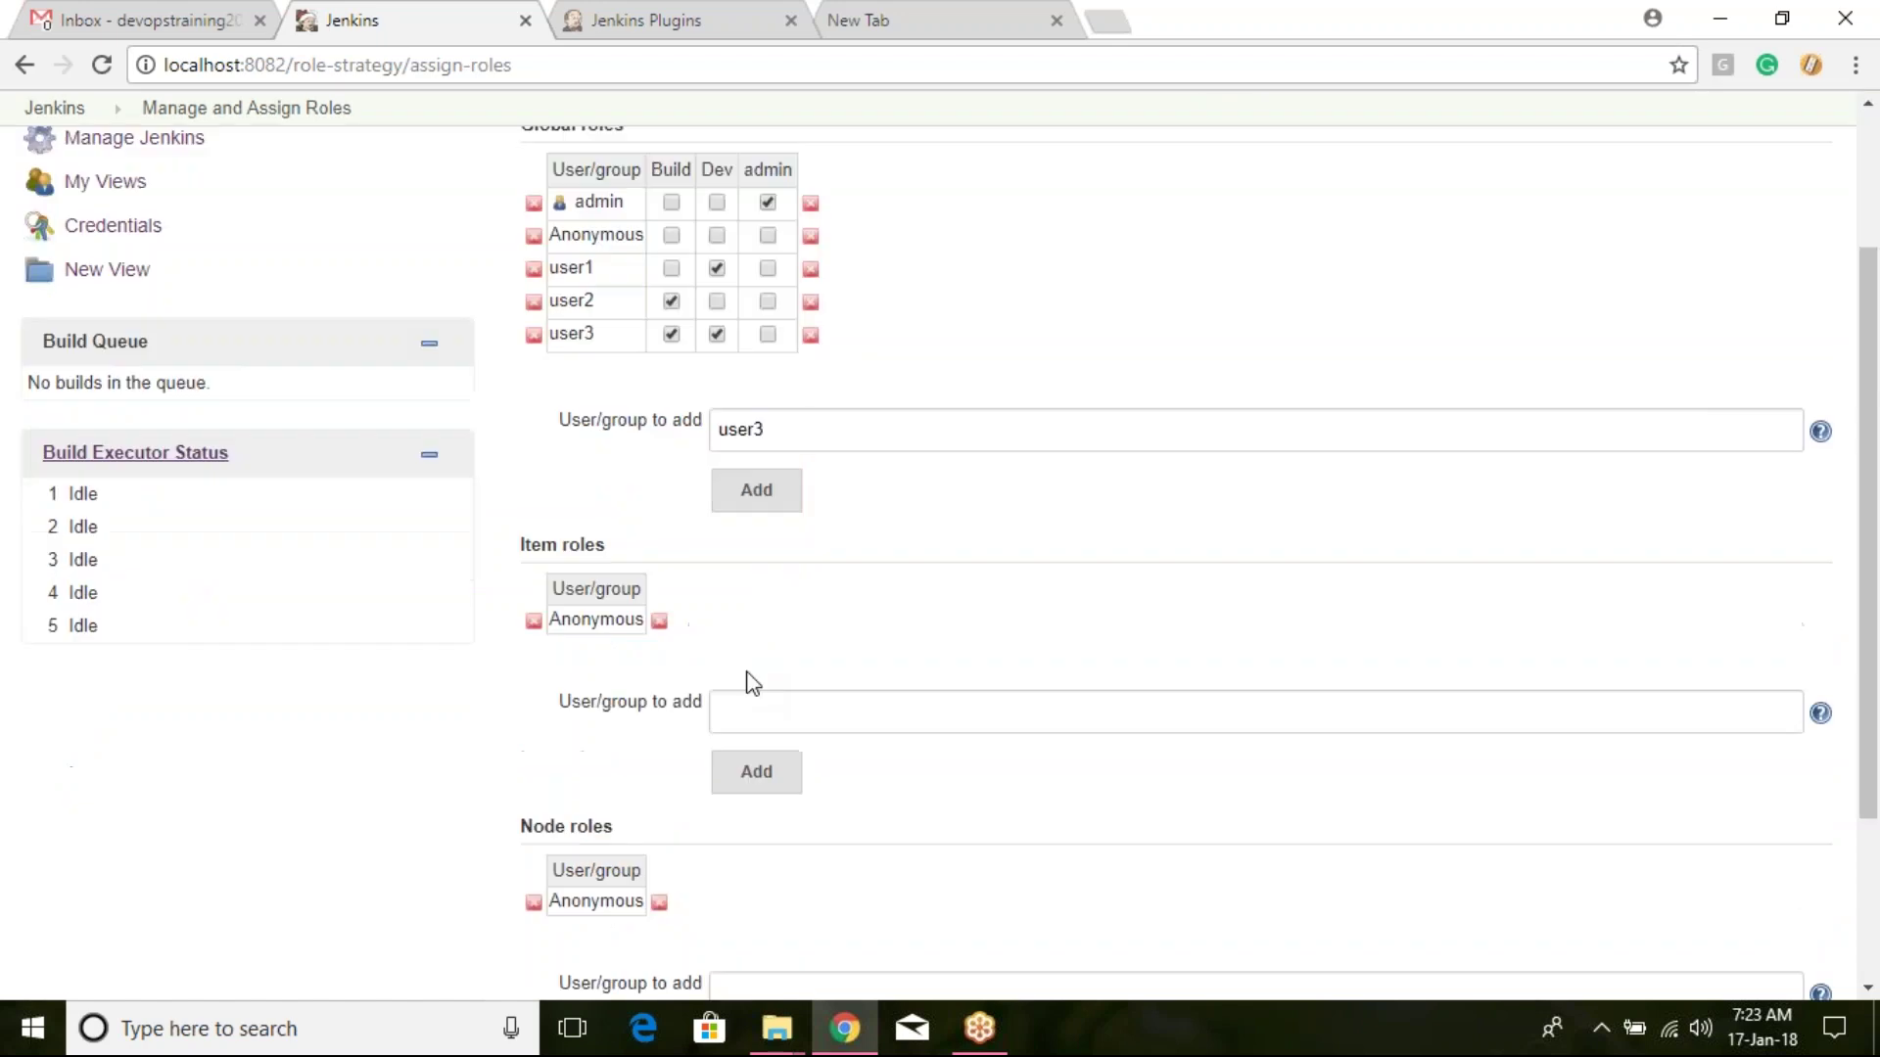
pyautogui.click(607, 909)
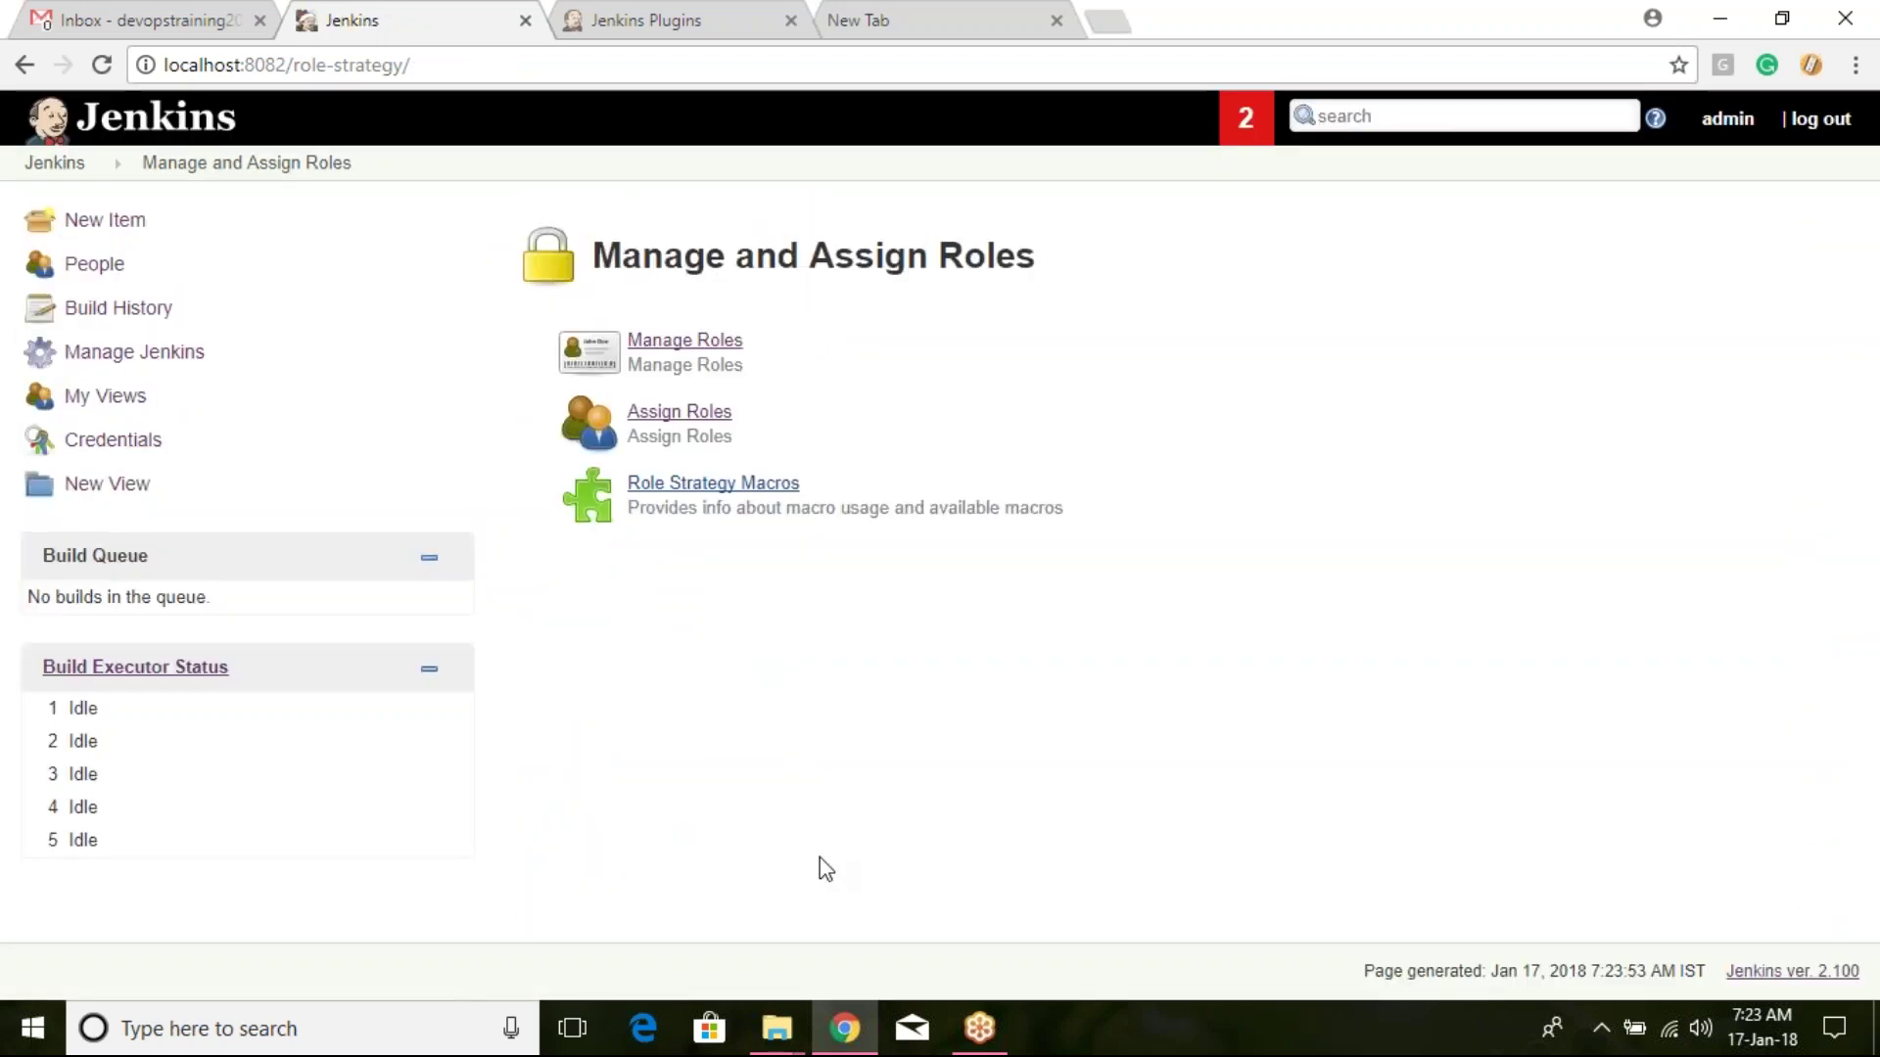
# Step: Log out, sign in as user1 with its password, and view job1's available actions
pyautogui.click(1818, 116)
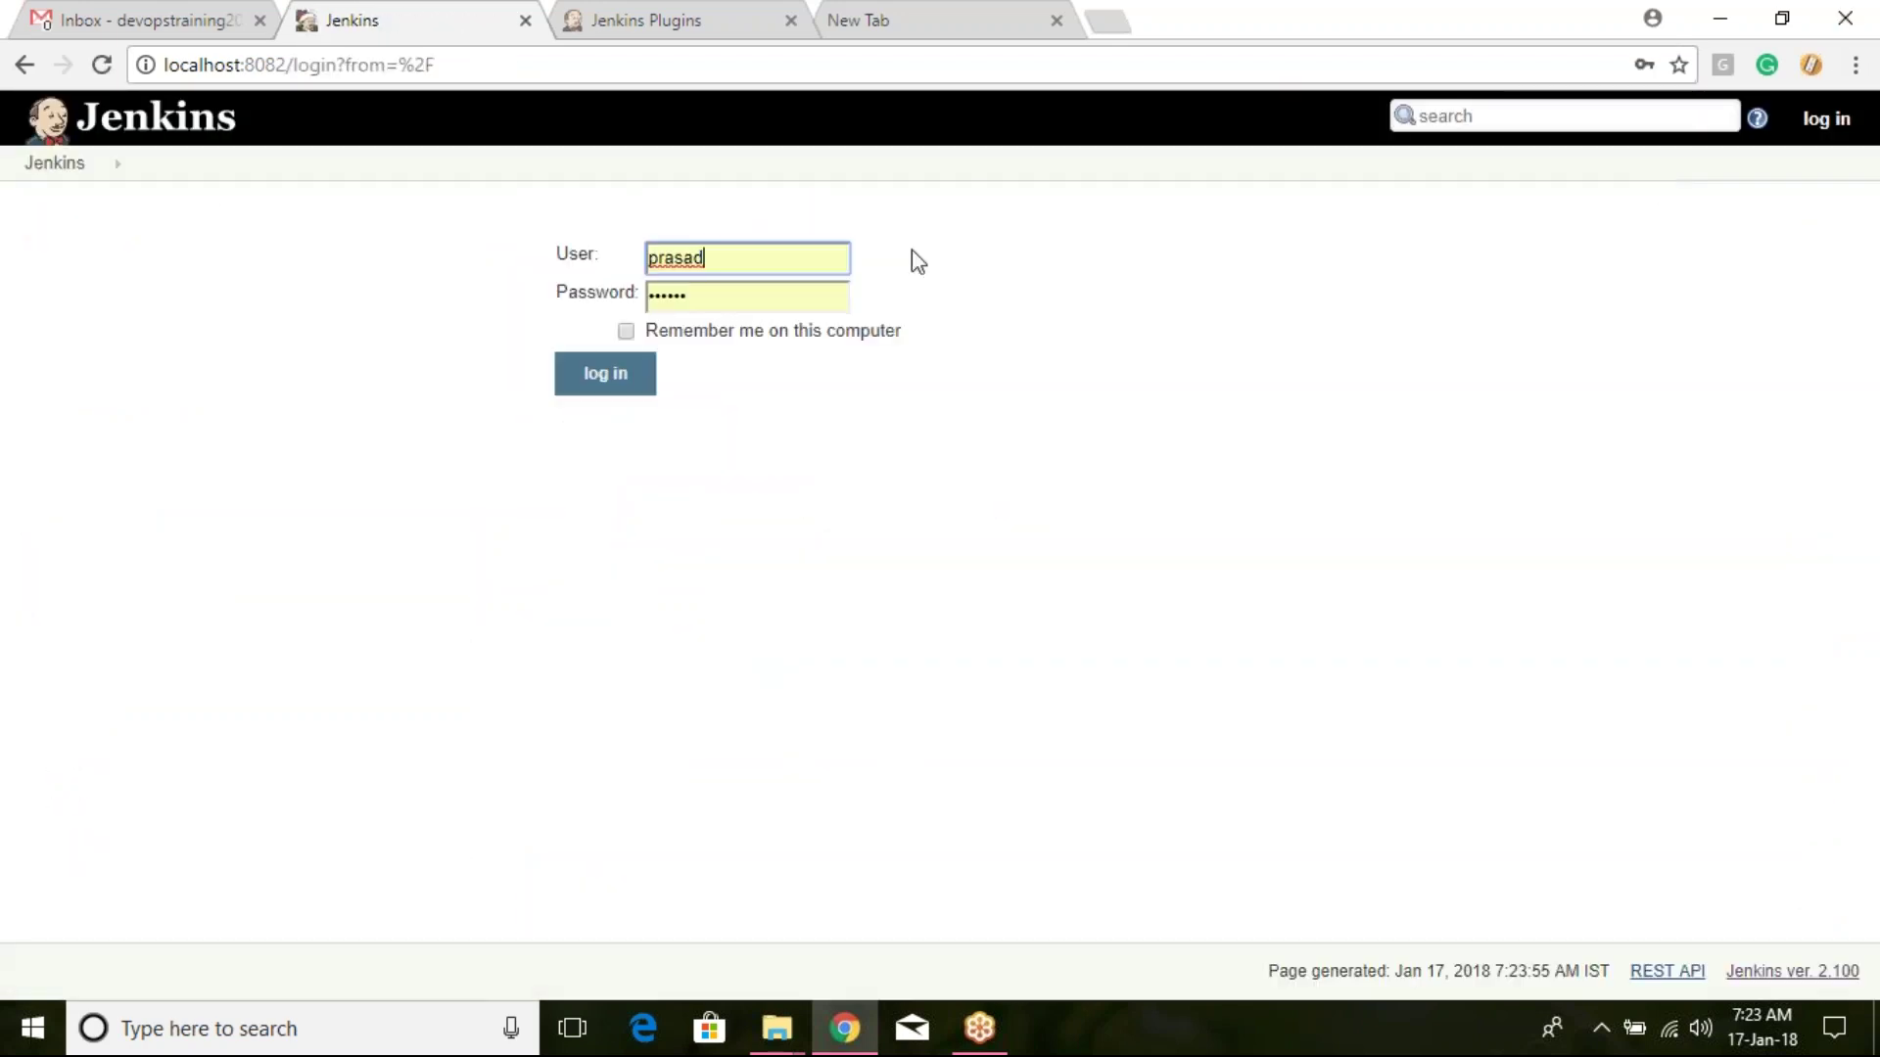
pyautogui.hotkey('ctrl', 'a')
pyautogui.write('user1')
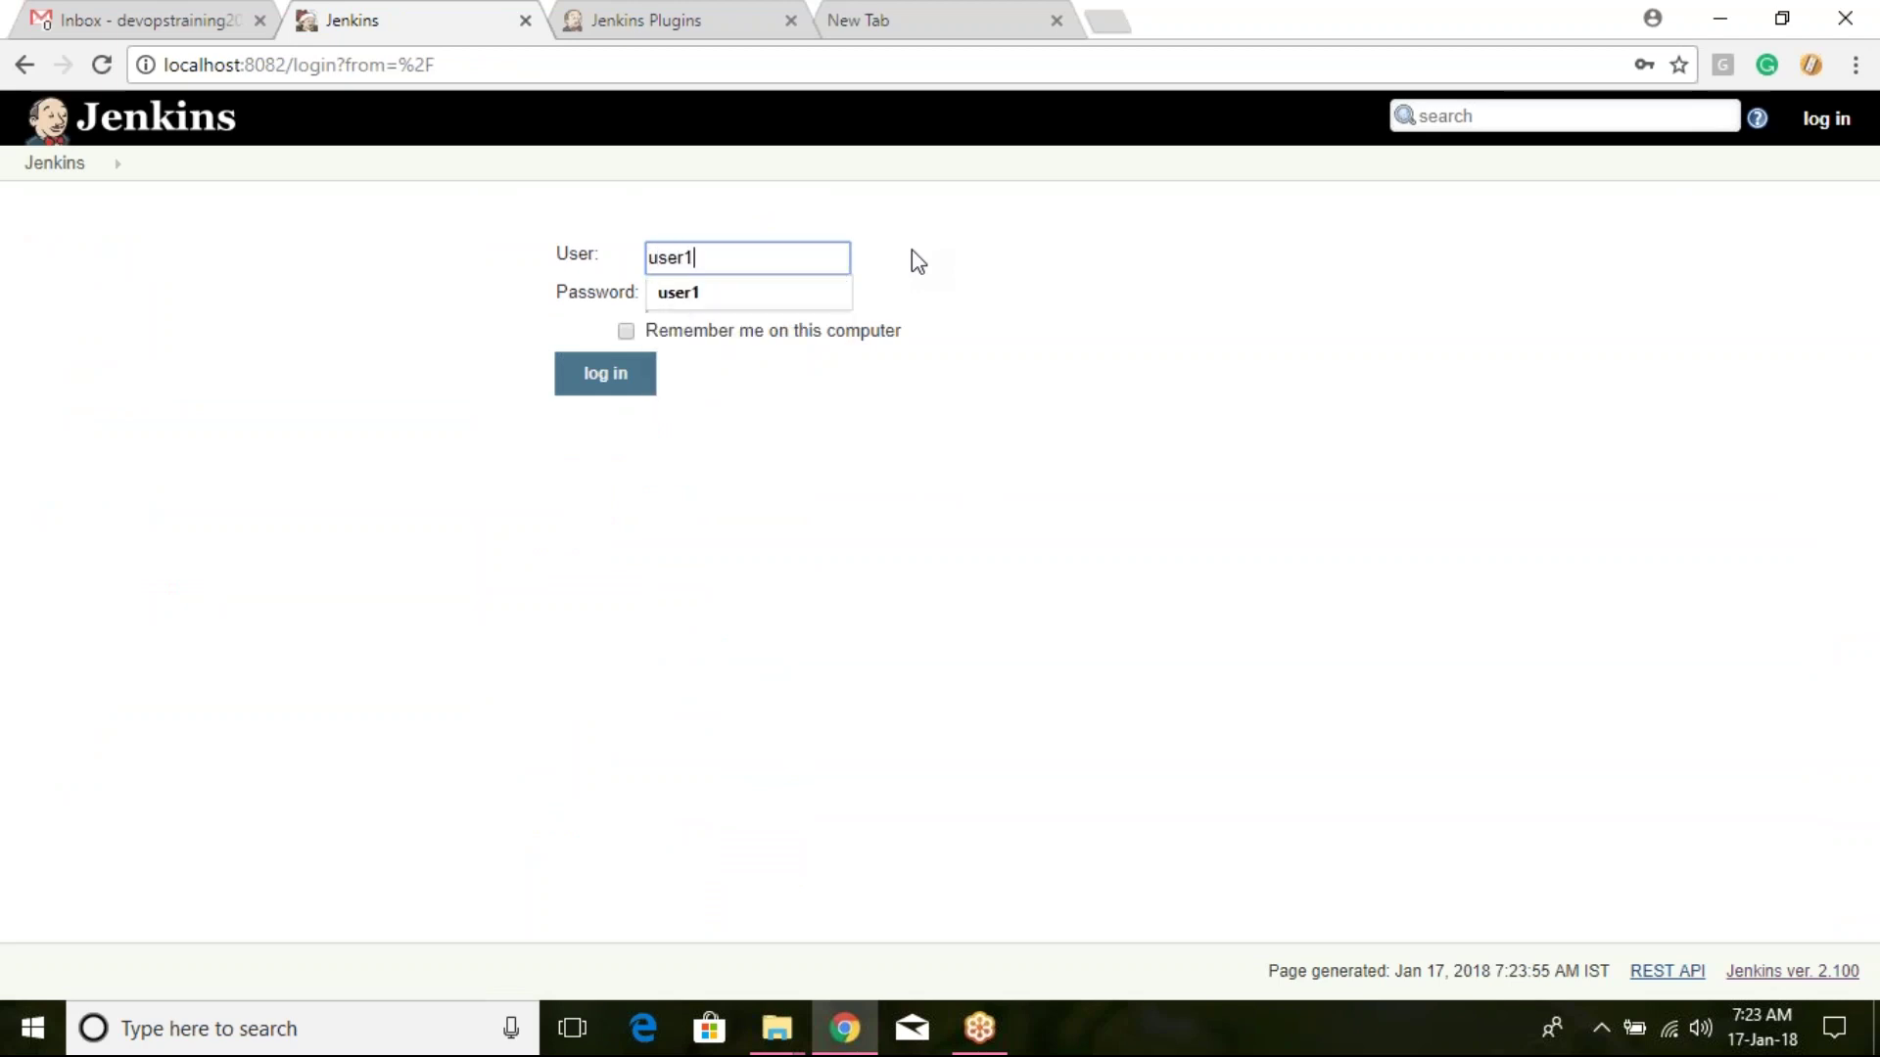
pyautogui.press('Tab')
pyautogui.write('user1')
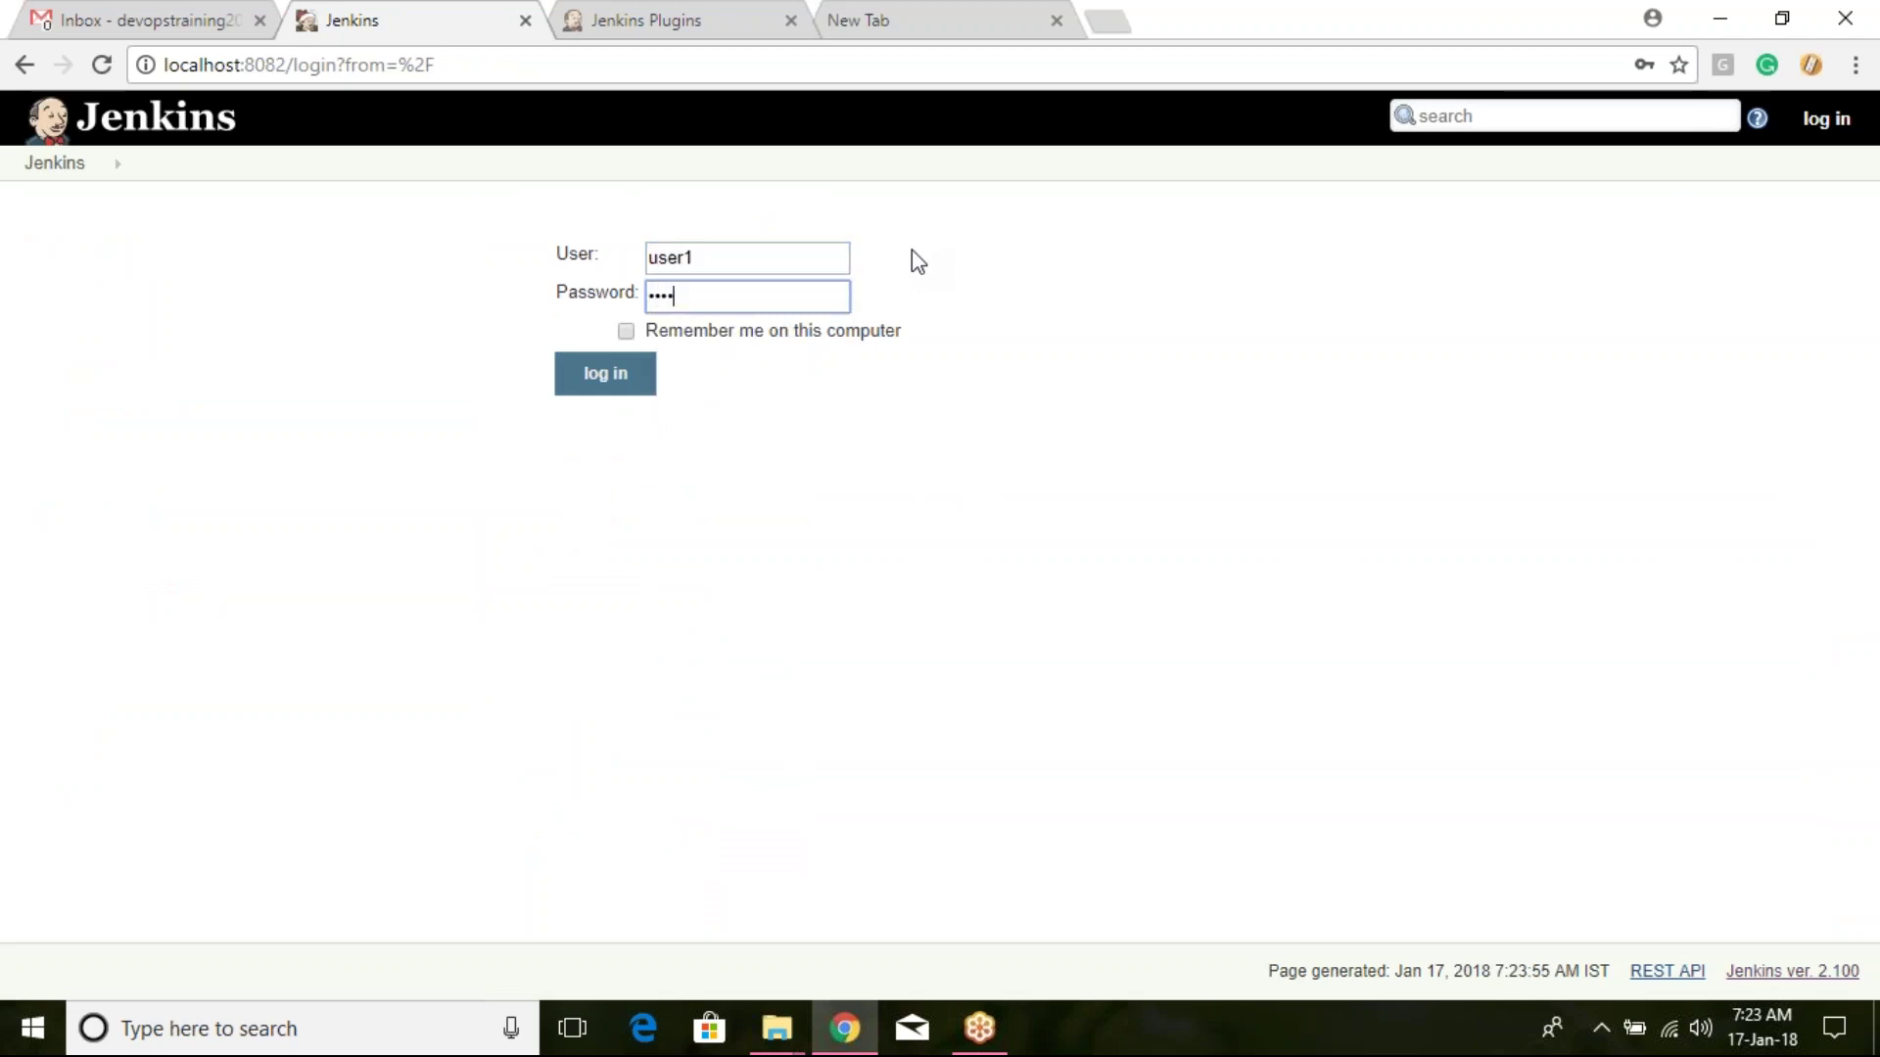
pyautogui.press('Return')
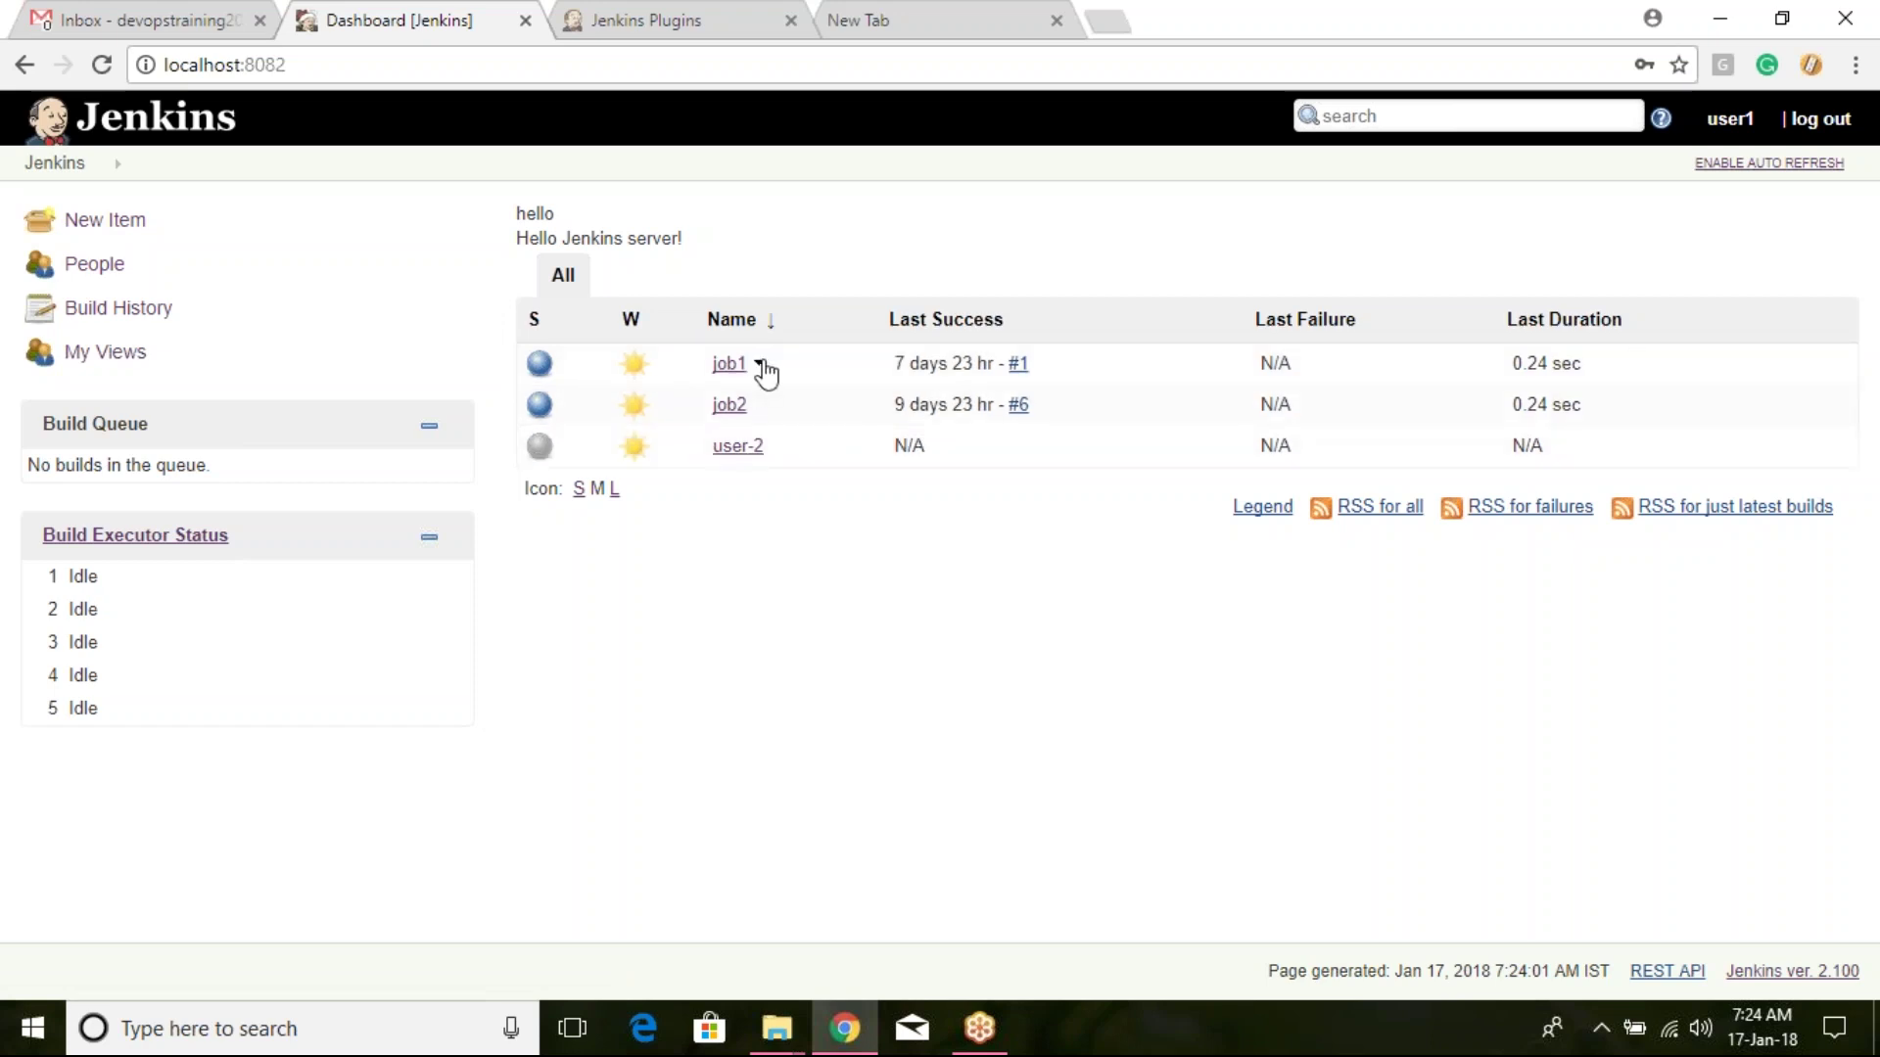
pyautogui.click(759, 363)
# Step: Sign in as user2, check job1's actions (Changes, Build Now, Delete Project), then log out
pyautogui.click(1822, 119)
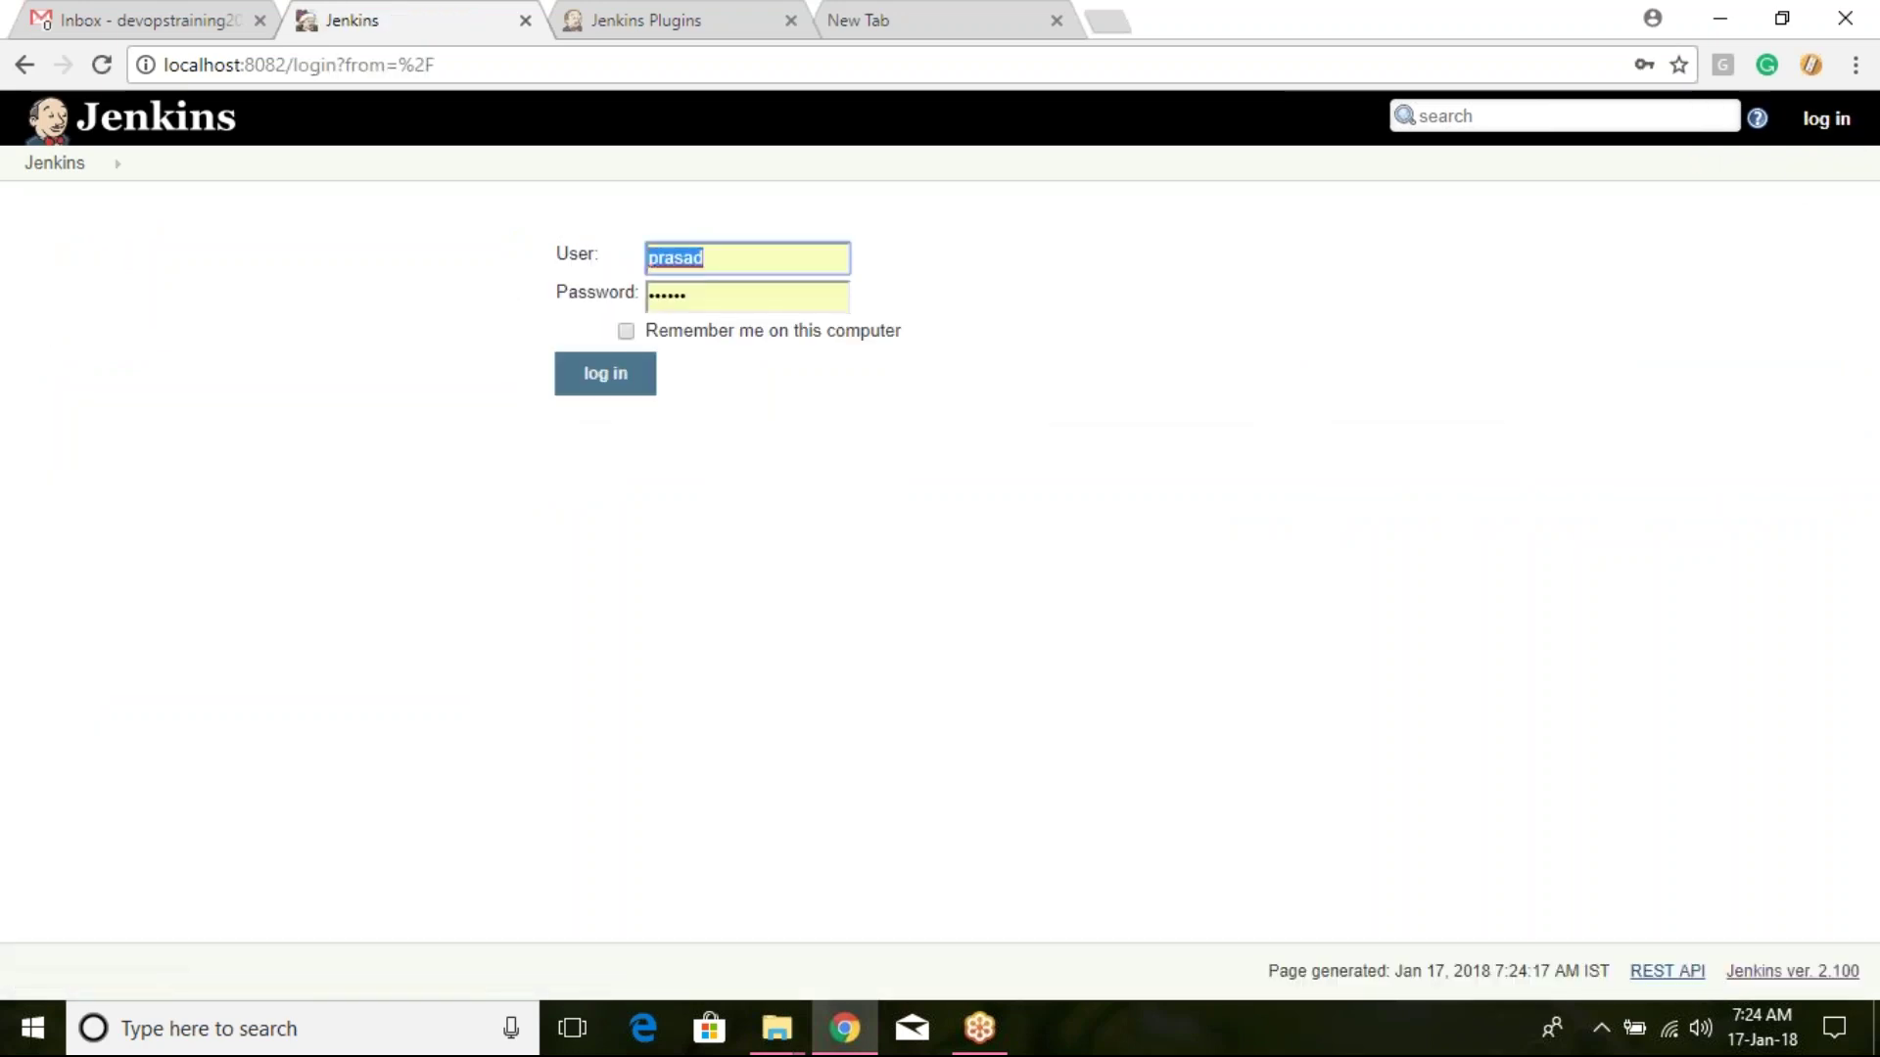
pyautogui.write('user2')
pyautogui.press('Tab')
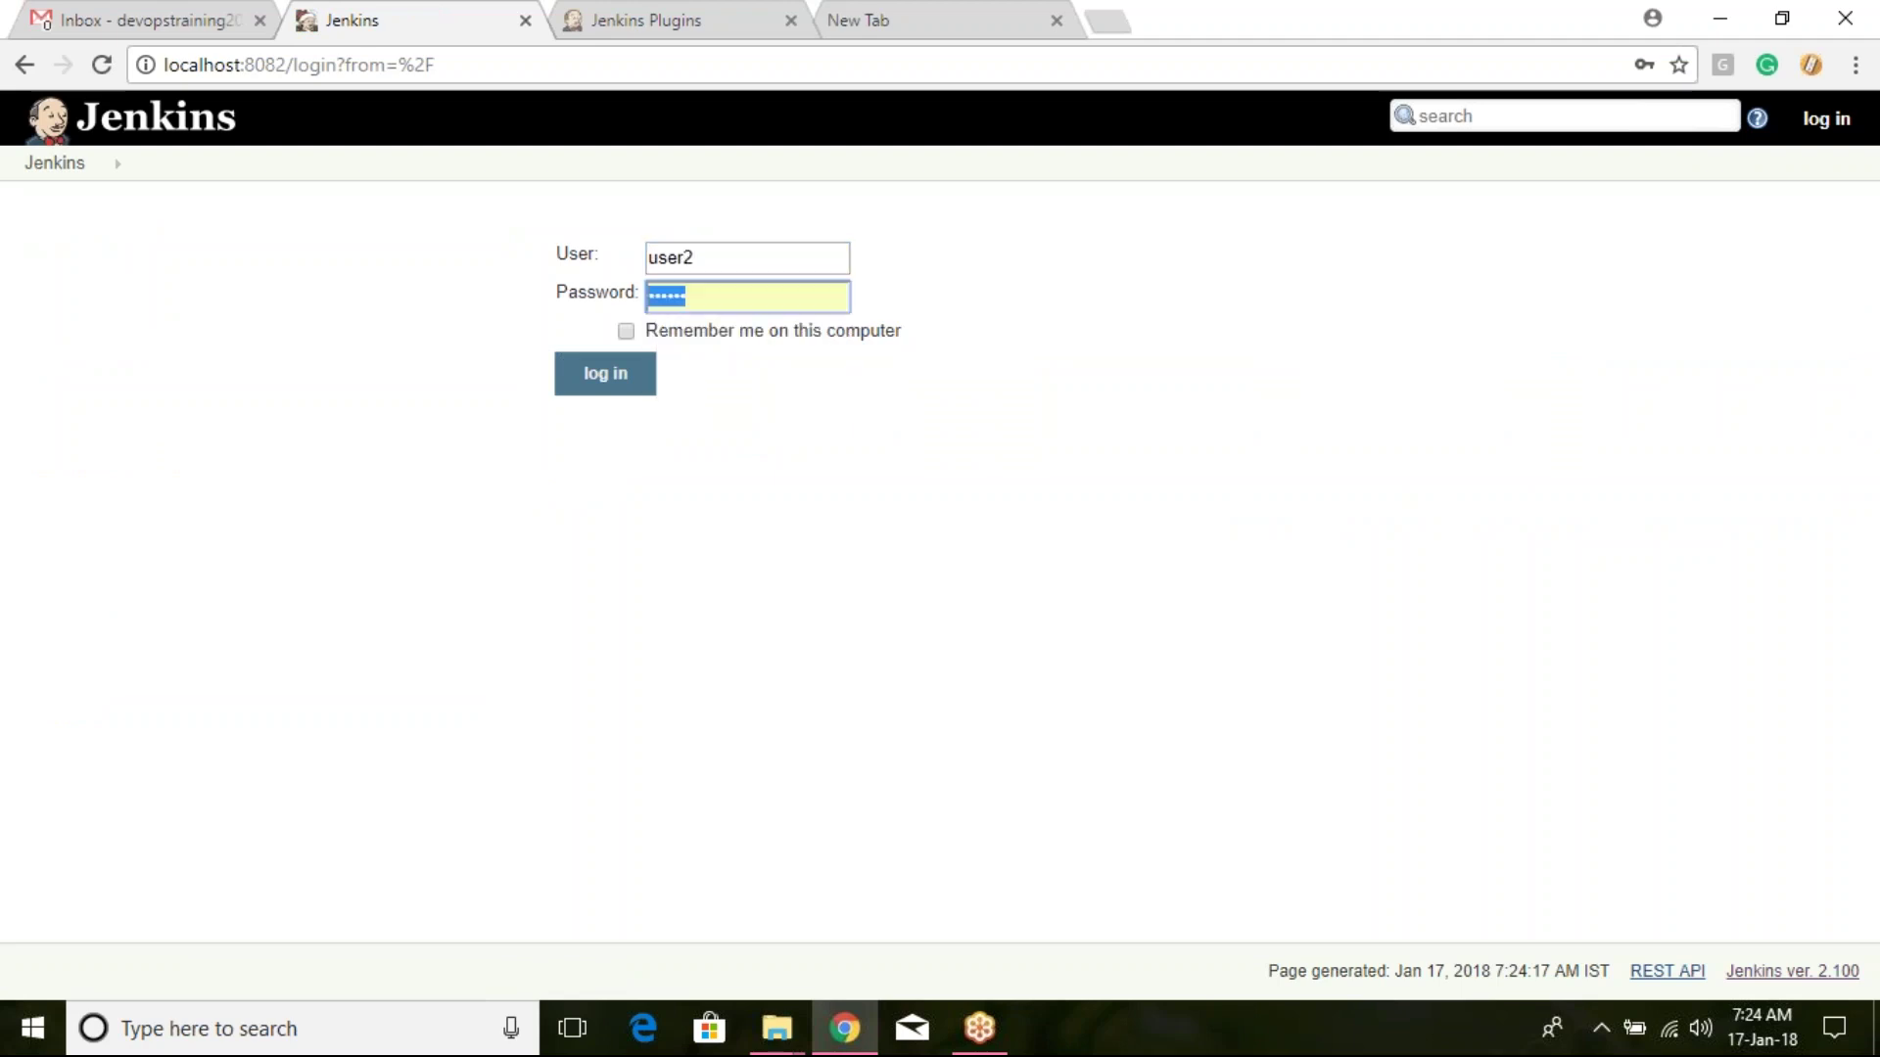
pyautogui.write('p')
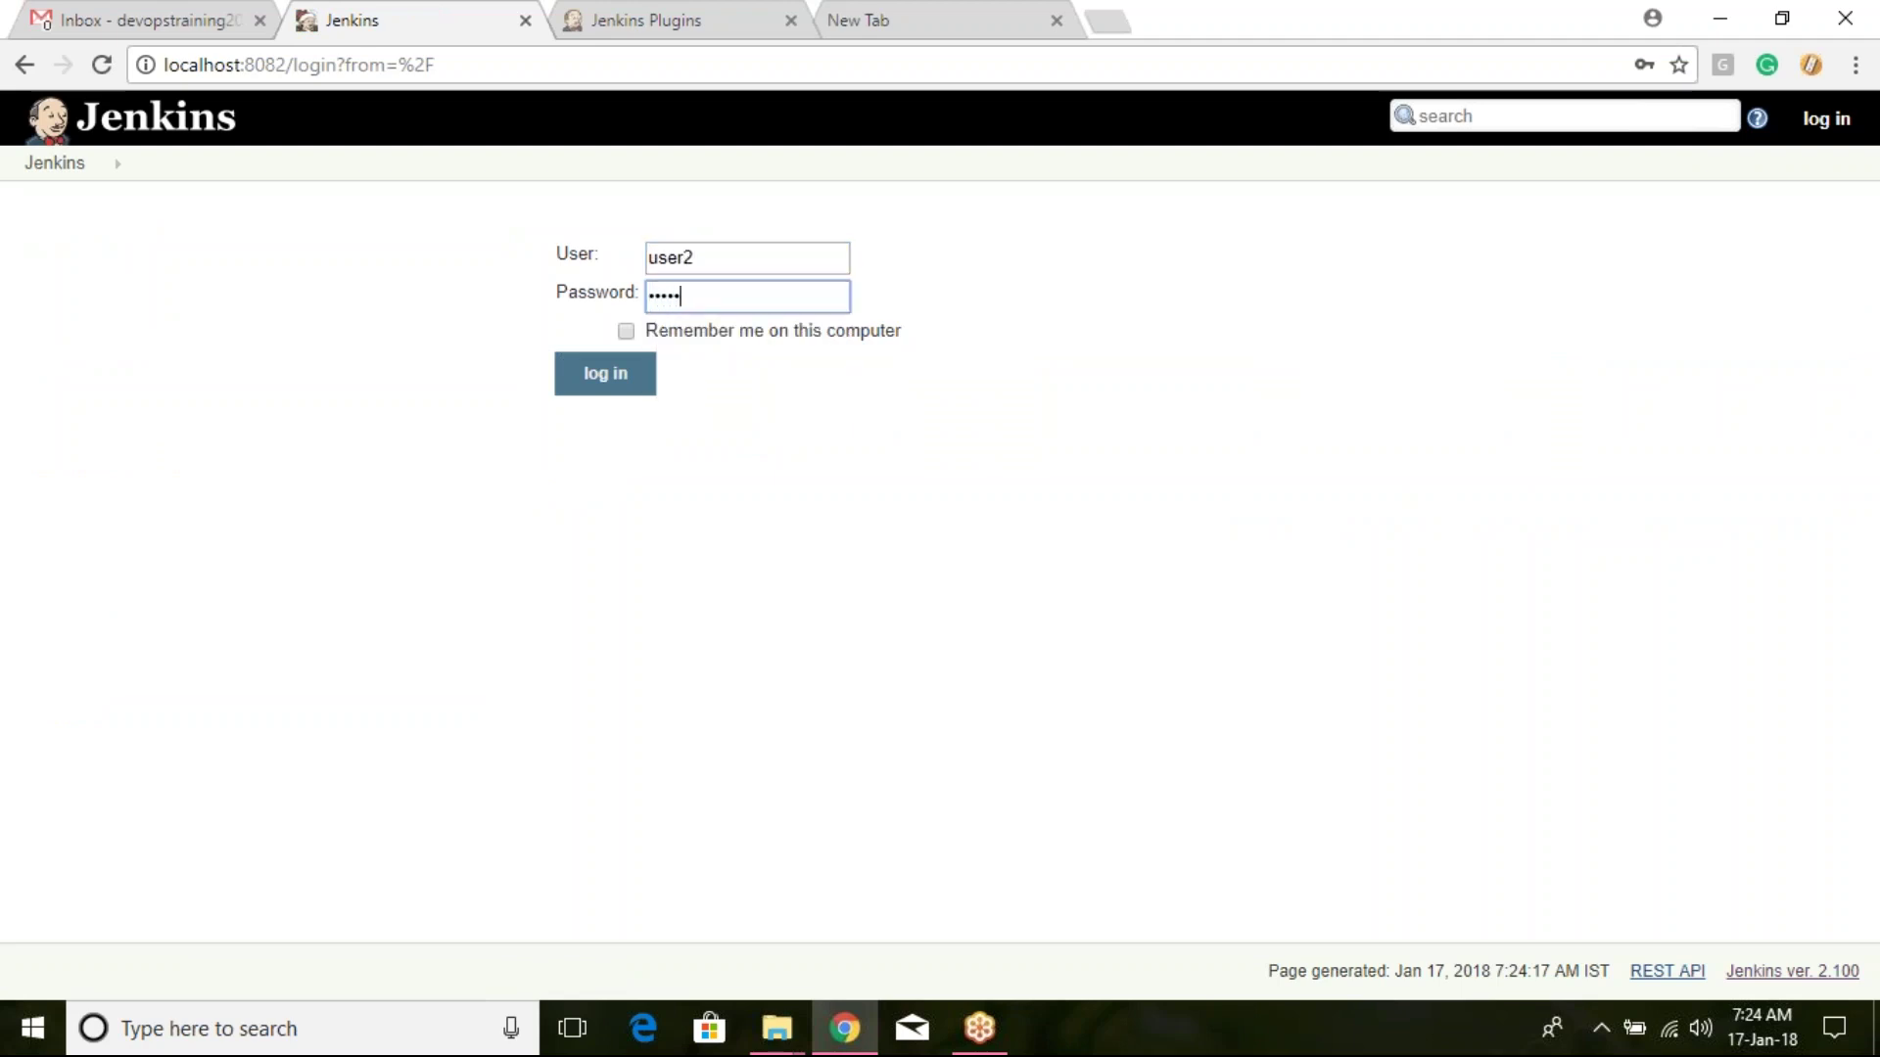
pyautogui.press('Return')
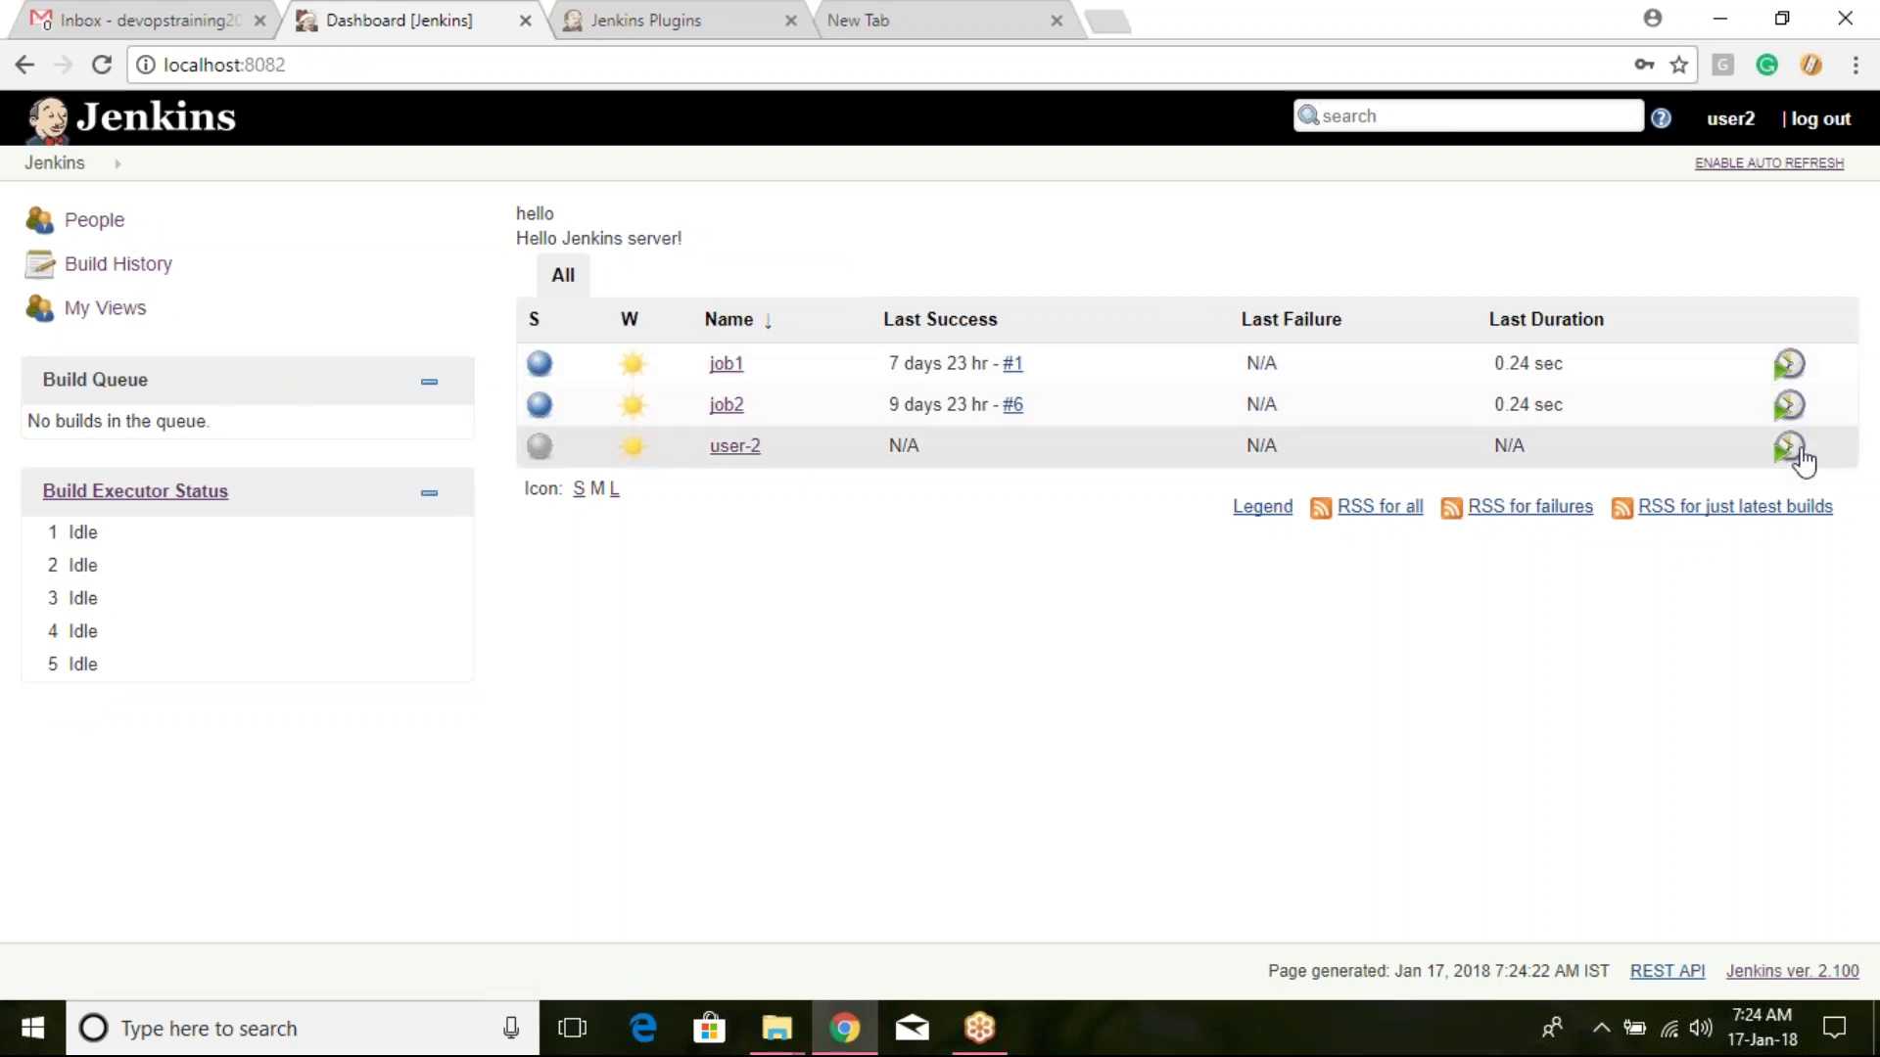
pyautogui.click(756, 363)
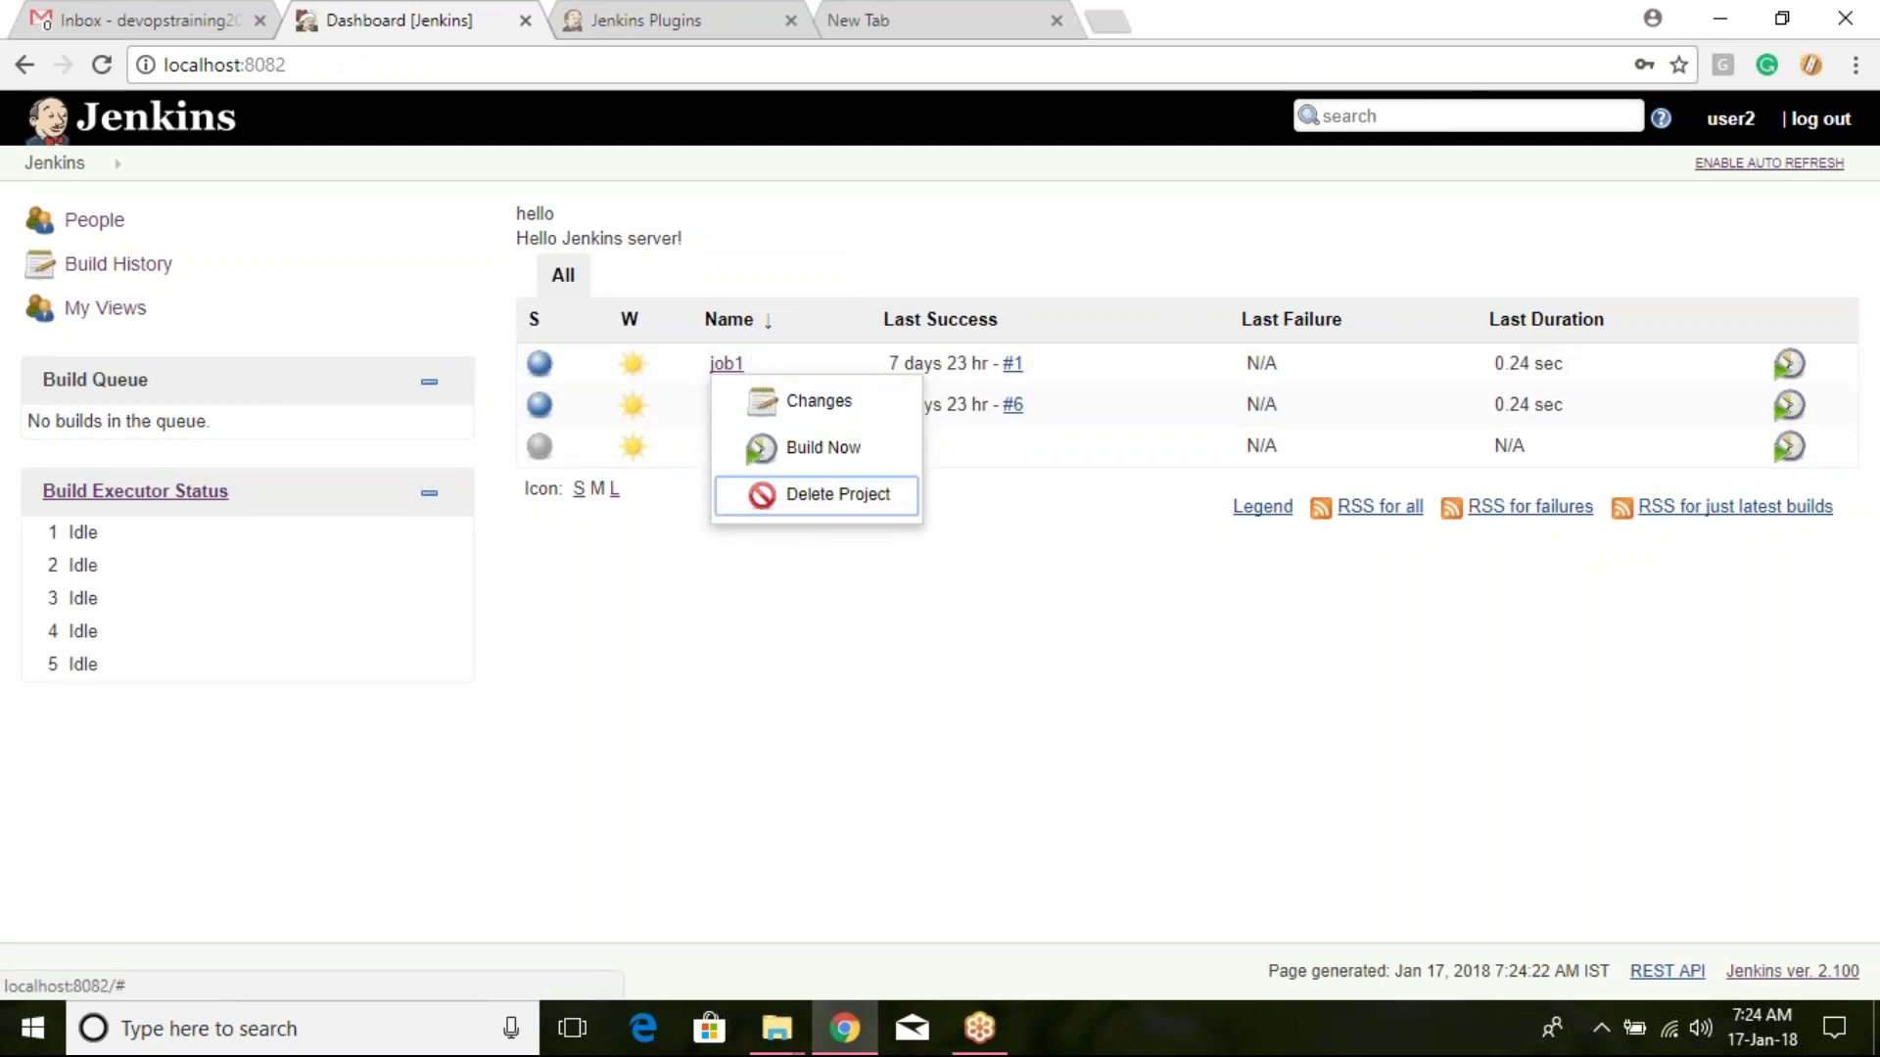
pyautogui.click(1821, 120)
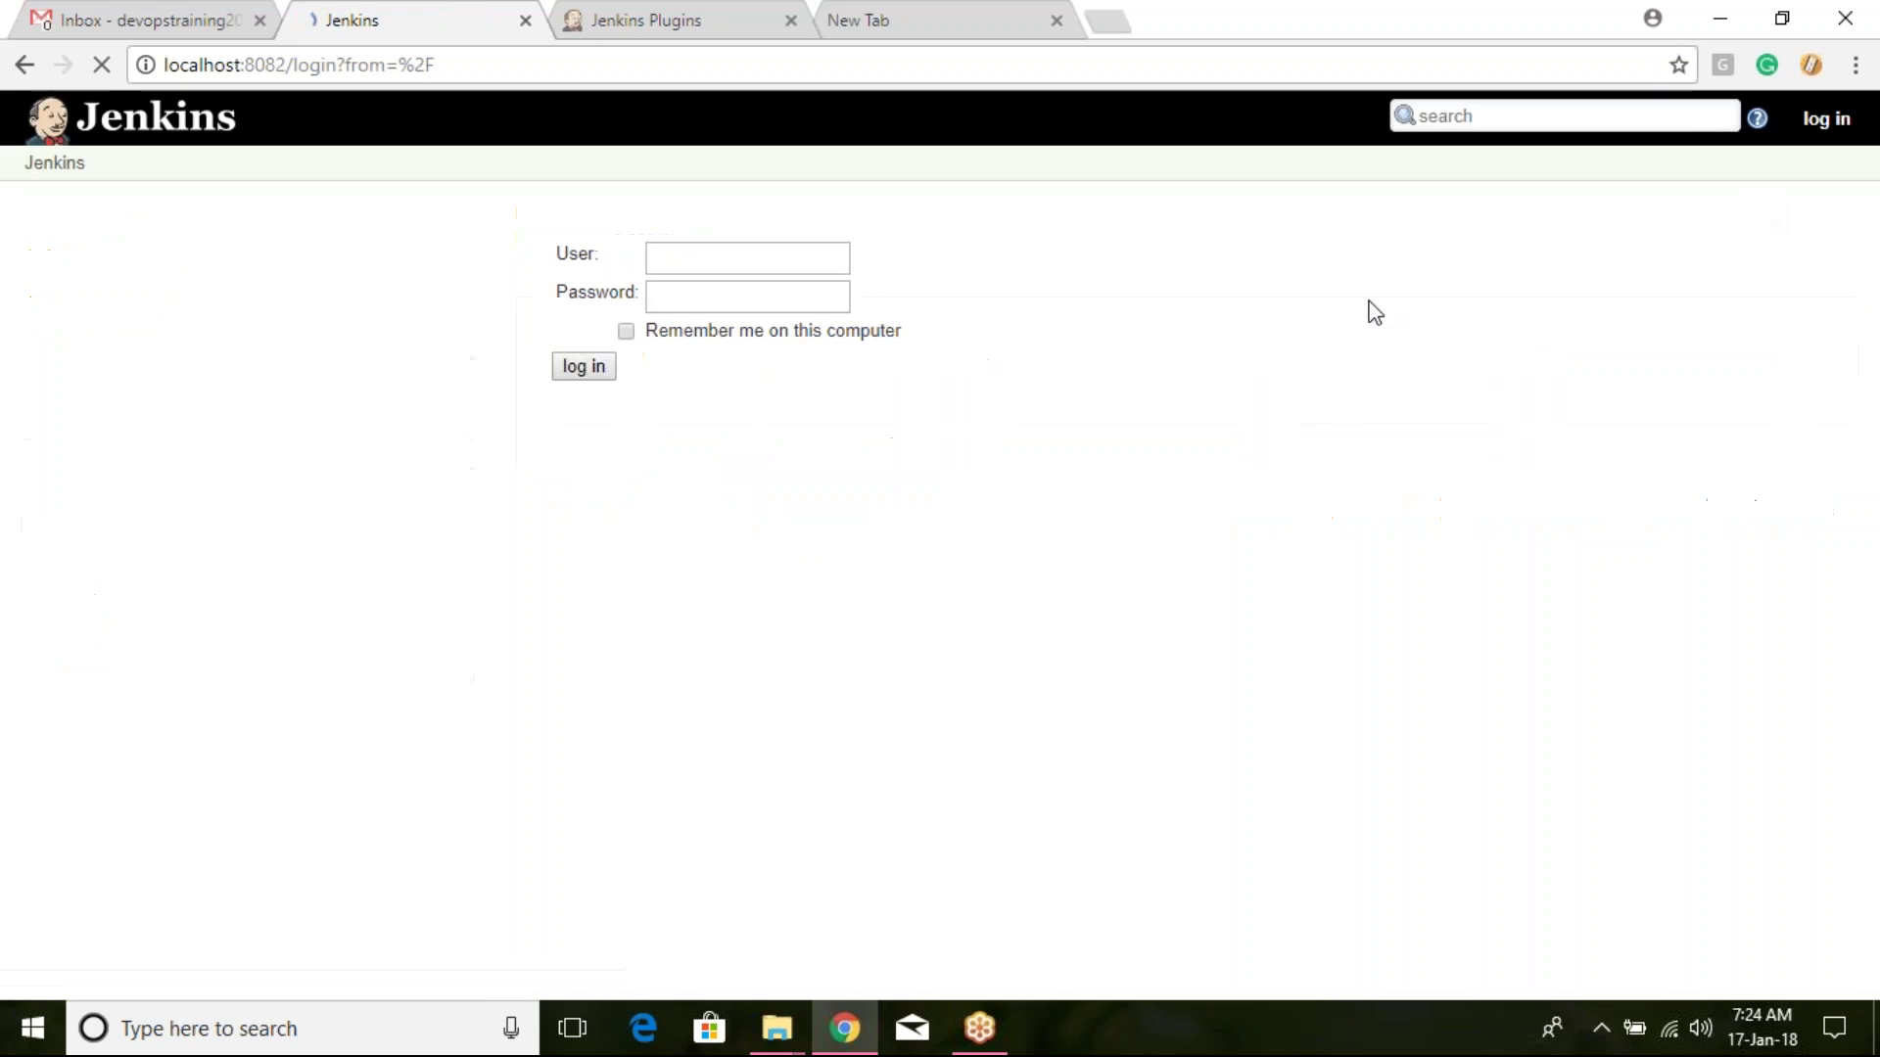
# Step: Sign in as user3 with its password and review job1's action list, then close it
pyautogui.hotkey('ctrl', 'a')
pyautogui.write('user3')
pyautogui.press('Tab')
pyautogui.write('user3')
pyautogui.press('Return')
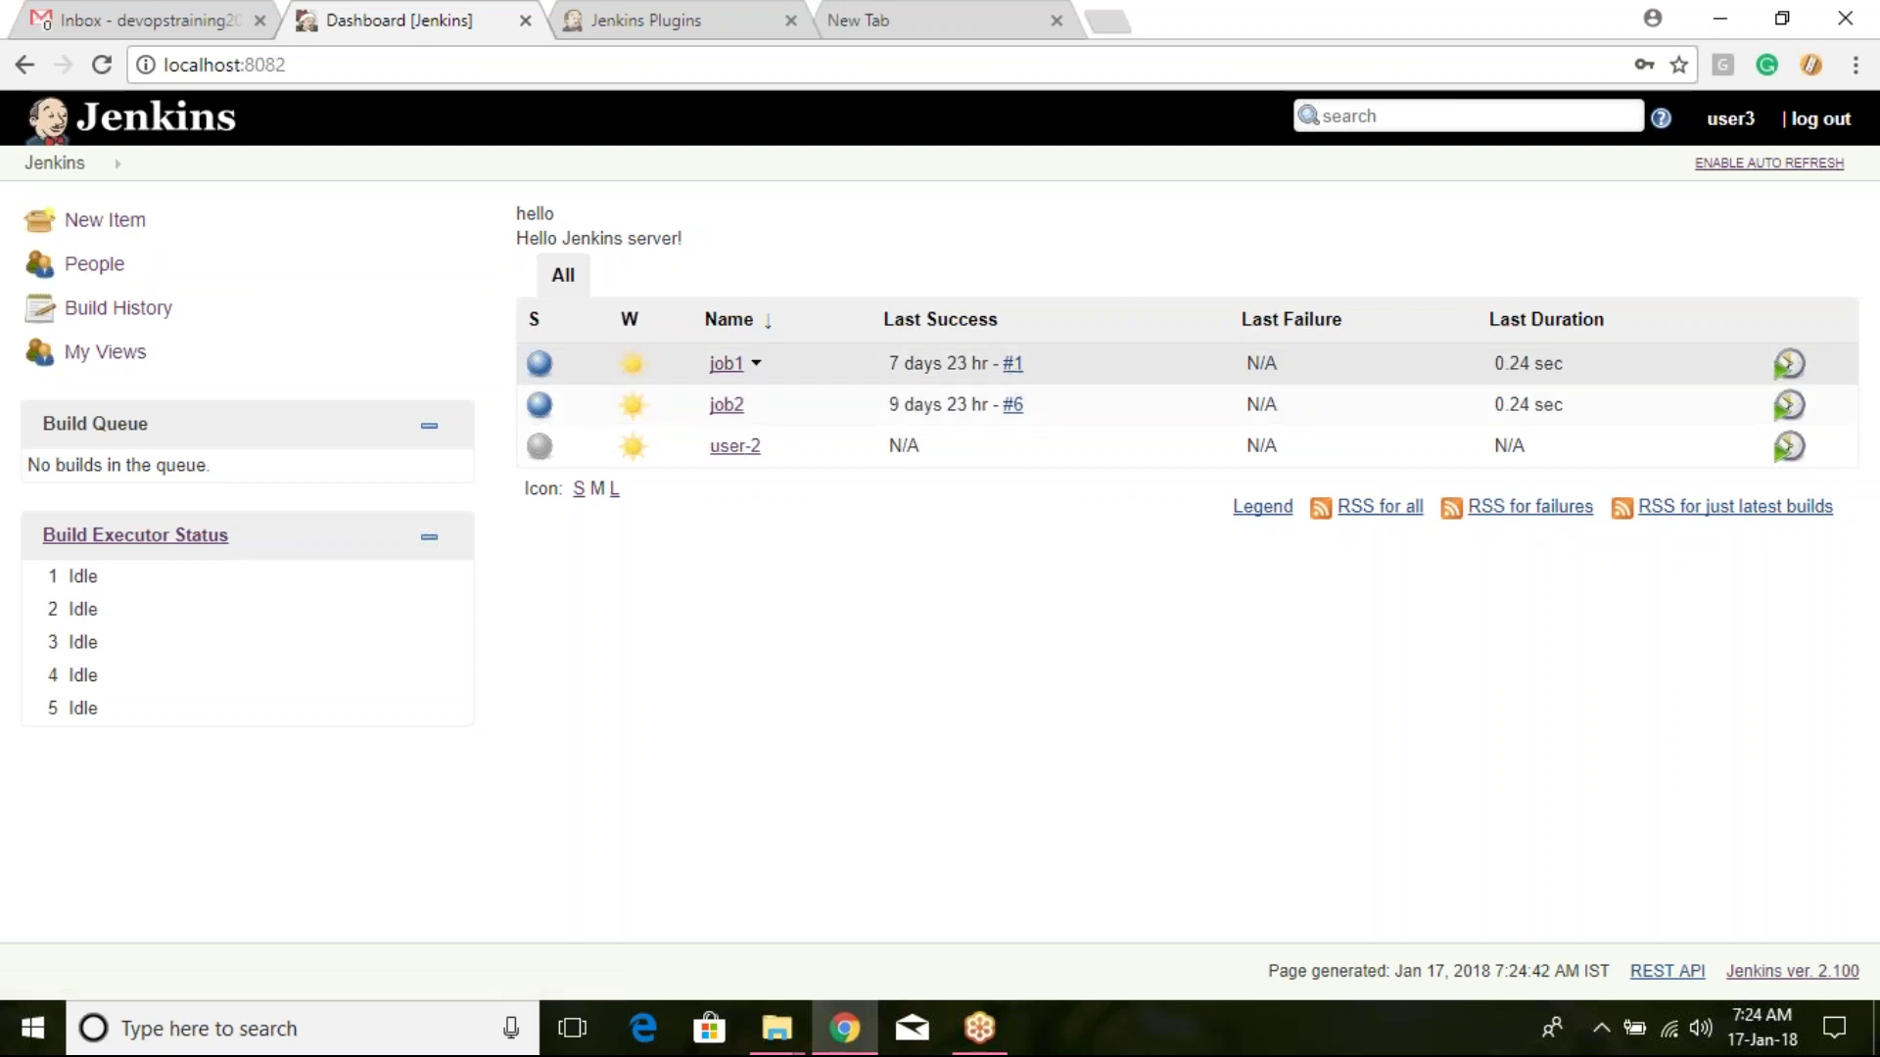
pyautogui.click(757, 365)
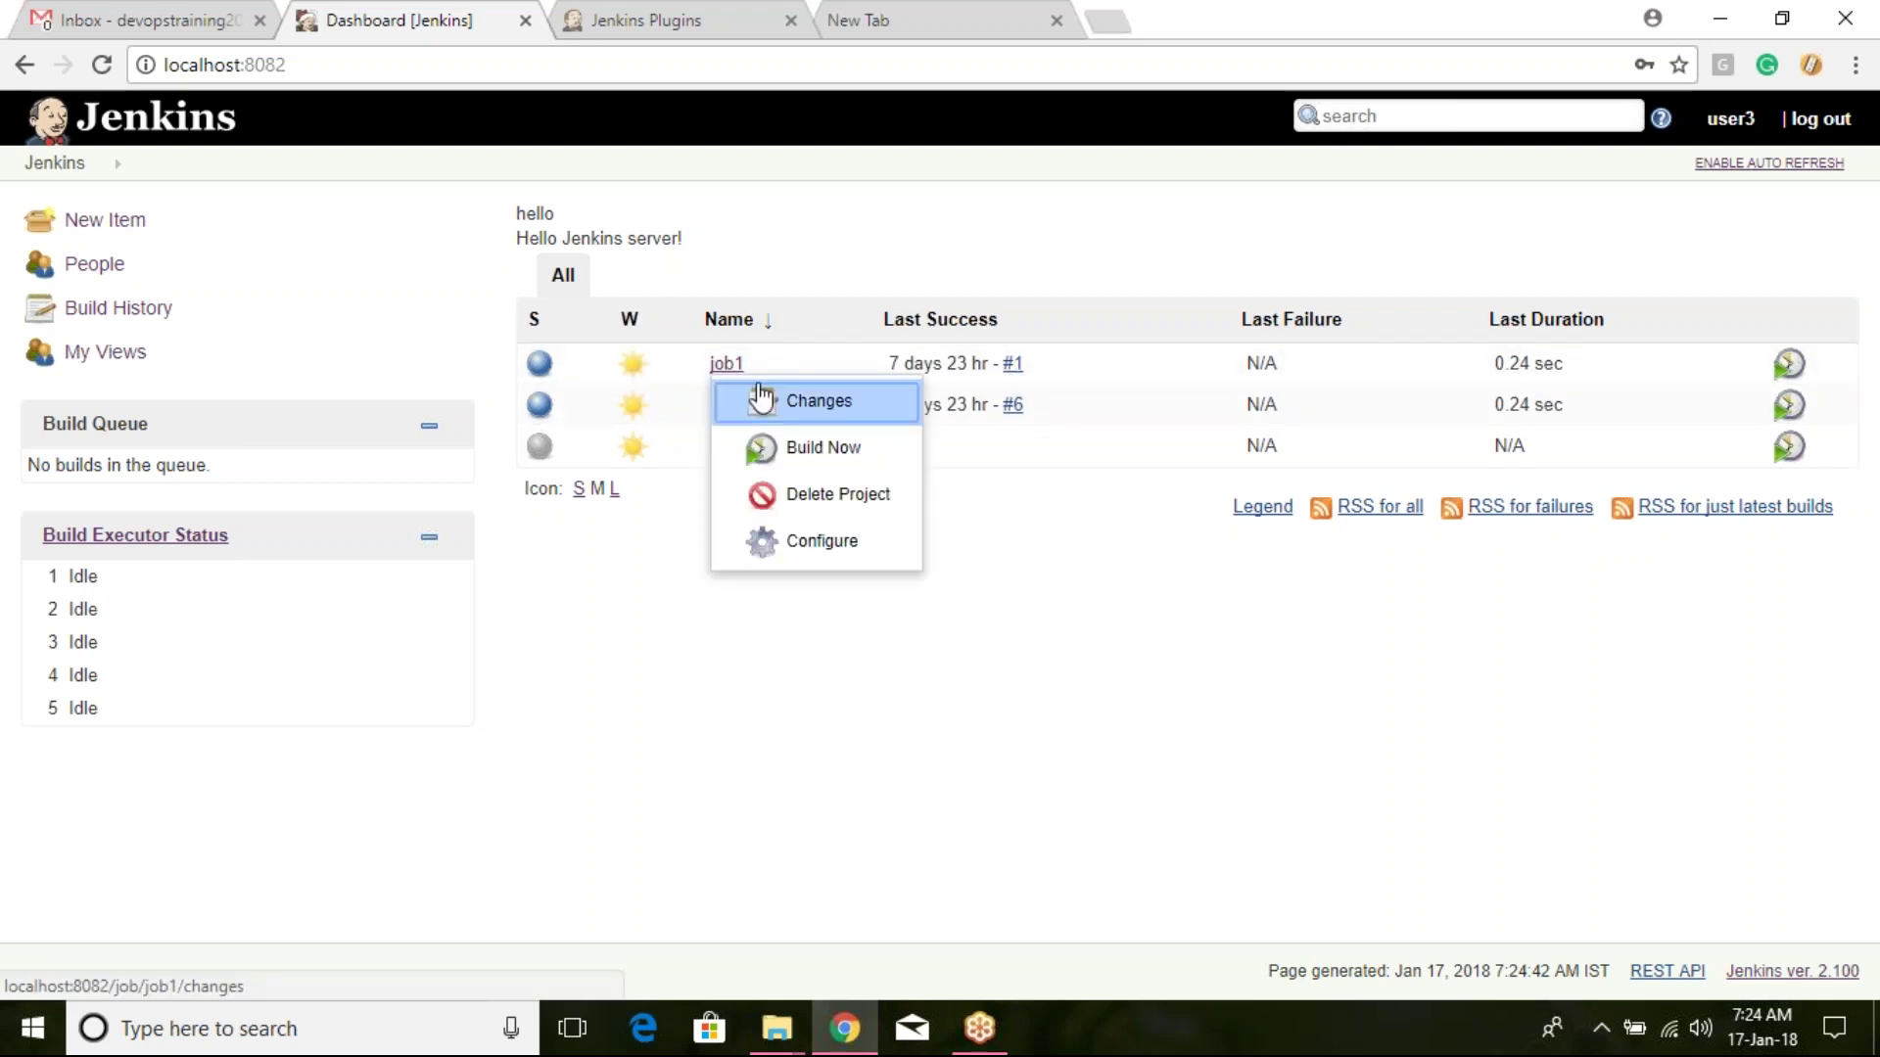
pyautogui.click(609, 692)
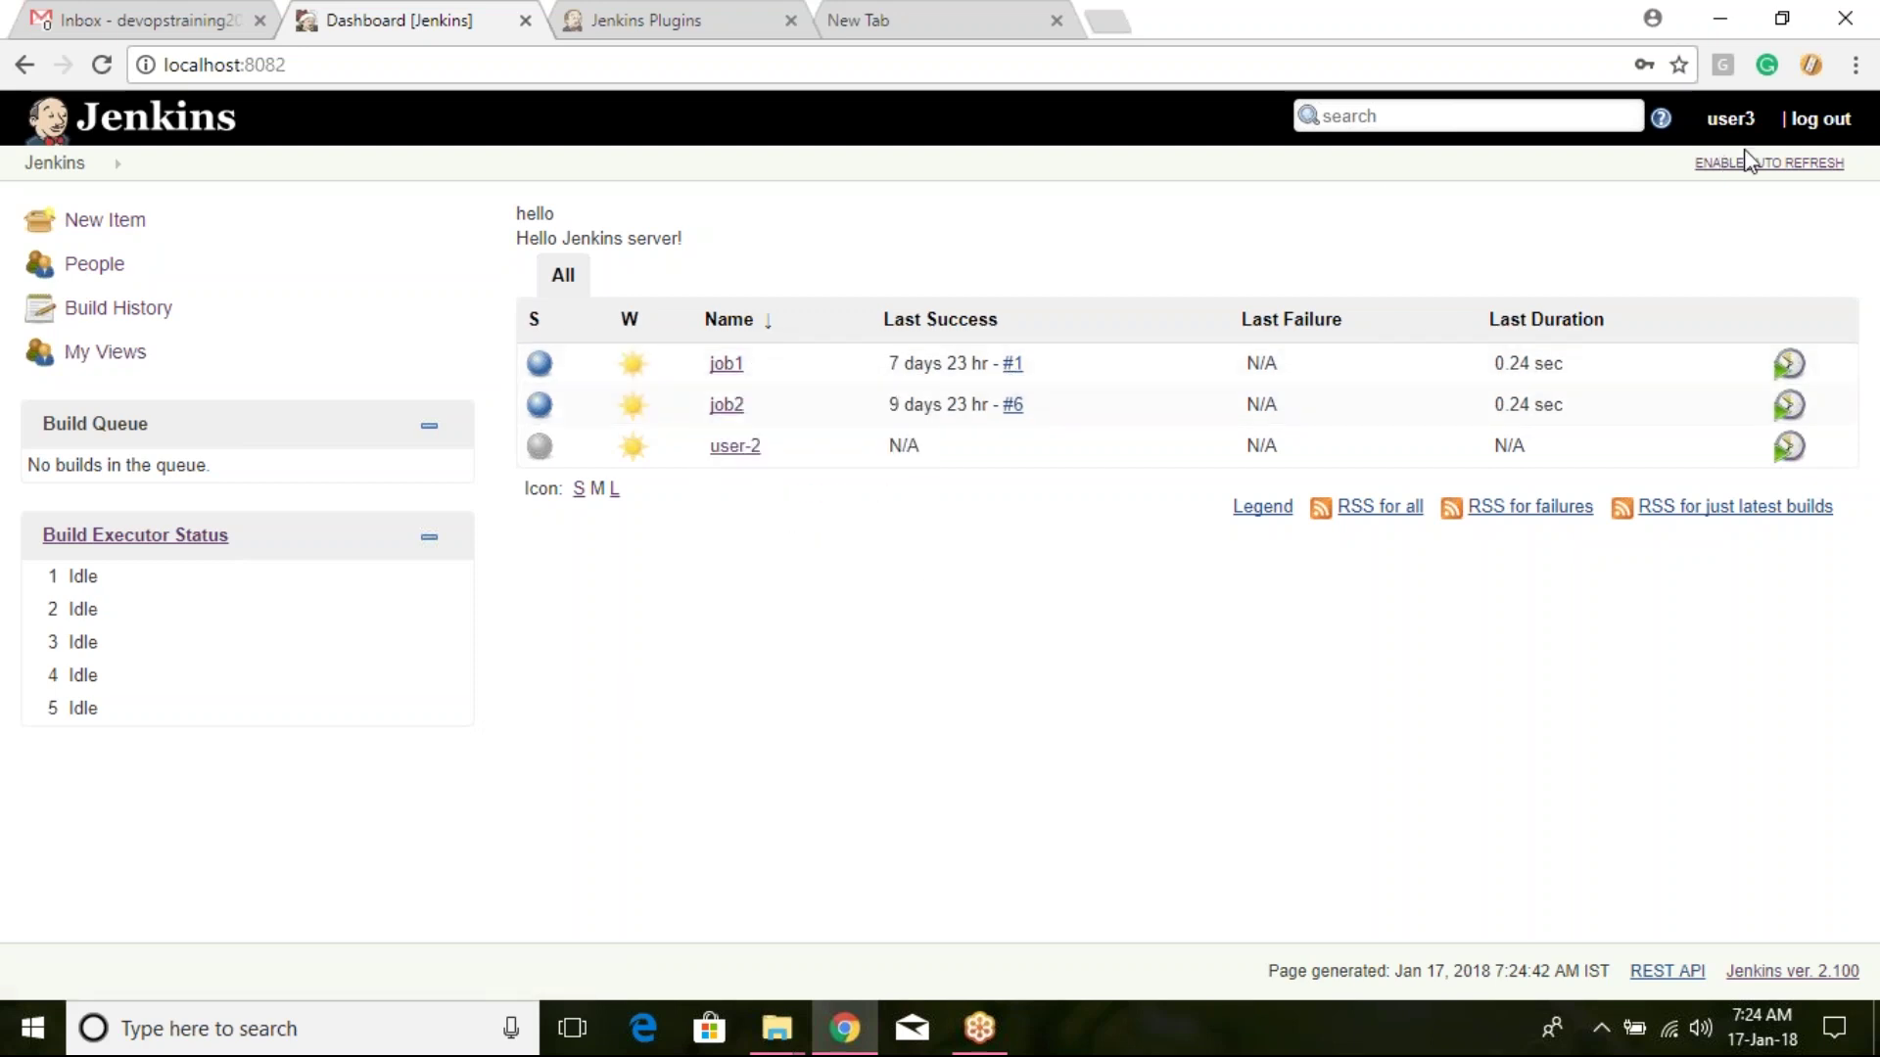
pyautogui.press('super')
# Step: Launch Paint and draw two ellipses side by side on the canvas
pyautogui.write('pa')
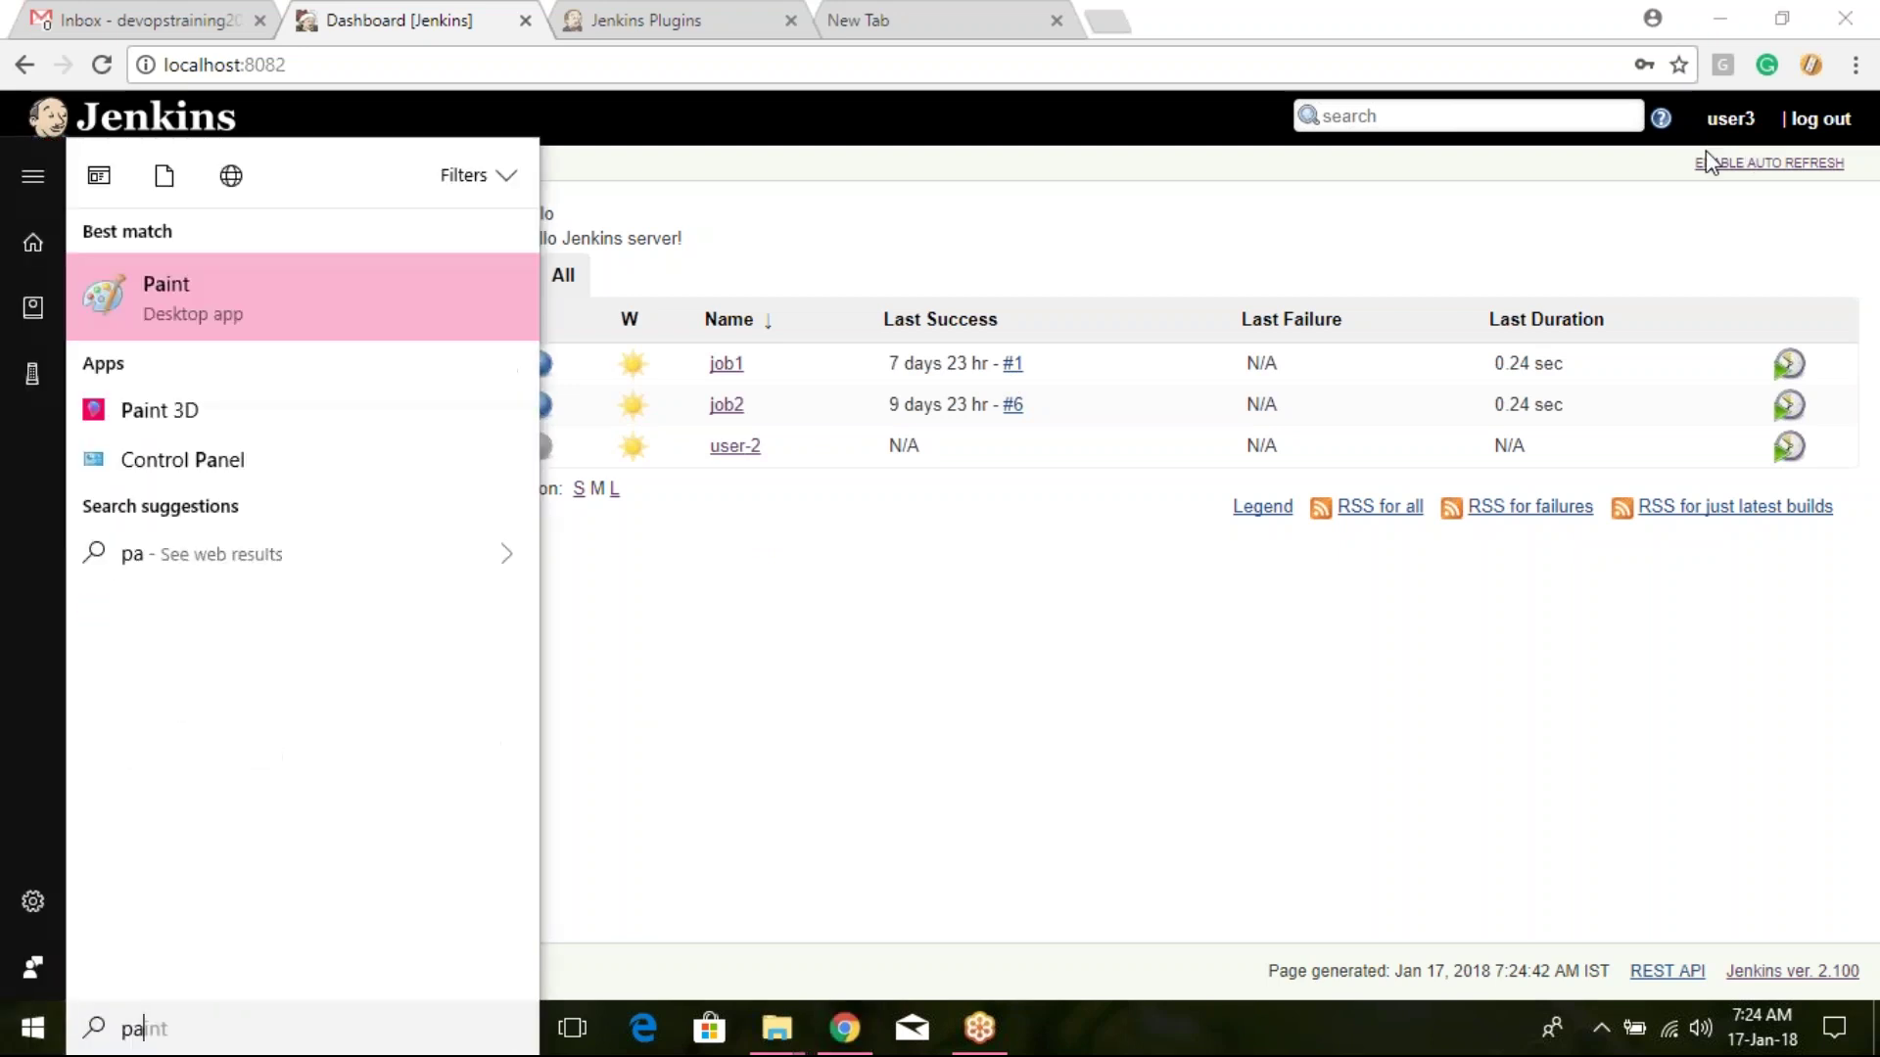
pyautogui.press('Return')
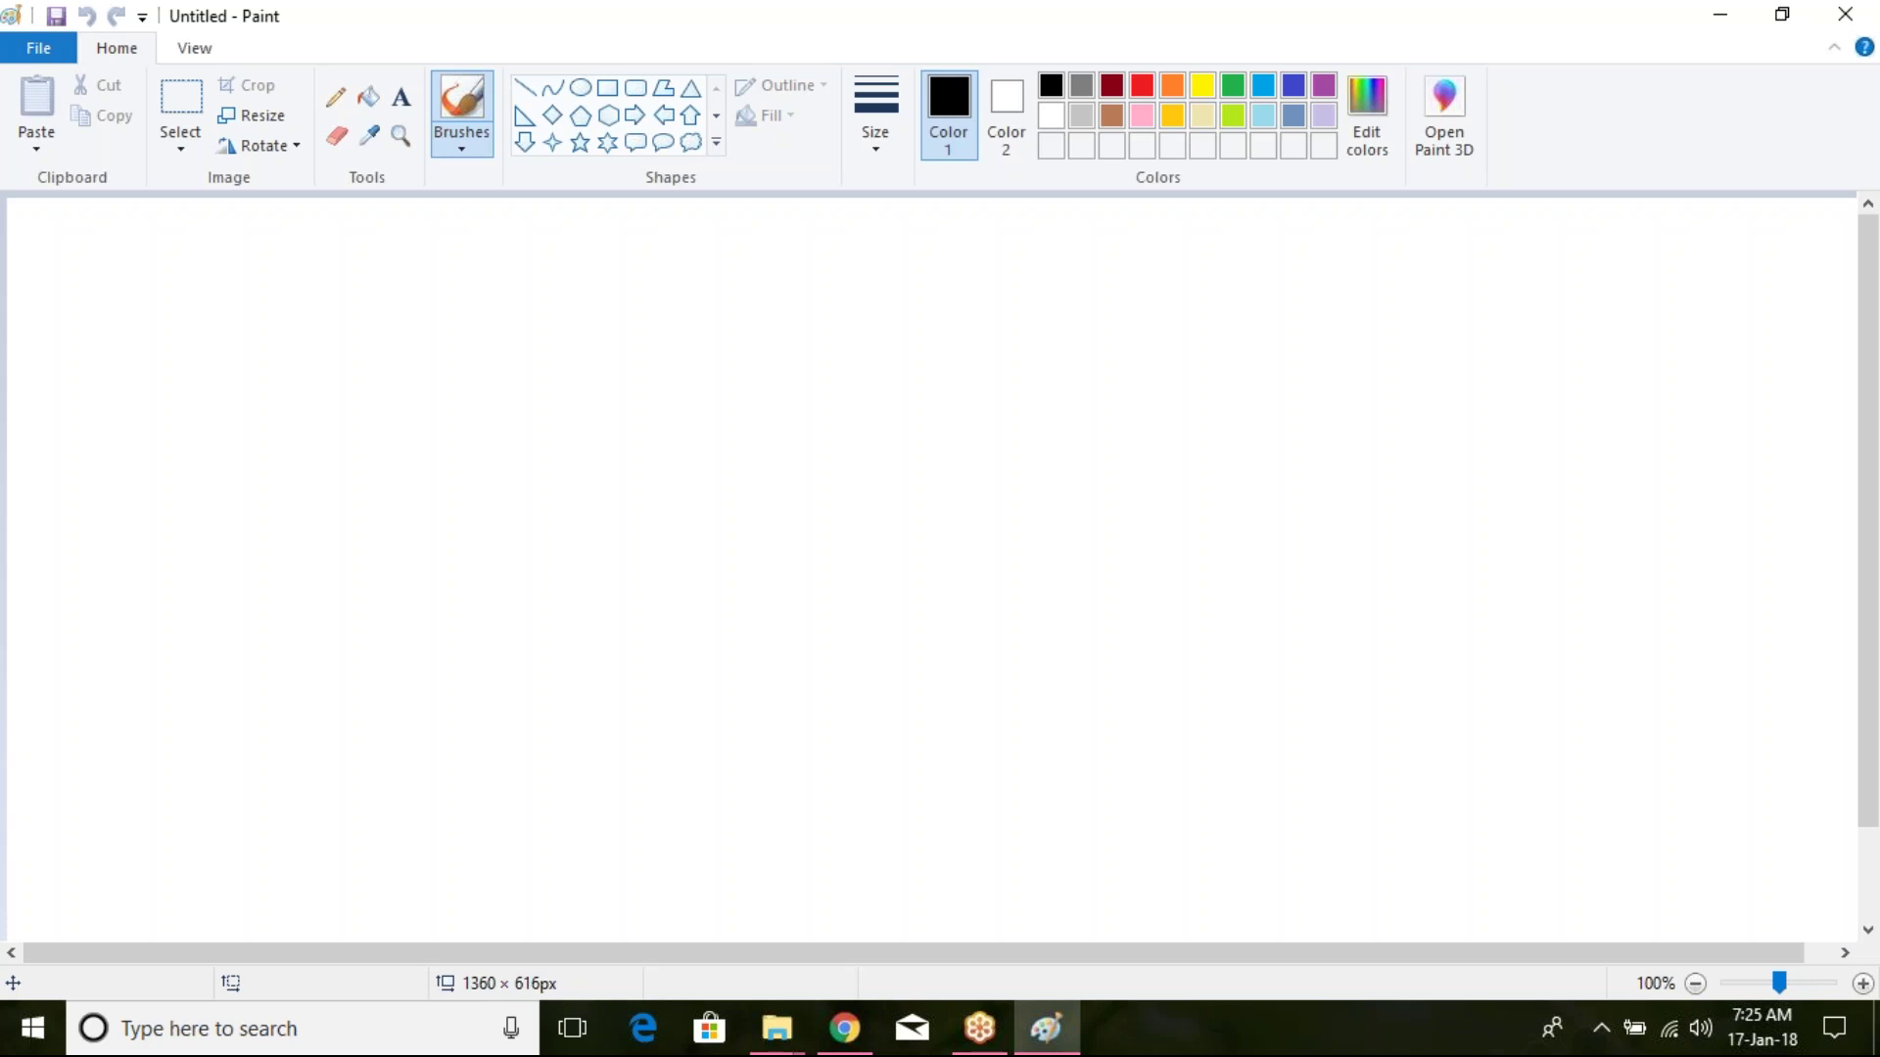
pyautogui.click(580, 87)
pyautogui.moveTo(493, 355); pyautogui.dragTo(643, 456)
pyautogui.moveTo(962, 322)
pyautogui.mouseDown()
pyautogui.moveTo(1053, 411)
pyautogui.moveTo(1126, 443)
pyautogui.mouseUp()
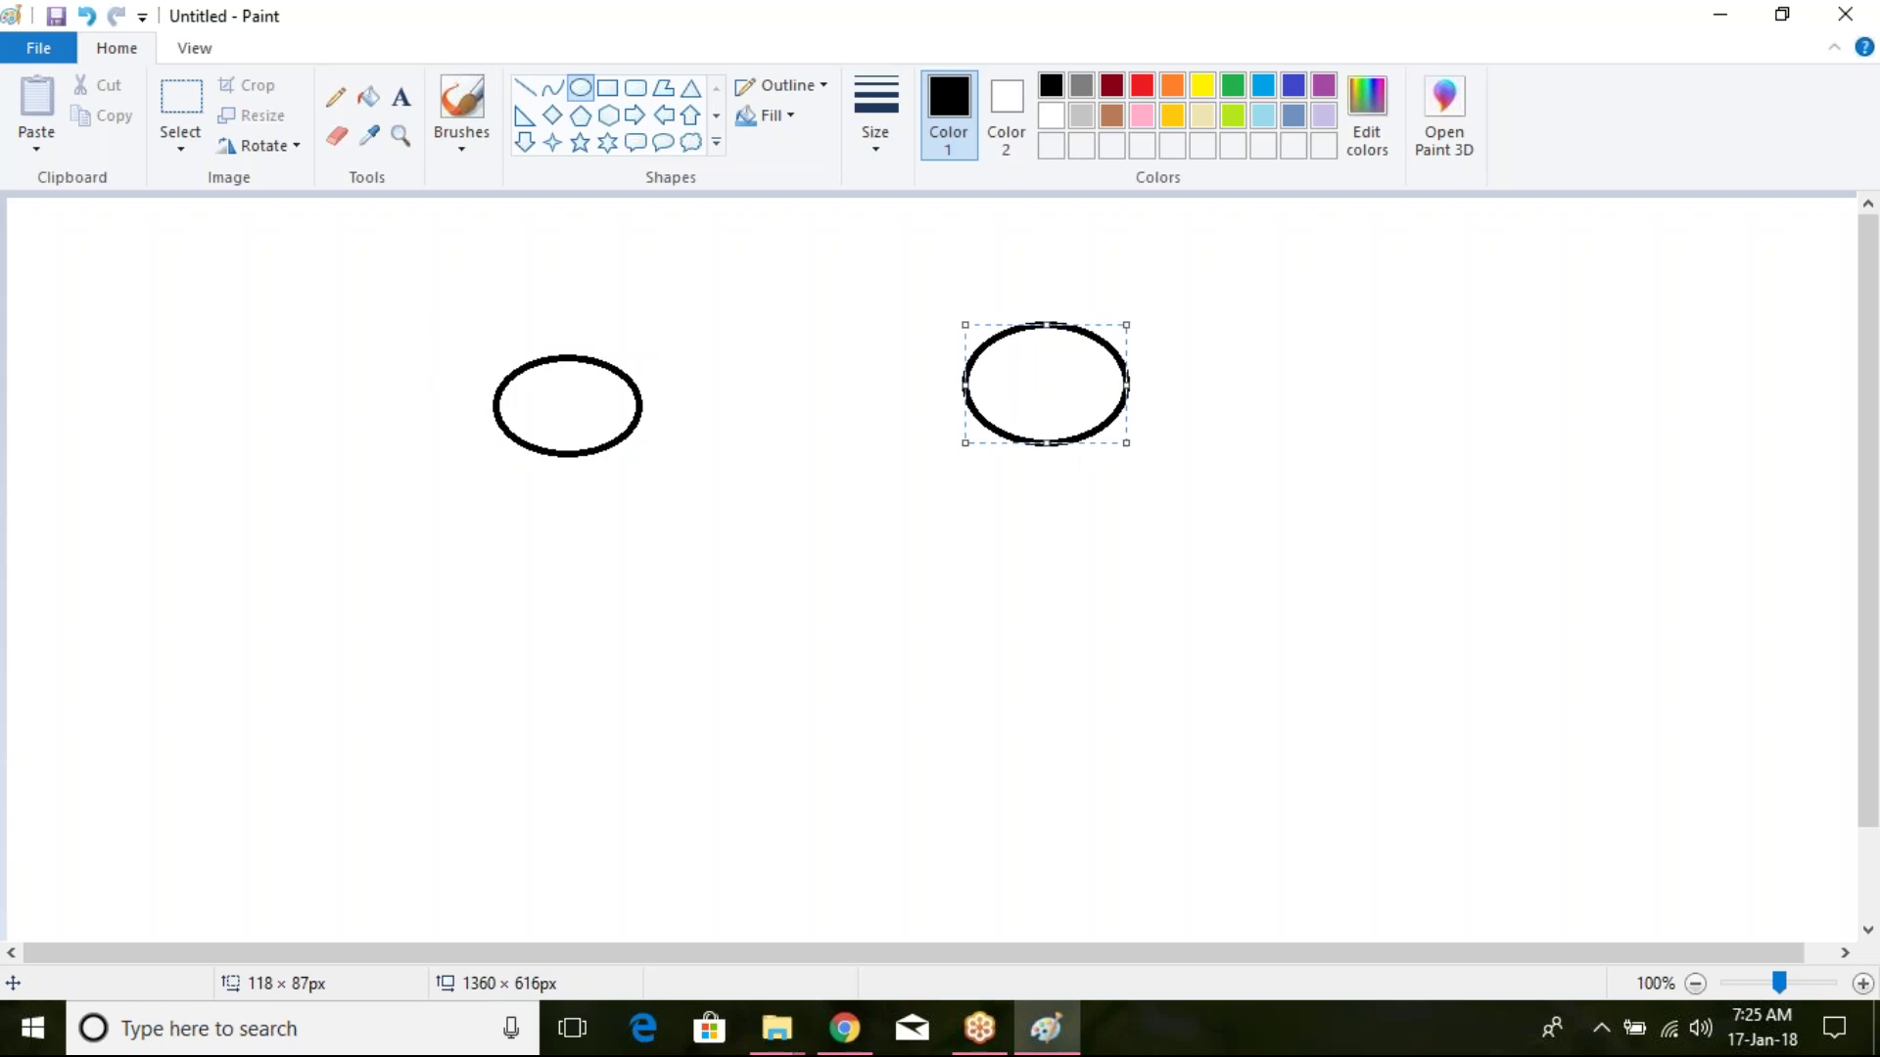
# Step: With a thicker pencil, add checkmarks, a mark and a 2, plus lines up into both ellipses
pyautogui.click(336, 97)
pyautogui.click(875, 113)
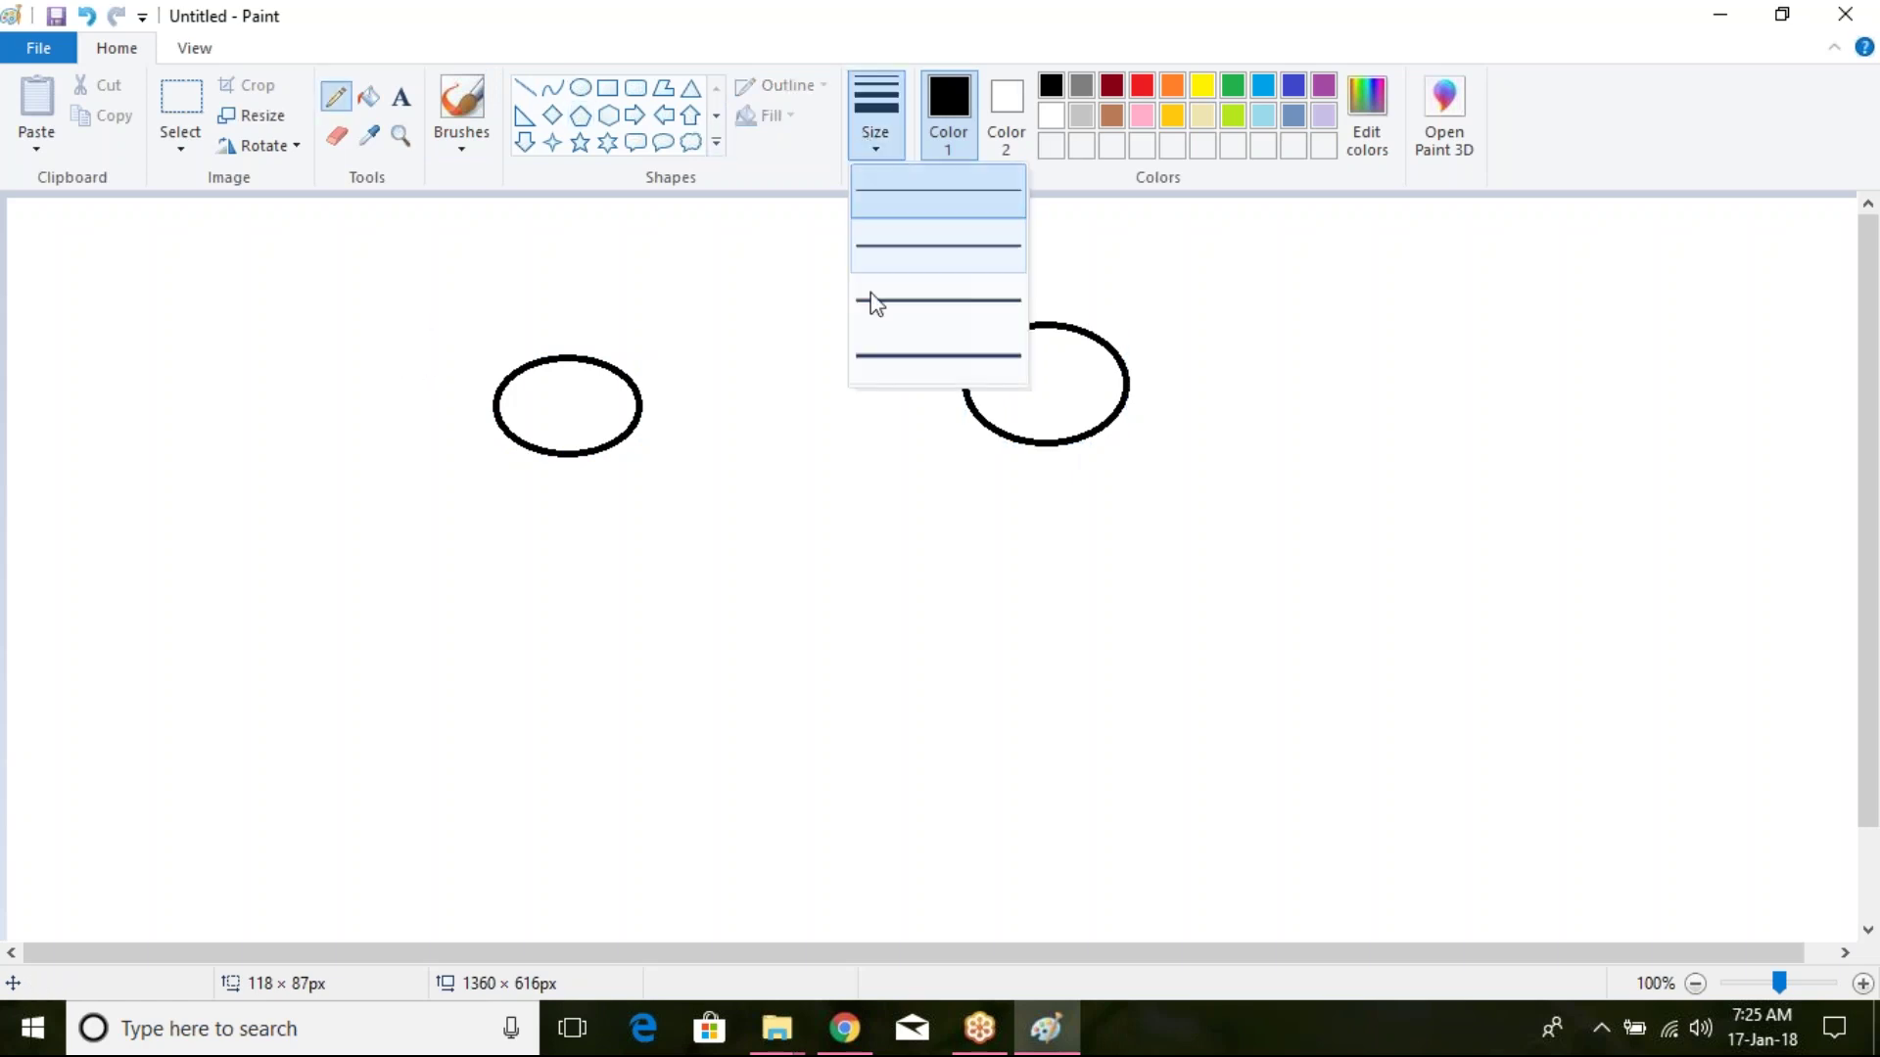
pyautogui.click(881, 247)
pyautogui.moveTo(541, 326)
pyautogui.mouseDown()
pyautogui.moveTo(555, 338)
pyautogui.moveTo(618, 297)
pyautogui.mouseUp()
pyautogui.moveTo(1023, 289); pyautogui.dragTo(1076, 252)
pyautogui.moveTo(588, 385); pyautogui.dragTo(594, 405)
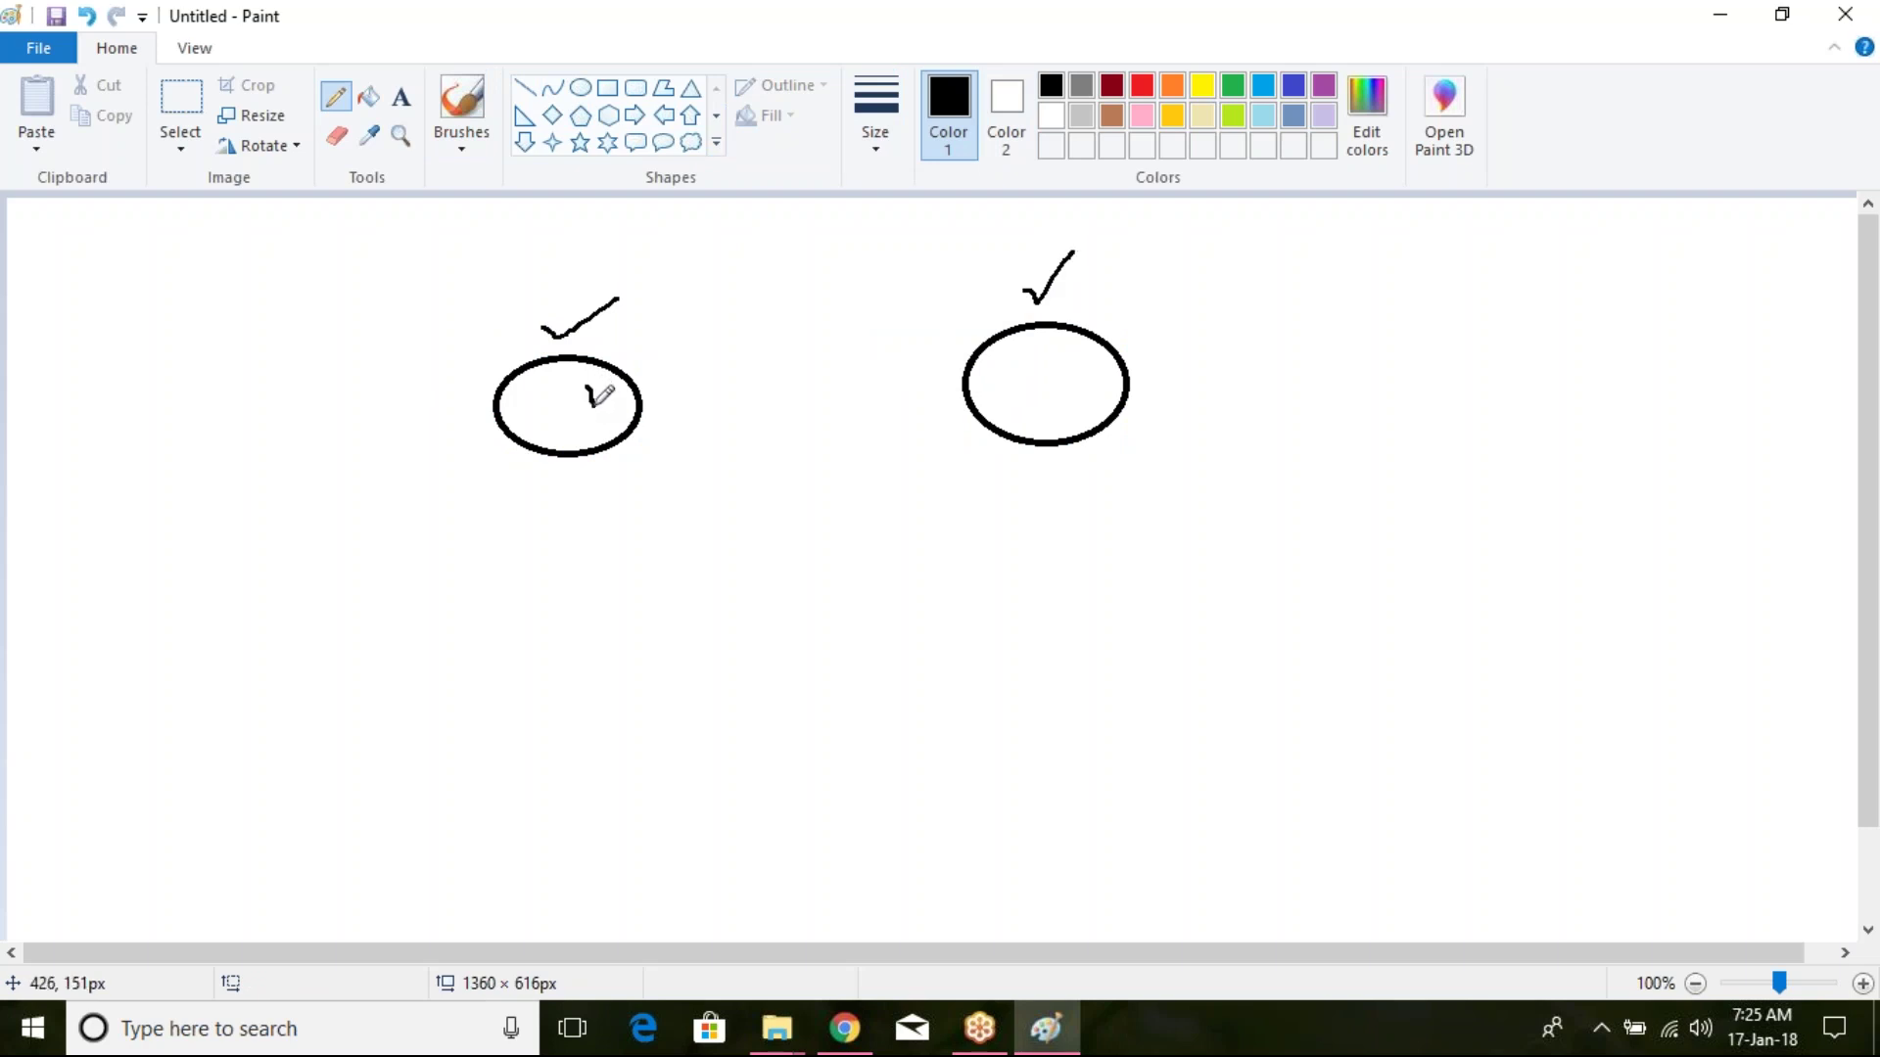
pyautogui.moveTo(1024, 377)
pyautogui.mouseDown()
pyautogui.moveTo(1030, 399)
pyautogui.moveTo(1062, 384)
pyautogui.mouseUp()
pyautogui.moveTo(771, 634)
pyautogui.mouseDown()
pyautogui.moveTo(831, 628)
pyautogui.moveTo(863, 655)
pyautogui.moveTo(876, 688)
pyautogui.moveTo(854, 711)
pyautogui.mouseUp()
pyautogui.moveTo(890, 620); pyautogui.dragTo(1089, 414)
pyautogui.moveTo(736, 607); pyautogui.dragTo(607, 450)
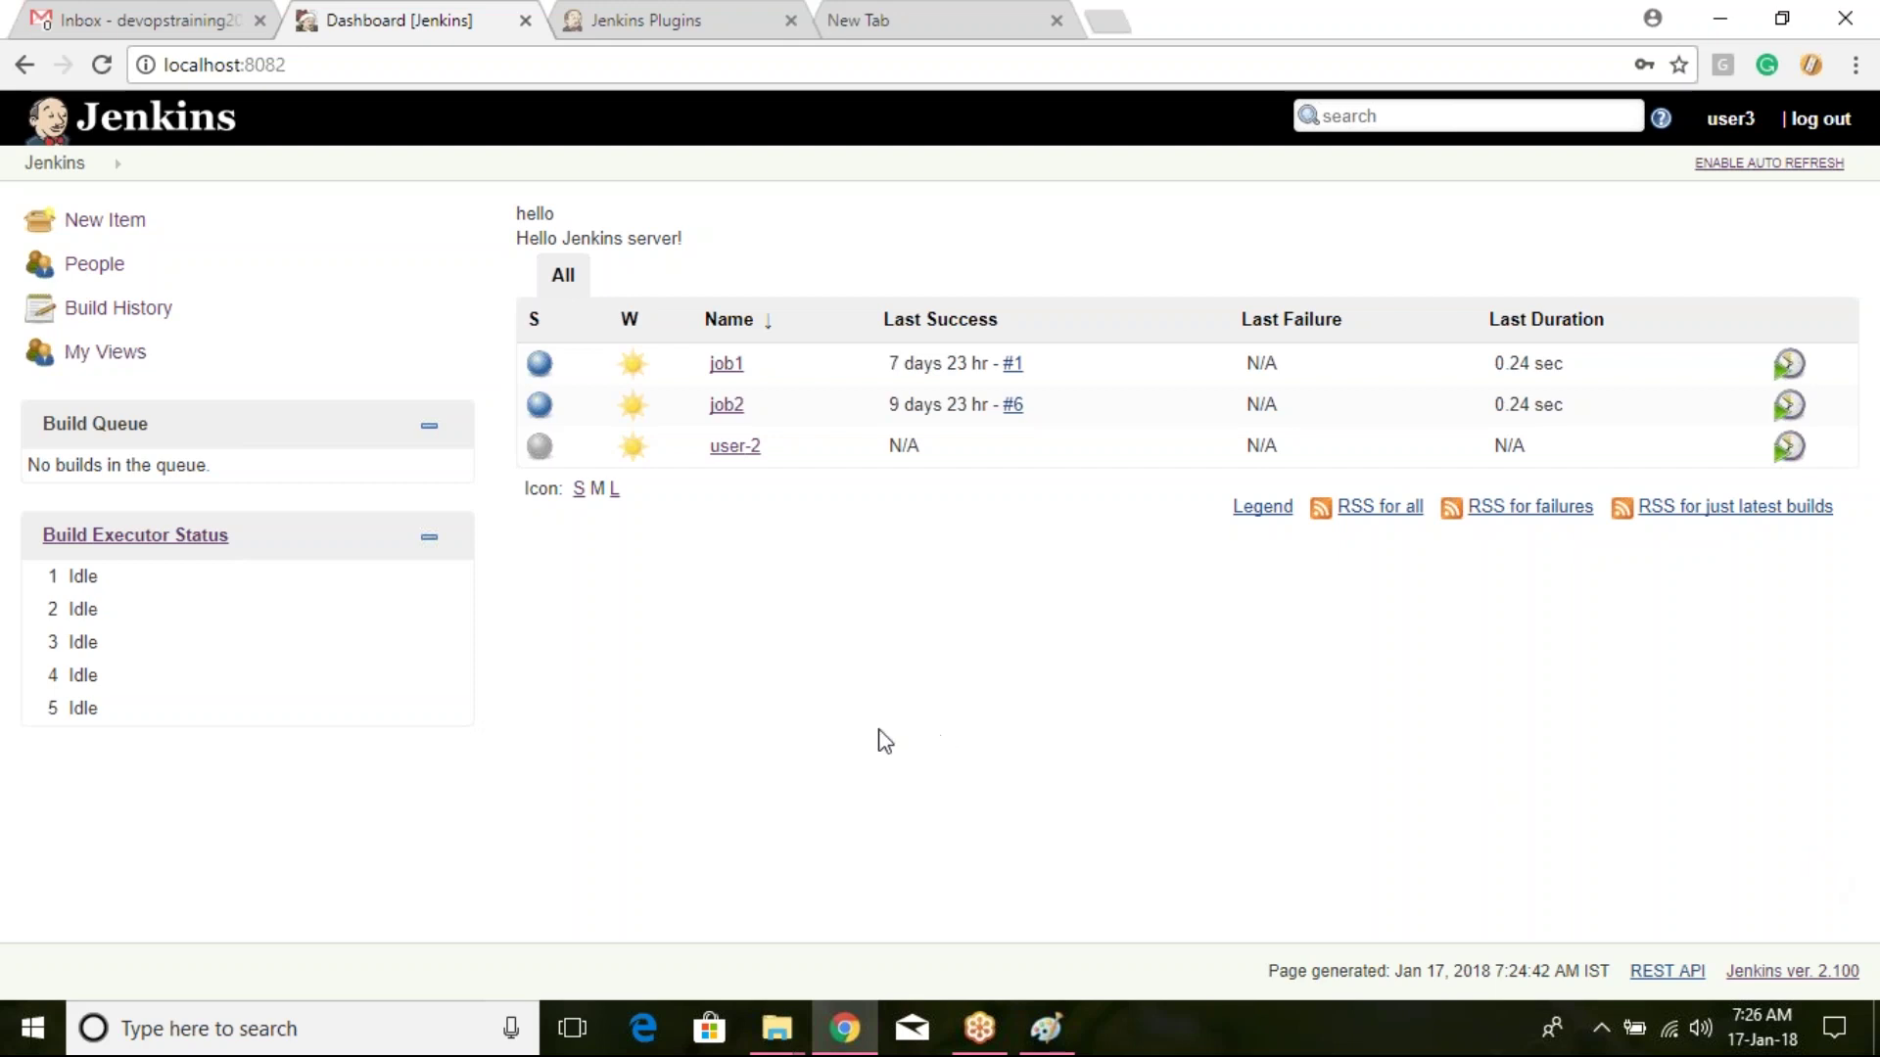
# Step: Log out, sign back in as admin with its password, and open Manage Jenkins
pyautogui.click(1820, 118)
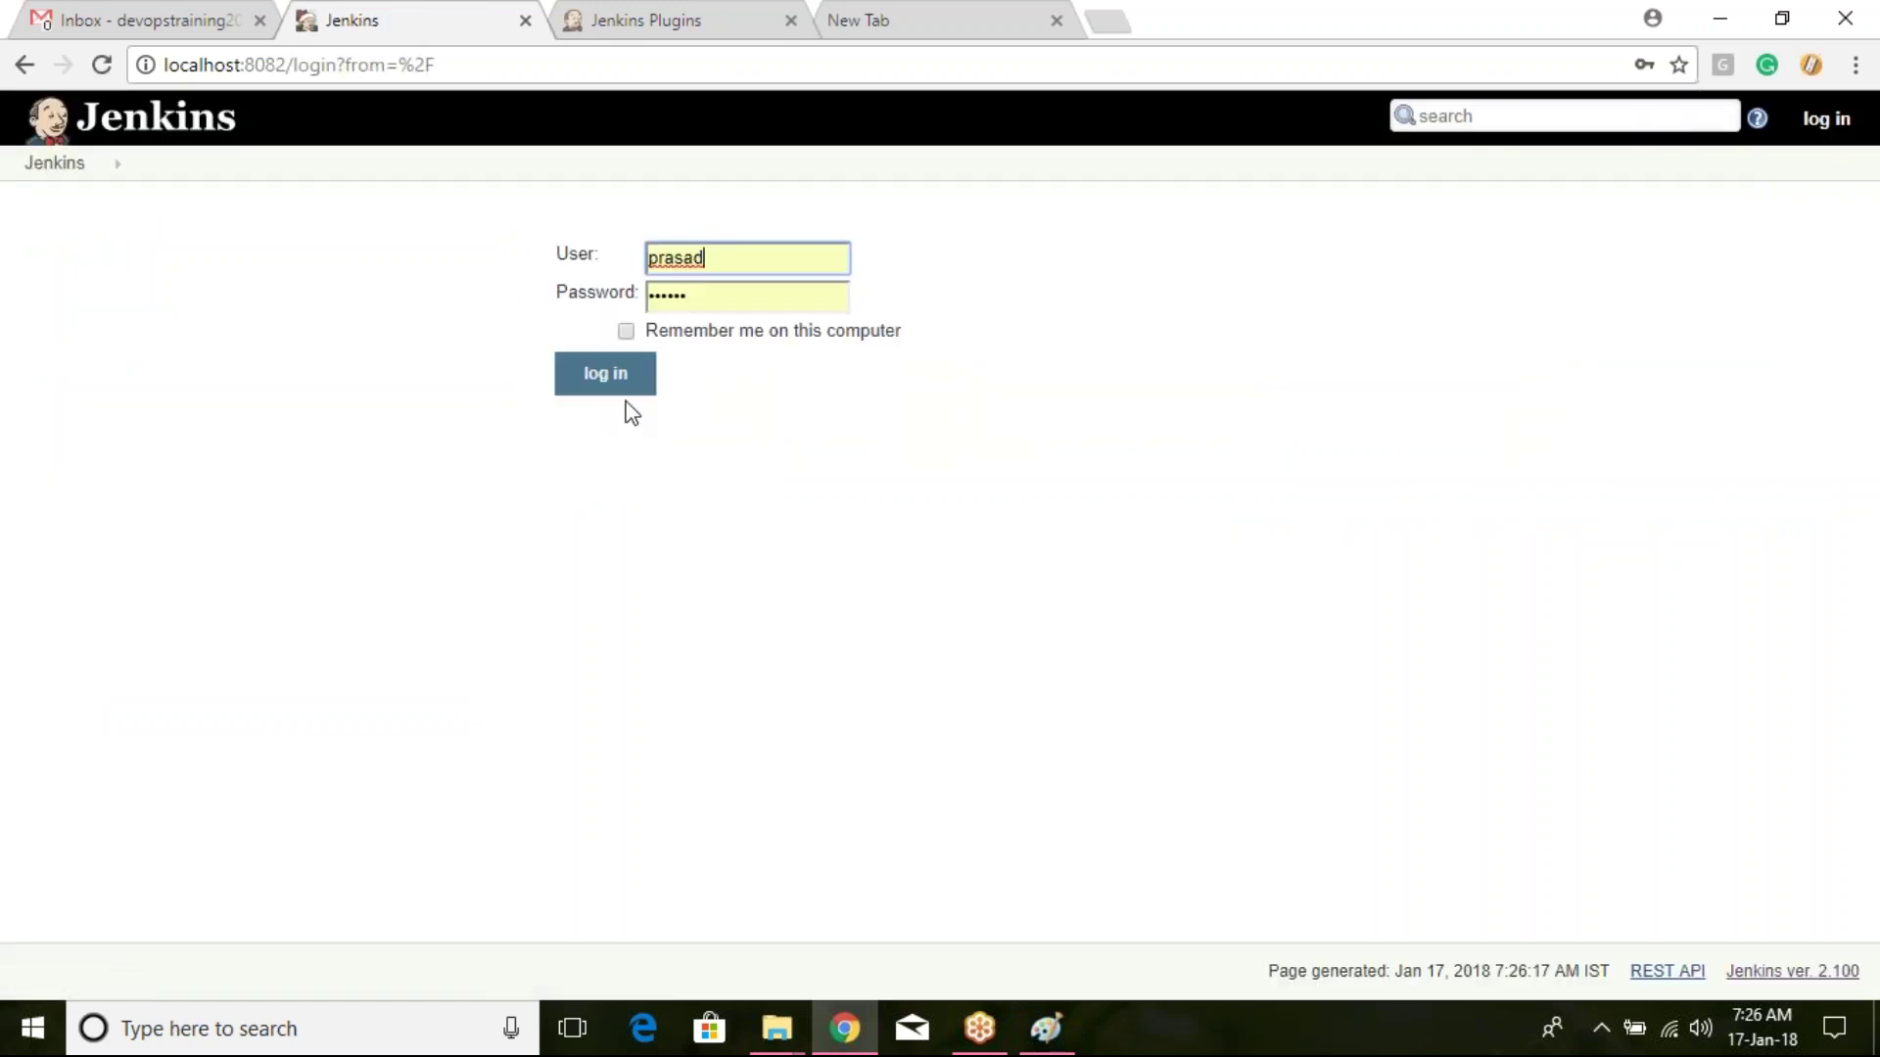
pyautogui.hotkey('ctrl', 'a')
pyautogui.write('admin')
pyautogui.press('Tab')
pyautogui.write('••••••')
pyautogui.press('Return')
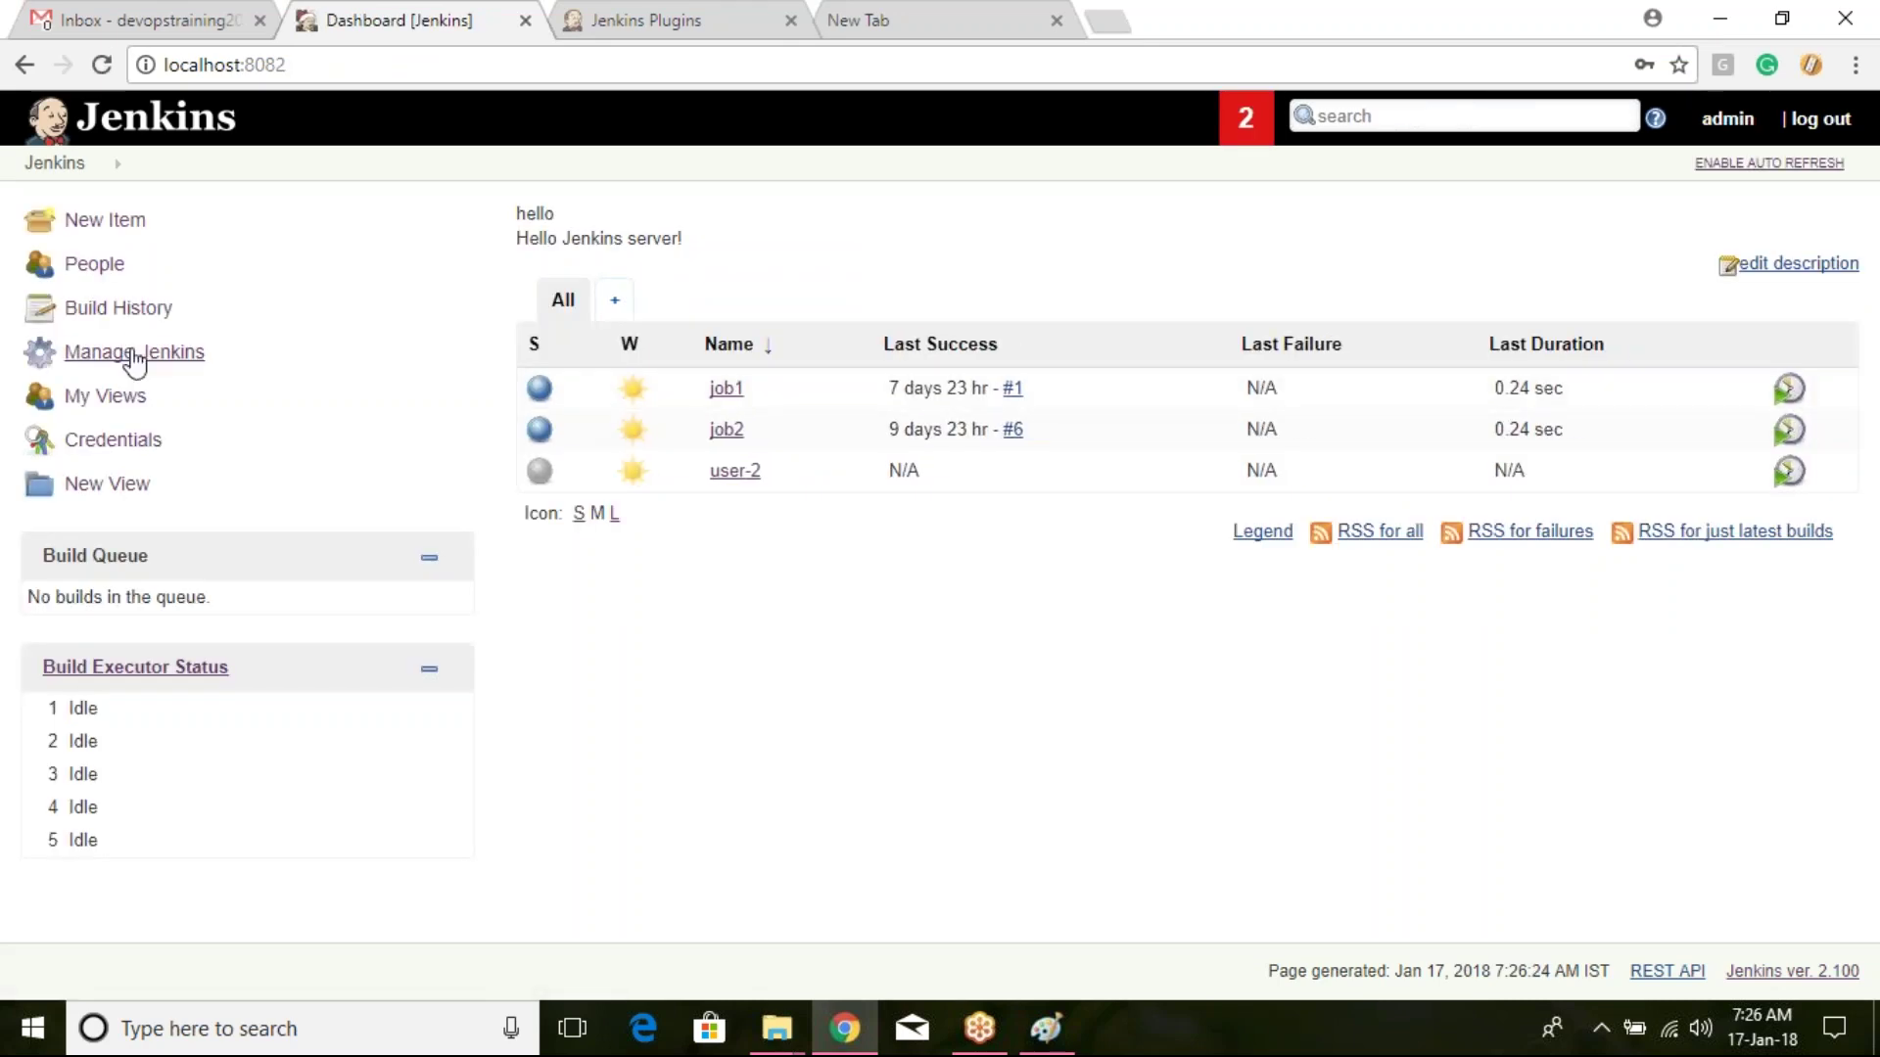
pyautogui.click(128, 352)
pyautogui.scroll(-2, 920, 525)
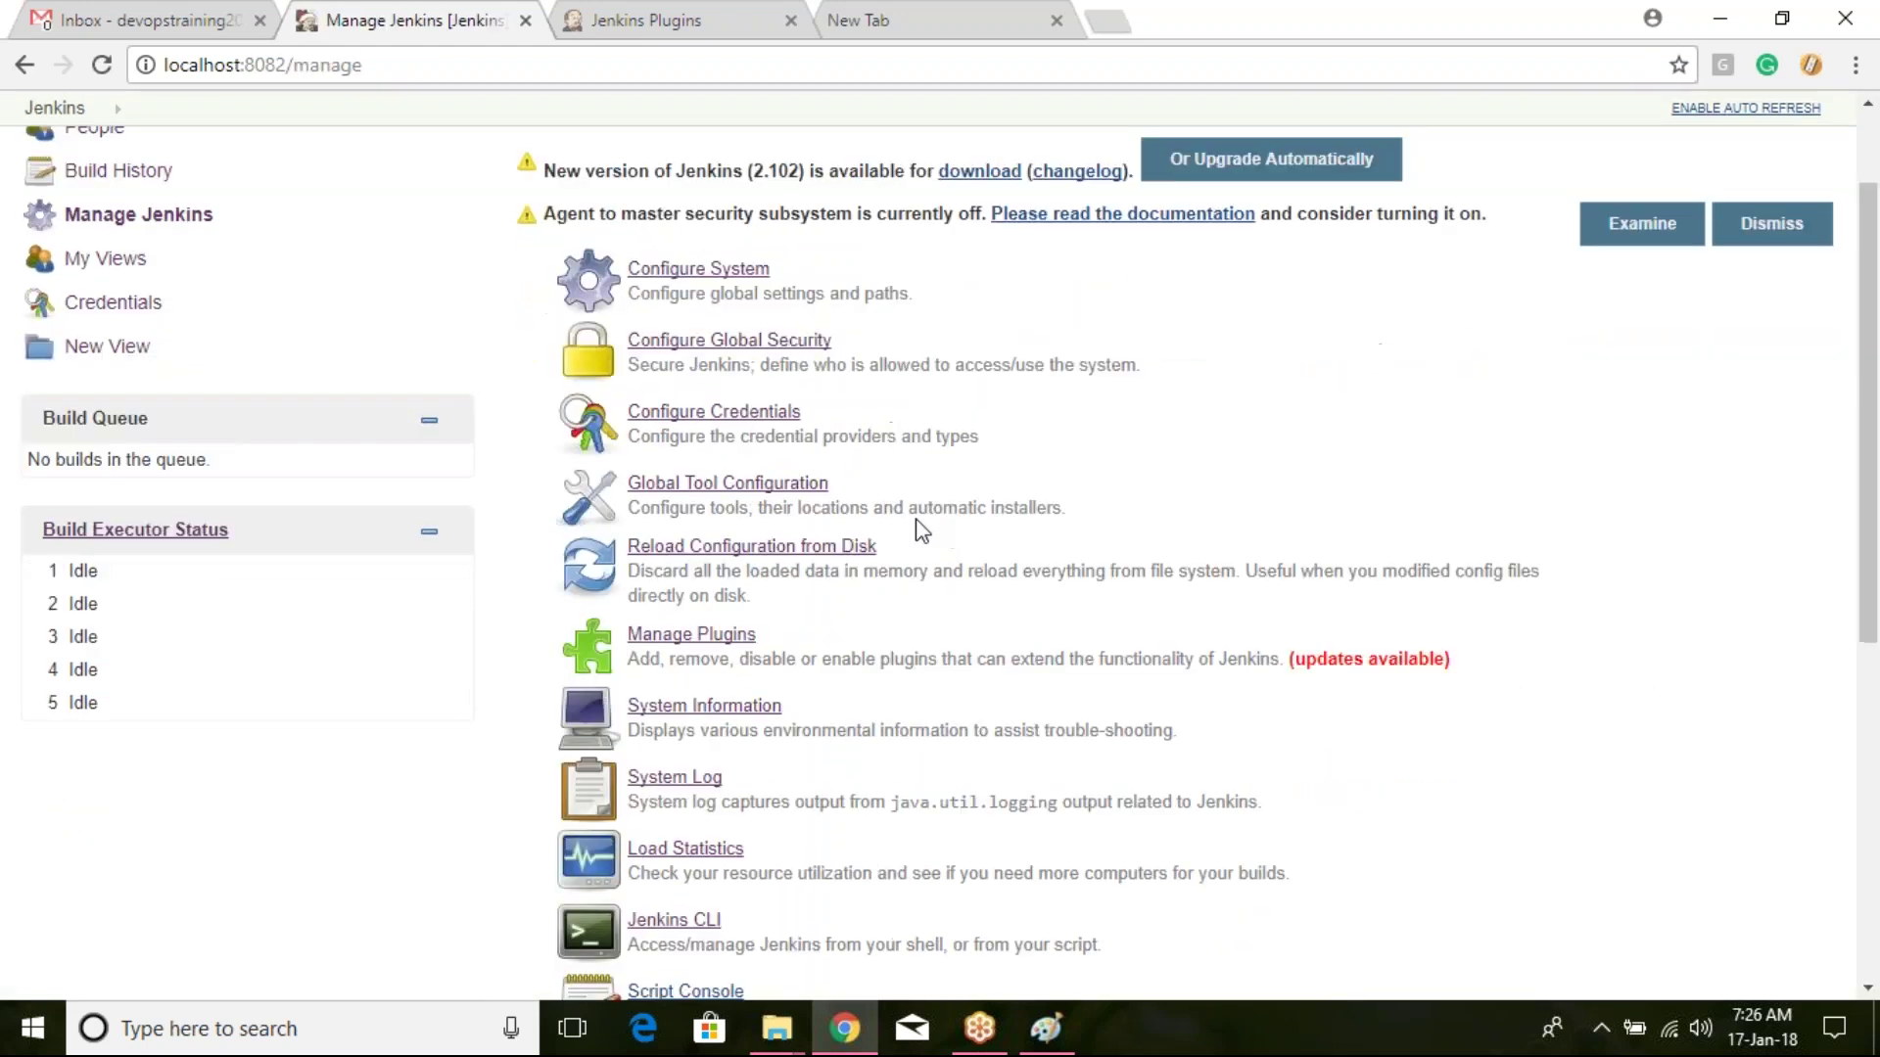
pyautogui.scroll(-3, 768, 613)
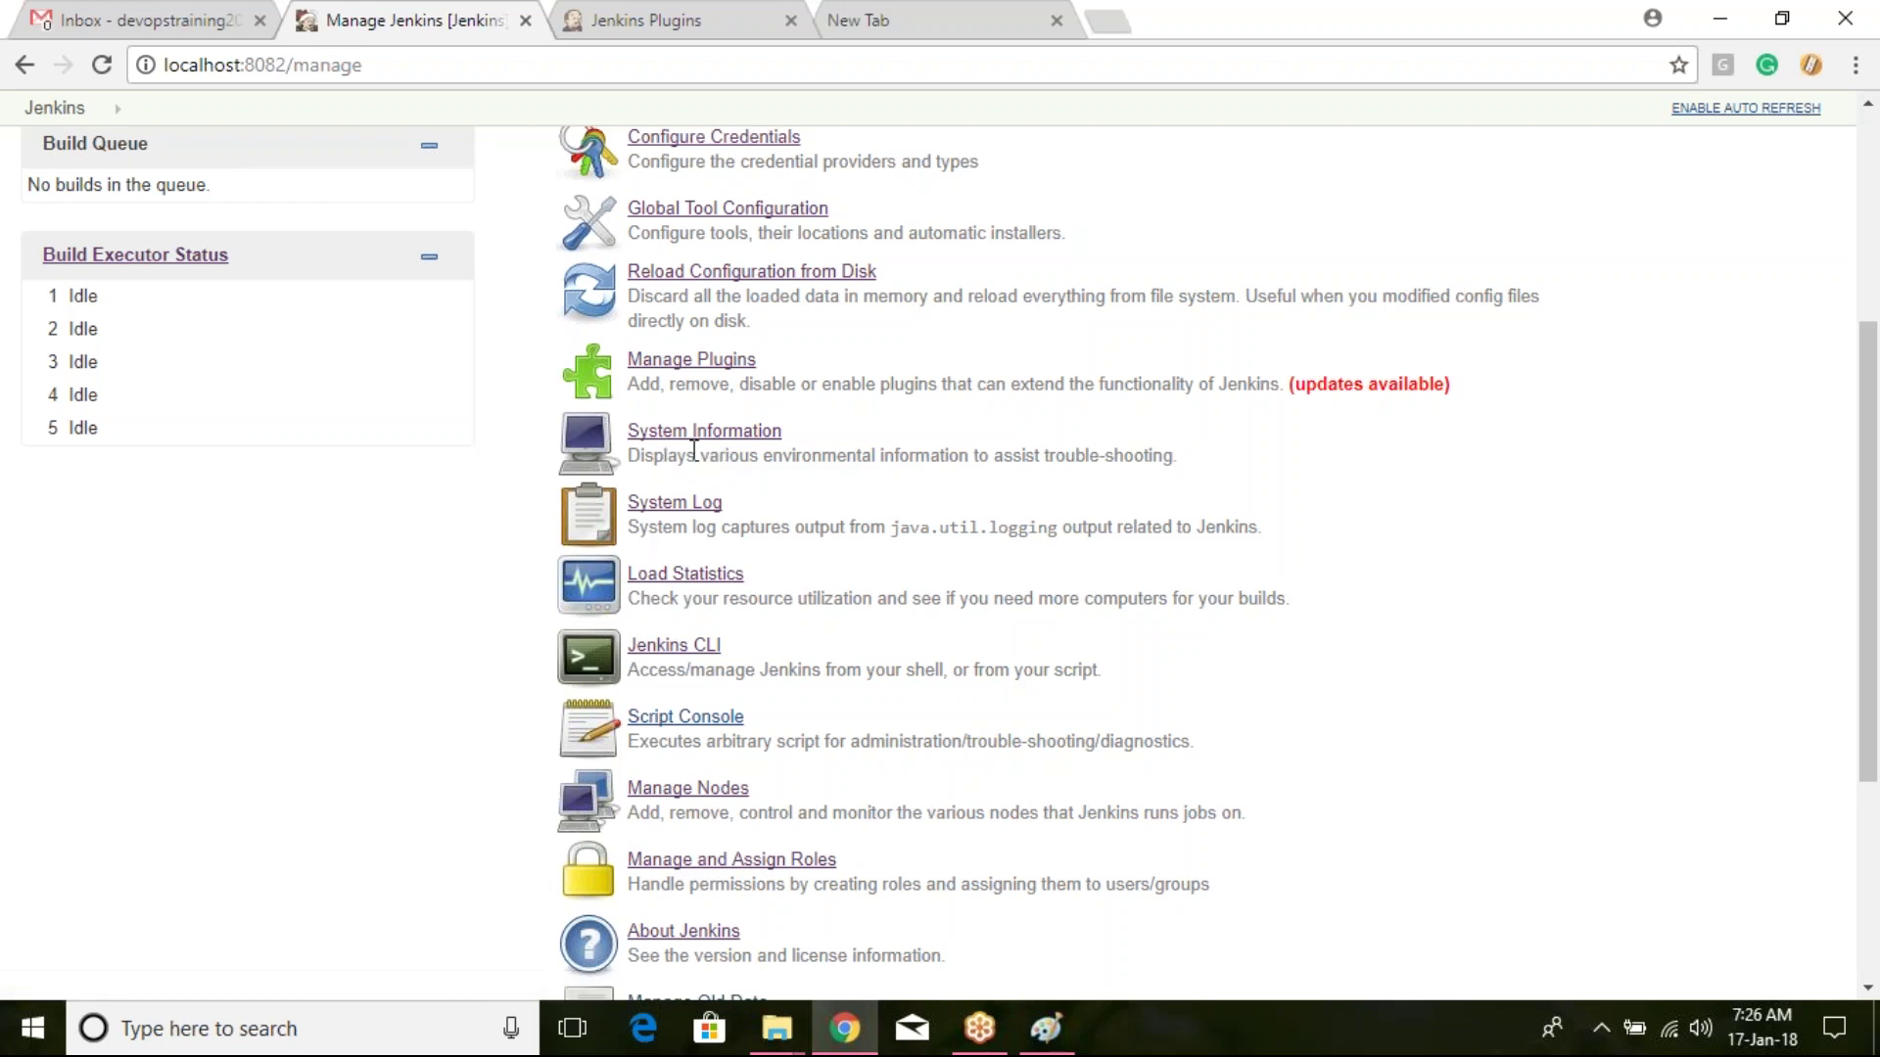
# Step: Browse System Information's system properties, environment variables and installed plugin versions
pyautogui.click(709, 434)
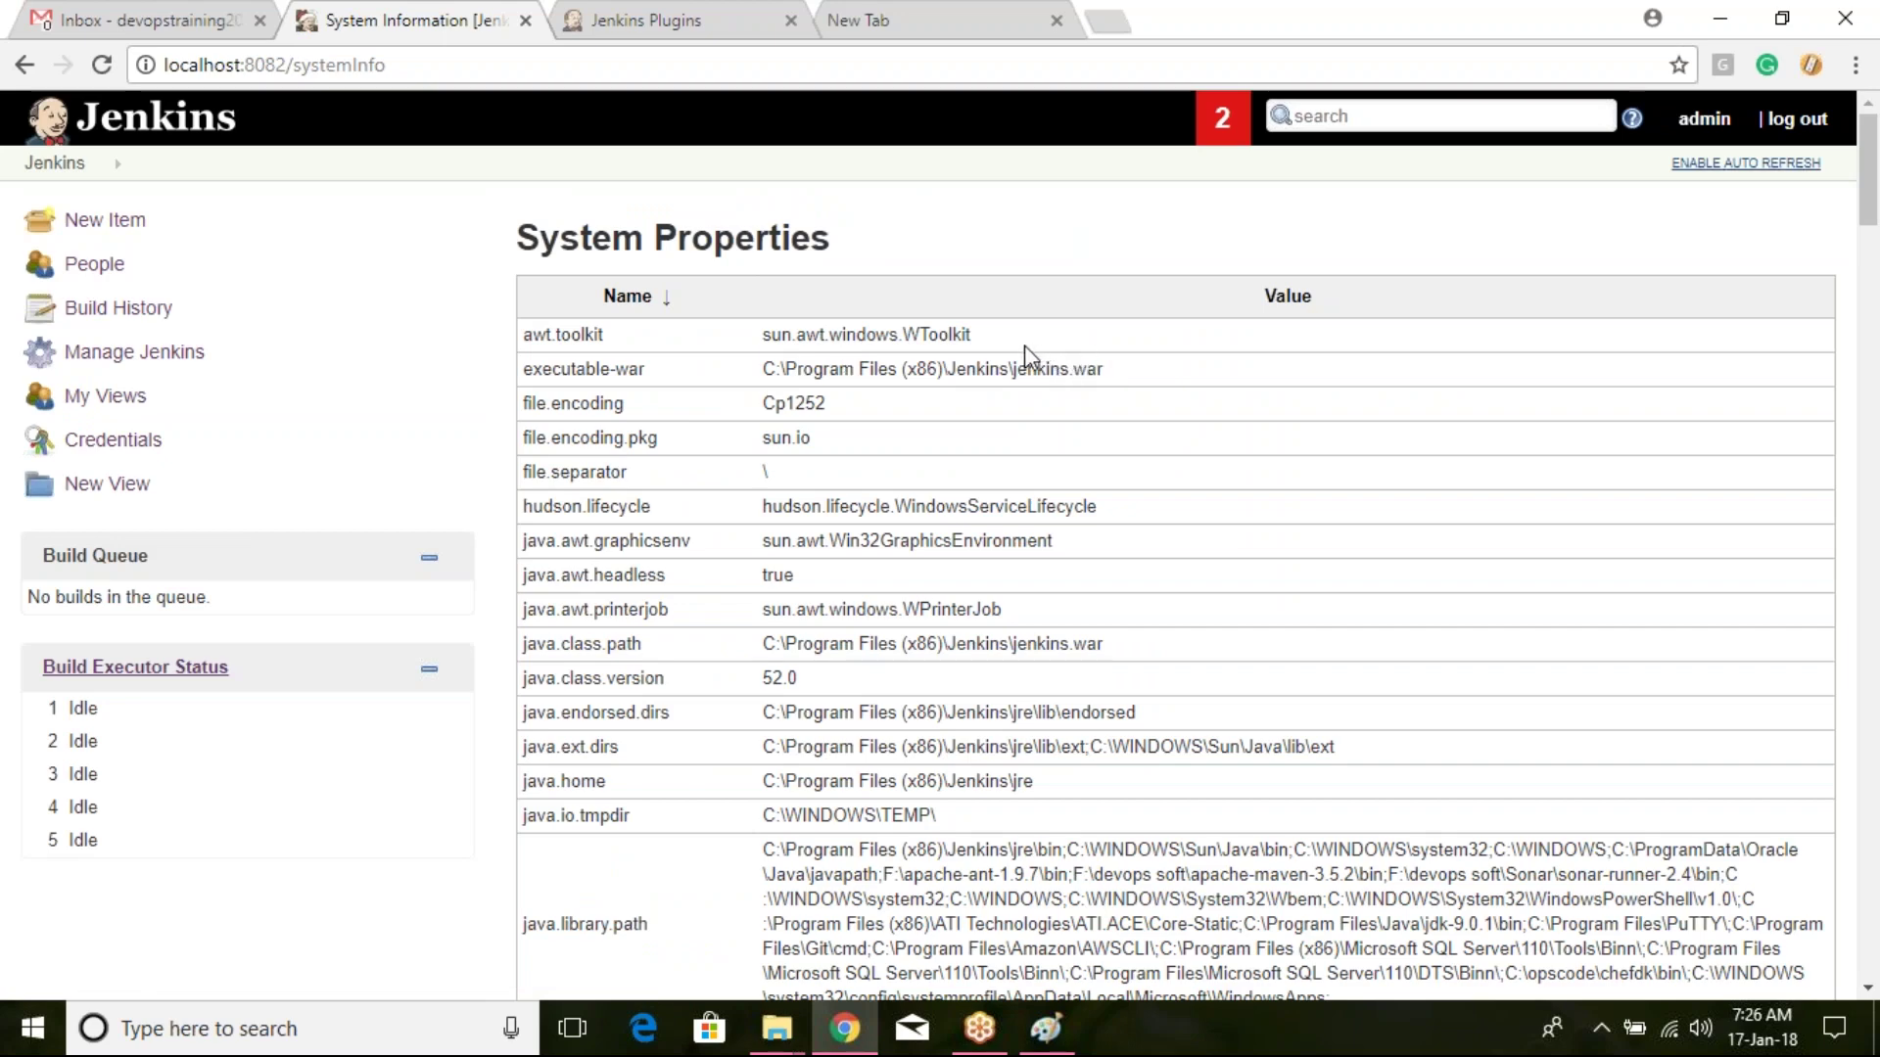
pyautogui.scroll(-7, 1024, 345)
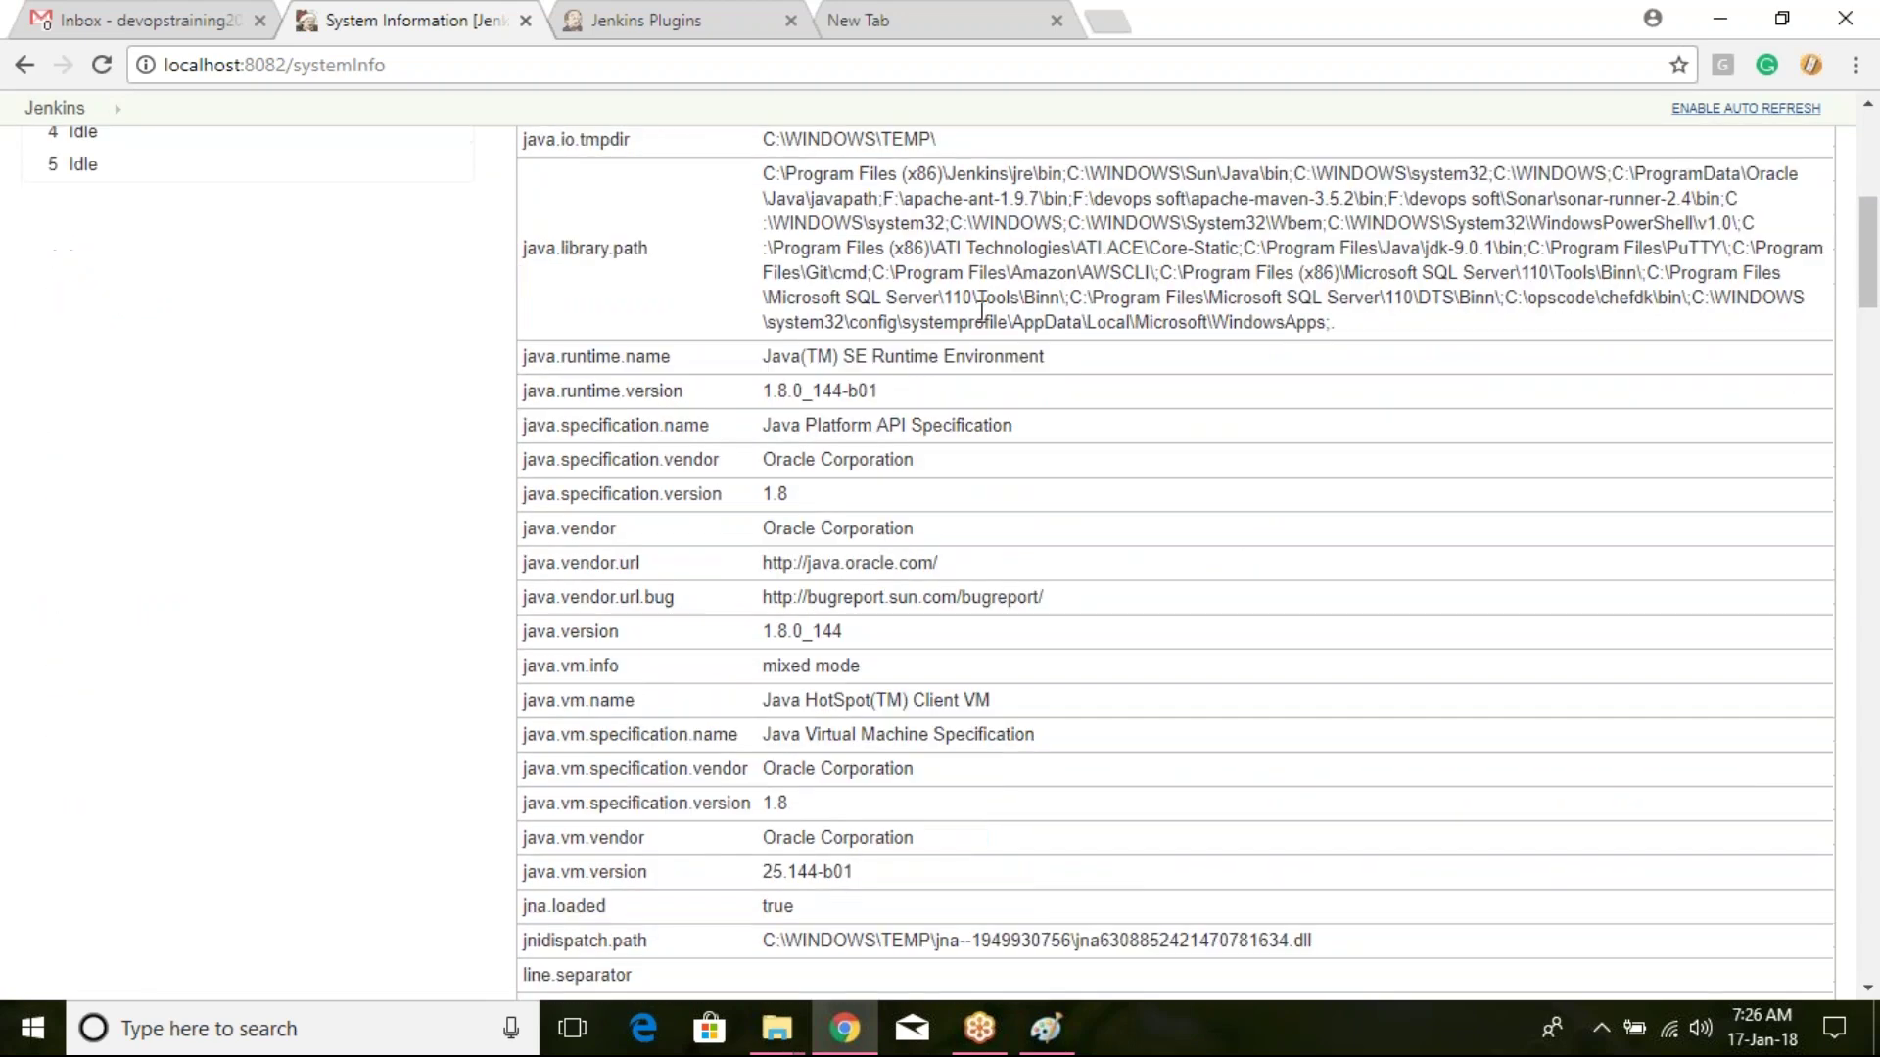
pyautogui.scroll(-2, 983, 310)
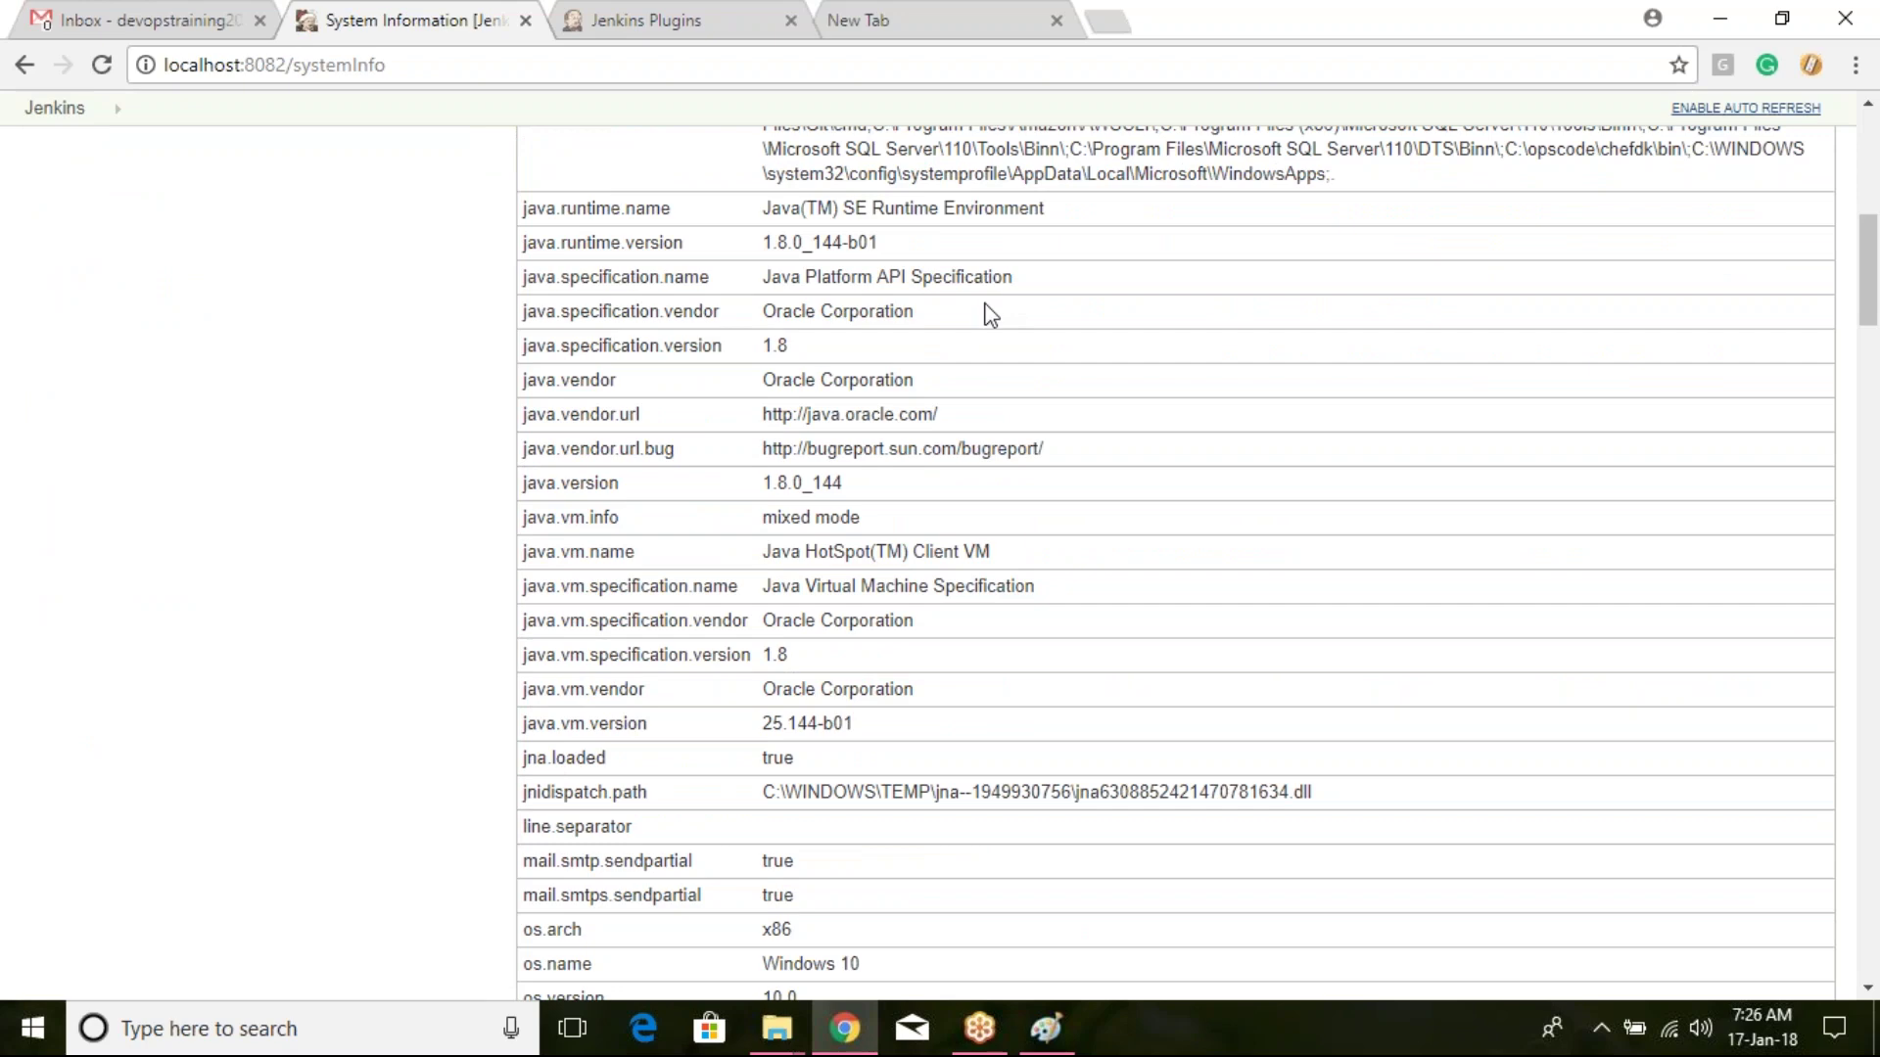
pyautogui.scroll(-7, 987, 311)
pyautogui.scroll(-3, 989, 327)
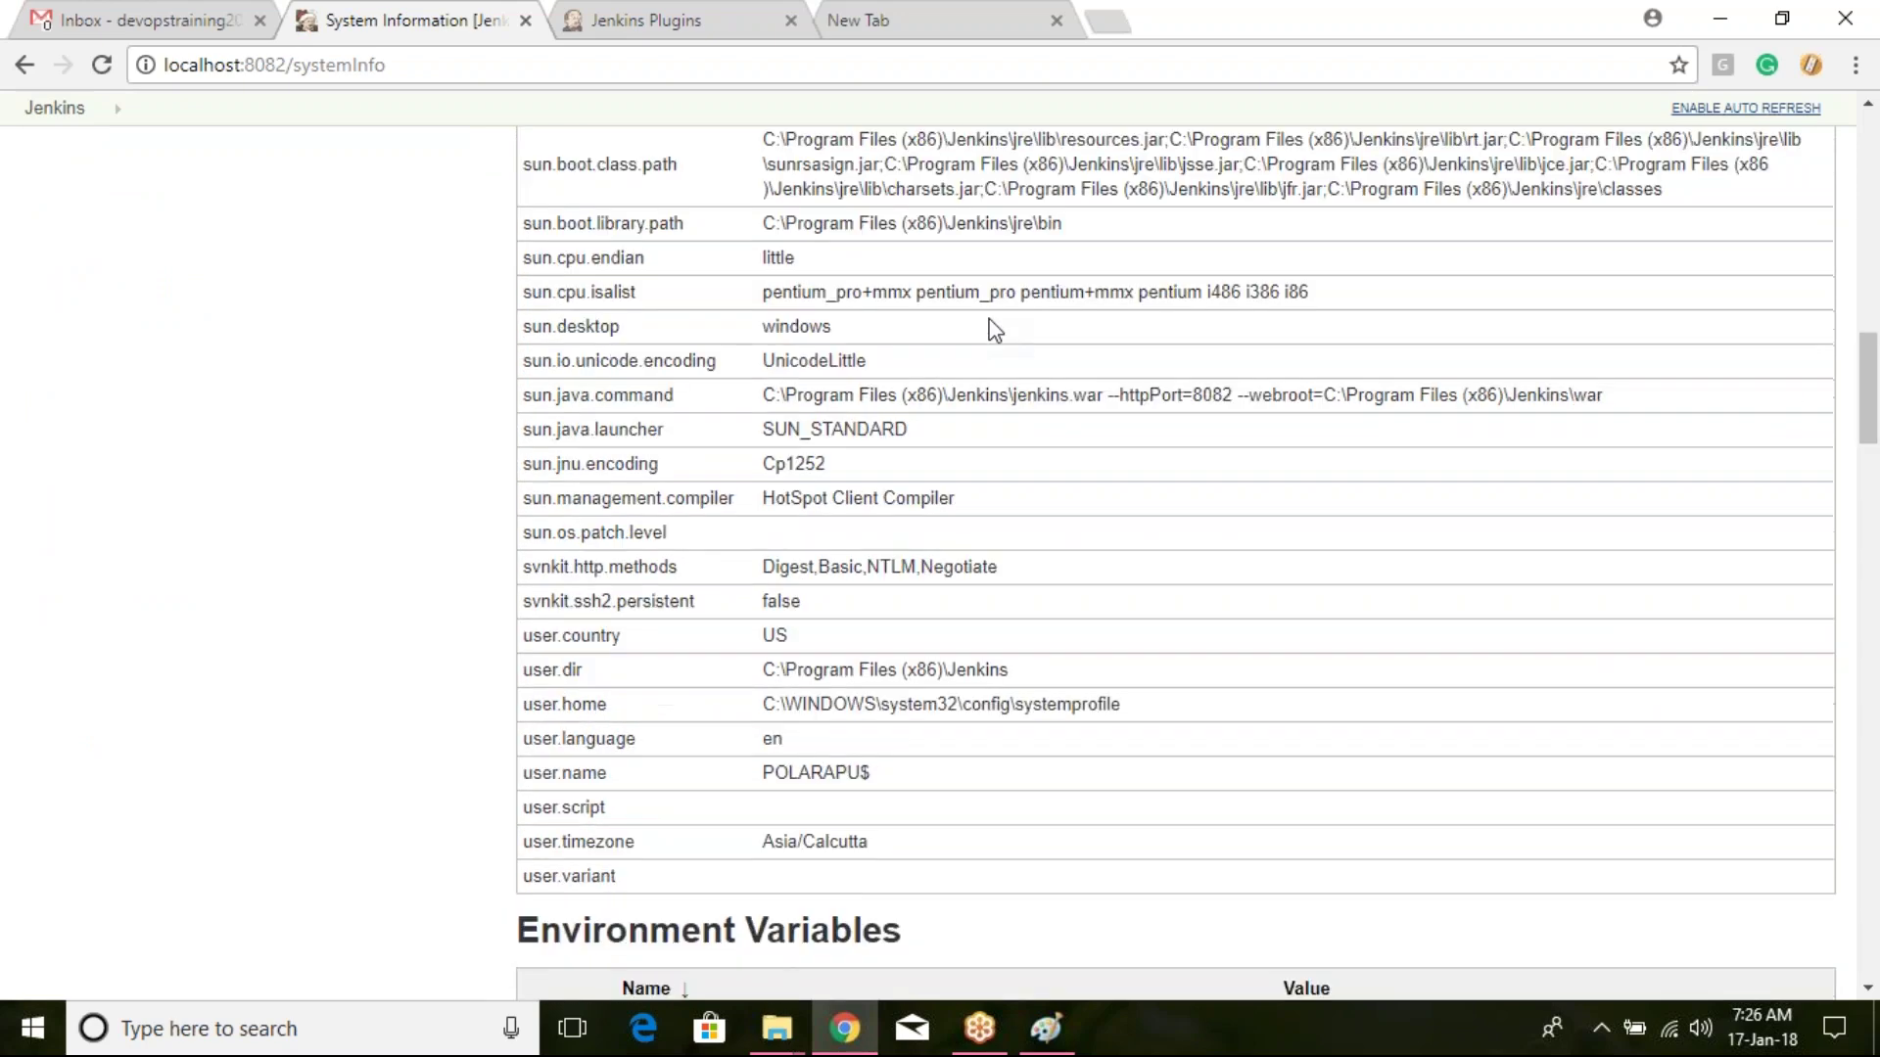
pyautogui.scroll(-4, 955, 312)
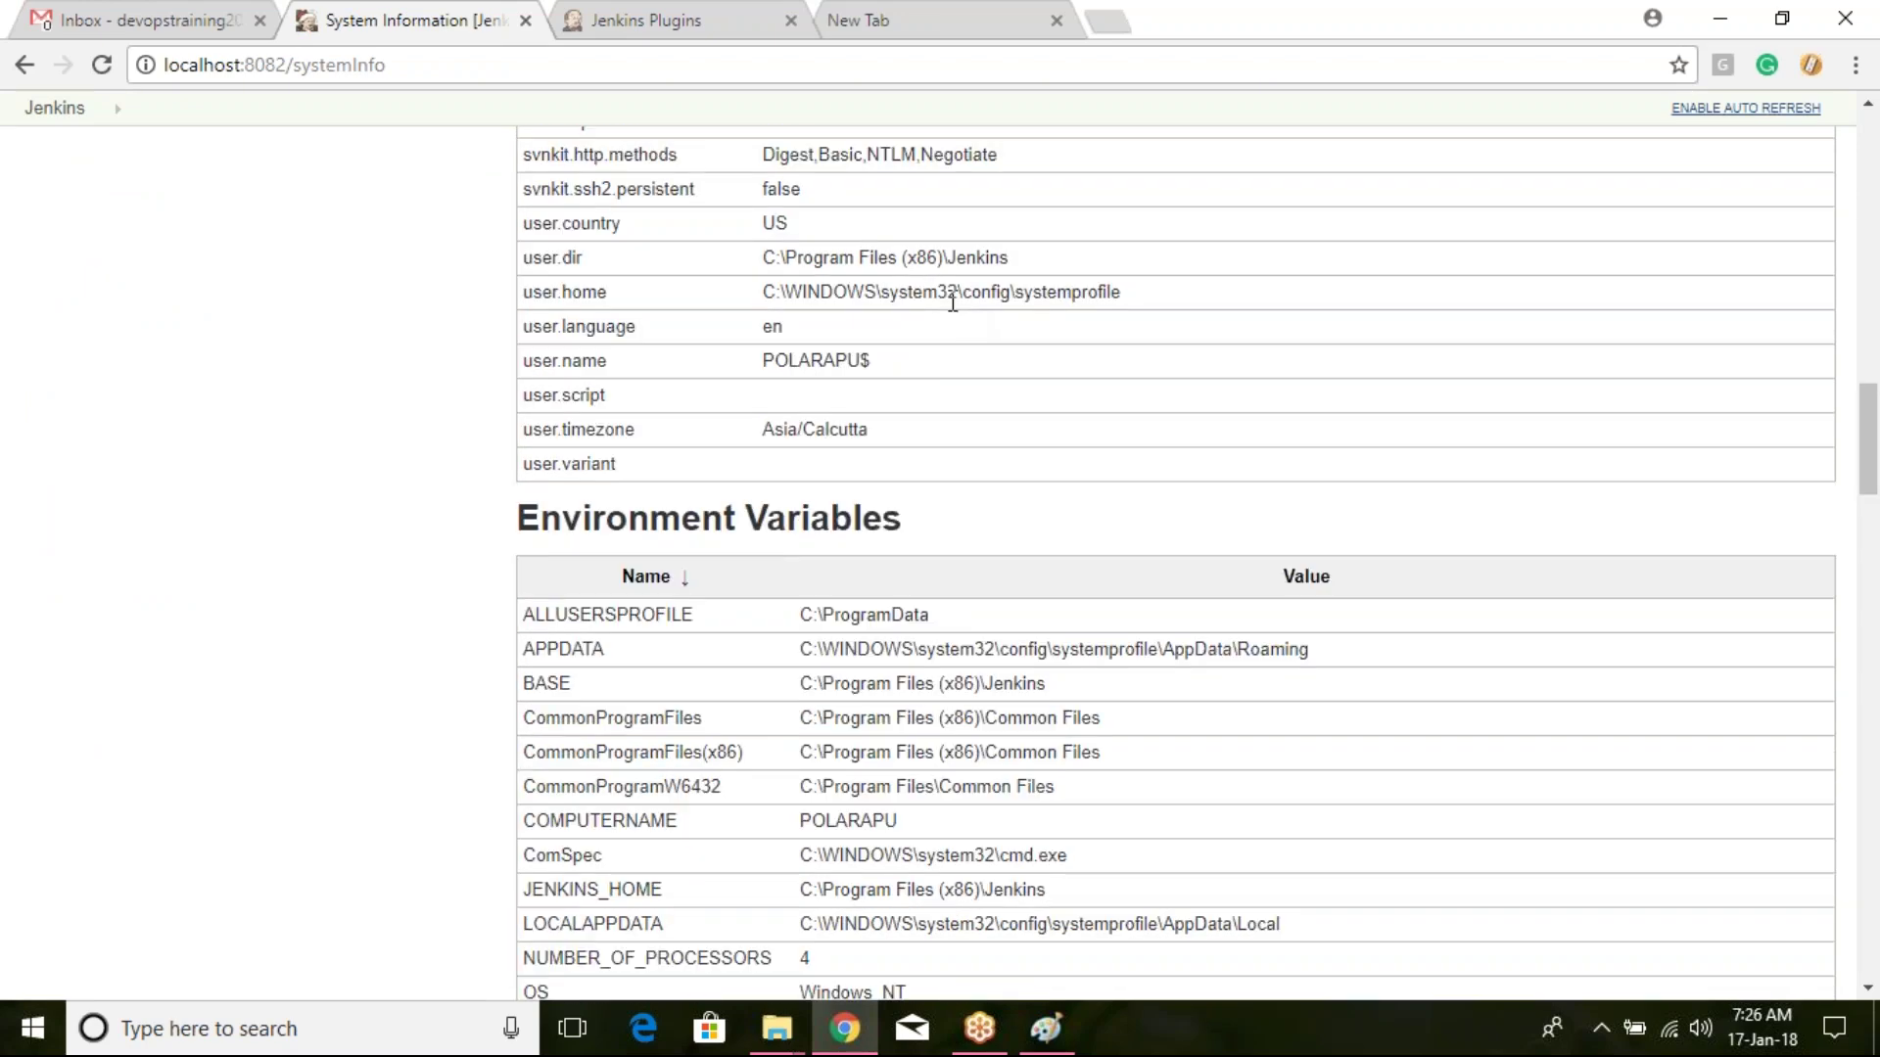
pyautogui.scroll(-4, 945, 303)
pyautogui.scroll(-3, 941, 303)
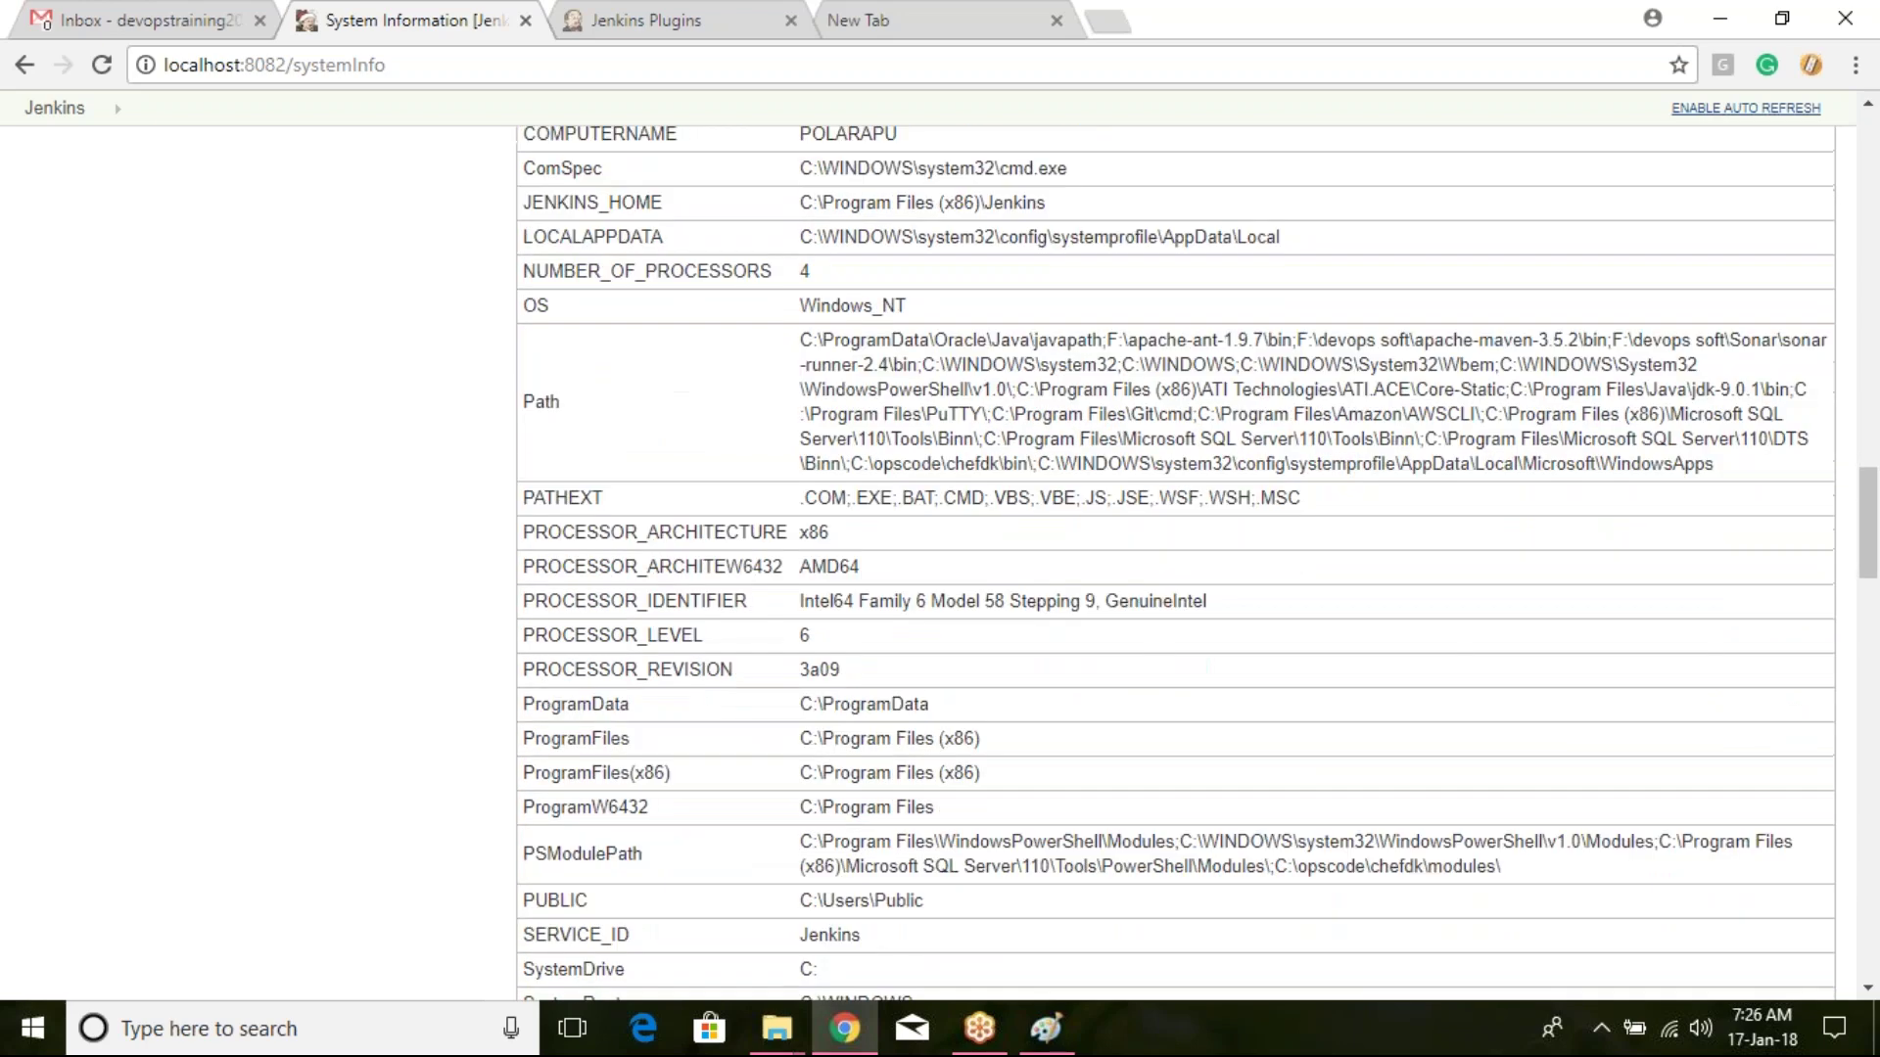
pyautogui.scroll(-6, 943, 293)
pyautogui.scroll(-10, 942, 292)
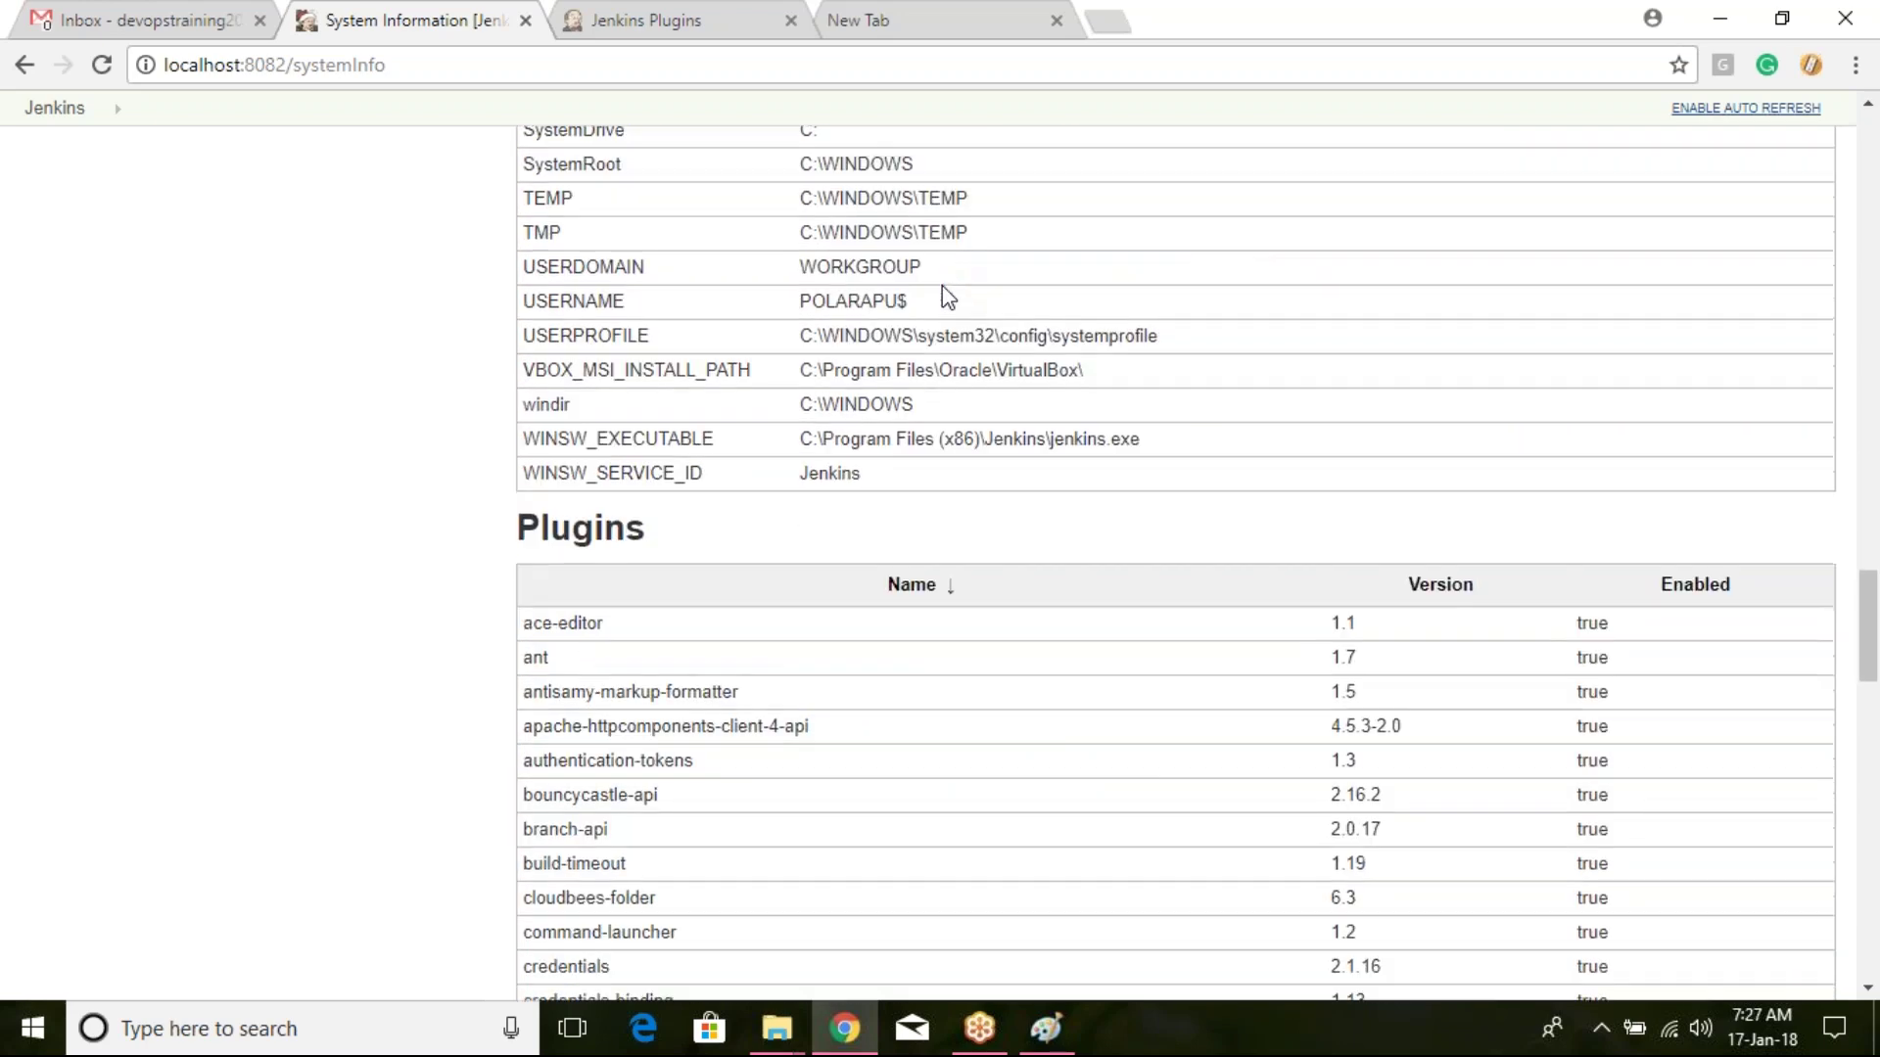
pyautogui.scroll(-13, 952, 292)
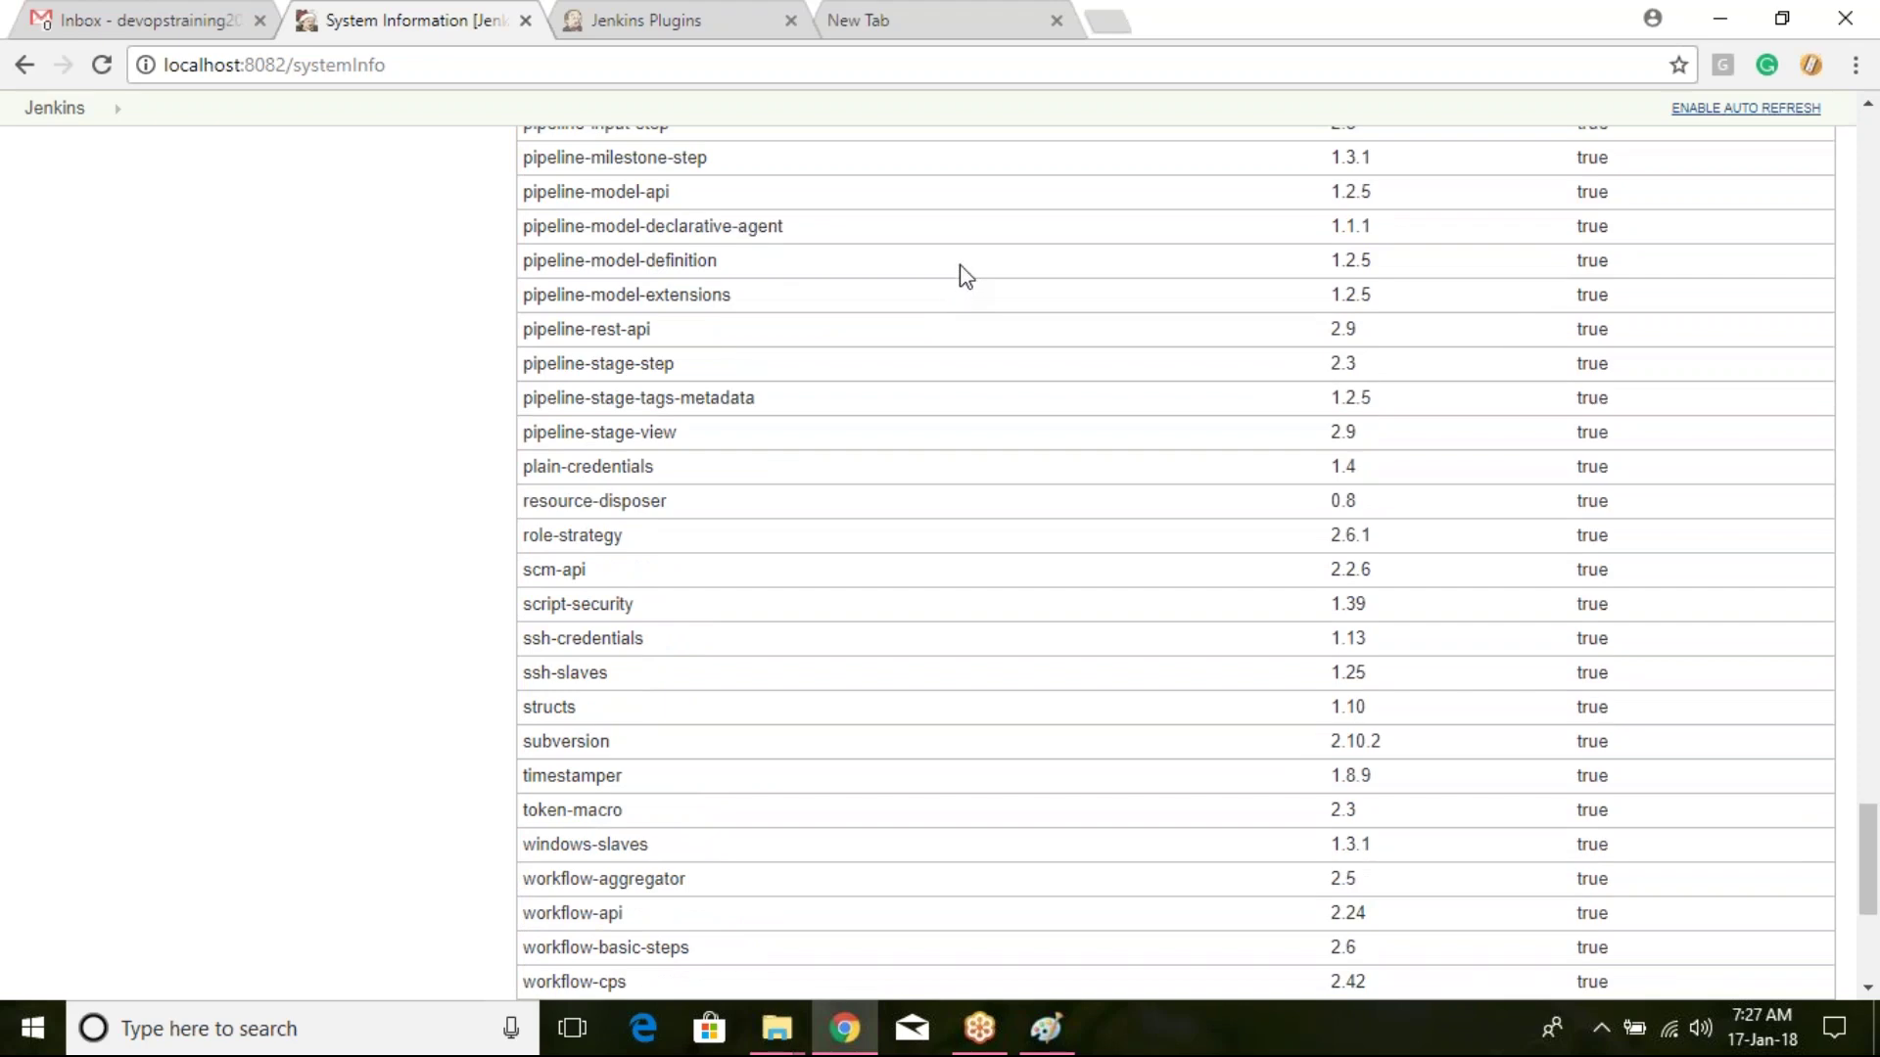
pyautogui.scroll(-5, 964, 279)
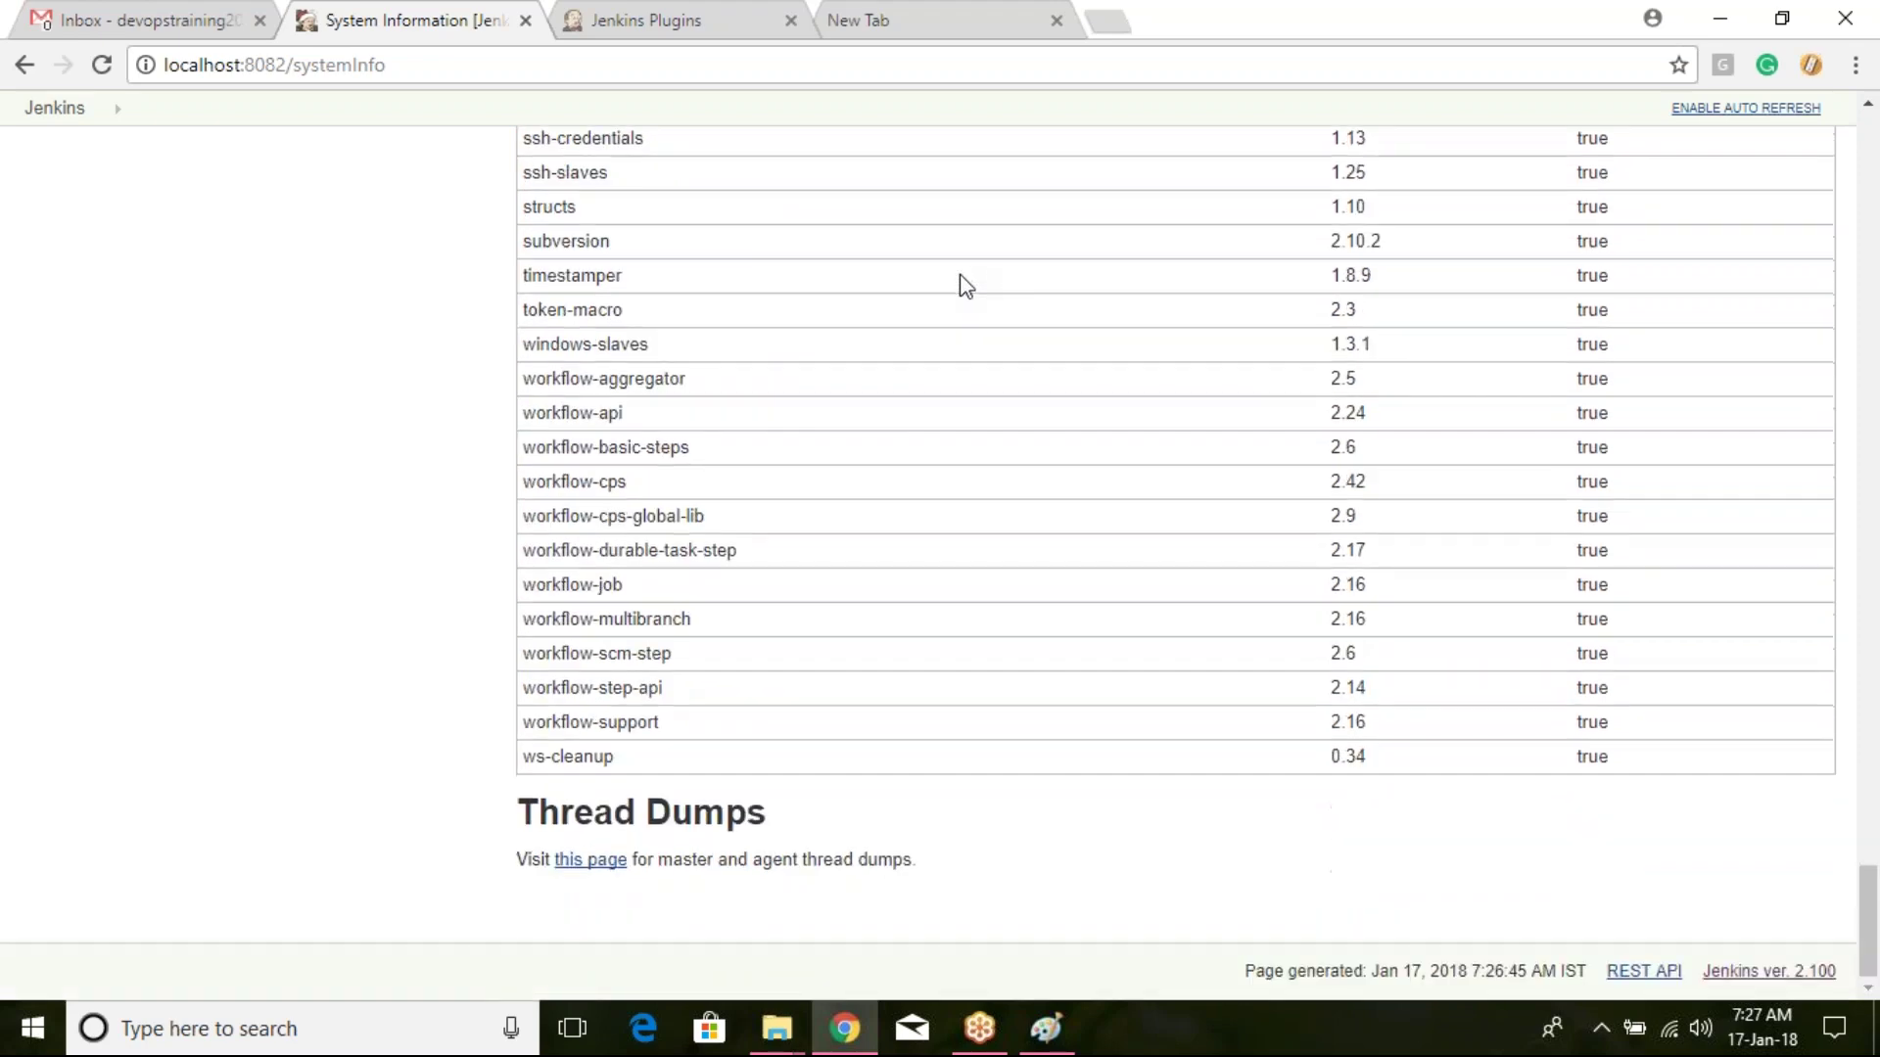
pyautogui.scroll(20, 959, 284)
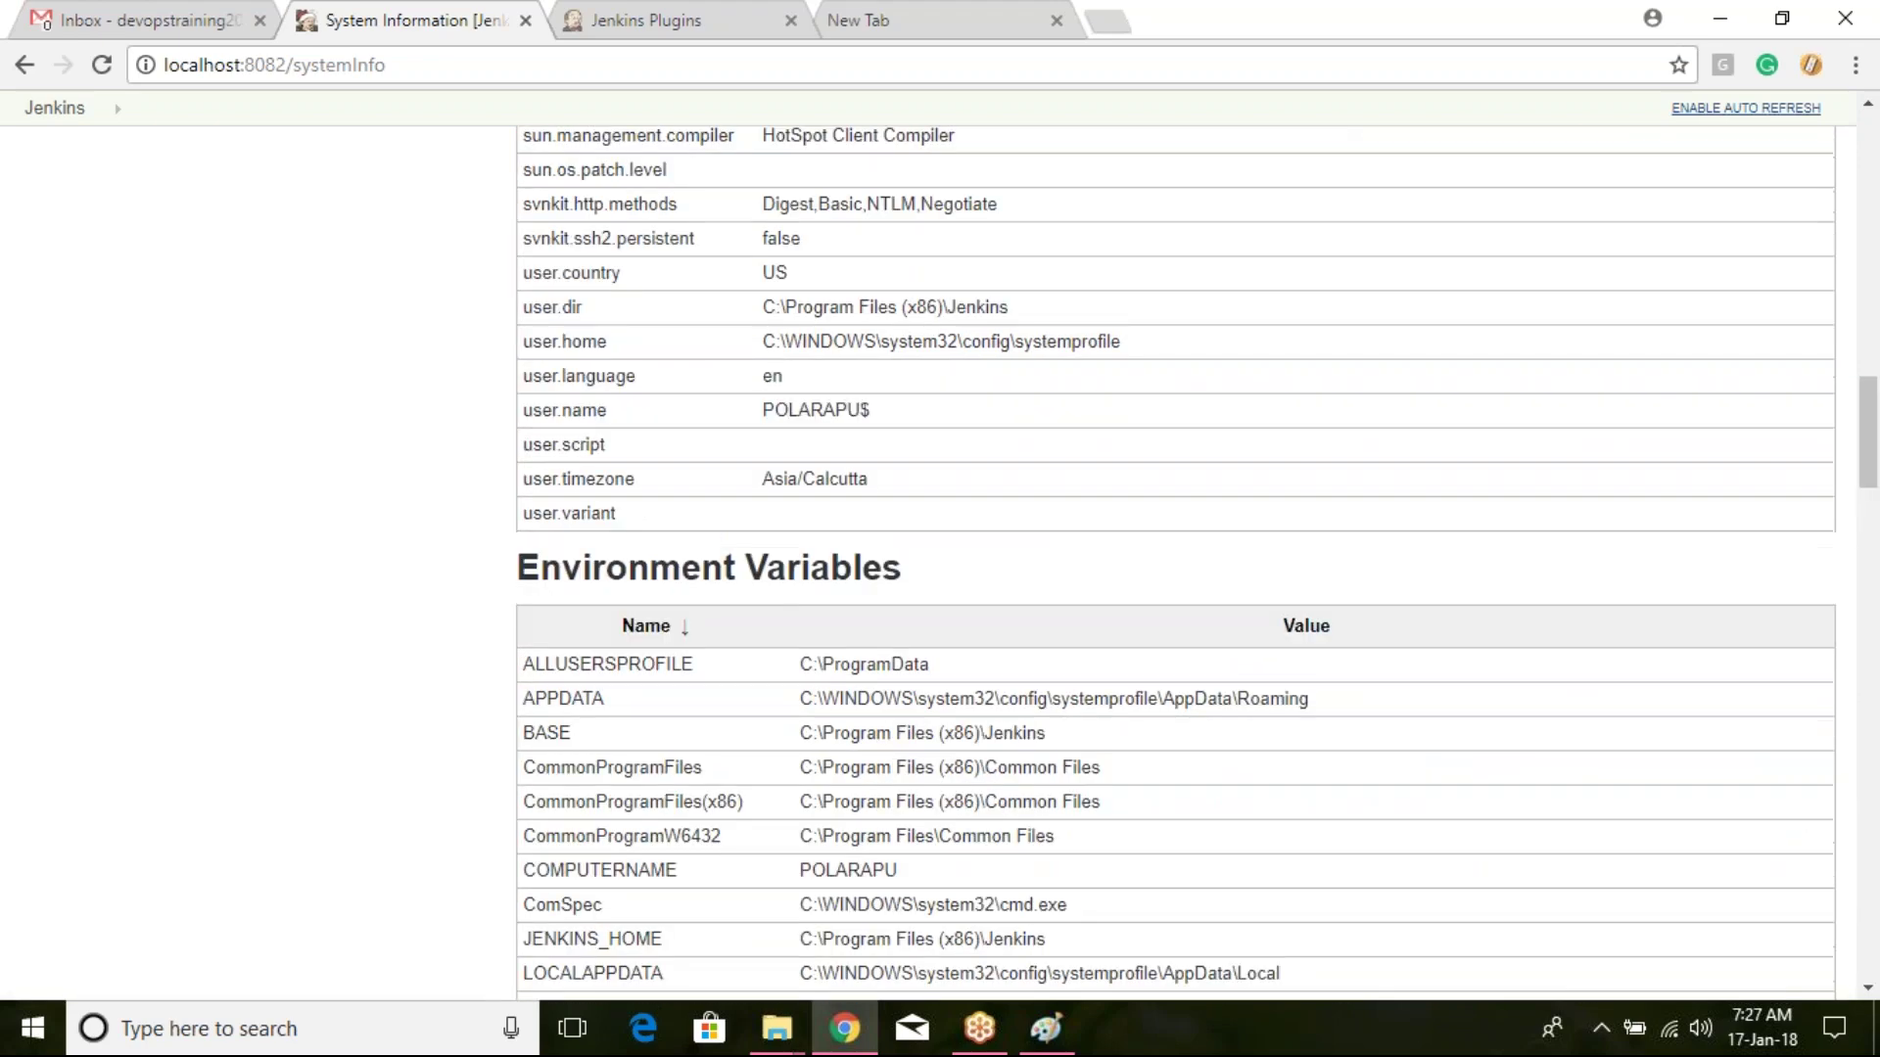
pyautogui.scroll(1, 945, 313)
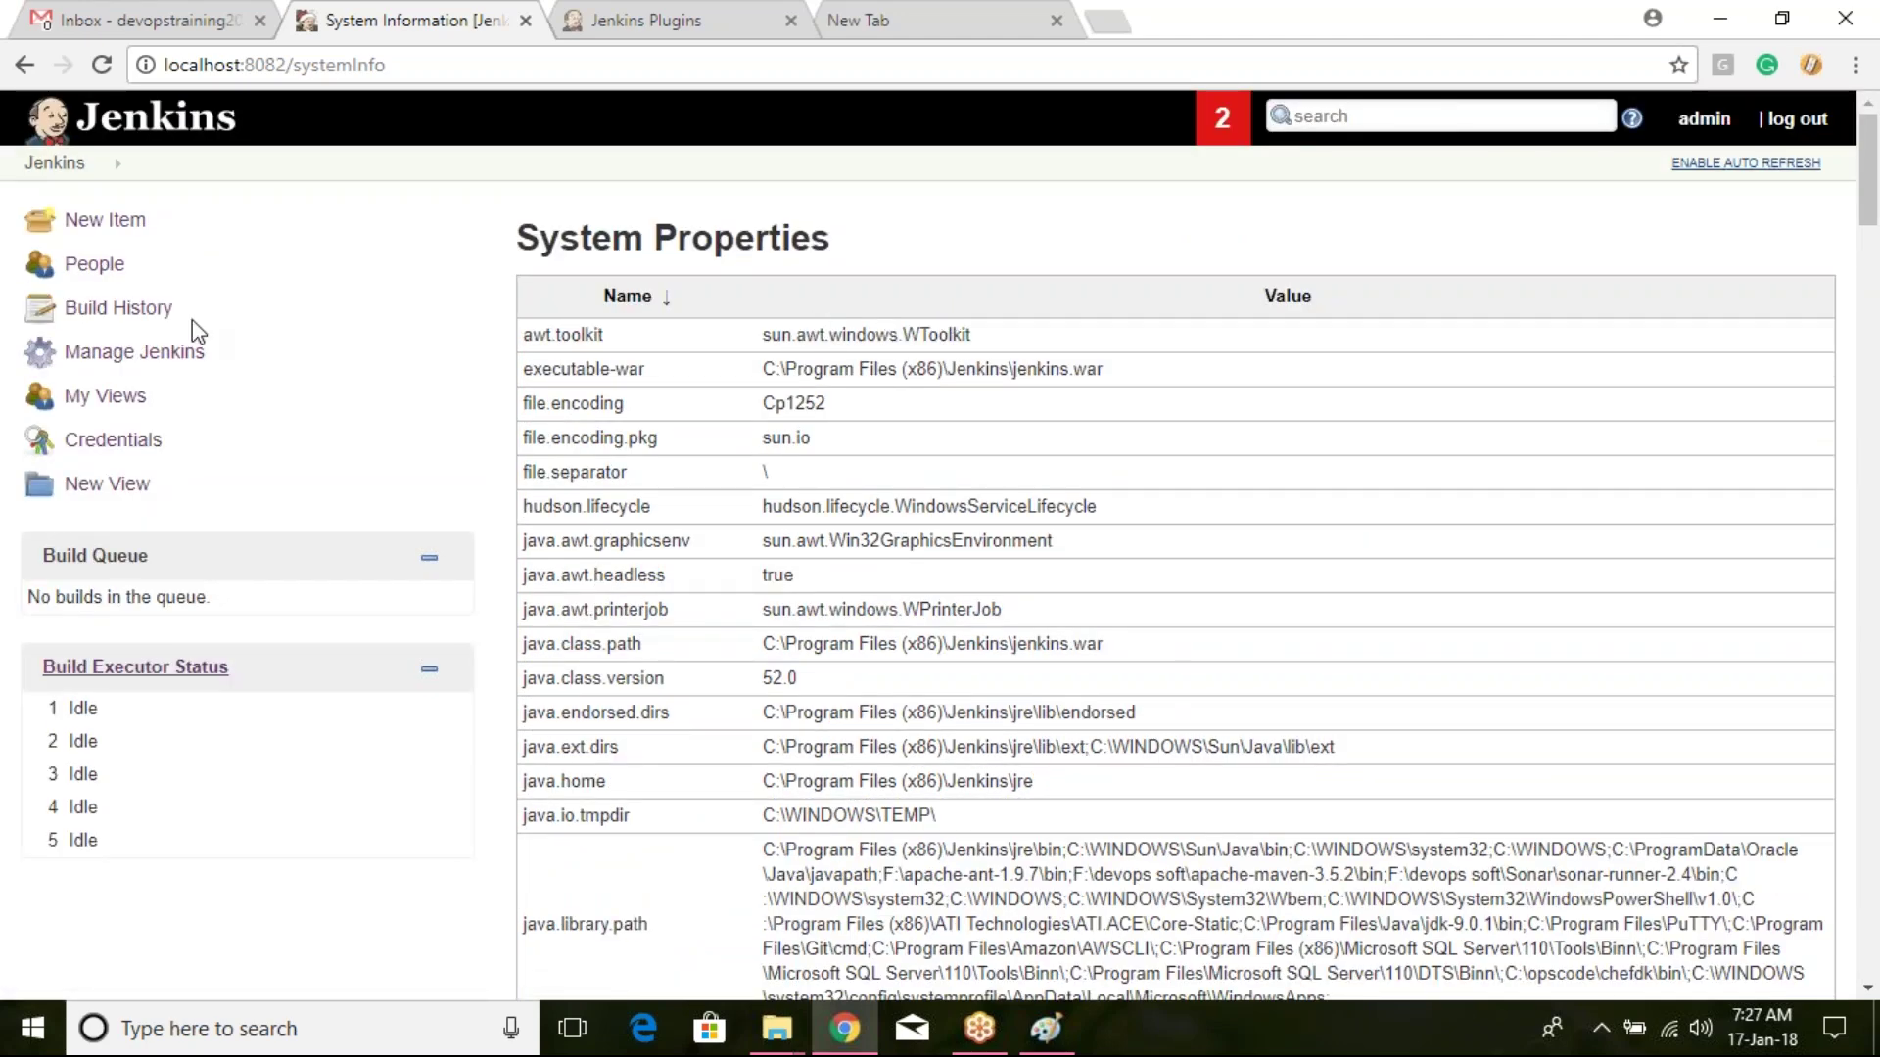
# Step: Go from Manage Jenkins to System Log and begin adding a new log recorder
pyautogui.click(180, 355)
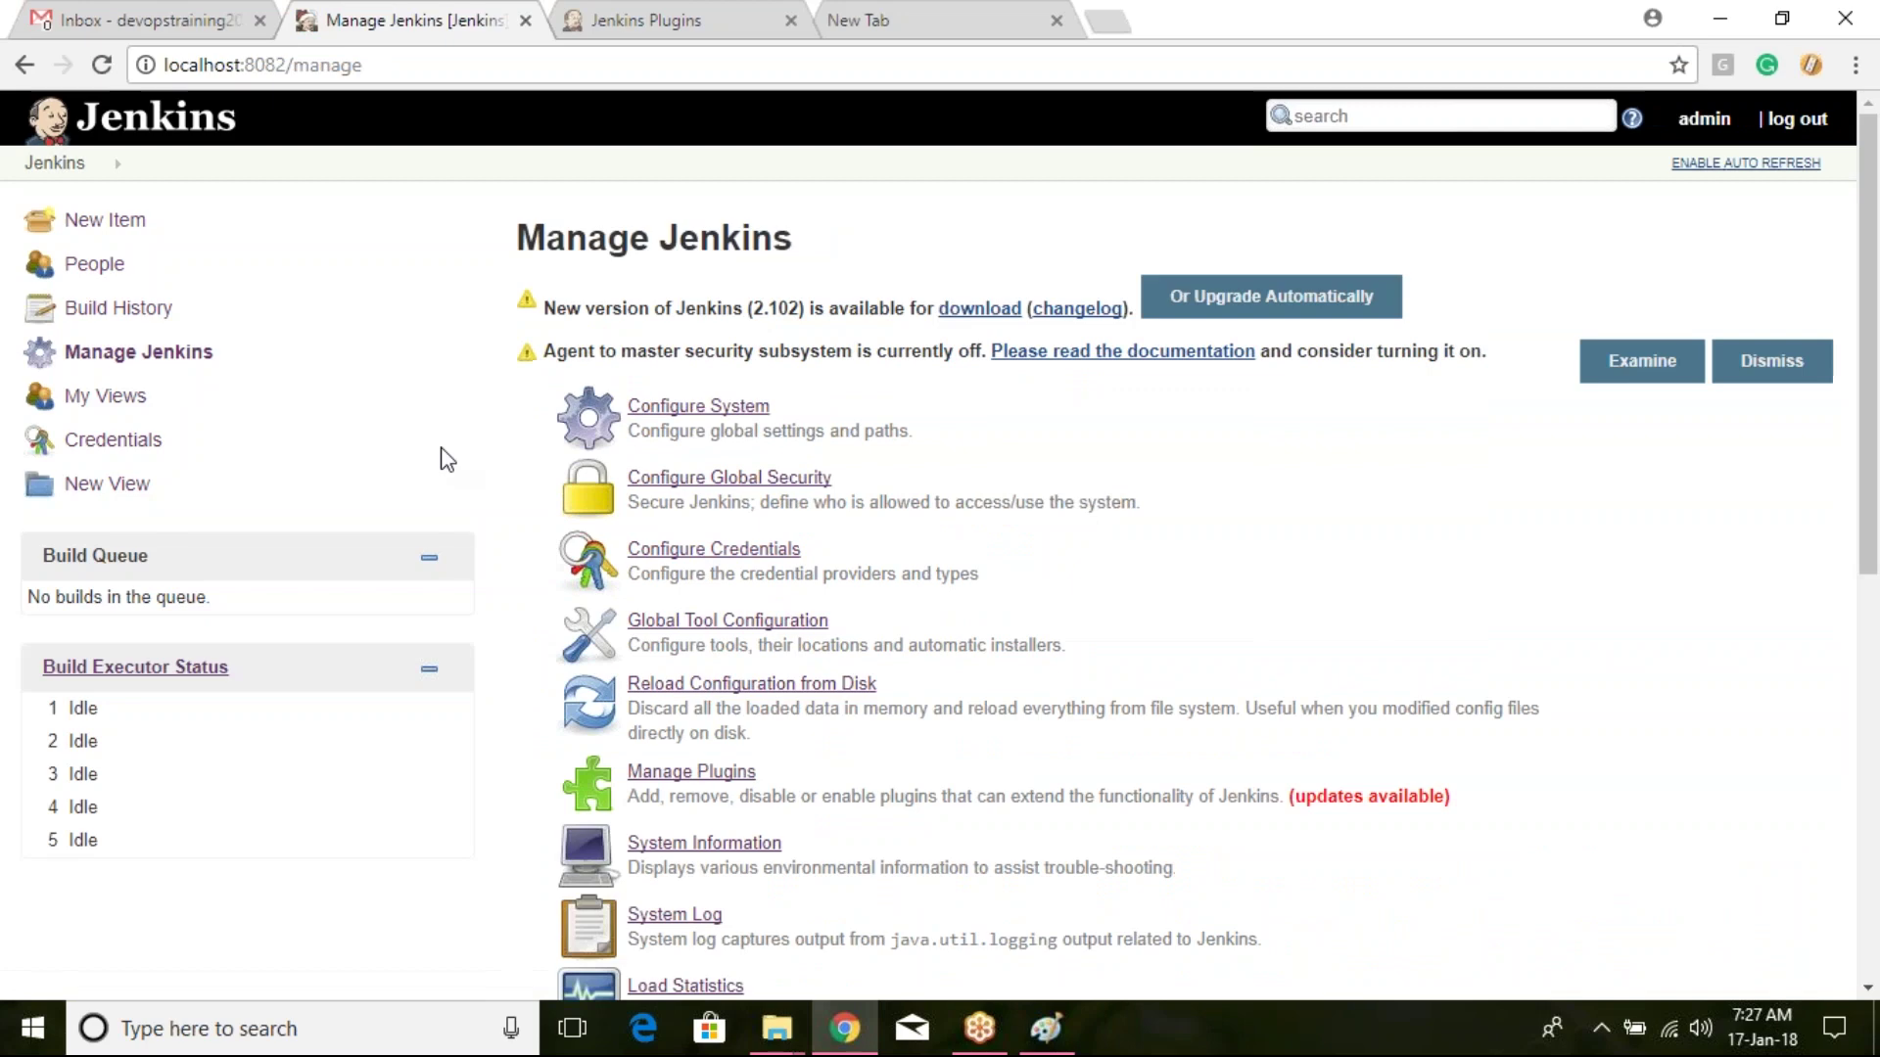
pyautogui.scroll(-2, 700, 617)
pyautogui.scroll(-3, 720, 592)
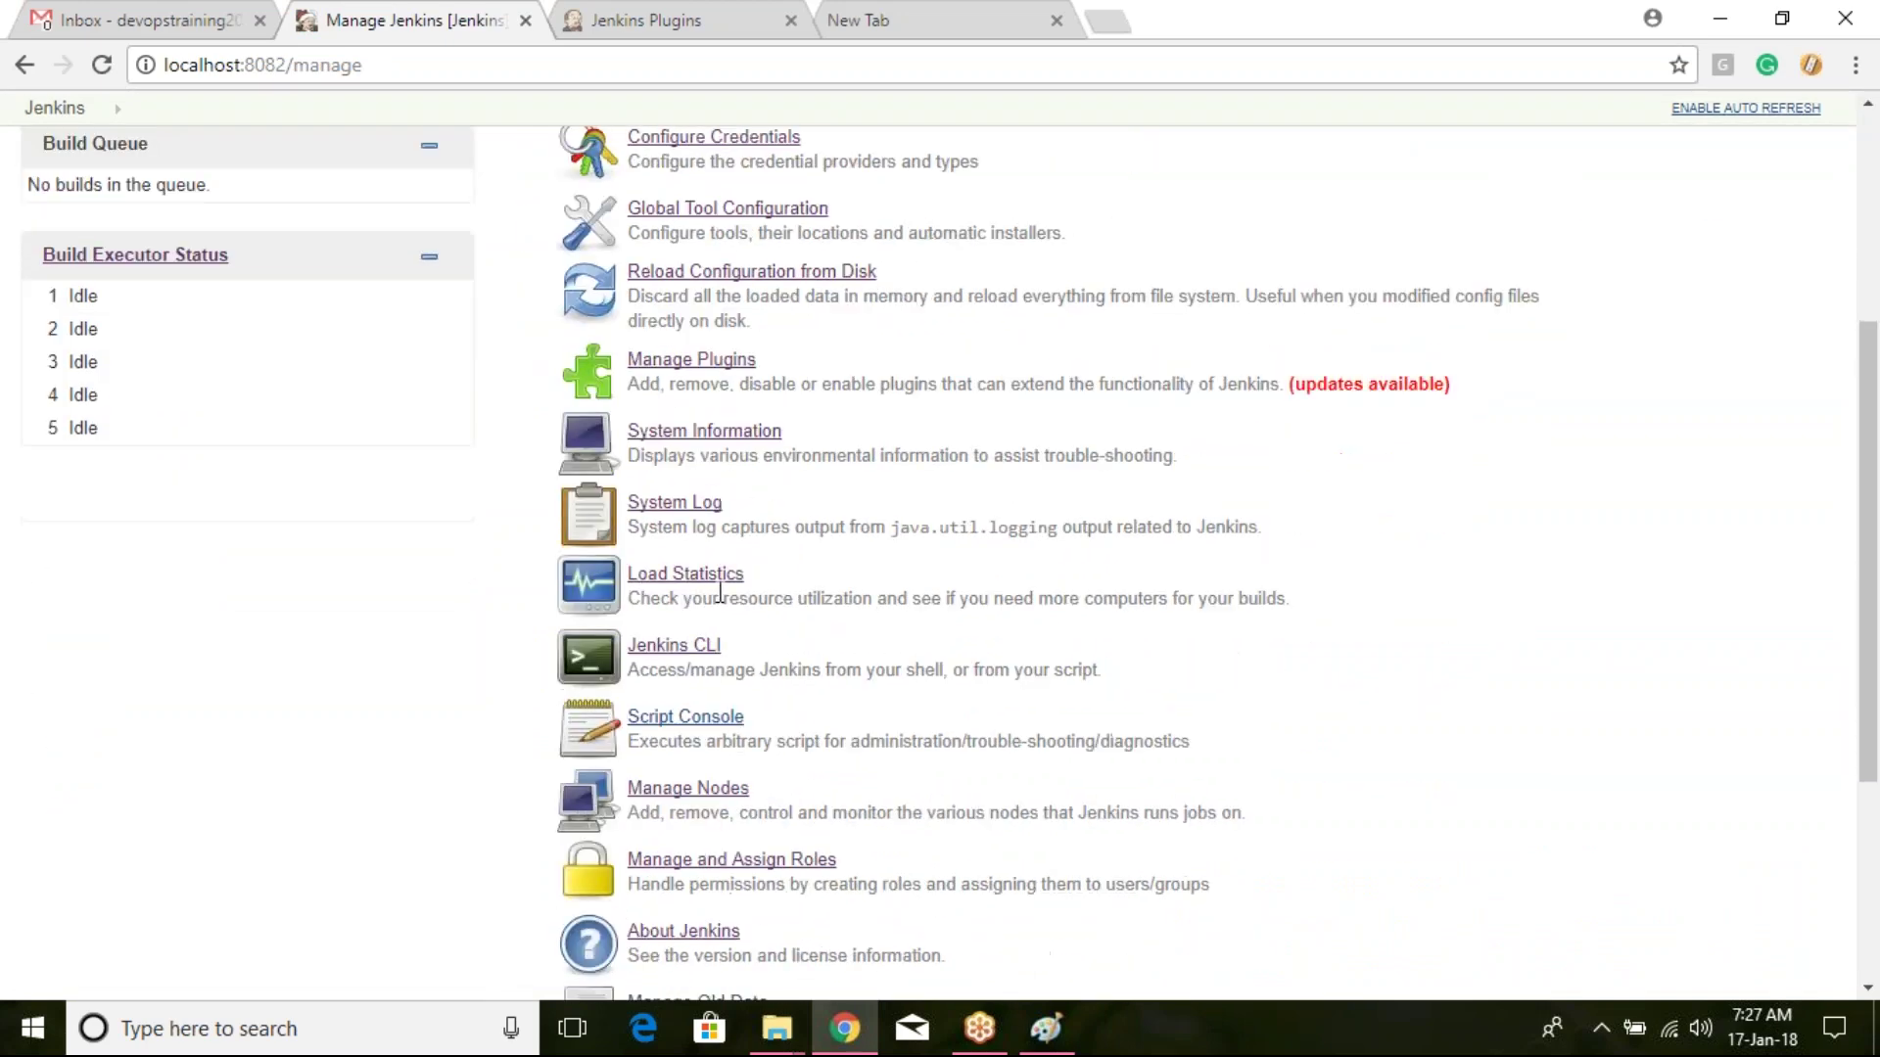
pyautogui.click(687, 505)
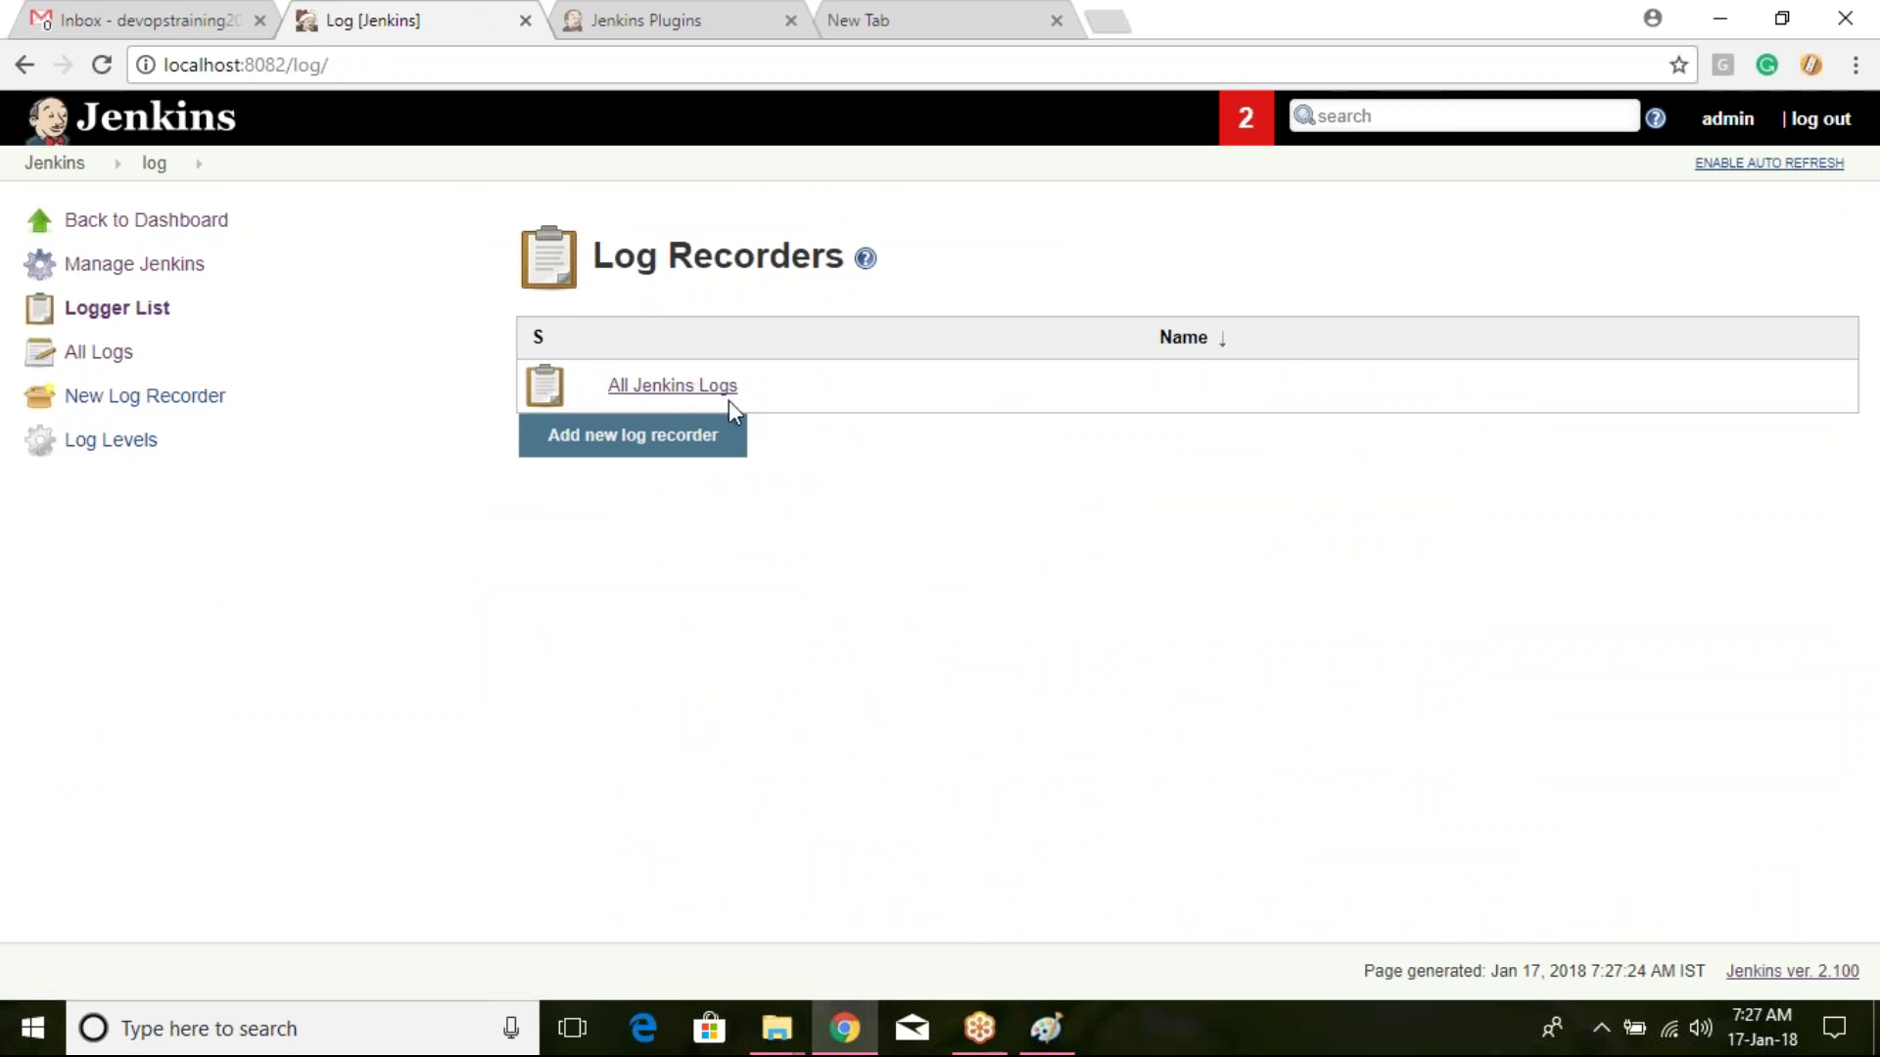
pyautogui.click(694, 449)
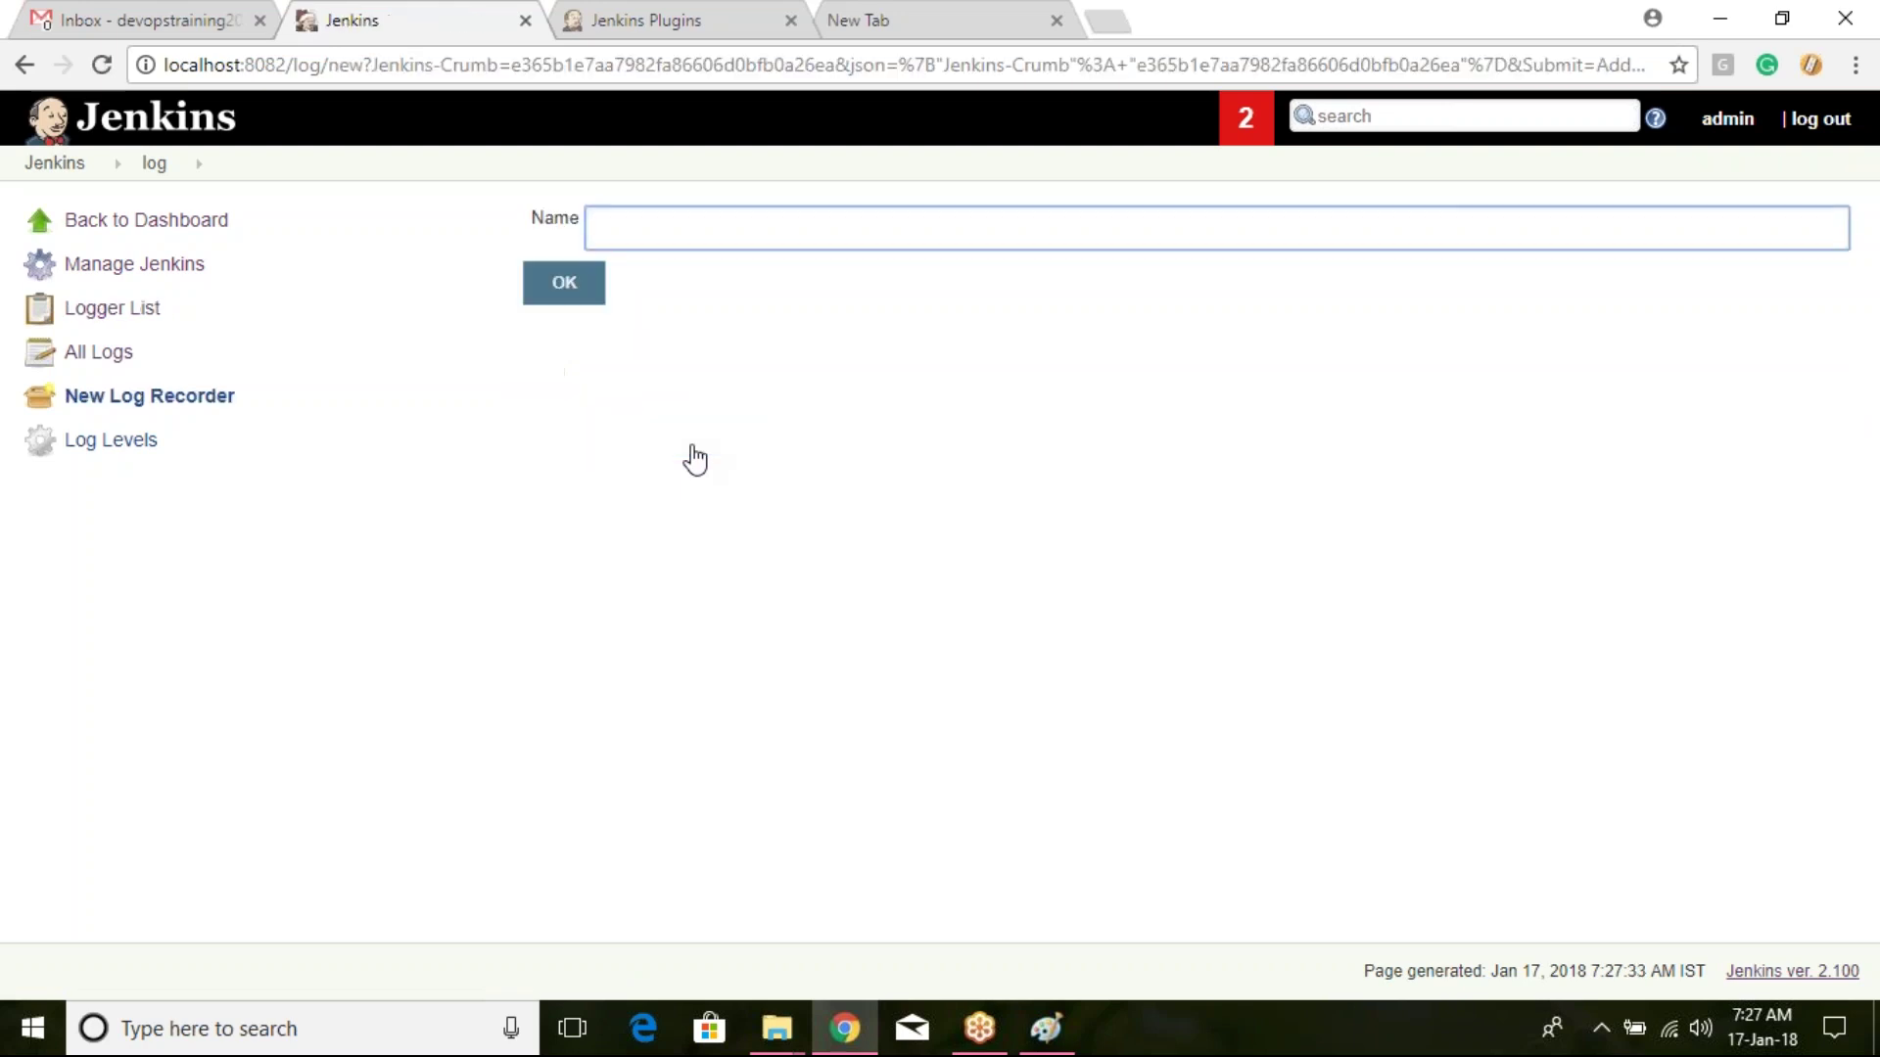
# Step: Create the log1 recorder with one logger entry at log level ALL
pyautogui.write('log1')
pyautogui.click(579, 289)
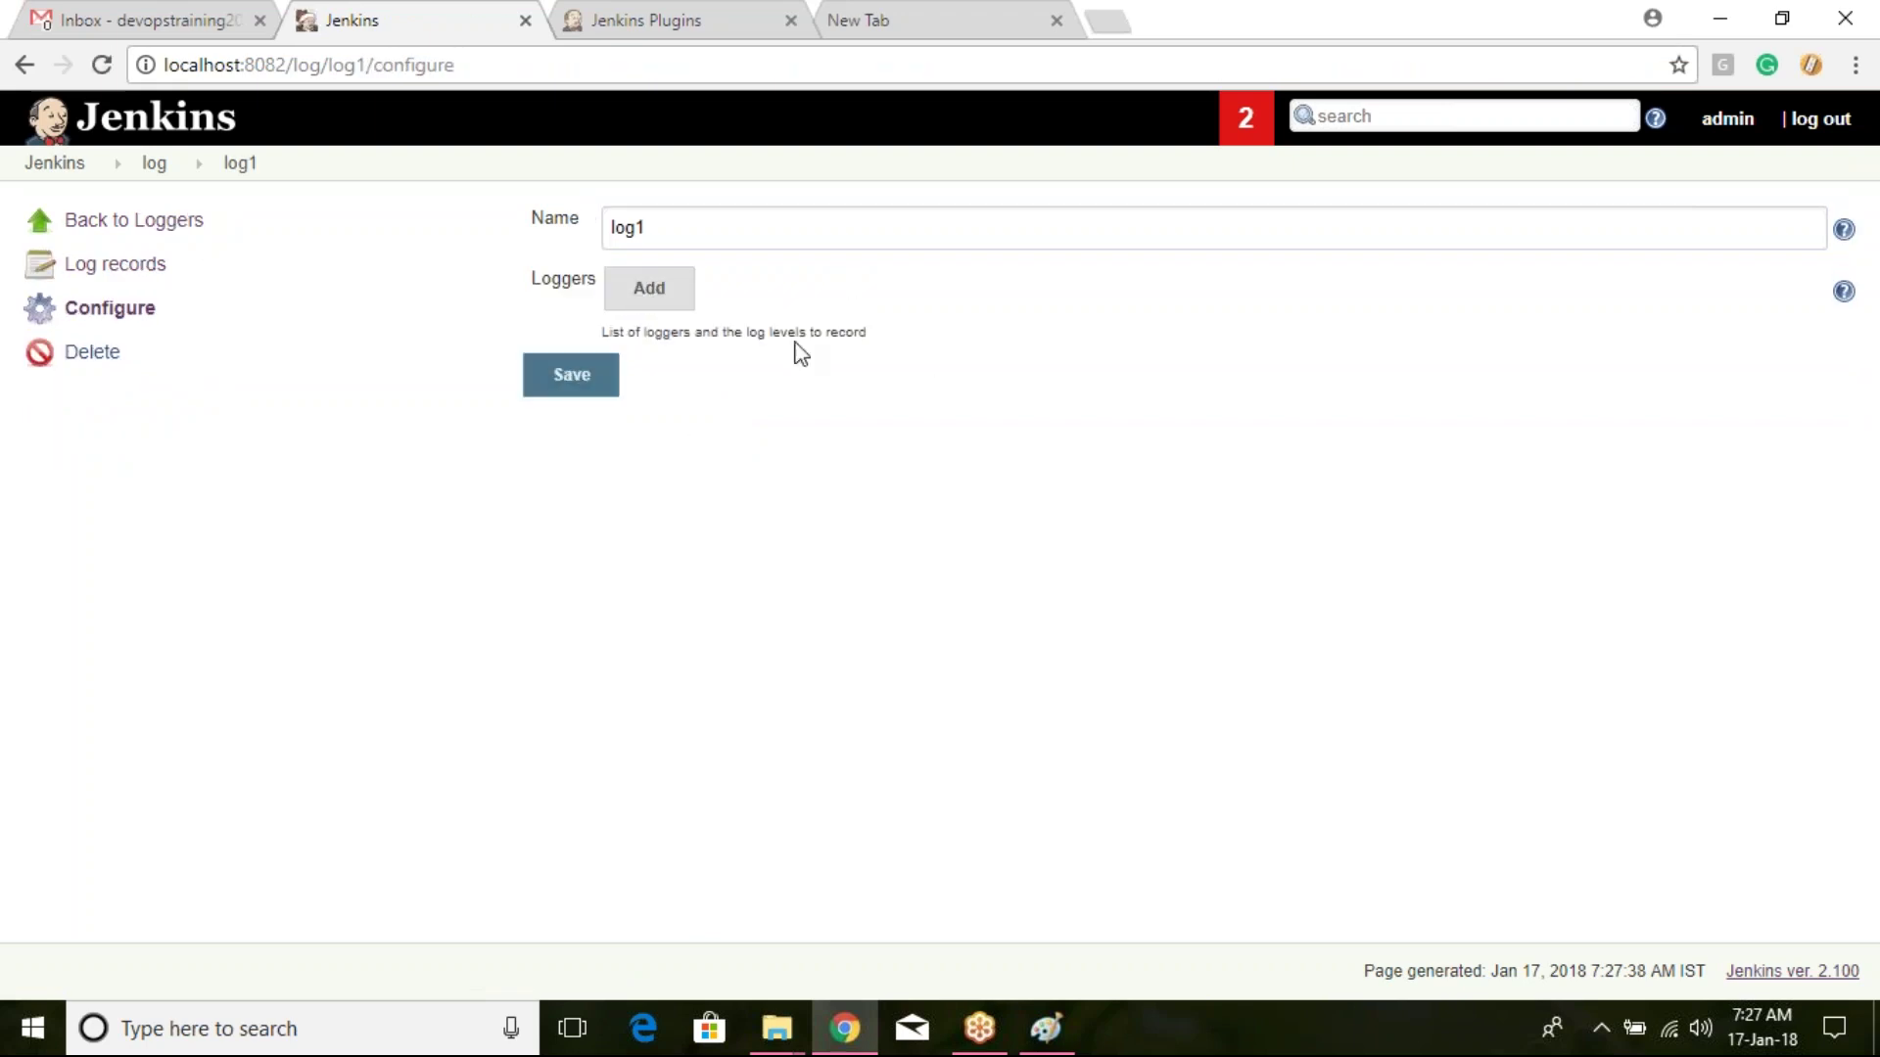
pyautogui.click(644, 293)
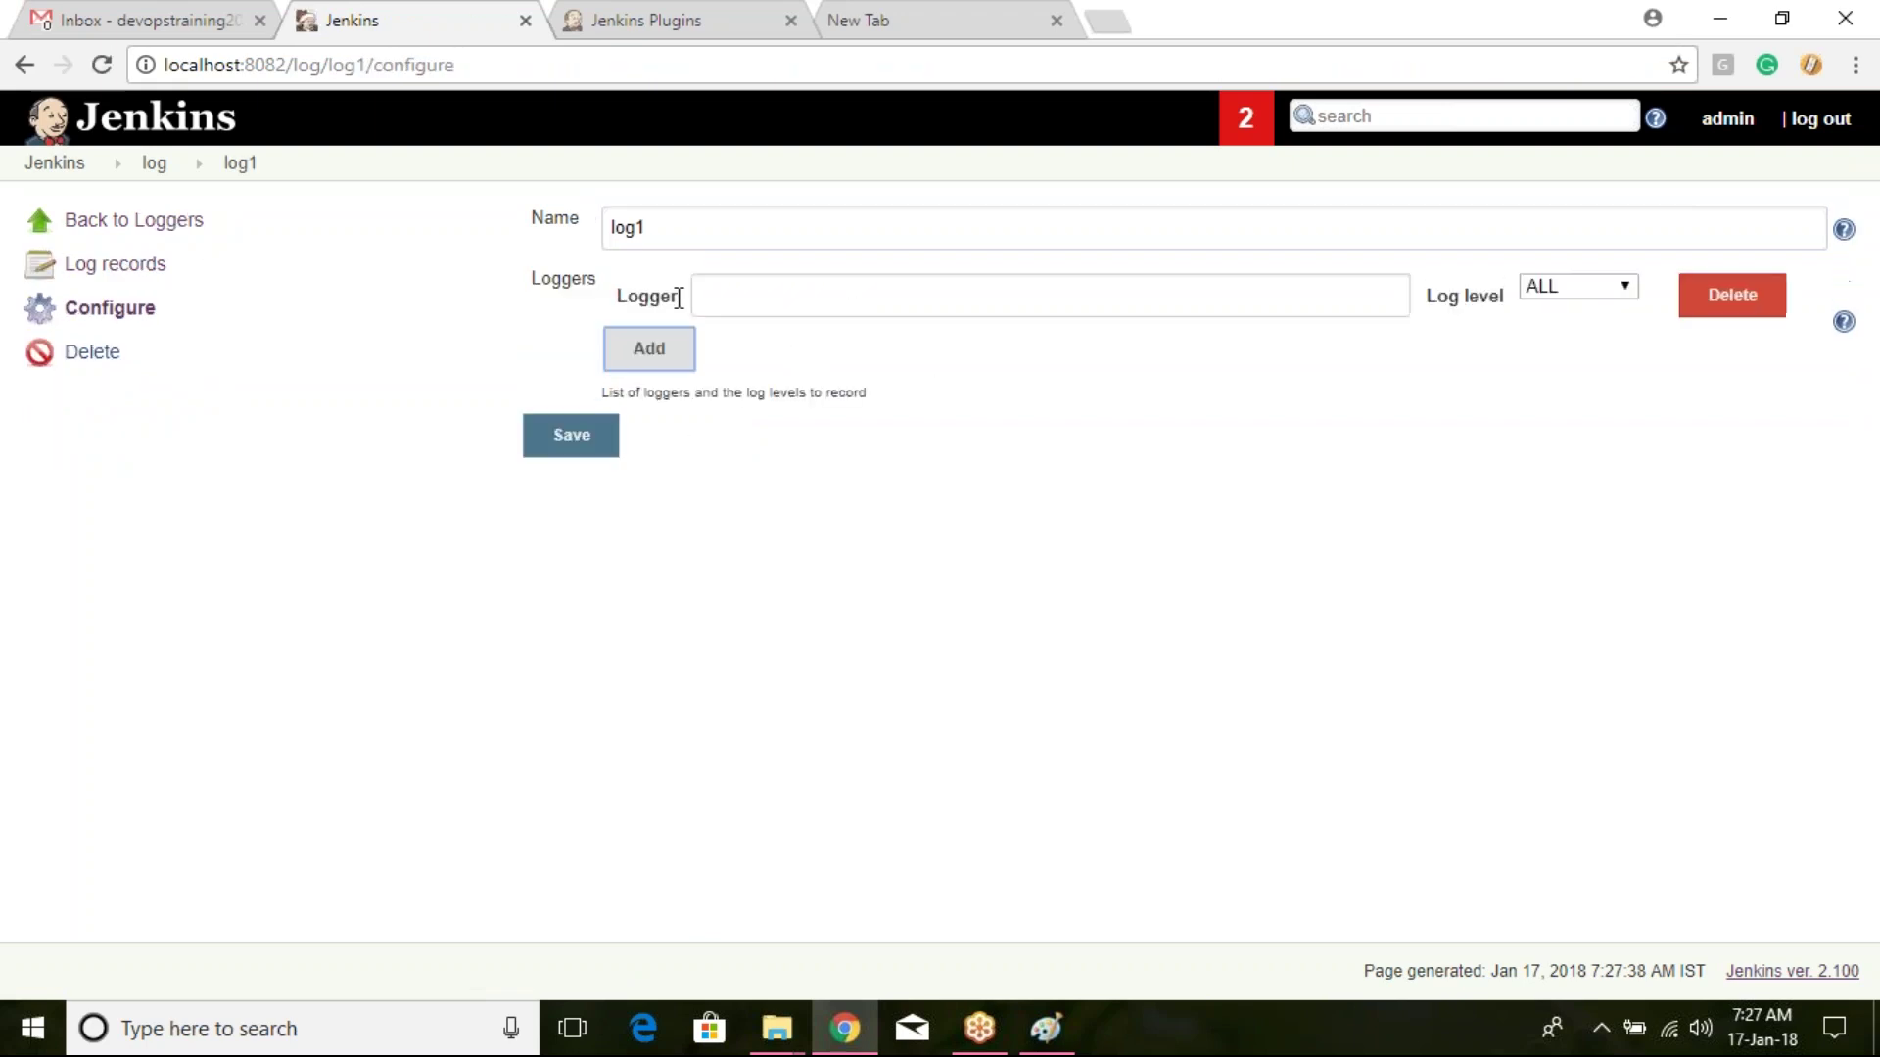
pyautogui.click(1616, 288)
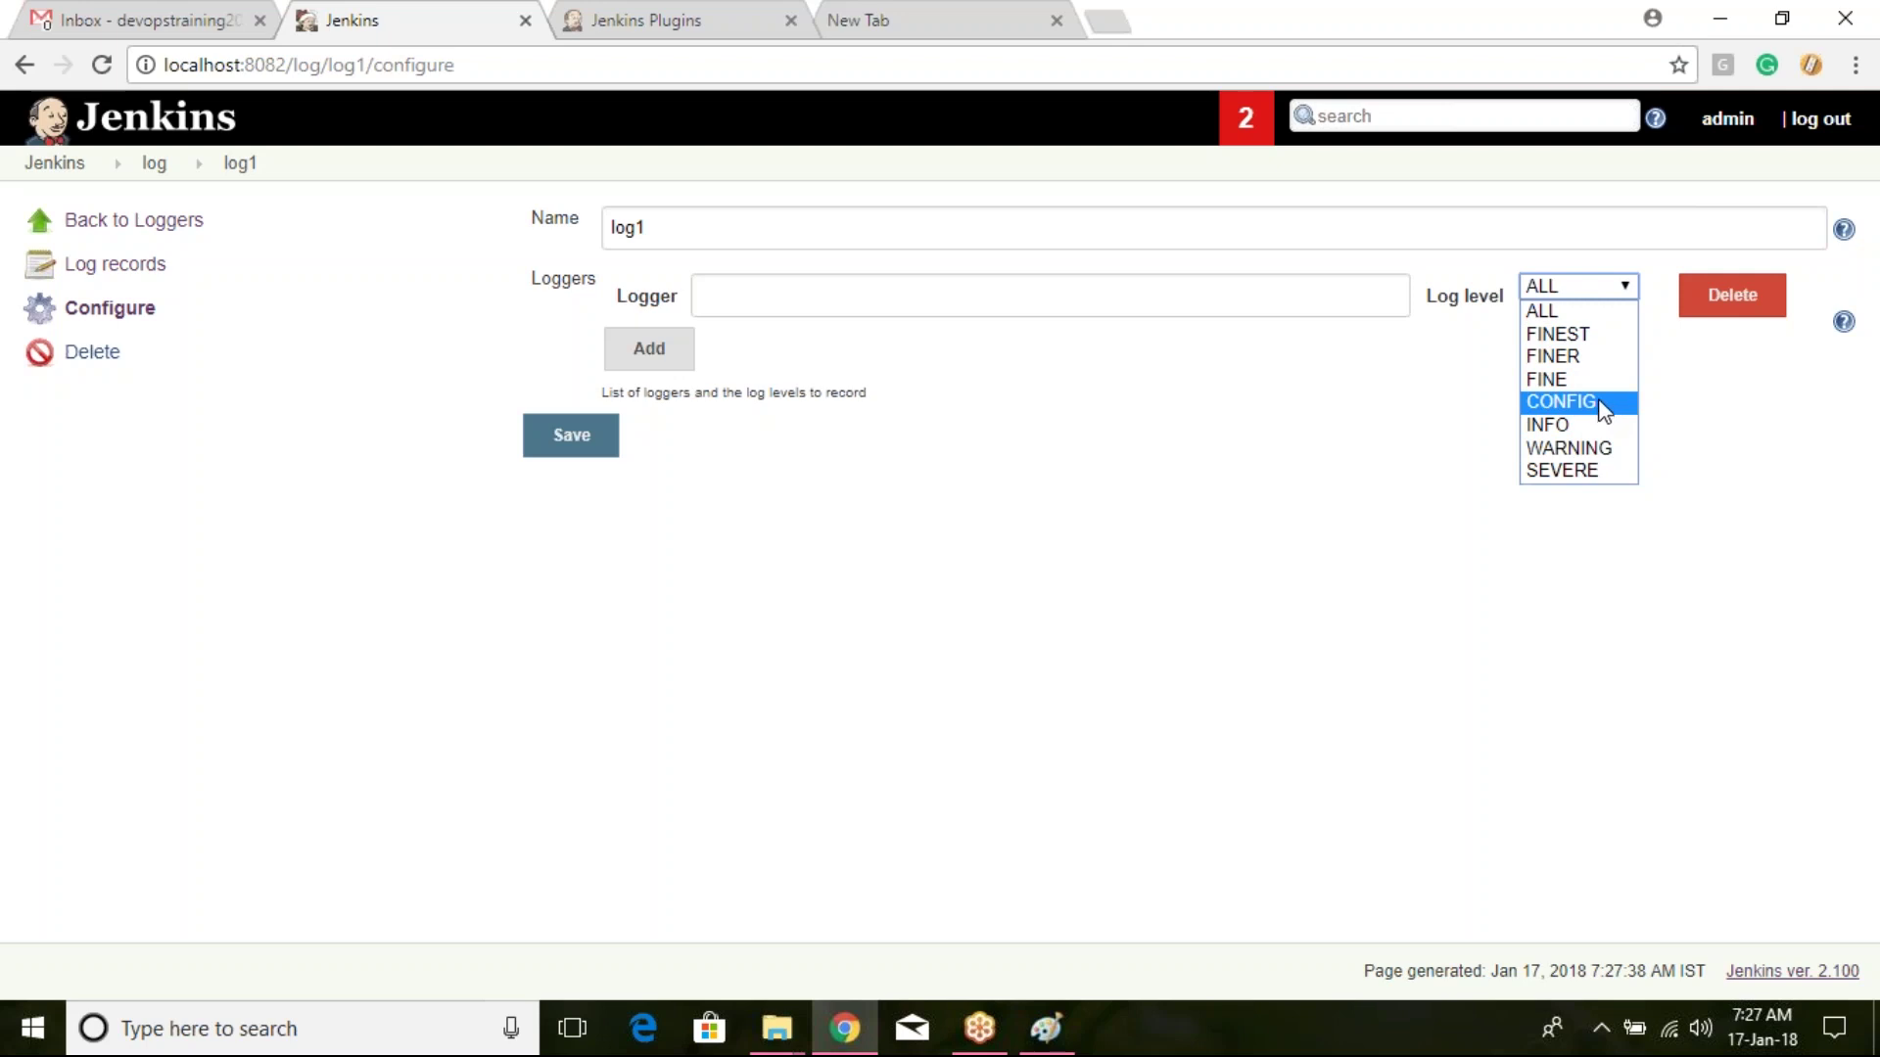
pyautogui.click(1598, 311)
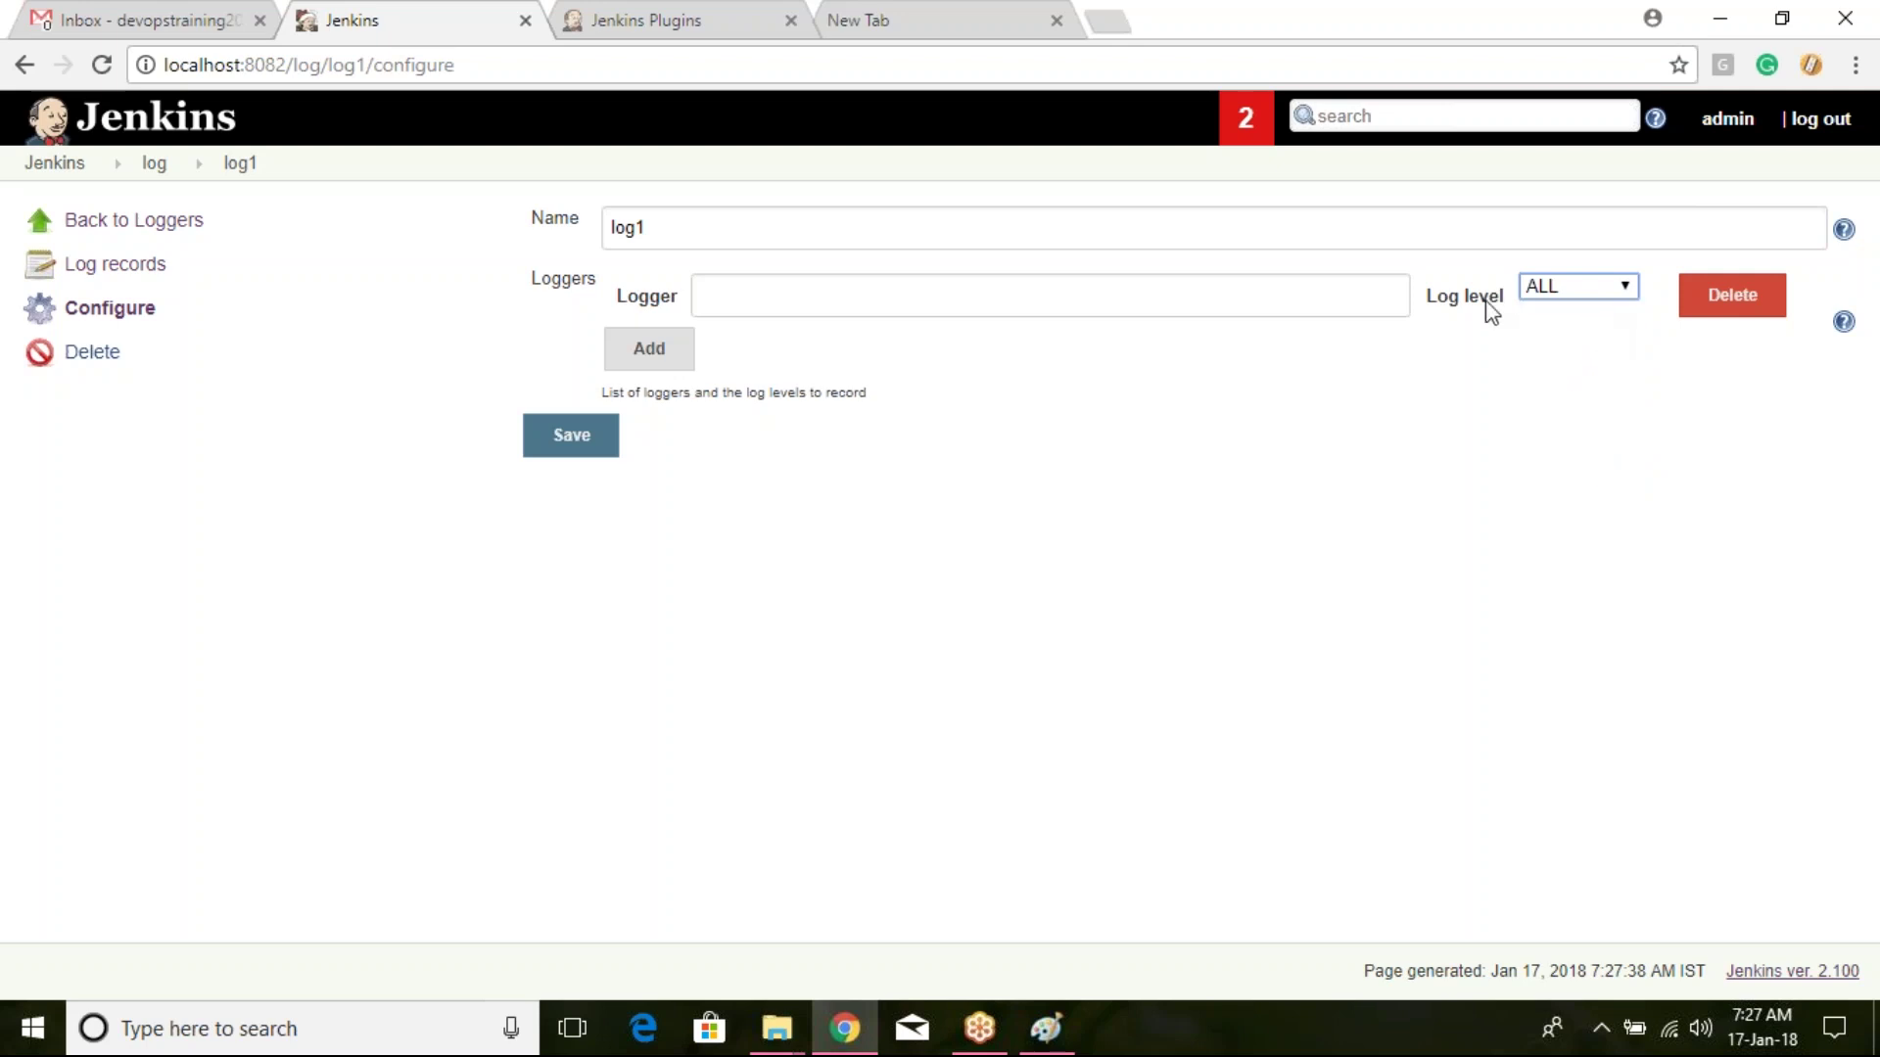
# Step: Save the log1 recorder, browse its captured log records, and return to the Log Recorders list
pyautogui.click(570, 435)
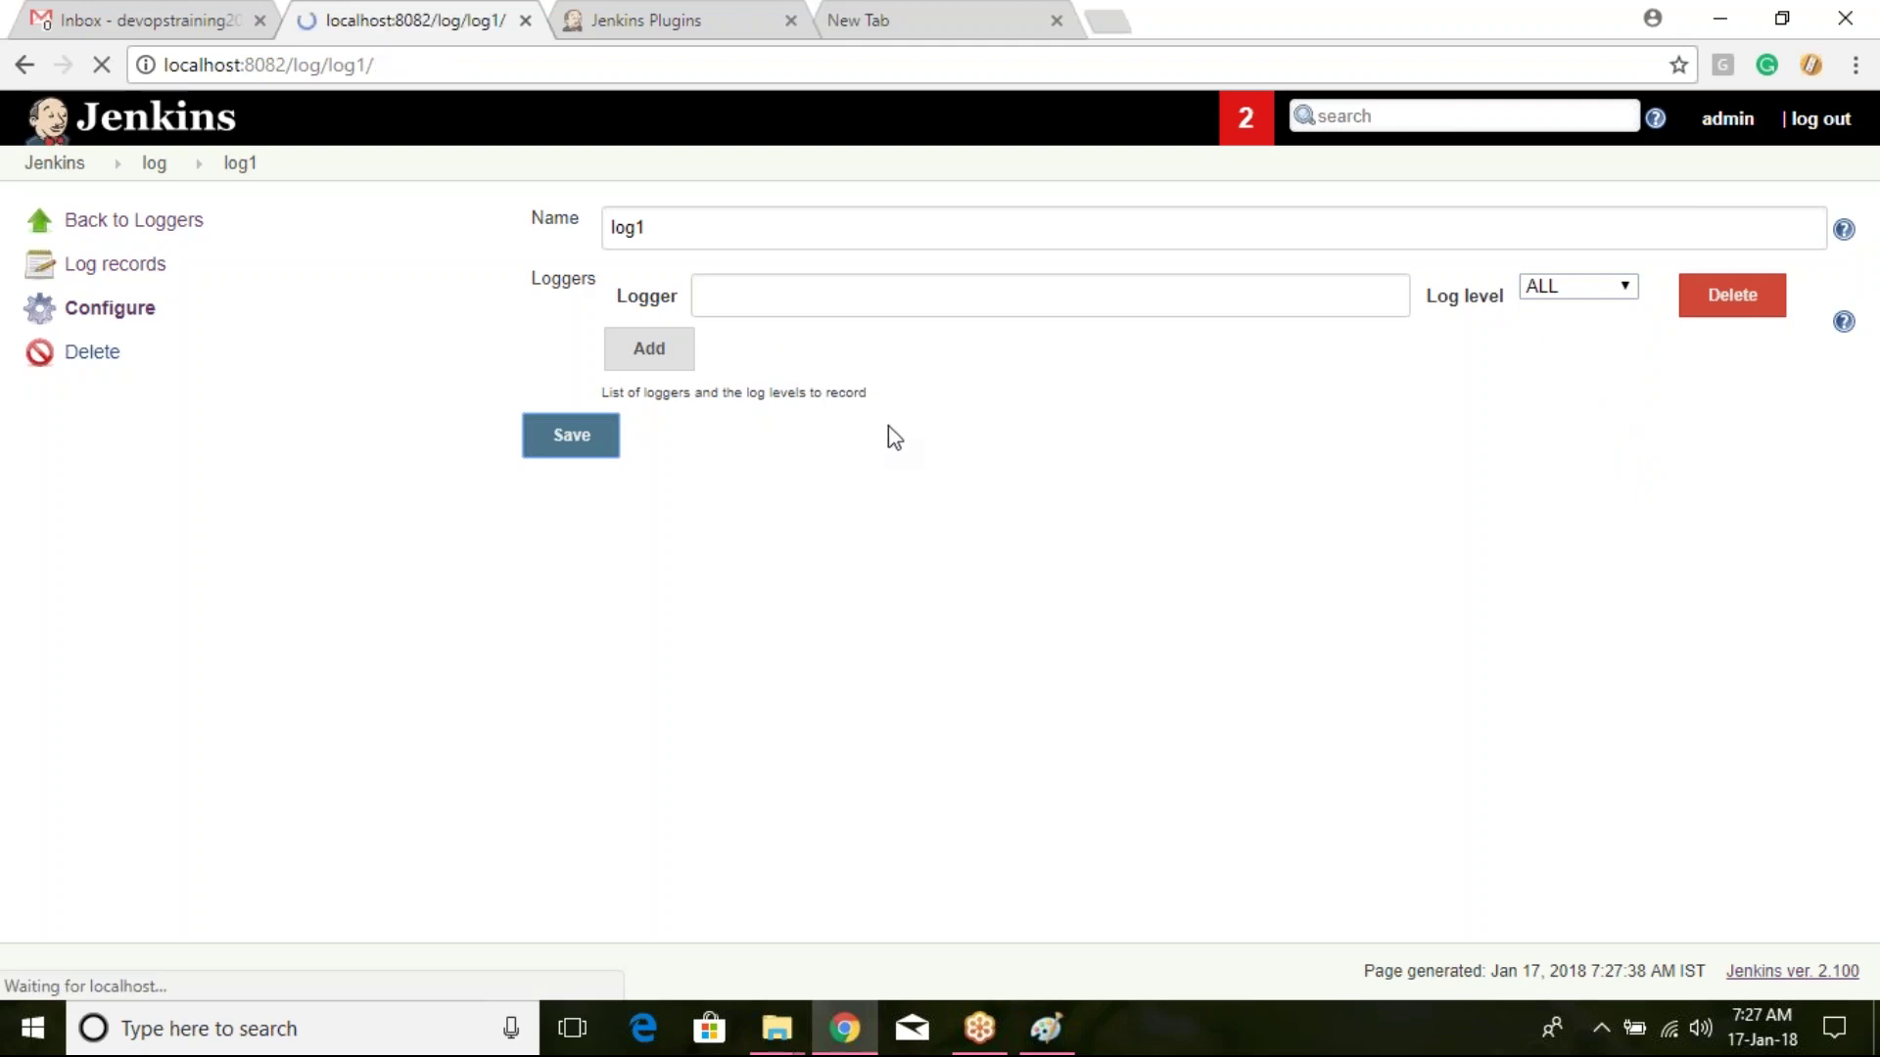
pyautogui.scroll(-7, 789, 413)
pyautogui.scroll(5, 789, 413)
pyautogui.scroll(-10, 812, 412)
pyautogui.scroll(-3, 834, 410)
pyautogui.scroll(1, 840, 402)
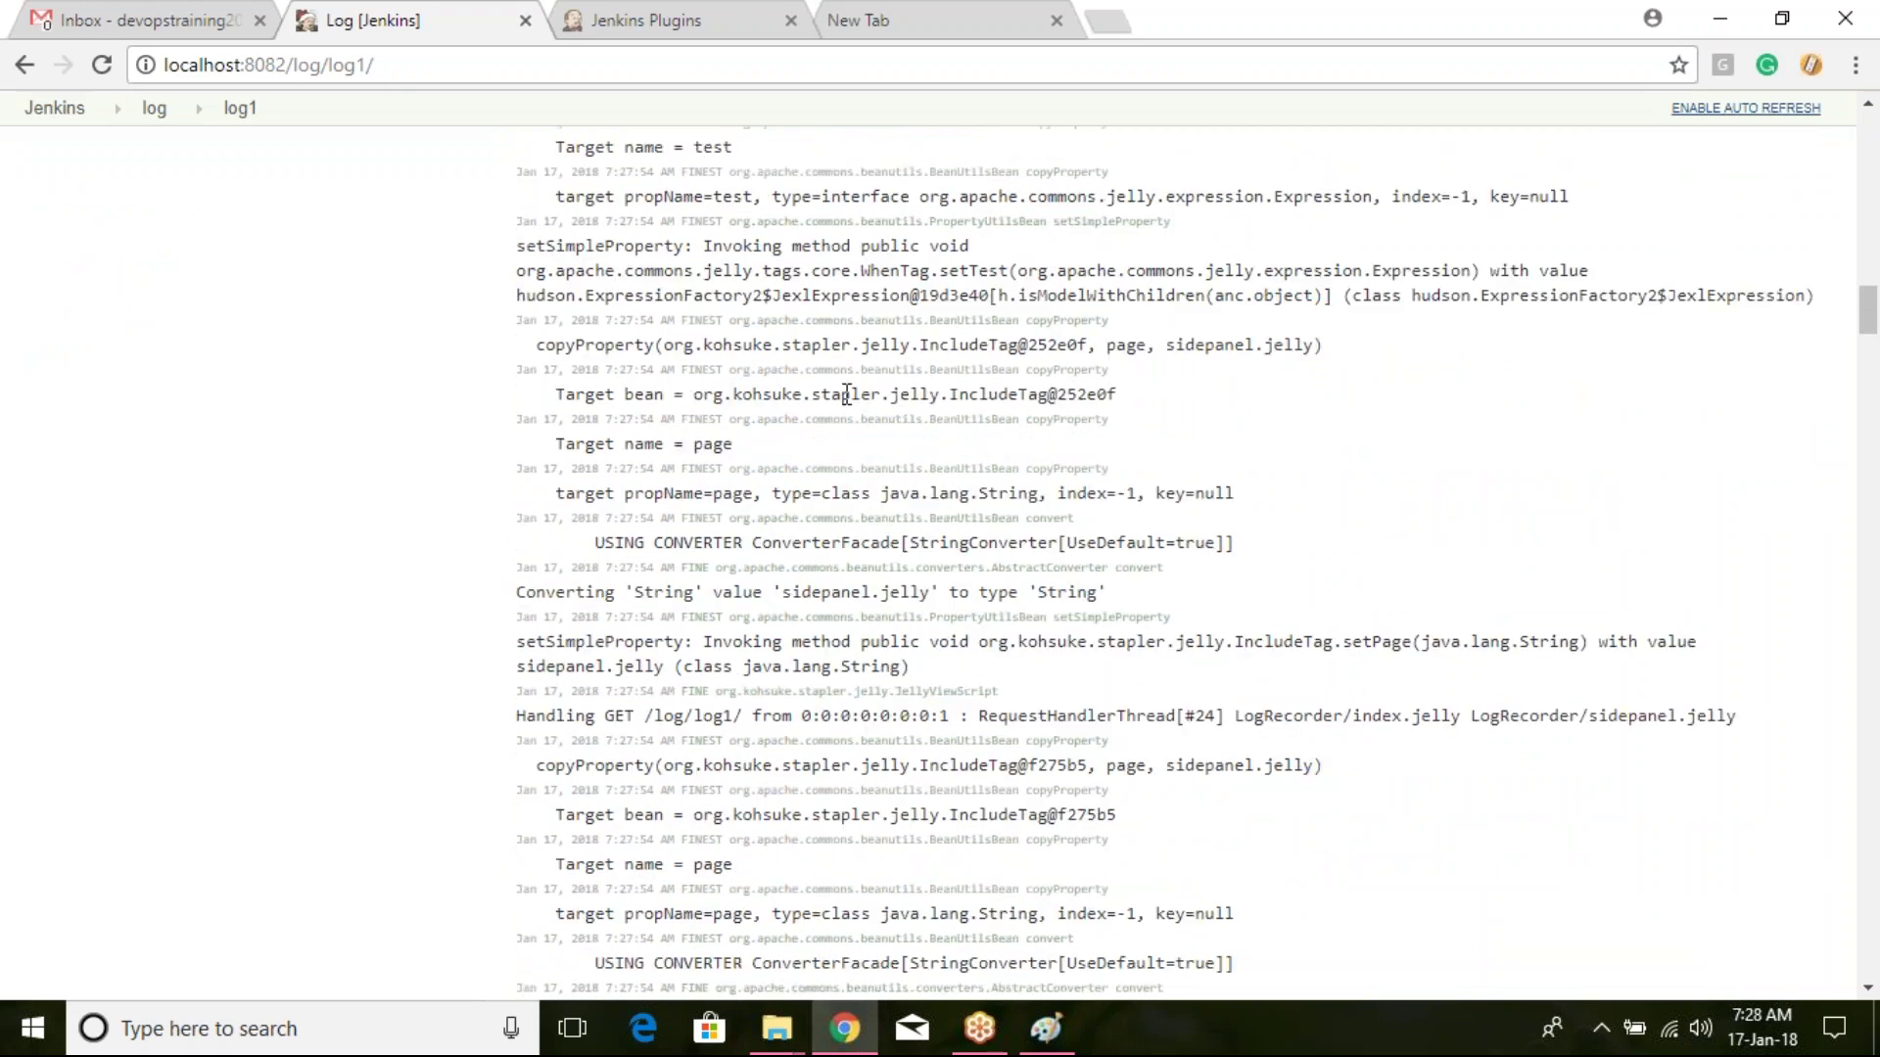
pyautogui.scroll(12, 849, 394)
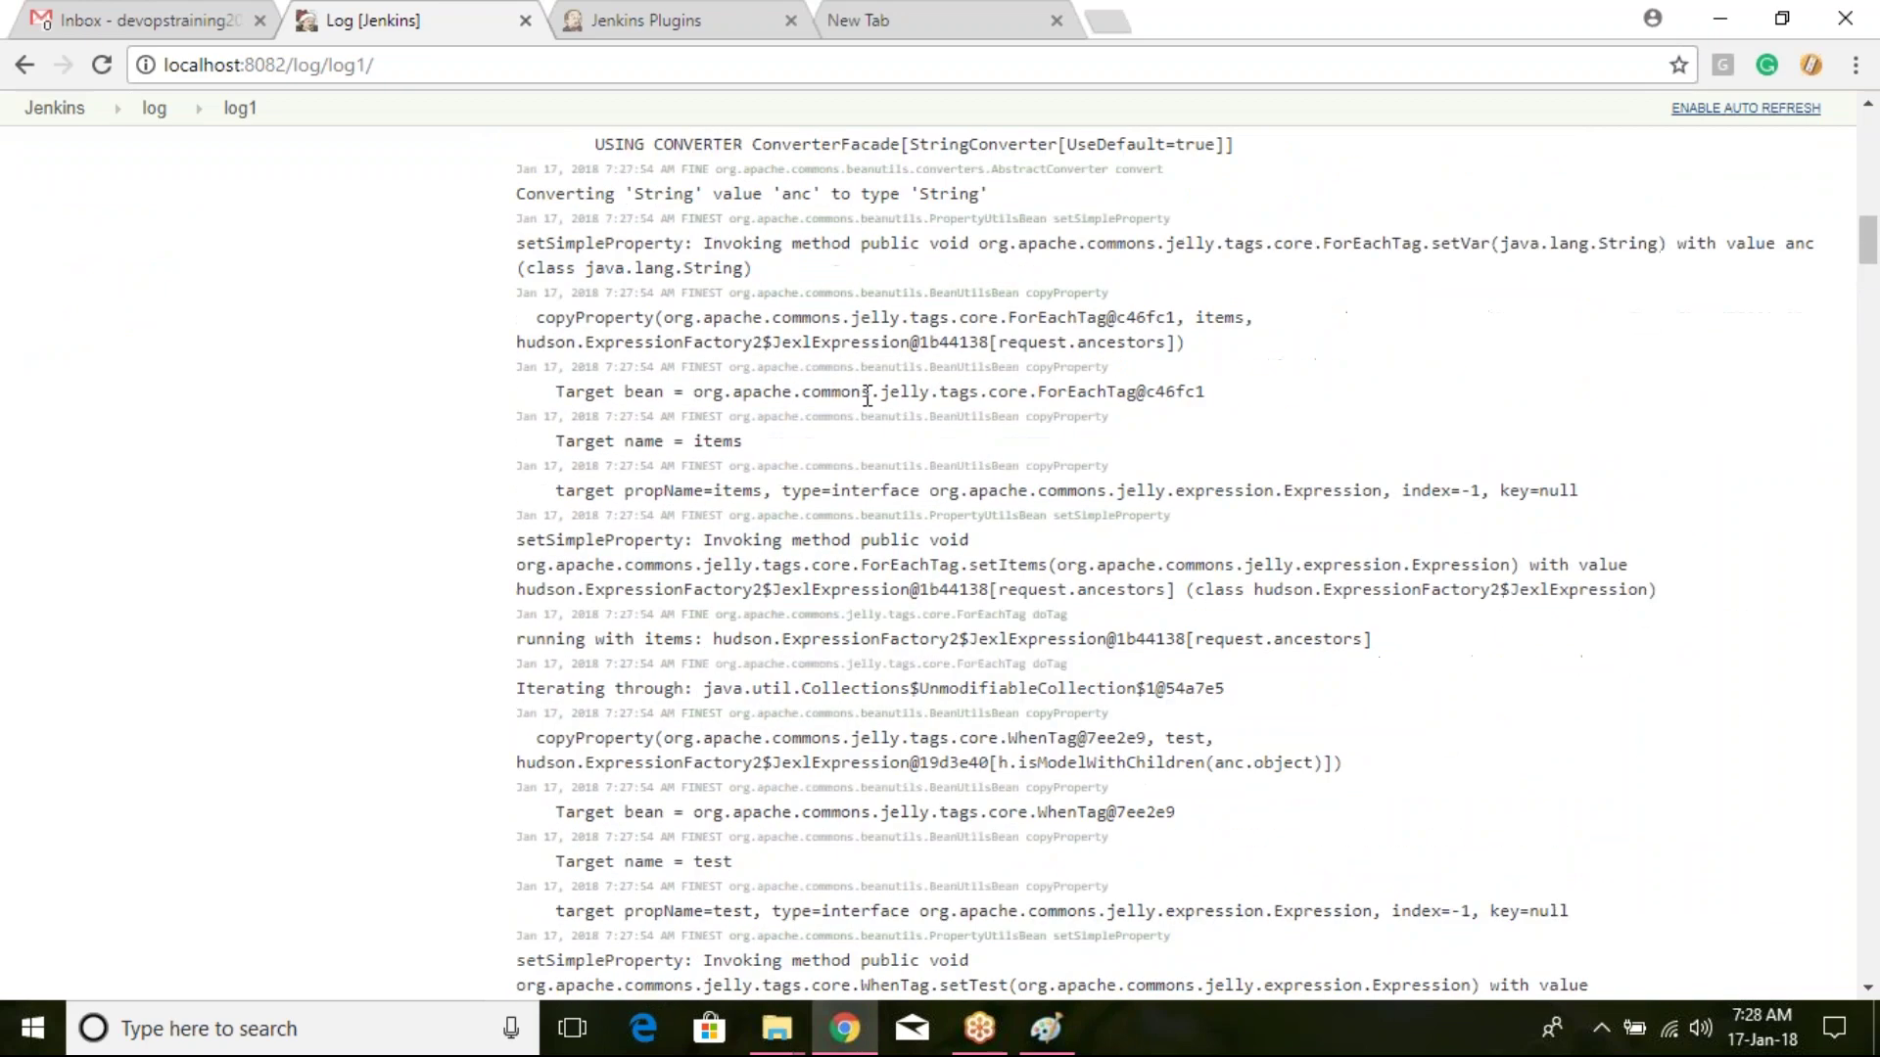
pyautogui.click(155, 164)
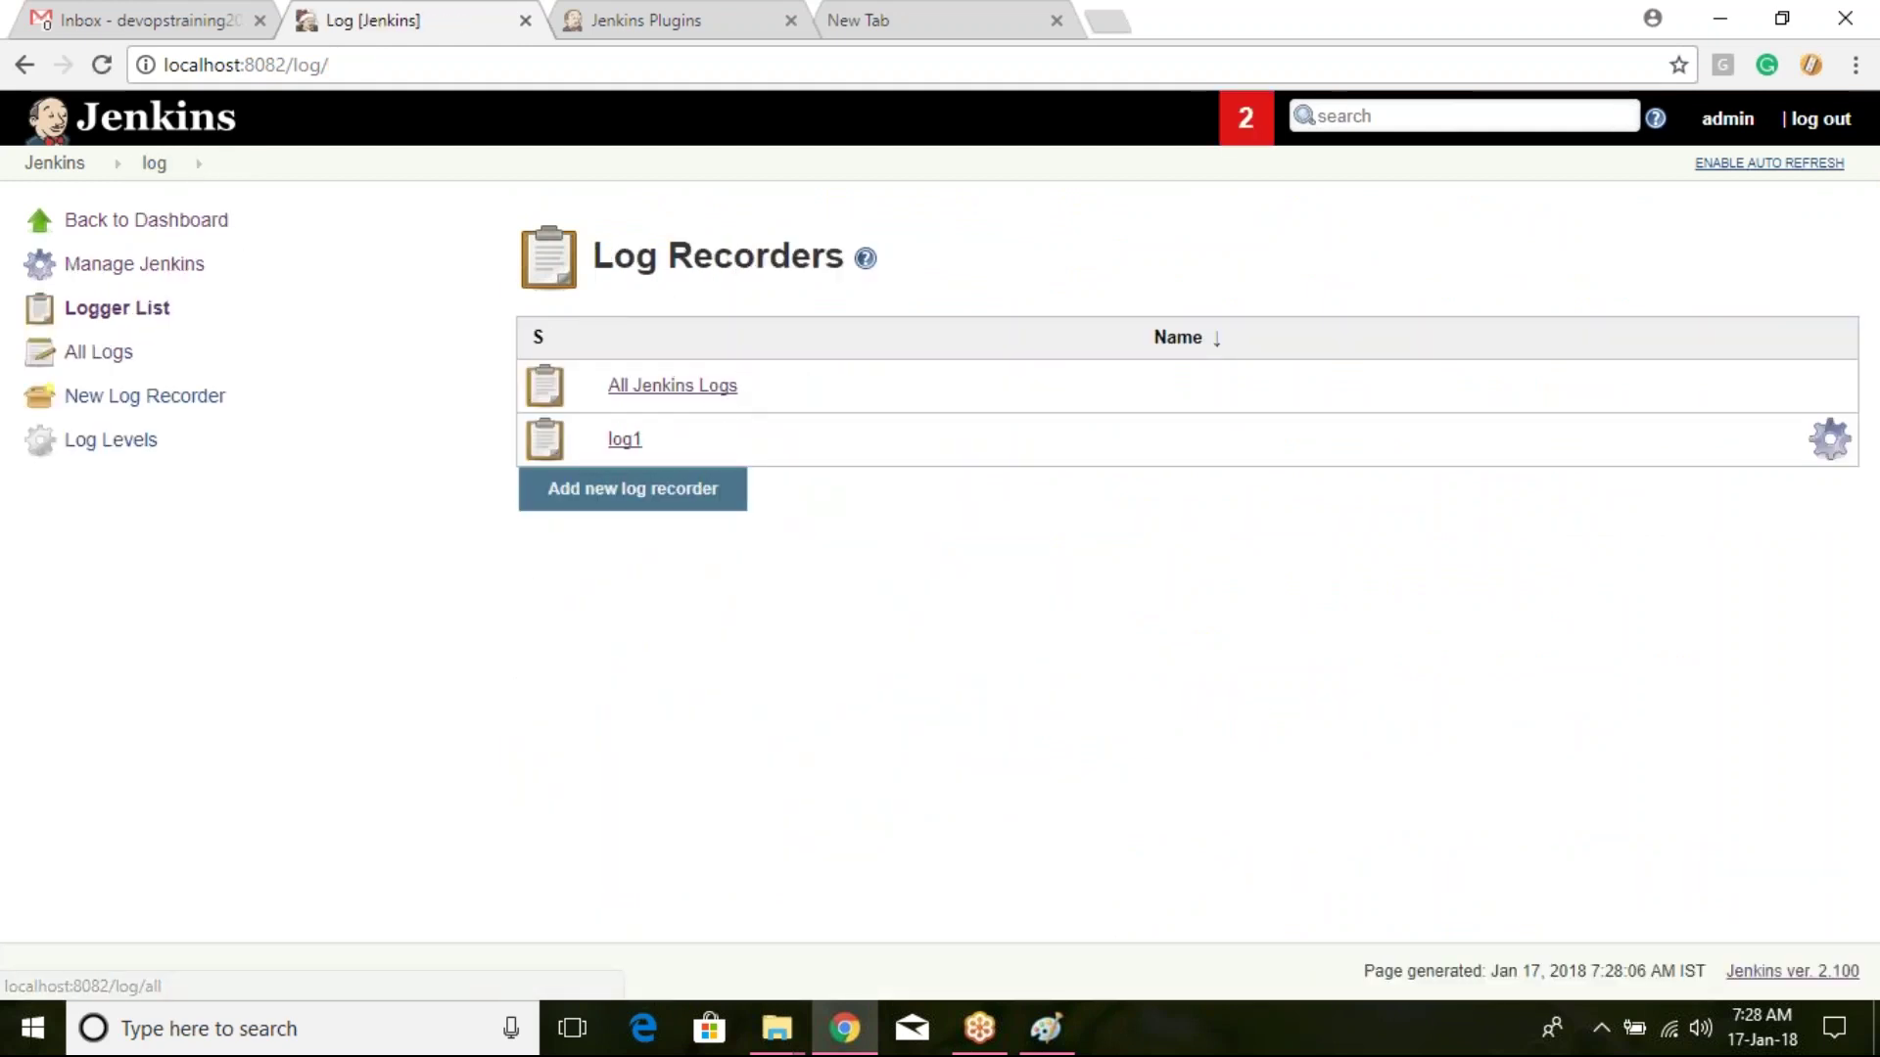
# Step: Go from the dashboard through Manage Jenkins and Log Recorders to All Jenkins Logs
pyautogui.click(37, 165)
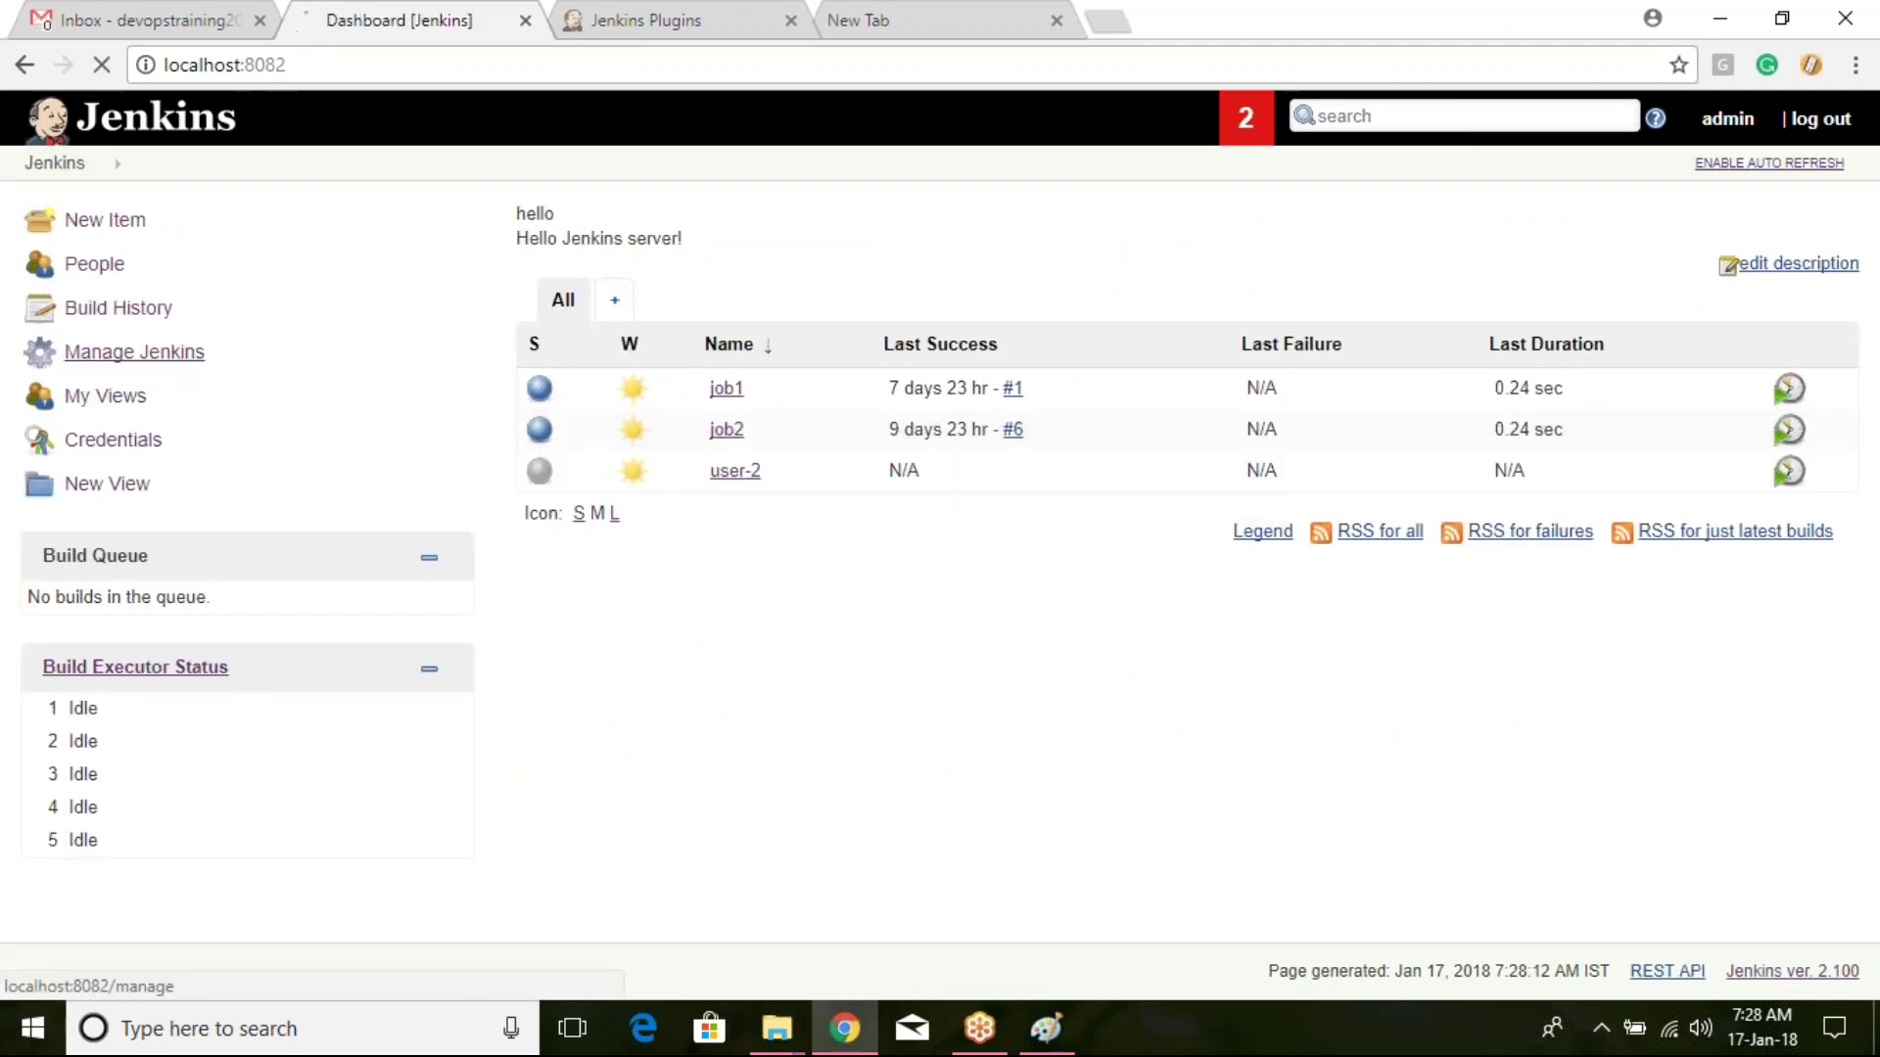
pyautogui.click(137, 355)
pyautogui.scroll(-3, 978, 495)
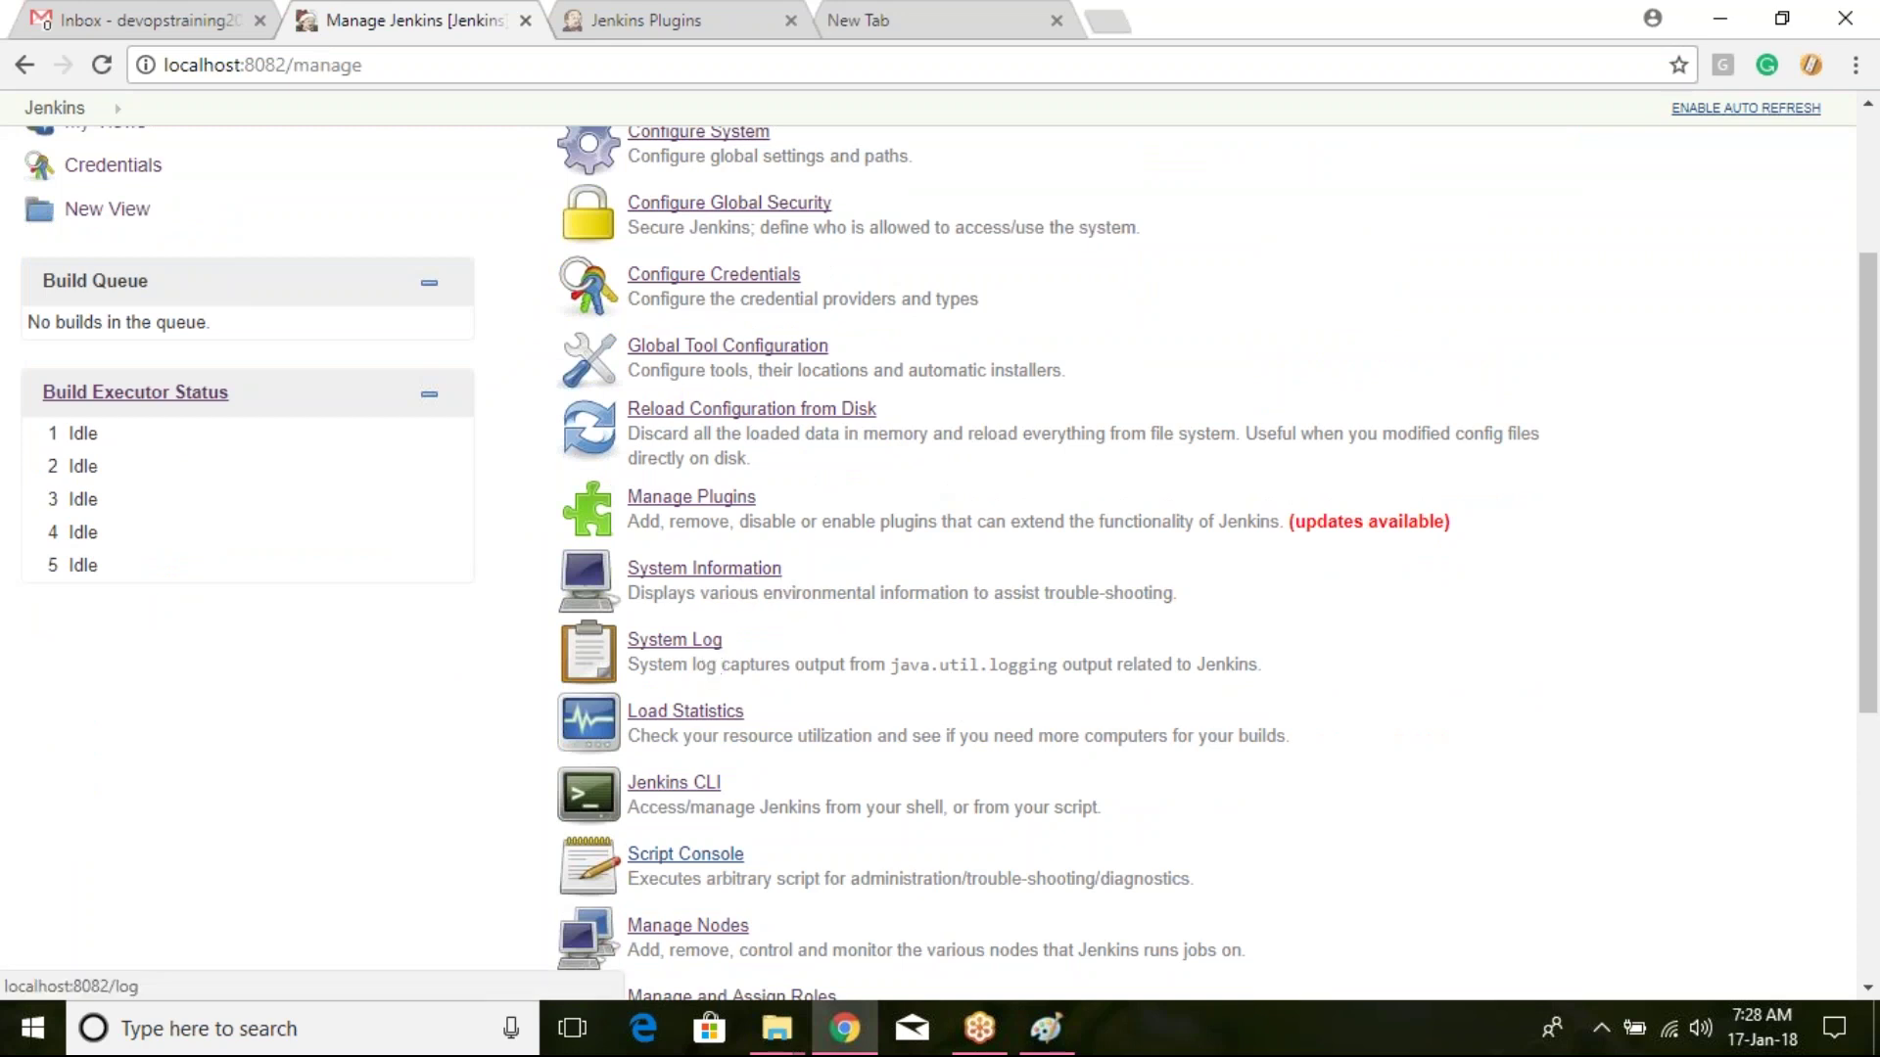
pyautogui.click(713, 650)
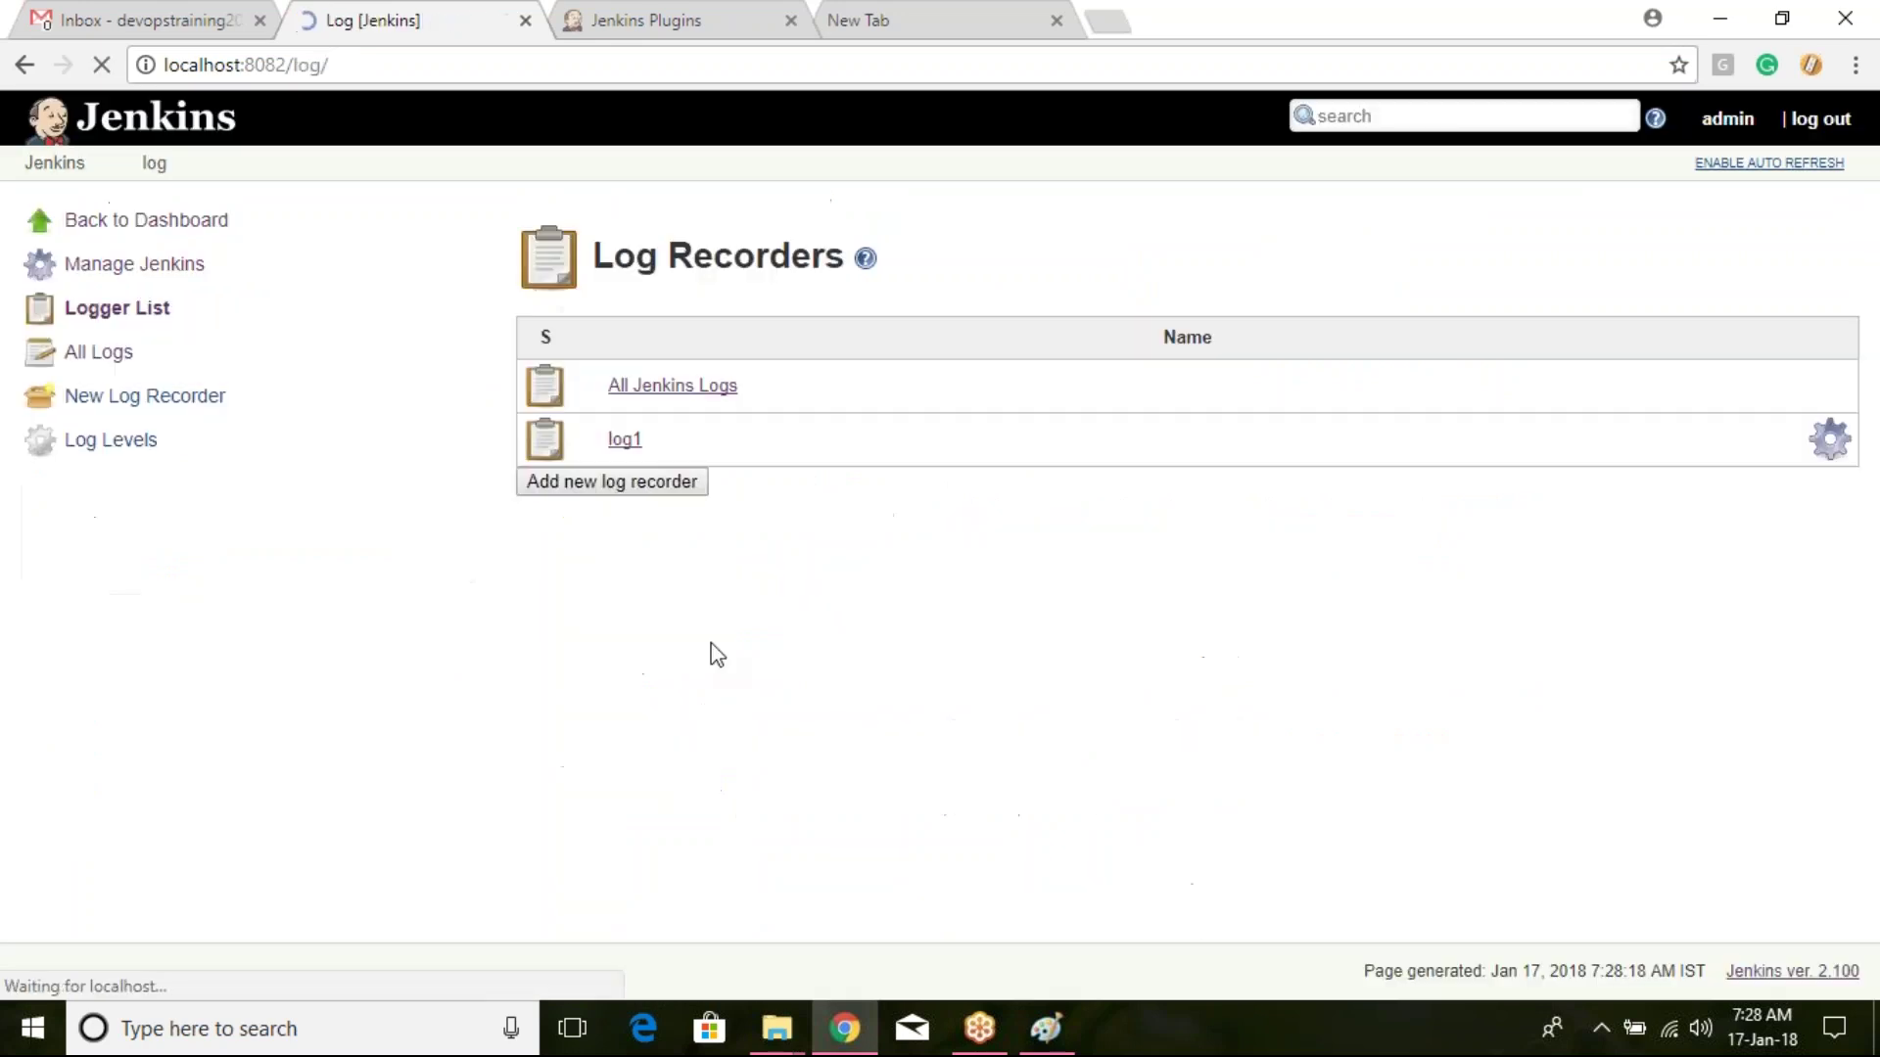
pyautogui.click(718, 401)
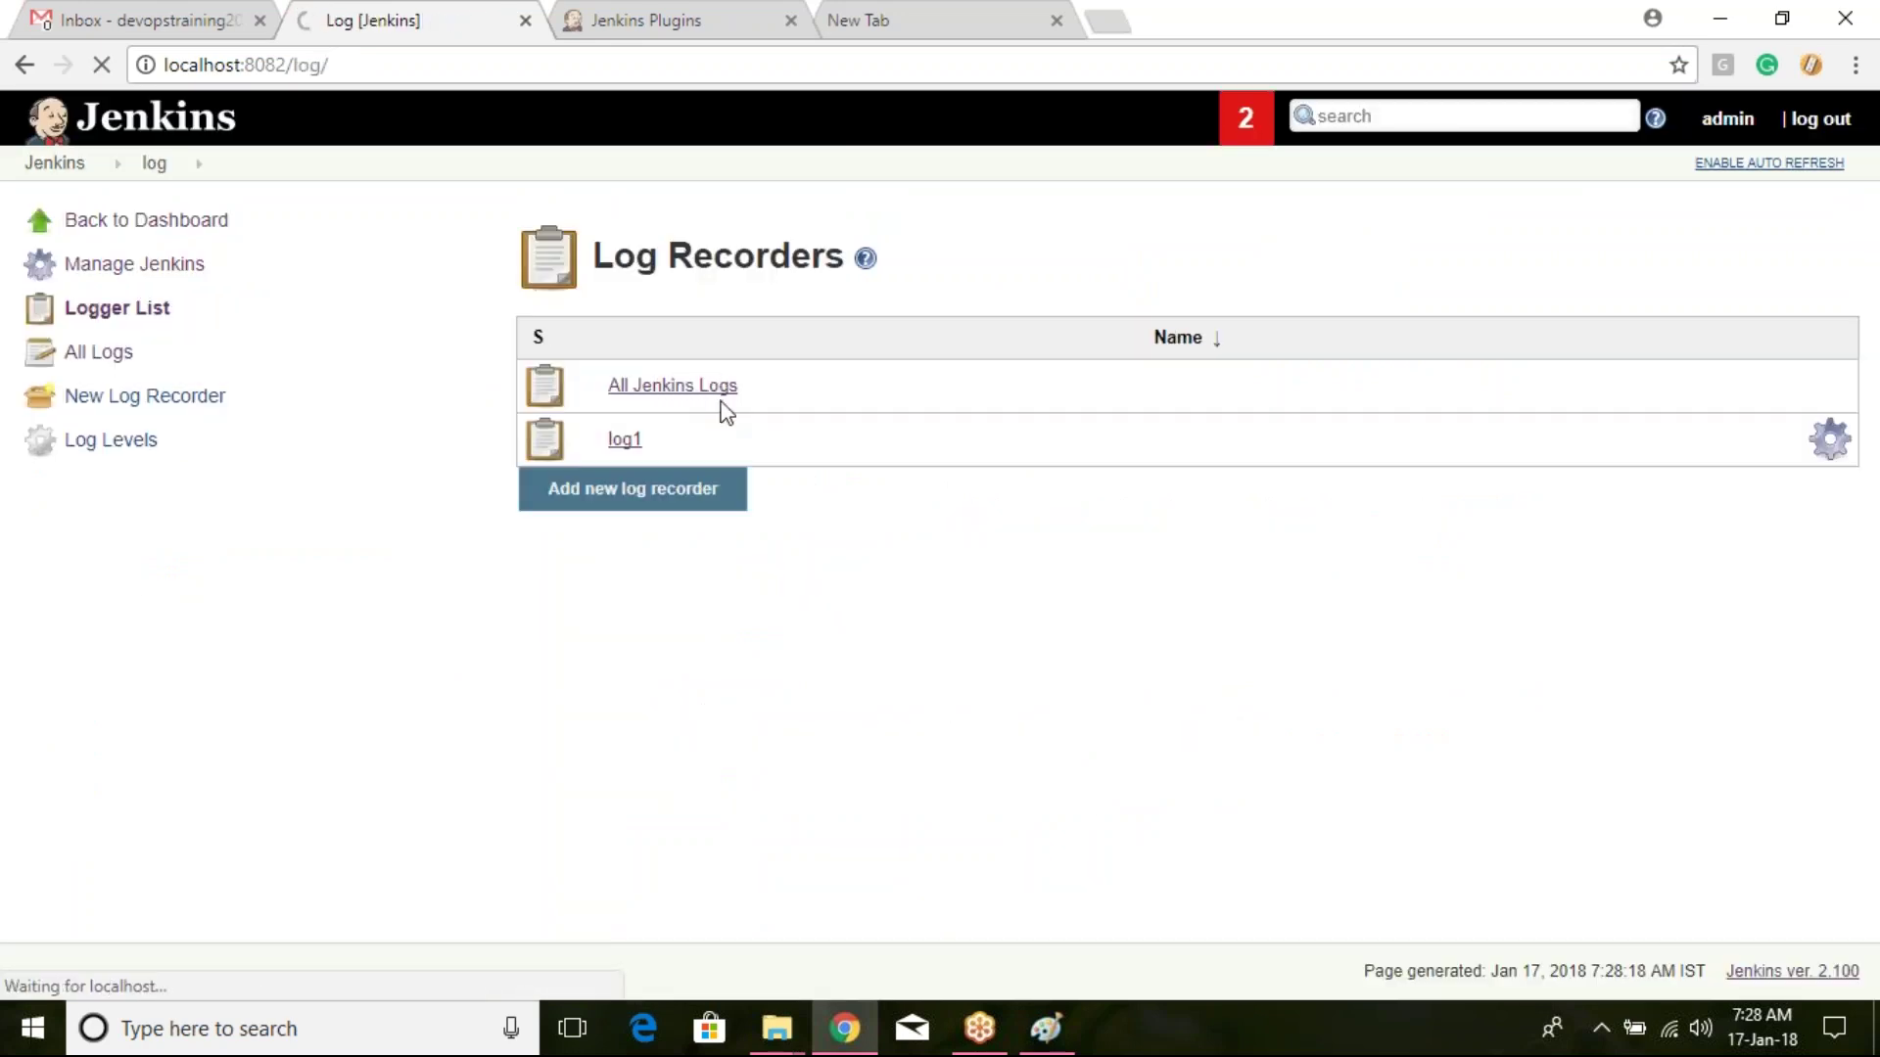
# Step: Scroll through the full Jenkins log and back, highlighting the first entry's timestamp
pyautogui.scroll(-15, 726, 416)
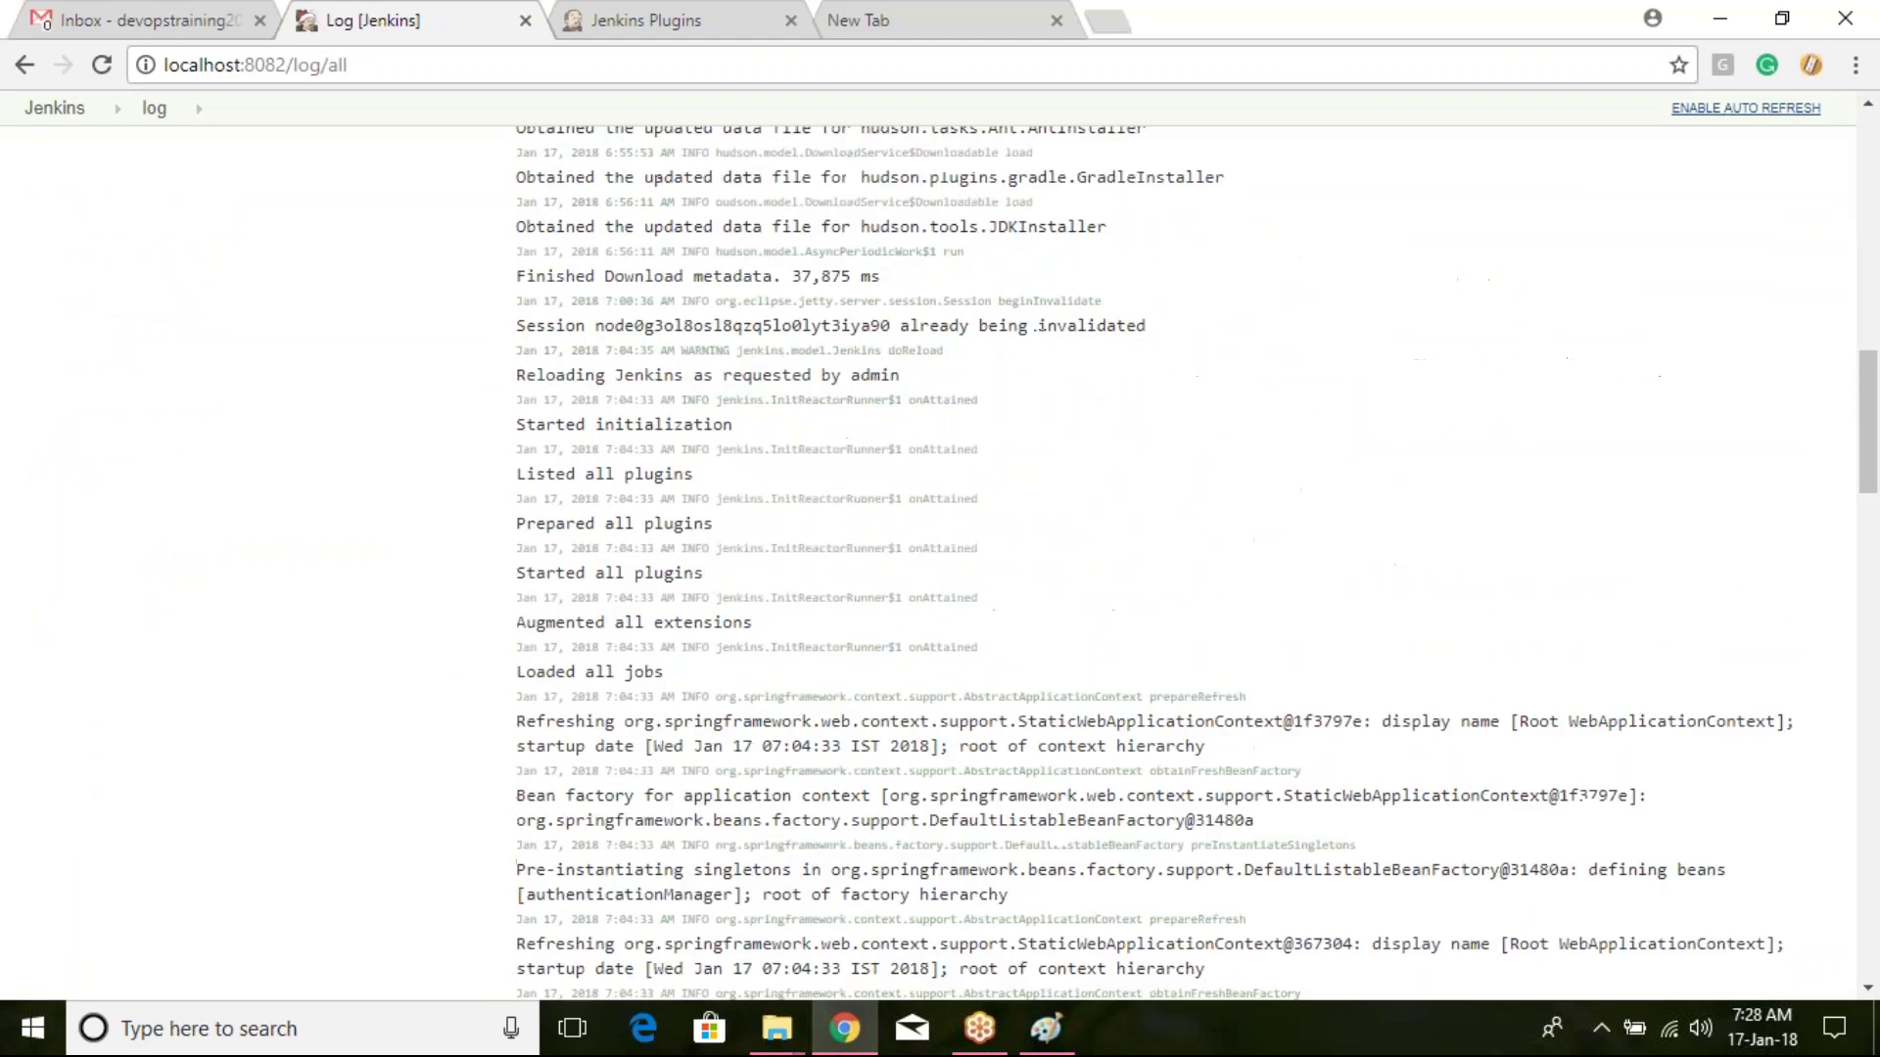
pyautogui.scroll(15, 749, 419)
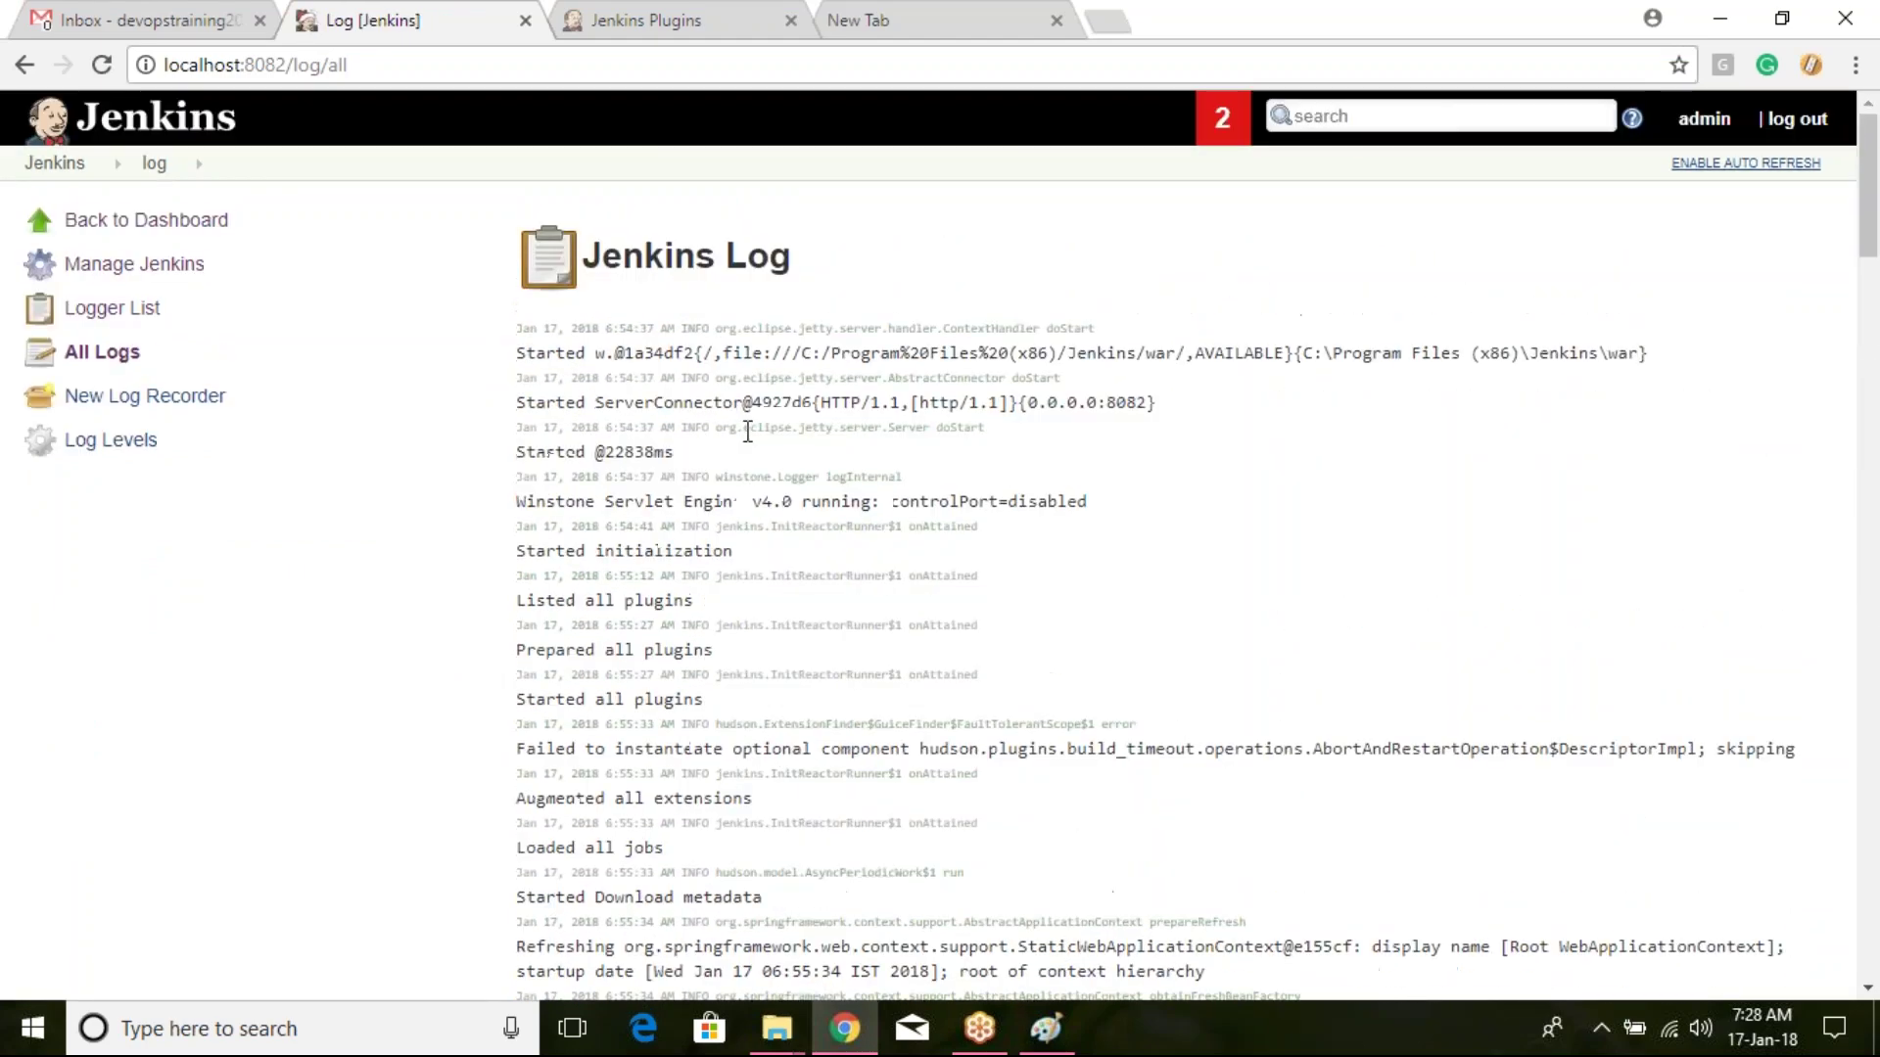
pyautogui.moveTo(593, 326); pyautogui.dragTo(772, 328)
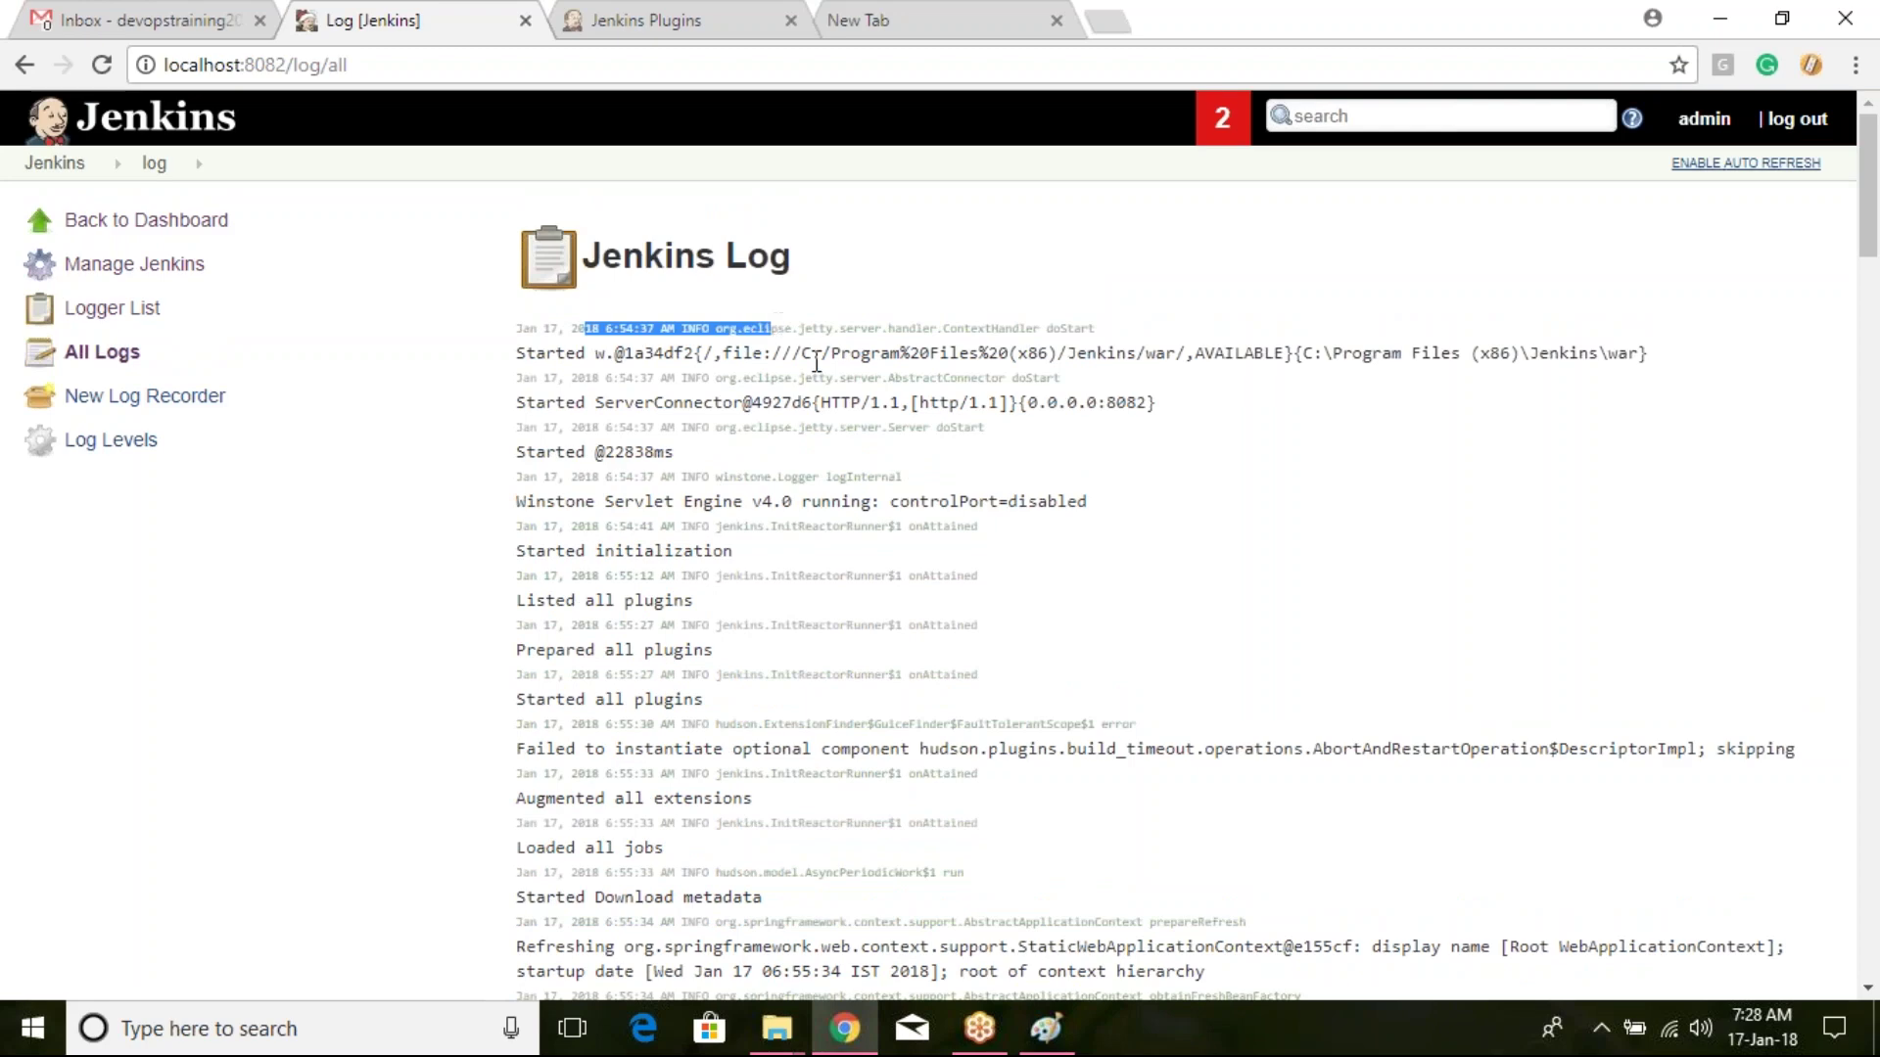
pyautogui.scroll(-15, 855, 370)
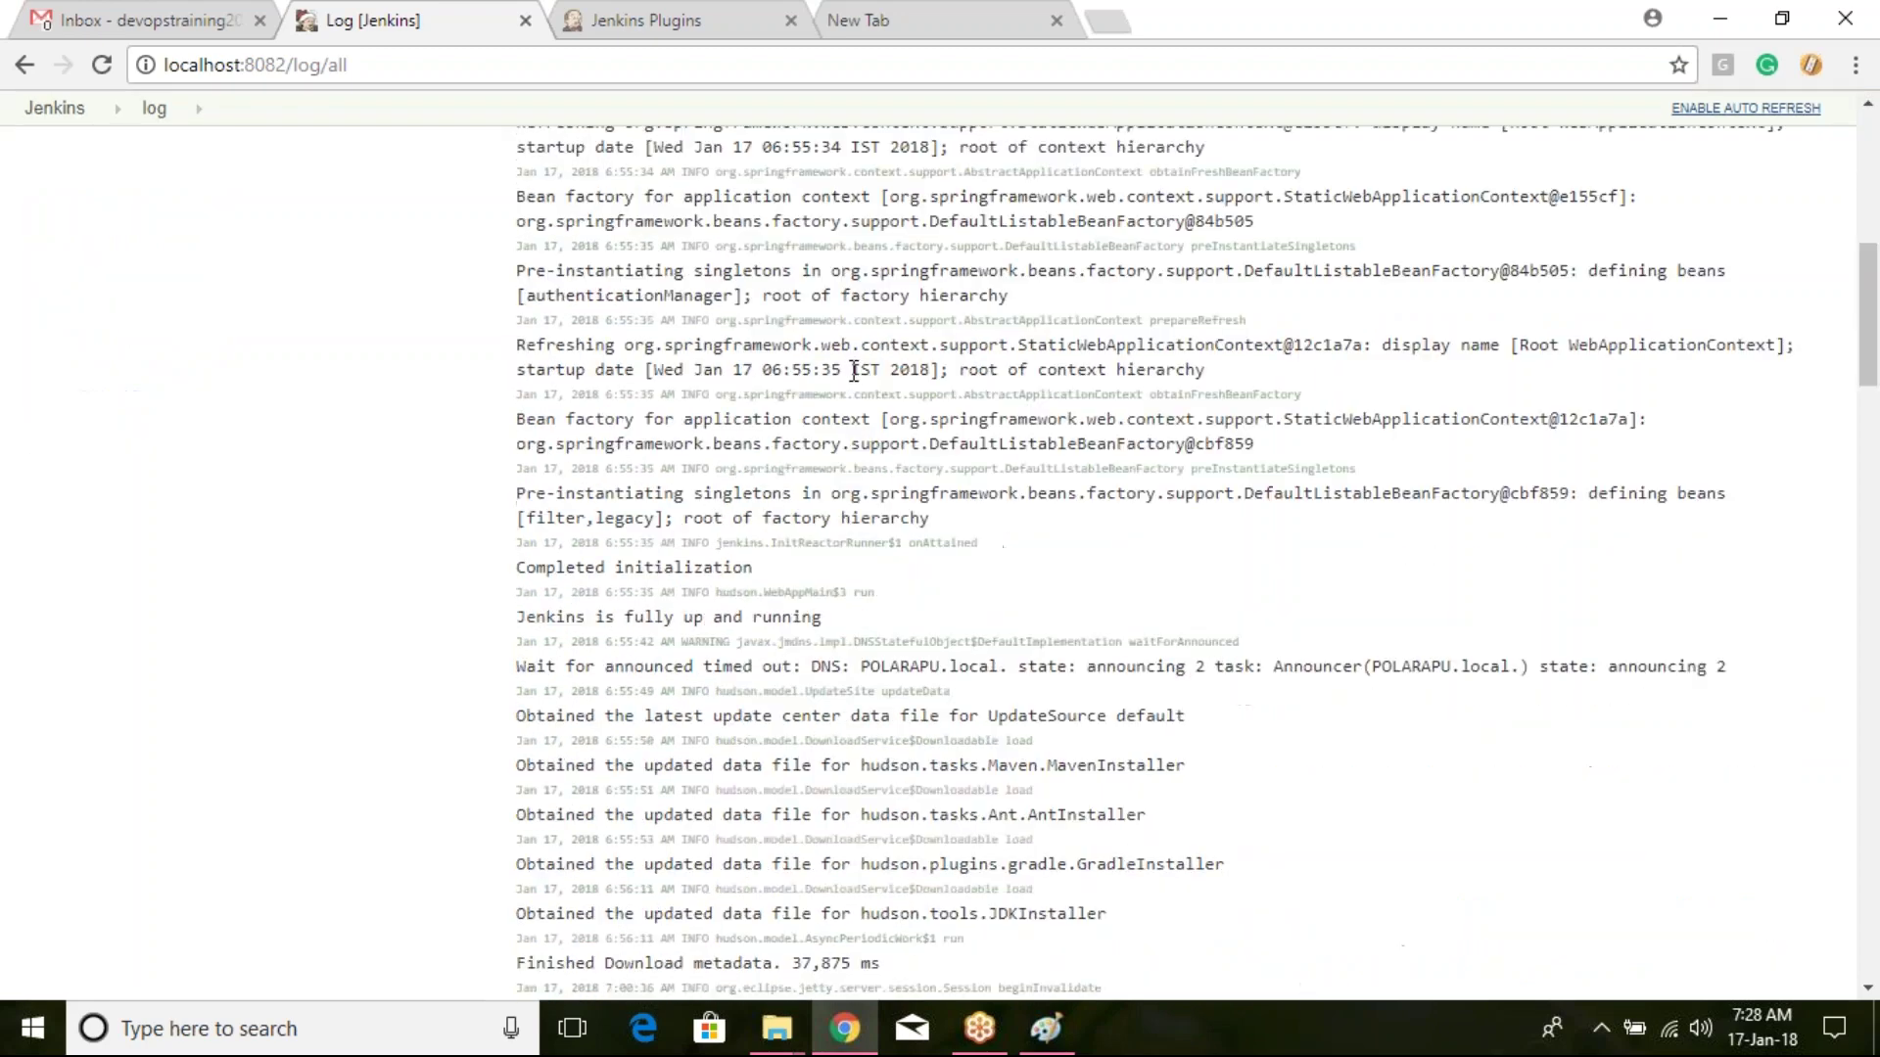
pyautogui.scroll(-20, 852, 368)
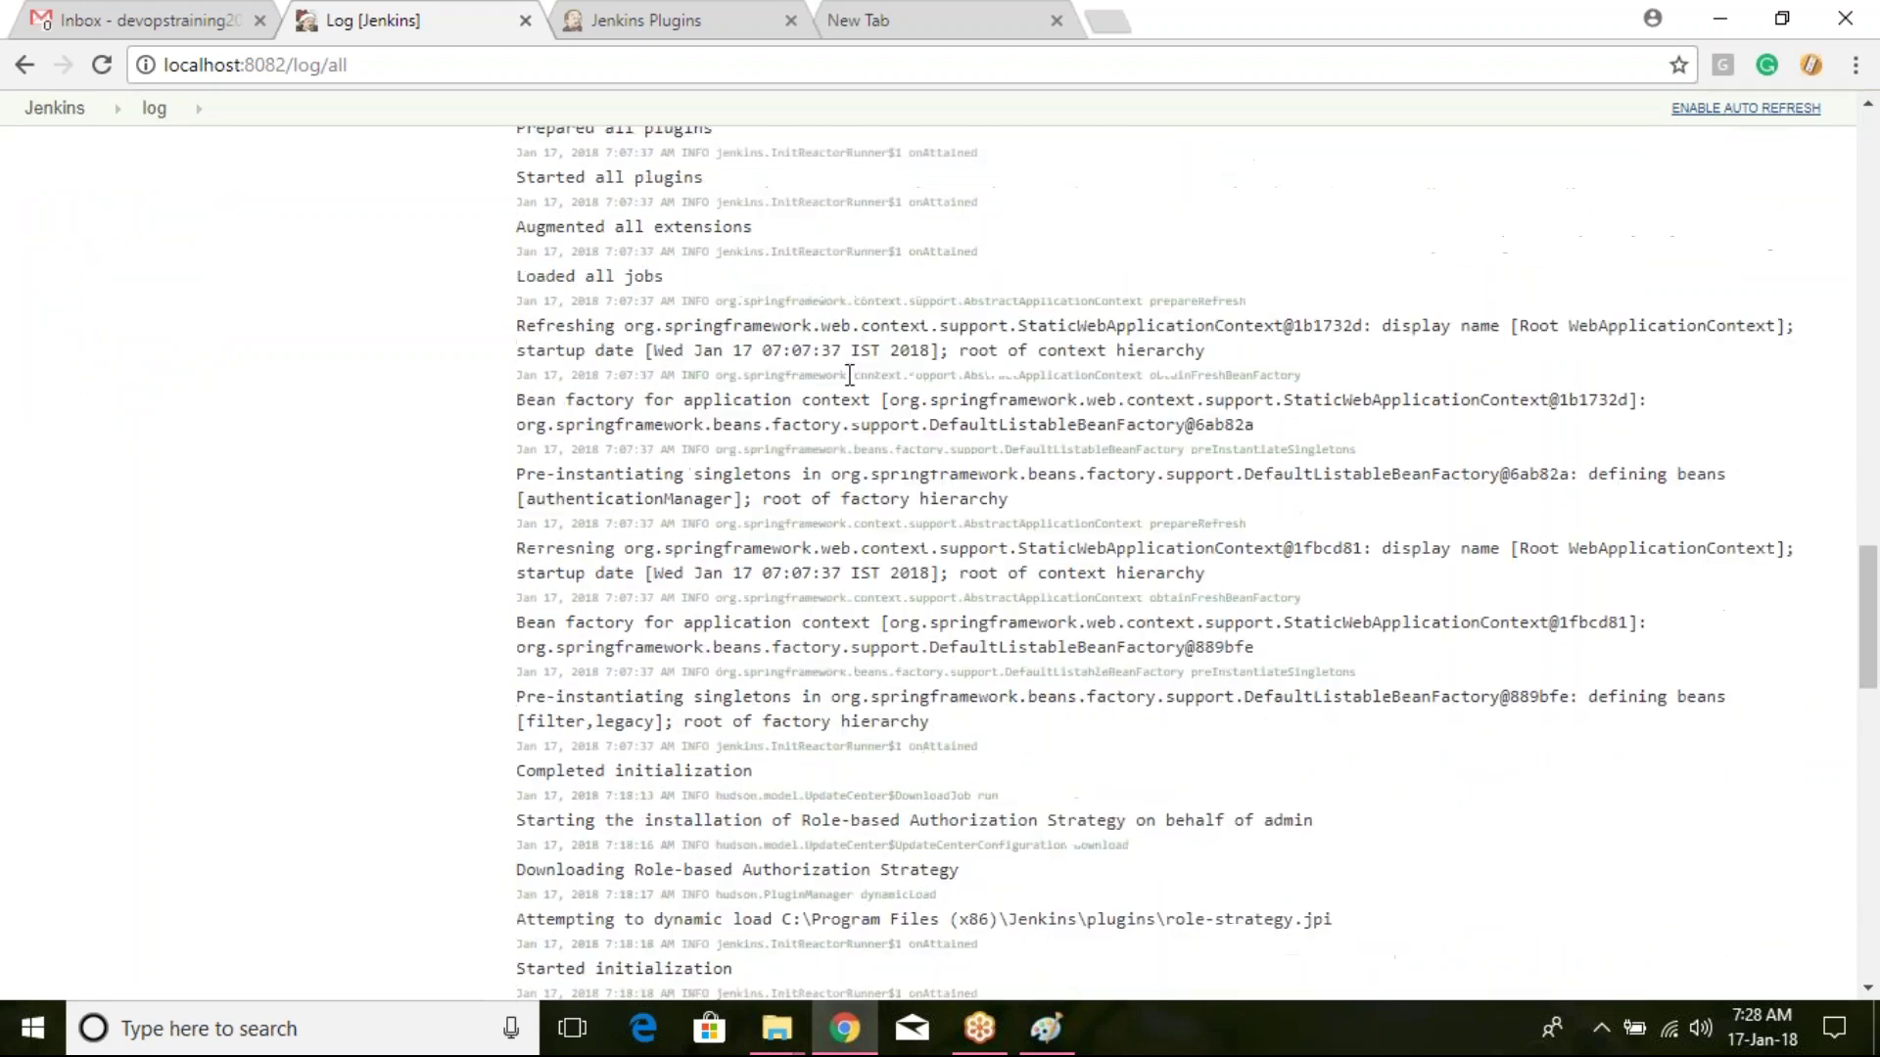
pyautogui.scroll(-4, 856, 376)
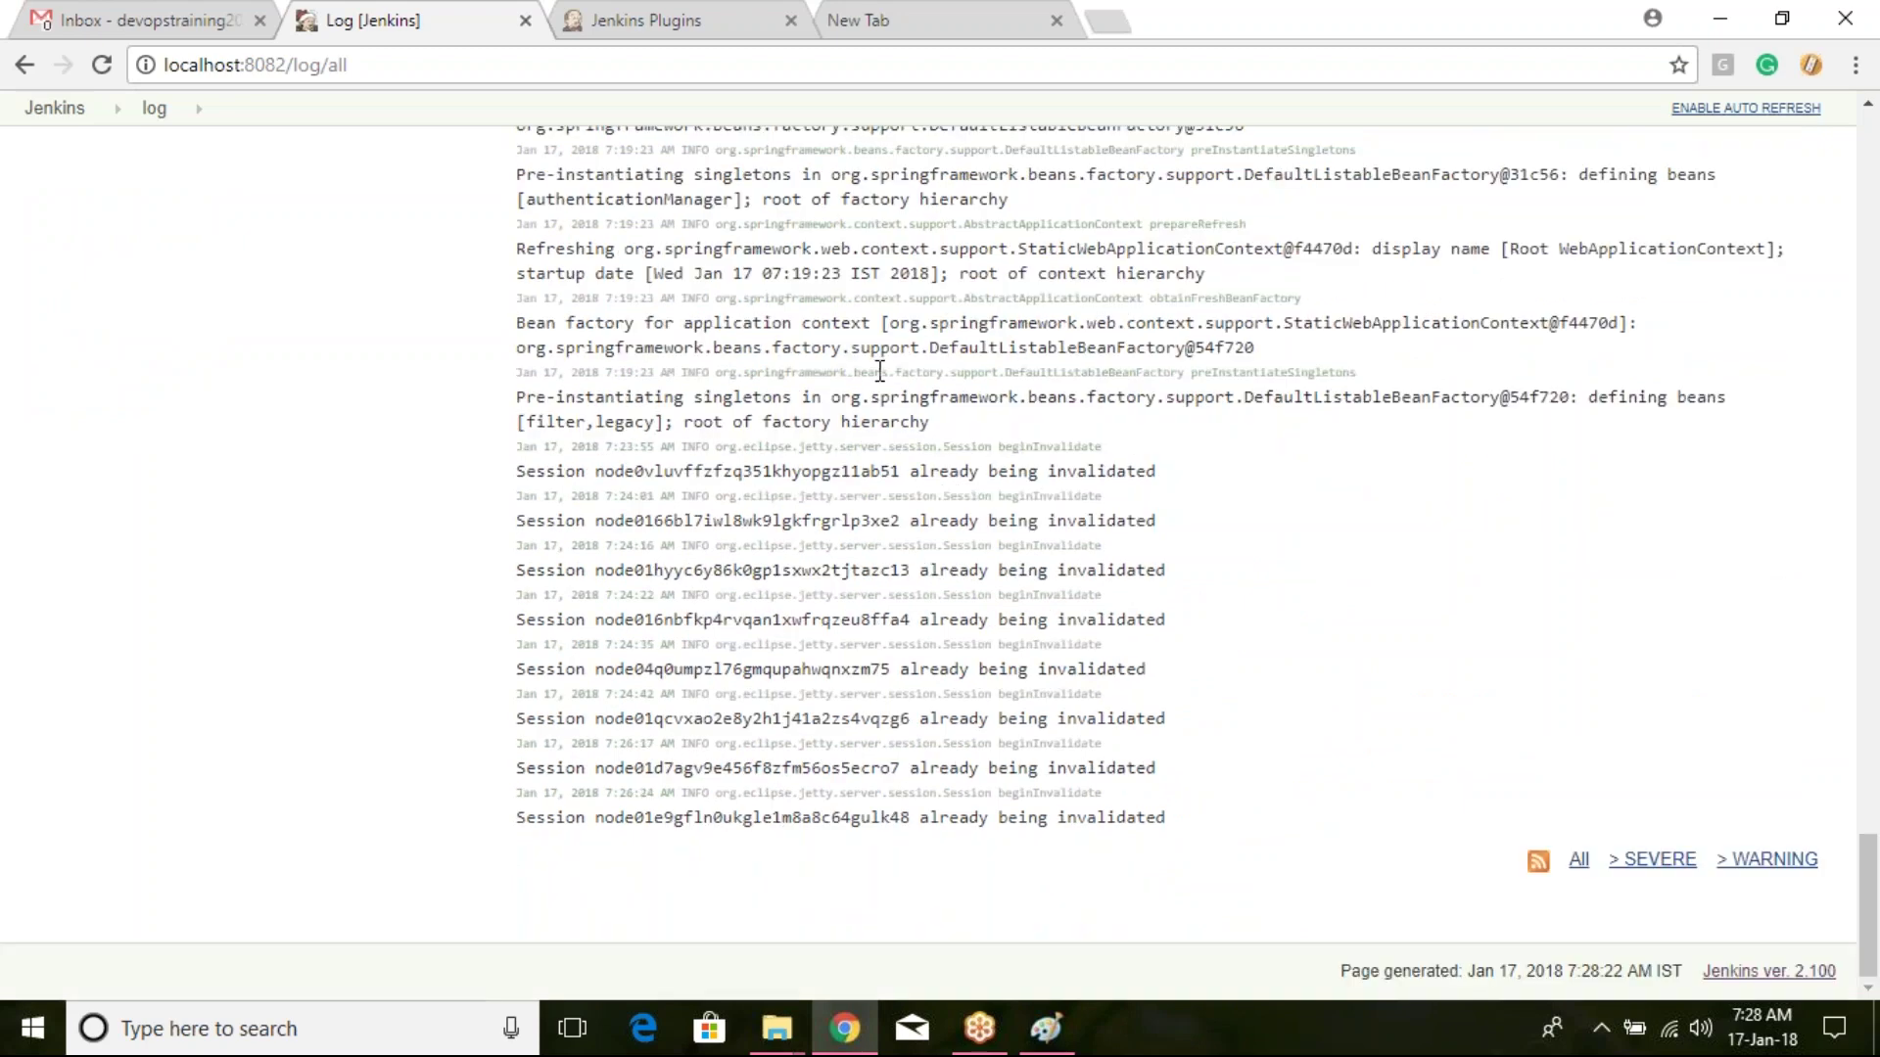
pyautogui.scroll(20, 880, 366)
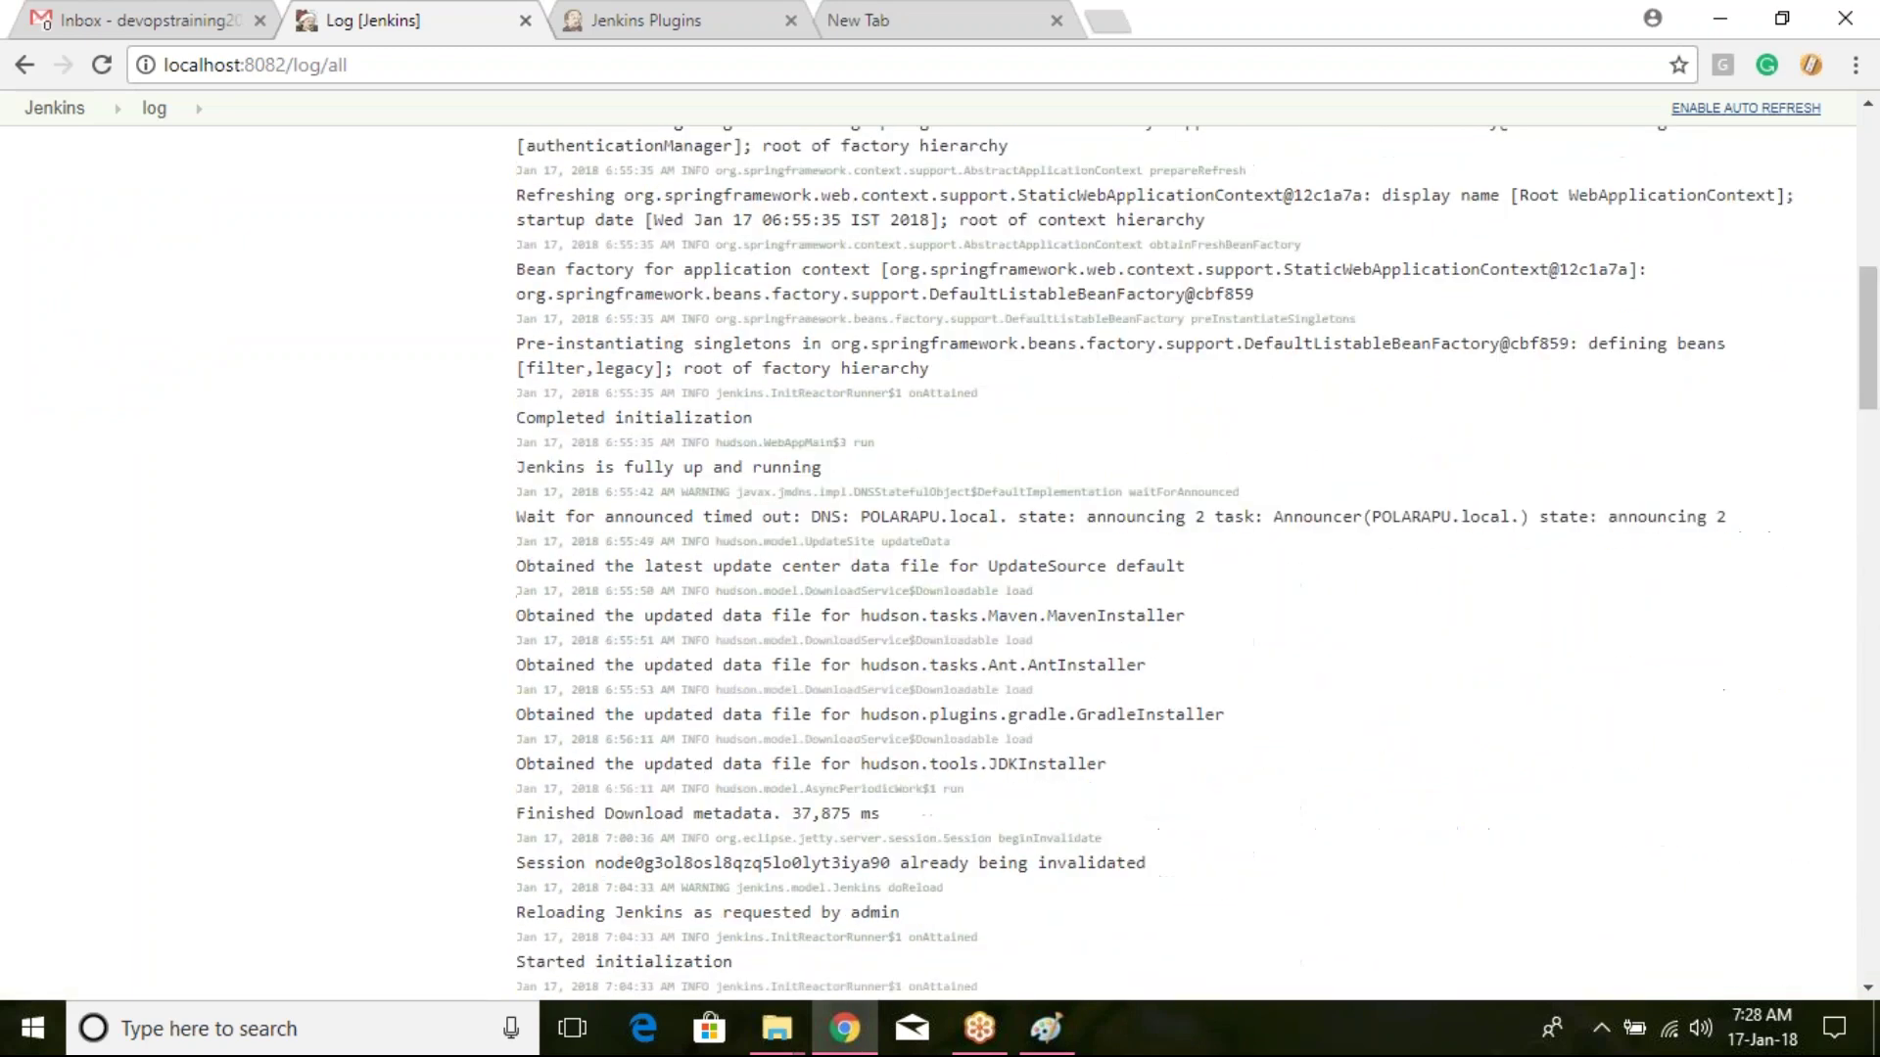
pyautogui.scroll(10, 879, 366)
# Step: Return to Manage Jenkins from the dashboard and scroll through its management sections
pyautogui.click(52, 160)
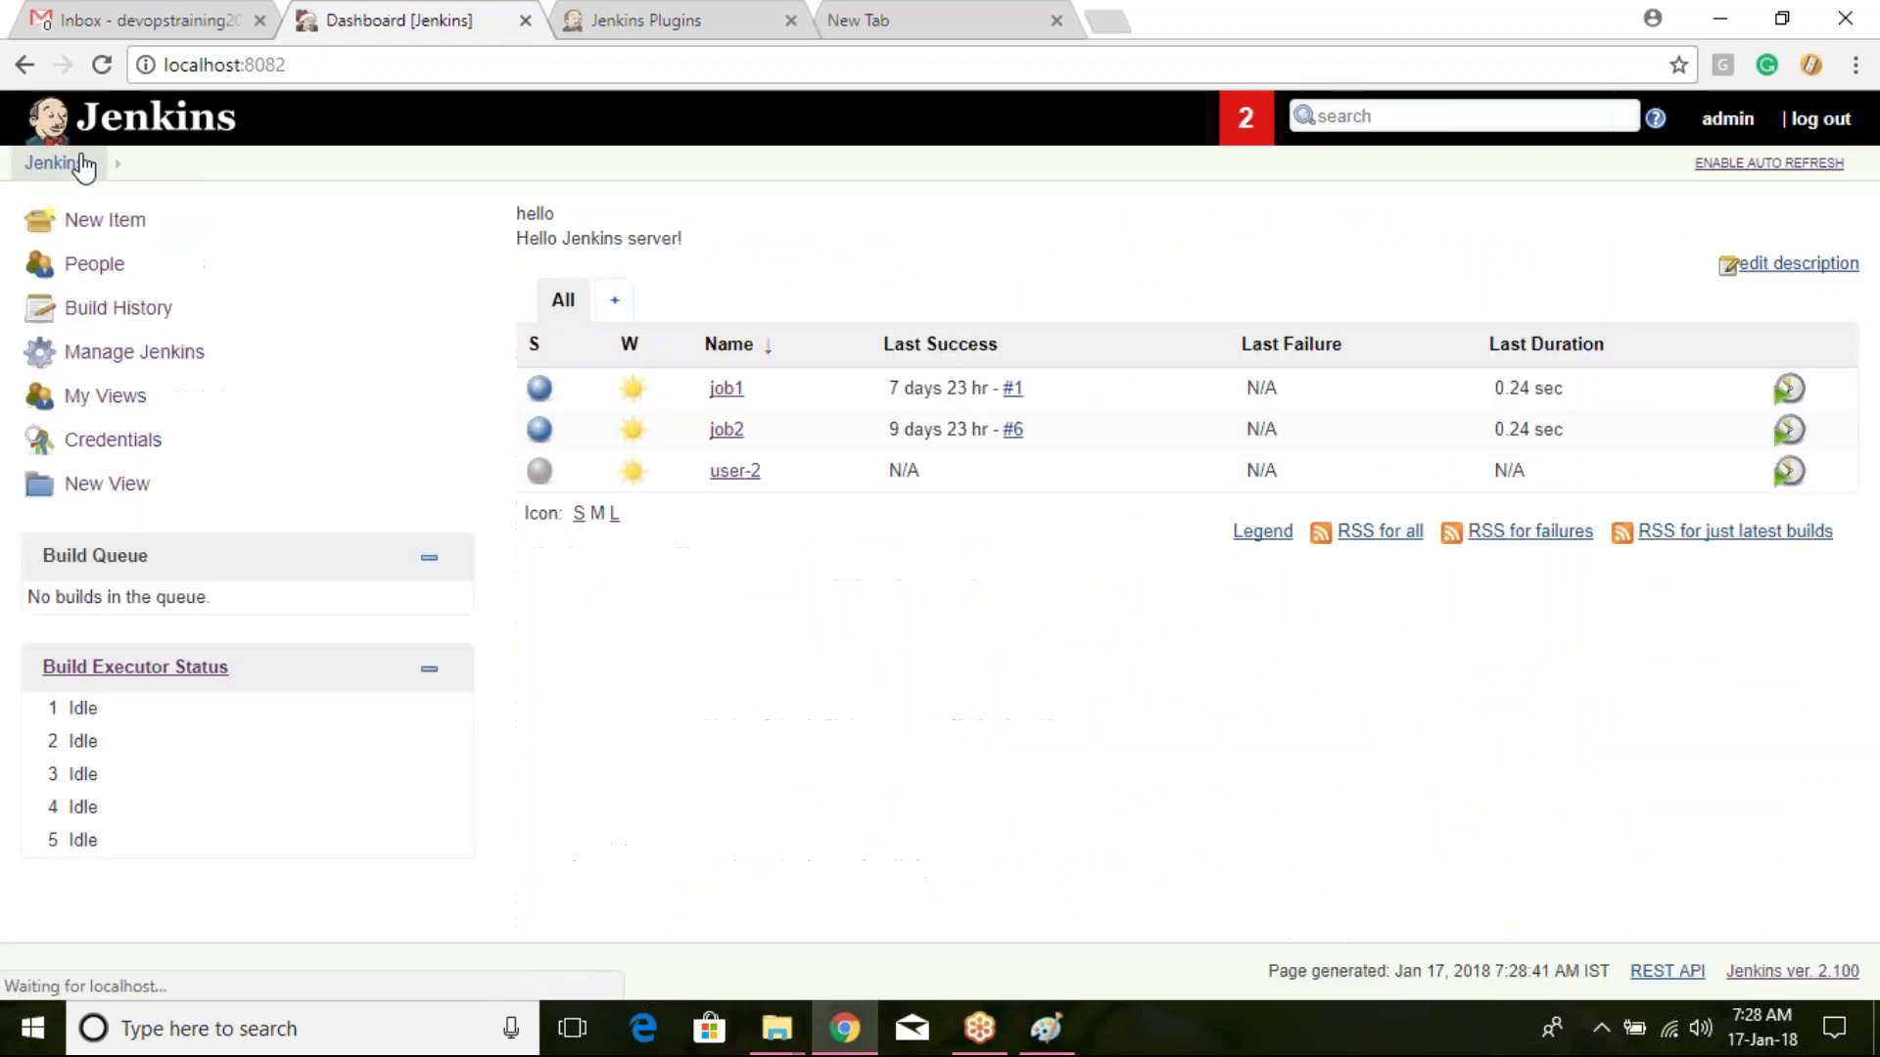
pyautogui.click(195, 352)
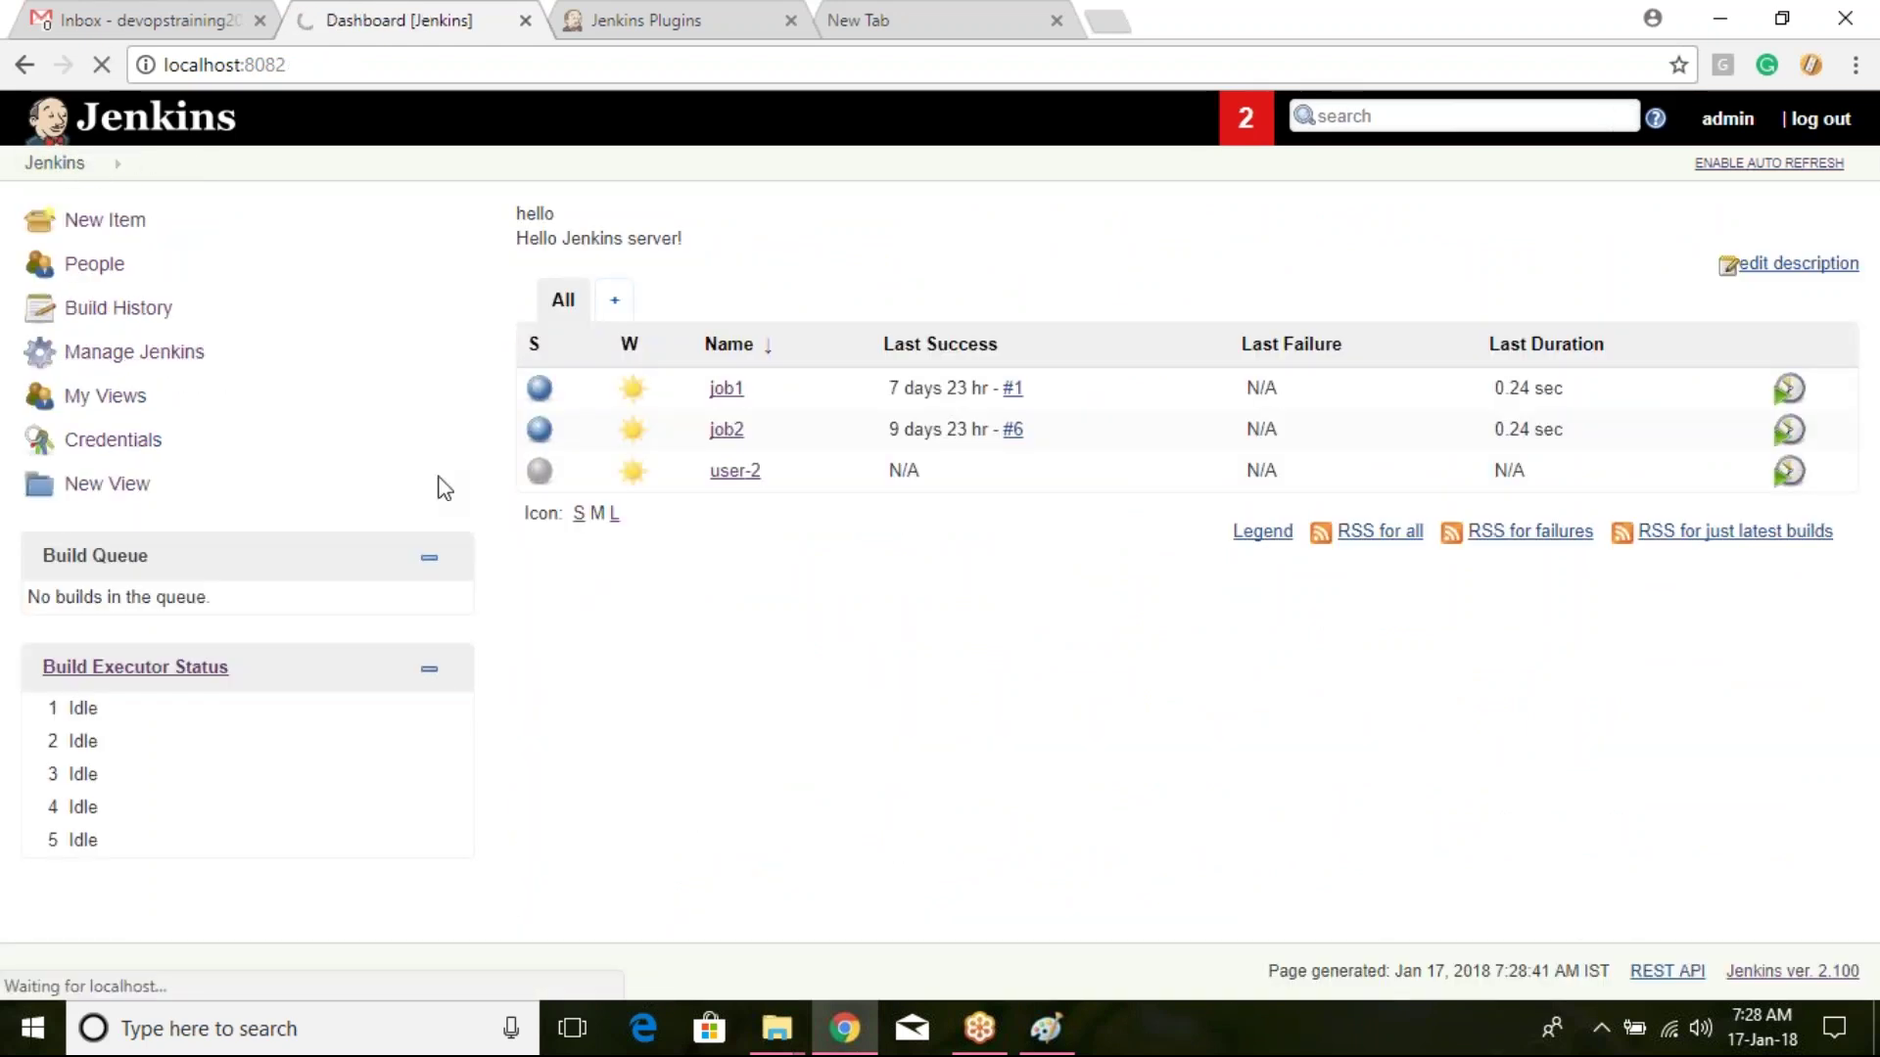
pyautogui.scroll(-4, 444, 489)
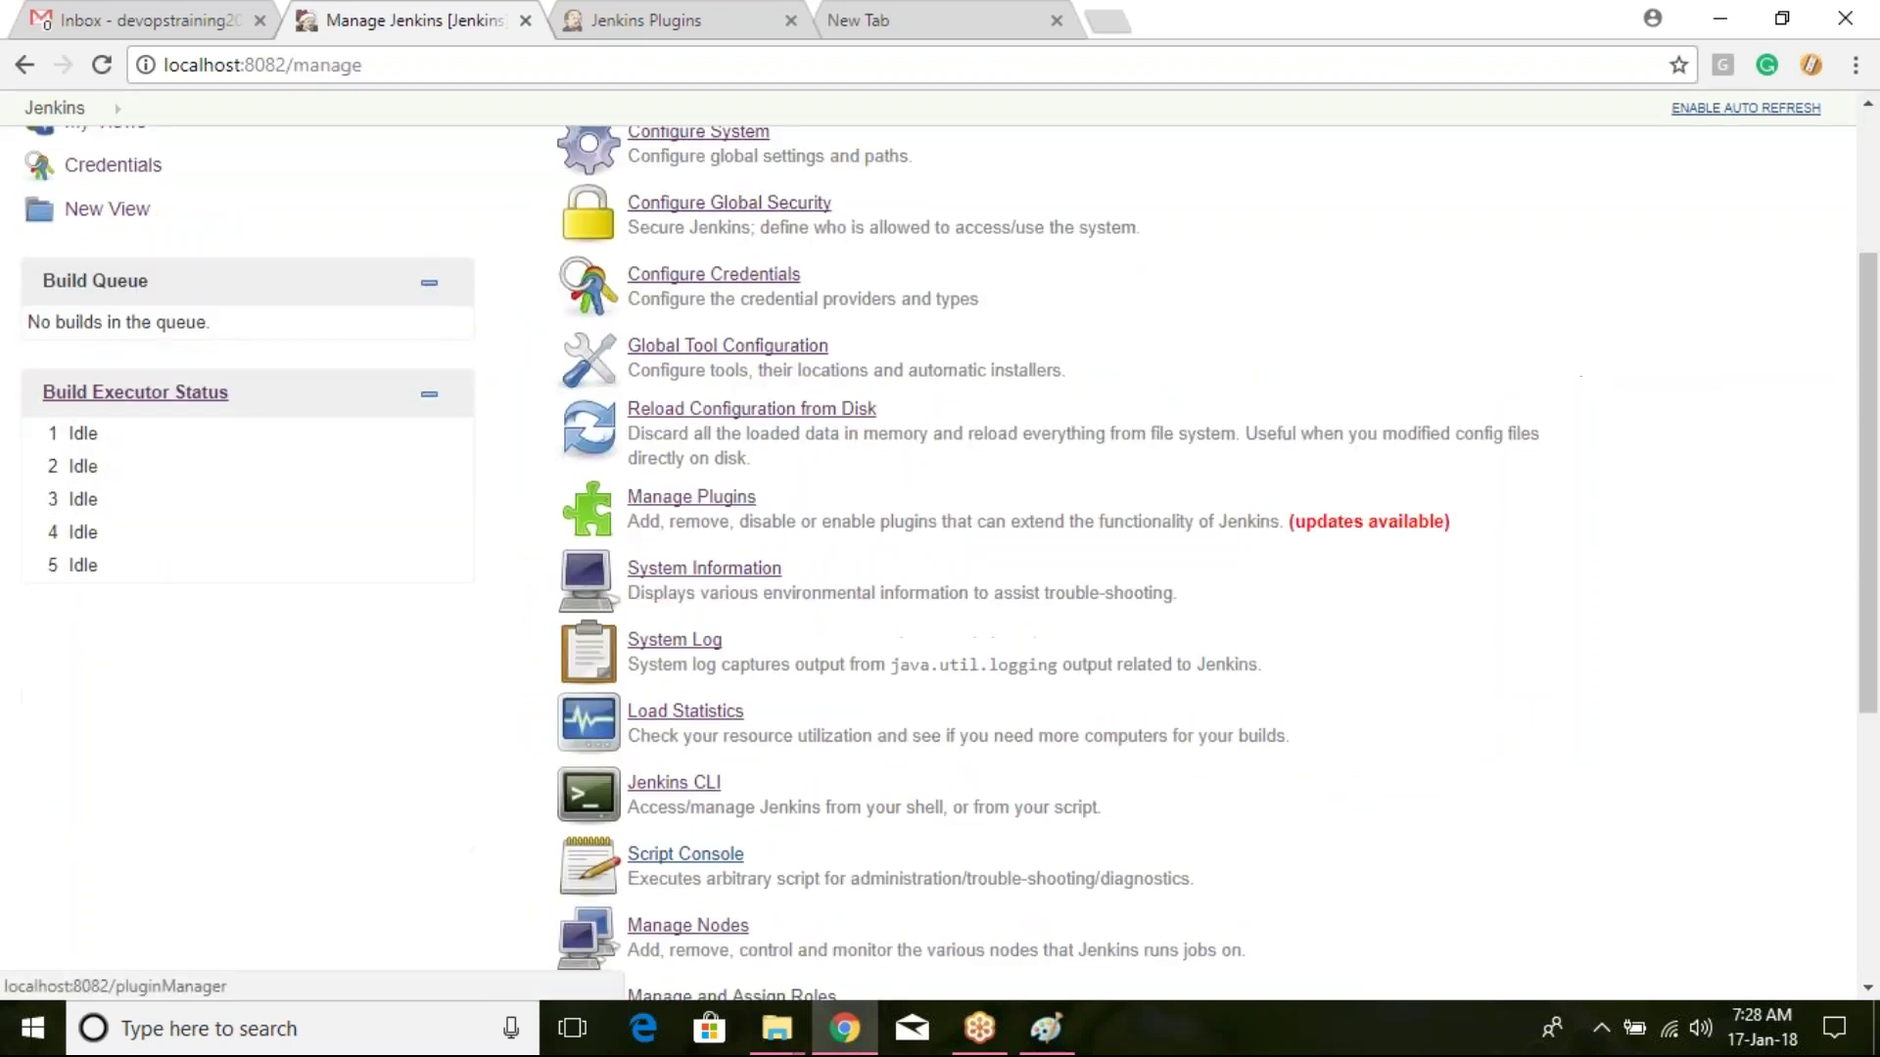
pyautogui.scroll(-3, 850, 546)
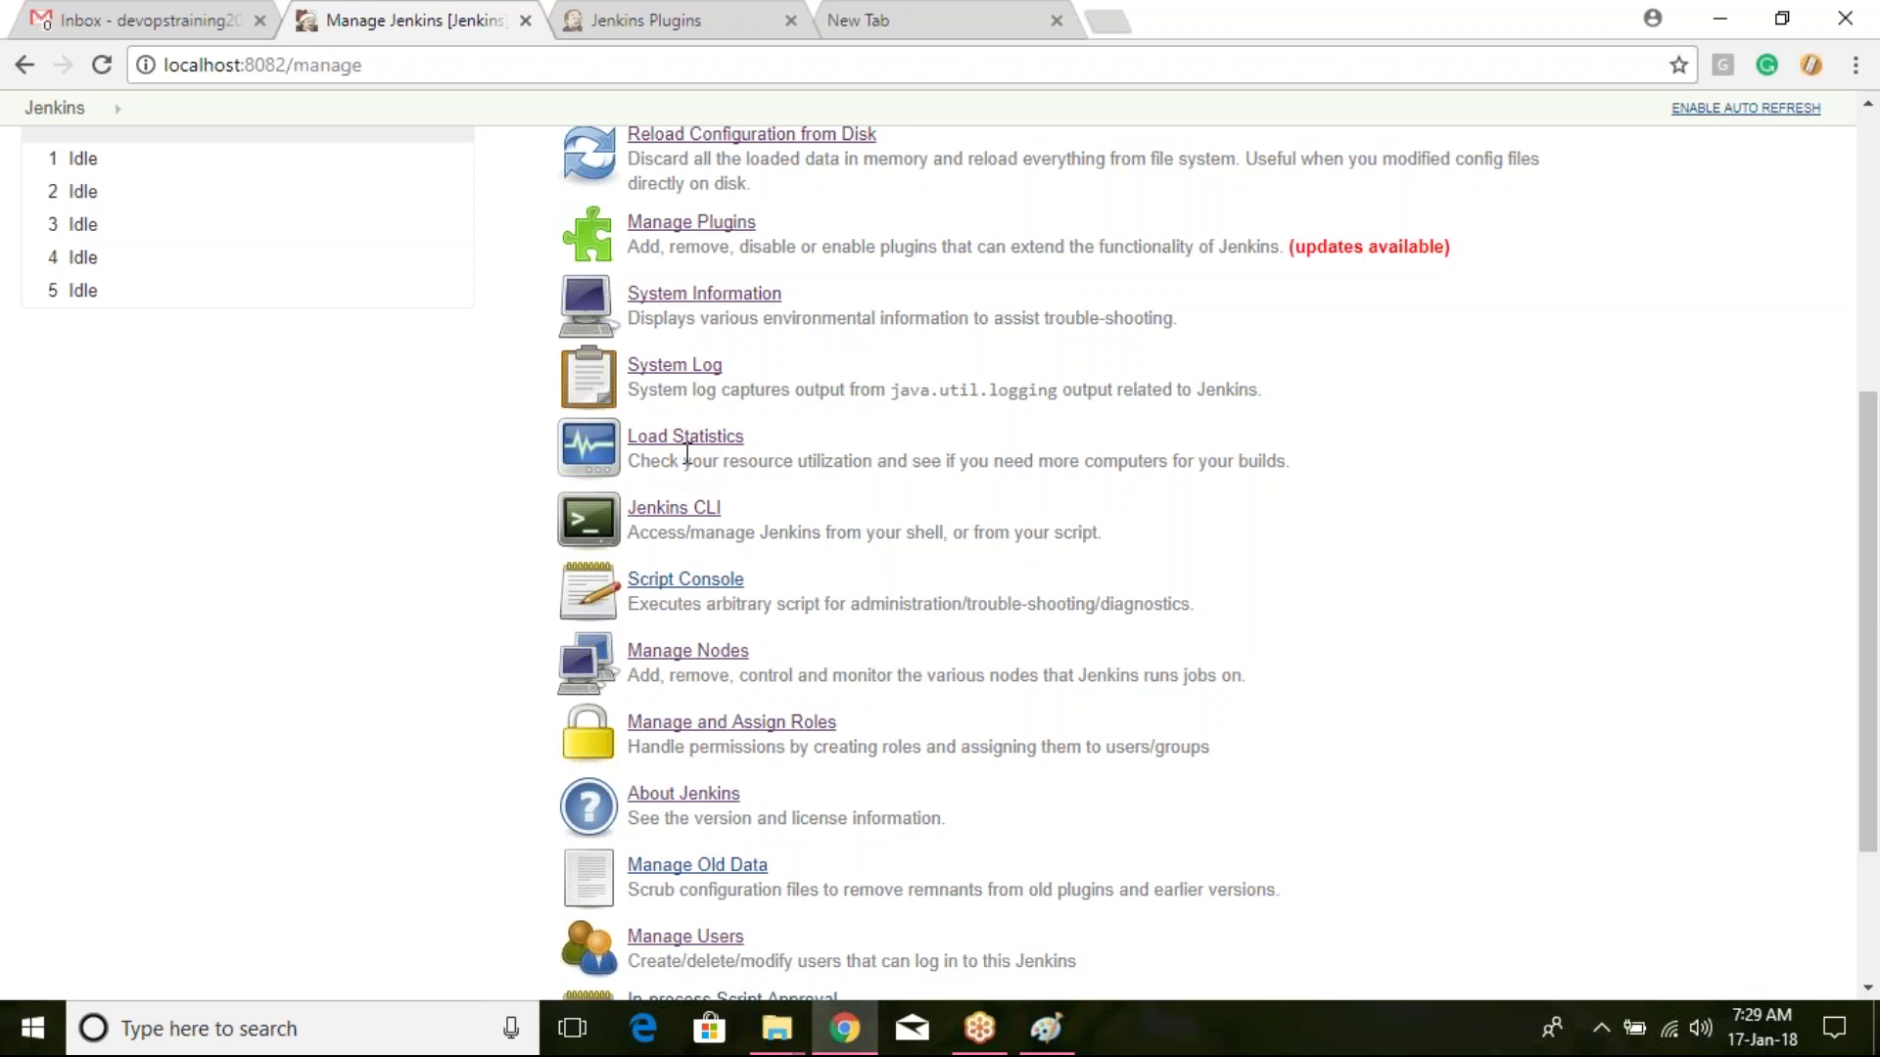
# Step: Open Load Statistics and scroll down to its legend and description, then back up
pyautogui.click(670, 441)
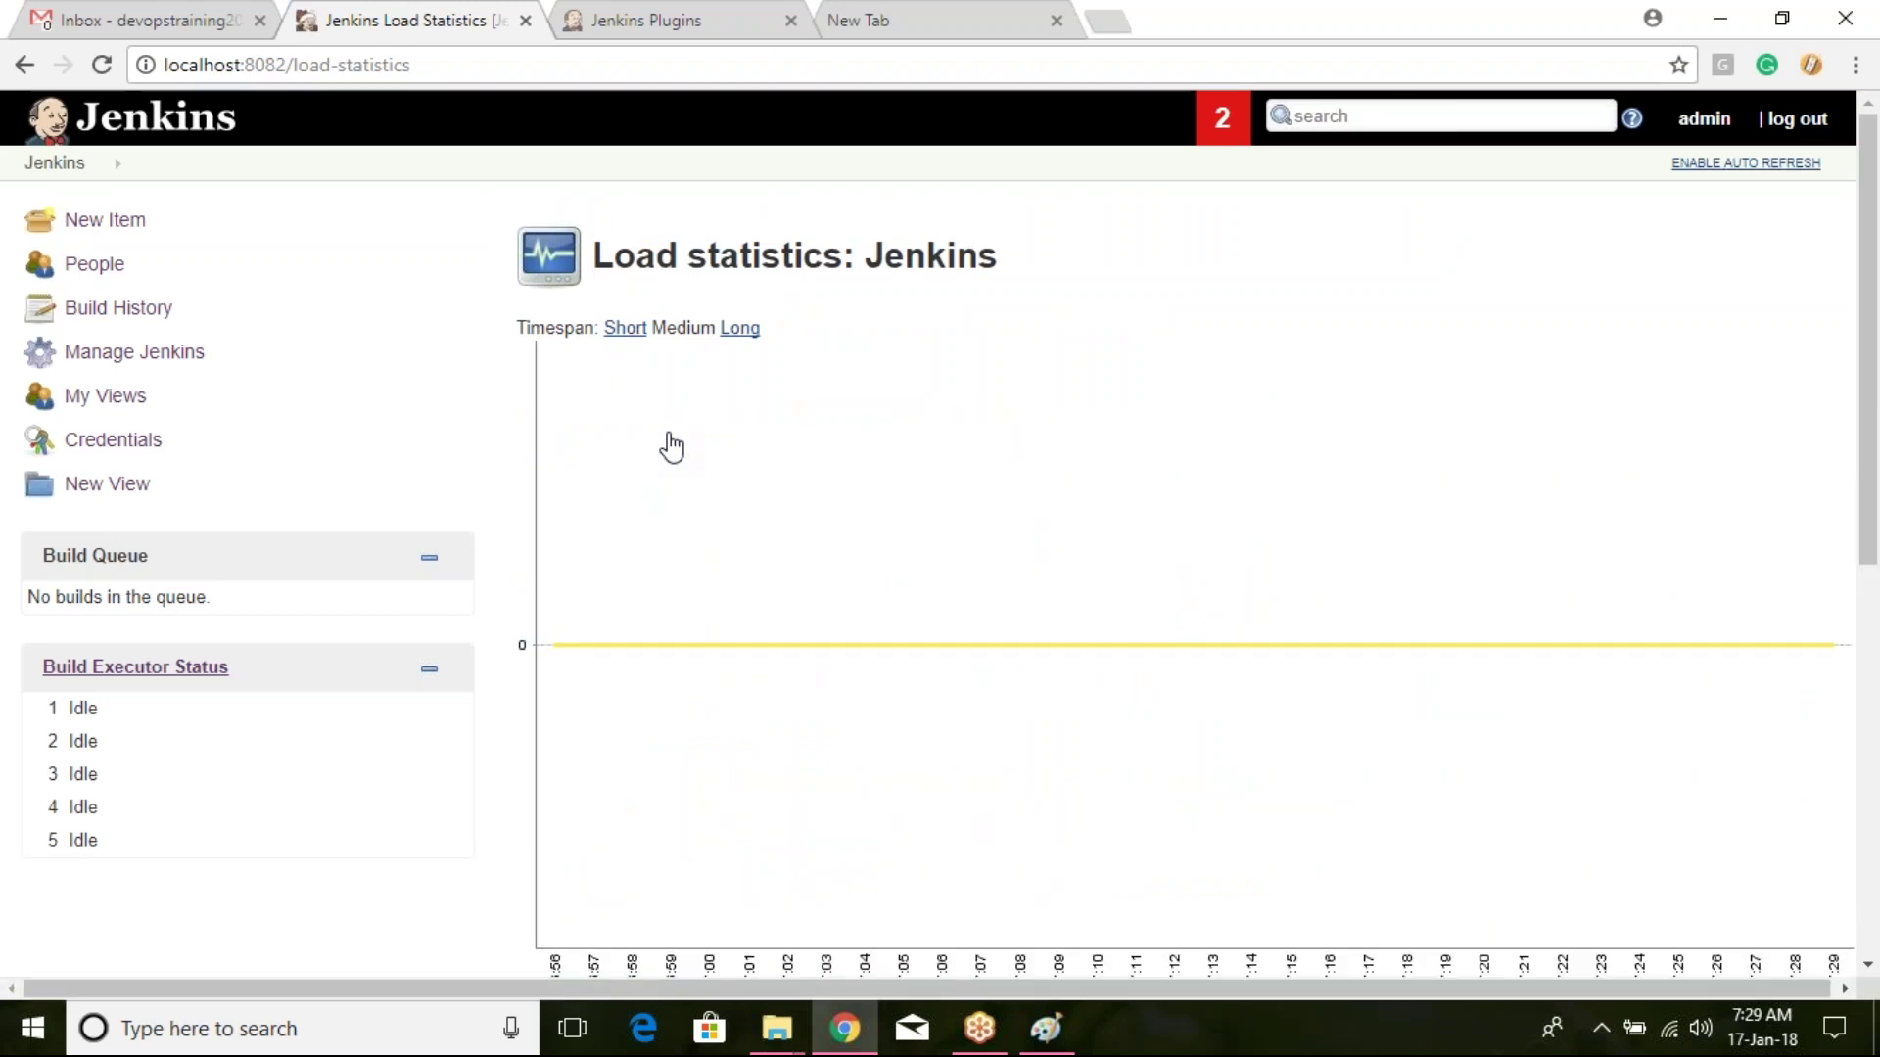
pyautogui.scroll(-3, 948, 571)
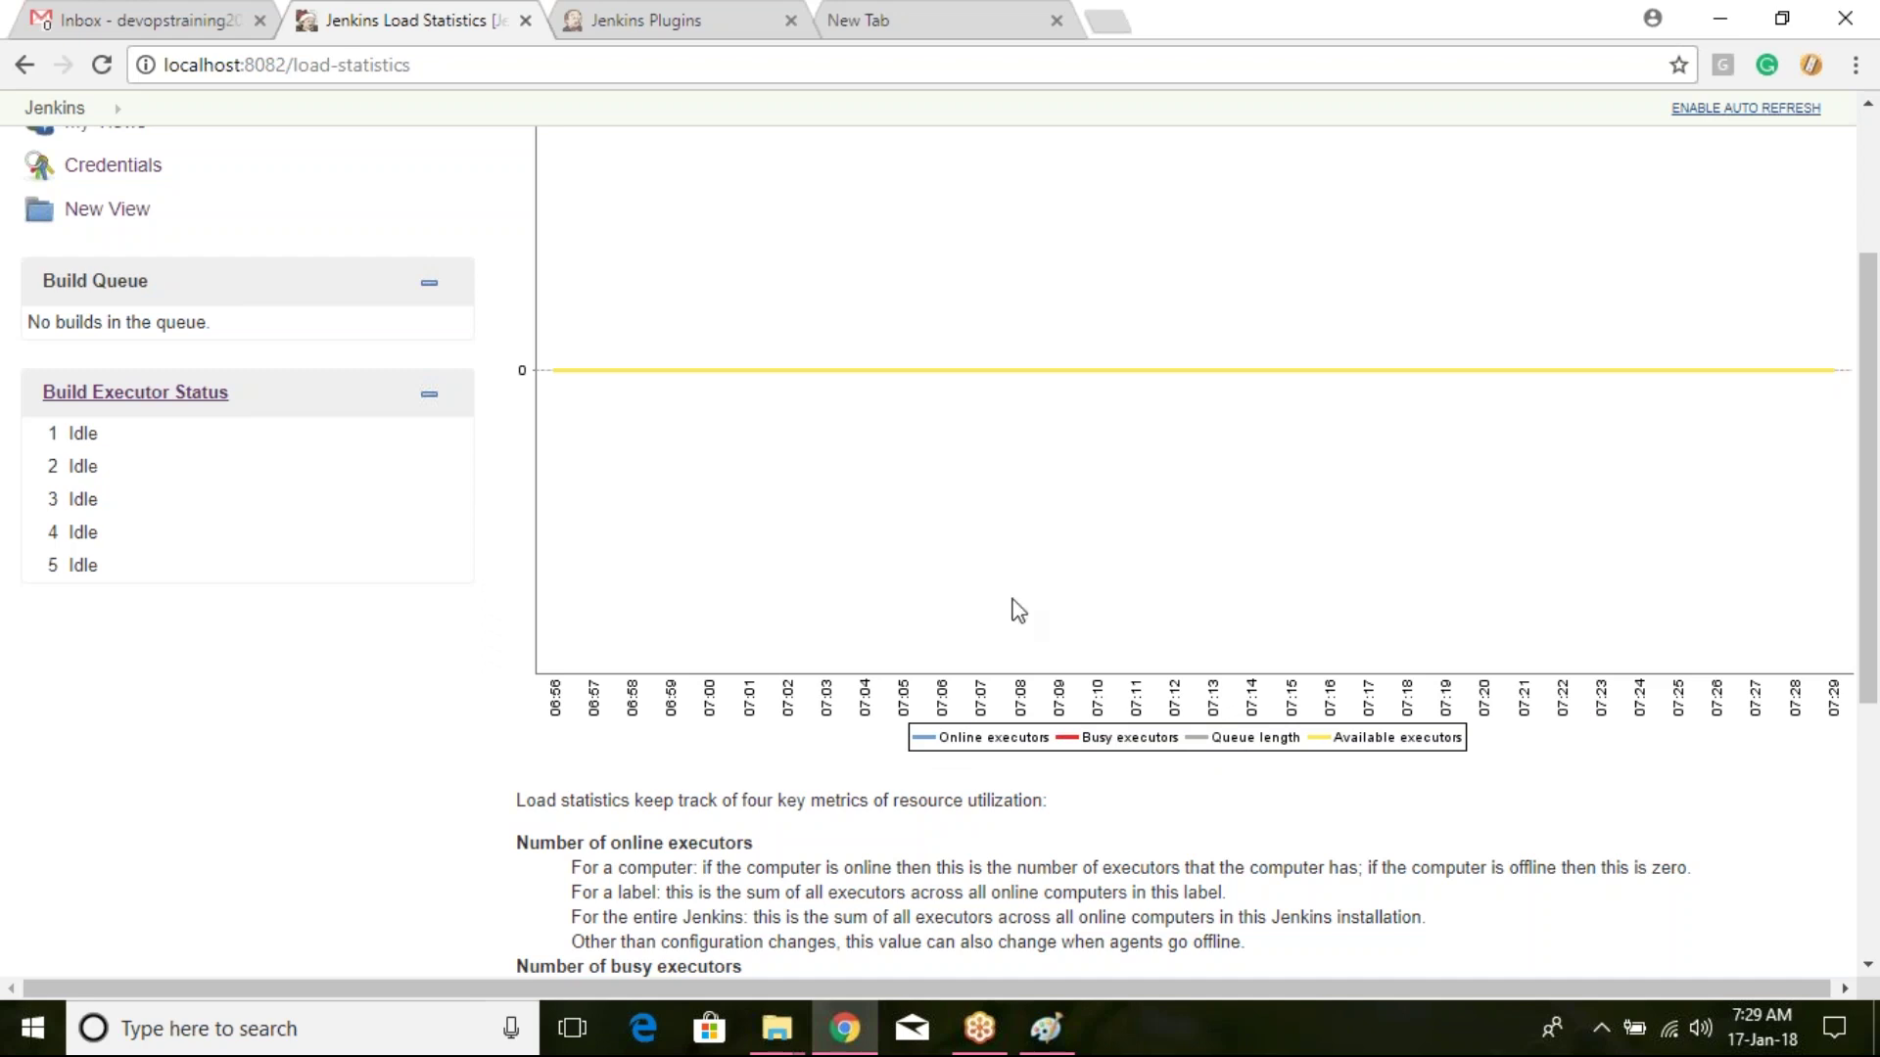
pyautogui.scroll(3, 1113, 467)
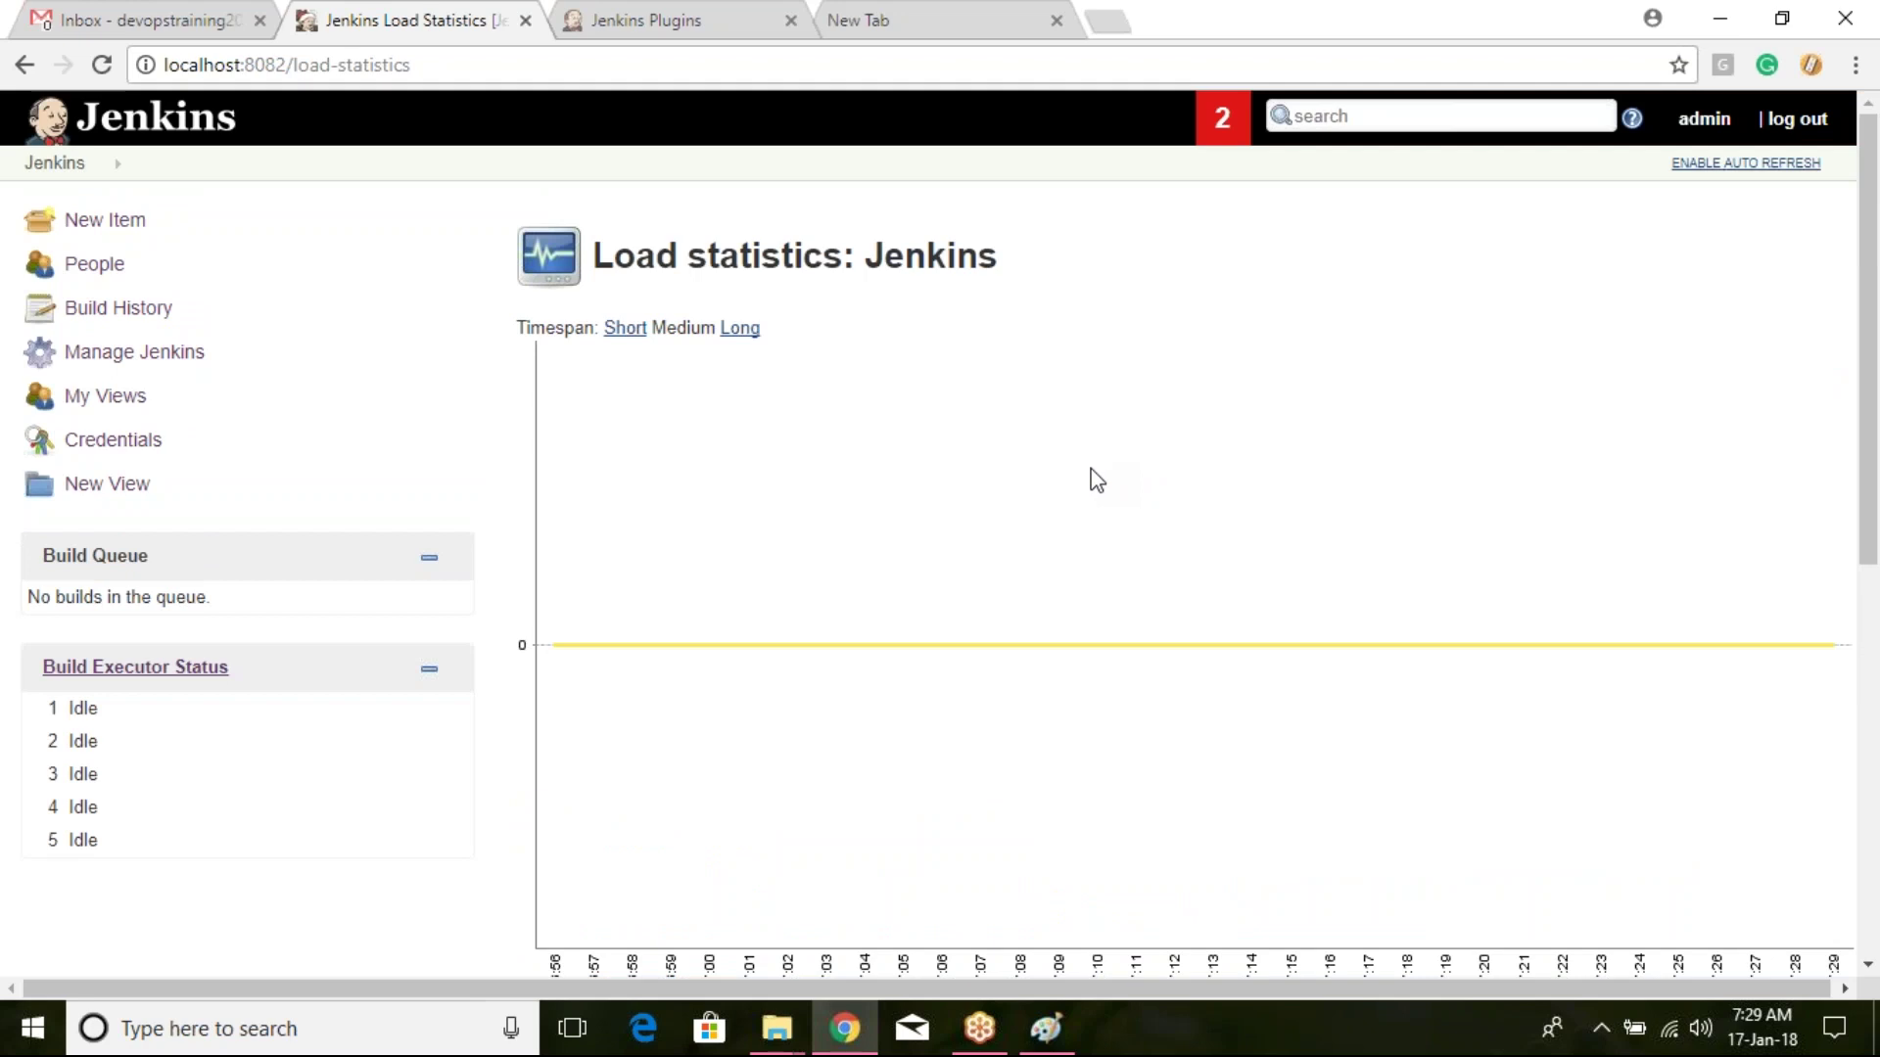
# Step: Open the Jenkins CLI documentation from Manage Jenkins and view the login command's details
pyautogui.click(191, 364)
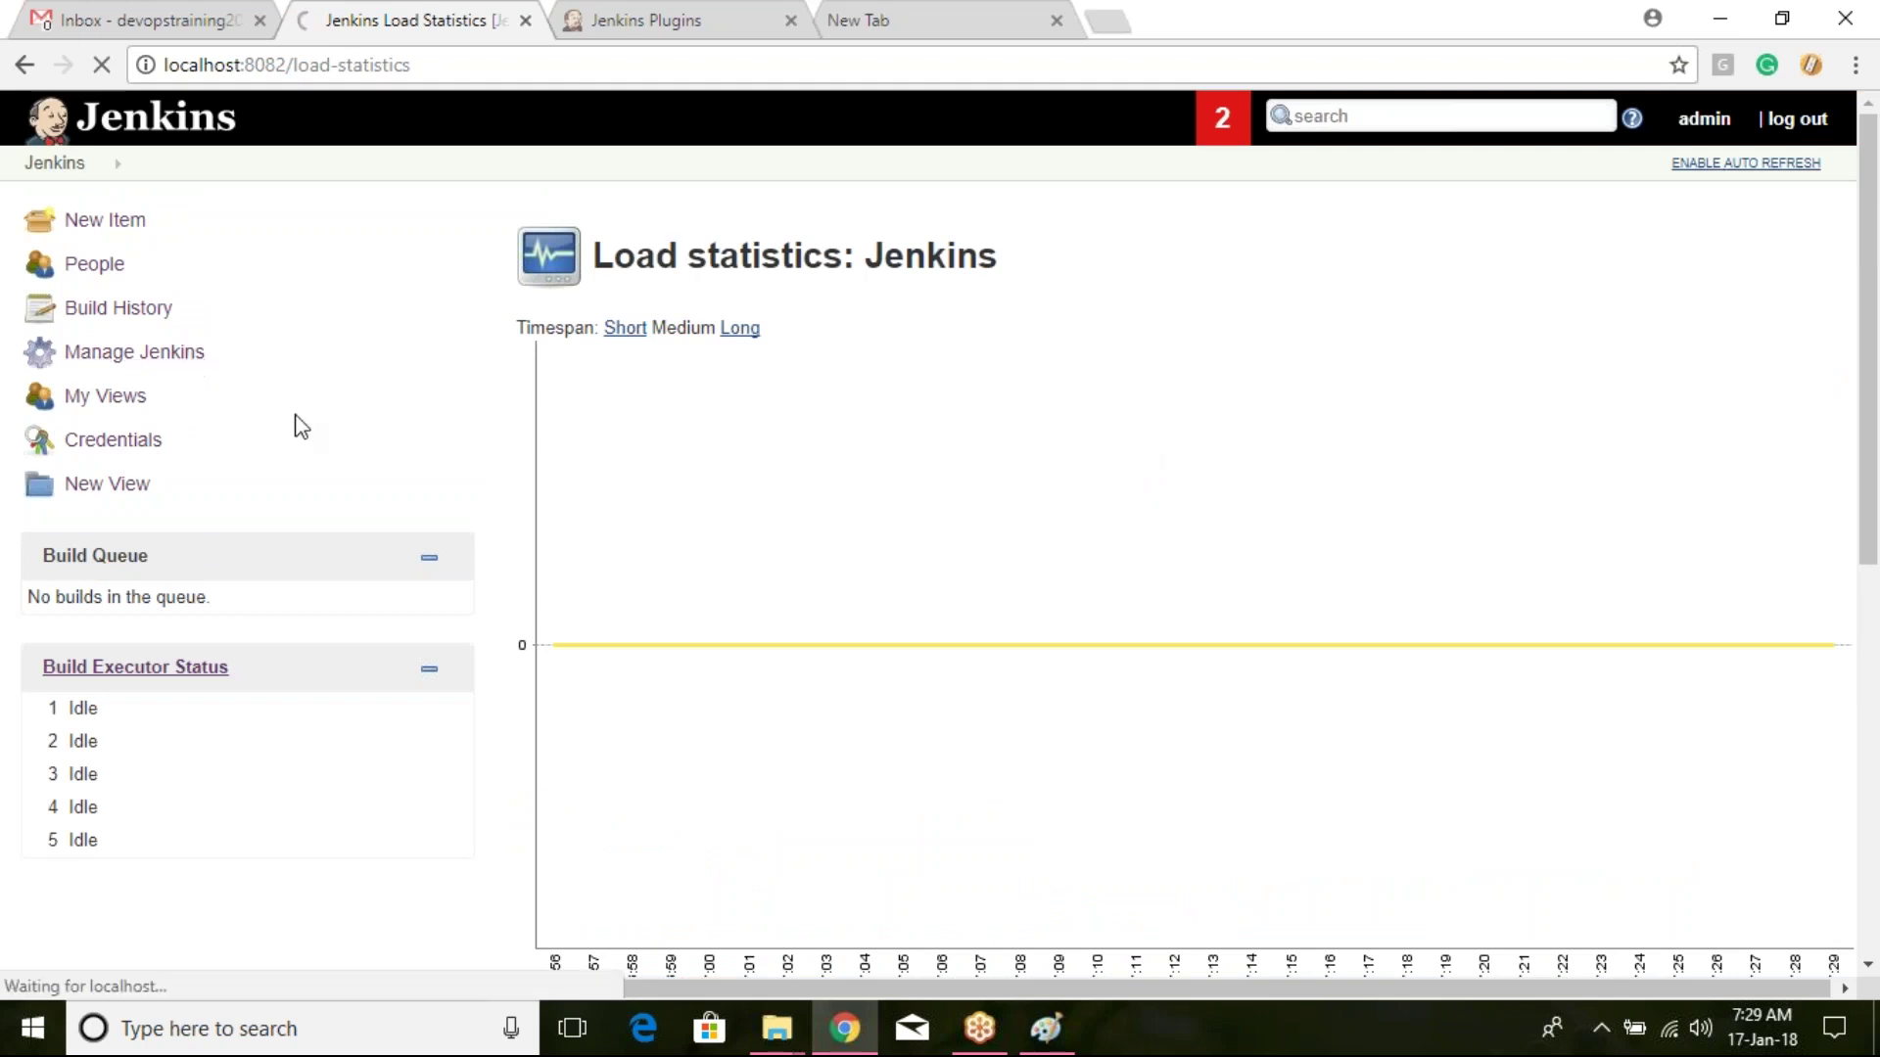
pyautogui.scroll(-5, 1219, 432)
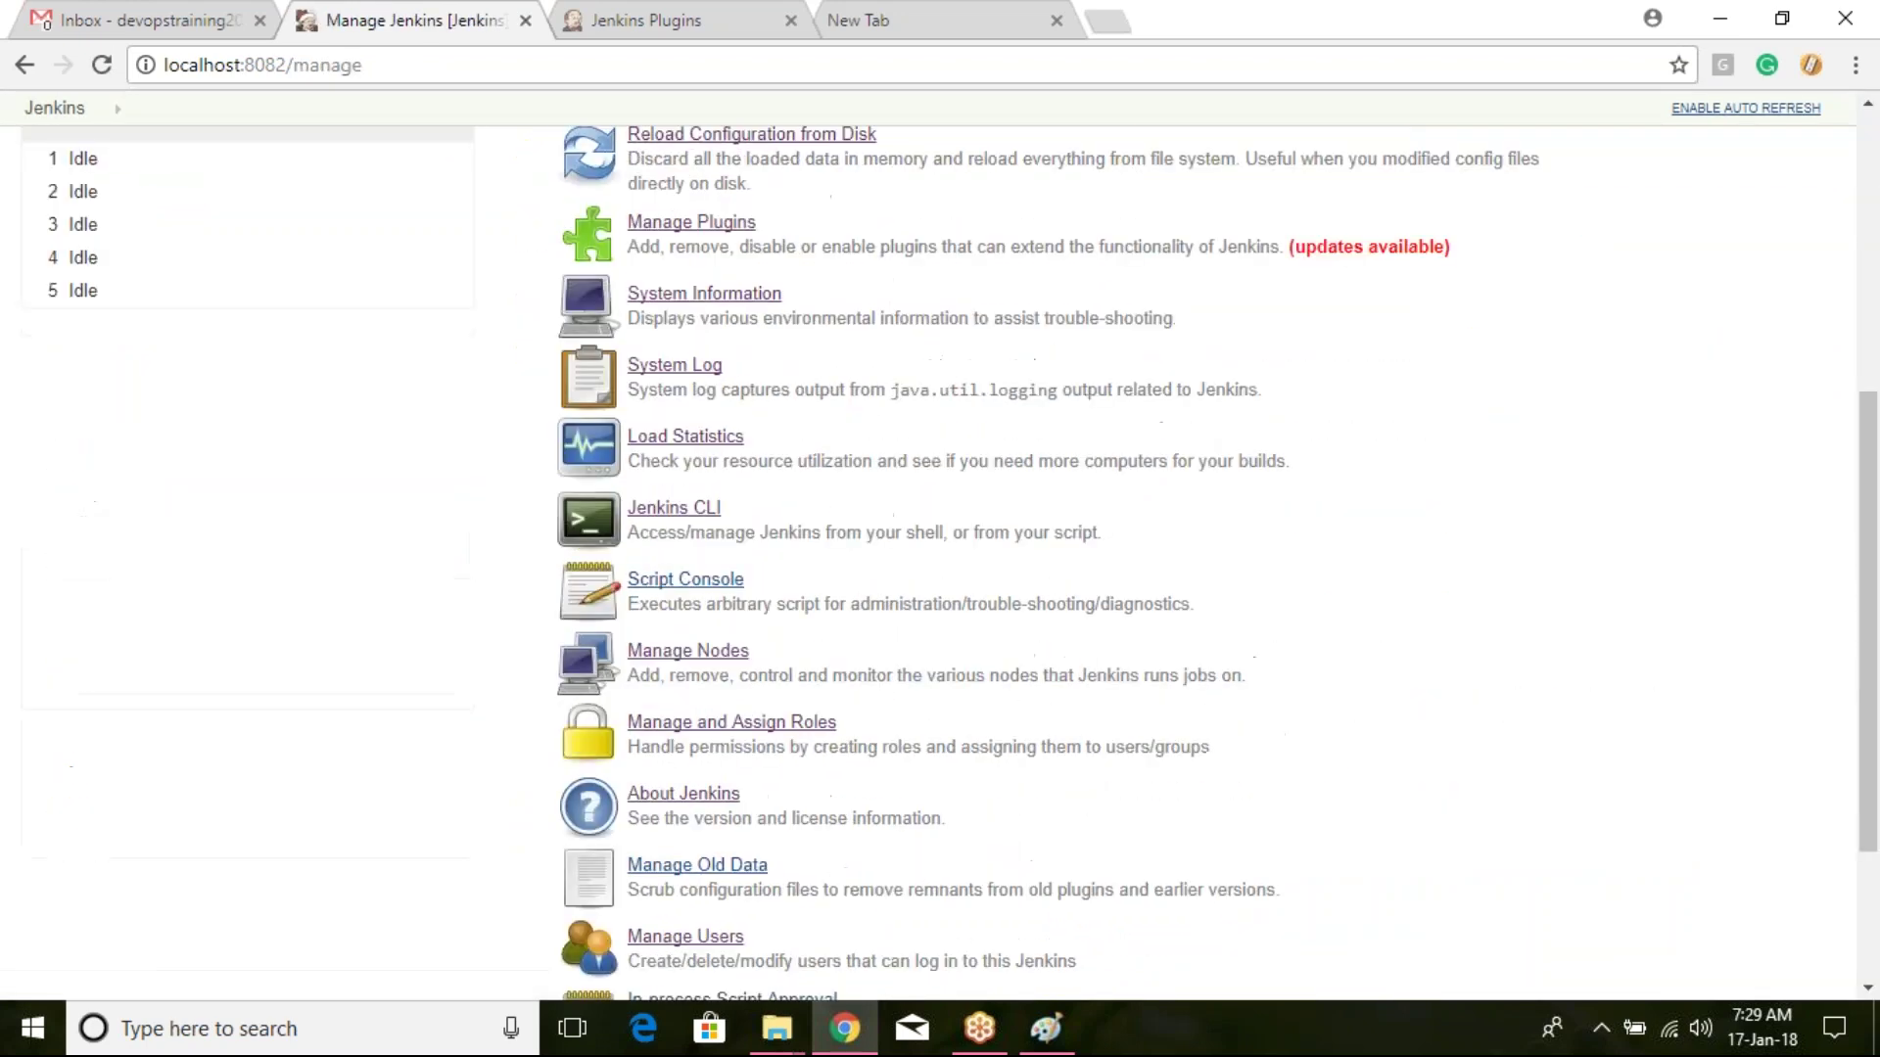
pyautogui.scroll(-1, 1201, 398)
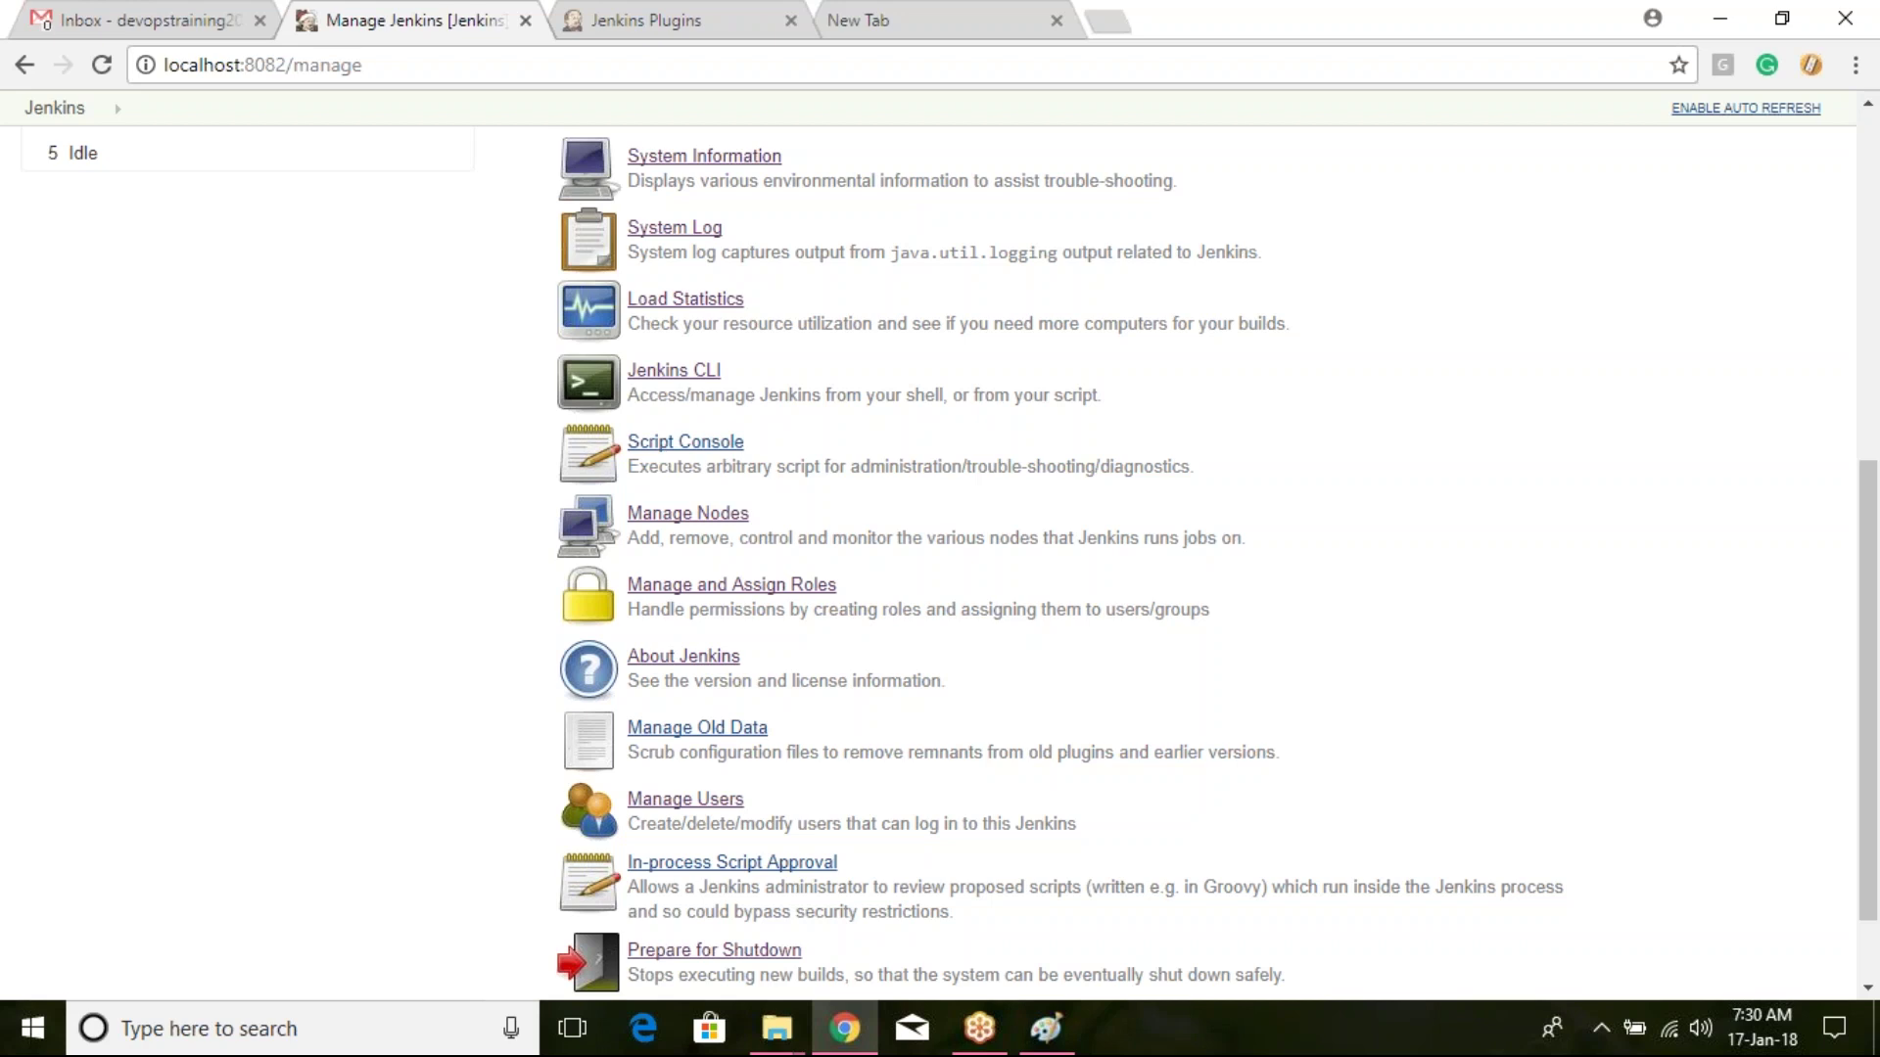
pyautogui.click(711, 382)
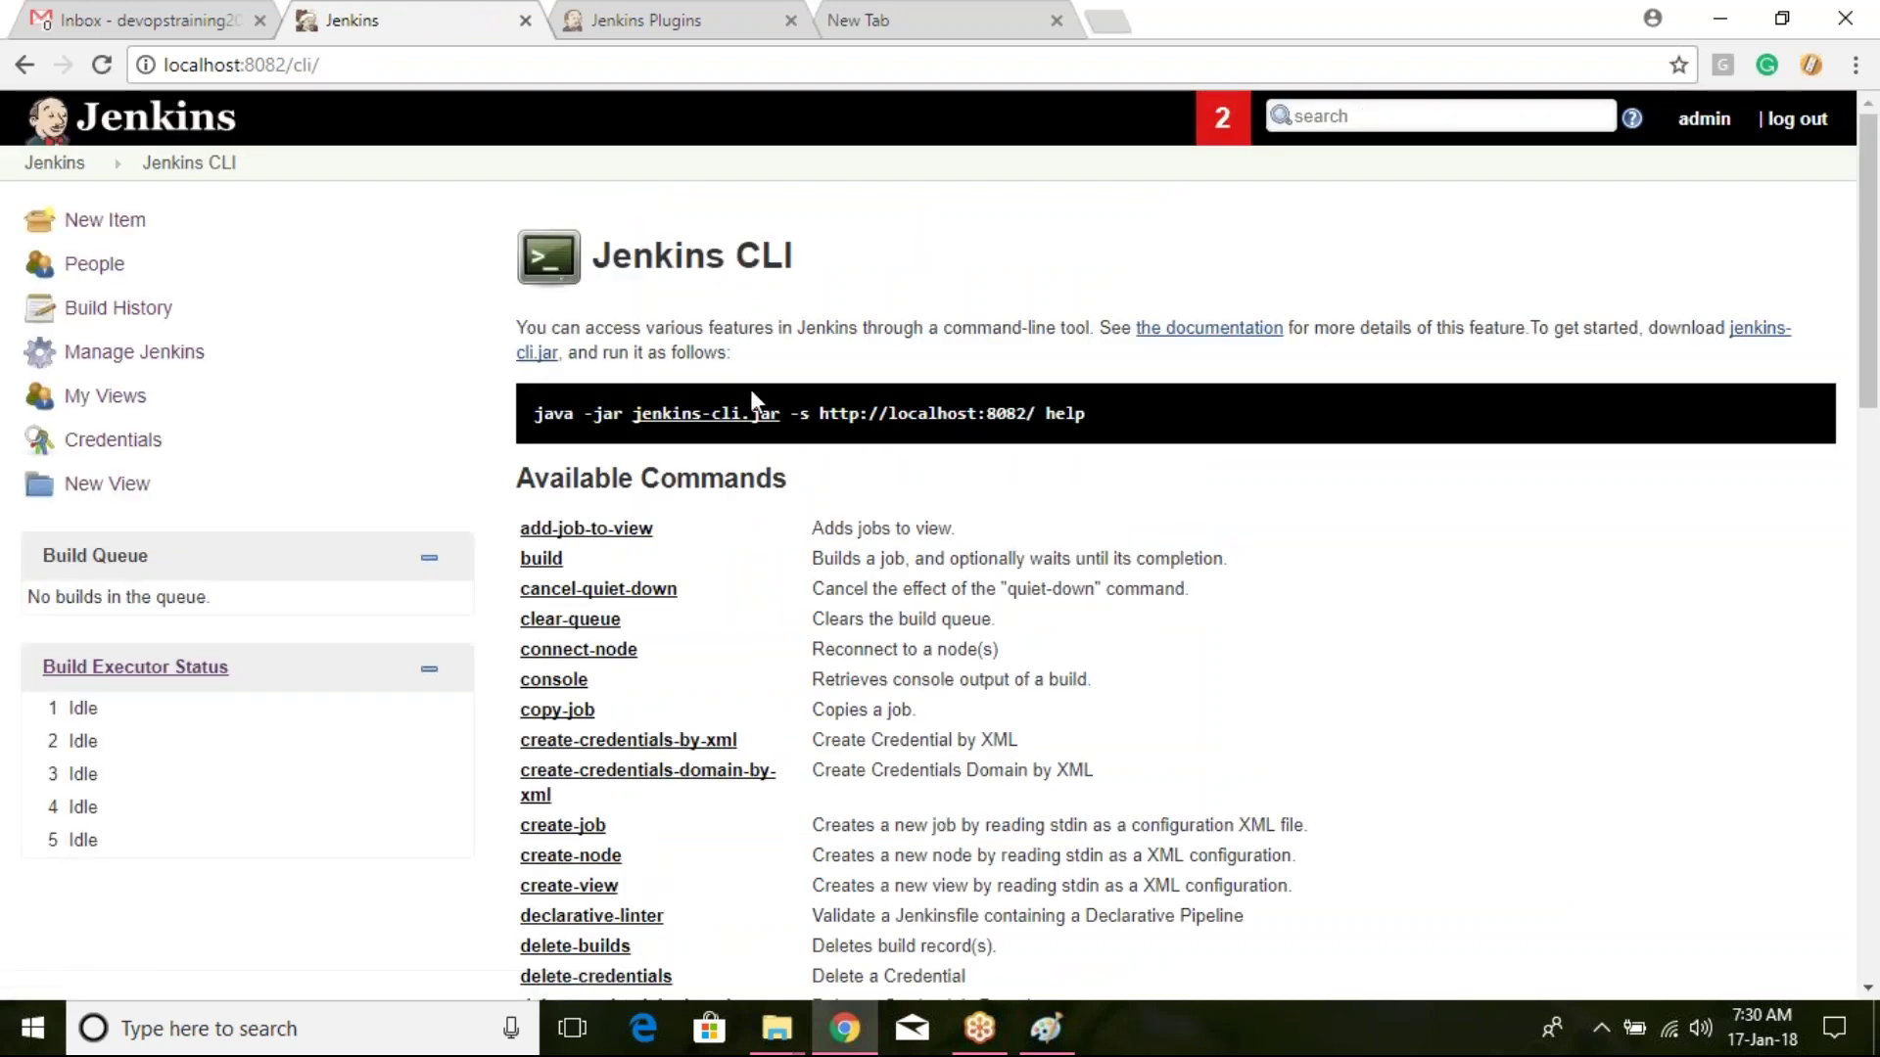
pyautogui.scroll(-2, 752, 403)
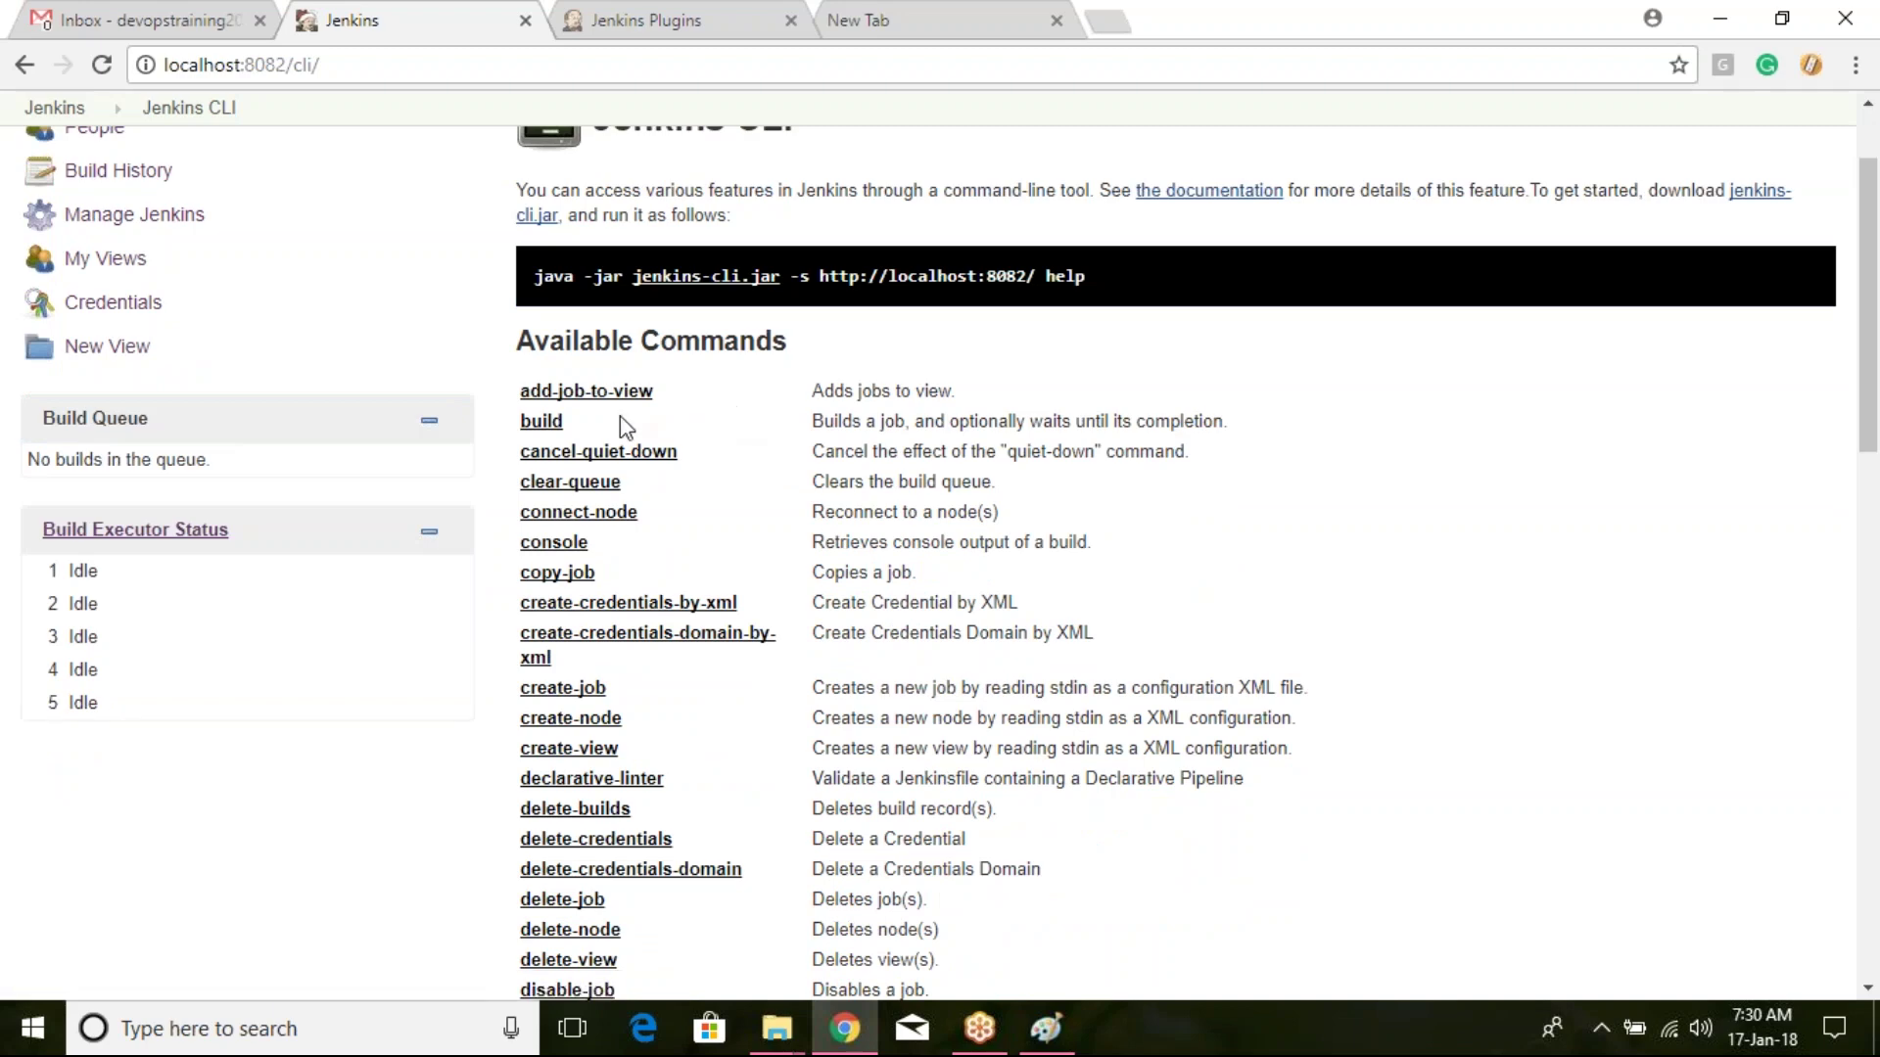
pyautogui.scroll(-10, 560, 666)
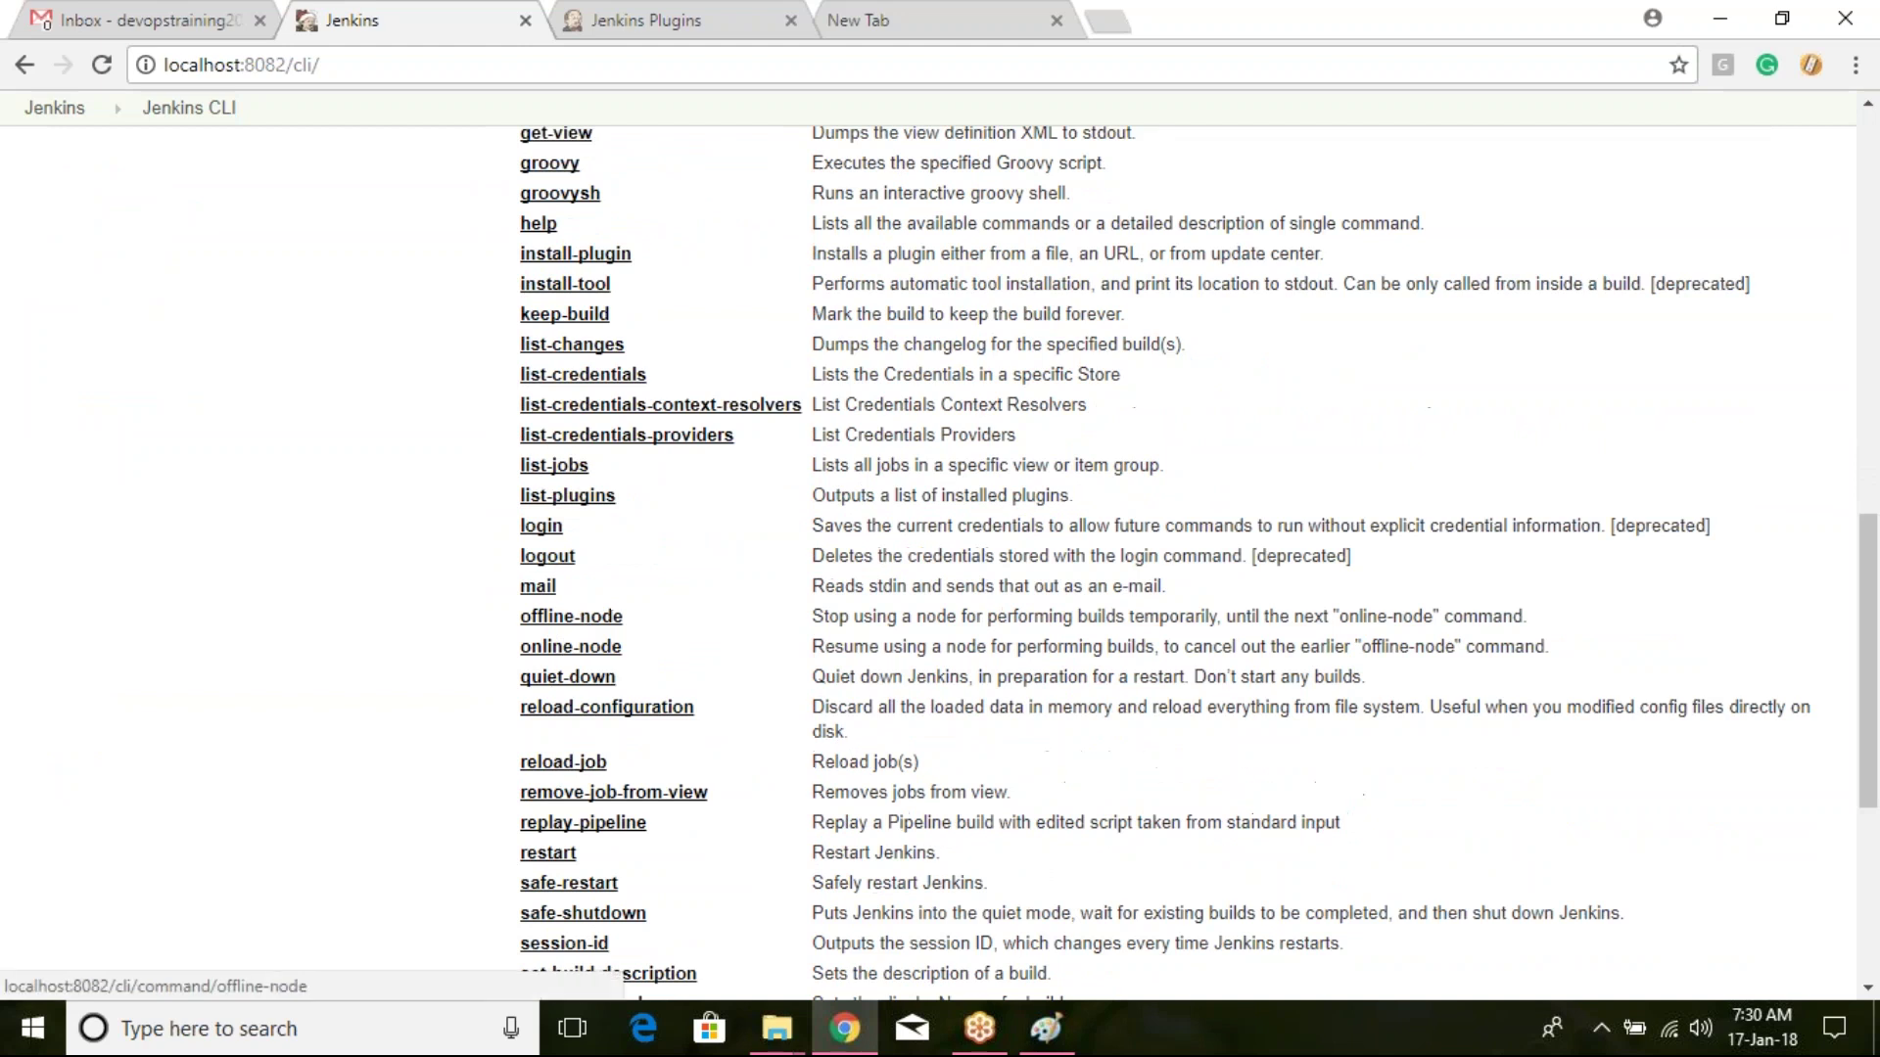
pyautogui.click(549, 534)
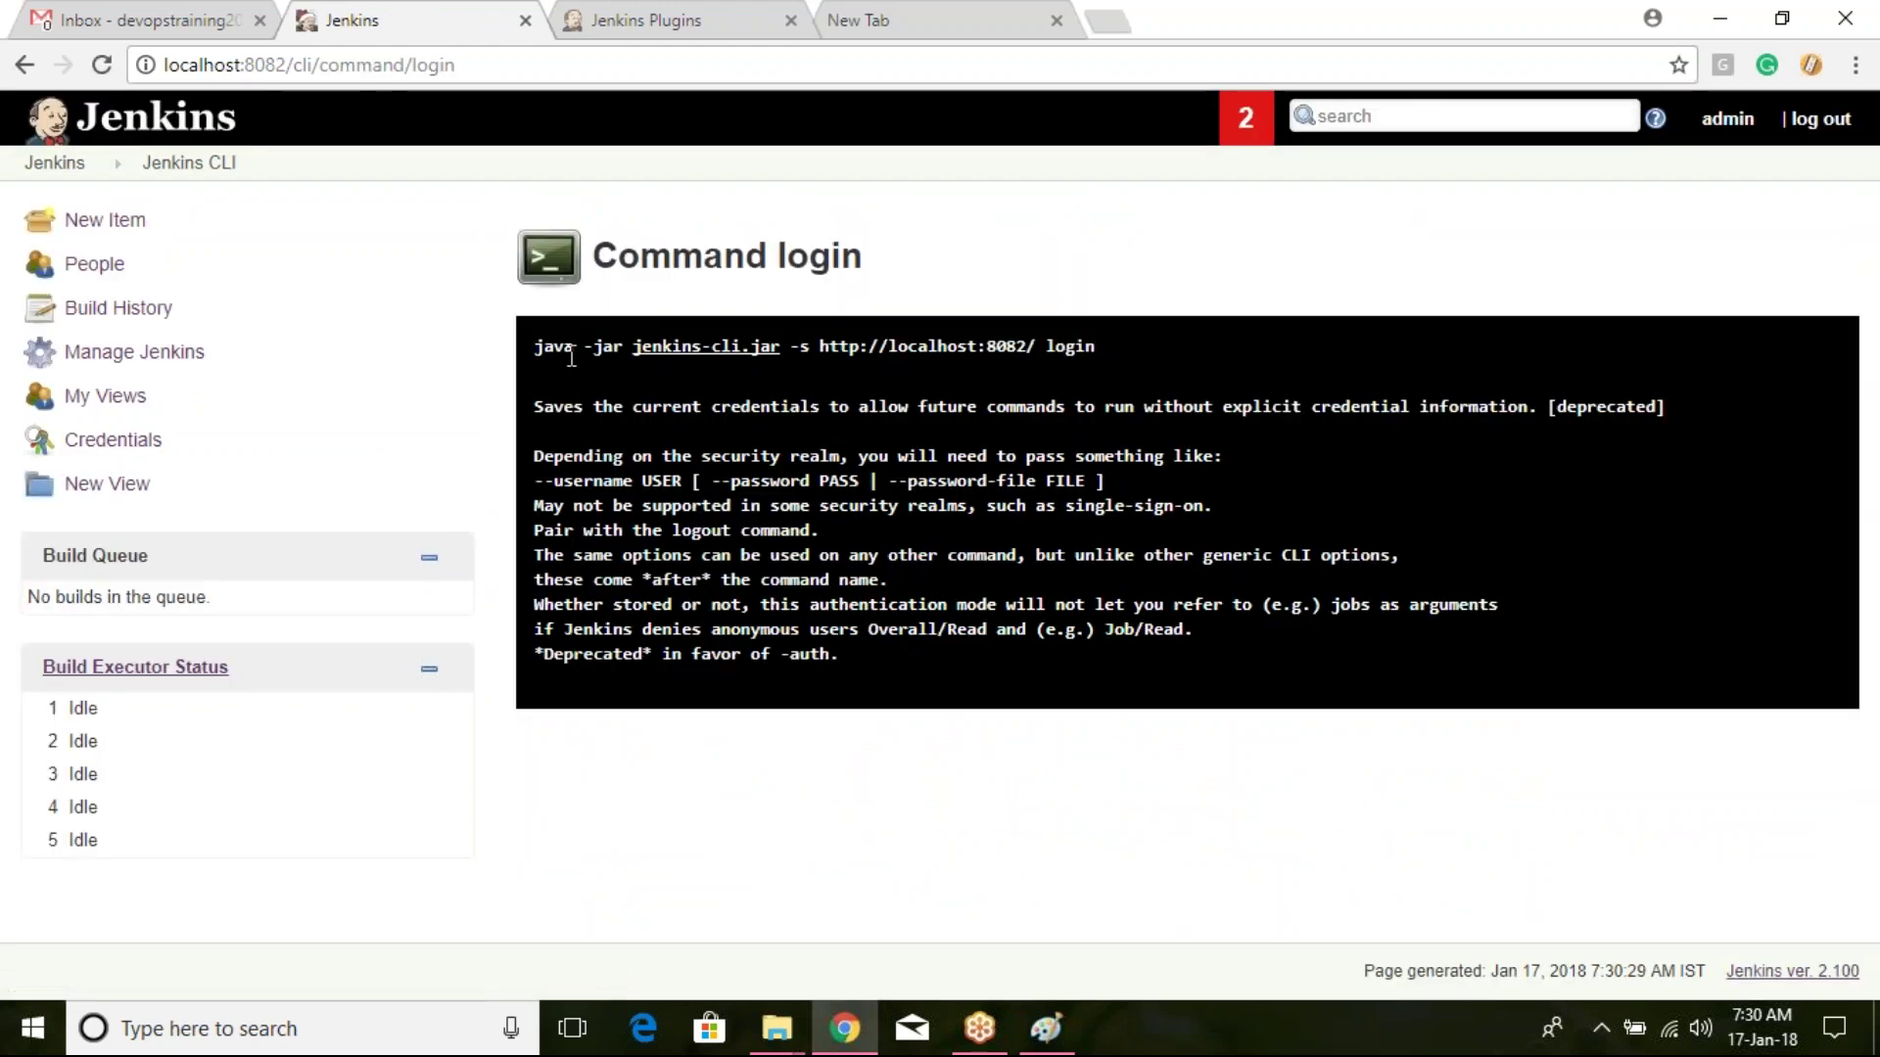
pyautogui.click(739, 369)
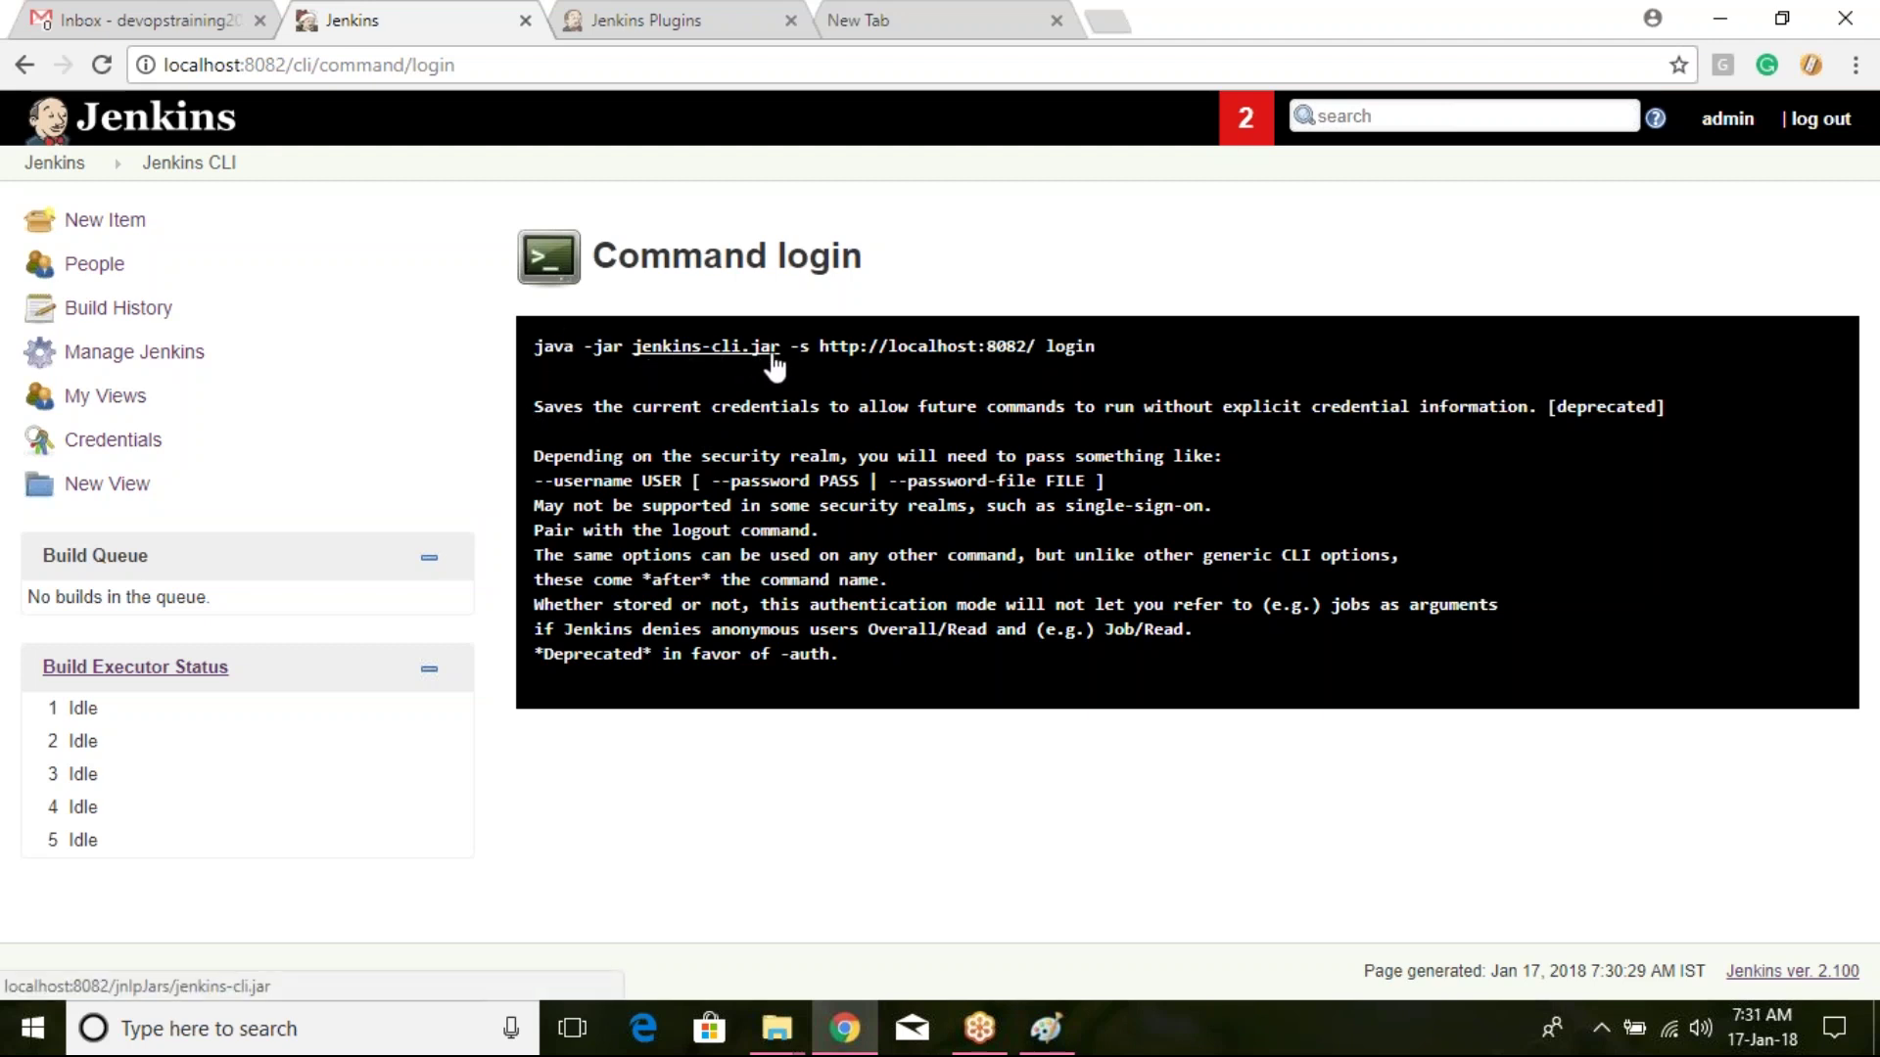
pyautogui.moveTo(822, 349); pyautogui.dragTo(1030, 348)
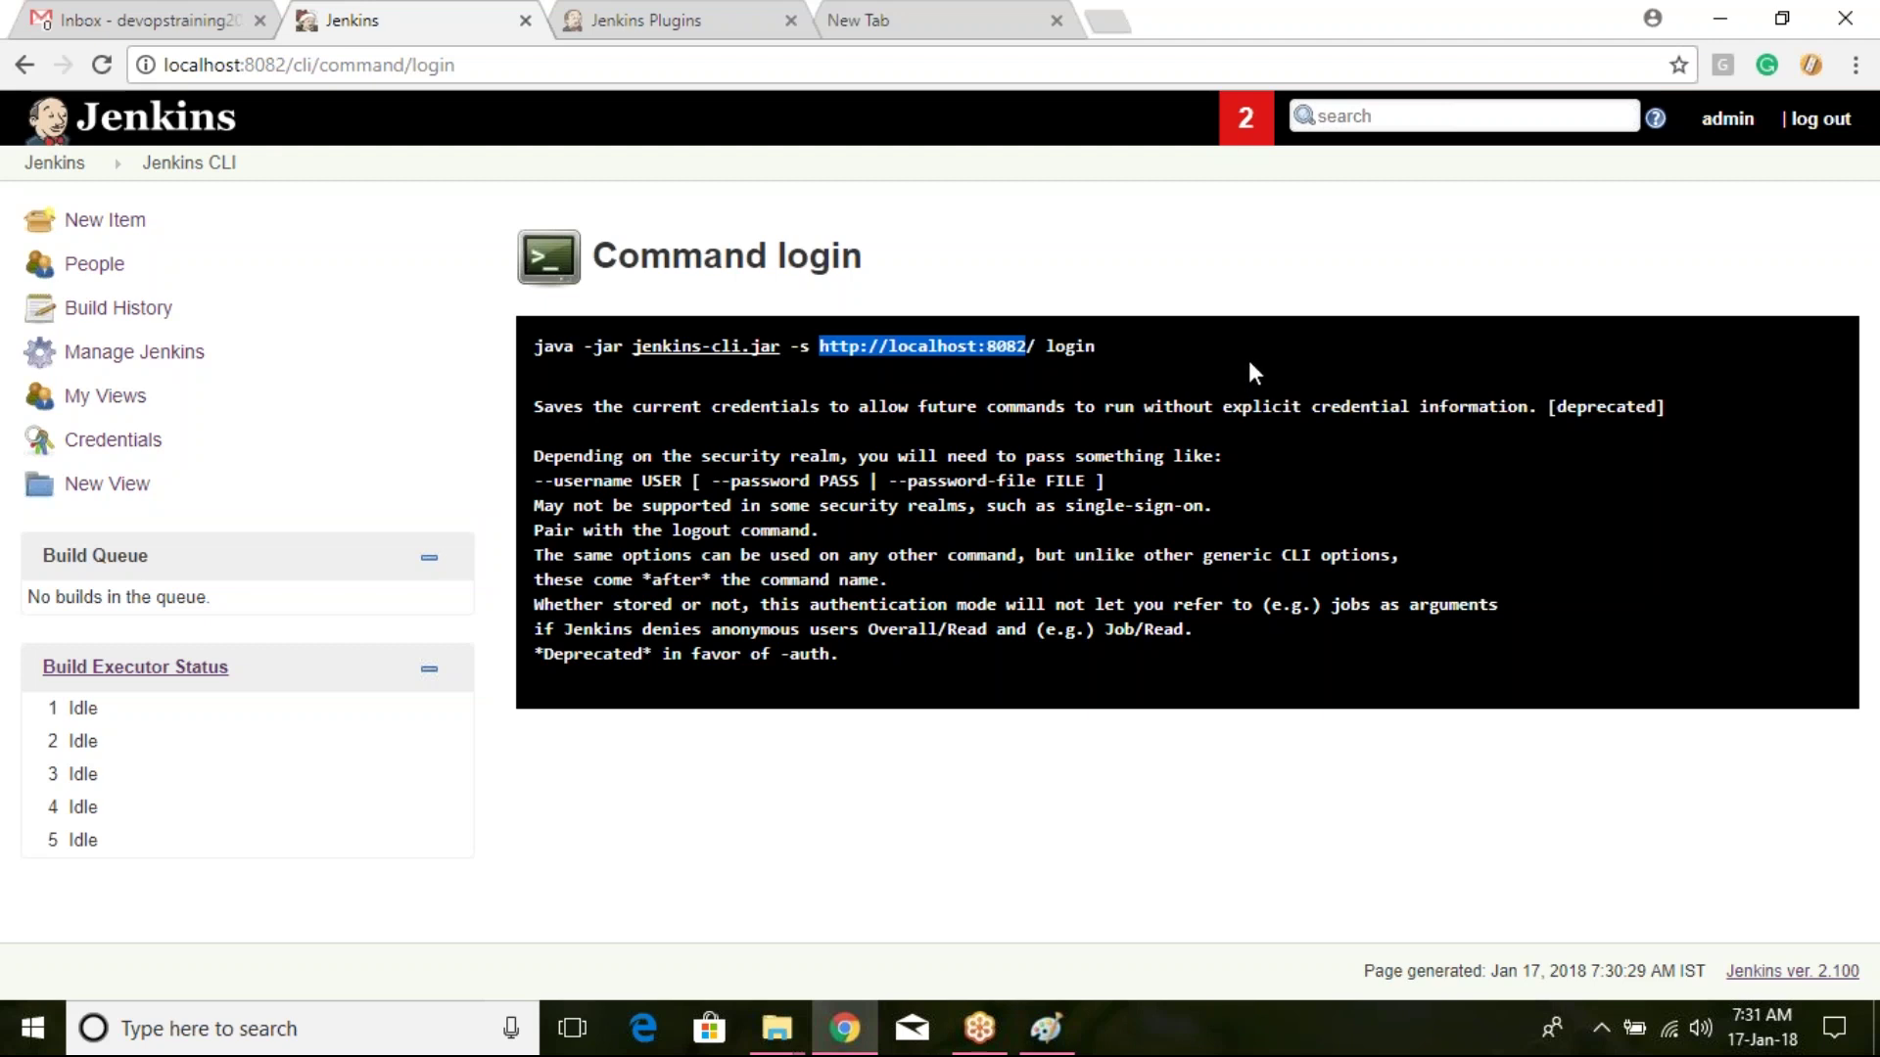
# Step: Browse the logout and add-job-to-view CLI help, highlighting add-job-to-view's usage arguments
pyautogui.click(25, 65)
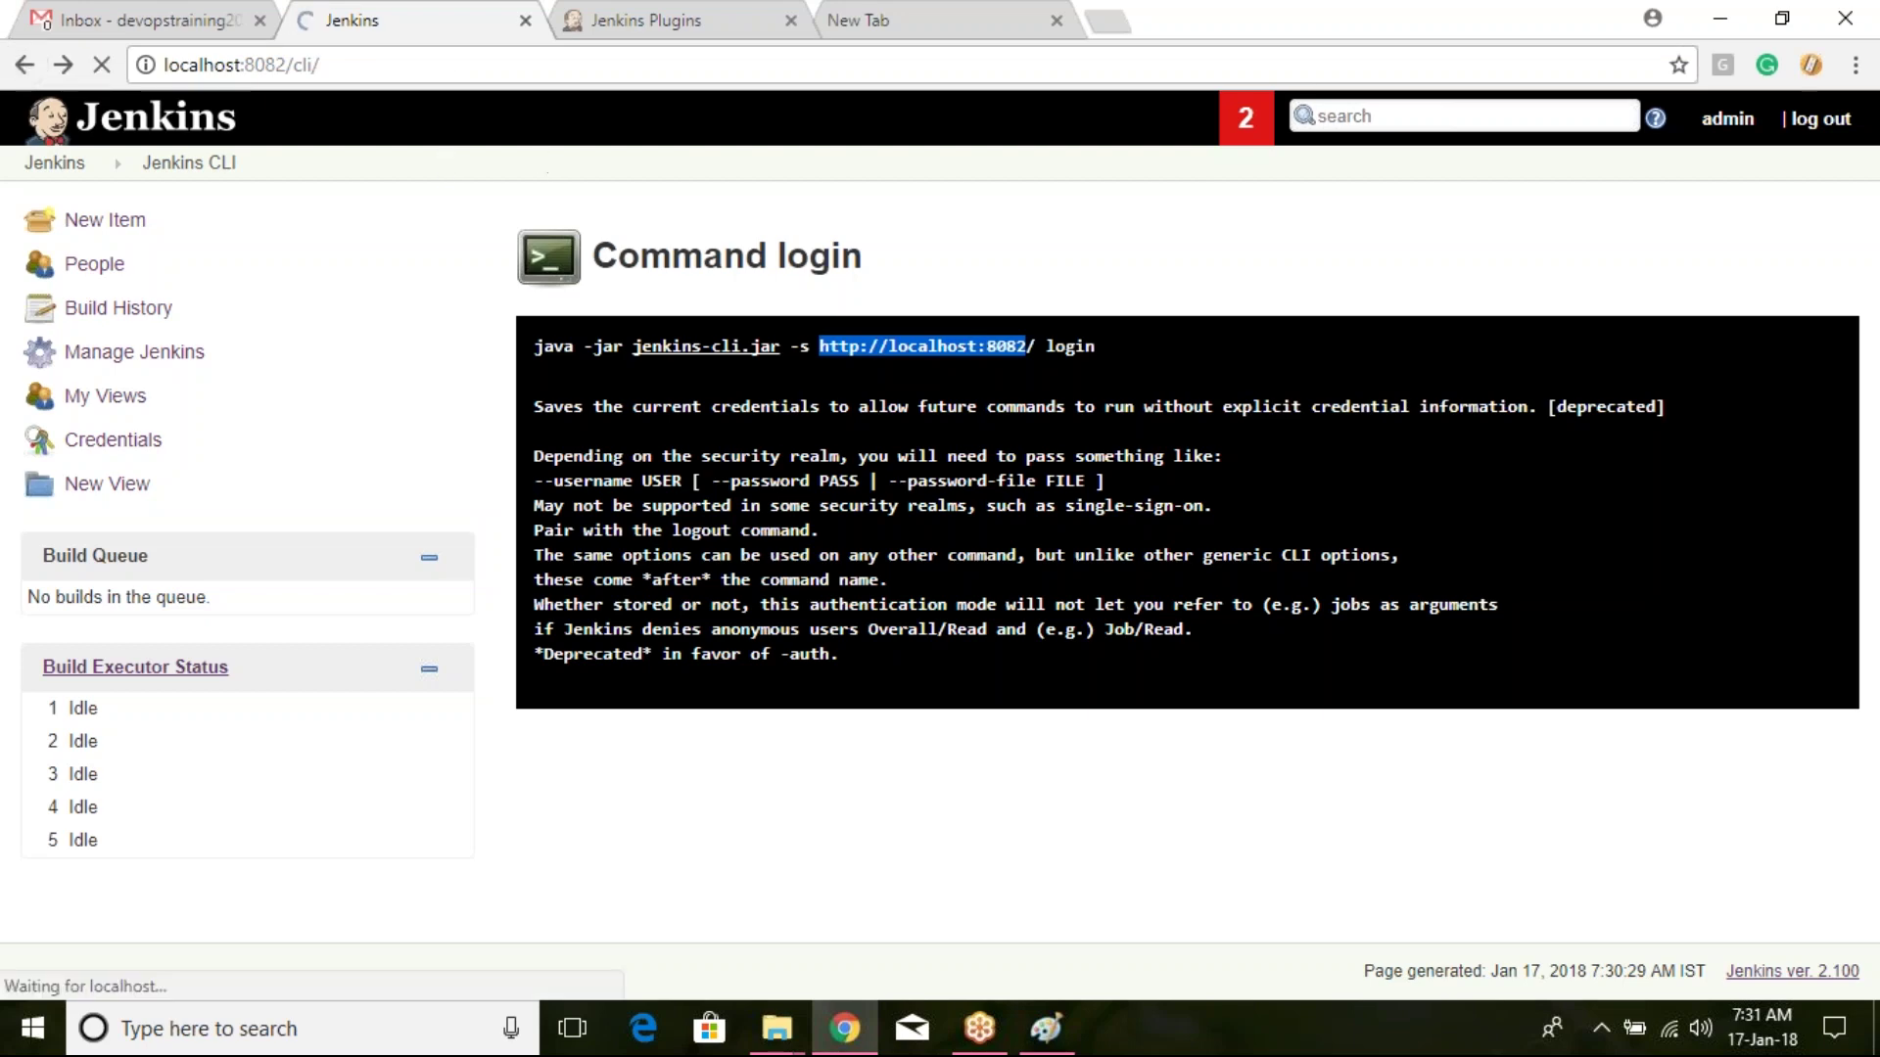
pyautogui.scroll(-2, 776, 470)
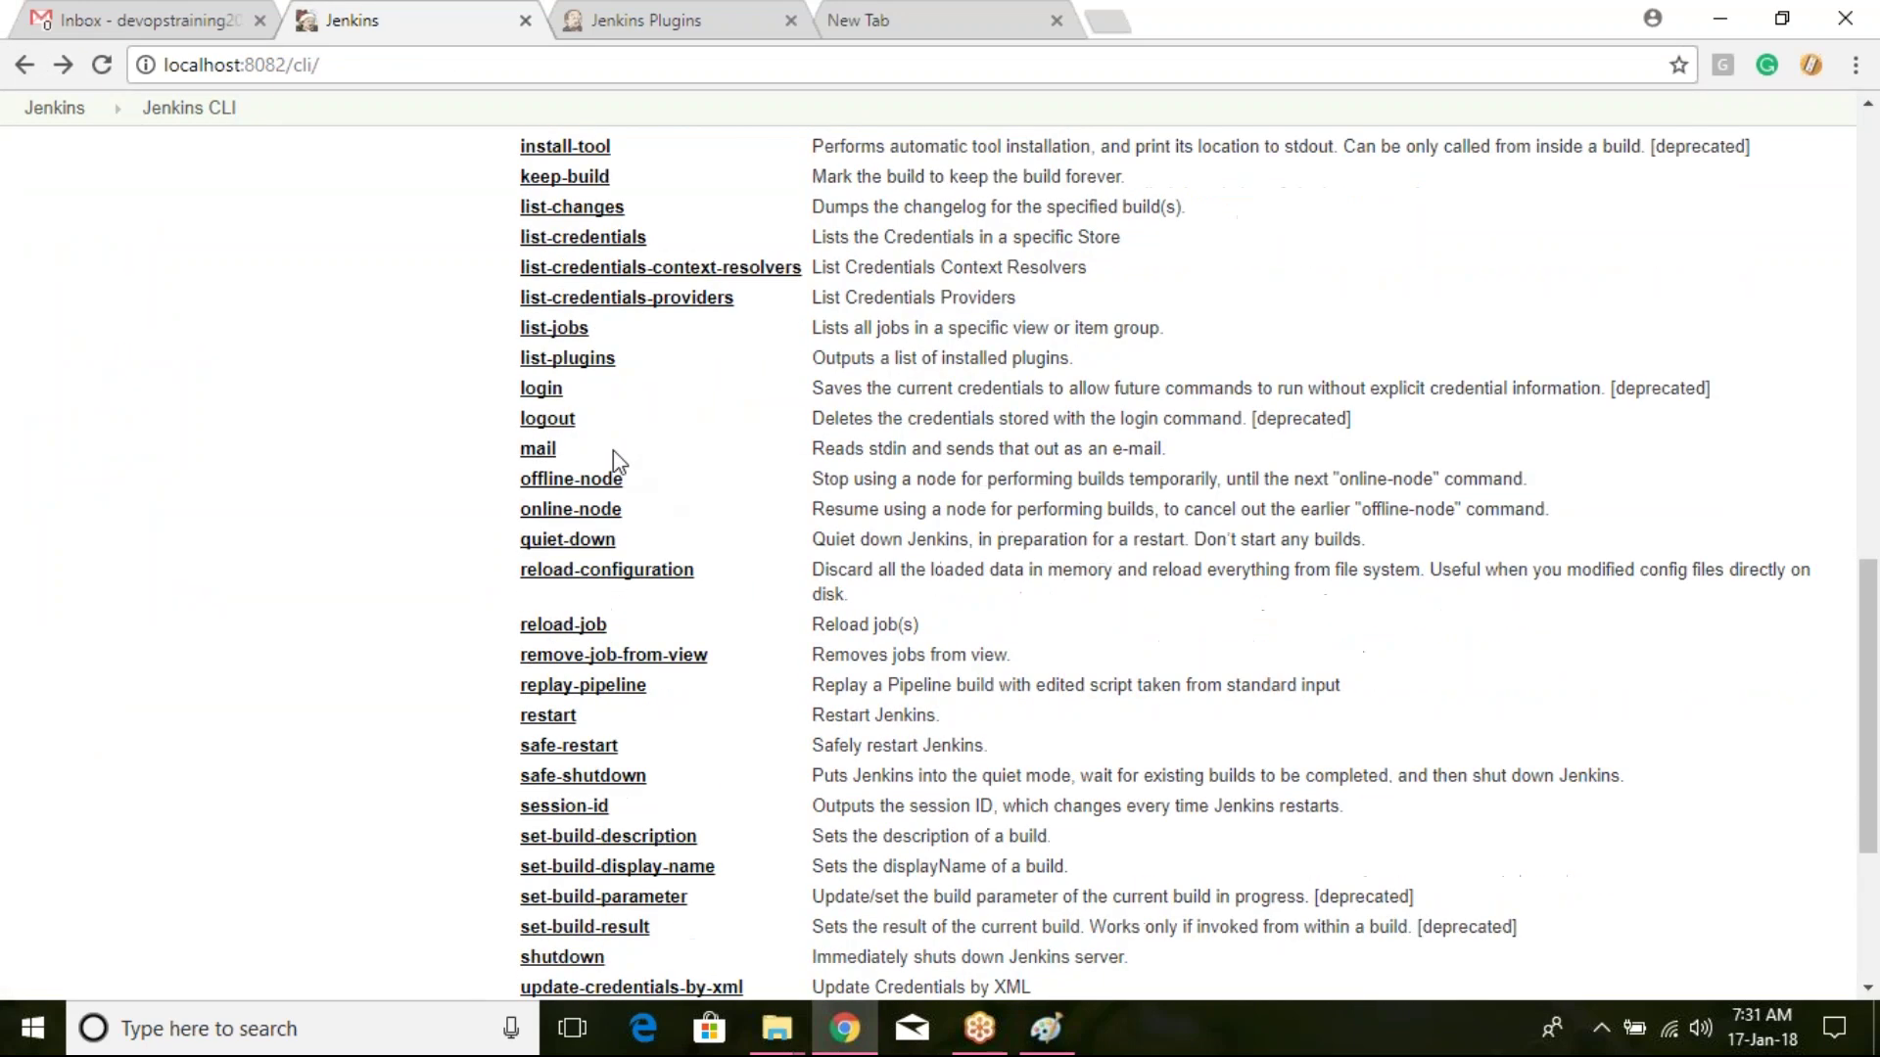
pyautogui.click(566, 421)
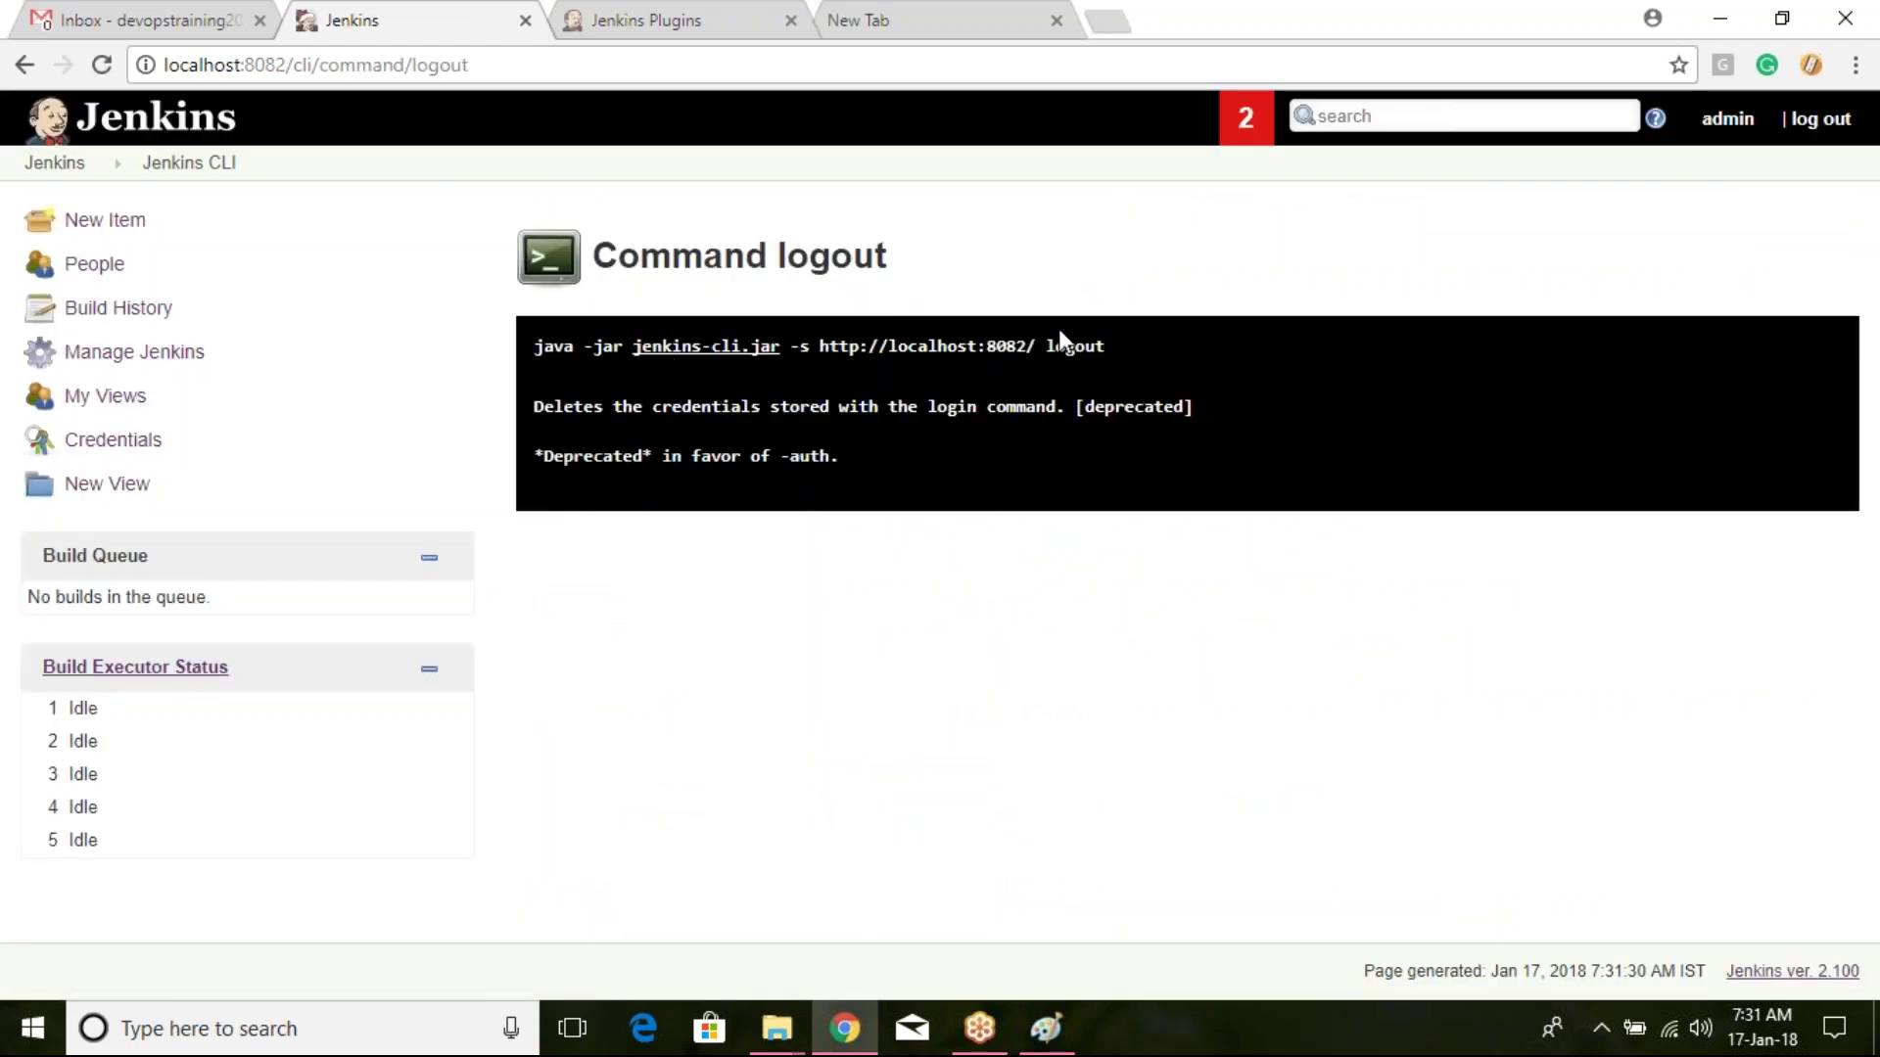
pyautogui.click(25, 65)
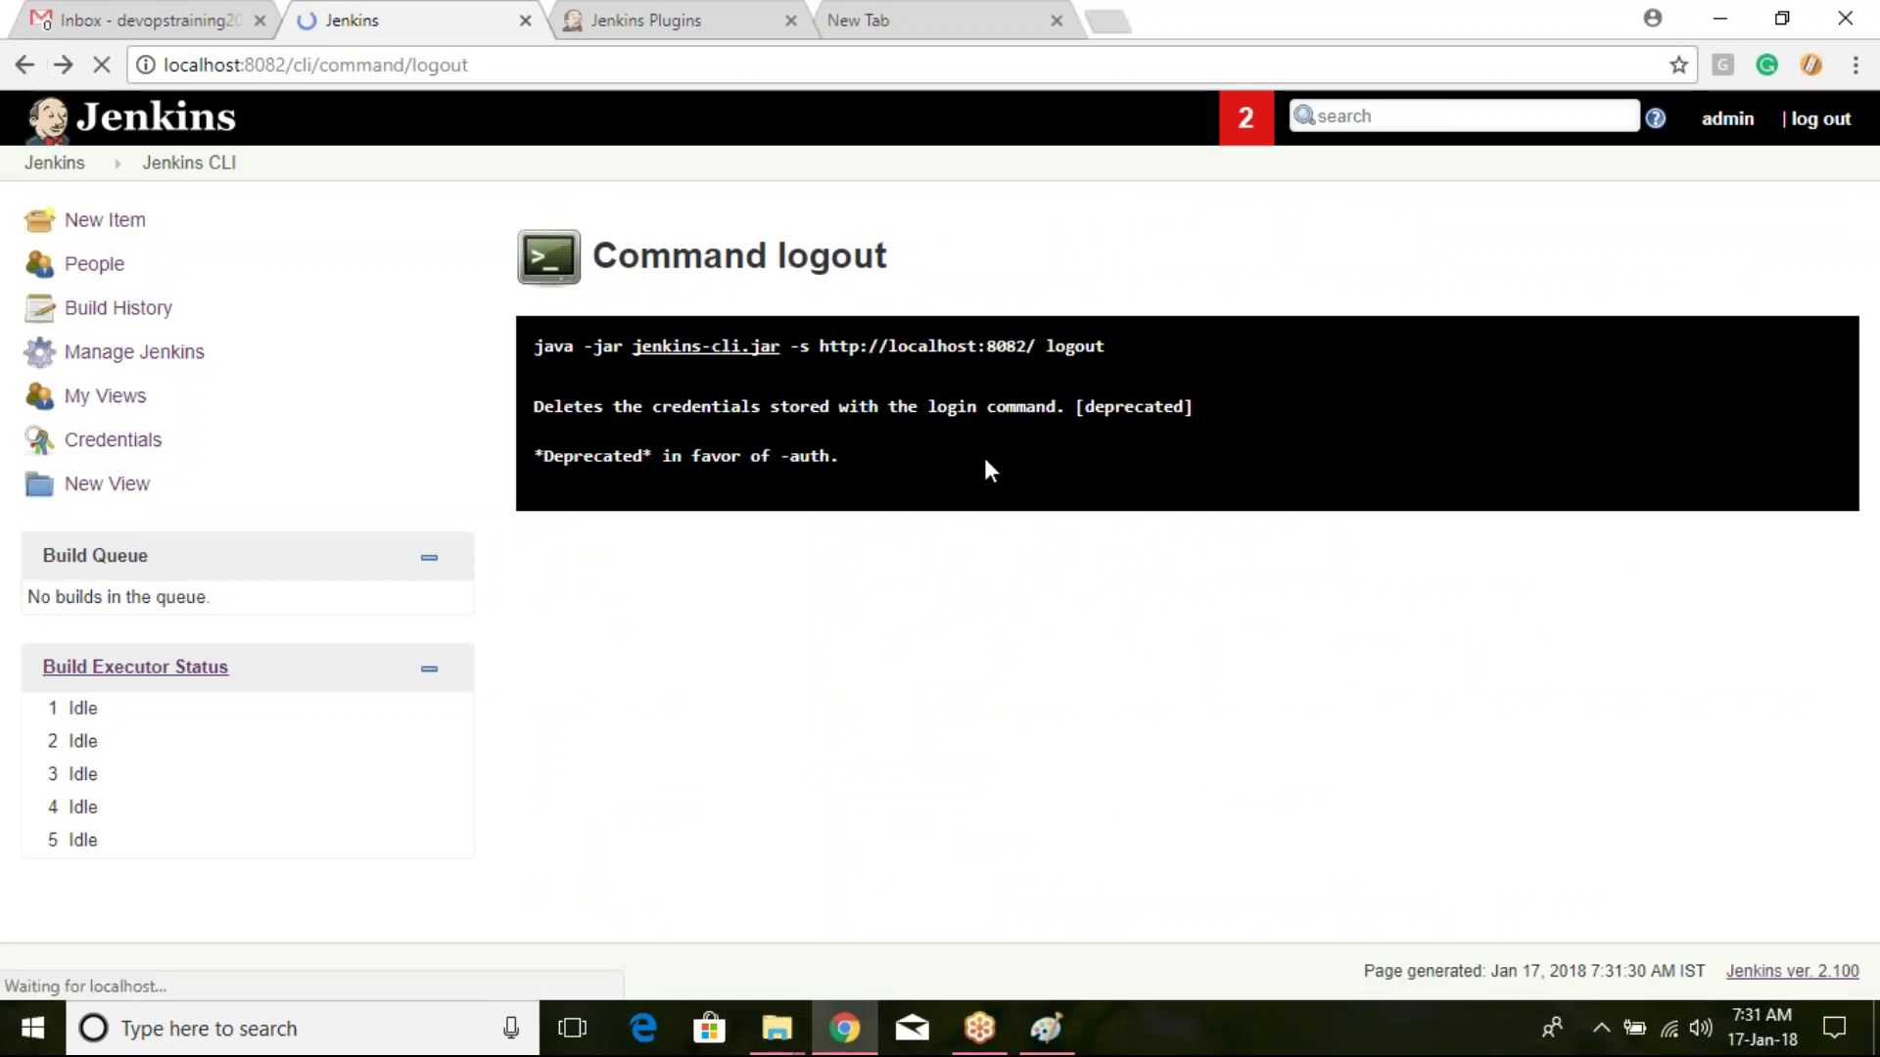
pyautogui.scroll(15, 904, 420)
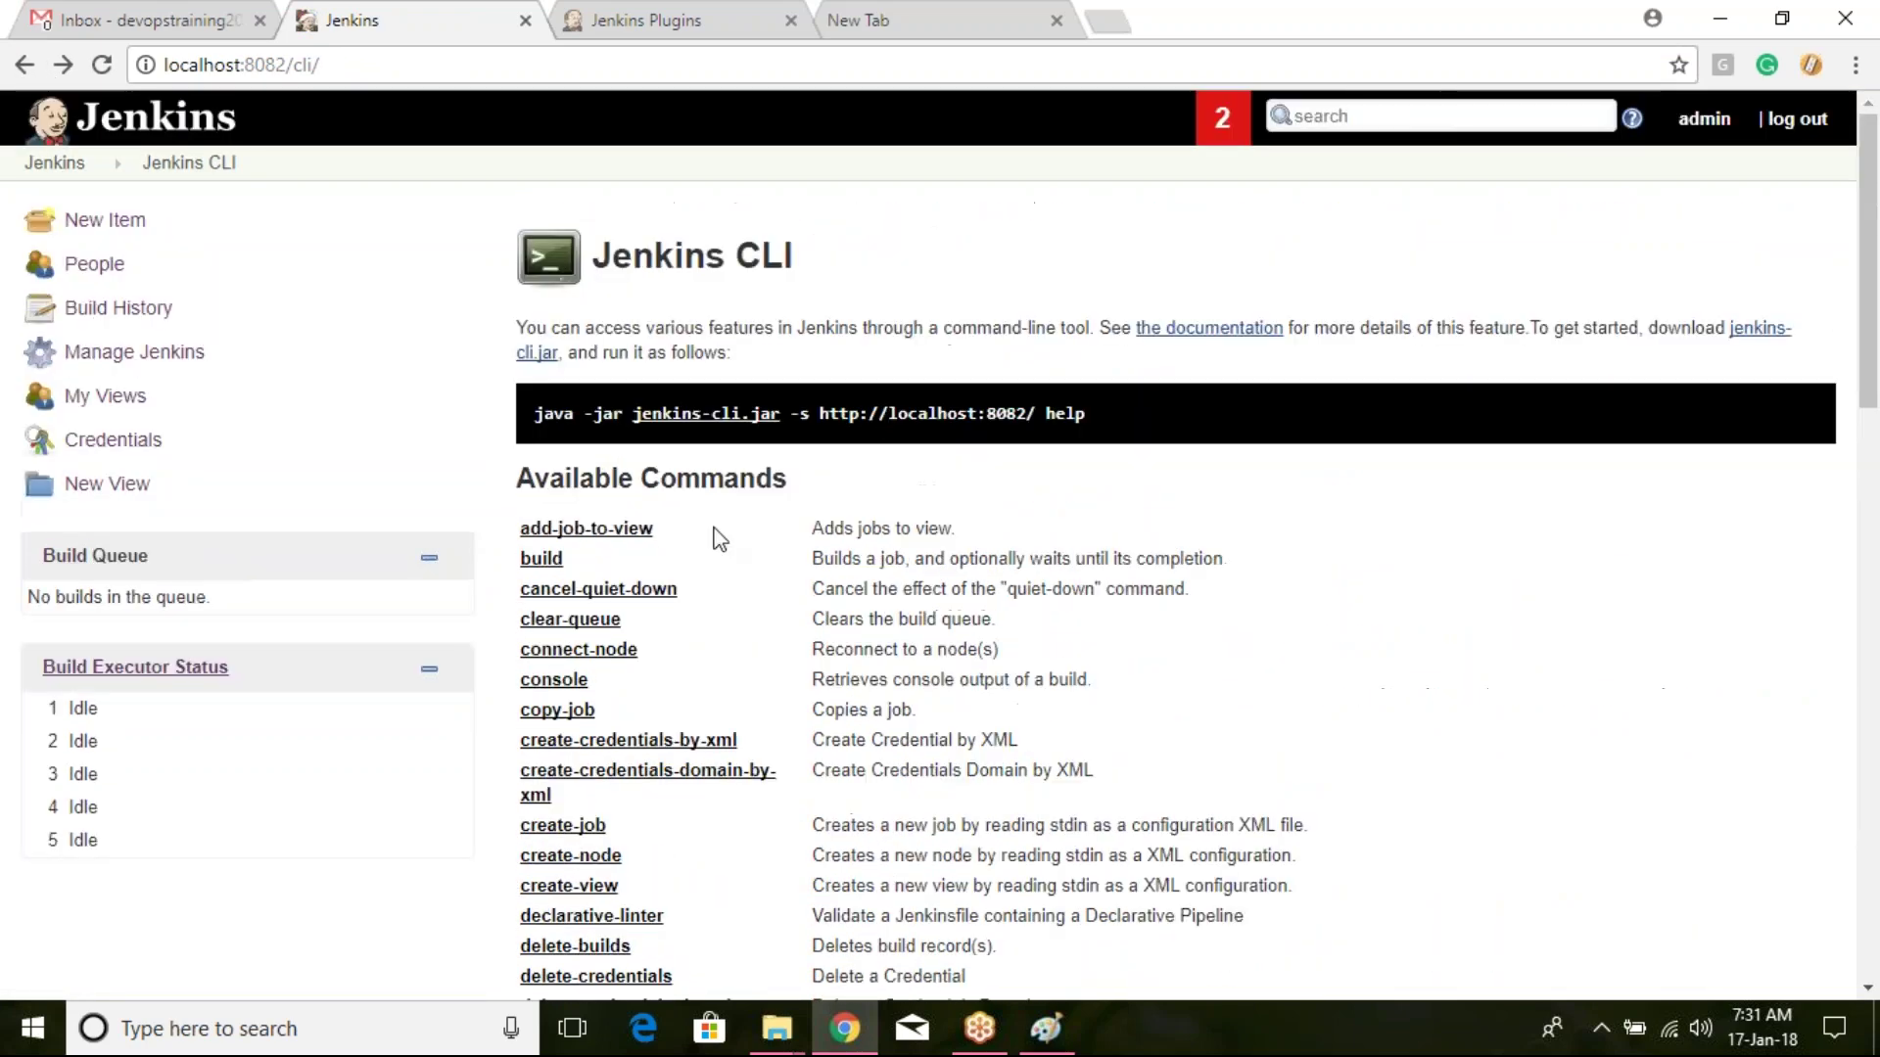
pyautogui.click(591, 528)
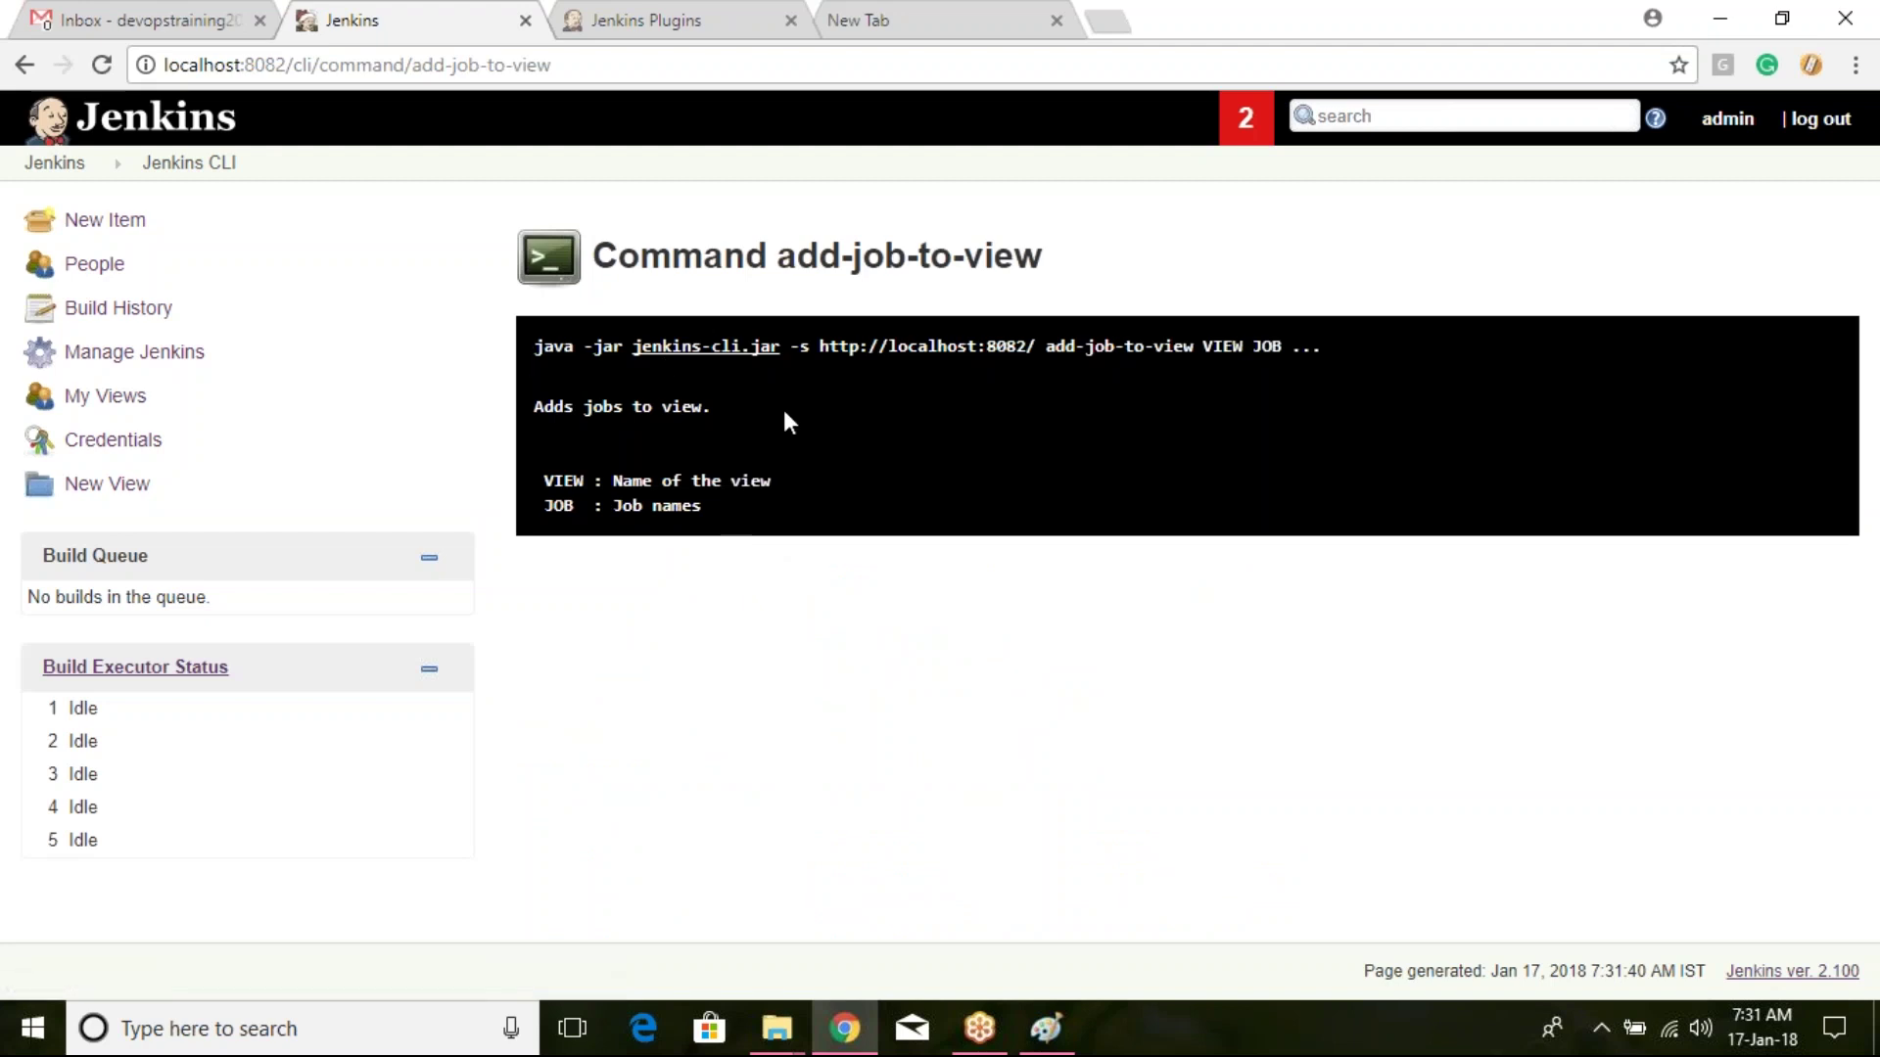
pyautogui.moveTo(1043, 348); pyautogui.dragTo(1283, 396)
pyautogui.click(1126, 401)
# Step: Open the create-job CLI help and select the NAME argument in its command line
pyautogui.click(25, 64)
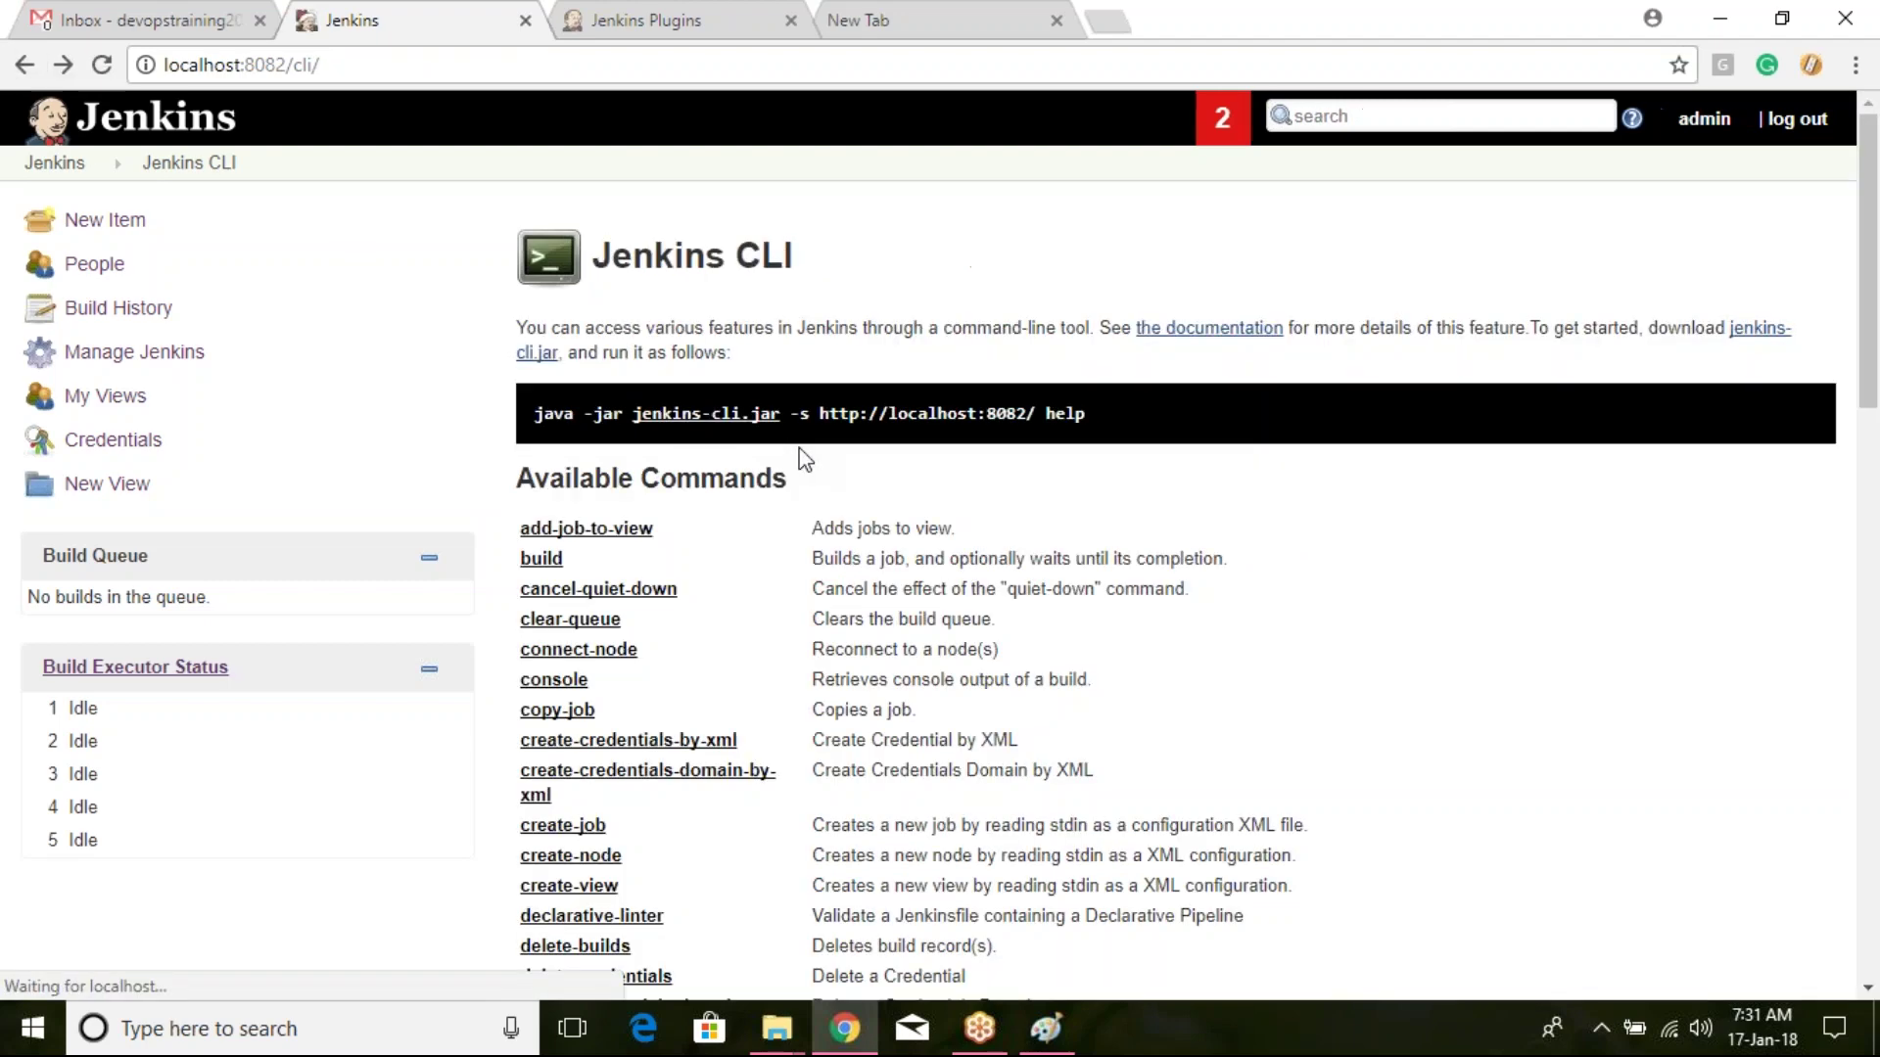
pyautogui.scroll(-2, 803, 458)
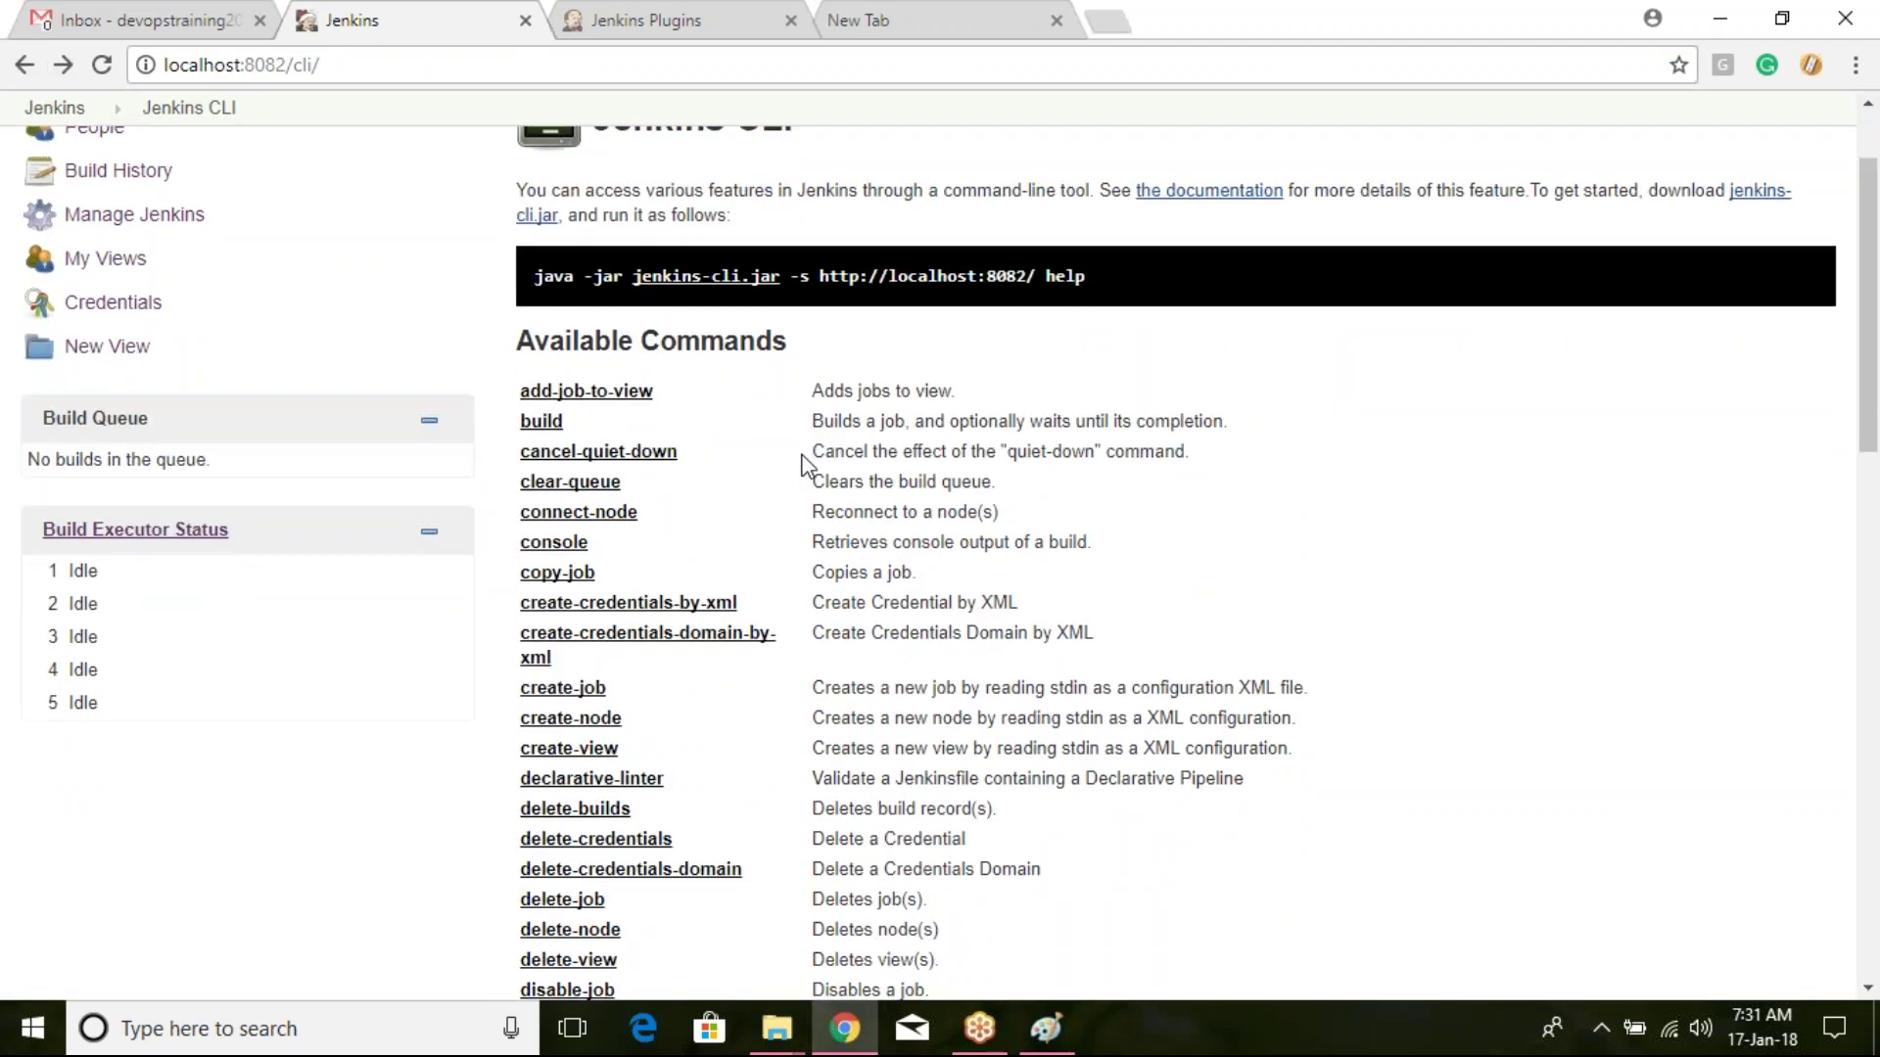
pyautogui.scroll(-3, 802, 465)
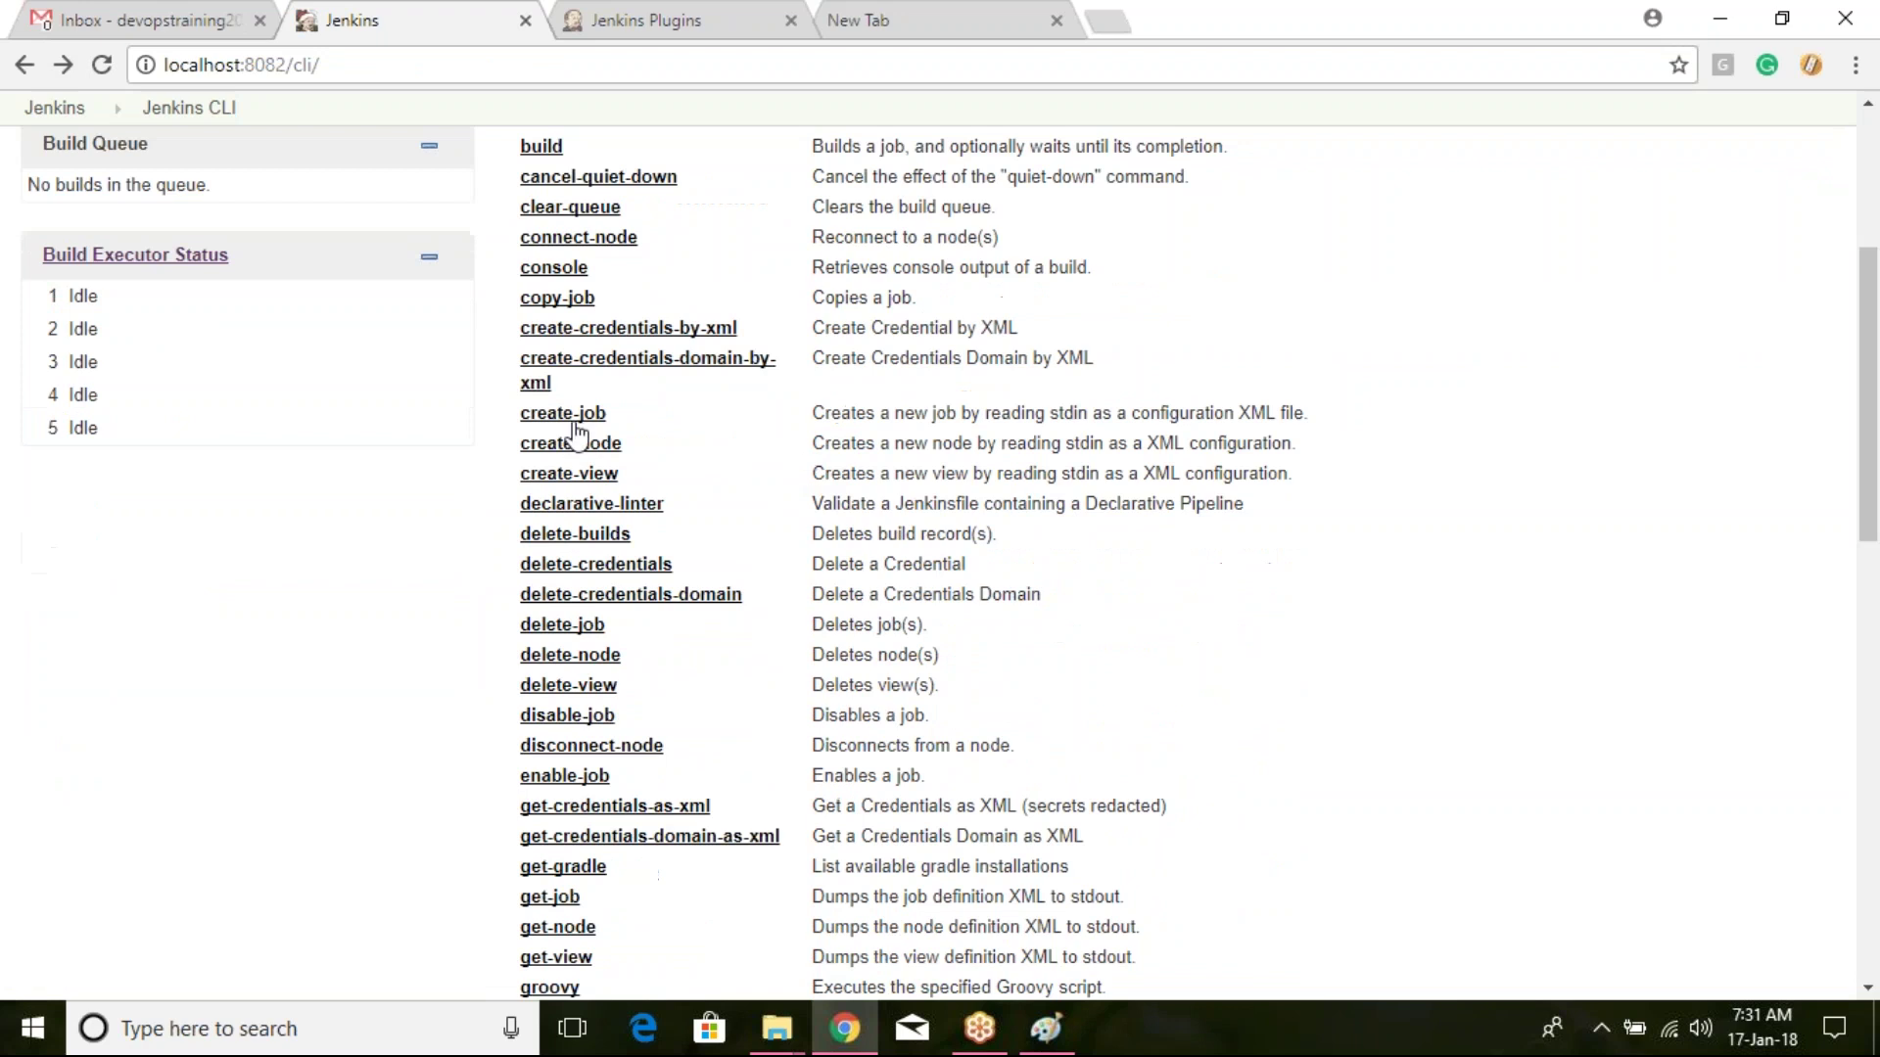
pyautogui.click(575, 423)
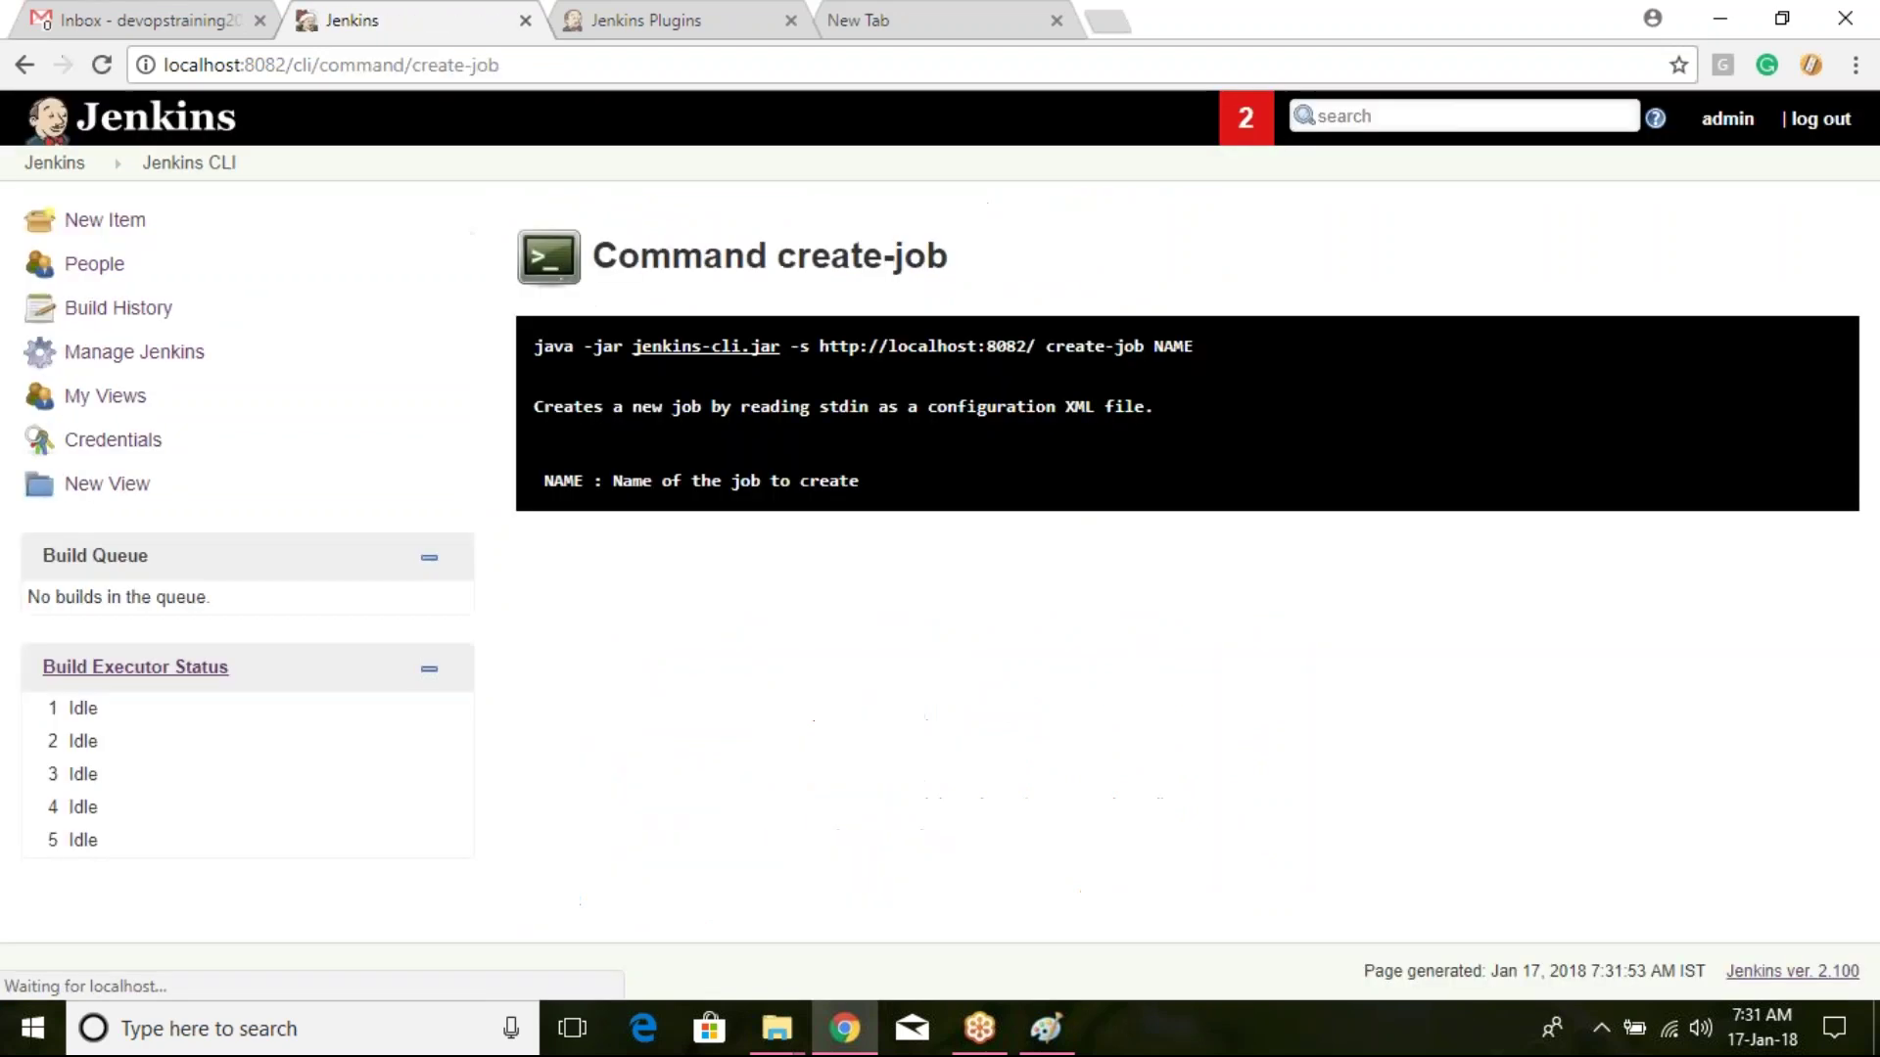
pyautogui.moveTo(1066, 347); pyautogui.dragTo(1162, 348)
pyautogui.doubleClick(1173, 348)
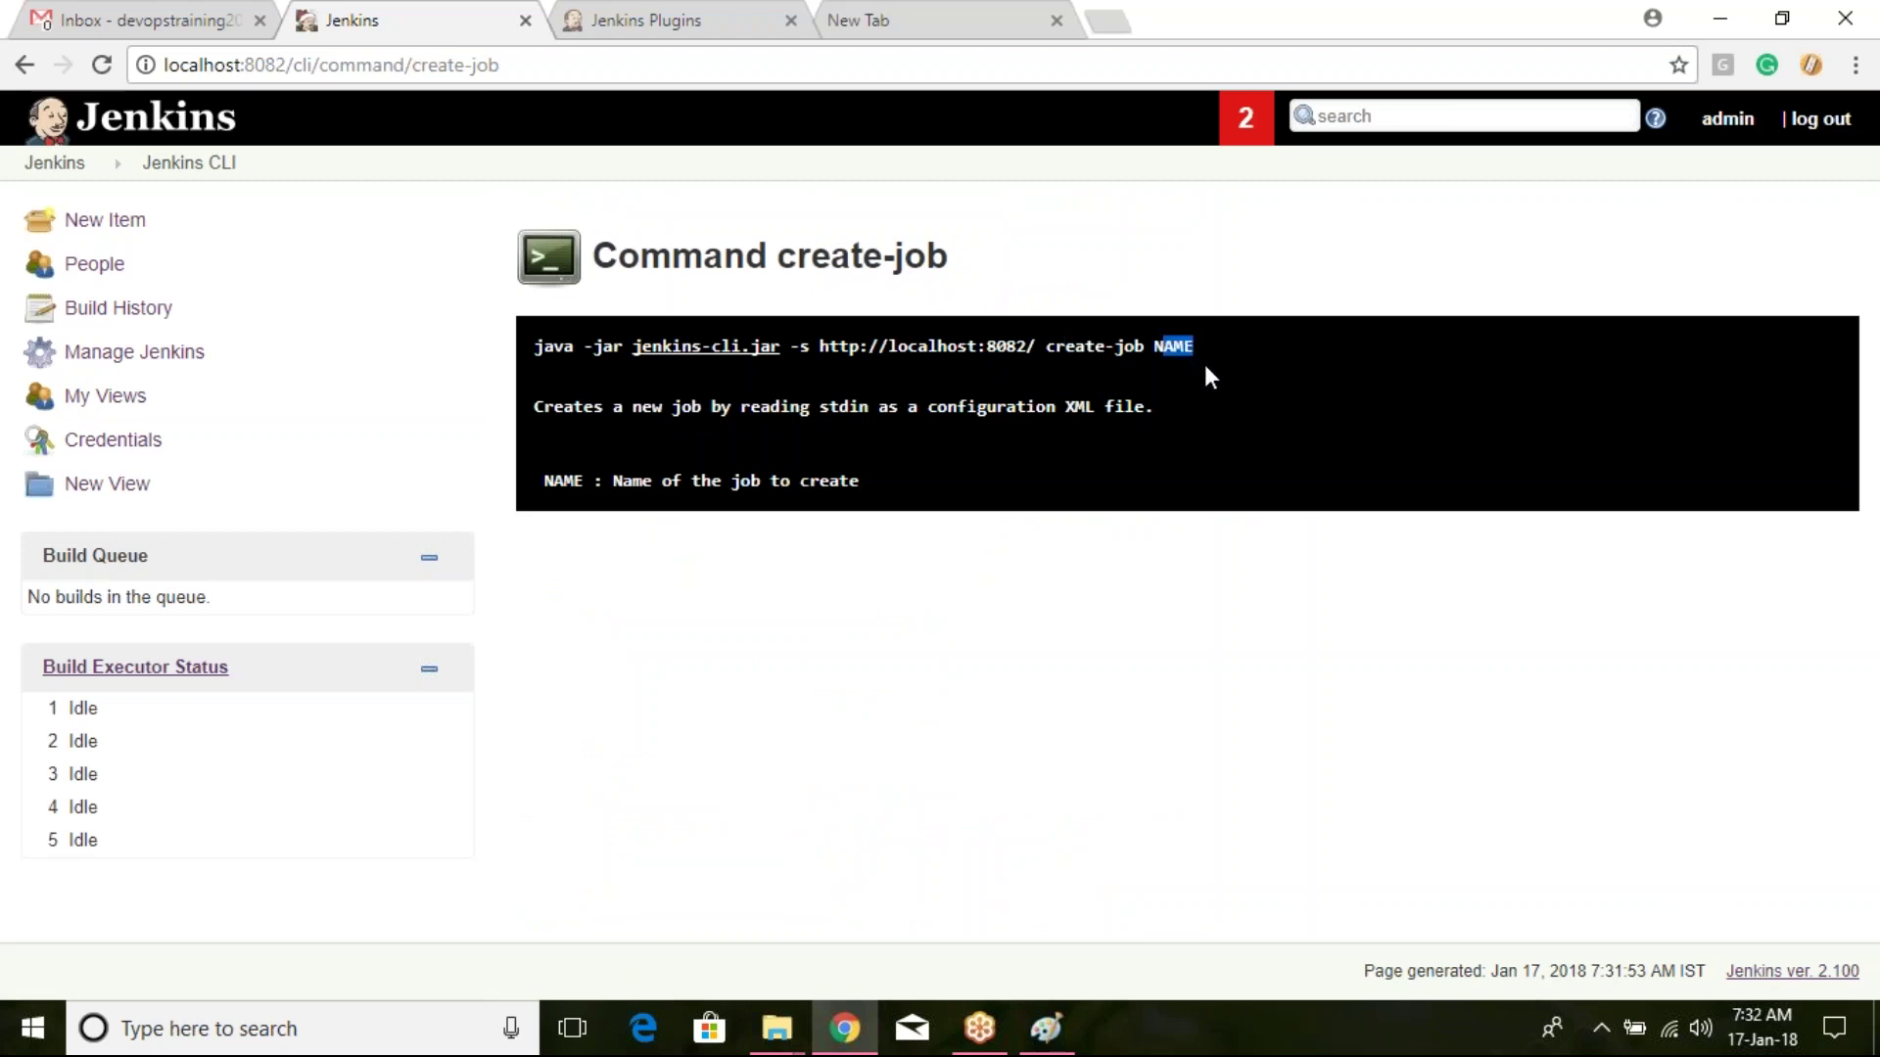
pyautogui.click(1237, 500)
# Step: Return via the dashboard to Manage Jenkins and scroll down to Prepare for Shutdown
pyautogui.click(42, 159)
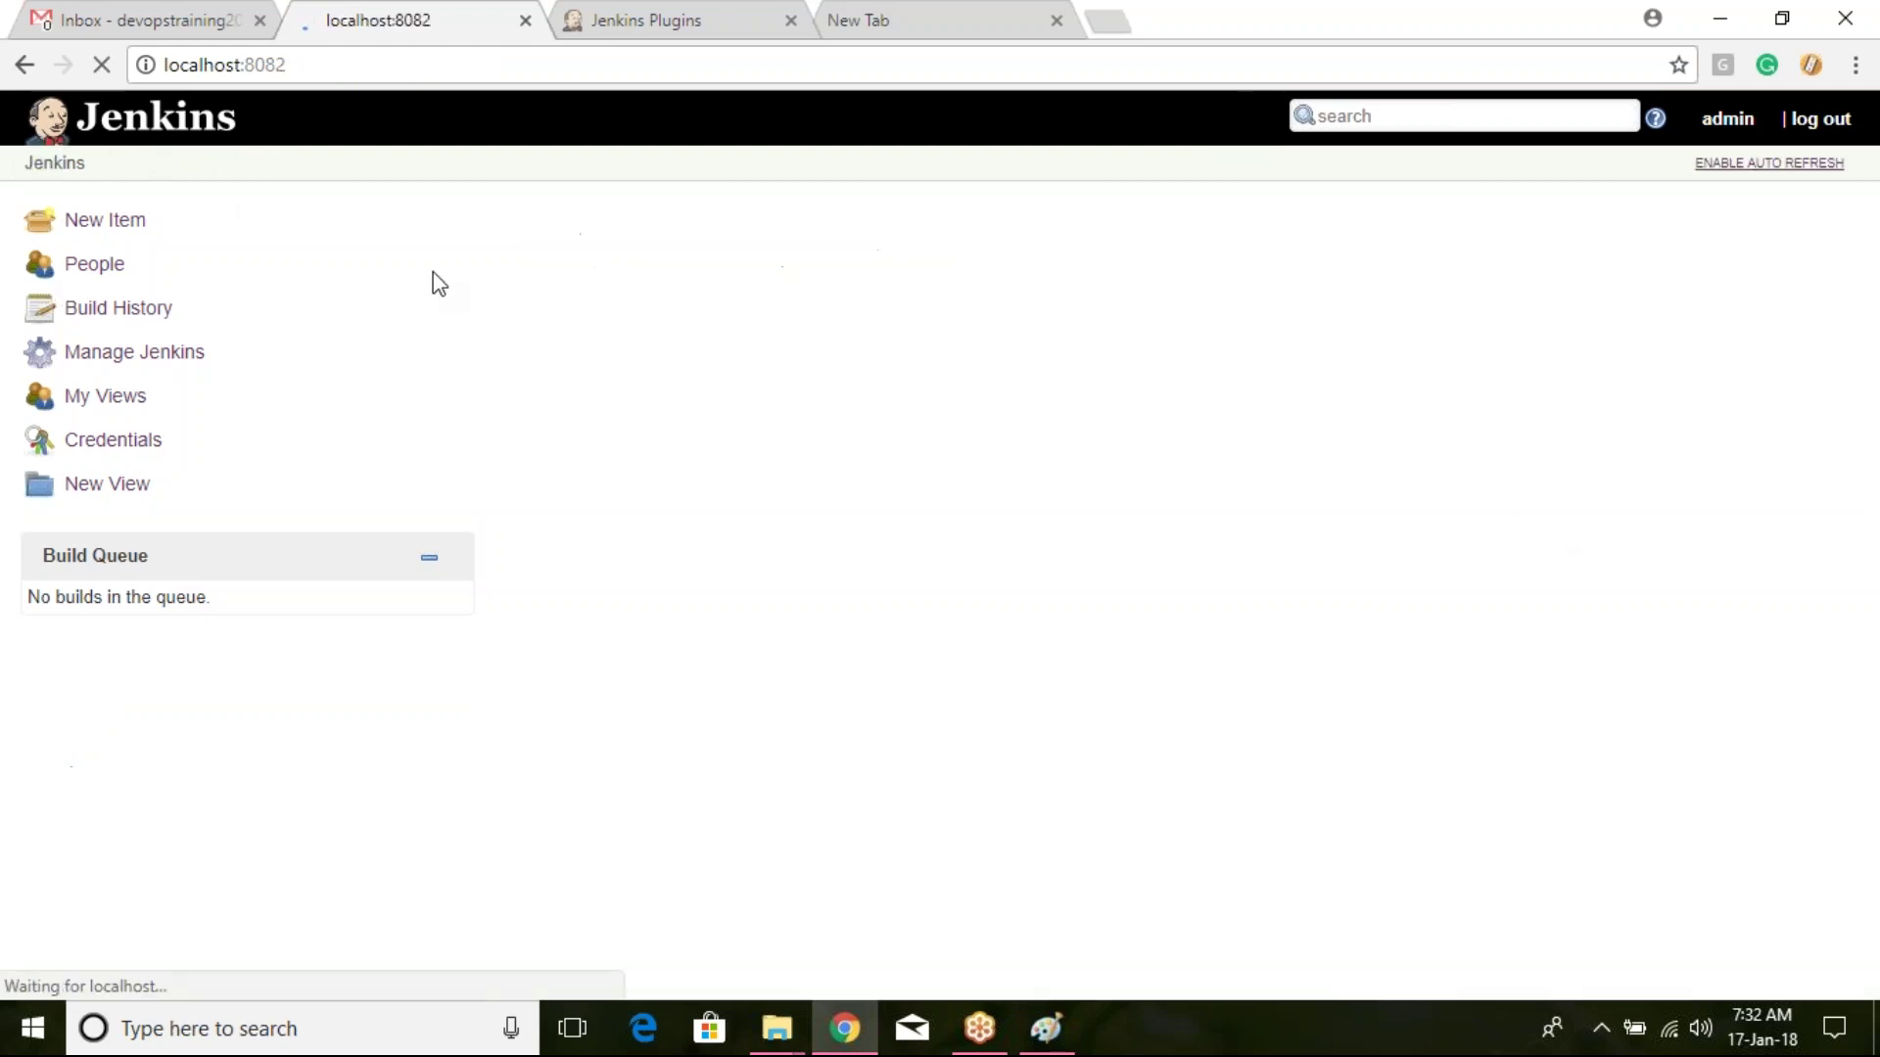
pyautogui.click(193, 352)
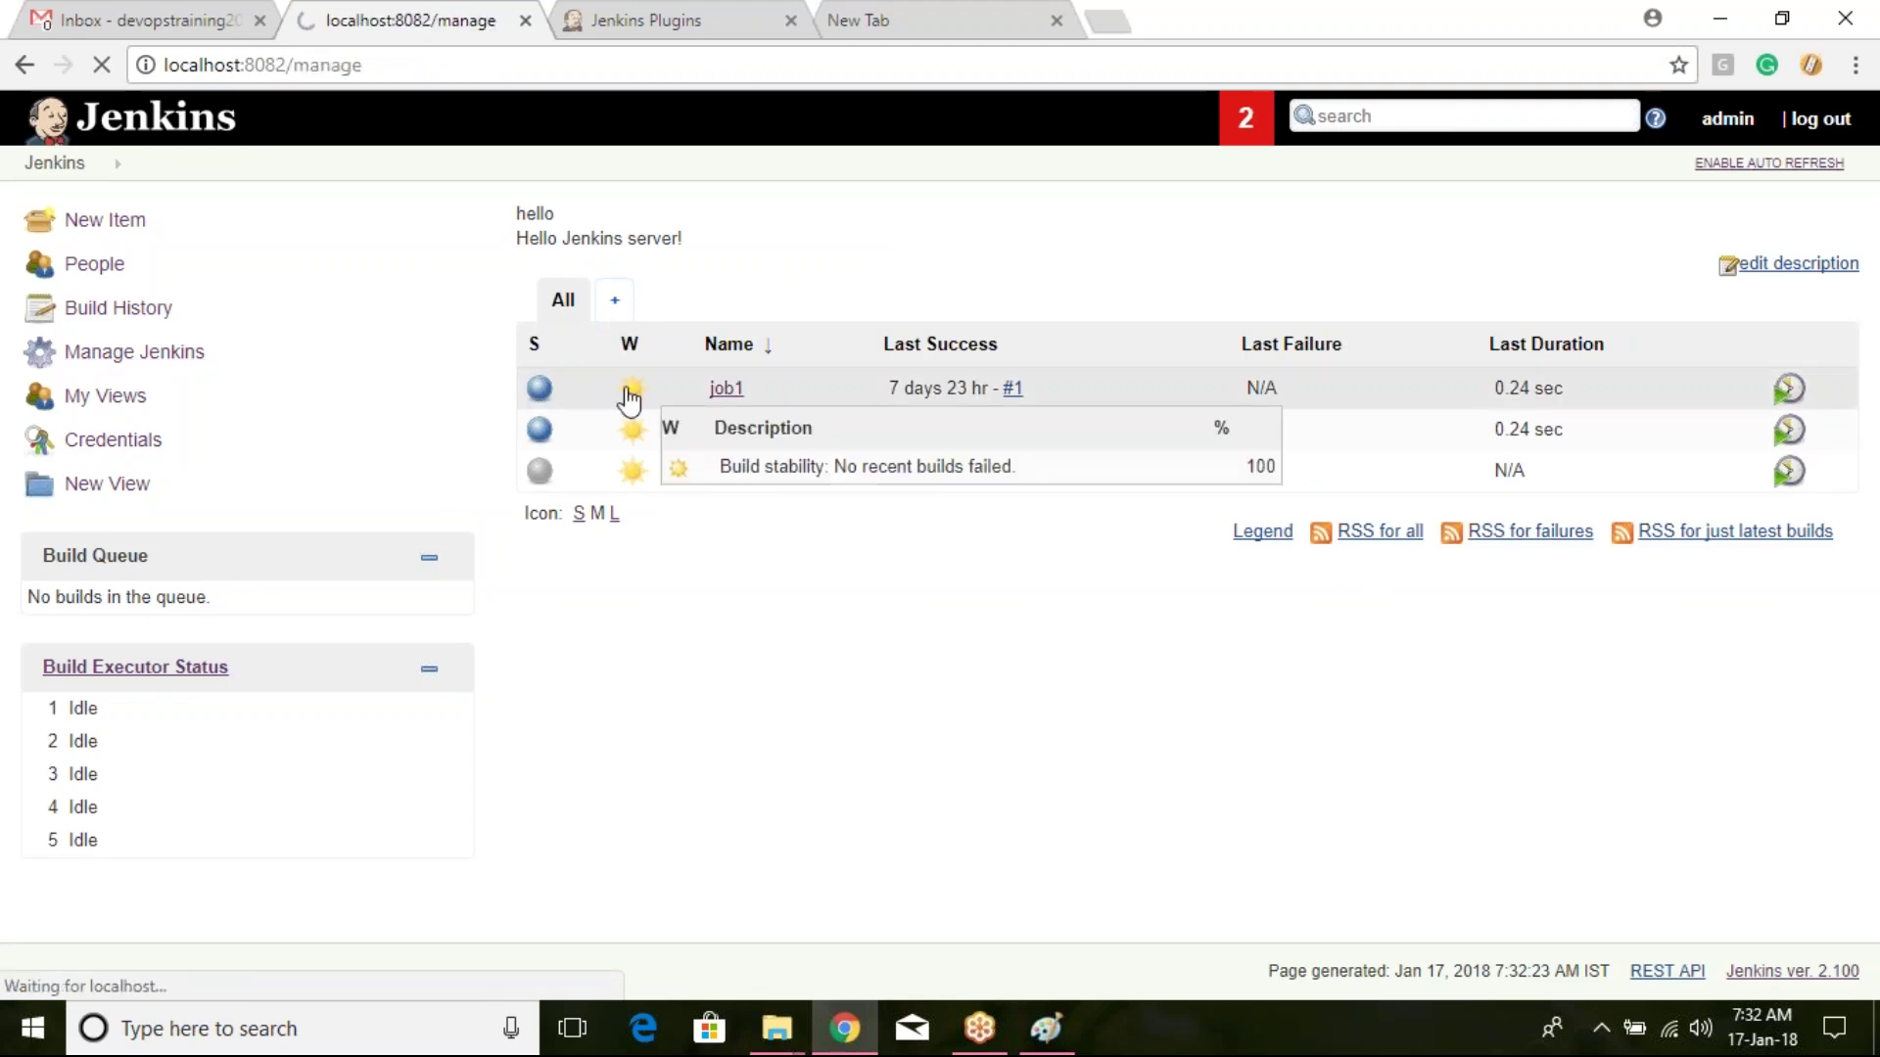
pyautogui.scroll(-6, 630, 400)
pyautogui.scroll(-2, 719, 306)
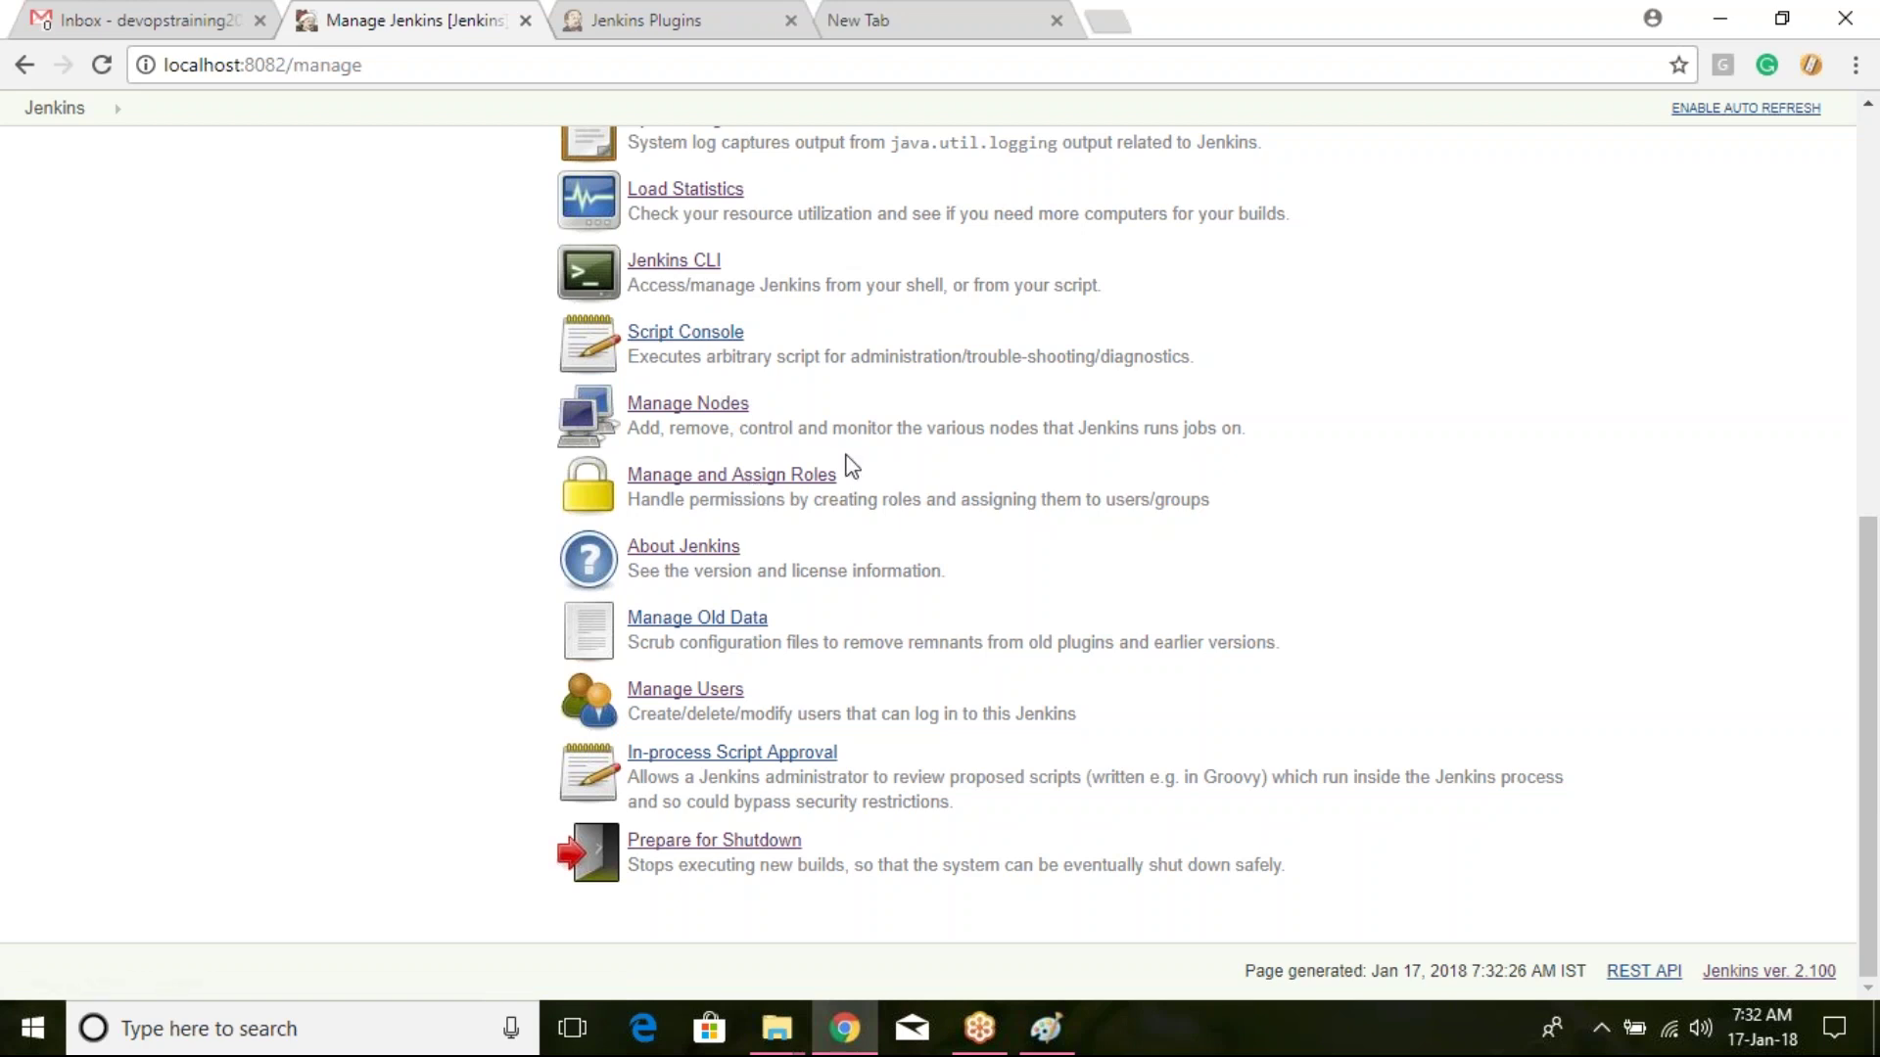
pyautogui.click(707, 554)
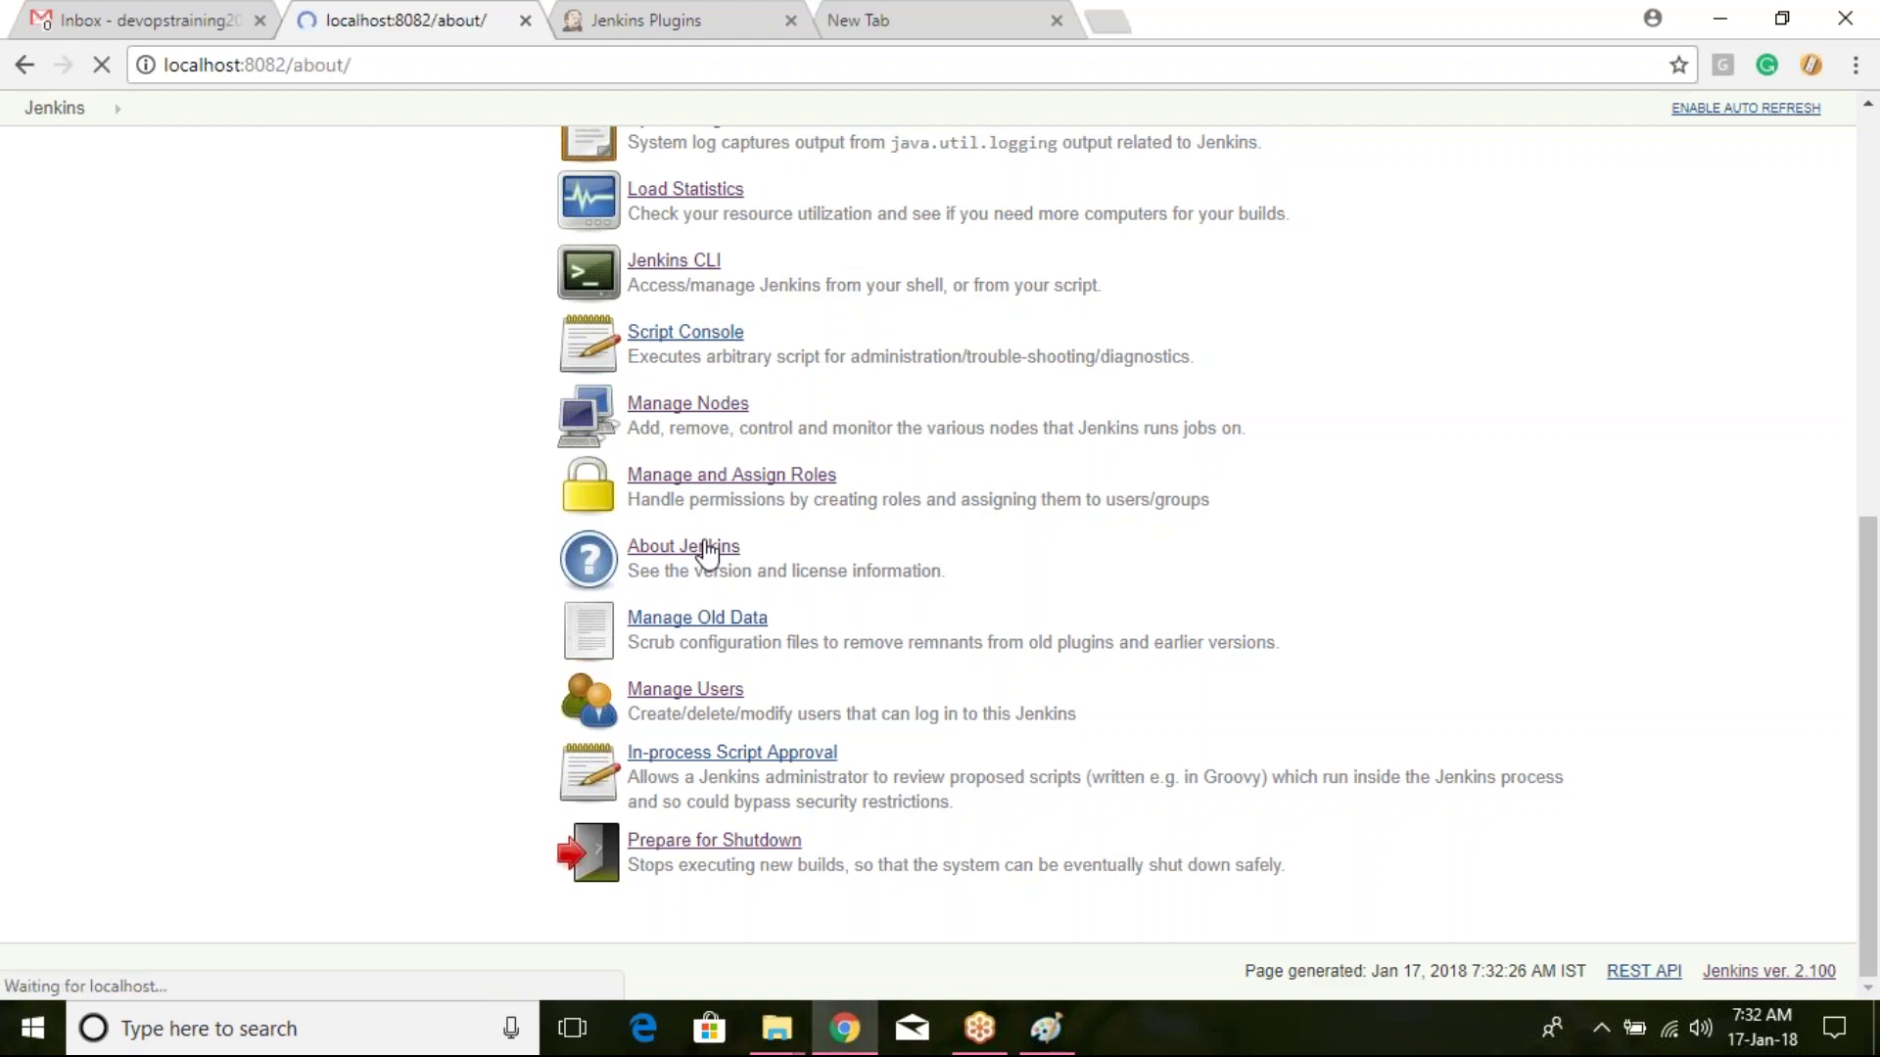
pyautogui.scroll(-8, 707, 548)
pyautogui.scroll(-10, 797, 437)
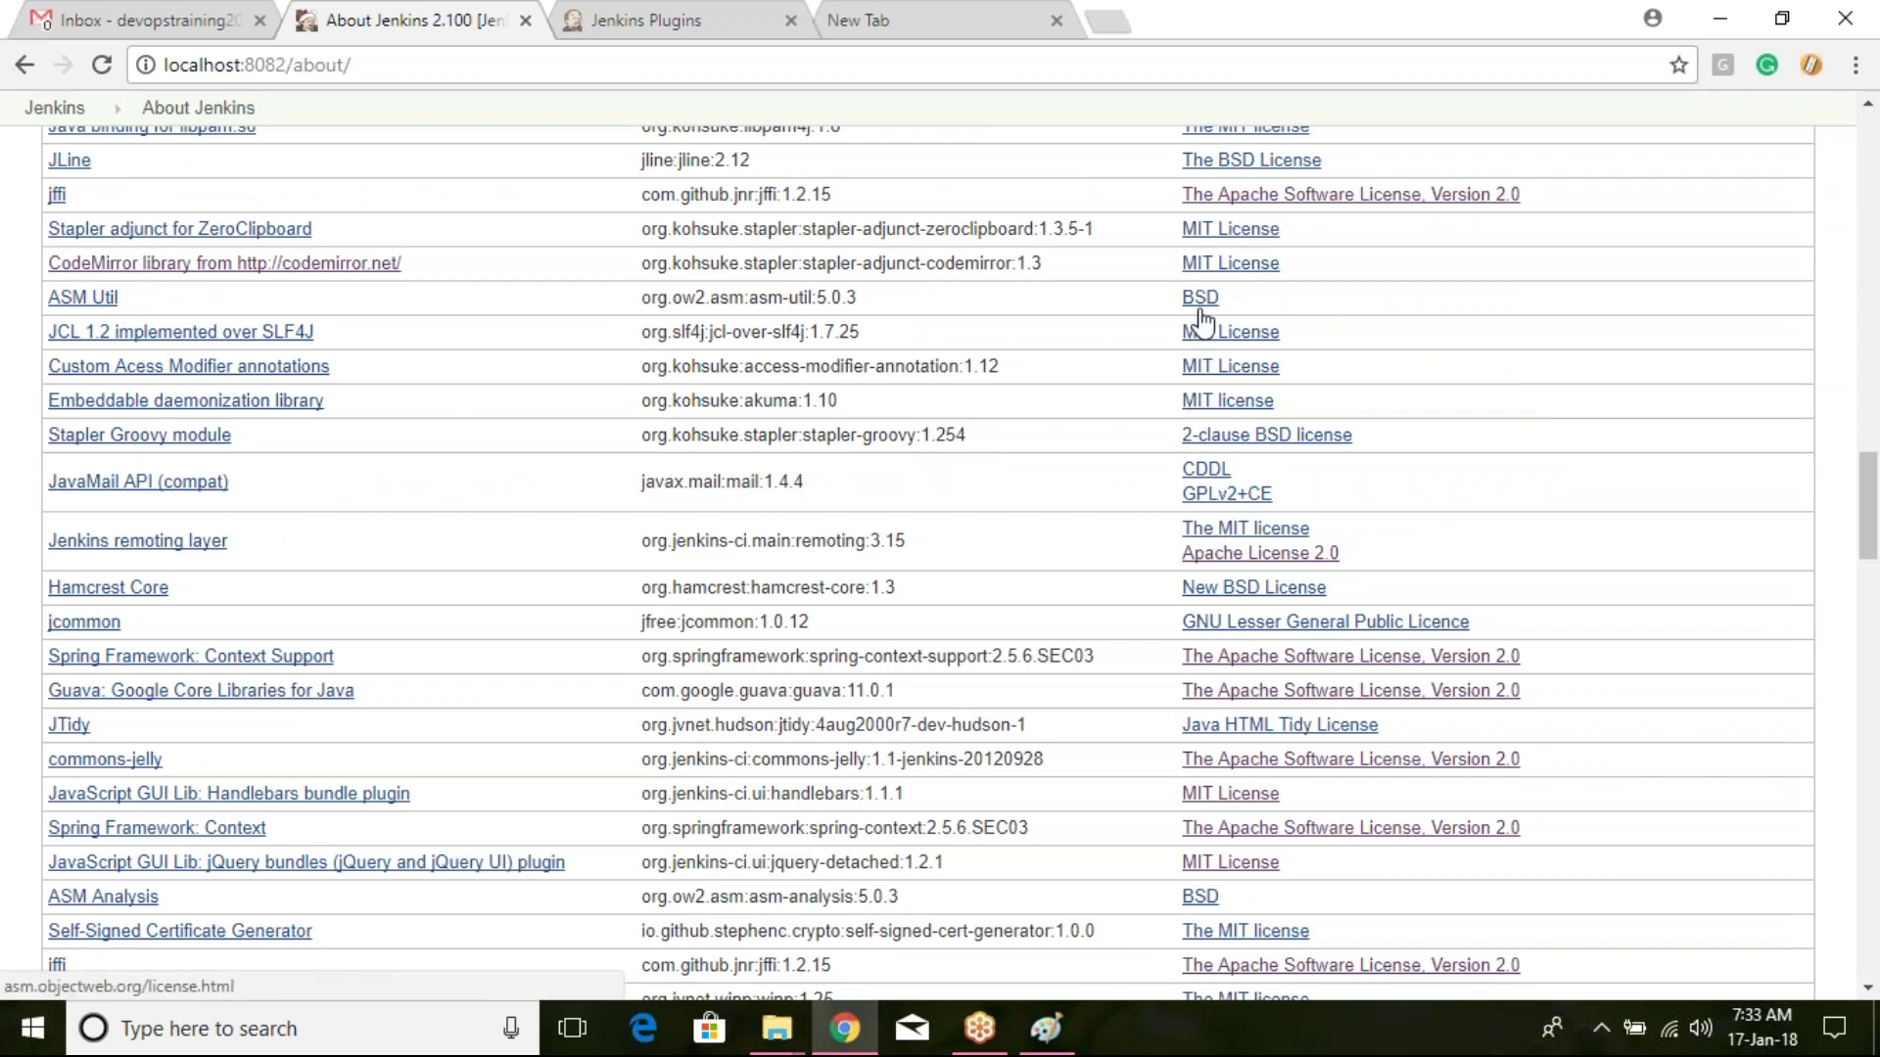
pyautogui.click(1261, 435)
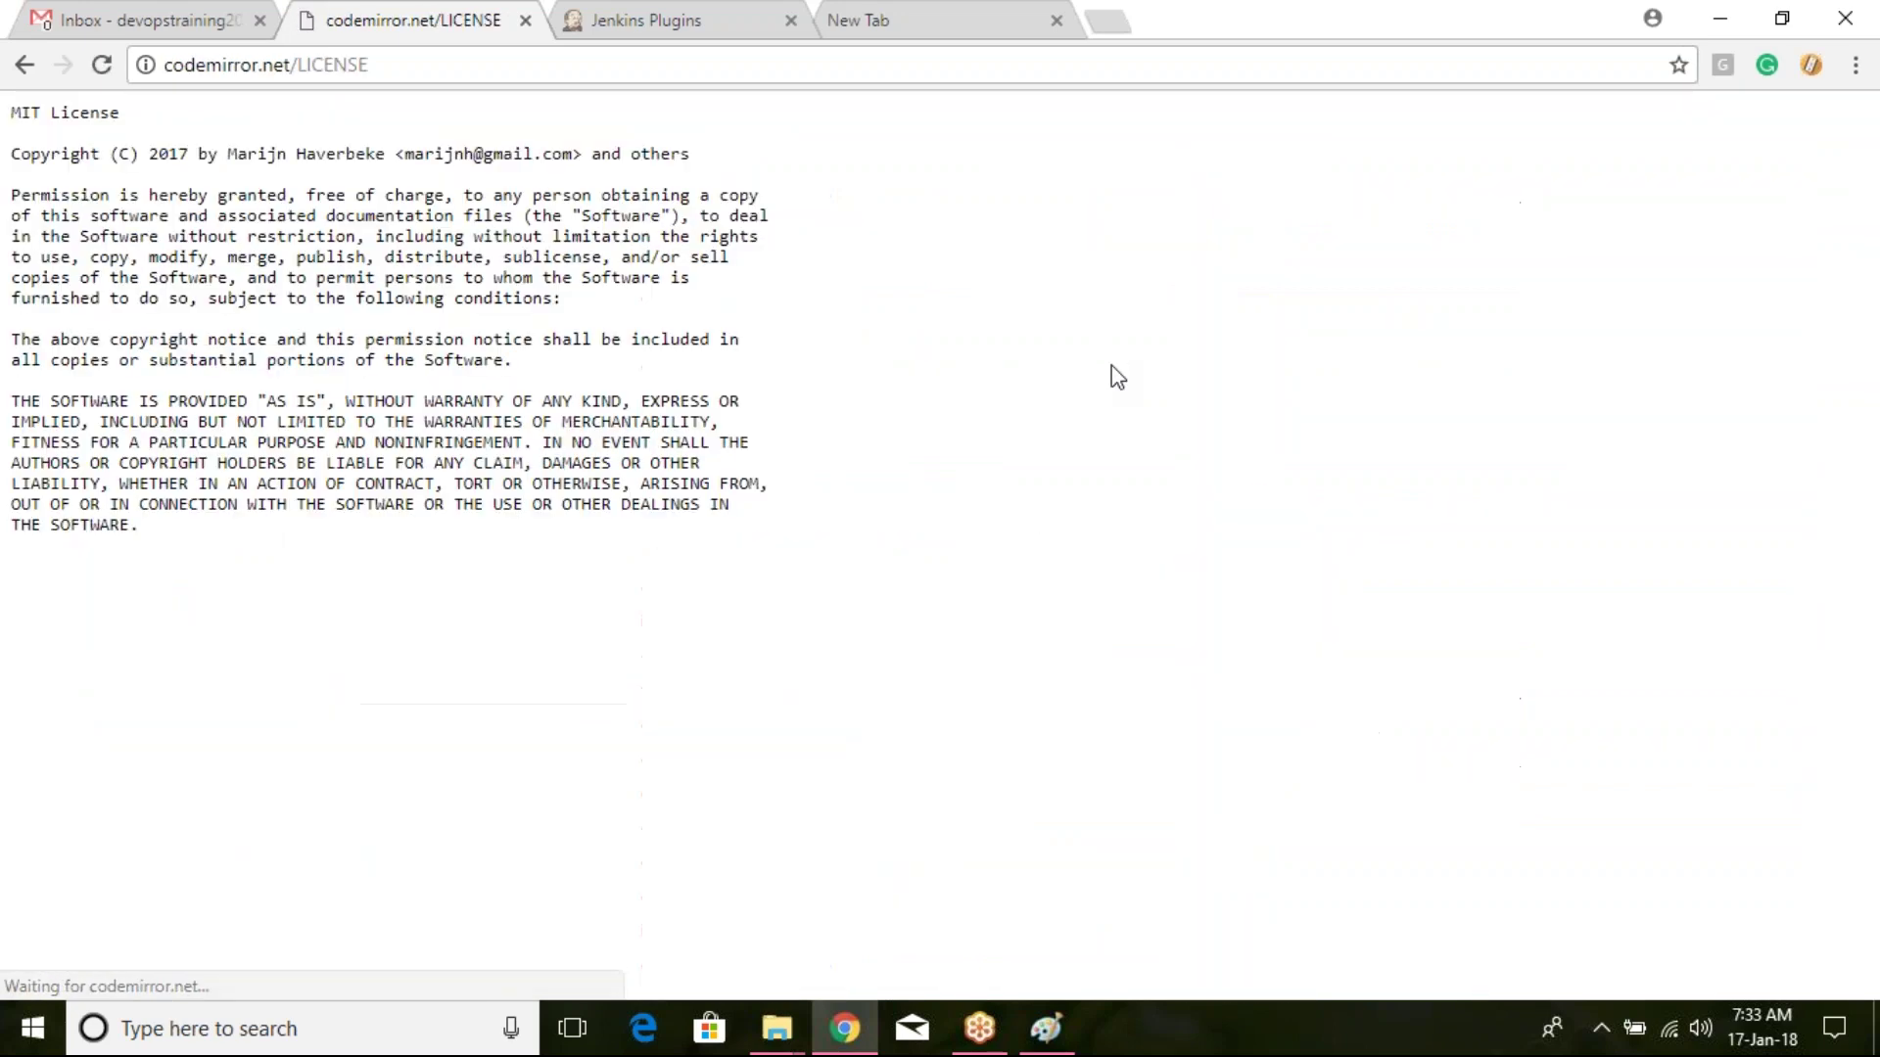
pyautogui.click(26, 64)
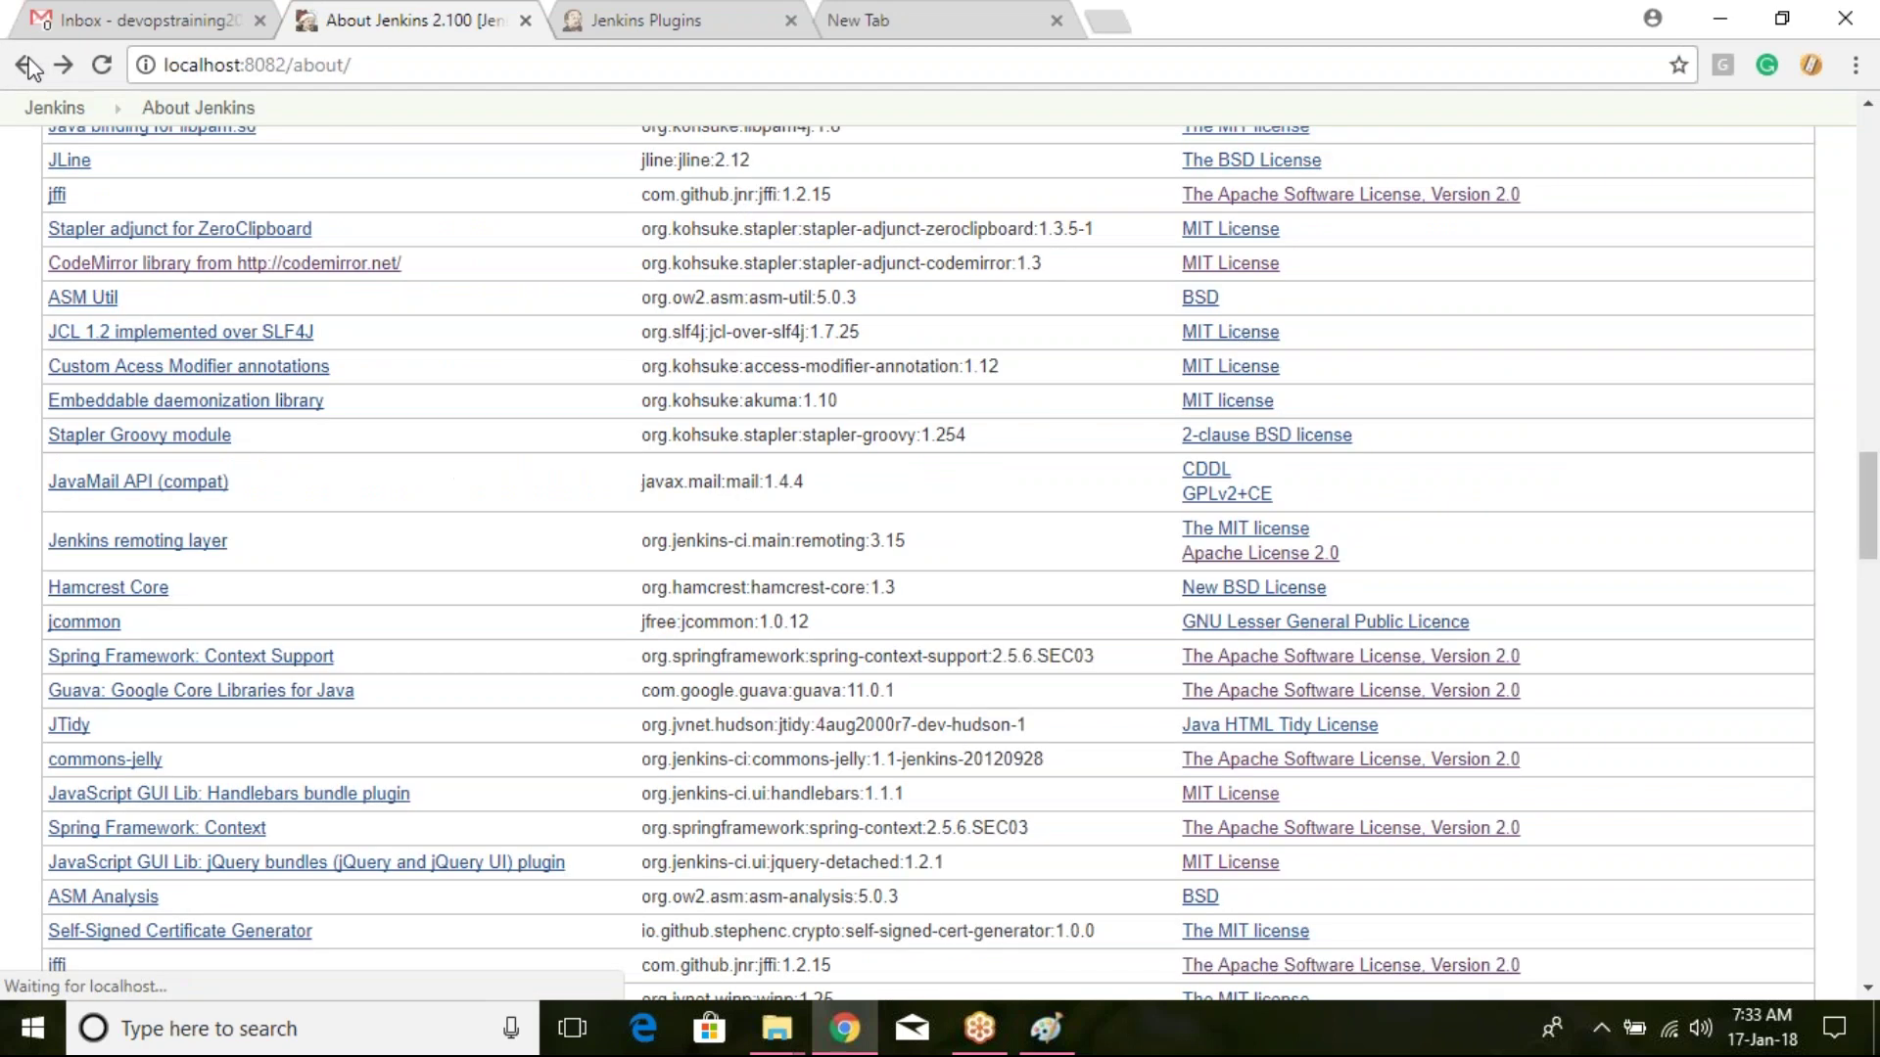
pyautogui.click(27, 65)
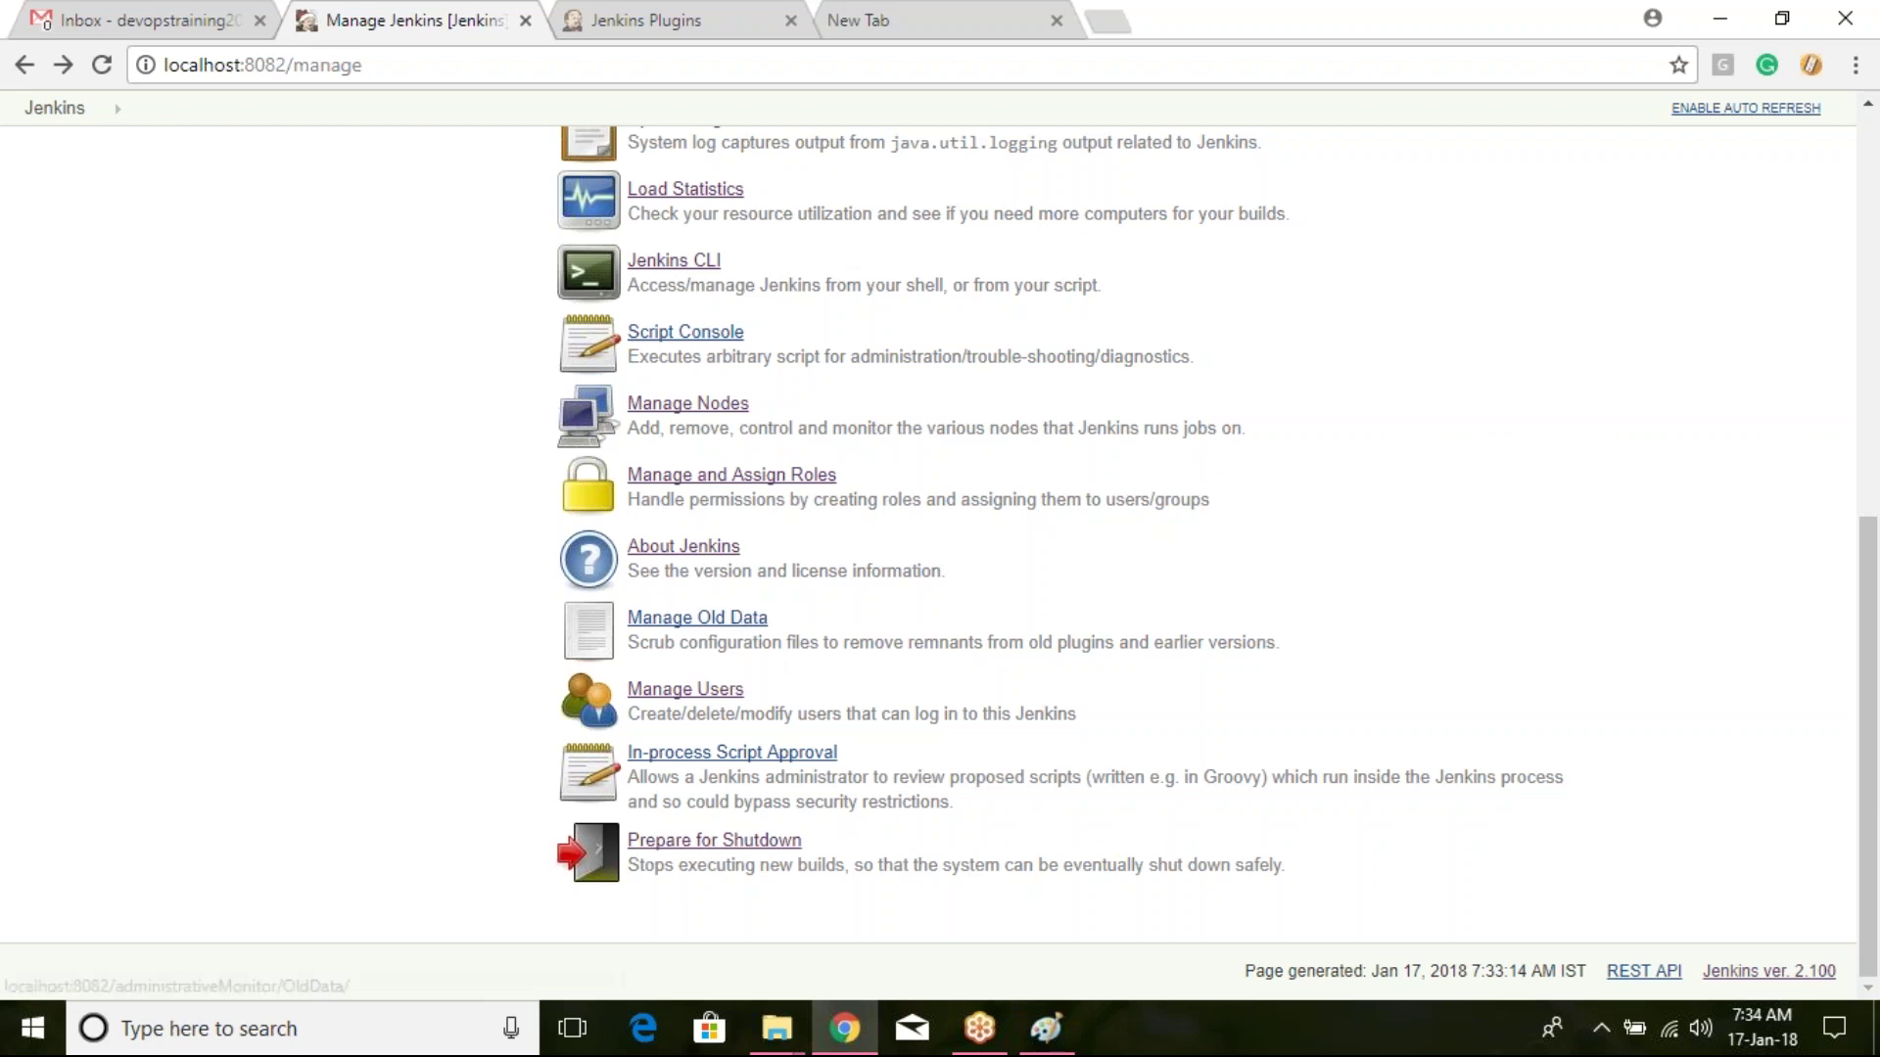
pyautogui.click(697, 618)
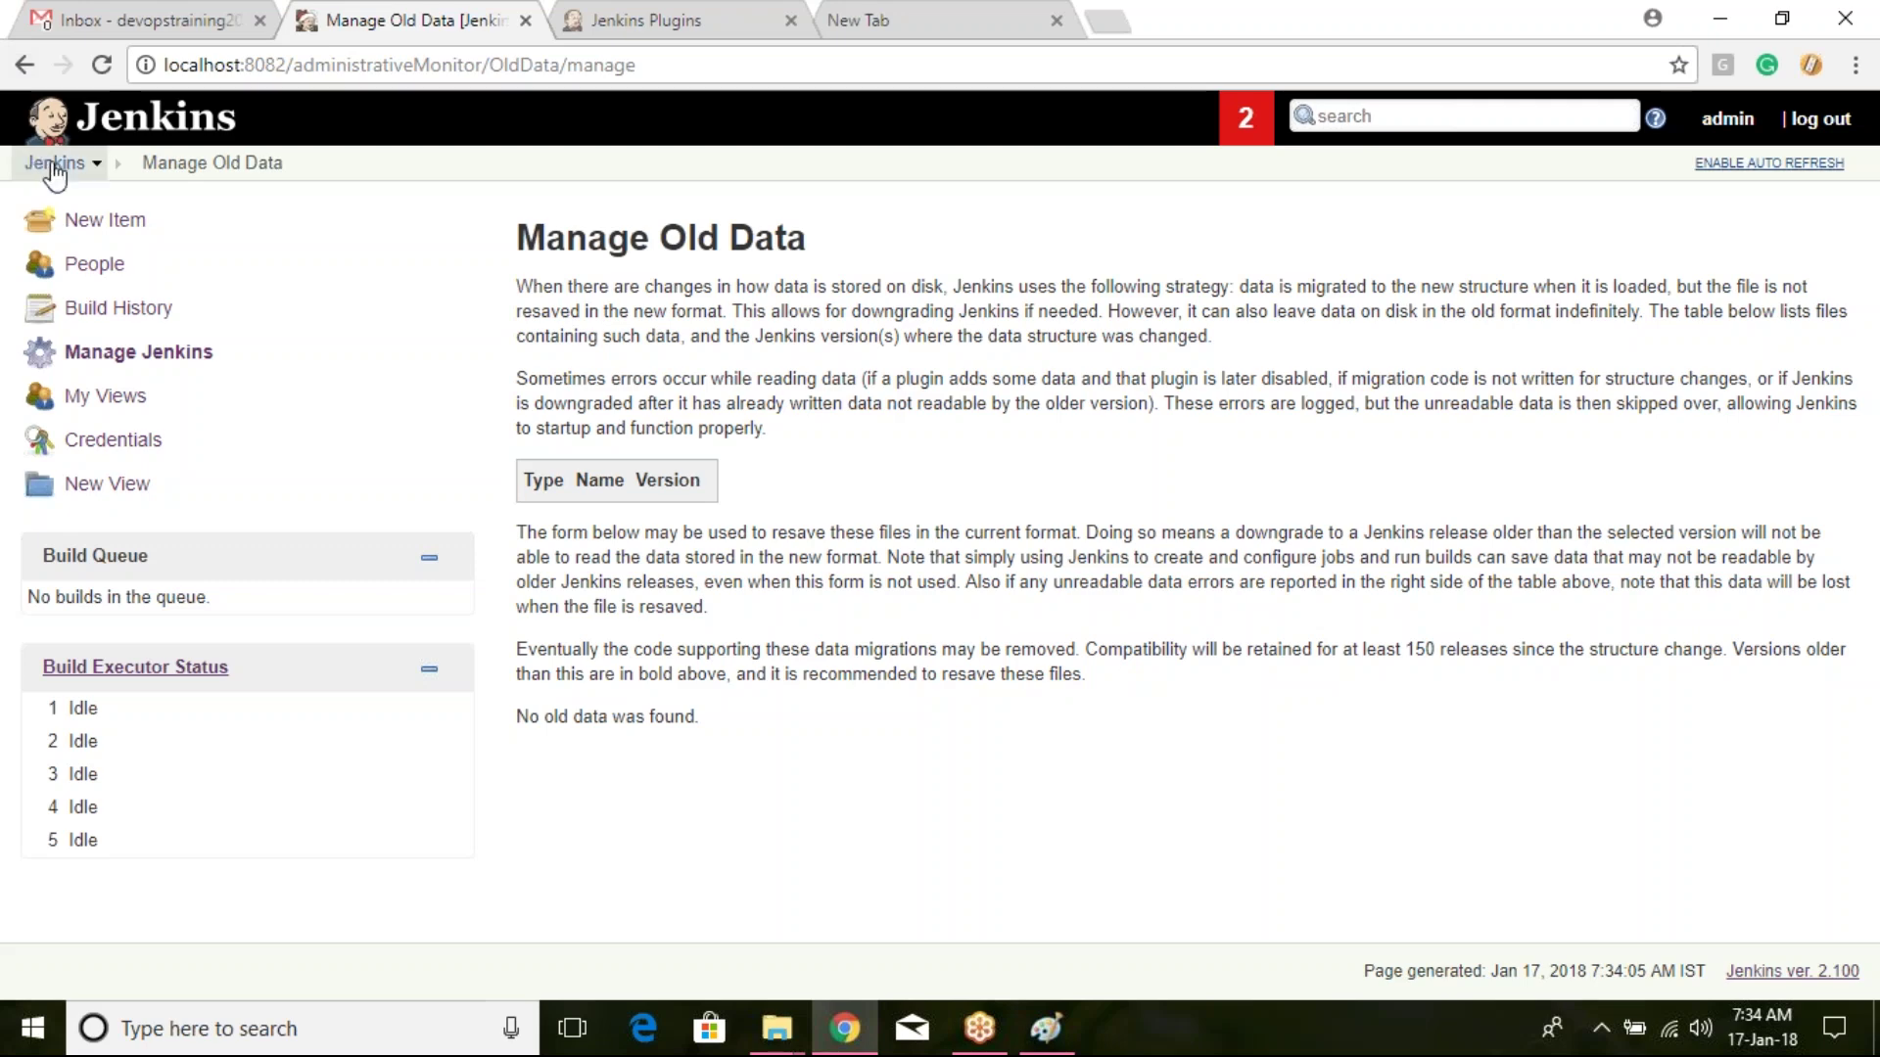
pyautogui.click(159, 356)
pyautogui.click(162, 360)
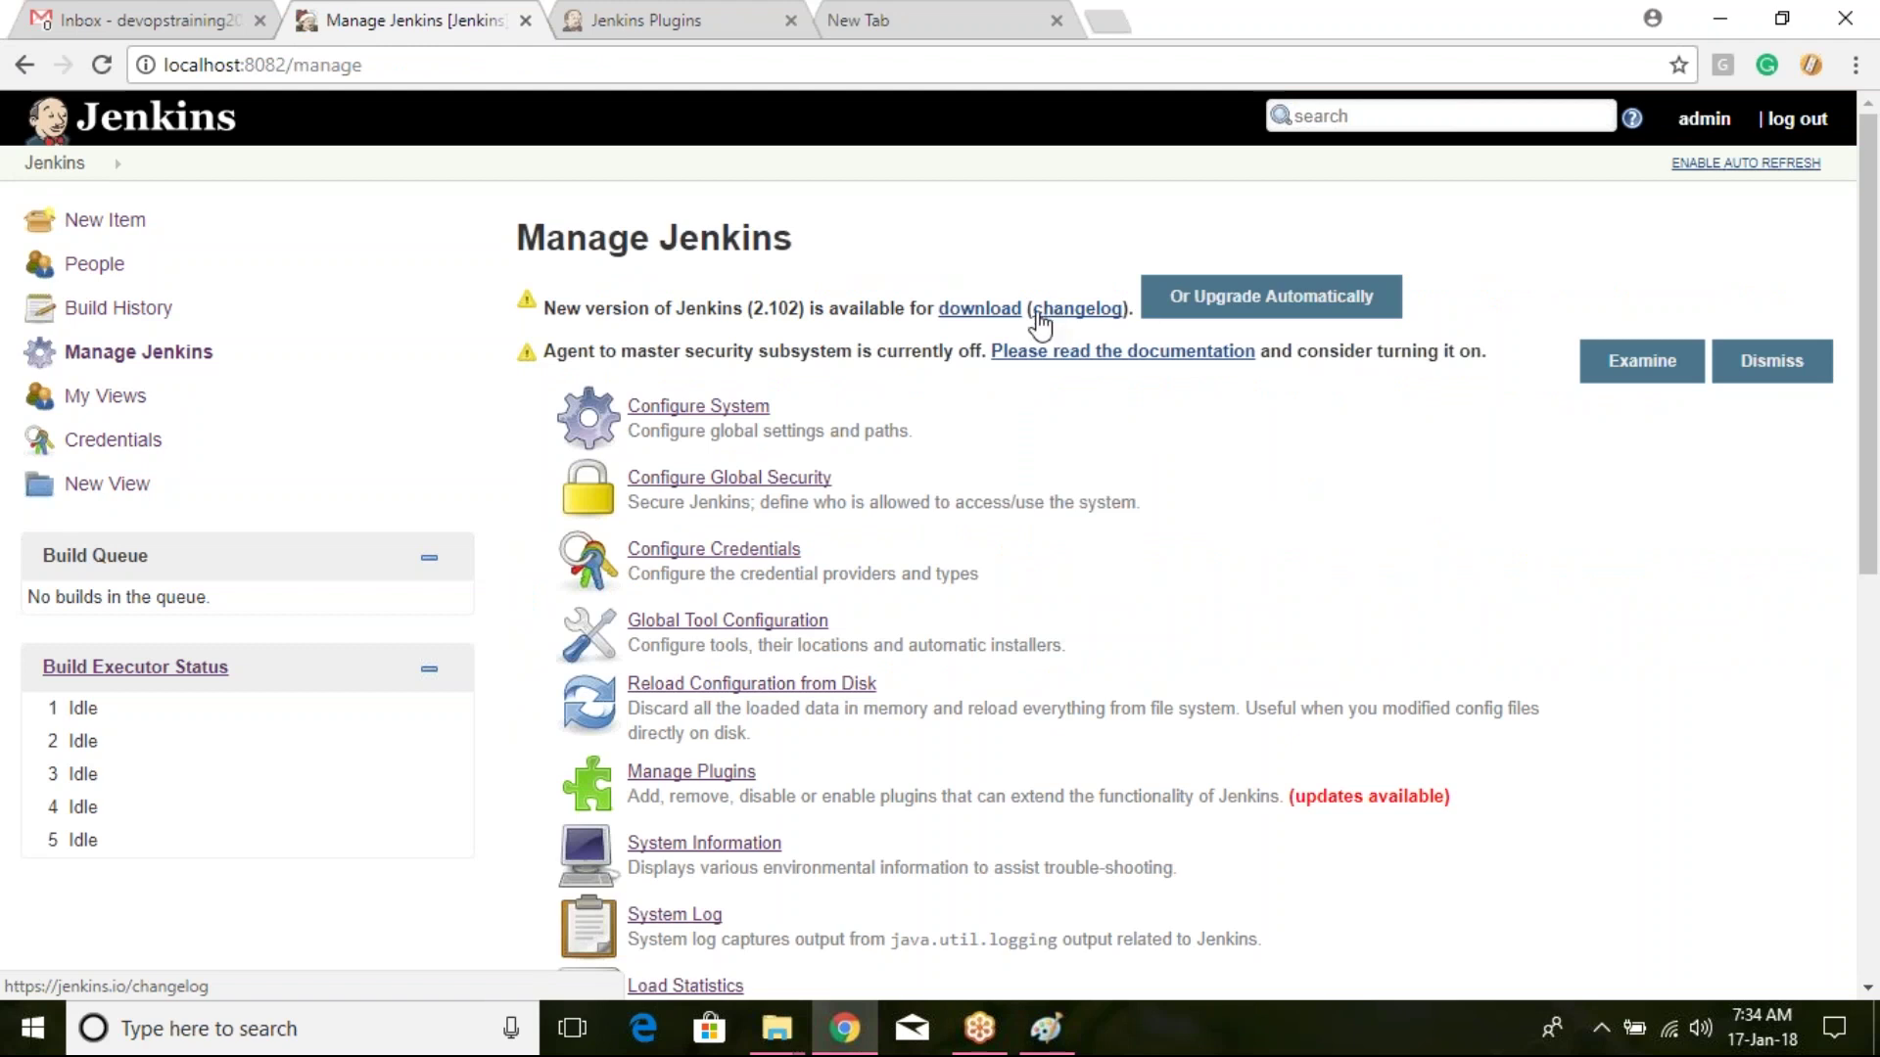
pyautogui.scroll(-8, 1180, 470)
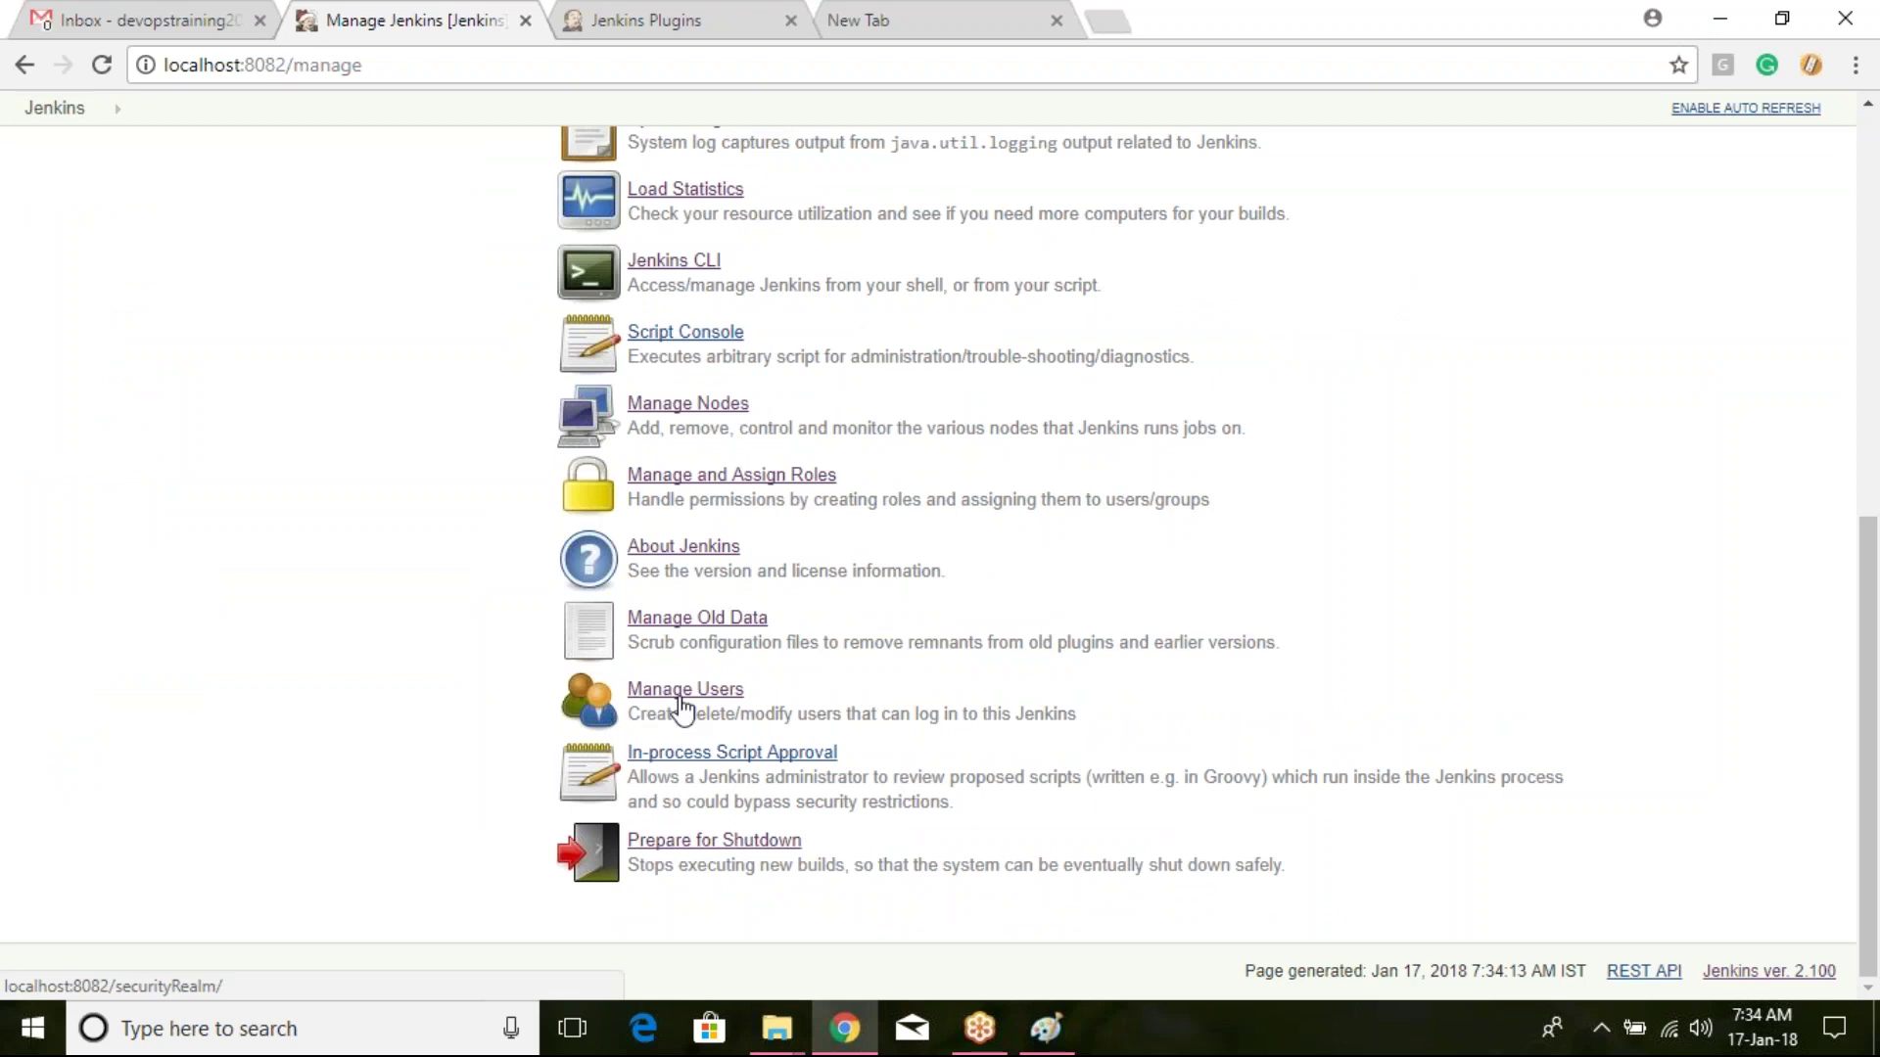
# Step: Delete the devops user in Manage Users, leaving admin, user1, user2 and user3
pyautogui.click(675, 700)
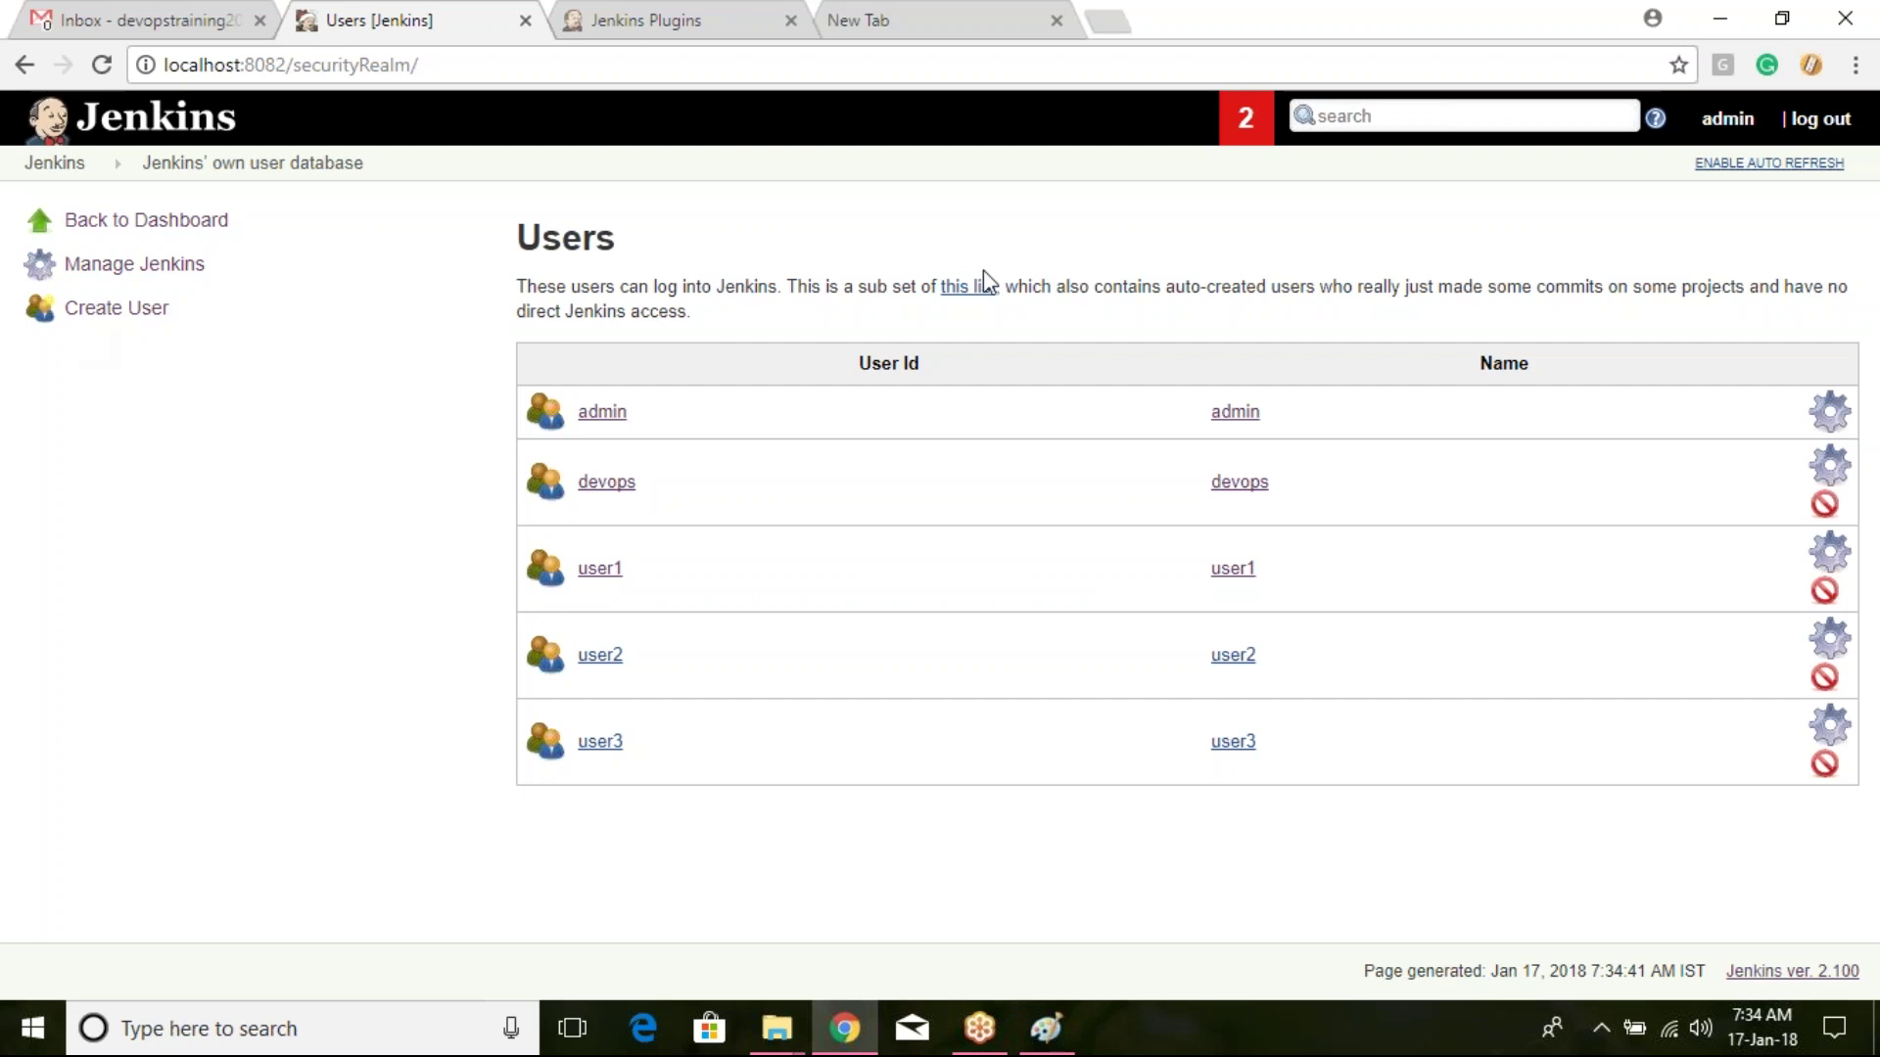
pyautogui.click(1824, 506)
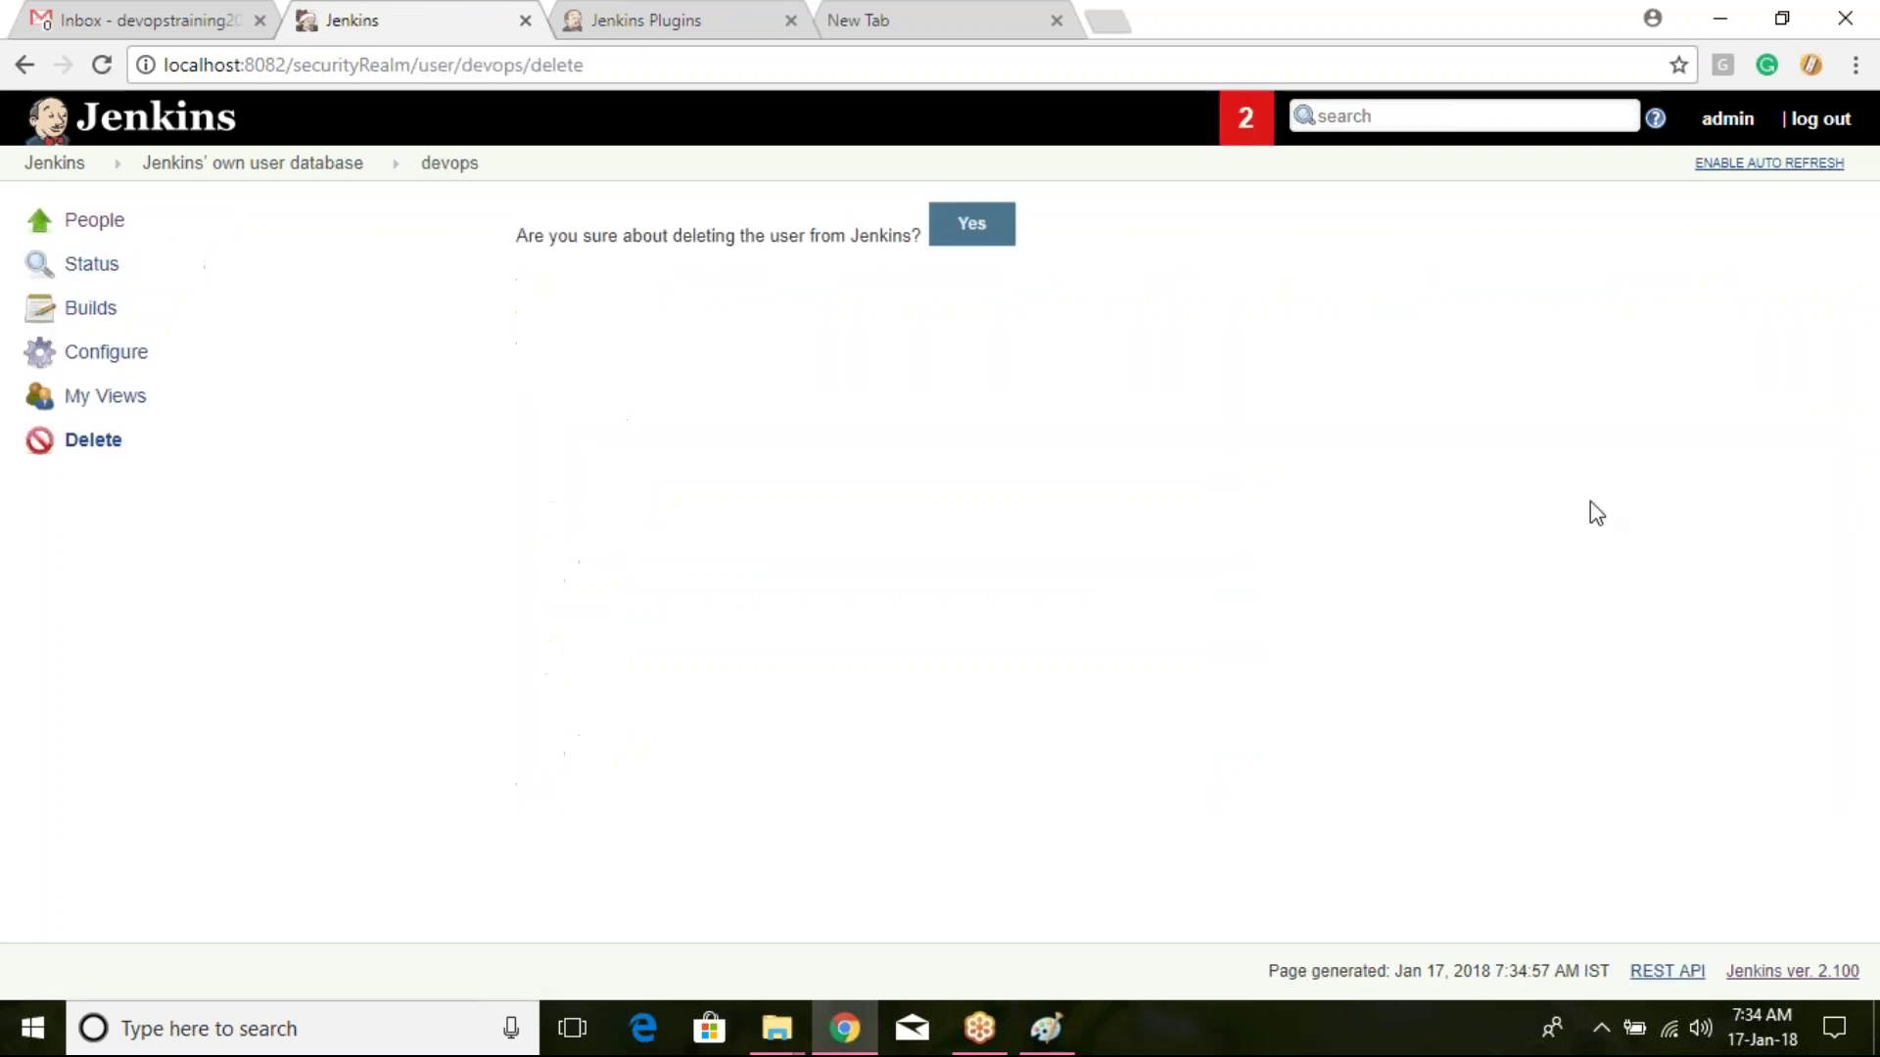
pyautogui.click(1000, 233)
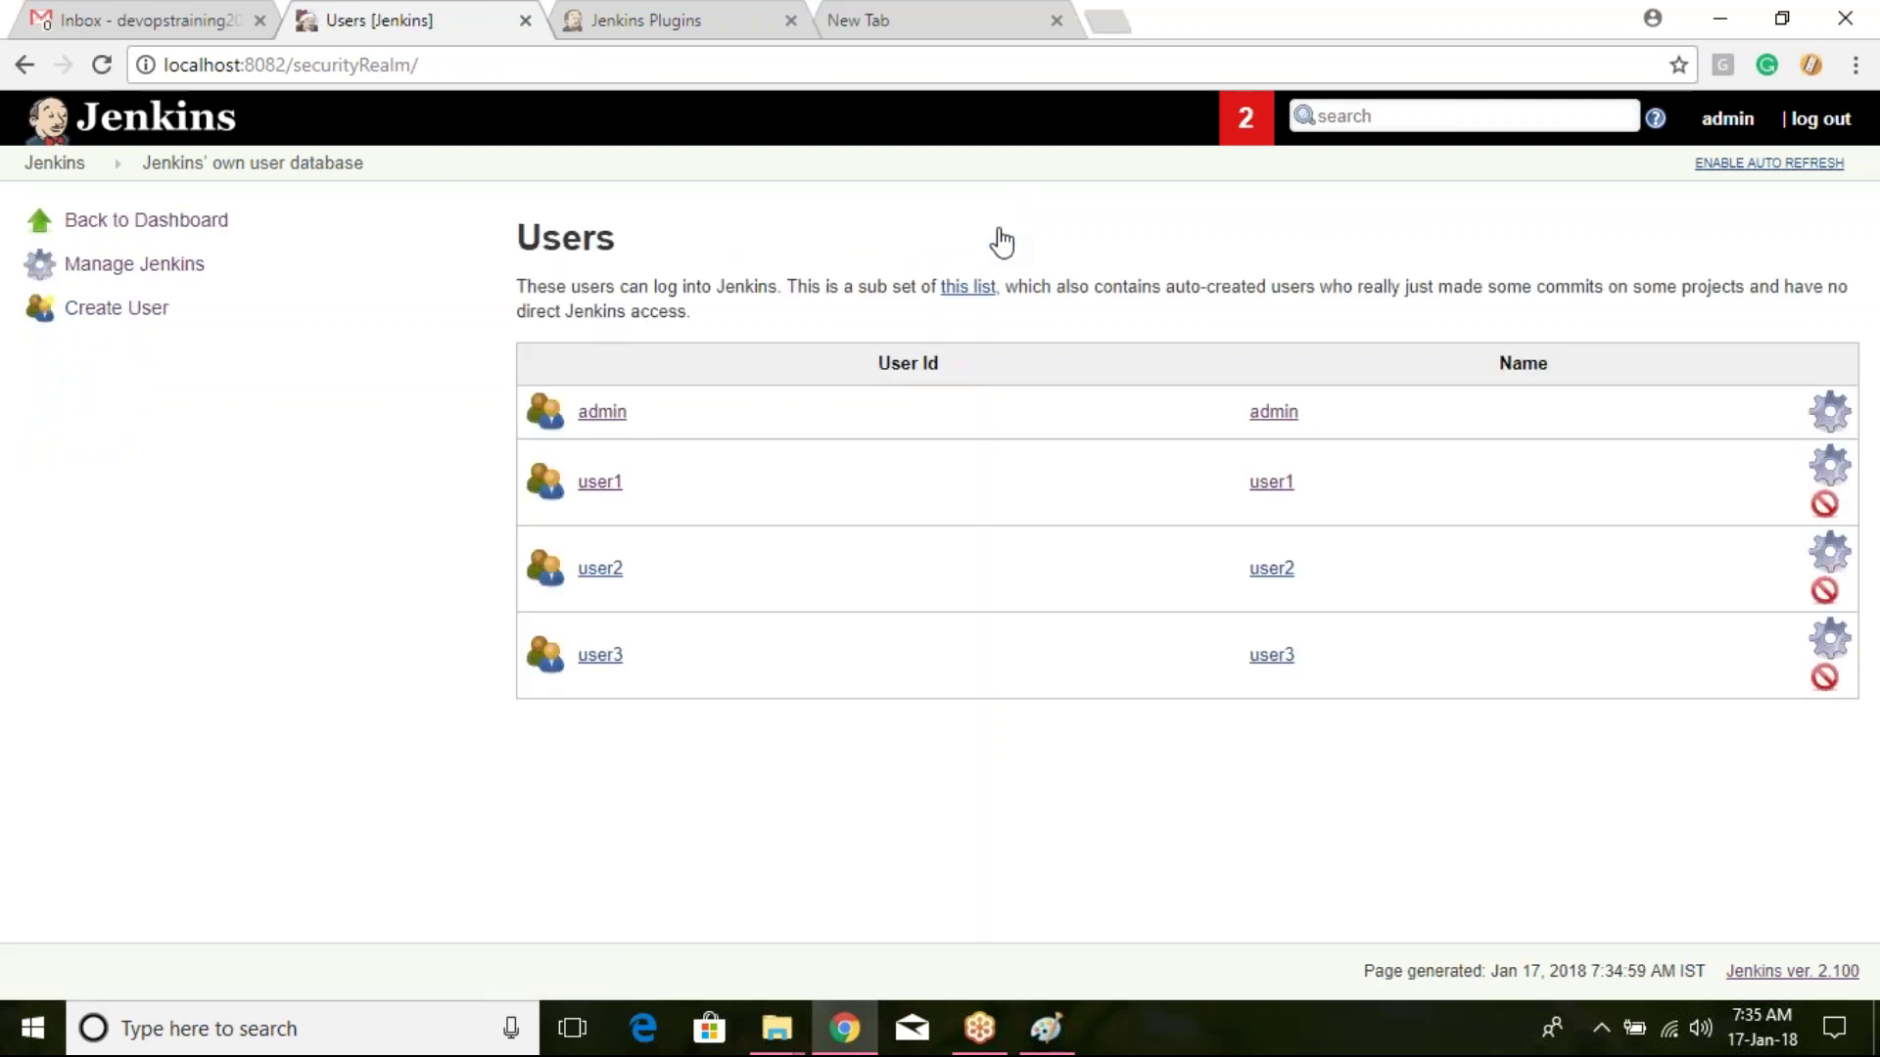
# Step: Open the next user's configuration and save it unchanged
pyautogui.click(1828, 475)
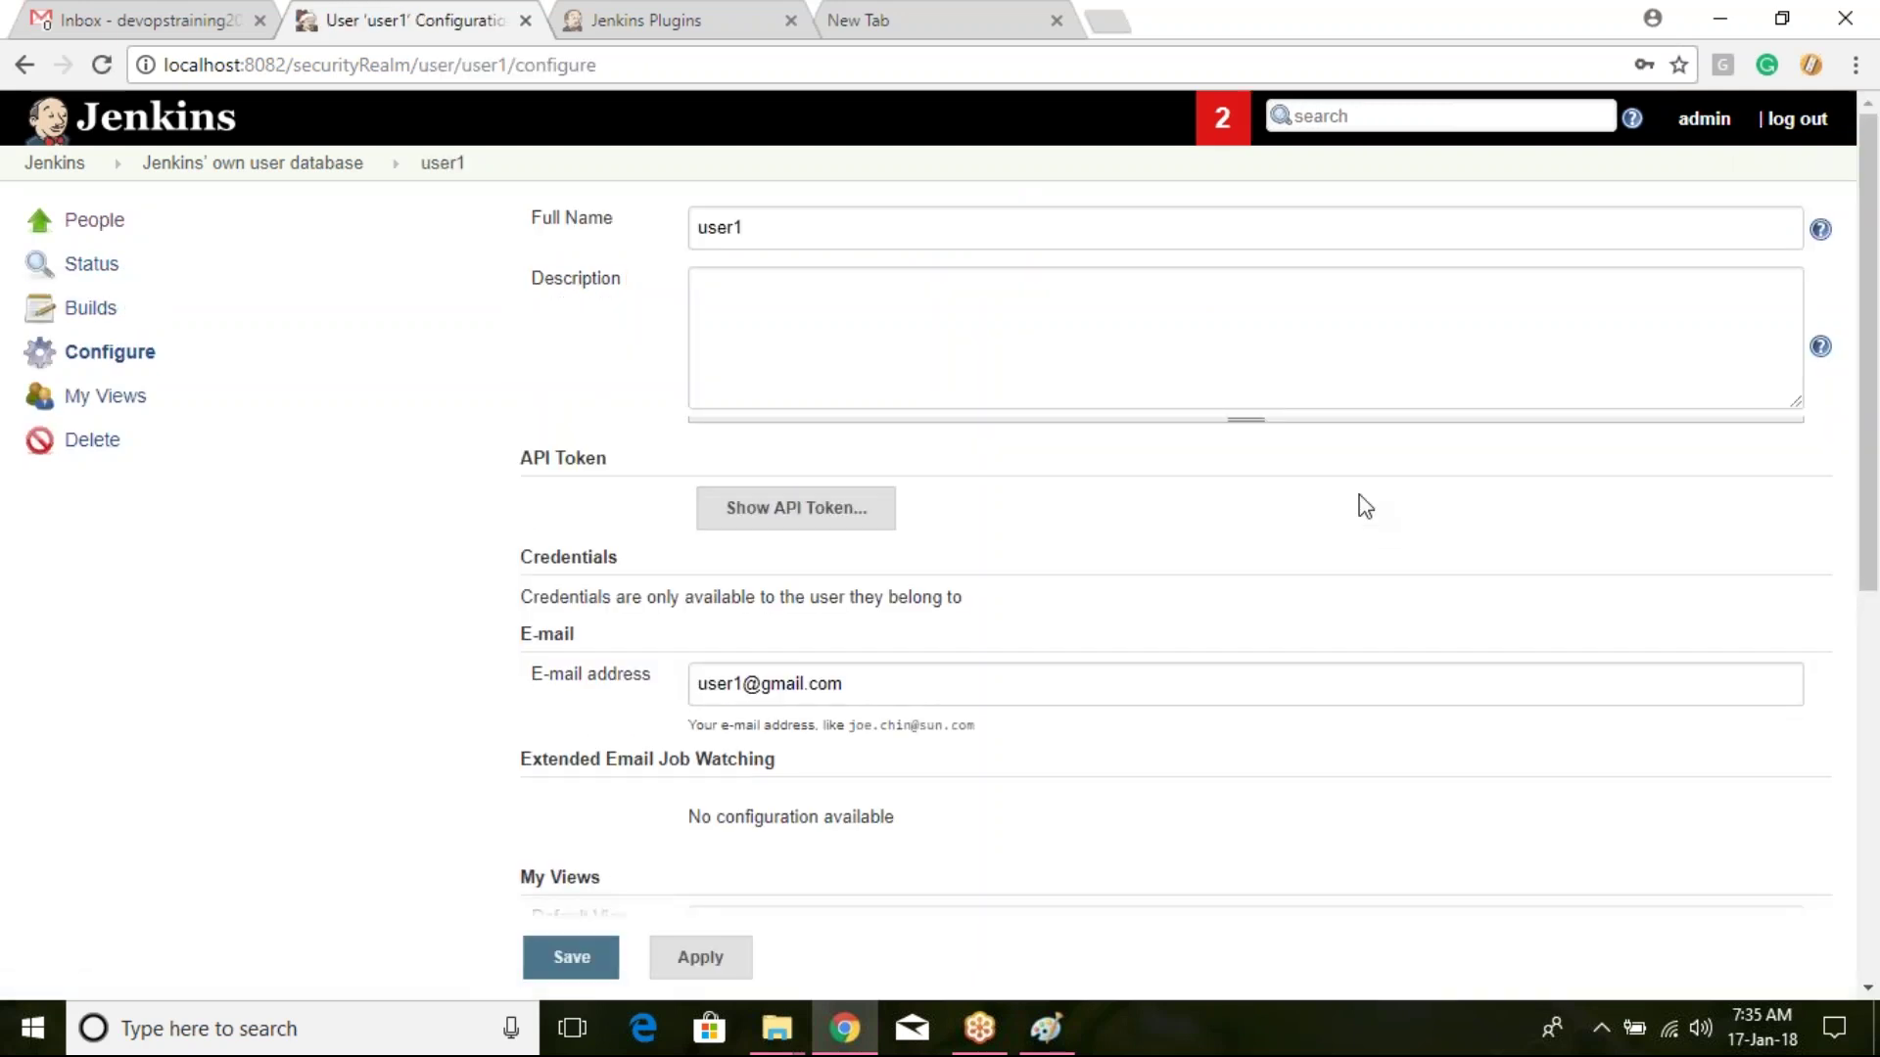
pyautogui.scroll(-5, 1342, 495)
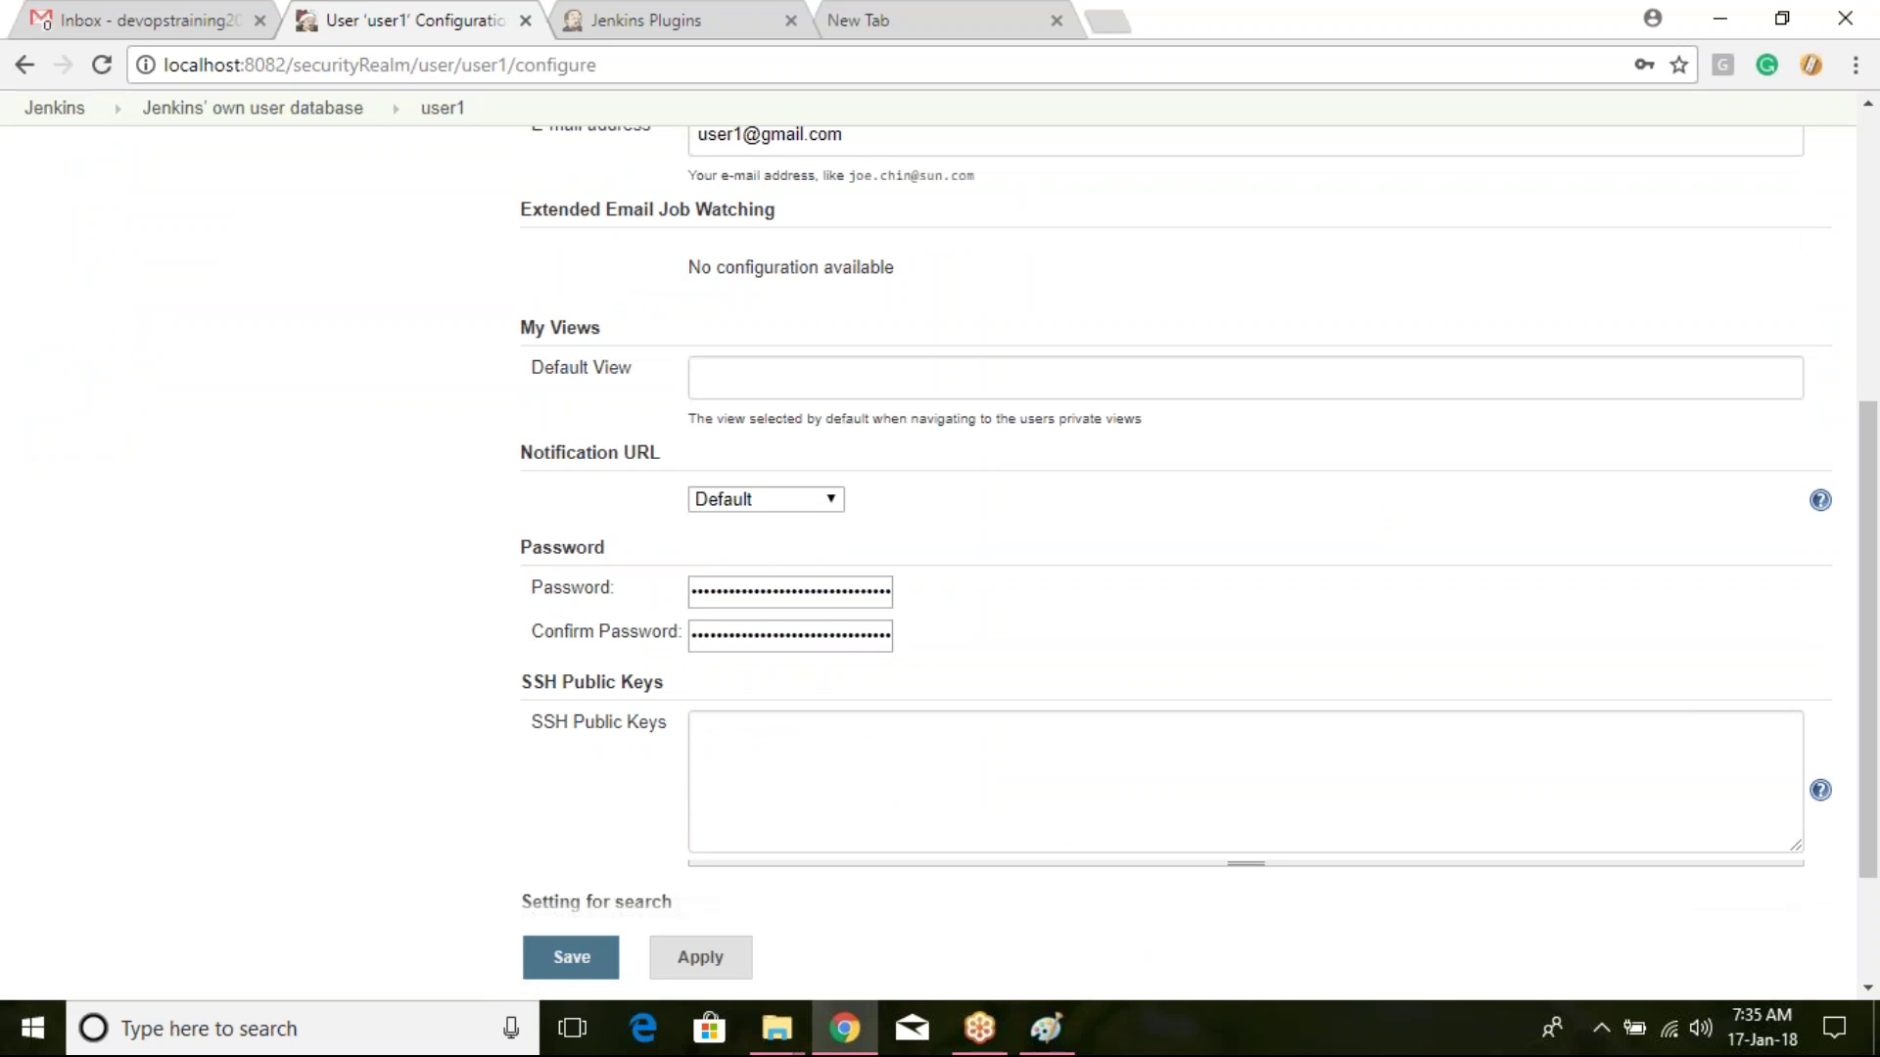
pyautogui.click(571, 956)
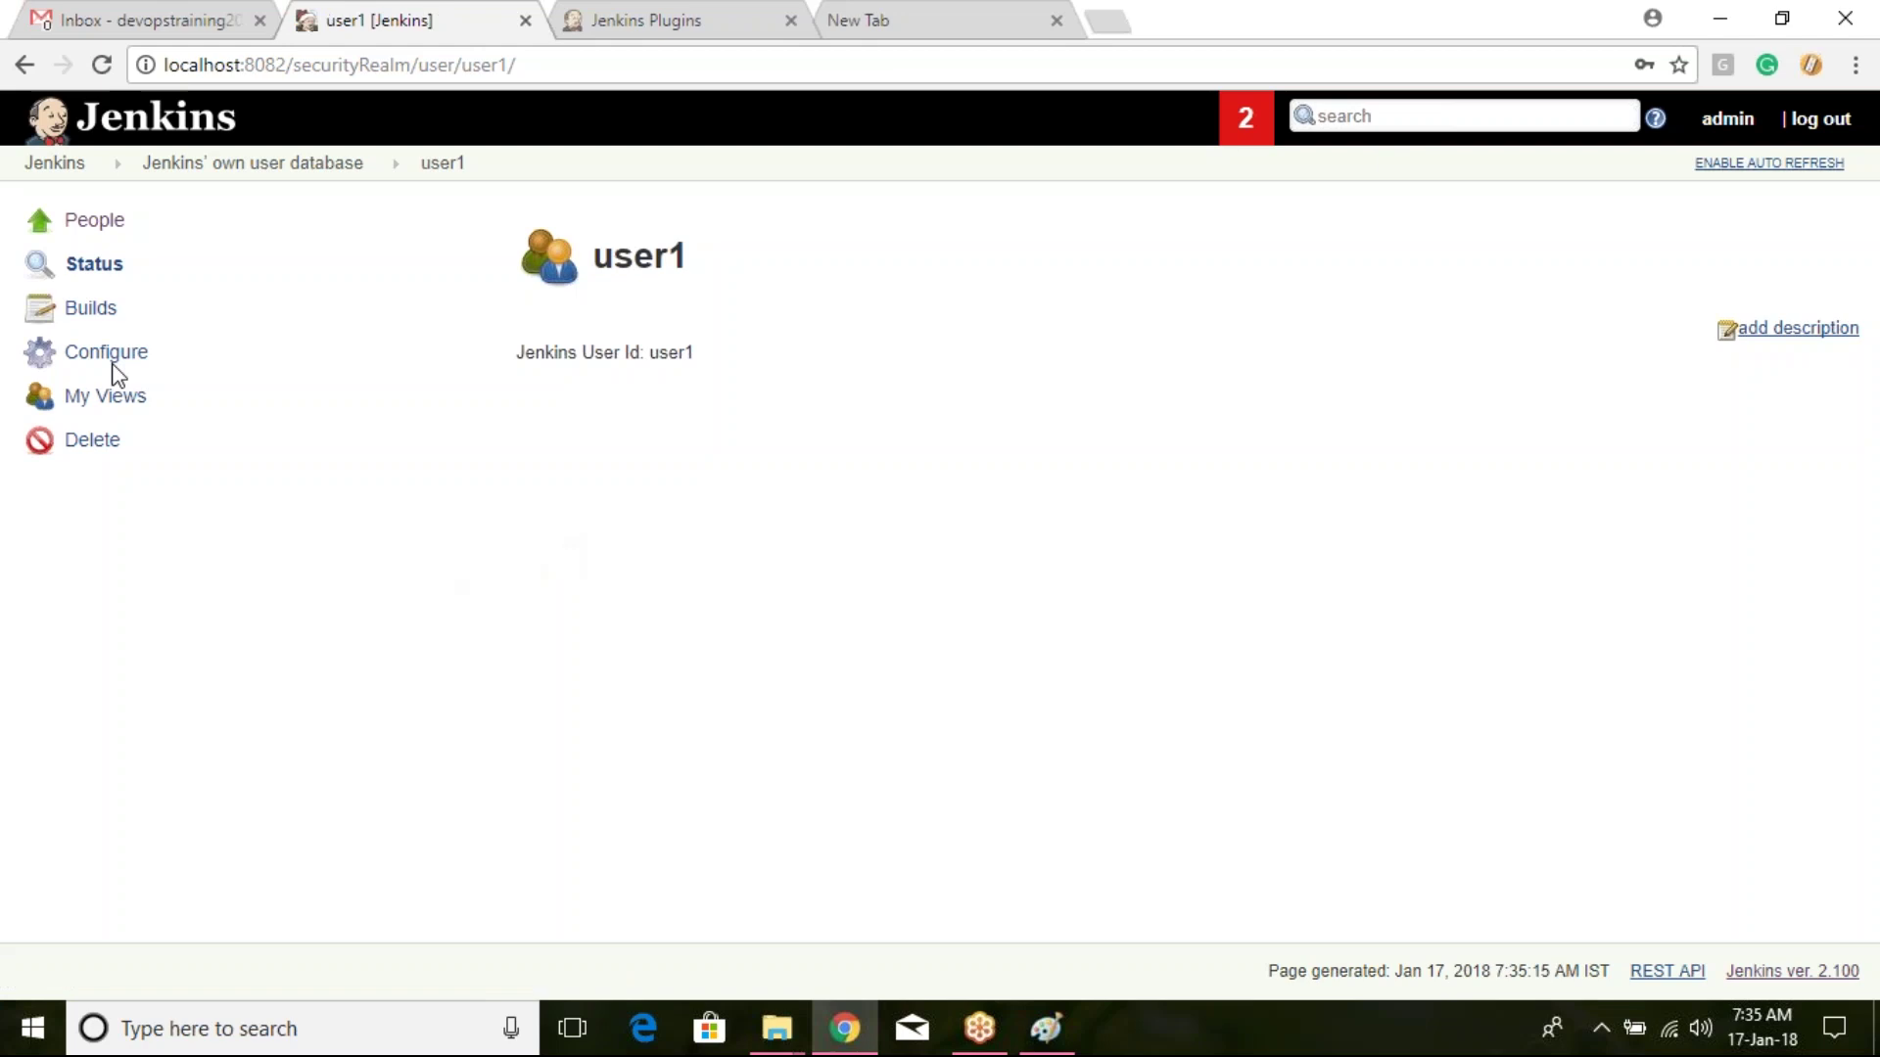
# Step: Go back through the dashboard to Manage Jenkins and scroll down its options
pyautogui.click(54, 164)
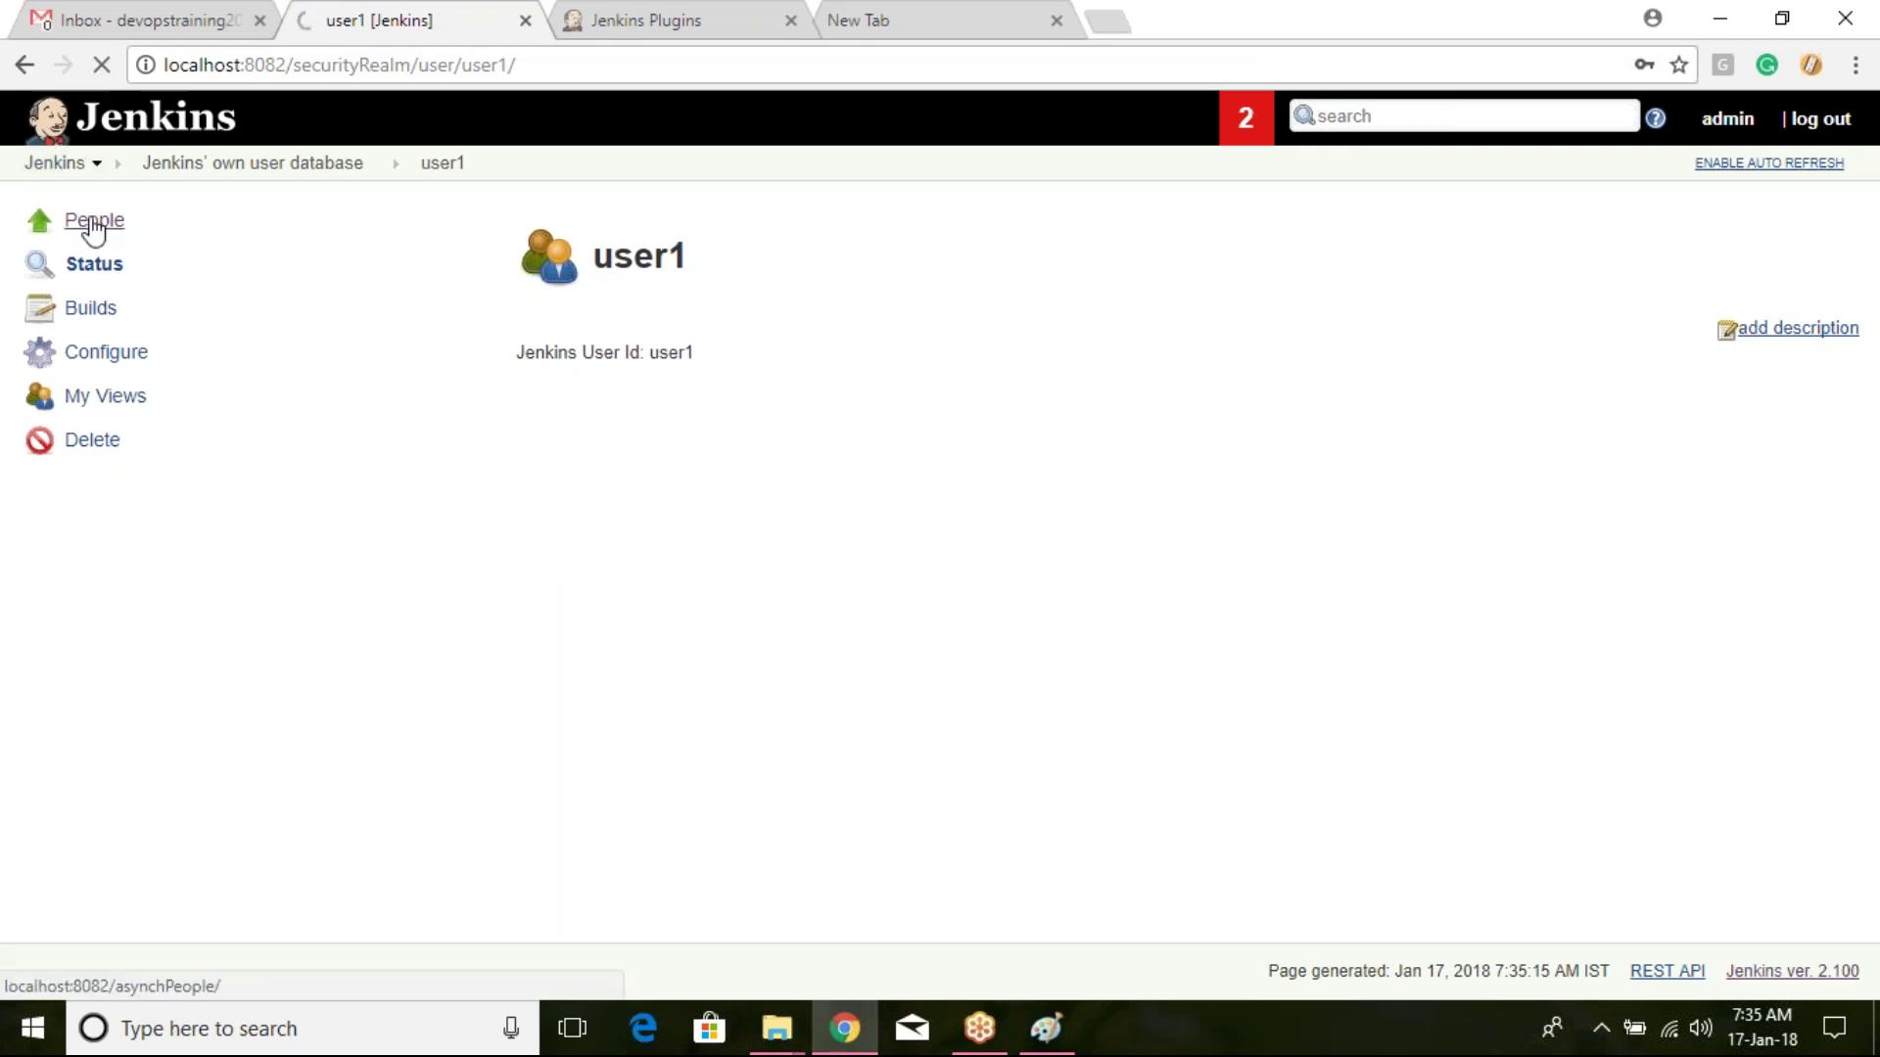
pyautogui.click(199, 361)
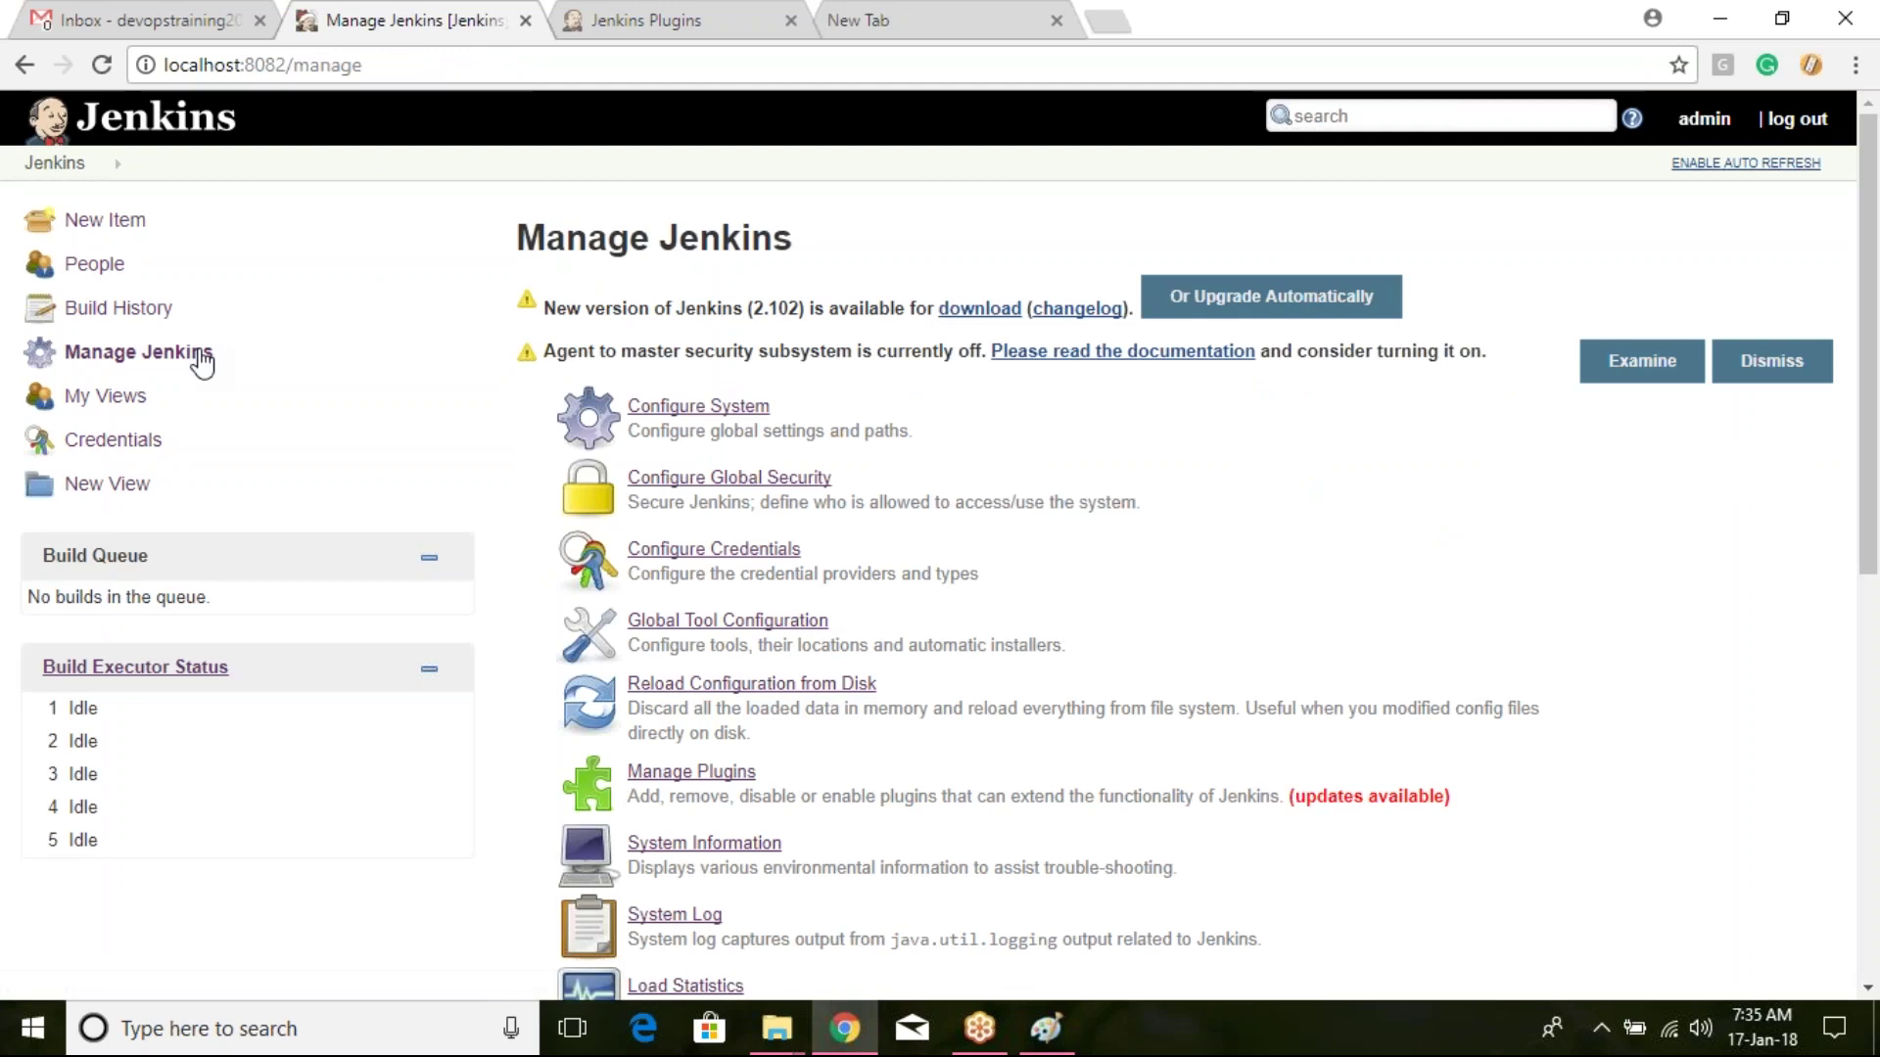
pyautogui.scroll(-8, 970, 681)
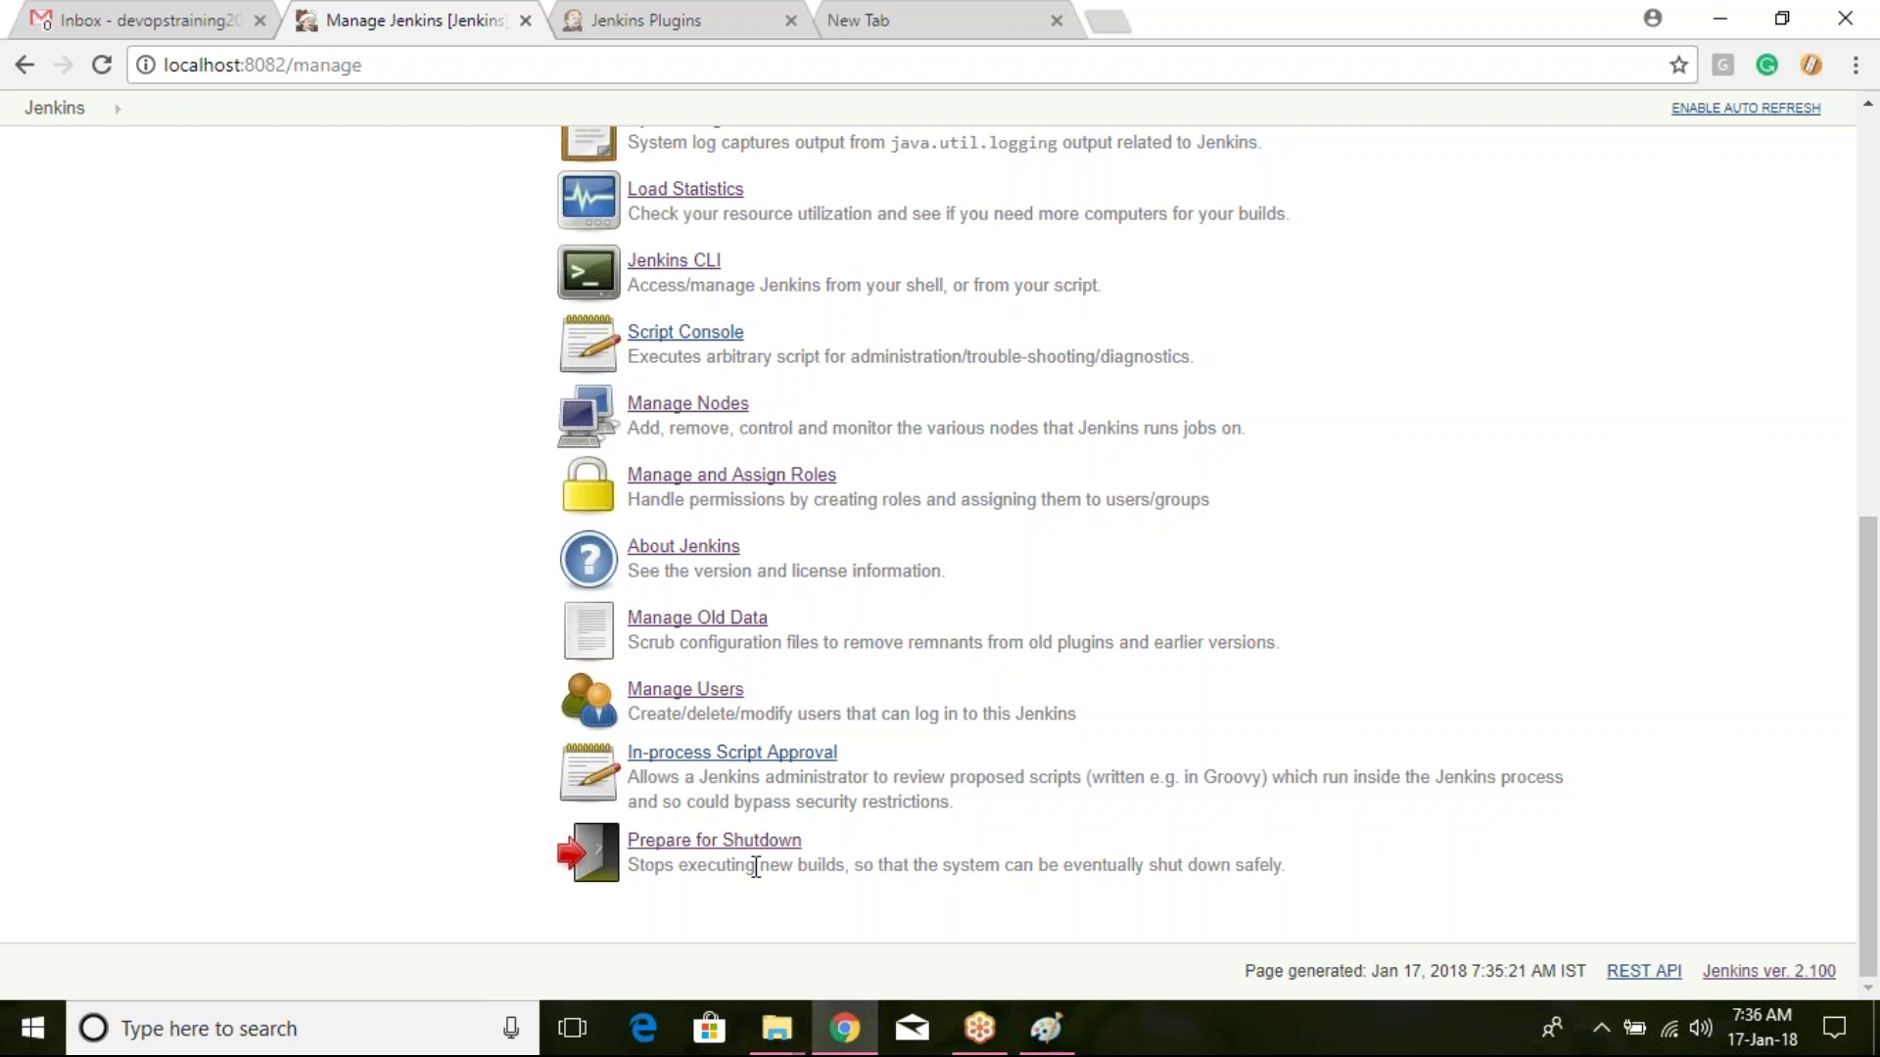
# Step: Trigger Prepare for Shutdown, check the 'Jenkins is going to shut down' warning, then choose Cancel Shutdown in Manage Jenkins
pyautogui.click(750, 848)
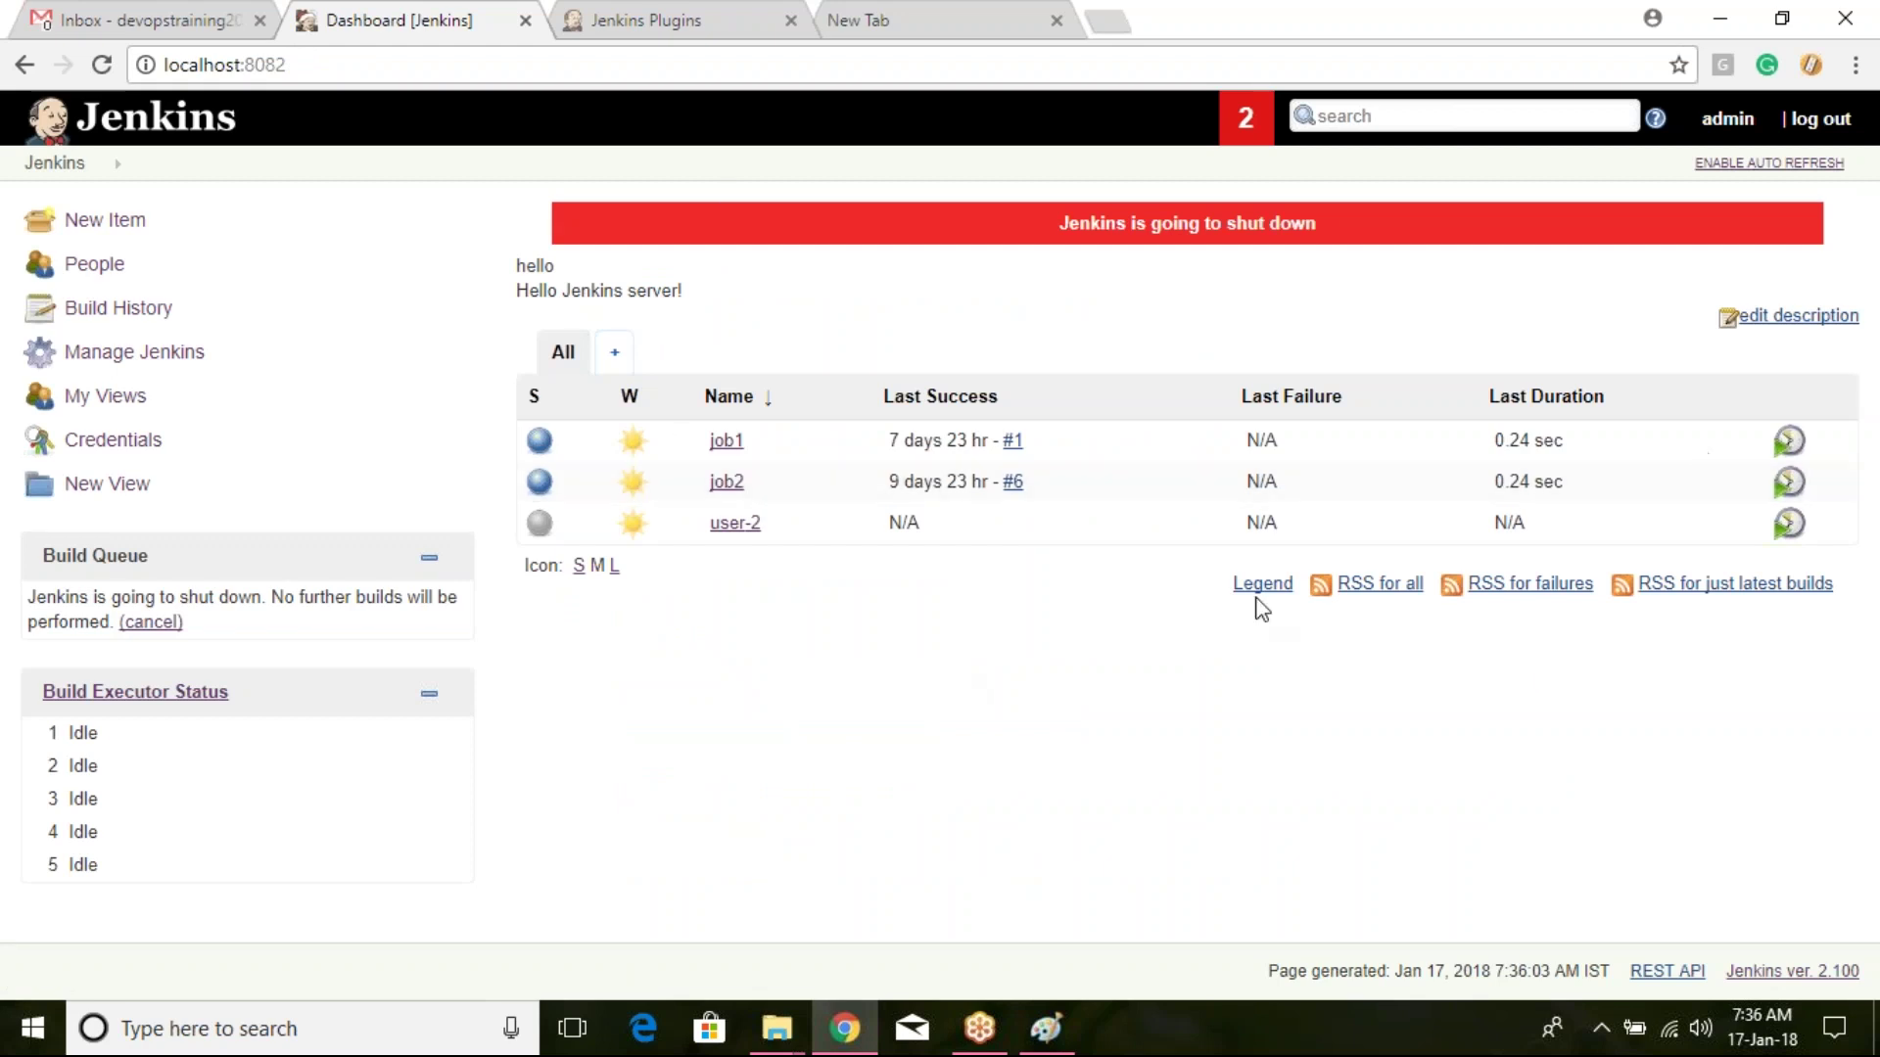
pyautogui.moveTo(1061, 224); pyautogui.dragTo(1331, 277)
pyautogui.click(147, 355)
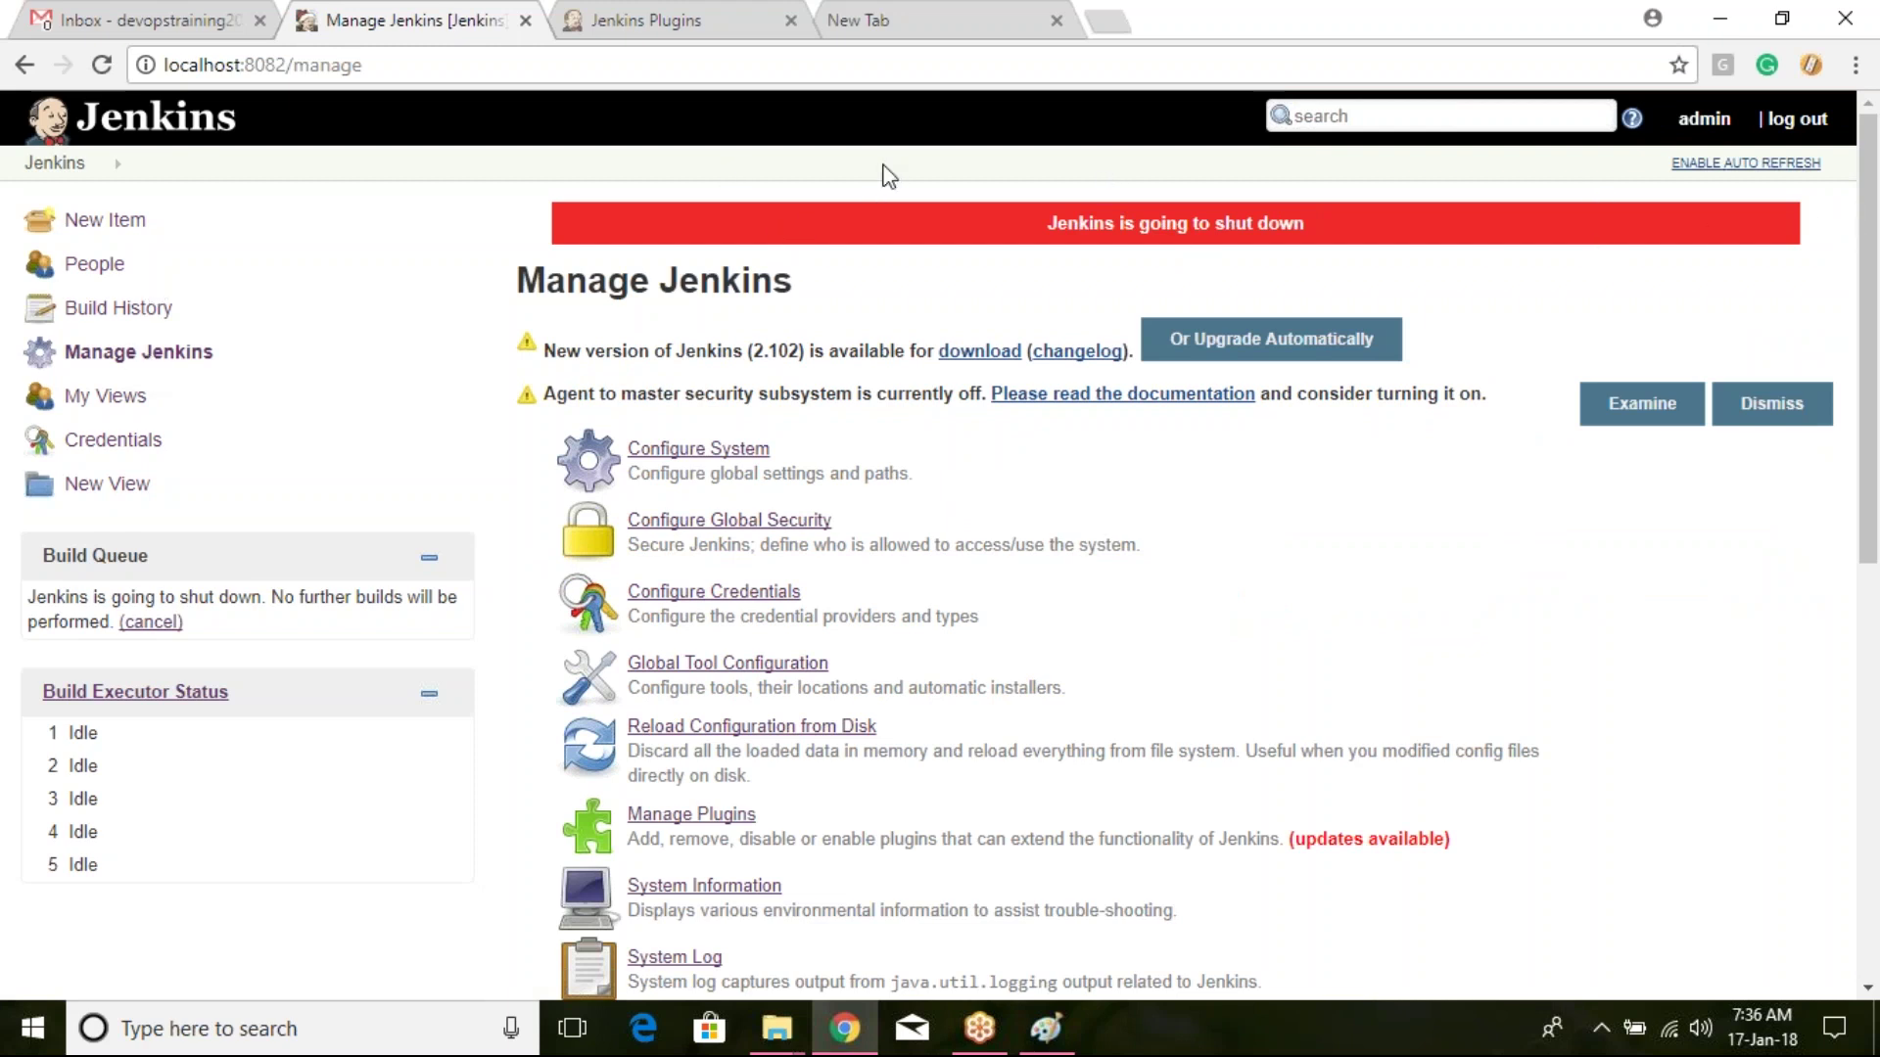
pyautogui.scroll(-9, 1006, 470)
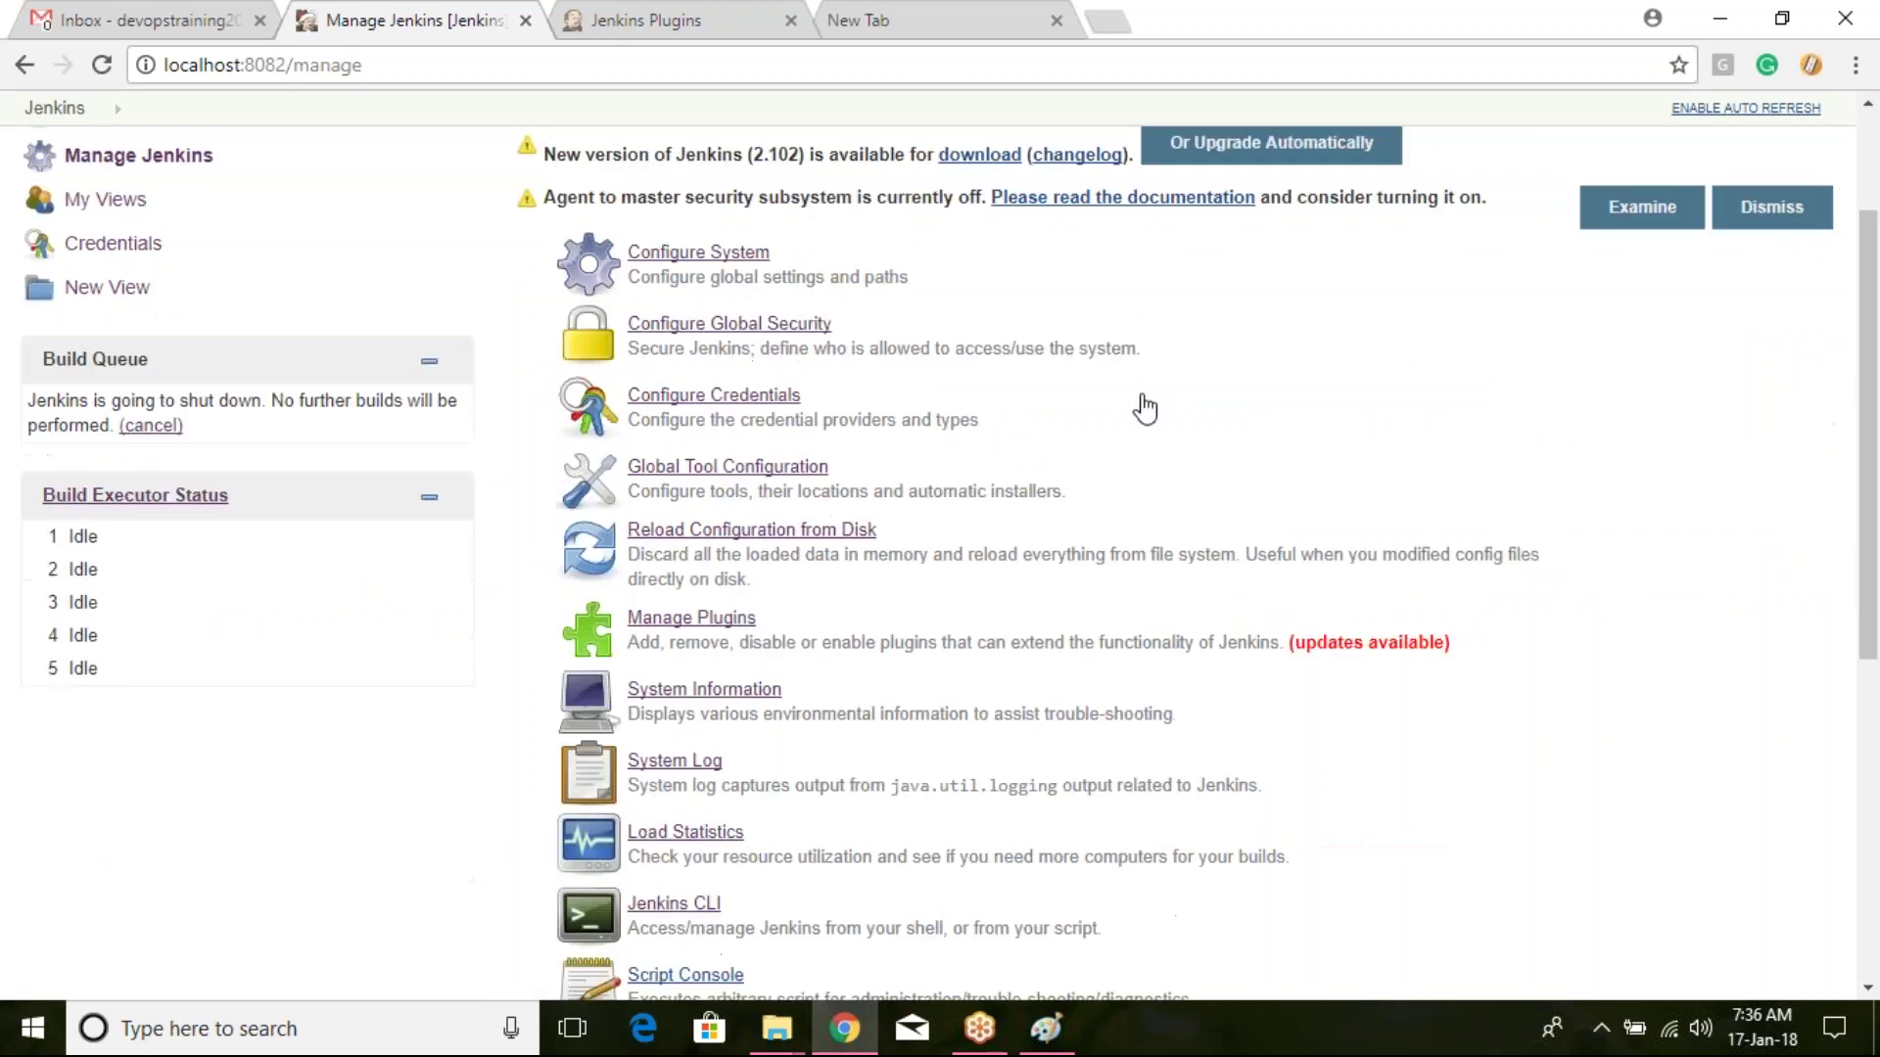
pyautogui.click(697, 860)
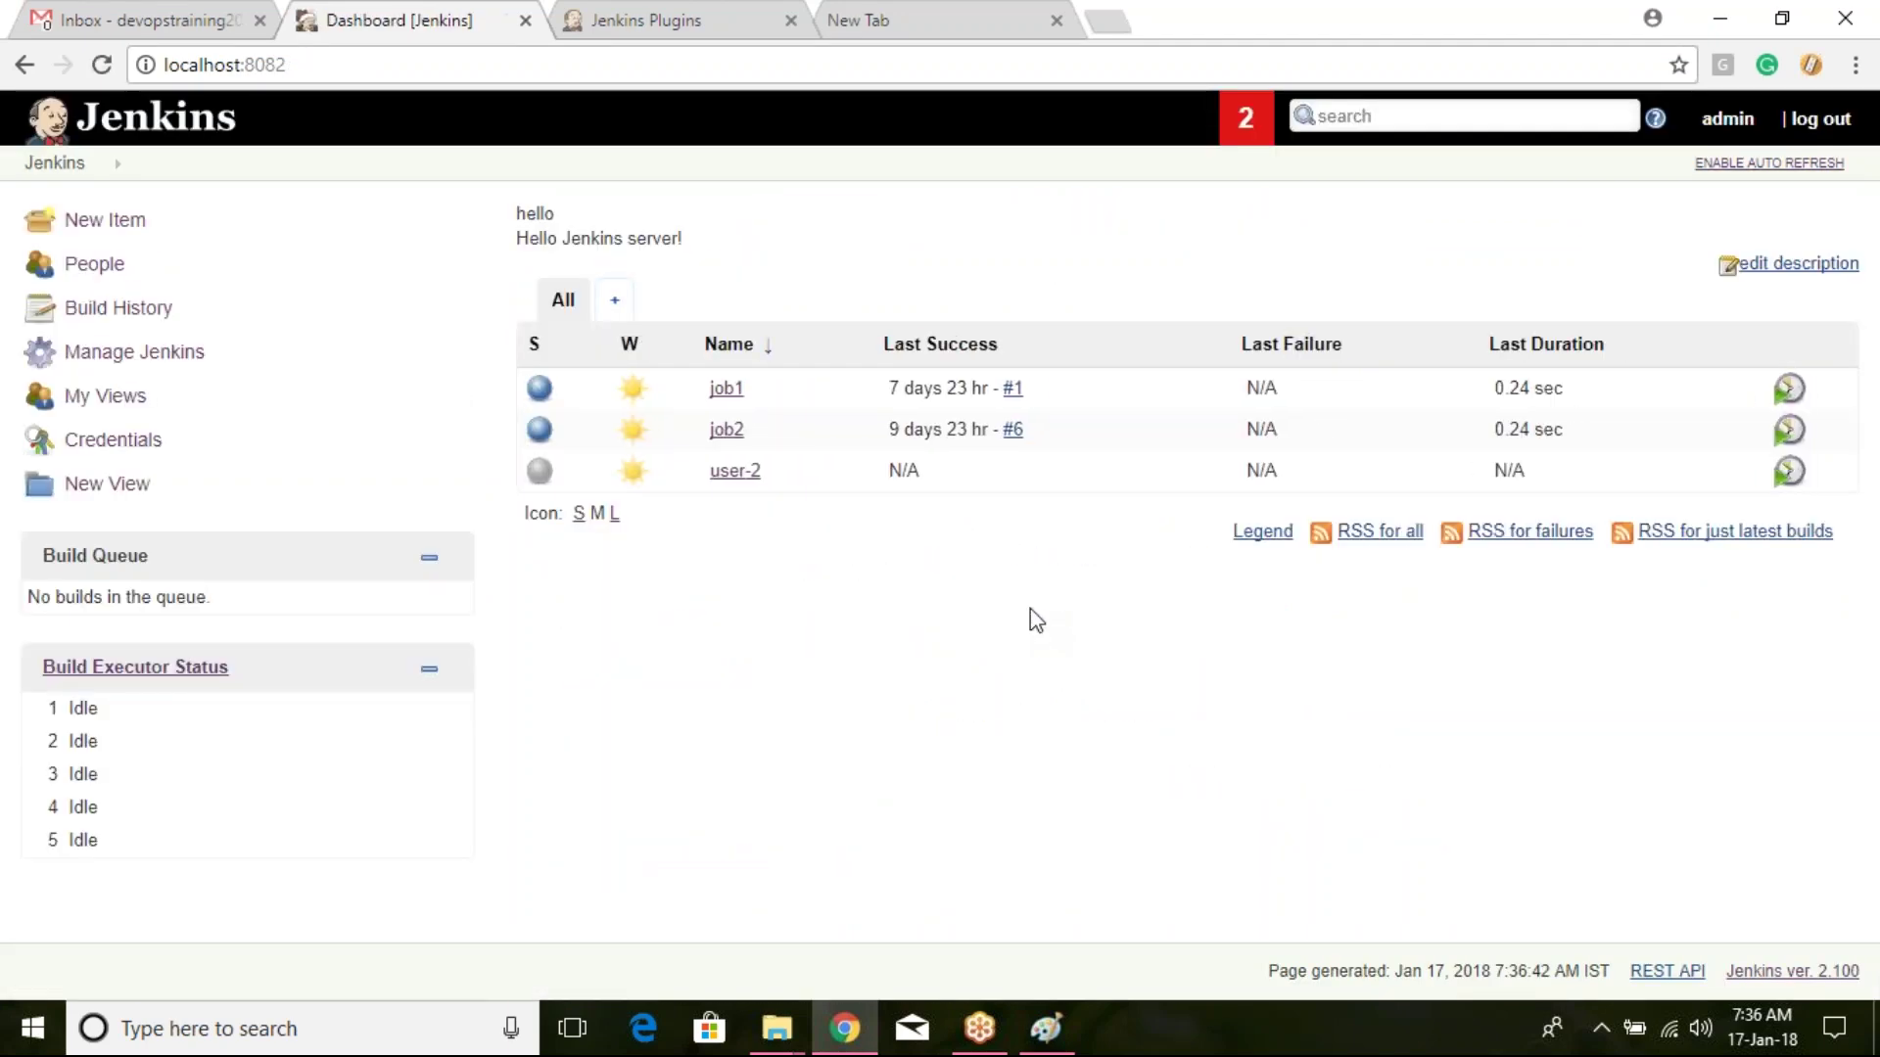
pyautogui.click(146, 354)
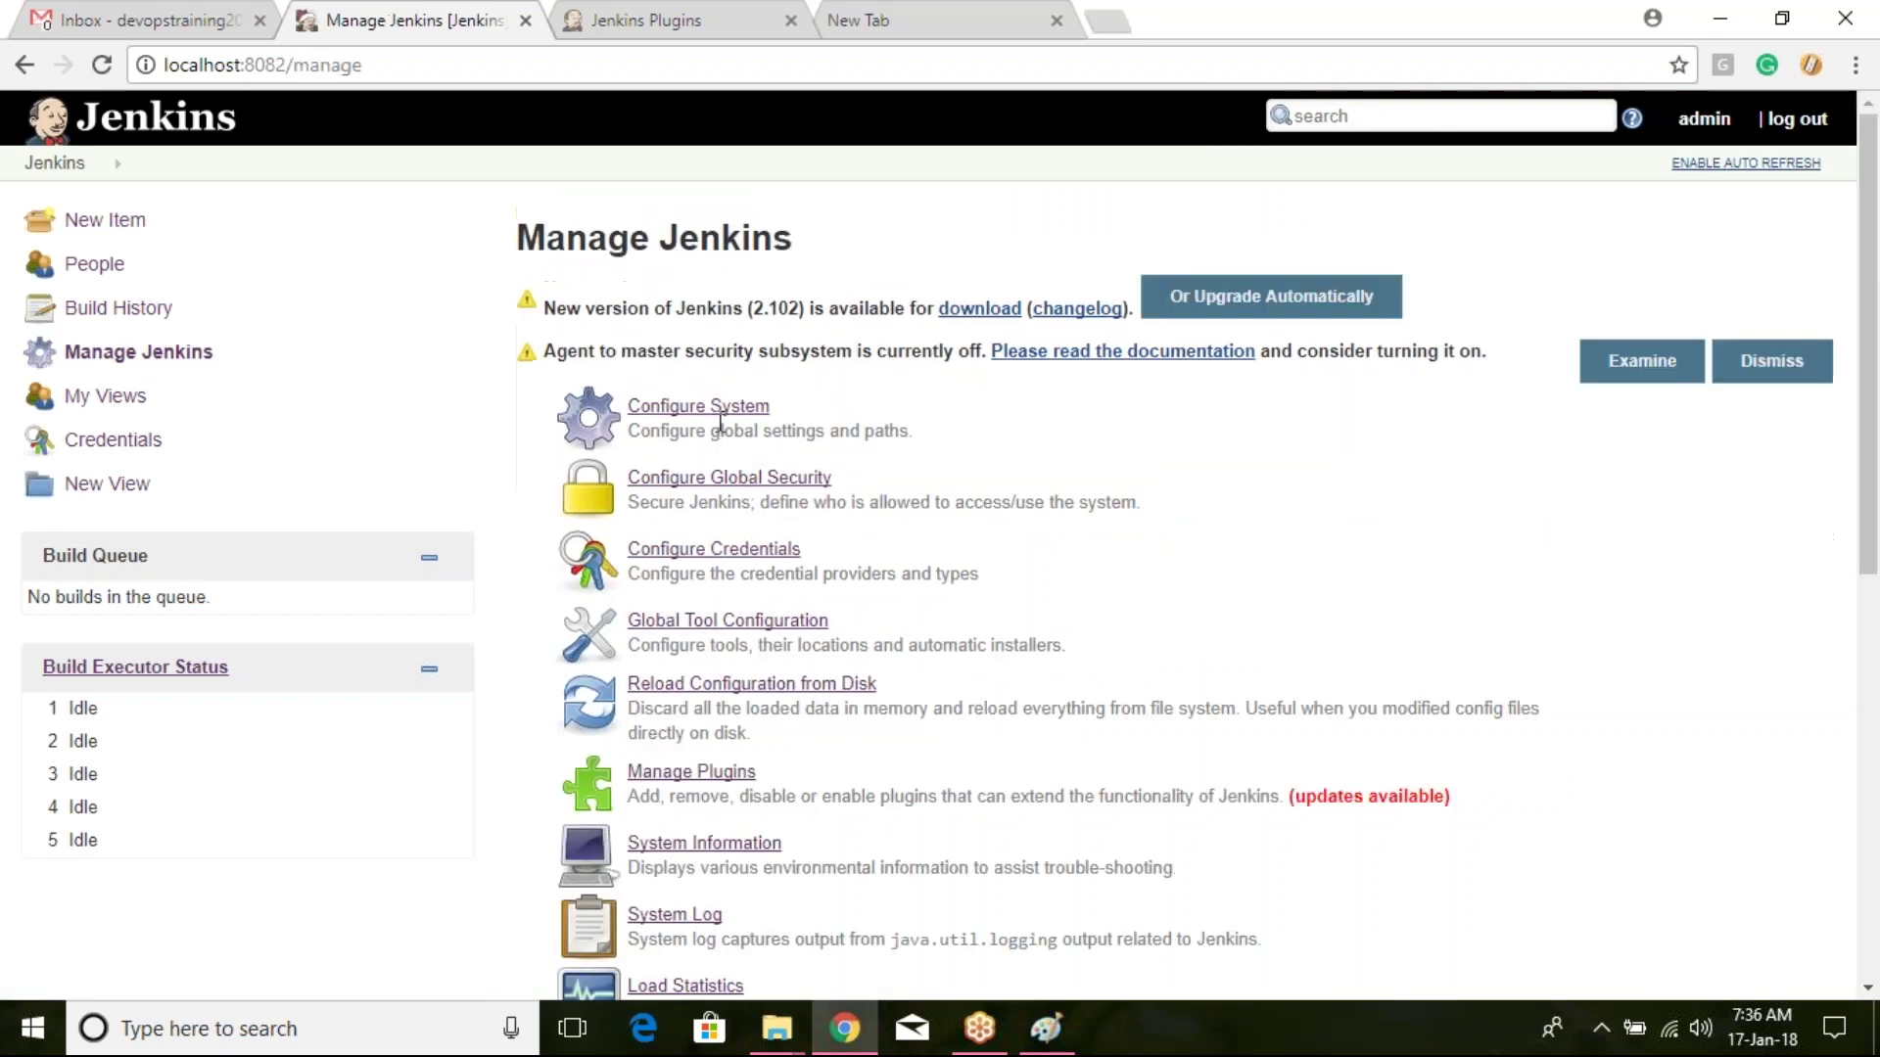
pyautogui.scroll(-1, 724, 425)
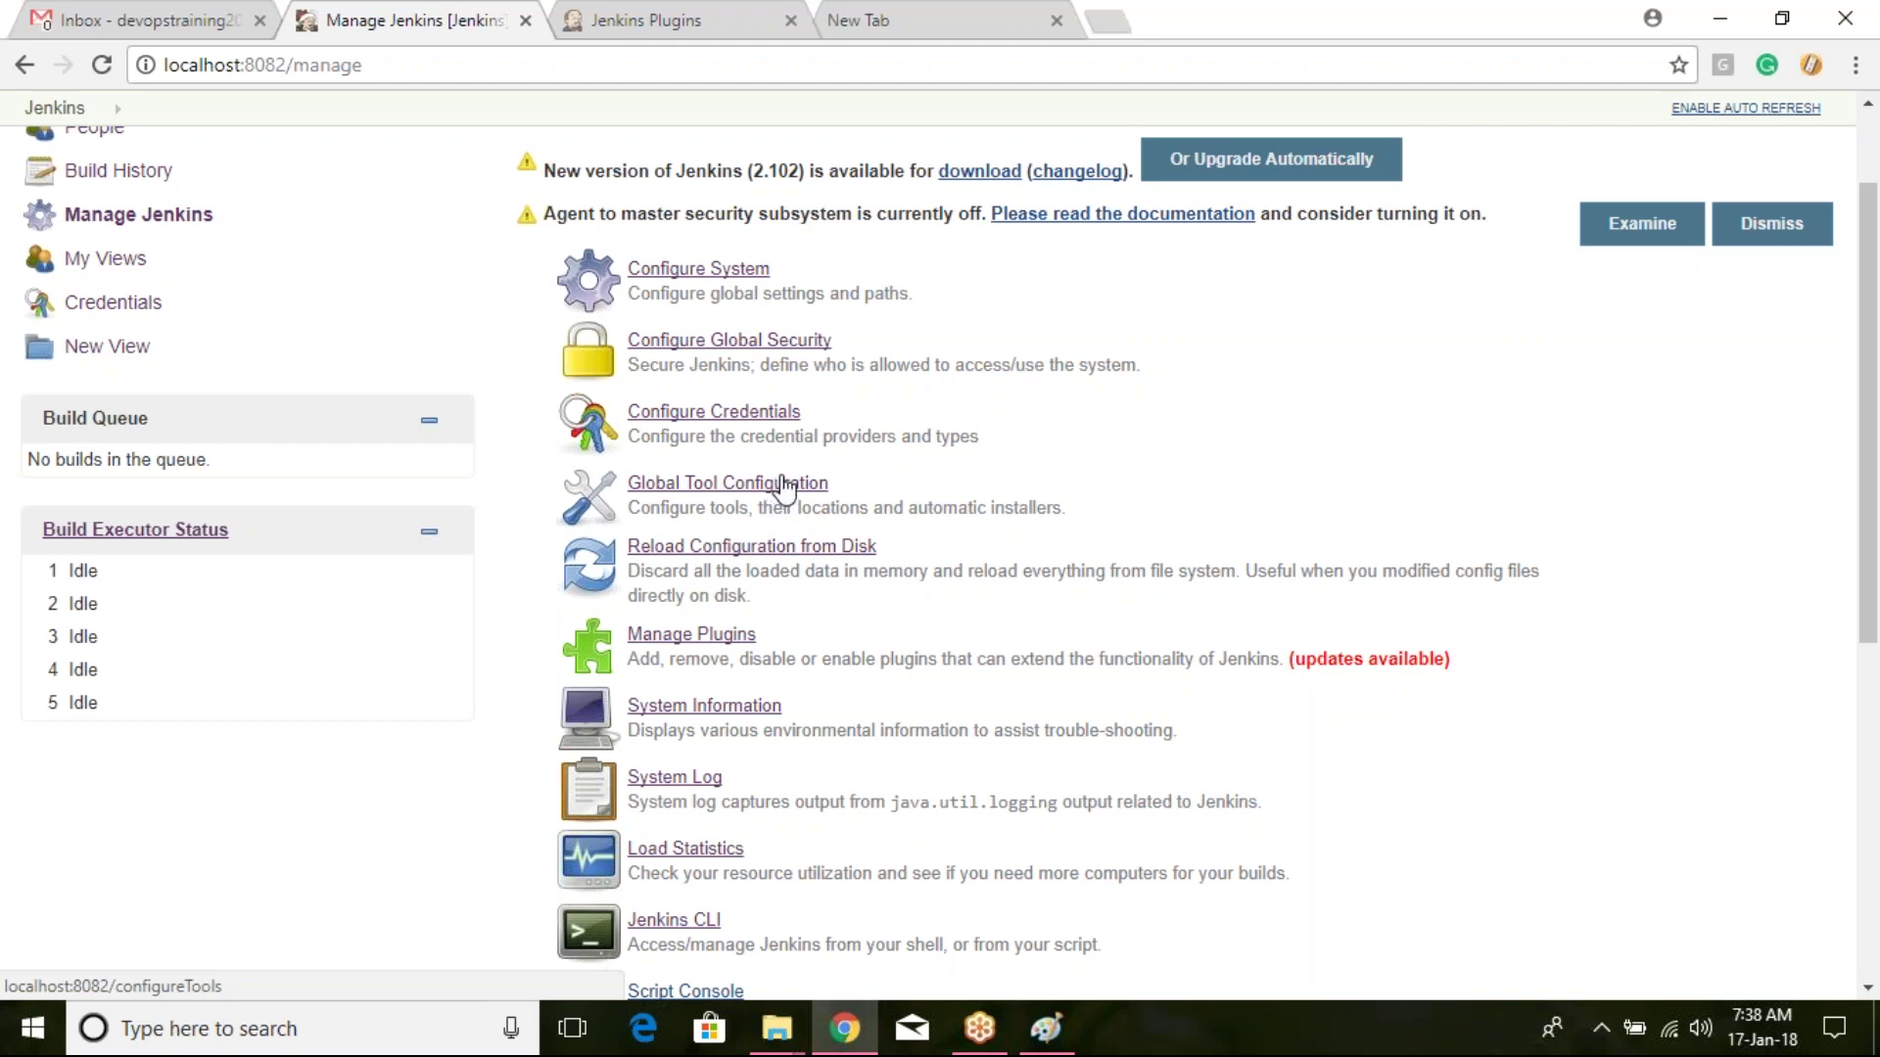
# Step: Return to the Jenkins dashboard and begin creating a New Item
pyautogui.scroll(-1, 783, 483)
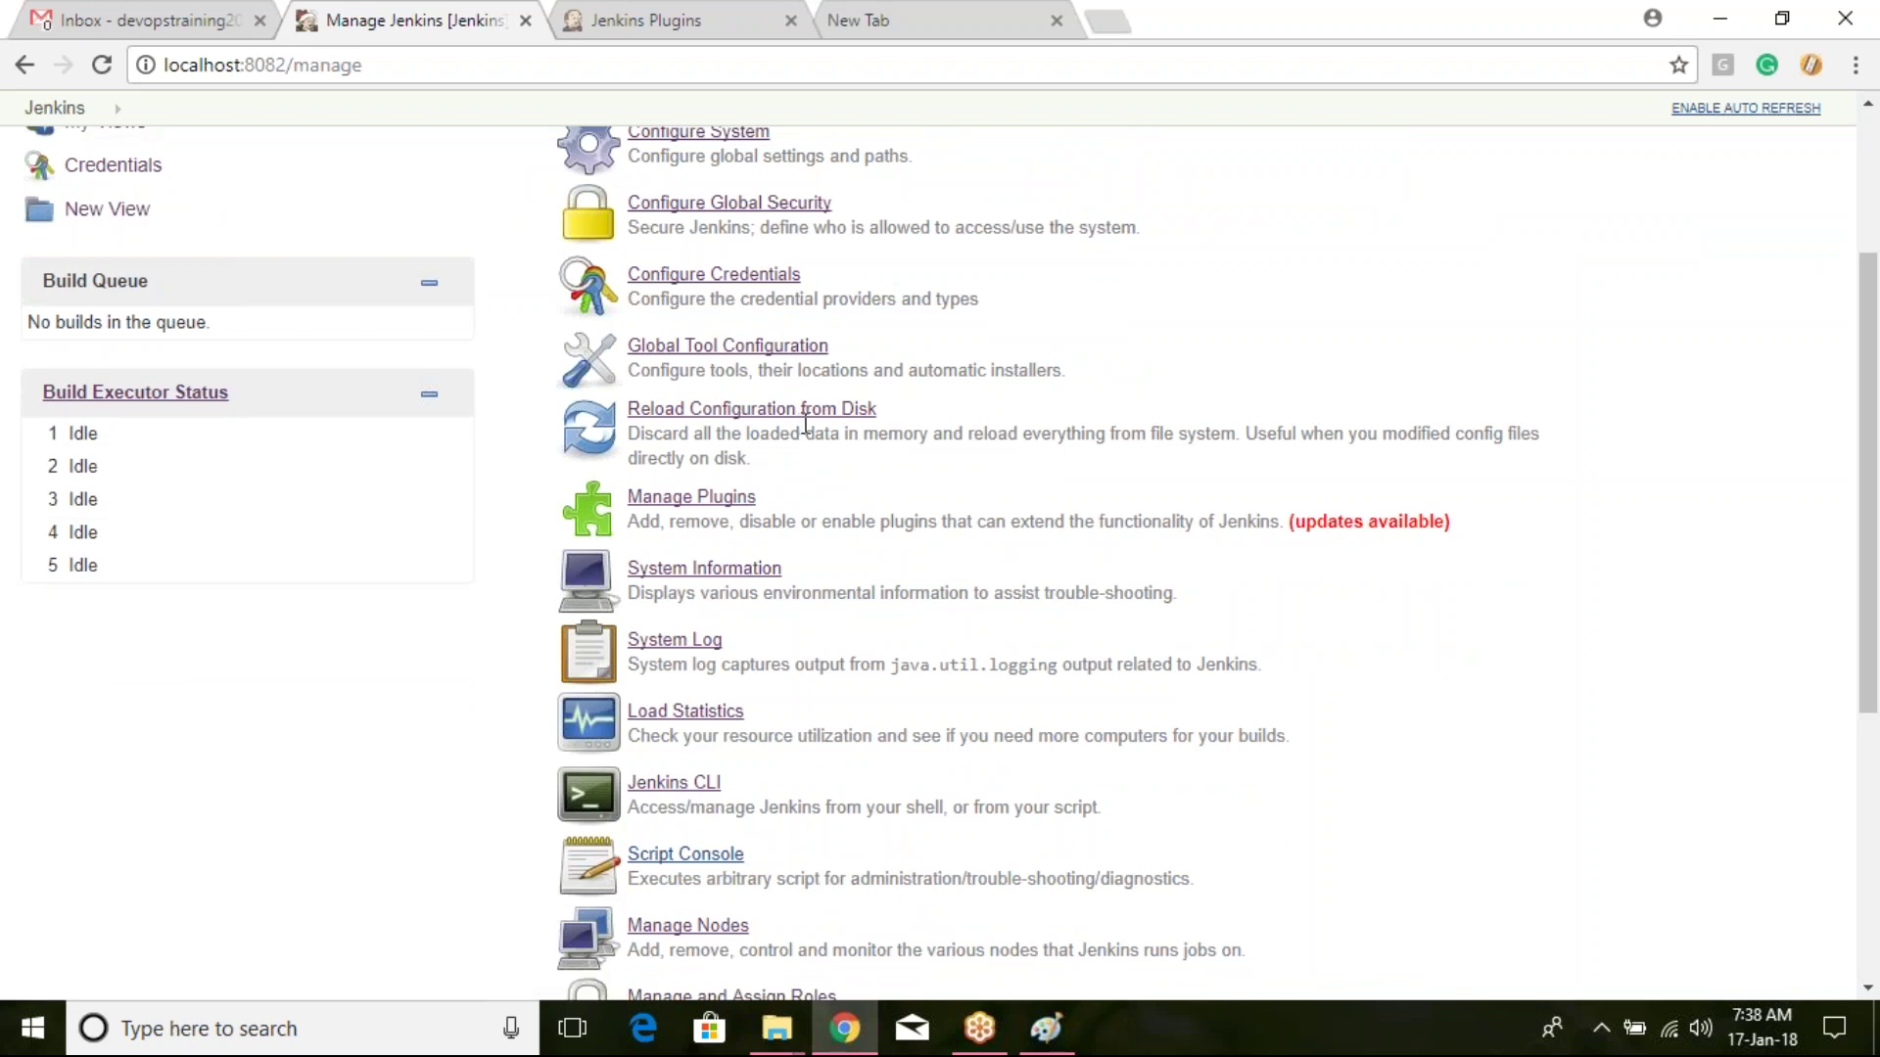
pyautogui.scroll(-1, 805, 425)
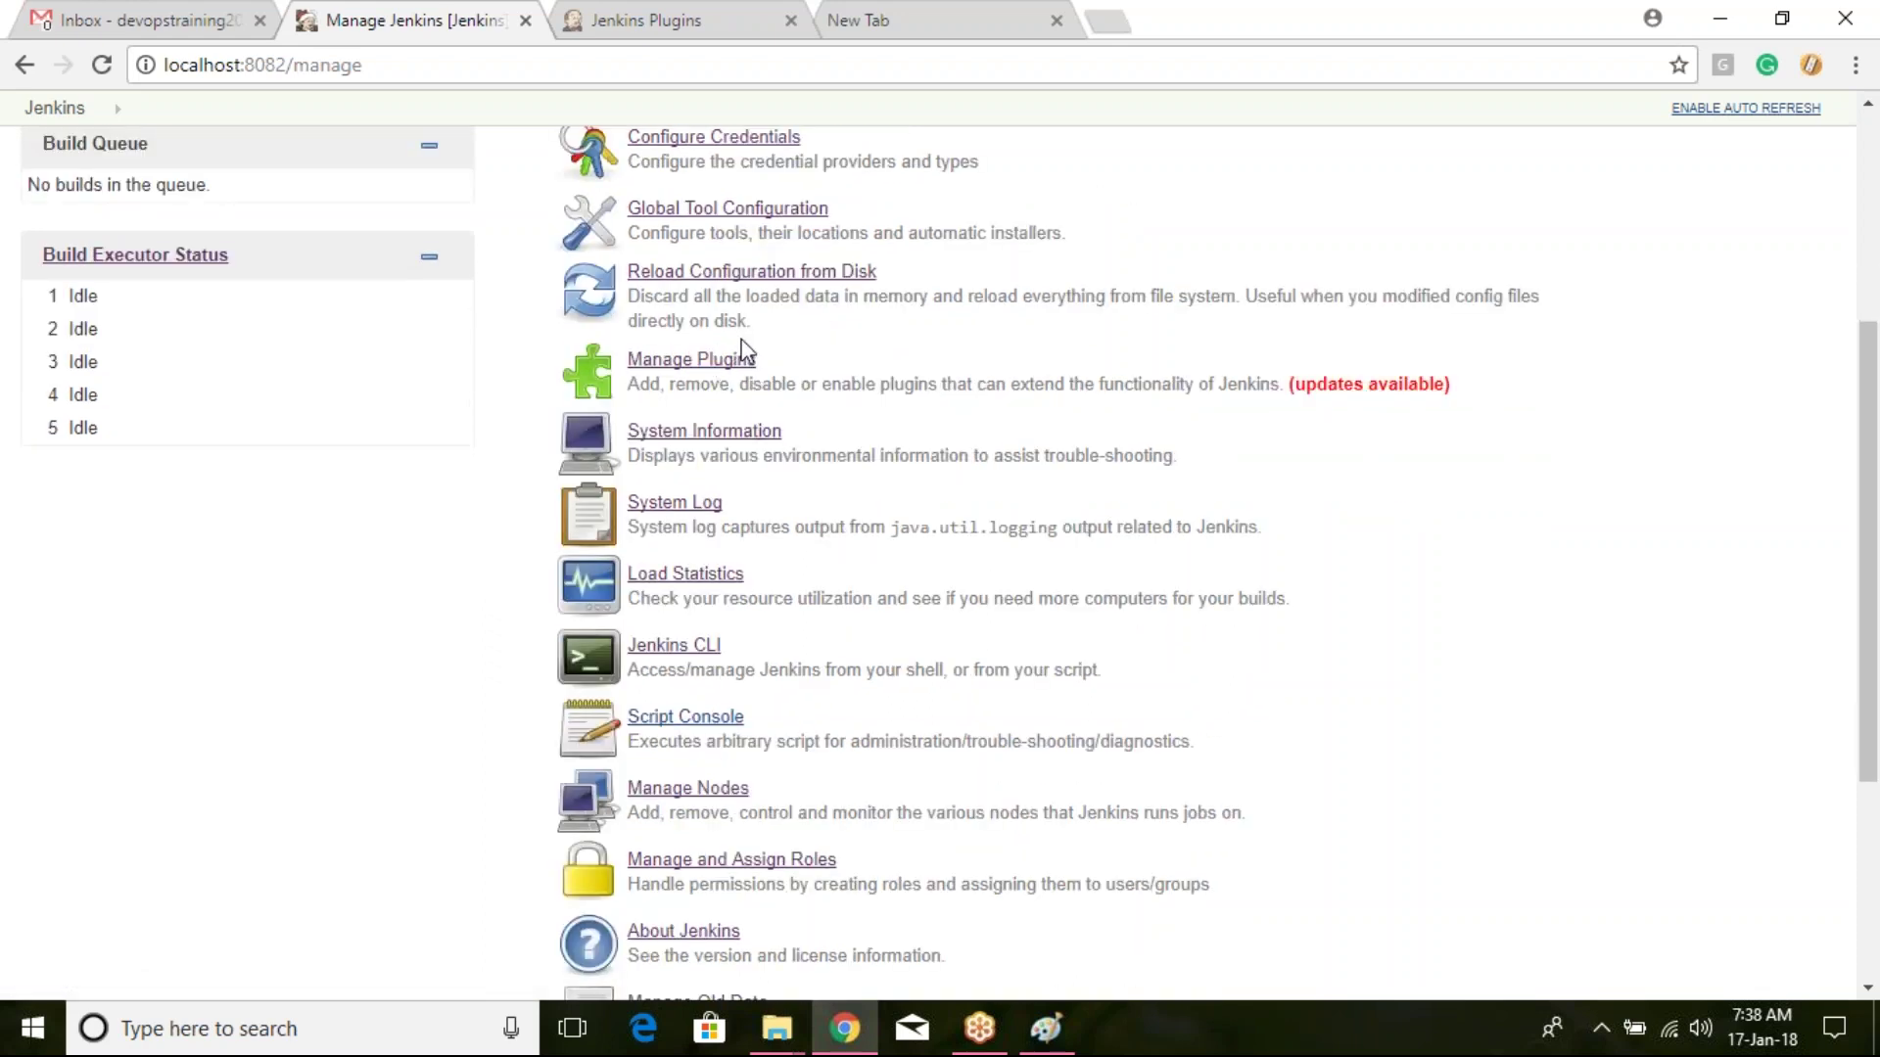
pyautogui.scroll(-1, 752, 352)
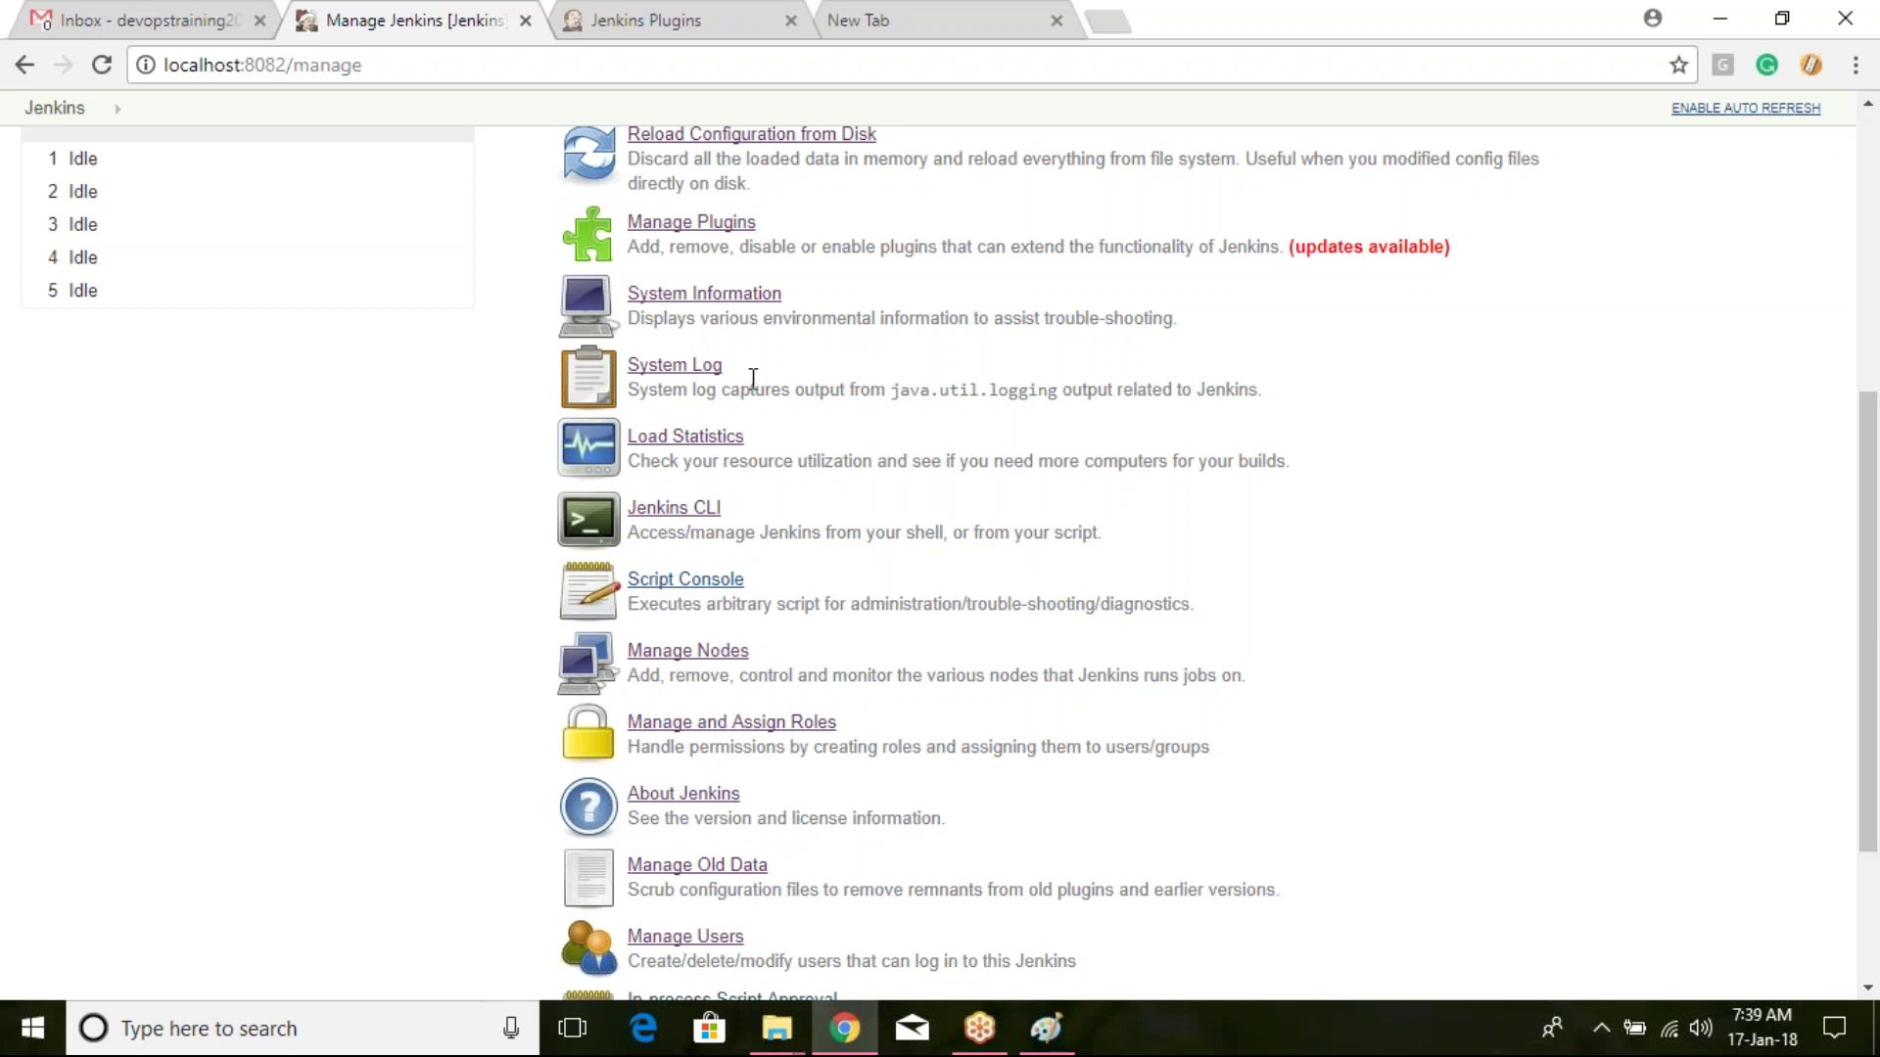
pyautogui.scroll(-1, 749, 382)
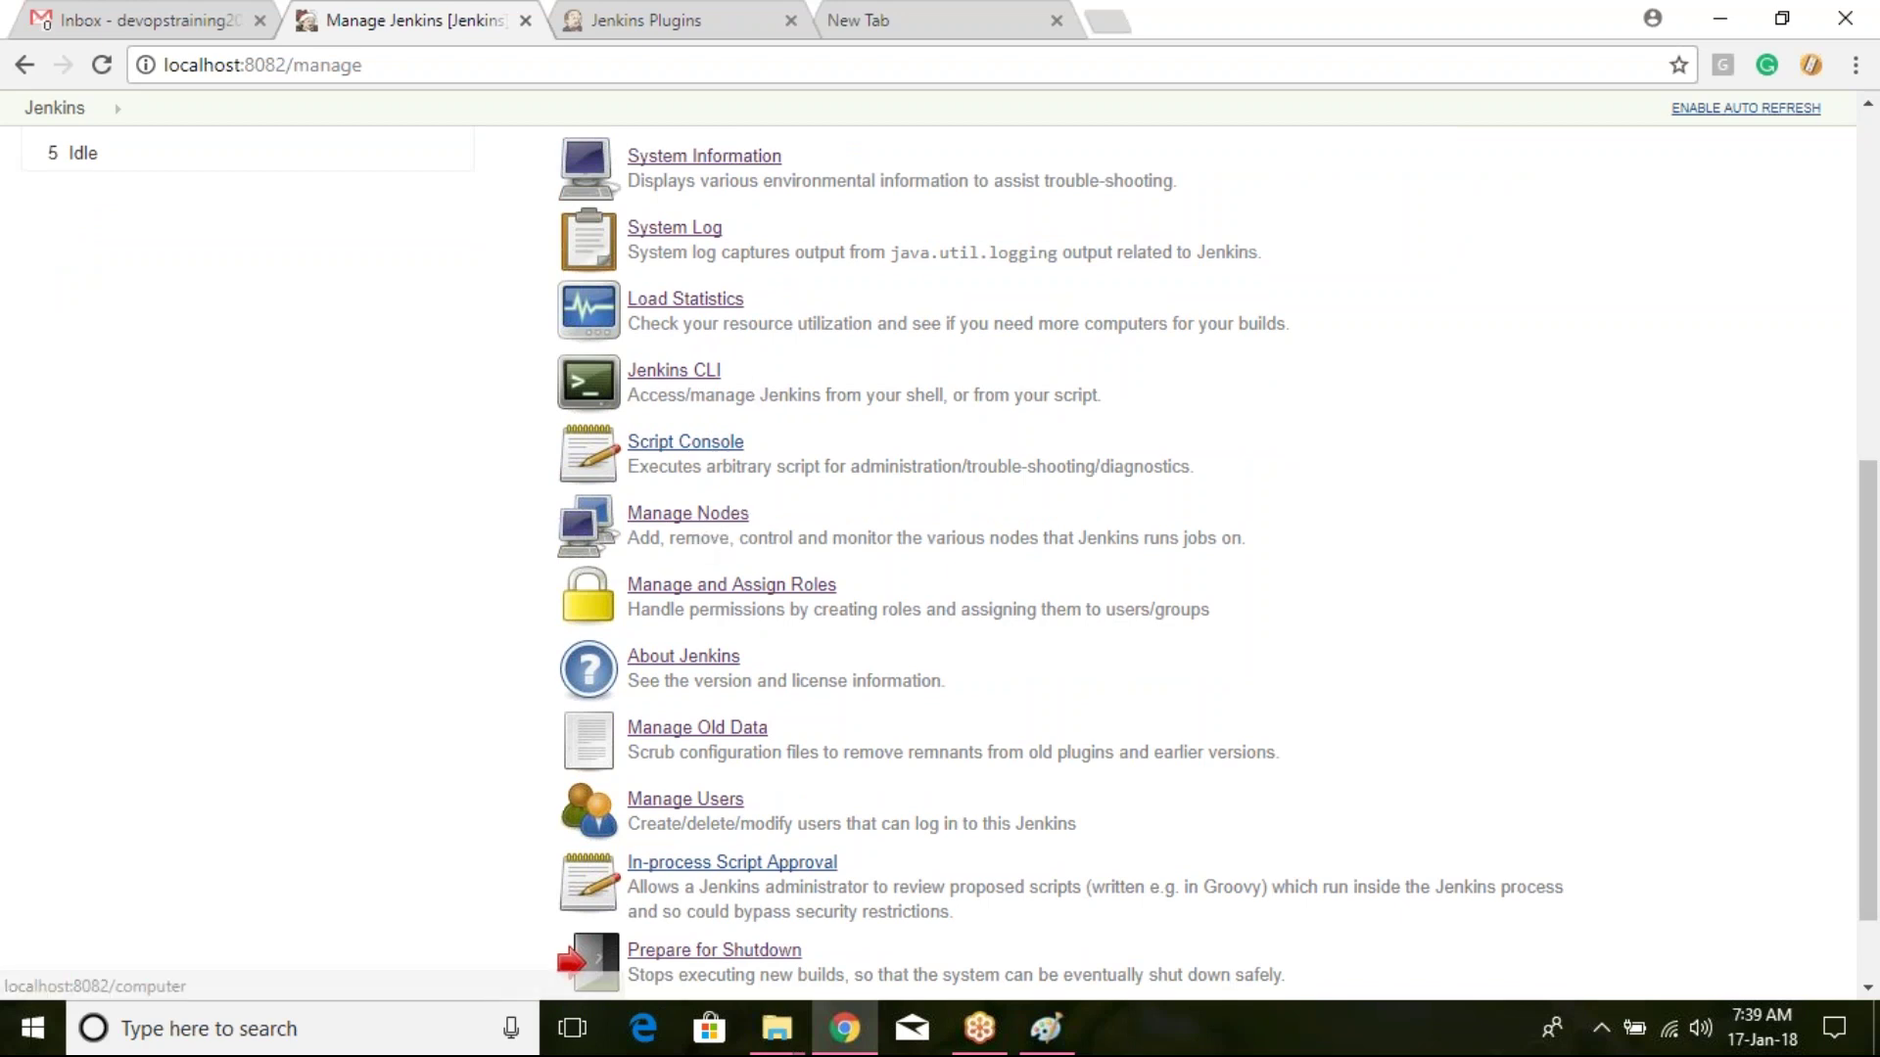
pyautogui.scroll(-1, 726, 531)
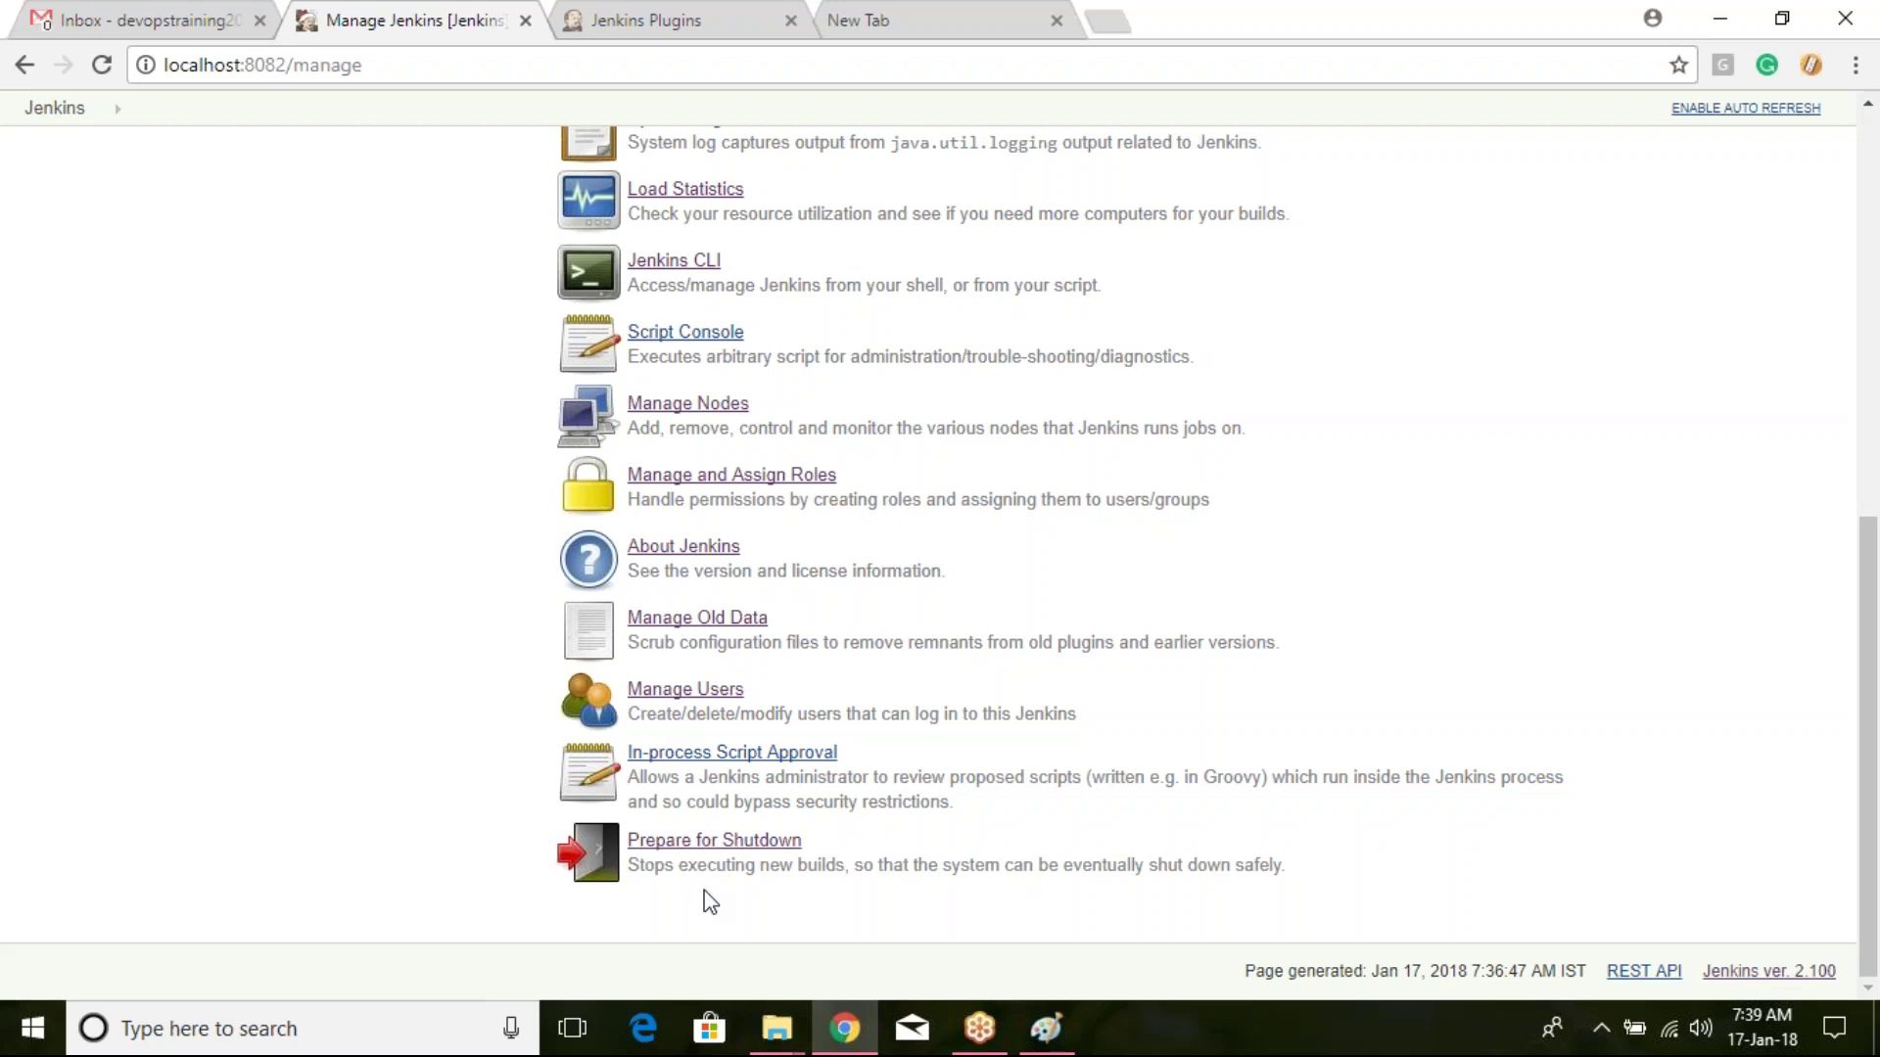
pyautogui.scroll(1, 714, 884)
pyautogui.scroll(8, 719, 881)
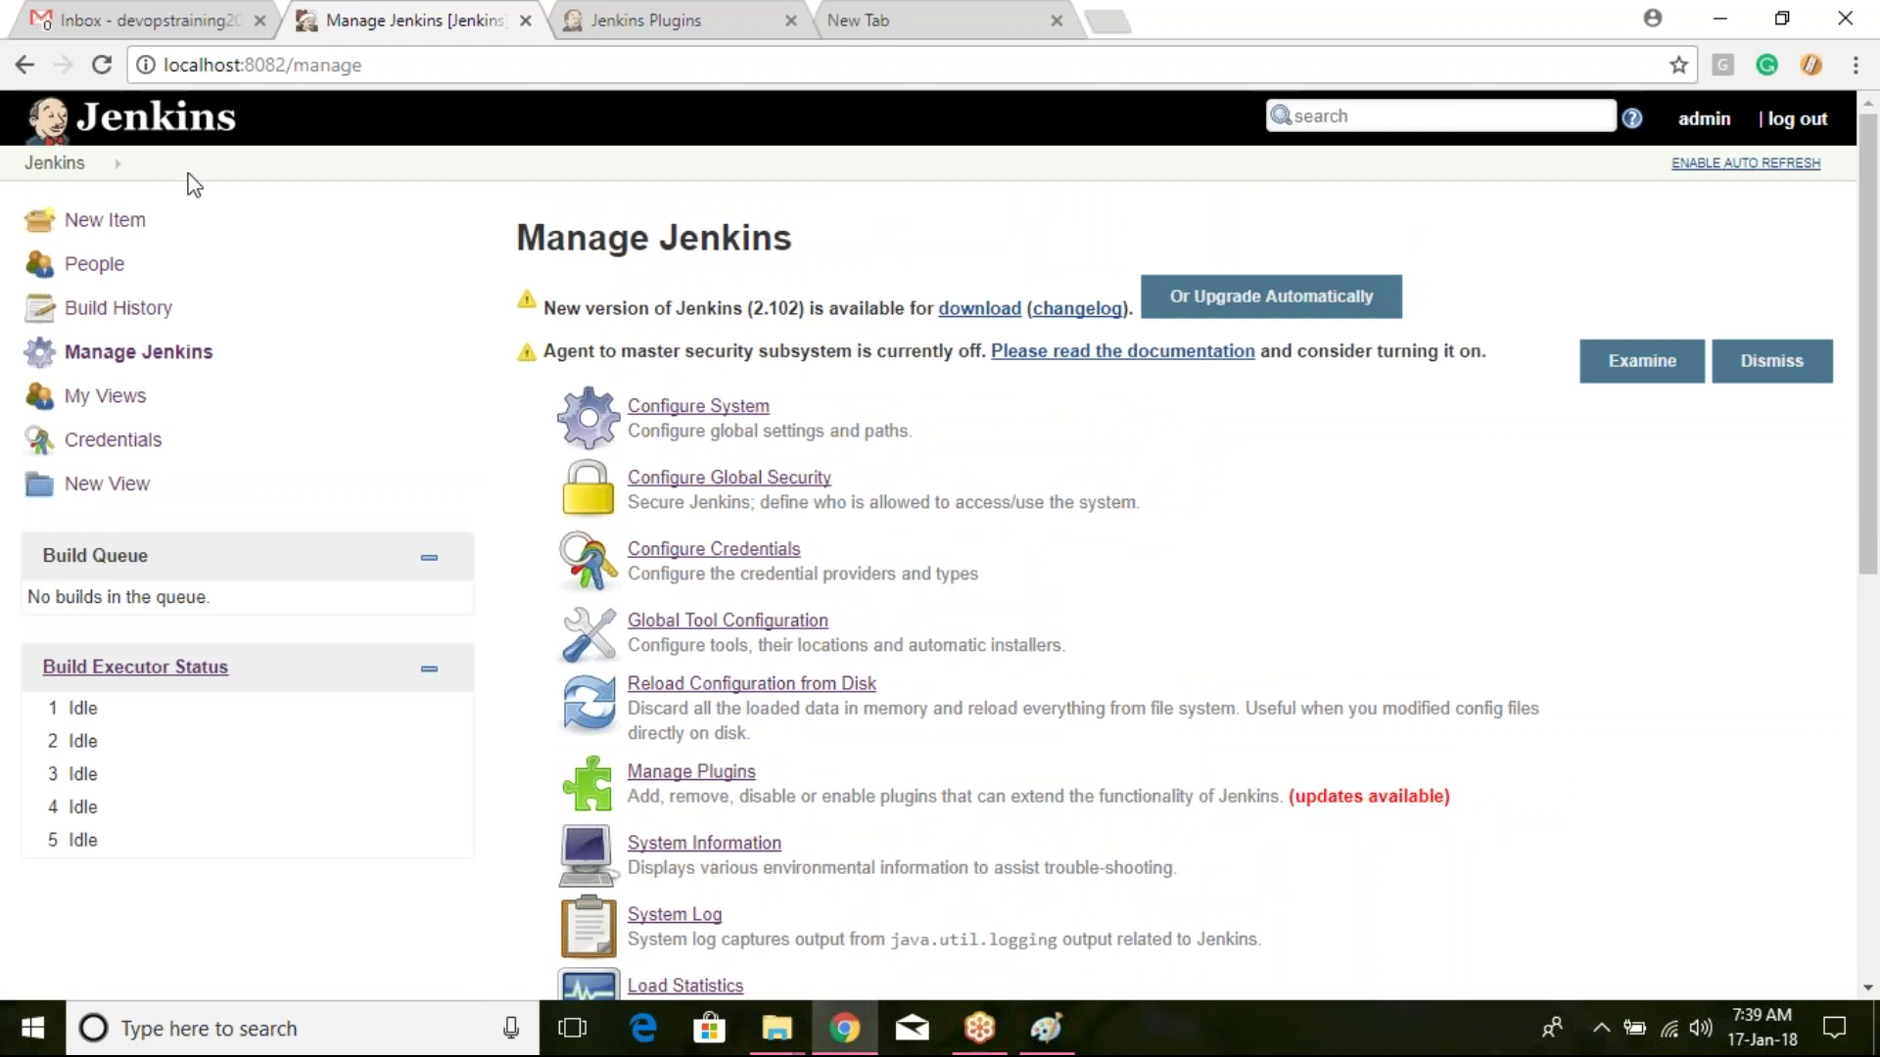
pyautogui.click(44, 168)
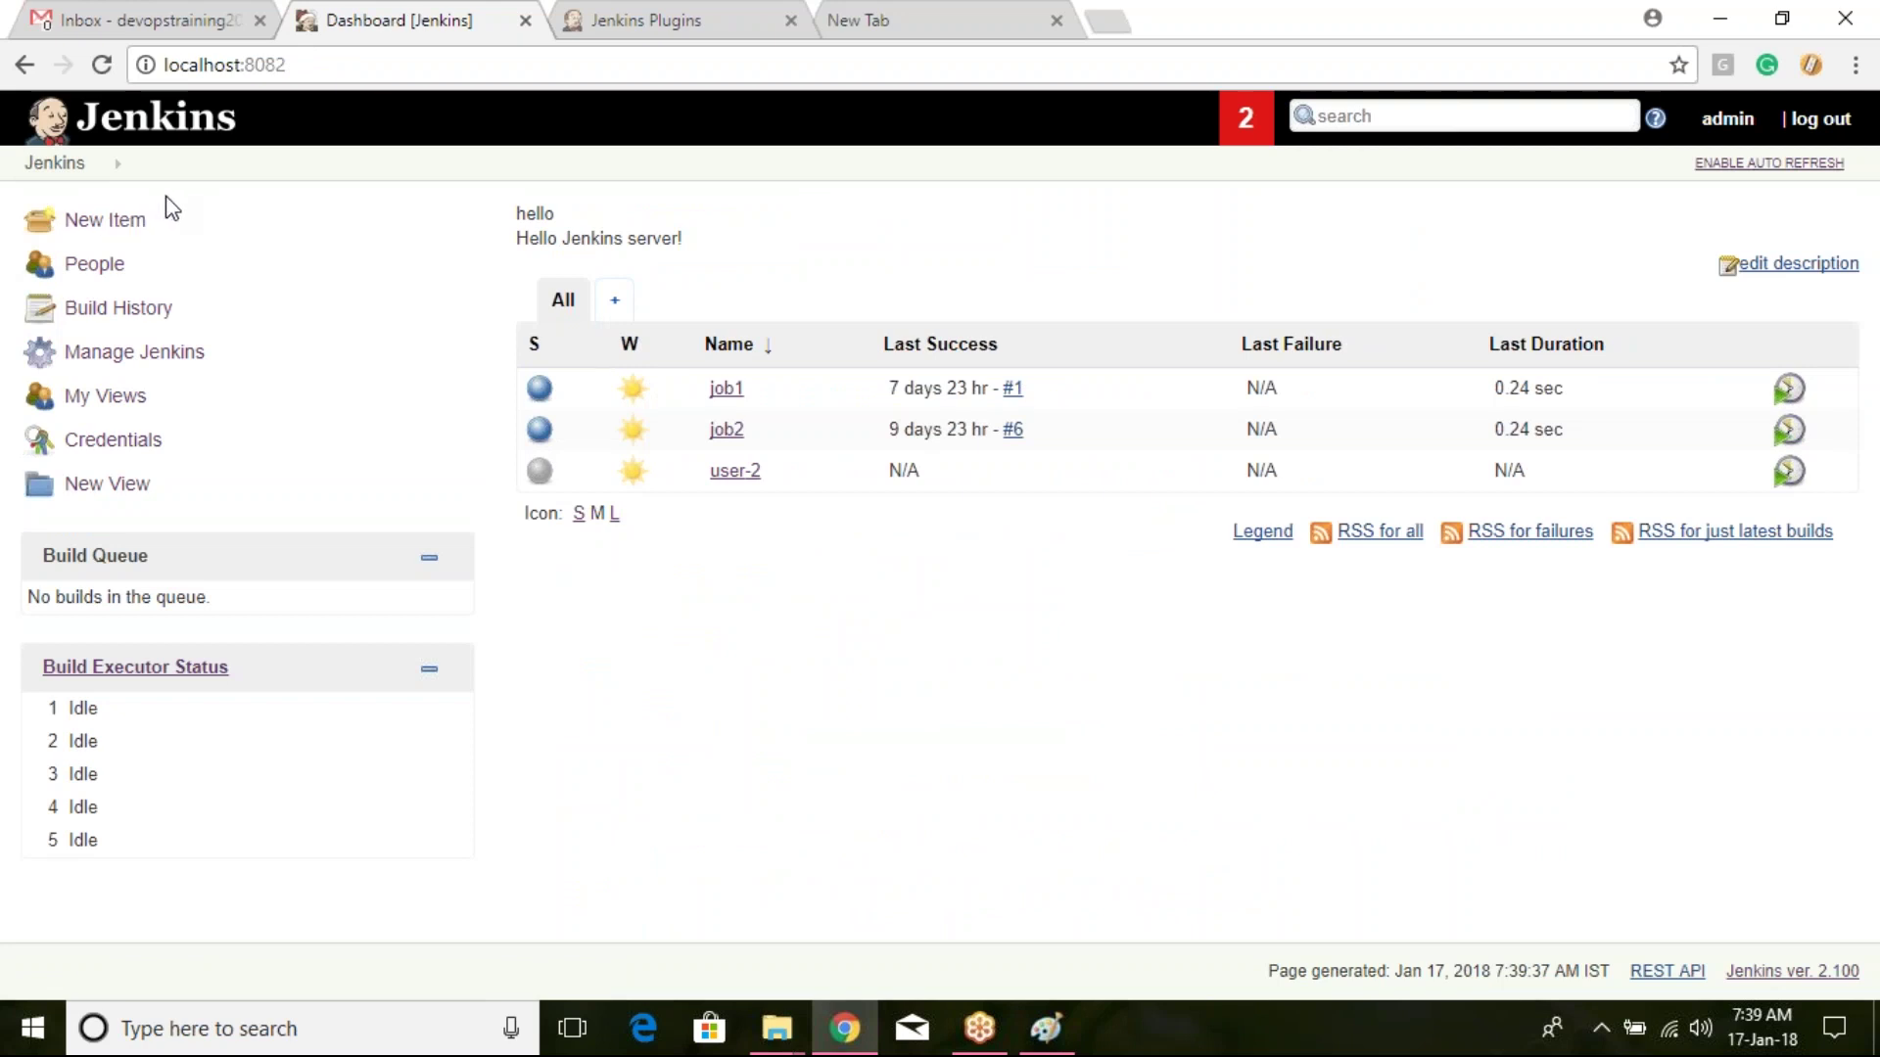
pyautogui.click(134, 223)
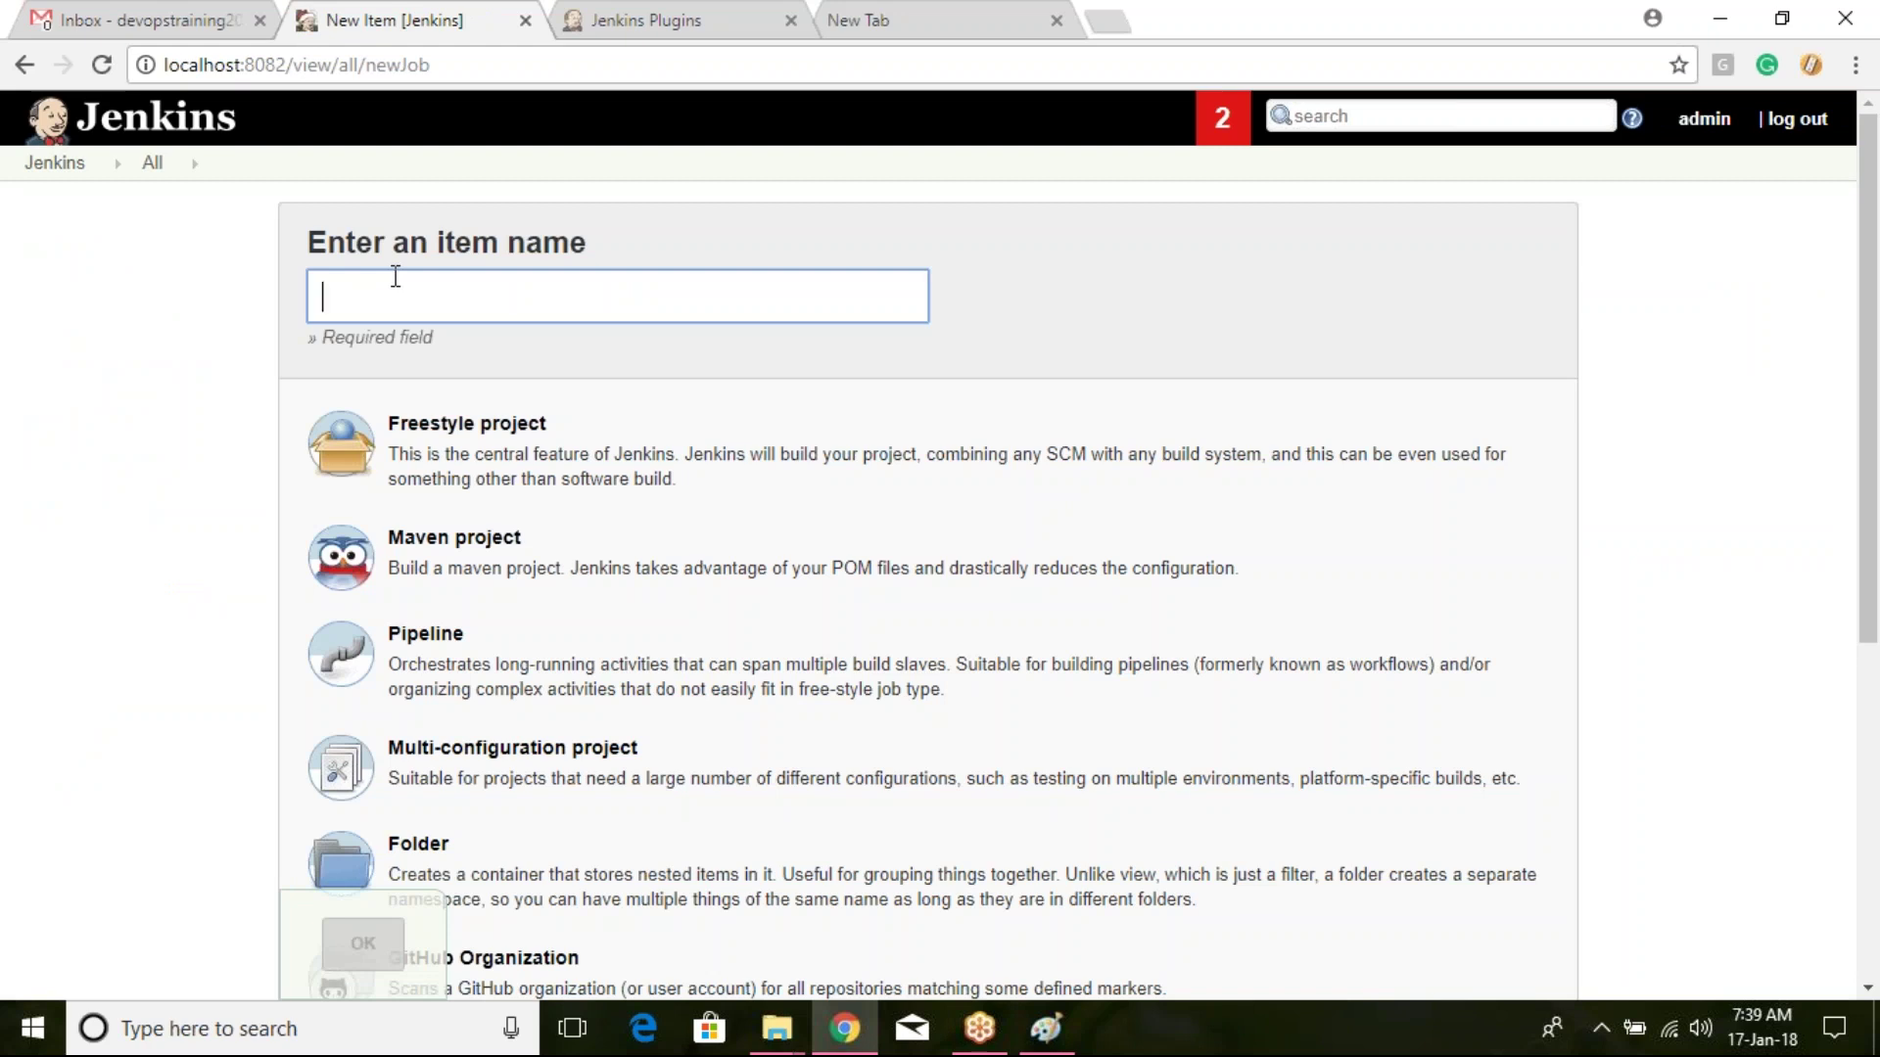
# Step: Enter new-job as the new item's name
pyautogui.write('new-job')
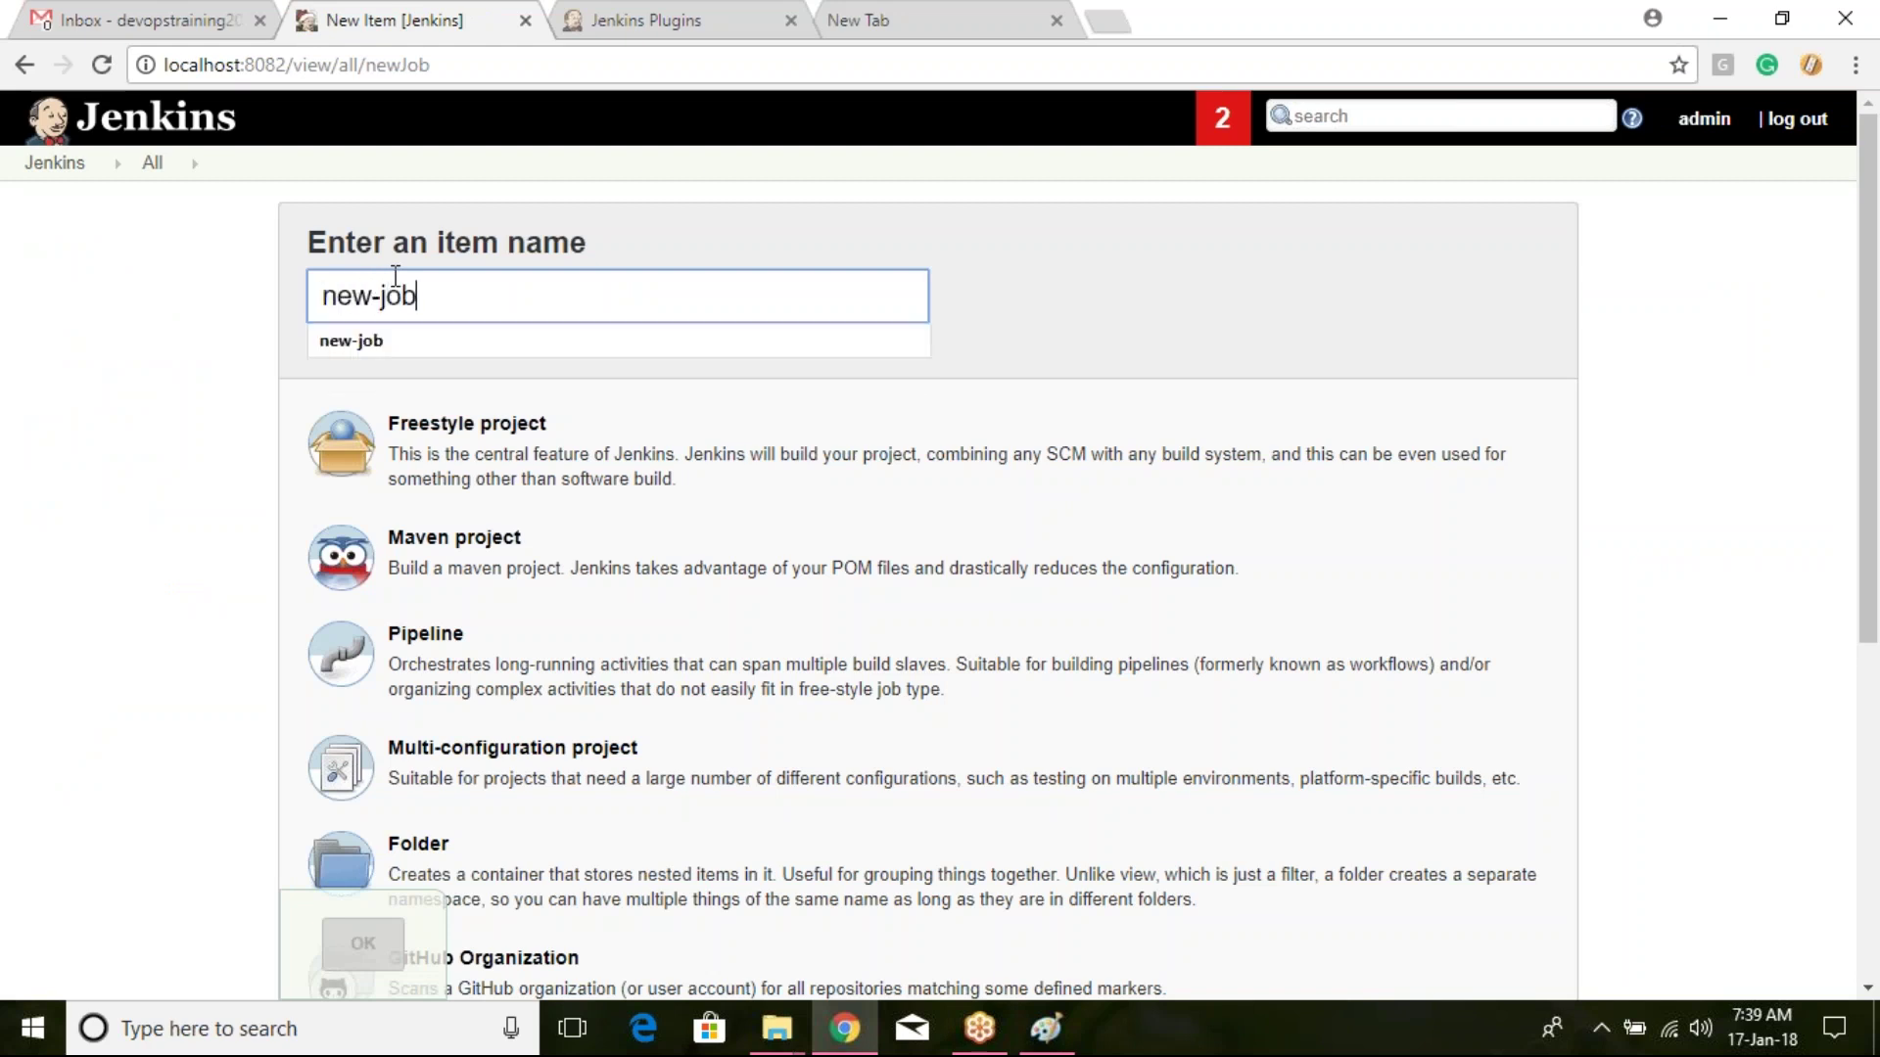
pyautogui.click(273, 370)
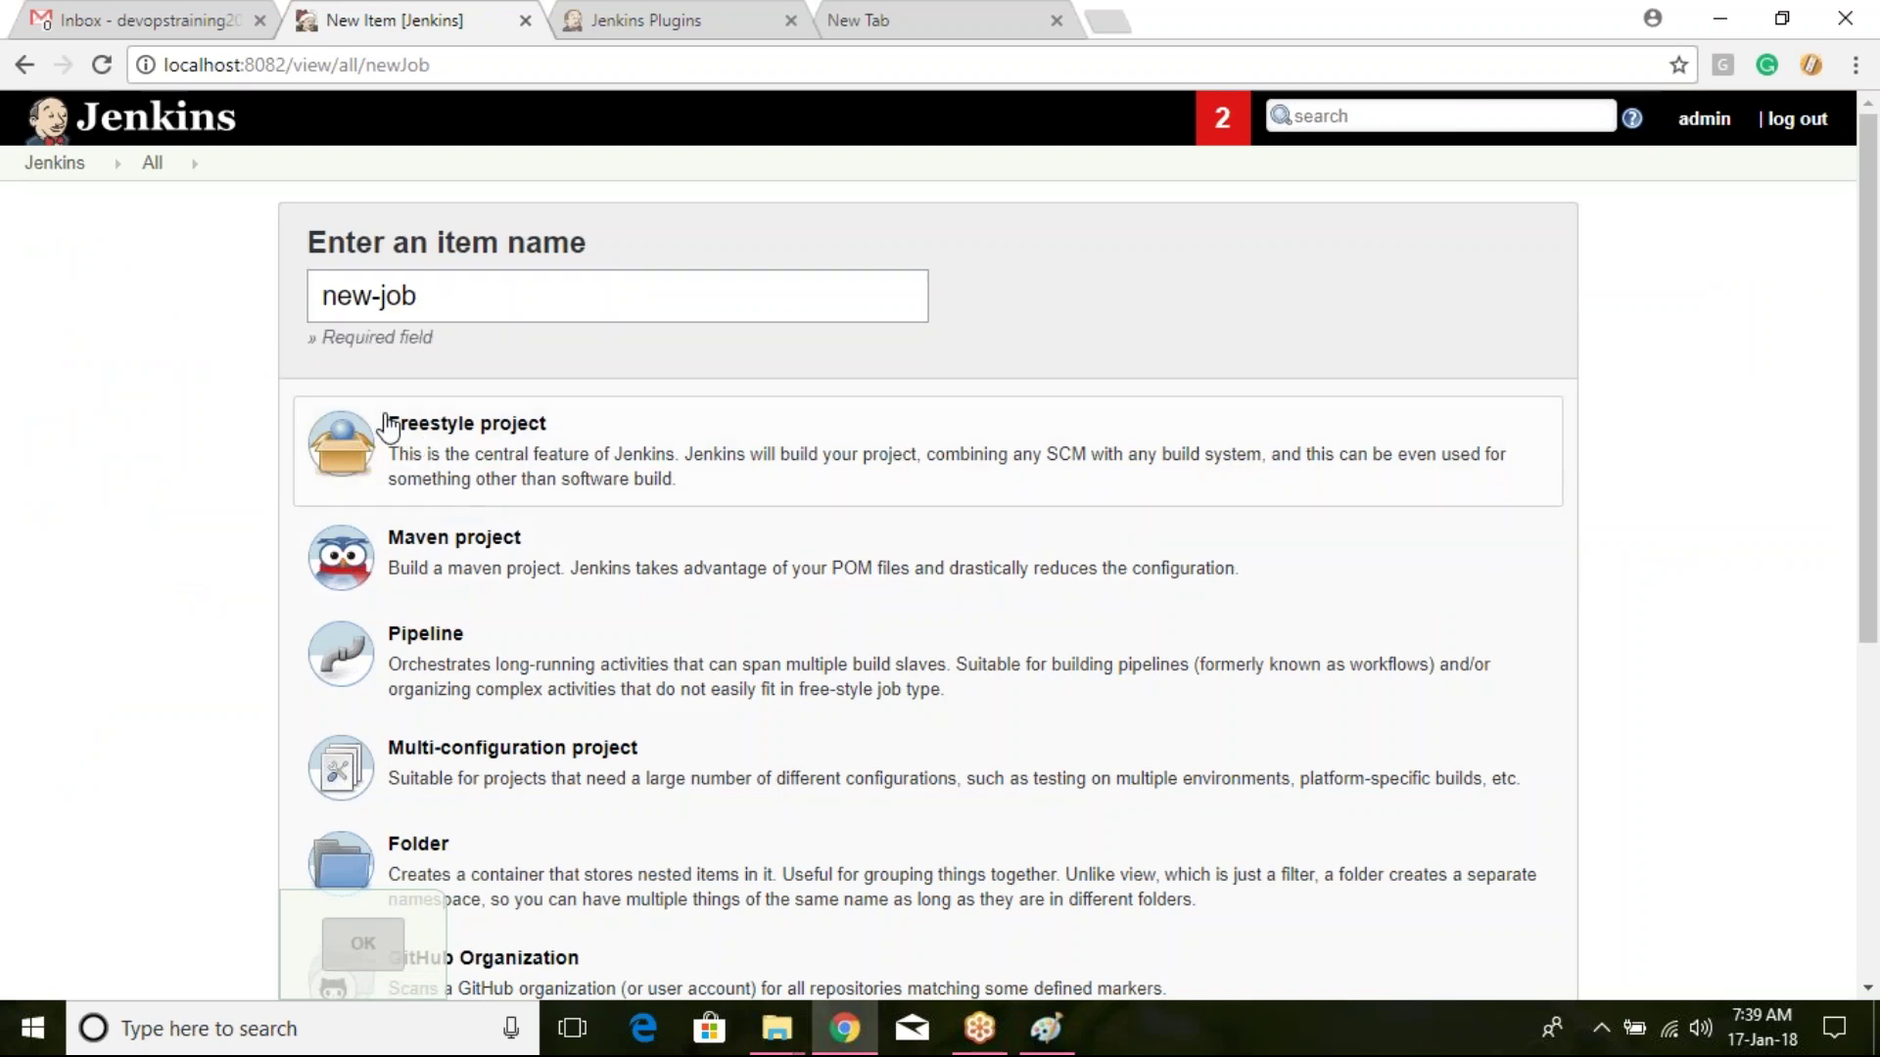
pyautogui.scroll(-4, 398, 432)
pyautogui.scroll(-2, 403, 442)
pyautogui.scroll(6, 411, 533)
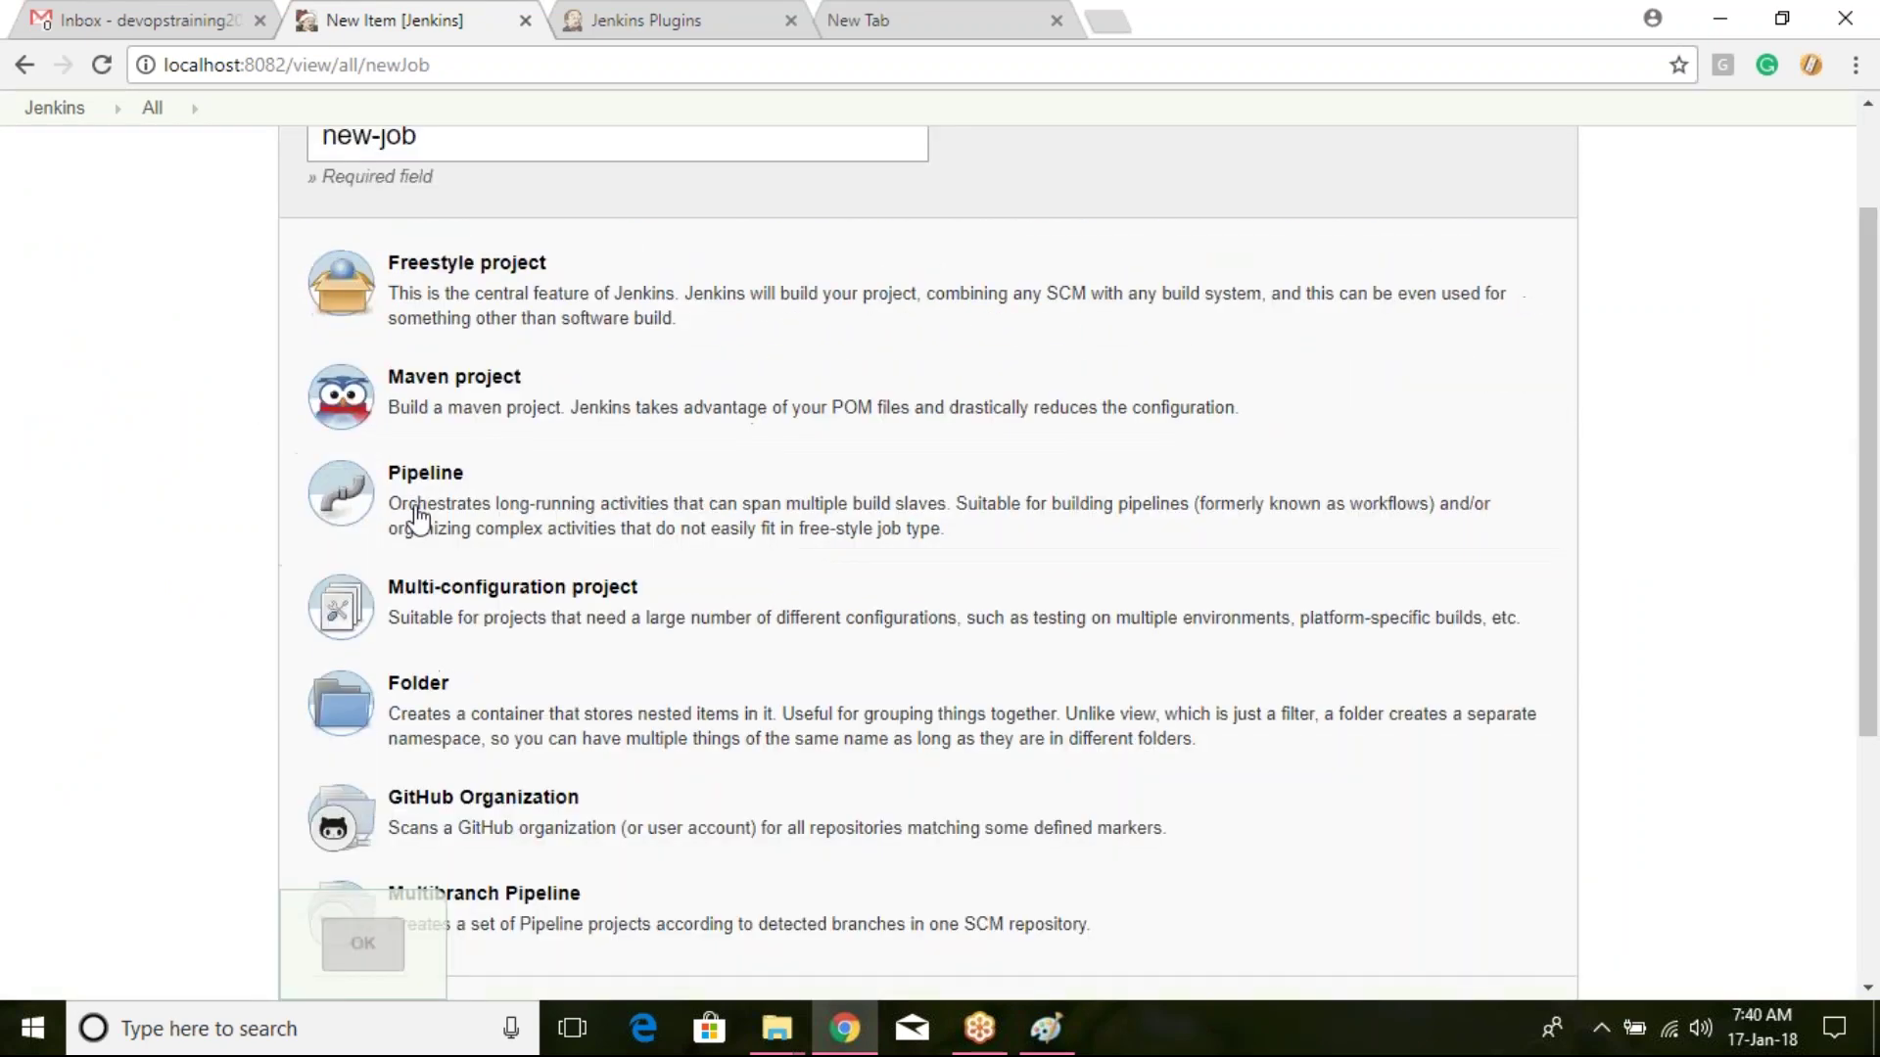
pyautogui.scroll(-6, 461, 454)
pyautogui.scroll(4, 474, 432)
pyautogui.scroll(2, 420, 721)
pyautogui.scroll(-3, 662, 591)
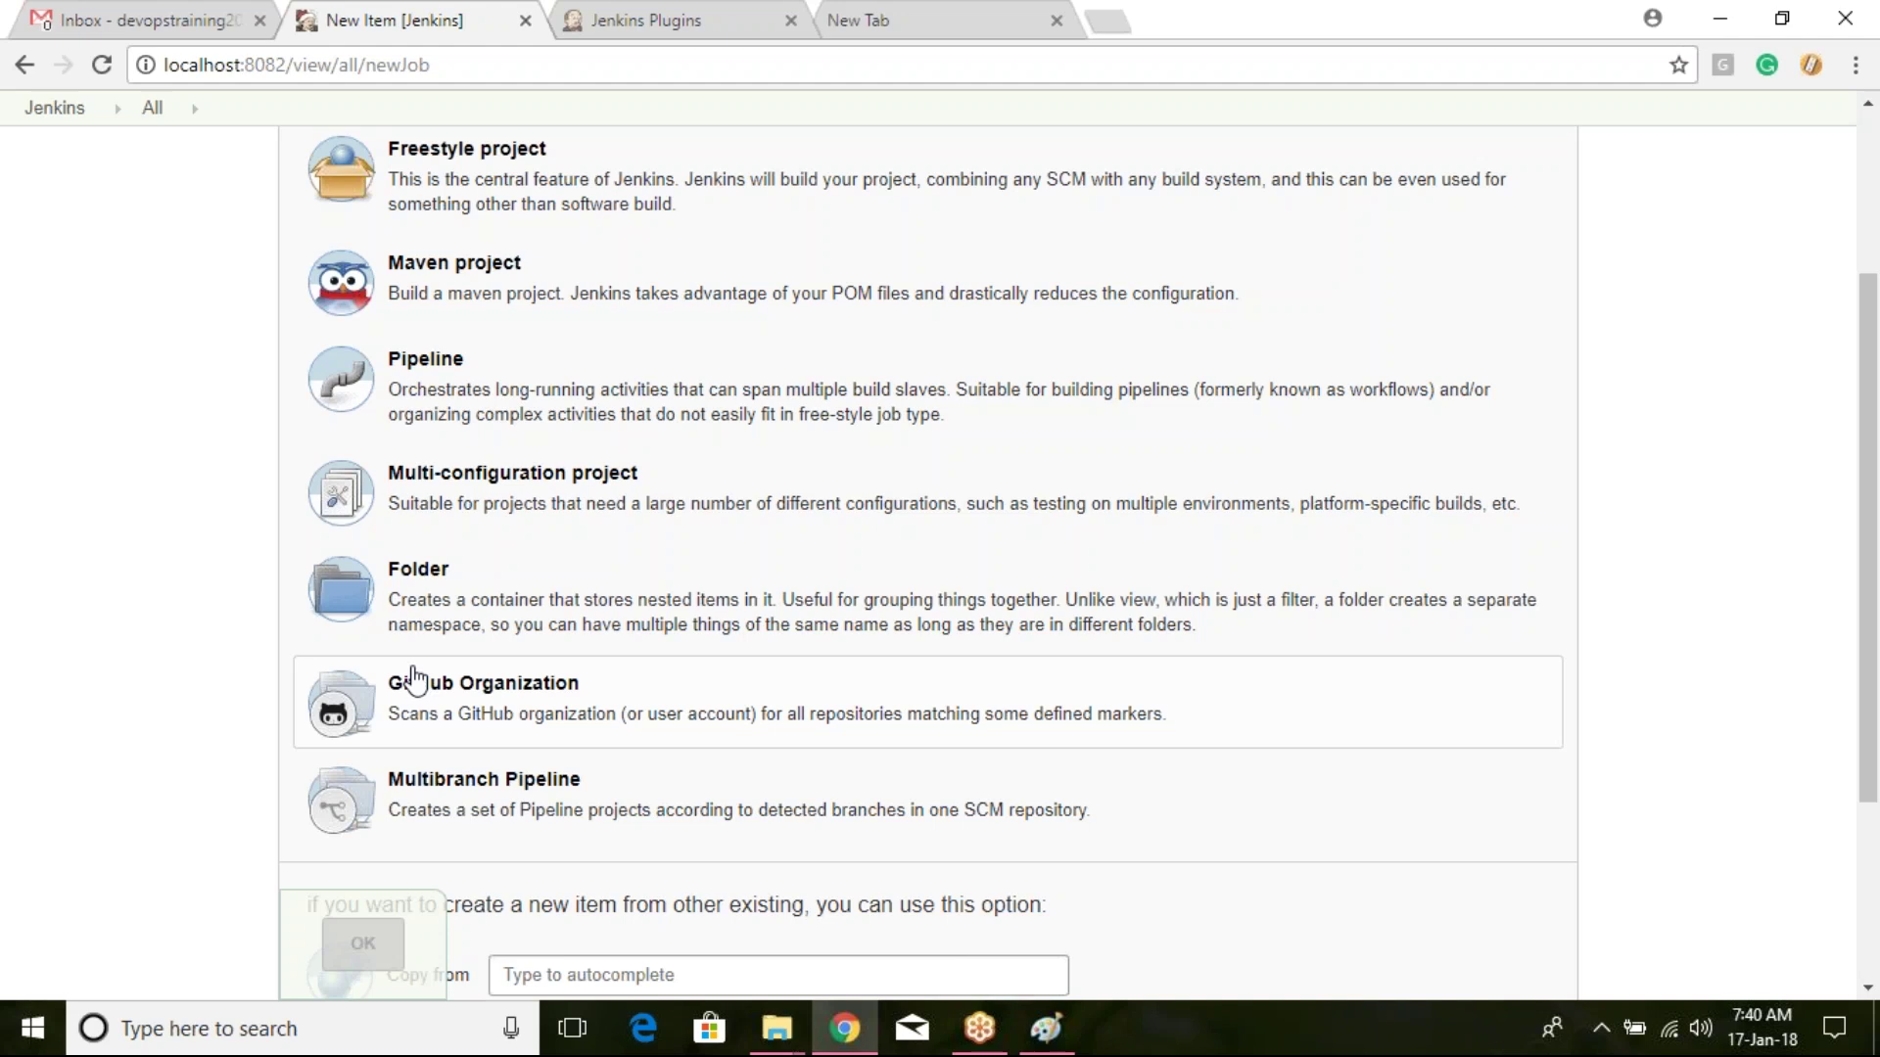
# Step: Choose Freestyle project as the item type, after briefly selecting Maven project
pyautogui.click(507, 290)
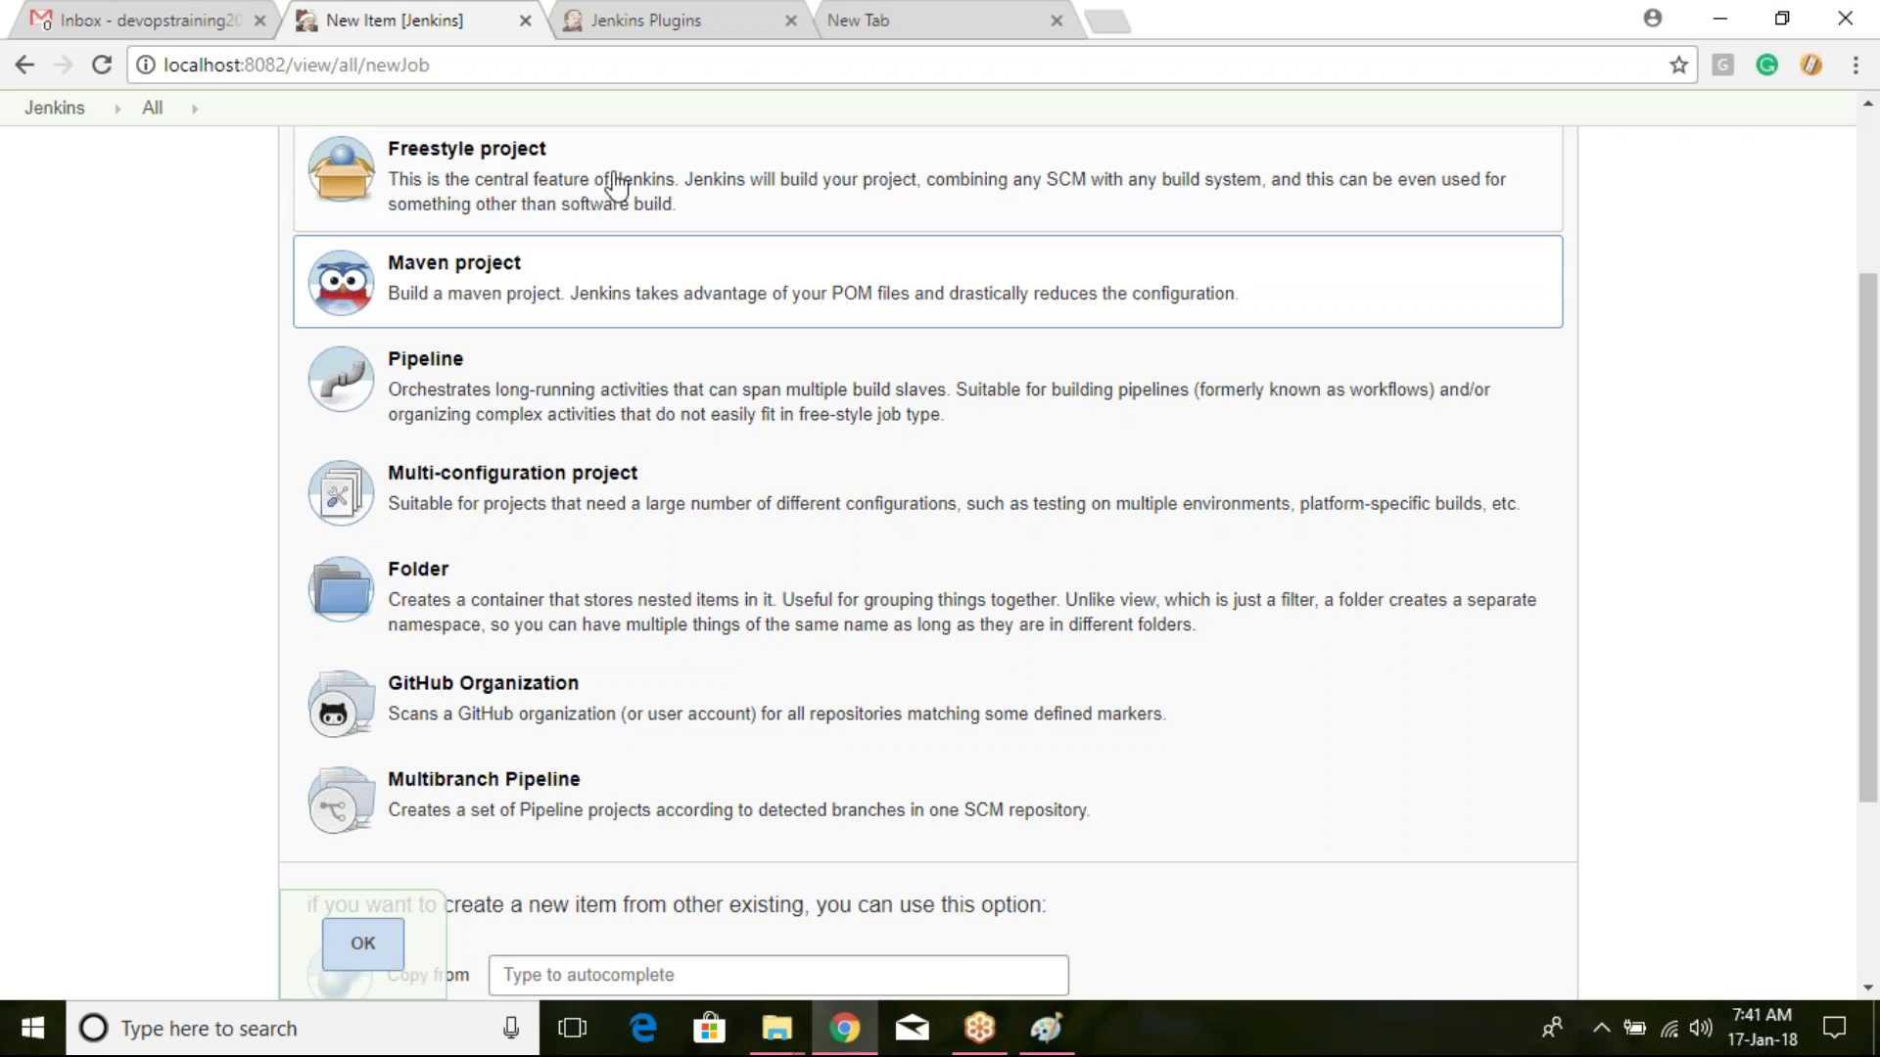
pyautogui.scroll(3, 617, 186)
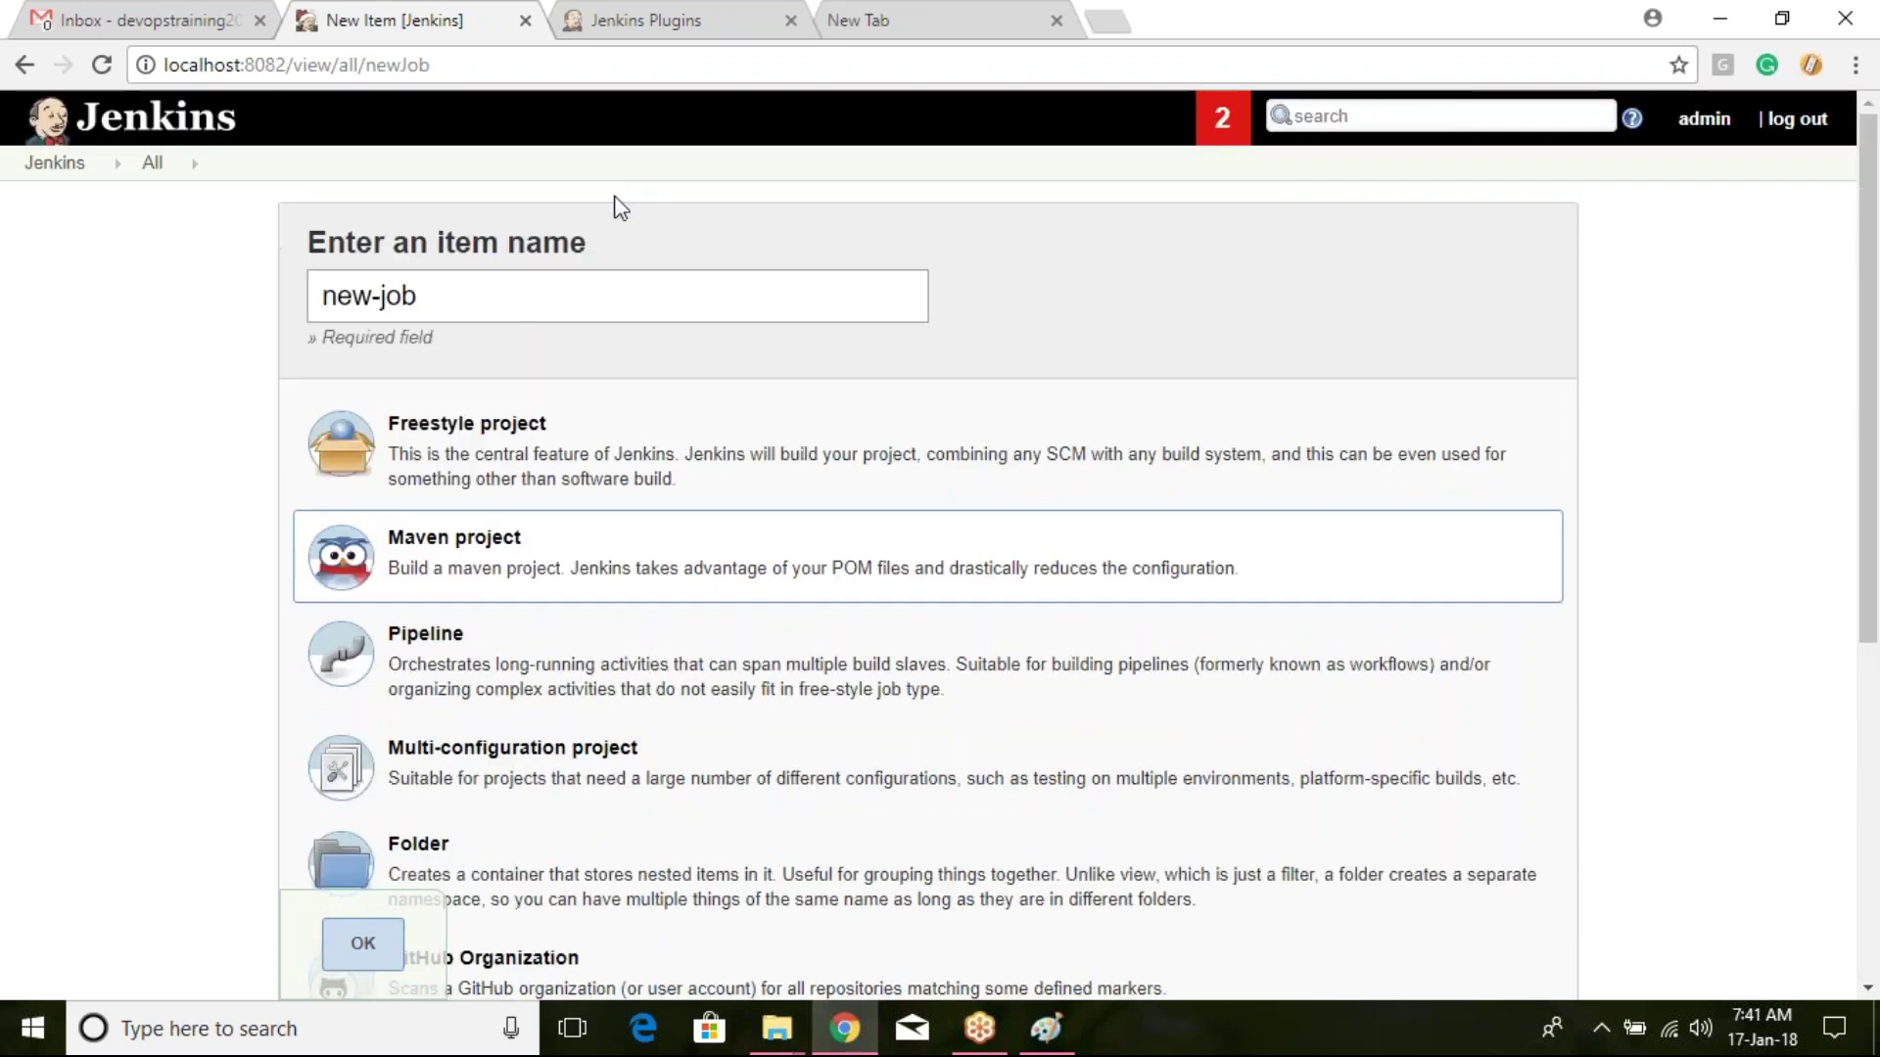
pyautogui.click(584, 294)
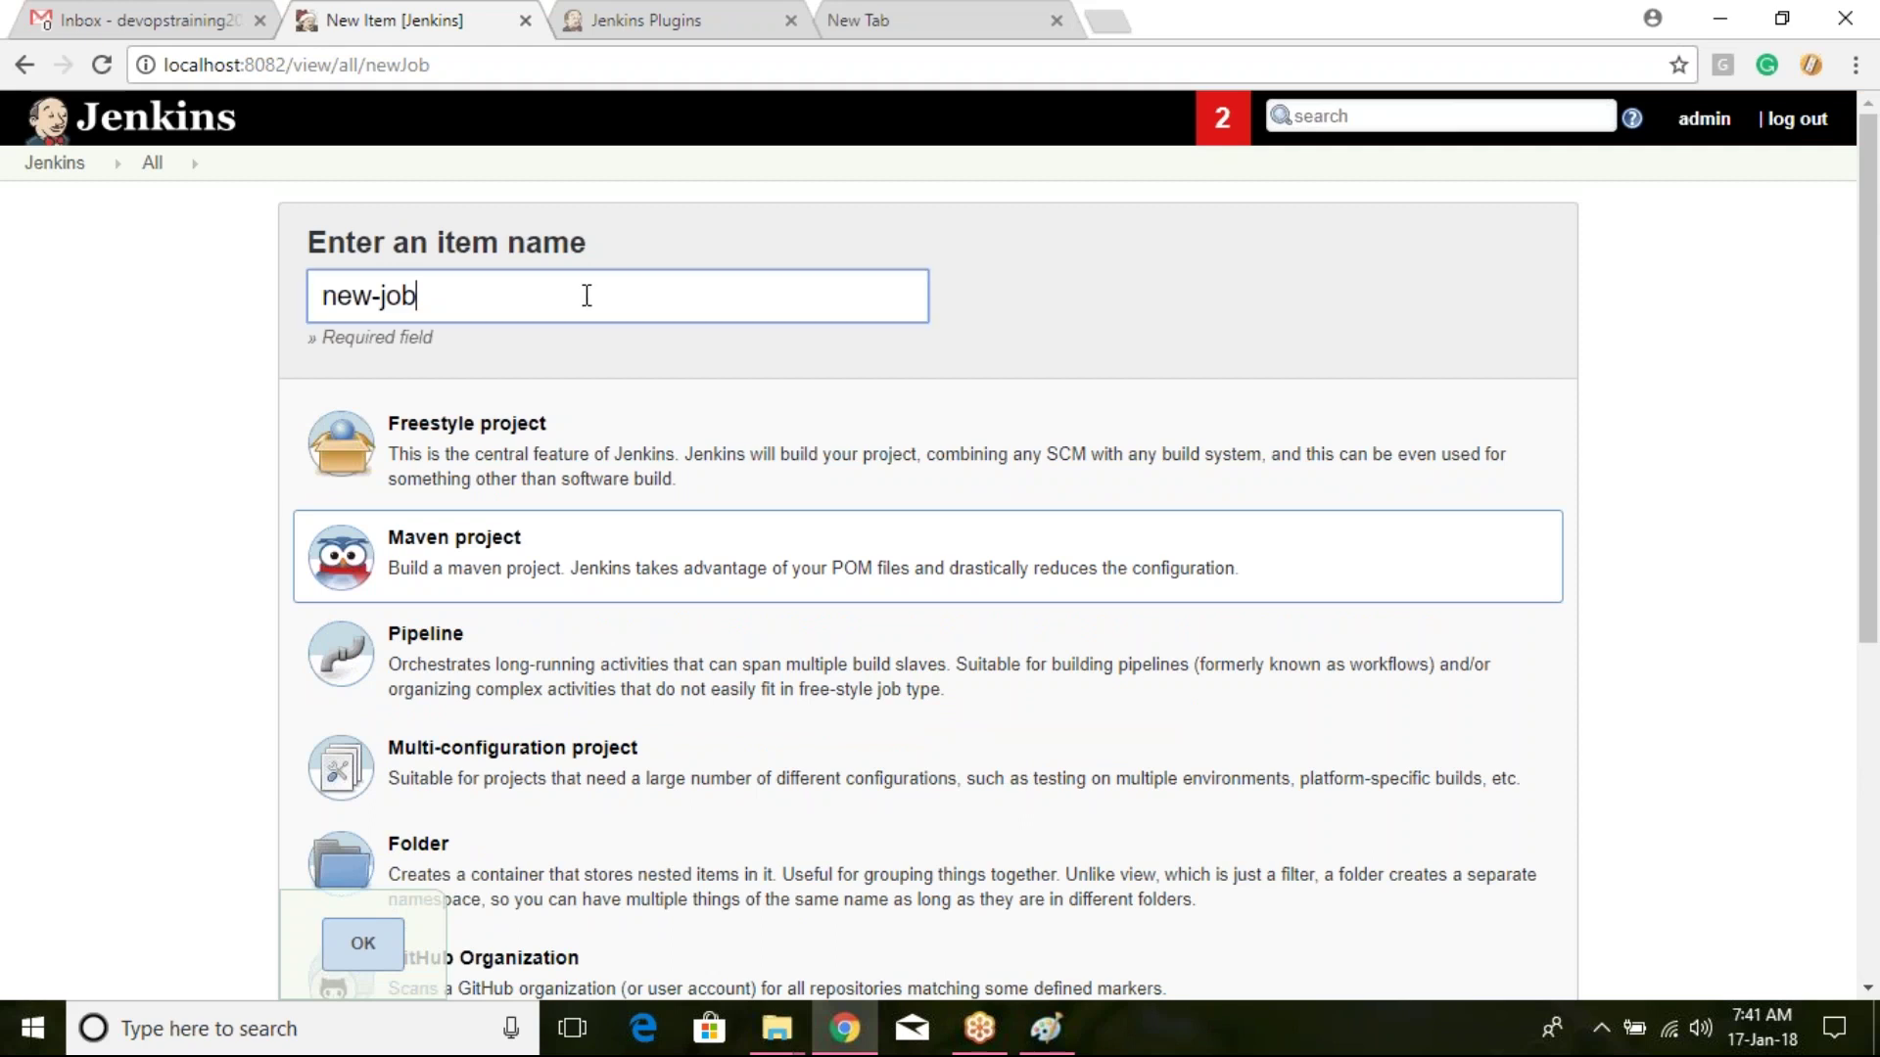
pyautogui.click(611, 442)
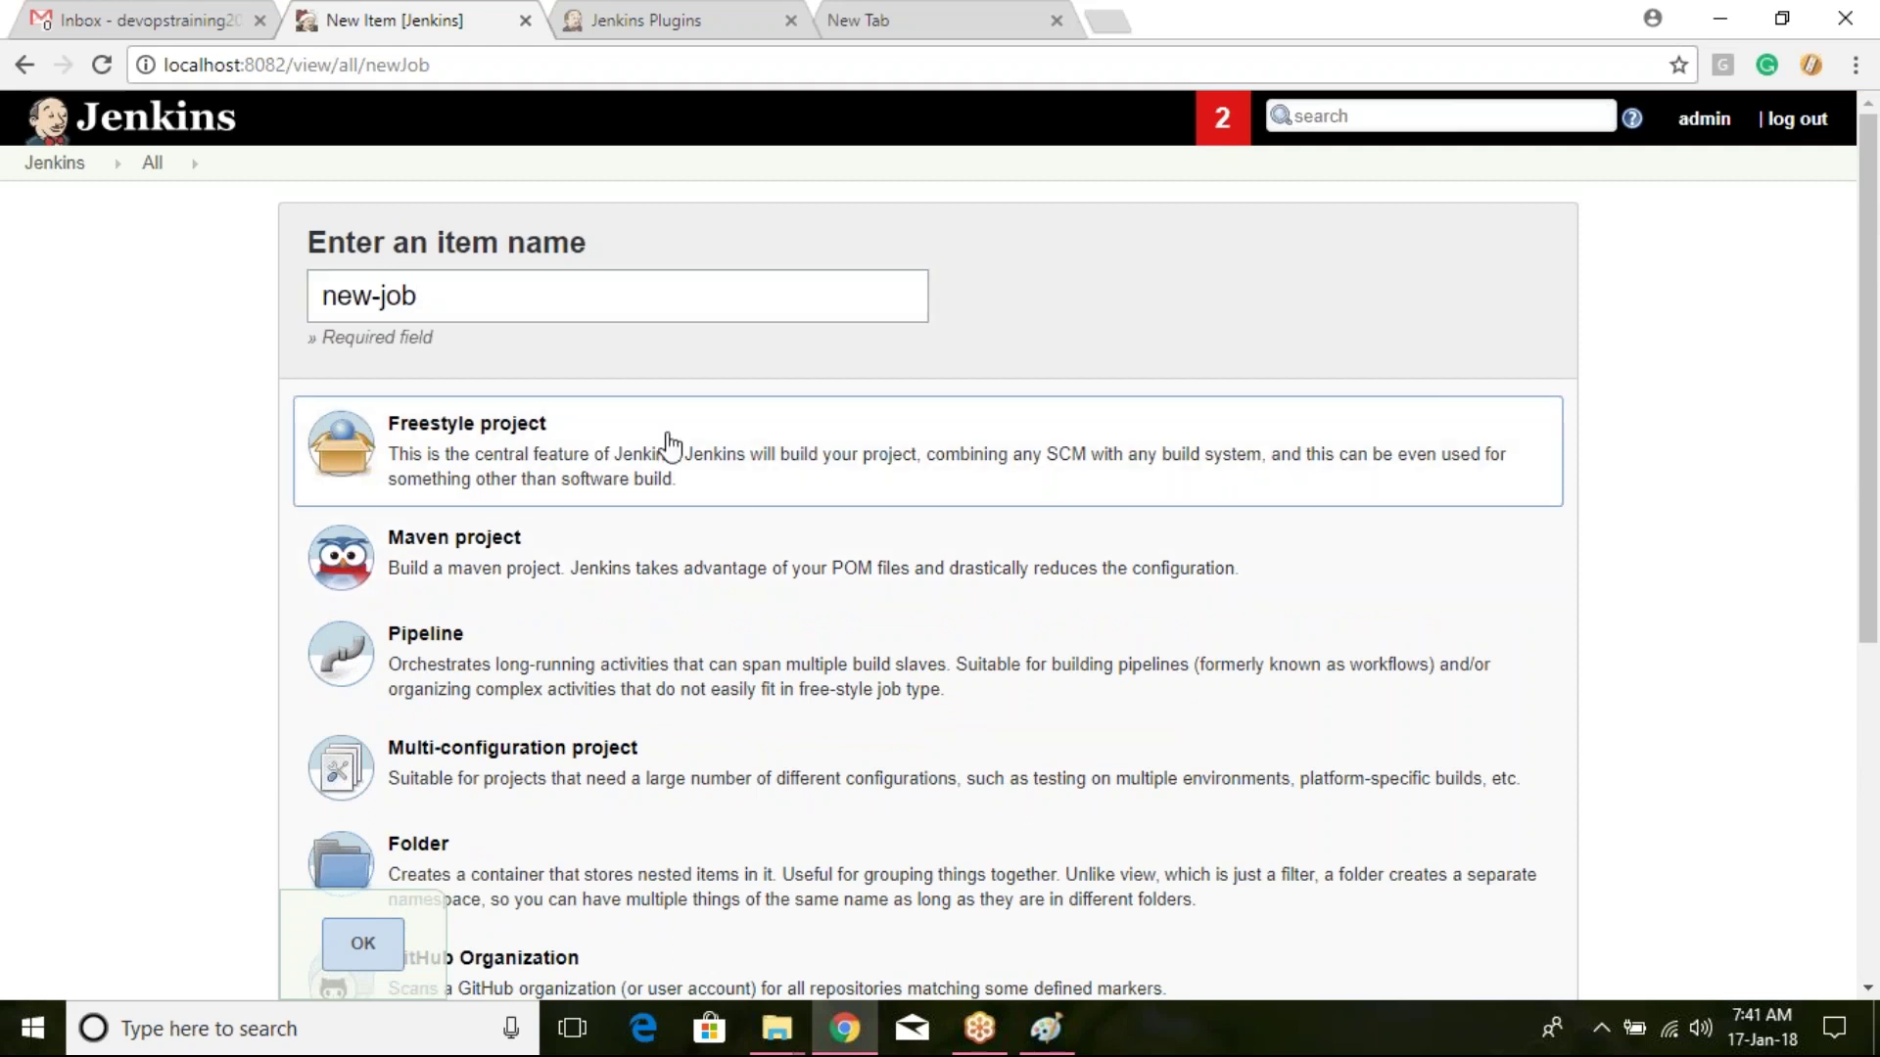
# Step: Confirm with OK to create new-job and open its configuration
pyautogui.click(382, 942)
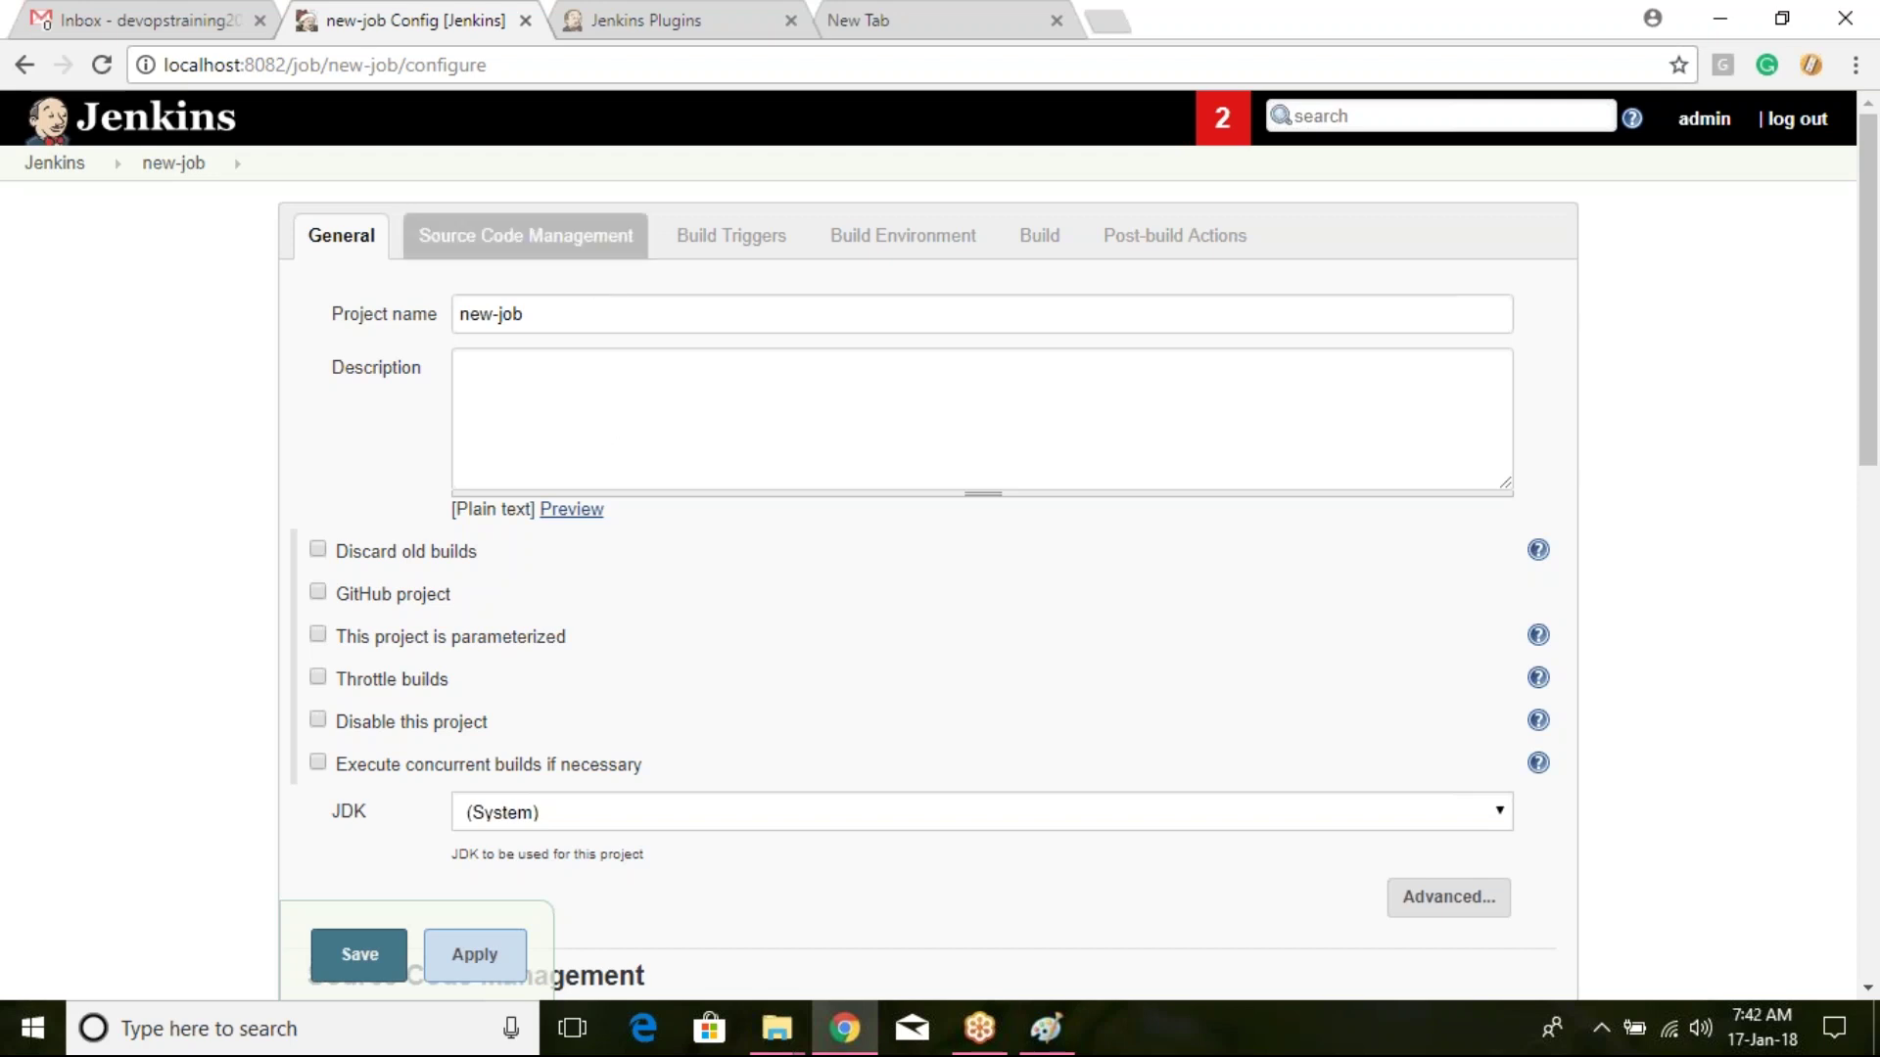
pyautogui.click(592, 245)
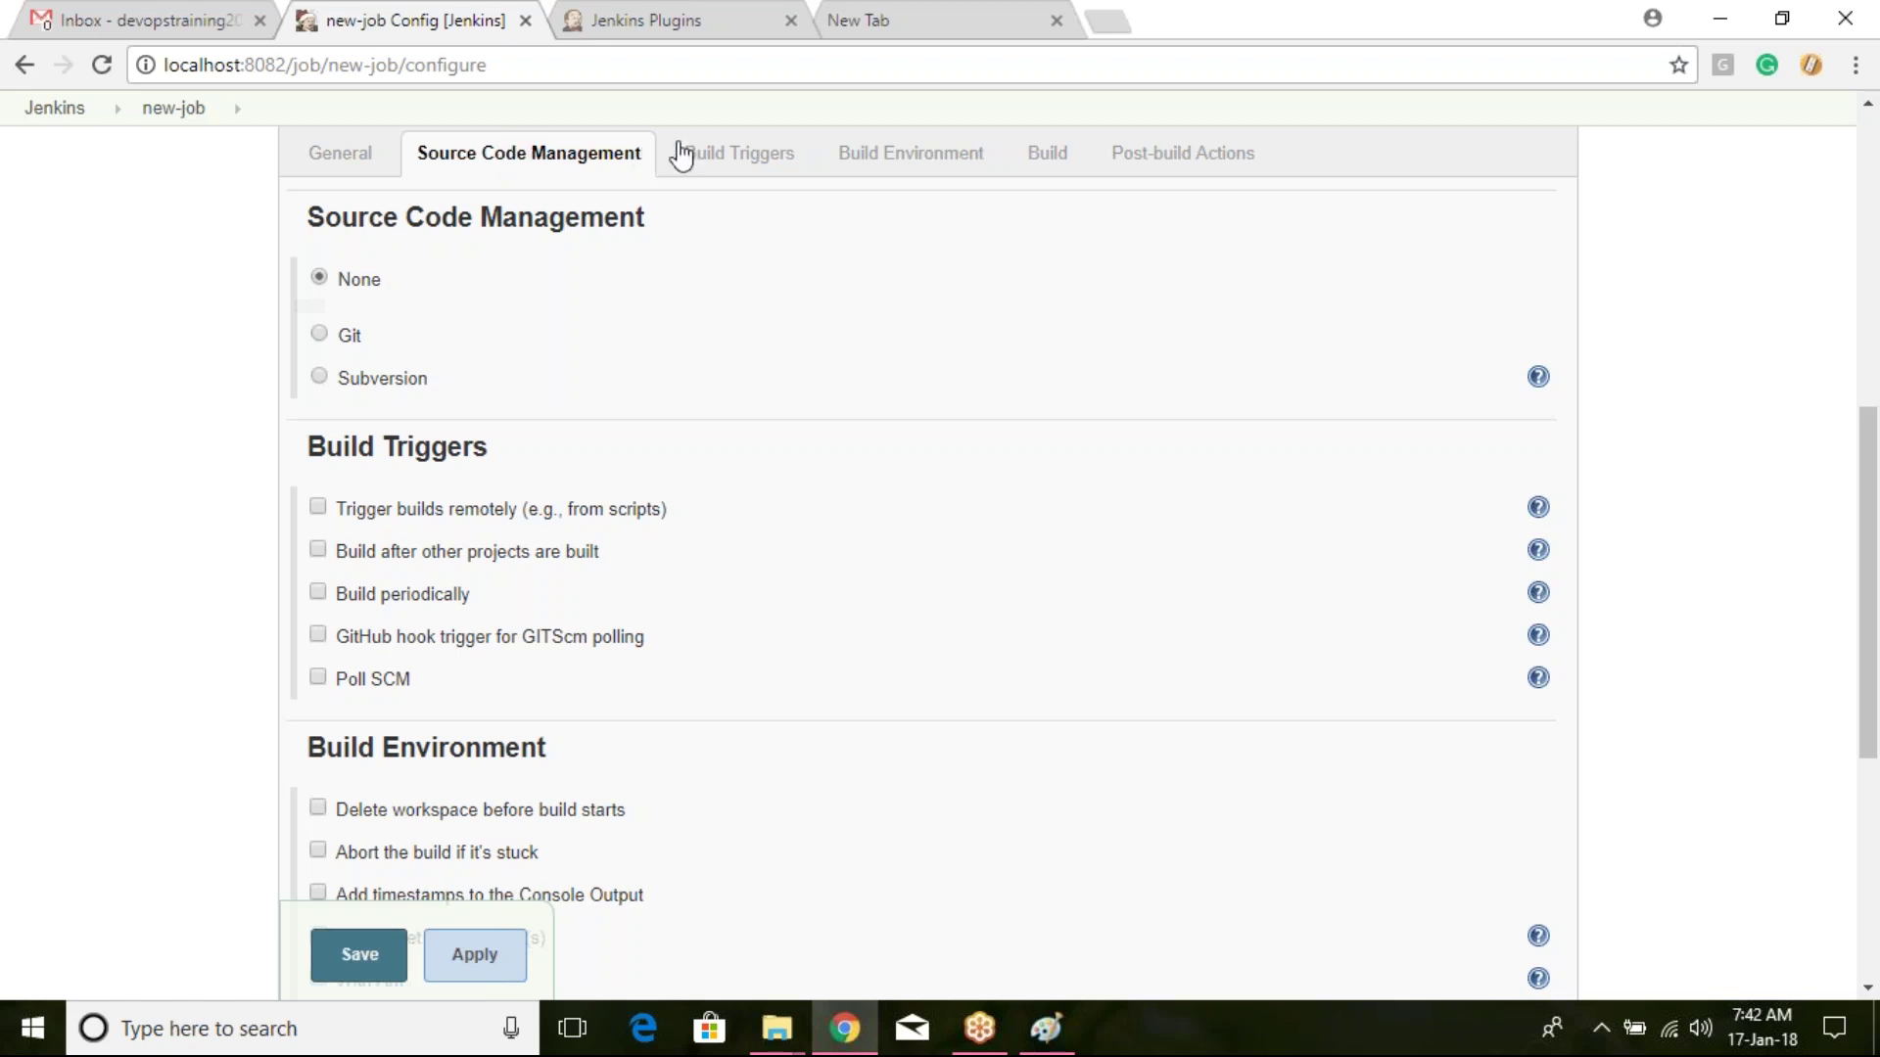
pyautogui.click(729, 157)
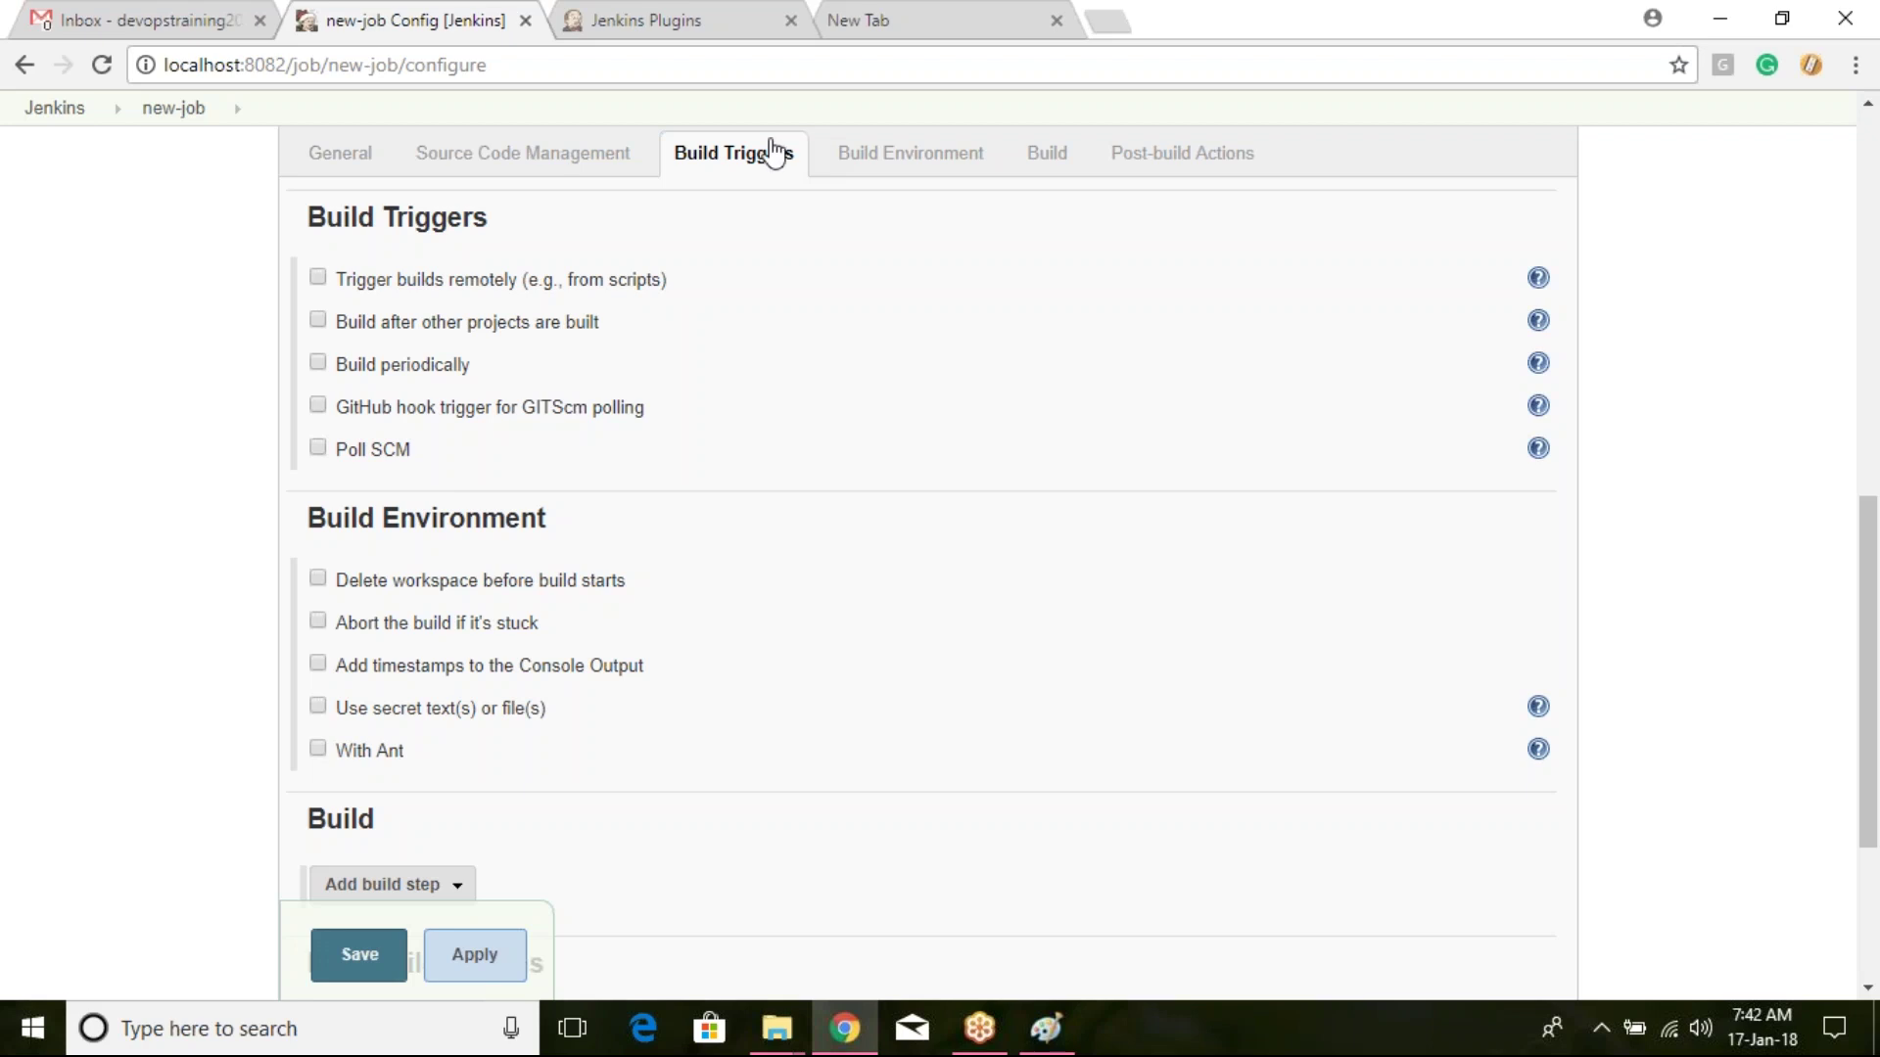
pyautogui.click(972, 166)
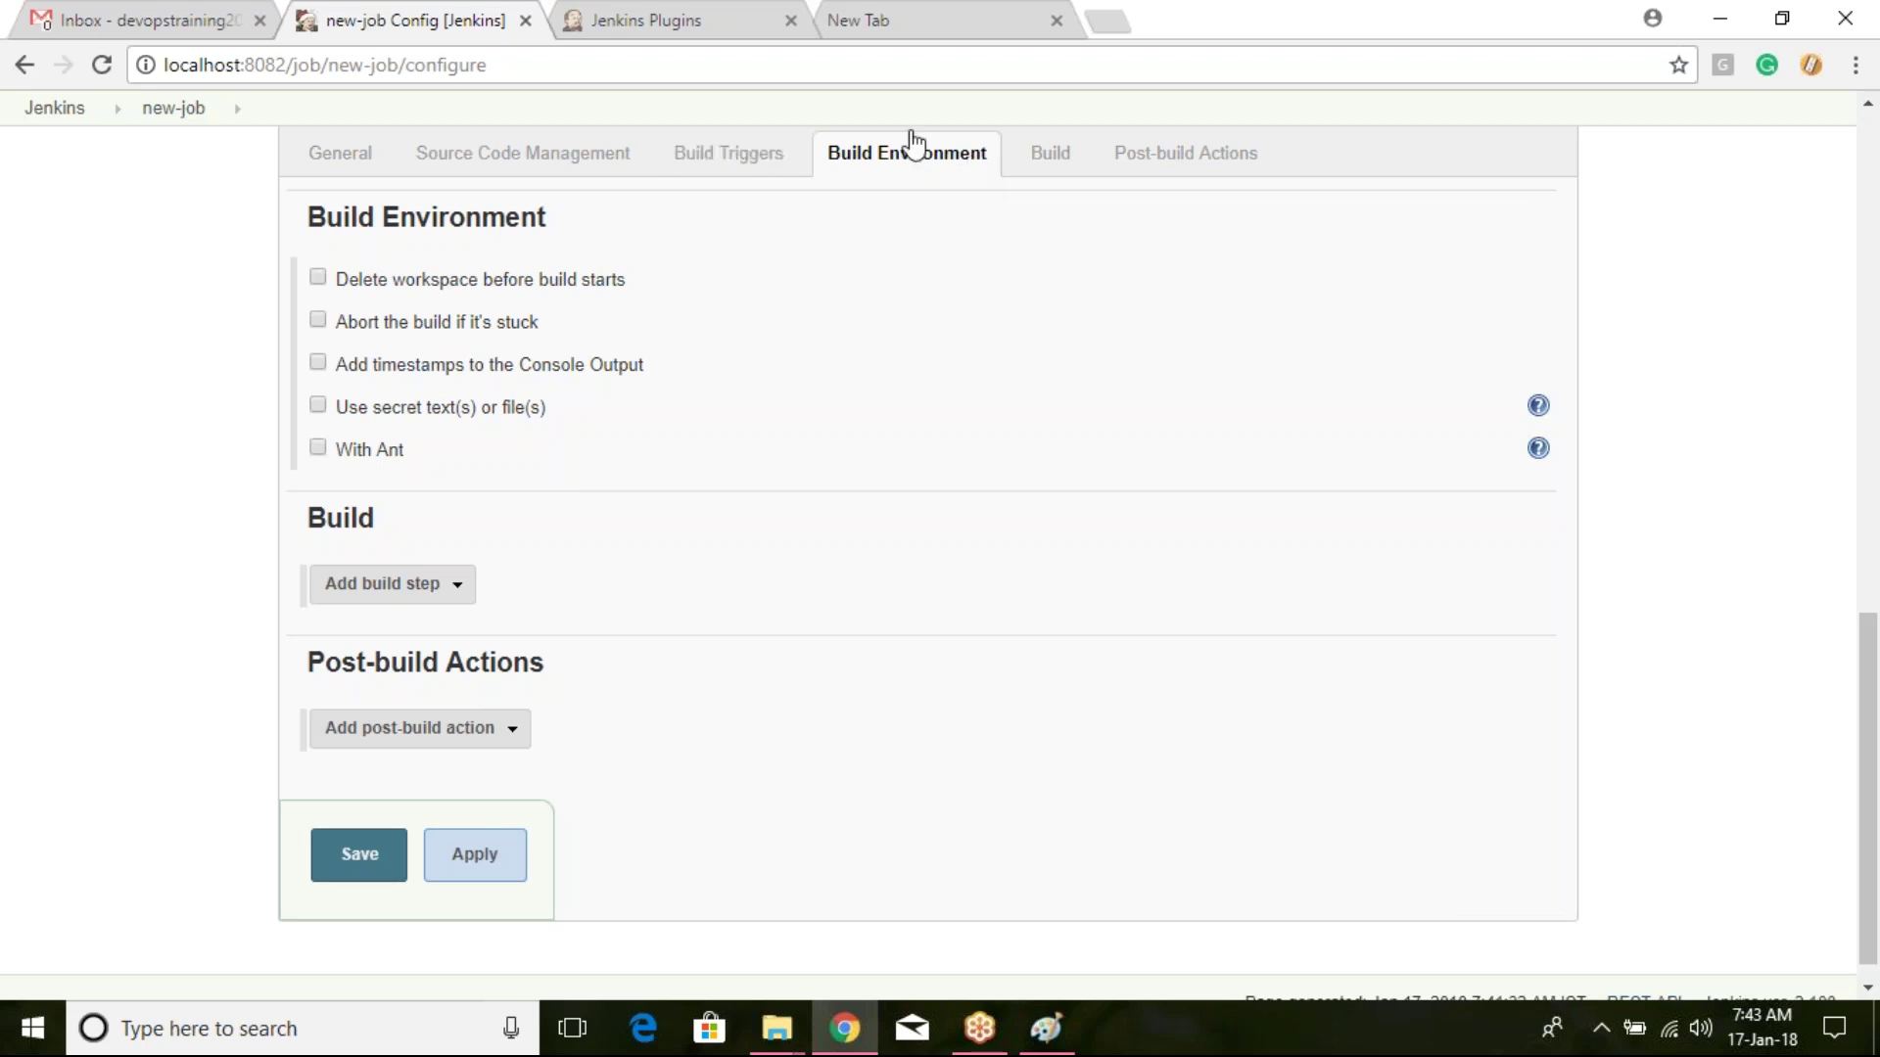
pyautogui.click(1077, 154)
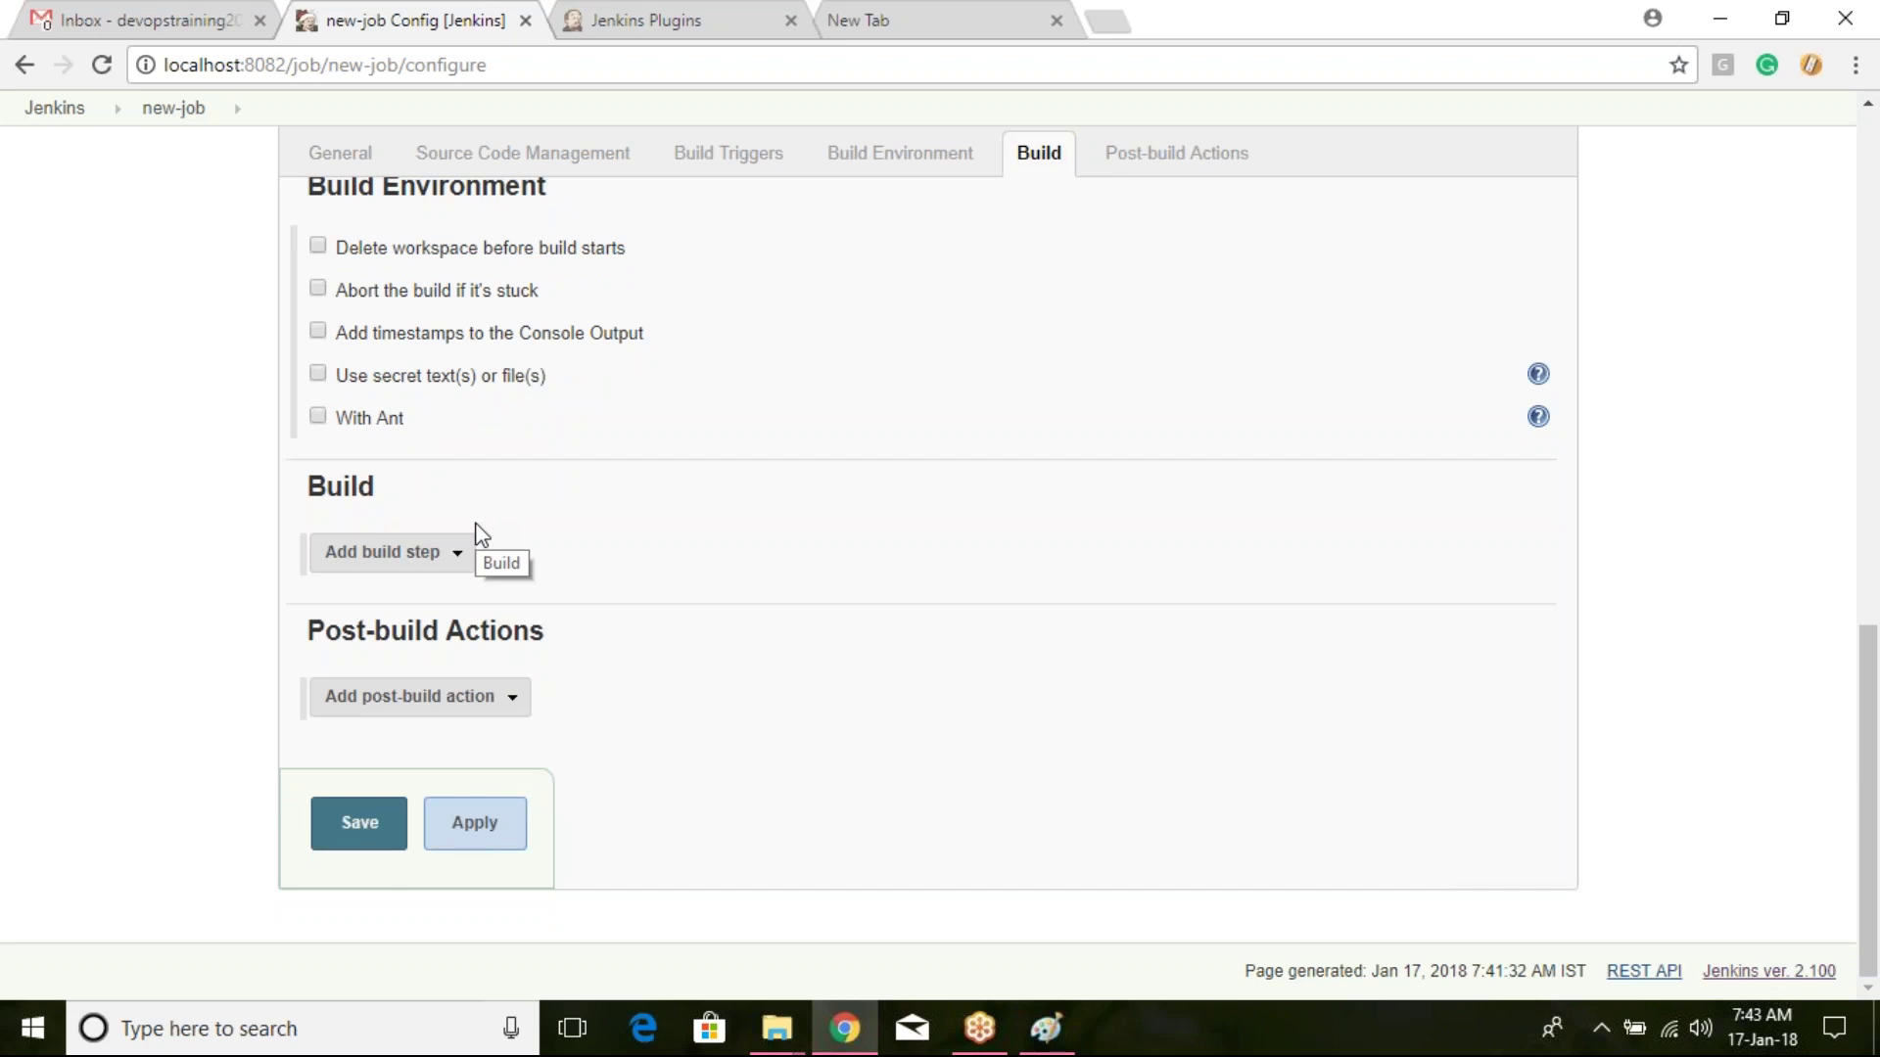
pyautogui.click(1243, 159)
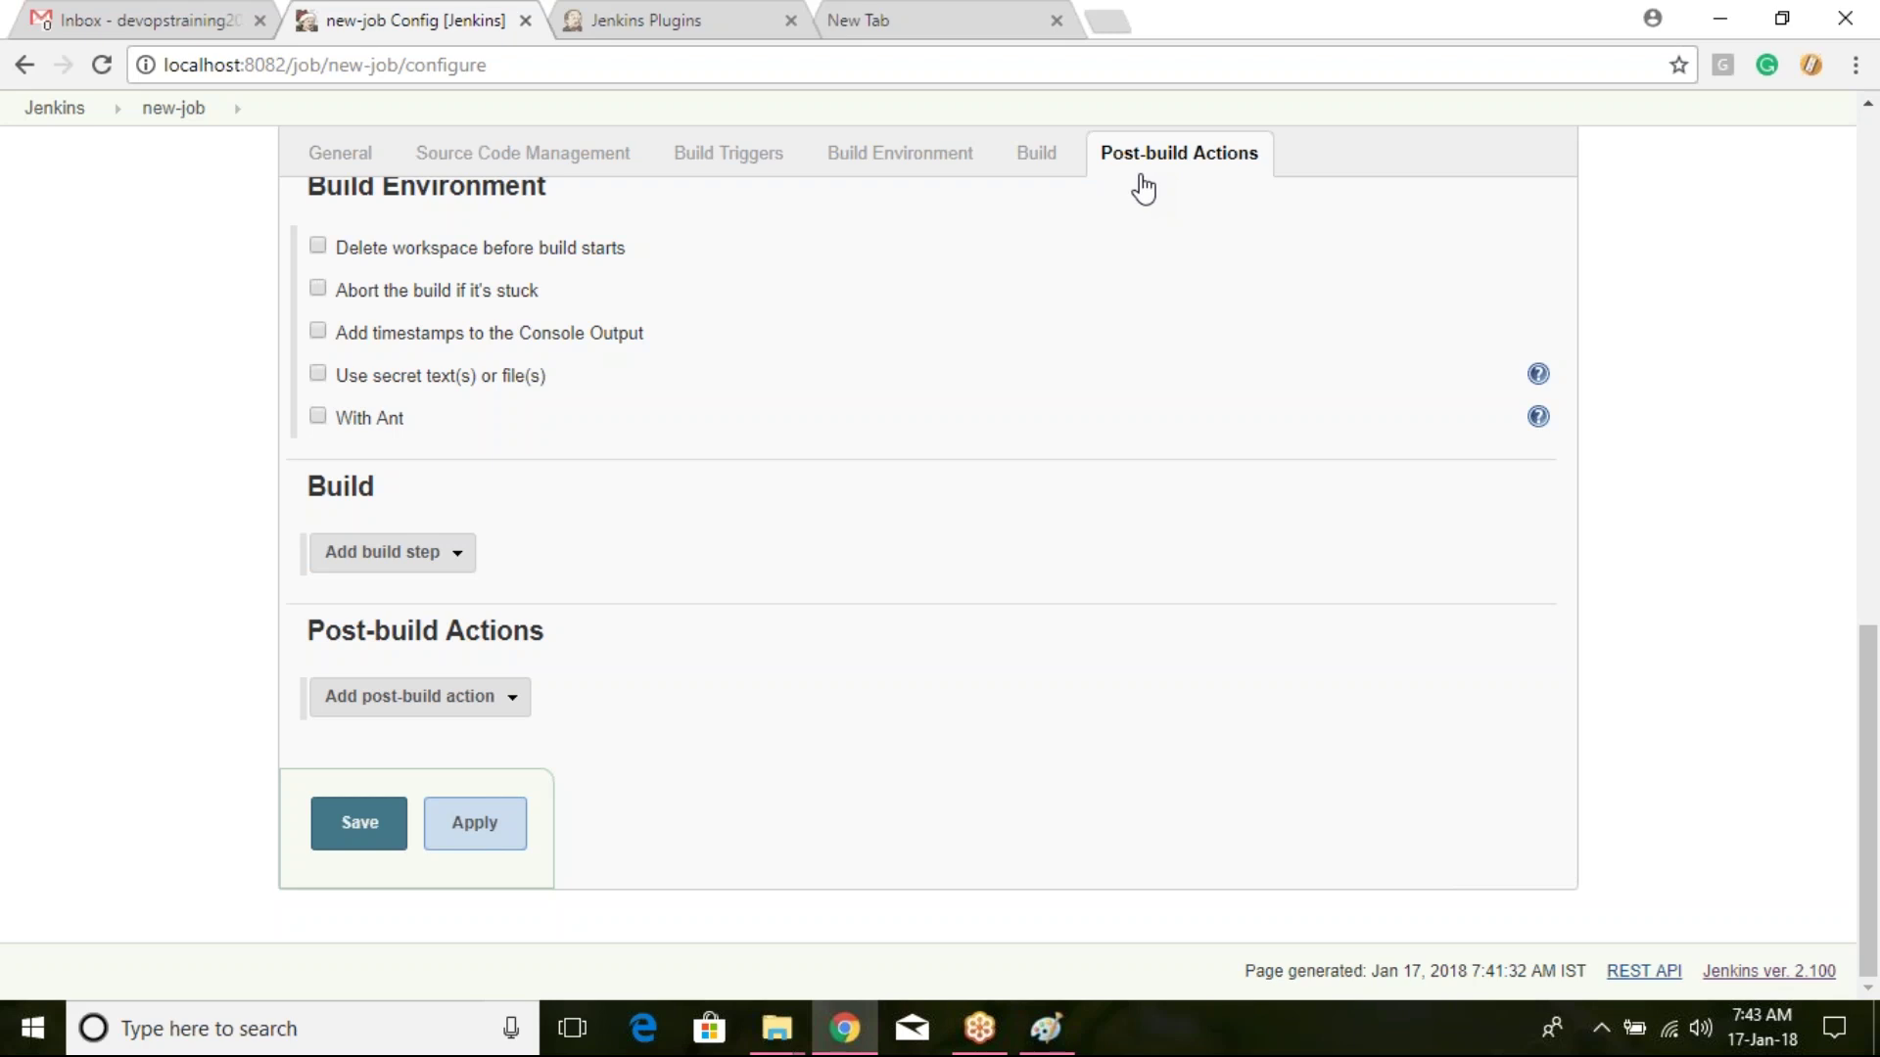
pyautogui.click(1036, 157)
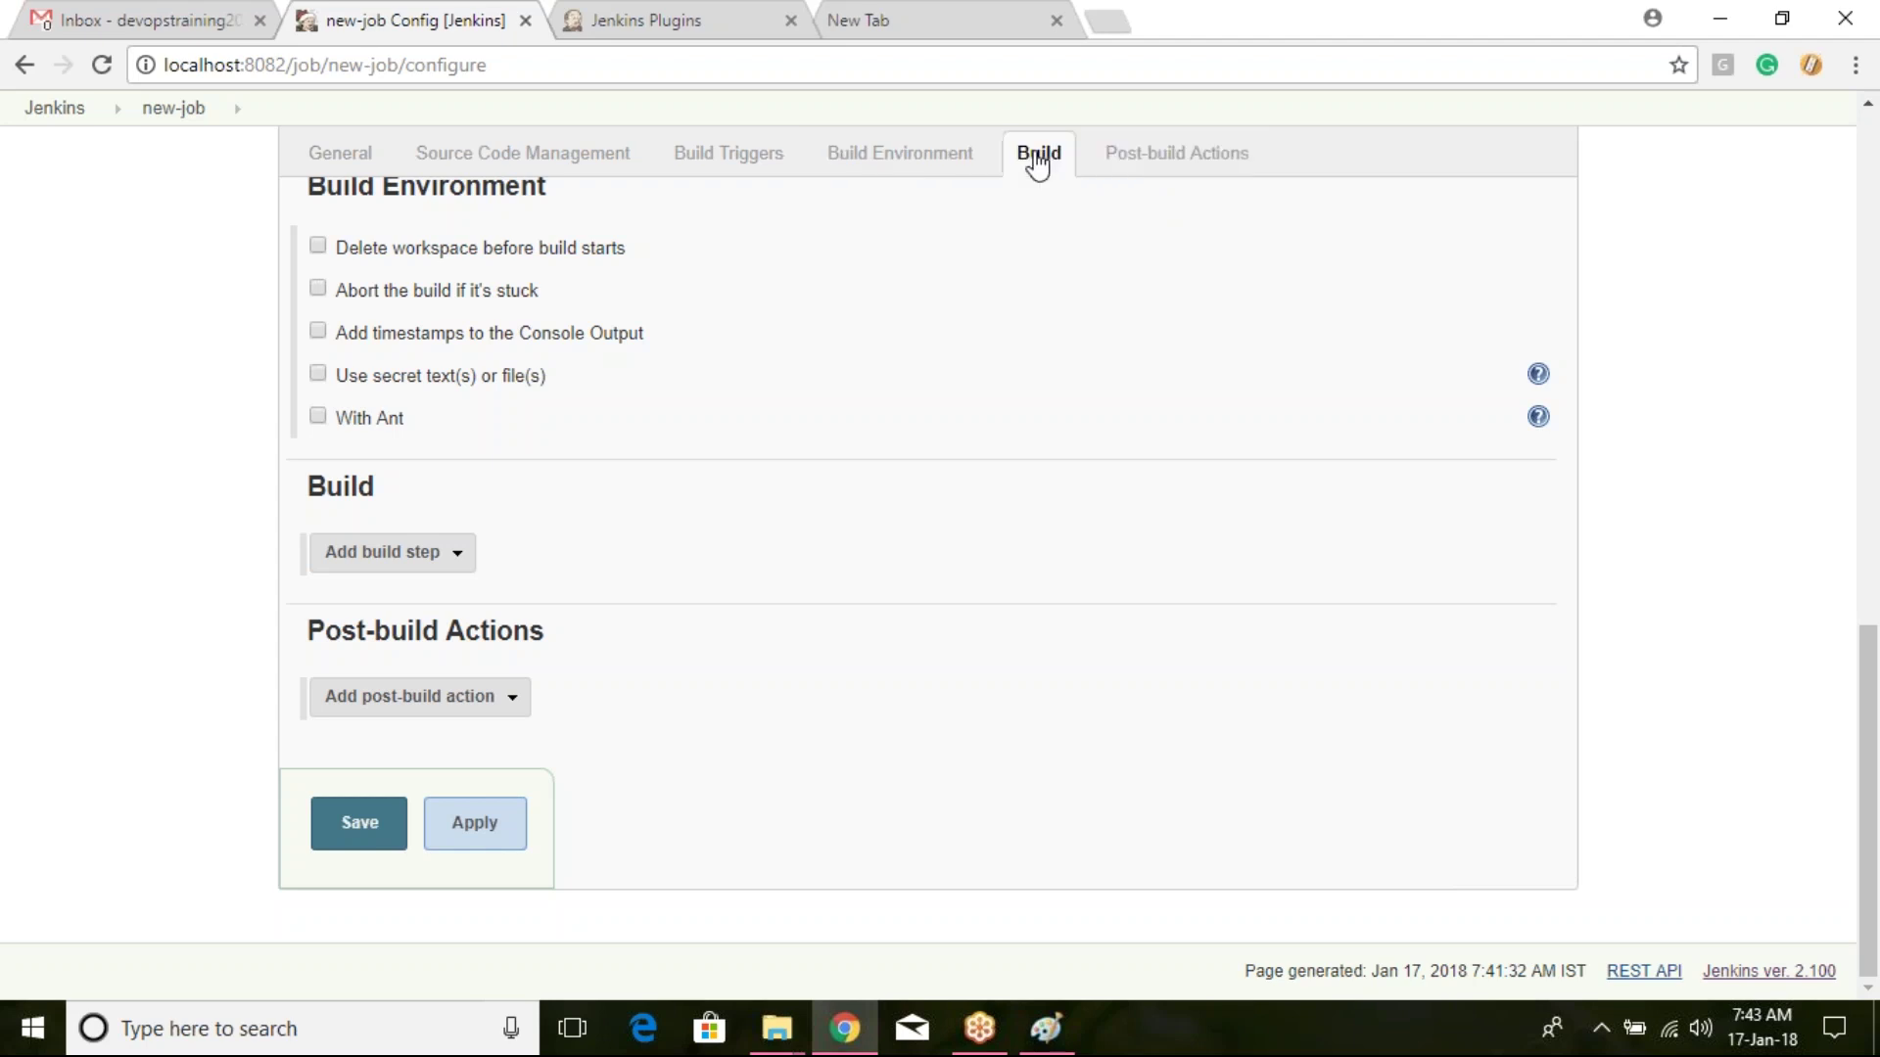
pyautogui.click(729, 158)
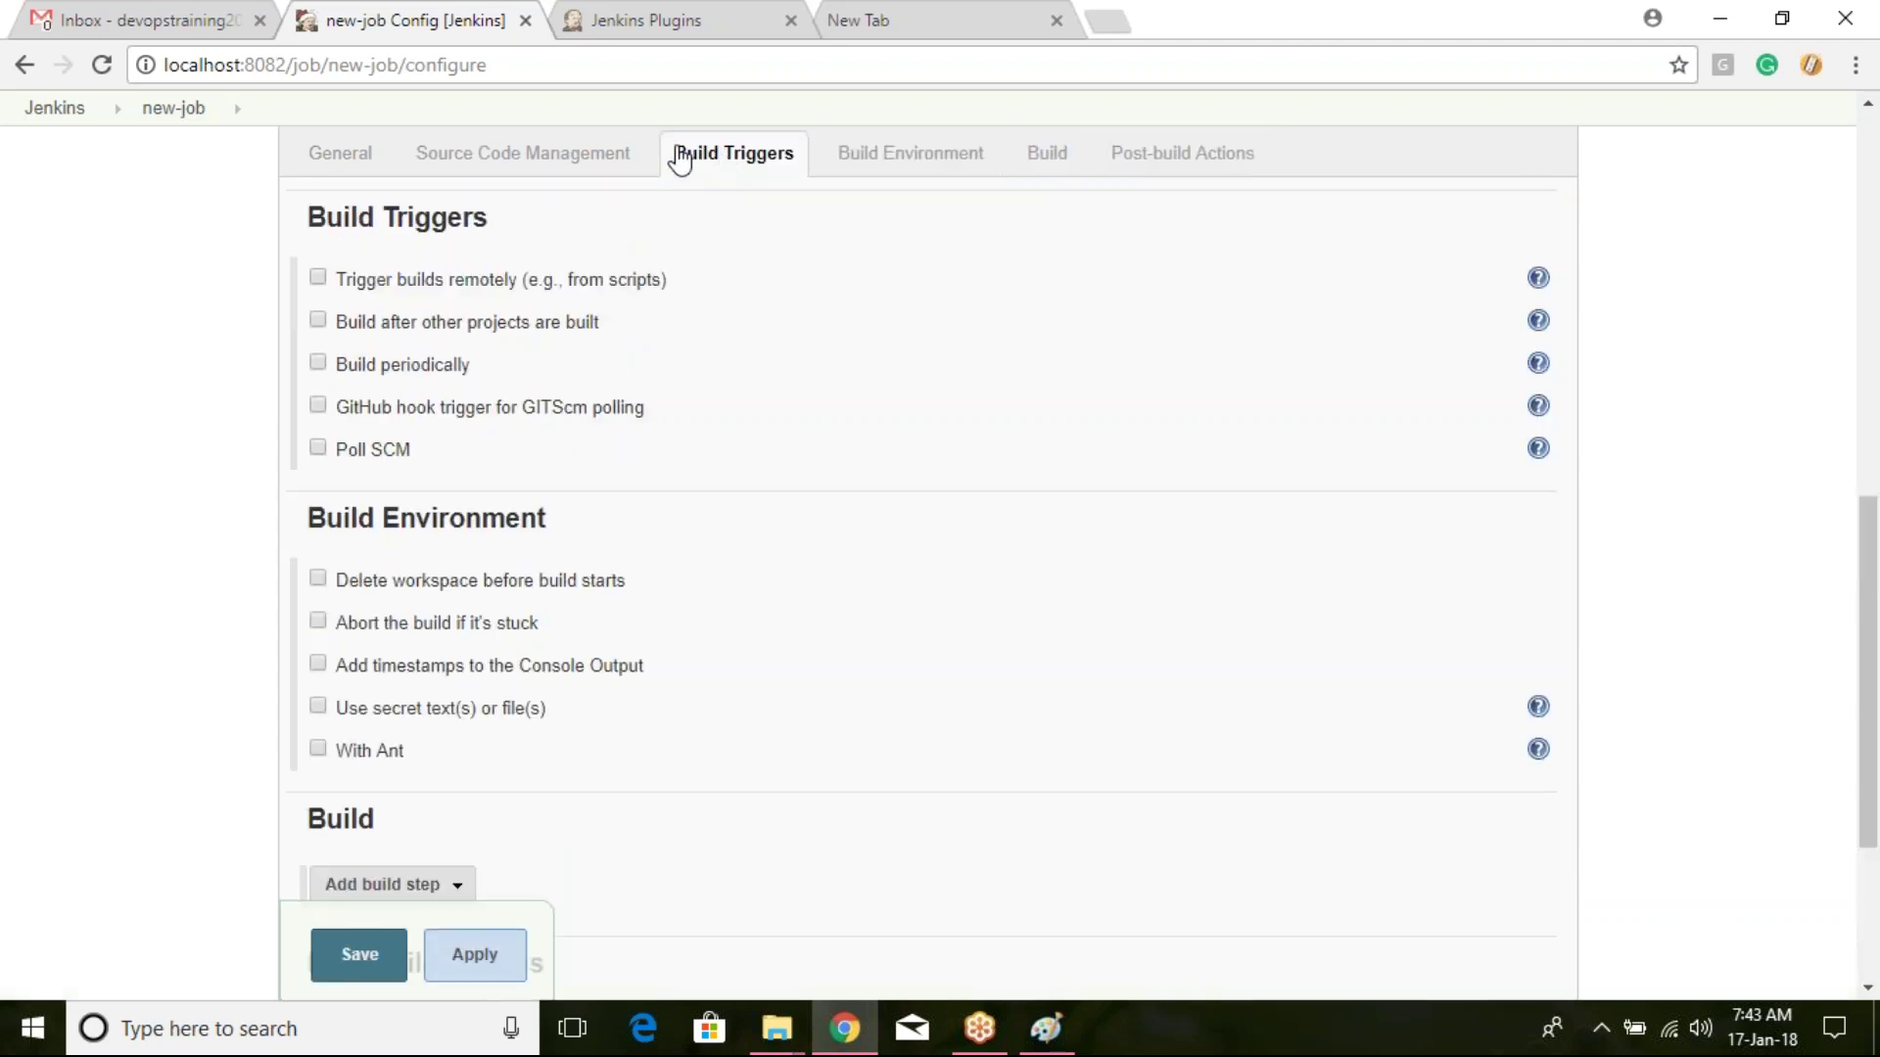
pyautogui.click(563, 154)
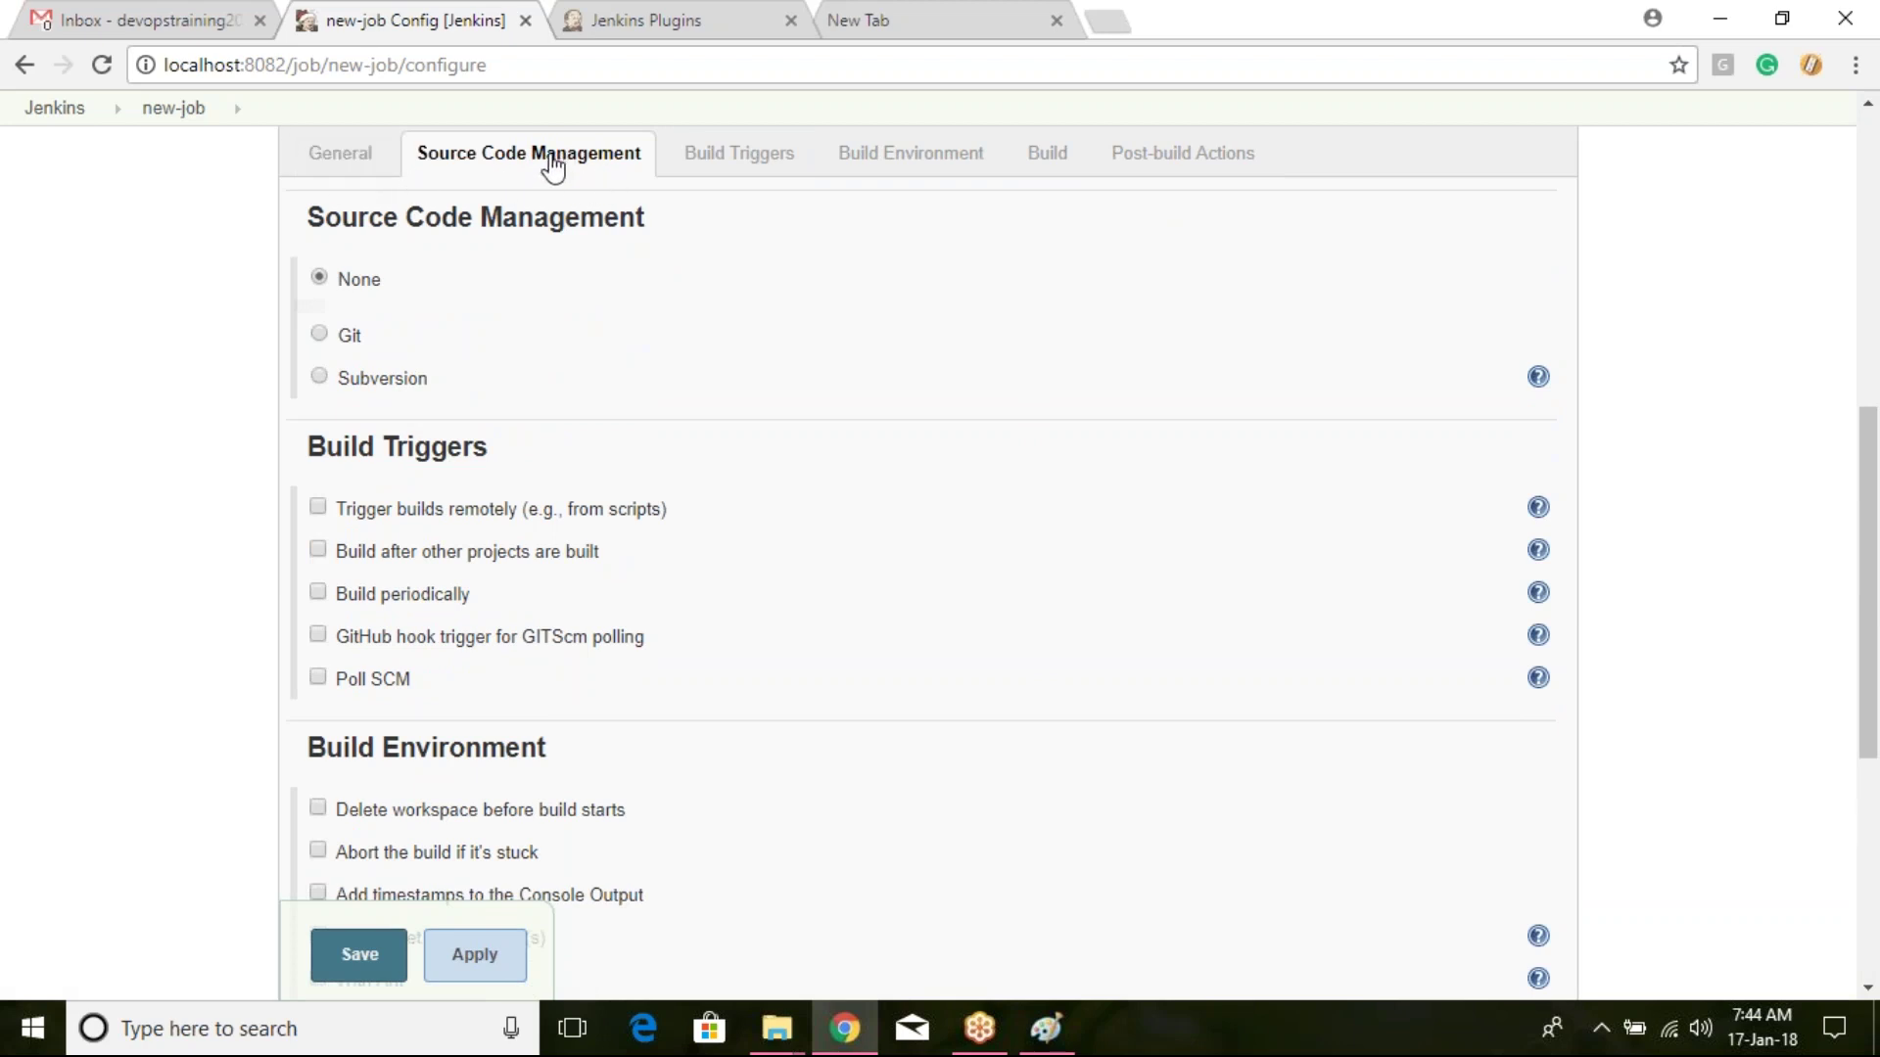
pyautogui.click(727, 166)
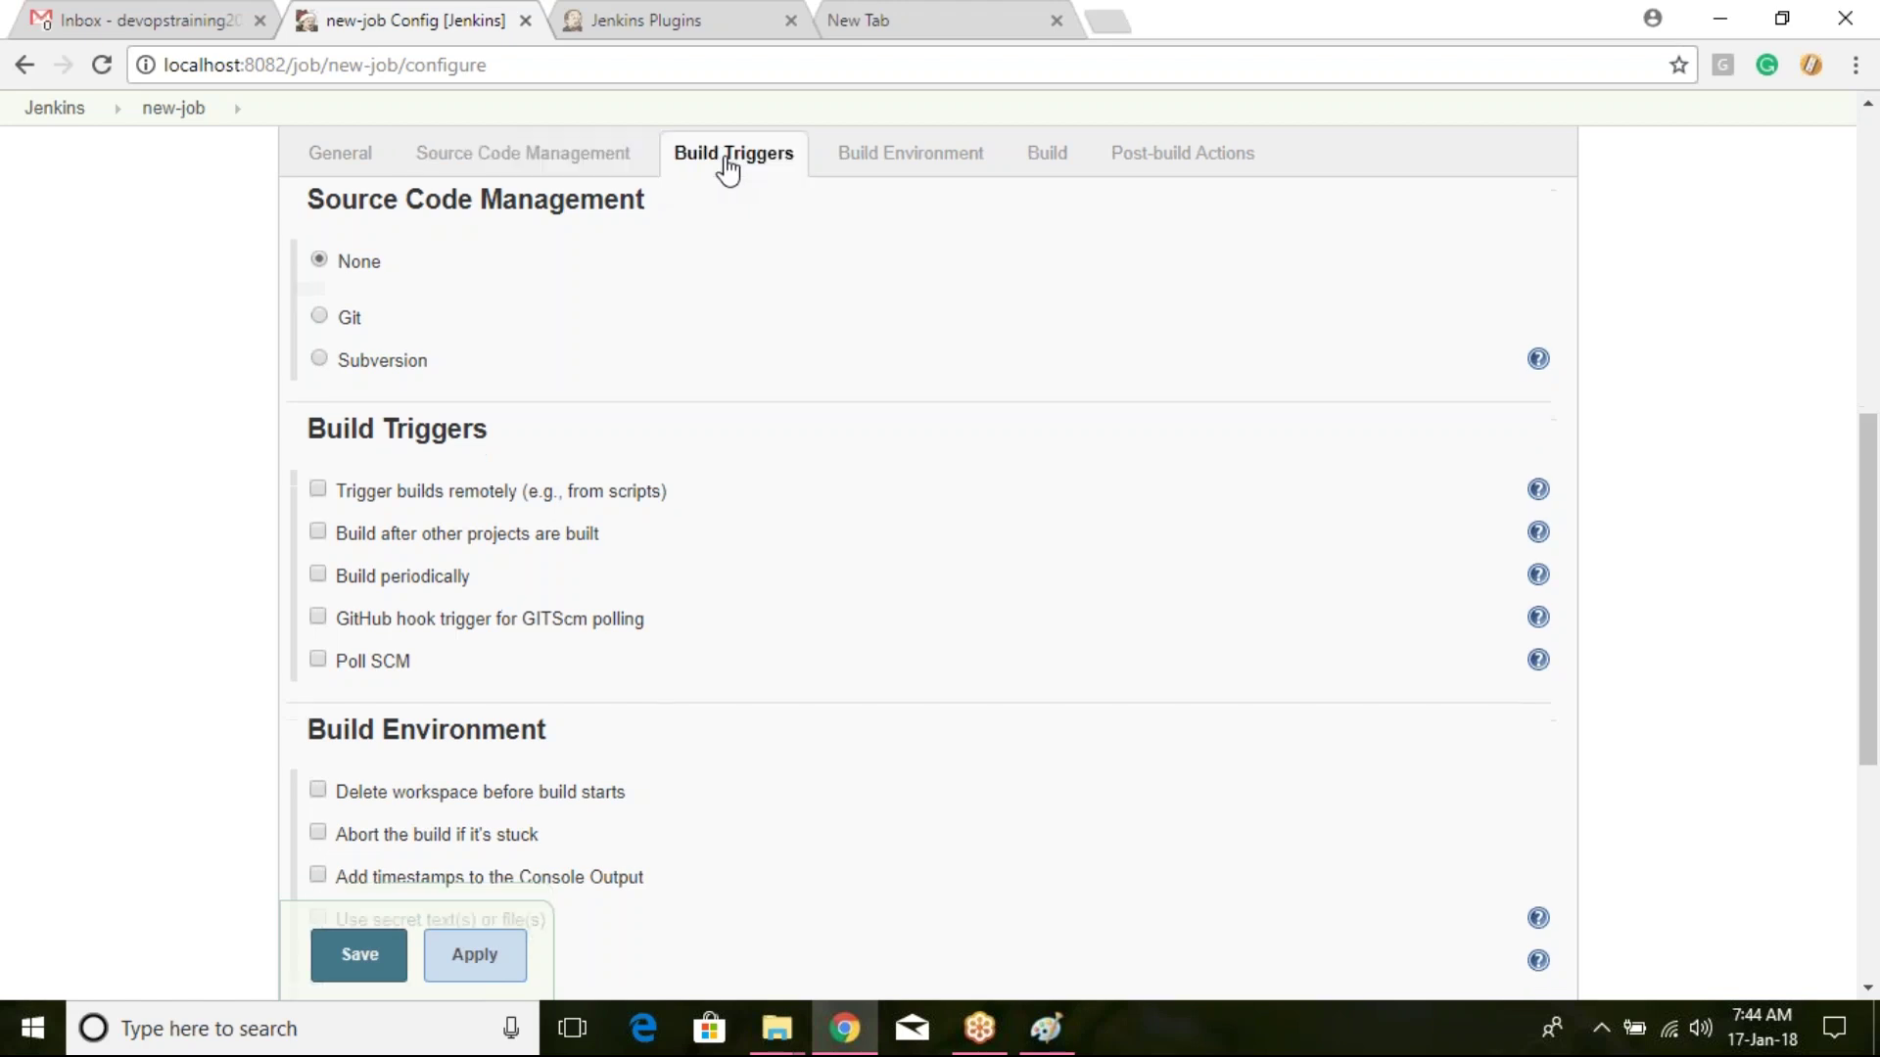
pyautogui.click(1069, 158)
pyautogui.click(1156, 160)
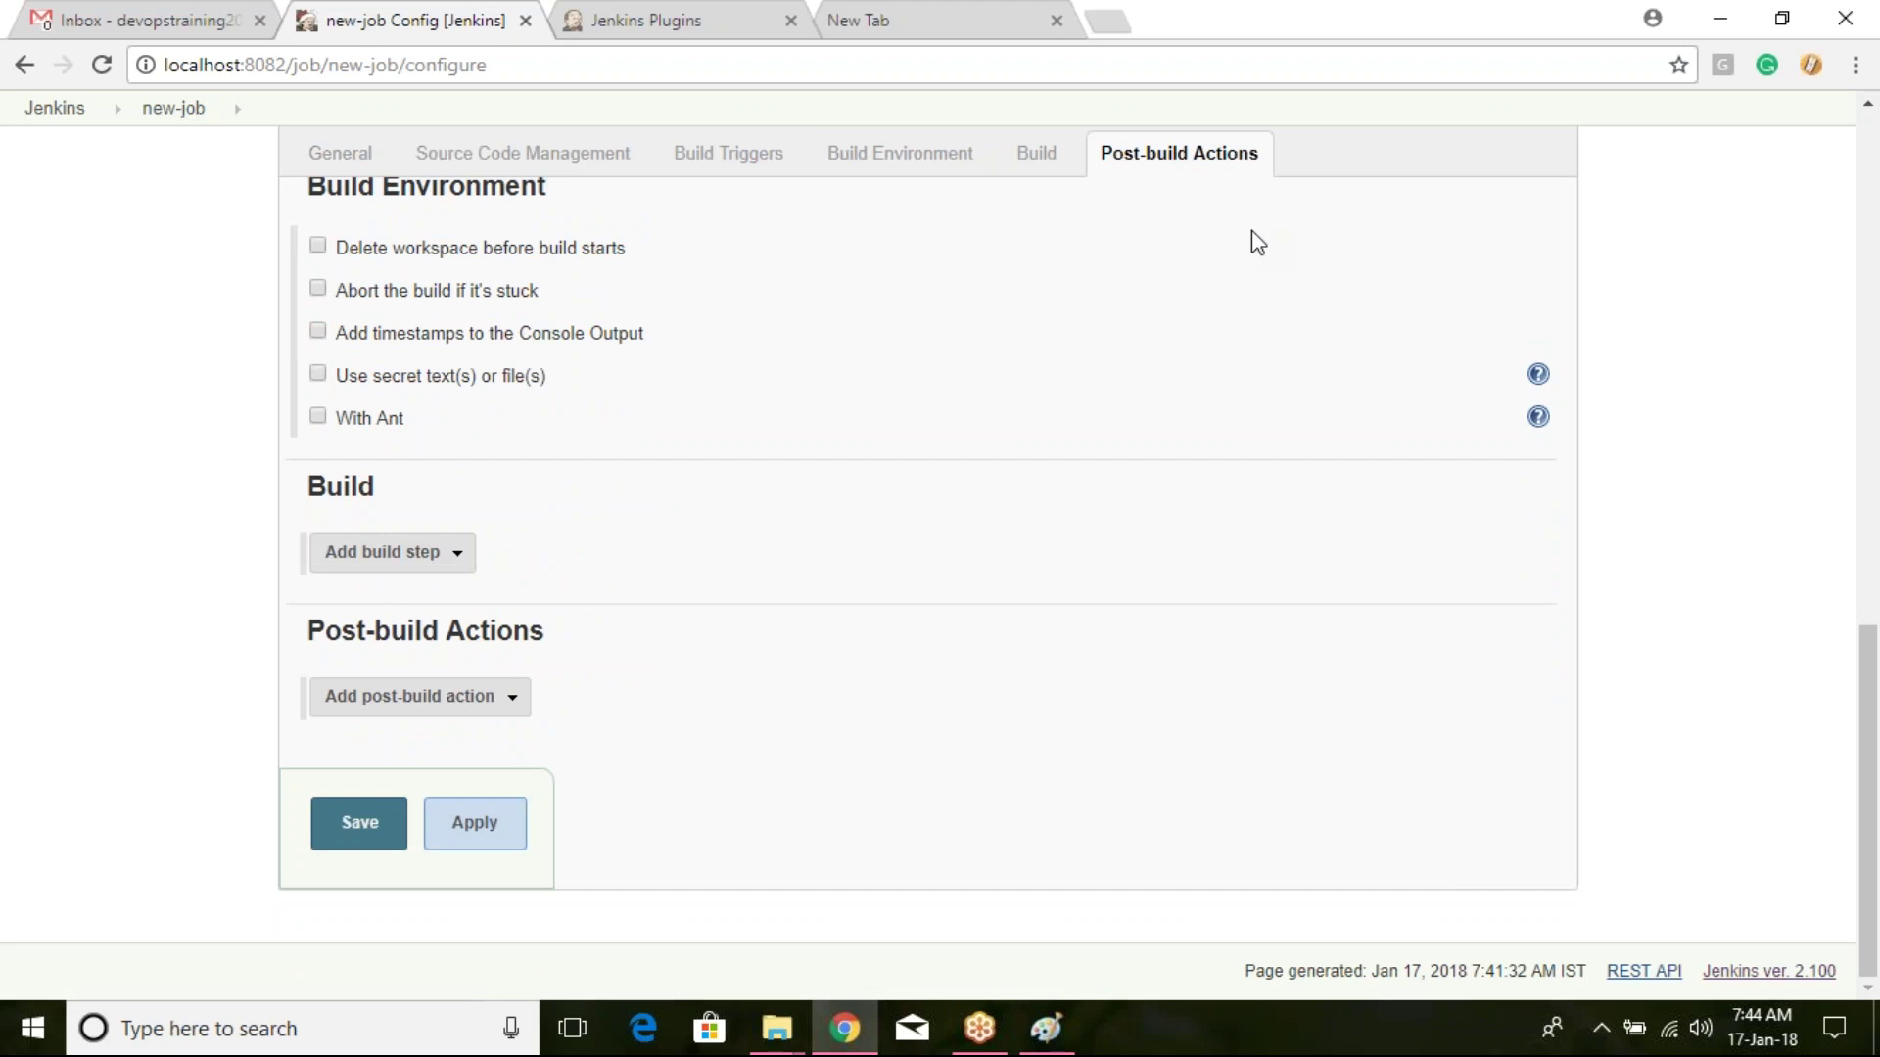
pyautogui.scroll(15, 867, 453)
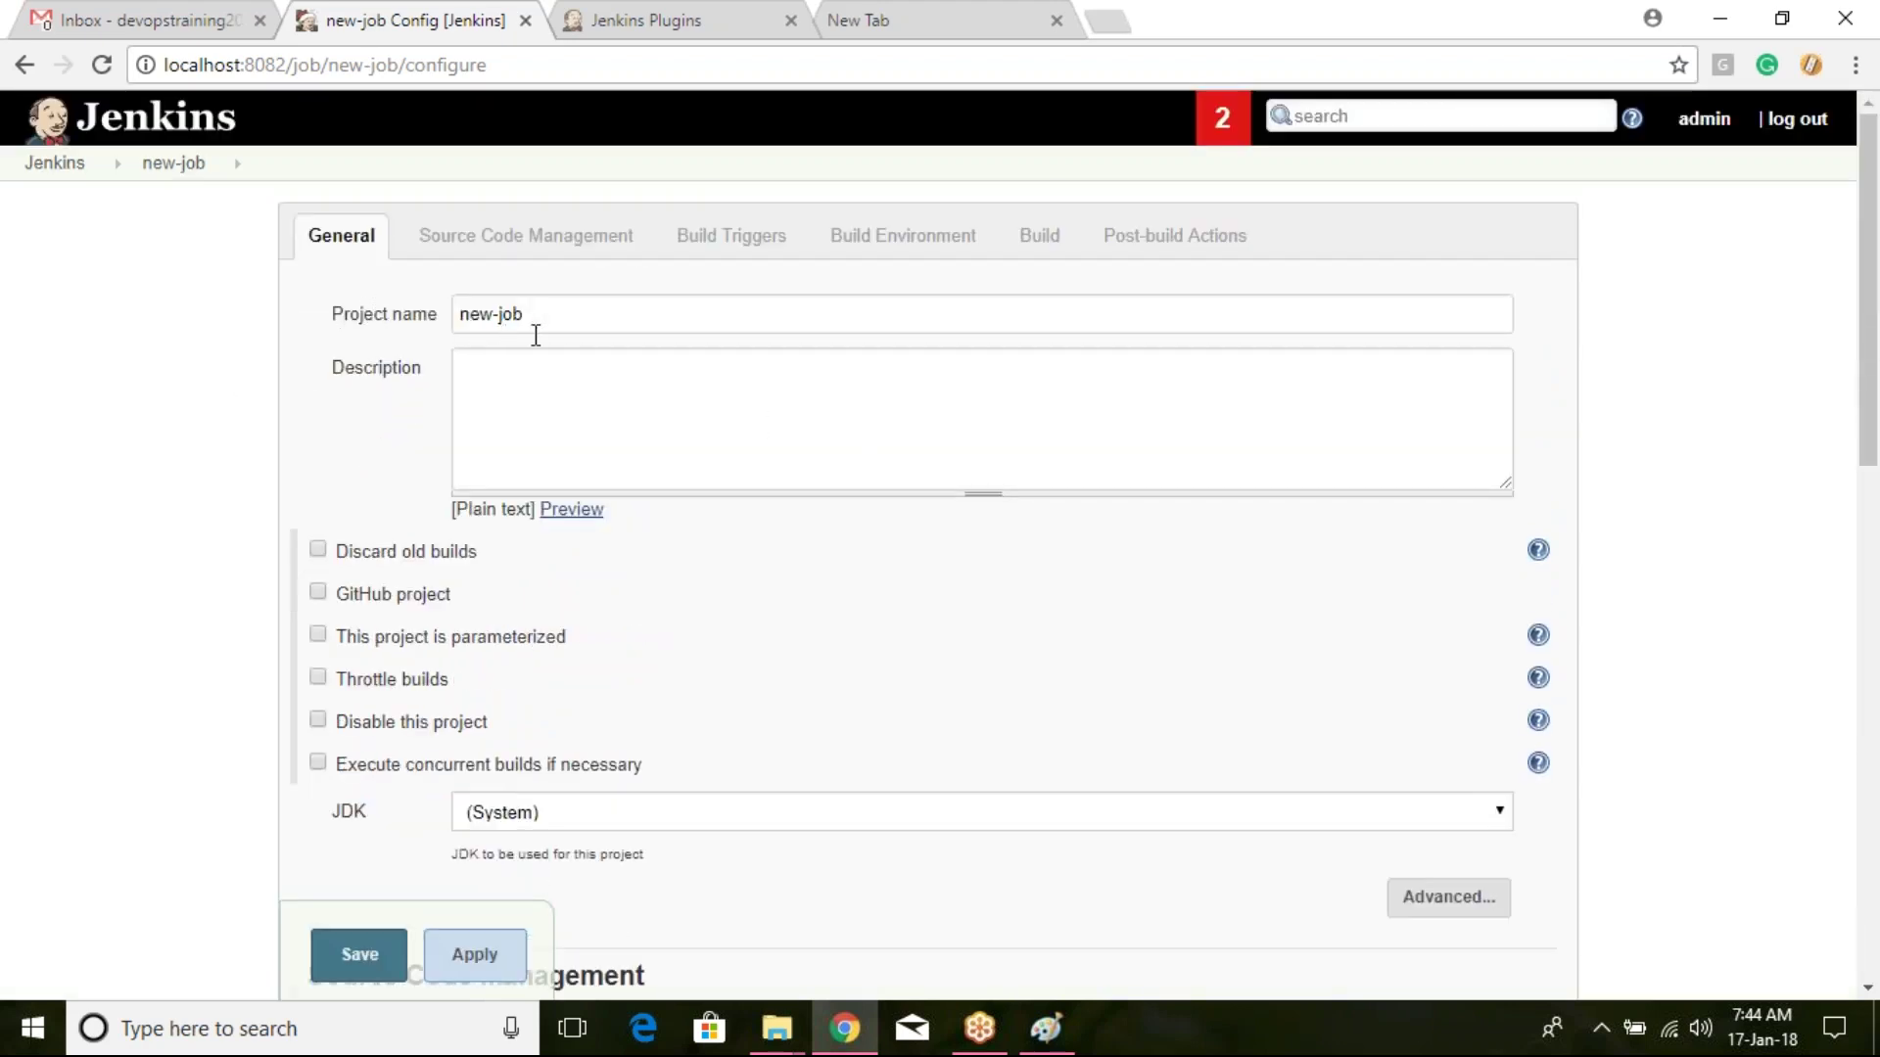
pyautogui.click(575, 383)
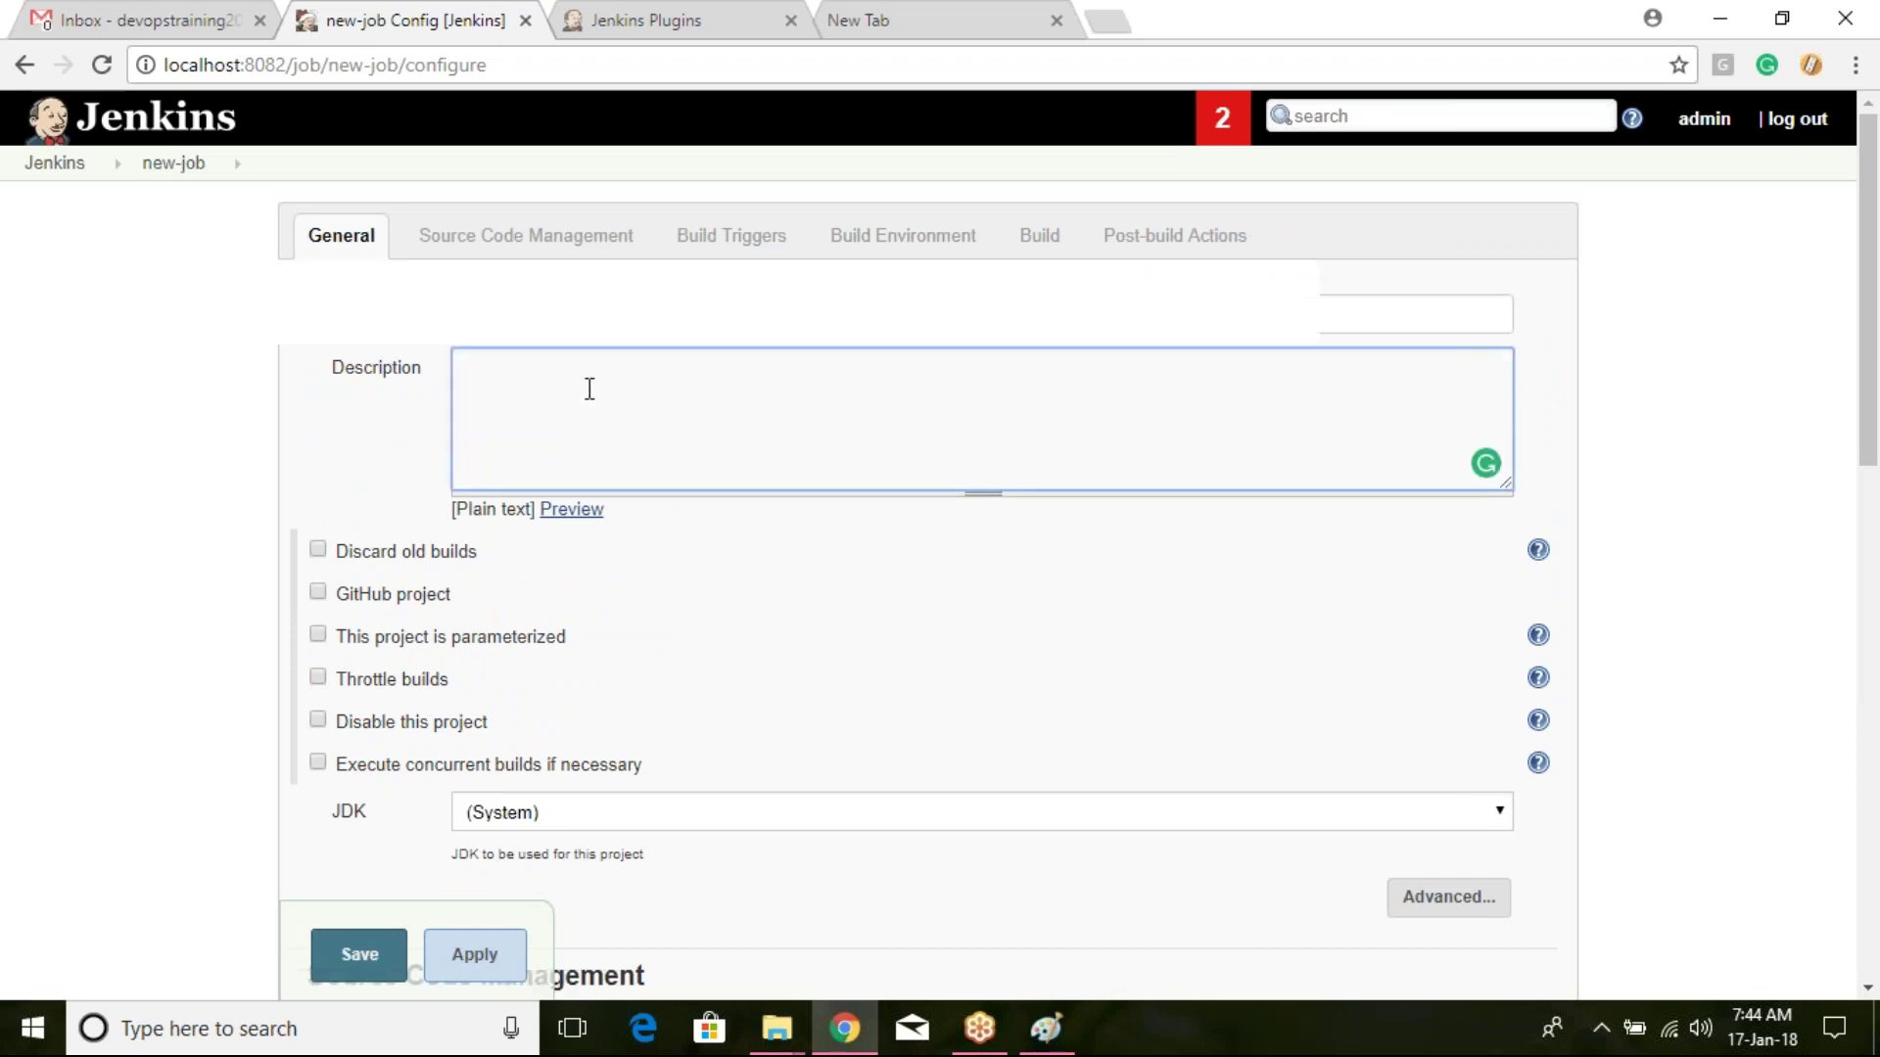
pyautogui.scroll(-1, 588, 387)
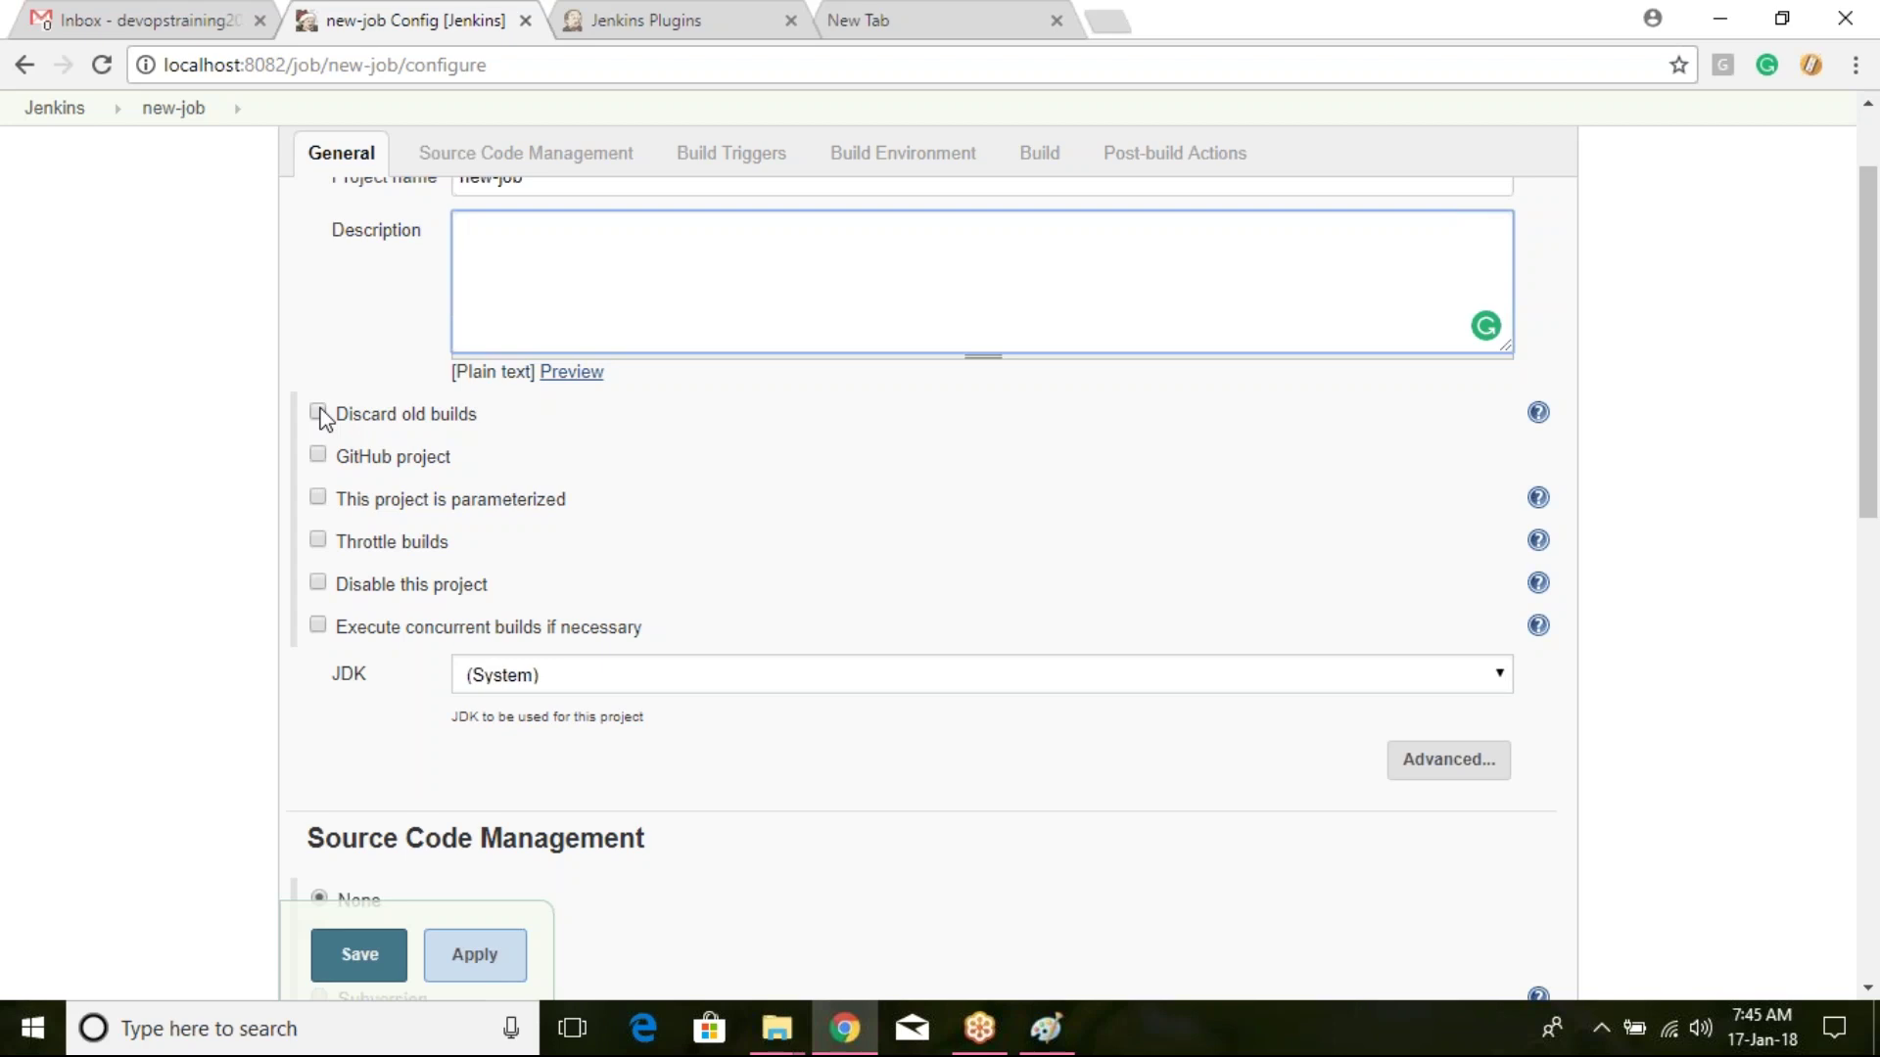
# Step: Enable Discard old builds with Log Rotation, keeping builds for 4 days
pyautogui.click(319, 413)
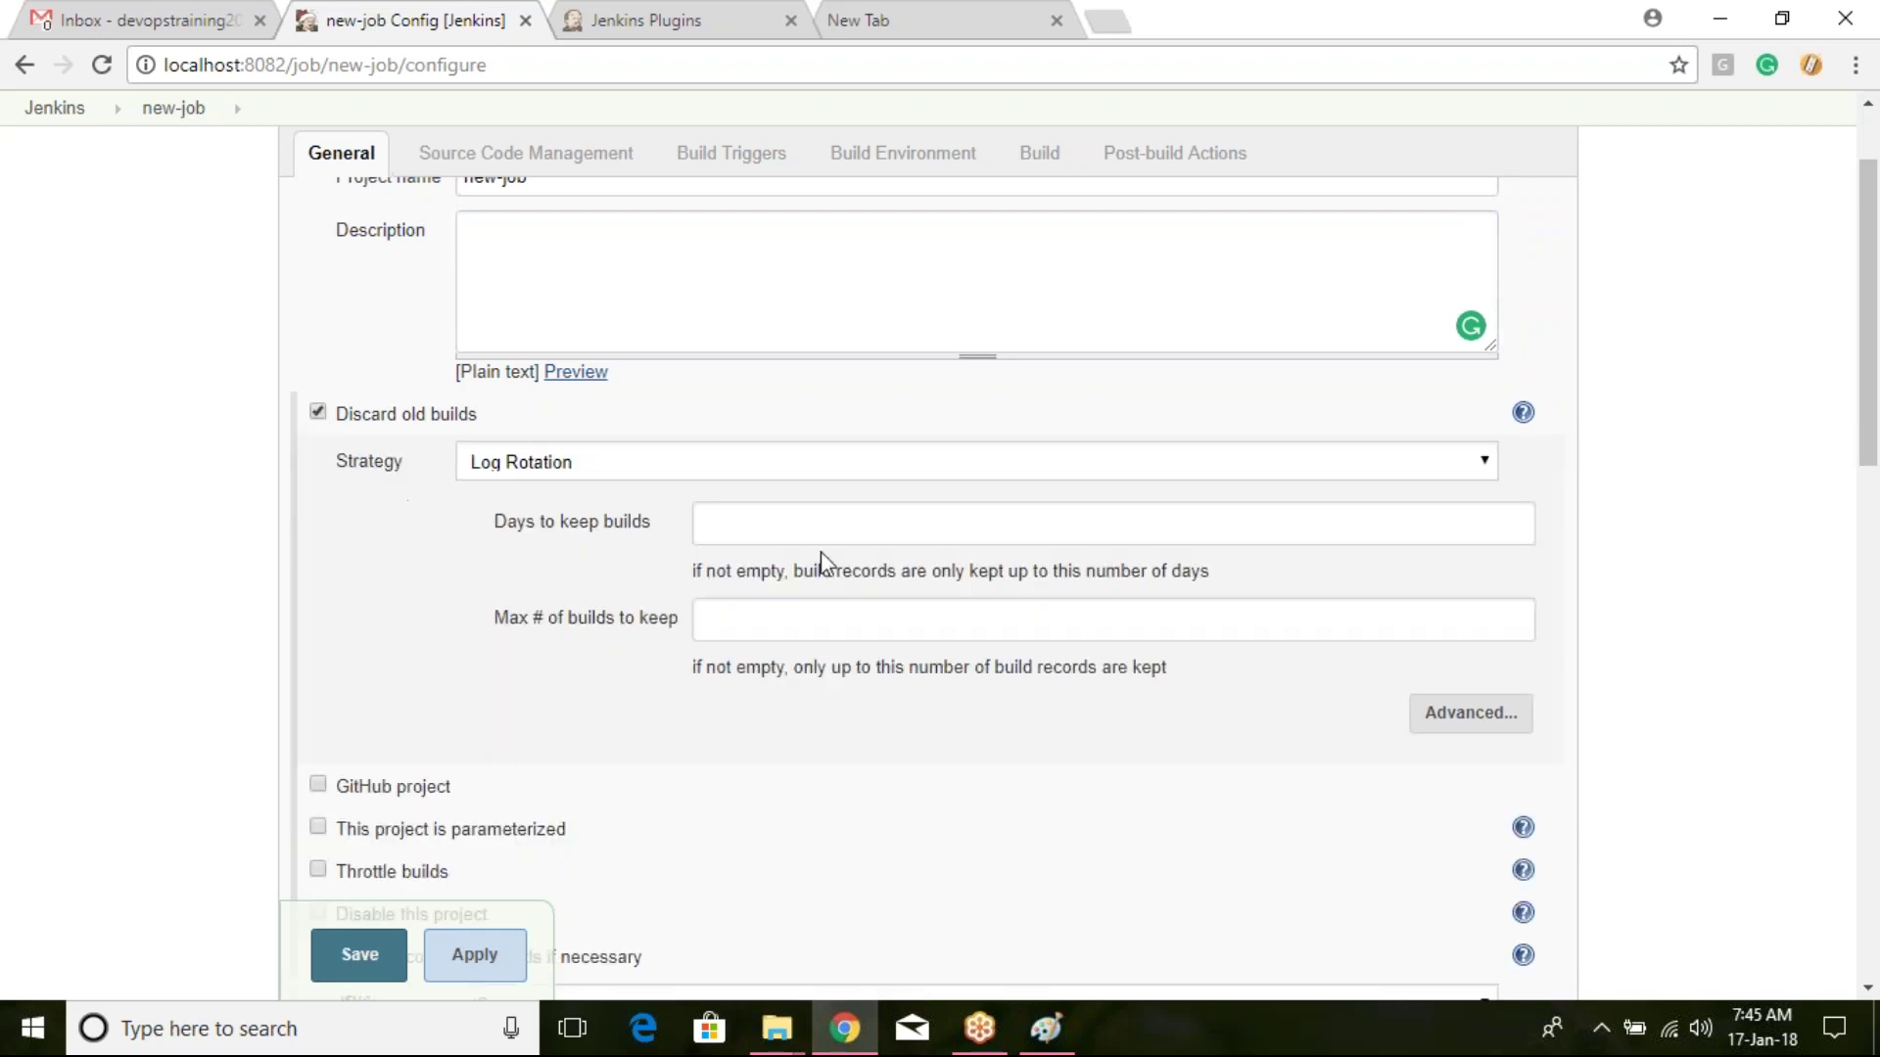
pyautogui.moveTo(507, 521); pyautogui.dragTo(627, 516)
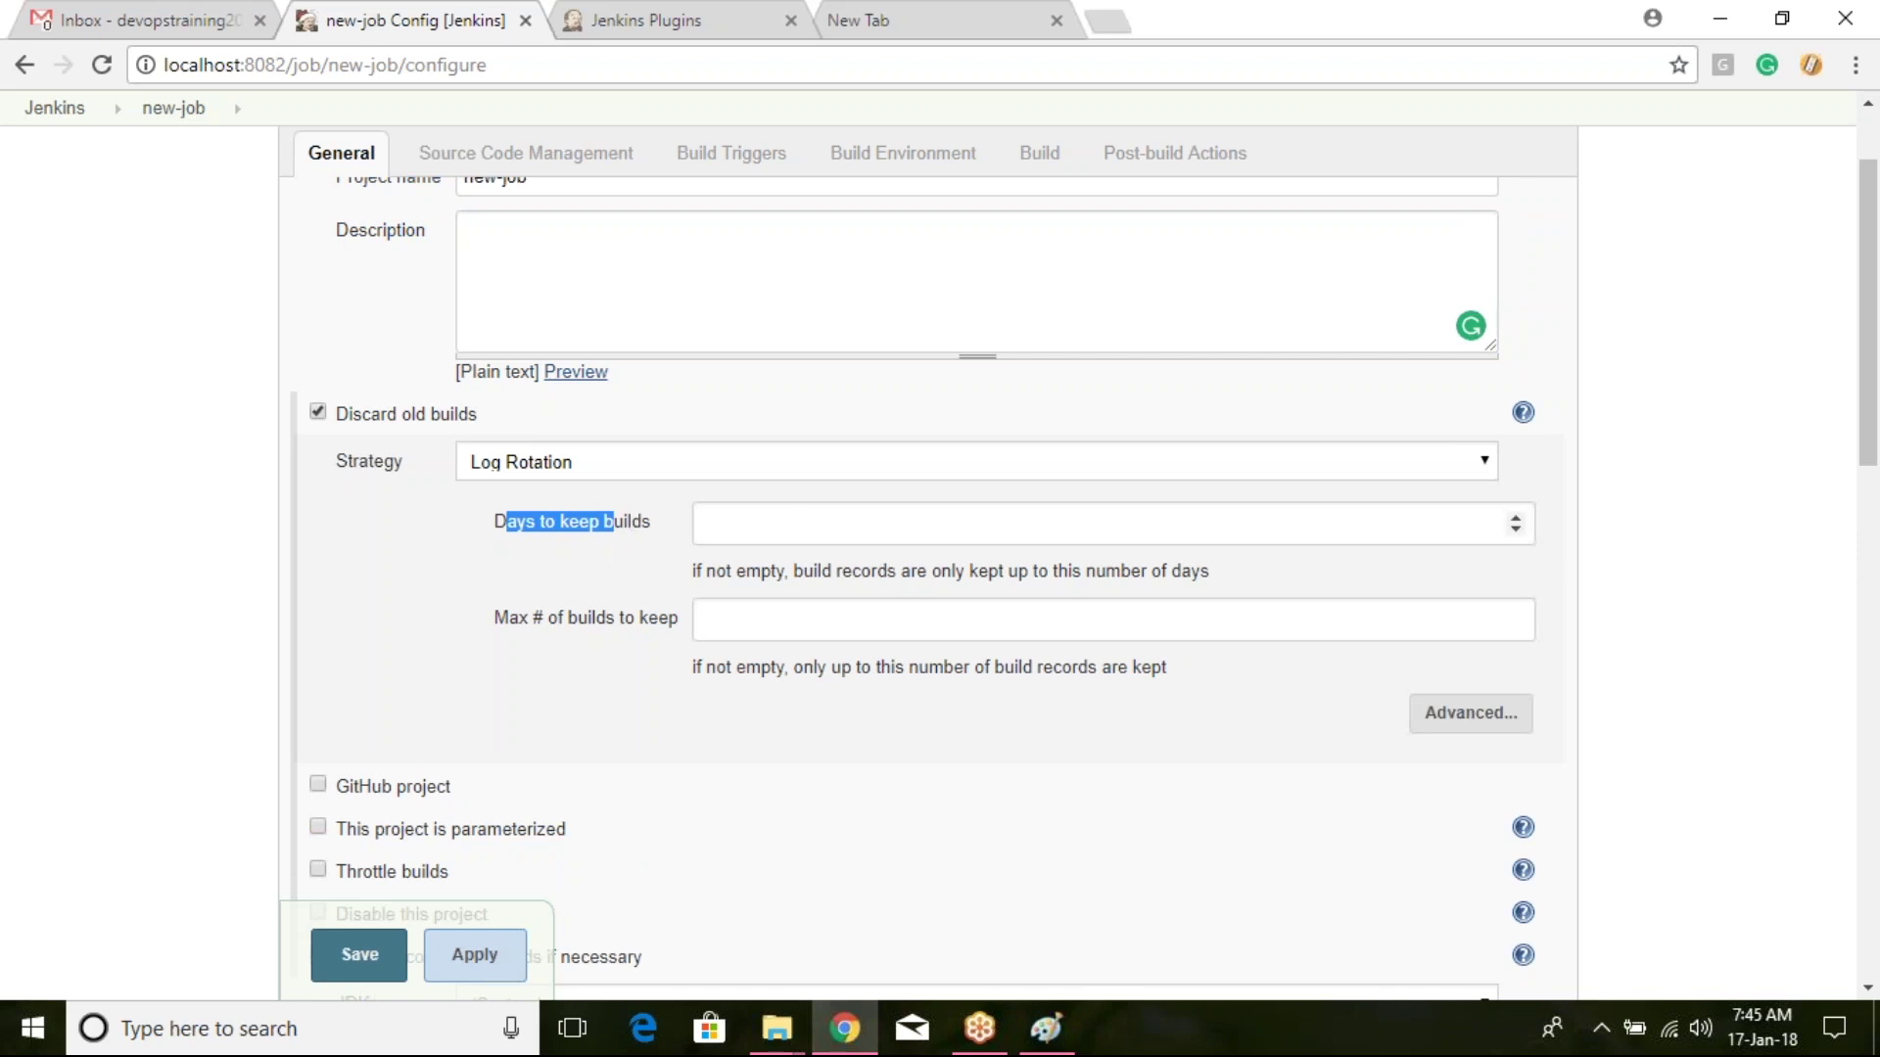
pyautogui.click(729, 517)
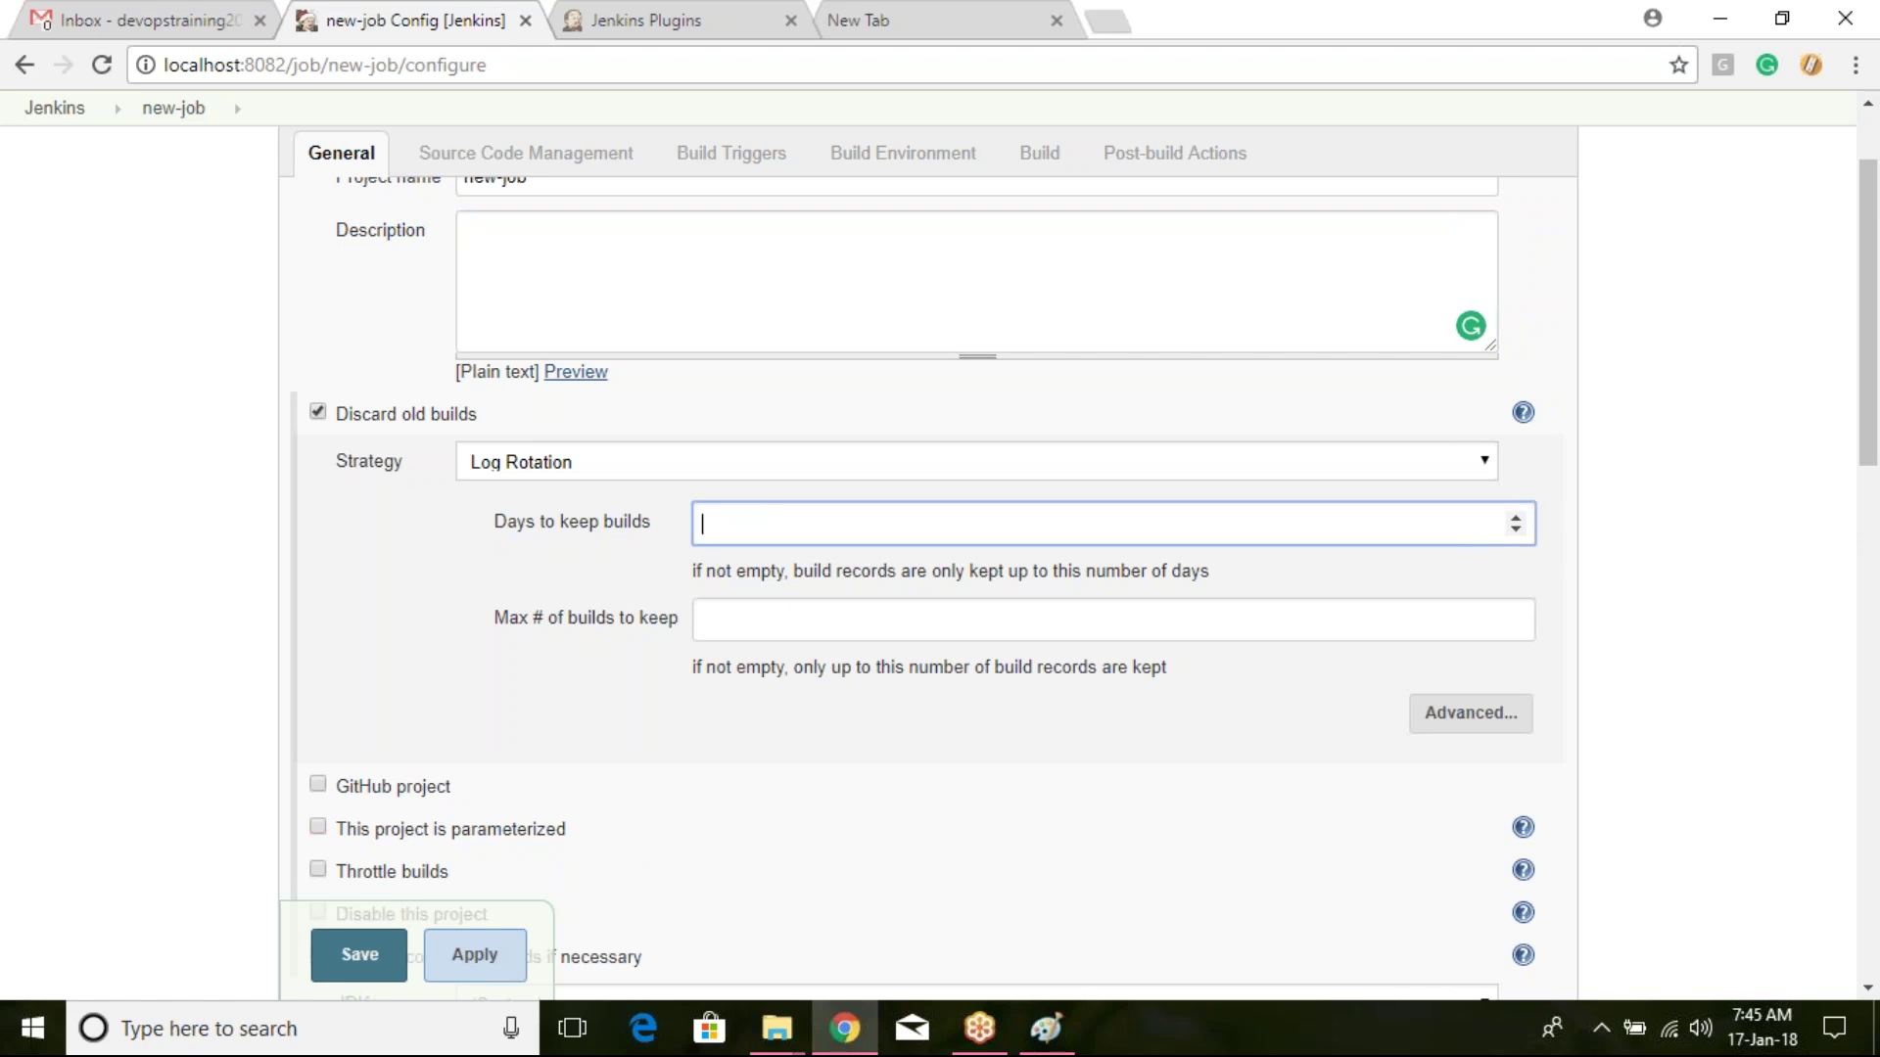
pyautogui.write('4')
pyautogui.press('BackSpace')
pyautogui.write('4')
pyautogui.click(844, 617)
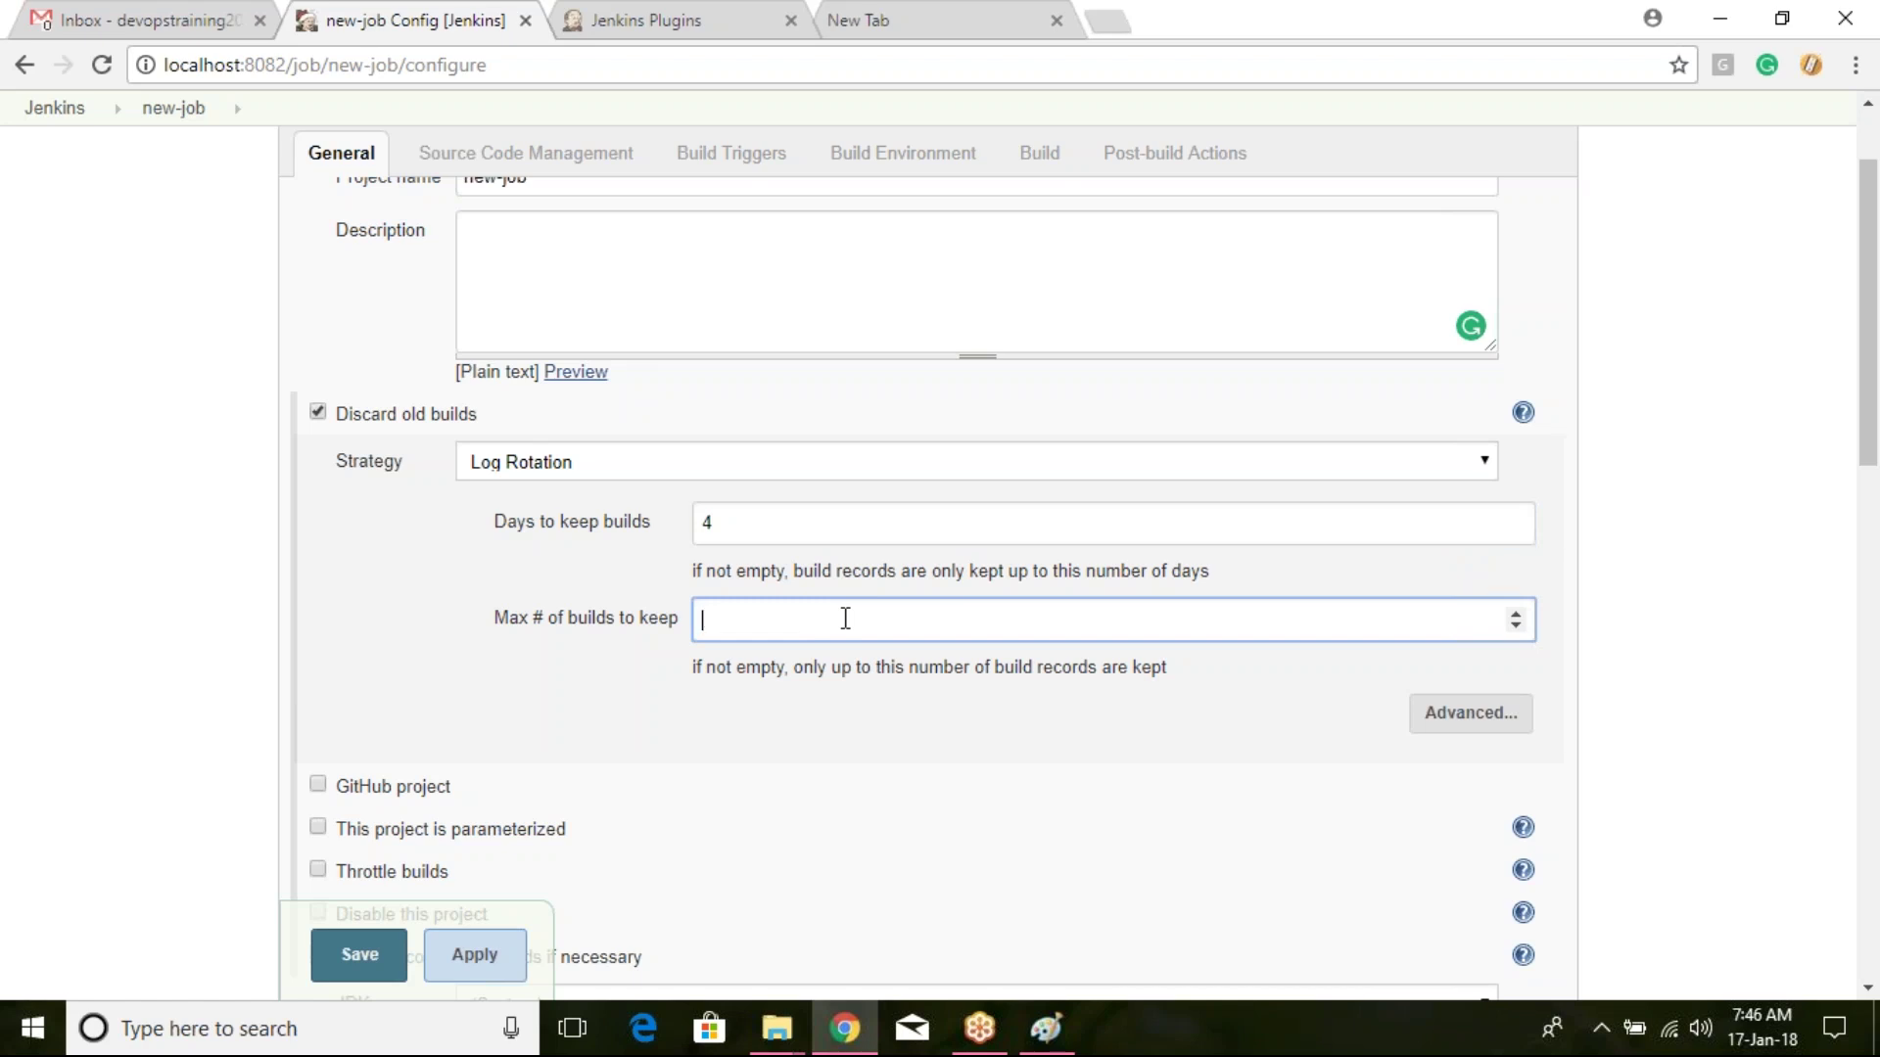
# Step: Save new-job's discard settings, then open the job2 project from the dashboard
pyautogui.click(61, 111)
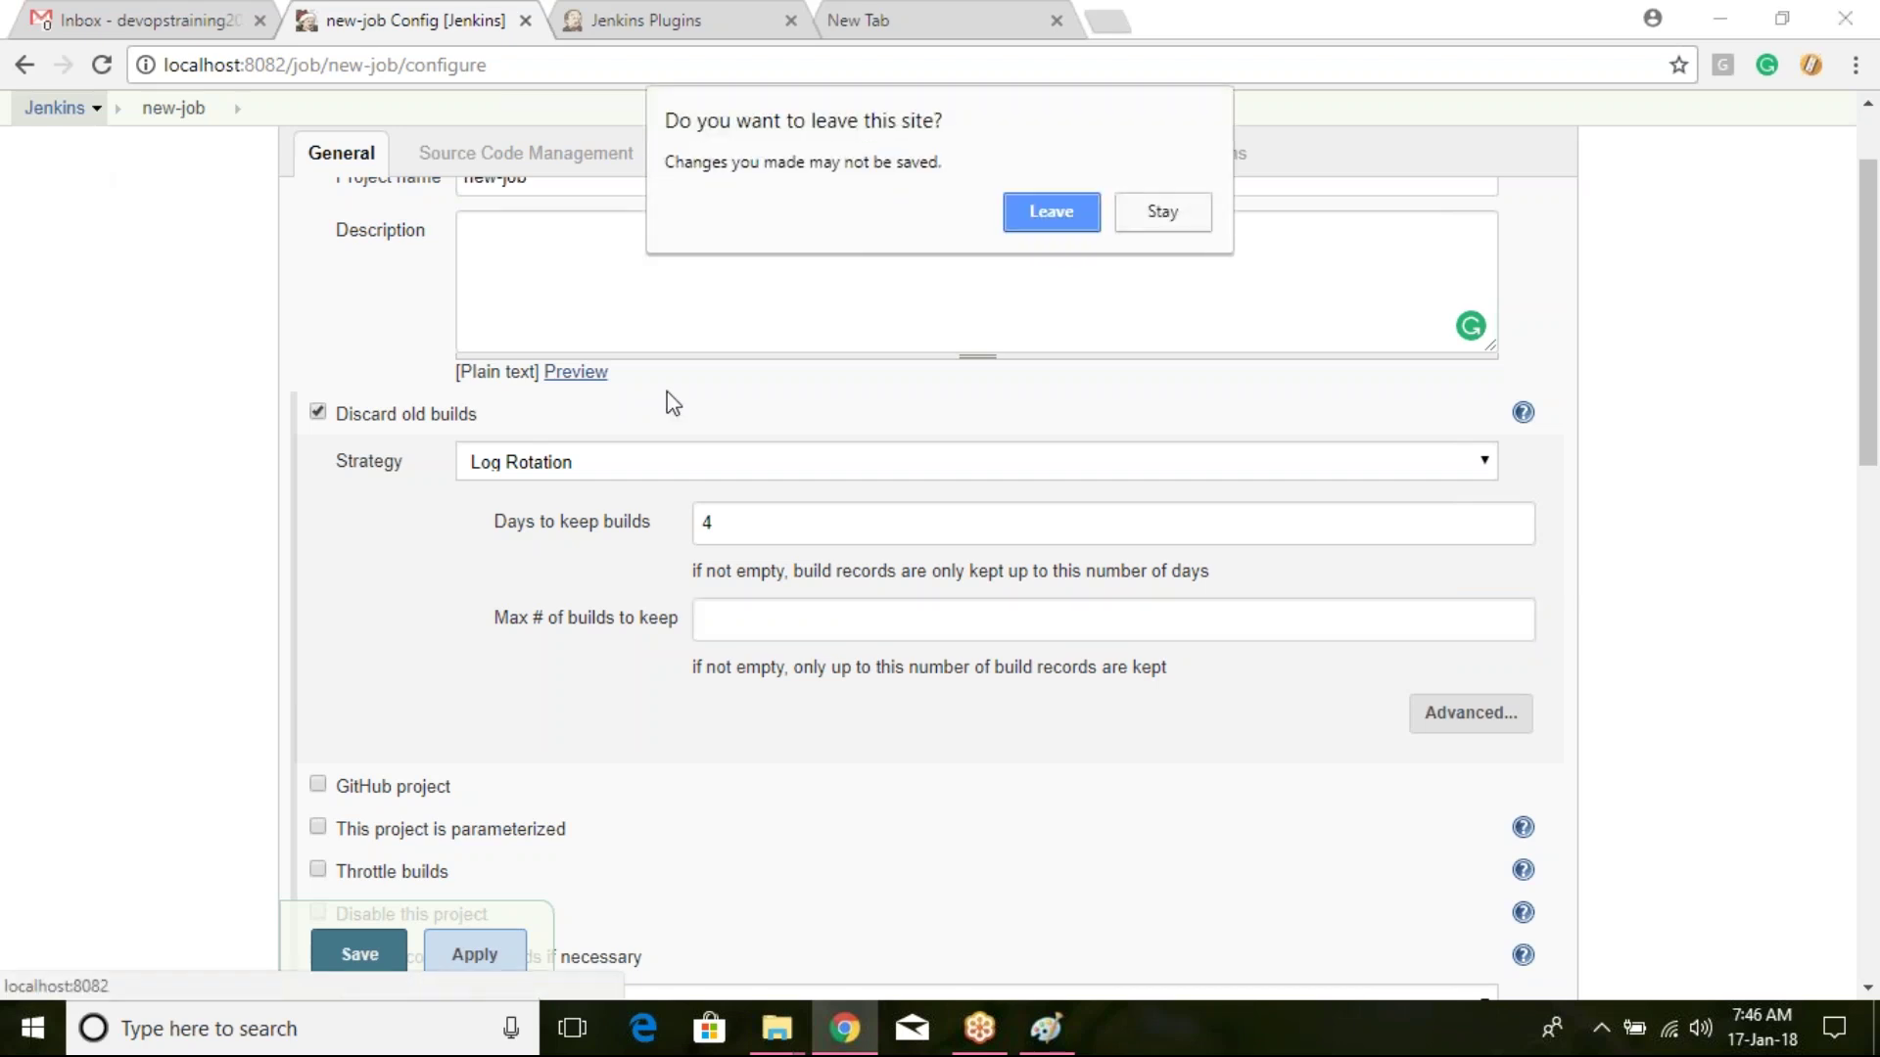
pyautogui.click(1162, 220)
pyautogui.click(358, 949)
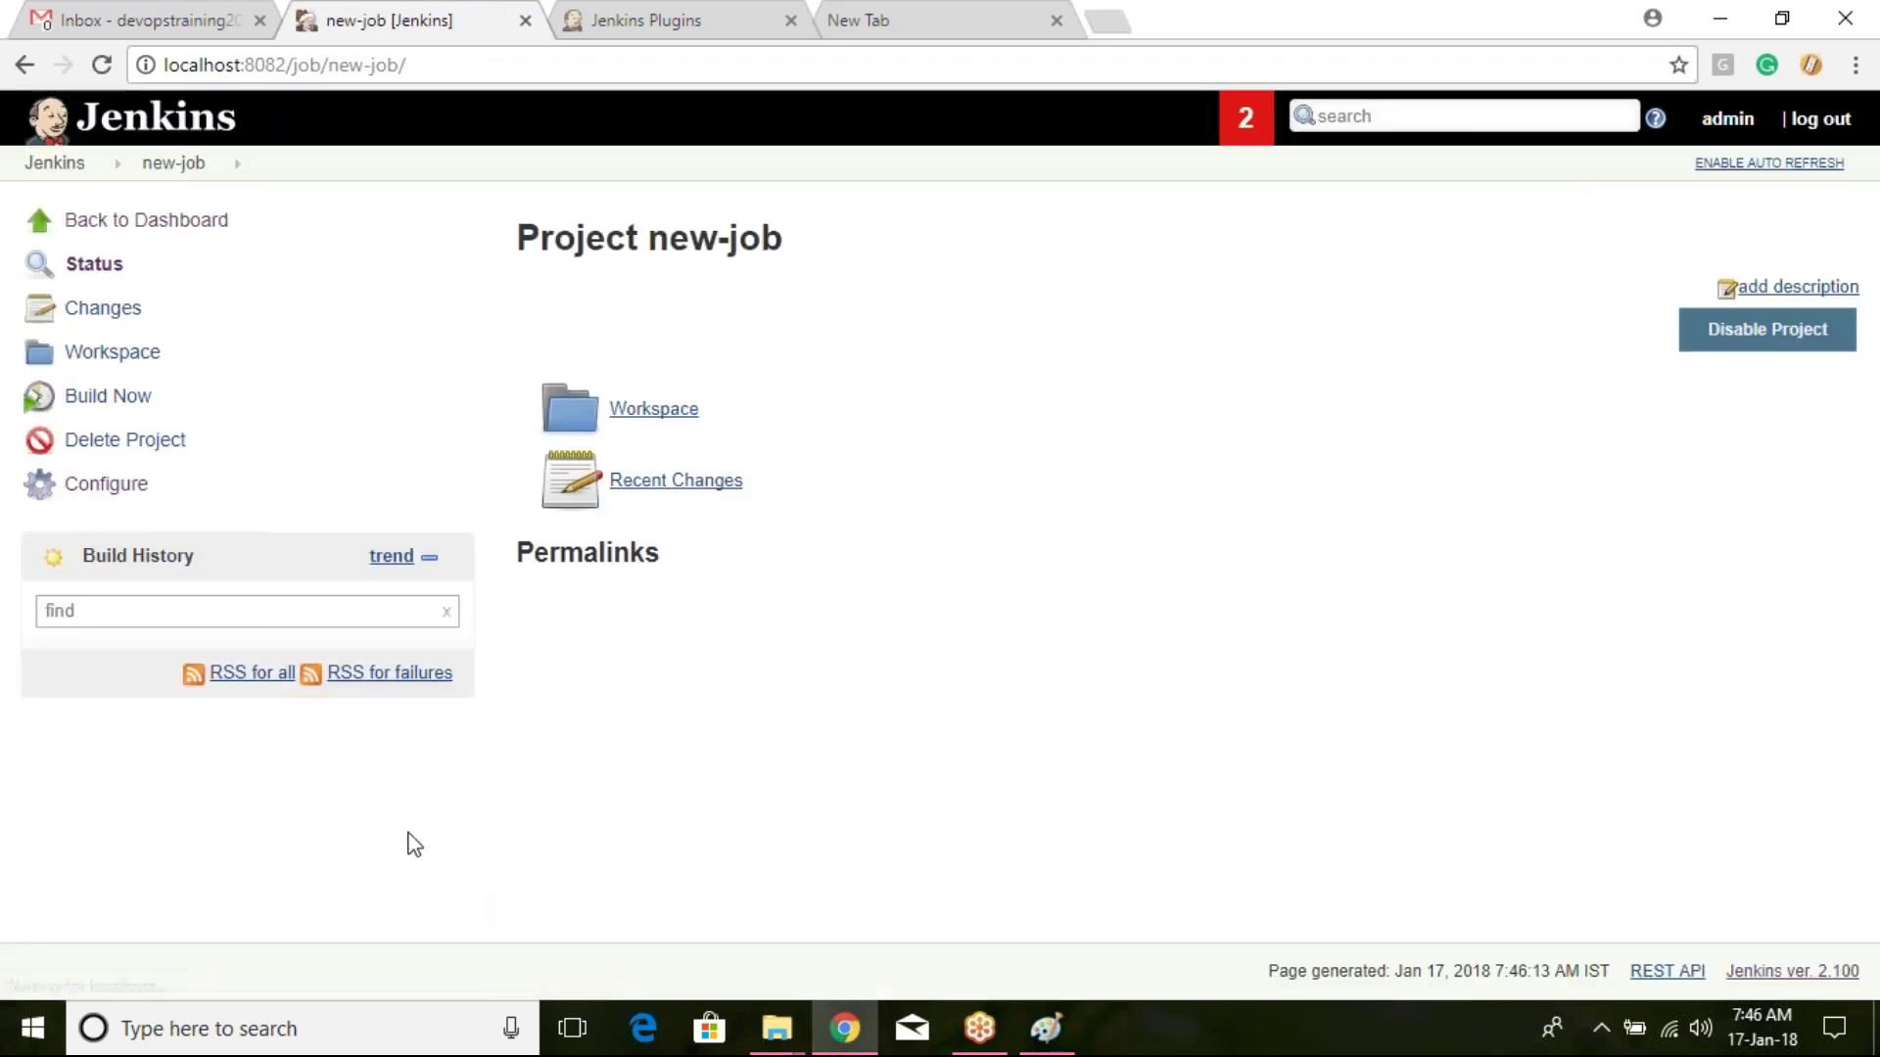
pyautogui.click(52, 176)
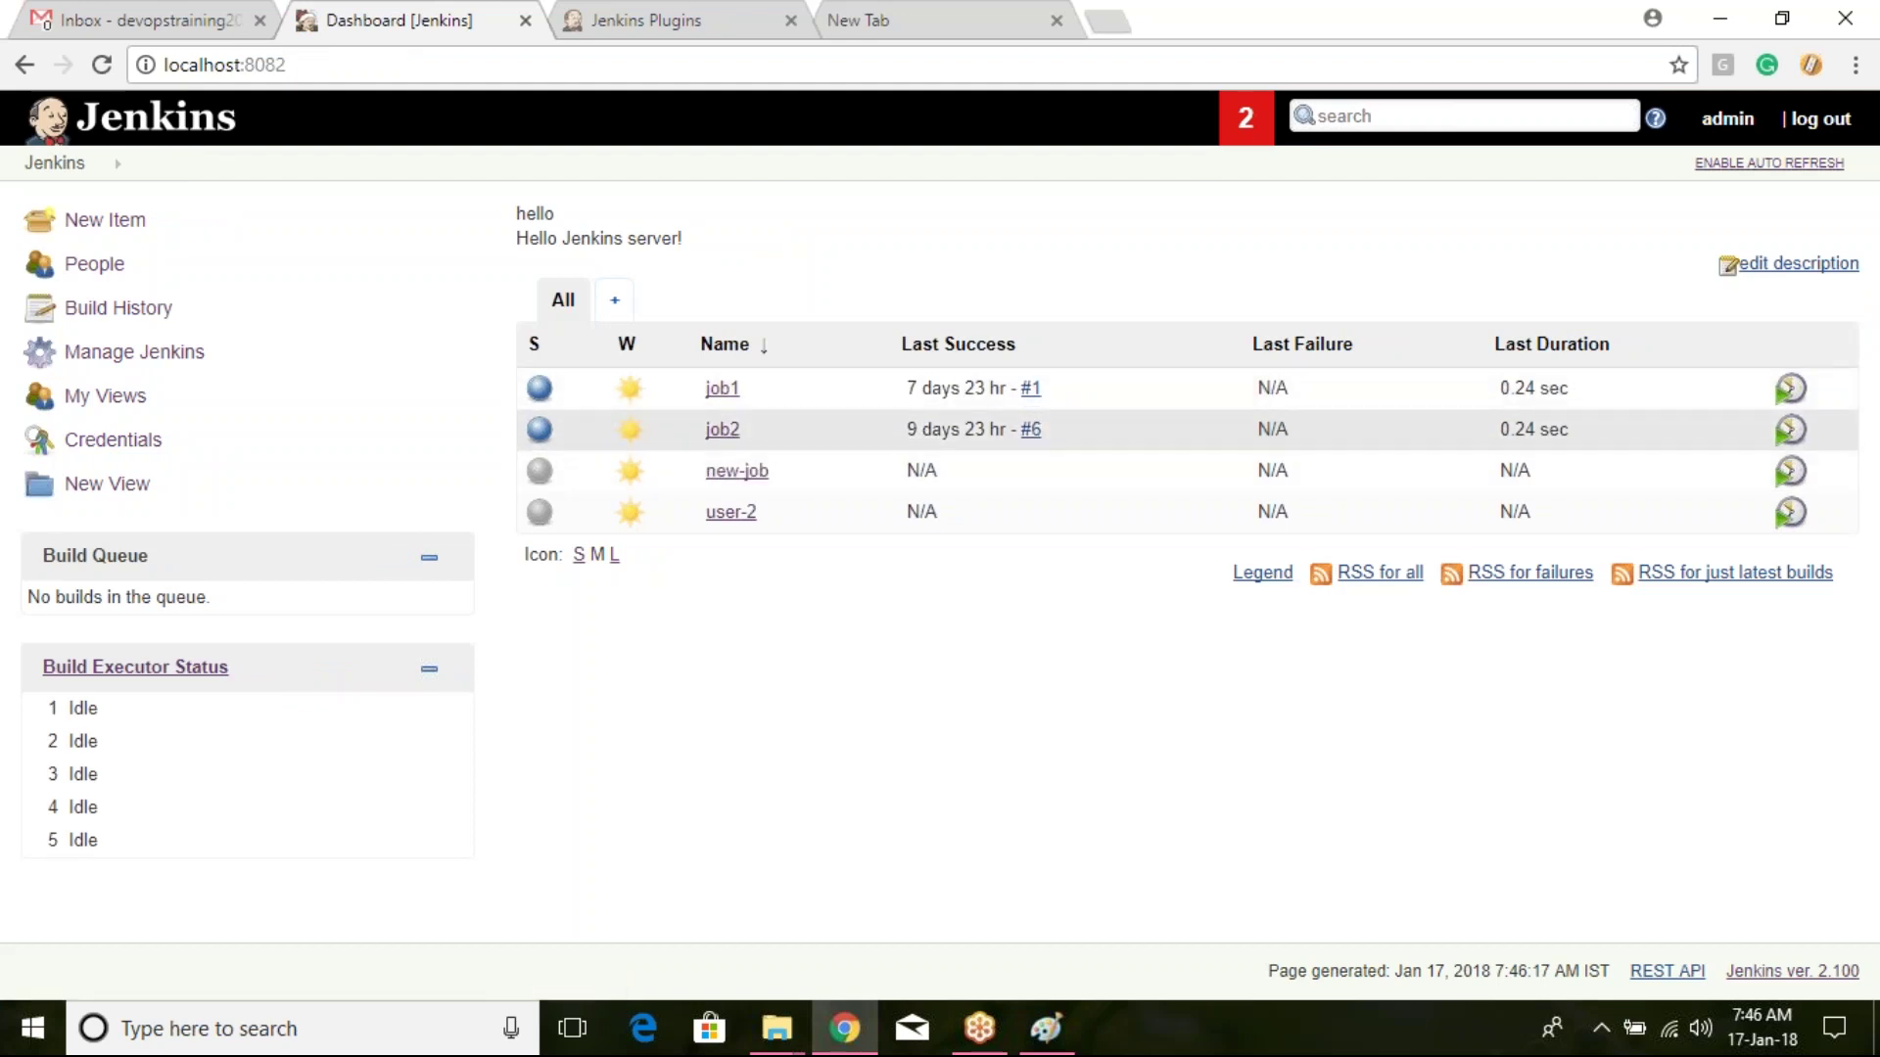
pyautogui.click(721, 430)
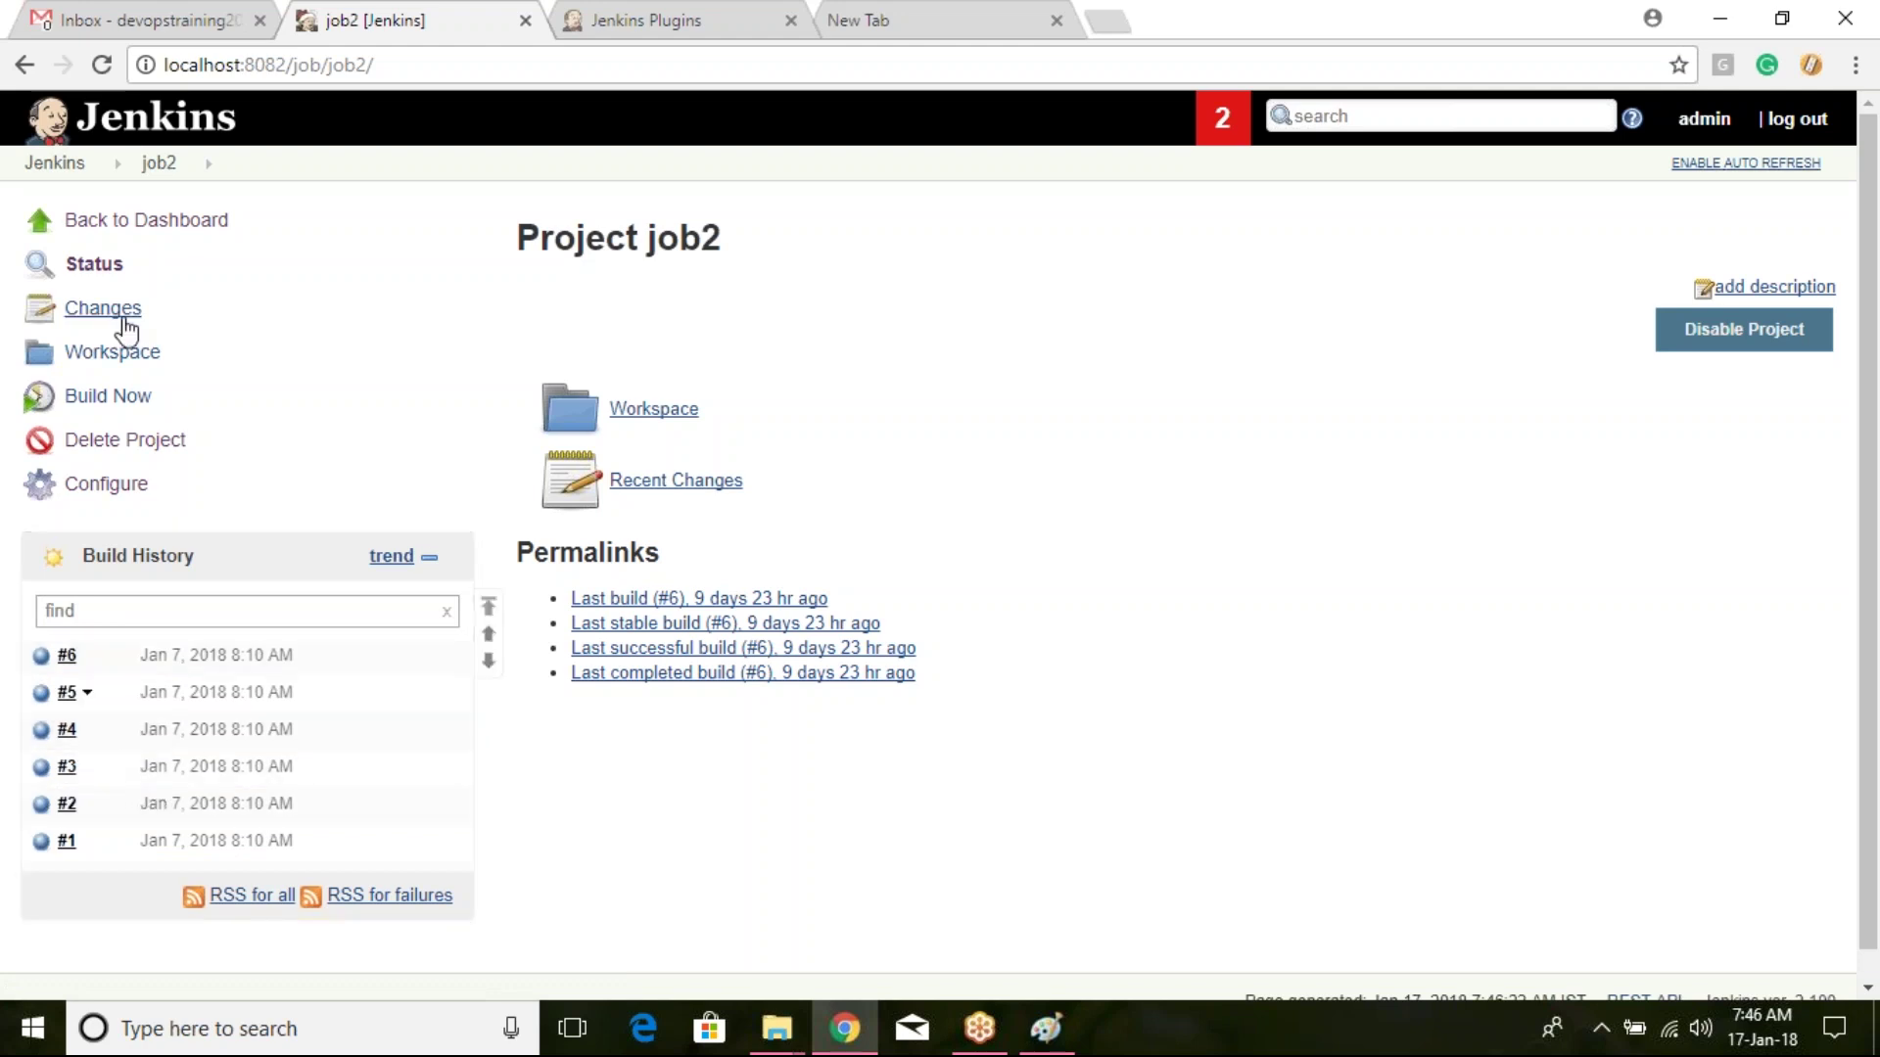
# Step: Set job2 to discard old builds with a maximum of 4 builds kept, and save
pyautogui.click(133, 491)
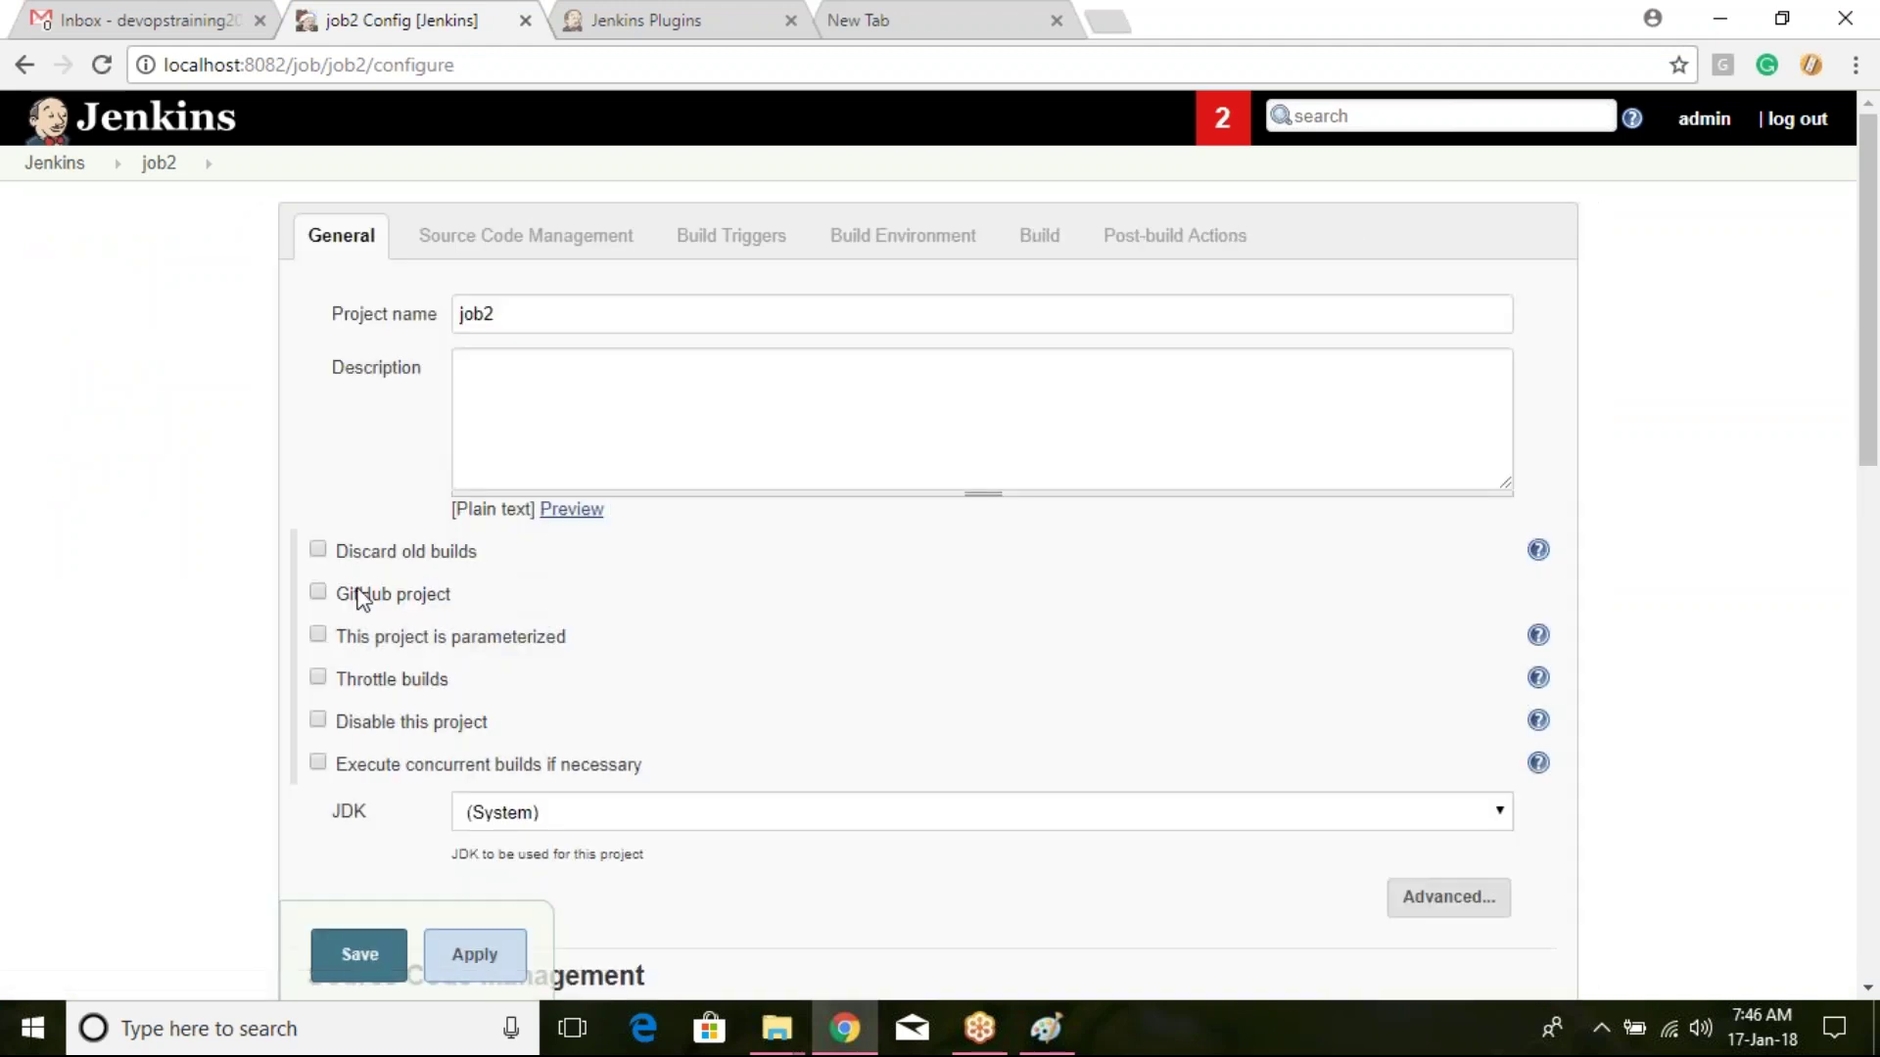
pyautogui.click(319, 550)
pyautogui.click(814, 755)
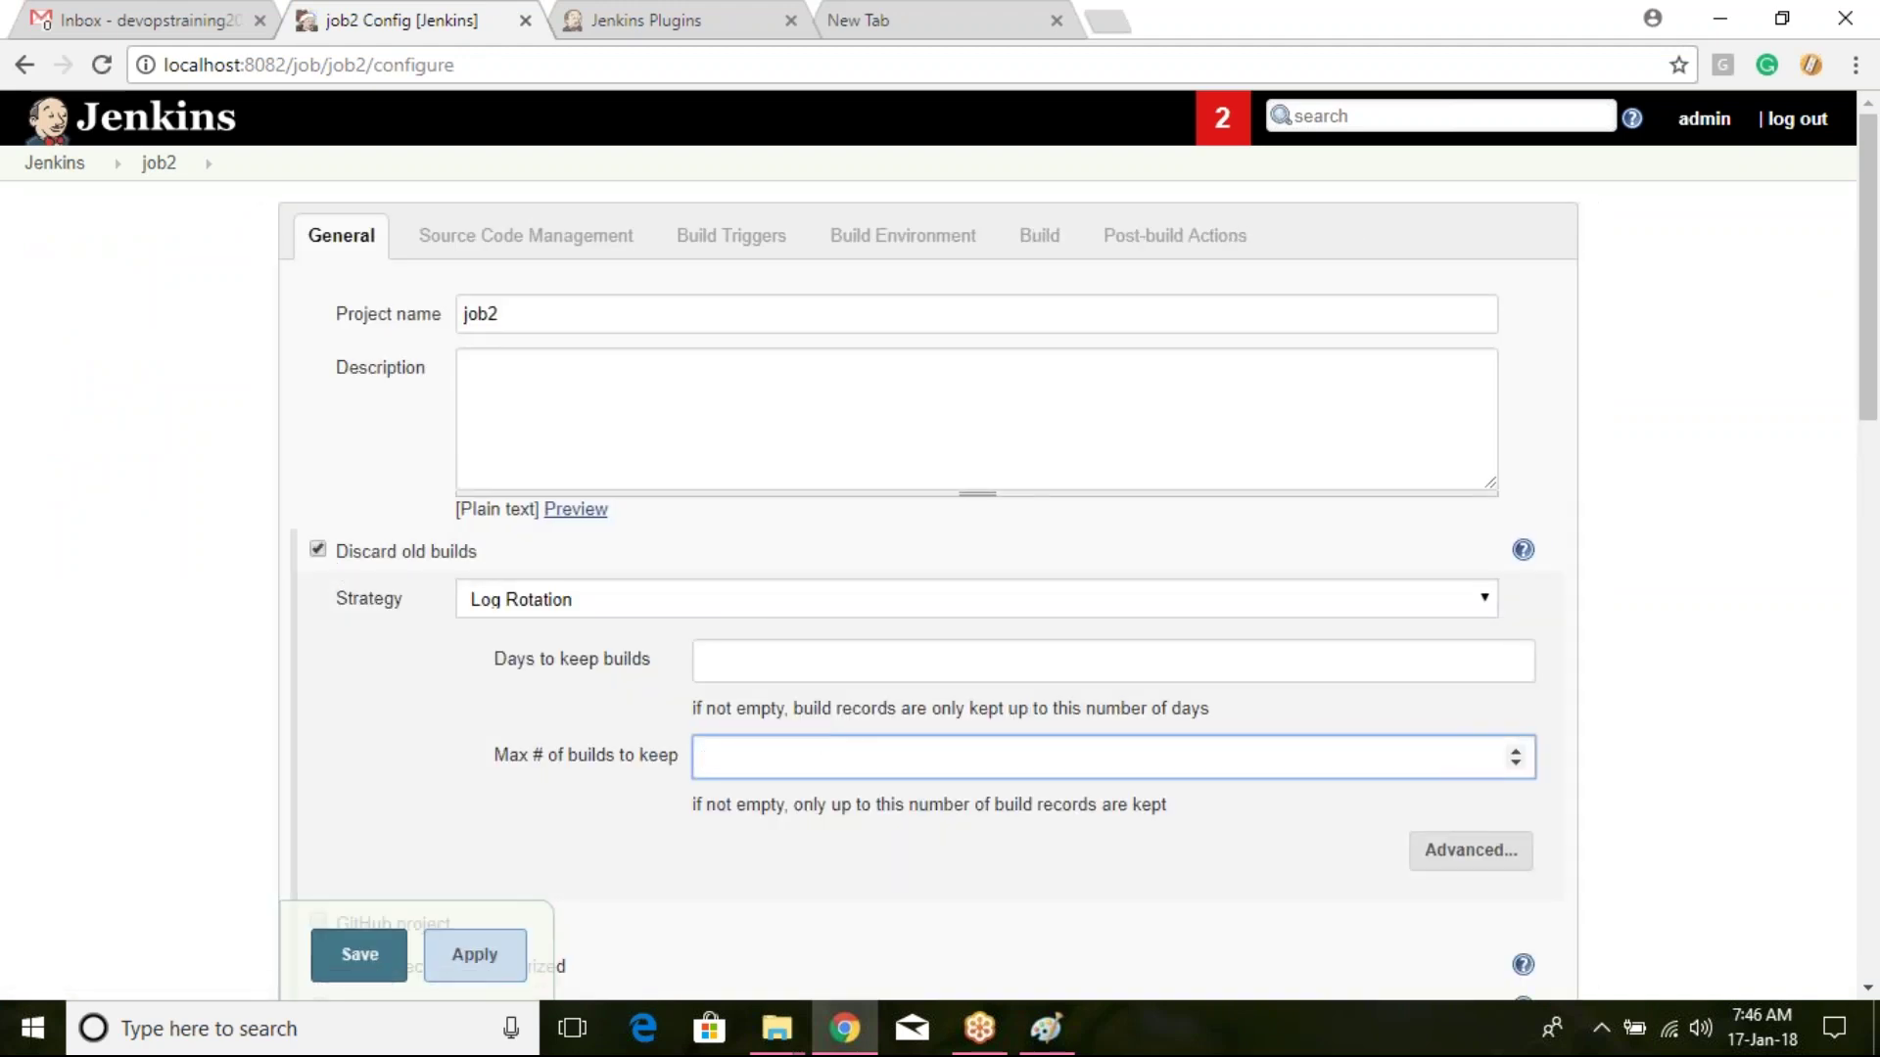
pyautogui.write('4')
pyautogui.click(367, 961)
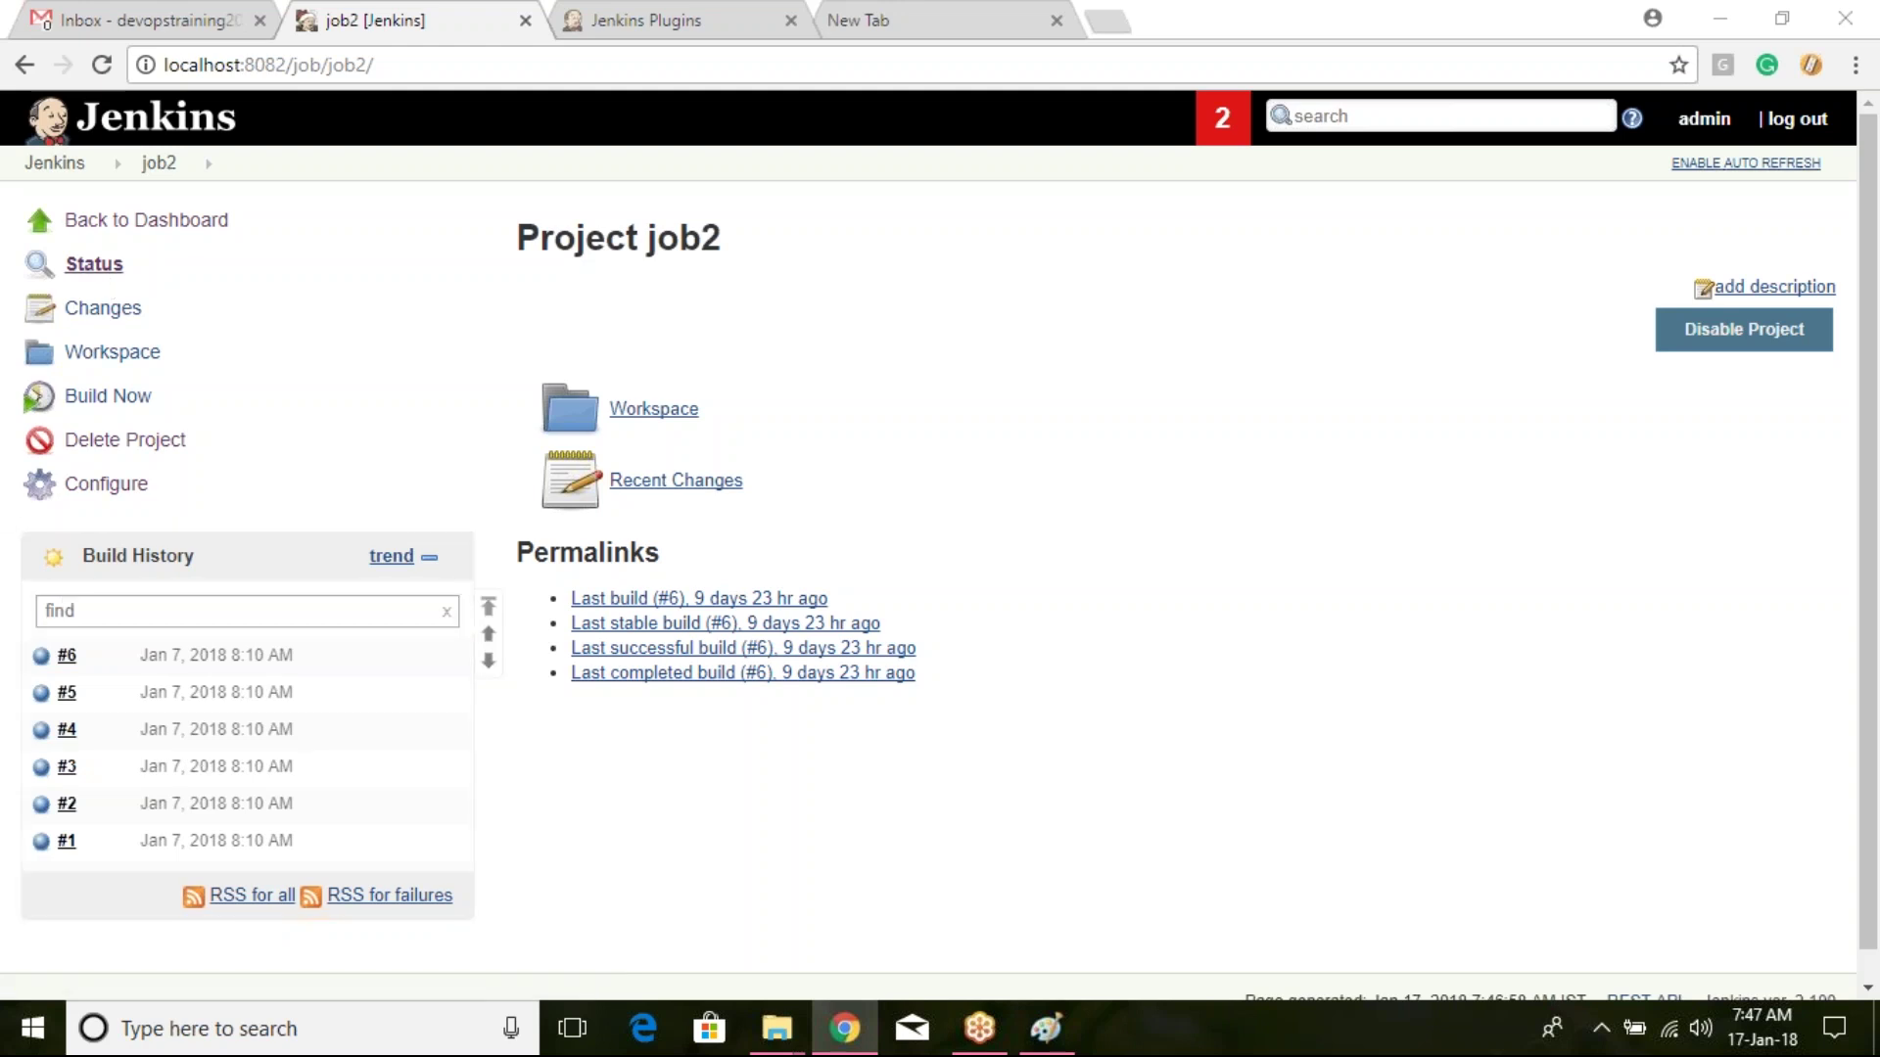
# Step: Build job2 twice, producing builds #7 and #8, then return to the dashboard
pyautogui.click(67, 132)
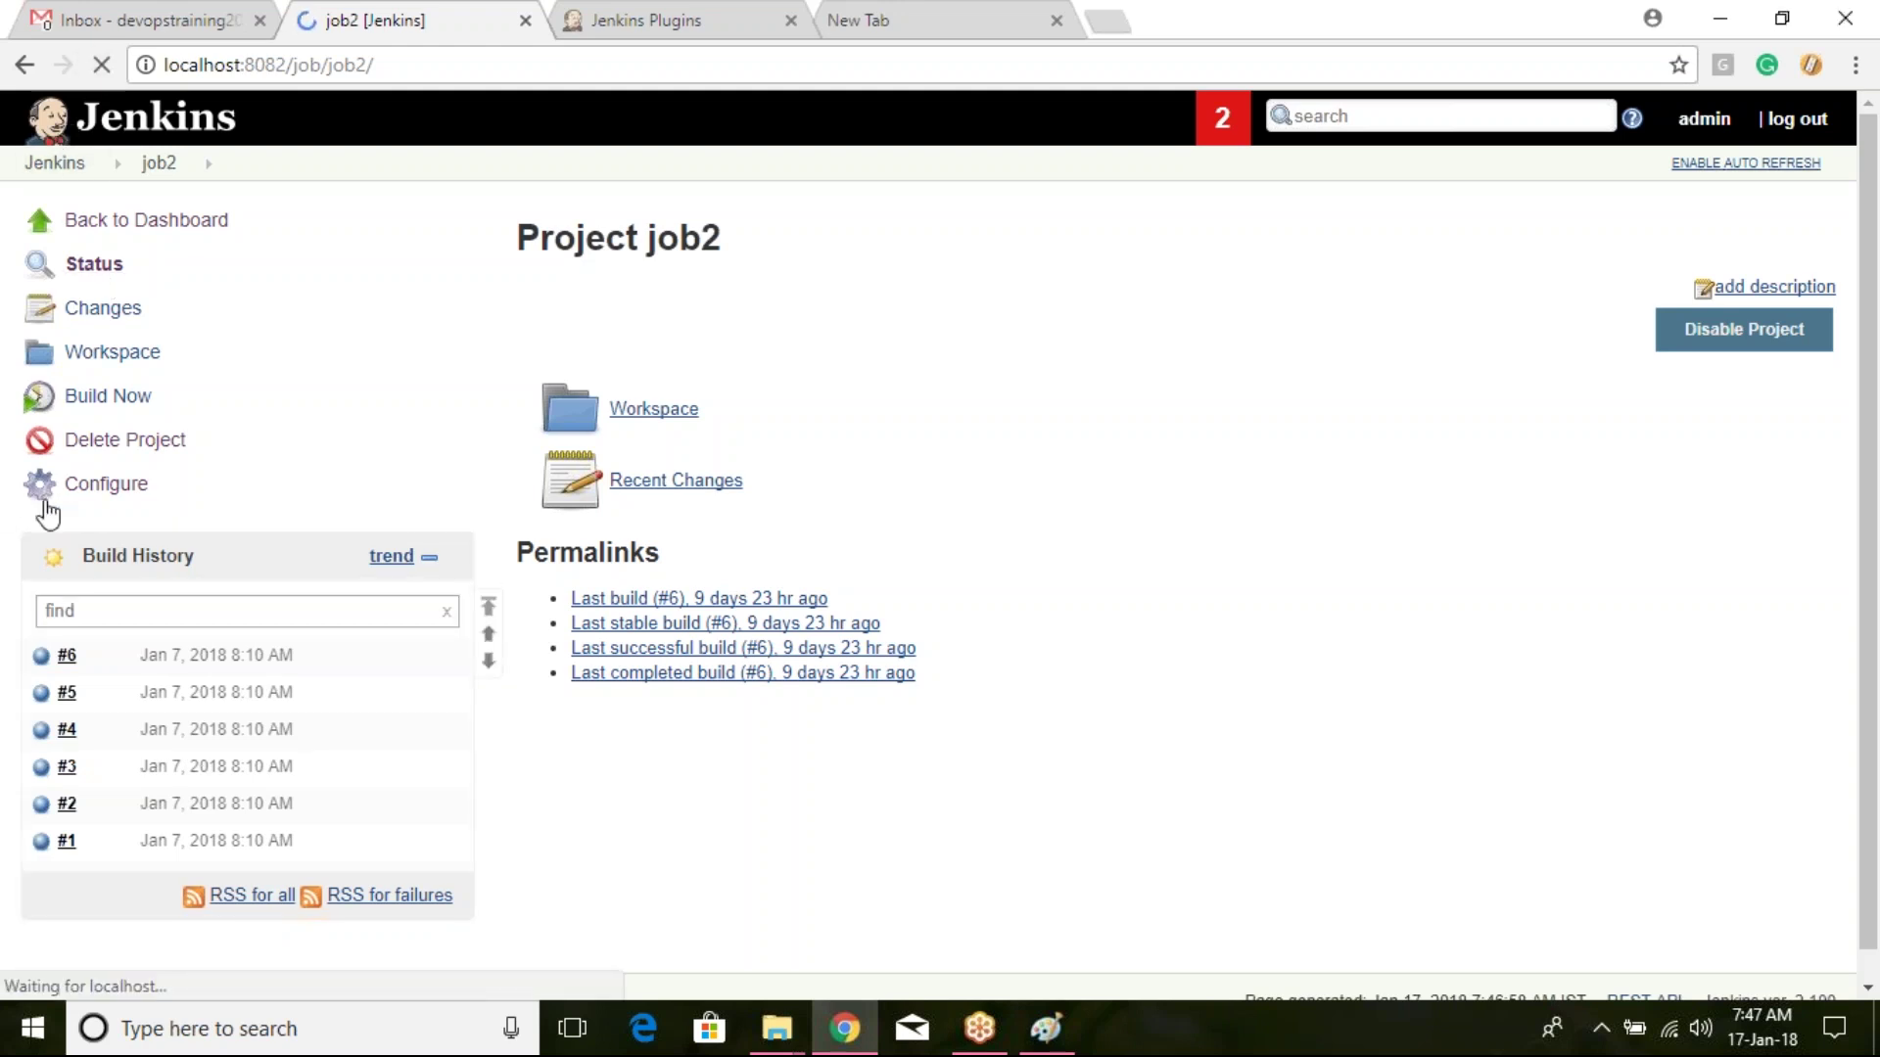
pyautogui.click(108, 396)
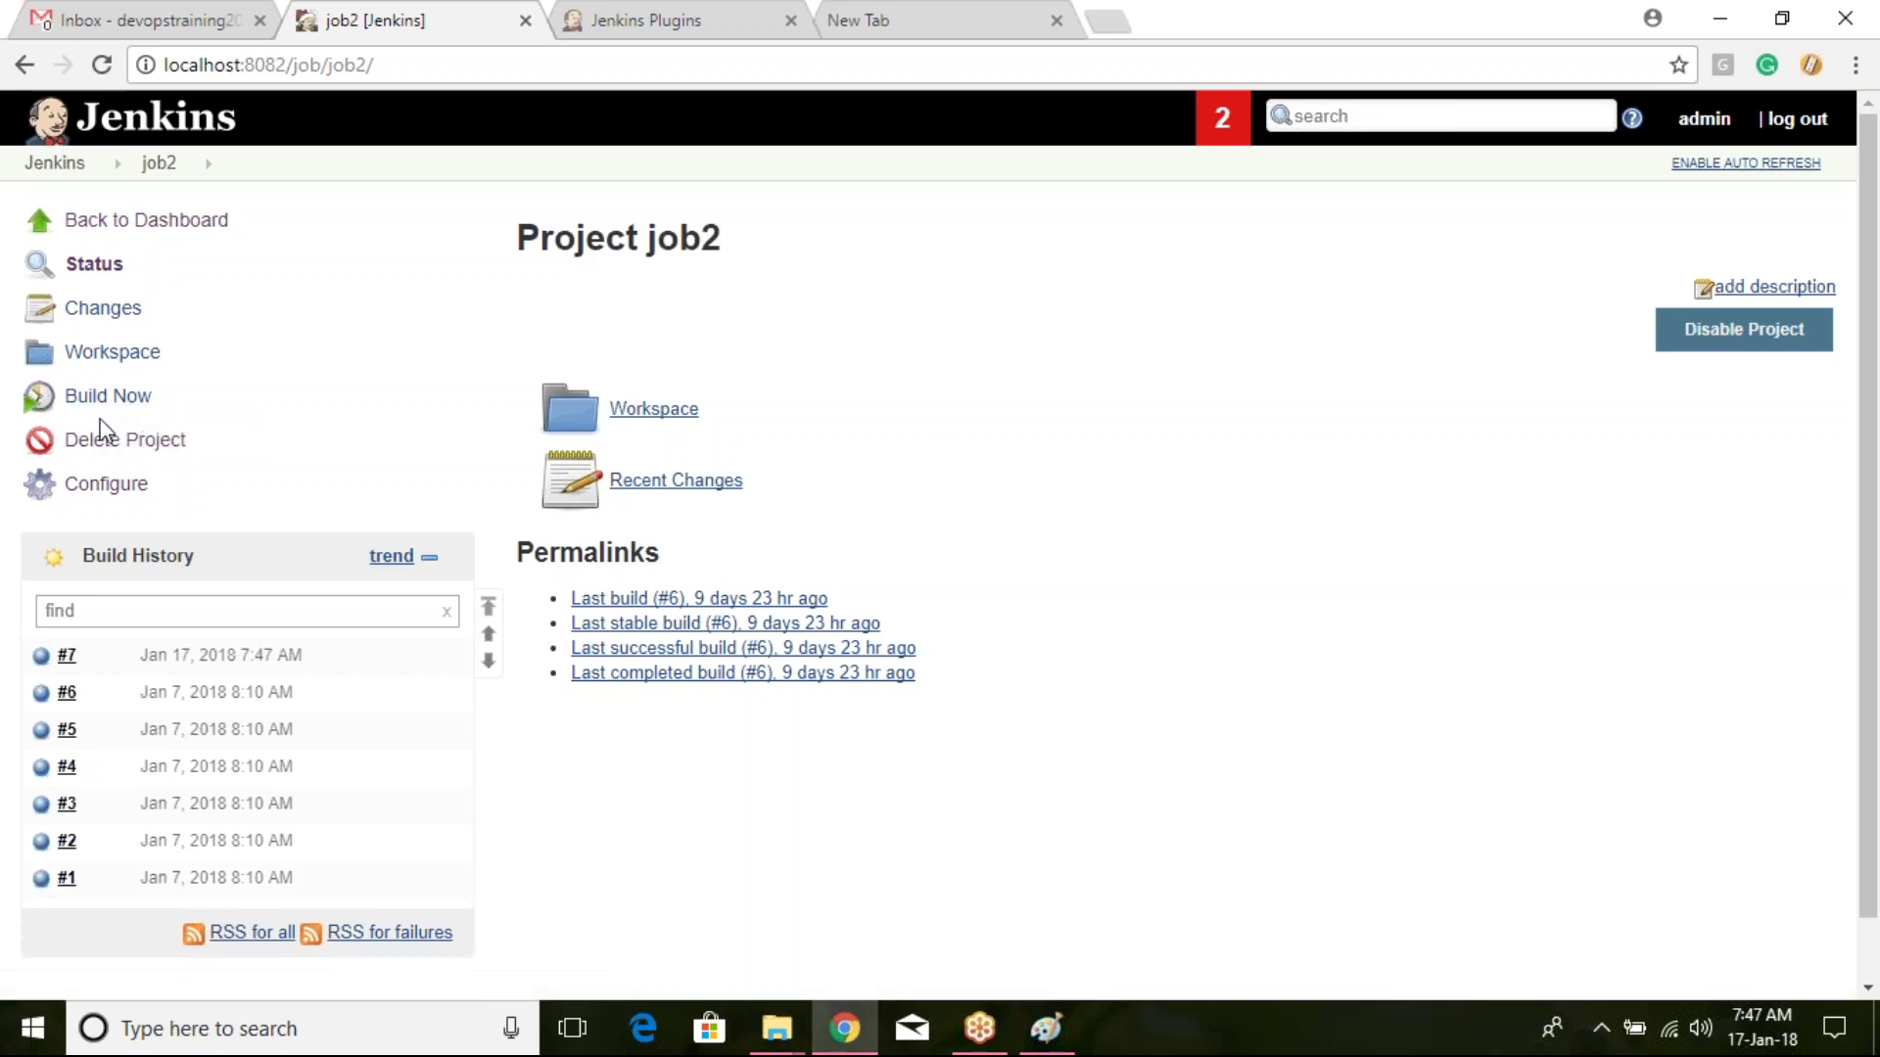
pyautogui.click(99, 71)
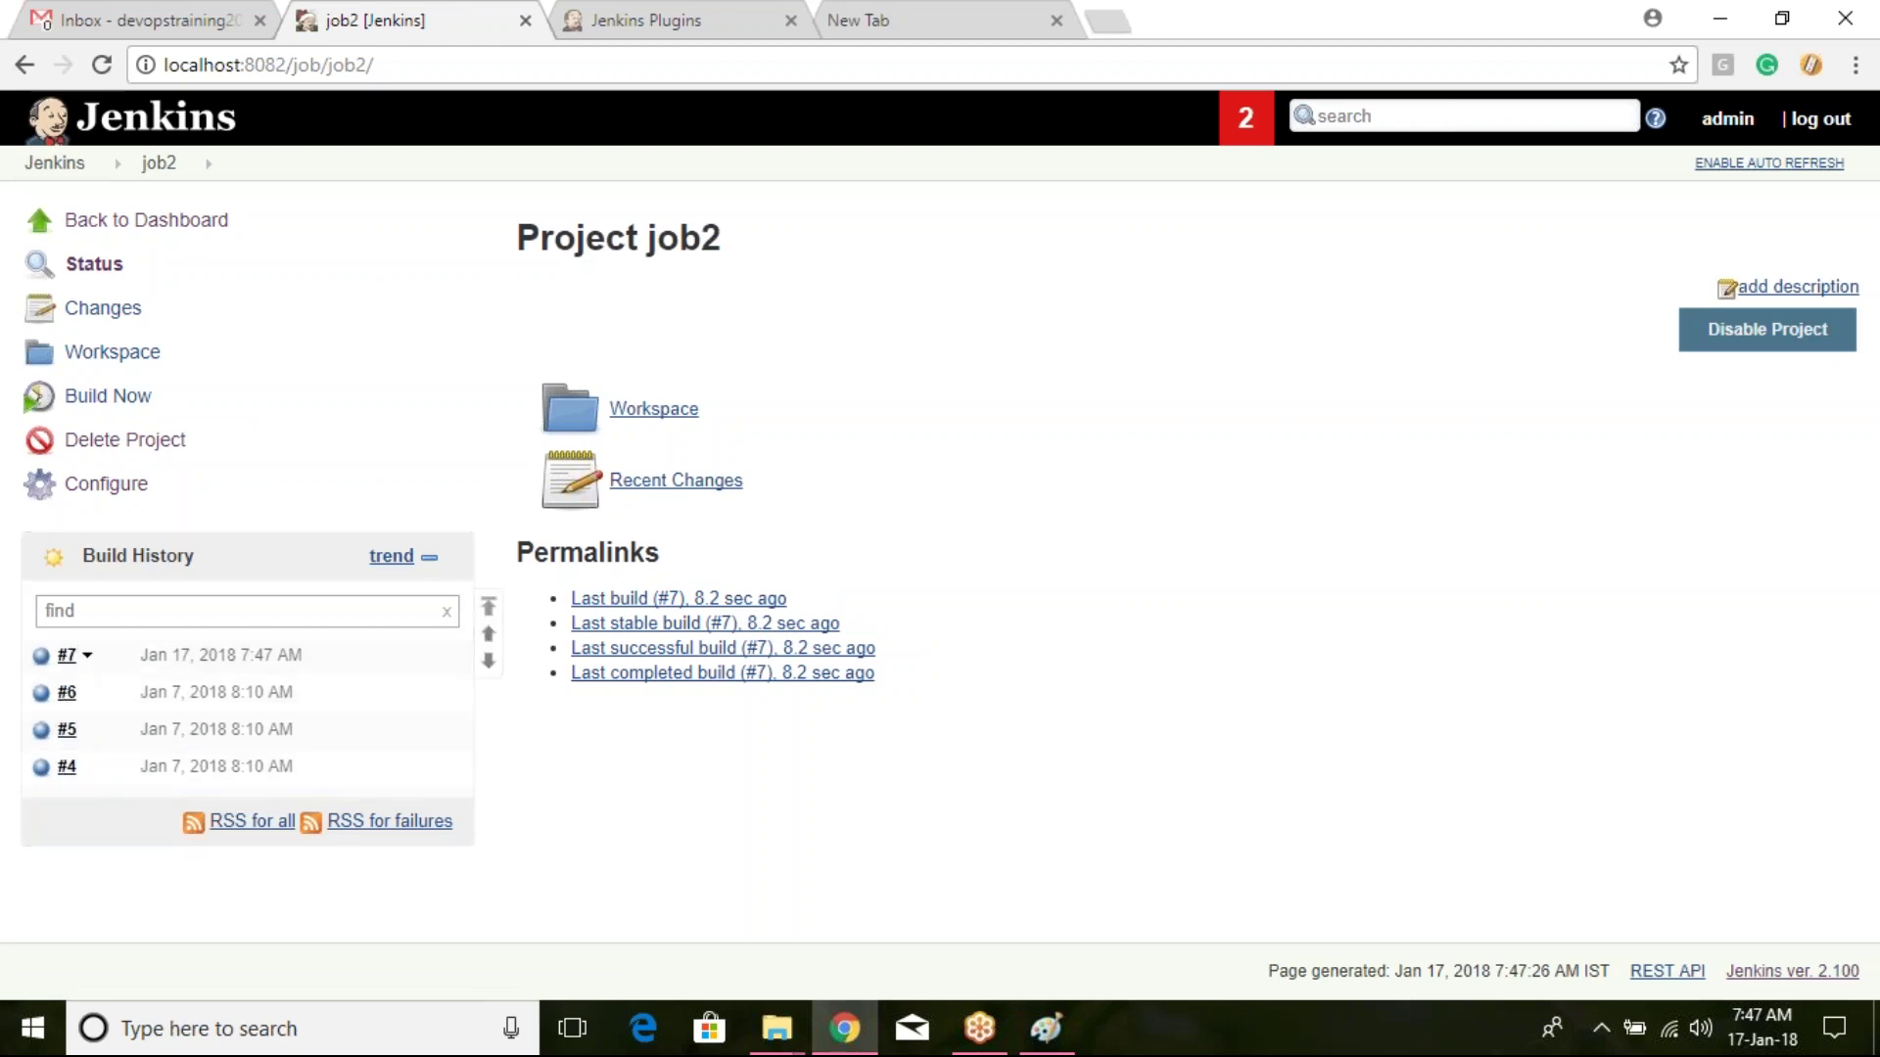
pyautogui.click(143, 393)
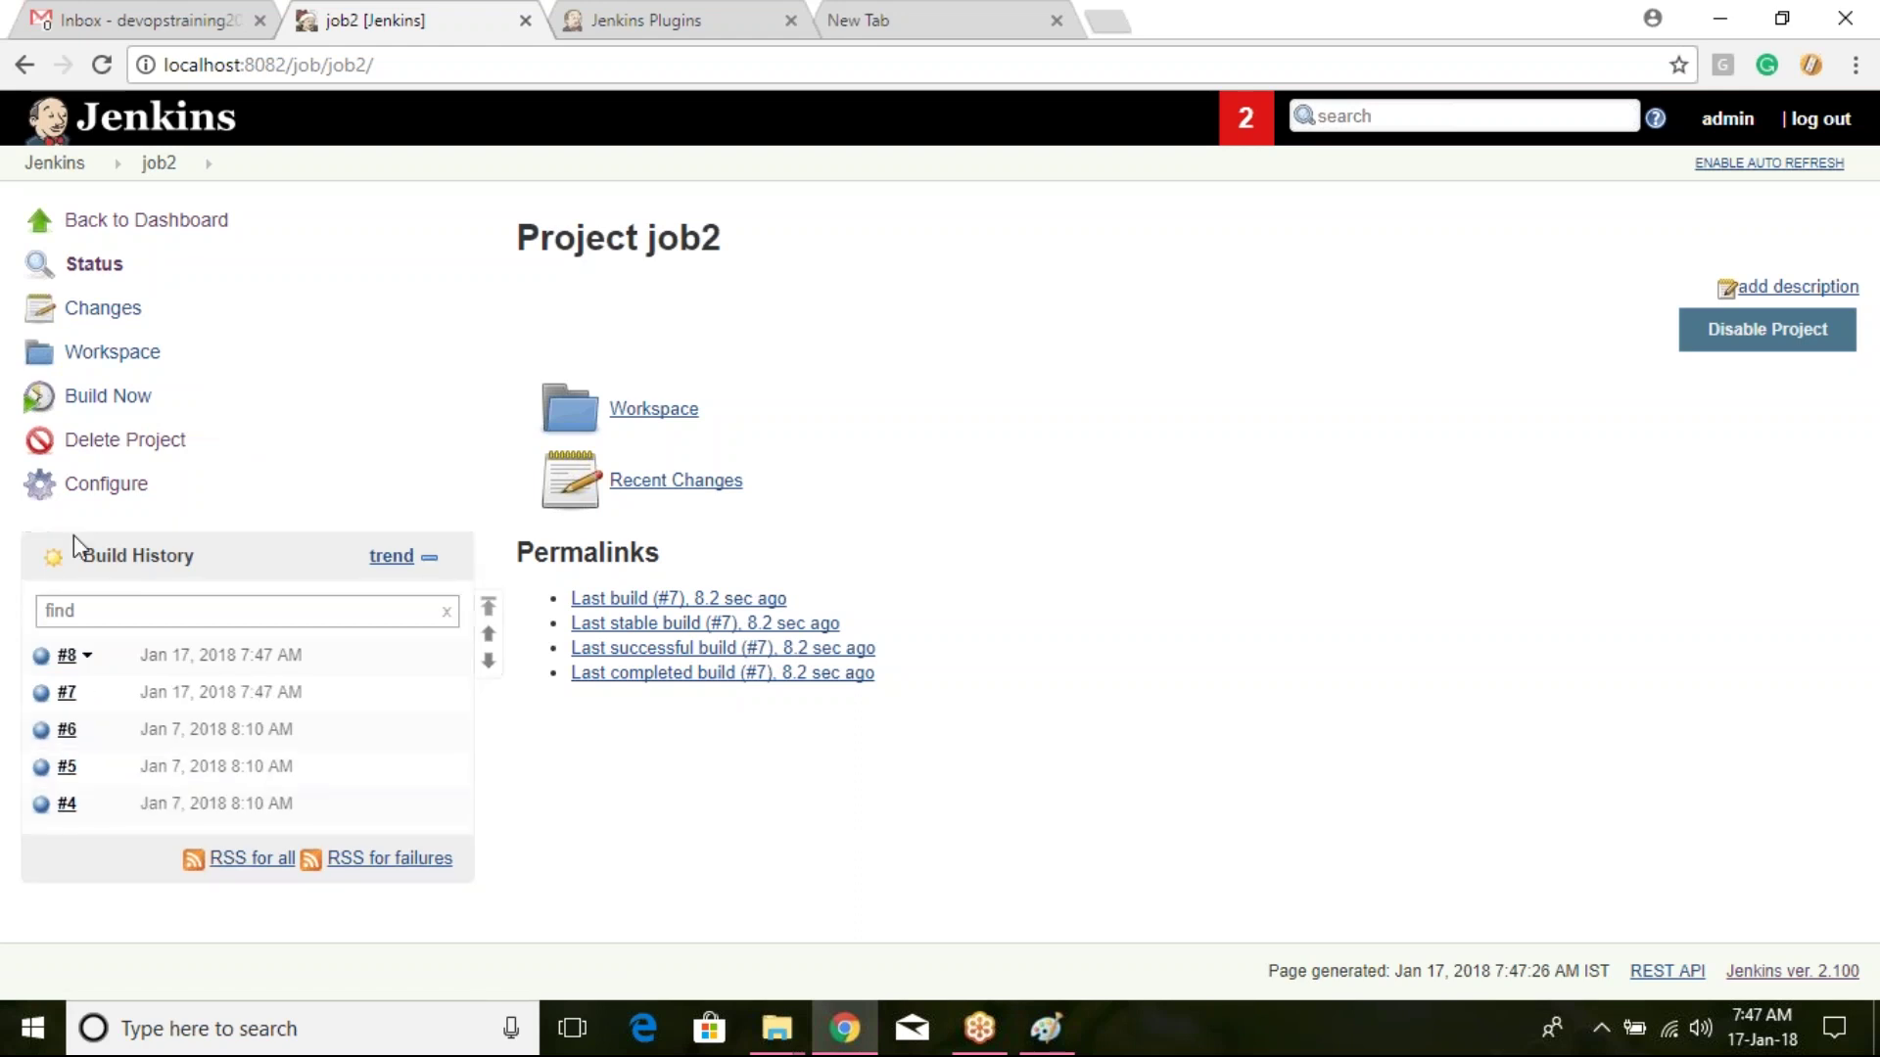
pyautogui.click(117, 65)
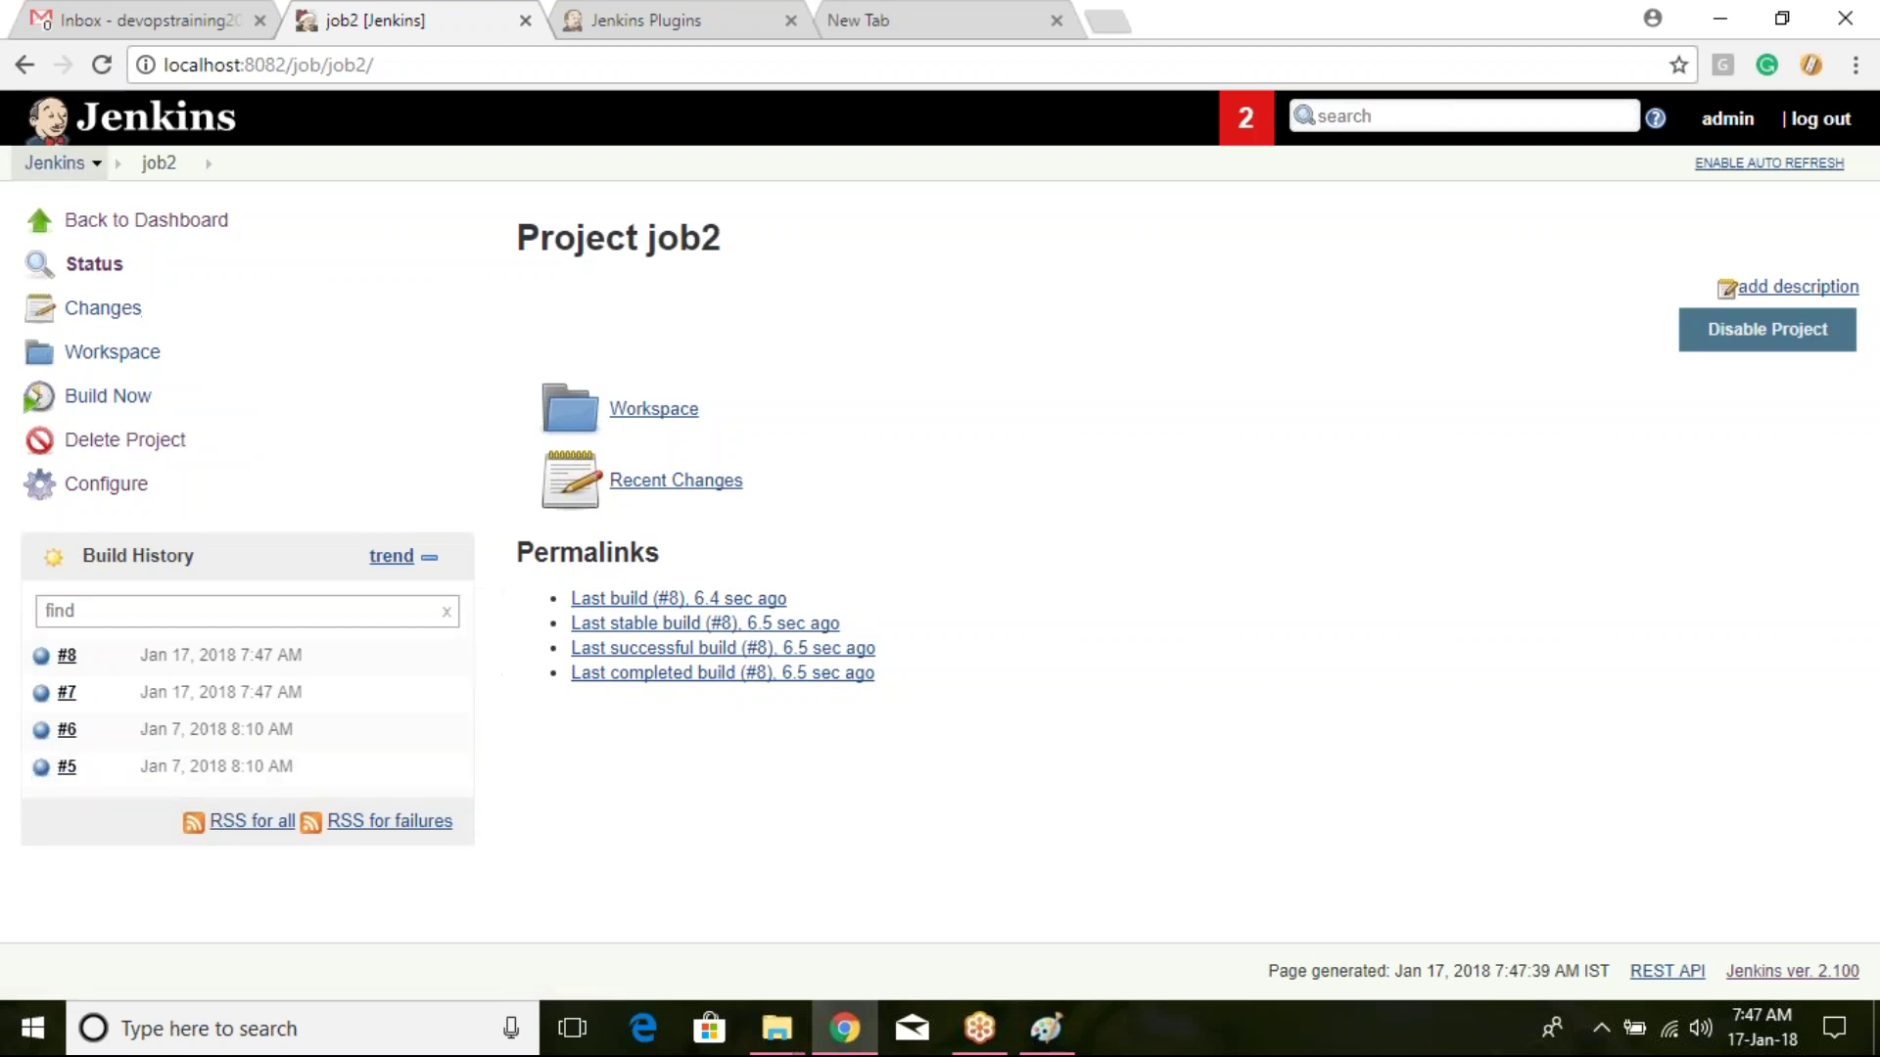
pyautogui.click(147, 221)
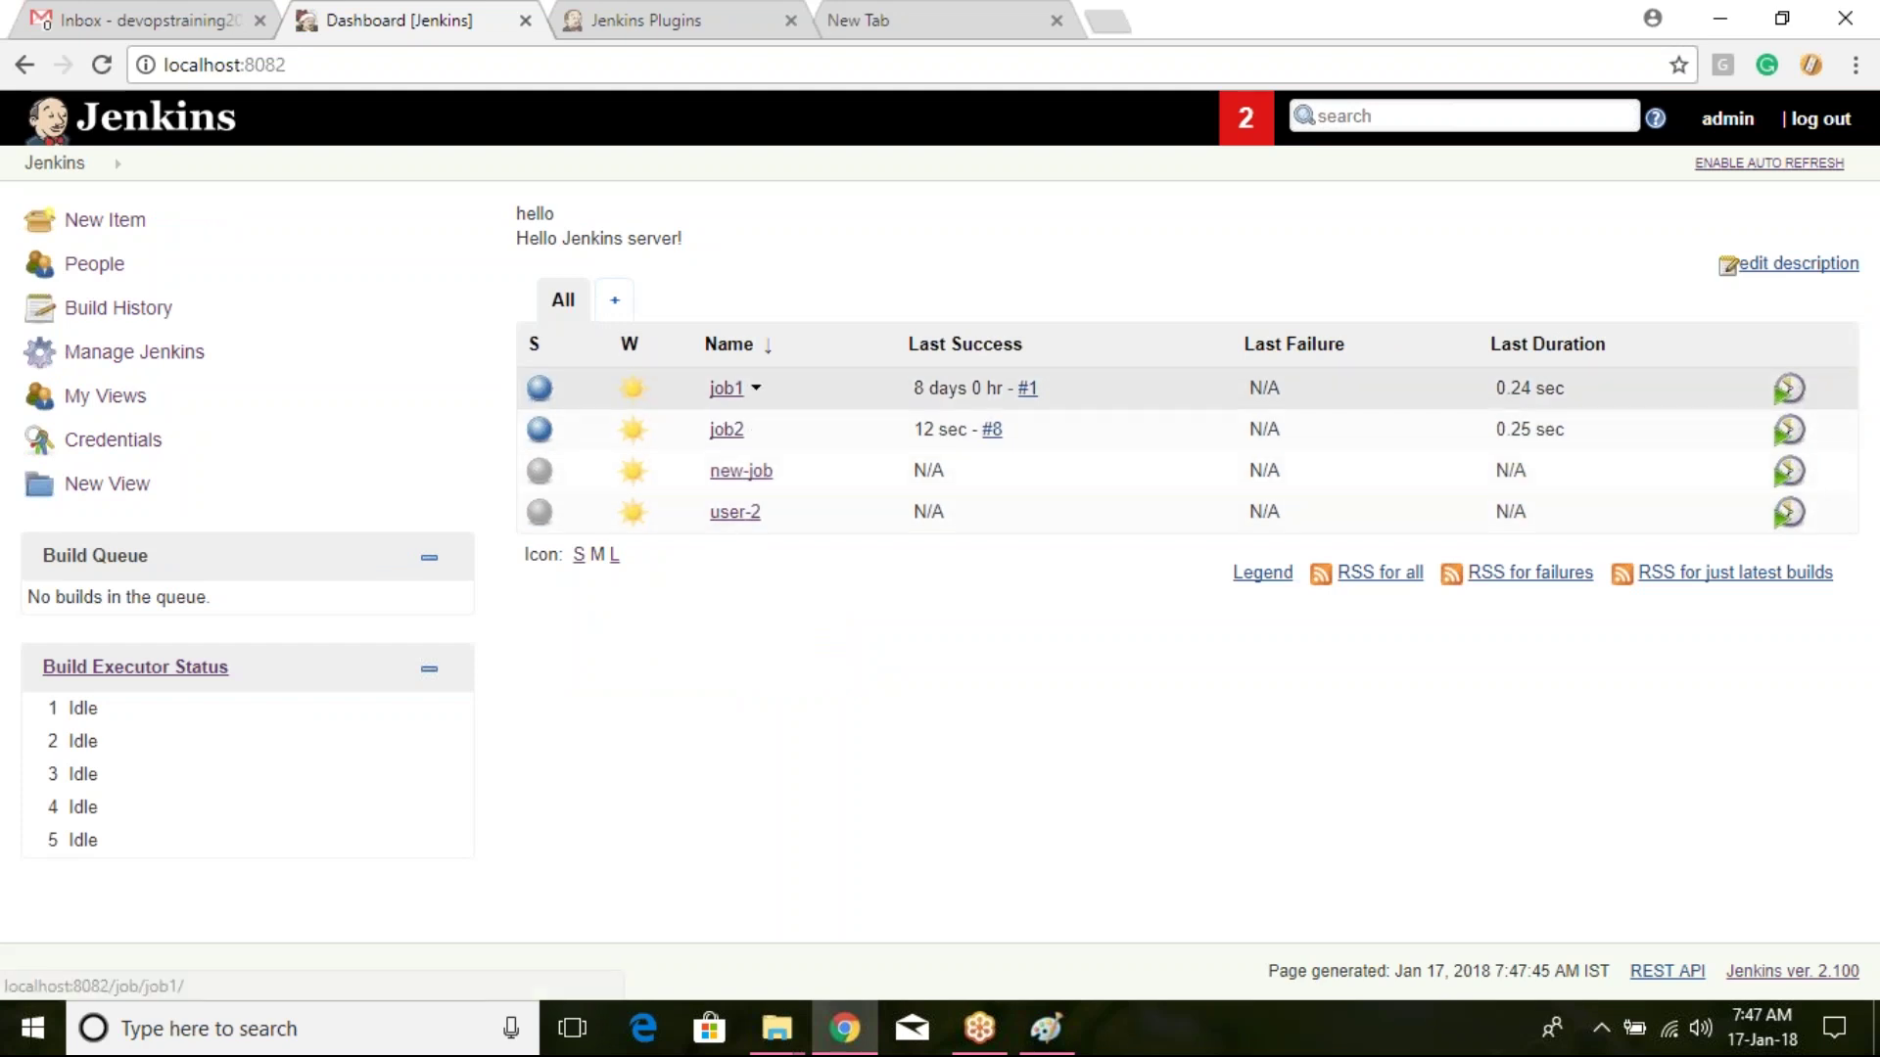
# Step: Open new-job's configuration and uncheck Discard old builds
pyautogui.click(739, 473)
pyautogui.click(105, 484)
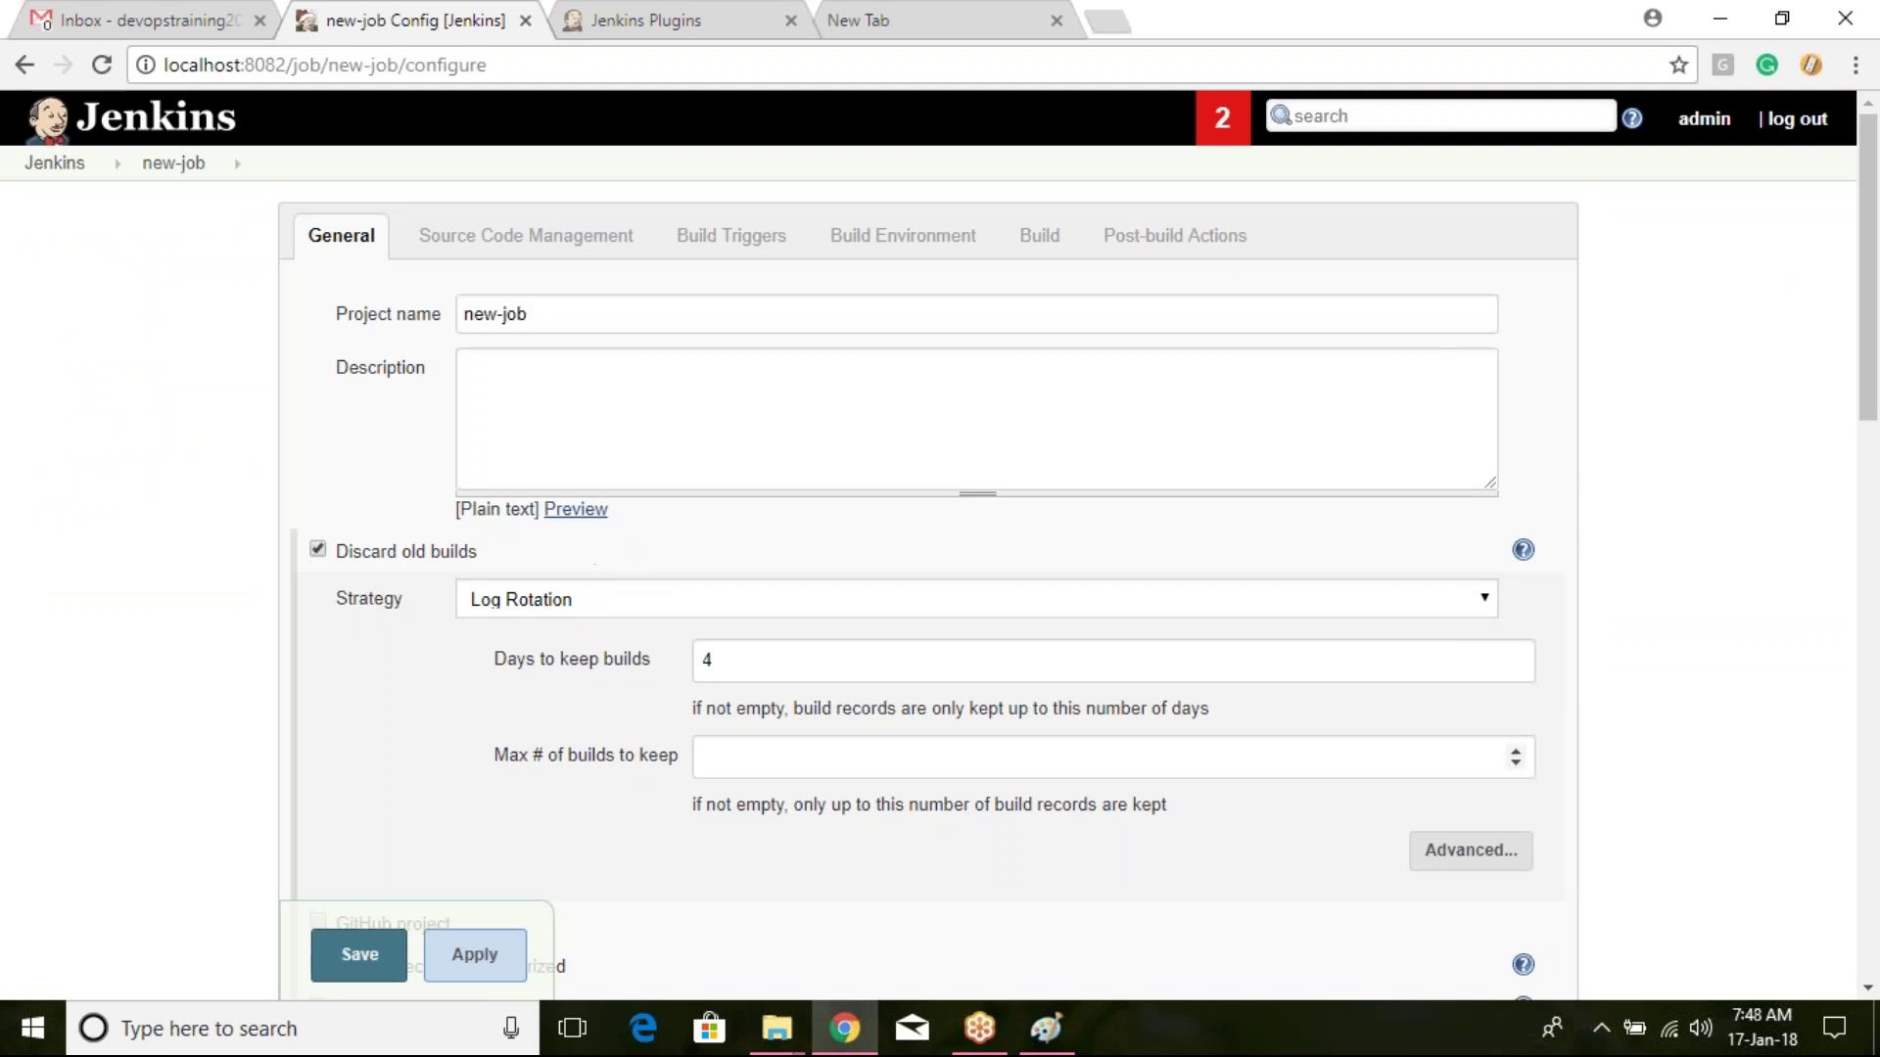
pyautogui.moveTo(773, 662); pyautogui.dragTo(697, 656)
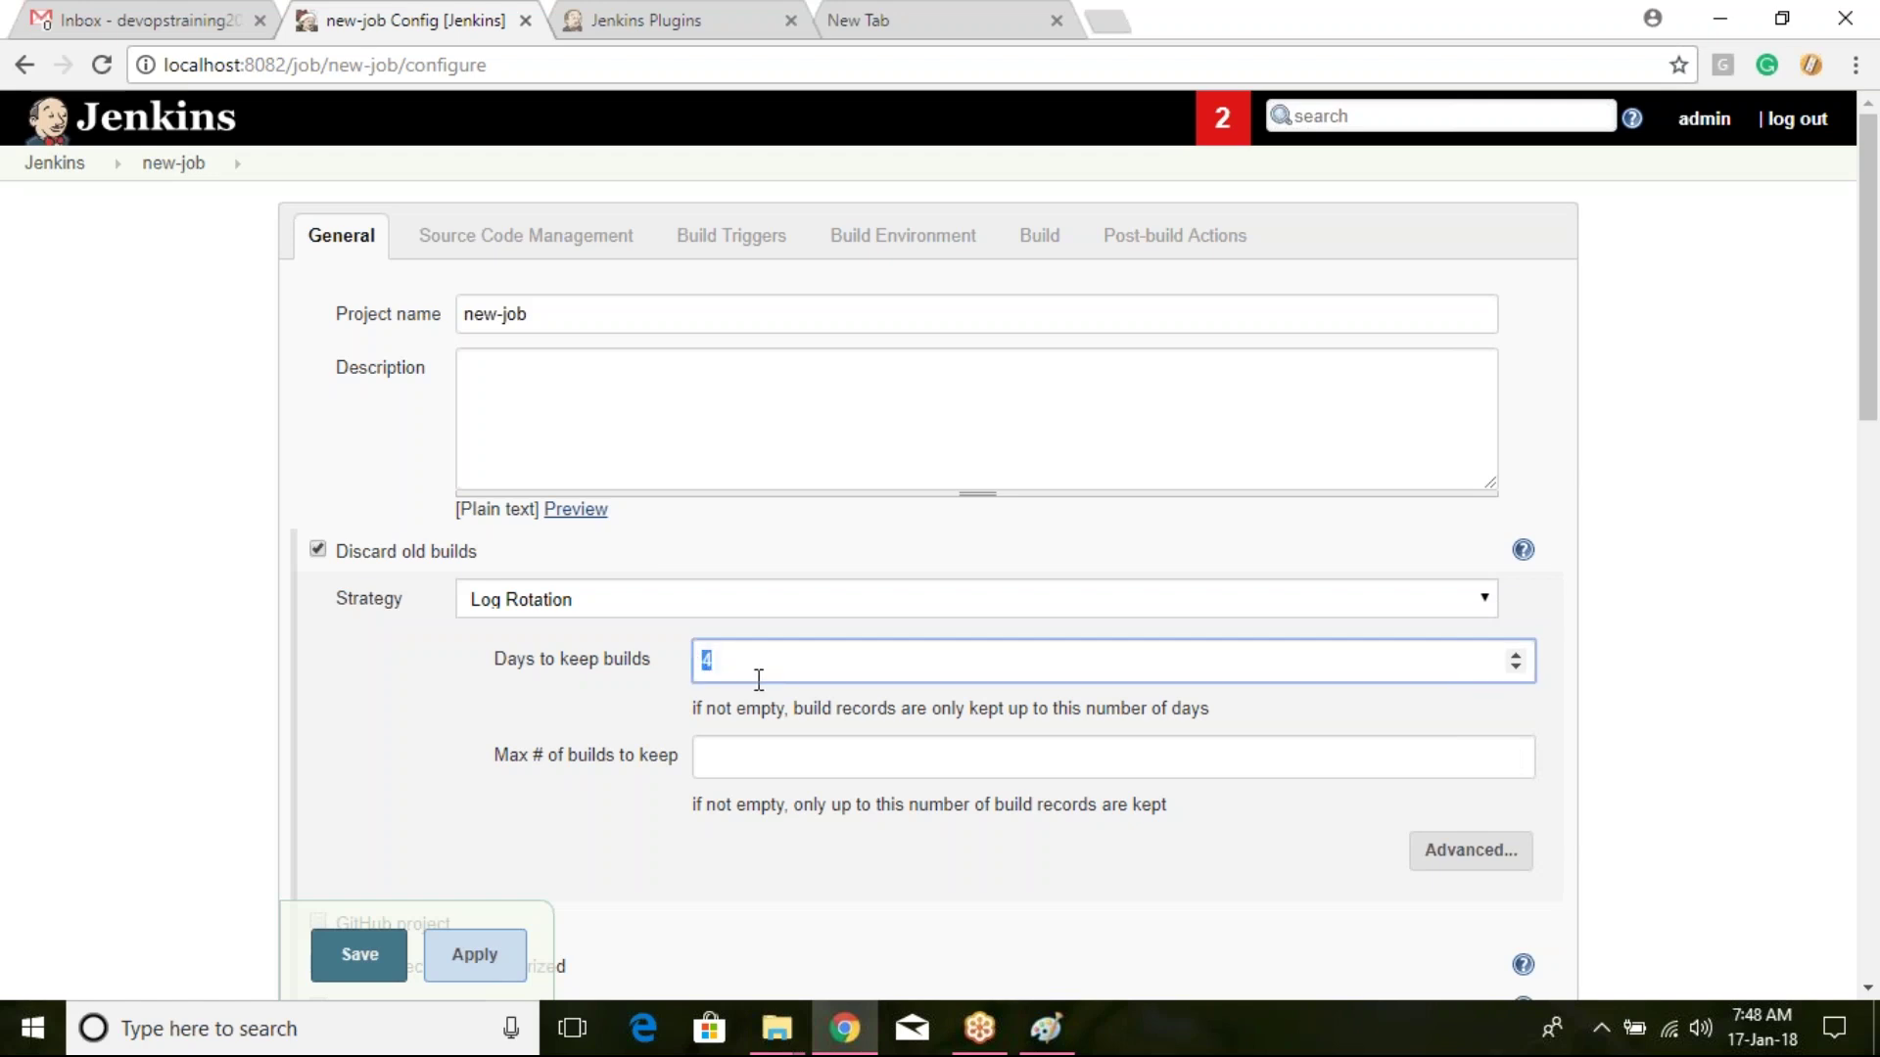
pyautogui.click(758, 764)
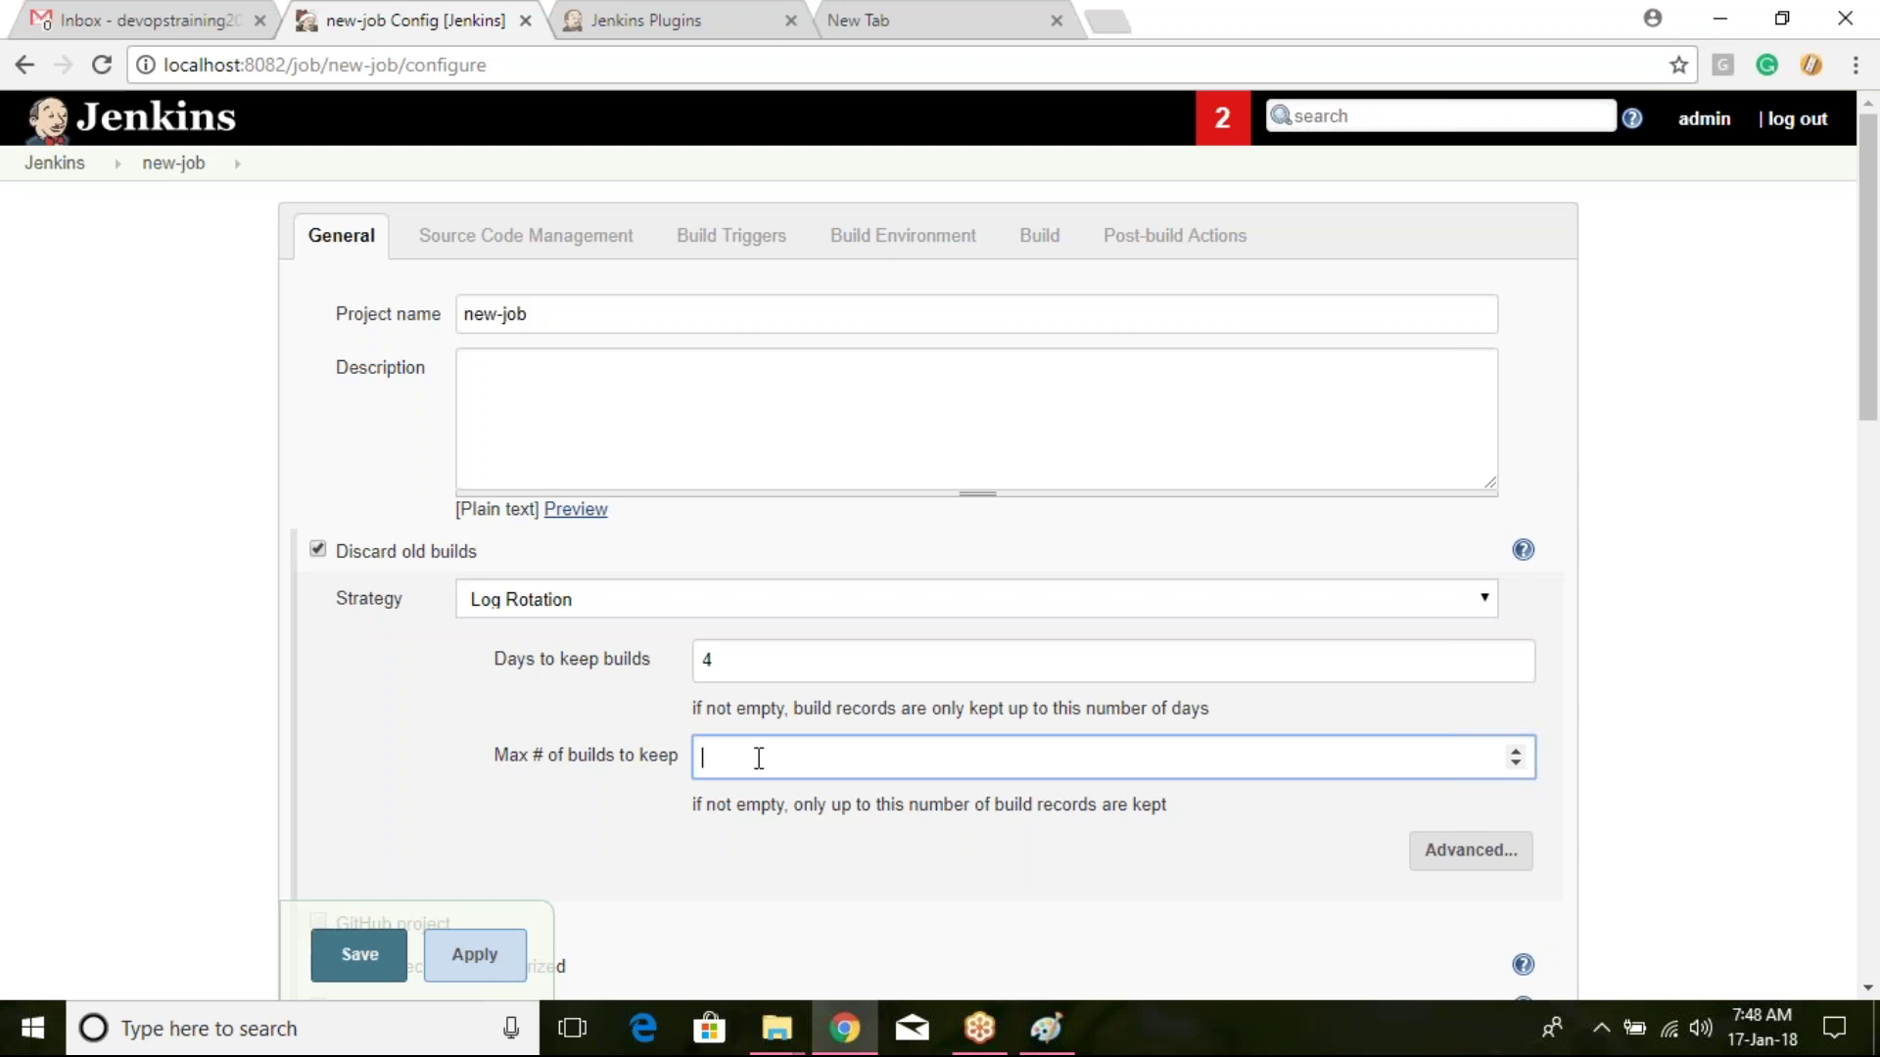
pyautogui.click(317, 551)
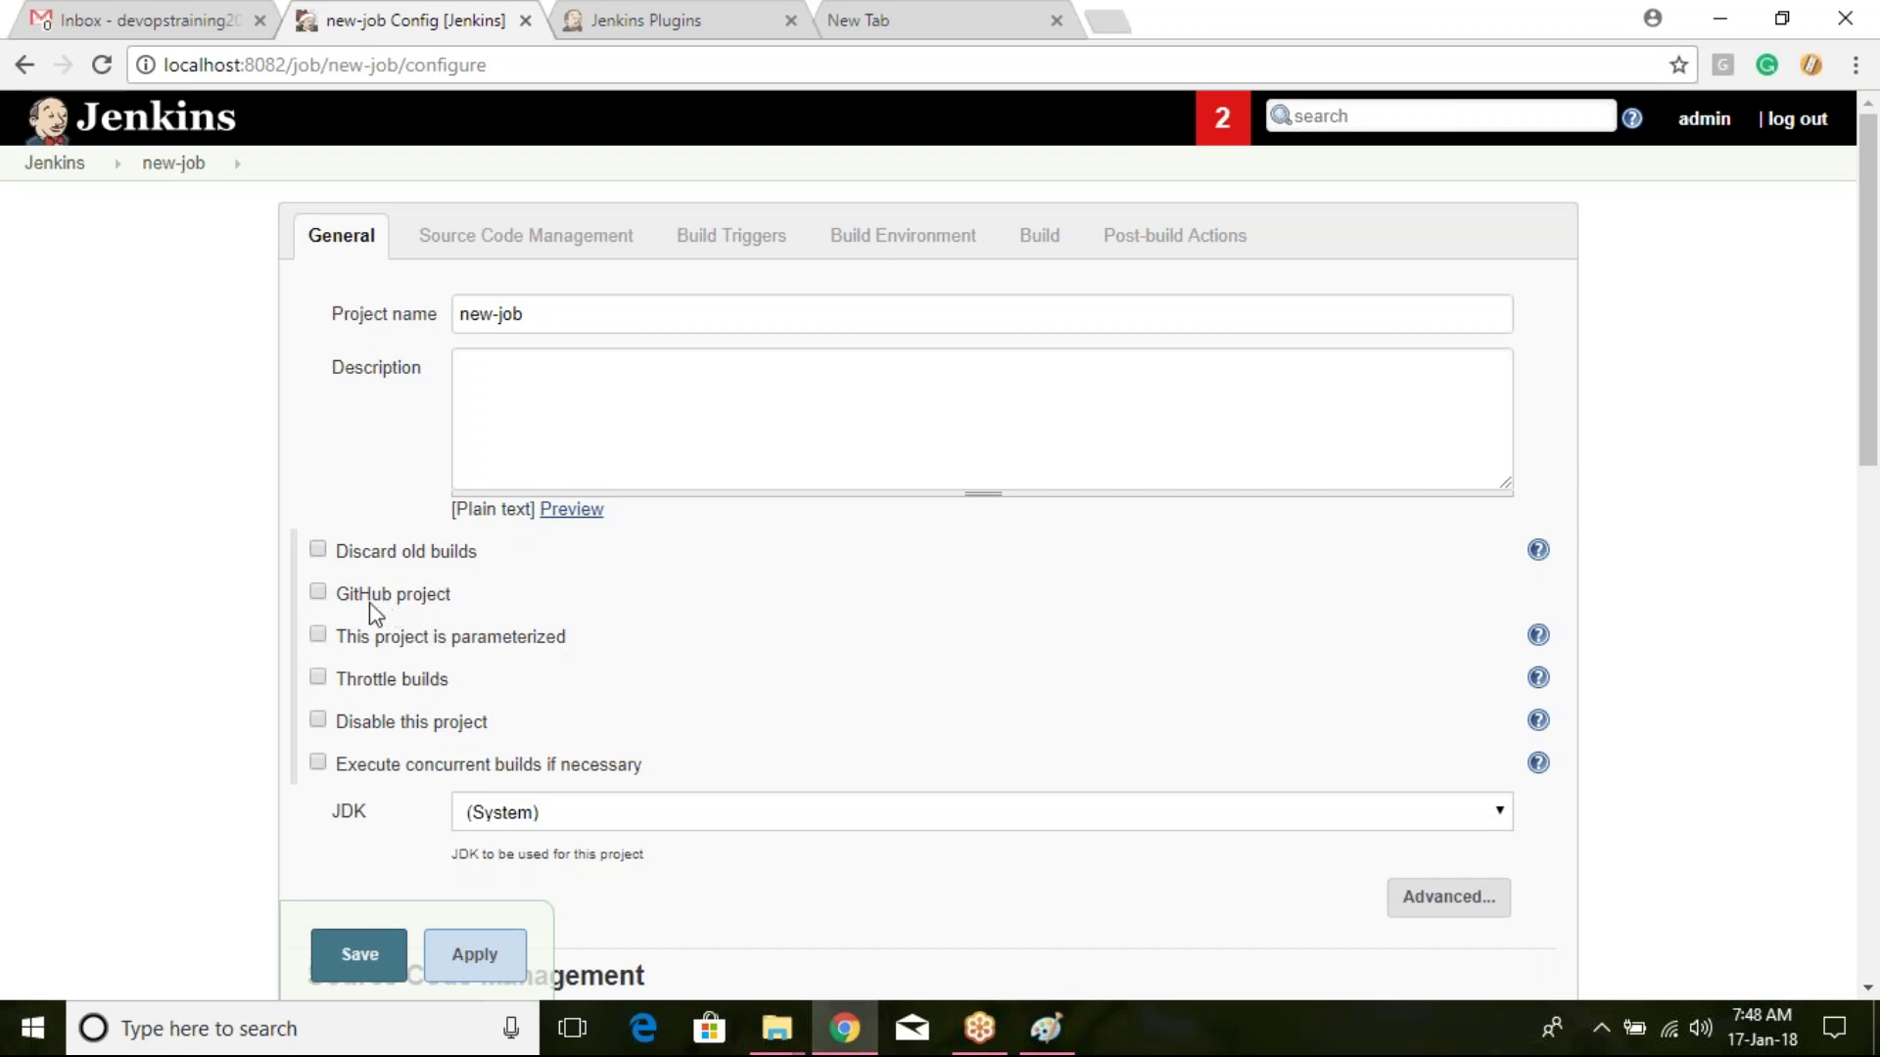
pyautogui.click(317, 593)
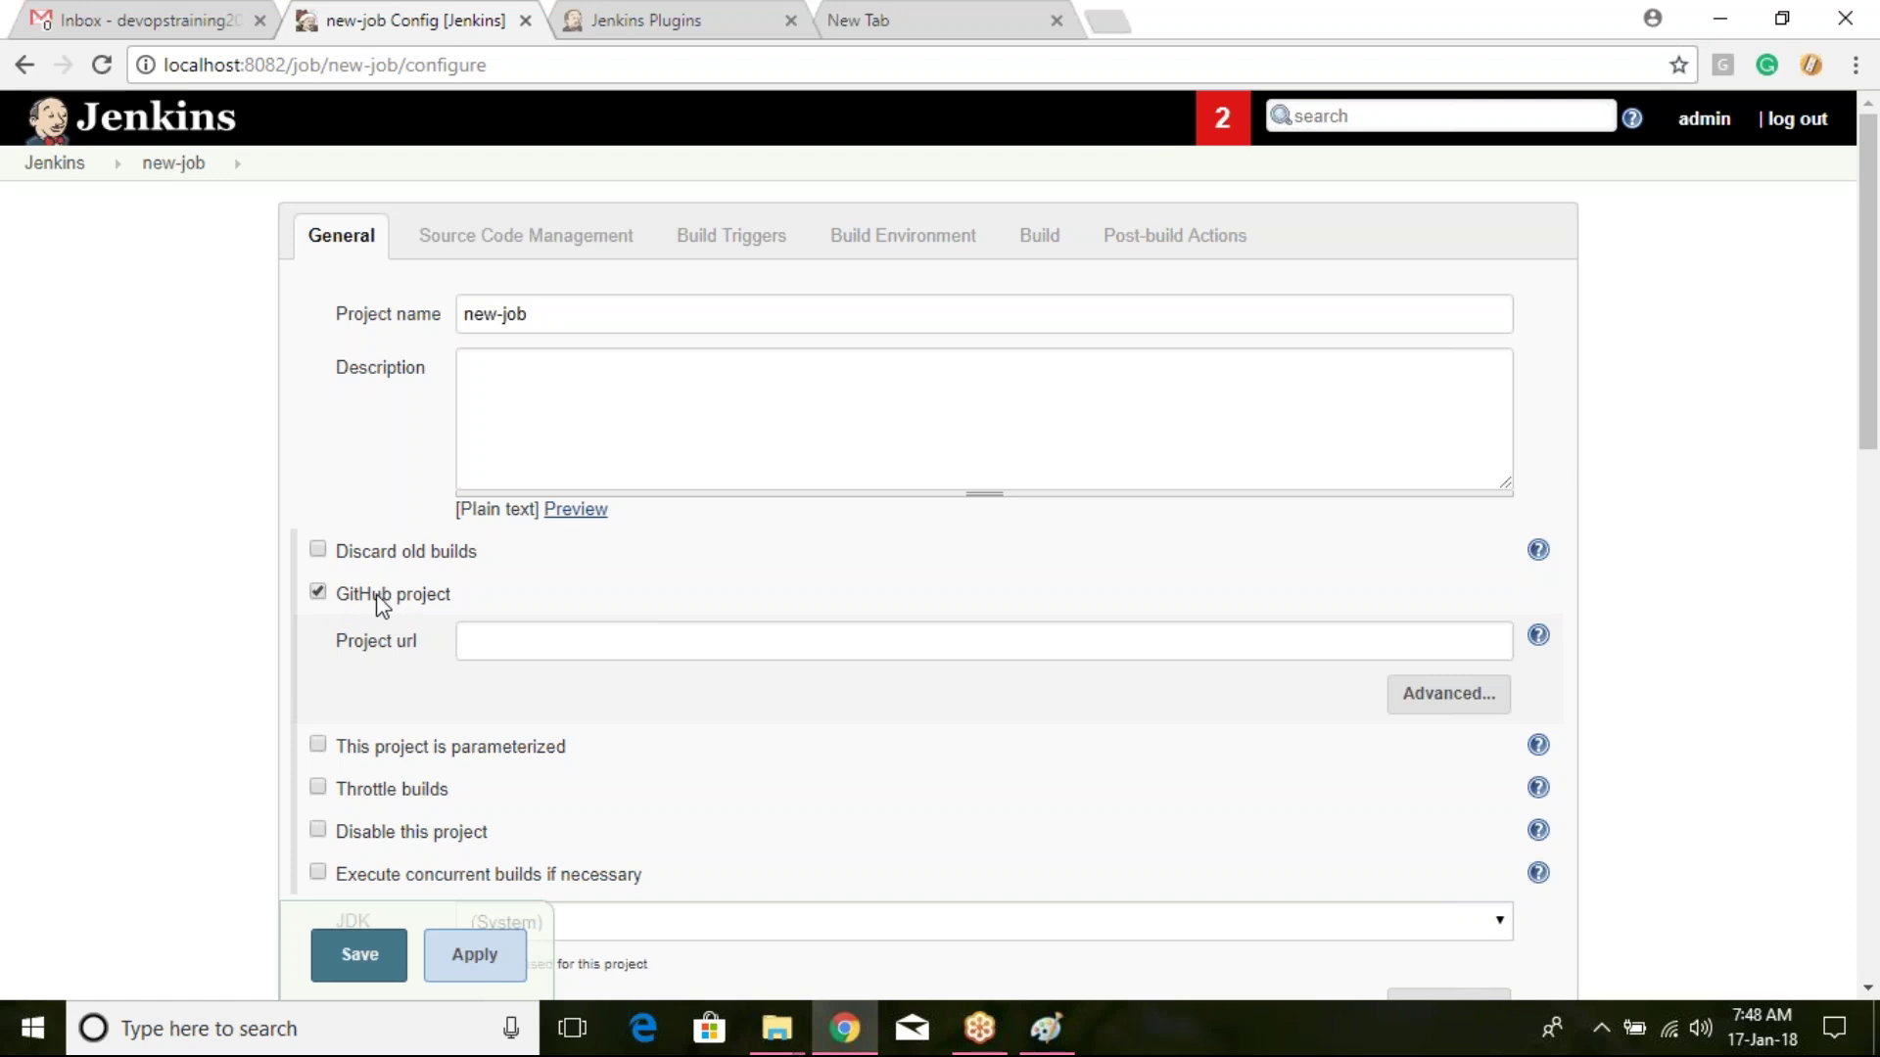
pyautogui.click(559, 639)
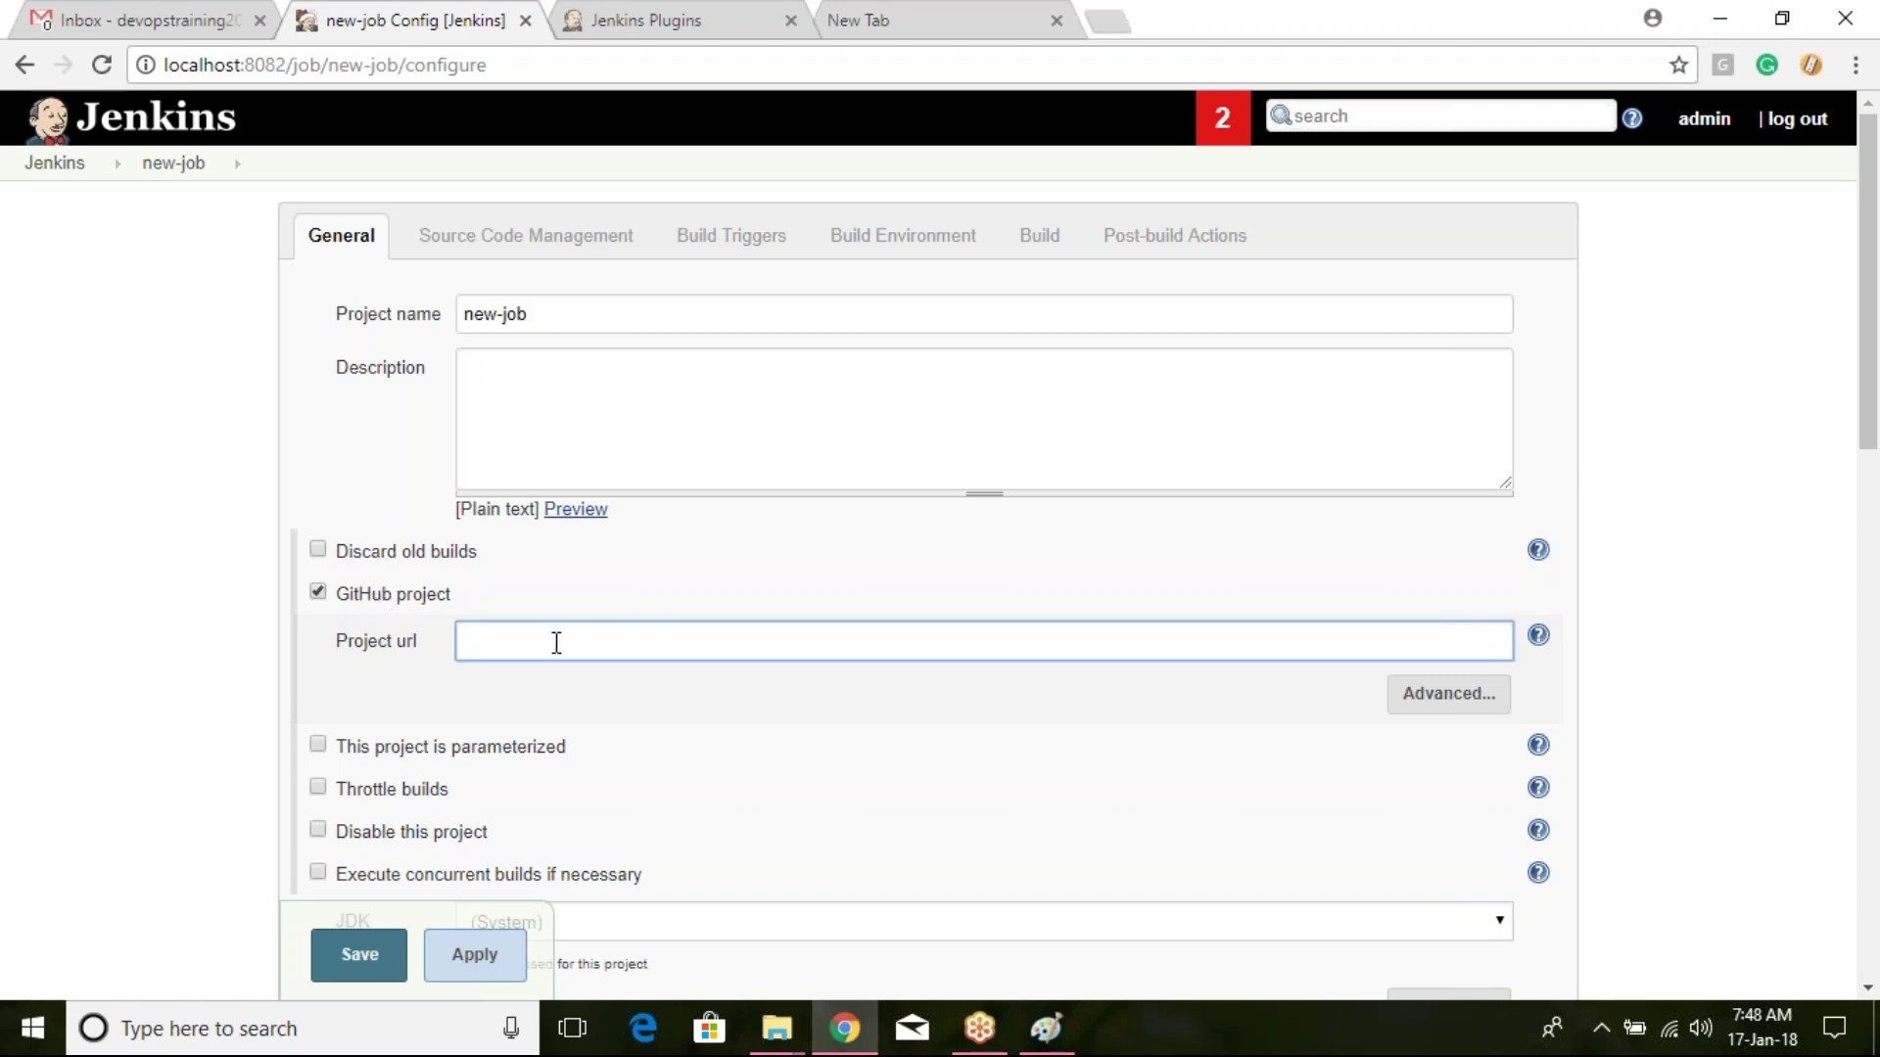
pyautogui.click(574, 247)
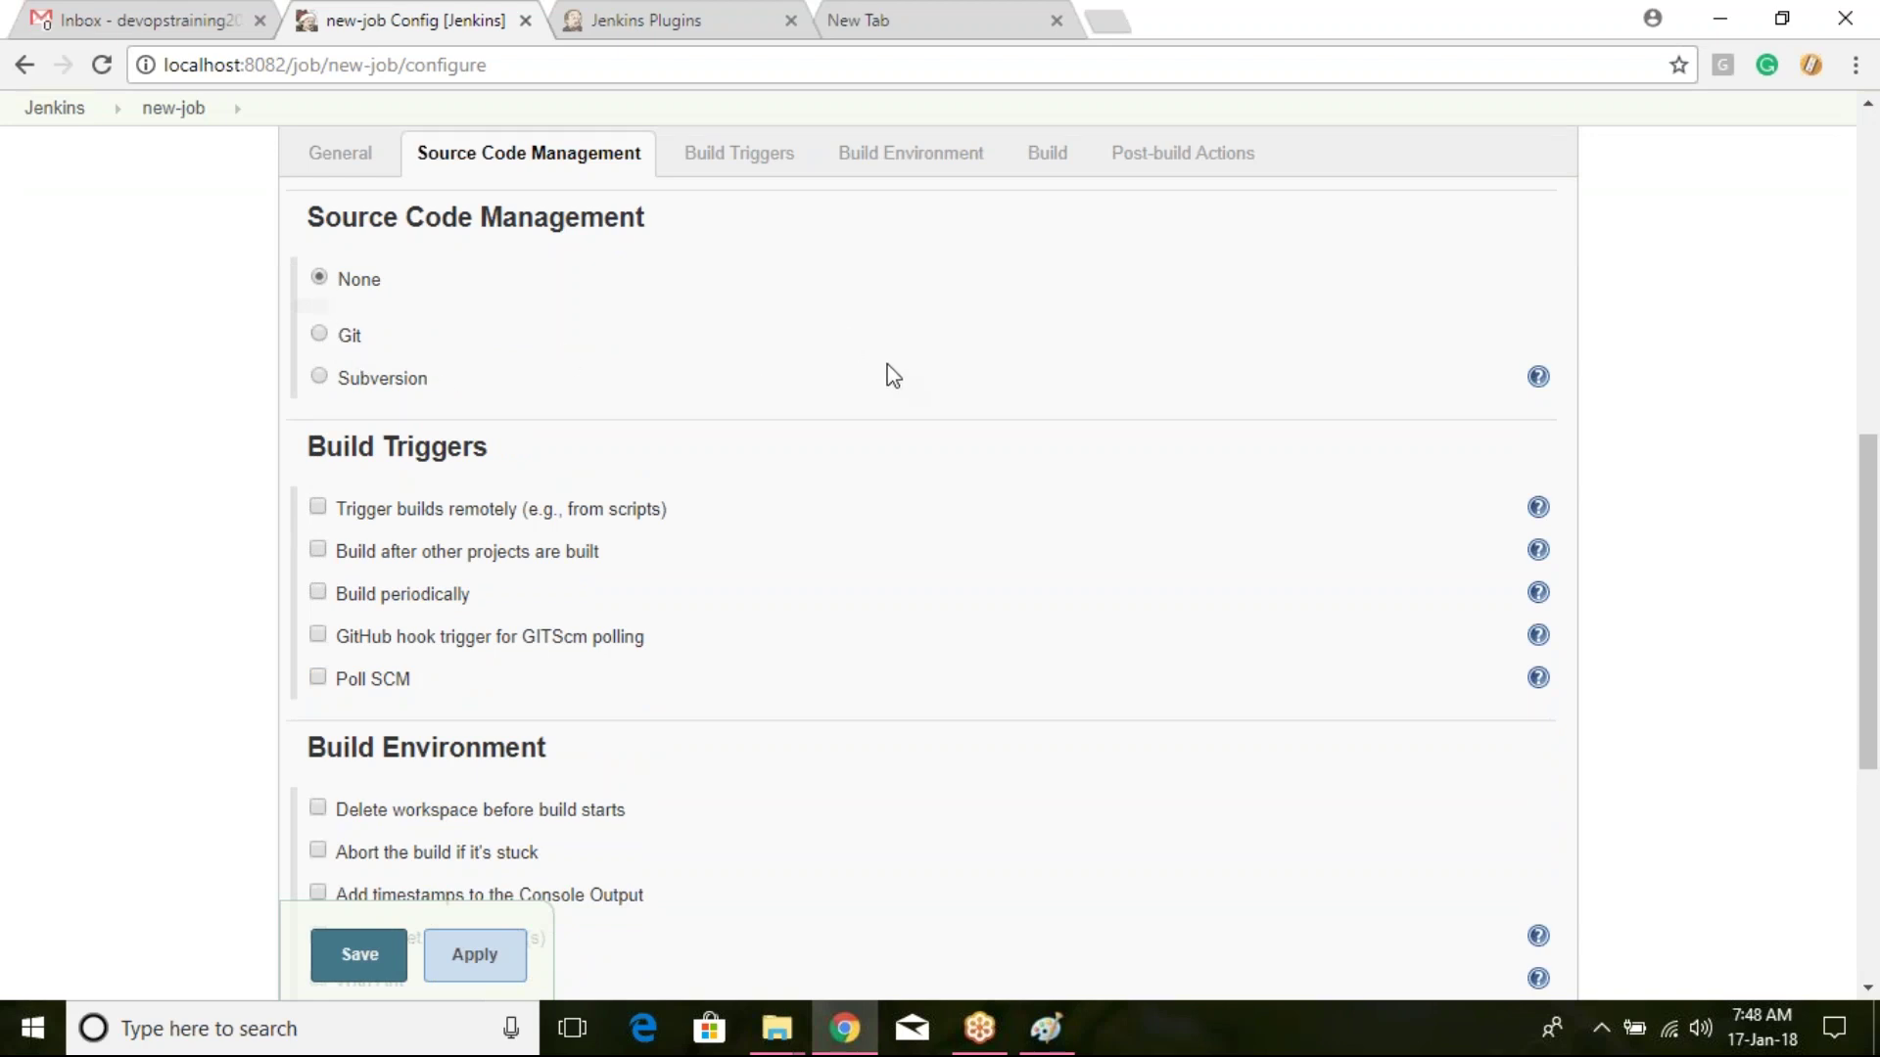
pyautogui.scroll(7, 876, 373)
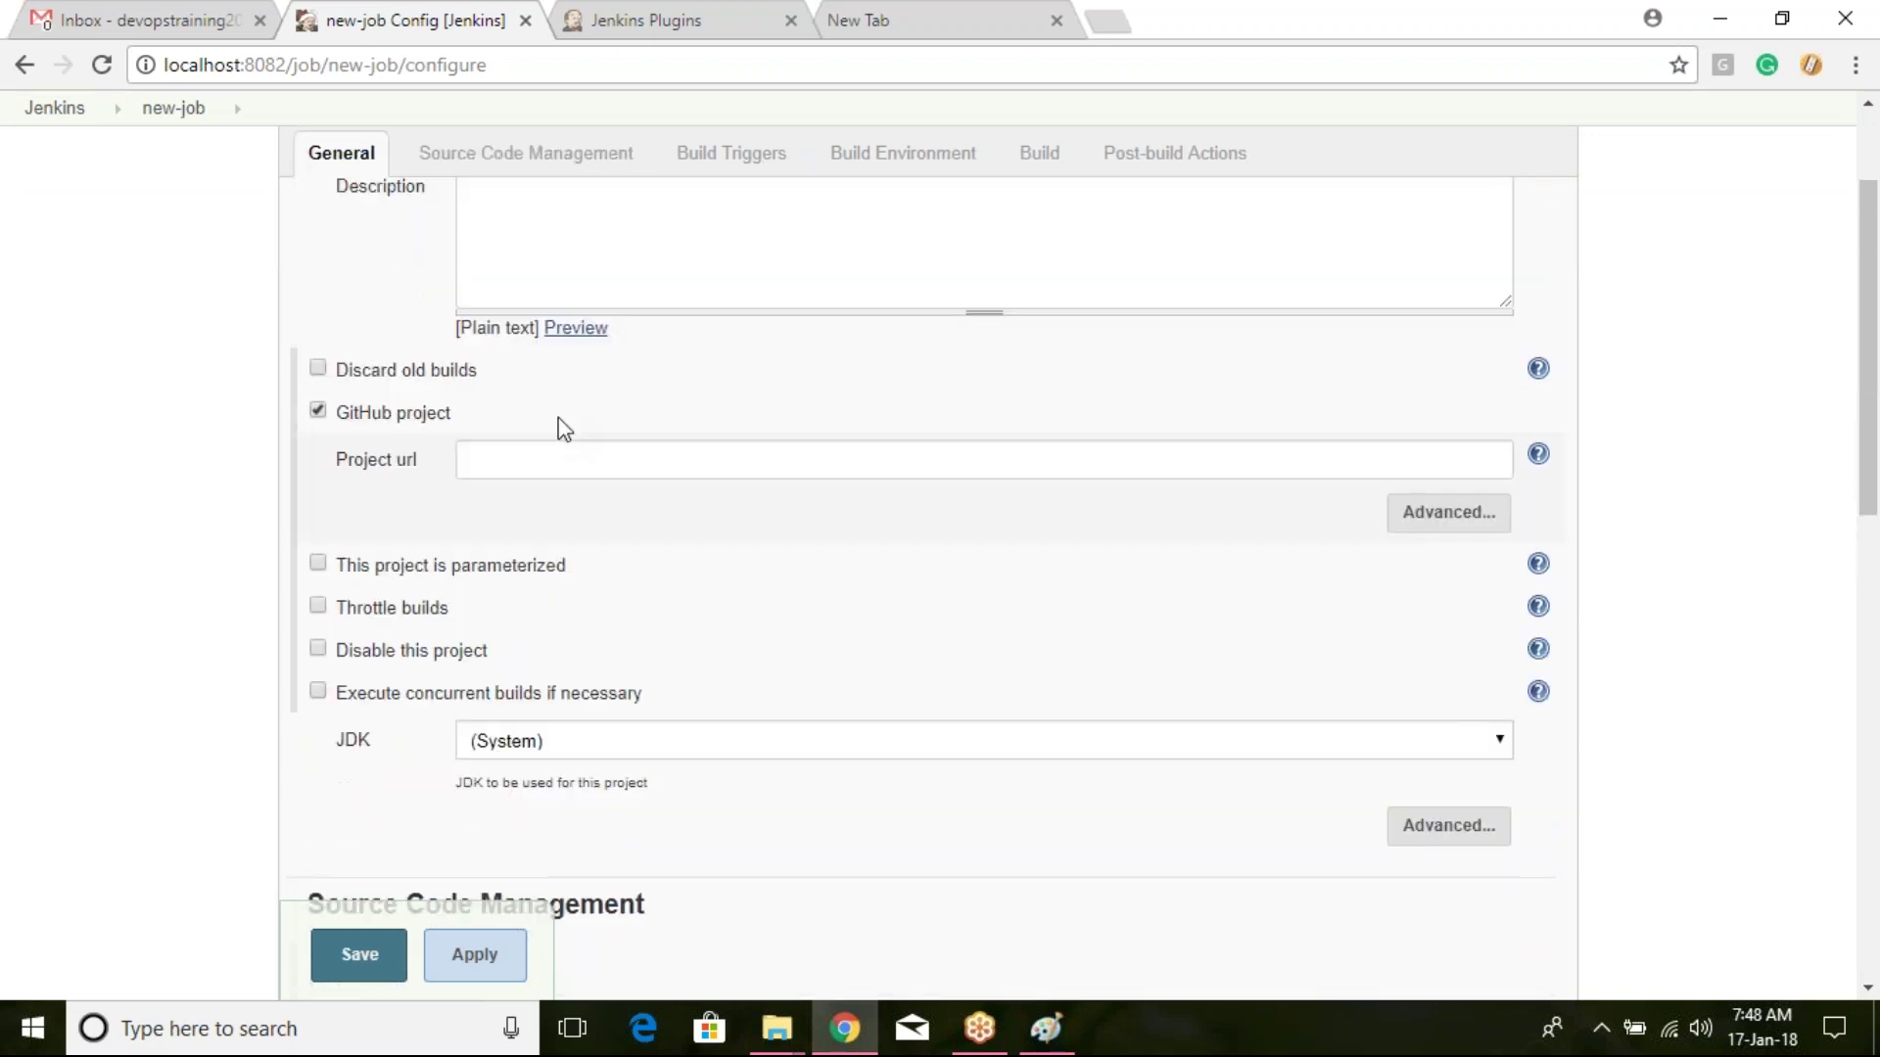
pyautogui.click(317, 415)
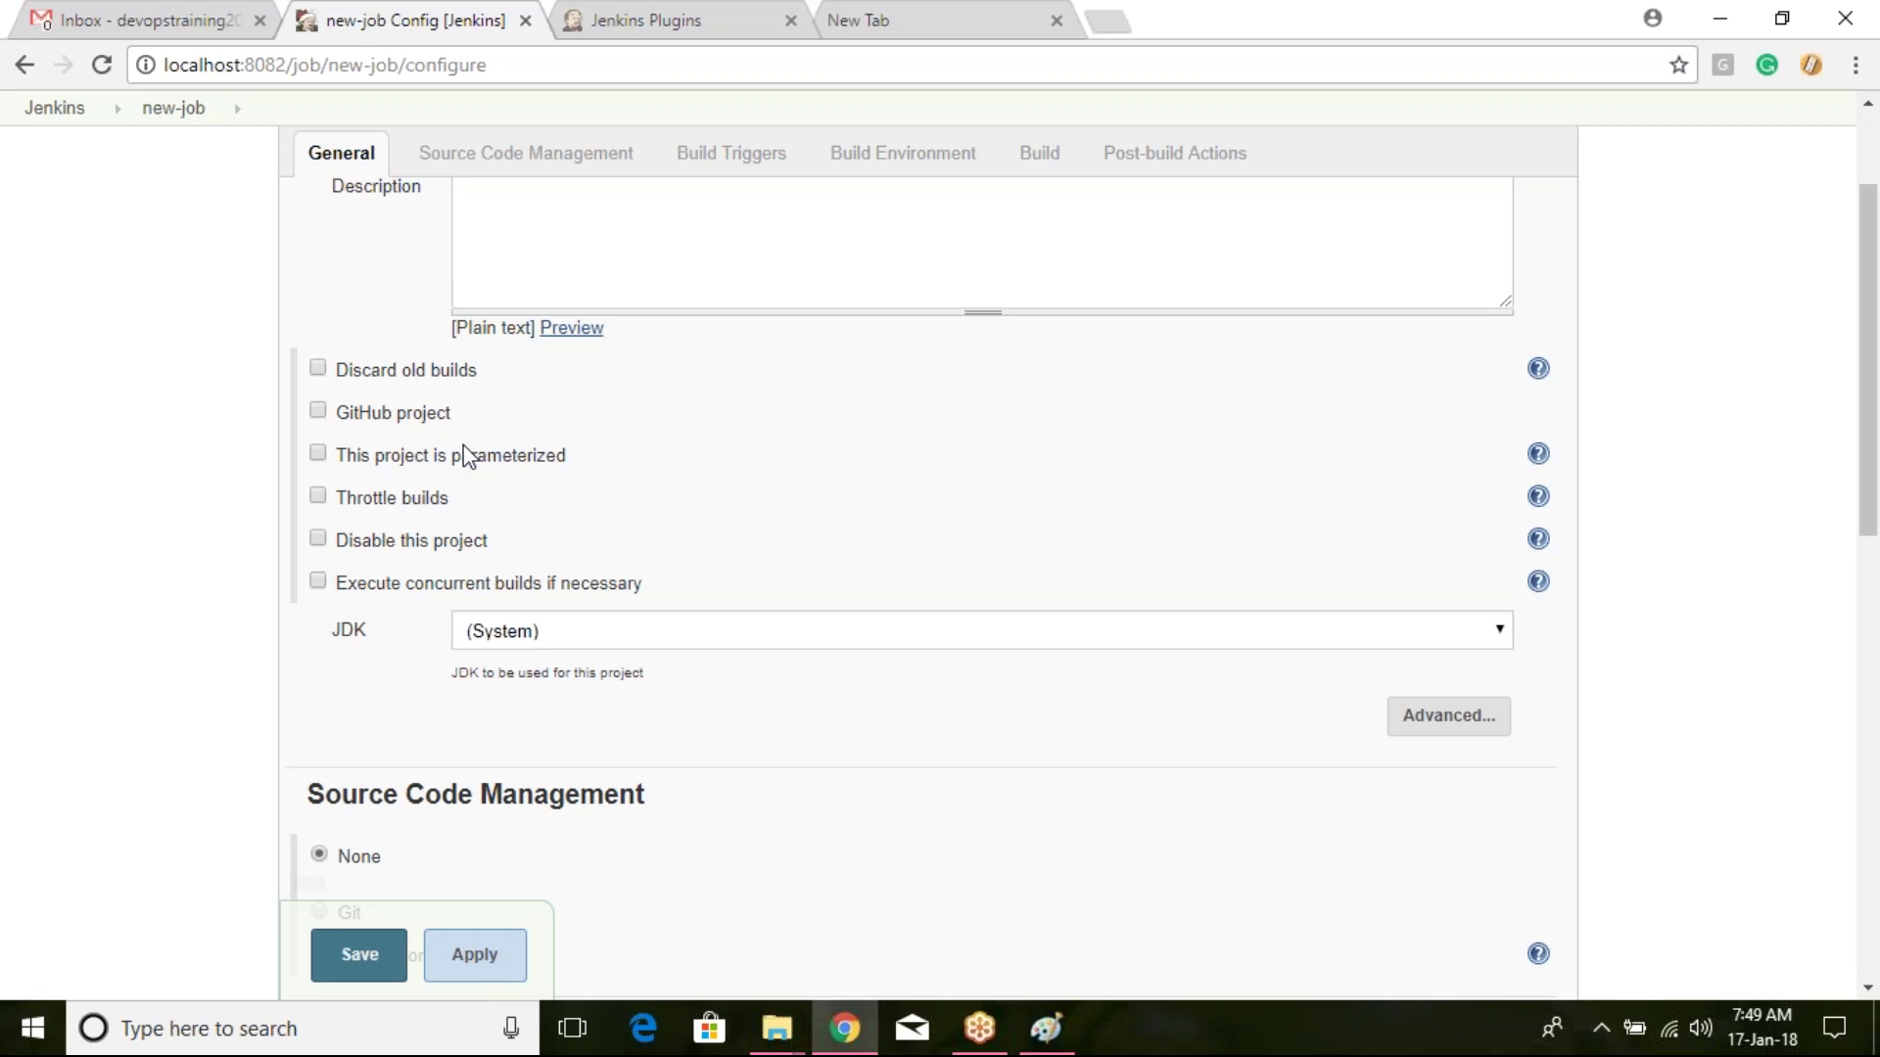
# Step: Make new-job parameterized and add a Choice Parameter named year
pyautogui.click(319, 454)
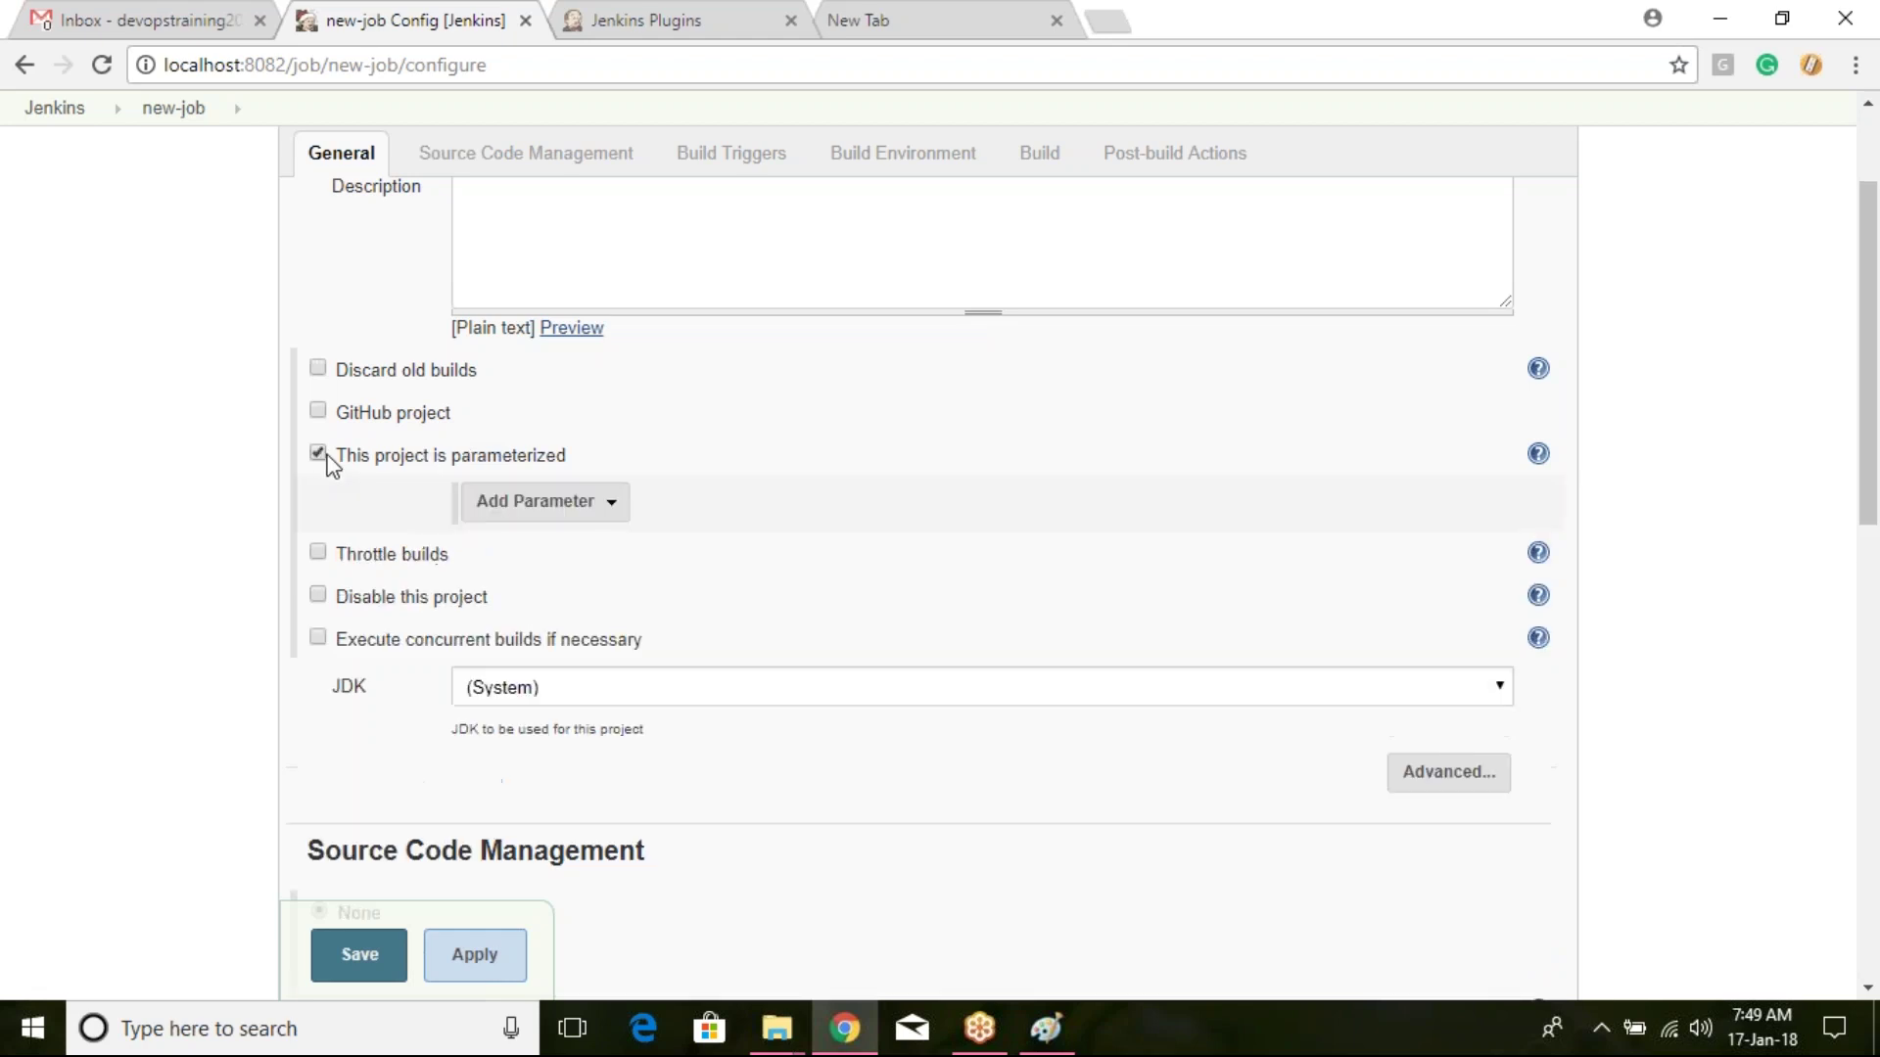
pyautogui.click(542, 505)
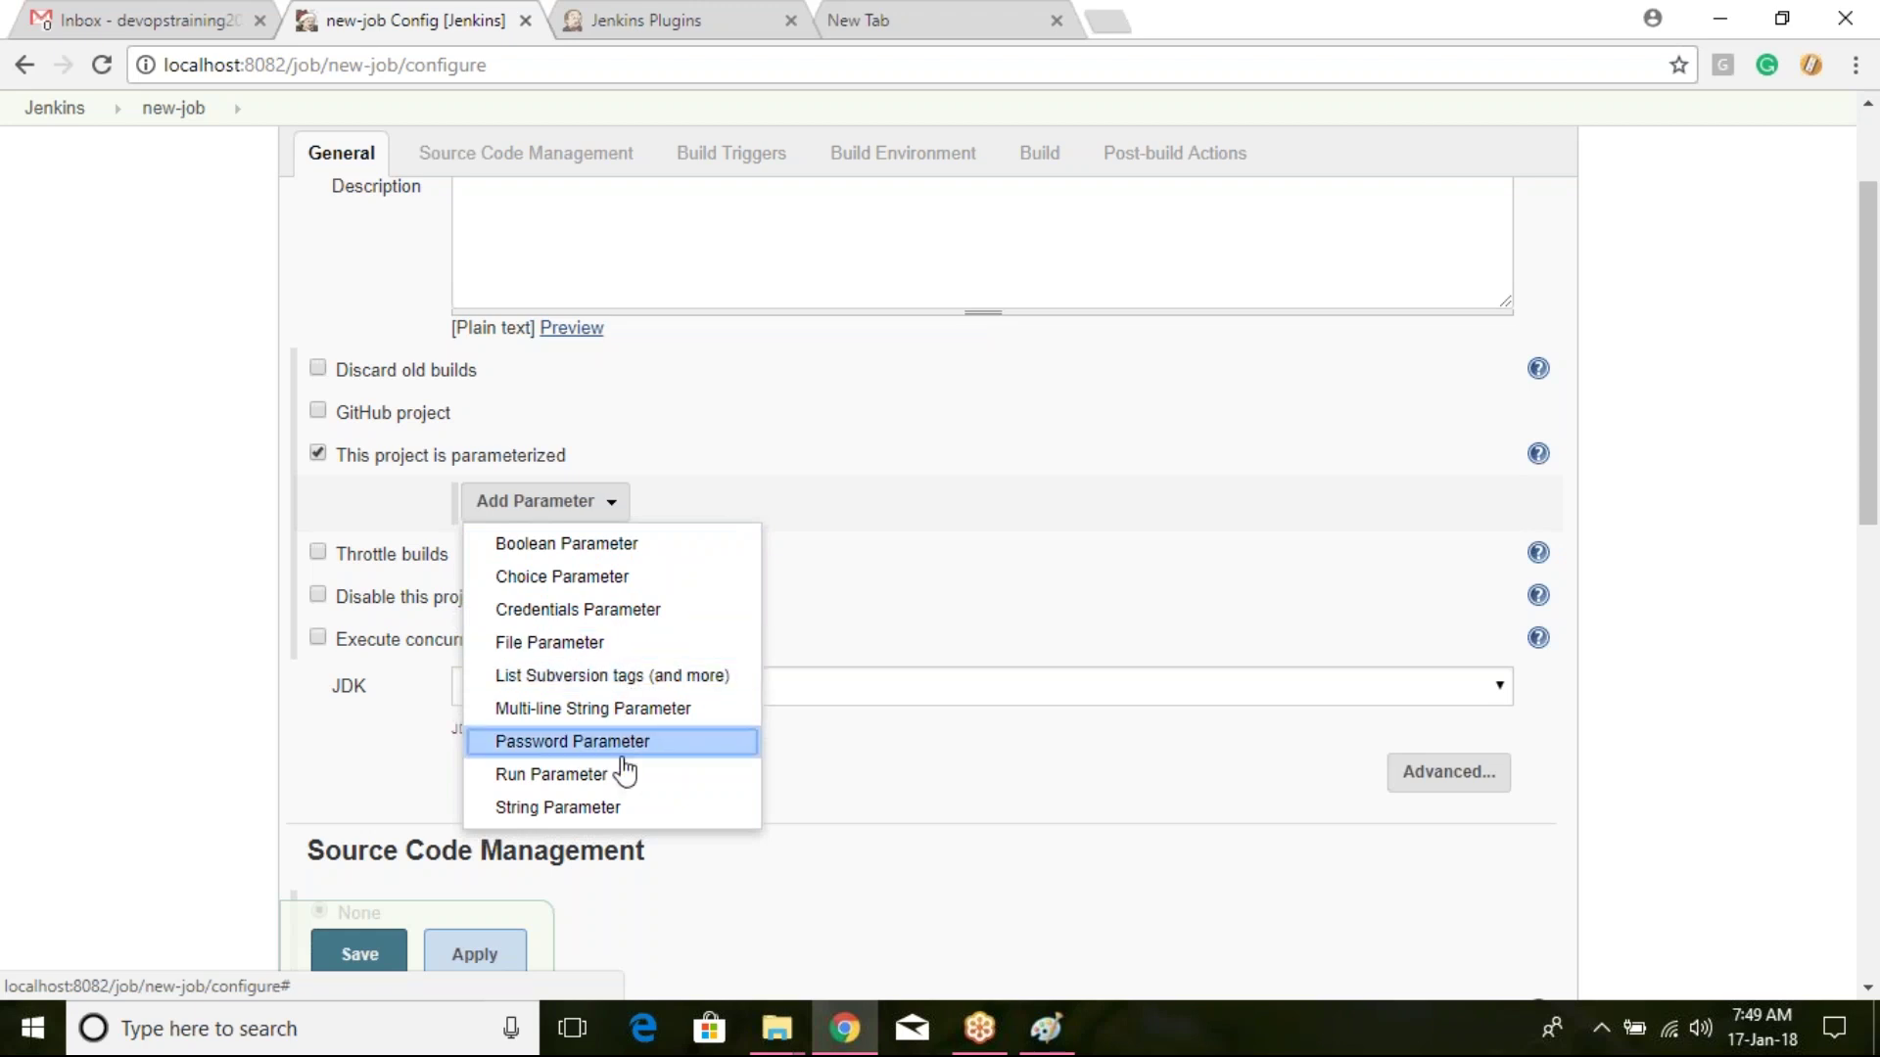
pyautogui.click(613, 578)
pyautogui.click(743, 554)
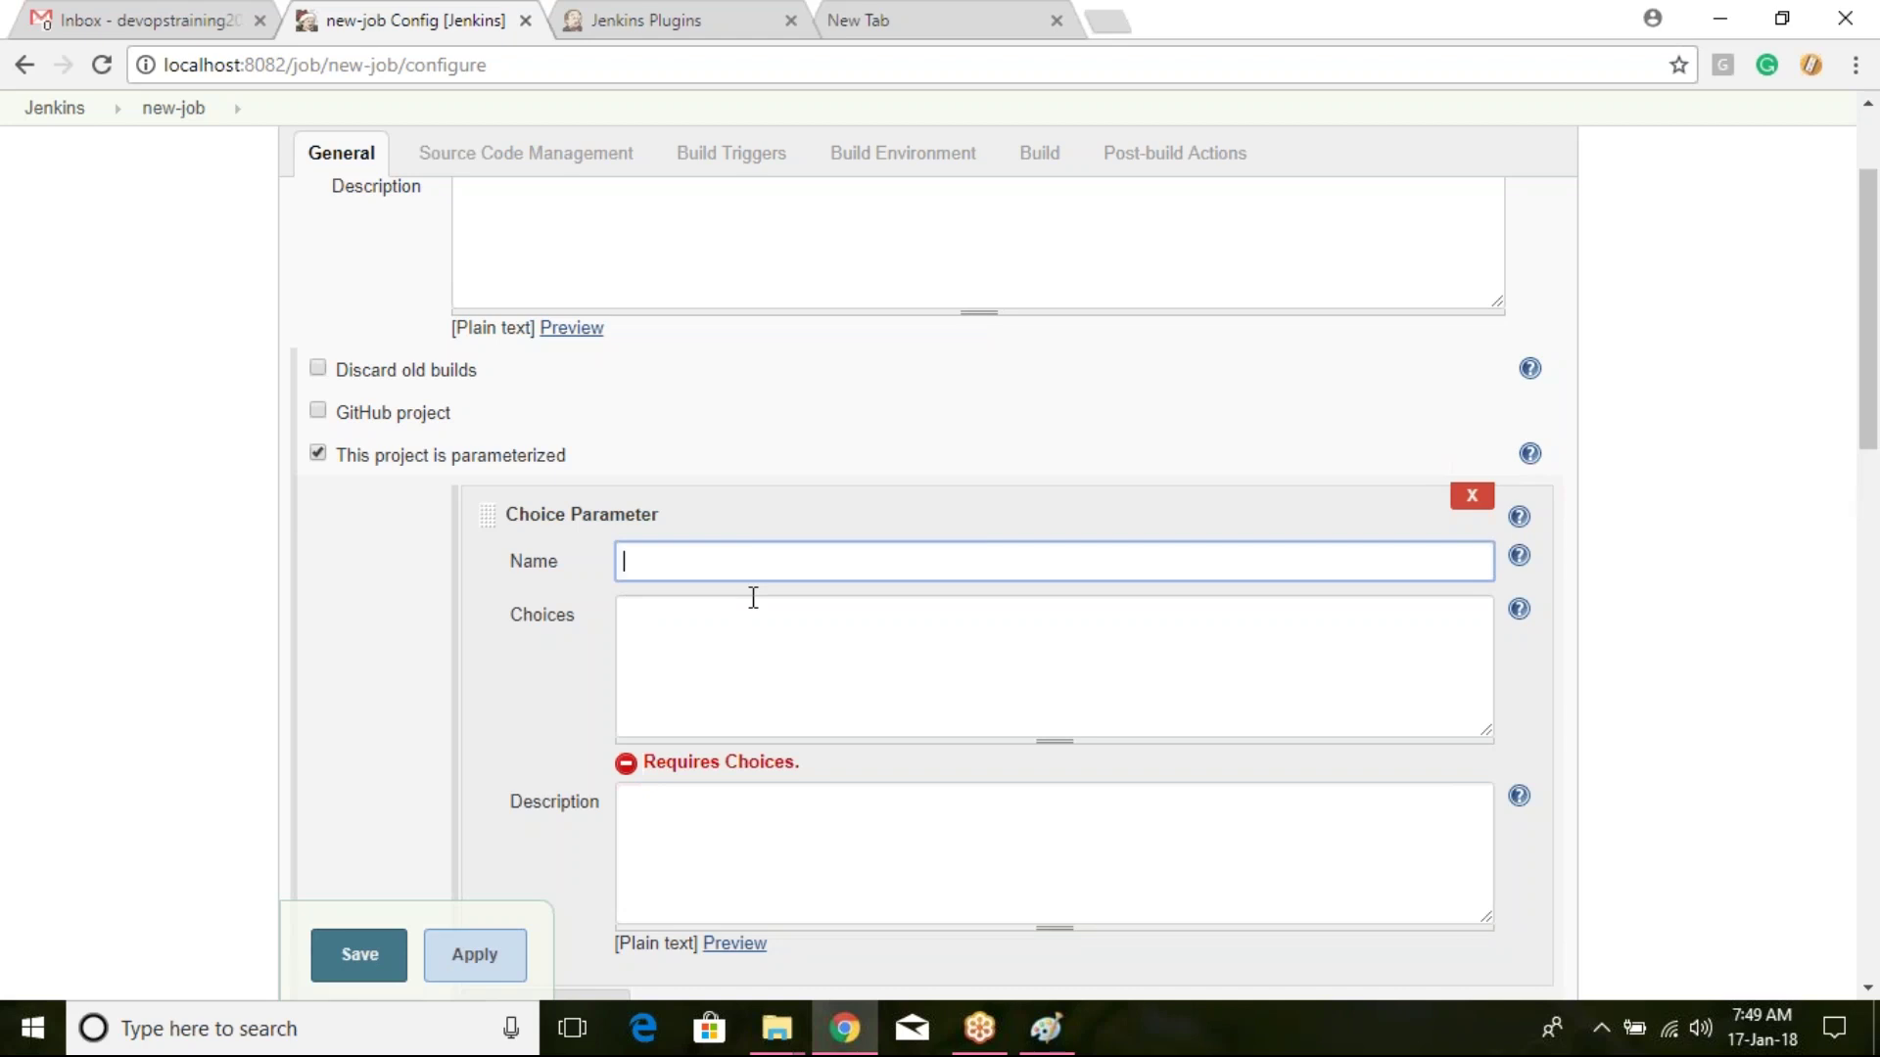
pyautogui.write('year')
# Step: List choices 2018, 2017, 2016 with description 'select year?', then save
pyautogui.click(797, 640)
pyautogui.write('2018')
pyautogui.press('Return')
pyautogui.write('2017')
pyautogui.press('Return')
pyautogui.write('2016')
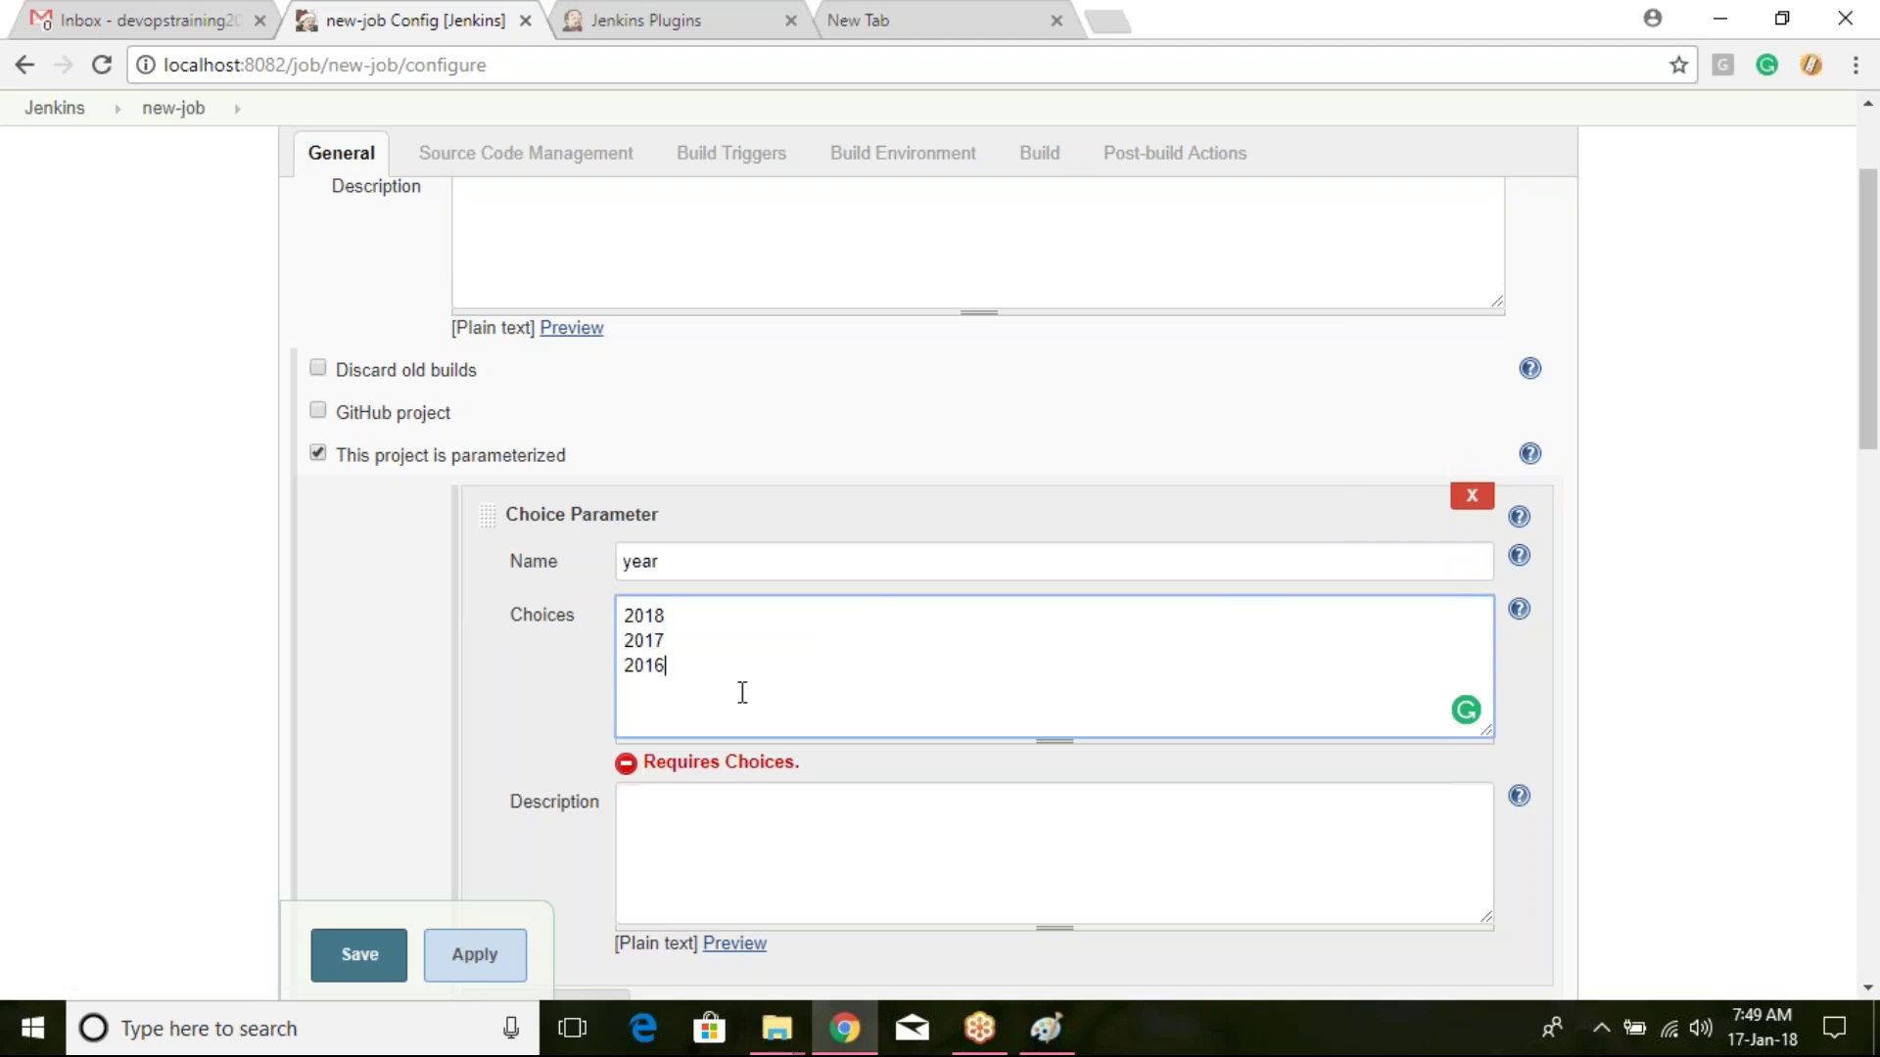
pyautogui.click(767, 813)
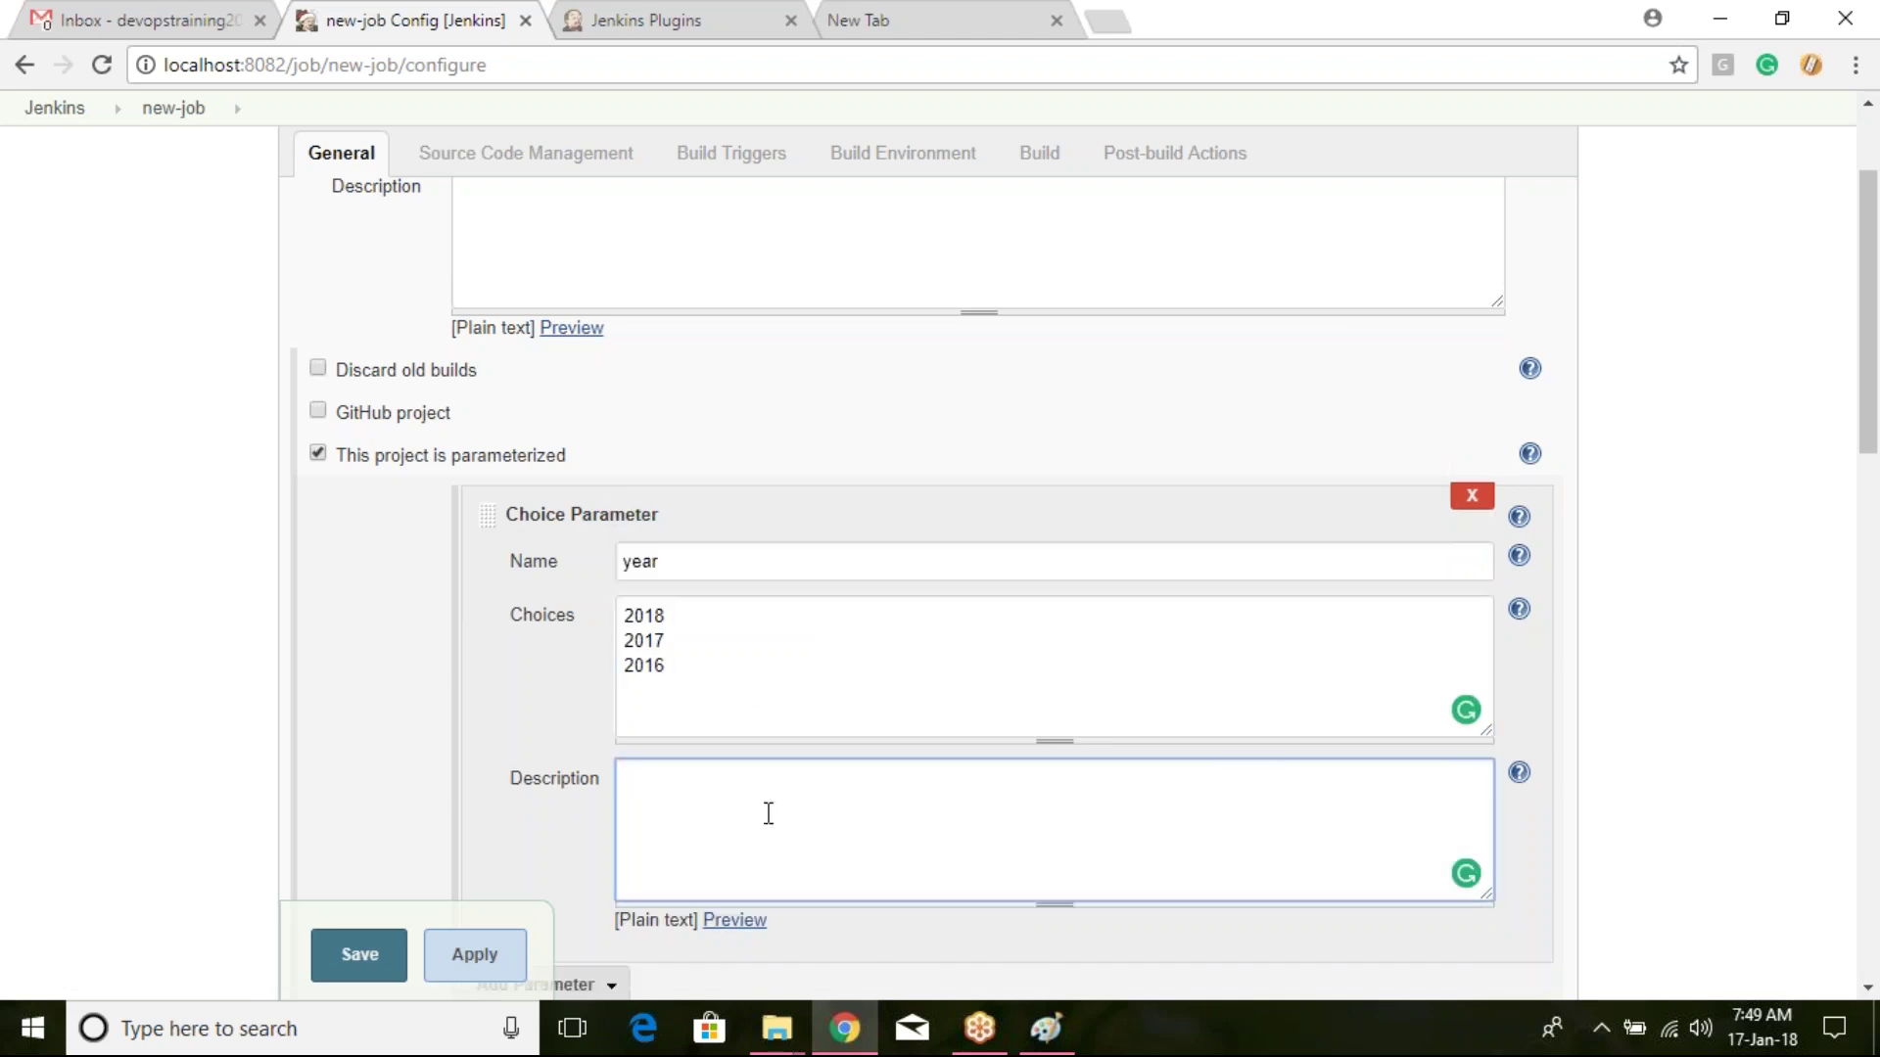
pyautogui.write('select year?')
pyautogui.scroll(-1, 528, 776)
pyautogui.click(470, 960)
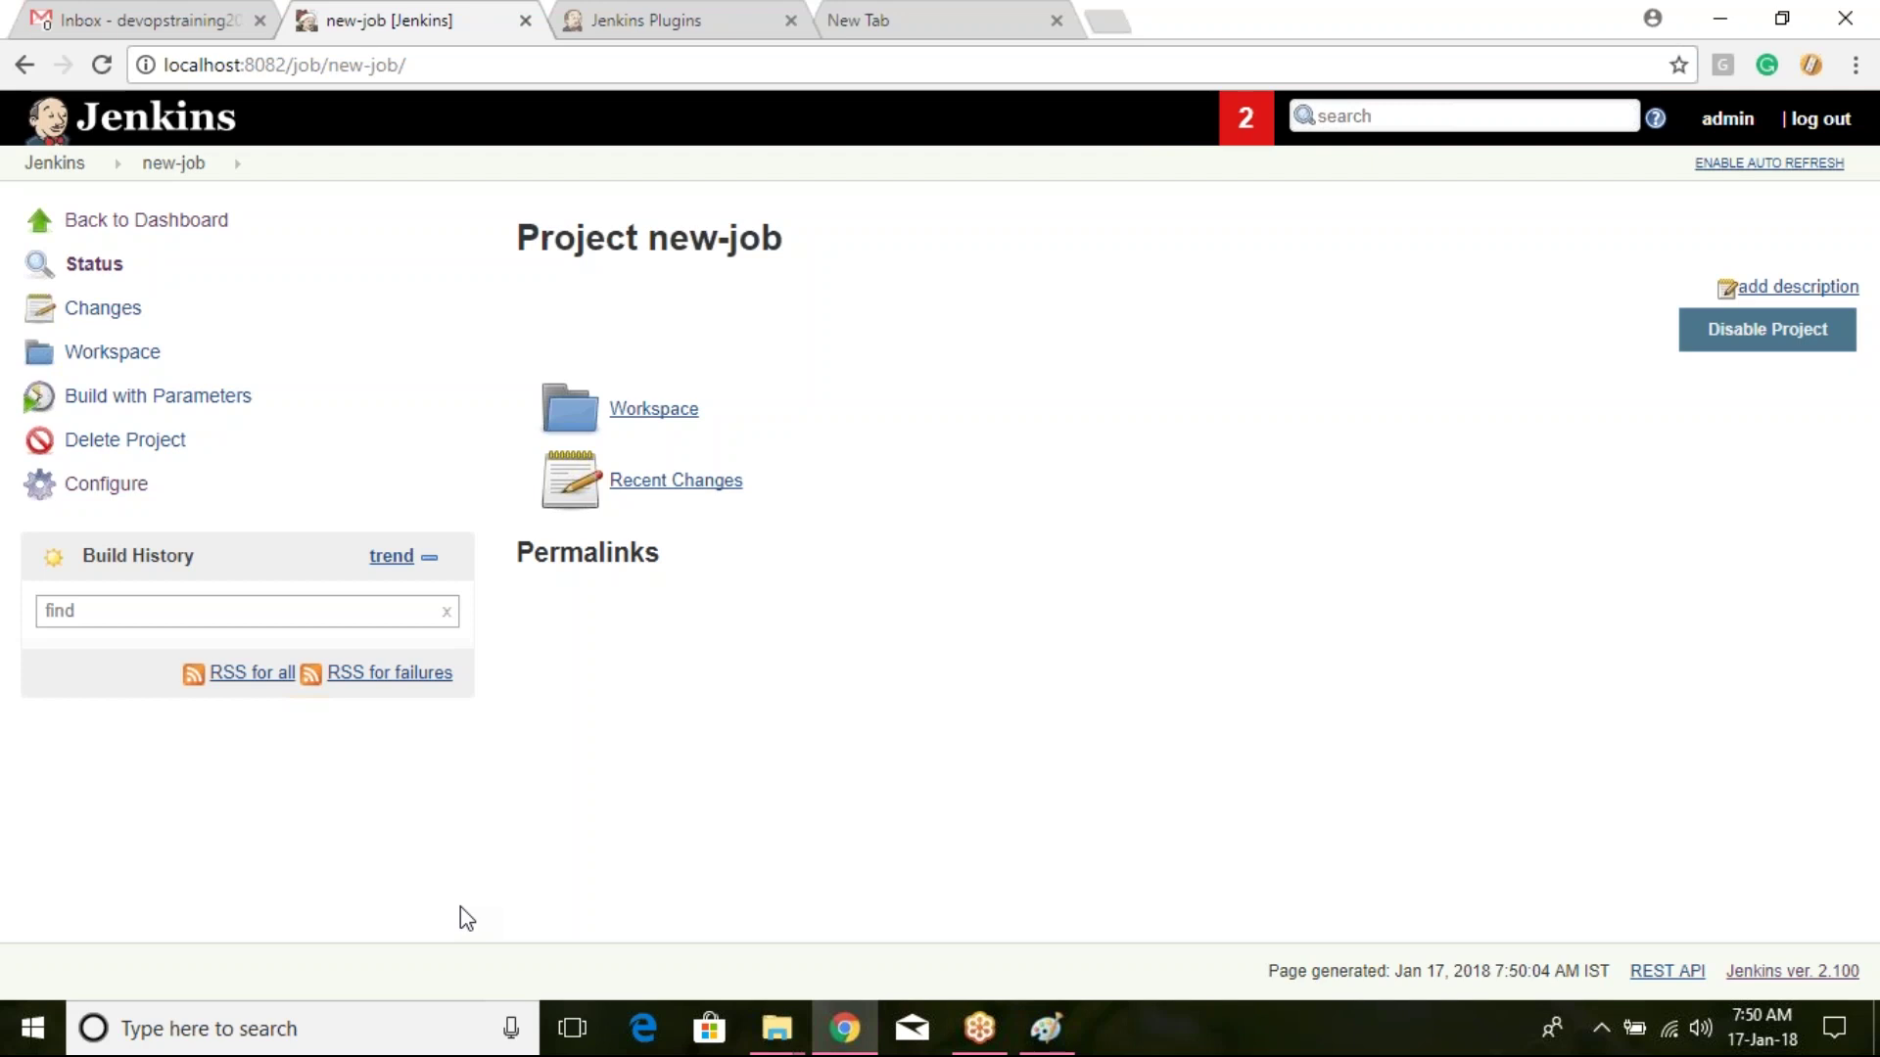
# Step: Look at job1 from the dashboard, then open the new-job project page
pyautogui.click(66, 164)
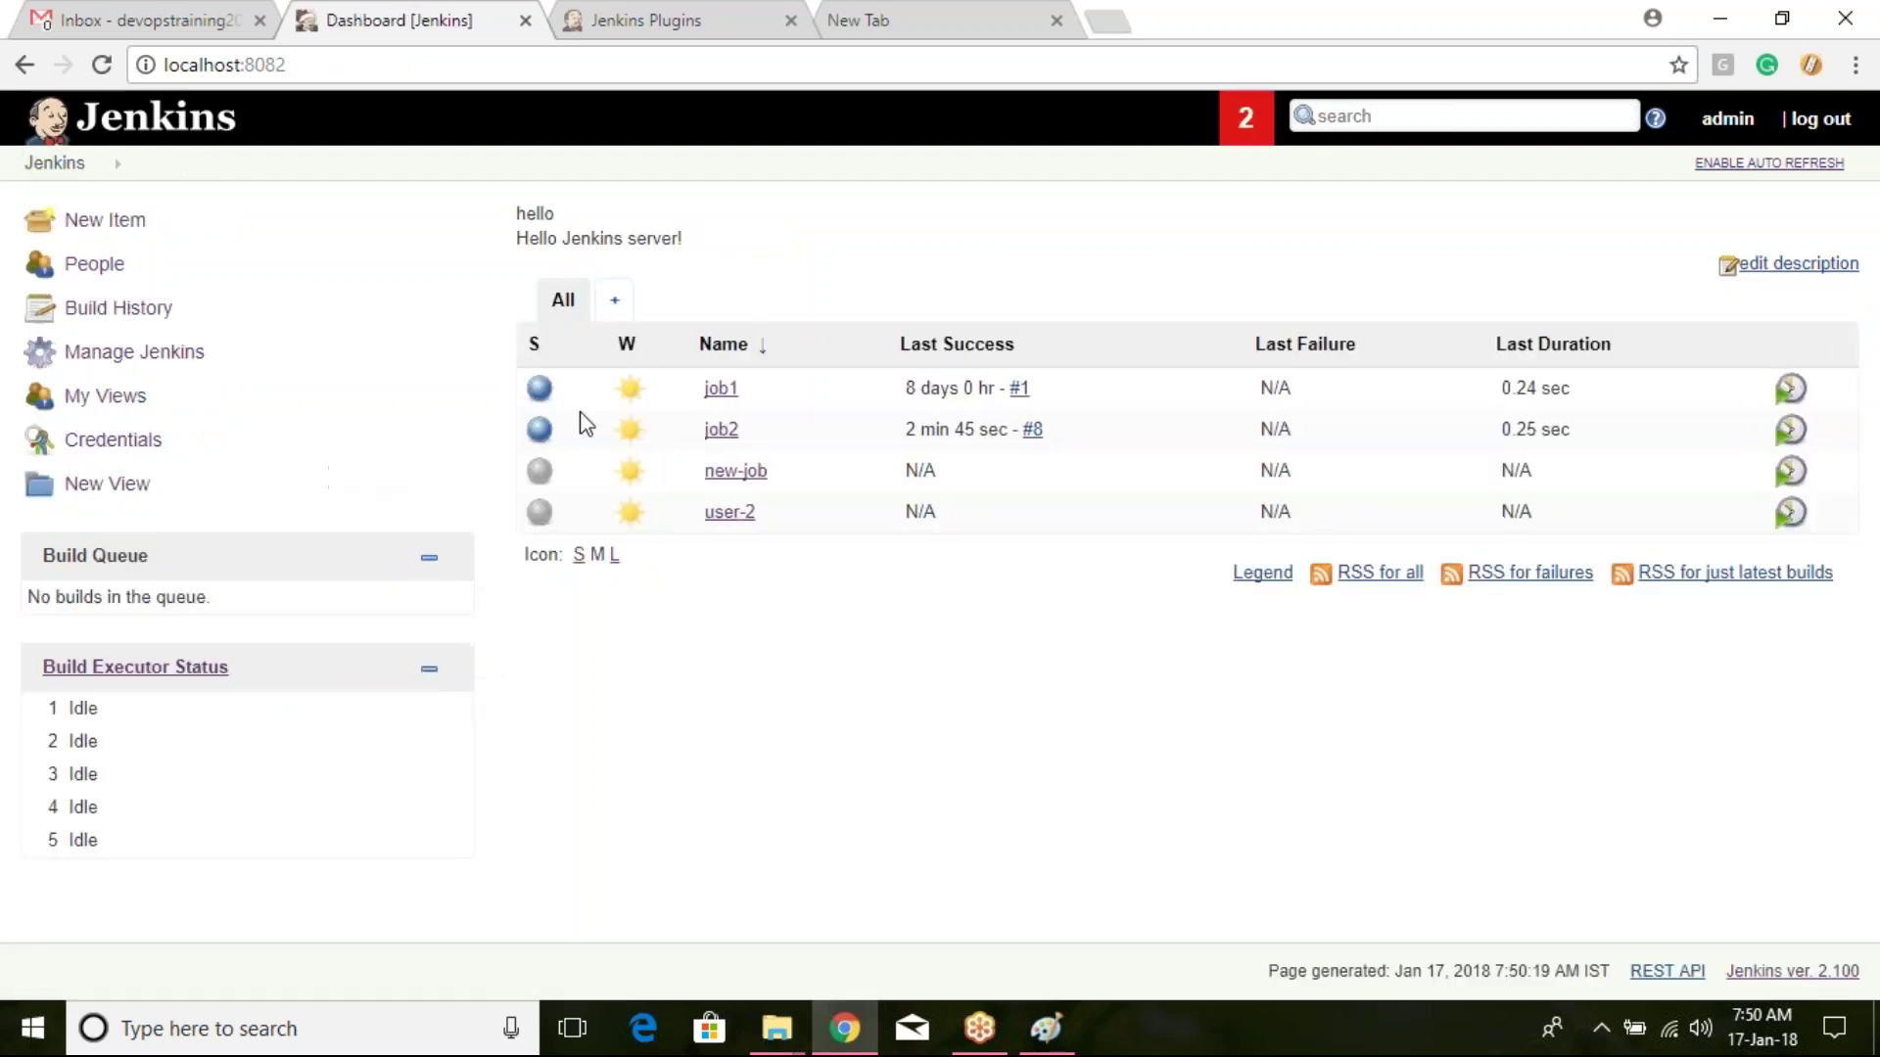
pyautogui.click(720, 389)
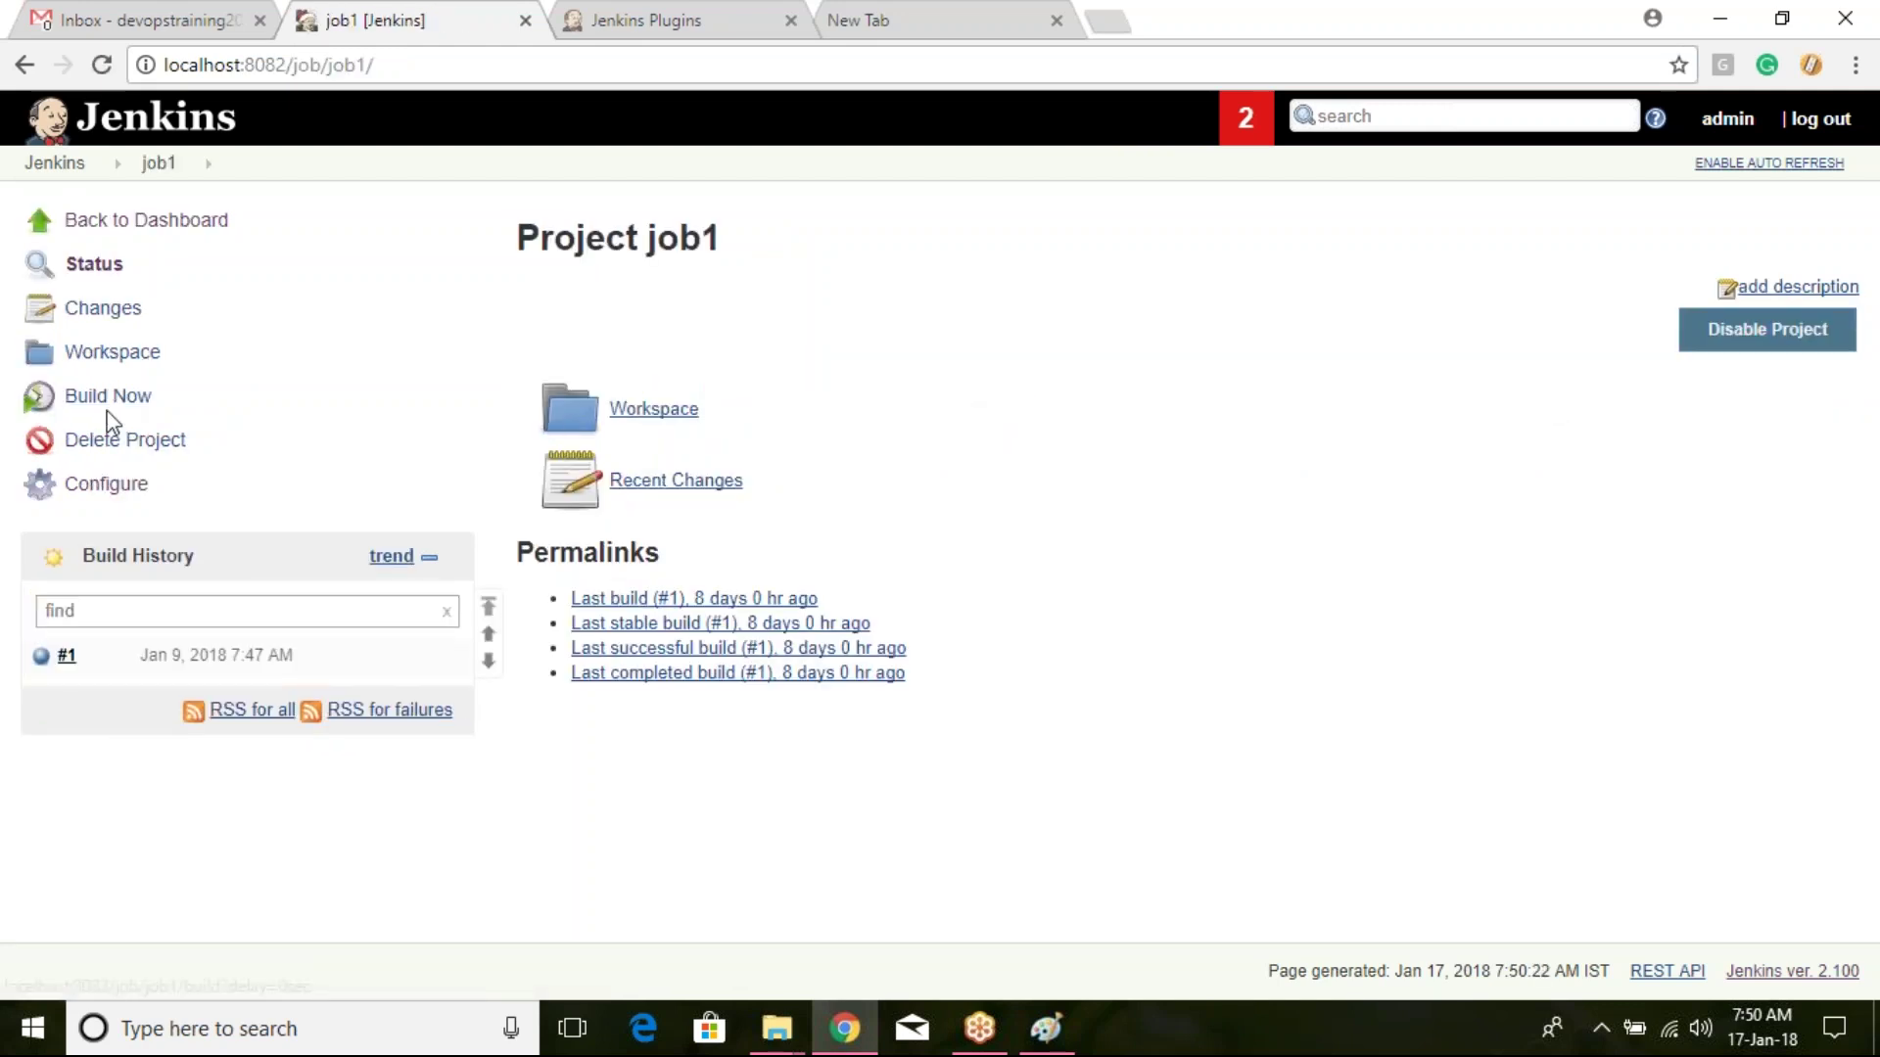
pyautogui.click(53, 162)
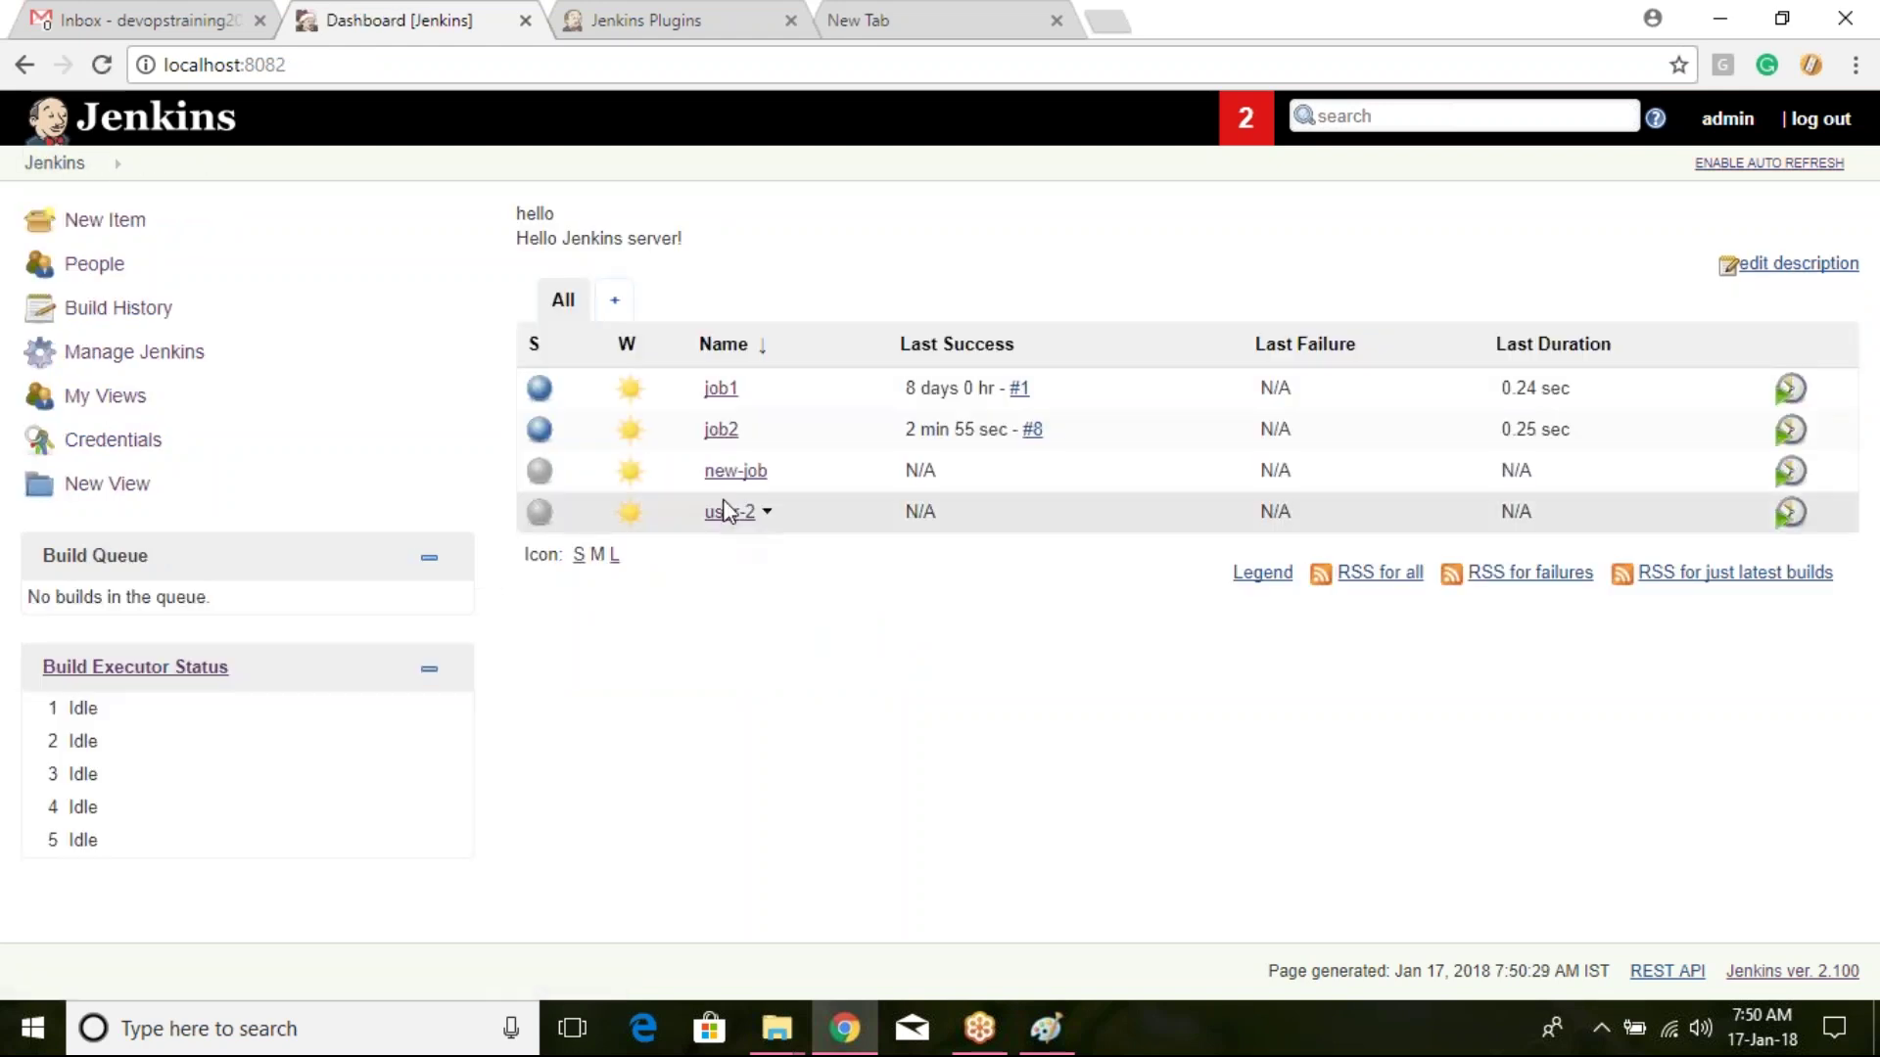
pyautogui.click(715, 477)
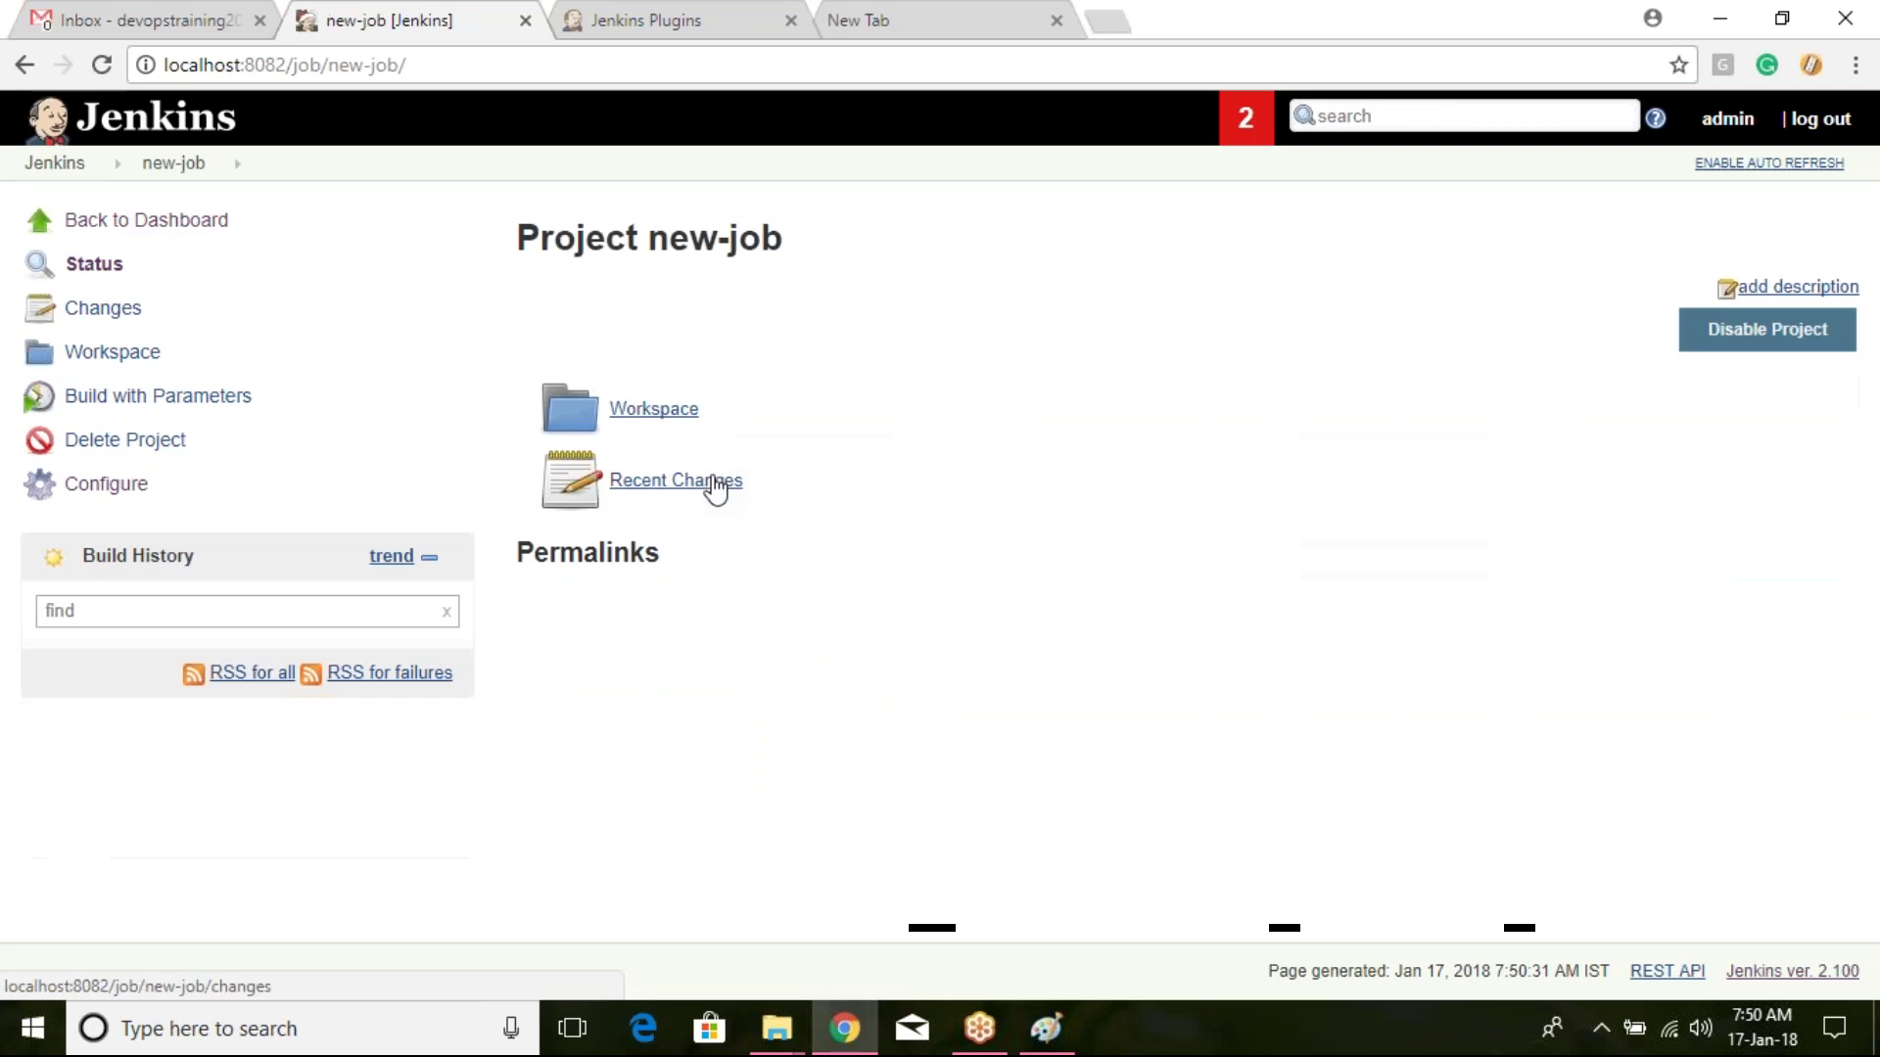
# Step: Build new-job with parameters, keeping year set to 2018
pyautogui.click(179, 410)
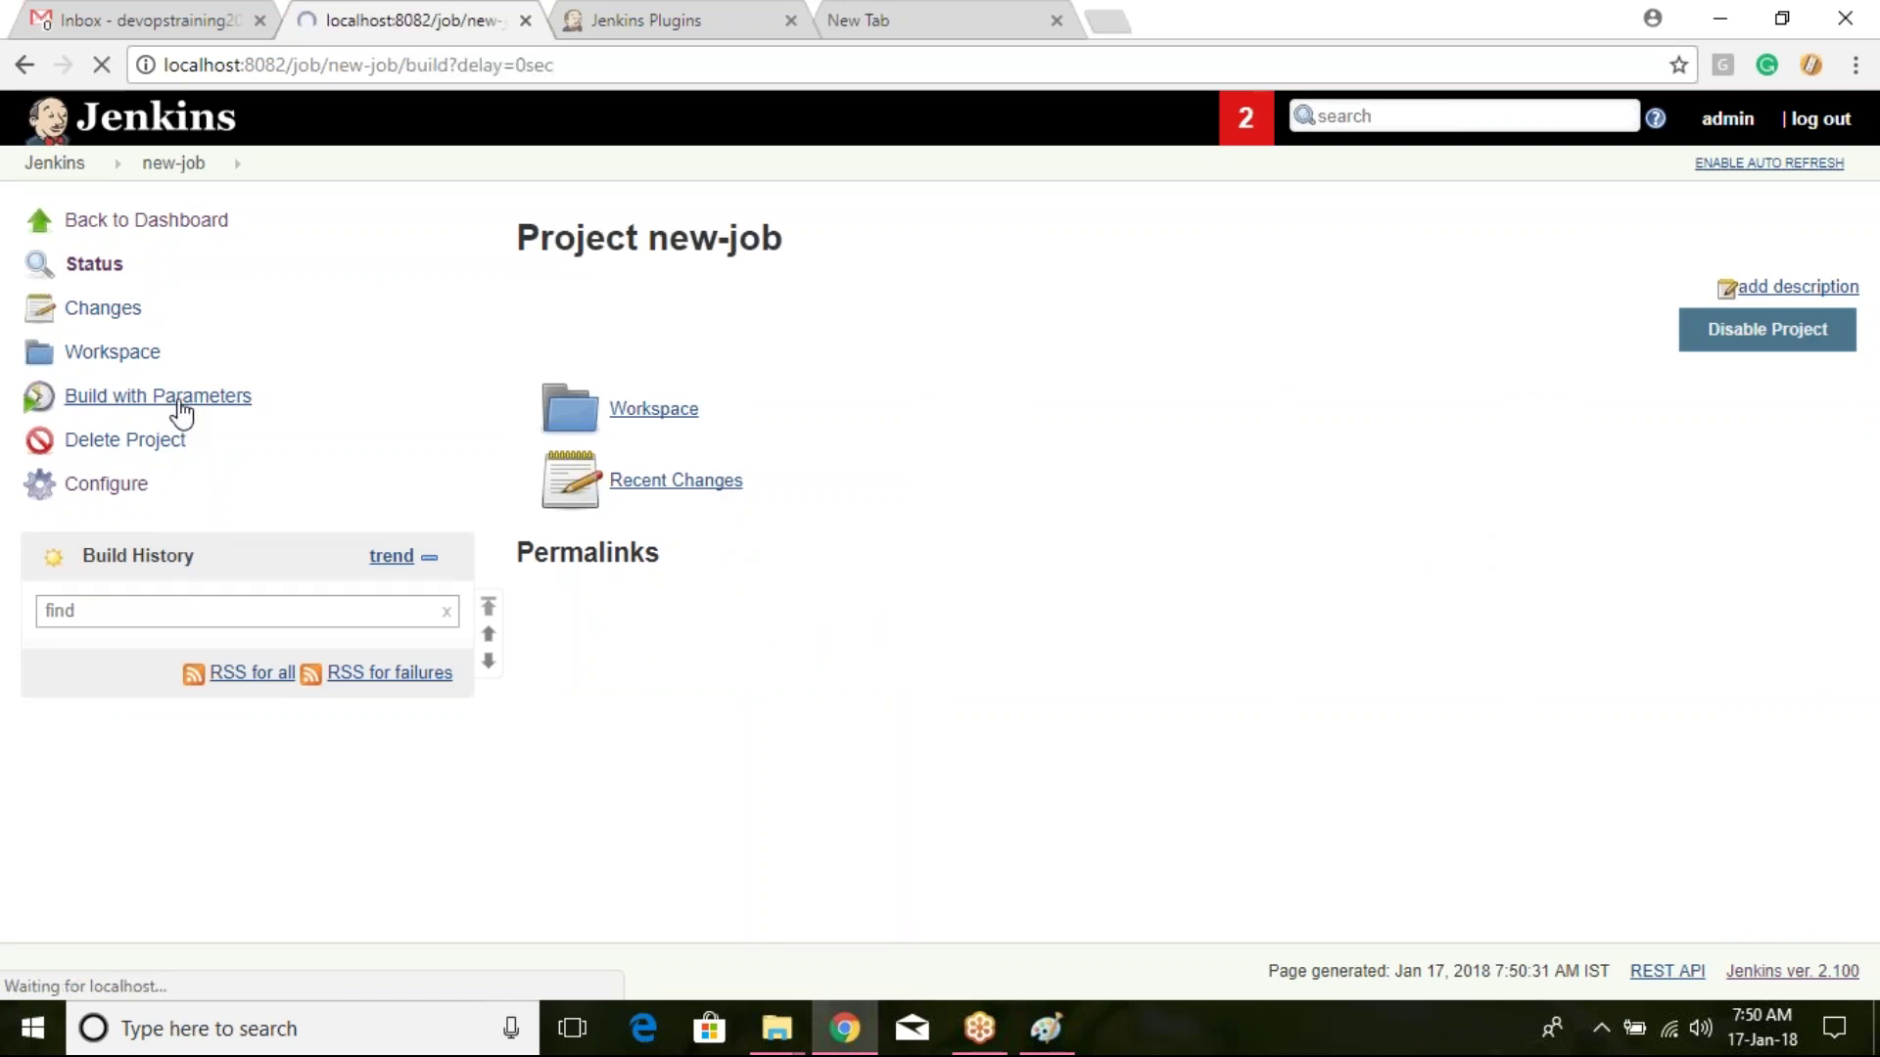
pyautogui.moveTo(565, 364); pyautogui.dragTo(643, 364)
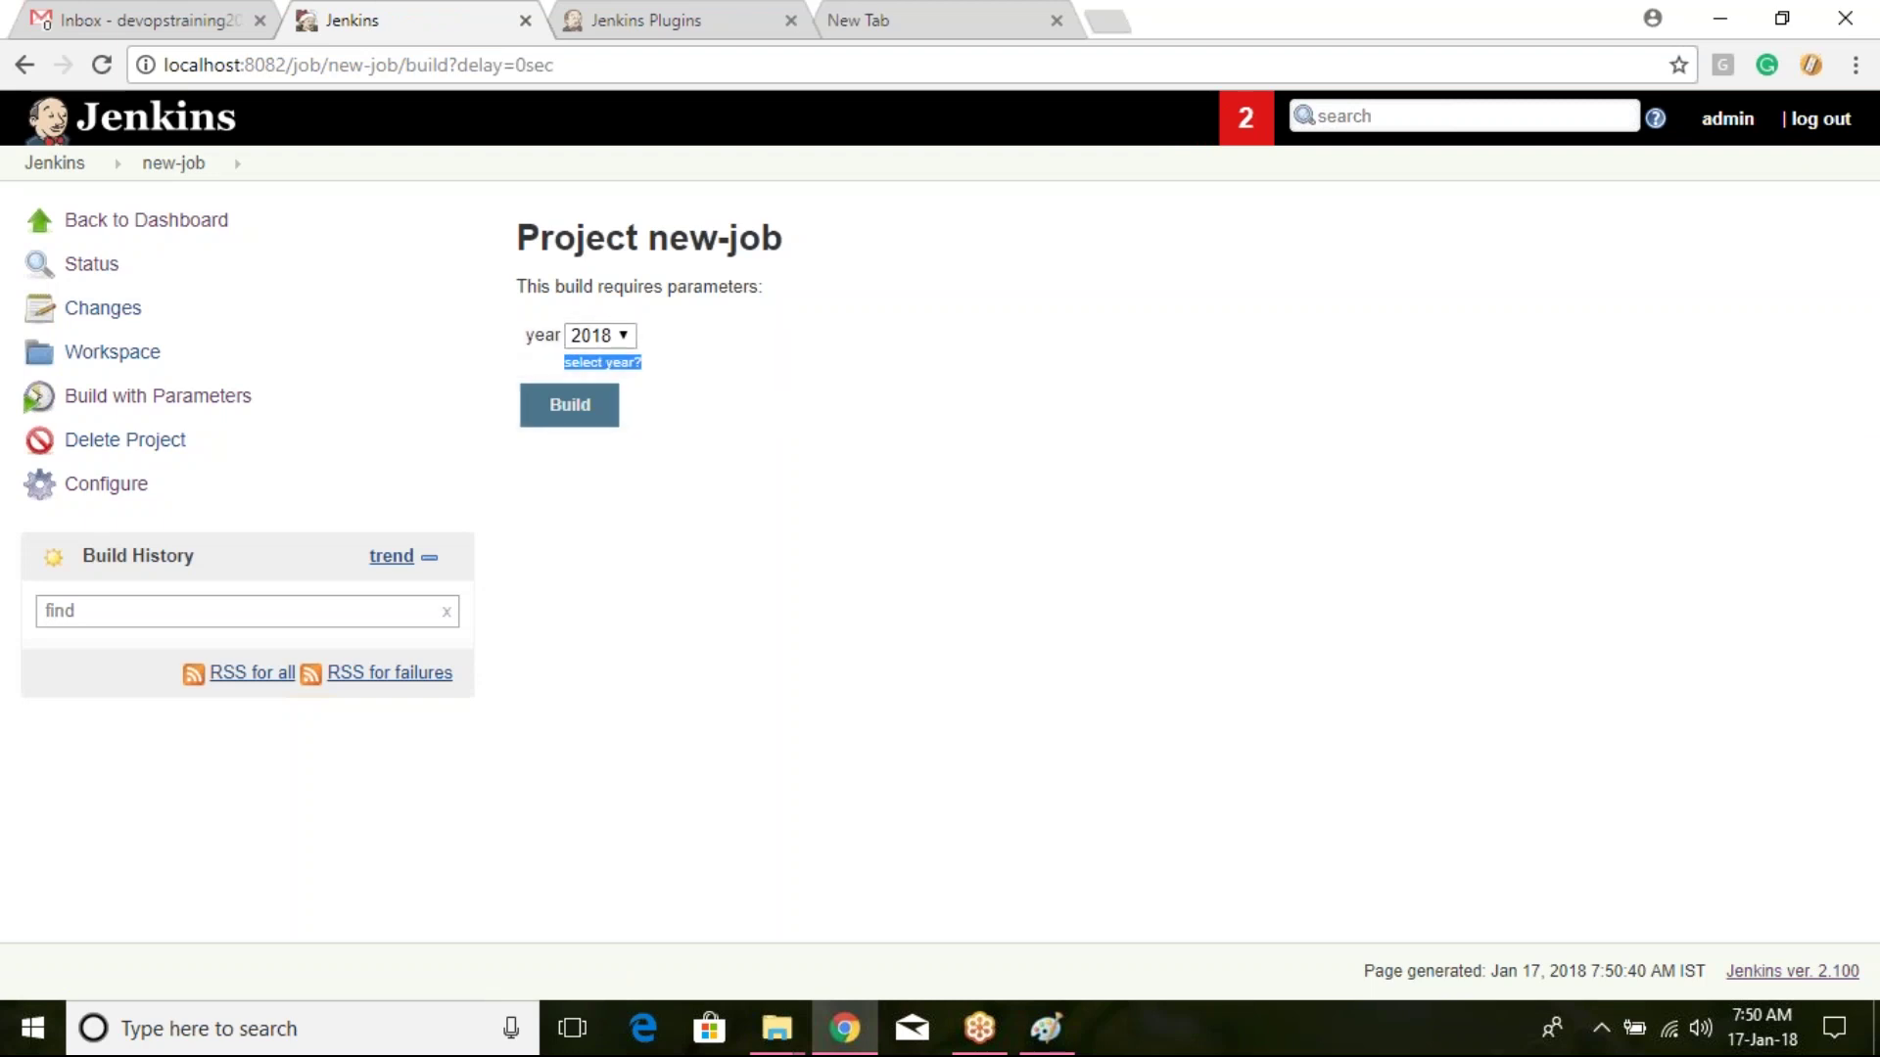
pyautogui.moveTo(526, 336); pyautogui.dragTo(547, 337)
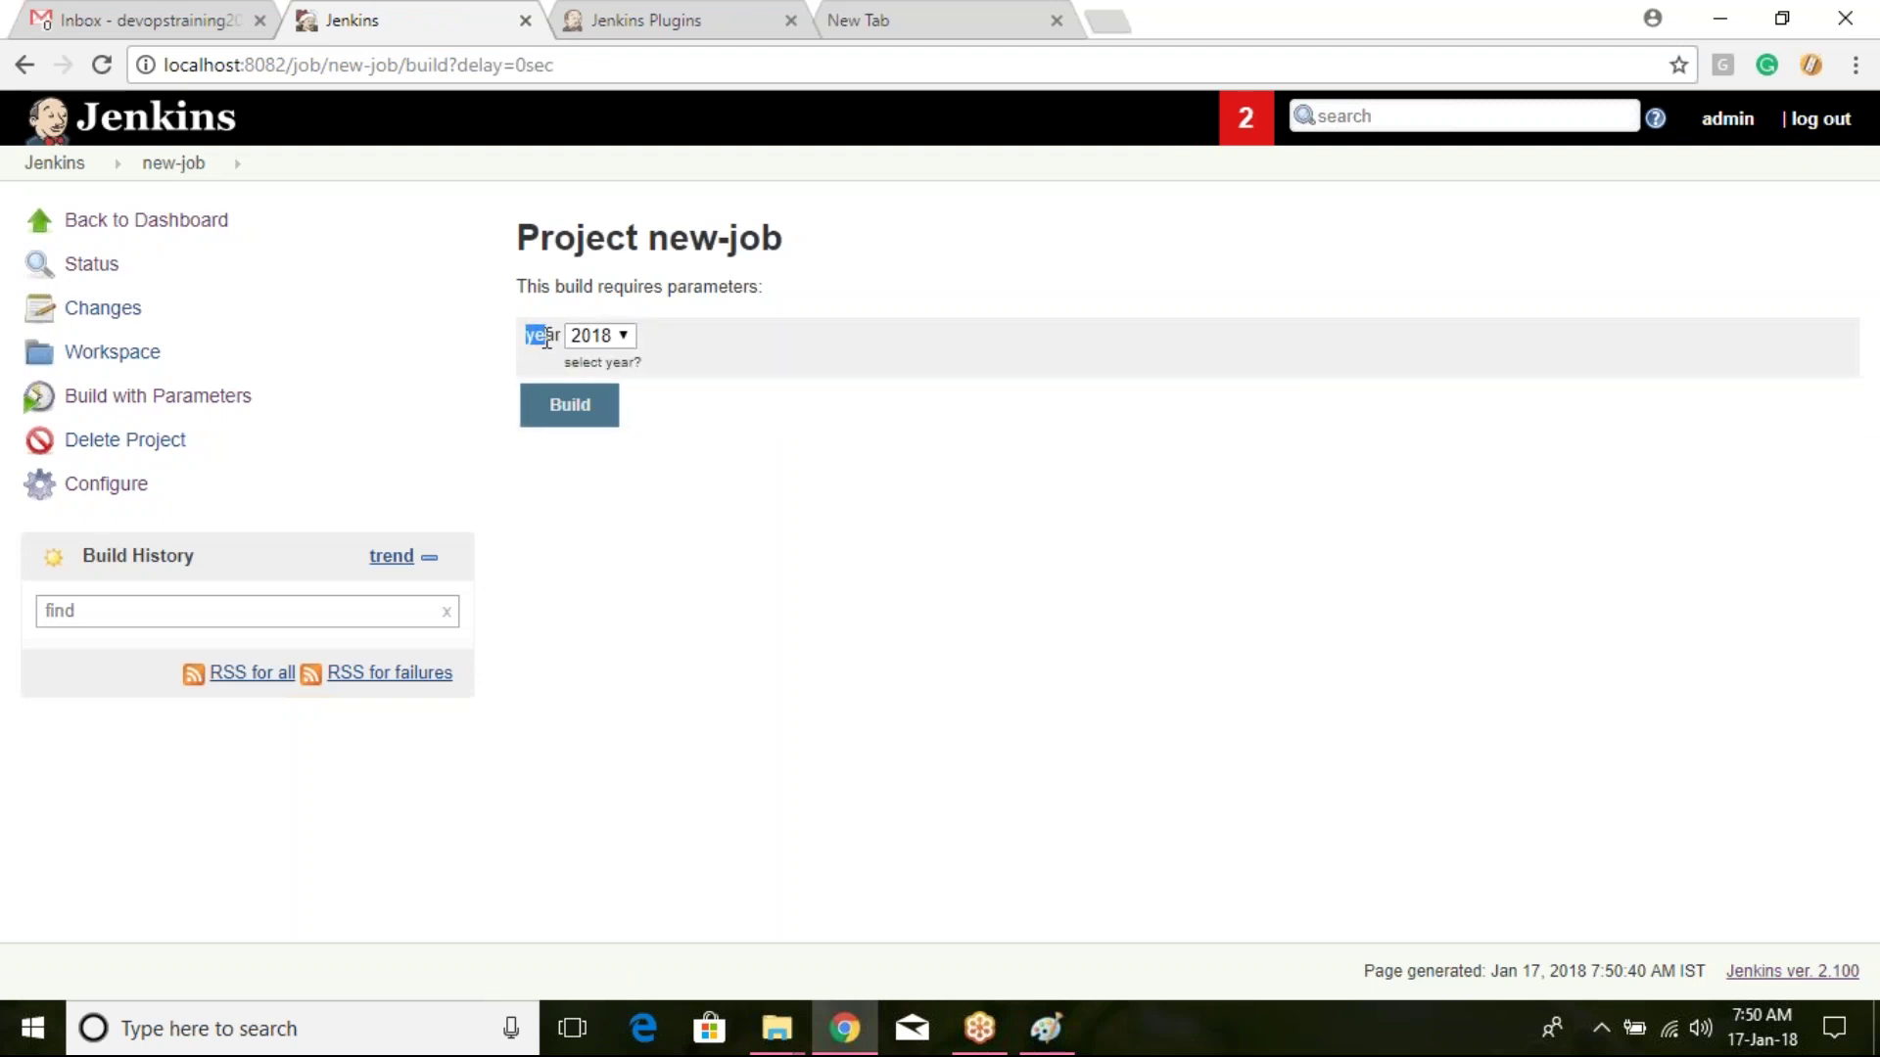
pyautogui.click(621, 336)
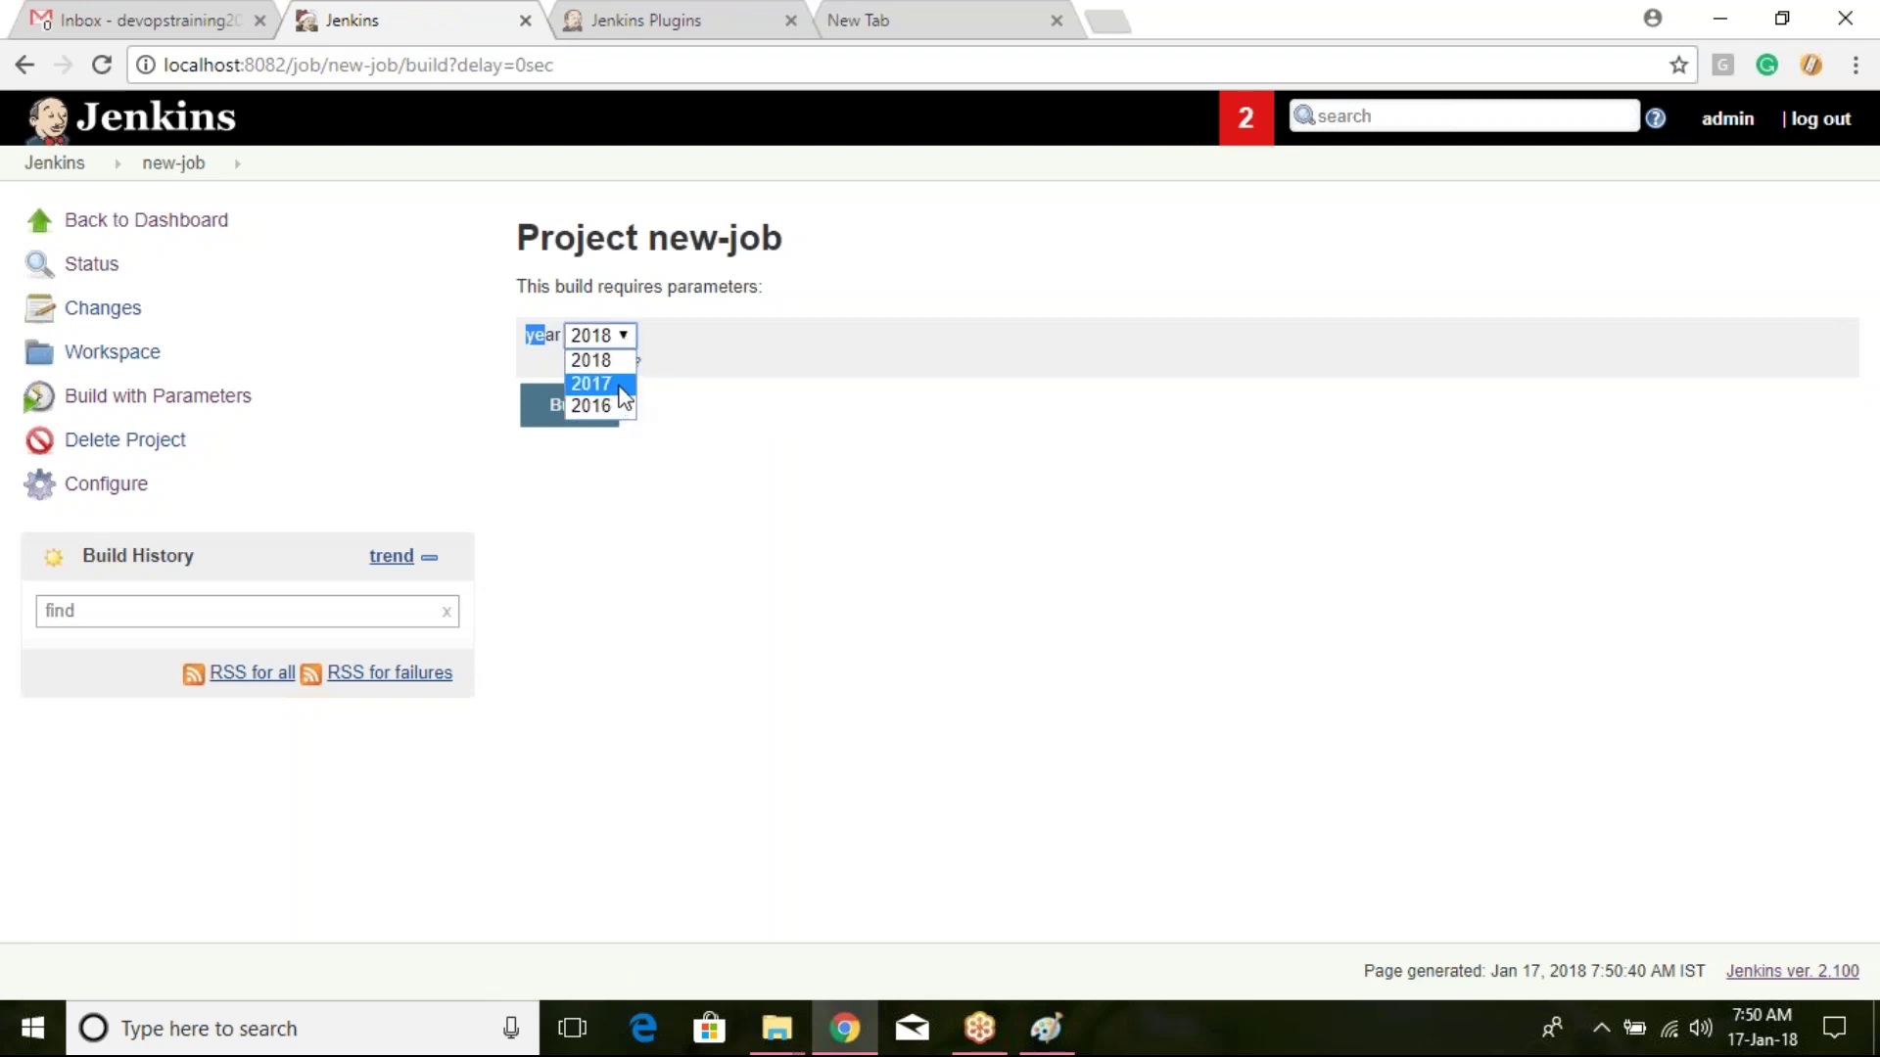
pyautogui.click(819, 424)
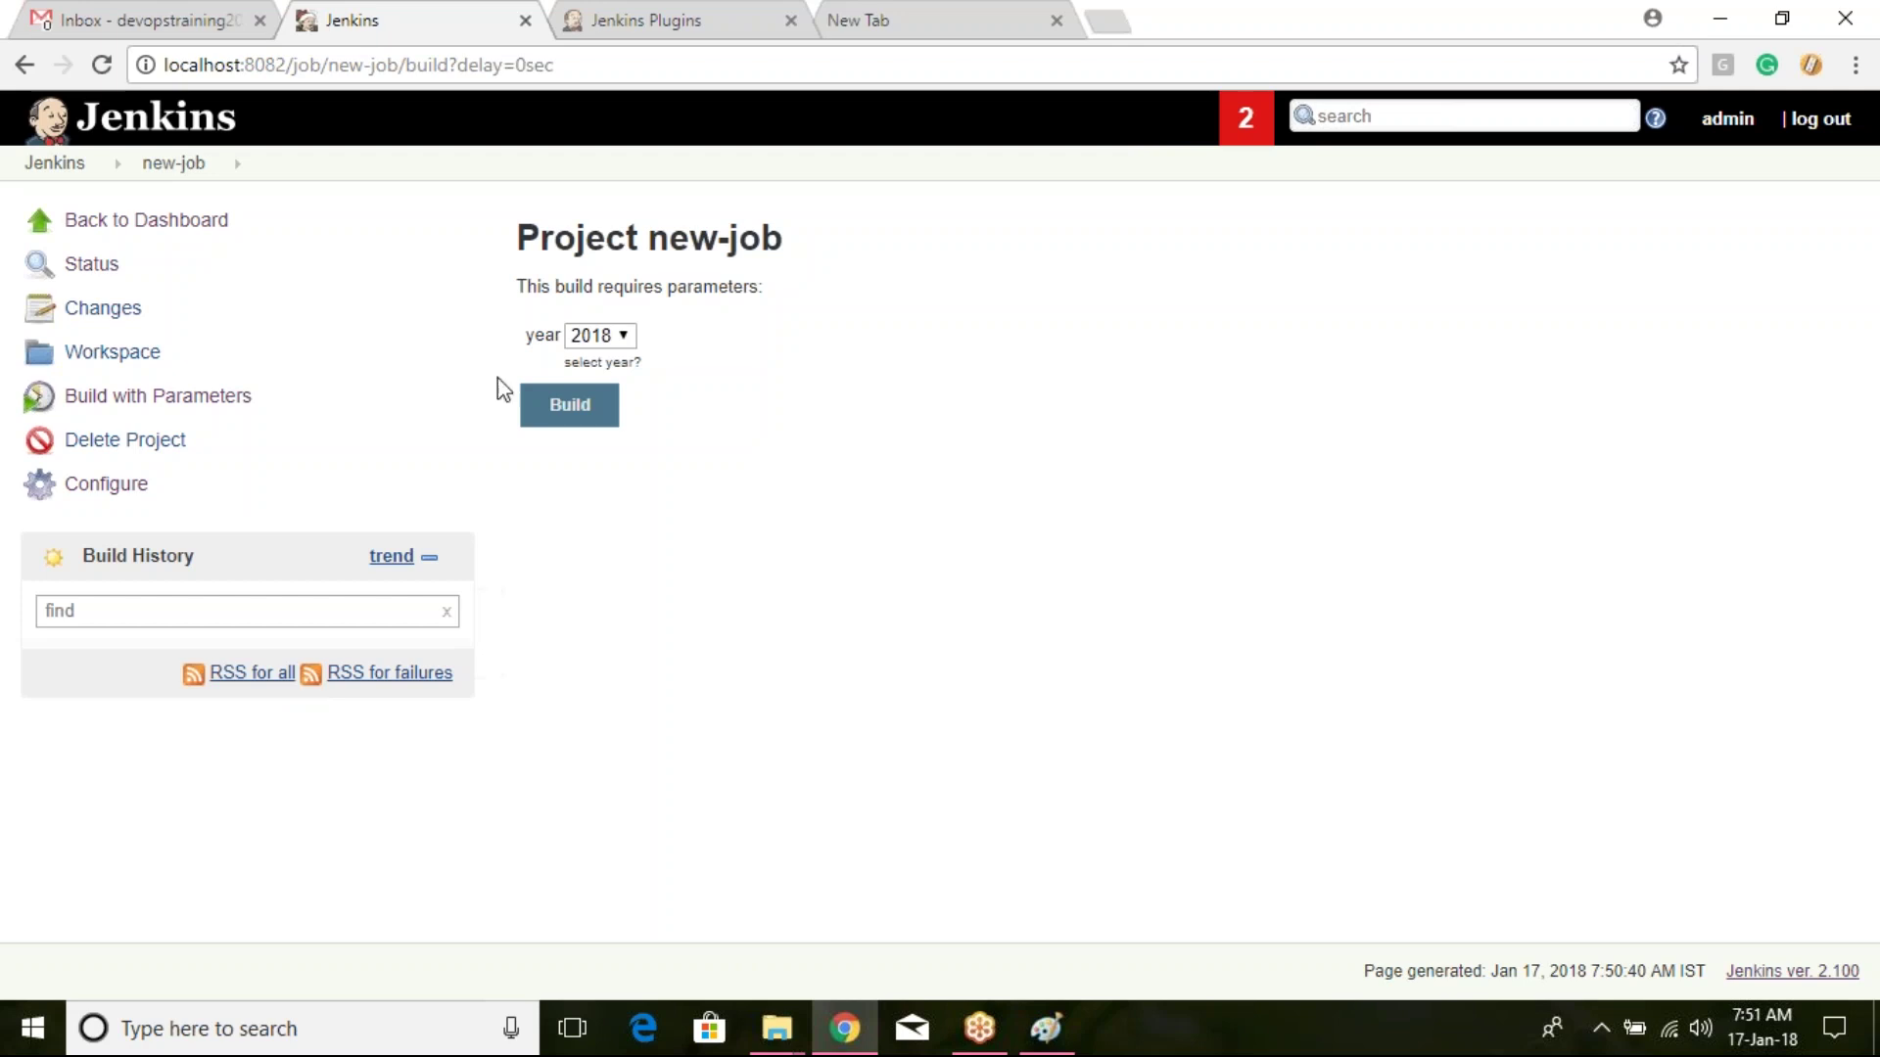
pyautogui.click(546, 416)
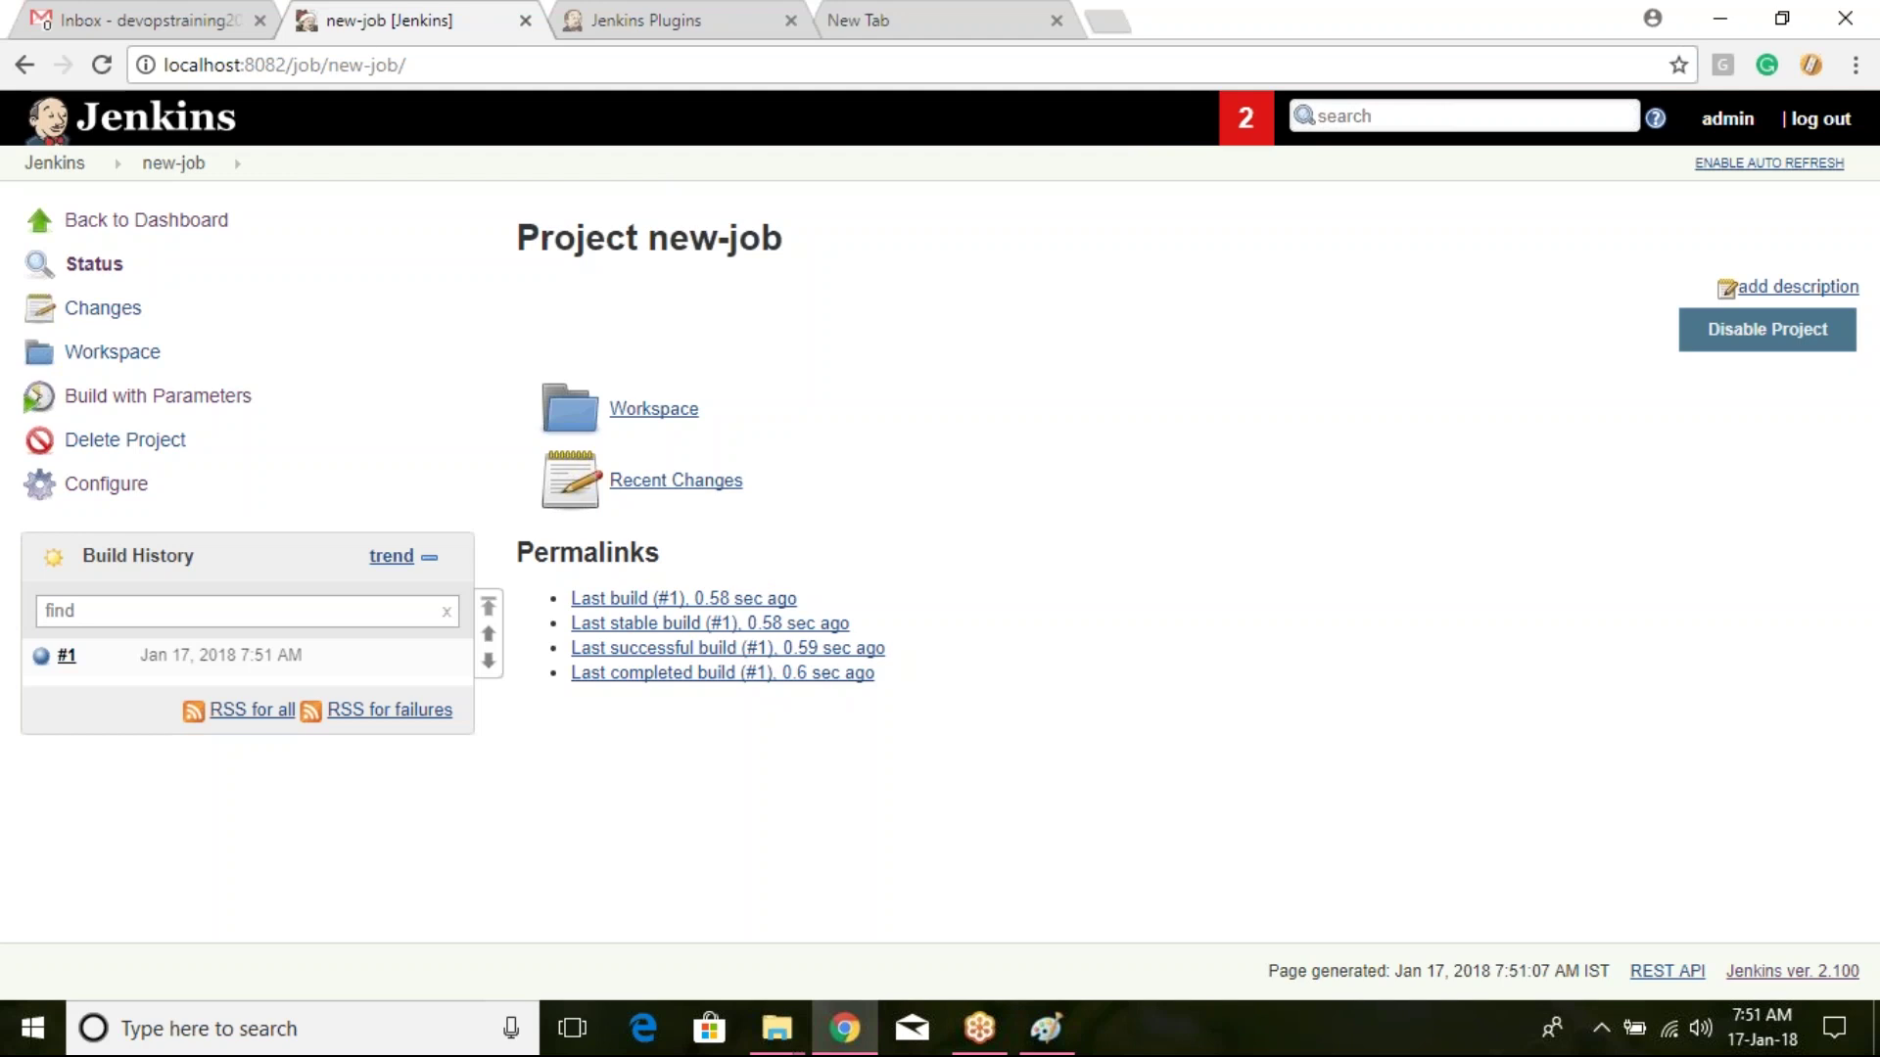
# Step: Uncheck 'This project is parameterized' and tick 'Disable this project' on new-job, save, and log out
pyautogui.click(169, 166)
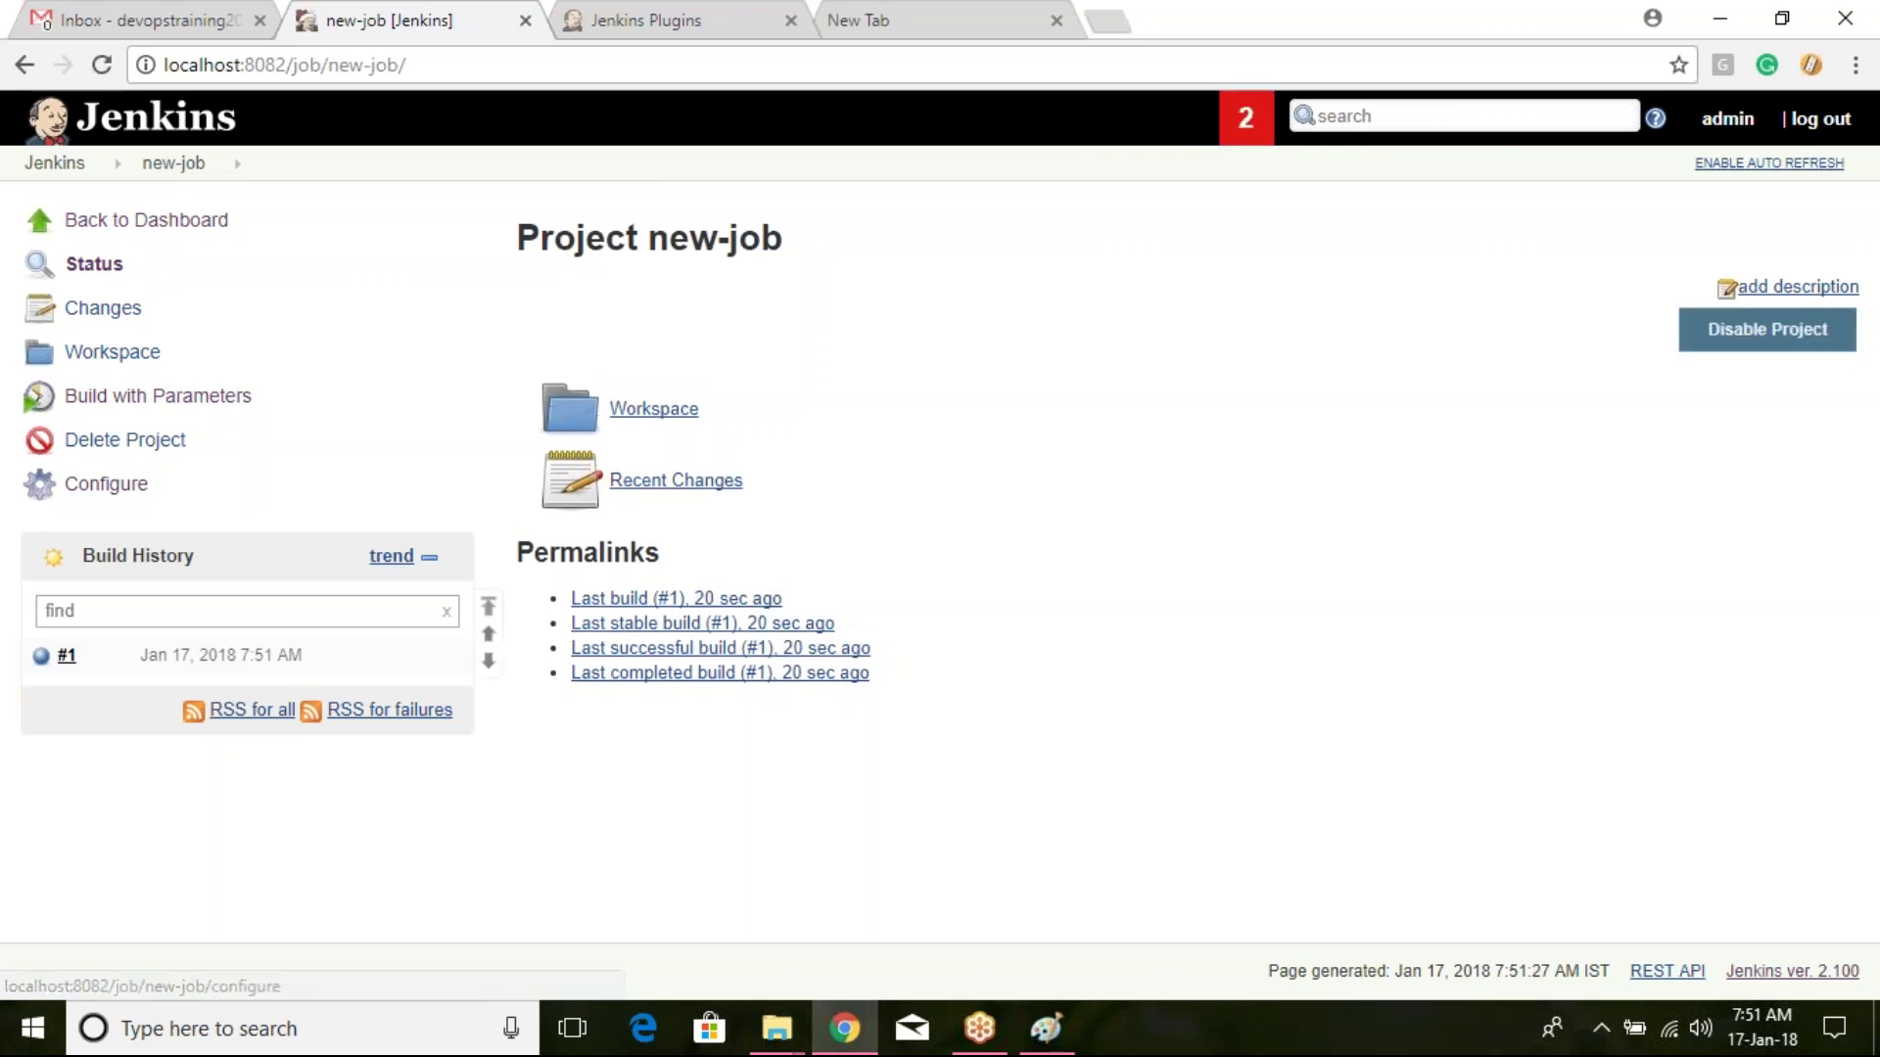
pyautogui.click(119, 489)
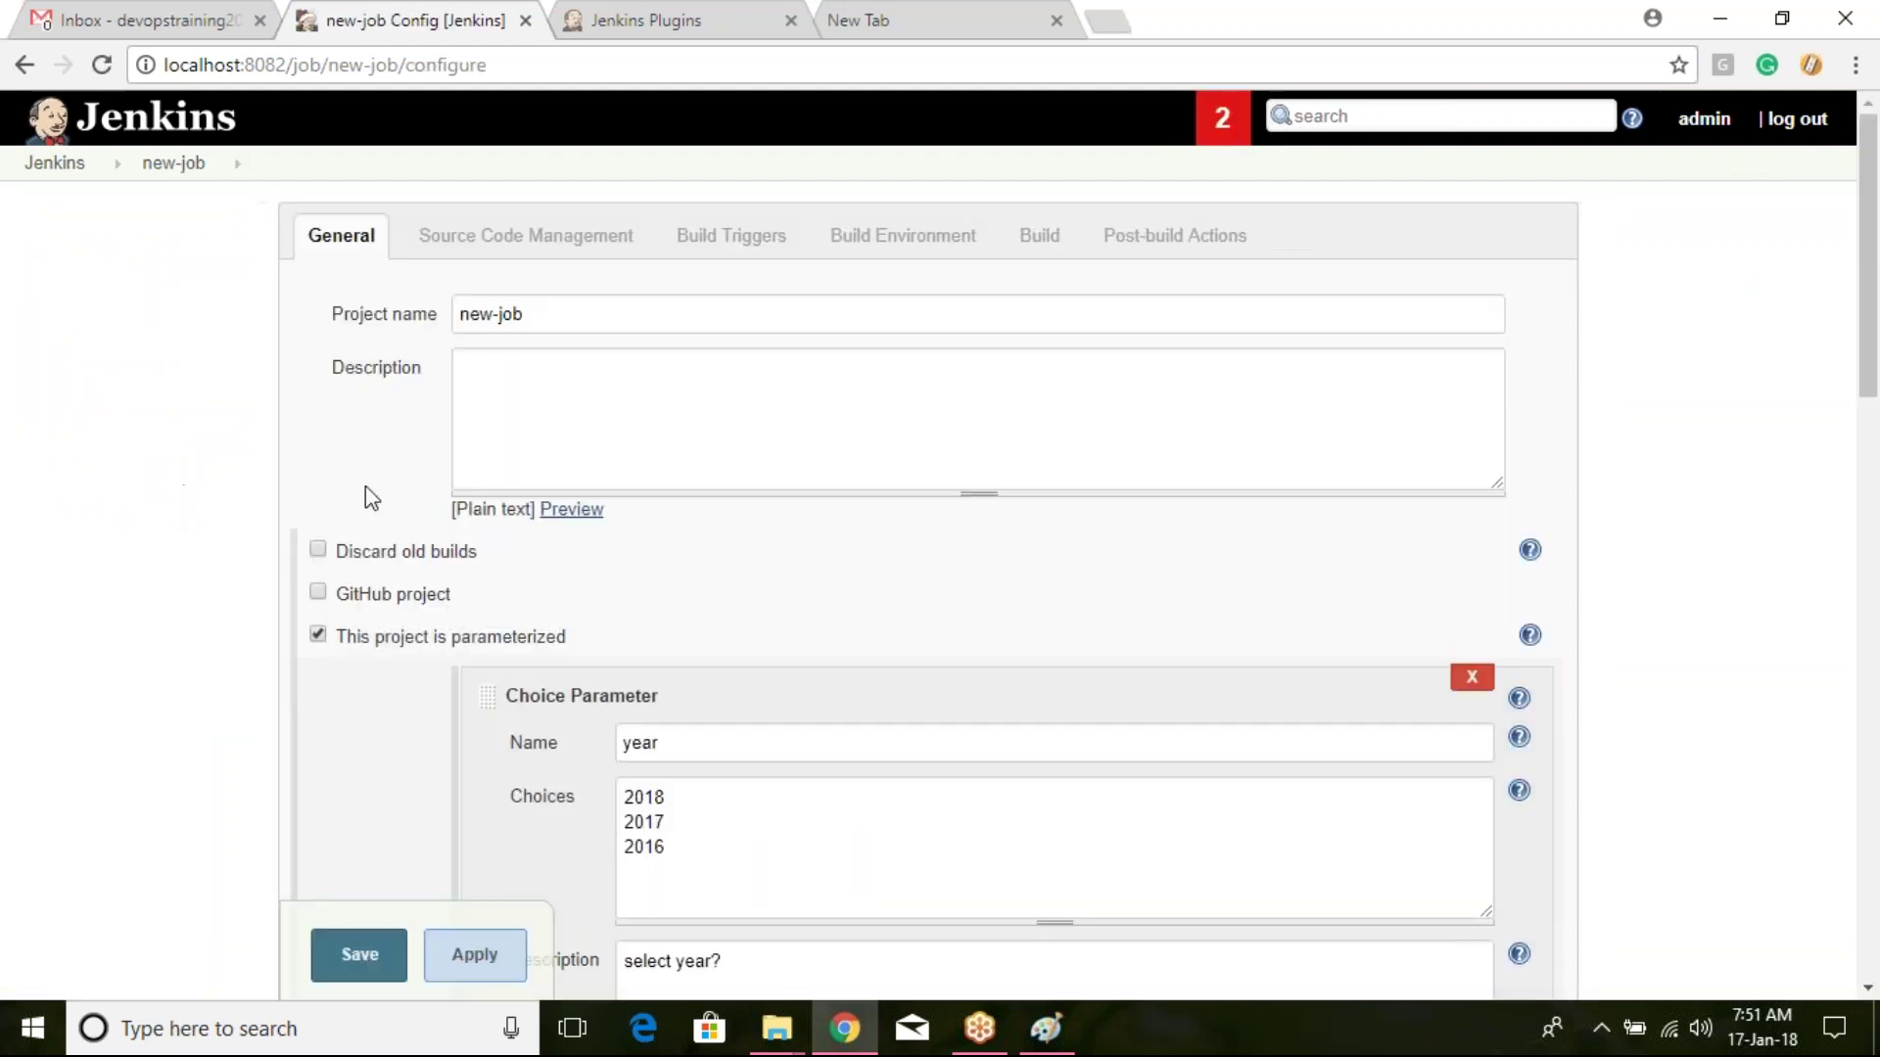
pyautogui.click(319, 635)
pyautogui.scroll(-1, 454, 601)
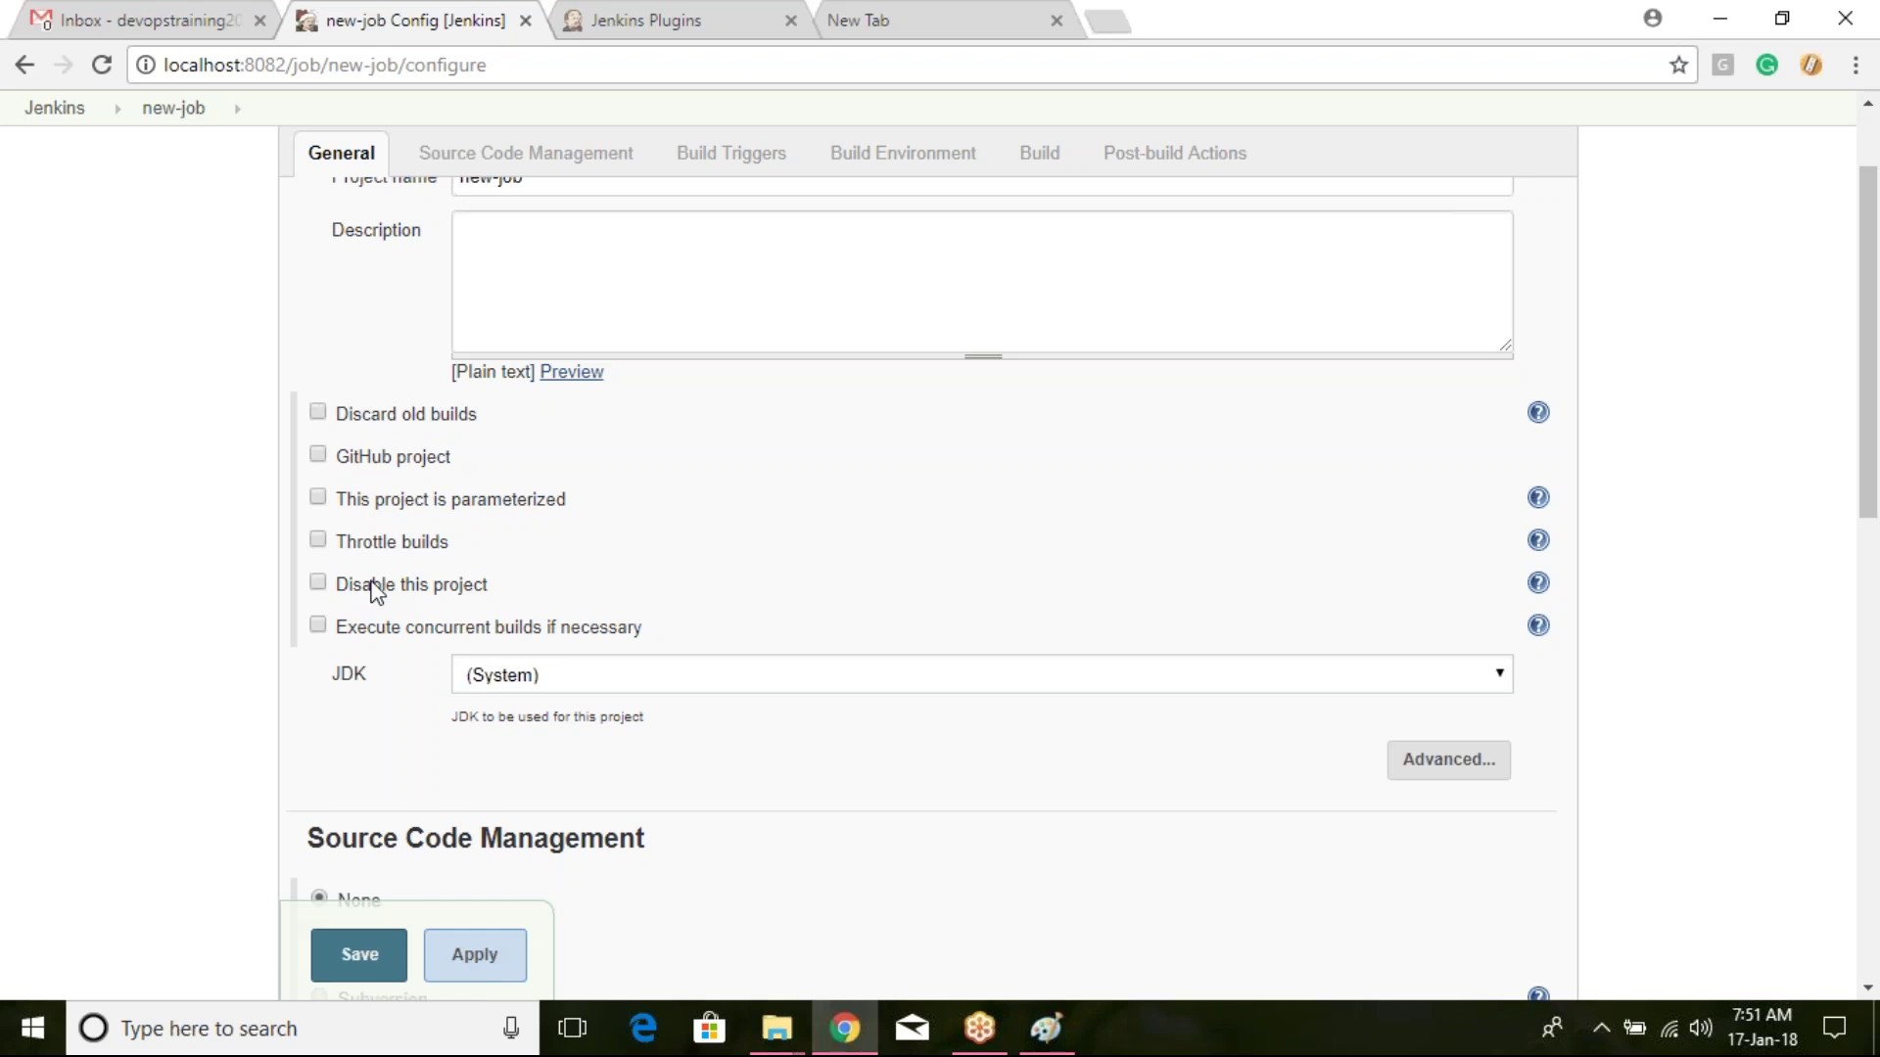
pyautogui.click(318, 583)
pyautogui.click(358, 958)
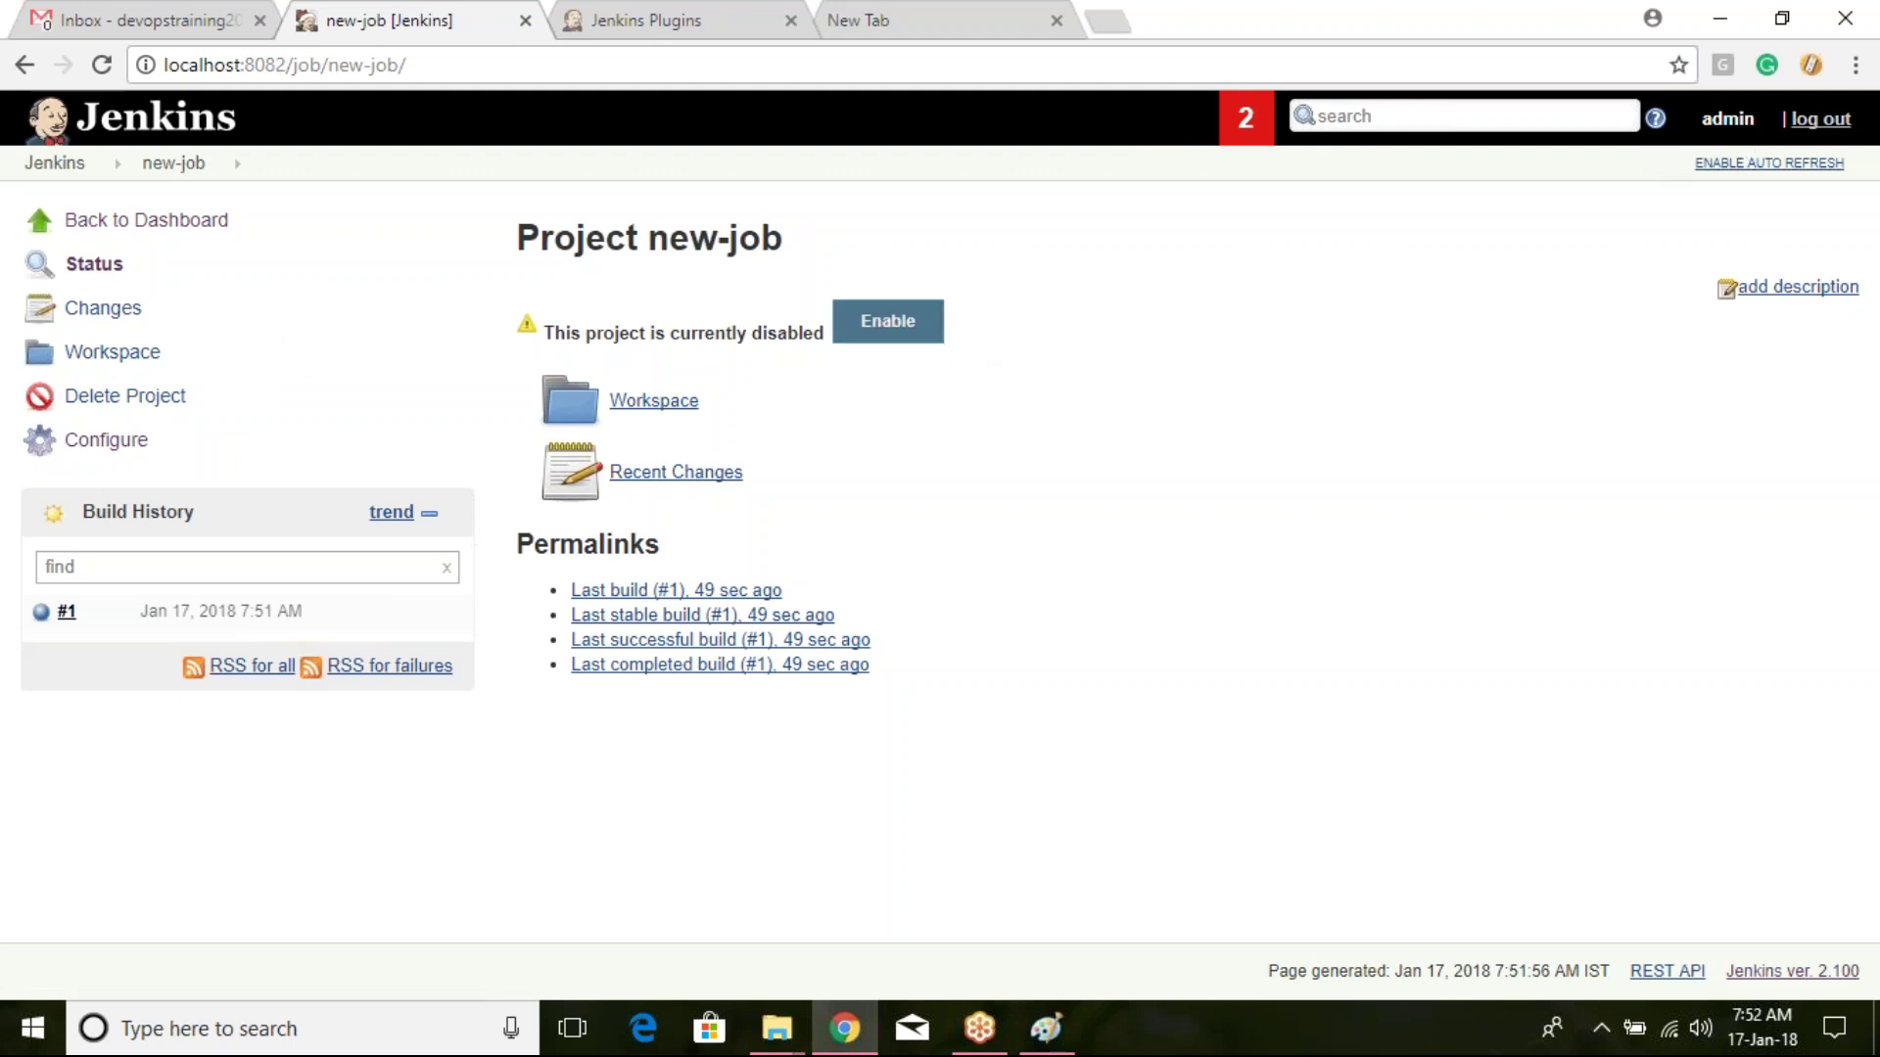
pyautogui.click(1821, 119)
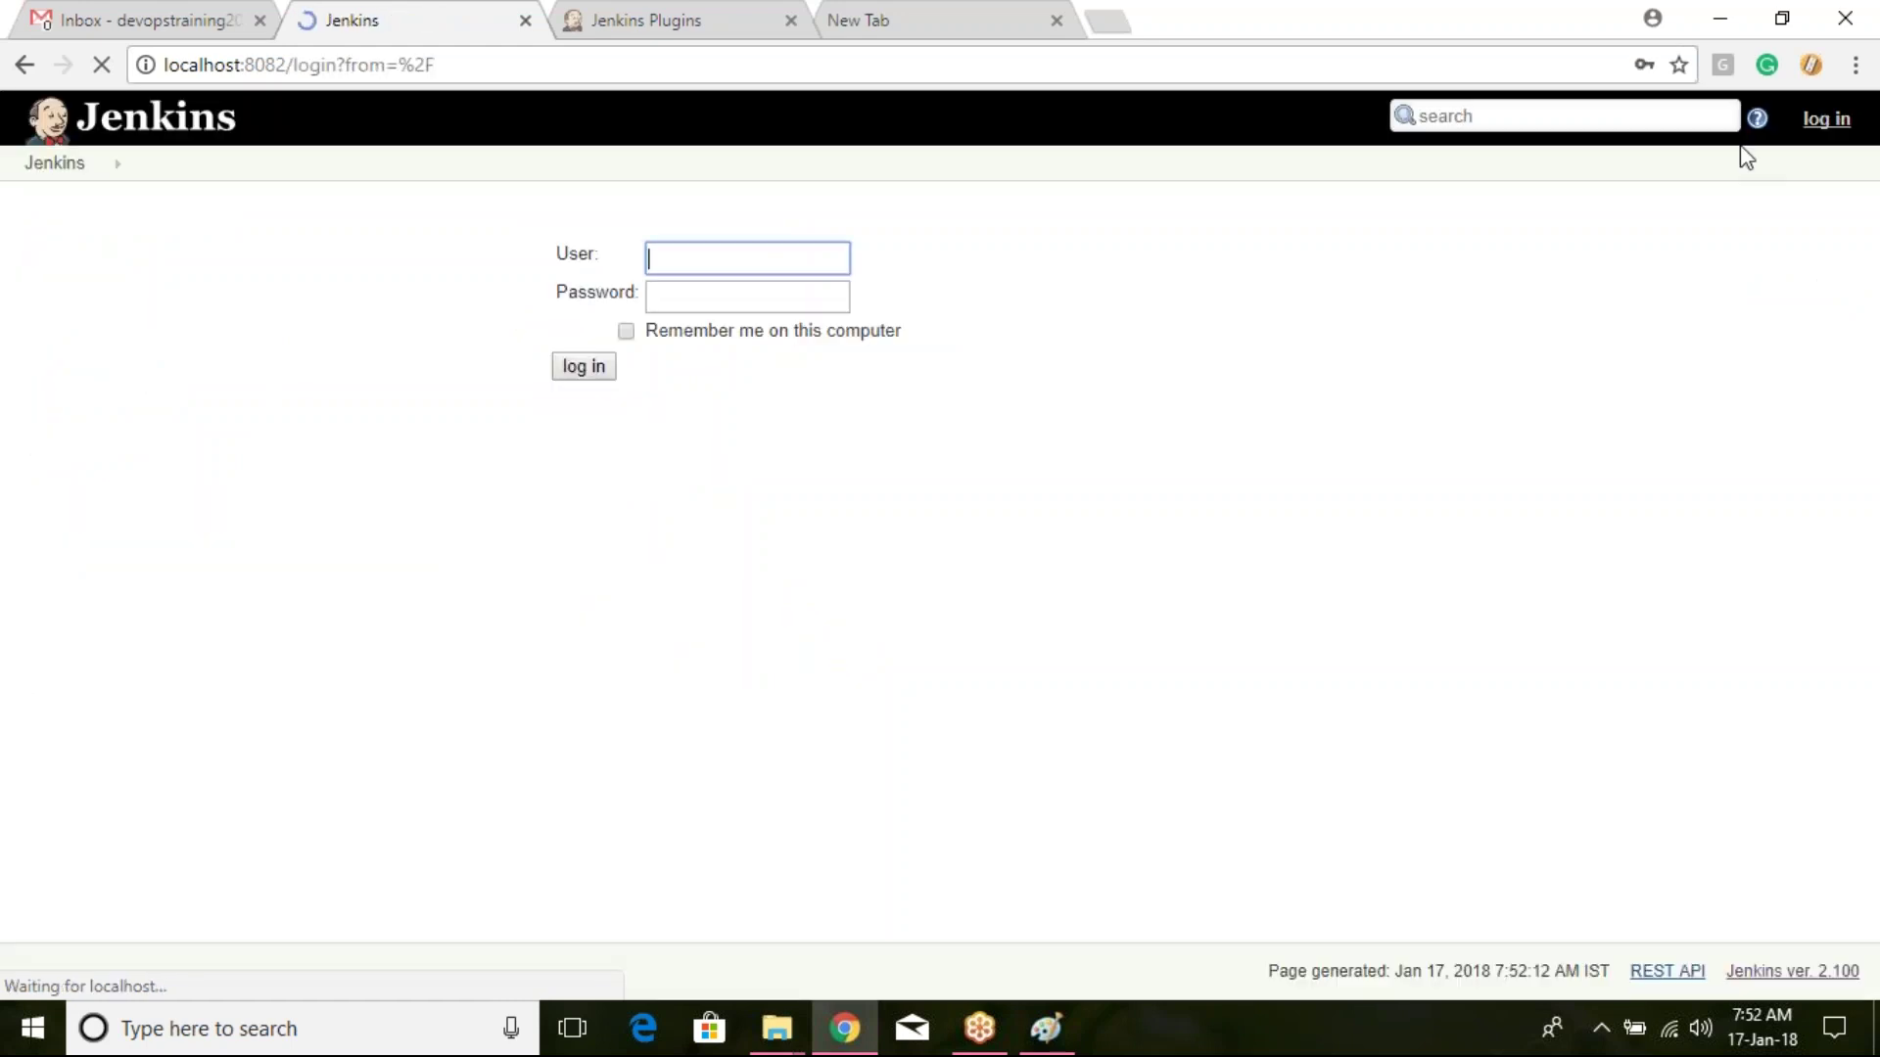
# Step: Sign in with the other non-admin user's name and password
pyautogui.write('user3')
pyautogui.press('Tab')
pyautogui.write('user3')
pyautogui.press('Return')
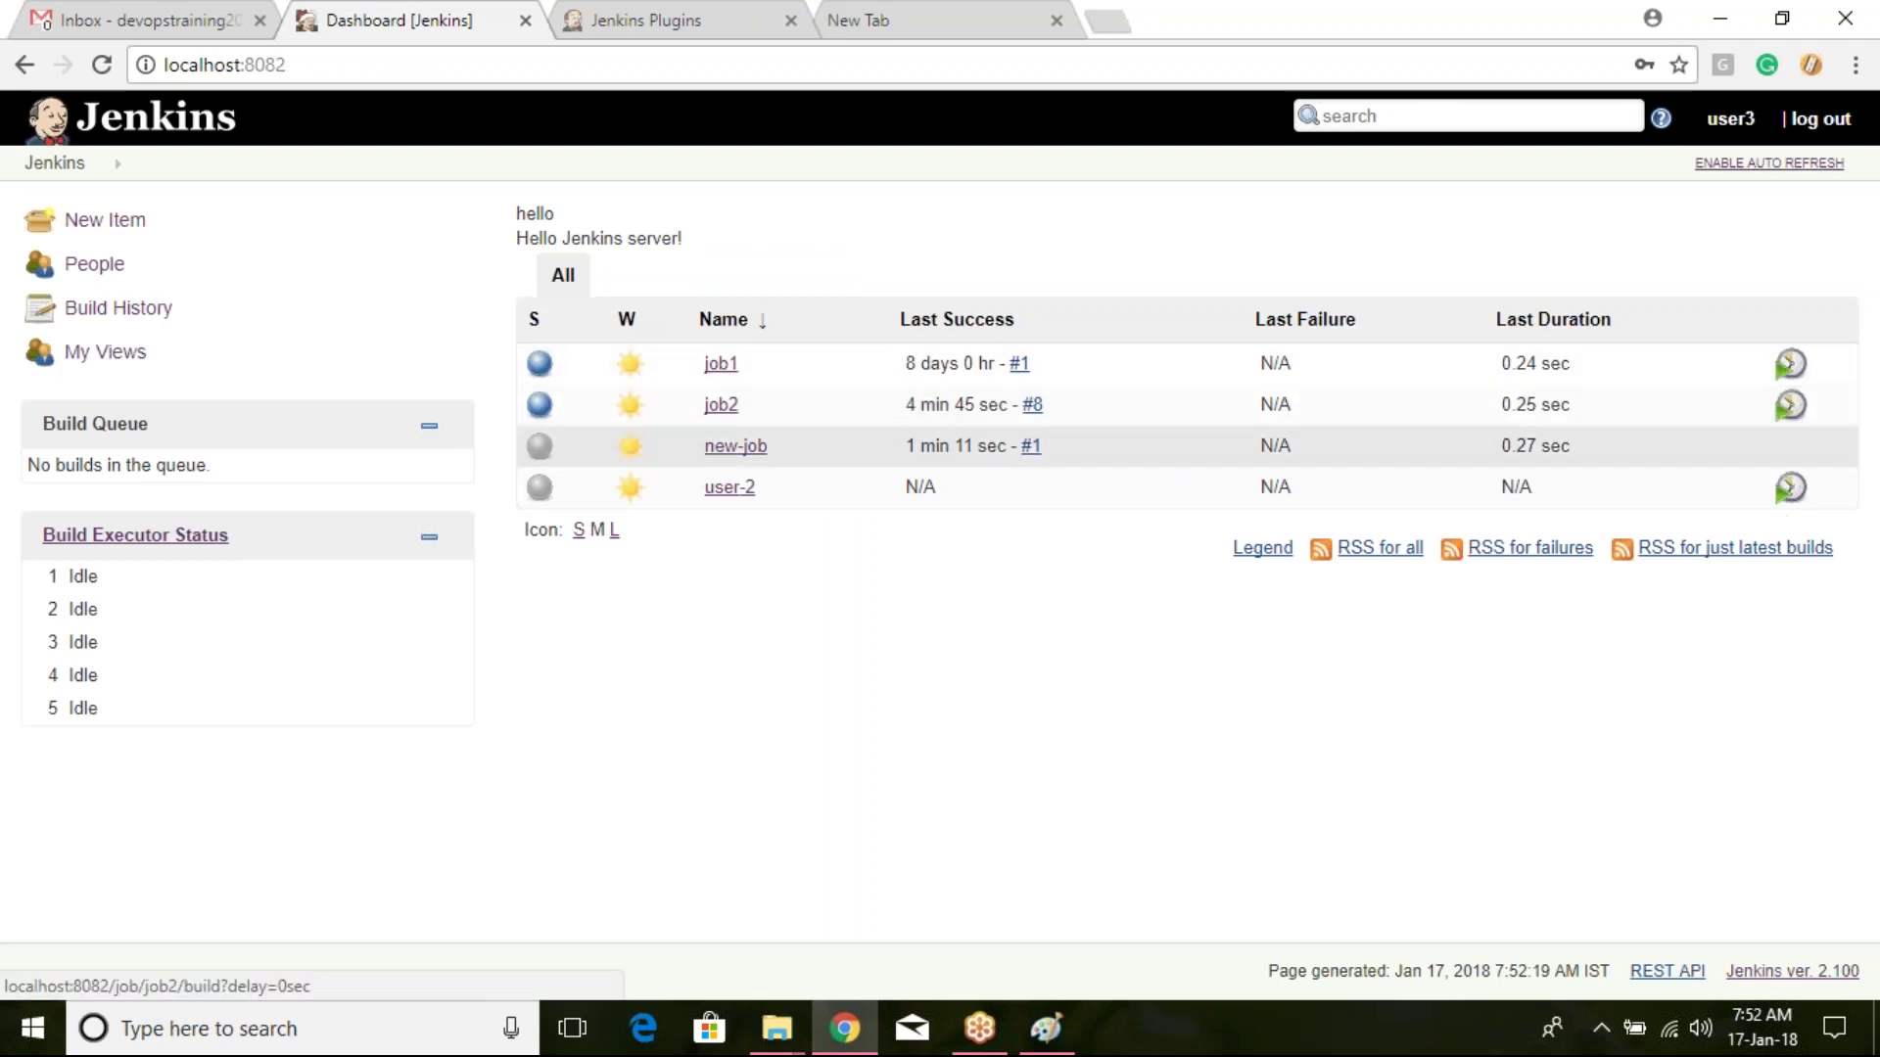
# Step: View job2, then new-job, try Enable on new-job, and return to the dashboard
pyautogui.click(723, 406)
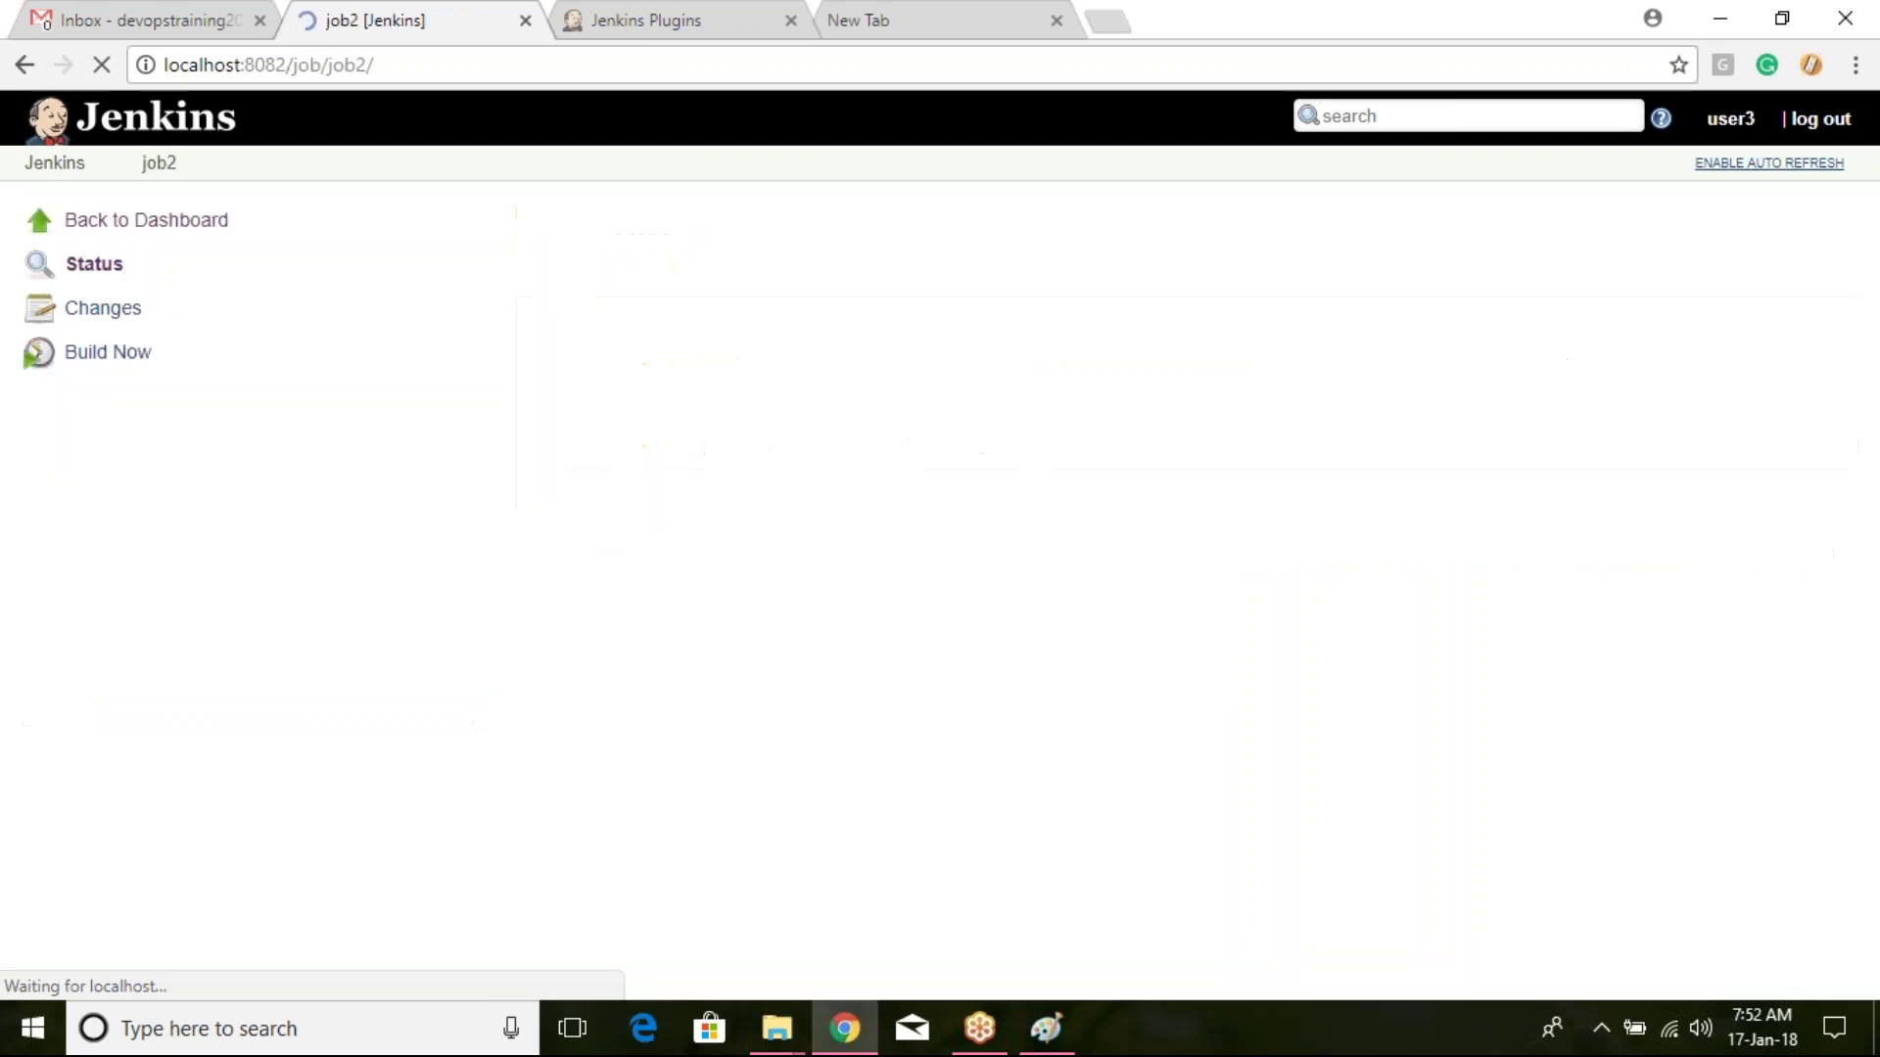
pyautogui.click(55, 181)
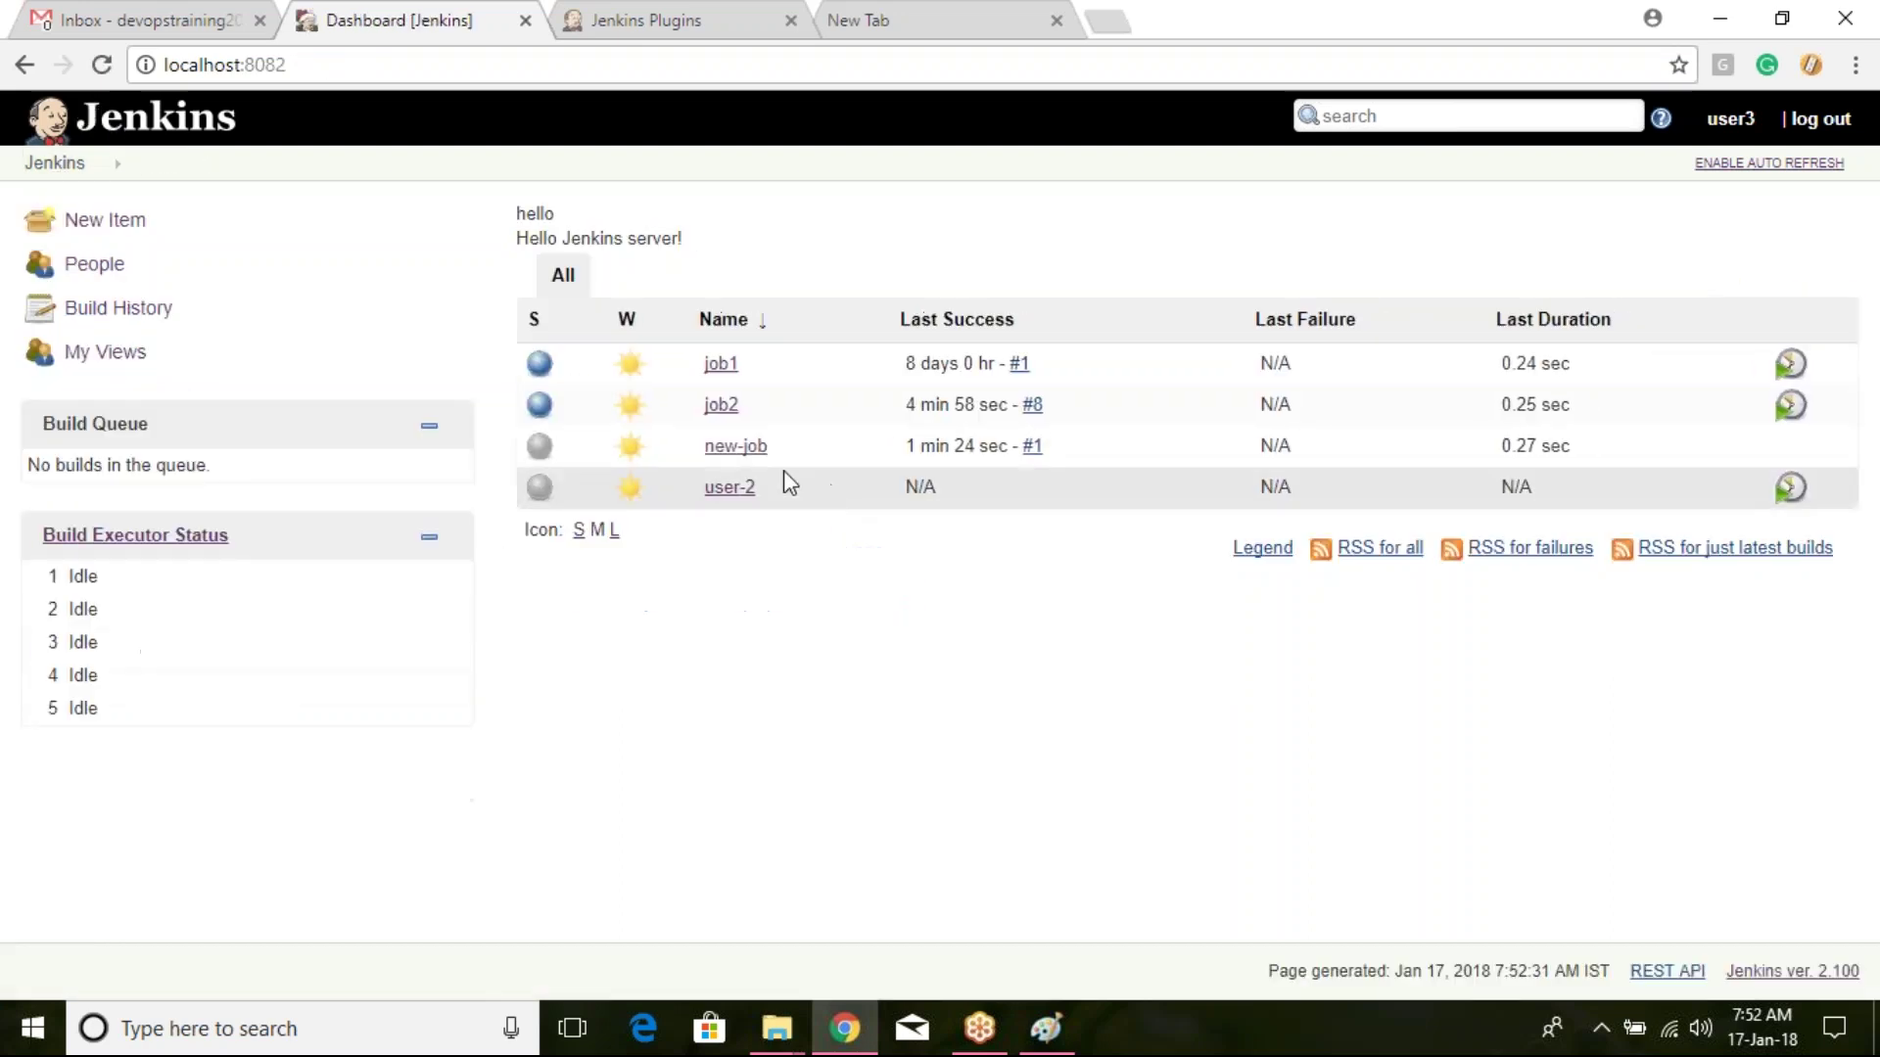
pyautogui.click(735, 447)
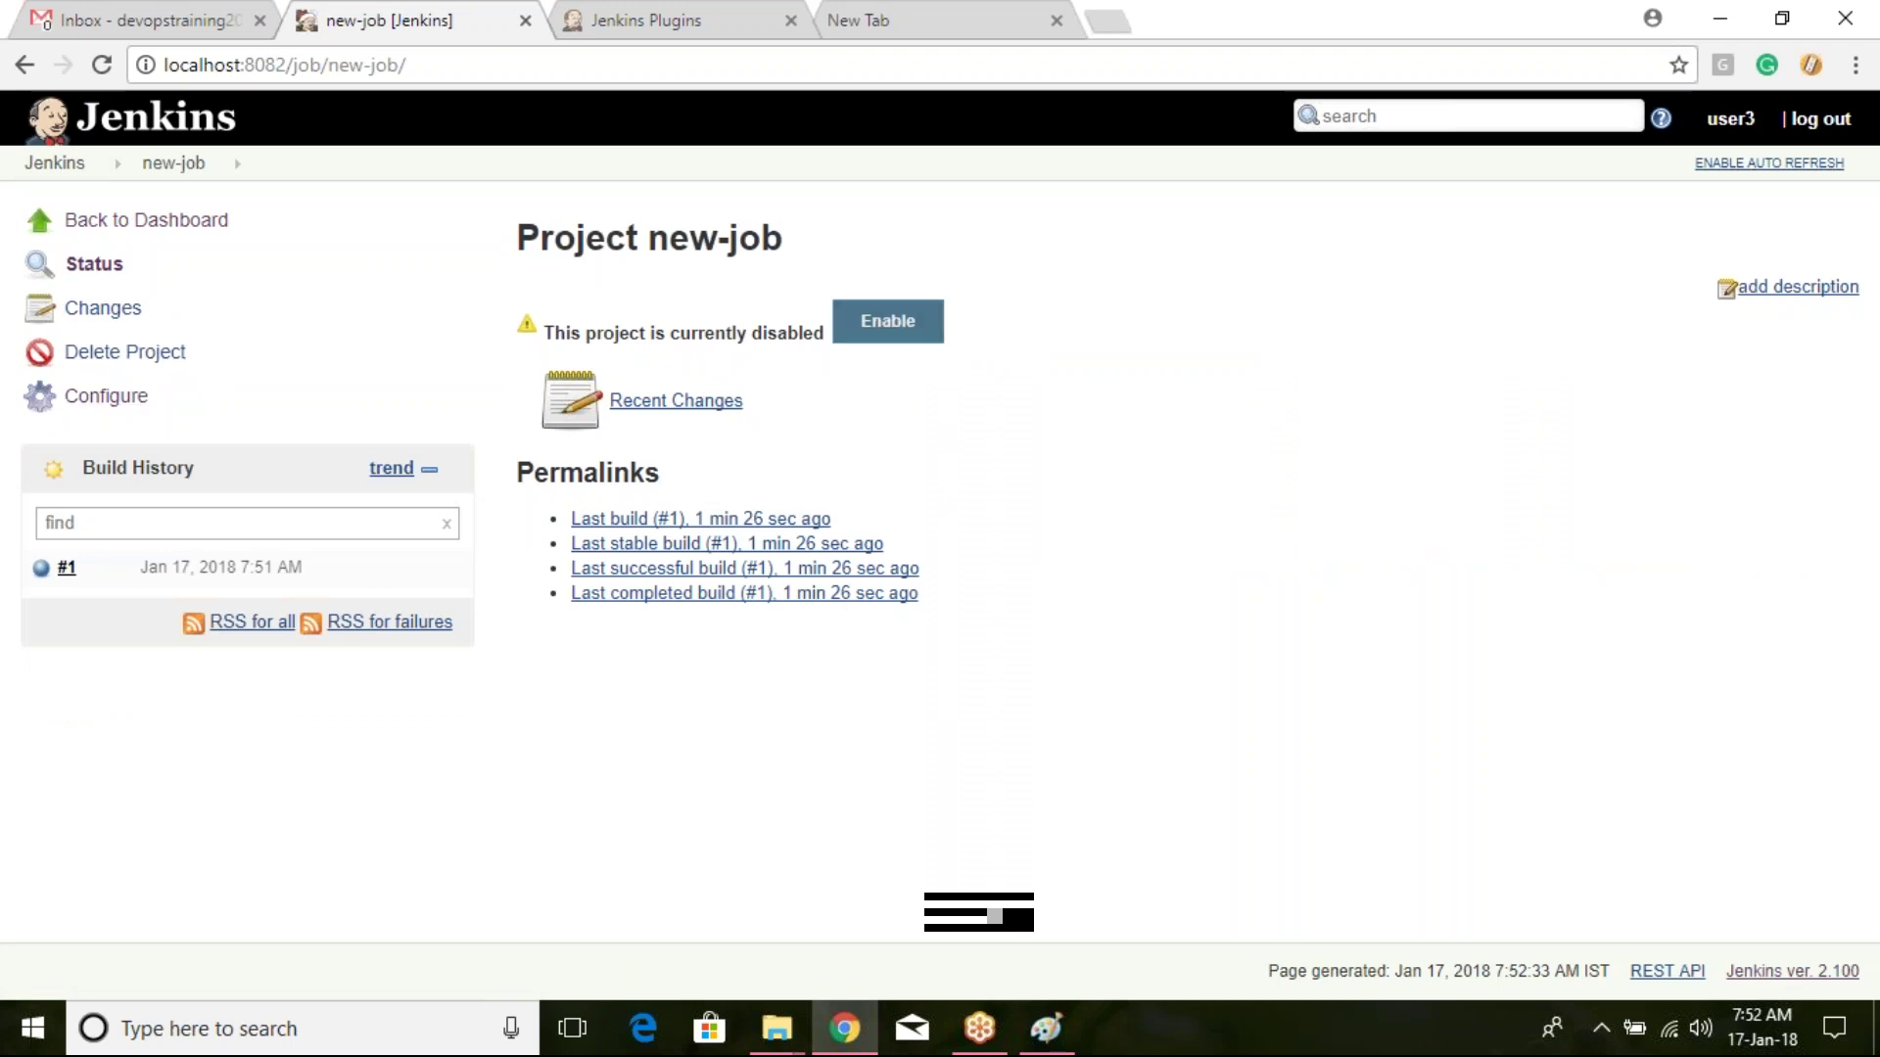
pyautogui.click(881, 331)
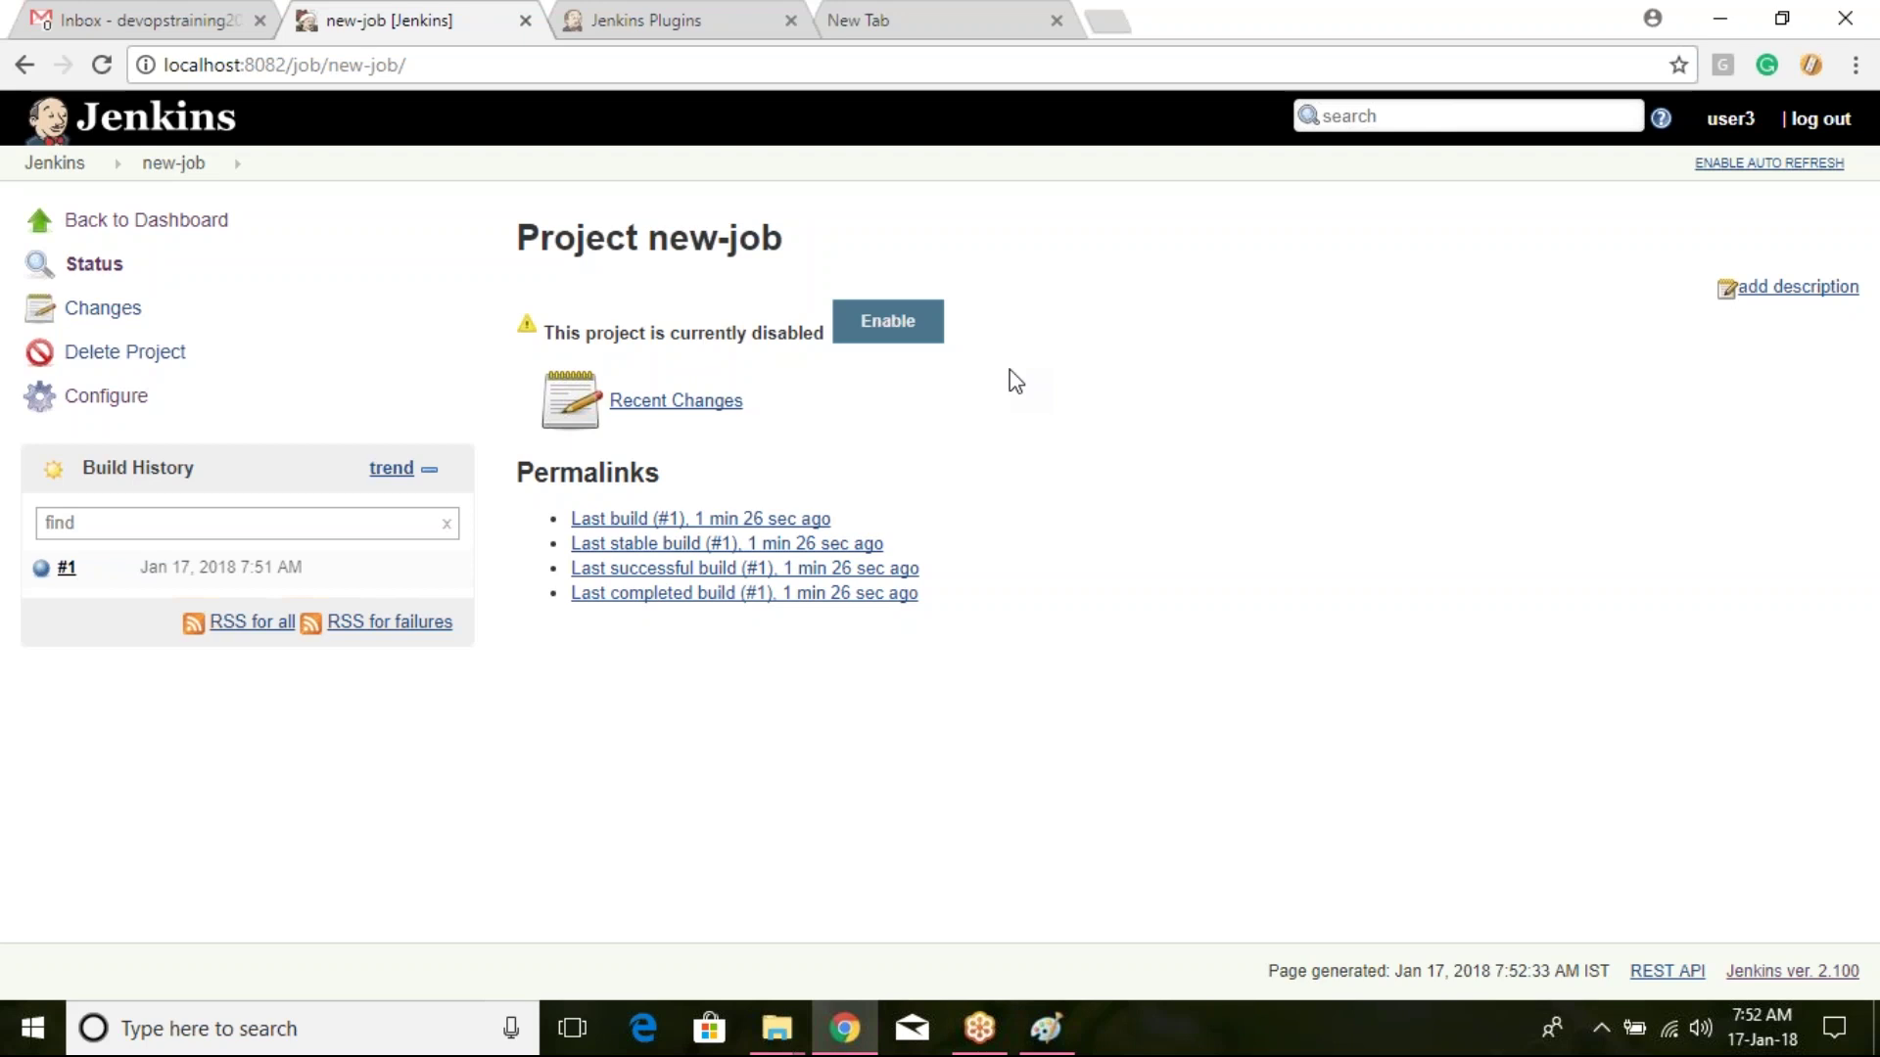
pyautogui.click(52, 169)
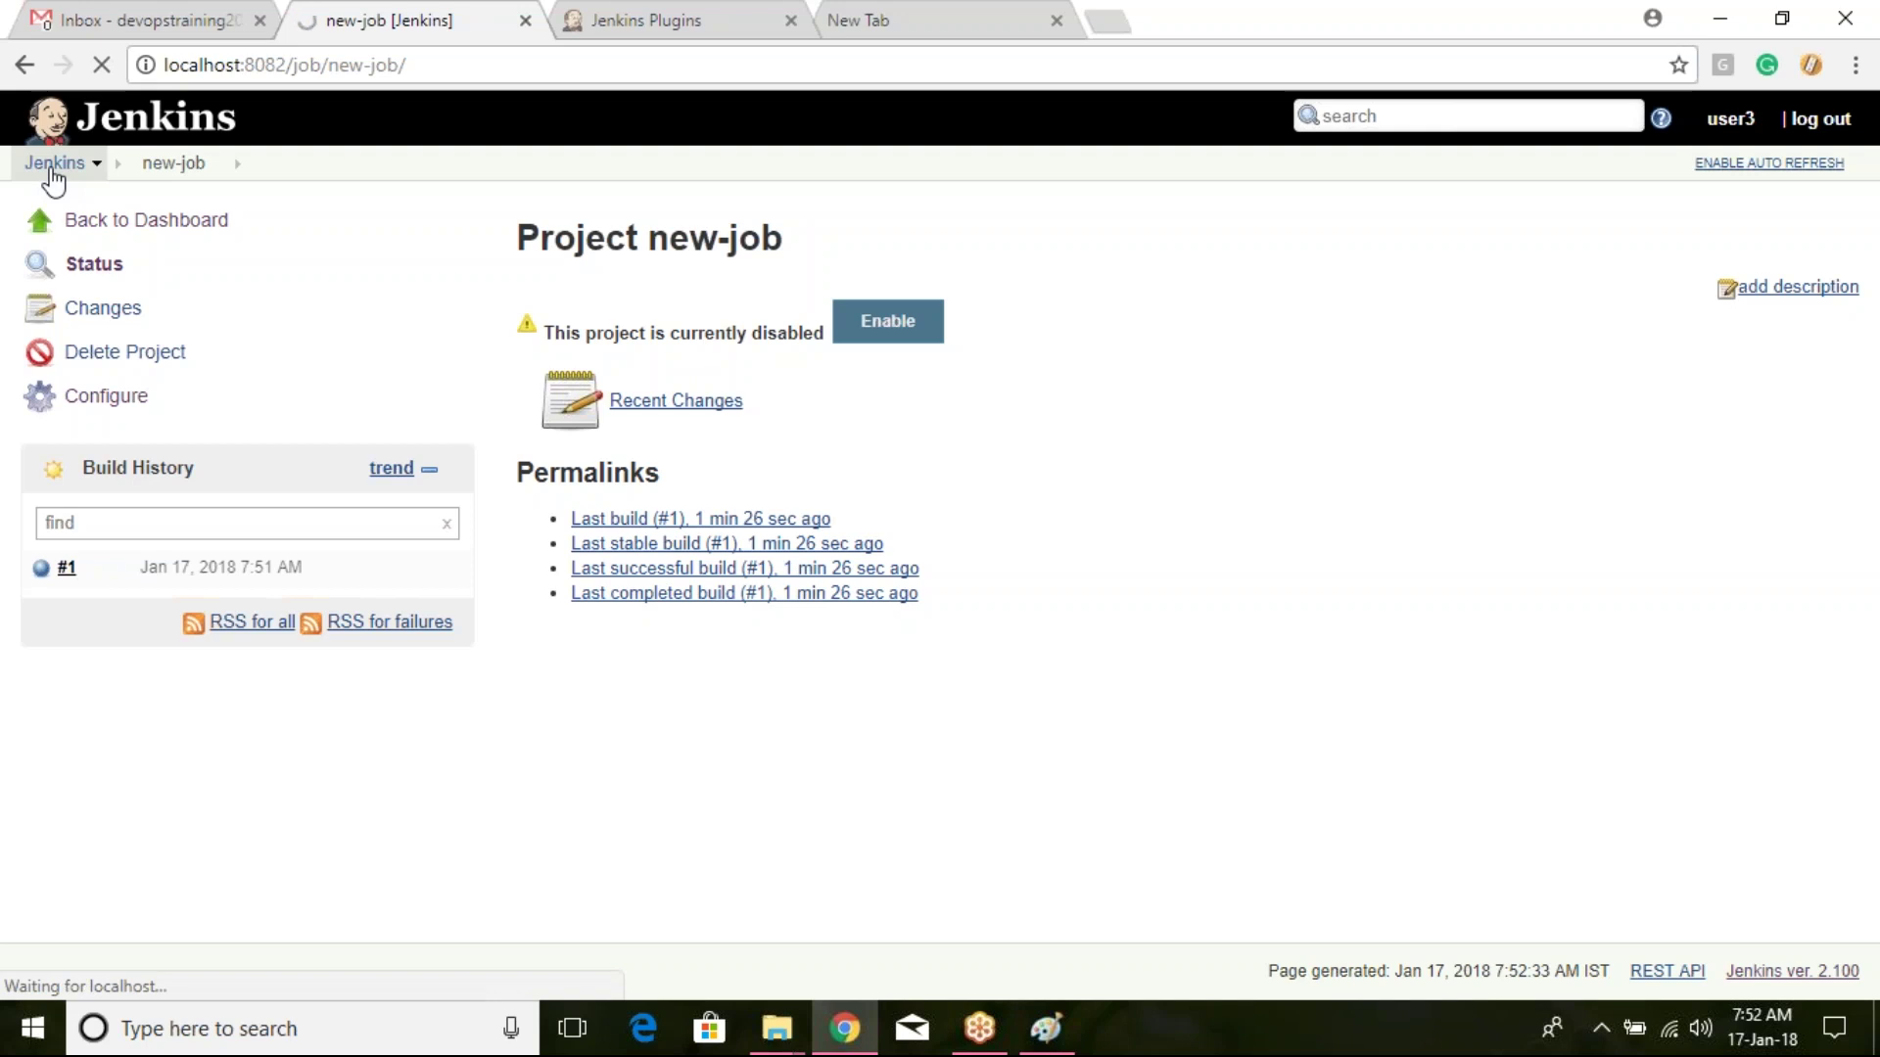
# Step: Log out, sign back in with the admin account and its password, and open new-job
pyautogui.click(1821, 119)
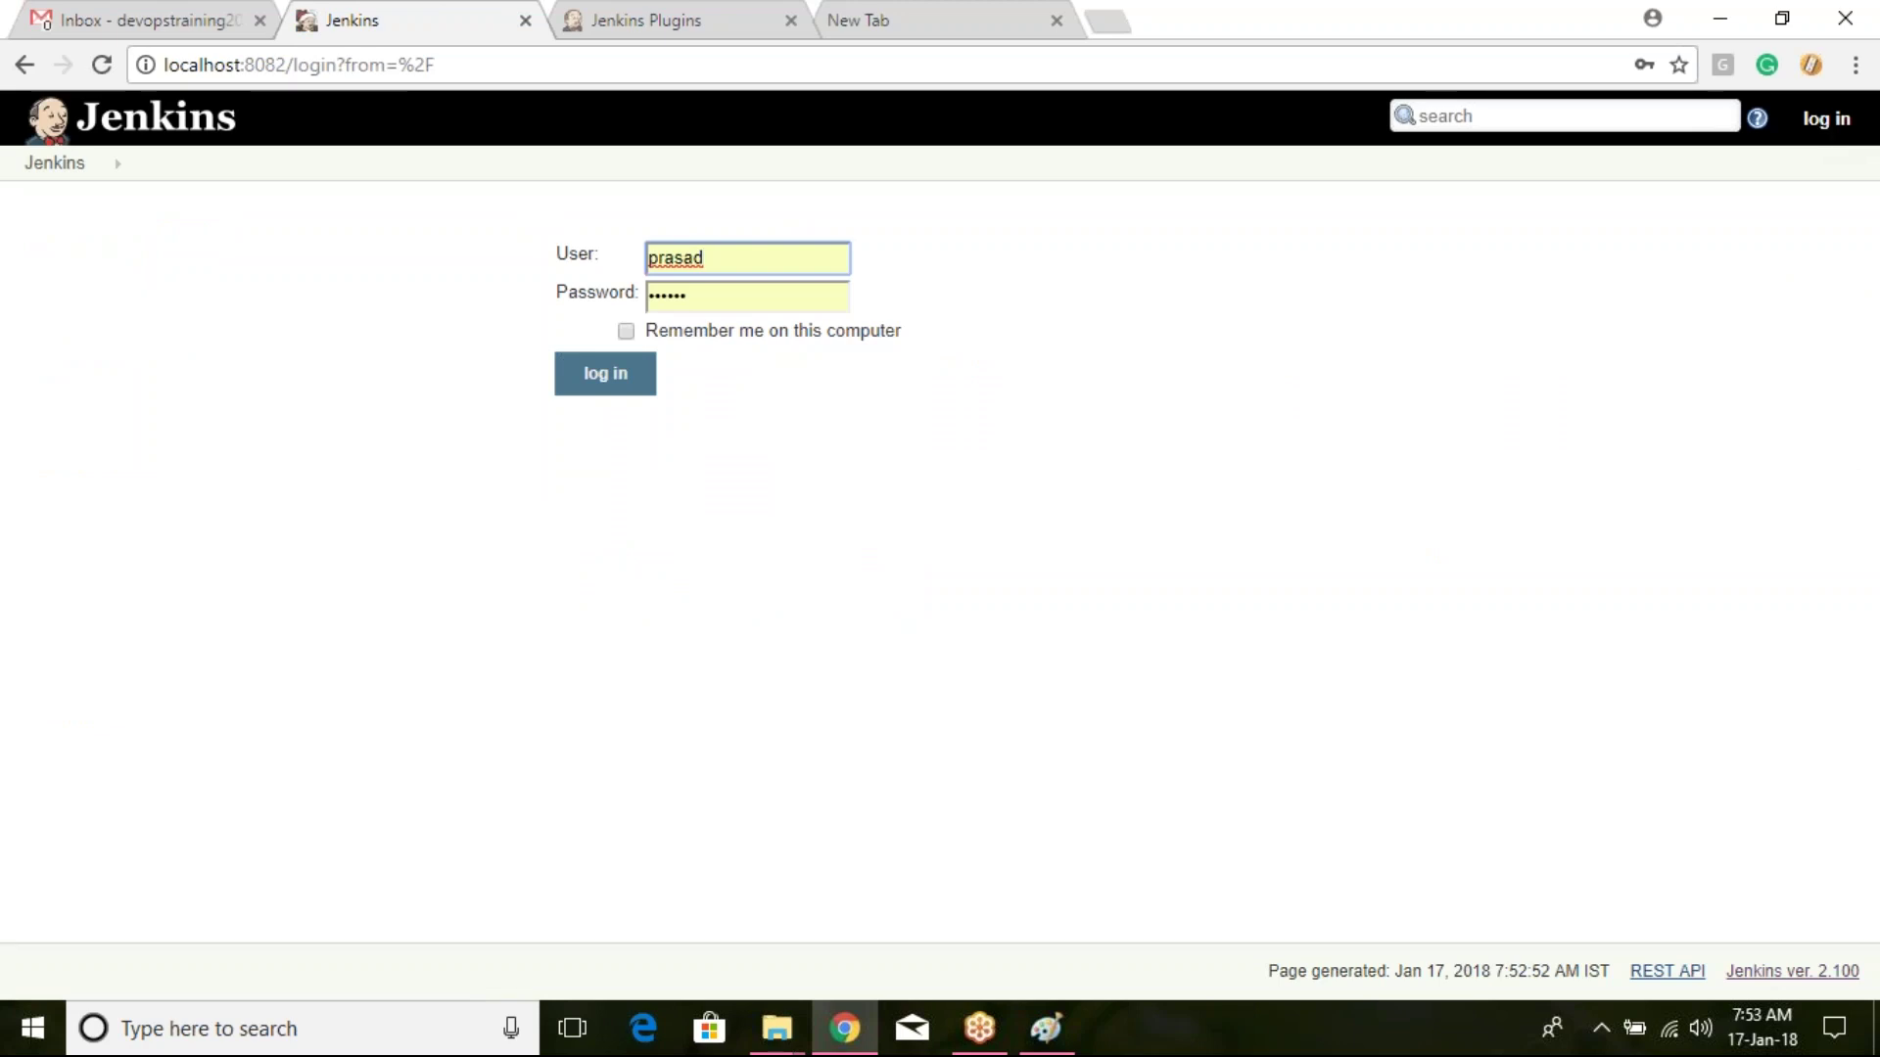
pyautogui.hotkey('ctrl', 'a')
pyautogui.write('admin')
pyautogui.press('Tab')
pyautogui.write('admin123')
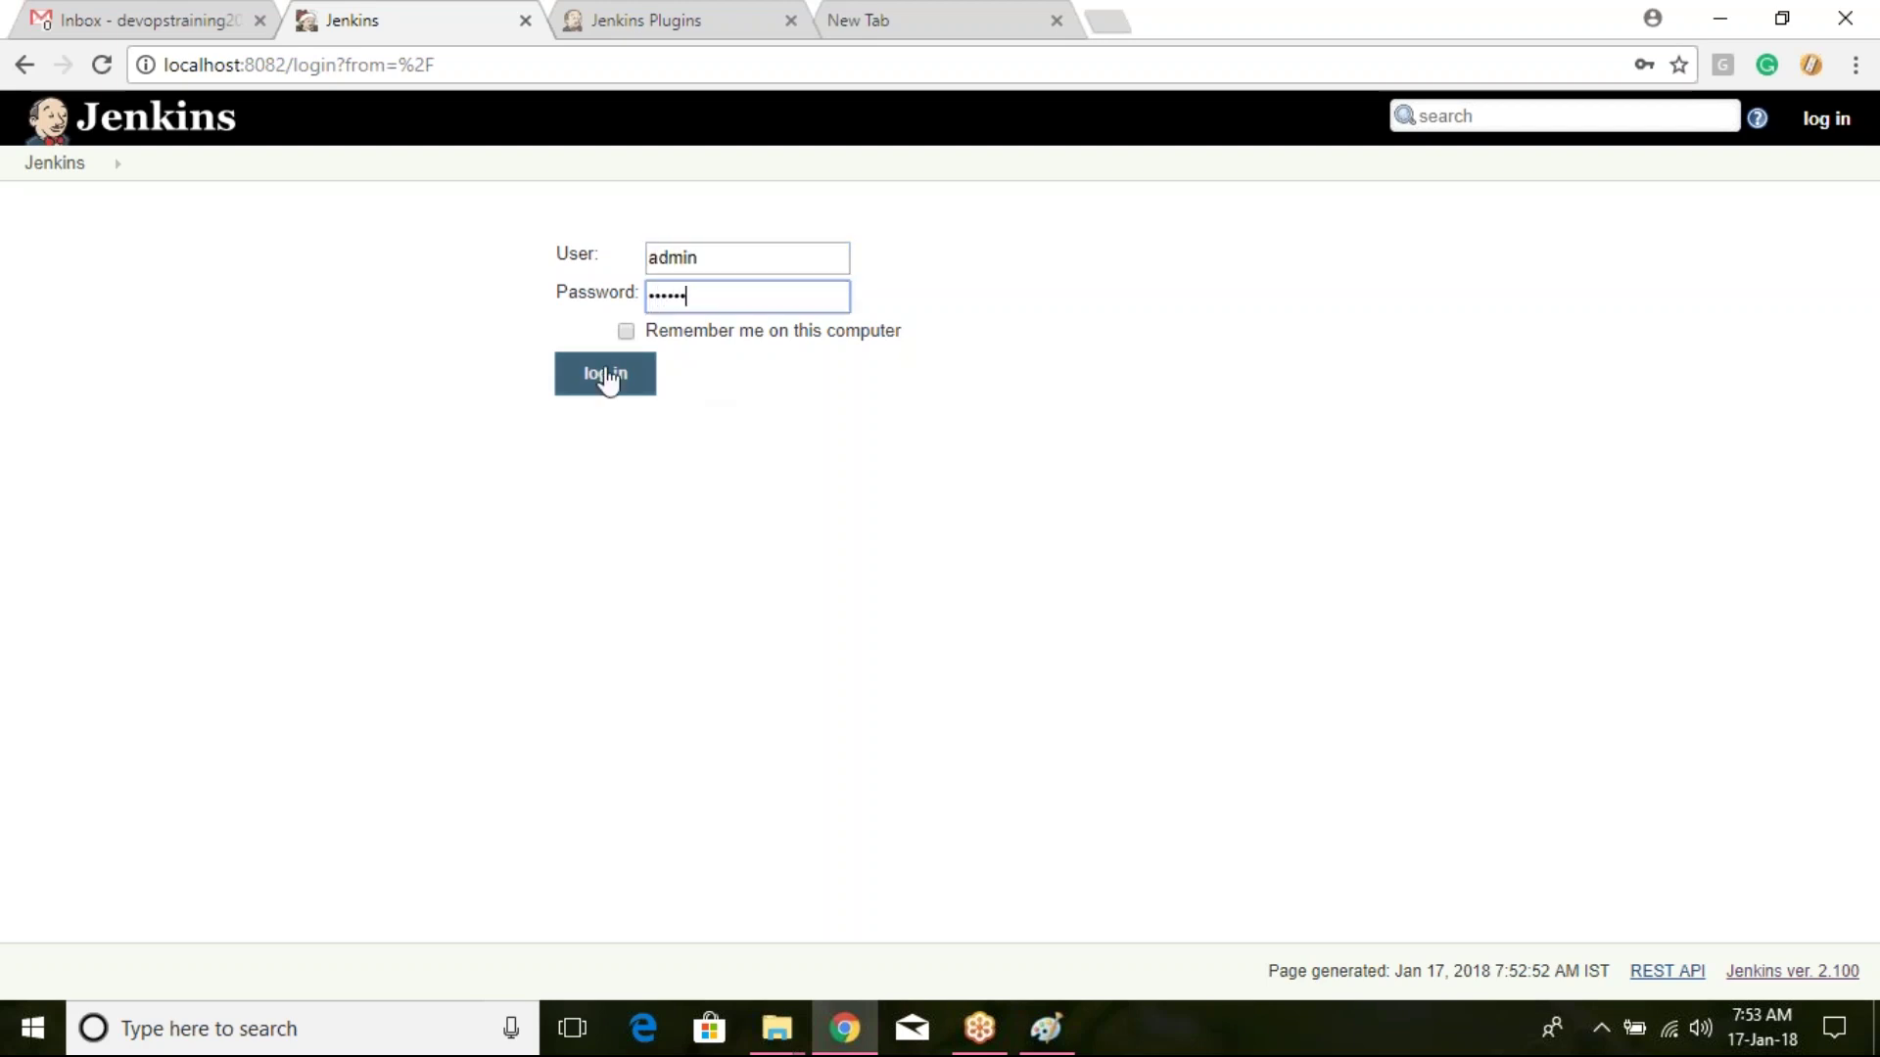
pyautogui.click(607, 376)
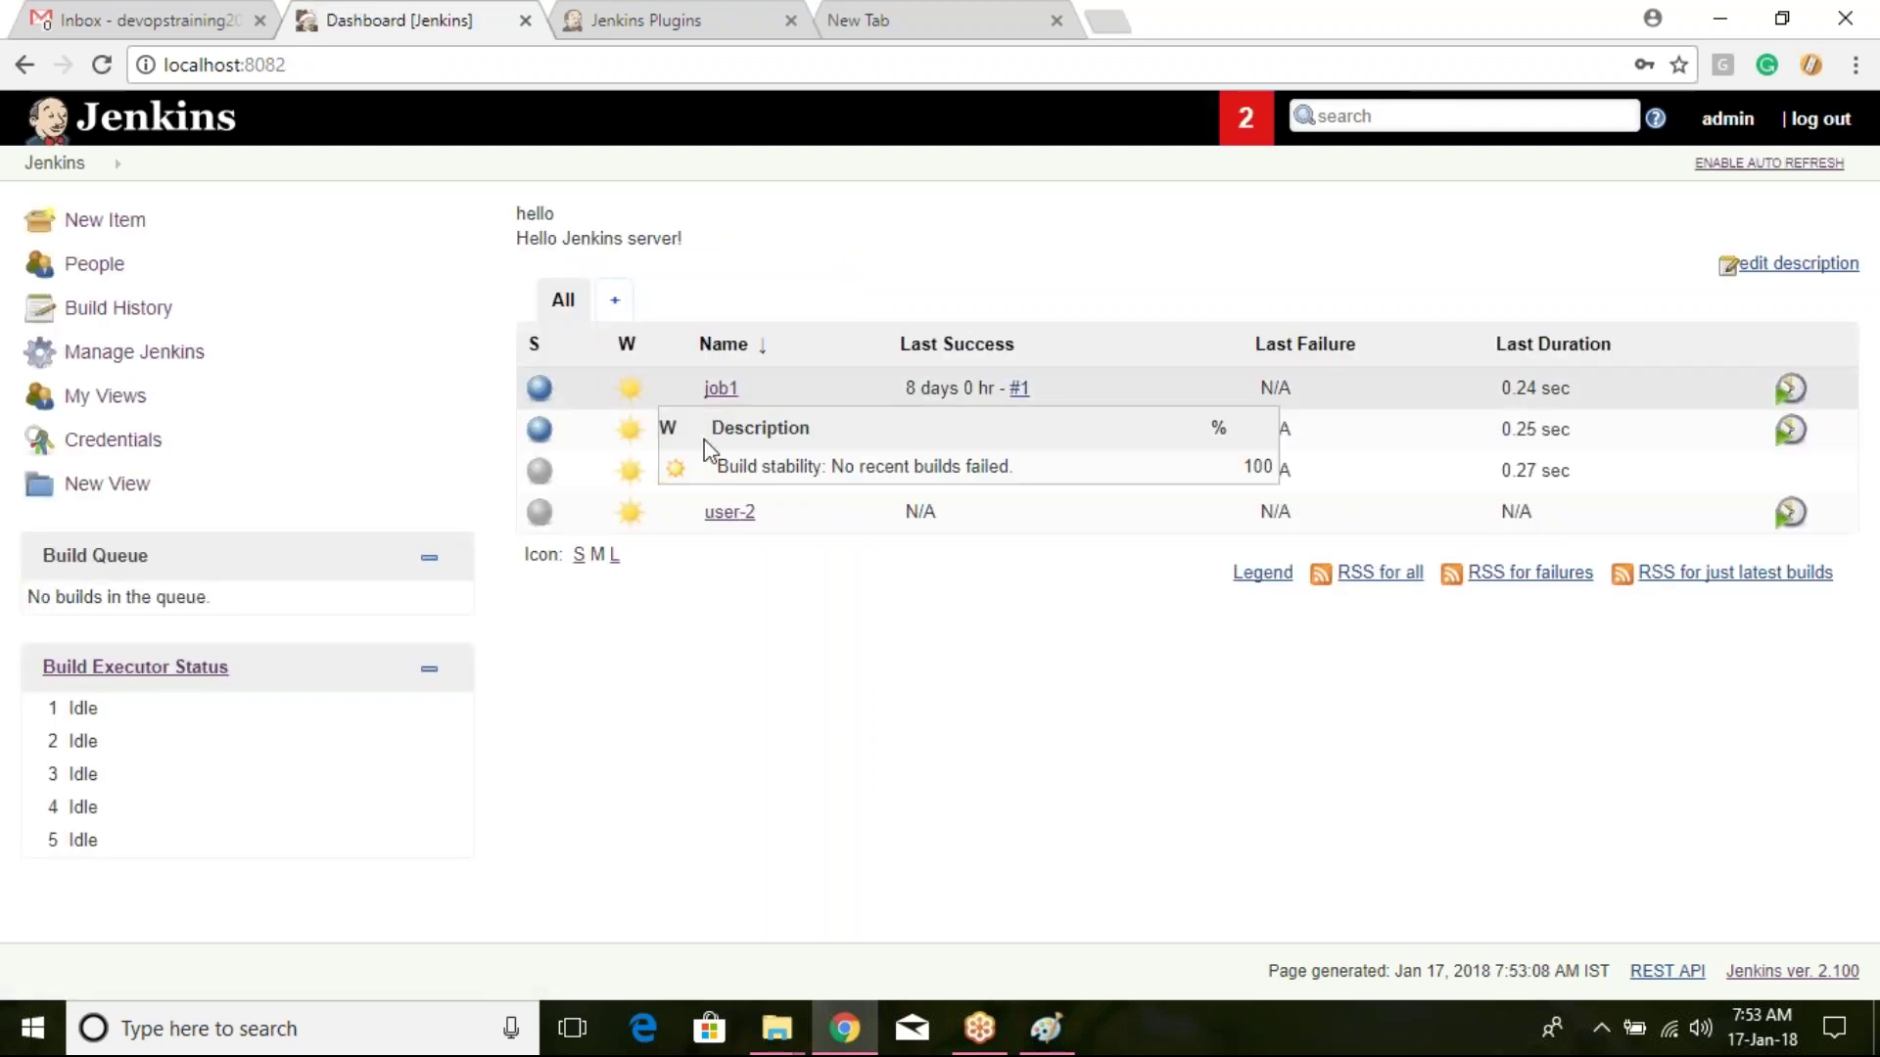
pyautogui.click(745, 474)
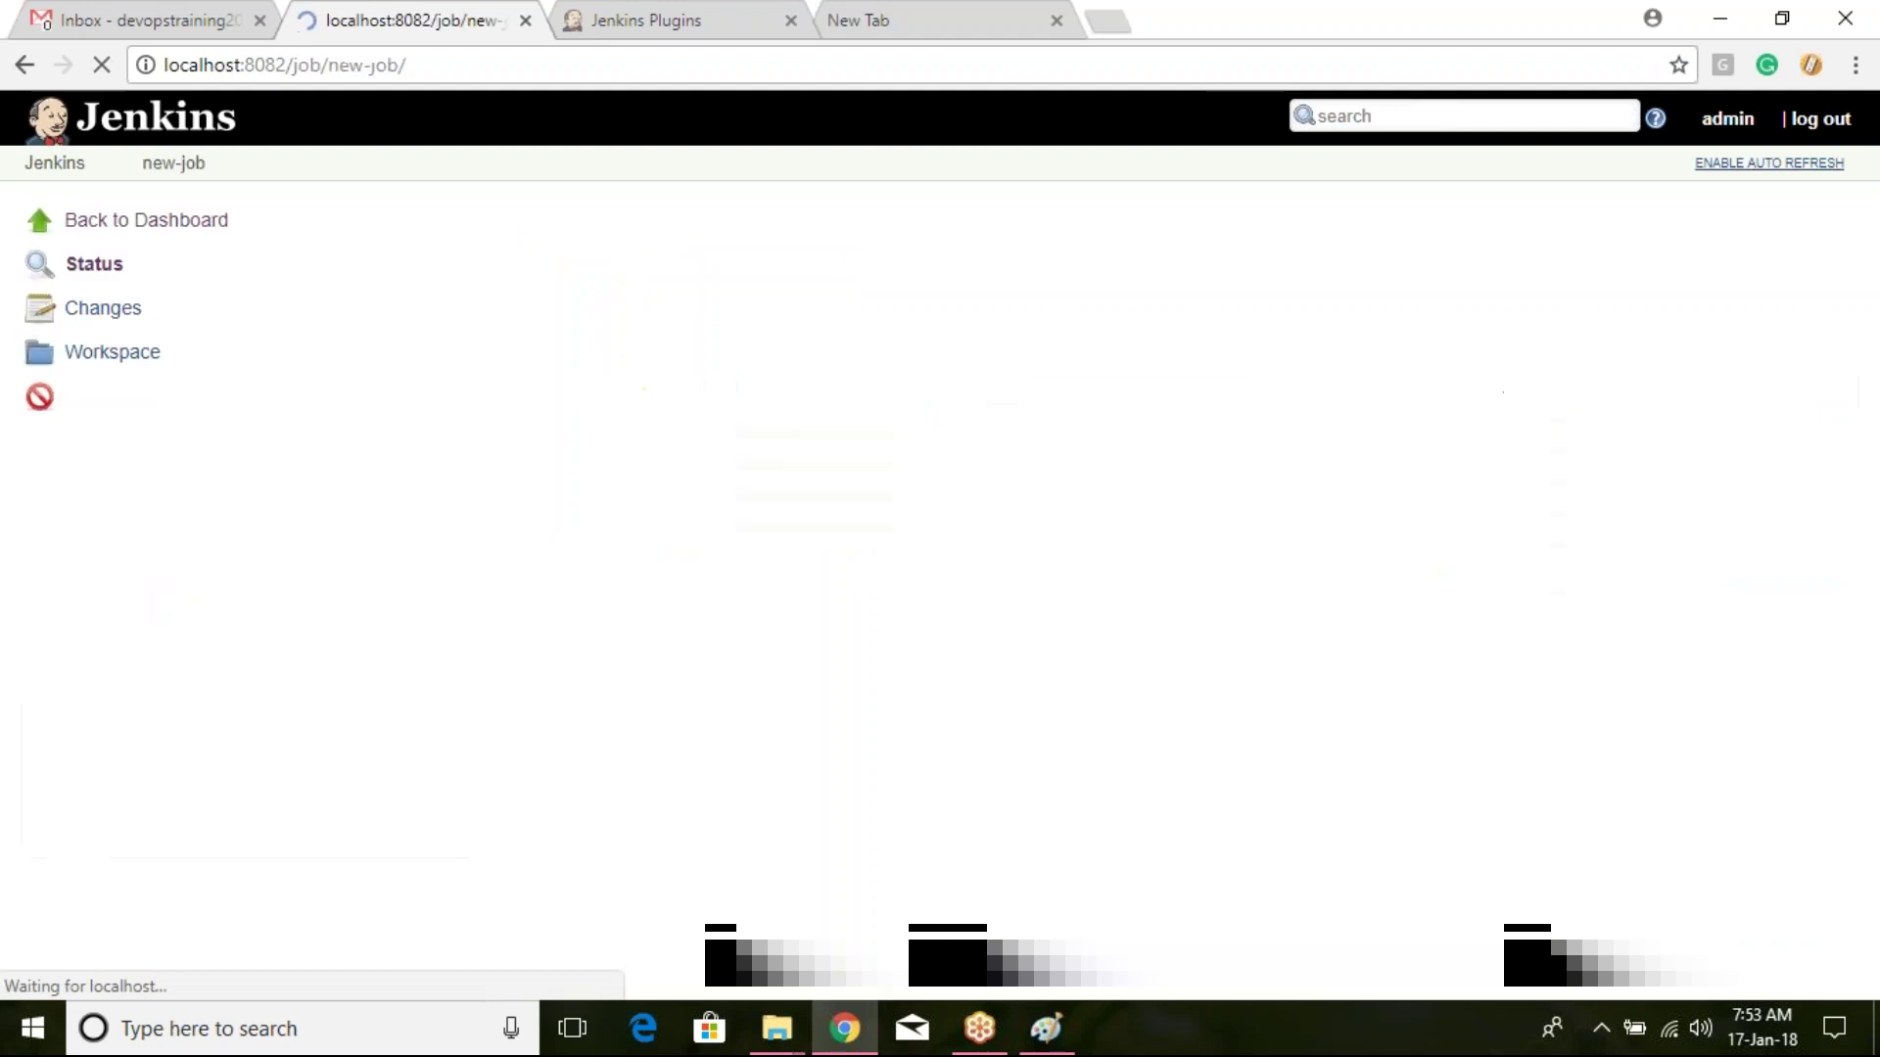
# Step: Enable new-job, keep its JDK at (System) in Configure, save, and return to the dashboard
pyautogui.click(935, 321)
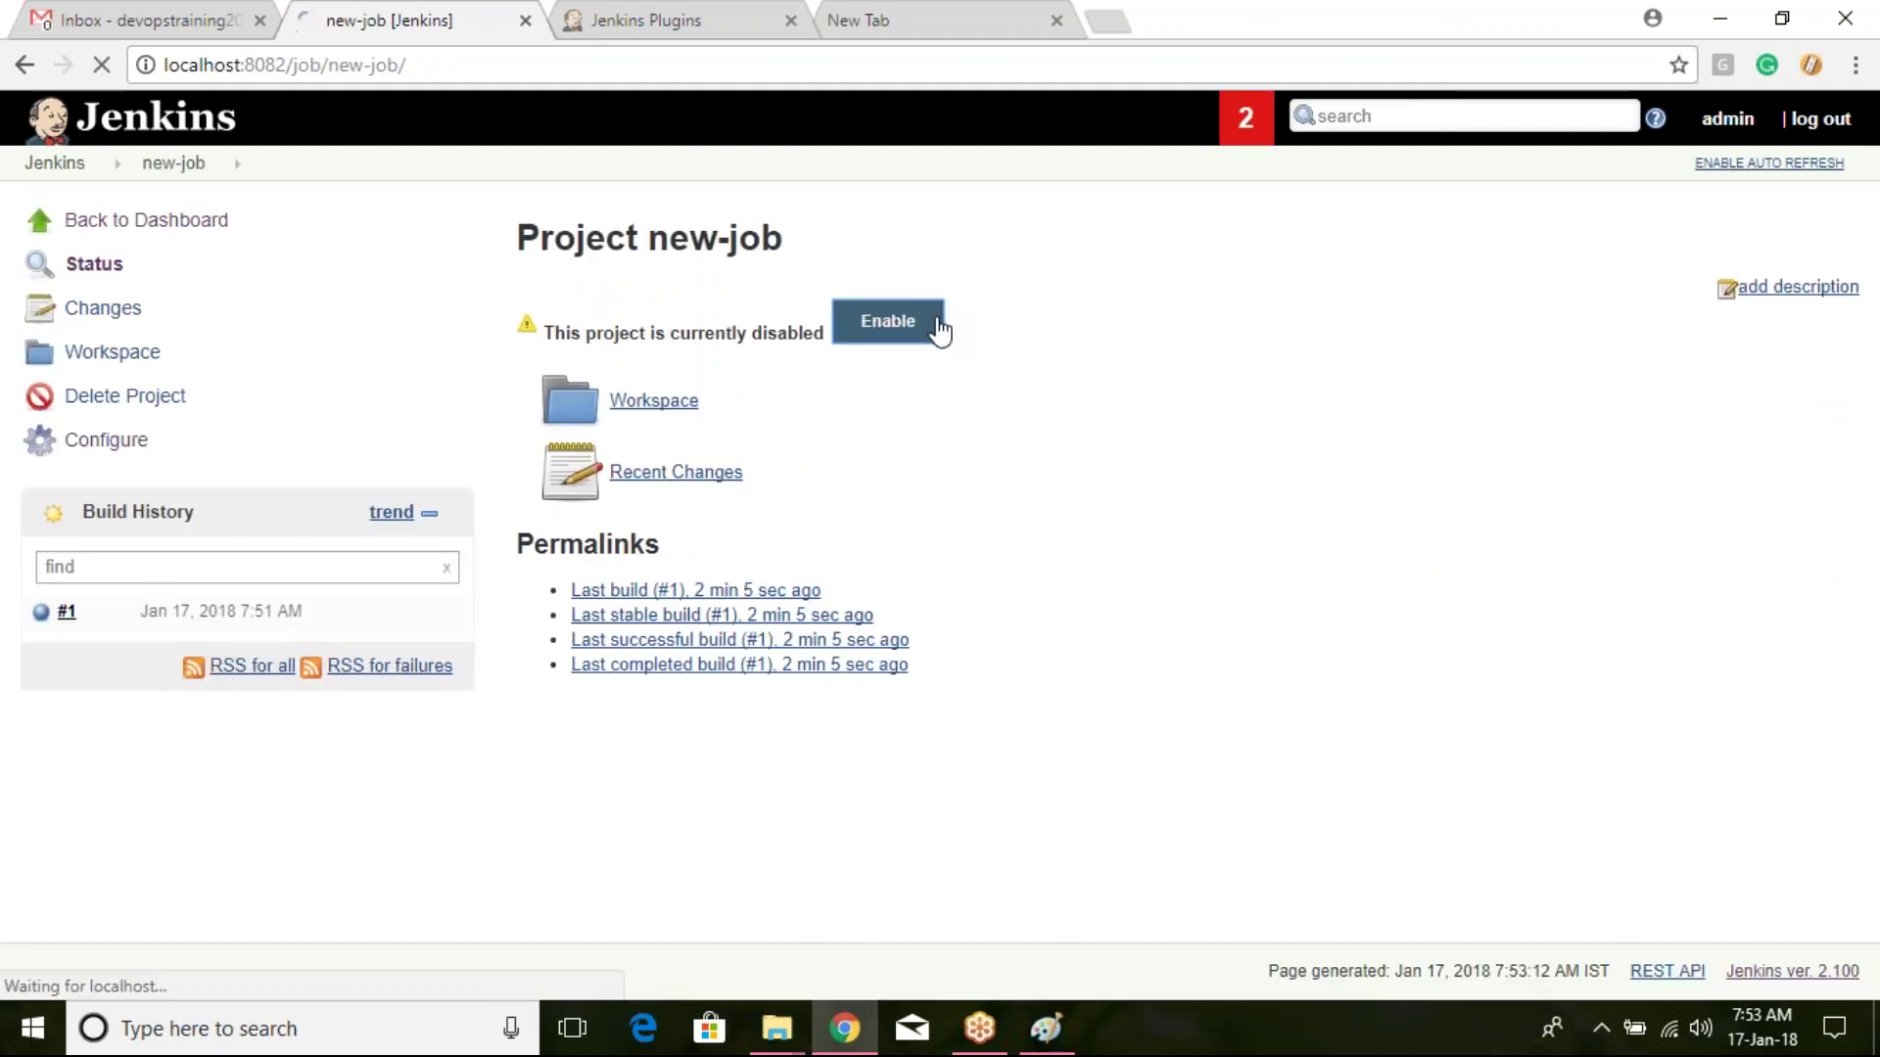
pyautogui.click(113, 489)
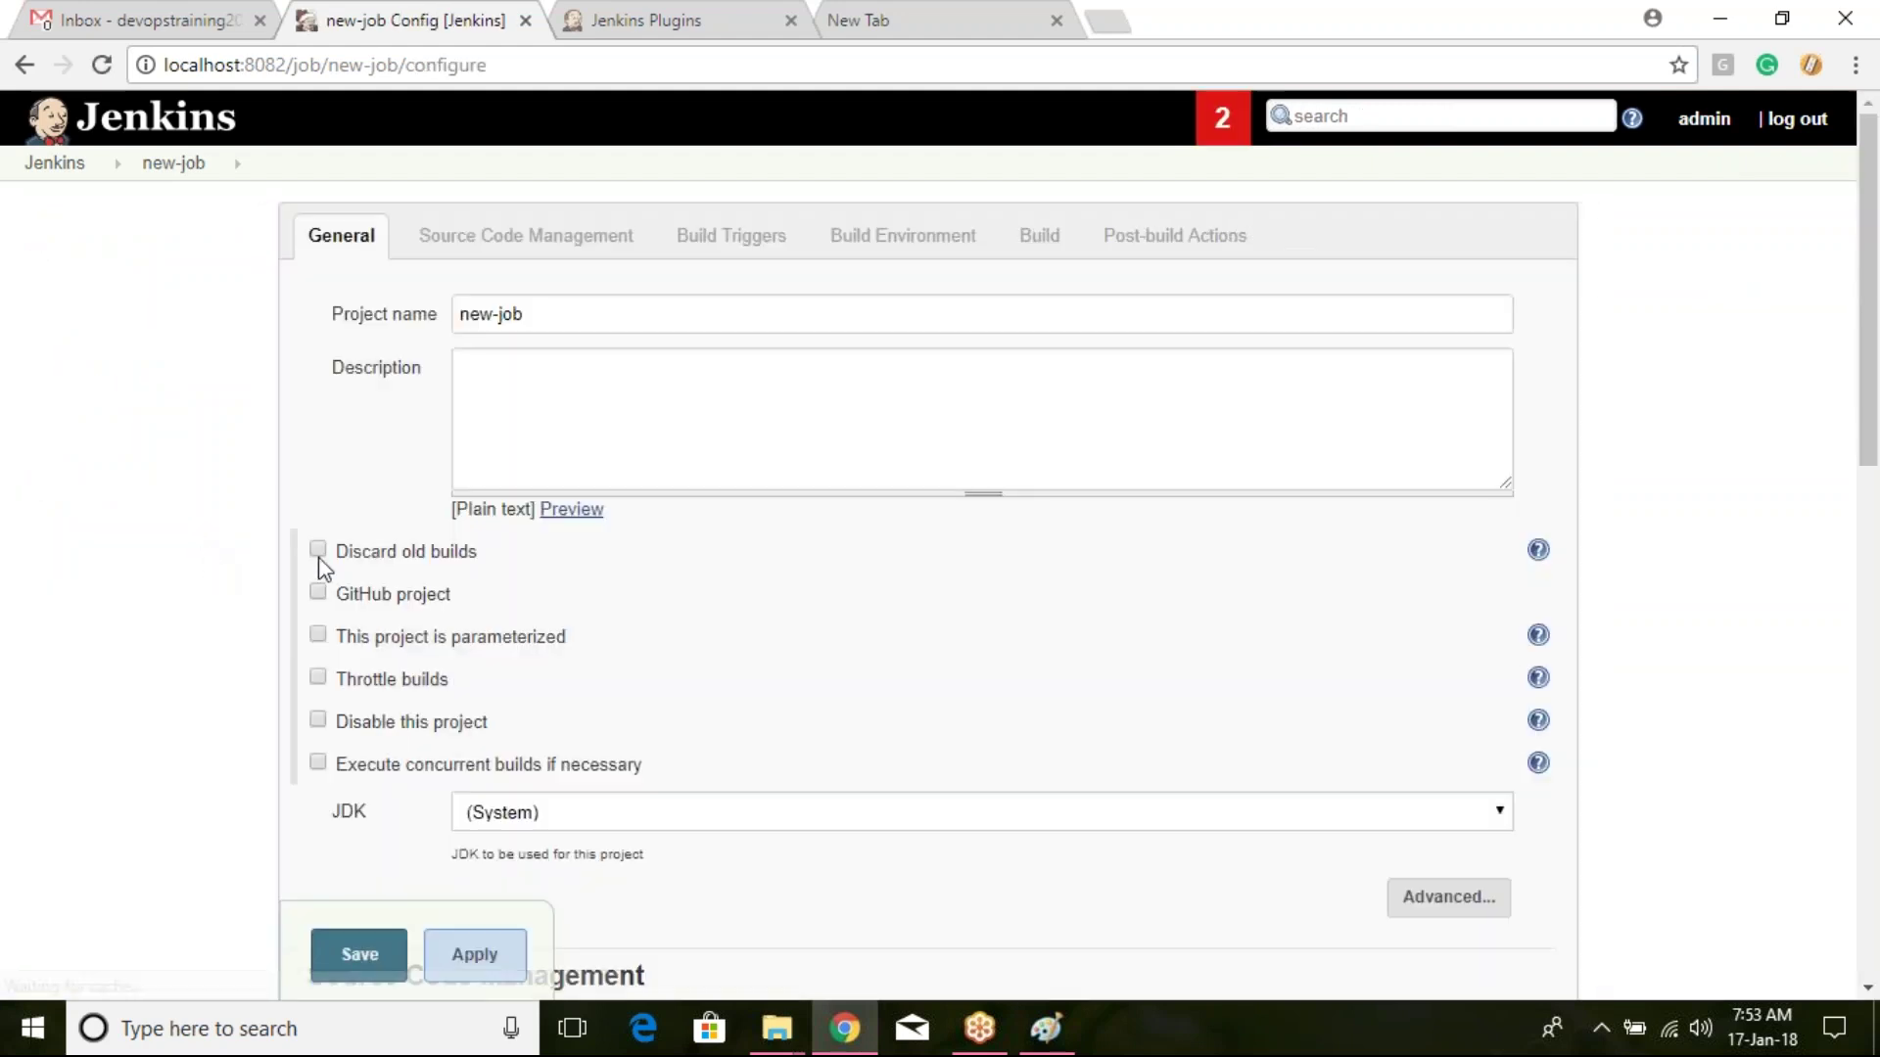
pyautogui.scroll(-1, 470, 587)
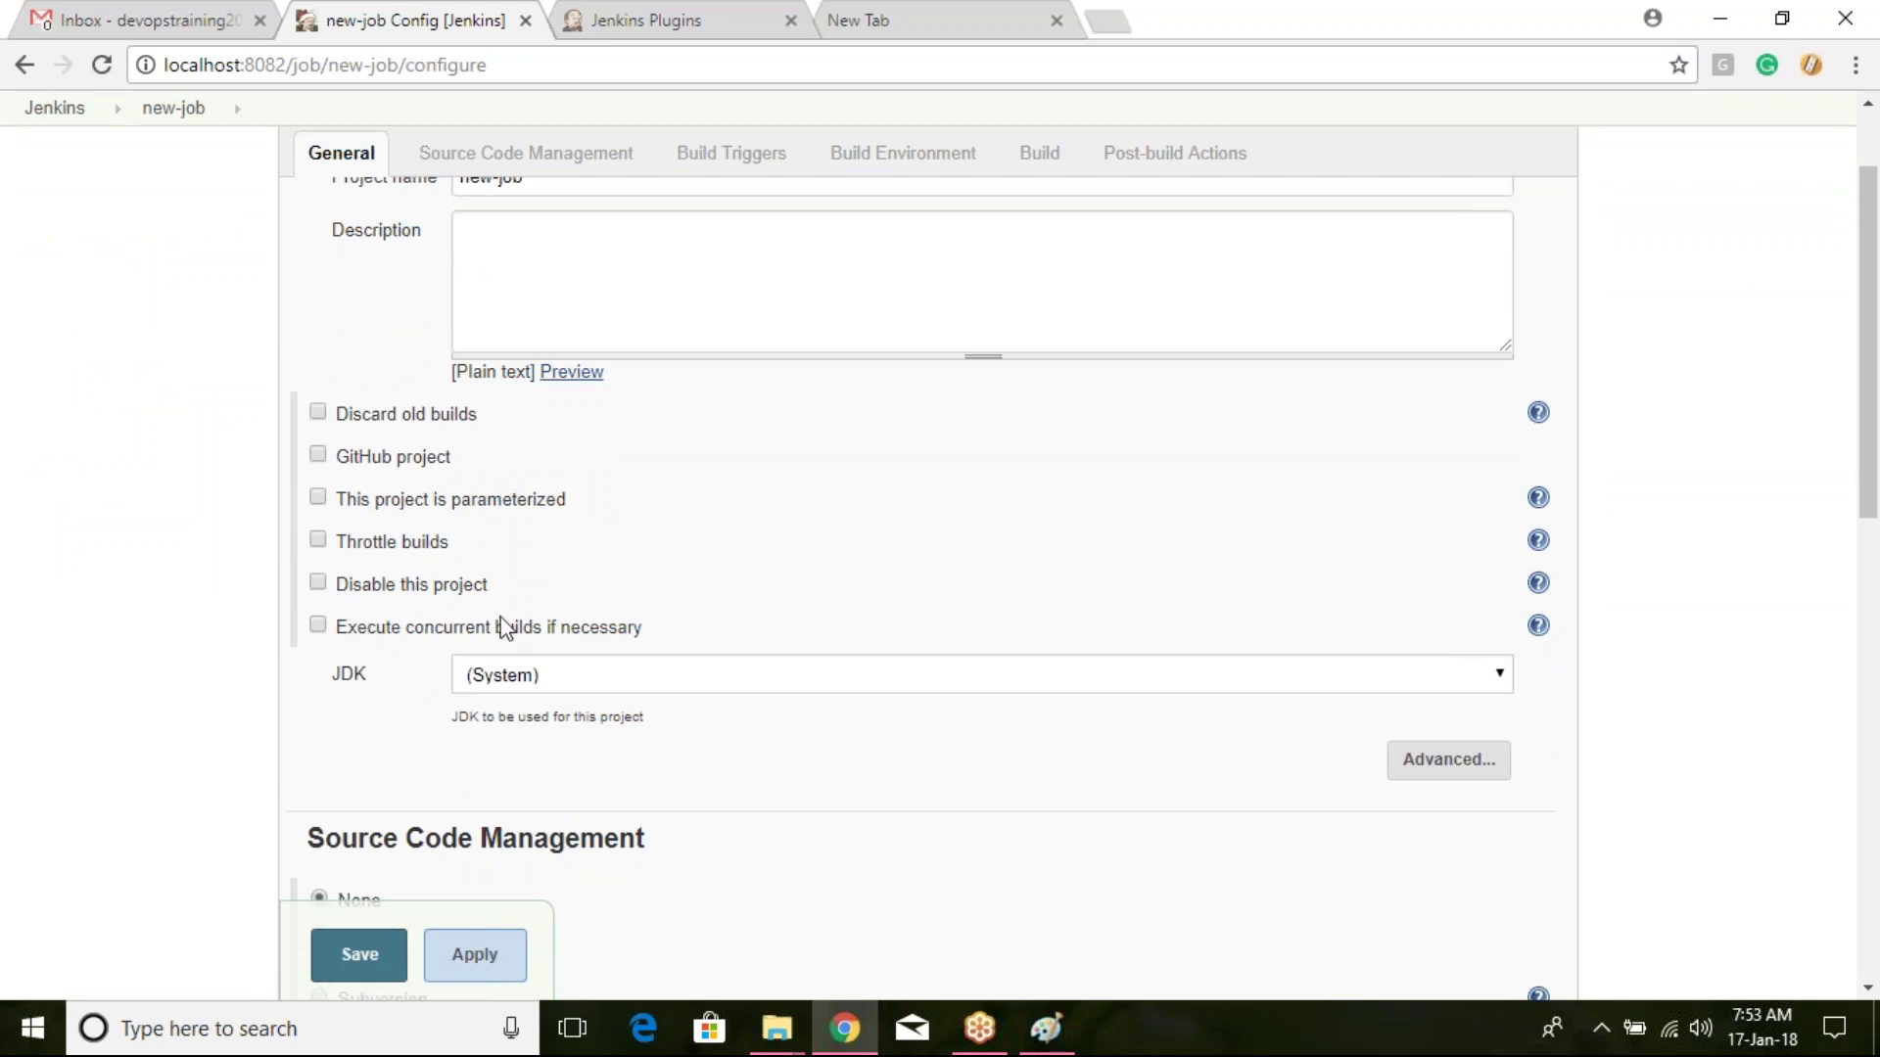
pyautogui.scroll(-1, 566, 544)
pyautogui.scroll(-1, 566, 544)
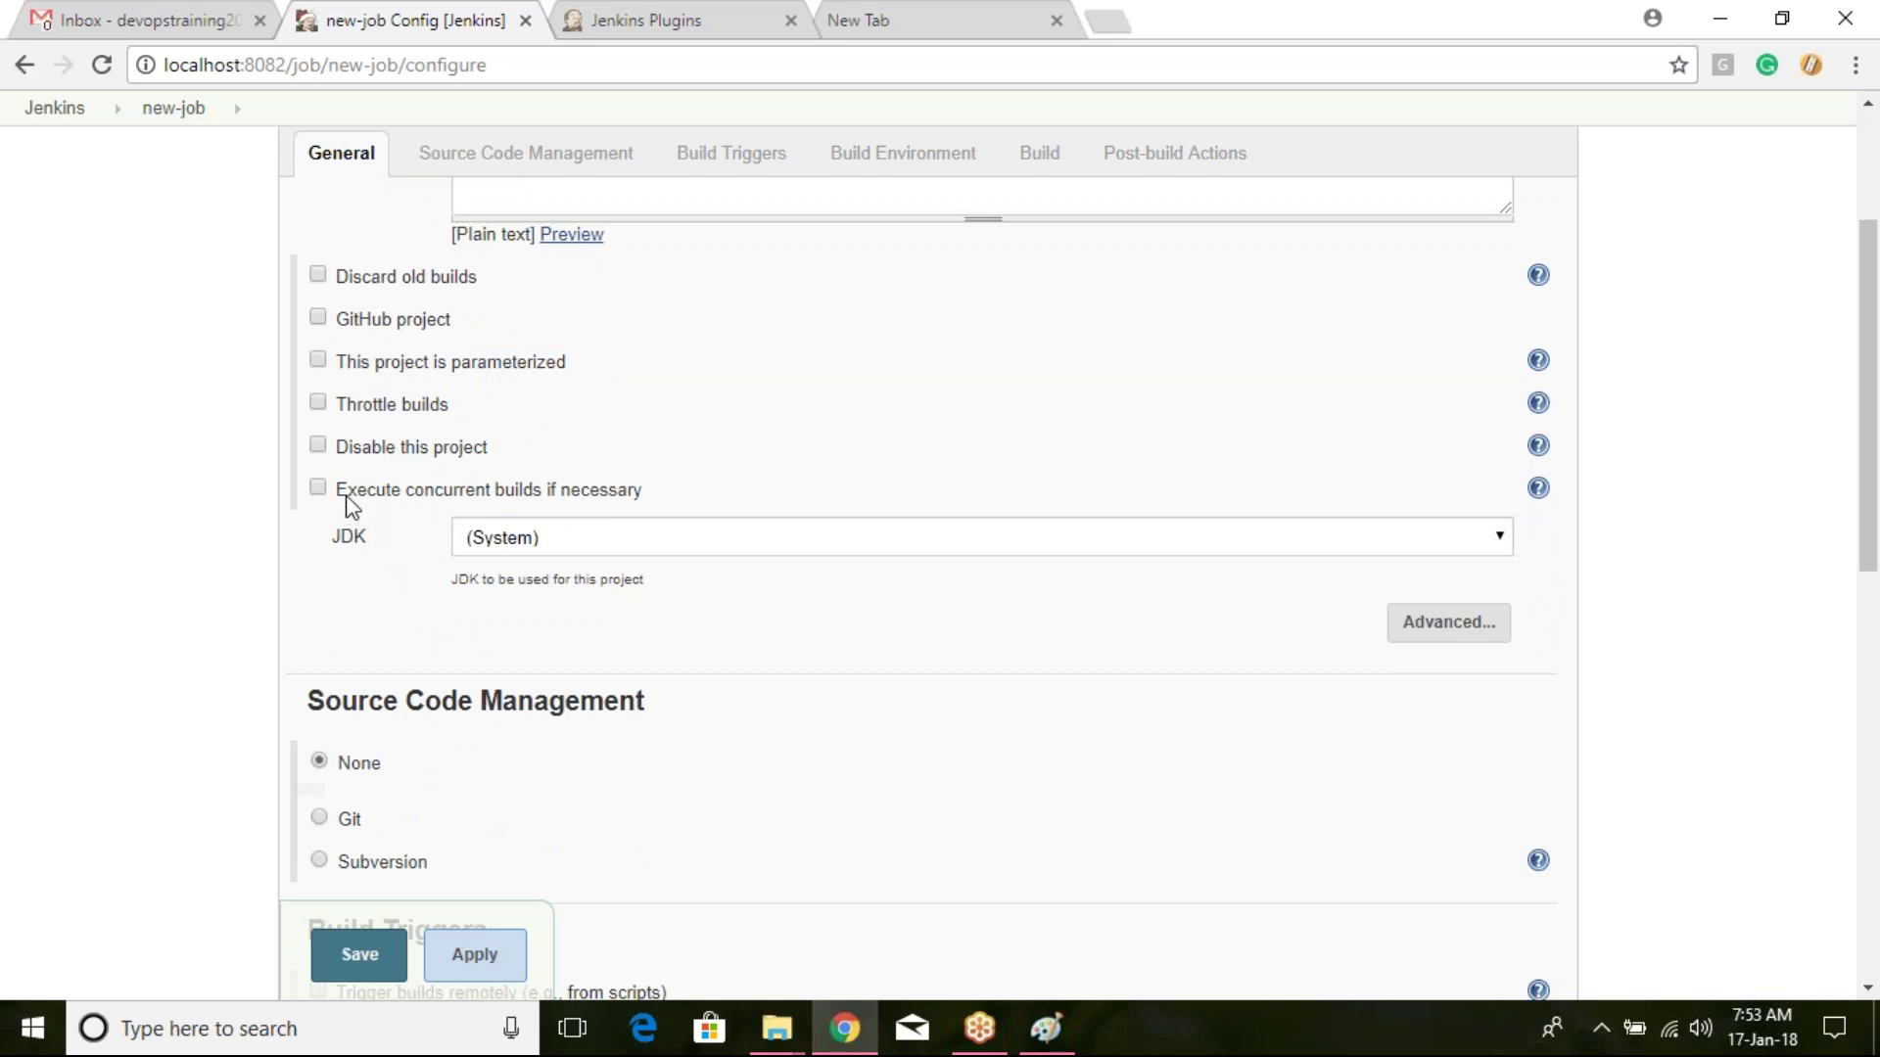
pyautogui.click(644, 545)
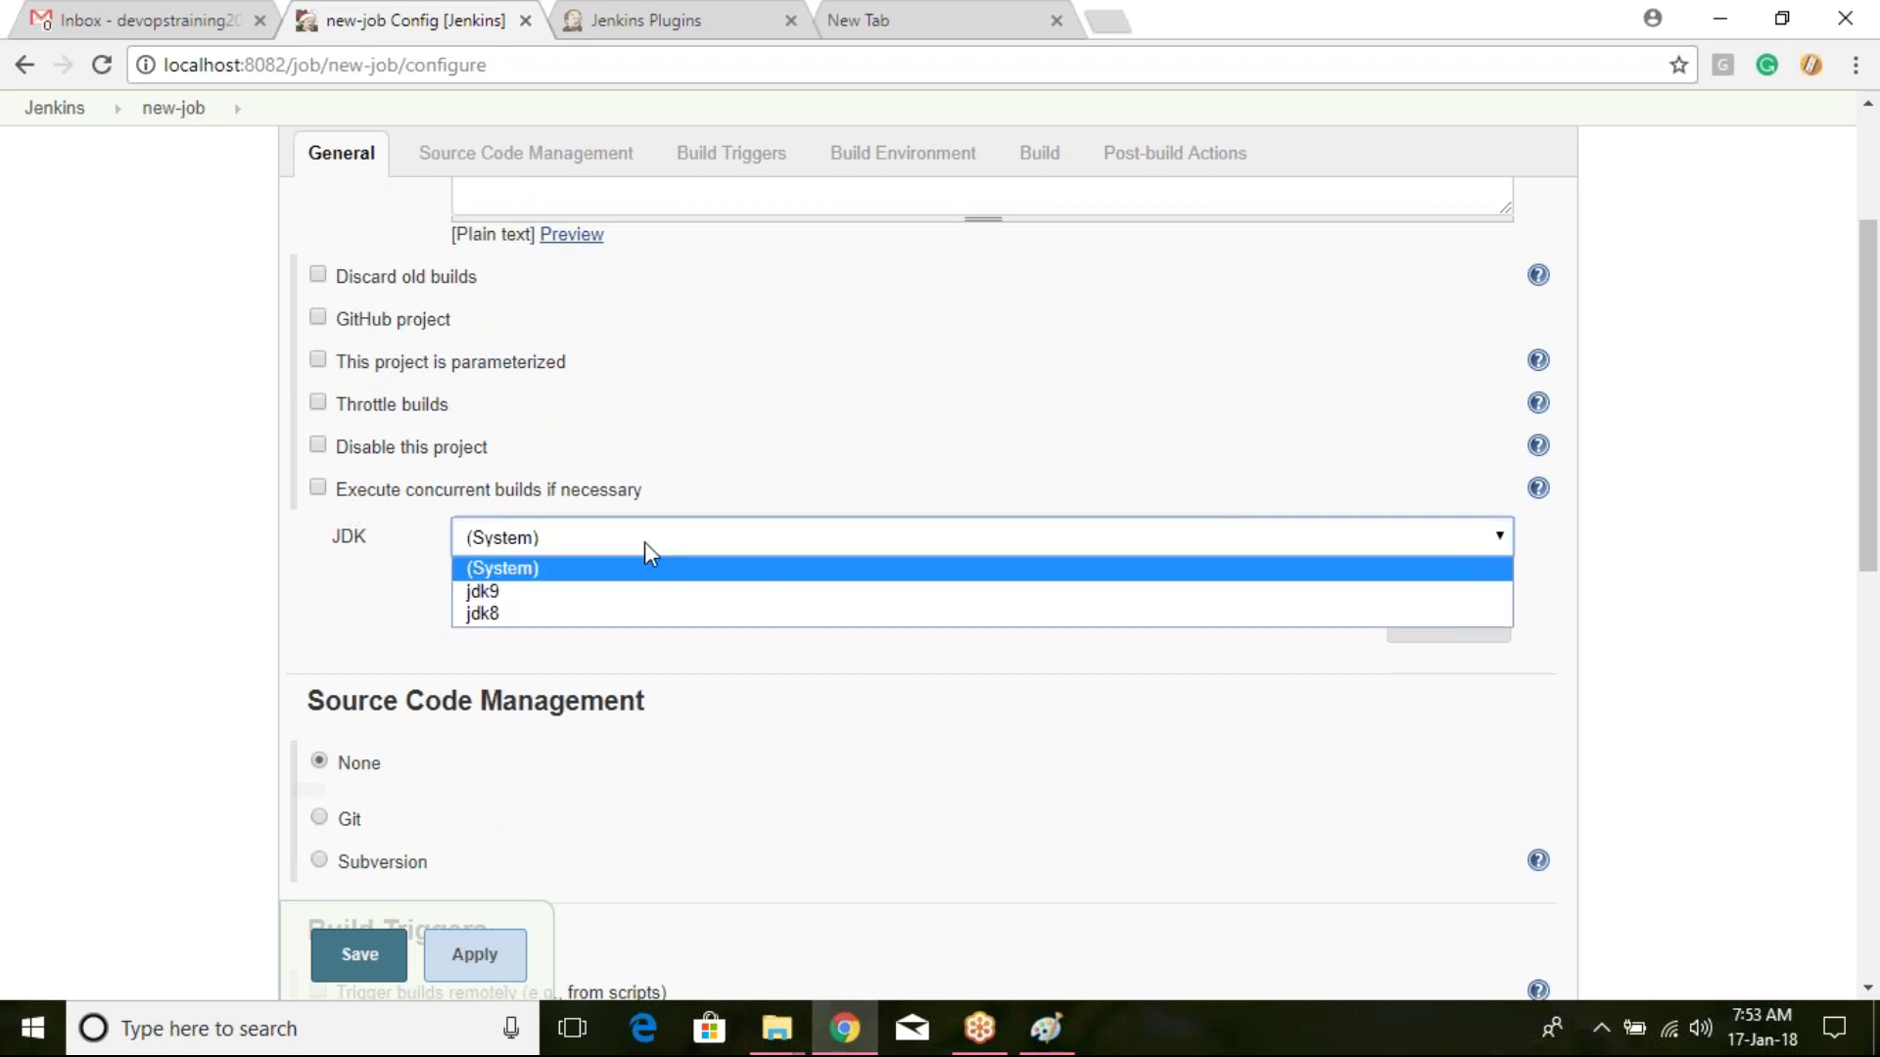
pyautogui.click(394, 595)
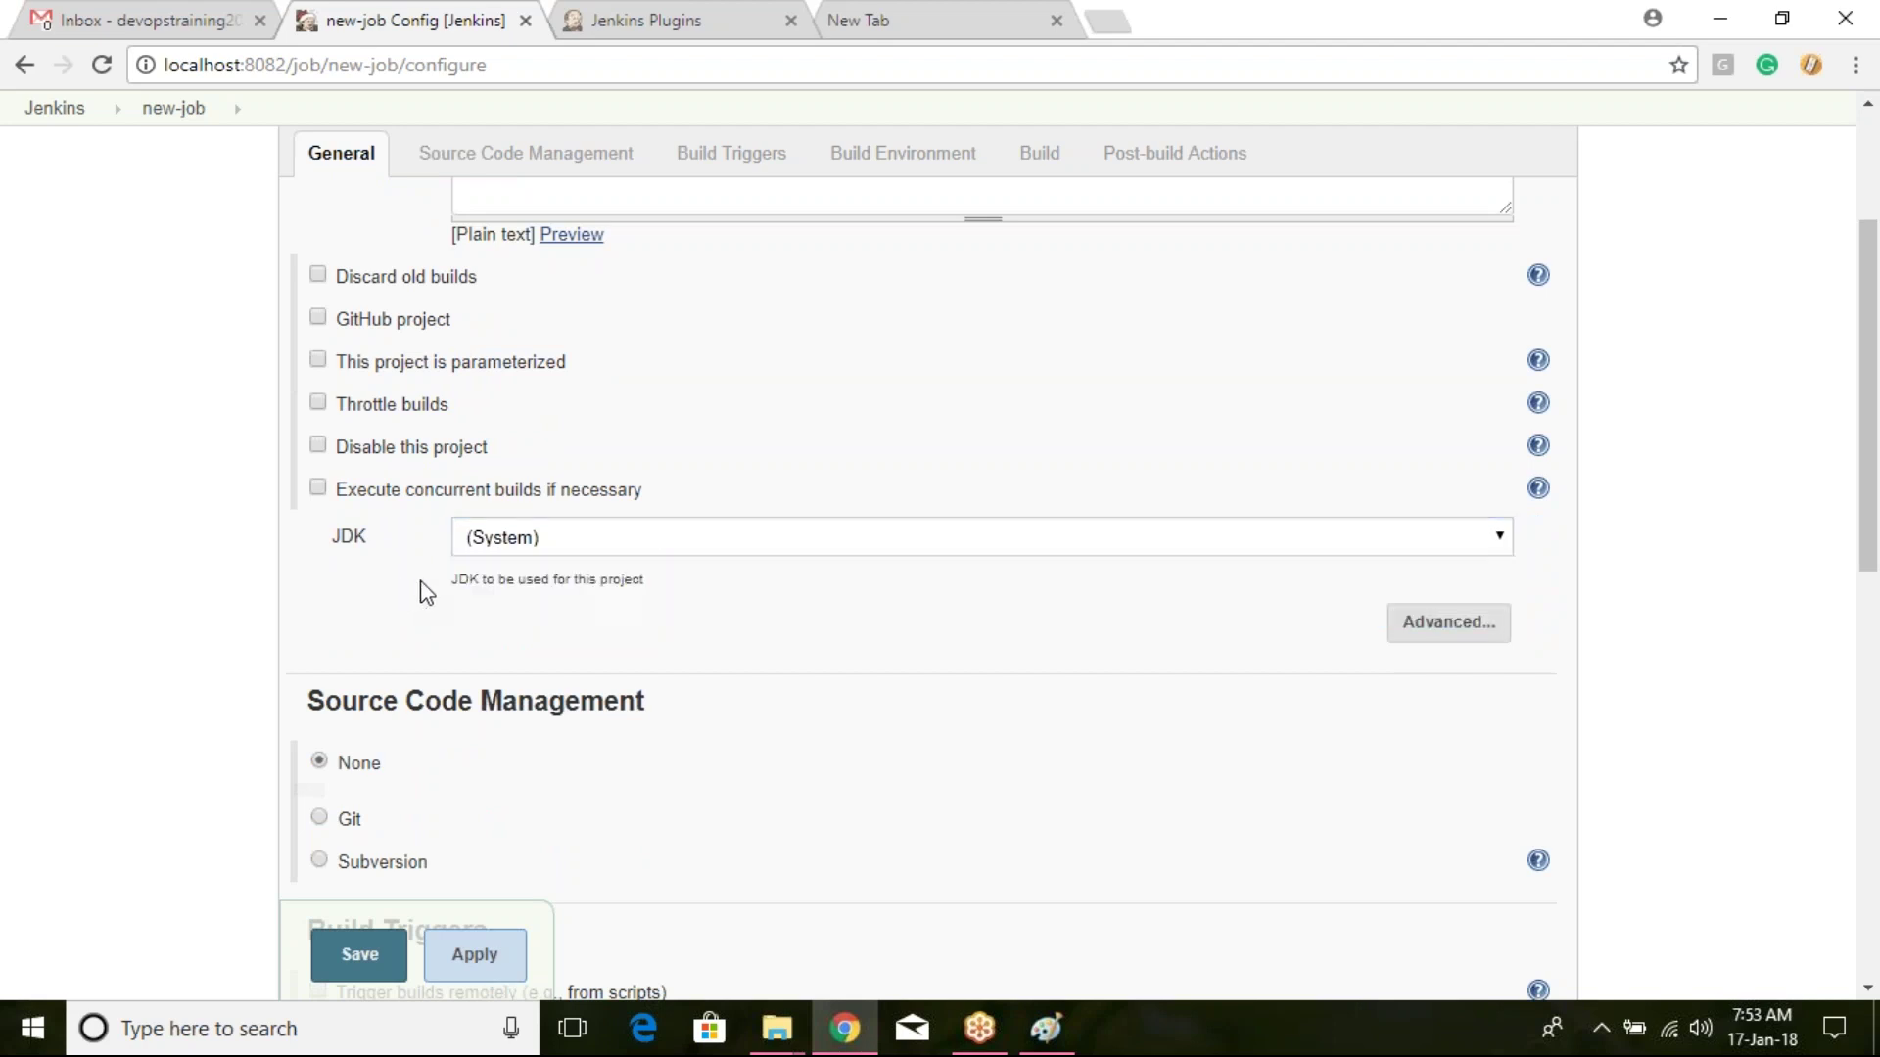
pyautogui.click(590, 540)
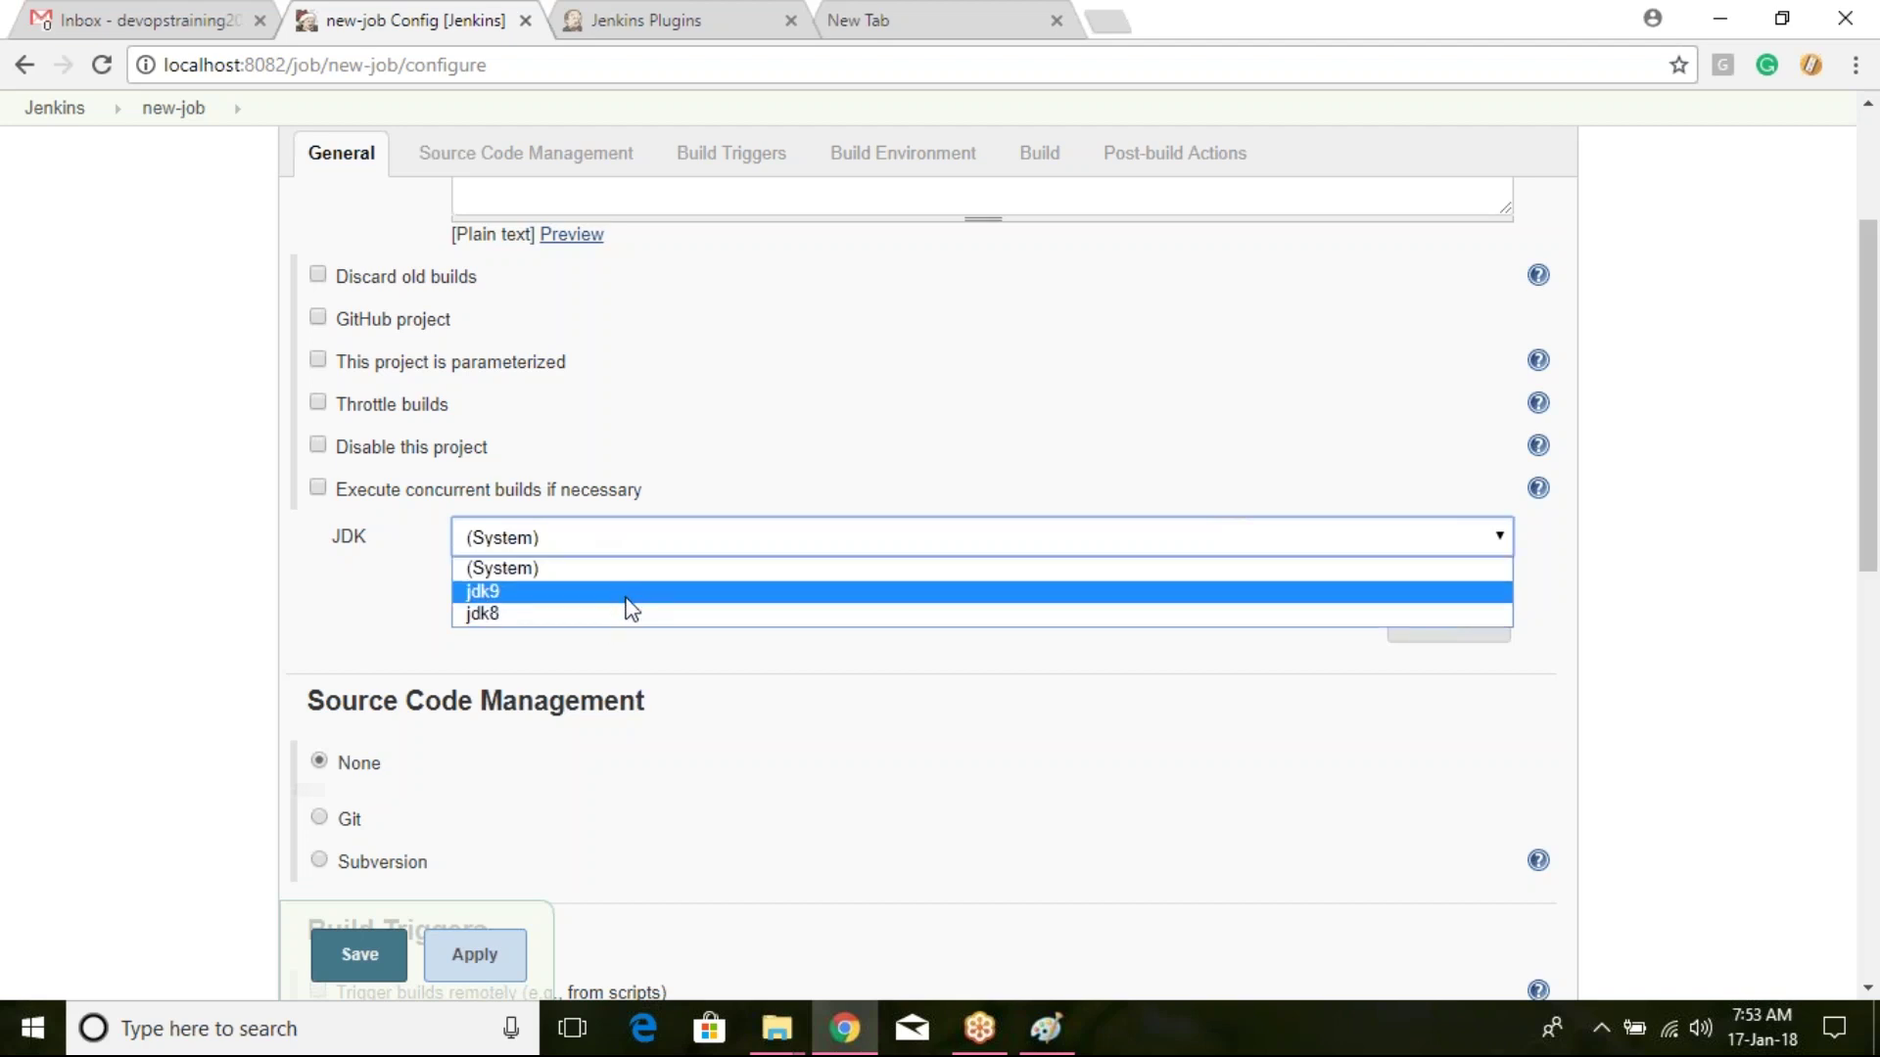
pyautogui.click(363, 609)
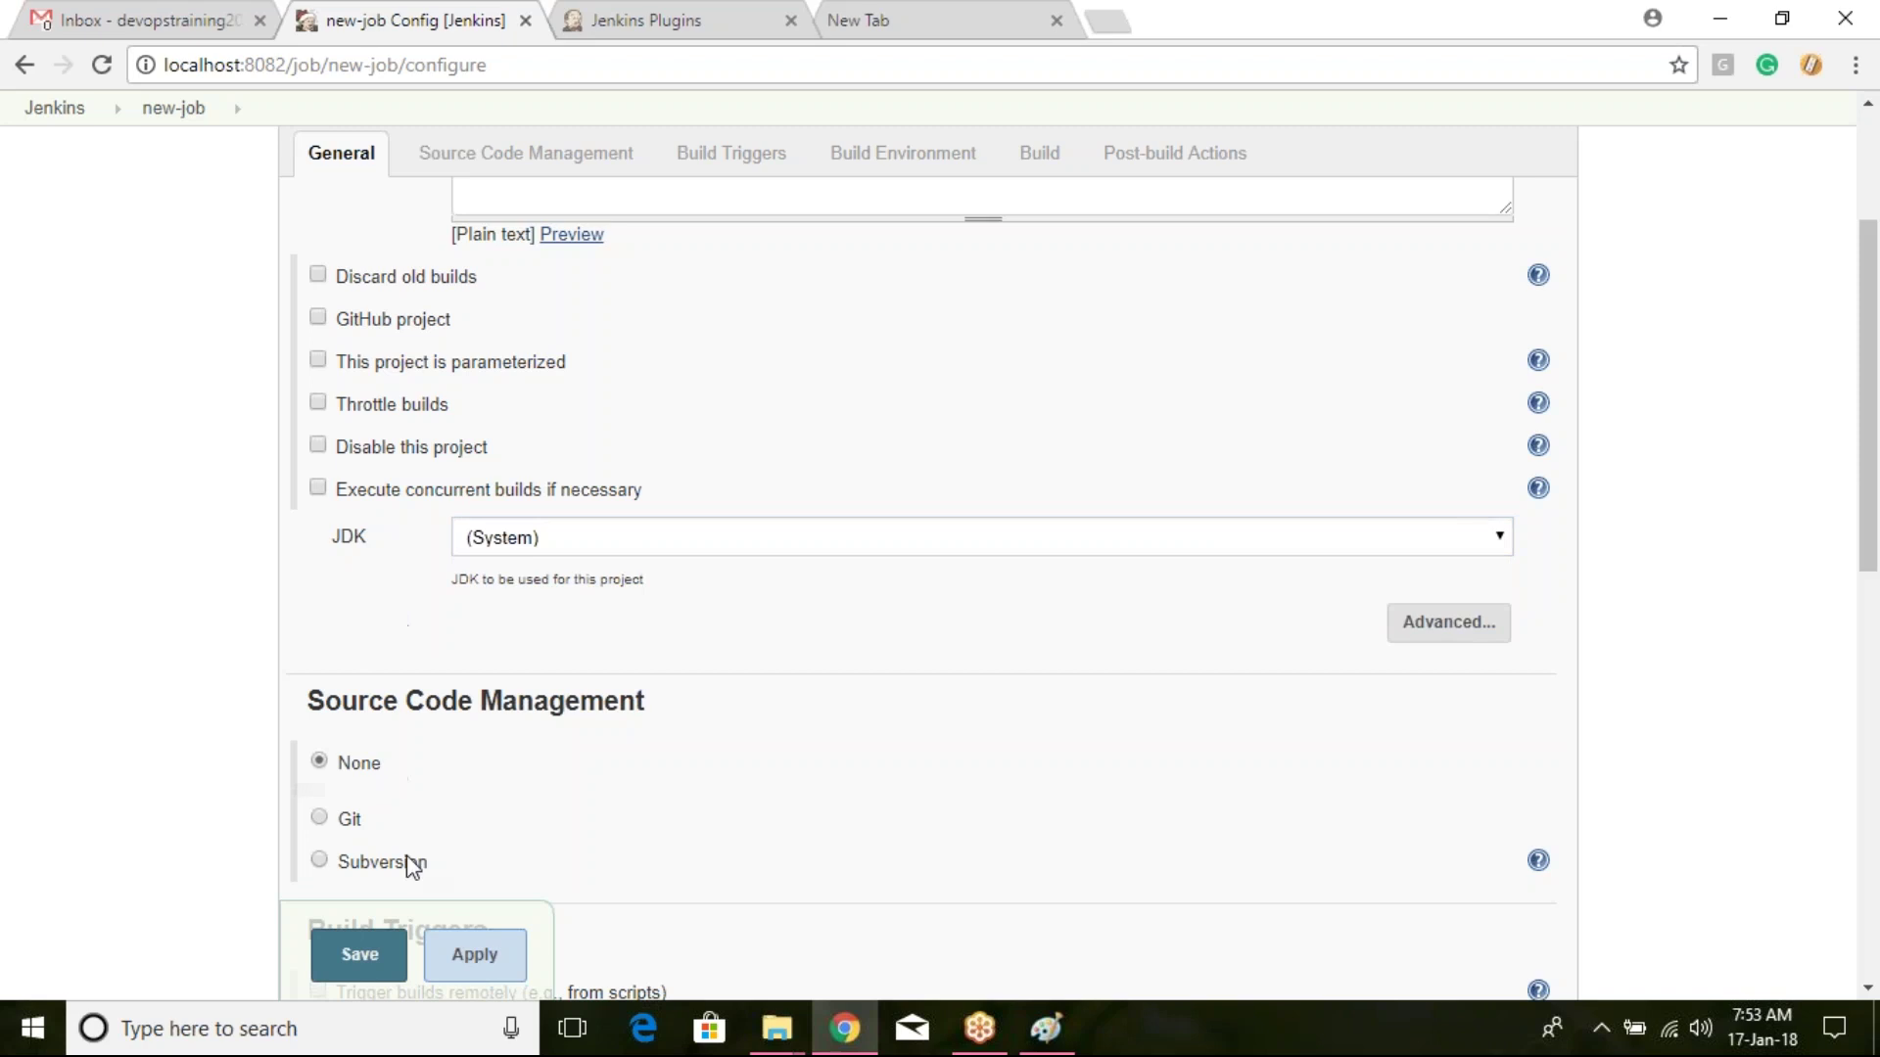
pyautogui.click(387, 971)
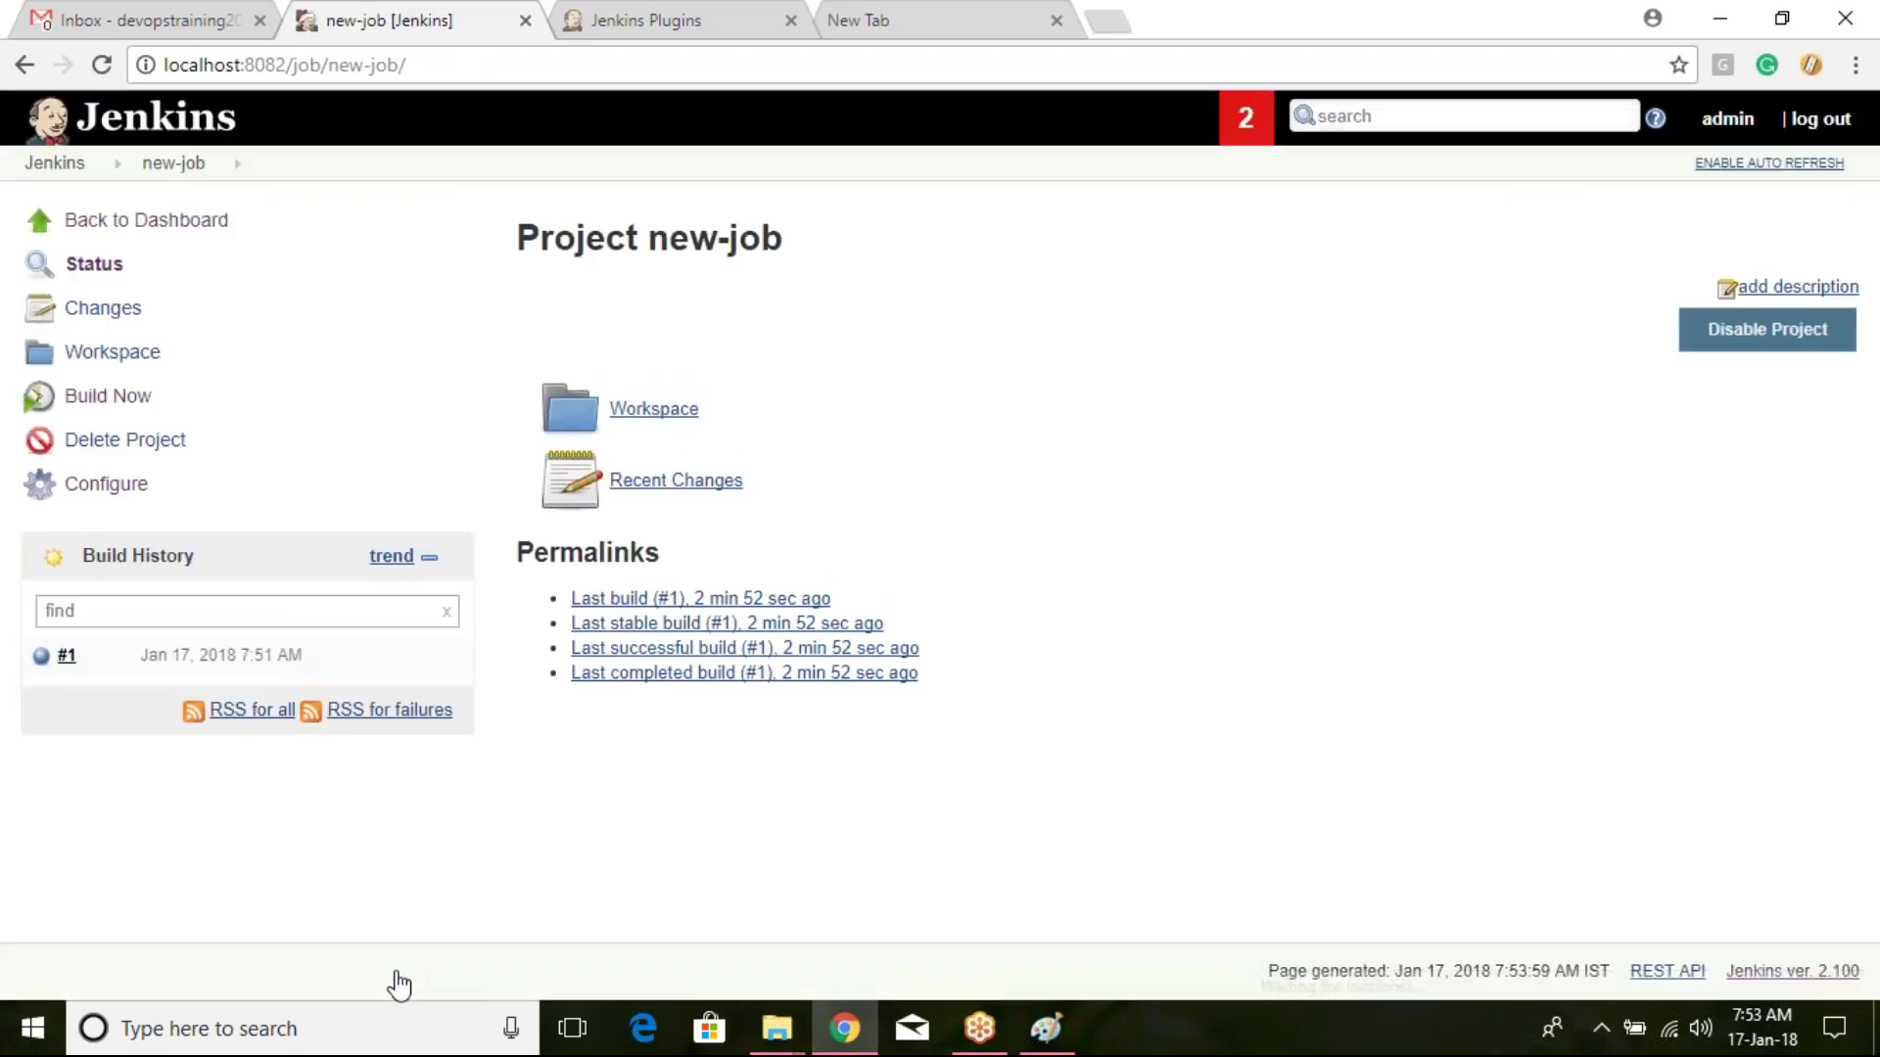
pyautogui.click(51, 164)
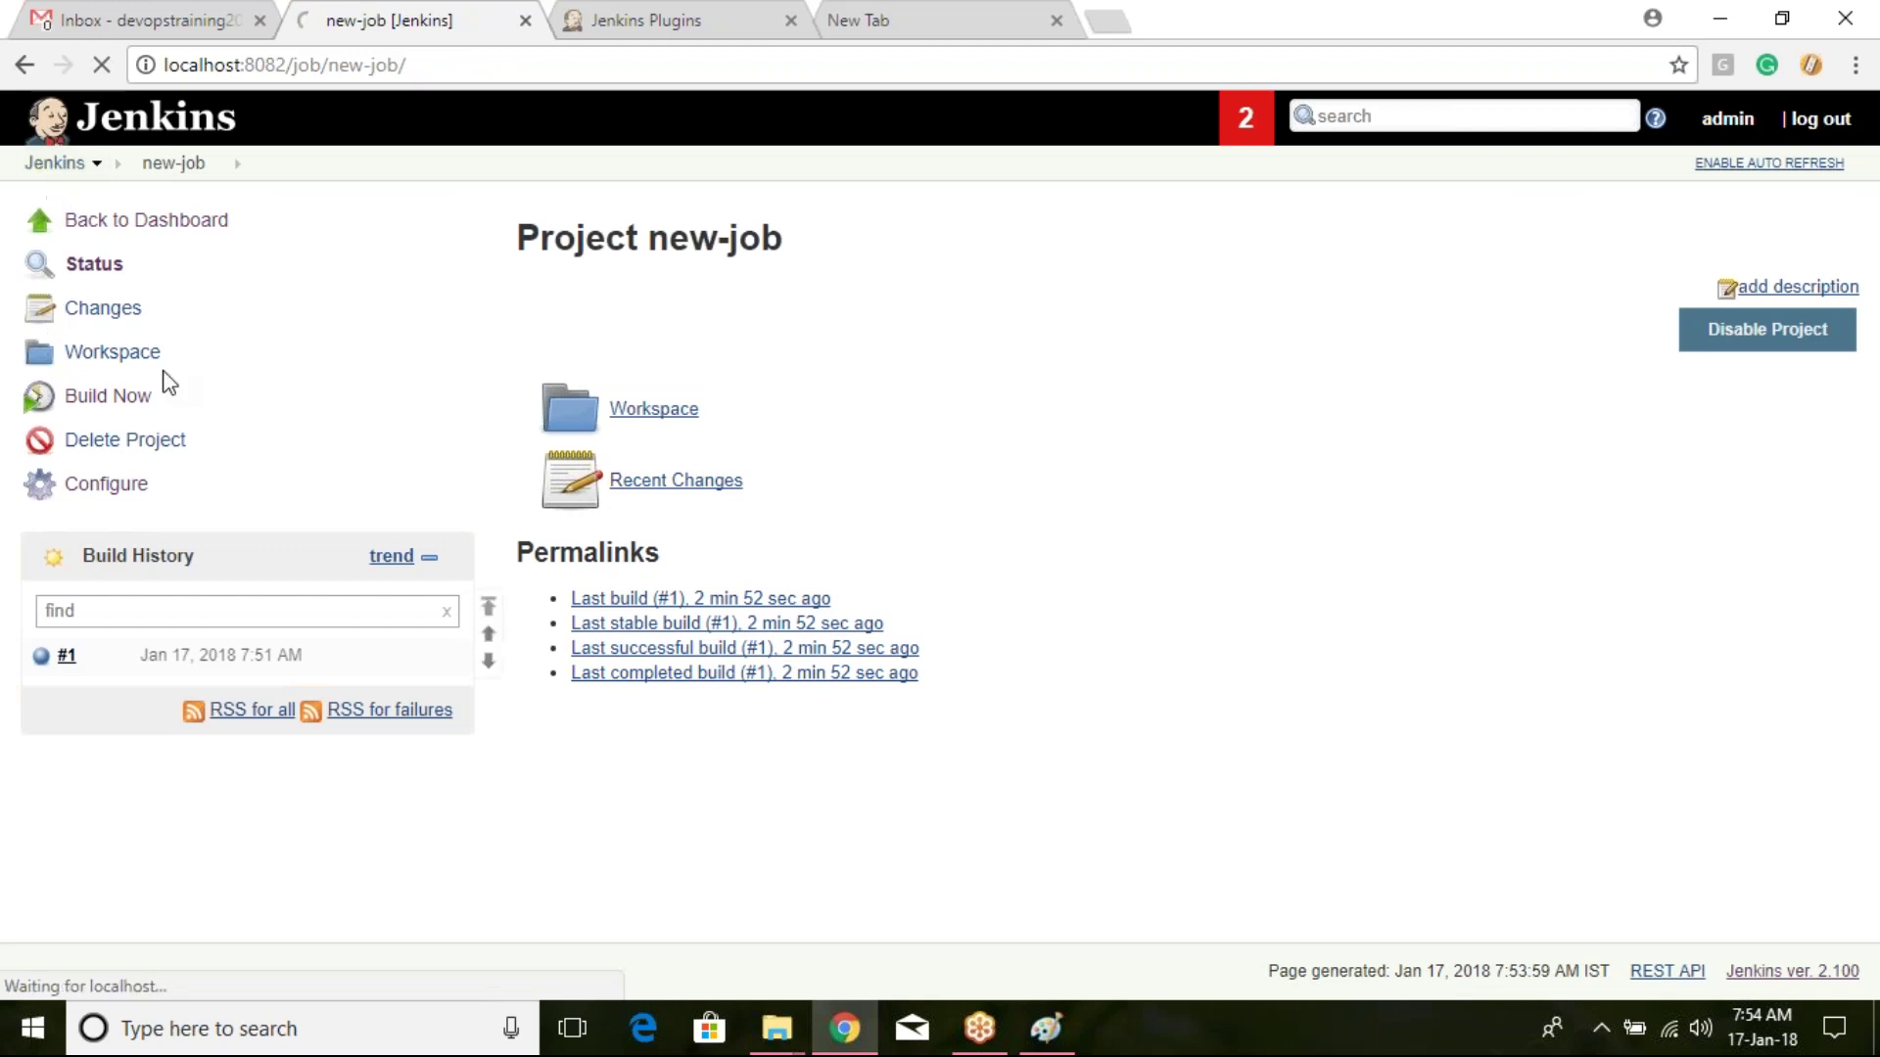
# Step: In Global Tool Configuration, delete the jdk8 installation so only jdk9 remains, then save
pyautogui.click(160, 355)
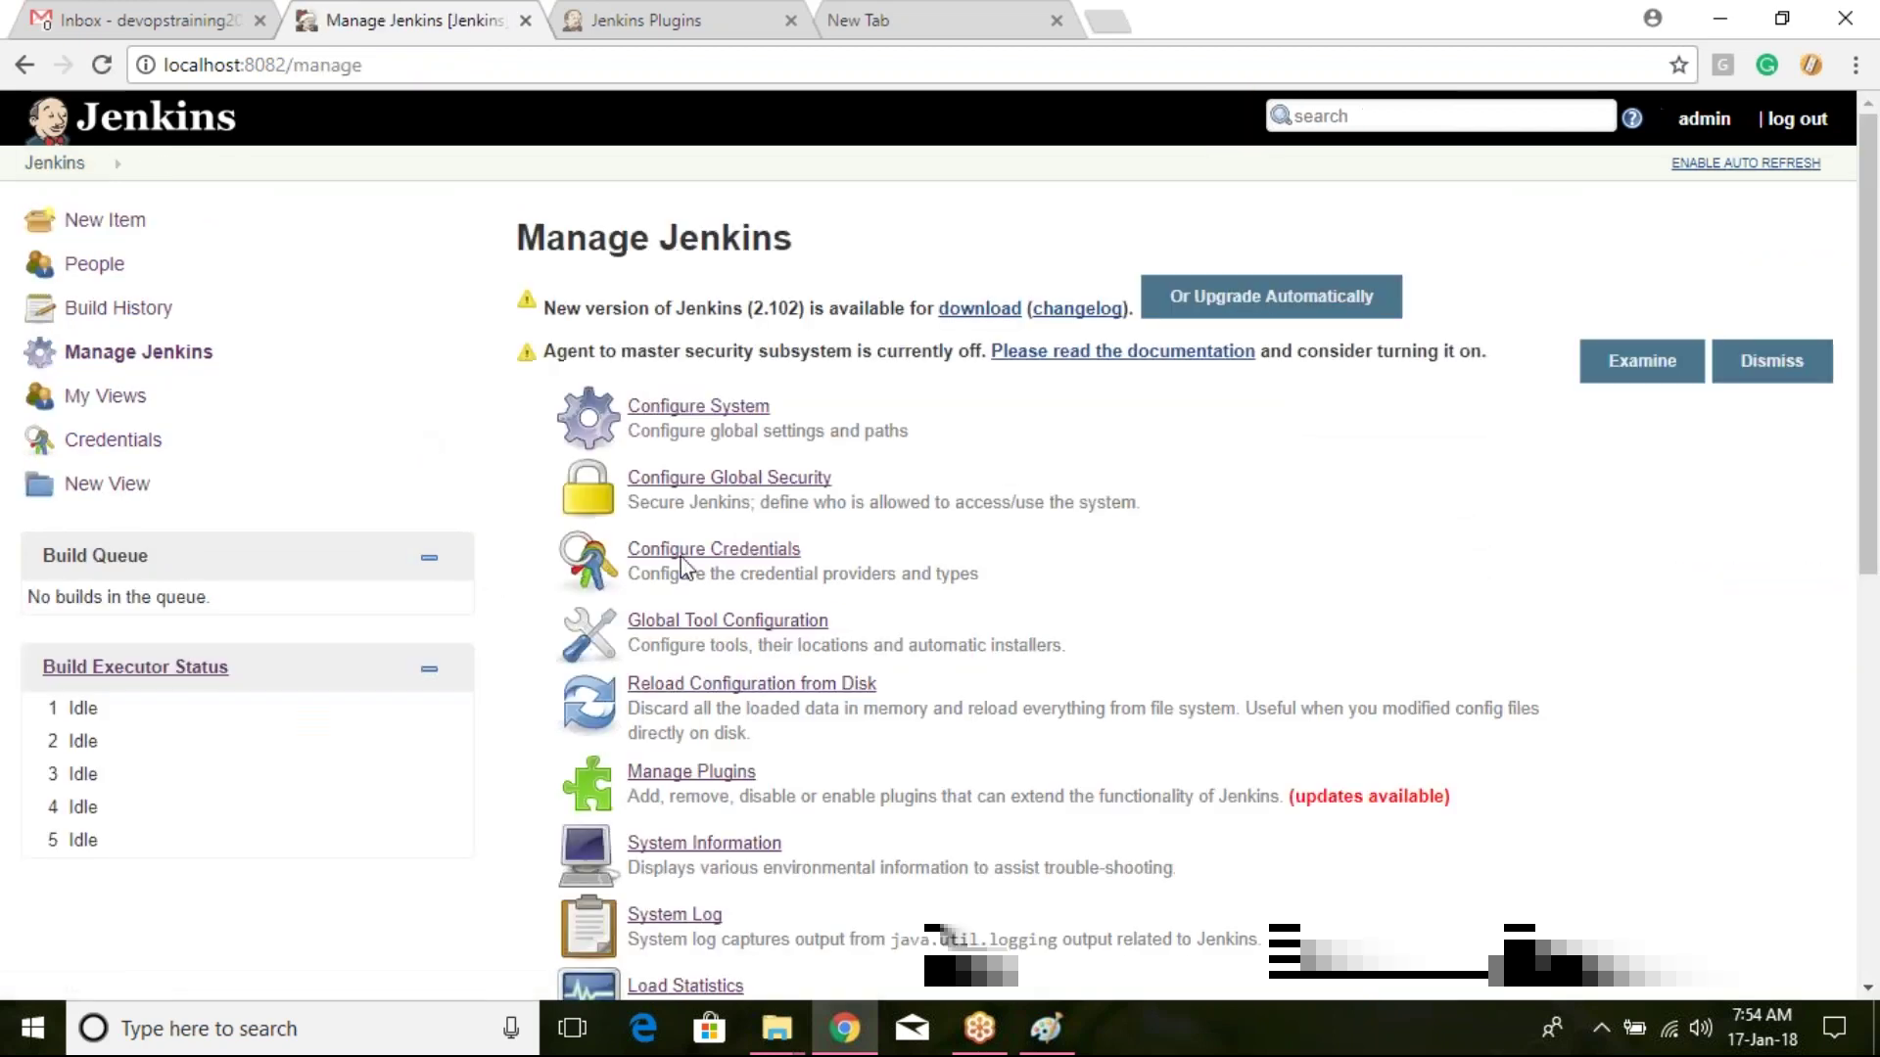
pyautogui.scroll(-1, 759, 612)
pyautogui.click(752, 487)
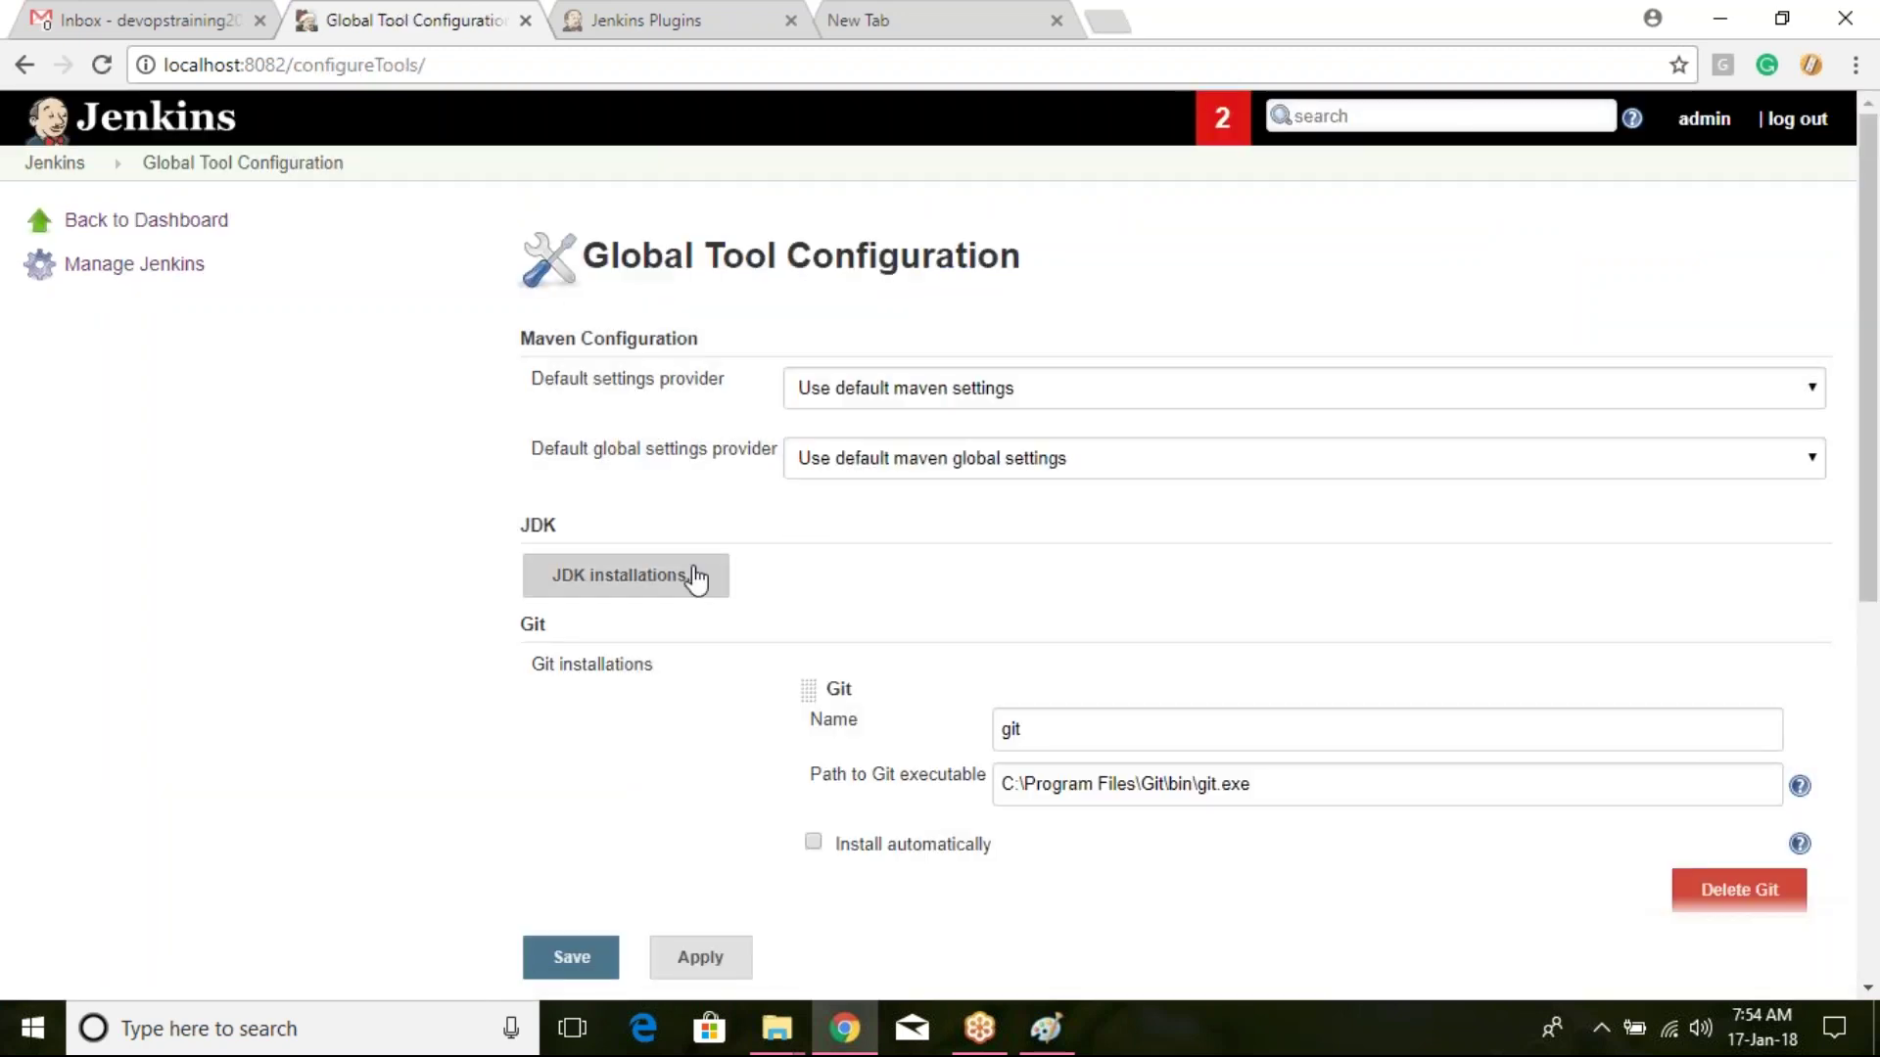
pyautogui.click(679, 587)
pyautogui.scroll(-4, 679, 601)
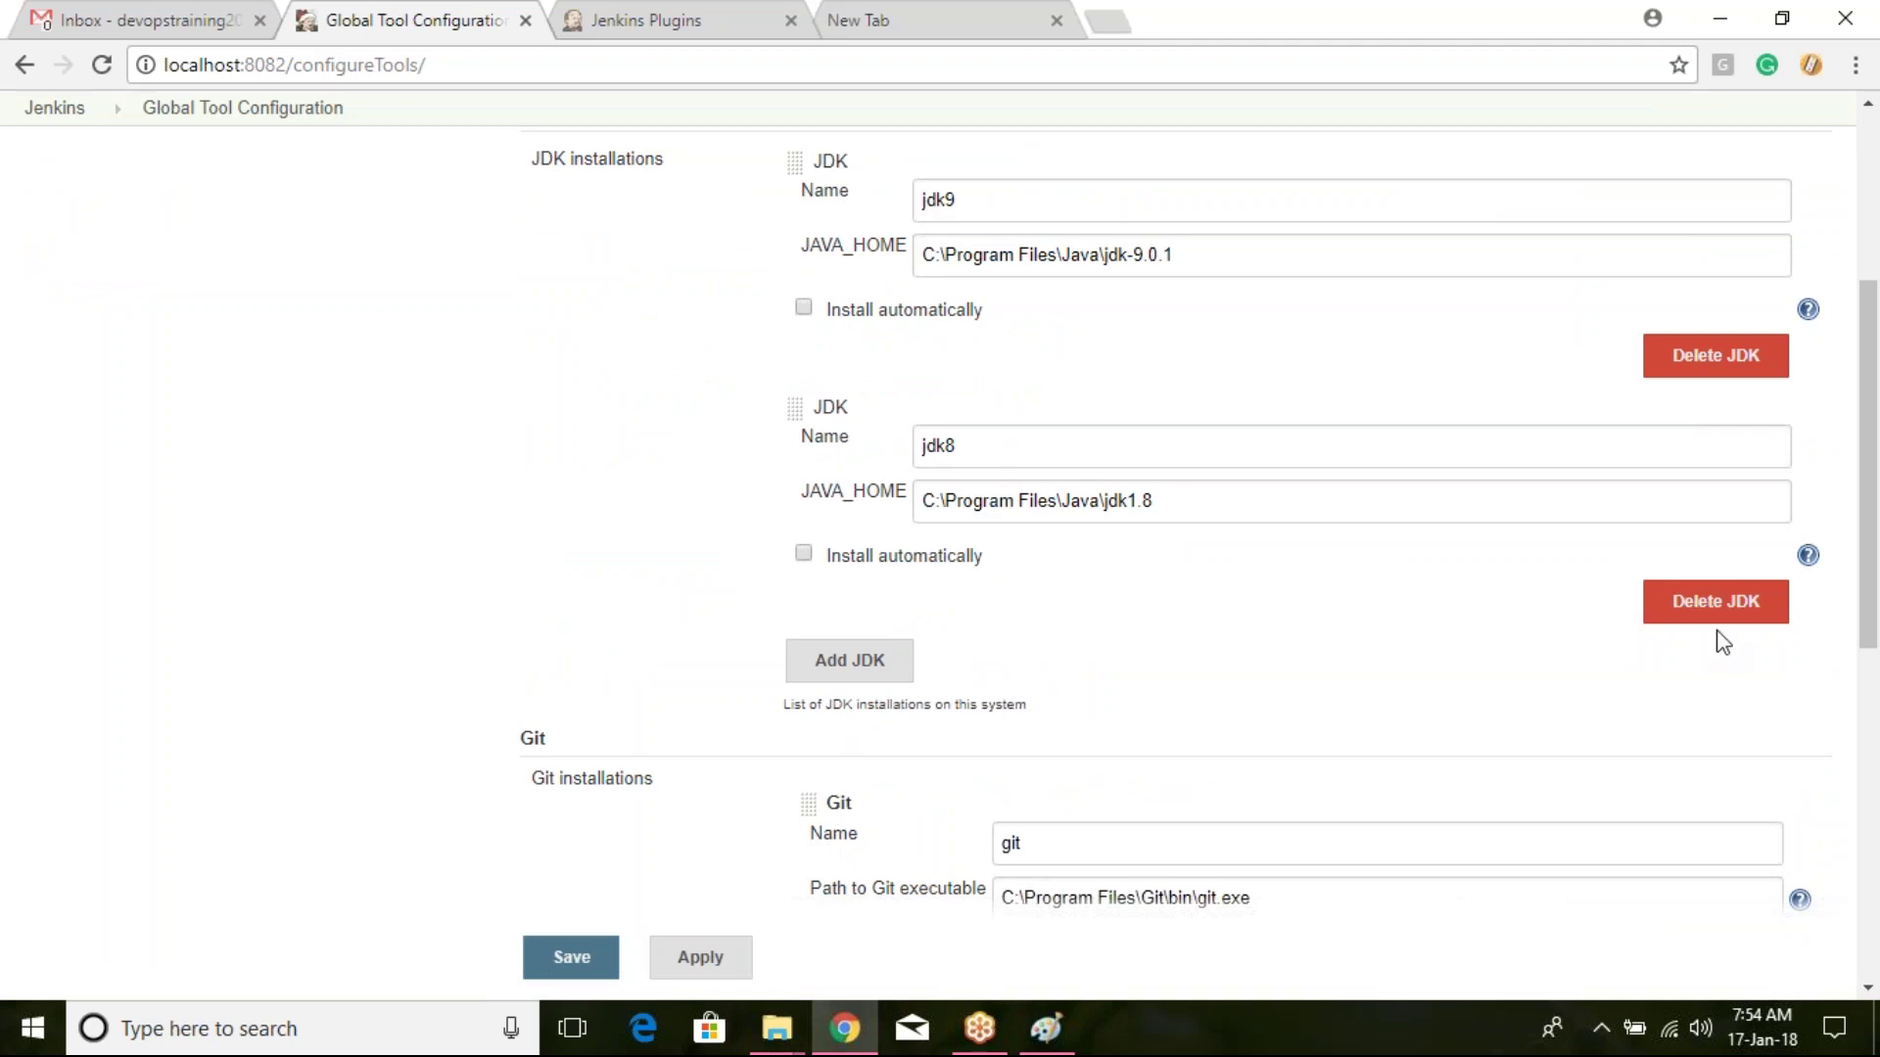
pyautogui.click(1715, 601)
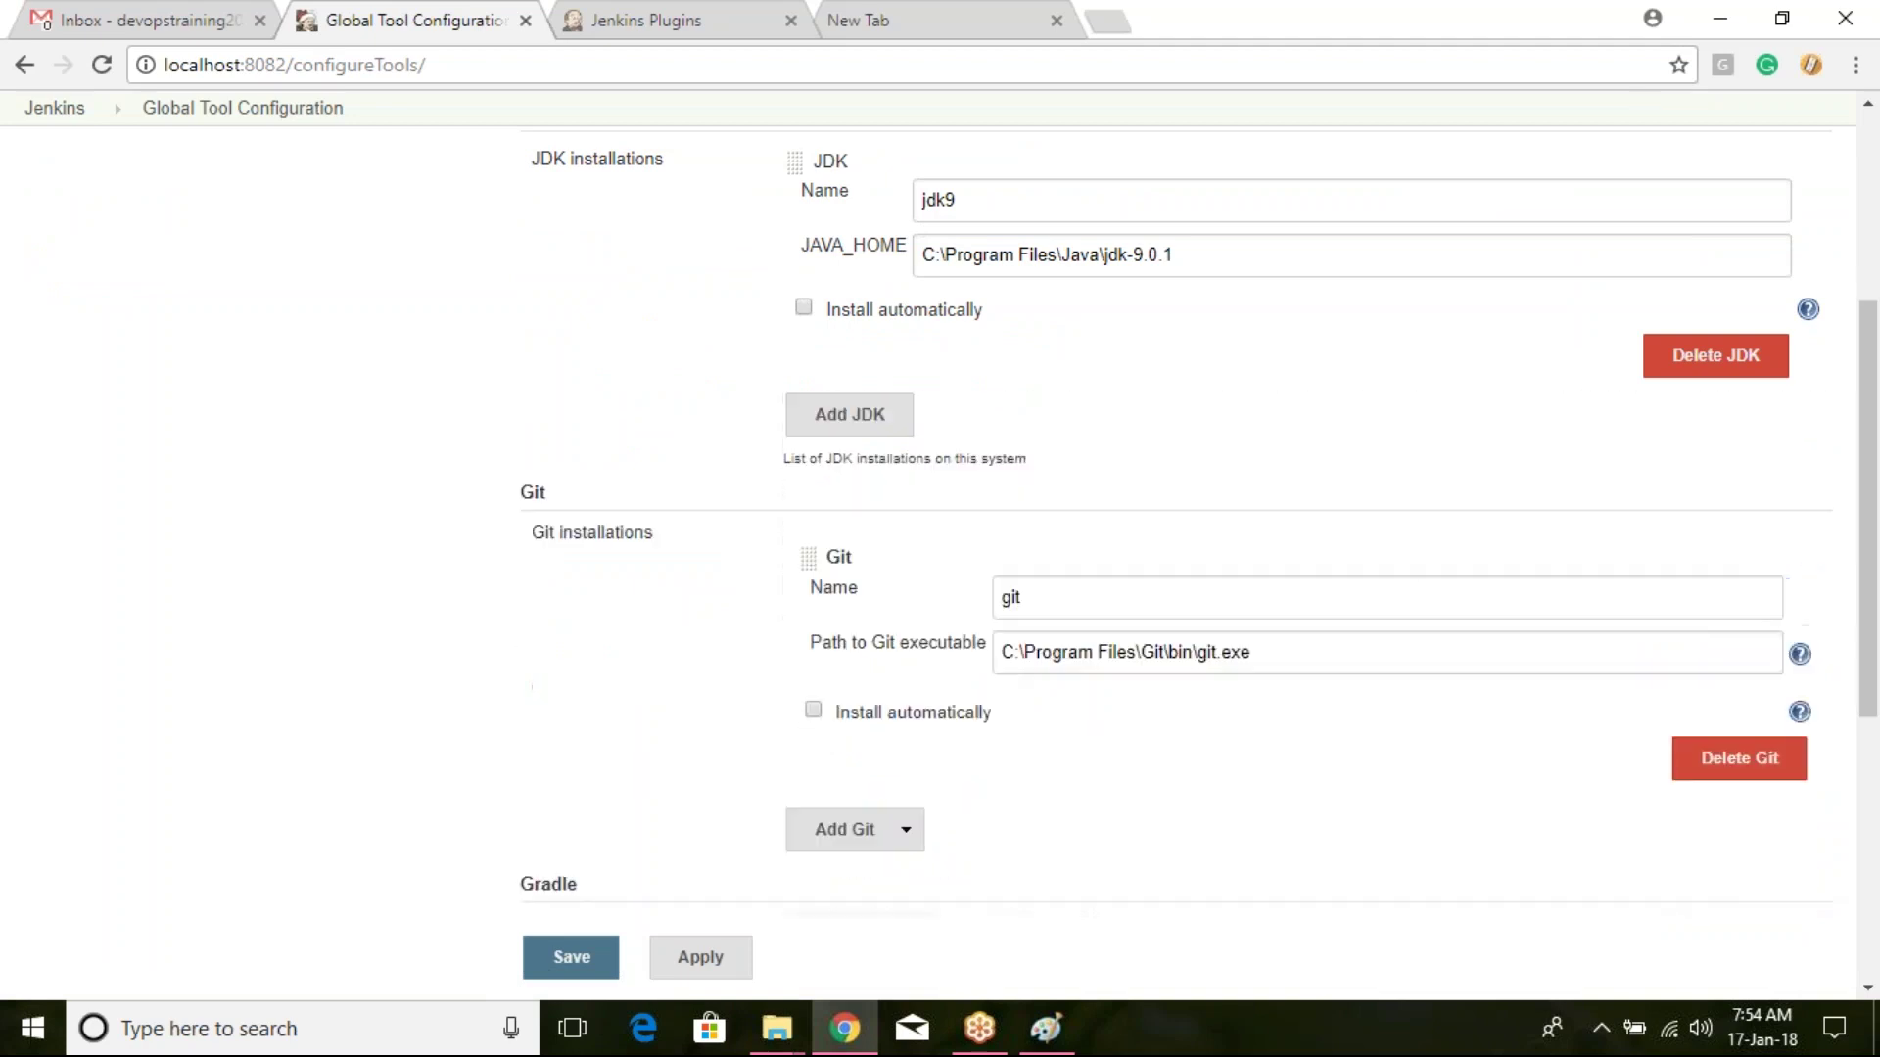
pyautogui.click(599, 973)
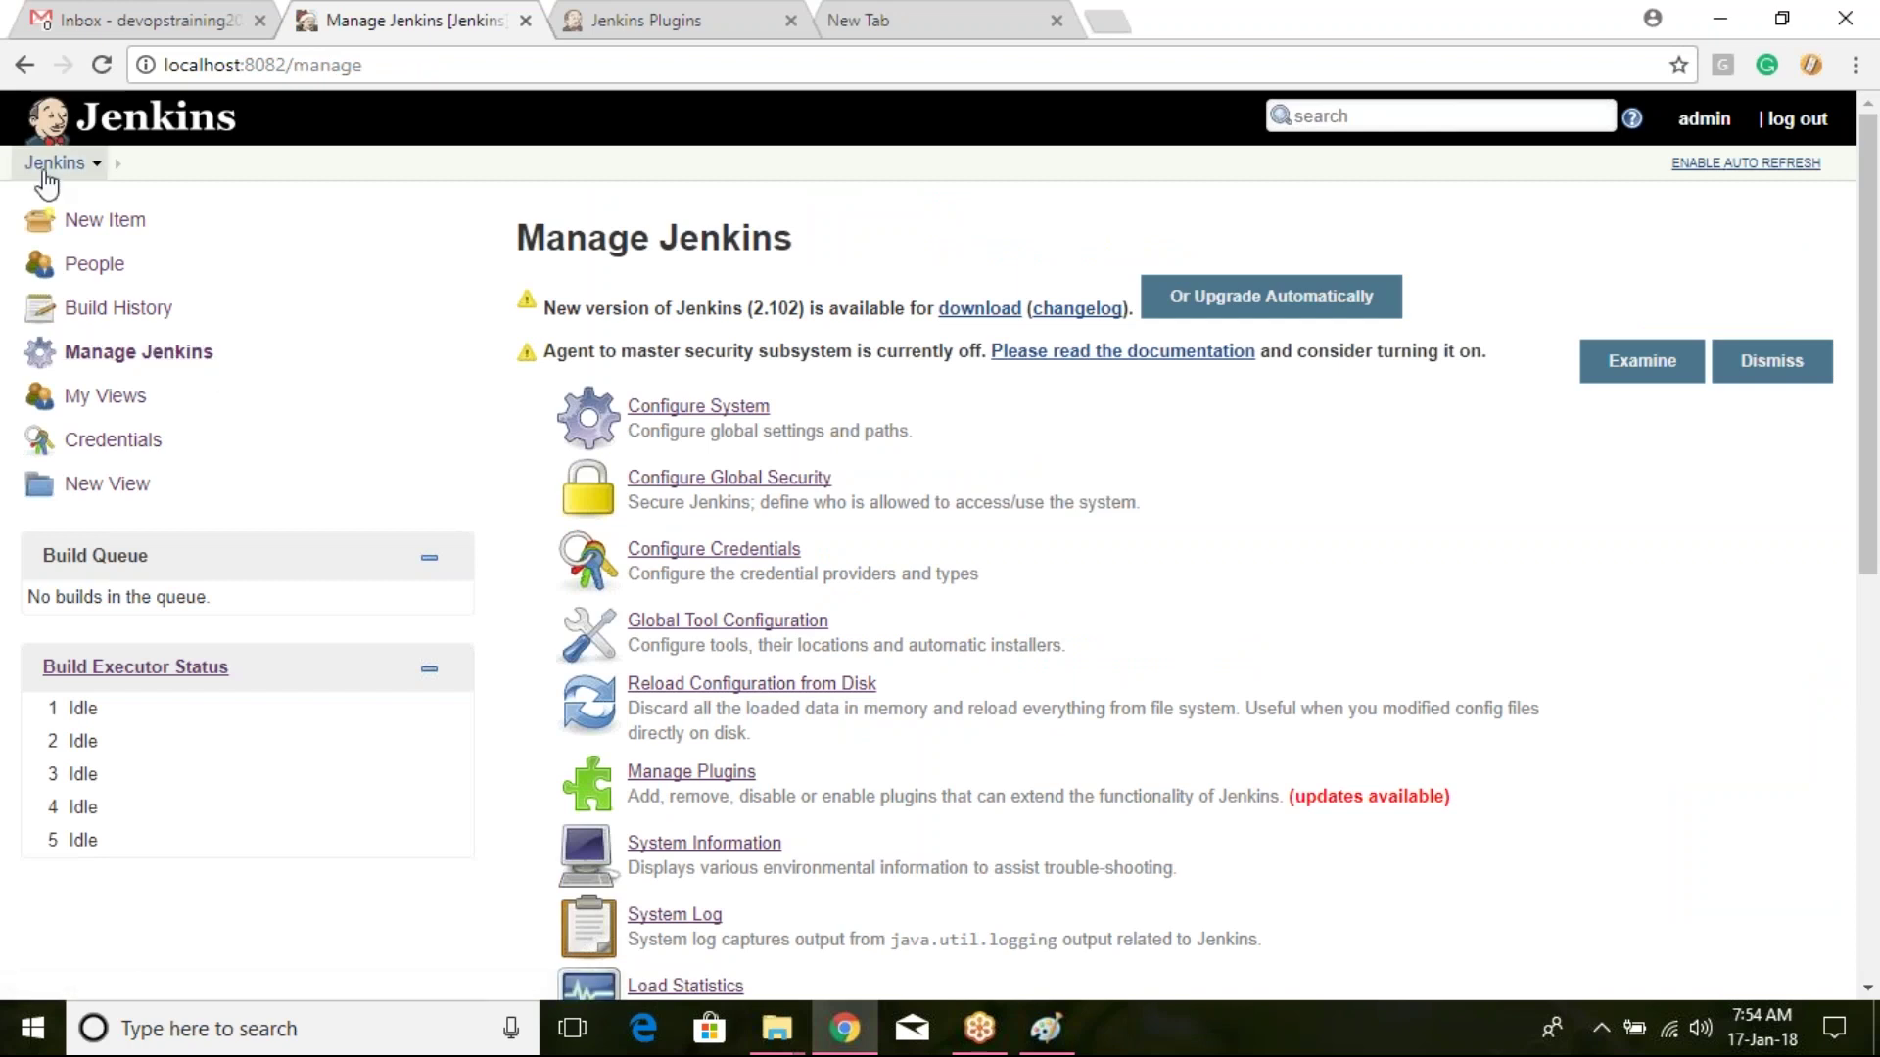
# Step: Reopen new-job's configuration and scroll its sections, which no longer show a JDK option
pyautogui.click(103, 219)
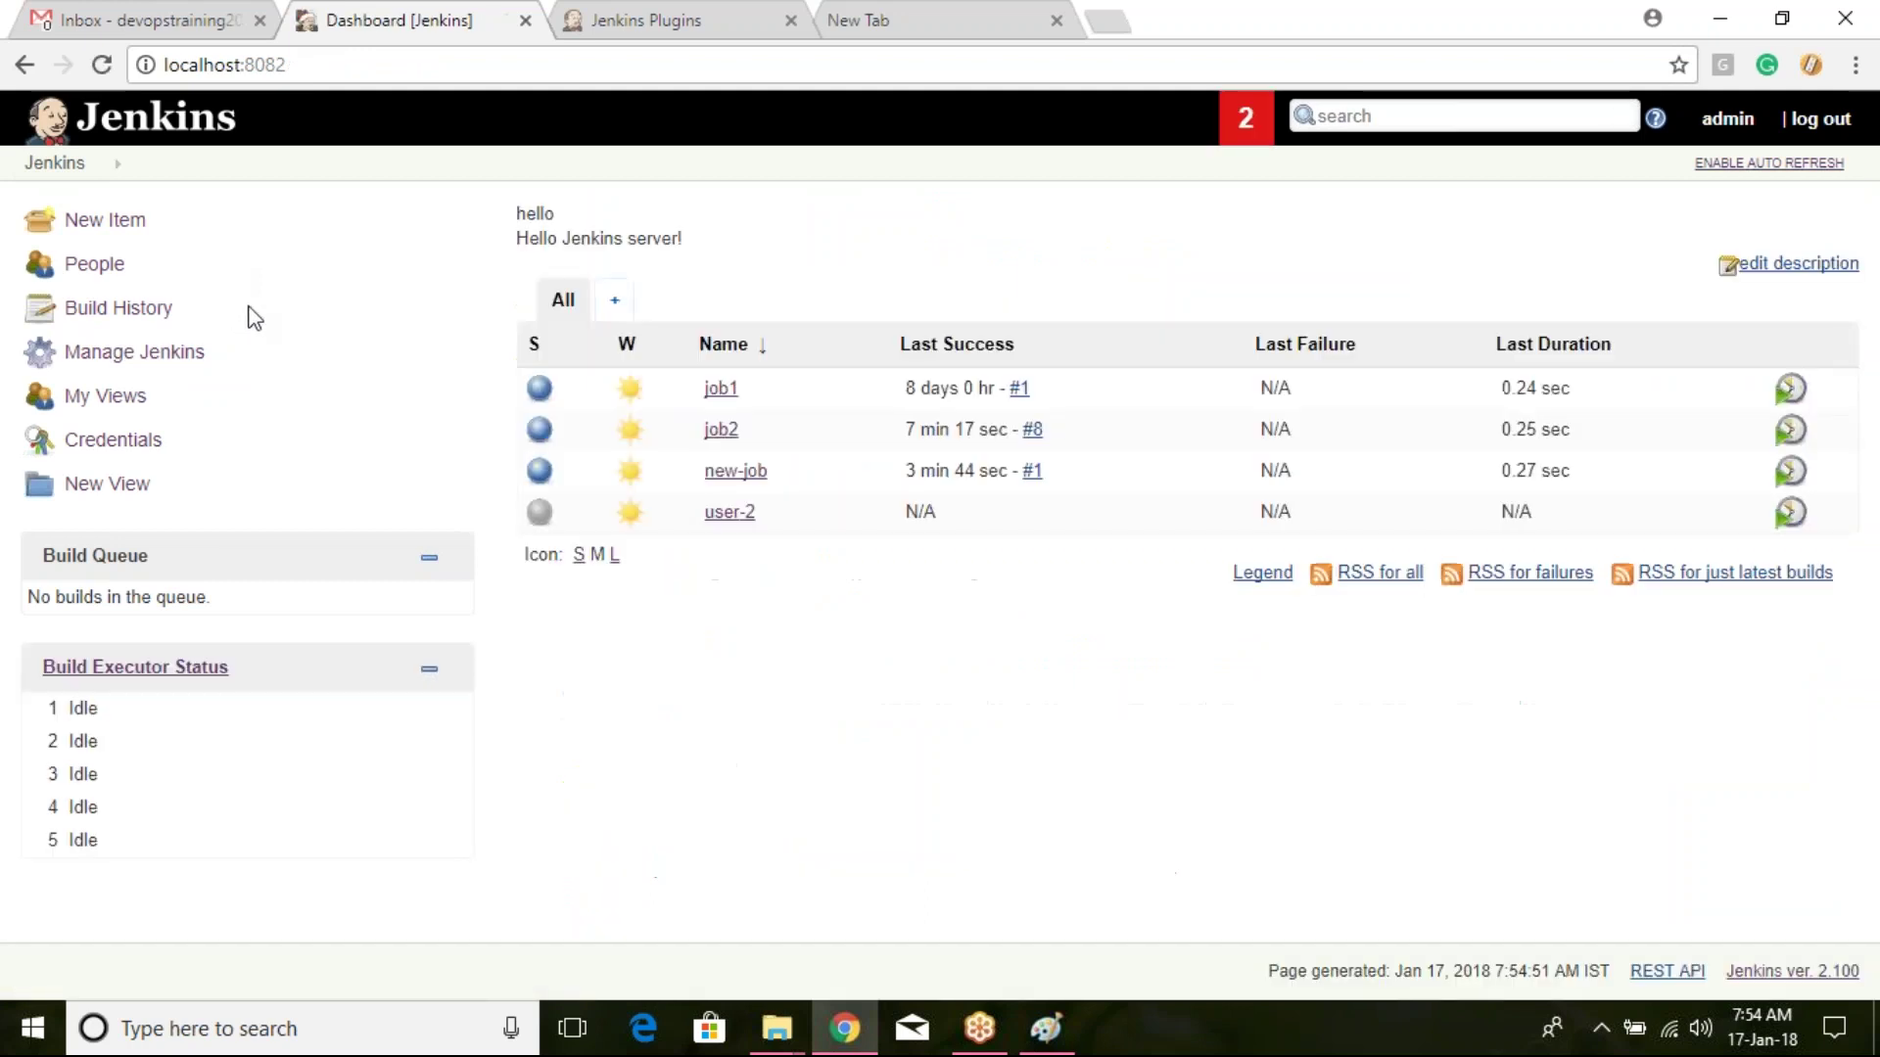
pyautogui.click(737, 472)
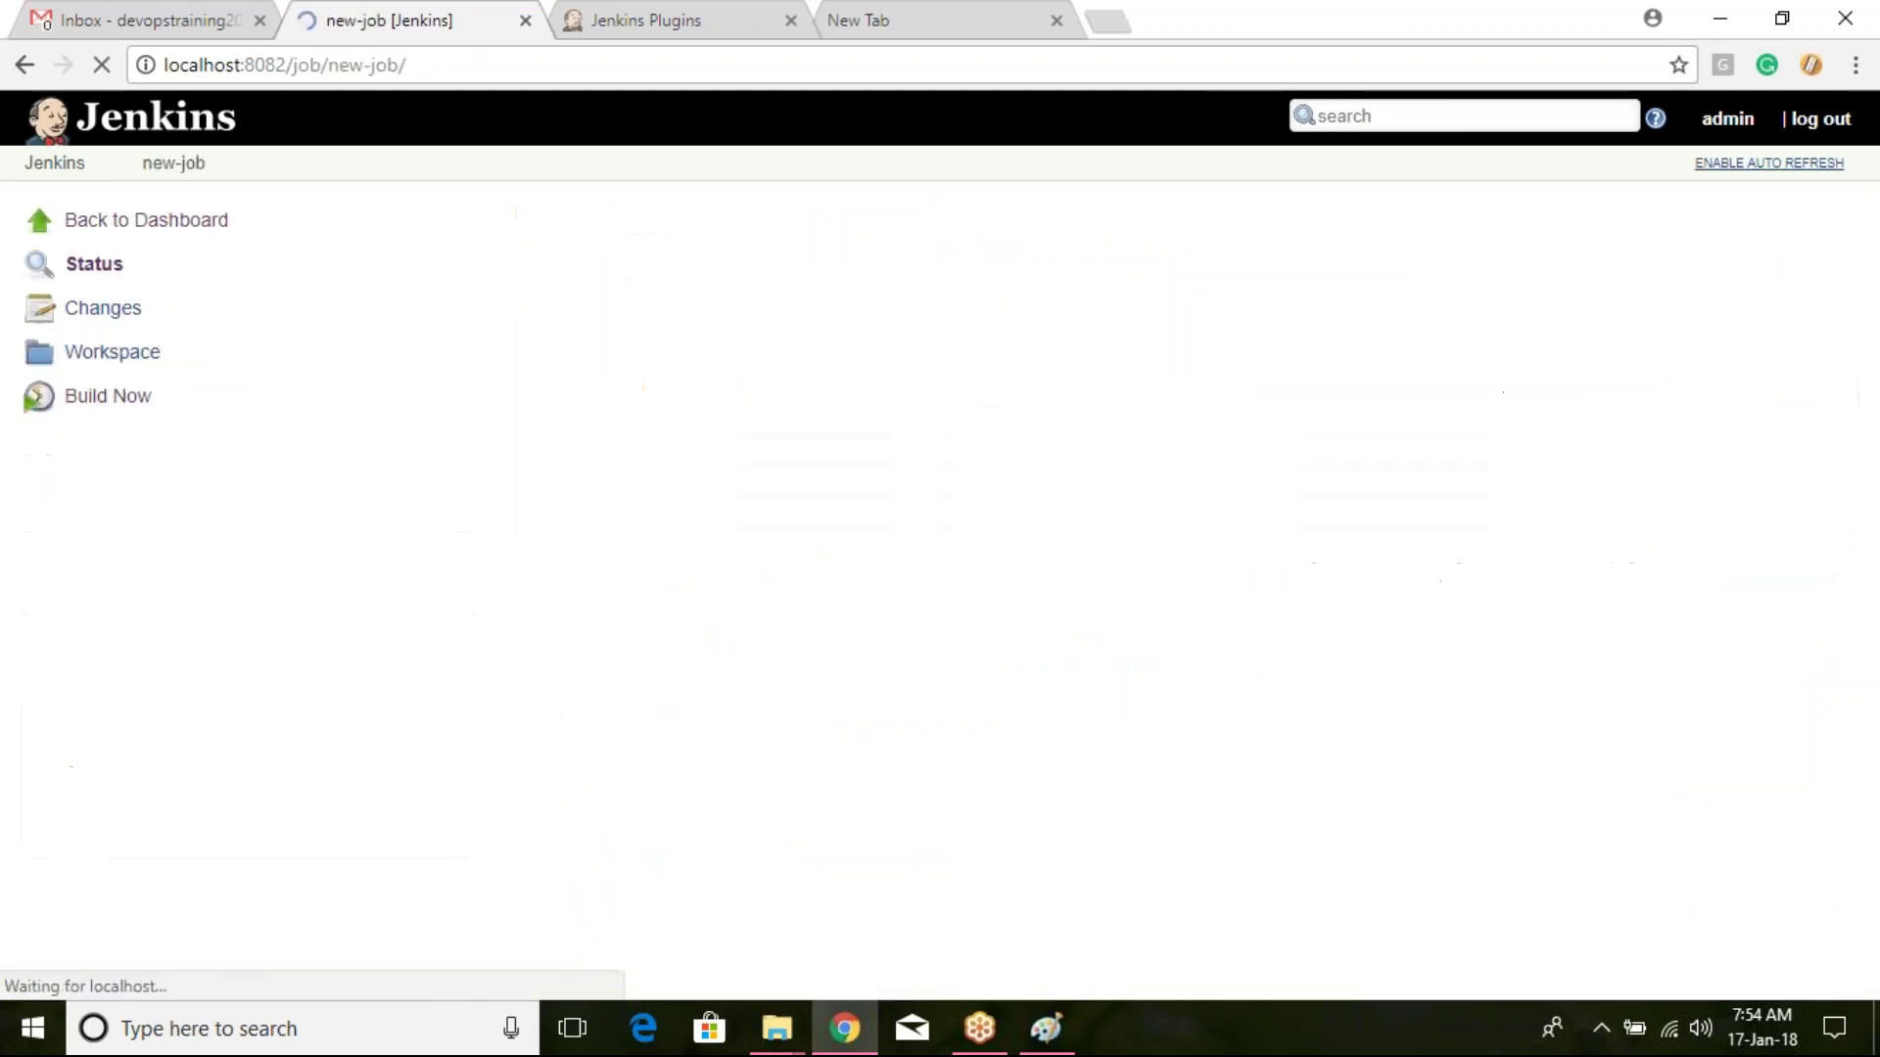
pyautogui.click(140, 490)
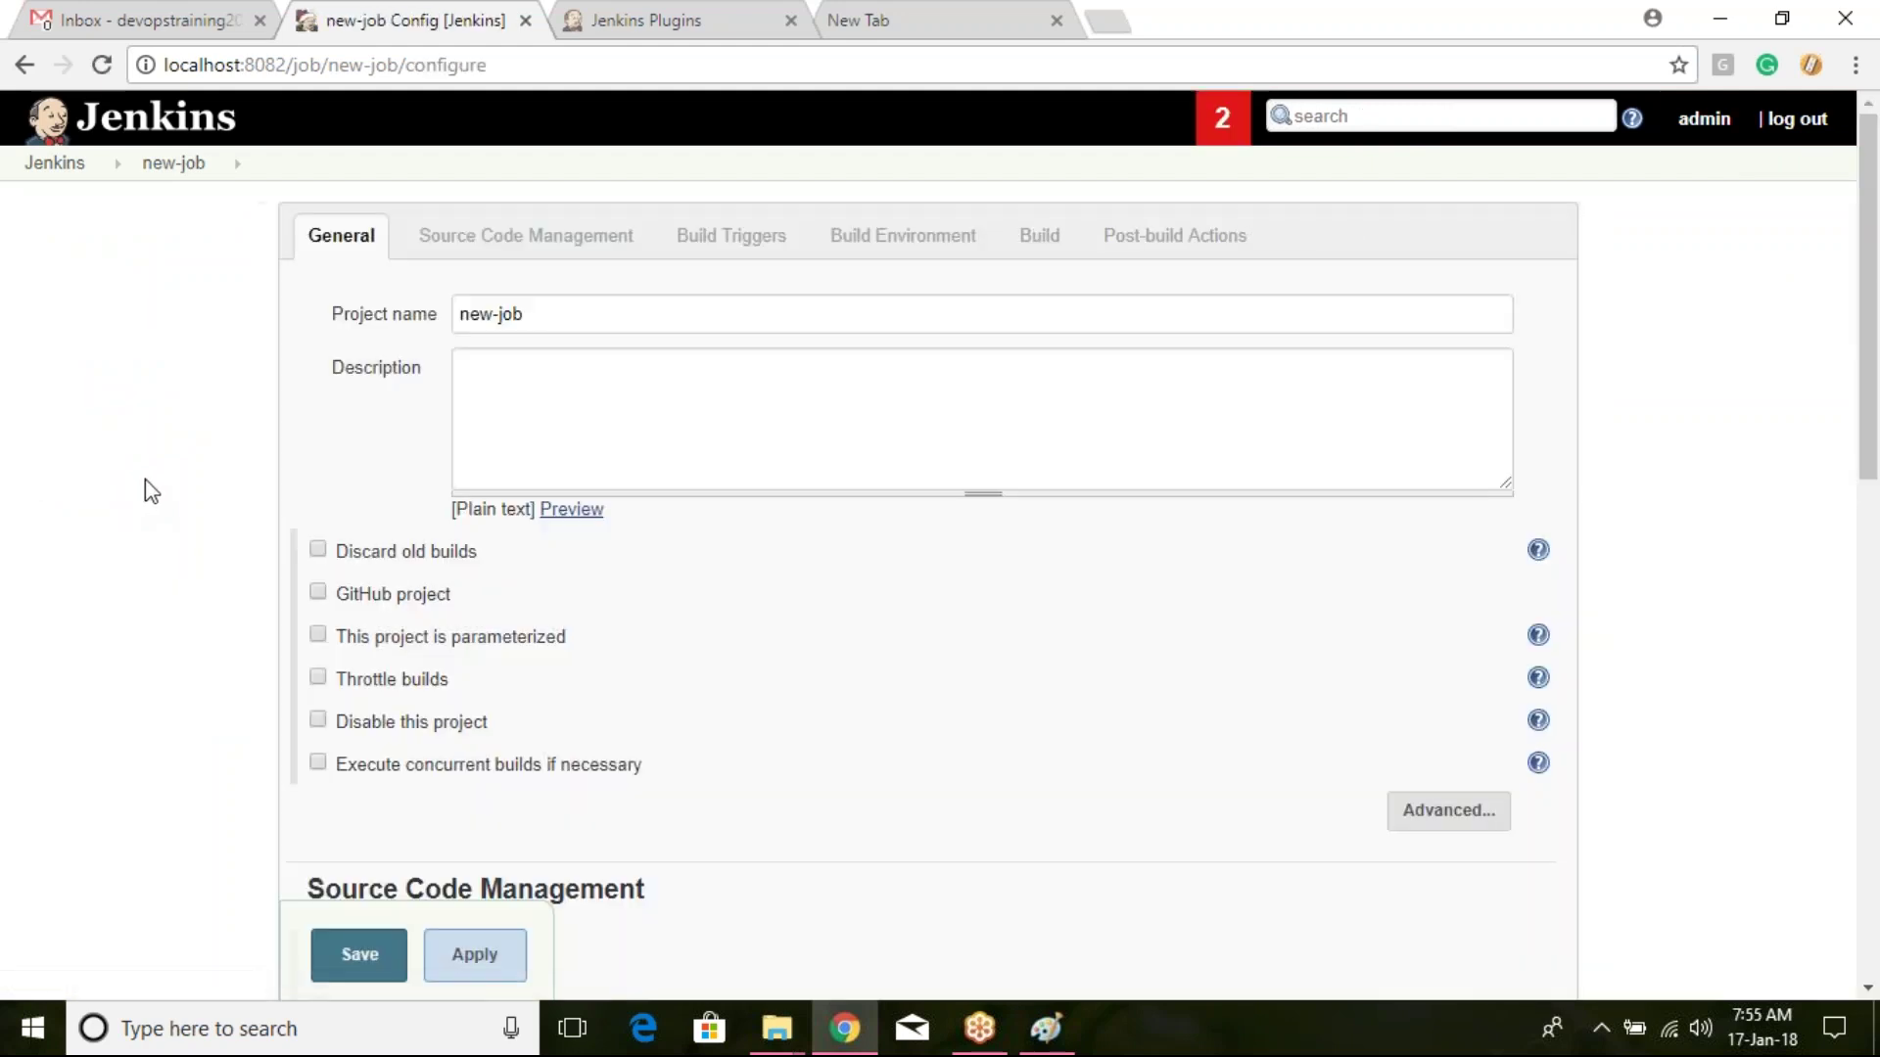
pyautogui.scroll(-3, 178, 496)
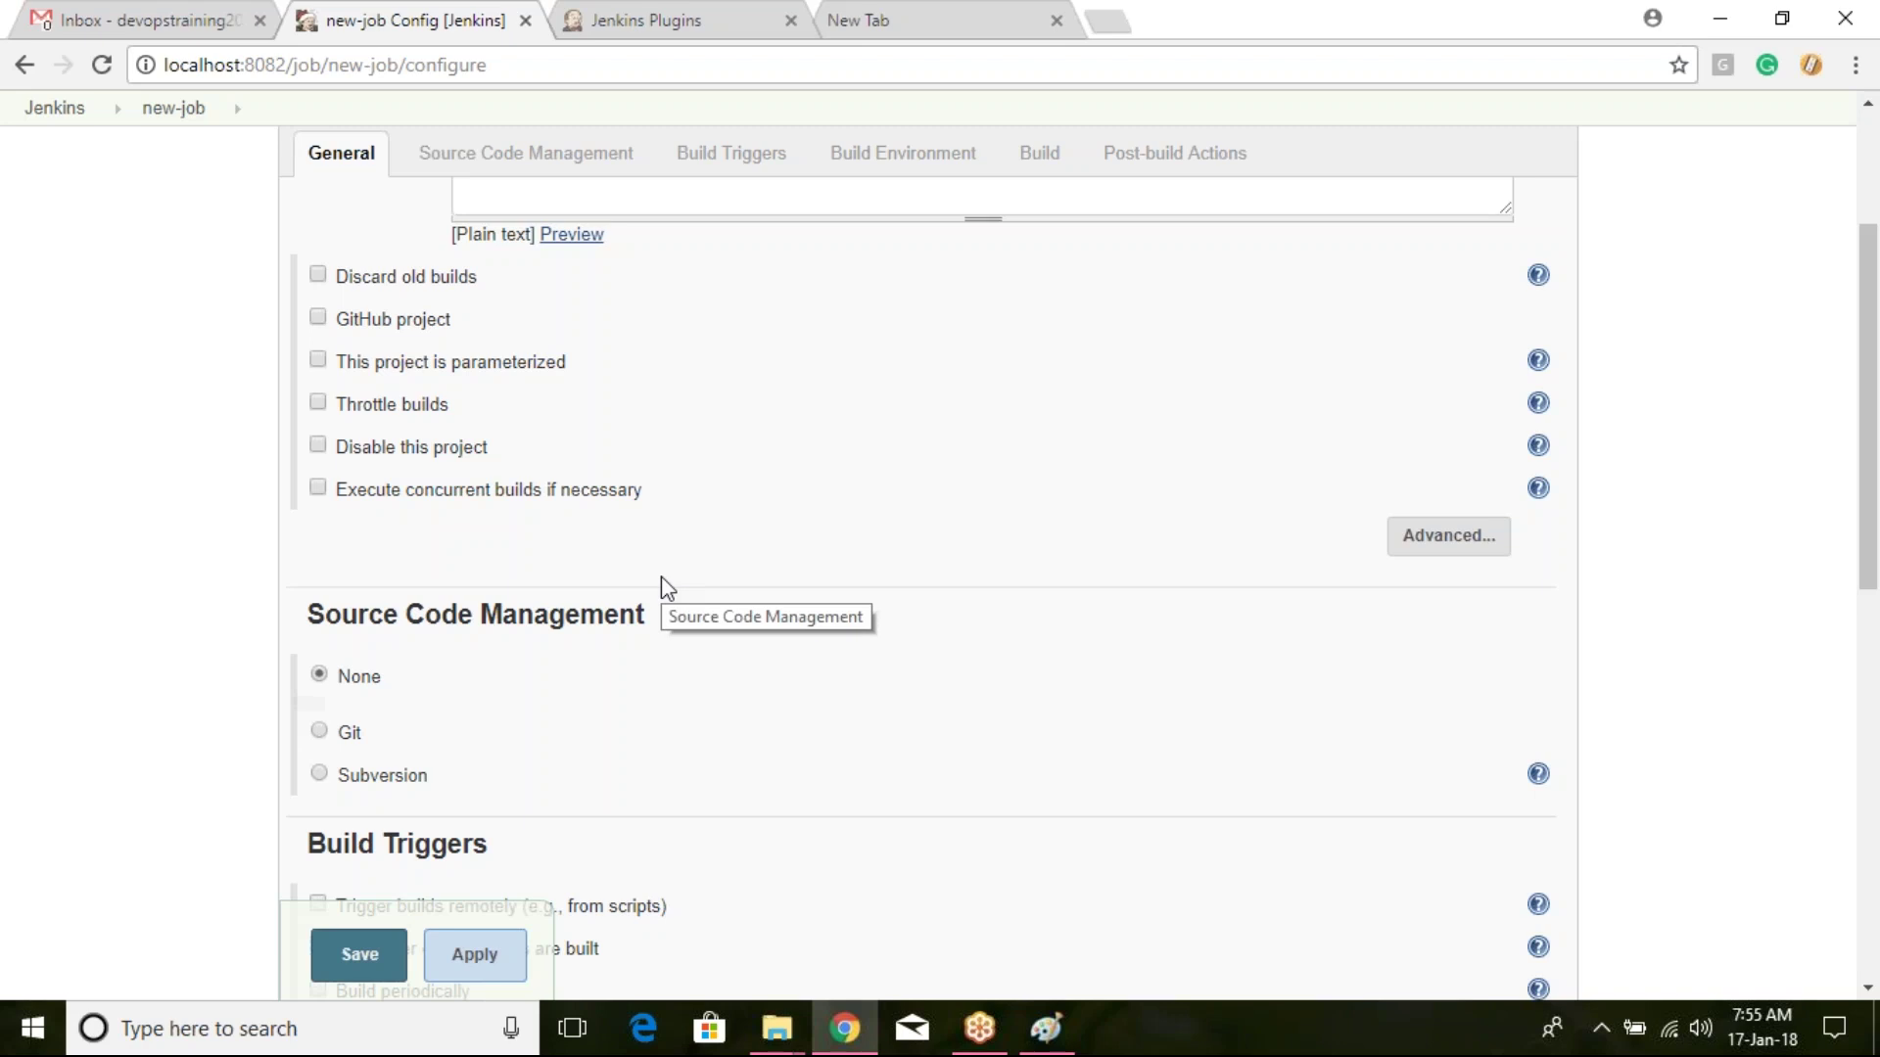
pyautogui.scroll(-7, 754, 460)
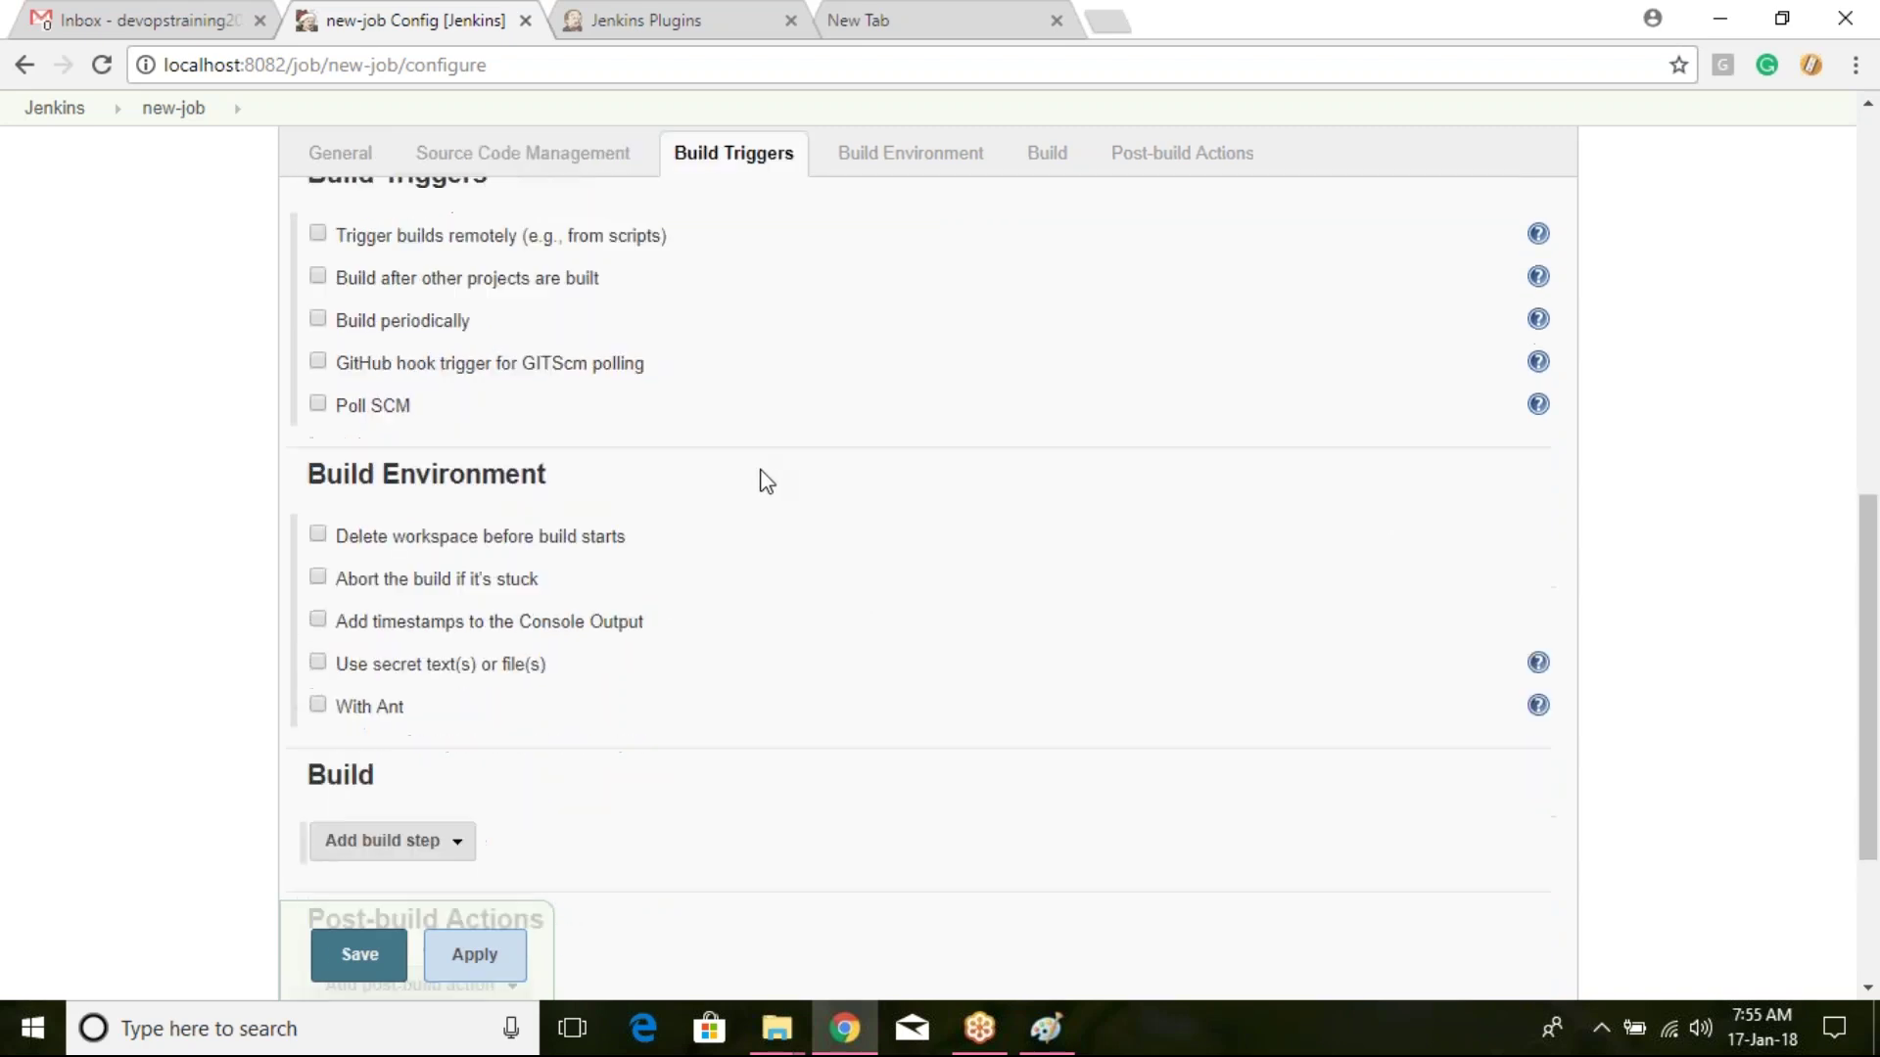
pyautogui.scroll(-3, 724, 505)
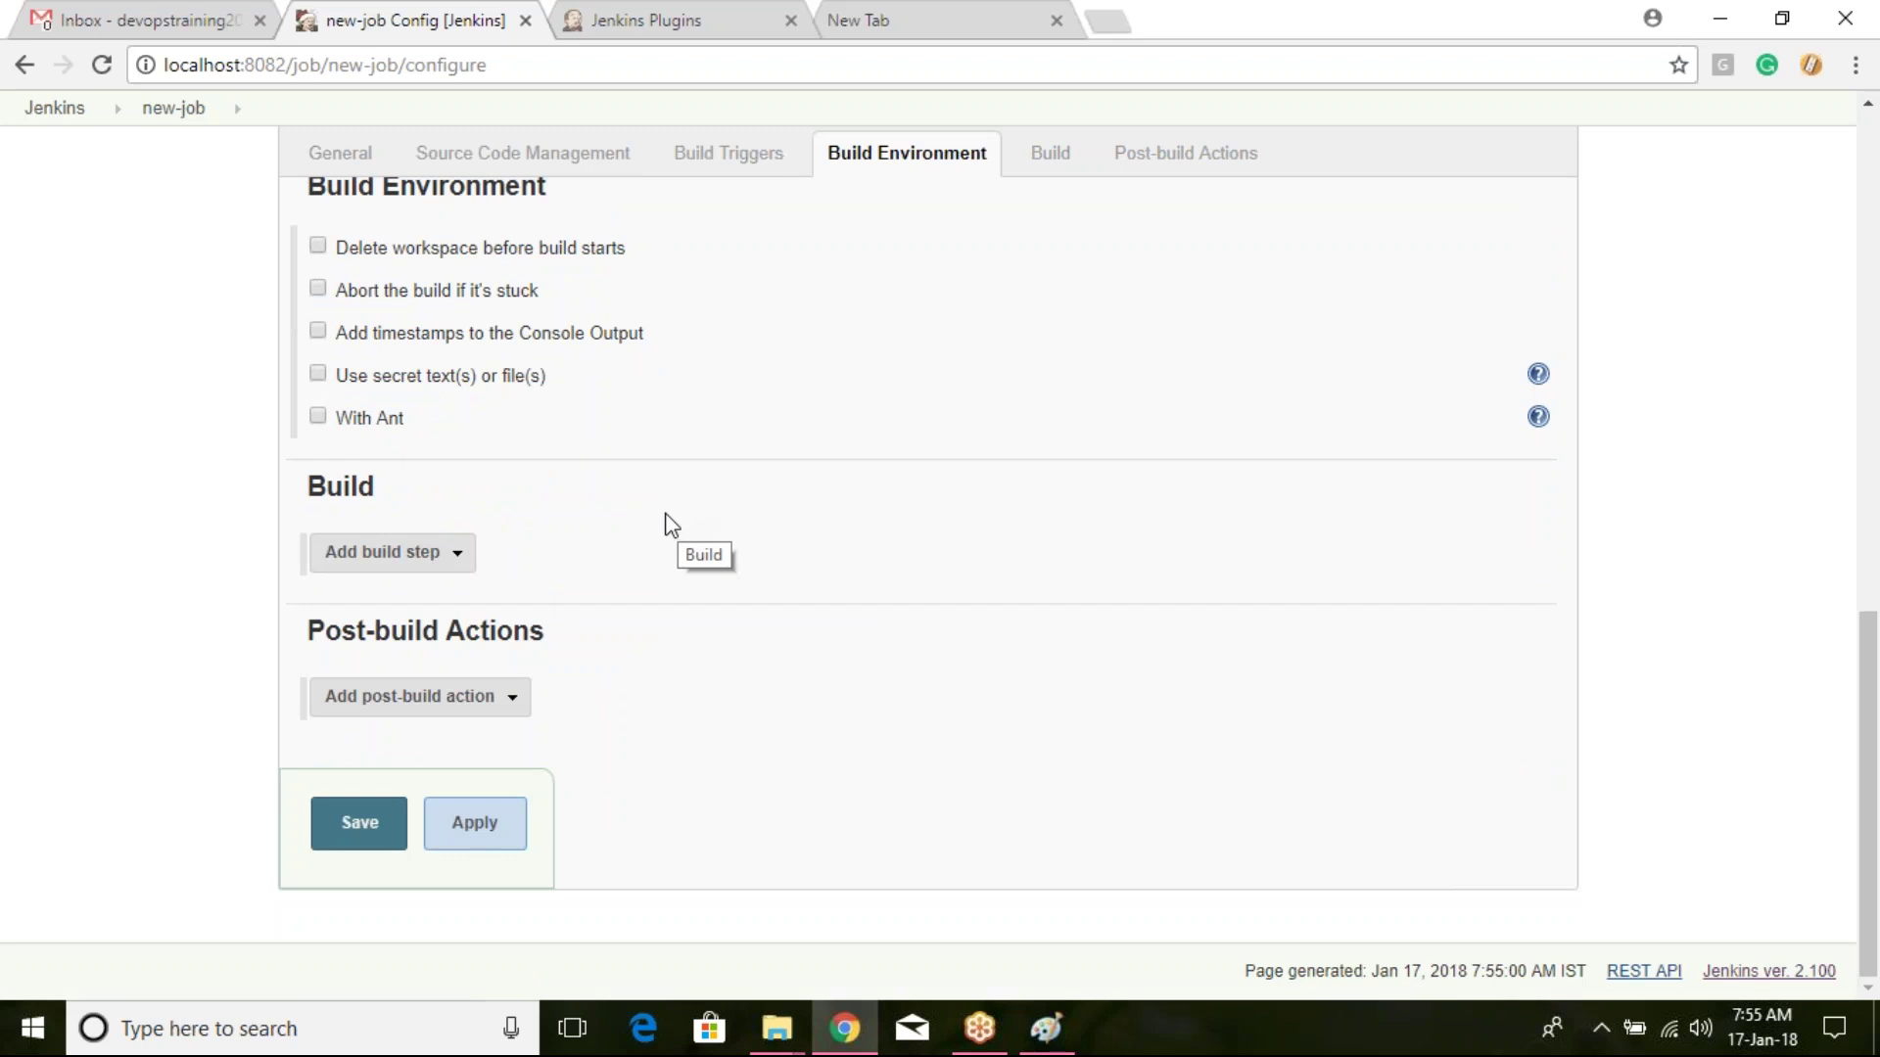
pyautogui.scroll(10, 666, 525)
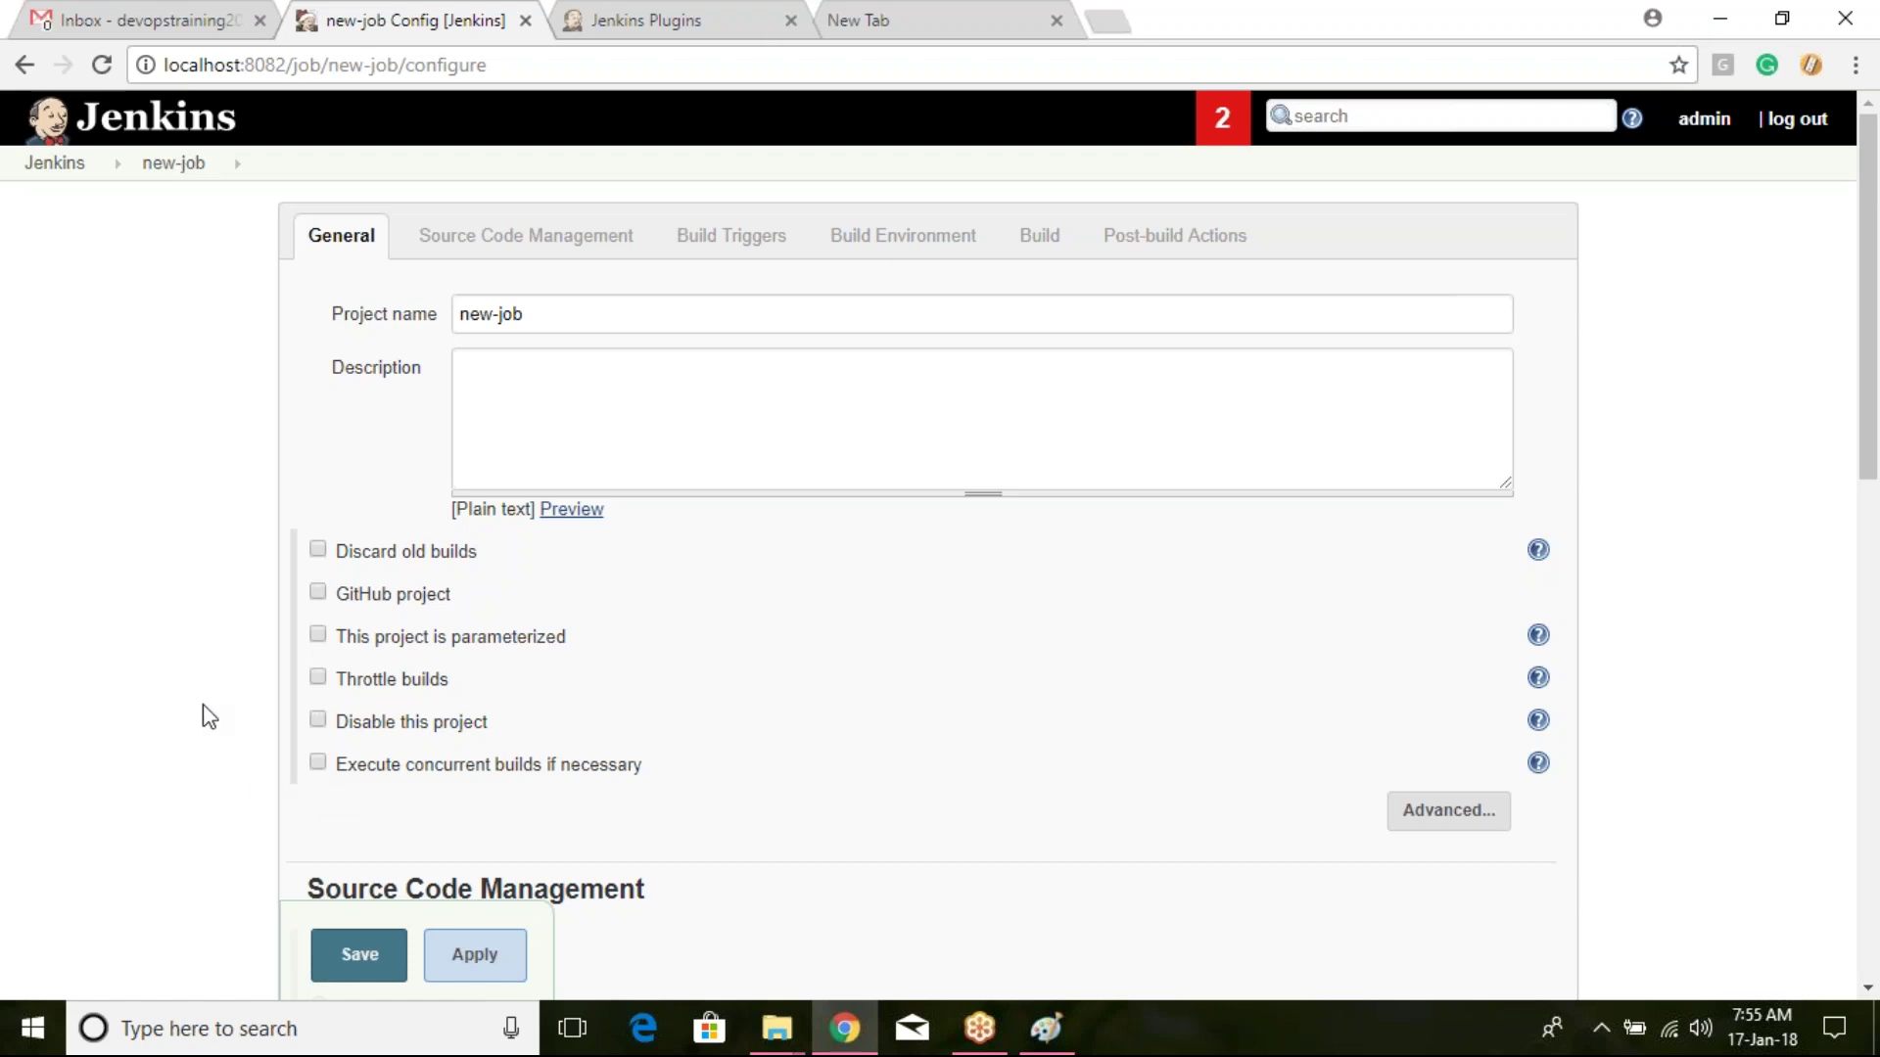
pyautogui.press('super')
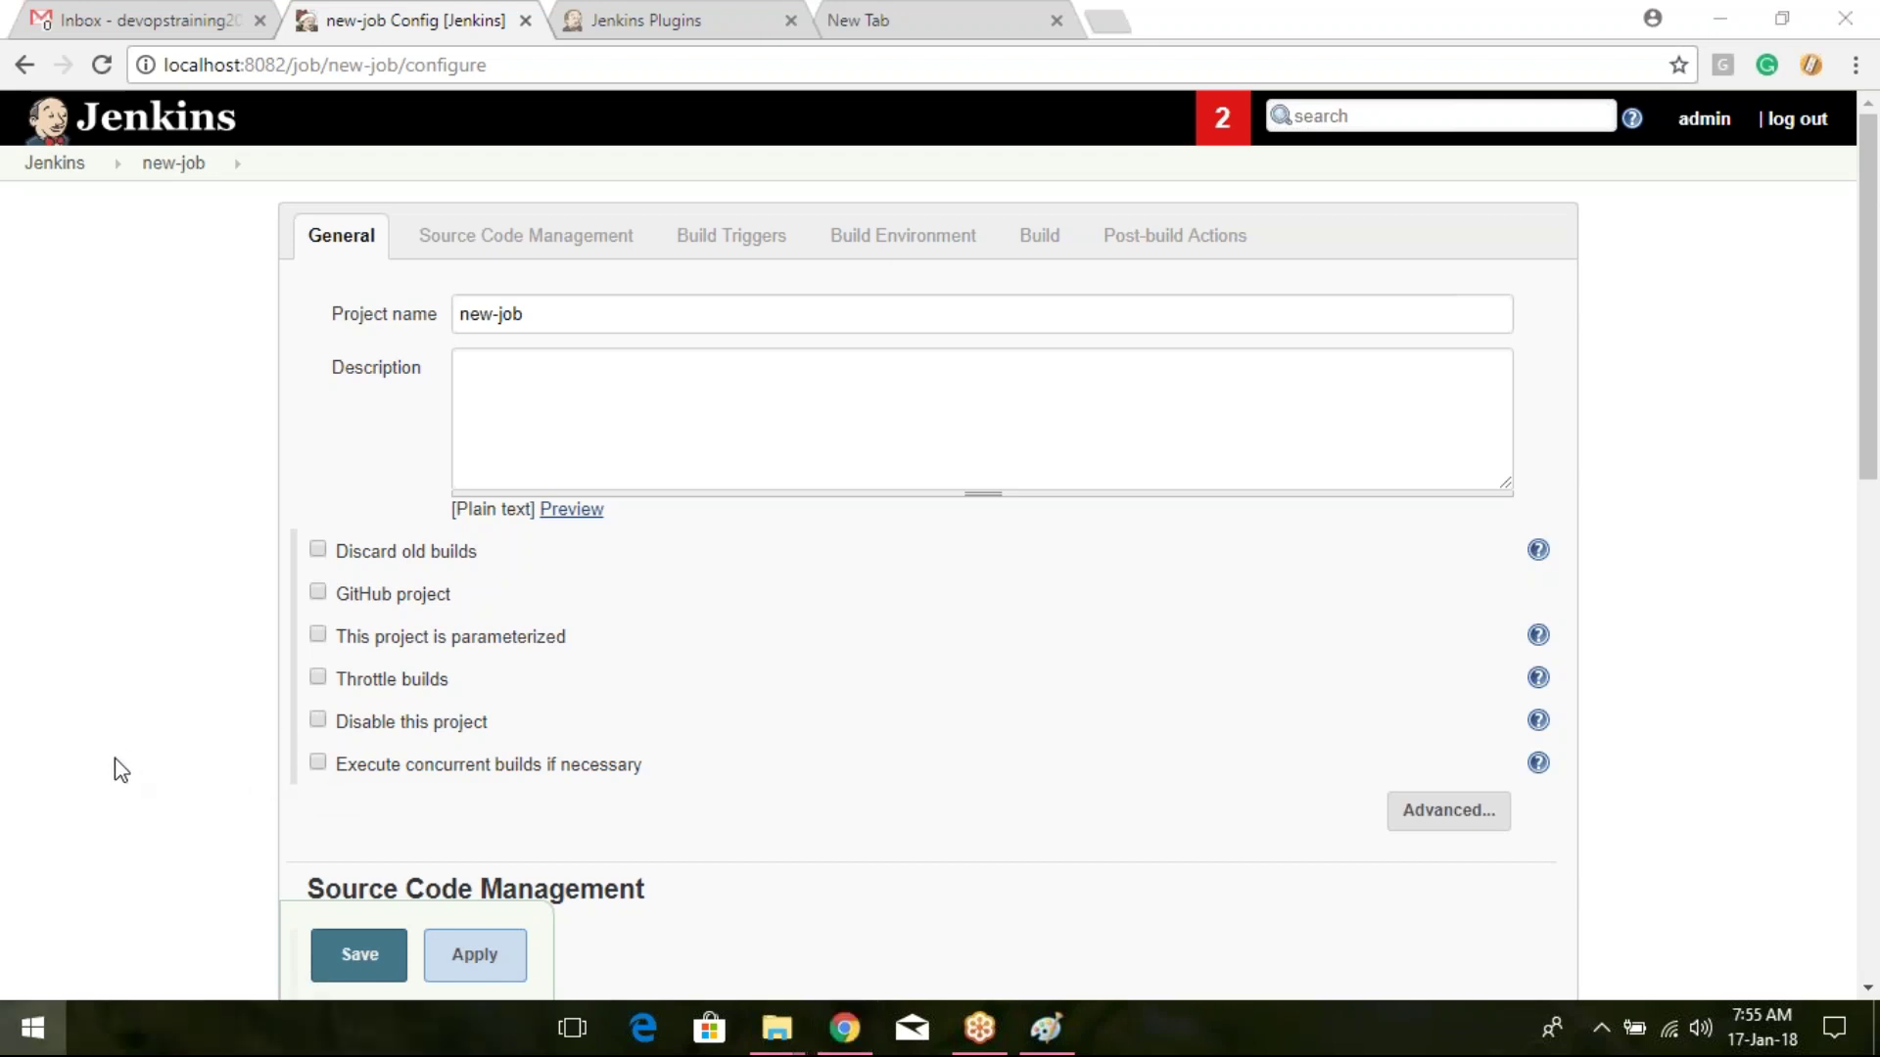
# Step: Launch Paint and draw three stacked ellipses using the third outline thickness
pyautogui.write('paint')
pyautogui.press('Return')
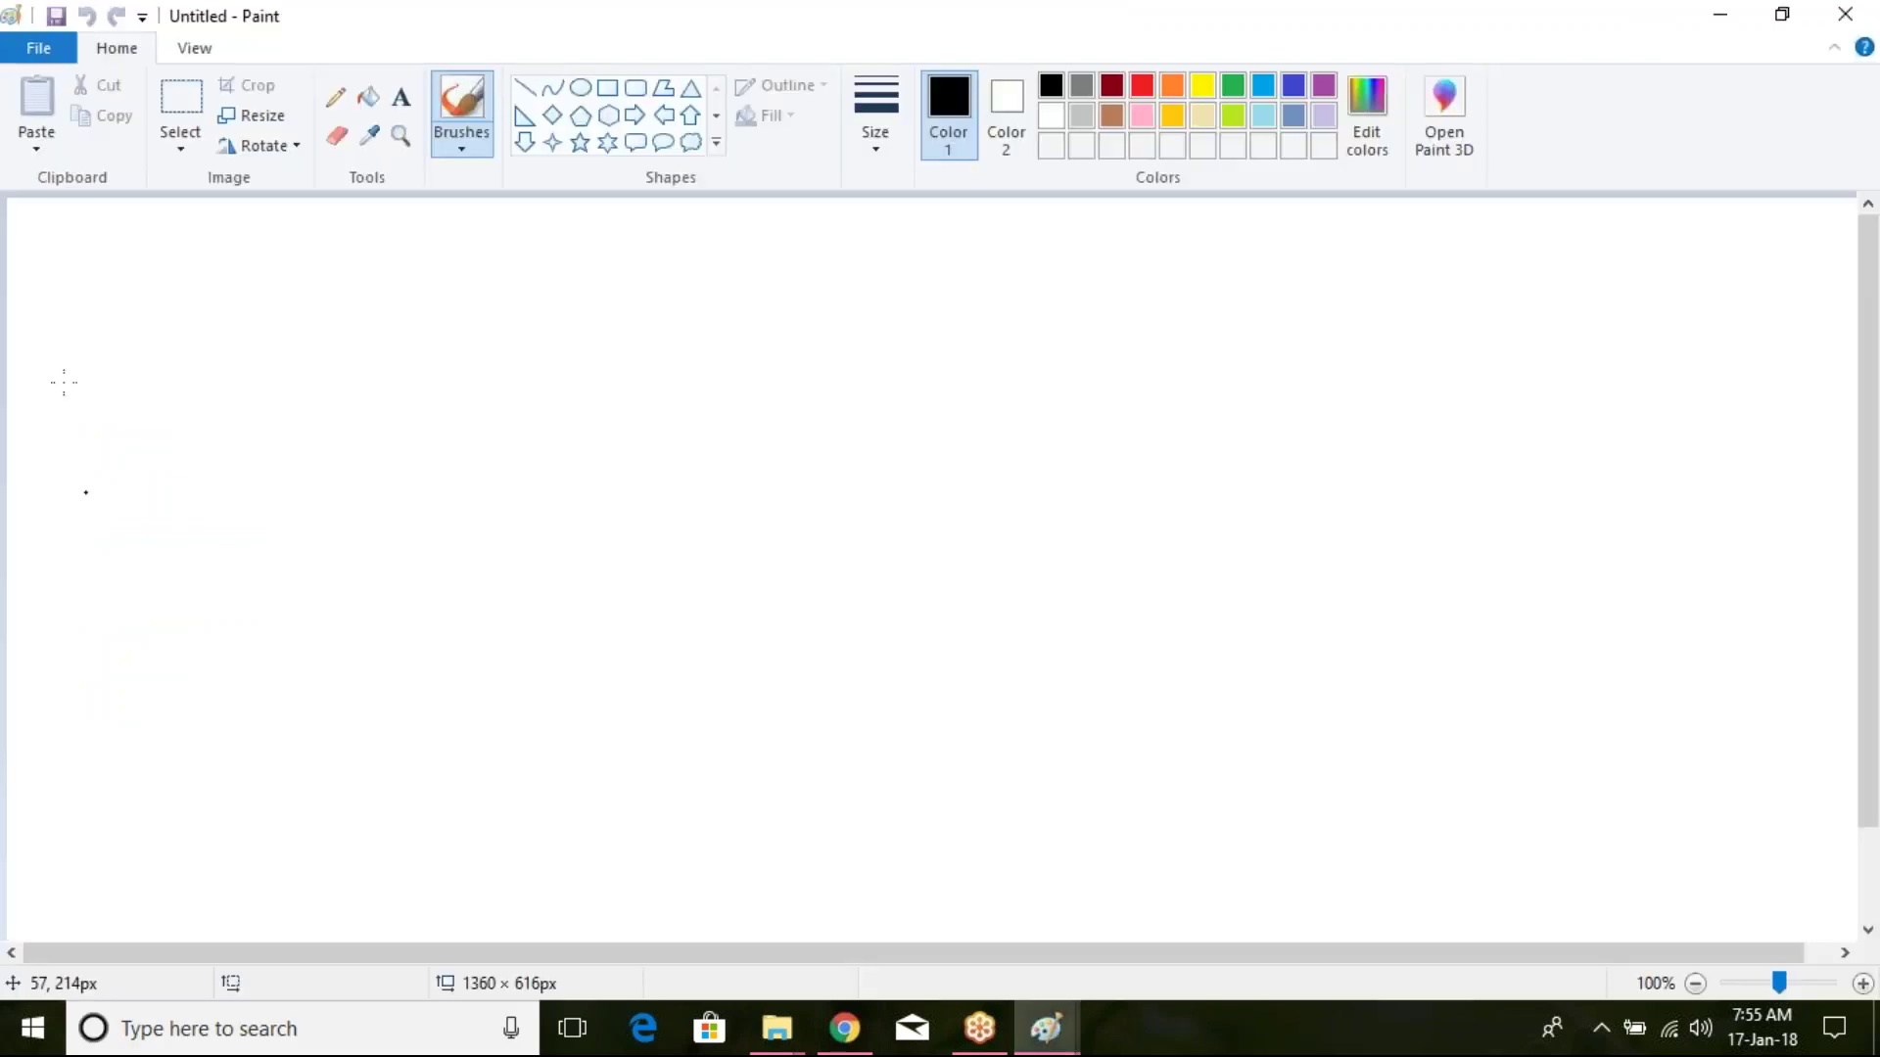
pyautogui.click(580, 87)
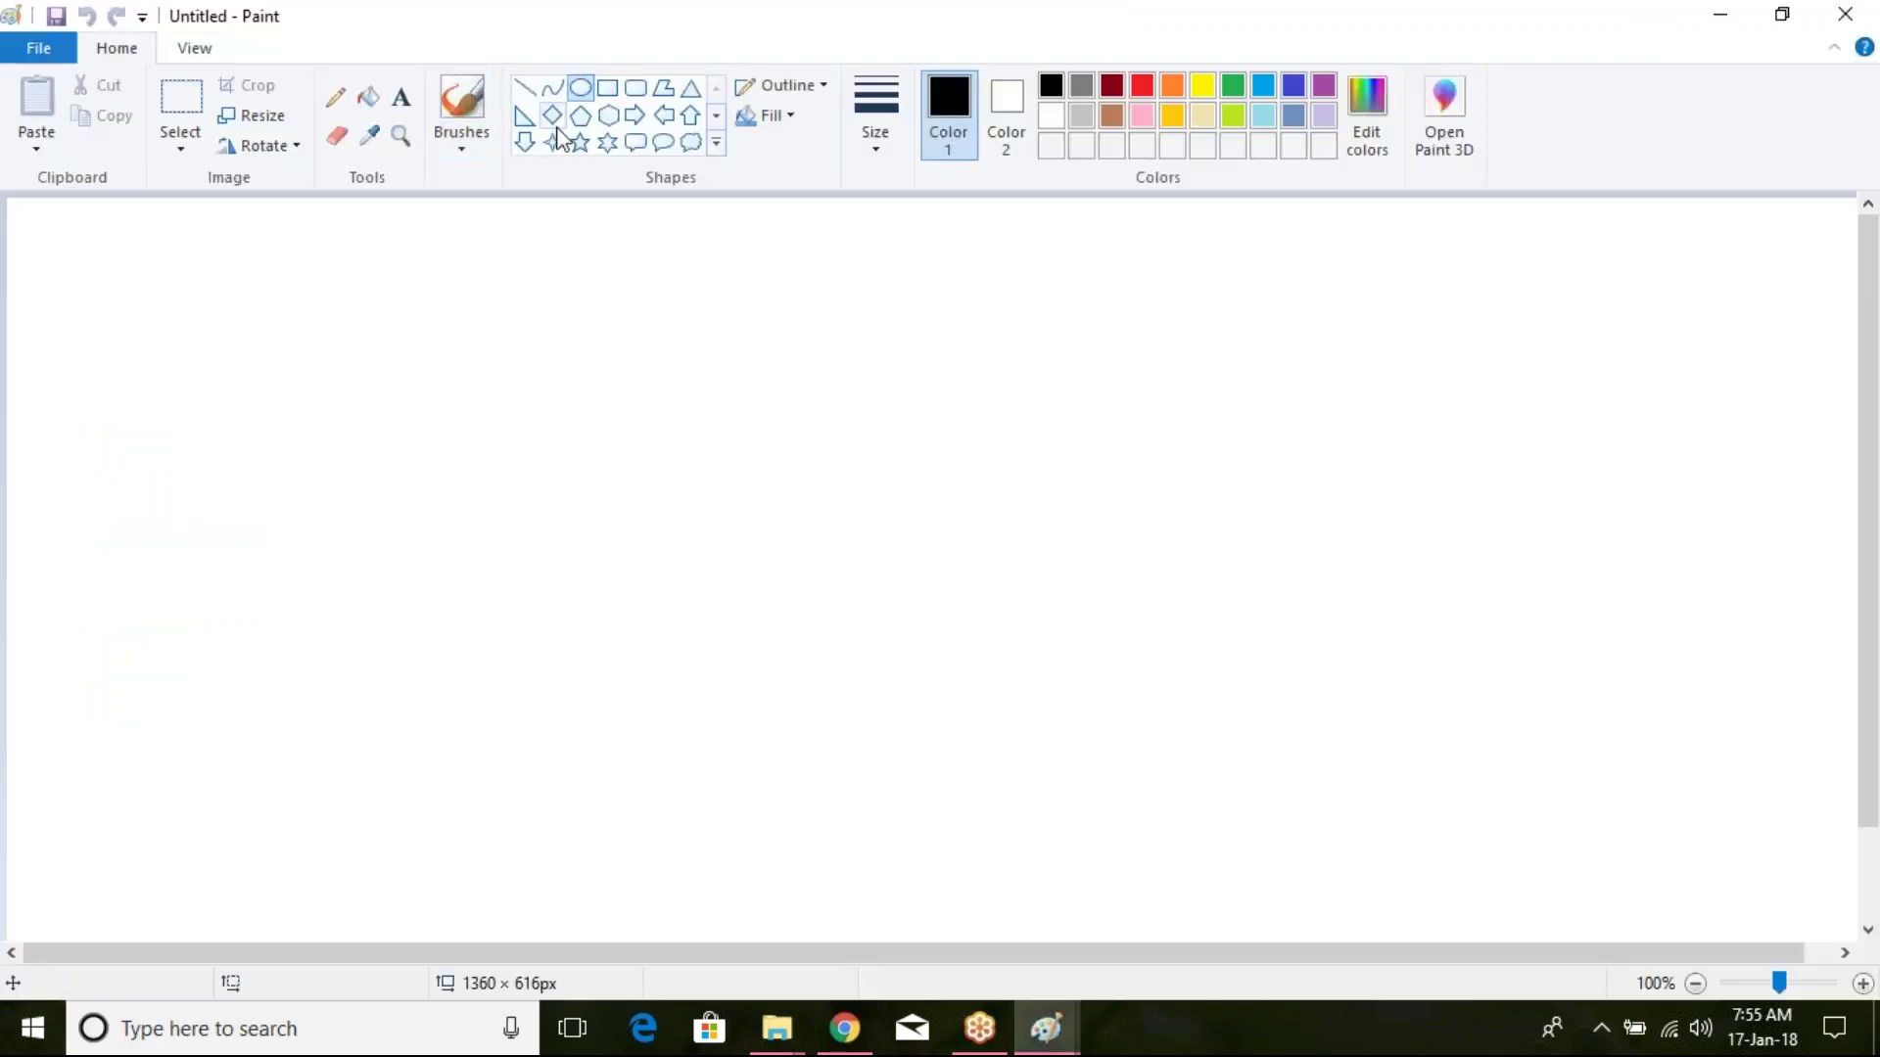
pyautogui.click(874, 122)
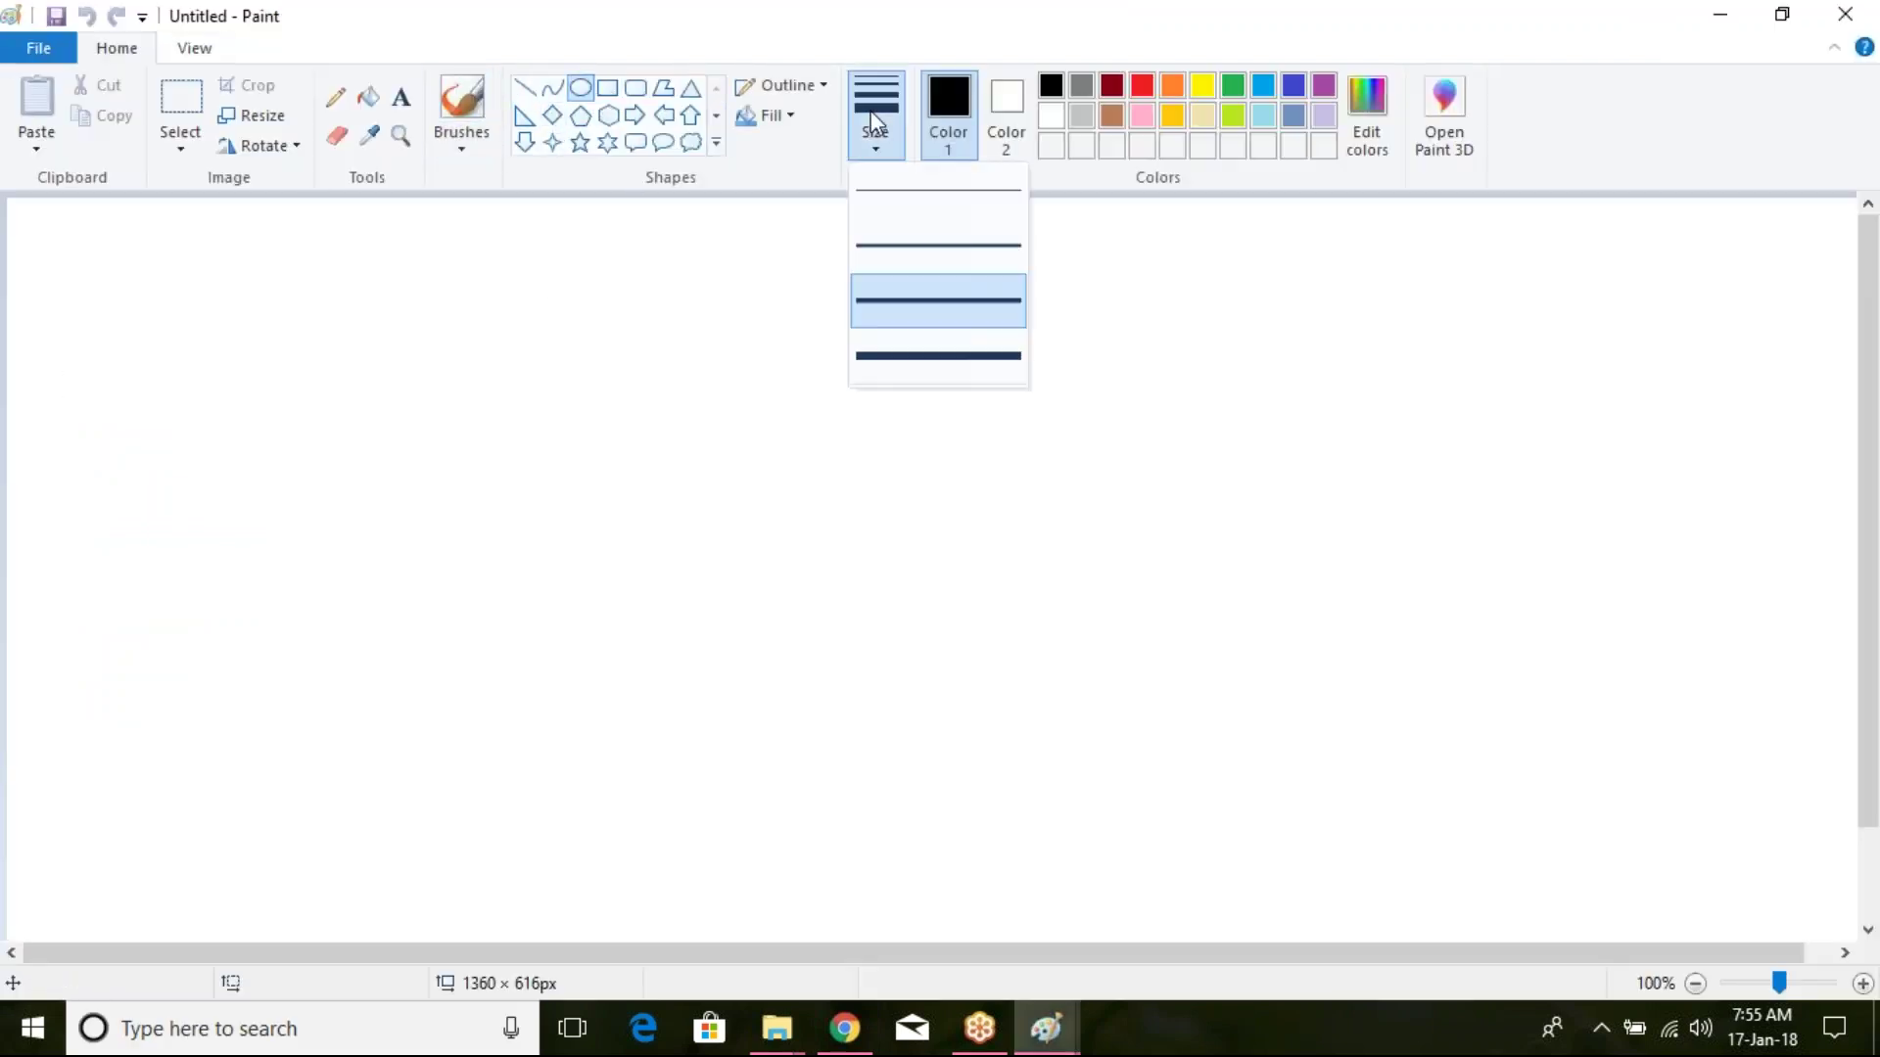
pyautogui.click(882, 321)
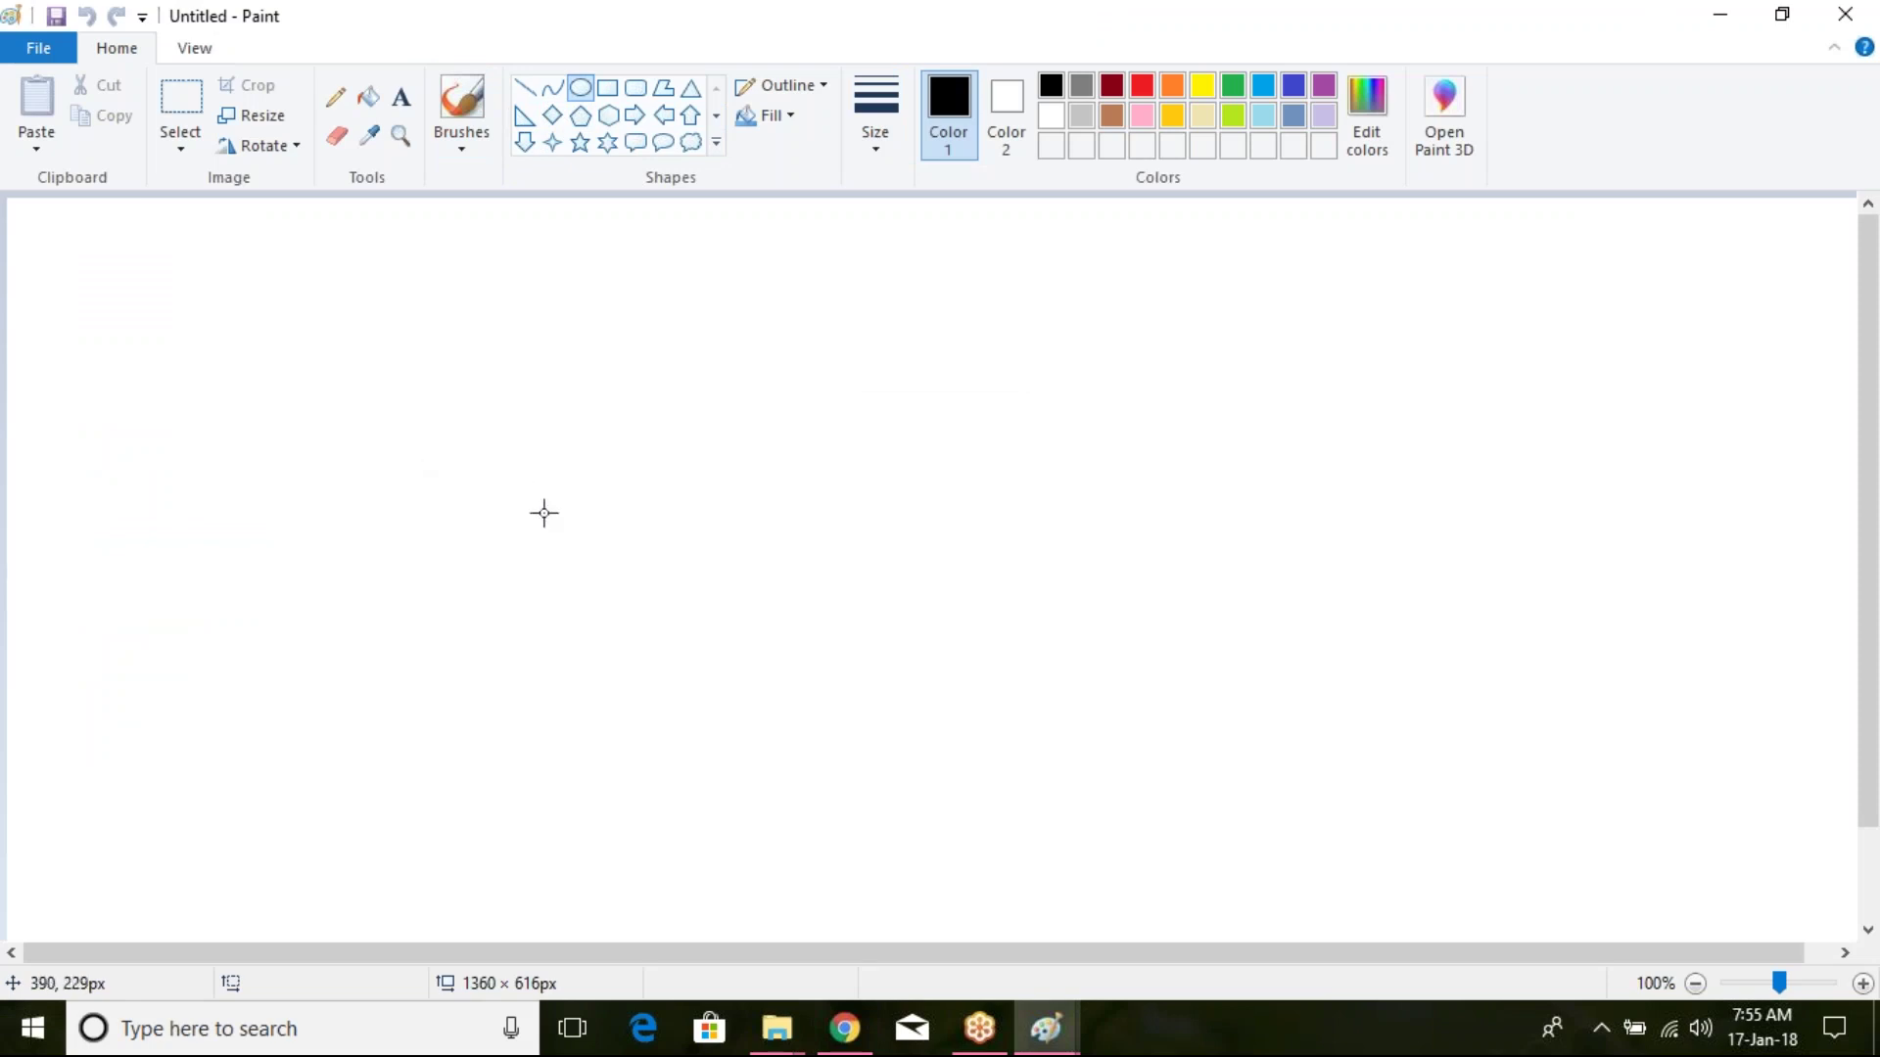
pyautogui.moveTo(991, 365); pyautogui.dragTo(1173, 456)
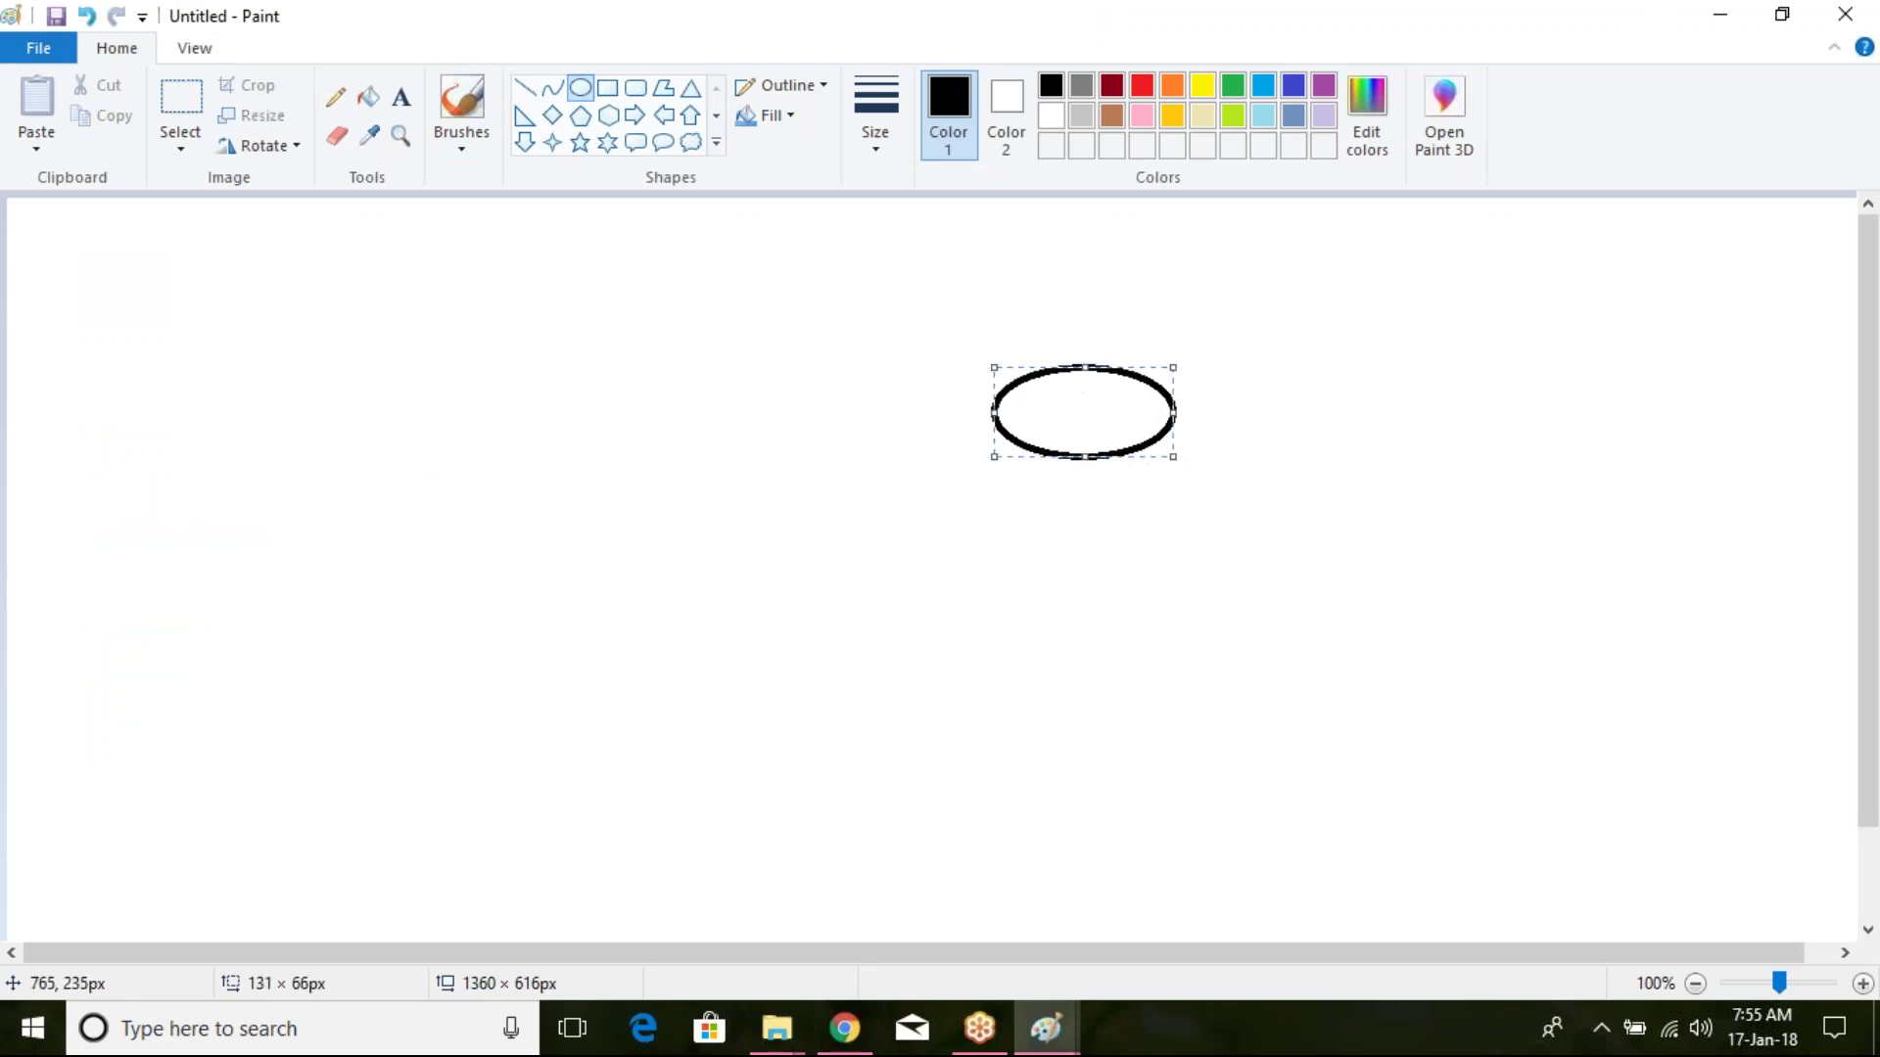
pyautogui.moveTo(1018, 520); pyautogui.dragTo(1189, 614)
pyautogui.moveTo(1042, 665); pyautogui.dragTo(1217, 770)
# Step: Pencil a brace beside the ellipses and number them 1, 2, 3 with a thicker line
pyautogui.click(334, 97)
pyautogui.moveTo(956, 342)
pyautogui.mouseDown()
pyautogui.moveTo(936, 361)
pyautogui.moveTo(970, 705)
pyautogui.mouseUp()
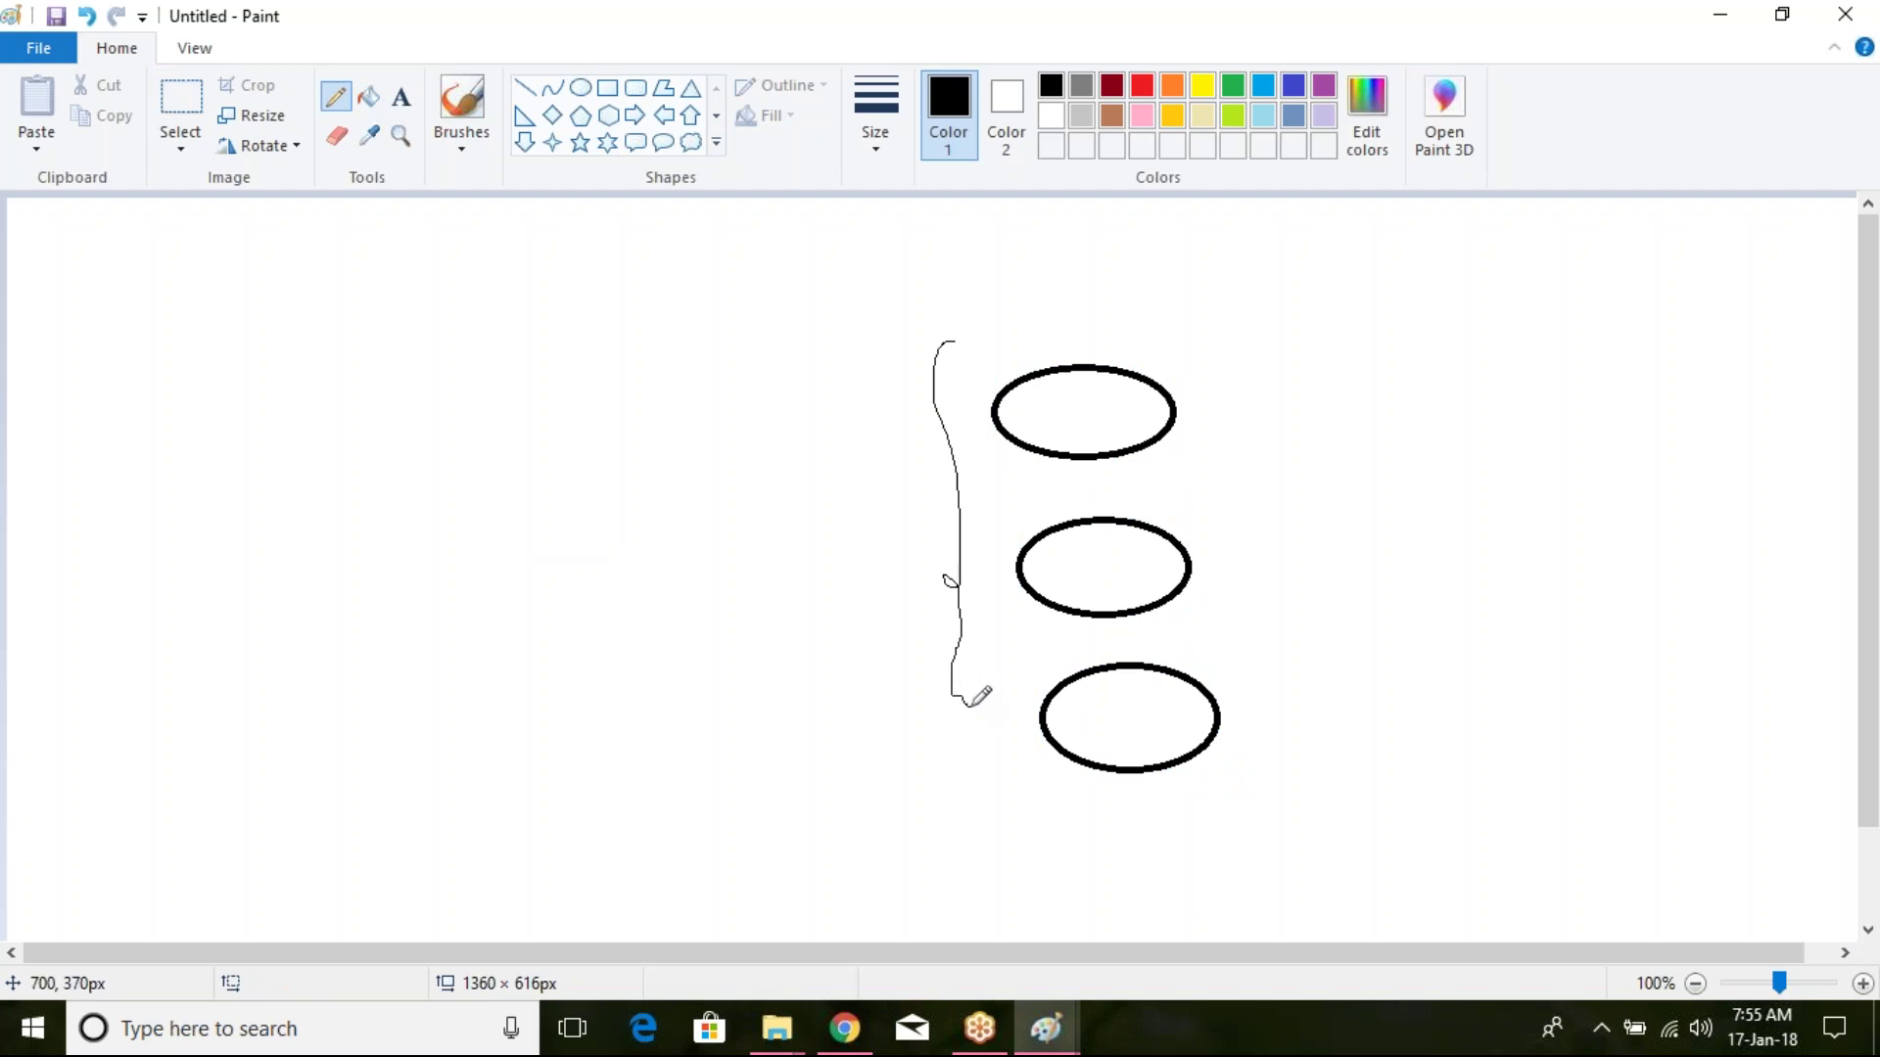
pyautogui.click(881, 139)
pyautogui.click(935, 299)
pyautogui.moveTo(1249, 372); pyautogui.dragTo(1258, 406)
pyautogui.moveTo(1260, 528); pyautogui.dragTo(1280, 552)
pyautogui.moveTo(1257, 698)
pyautogui.mouseDown()
pyautogui.moveTo(1304, 720)
pyautogui.moveTo(1285, 757)
pyautogui.mouseUp()
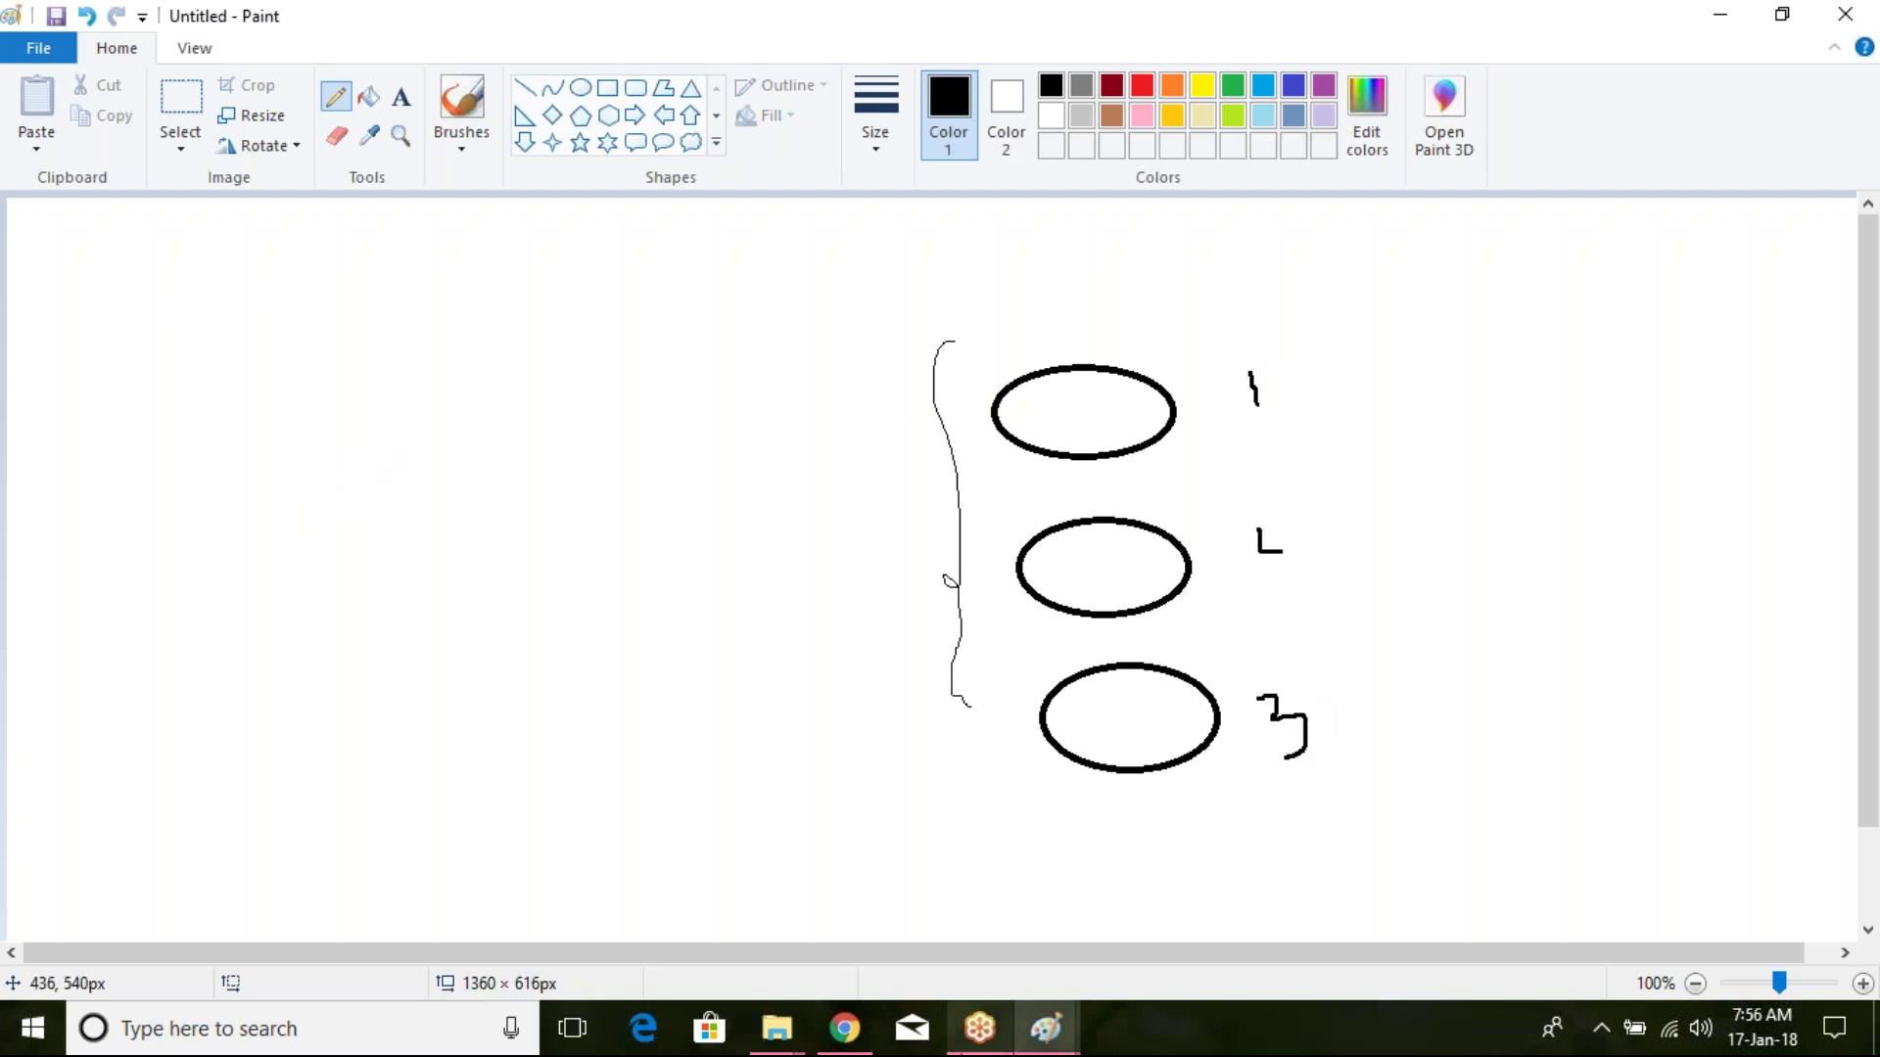
# Step: Switch back to Chrome and return to the Jenkins dashboard listing job1, job2, new-job, user-2
pyautogui.click(844, 1028)
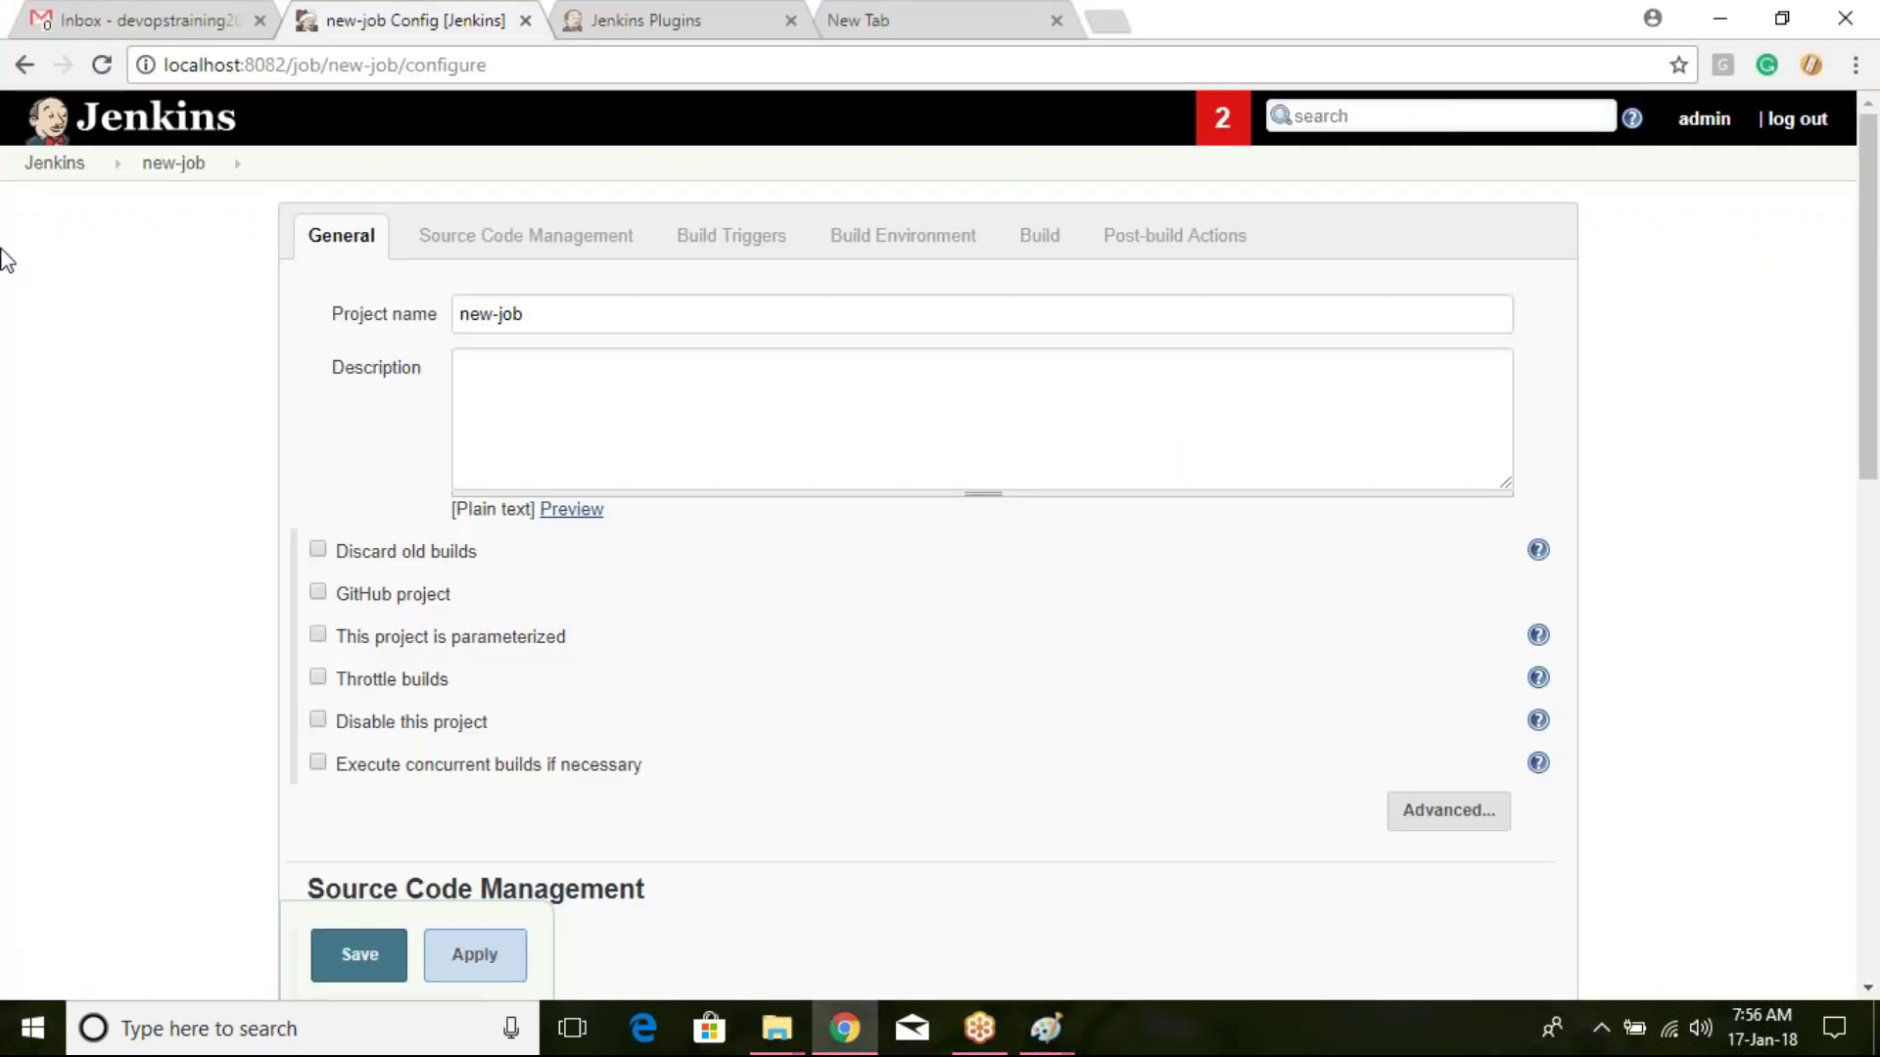
pyautogui.click(78, 164)
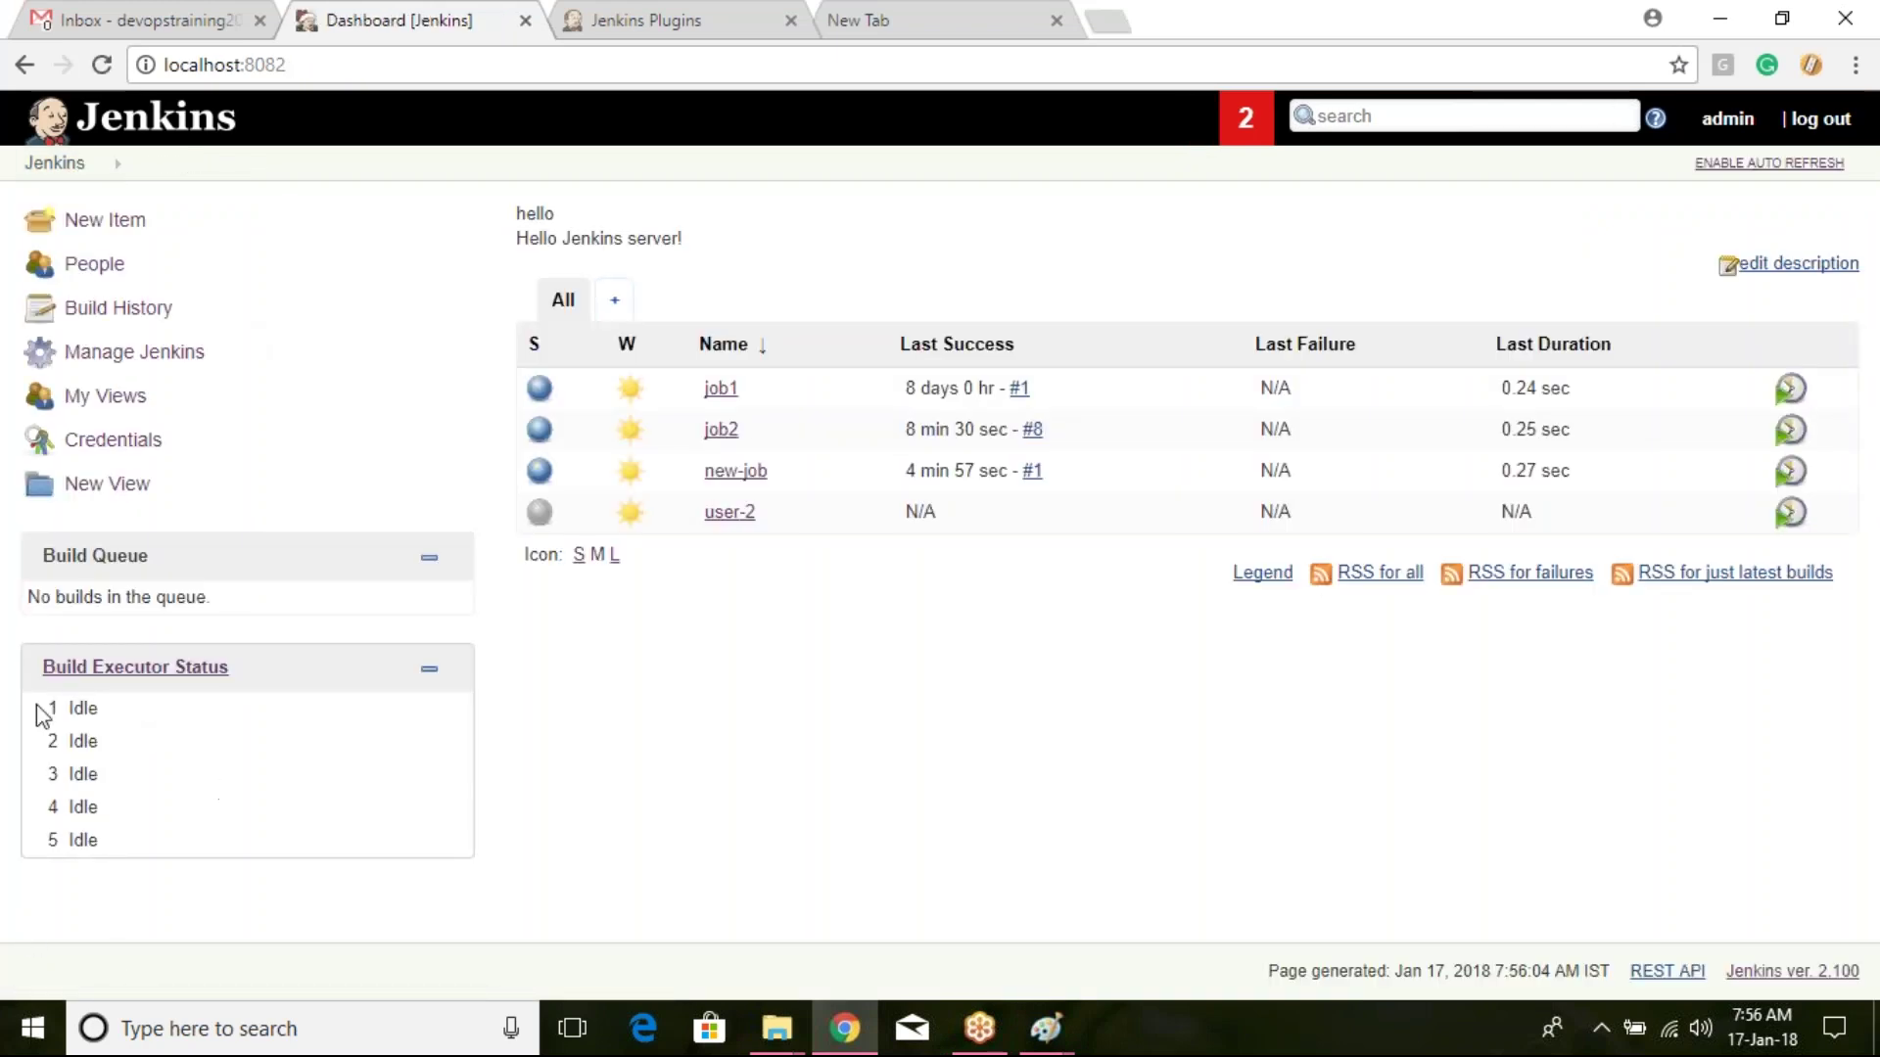
# Step: Back in Paint, draw a 5 on the left and a dash with a 5 below the ellipses
pyautogui.hotkey('alt', 'Tab')
pyautogui.moveTo(279, 618)
pyautogui.mouseDown()
pyautogui.moveTo(291, 577)
pyautogui.moveTo(329, 560)
pyautogui.mouseUp()
pyautogui.moveTo(289, 622)
pyautogui.mouseDown()
pyautogui.moveTo(326, 627)
pyautogui.moveTo(305, 650)
pyautogui.mouseUp()
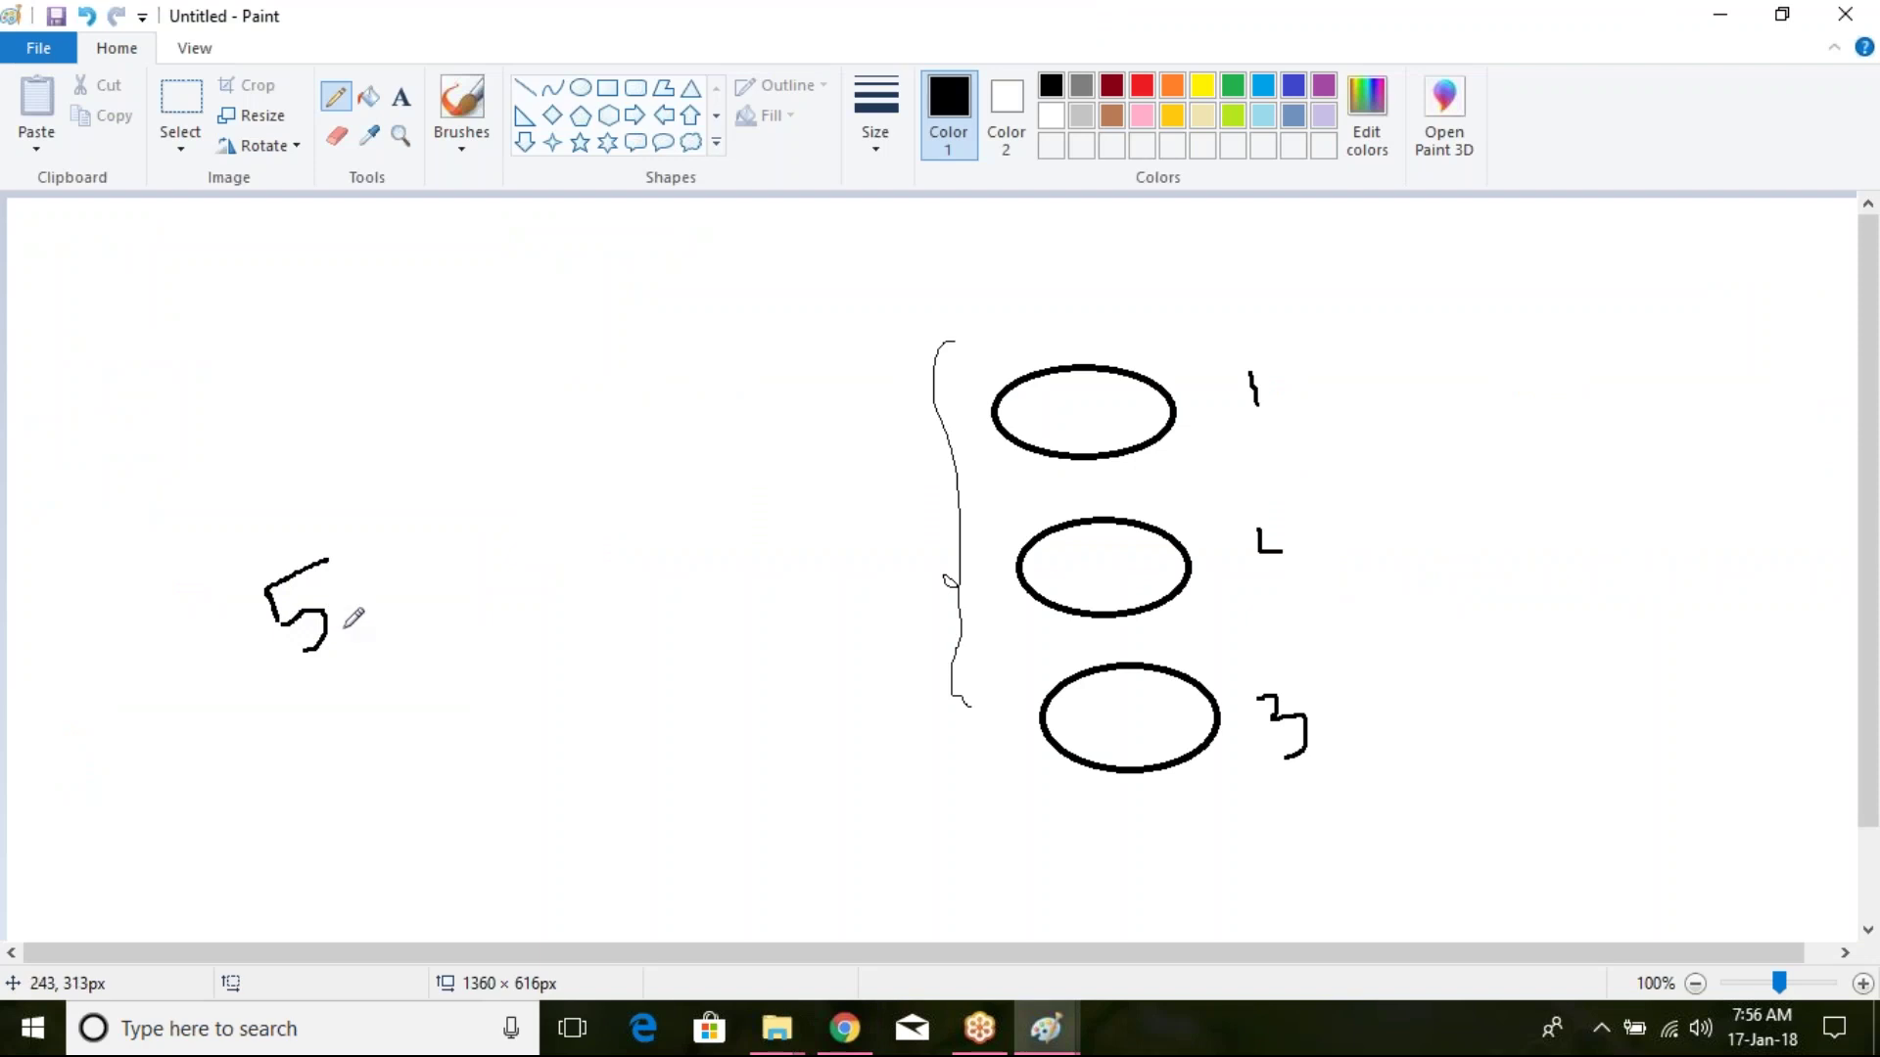
pyautogui.moveTo(1151, 782); pyautogui.dragTo(1155, 835)
pyautogui.moveTo(1296, 871)
pyautogui.mouseDown()
pyautogui.moveTo(1326, 829)
pyautogui.moveTo(1301, 889)
pyautogui.mouseUp()
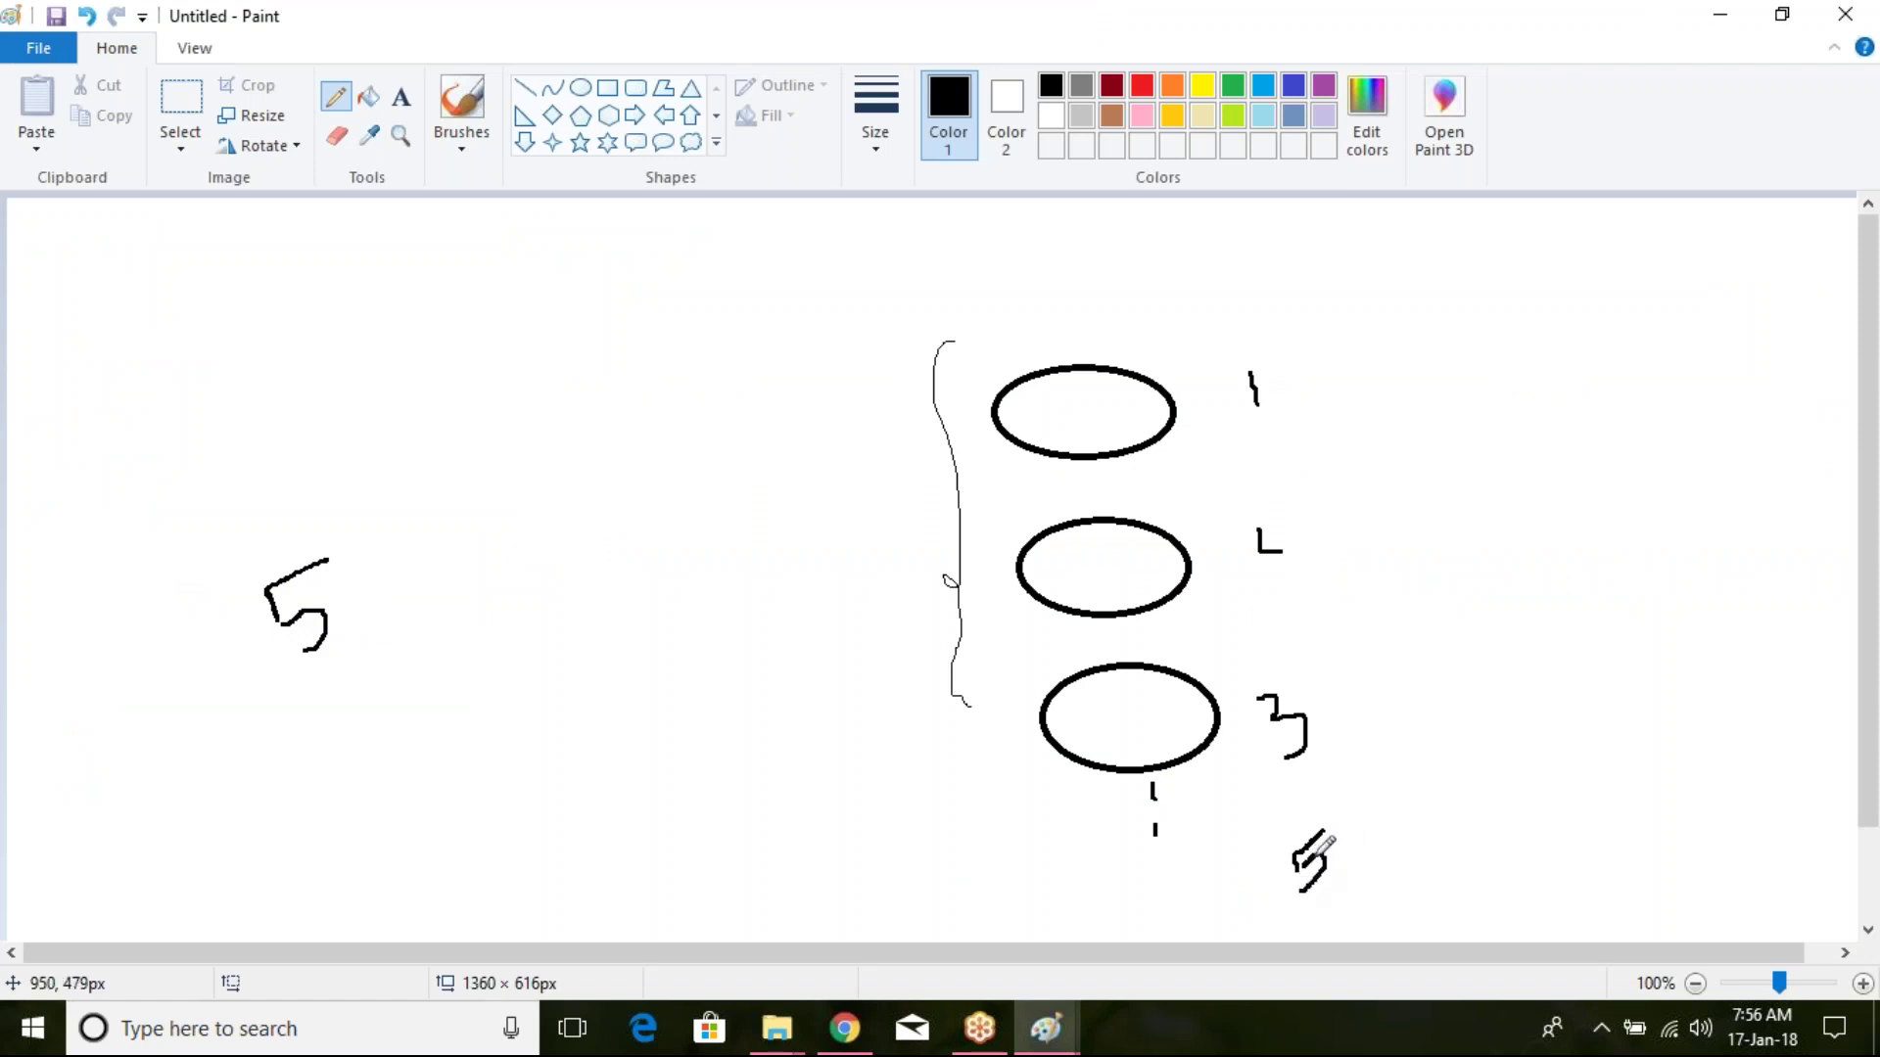
# Step: Circle the left 5, add streaks and an underline, and draw a downward arrow above it
pyautogui.moveTo(292, 555)
pyautogui.mouseDown()
pyautogui.moveTo(352, 662)
pyautogui.moveTo(253, 556)
pyautogui.moveTo(266, 570)
pyautogui.mouseUp()
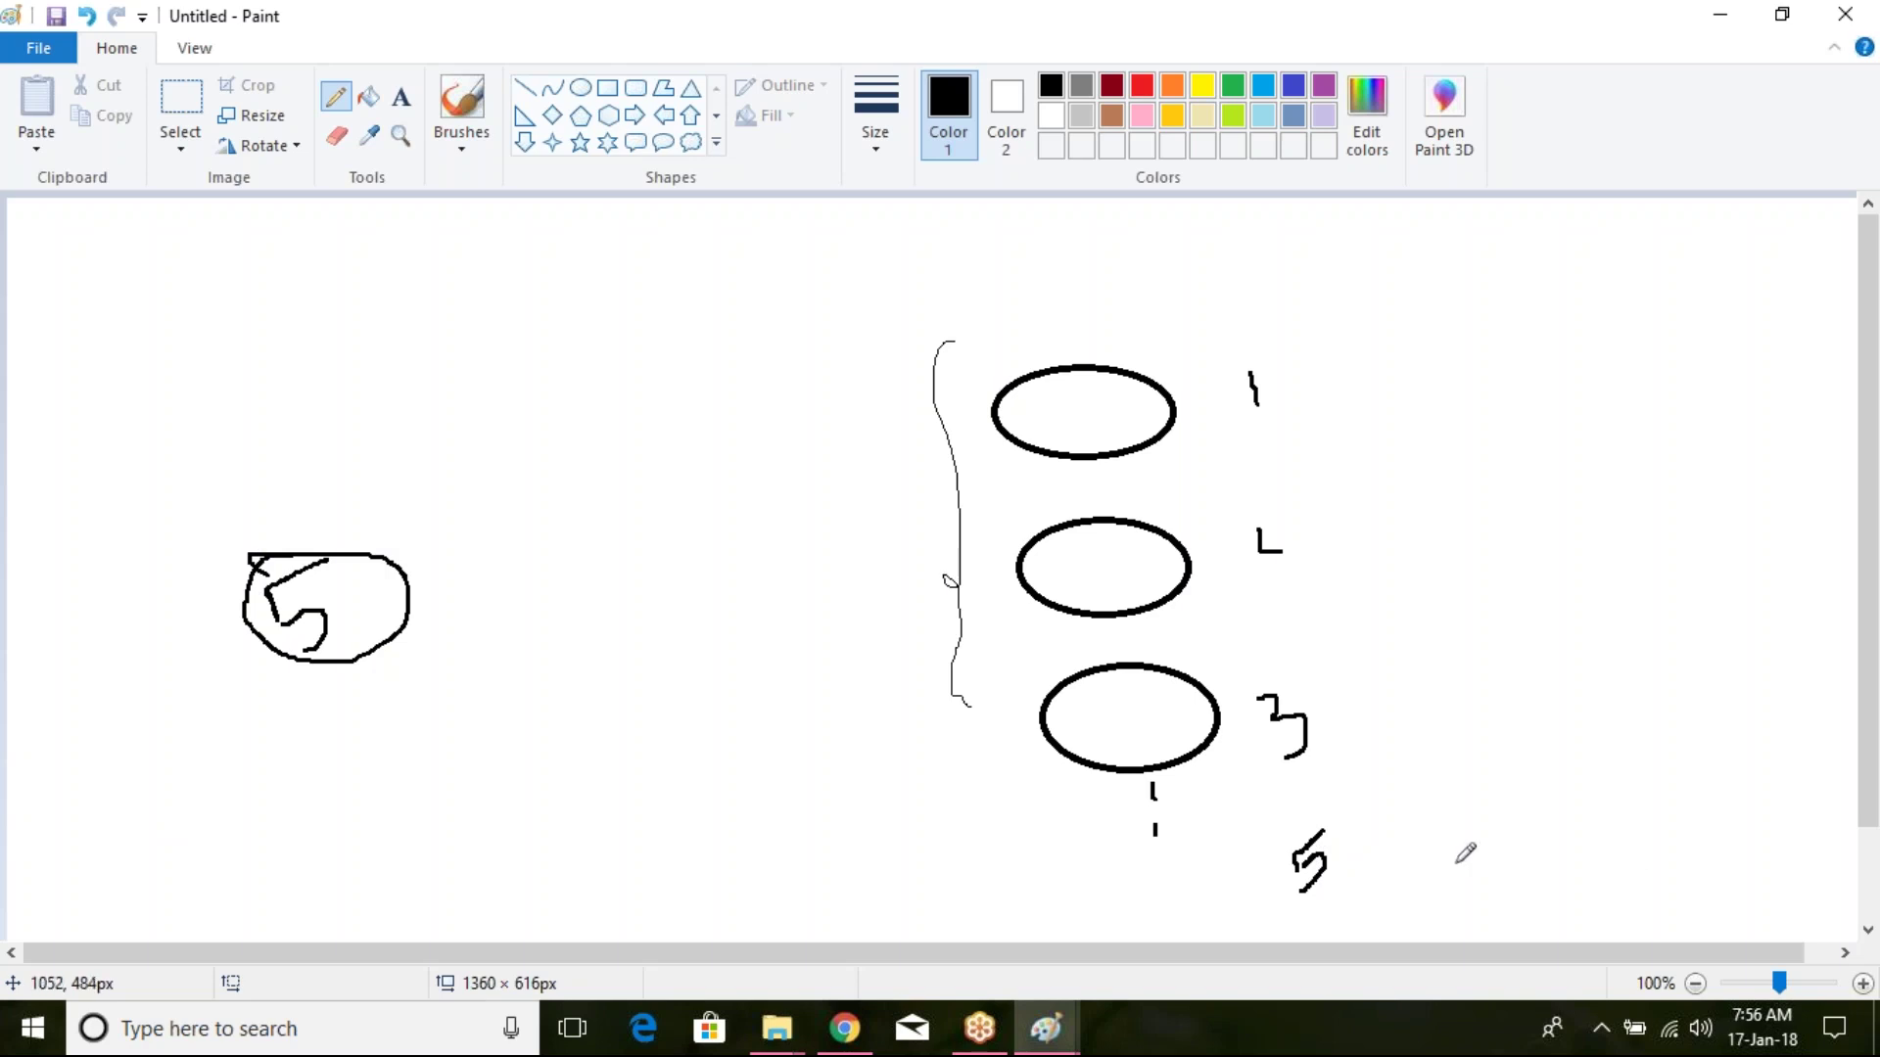
pyautogui.moveTo(338, 579)
pyautogui.mouseDown()
pyautogui.moveTo(425, 570)
pyautogui.moveTo(409, 601)
pyautogui.moveTo(441, 624)
pyautogui.mouseUp()
pyautogui.moveTo(377, 679); pyautogui.dragTo(456, 672)
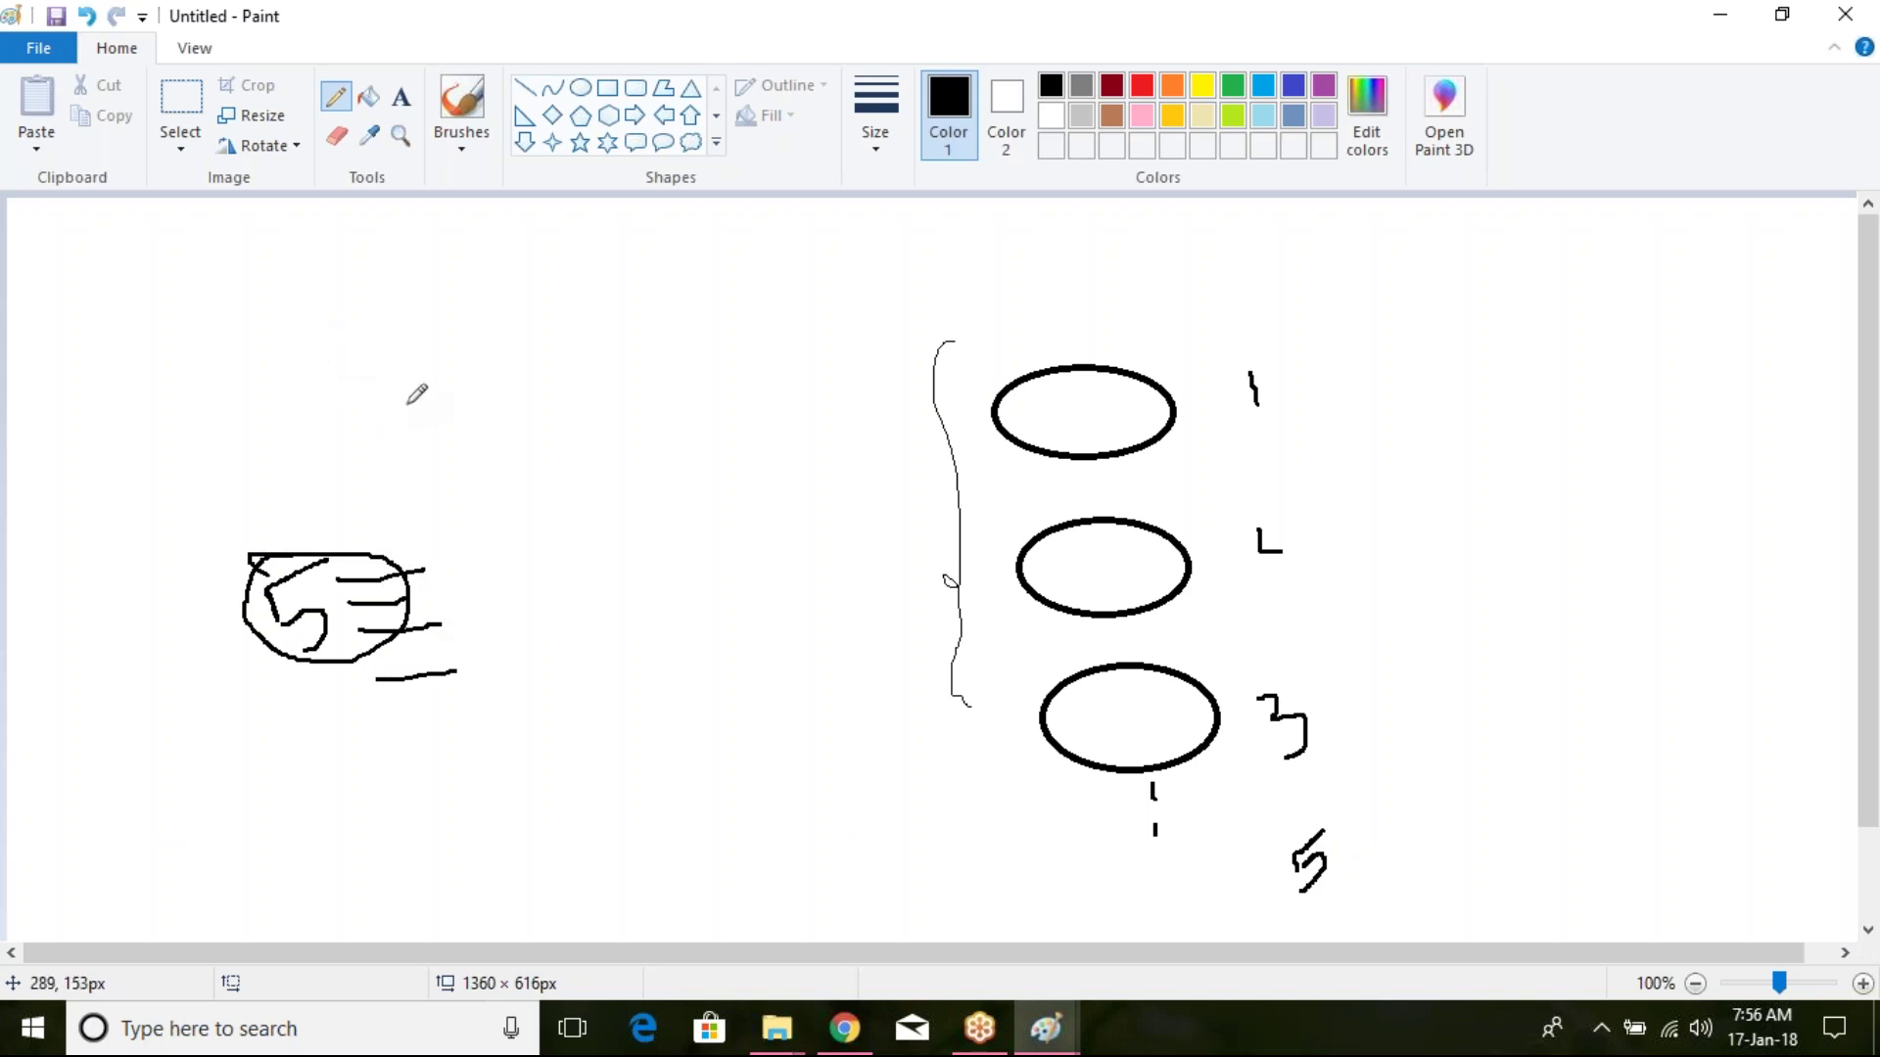
pyautogui.moveTo(380, 368)
pyautogui.mouseDown()
pyautogui.moveTo(410, 460)
pyautogui.moveTo(415, 325)
pyautogui.mouseUp()
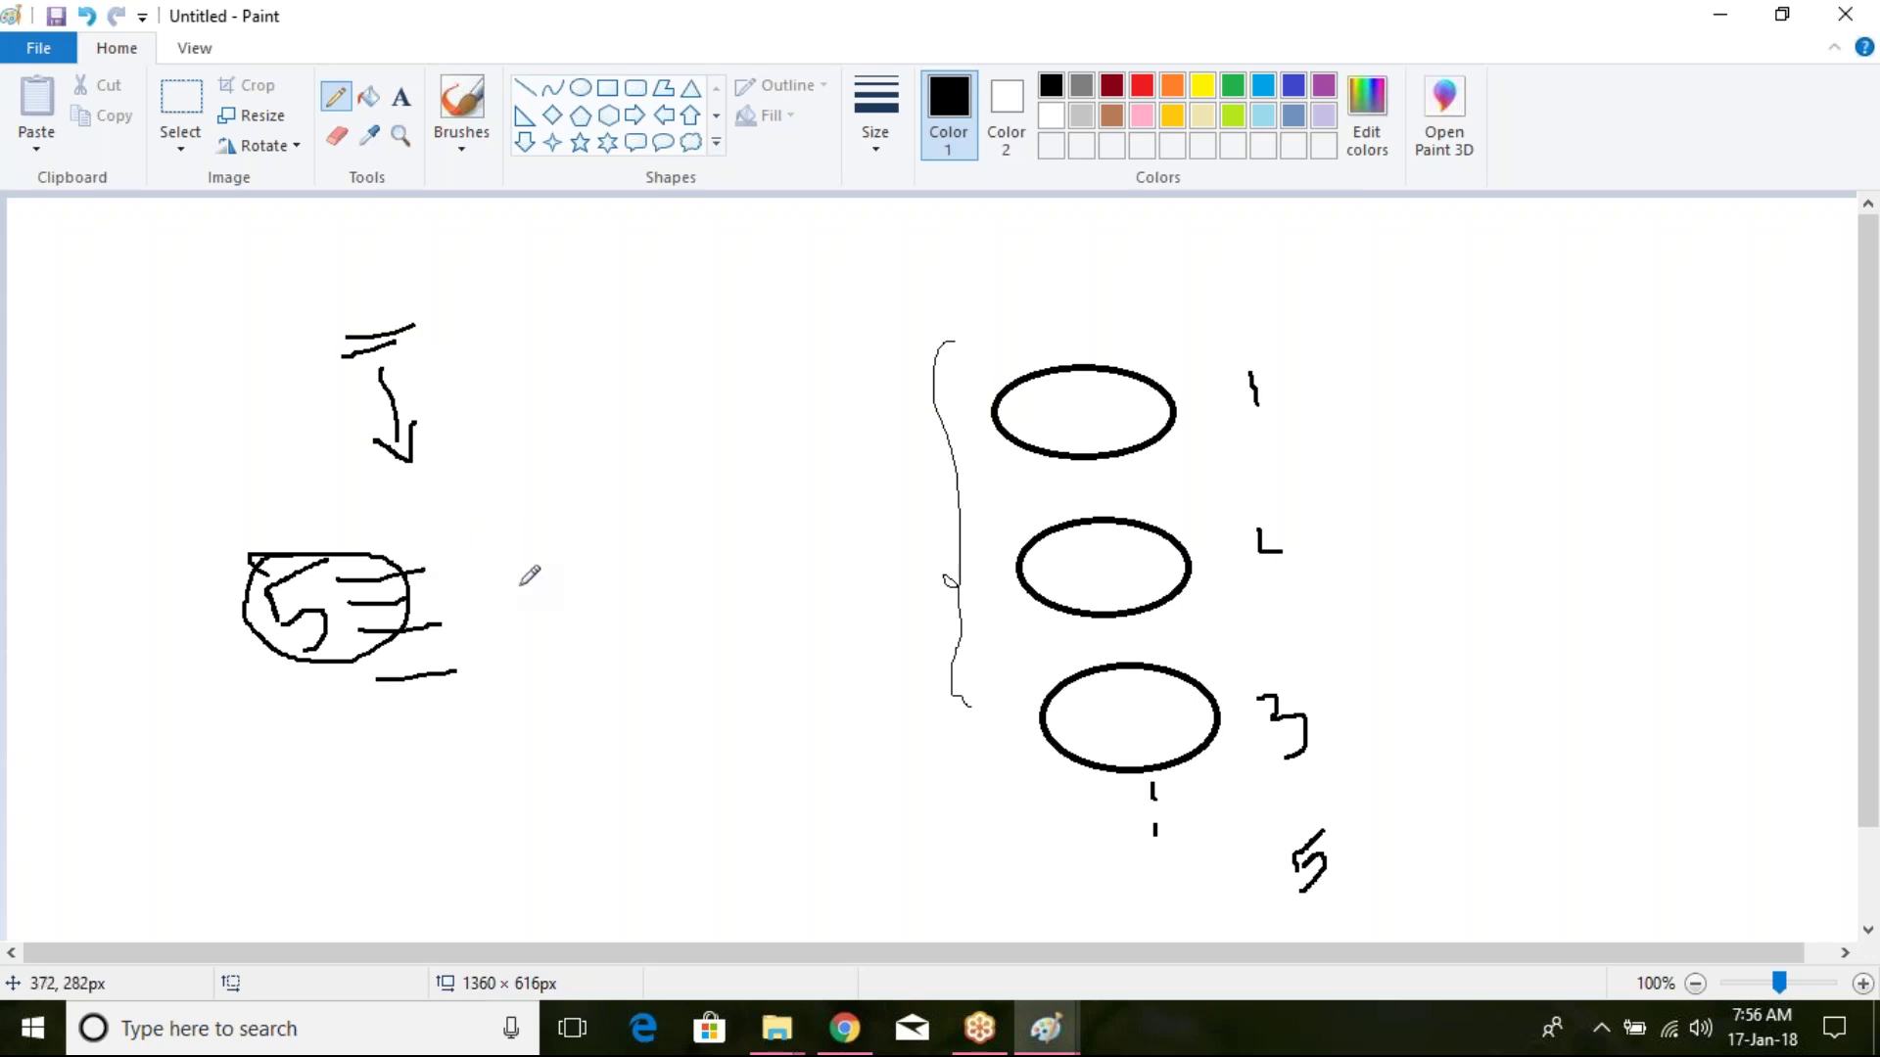
pyautogui.hotkey('alt', 'Tab')
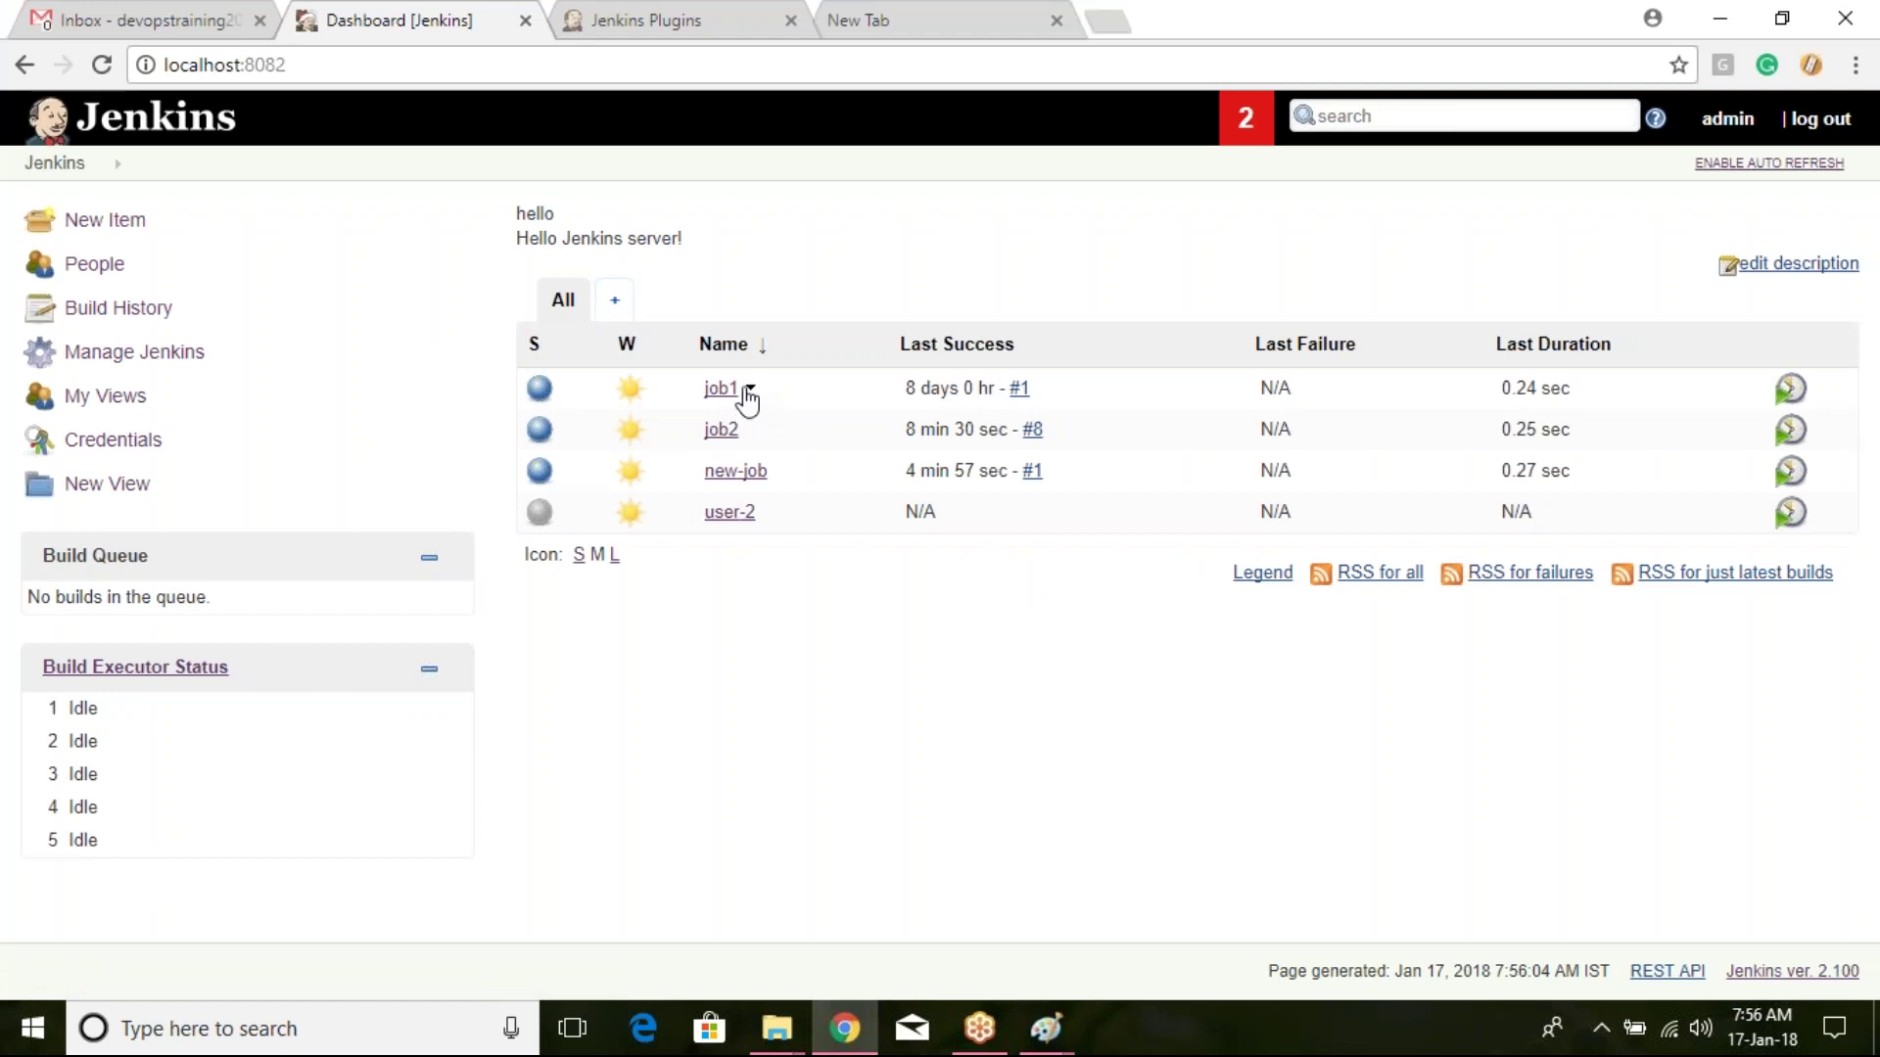
# Step: Leave the Jenkins dashboard and bring the Paint sketch back to the front
pyautogui.hotkey('alt', 'Tab')
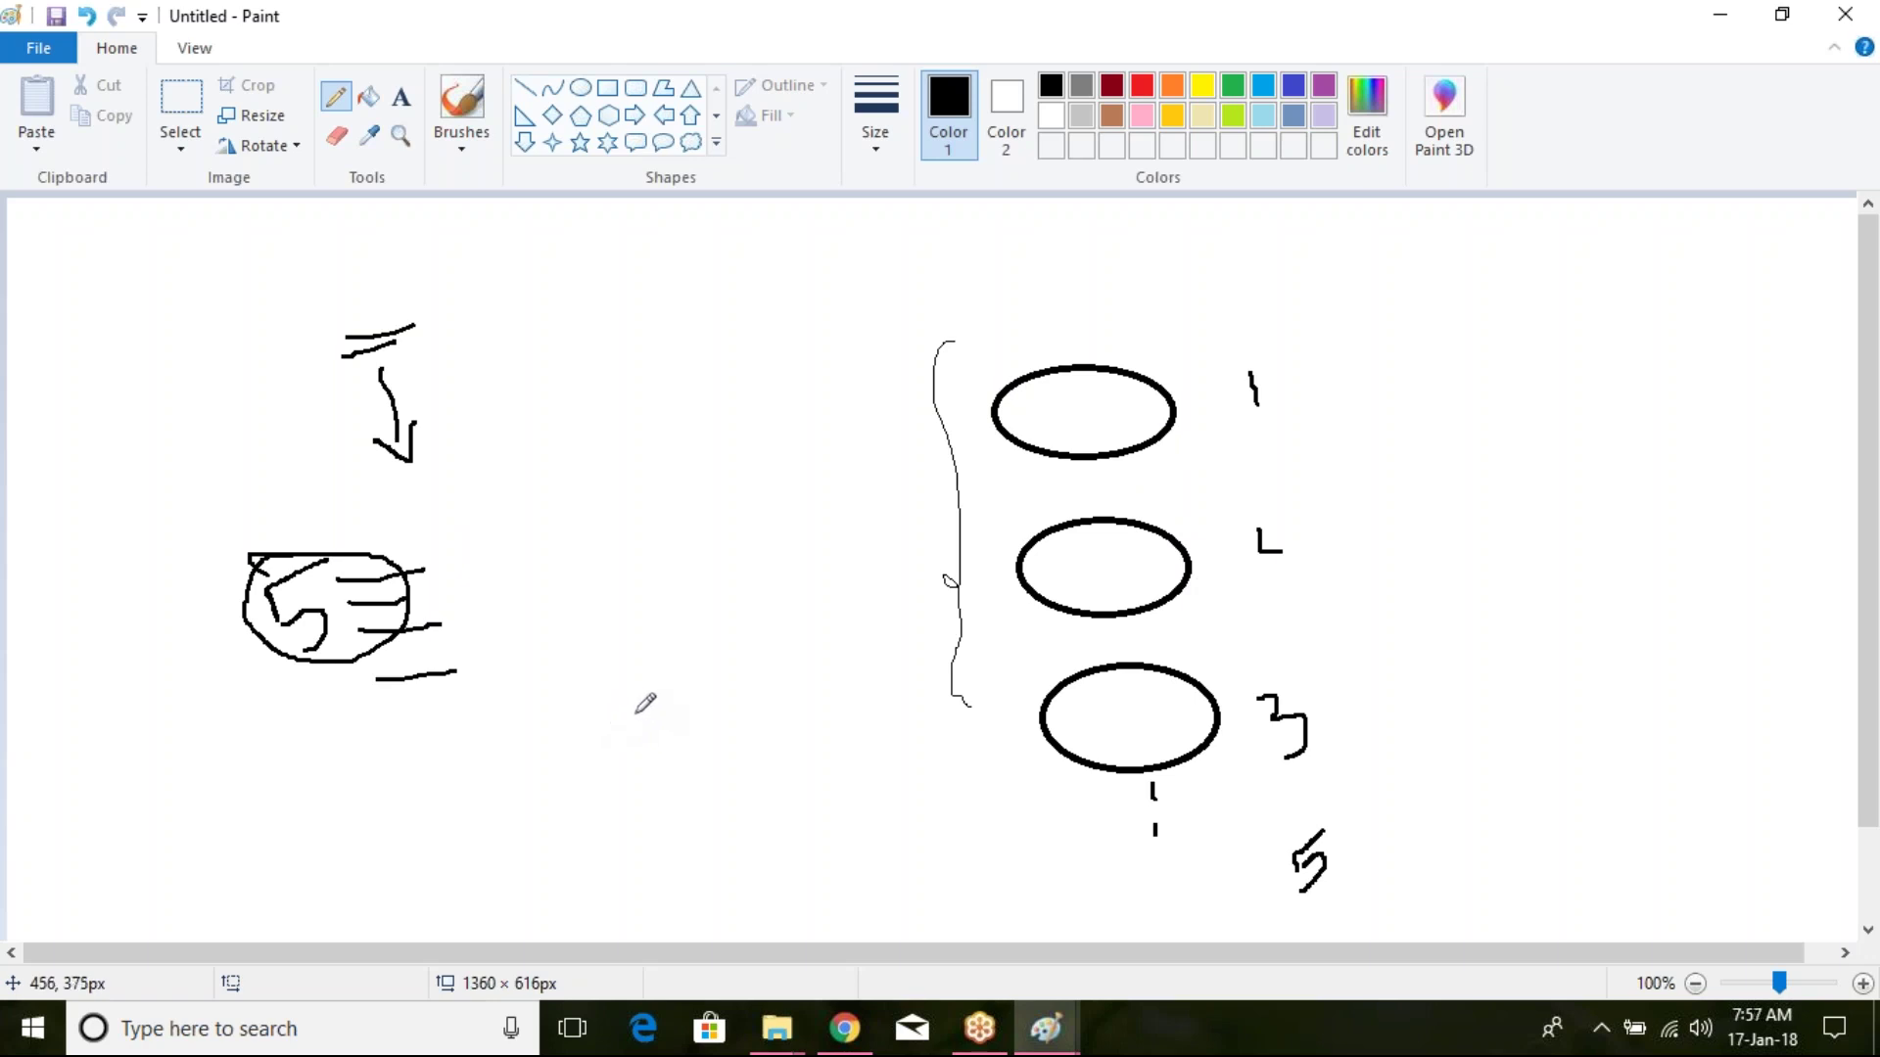
# Step: Switch to red and mark the top ellipse with a tick and scribbles
pyautogui.moveTo(1081, 362); pyautogui.dragTo(1190, 306)
pyautogui.click(1141, 85)
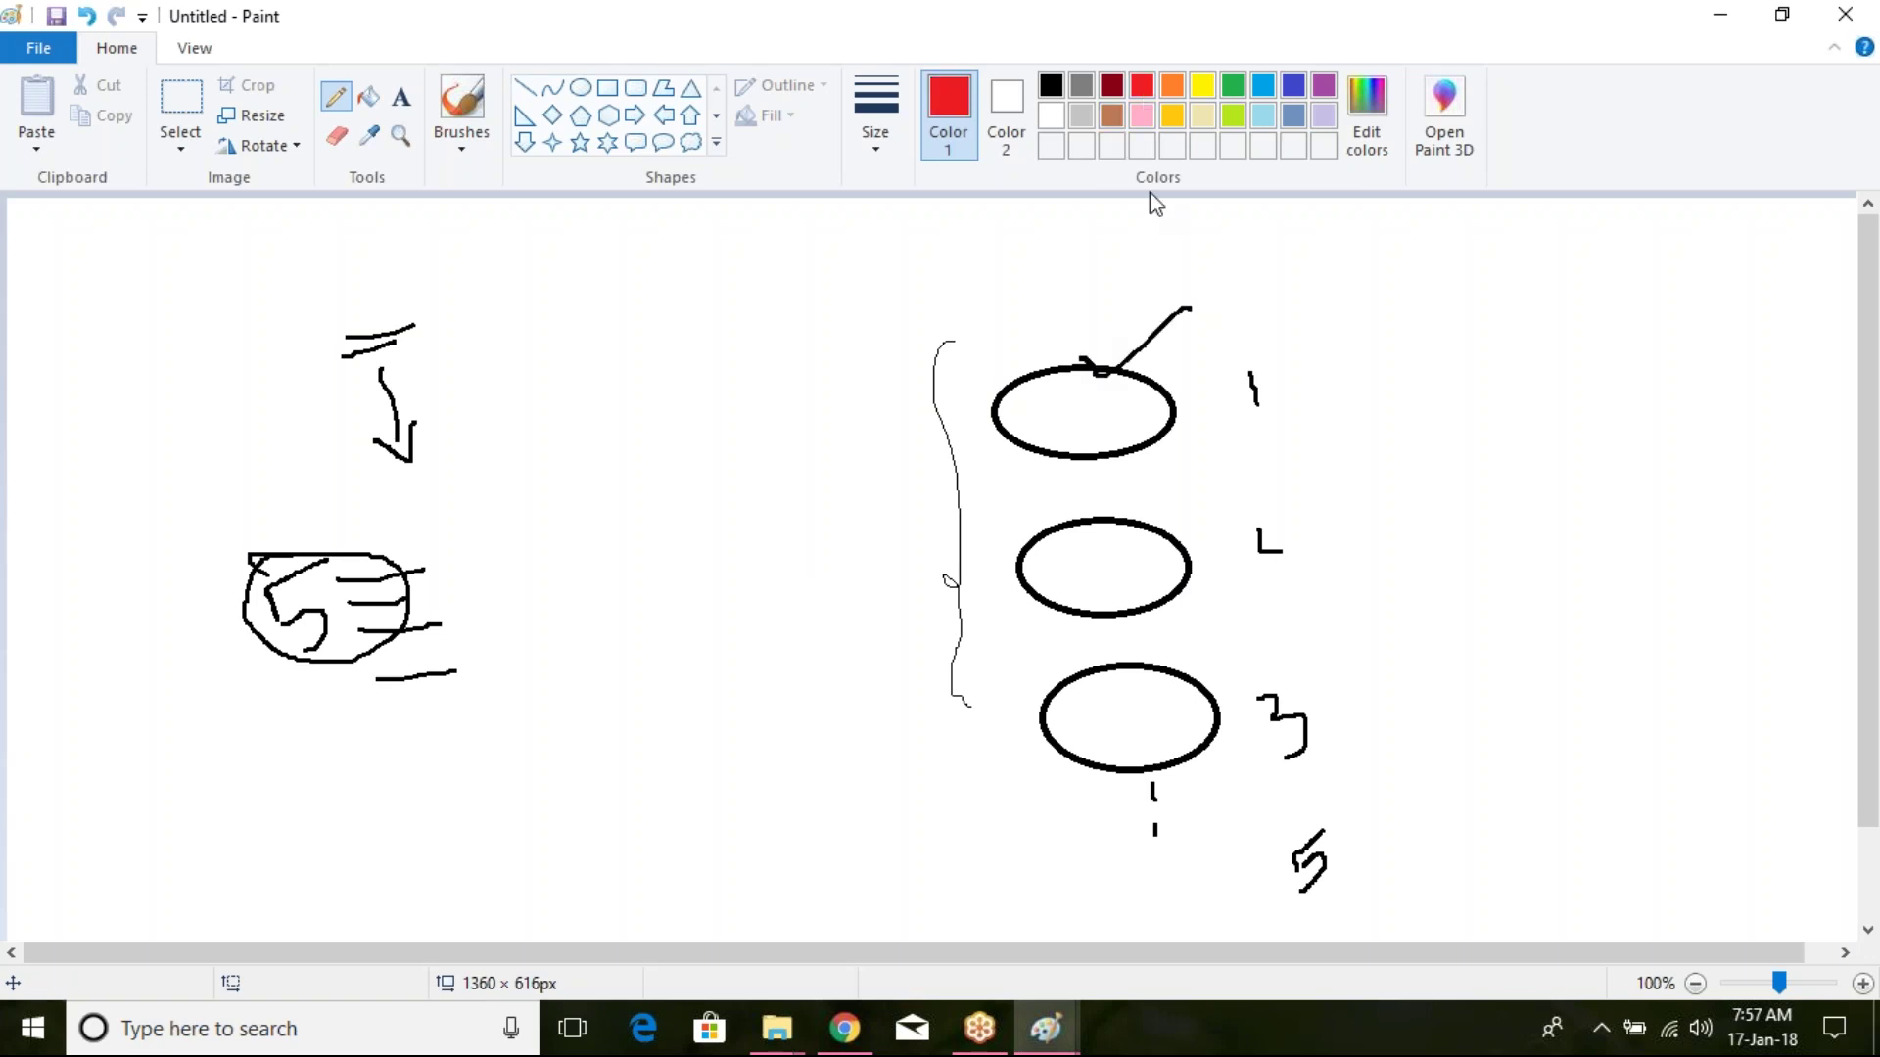
pyautogui.click(1083, 361)
pyautogui.moveTo(1085, 361); pyautogui.dragTo(1204, 301)
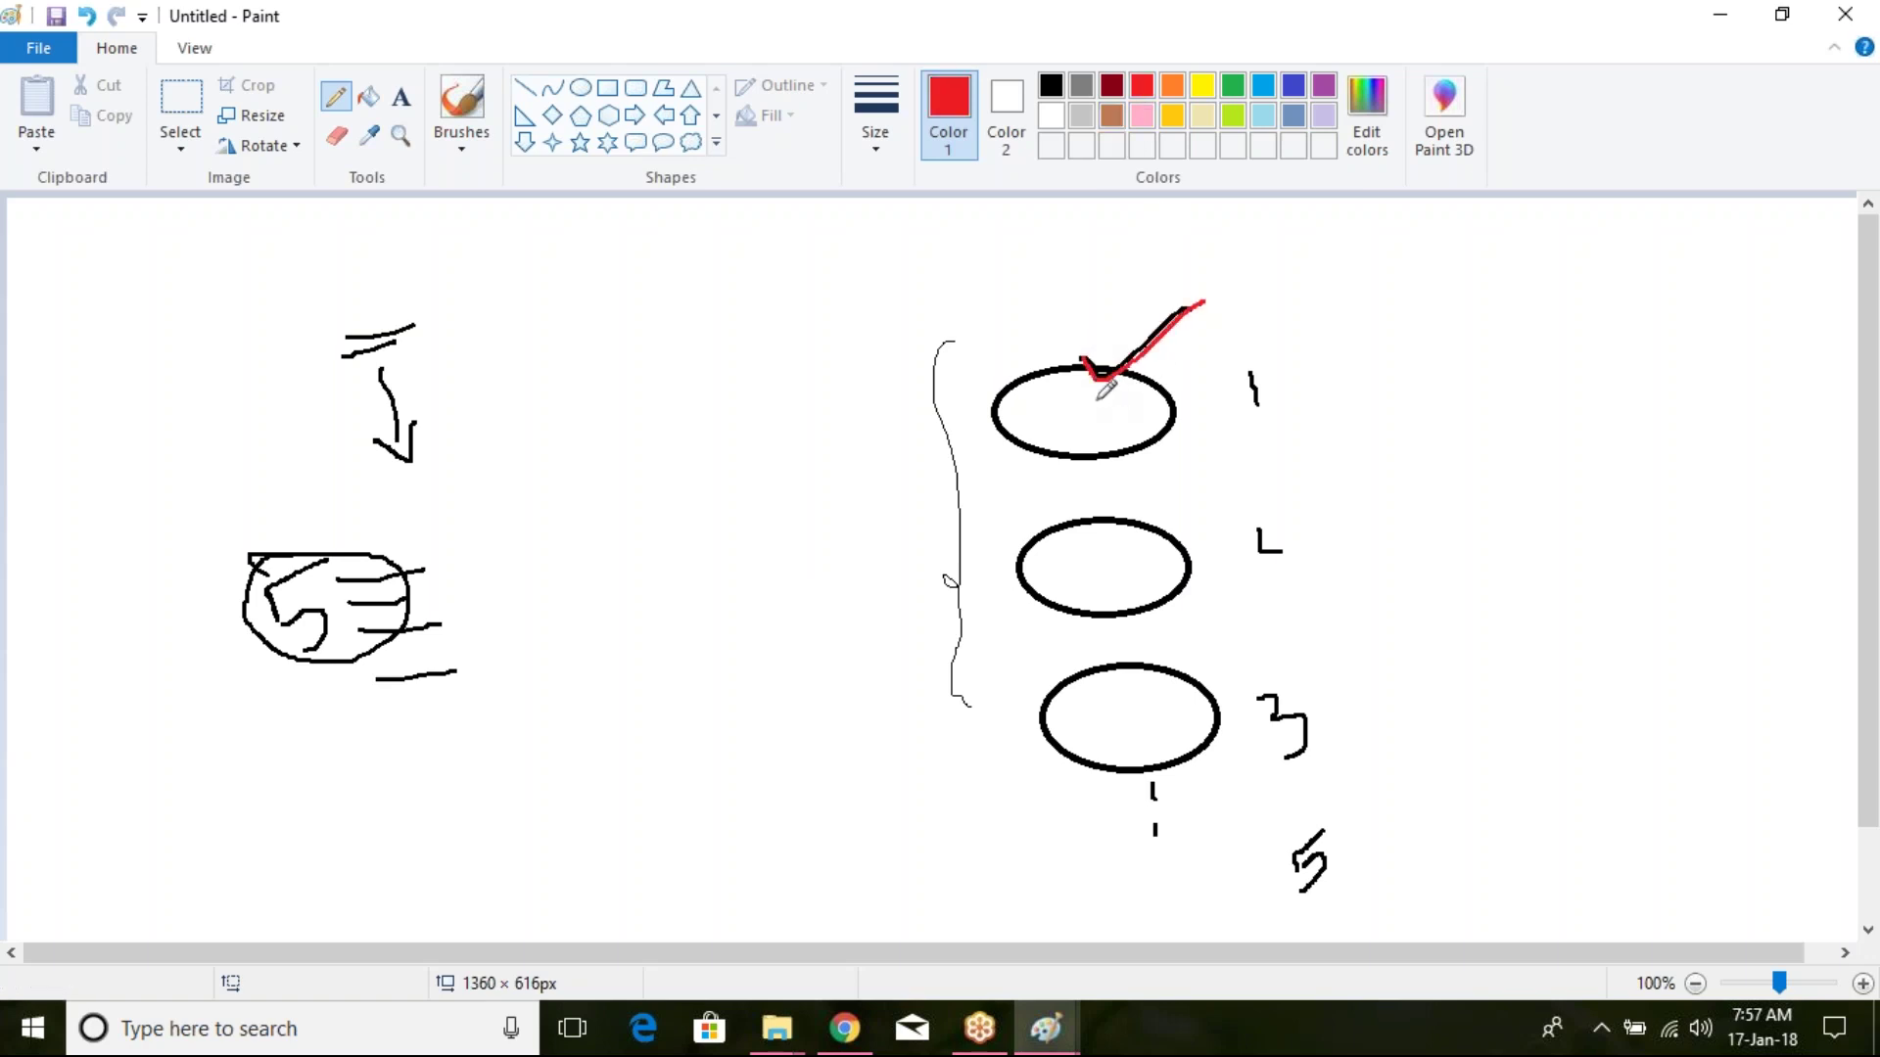
pyautogui.moveTo(1039, 421)
pyautogui.mouseDown()
pyautogui.moveTo(1078, 406)
pyautogui.moveTo(1123, 438)
pyautogui.mouseUp()
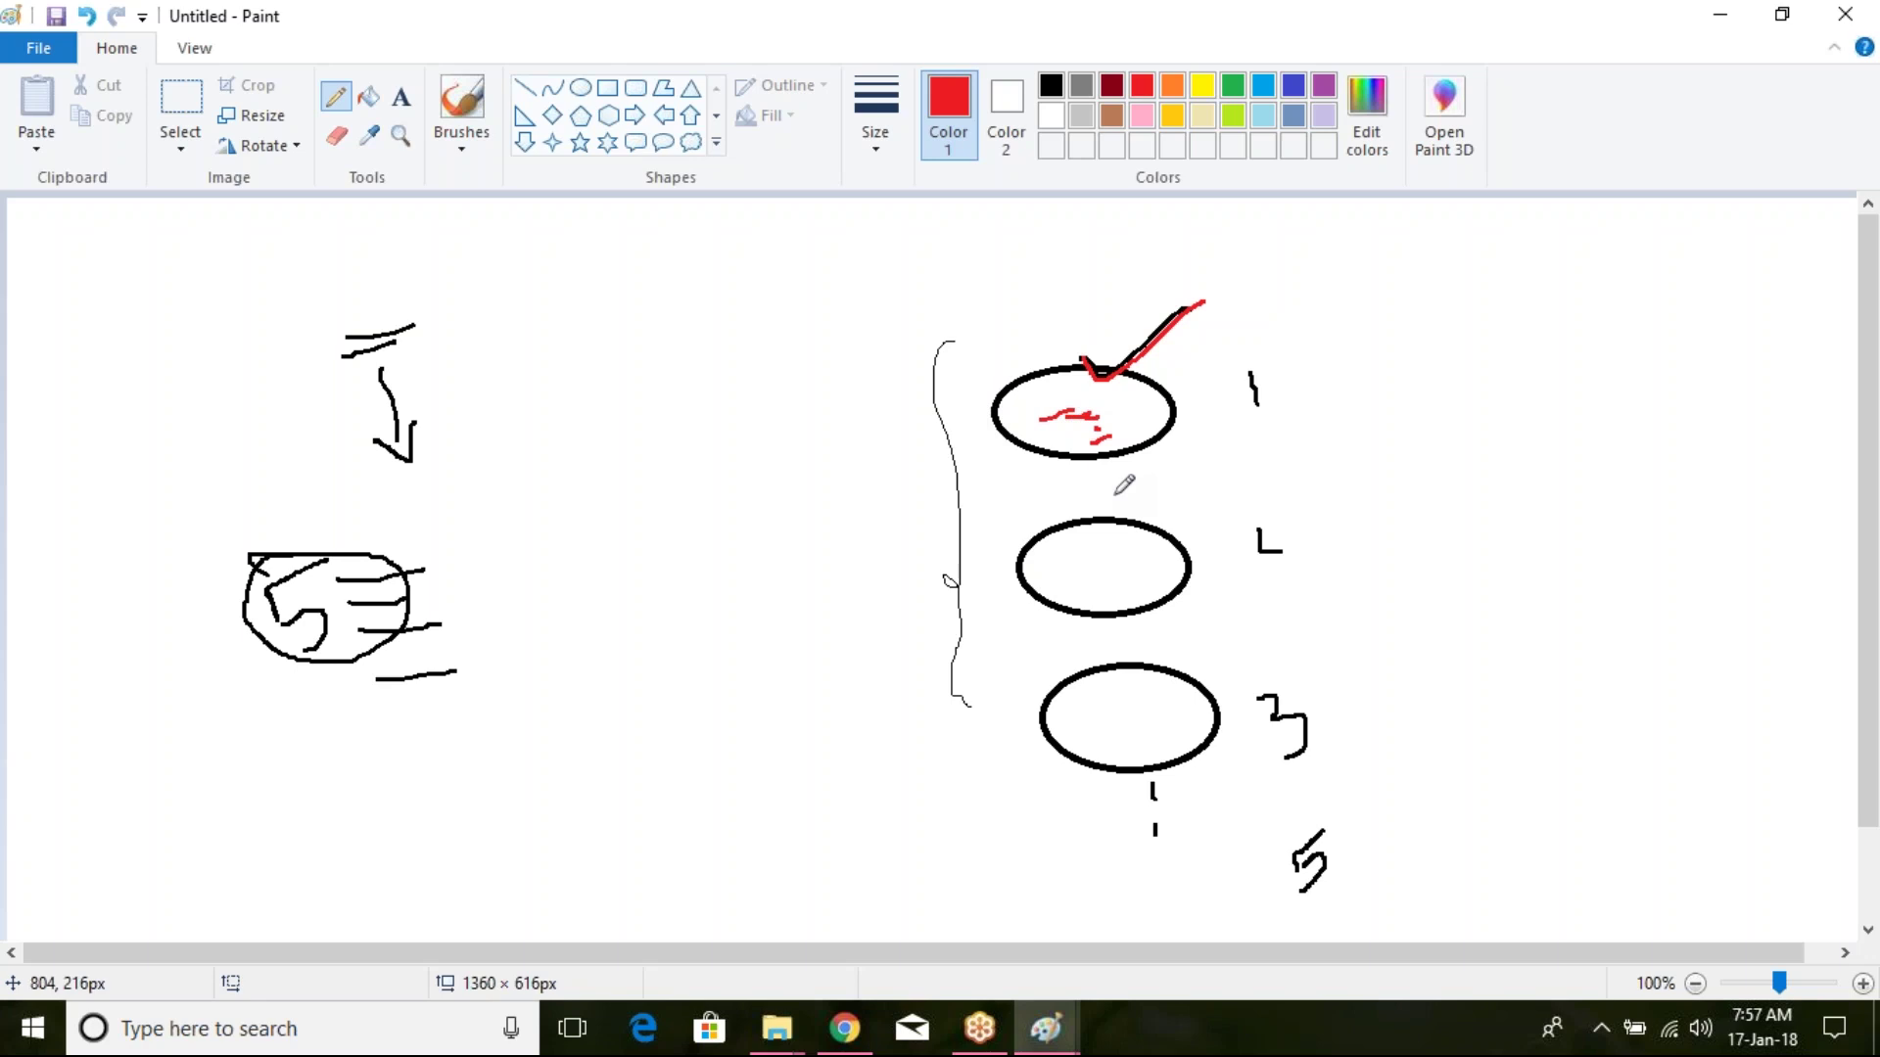
# Step: Draw a red brace beside the left sketch, with a line and dot below it
pyautogui.moveTo(444, 537)
pyautogui.mouseDown()
pyautogui.moveTo(490, 593)
pyautogui.moveTo(504, 694)
pyautogui.mouseUp()
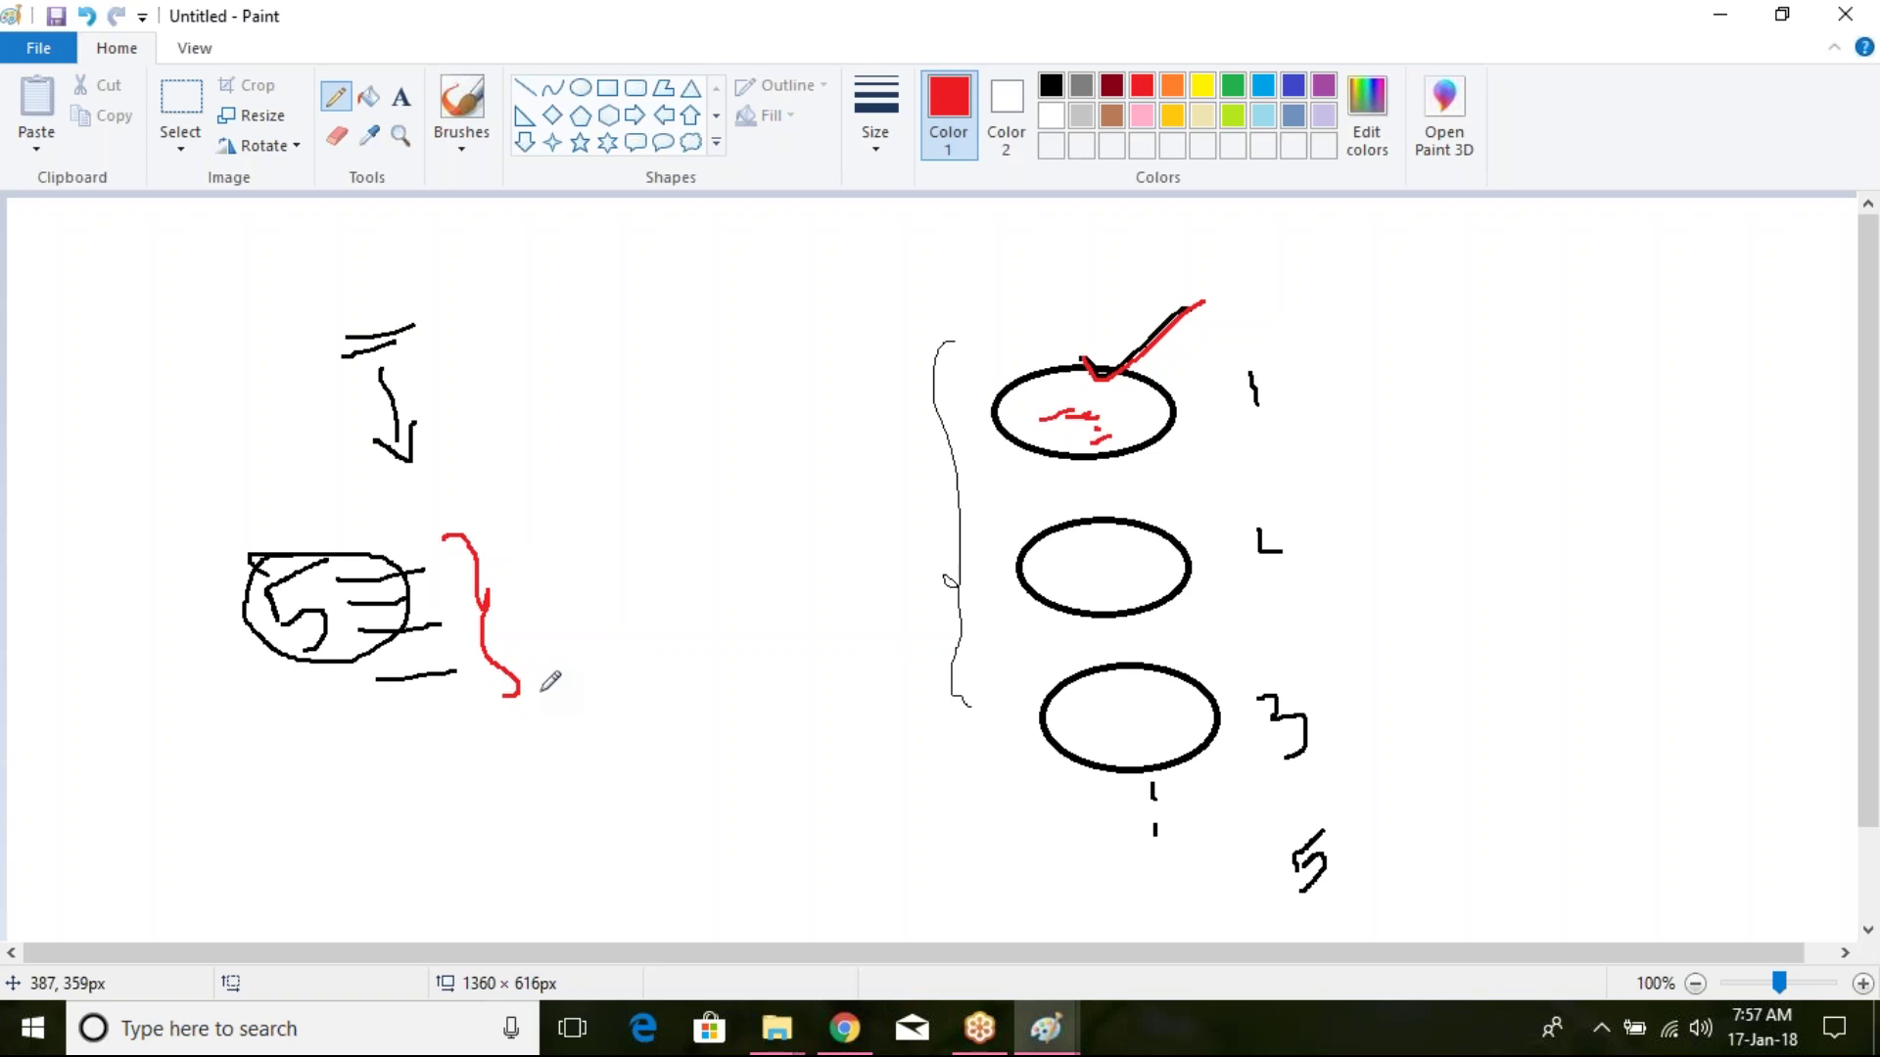
pyautogui.moveTo(461, 701); pyautogui.dragTo(484, 815)
pyautogui.click(504, 868)
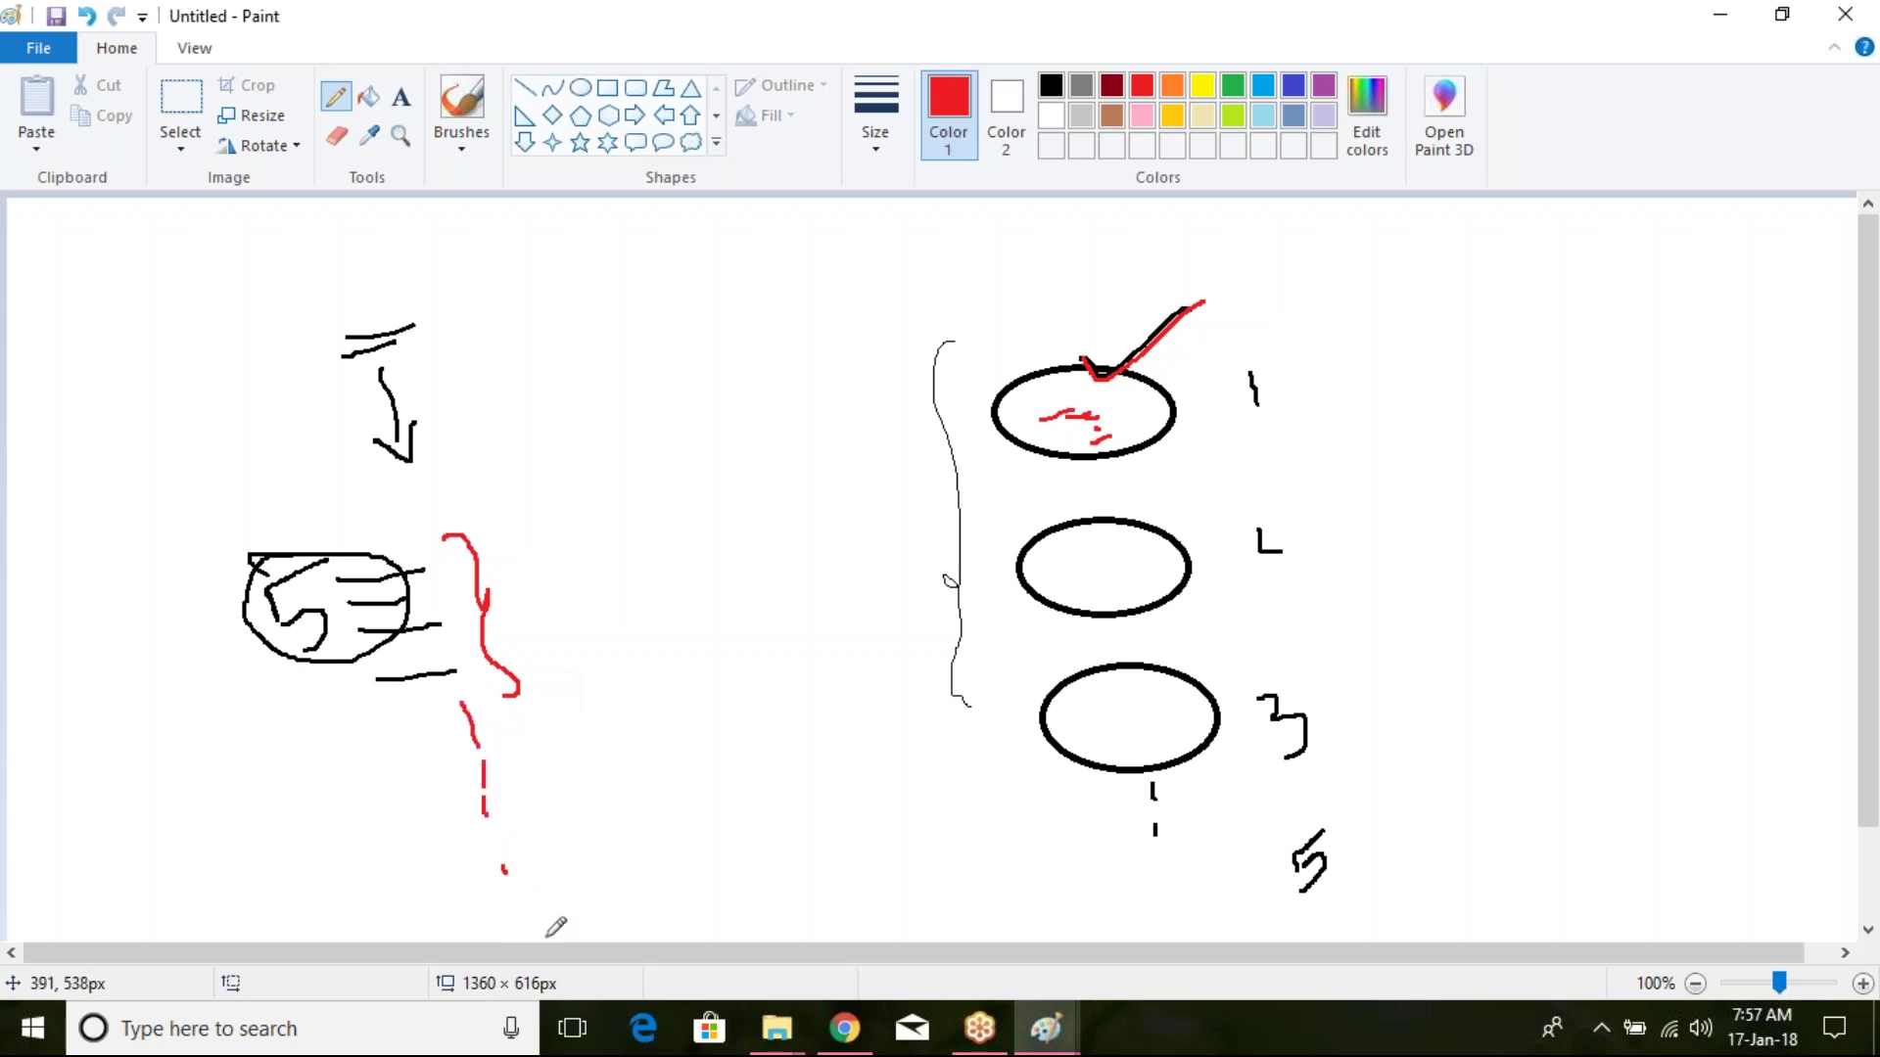
pyautogui.hotkey('alt', 'Tab')
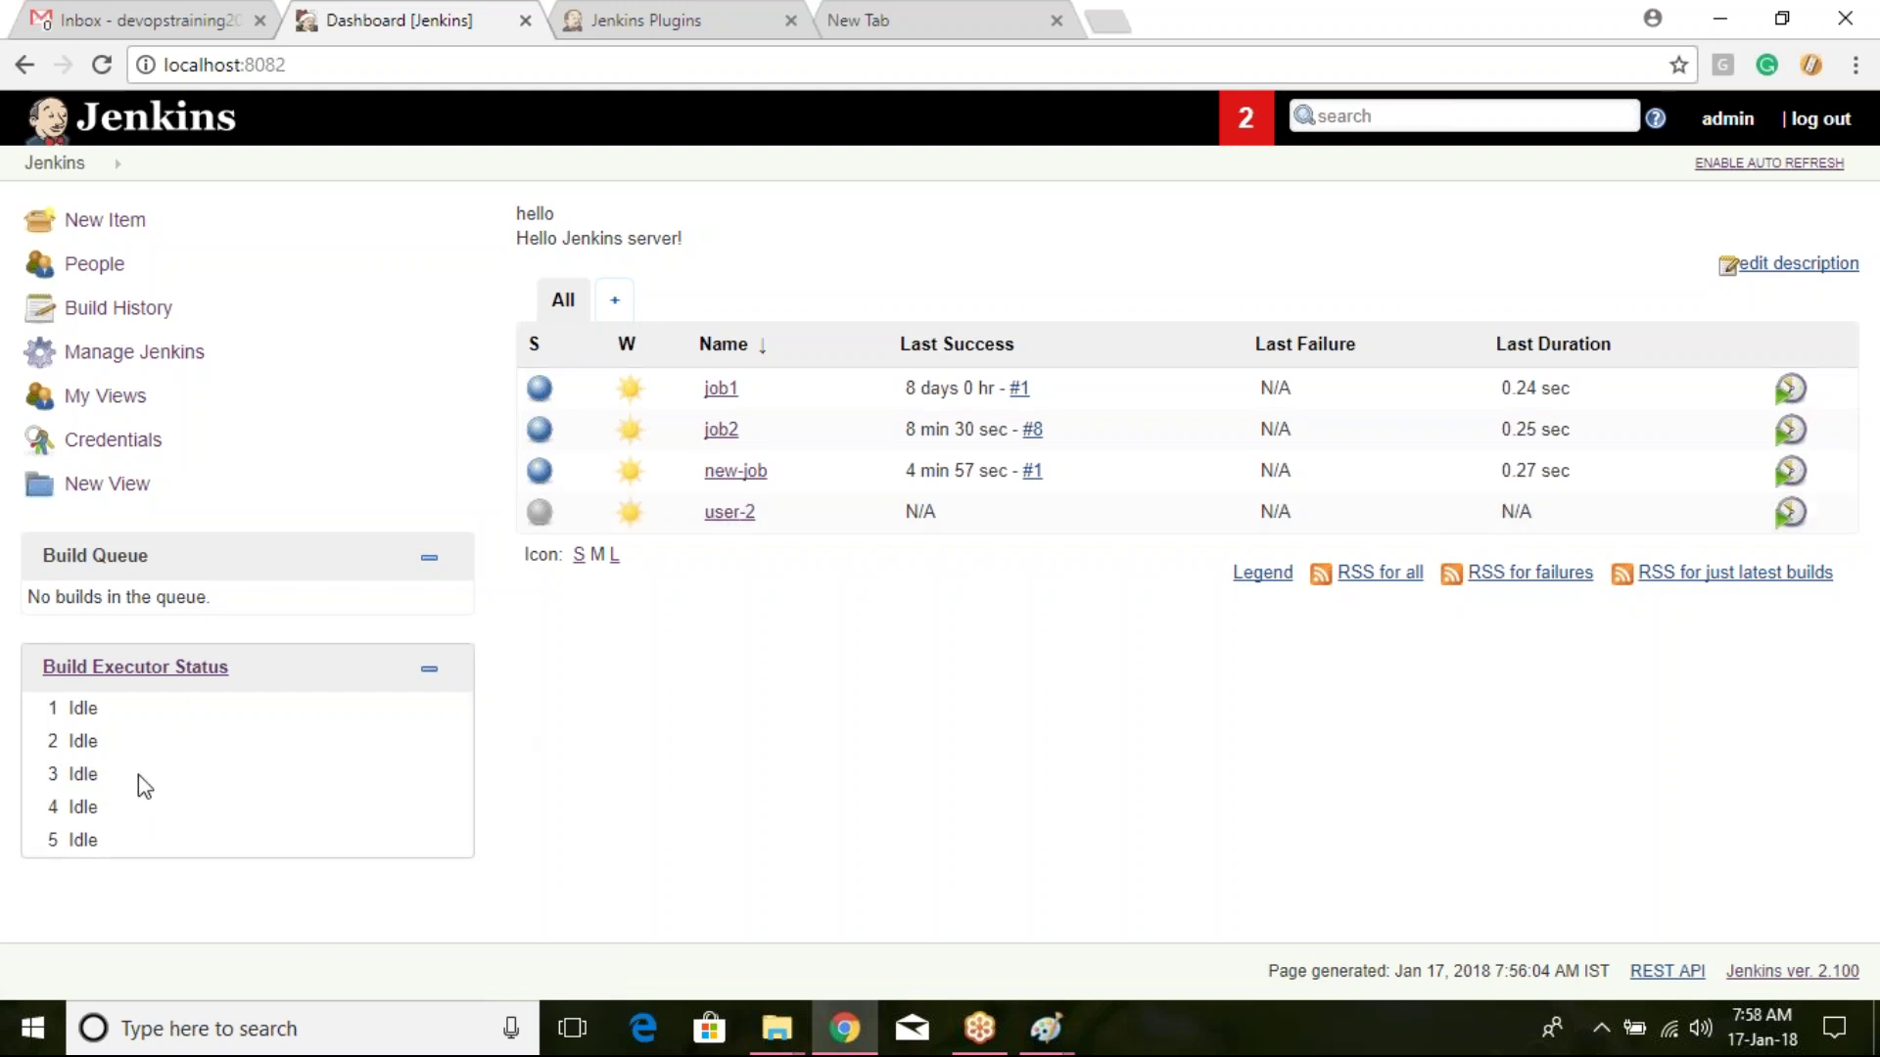
# Step: Queue four builds of job1 from the dashboard
pyautogui.click(1793, 393)
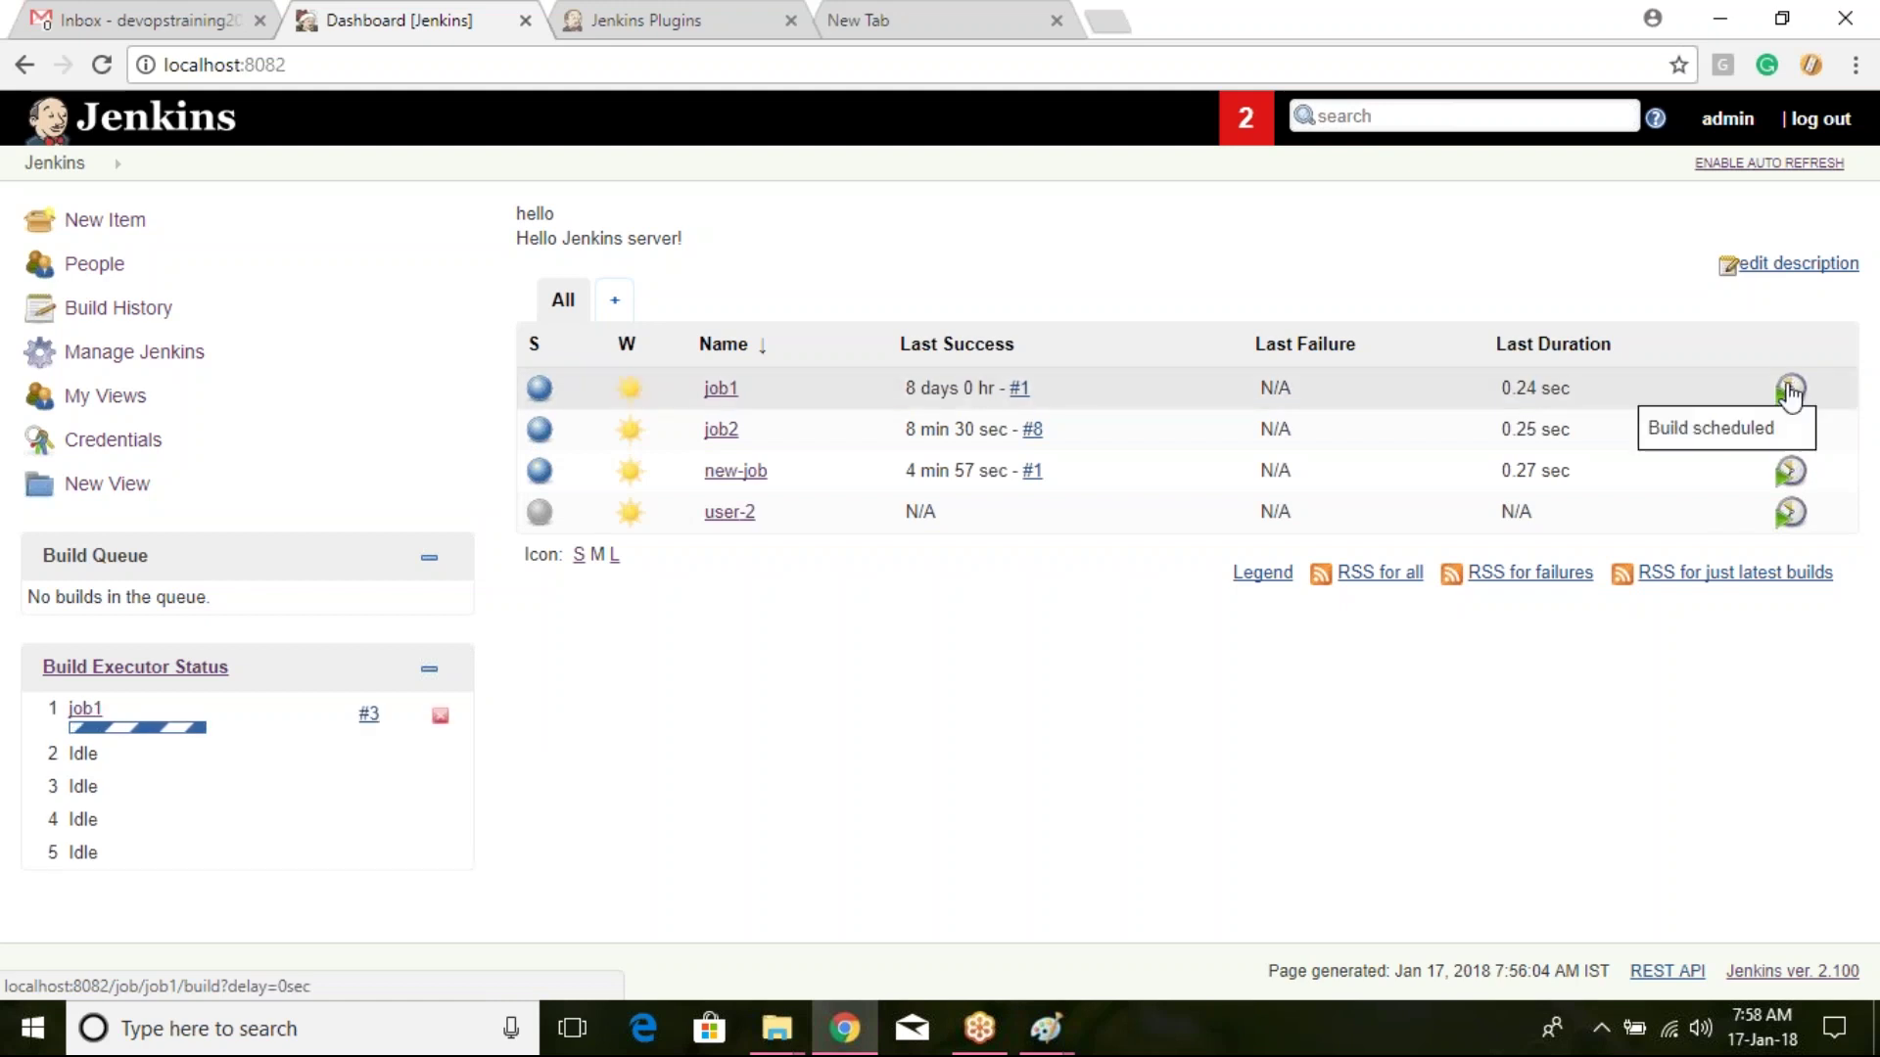
pyautogui.click(1790, 391)
pyautogui.click(1791, 391)
pyautogui.click(1790, 392)
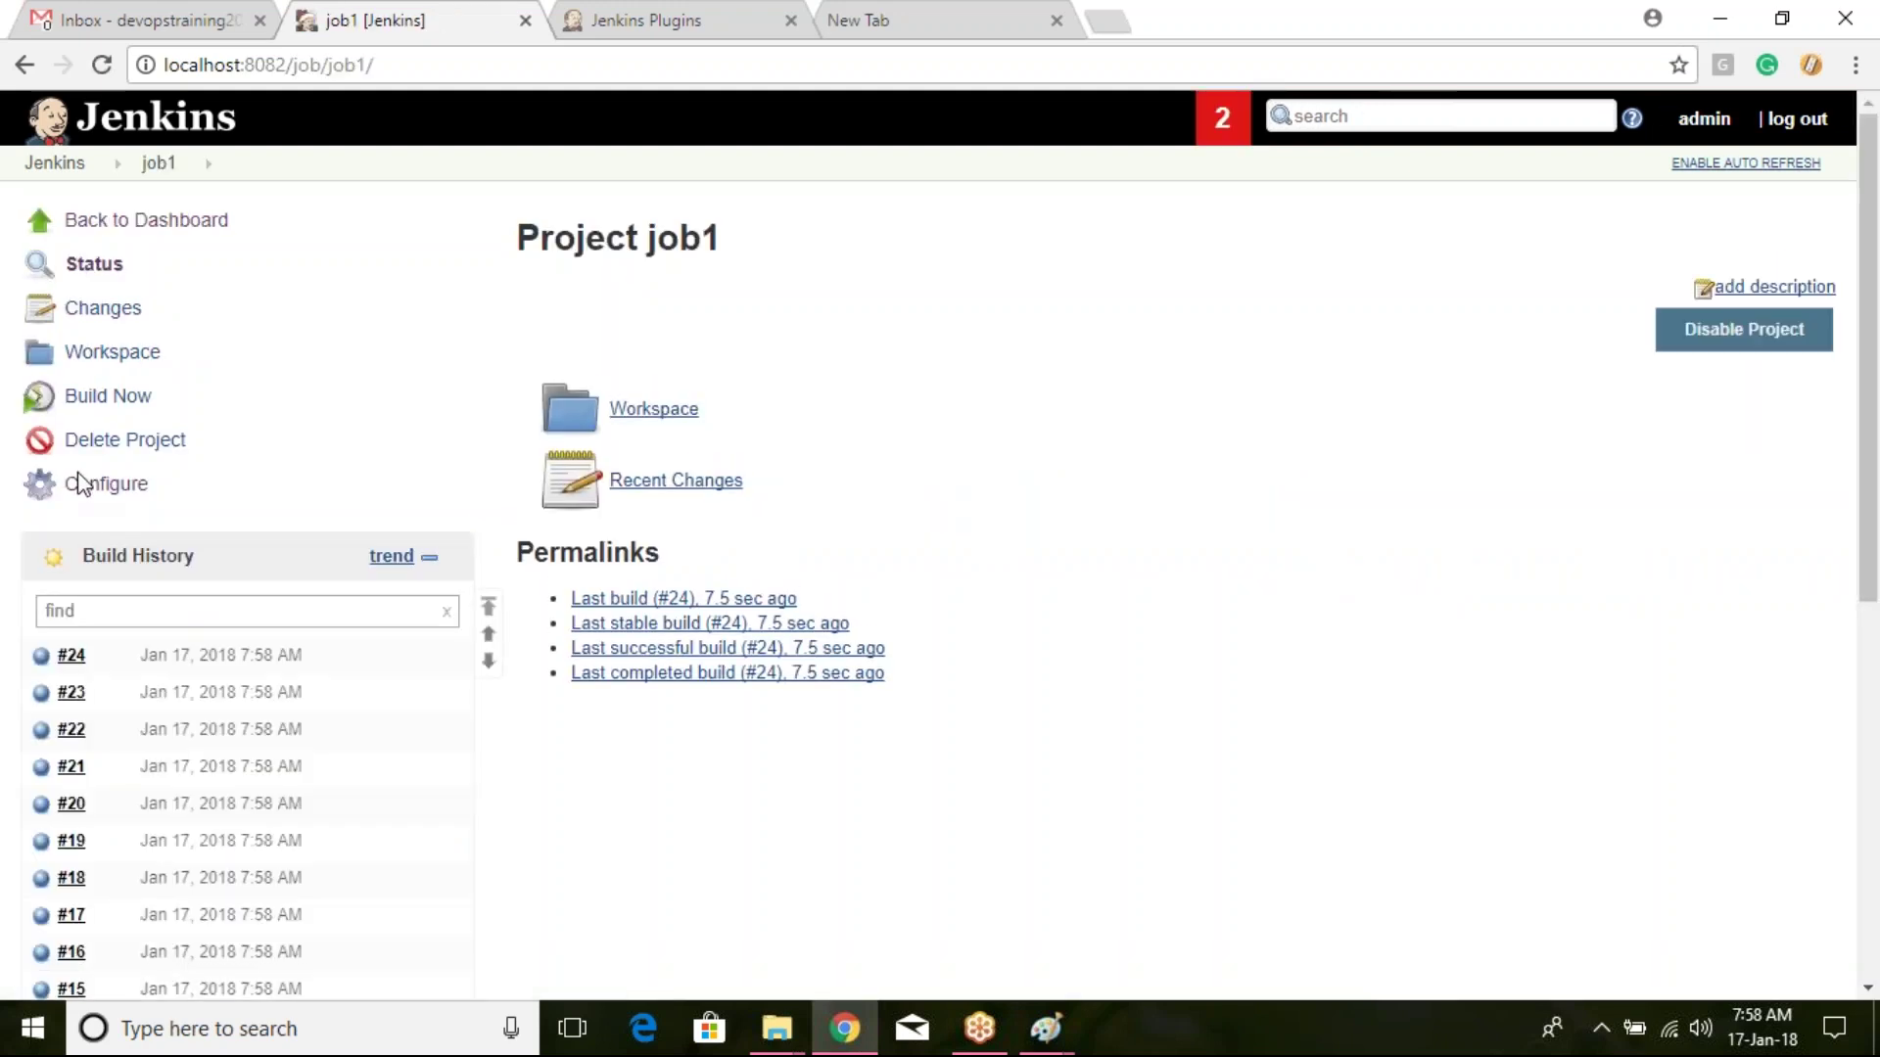
# Step: Enable Execute concurrent builds for job1, save, and queue two more job1 builds
pyautogui.click(105, 485)
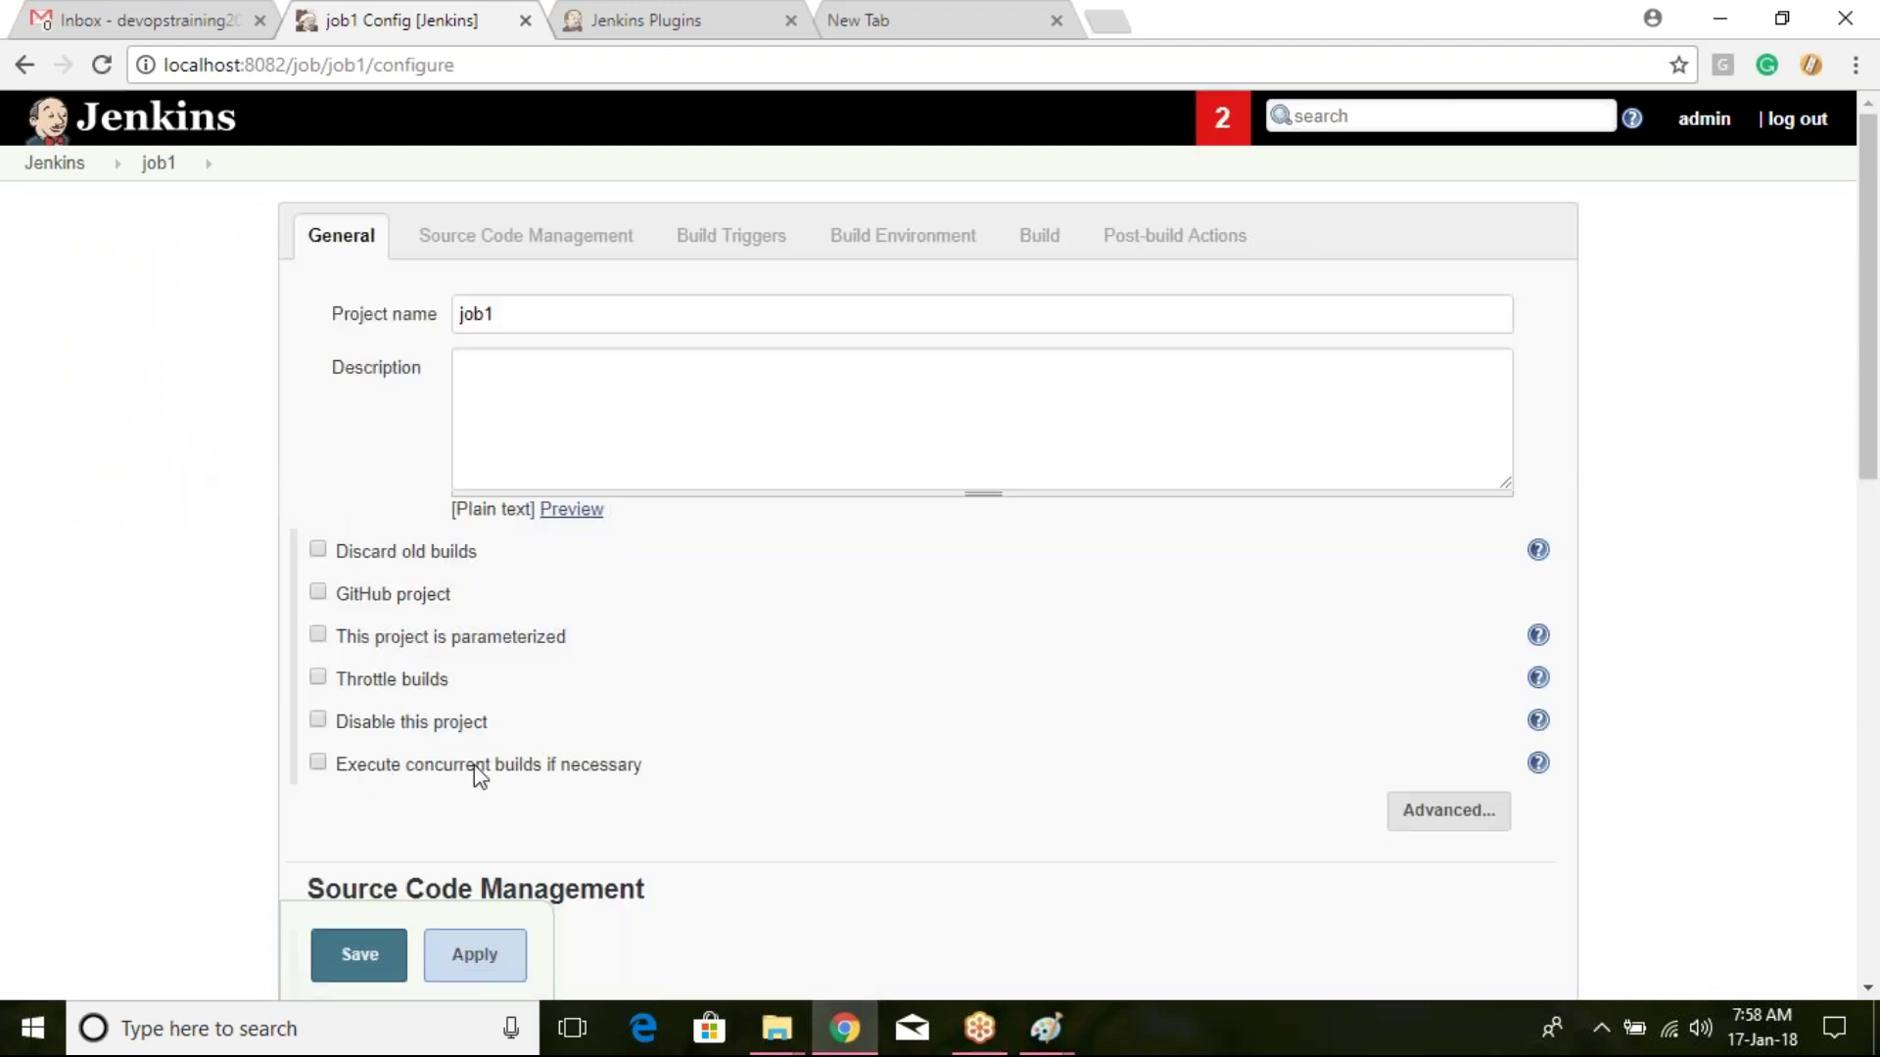
pyautogui.click(318, 762)
pyautogui.click(354, 957)
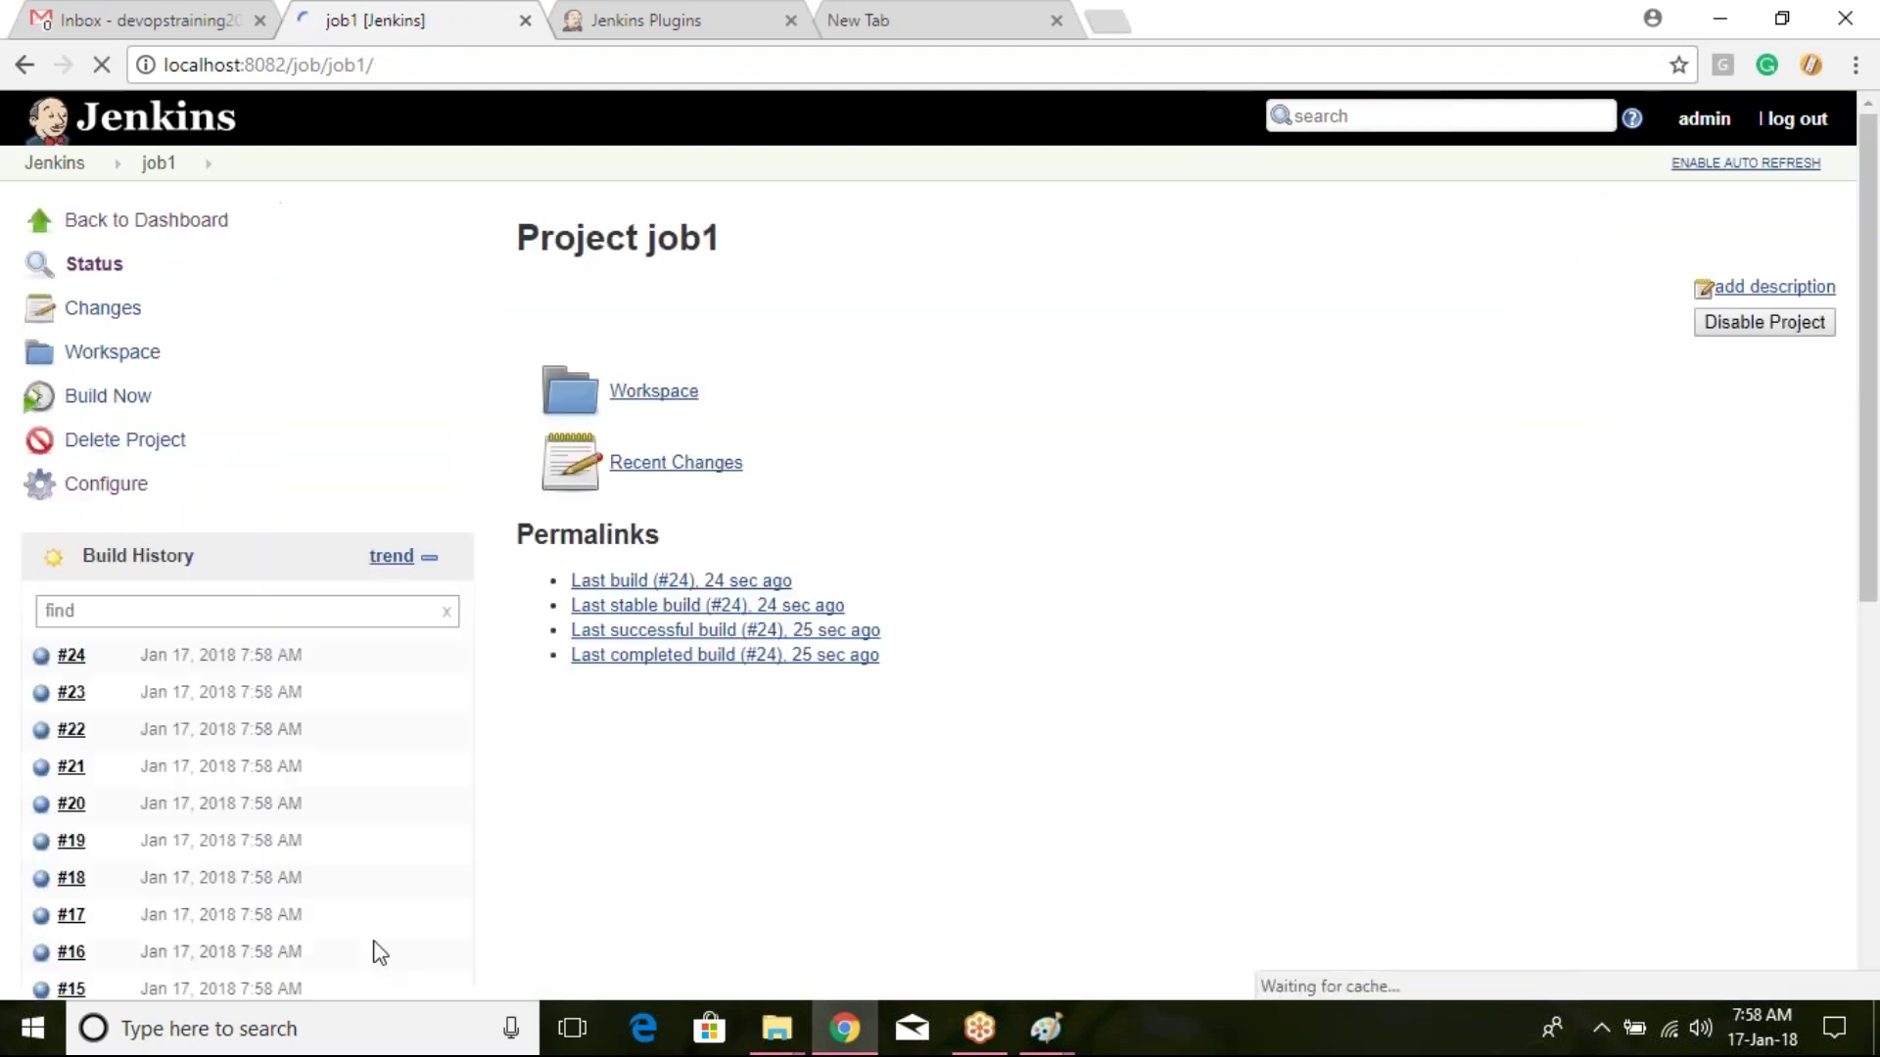
pyautogui.click(69, 173)
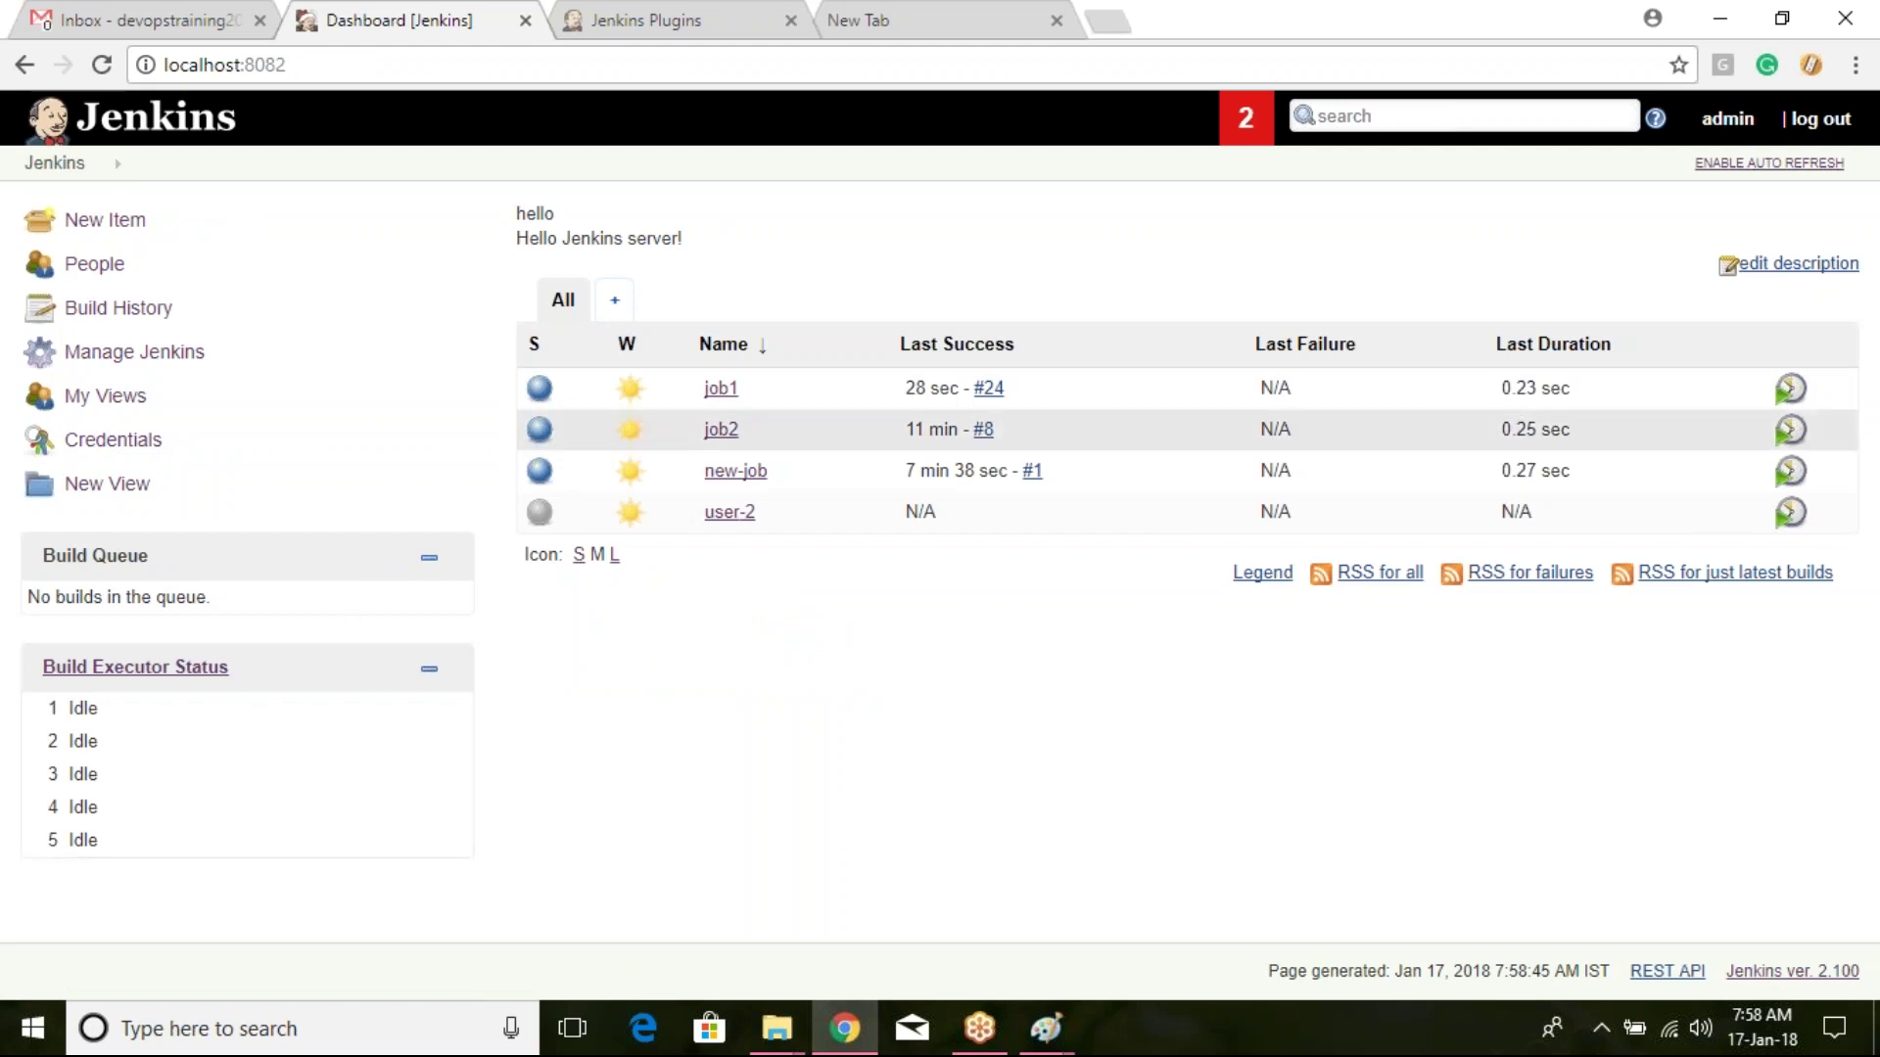
pyautogui.click(1795, 399)
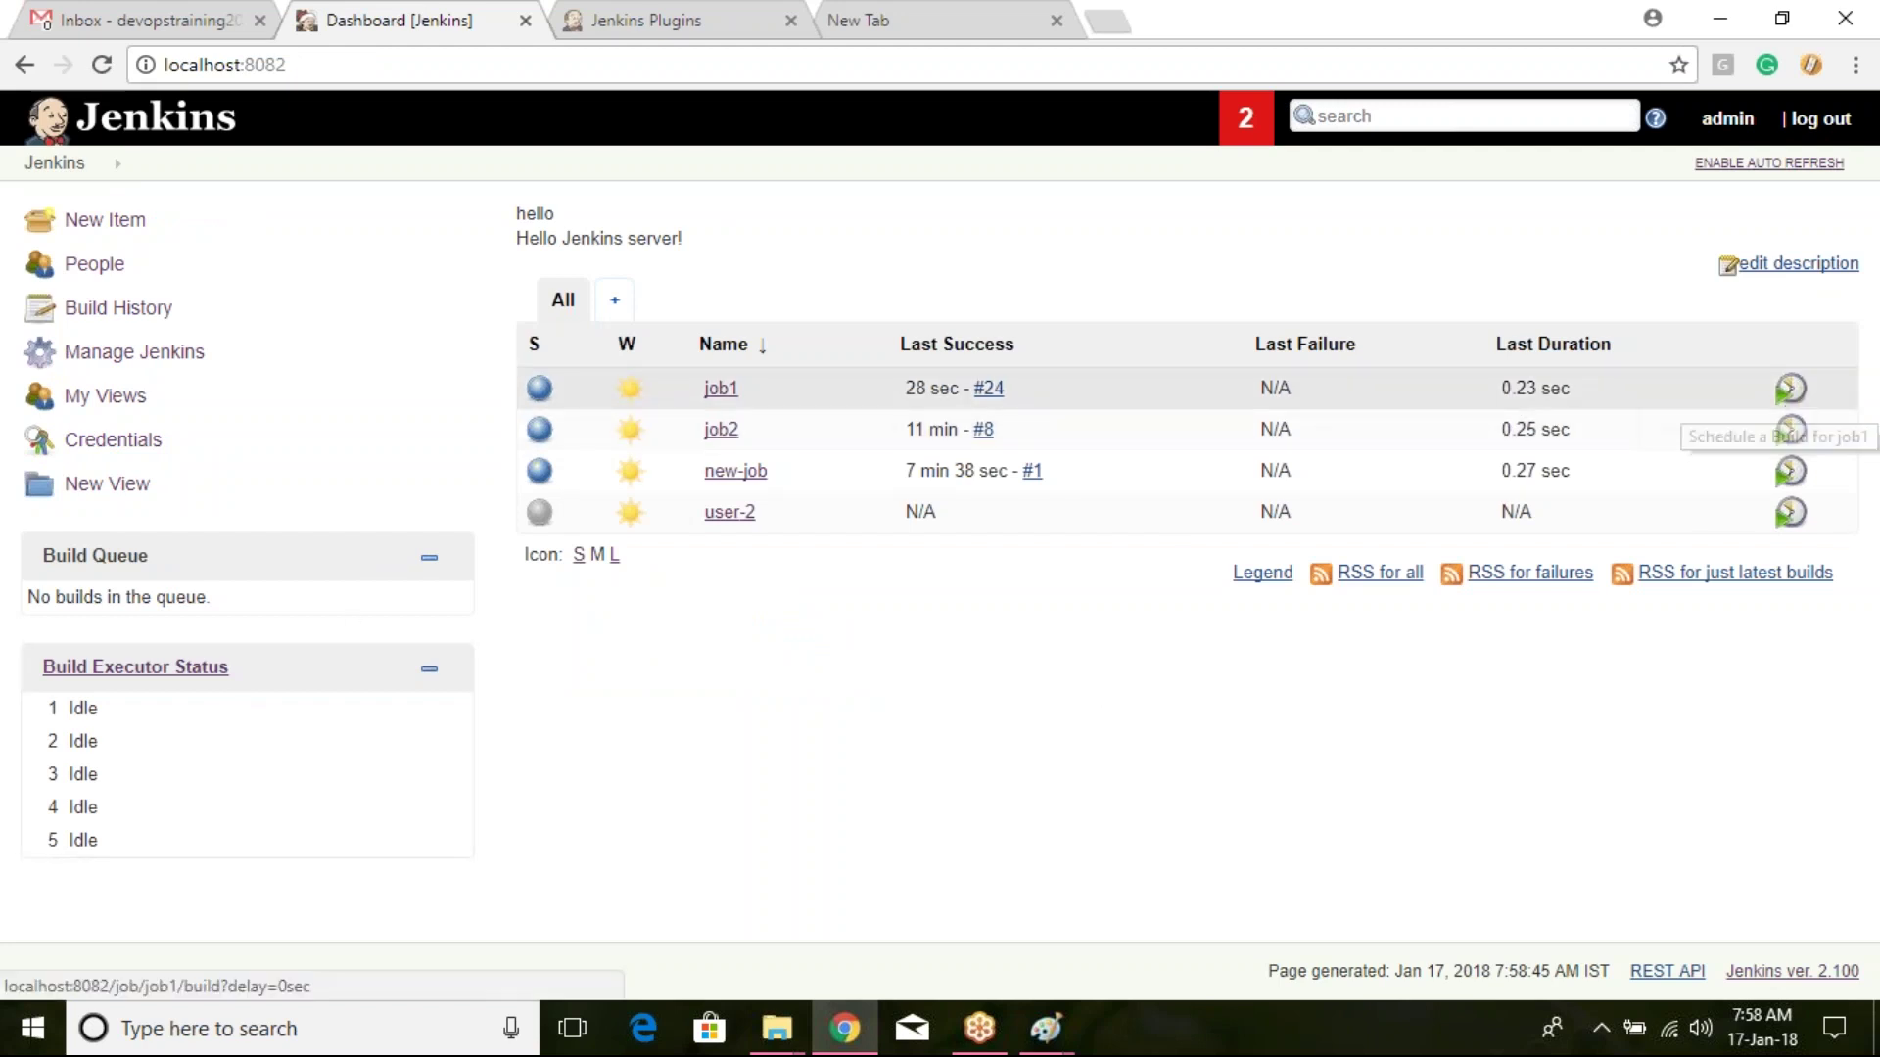
pyautogui.click(1795, 399)
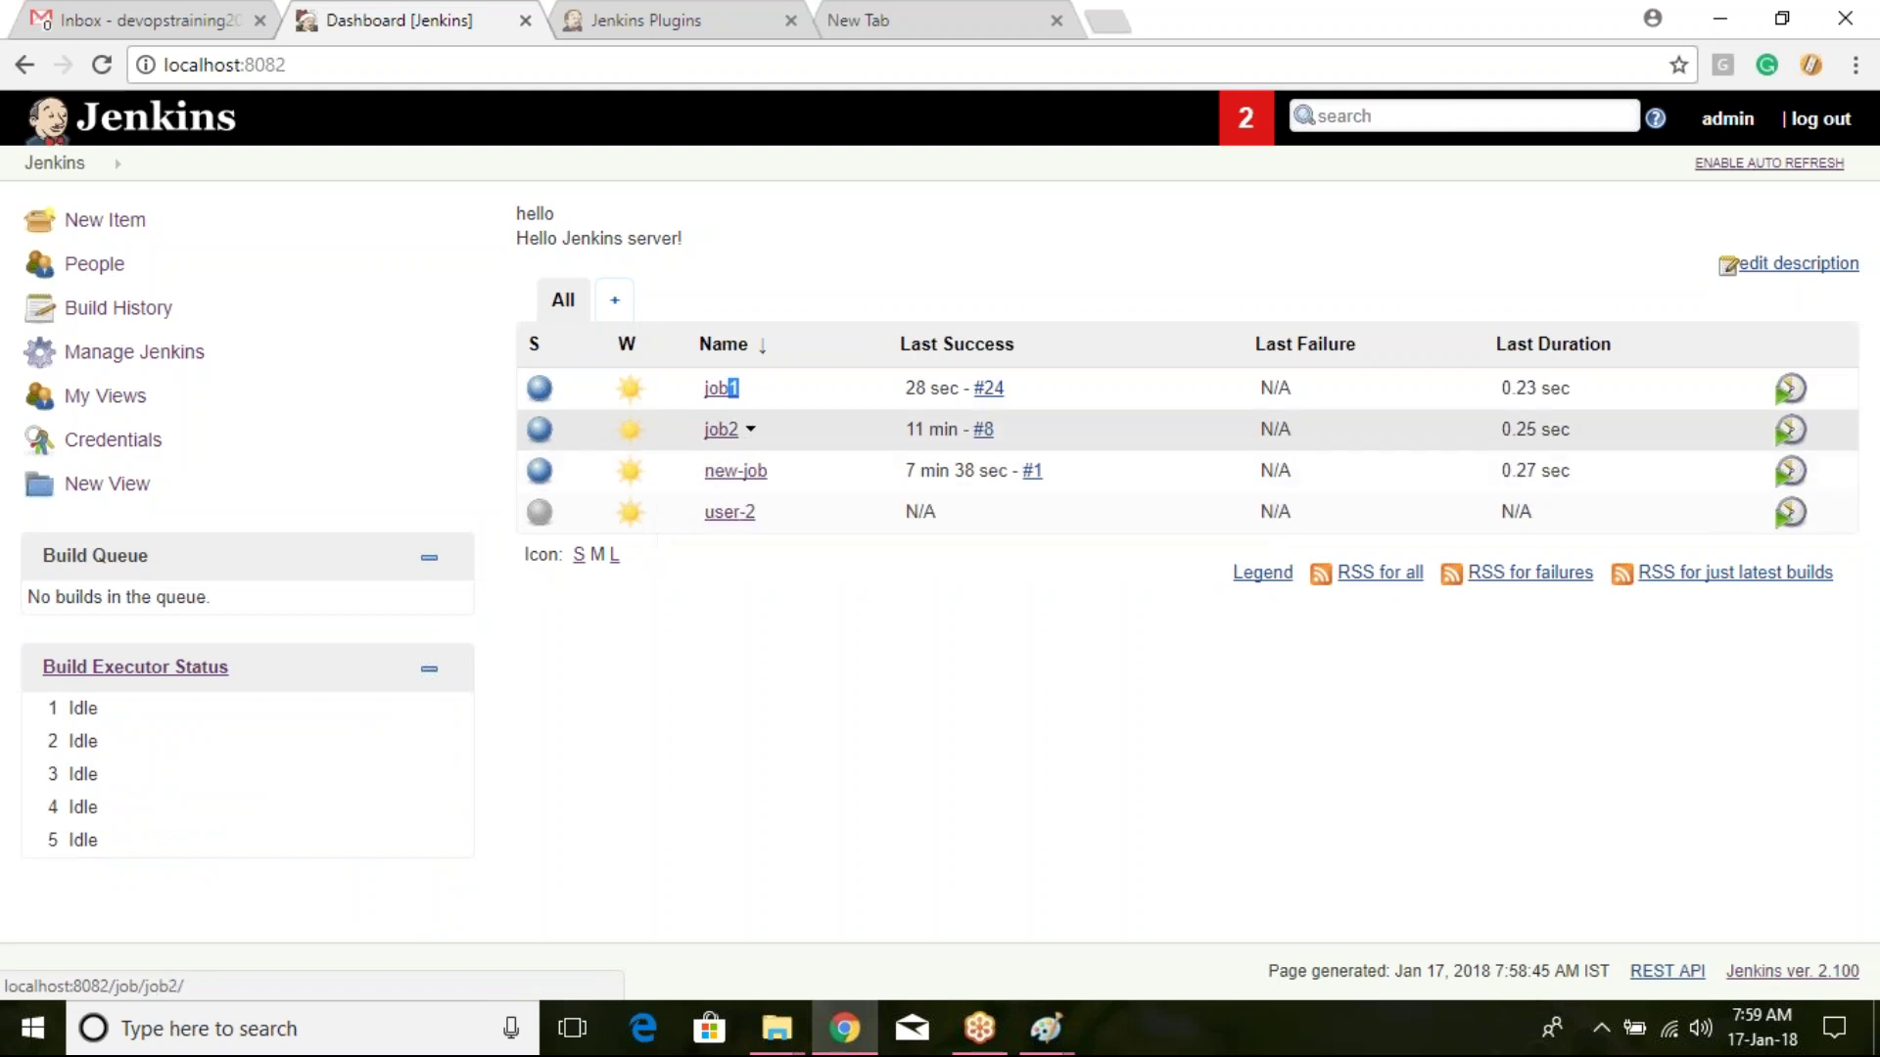
# Step: Untick 'Execute concurrent builds if necessary' in job1's Configure page
pyautogui.click(721, 387)
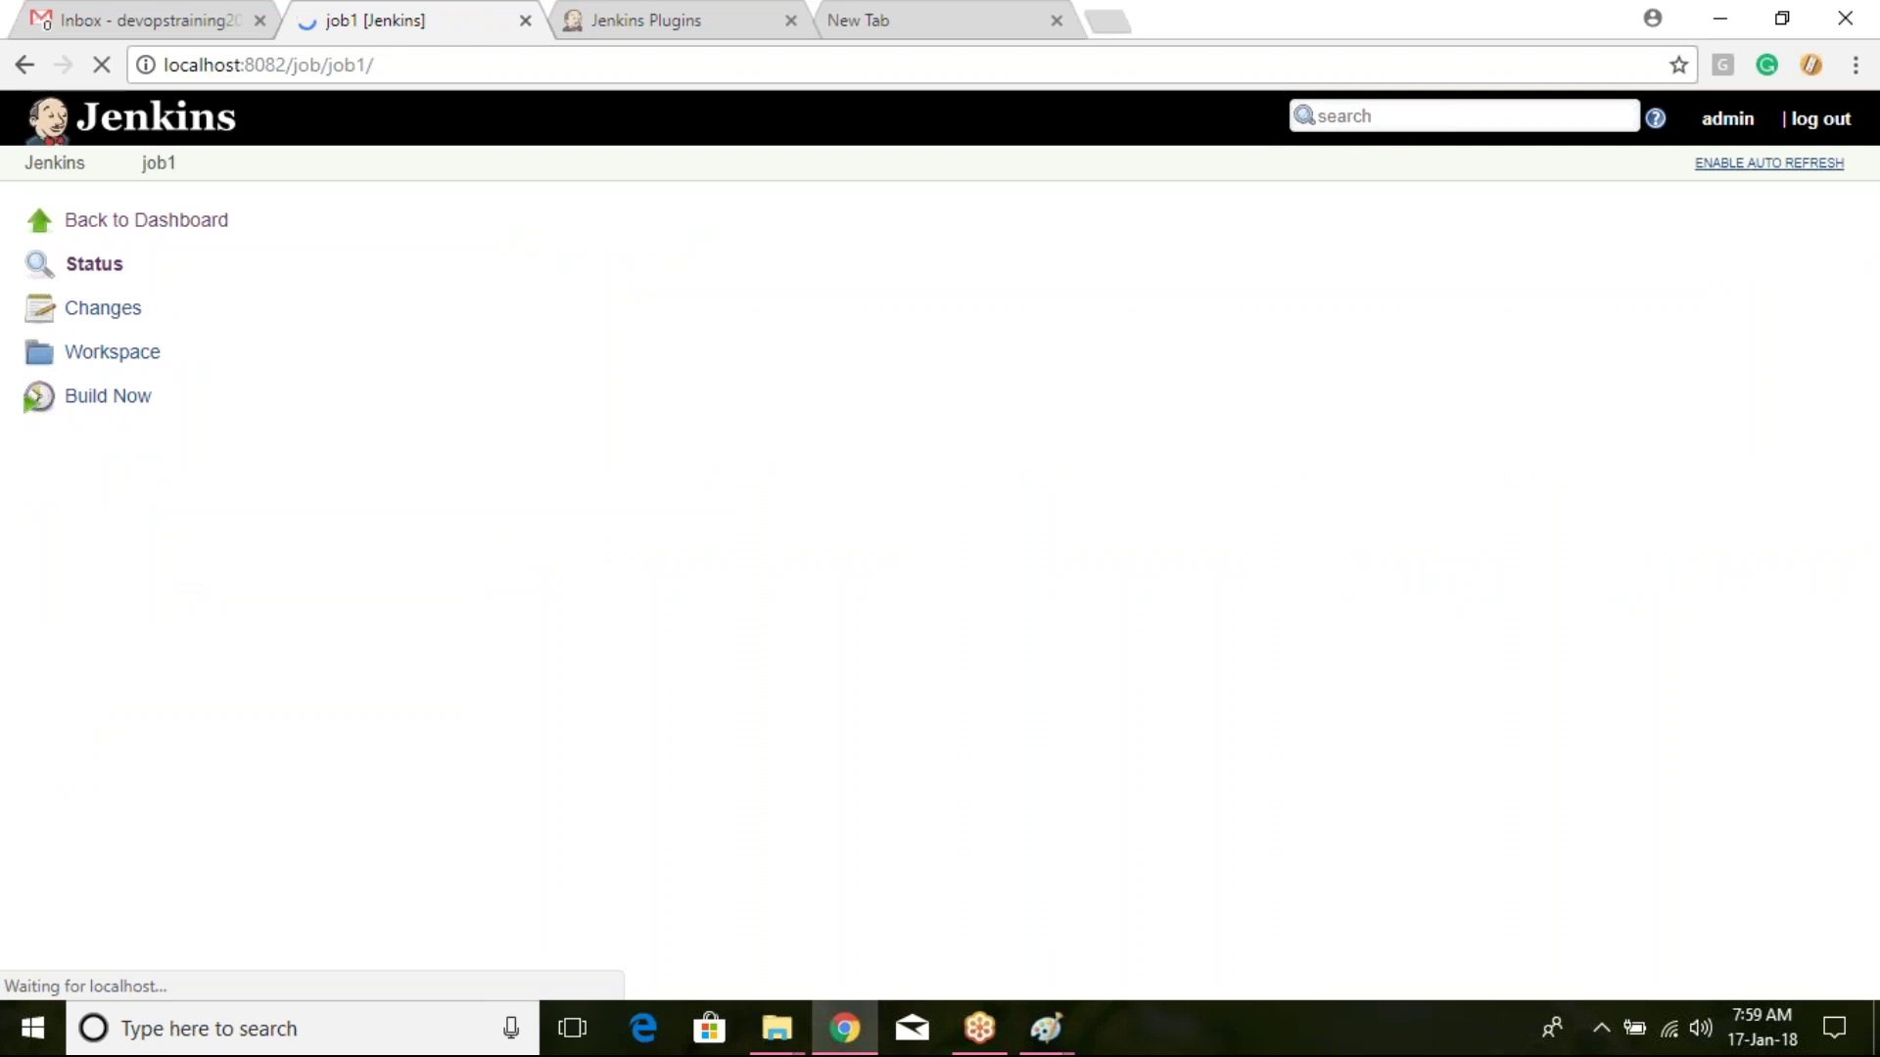
pyautogui.click(118, 483)
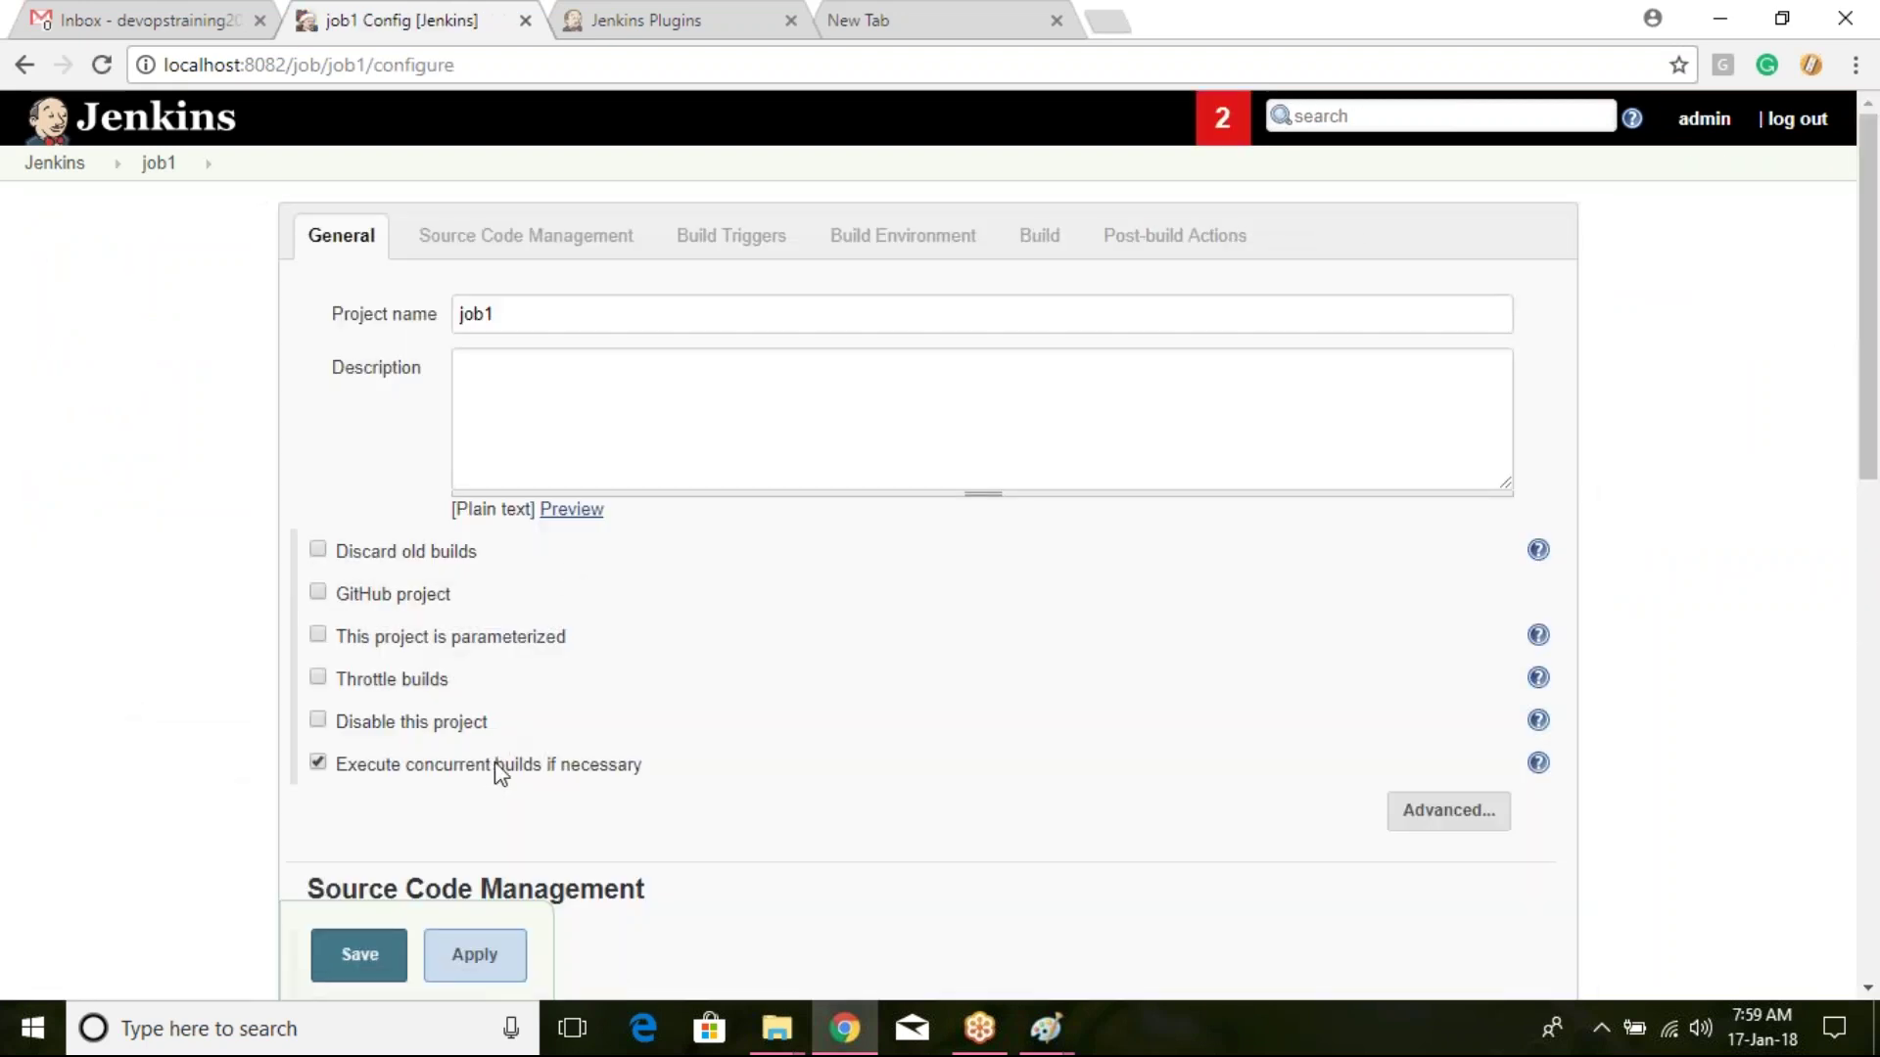
pyautogui.scroll(-3, 607, 749)
pyautogui.click(319, 489)
pyautogui.scroll(3, 630, 521)
pyautogui.scroll(-2, 488, 659)
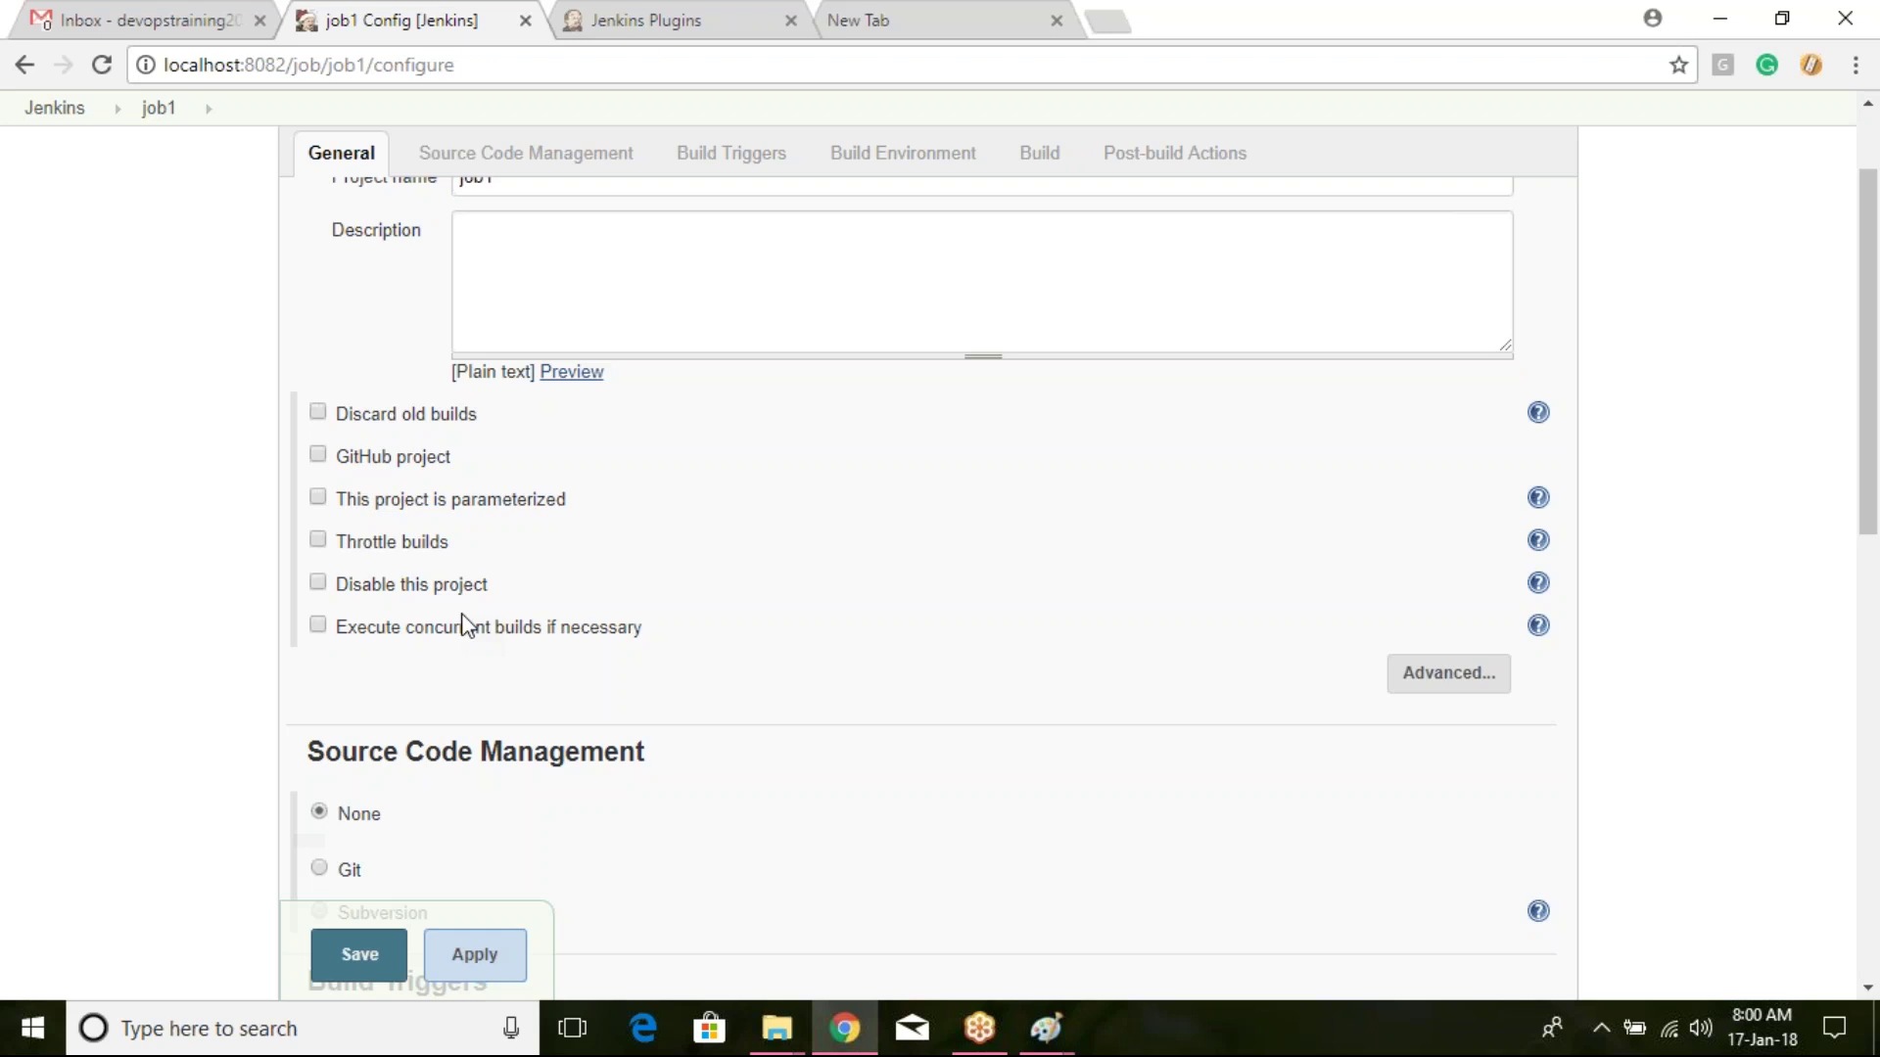
# Step: Scroll to job1's Source Code Management options, then load GitHub in the new tab
pyautogui.scroll(-3, 428, 649)
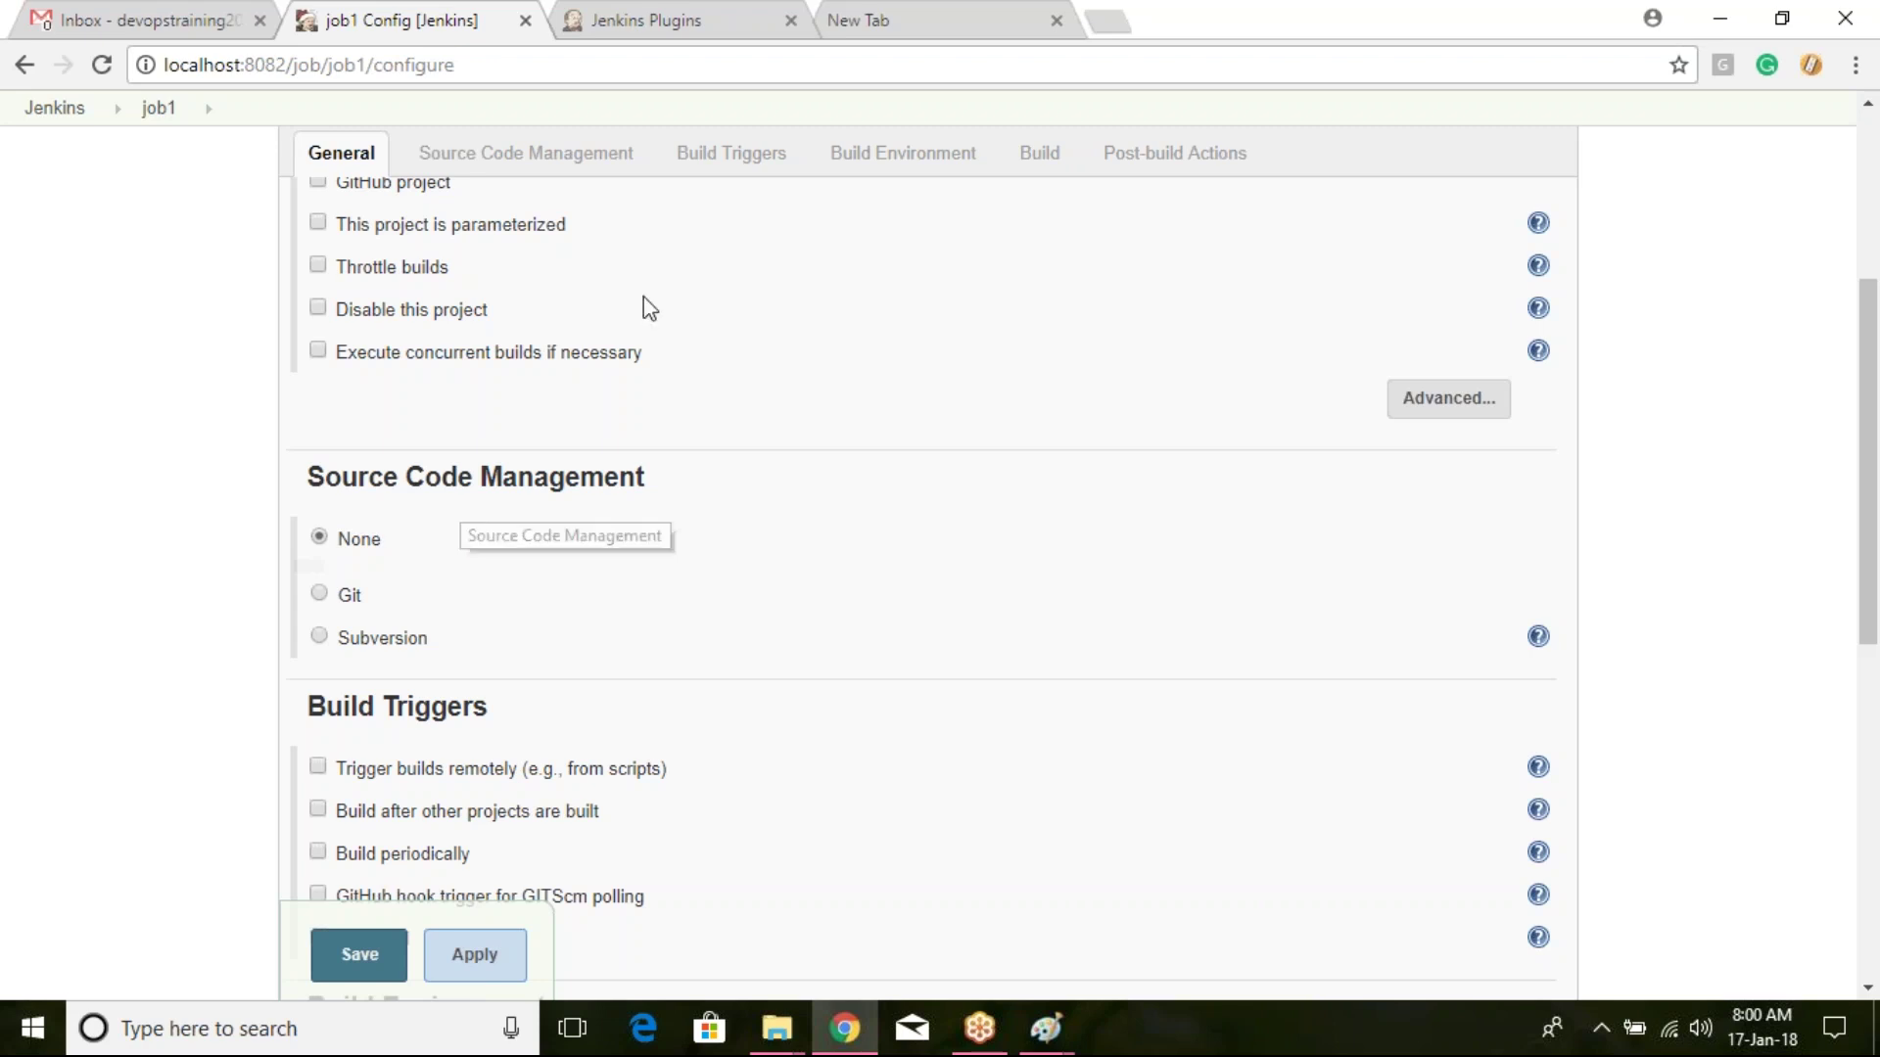
pyautogui.click(947, 14)
pyautogui.click(959, 78)
pyautogui.write('github.com')
pyautogui.press('Return')
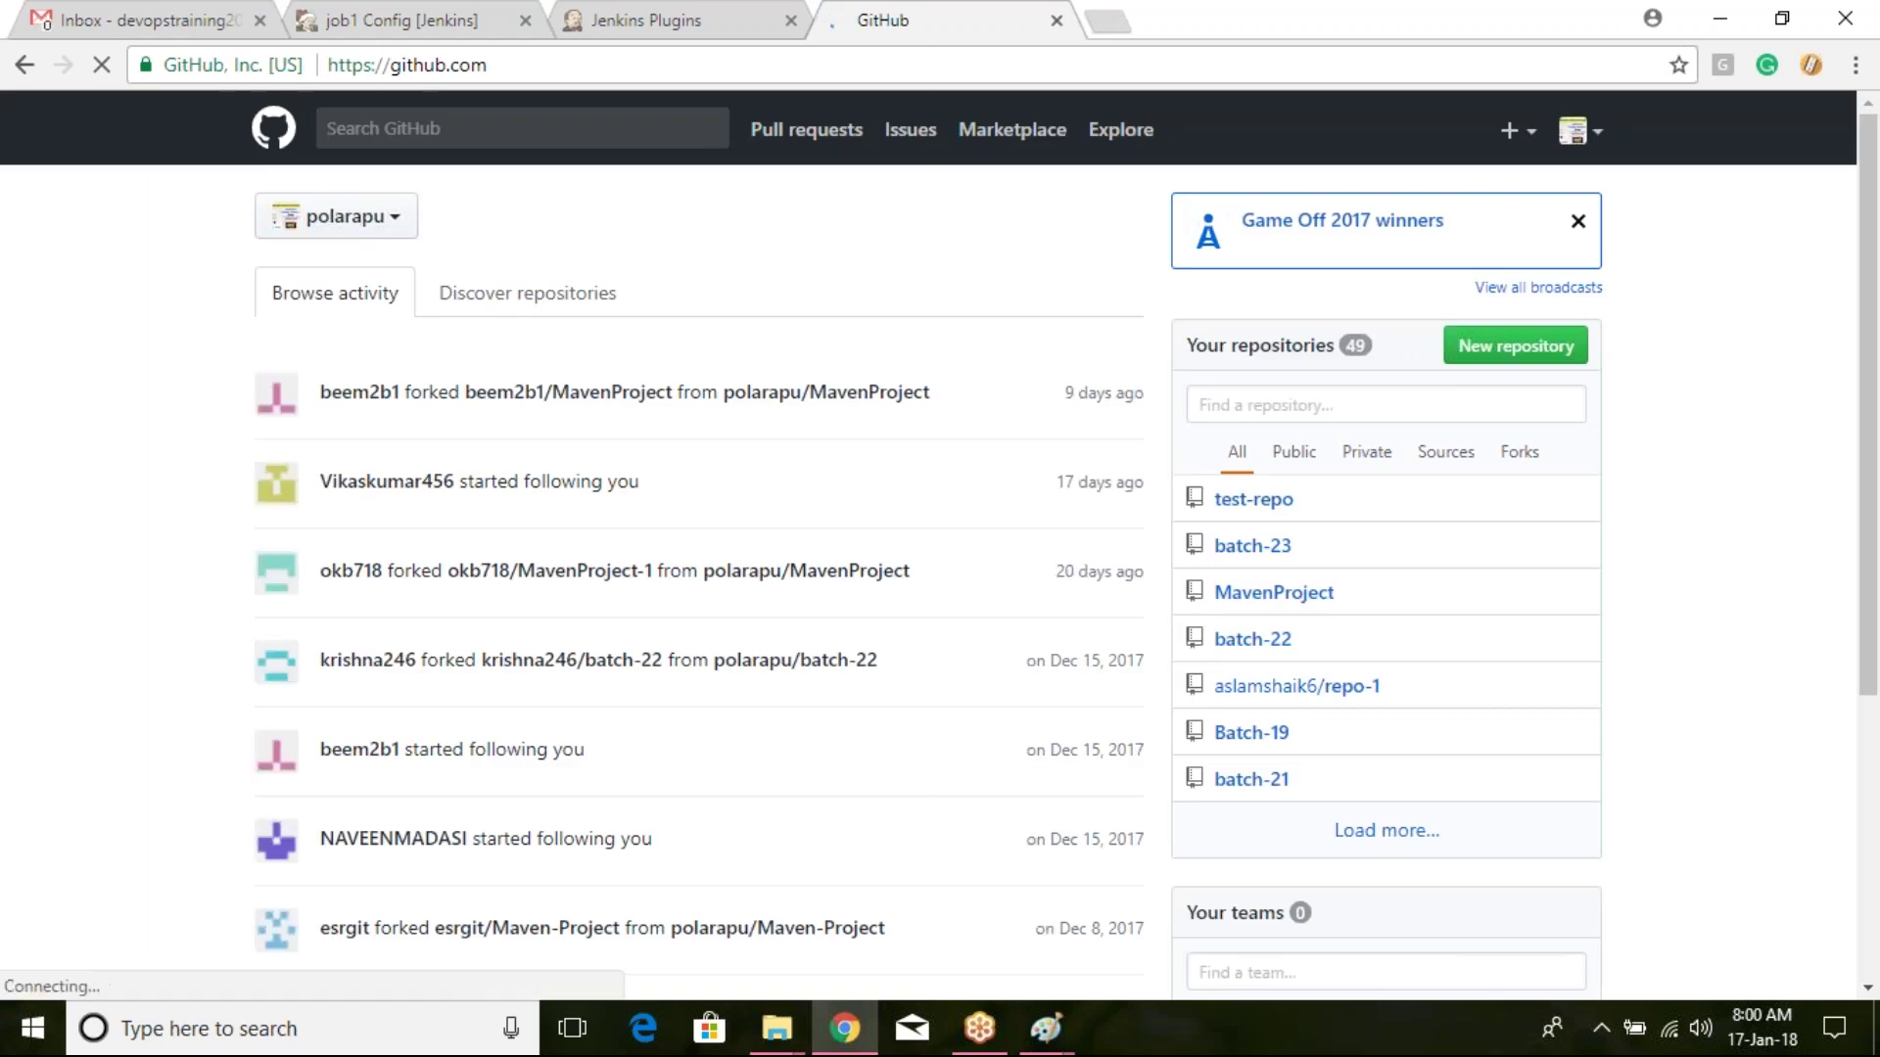
# Step: Copy the batch-23 repository's HTTPS clone URL and return to job1's configuration tab
pyautogui.click(1258, 545)
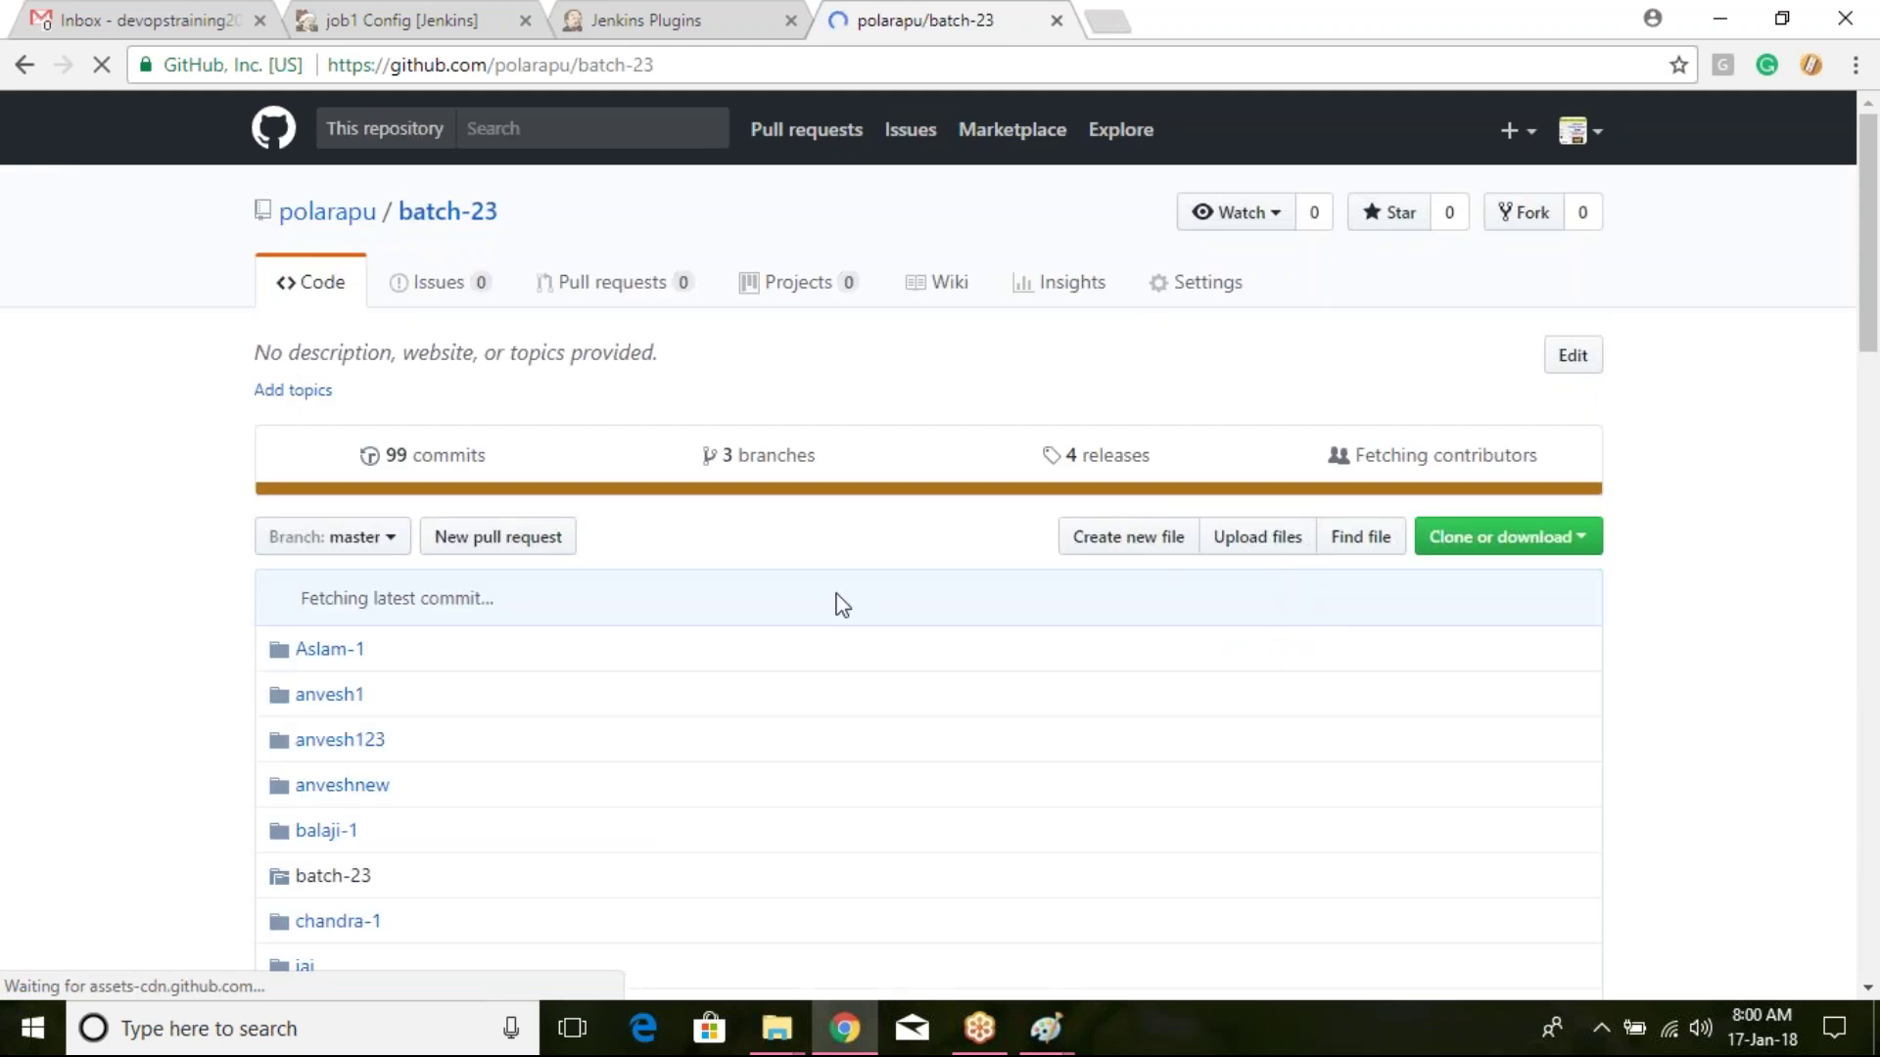
pyautogui.scroll(-20, 1008, 391)
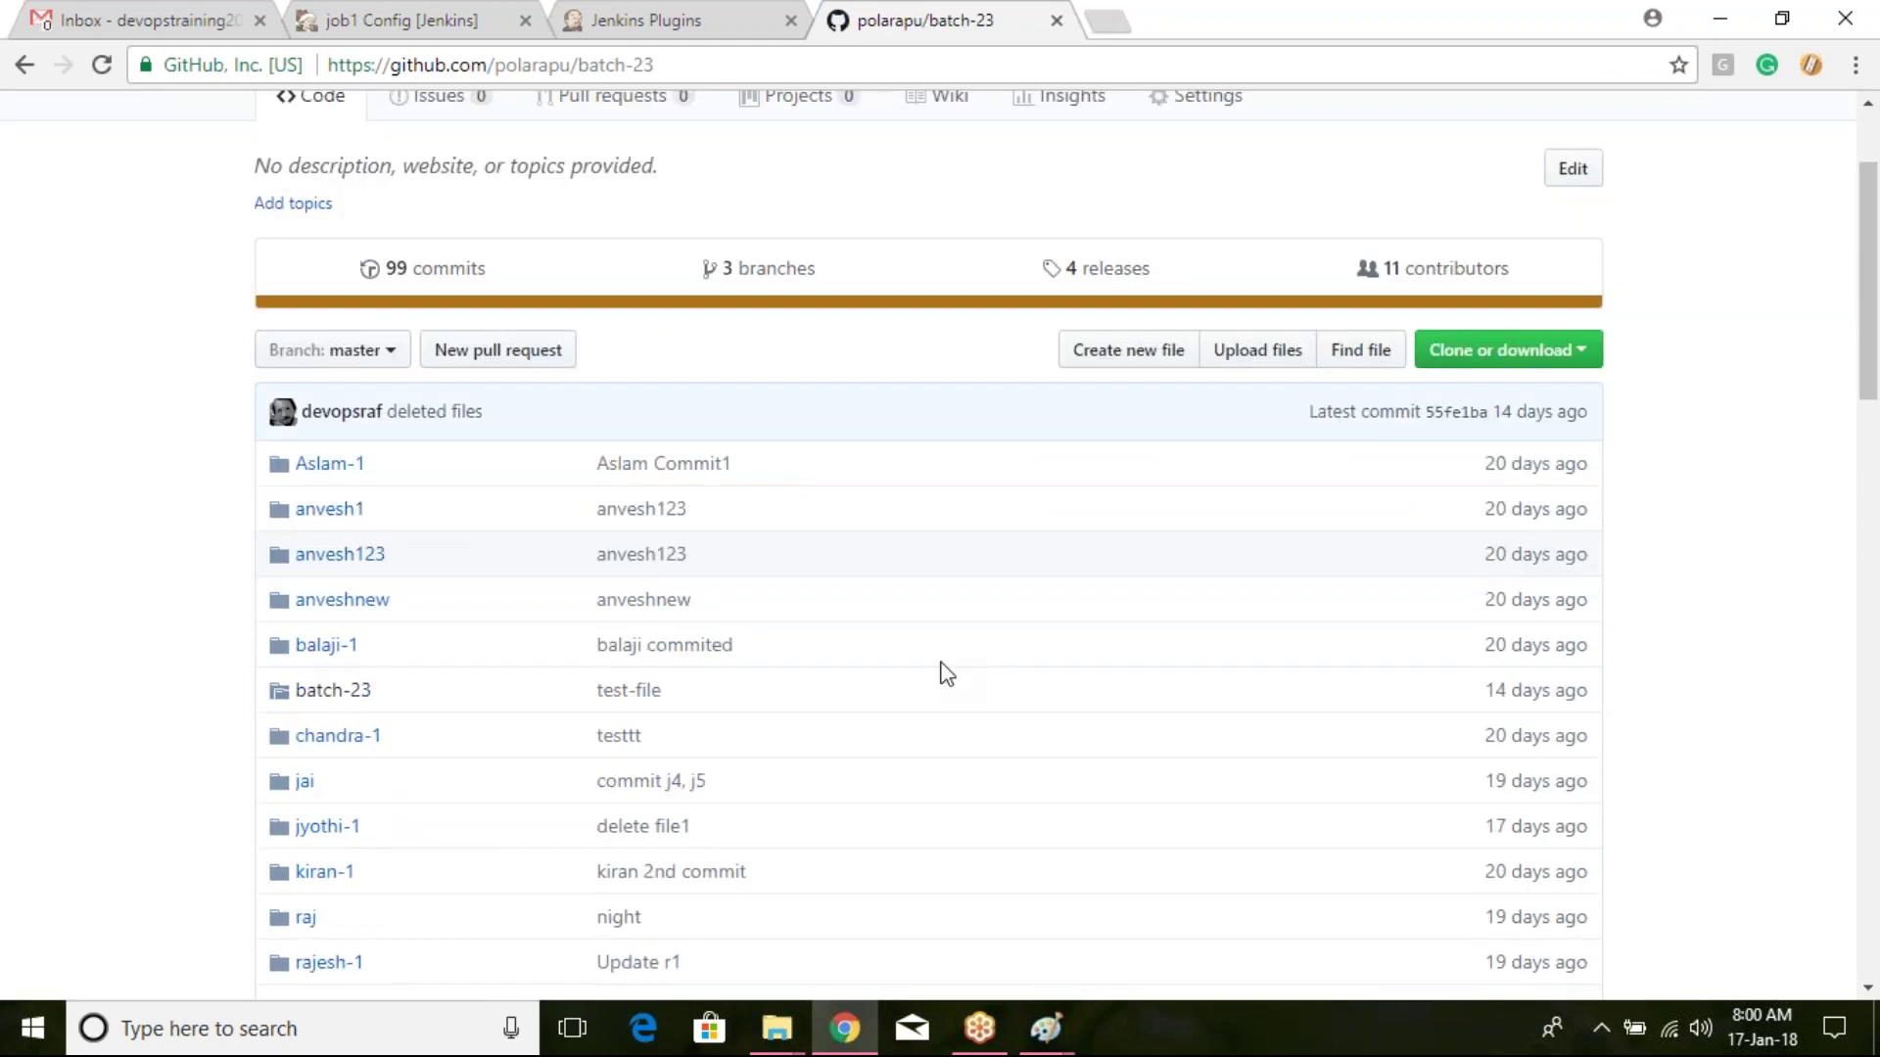
pyautogui.scroll(-3, 1031, 484)
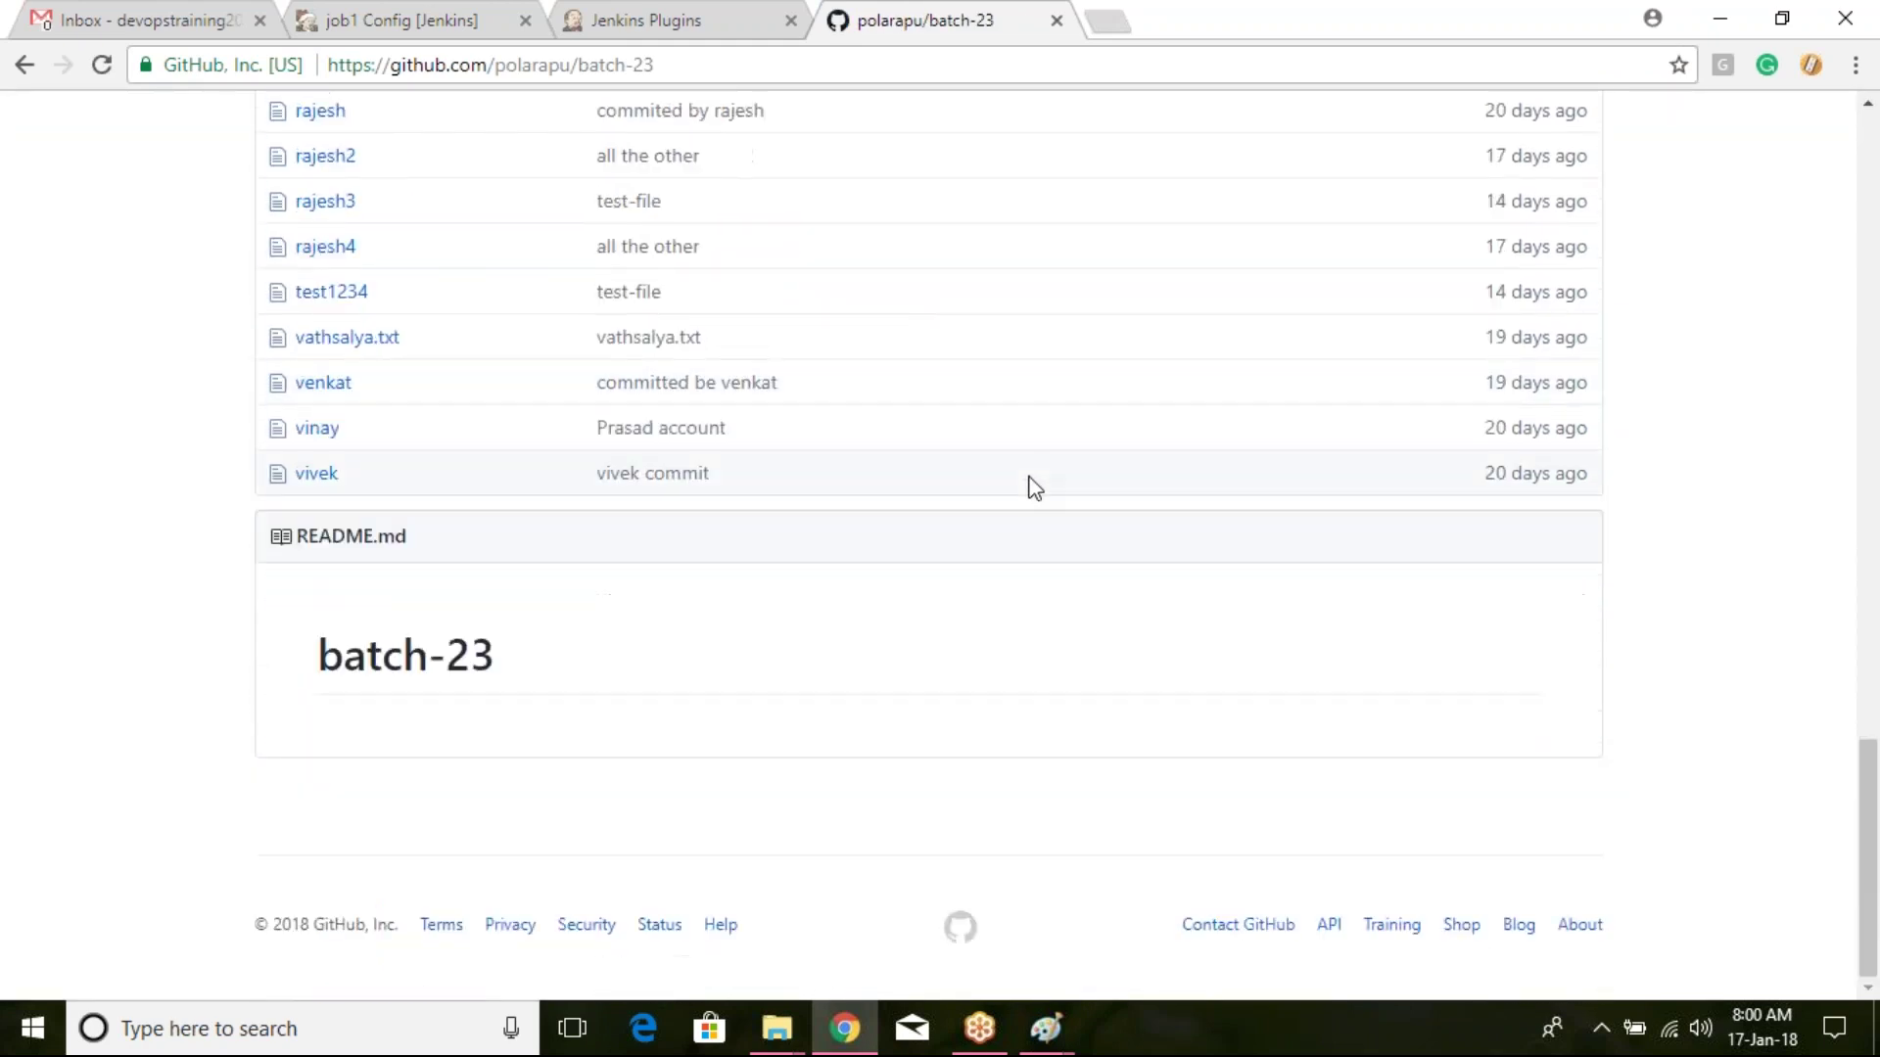
pyautogui.scroll(7, 1044, 485)
pyautogui.scroll(10, 1044, 480)
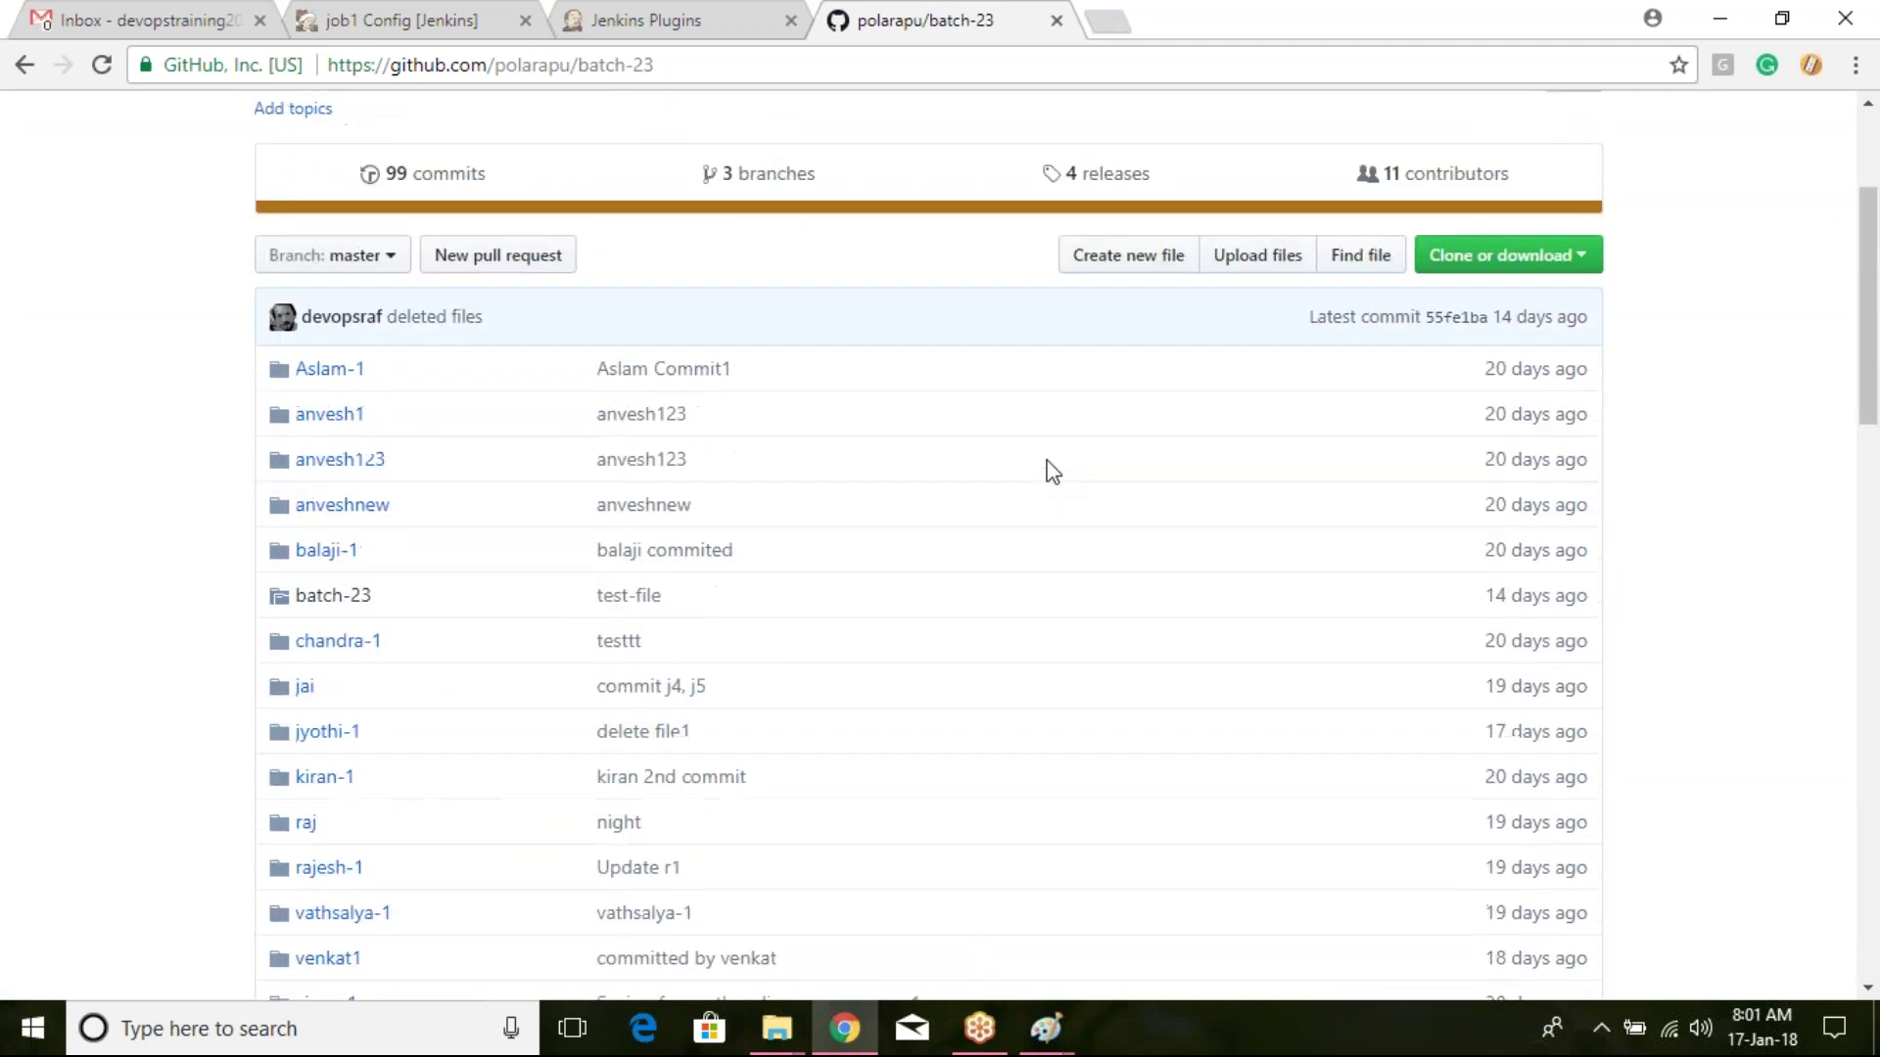
pyautogui.click(1508, 538)
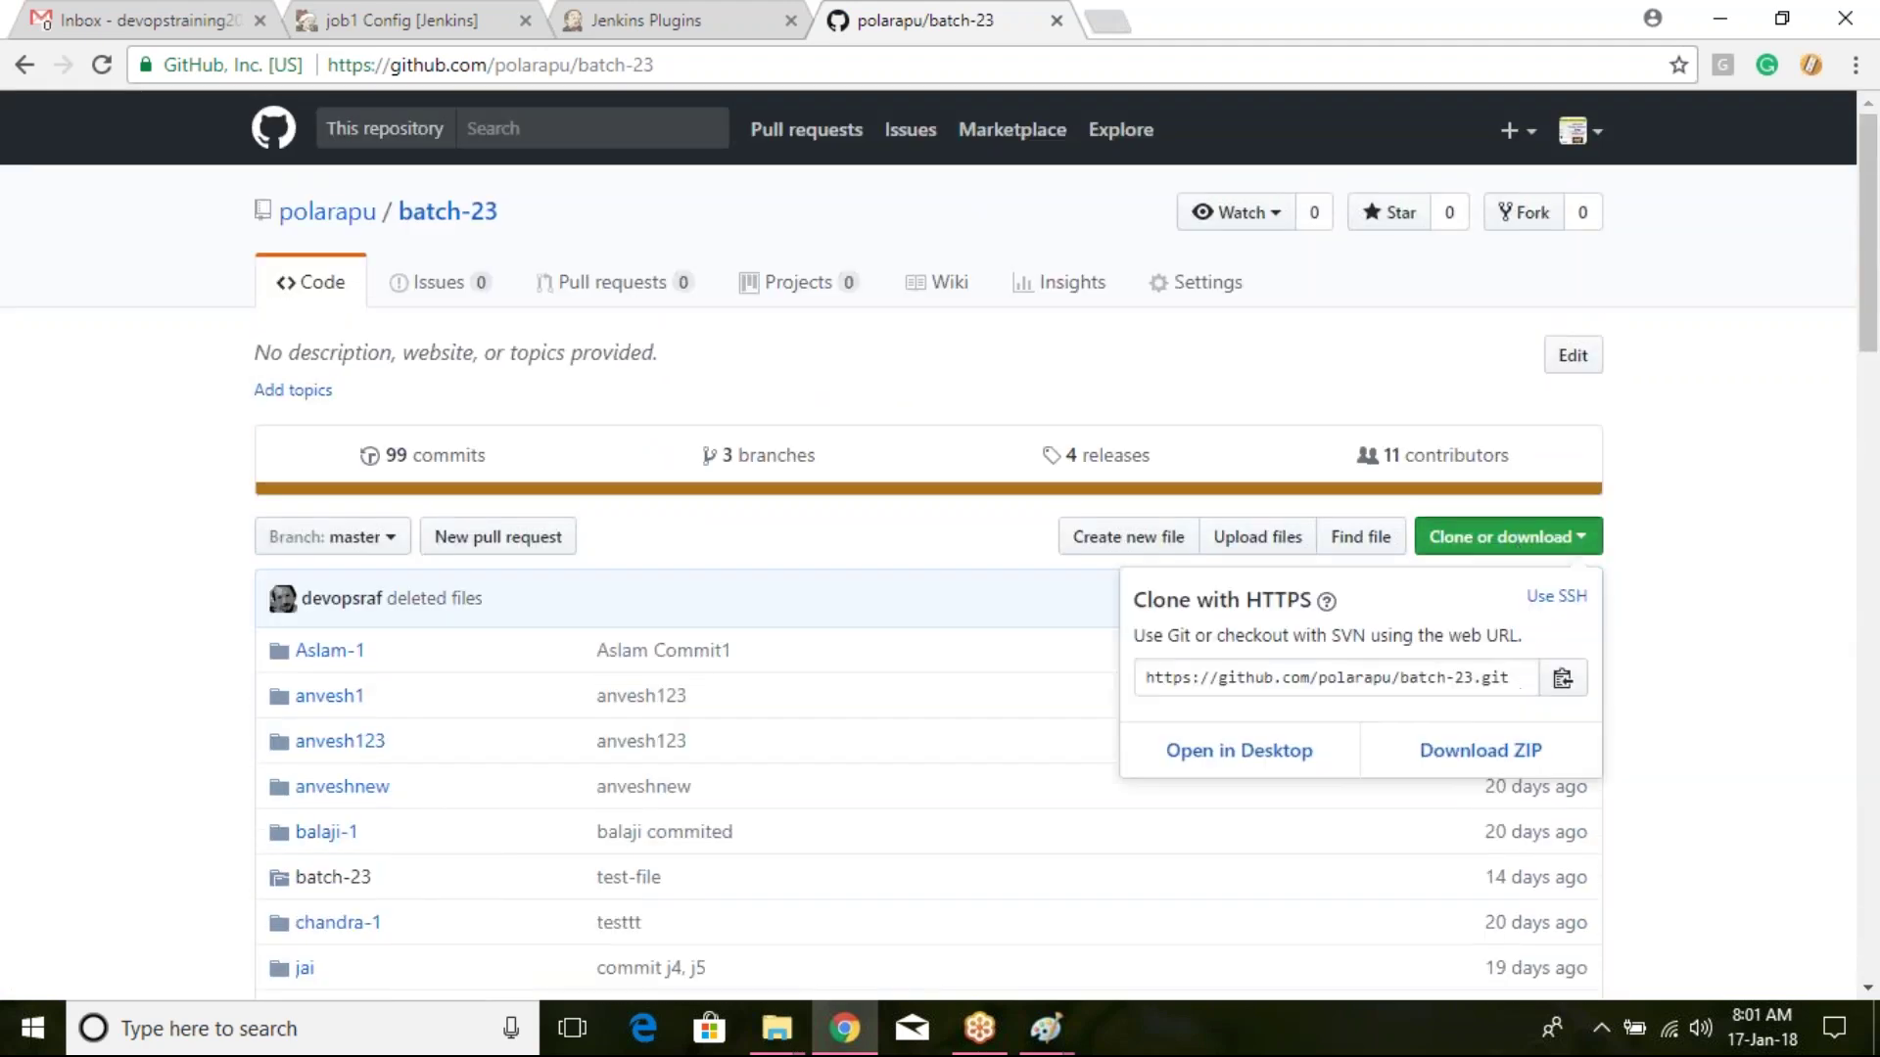
pyautogui.click(1508, 673)
pyautogui.hotkey('ctrl', 'c')
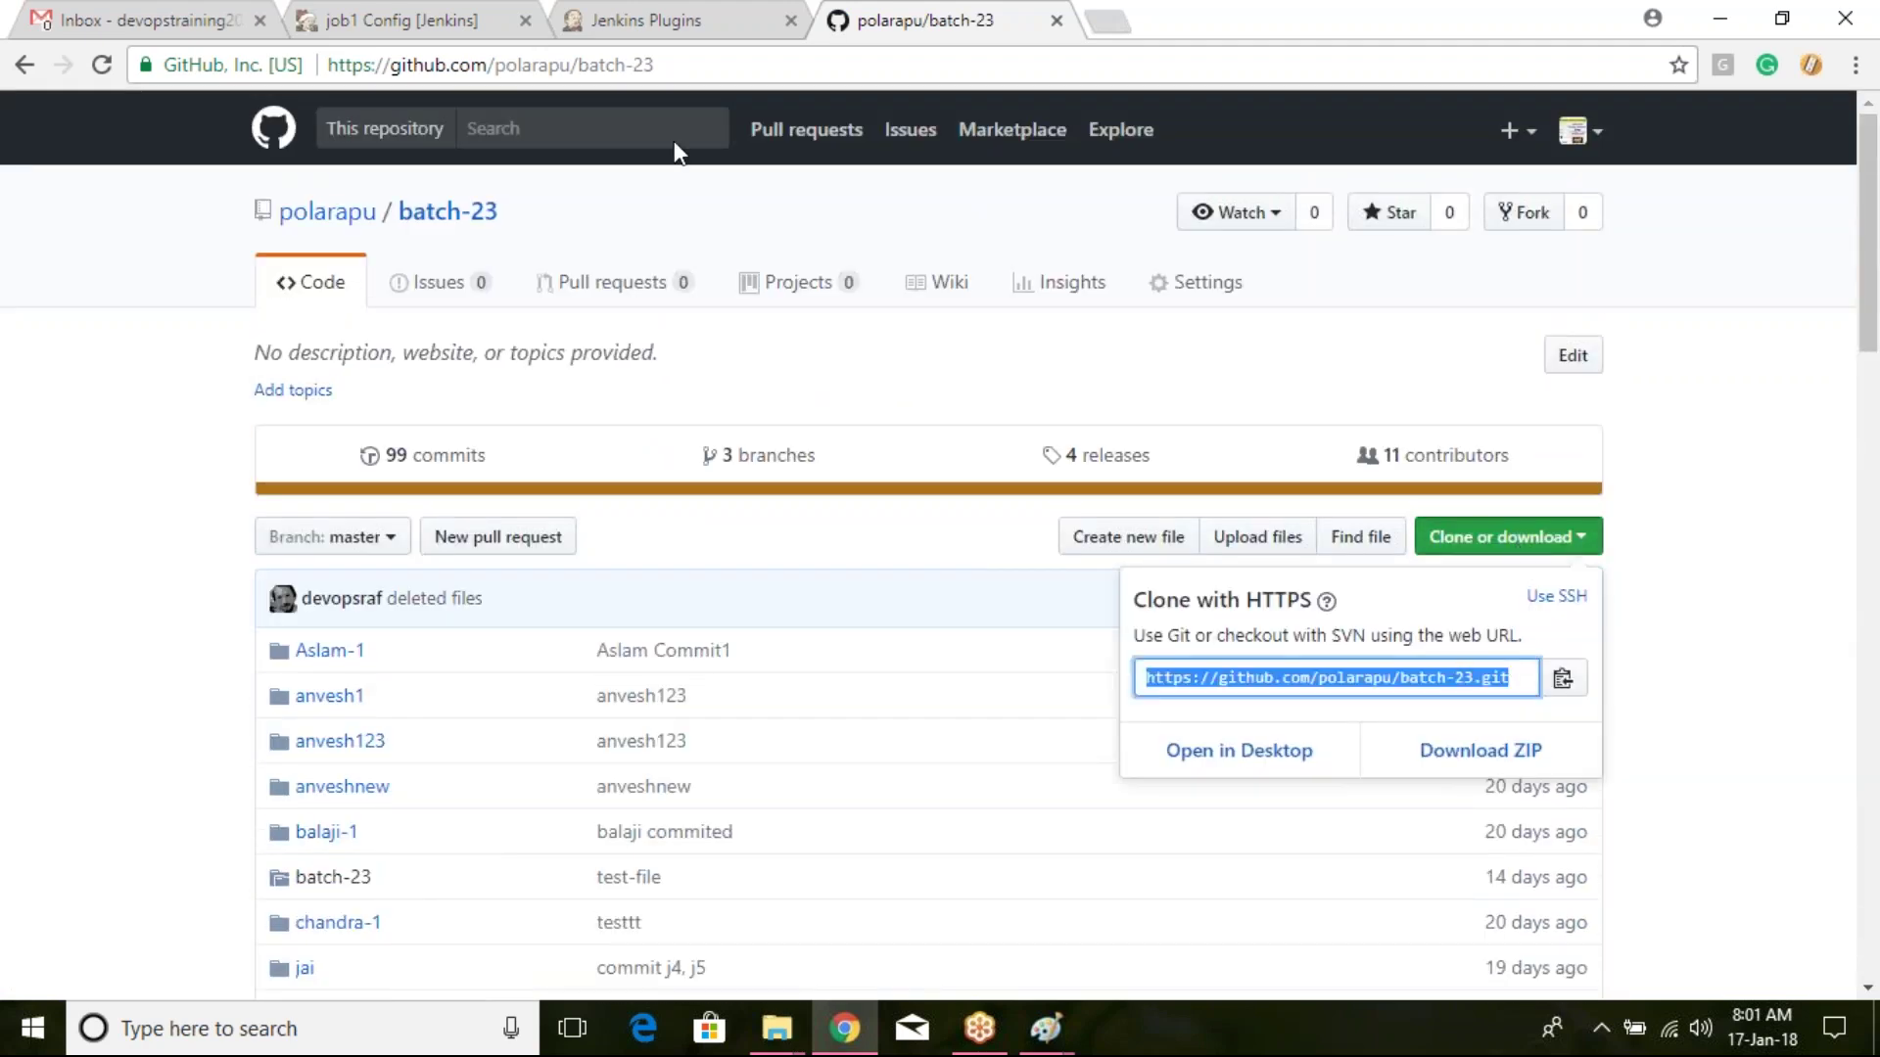
pyautogui.click(669, 18)
pyautogui.click(528, 15)
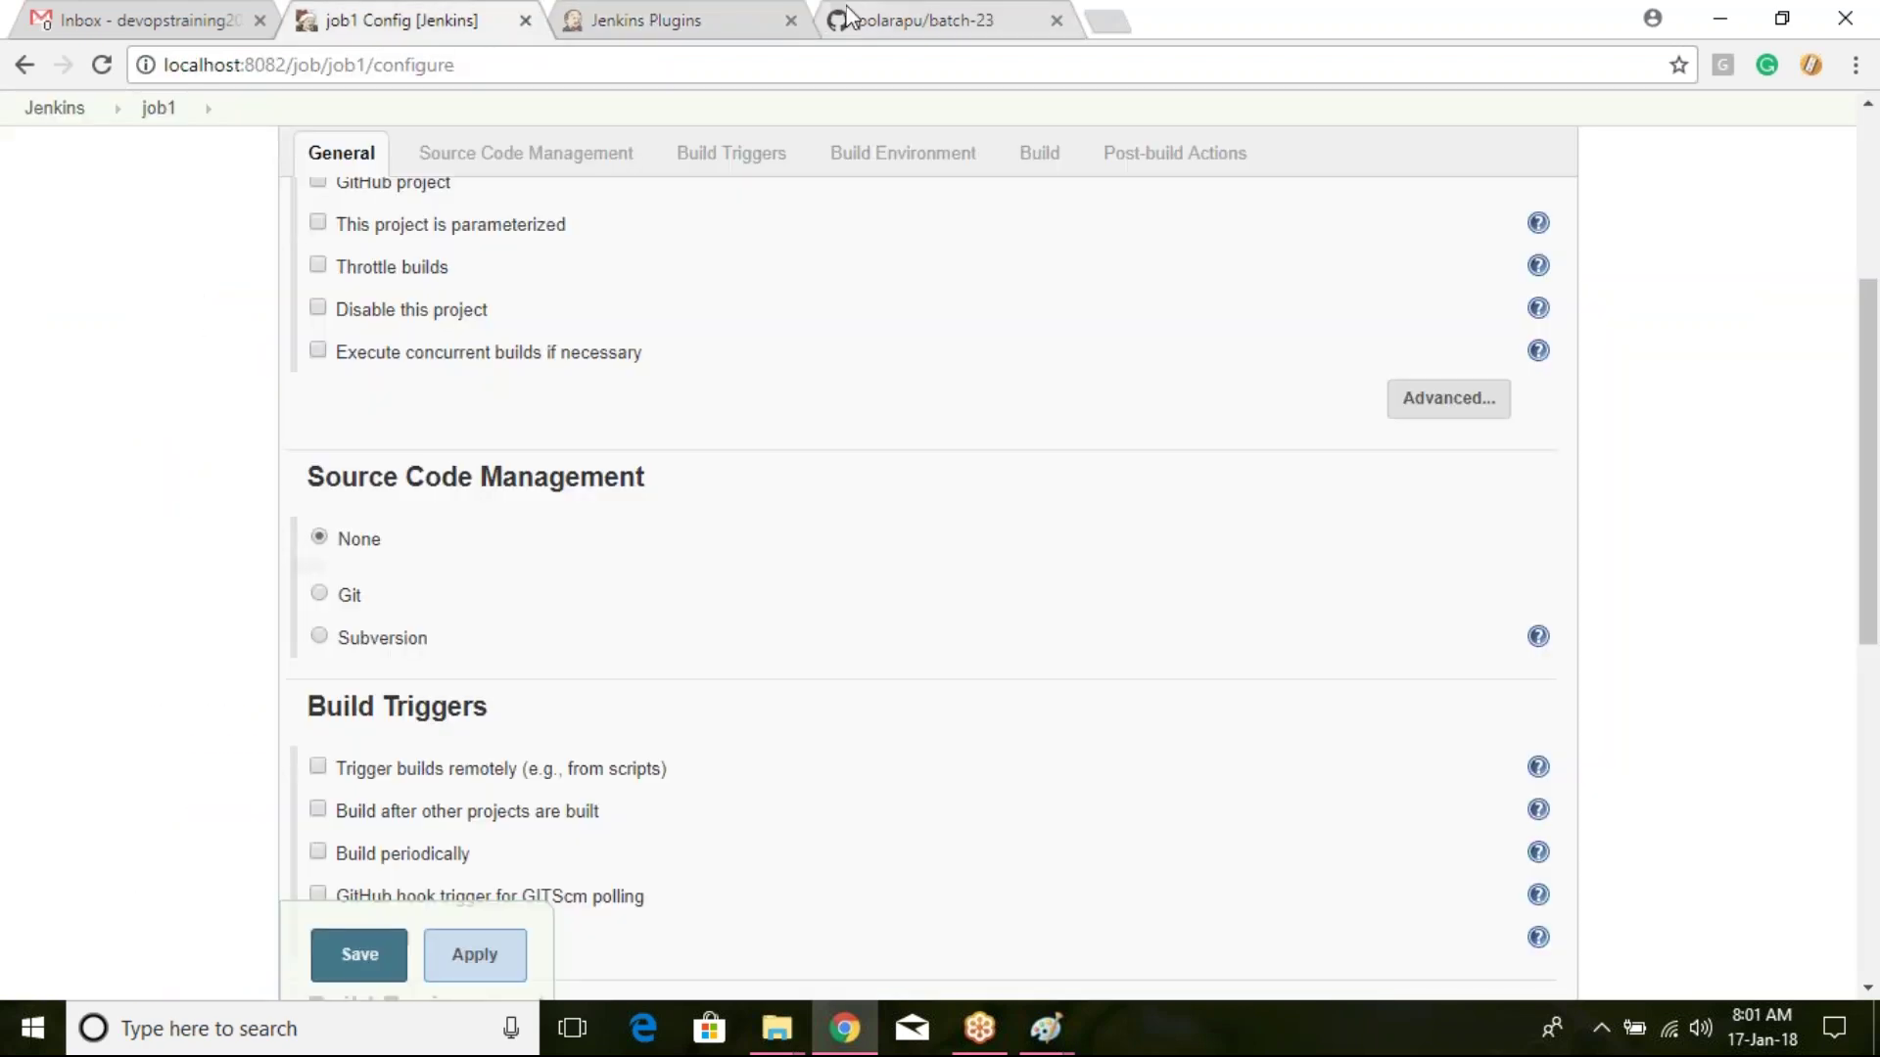
# Step: Close the Plugins tab and try the Git and Subversion source control options
pyautogui.click(791, 20)
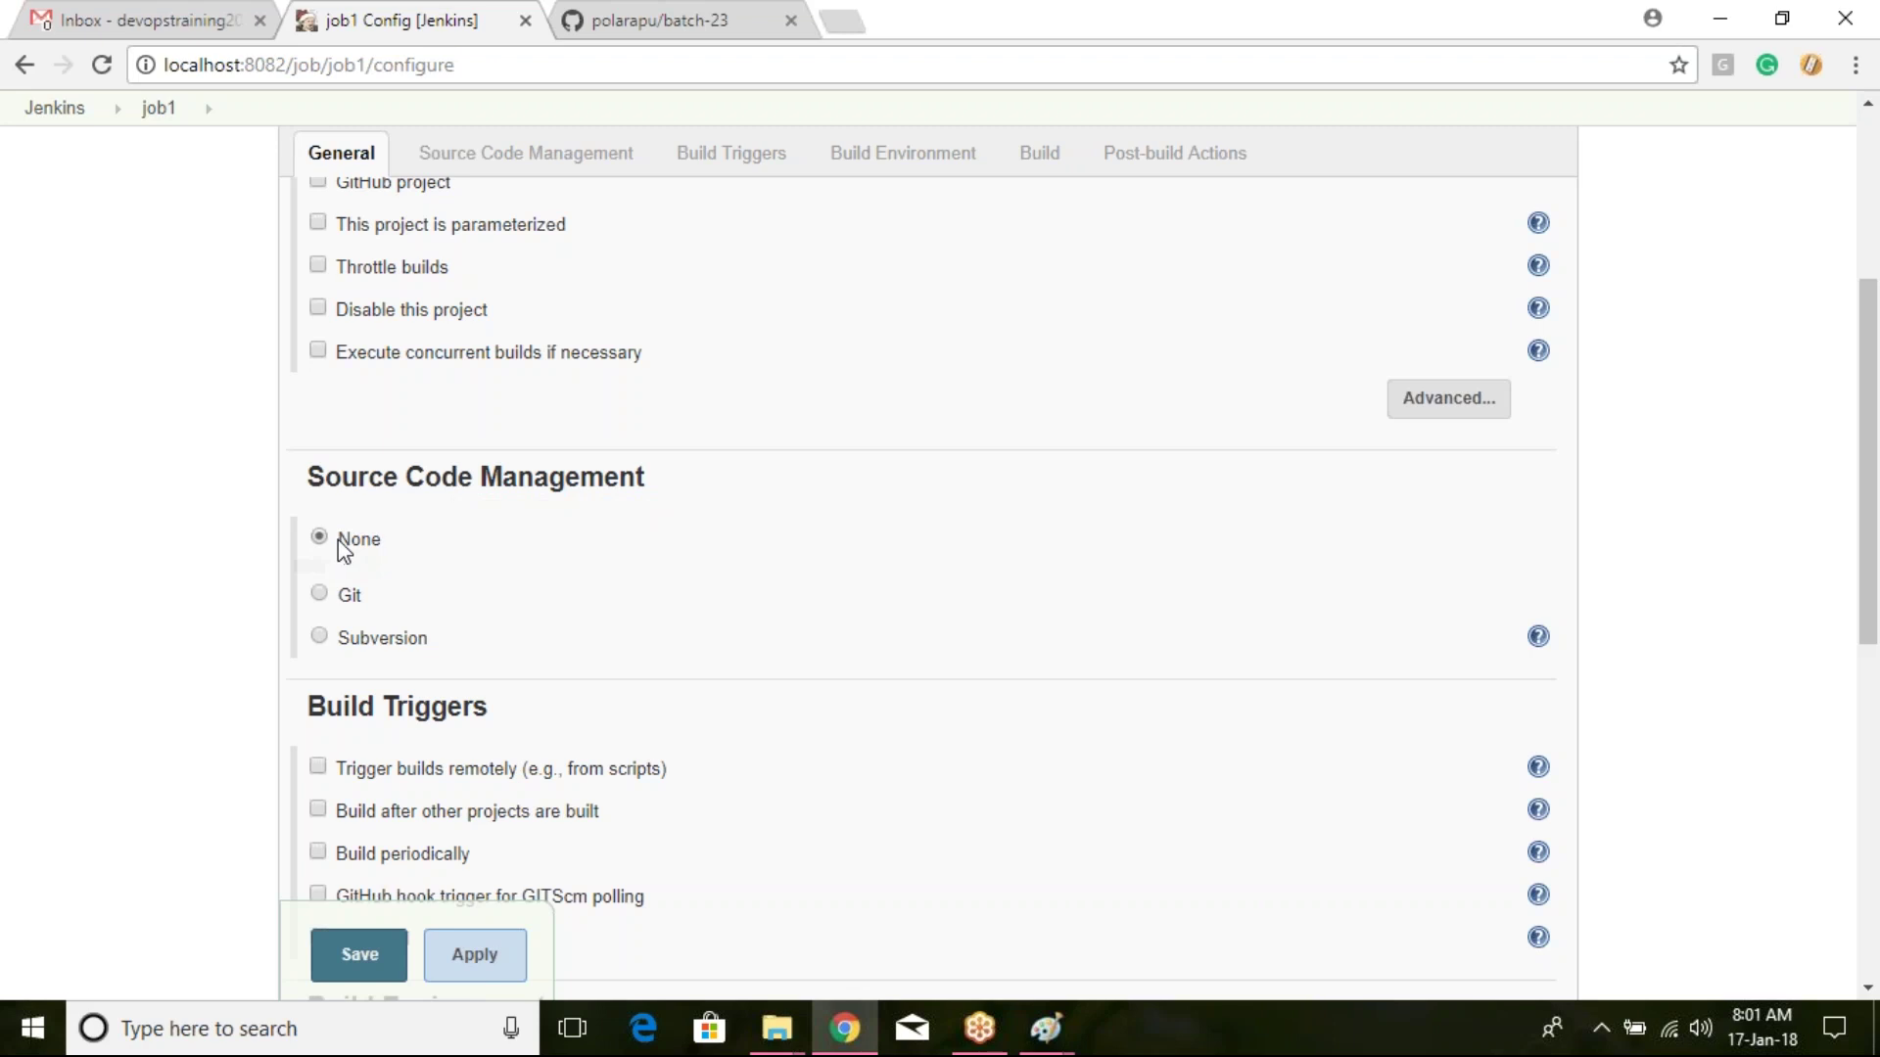
pyautogui.click(321, 594)
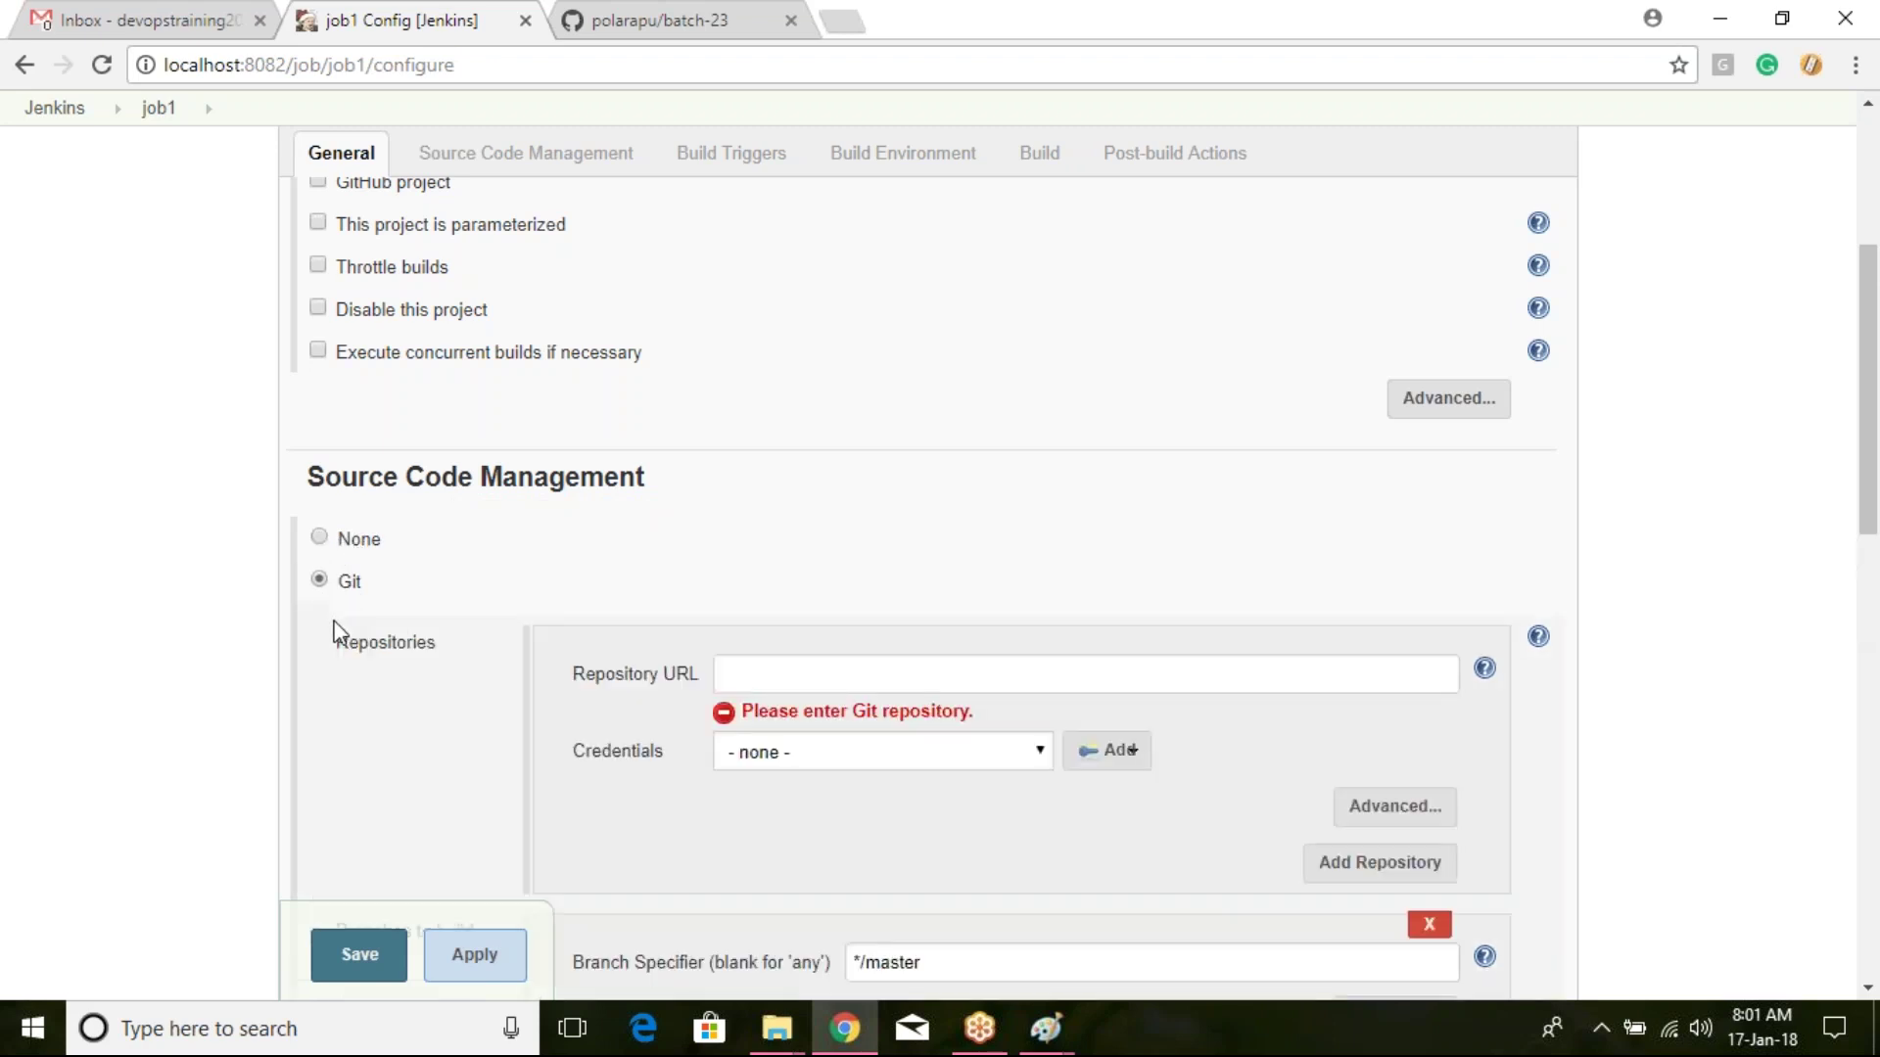
pyautogui.scroll(-5, 446, 553)
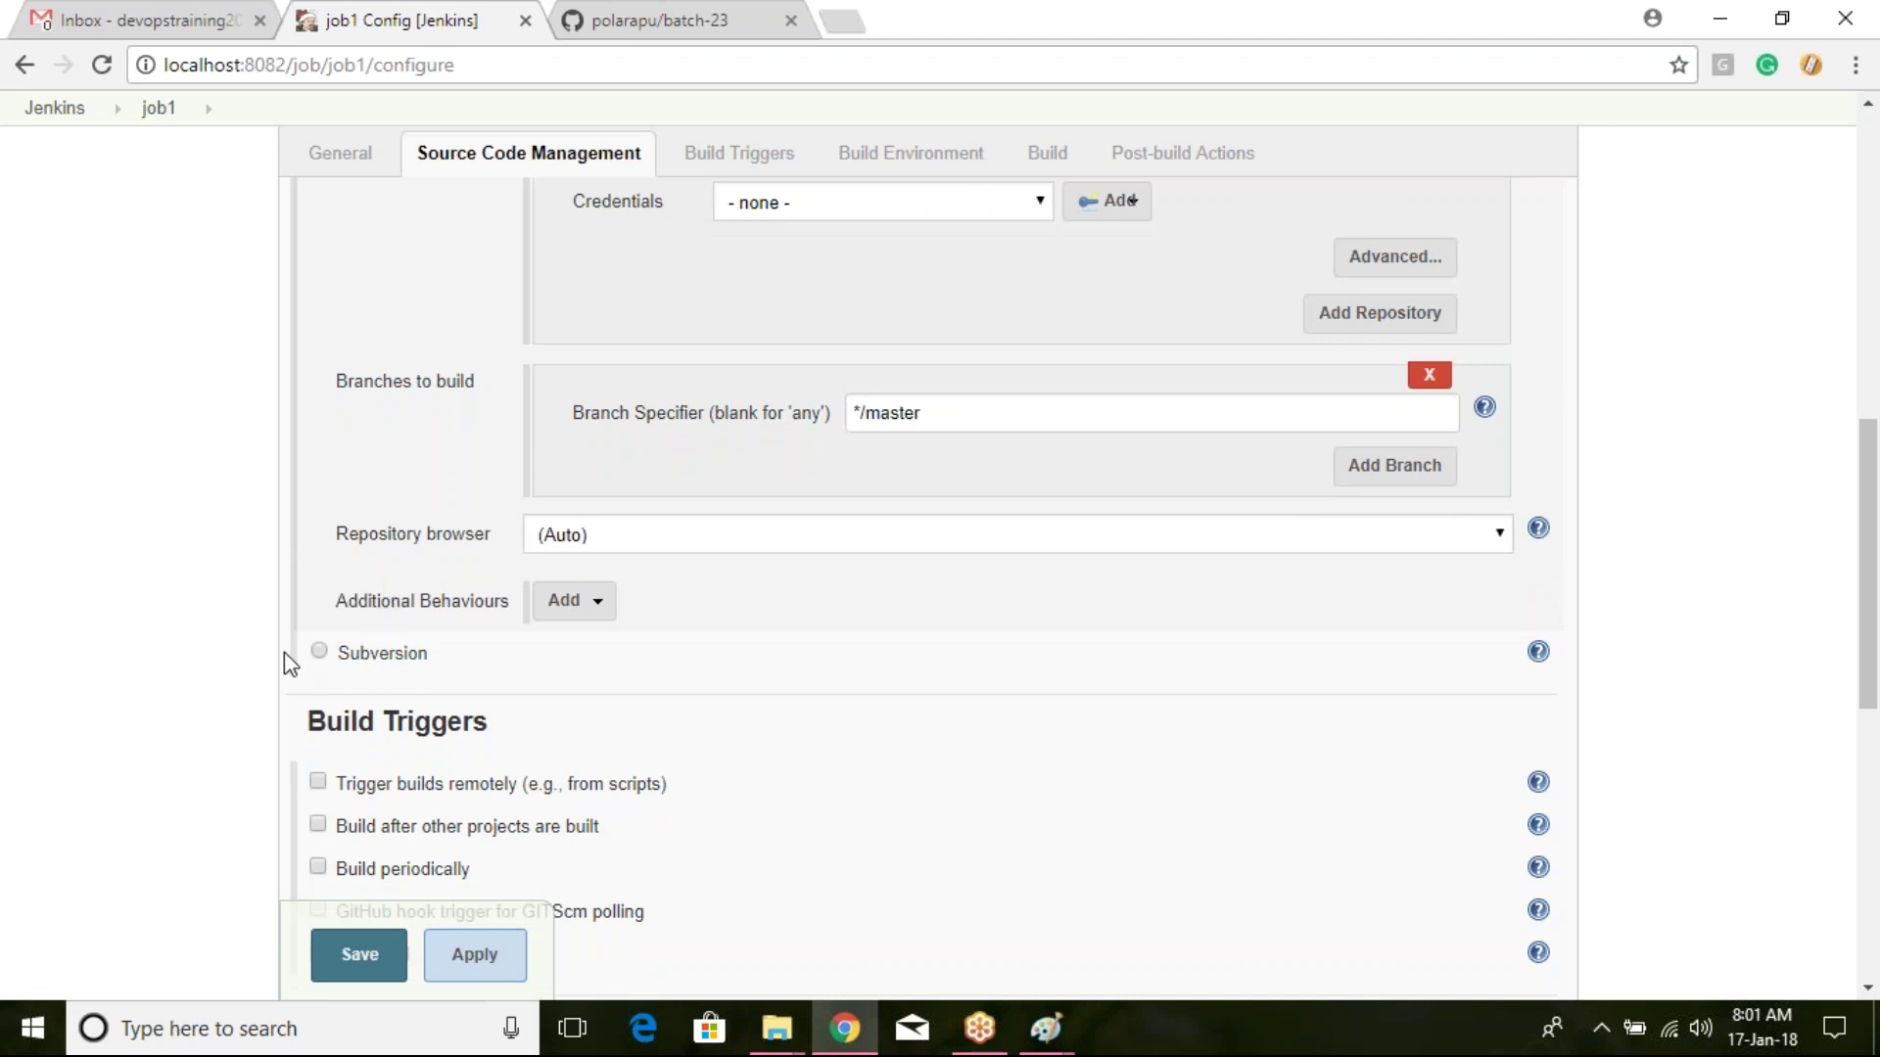
pyautogui.click(319, 654)
pyautogui.scroll(-1, 983, 581)
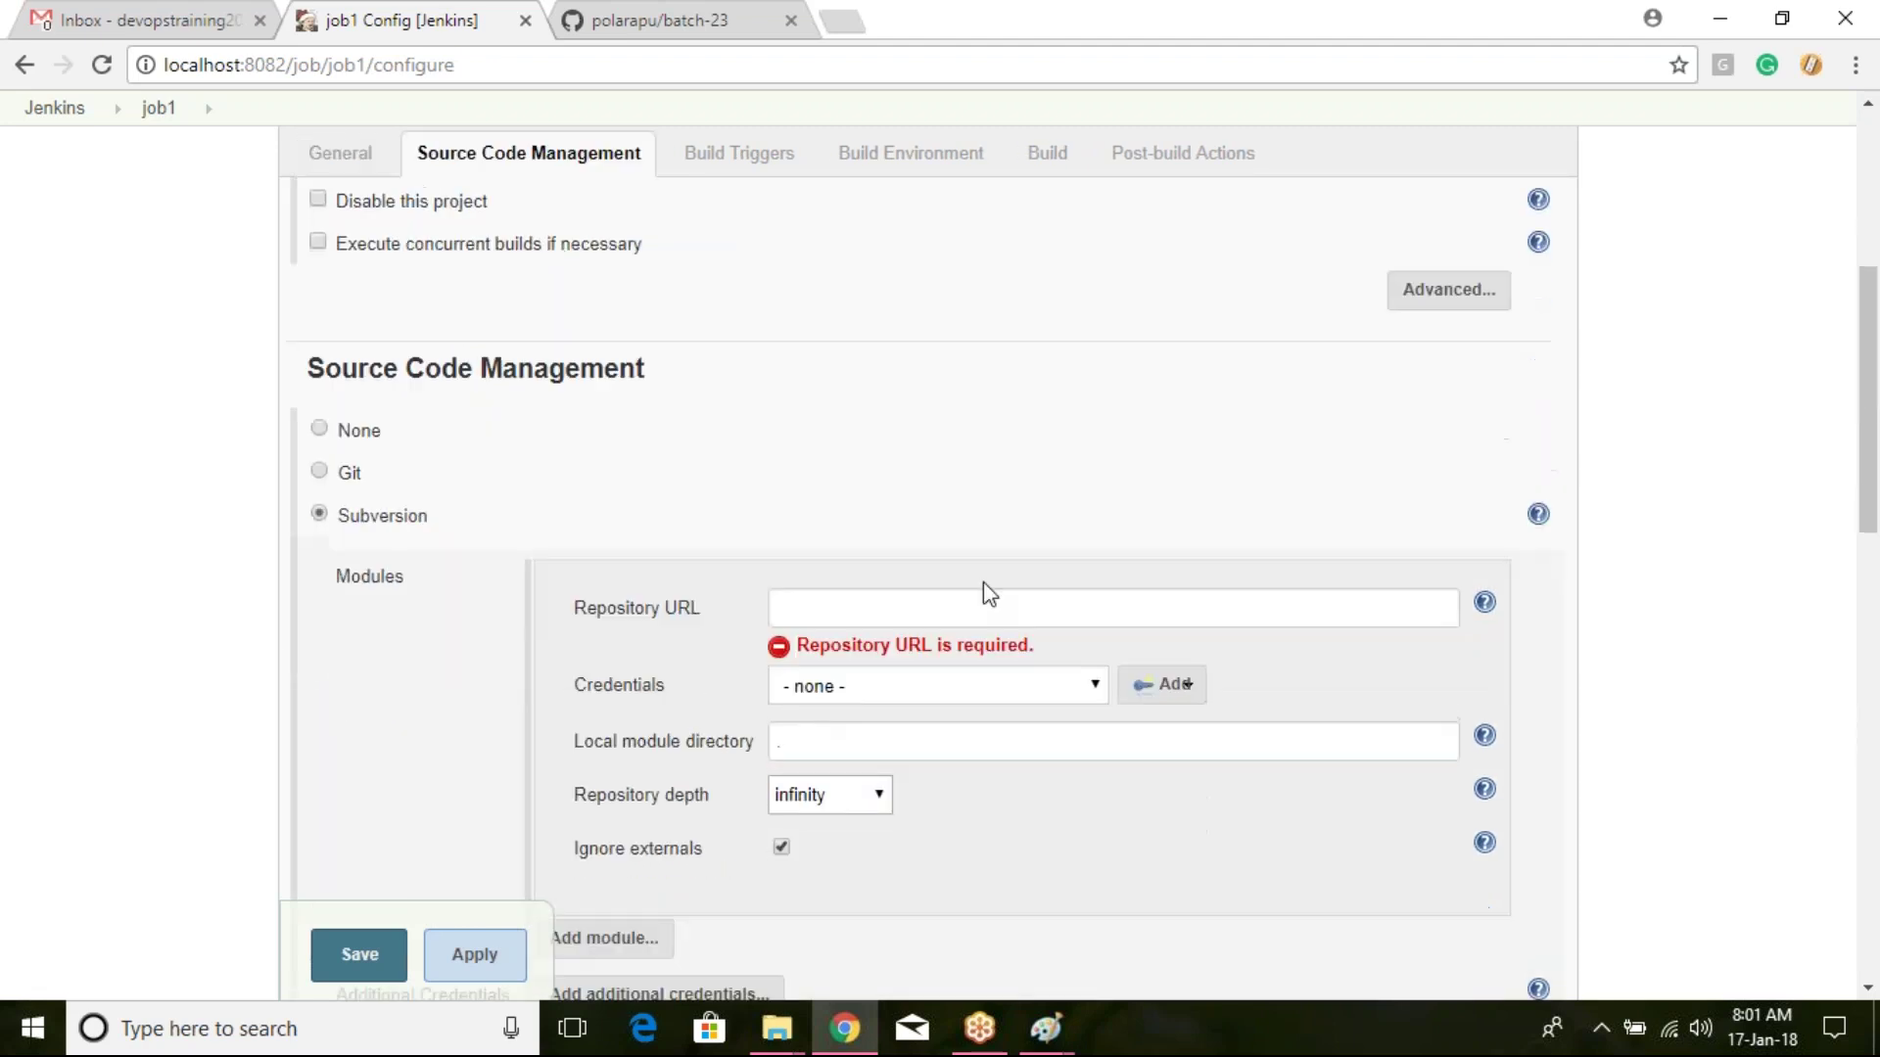
pyautogui.click(989, 603)
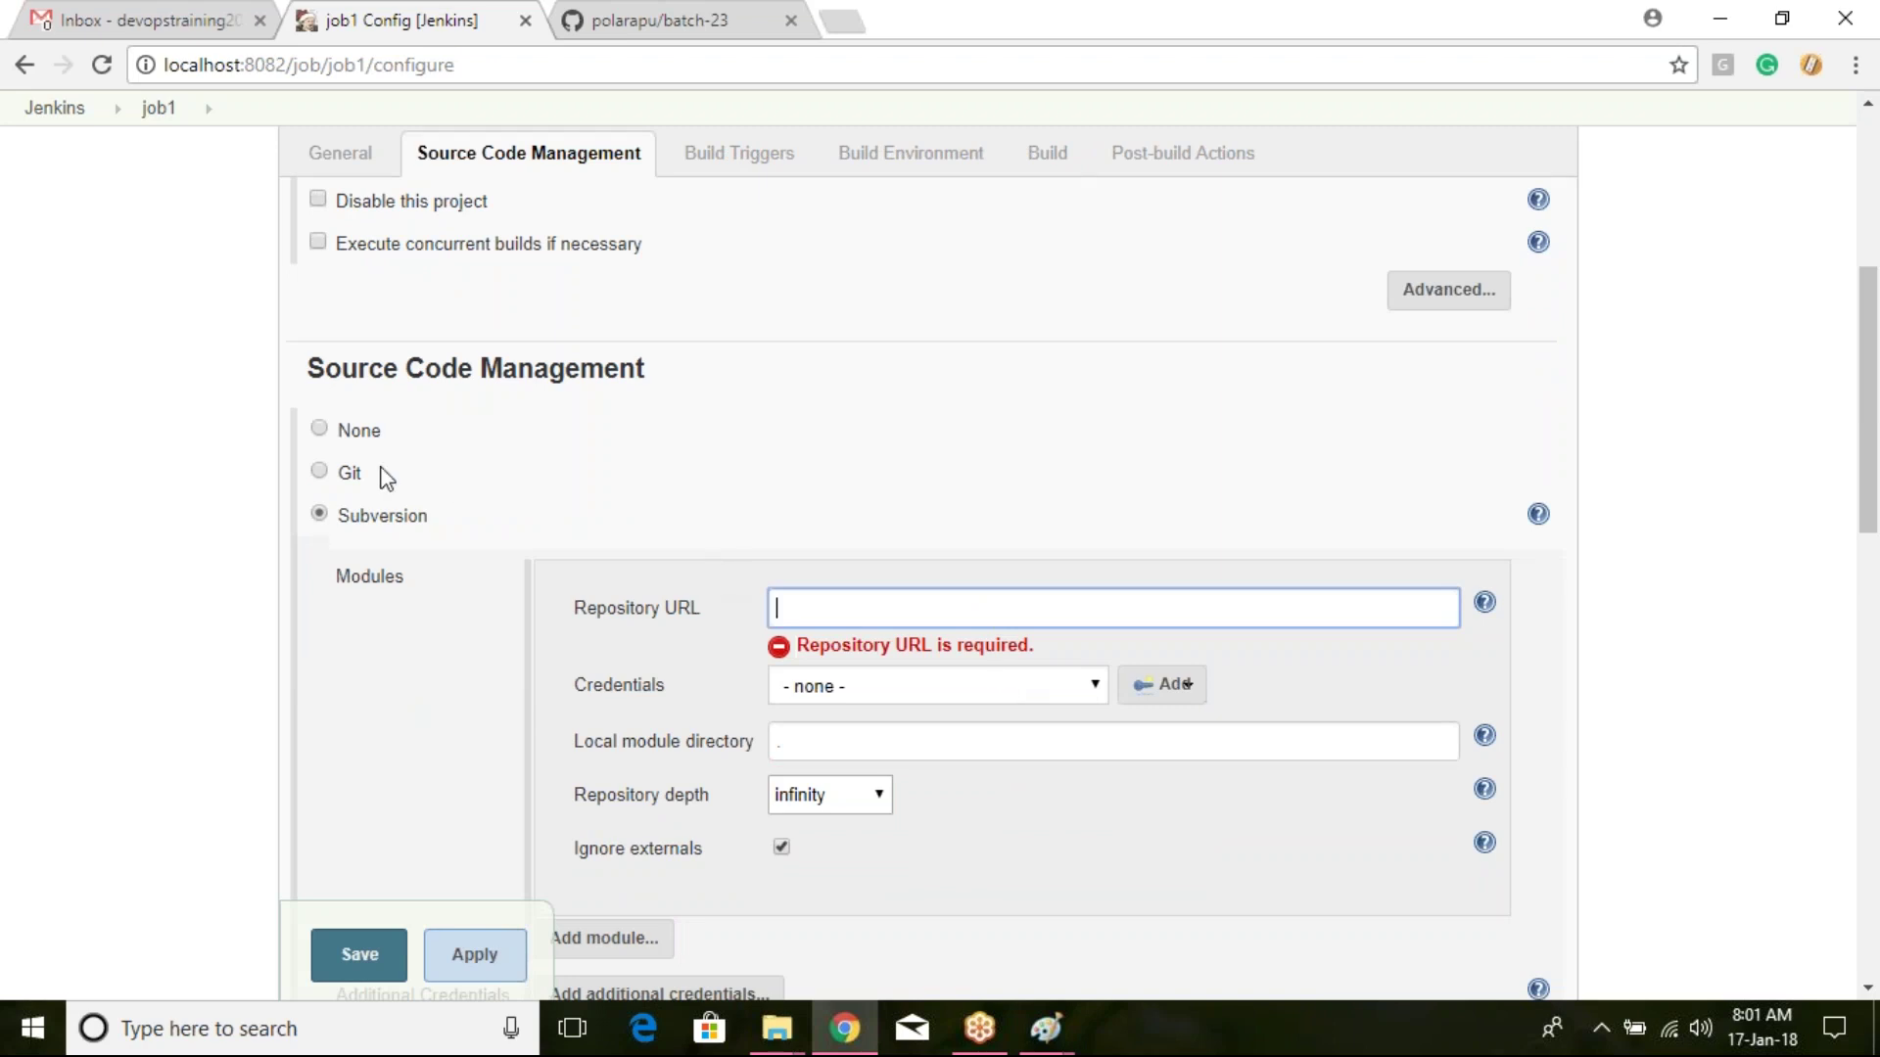
pyautogui.click(321, 472)
pyautogui.click(732, 565)
pyautogui.hotkey('ctrl', 'v')
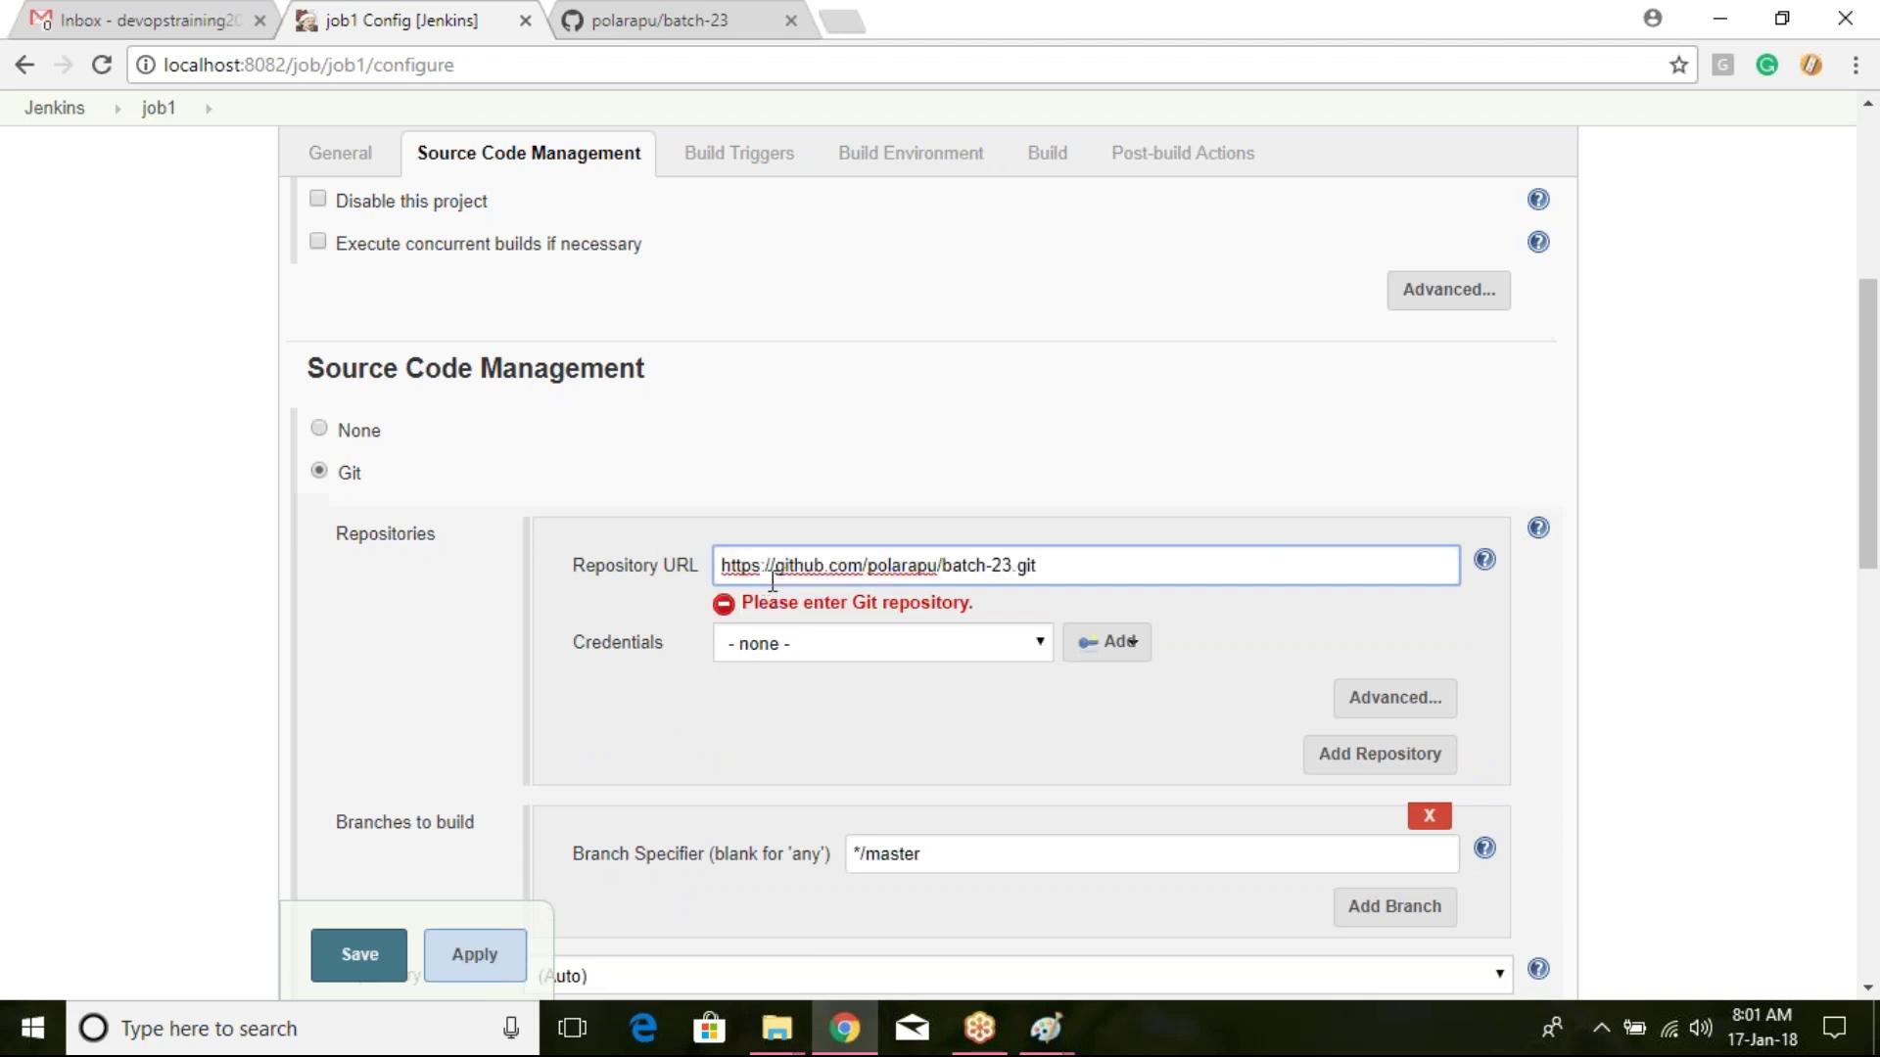
pyautogui.click(1285, 608)
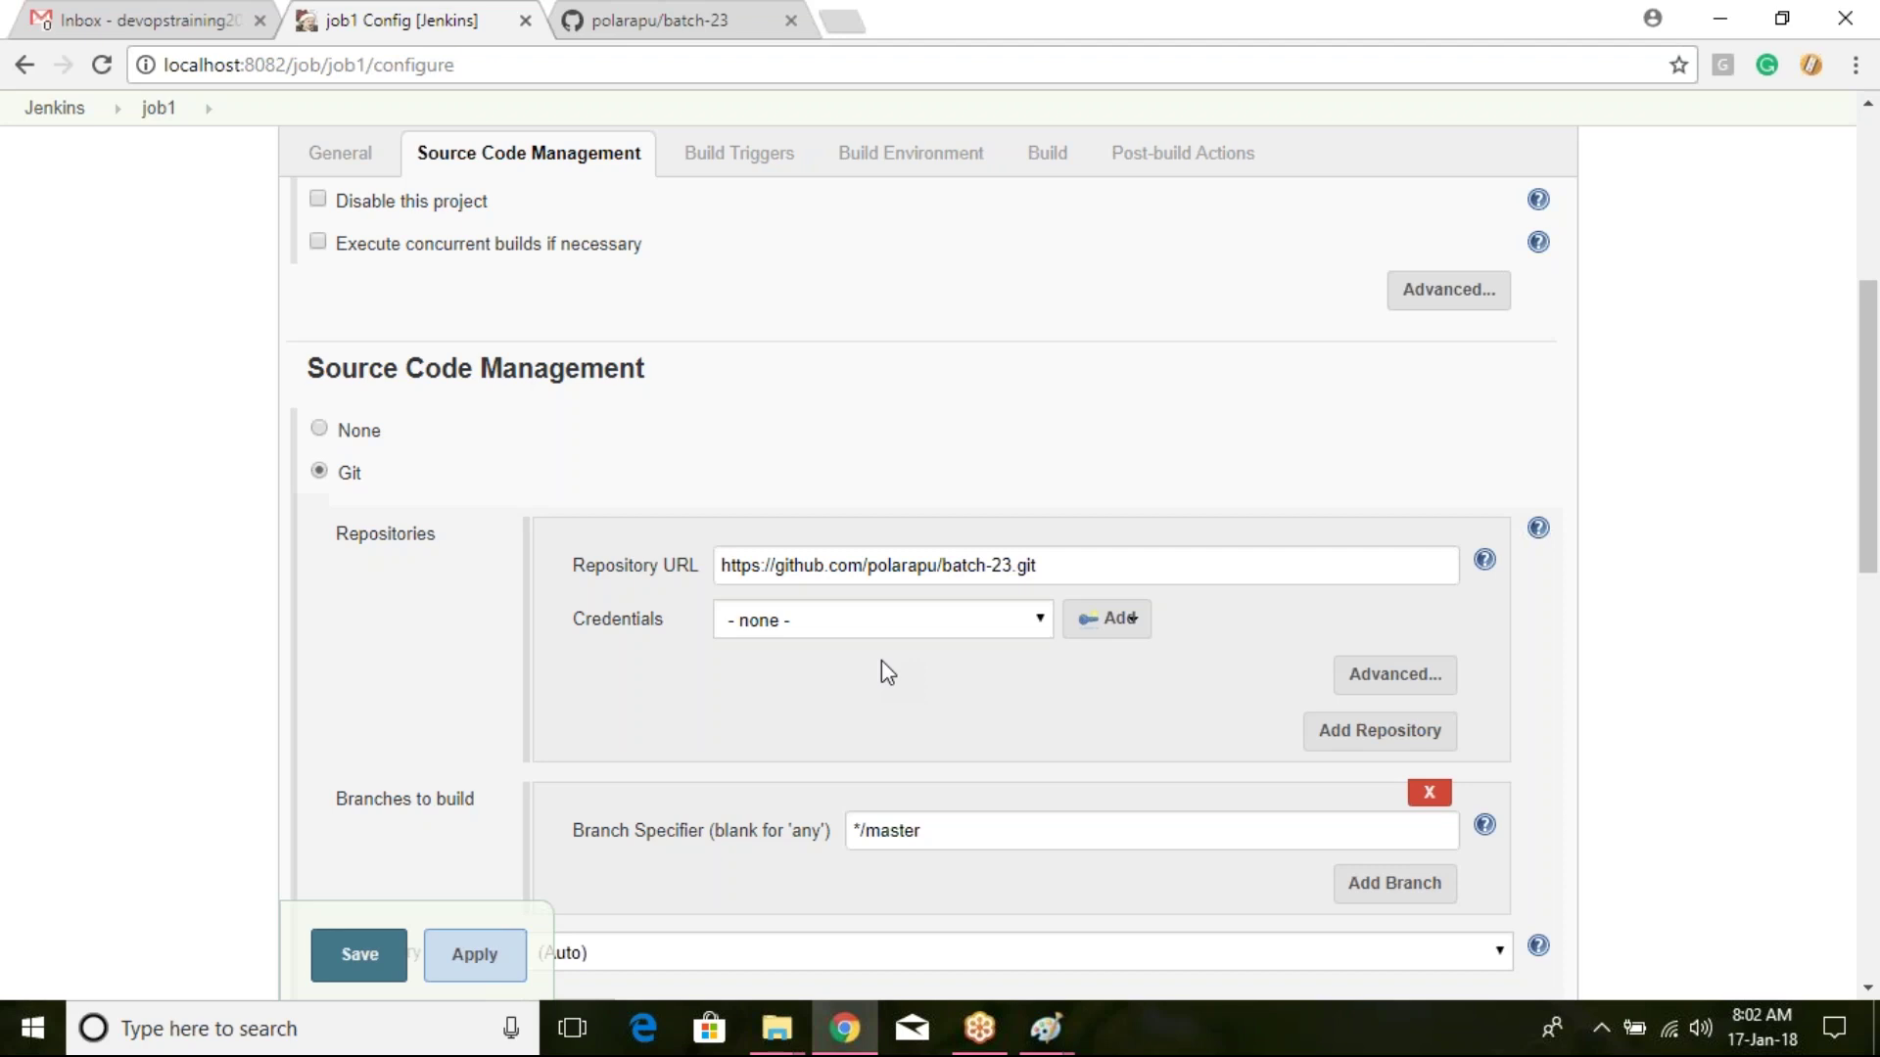
pyautogui.click(930, 635)
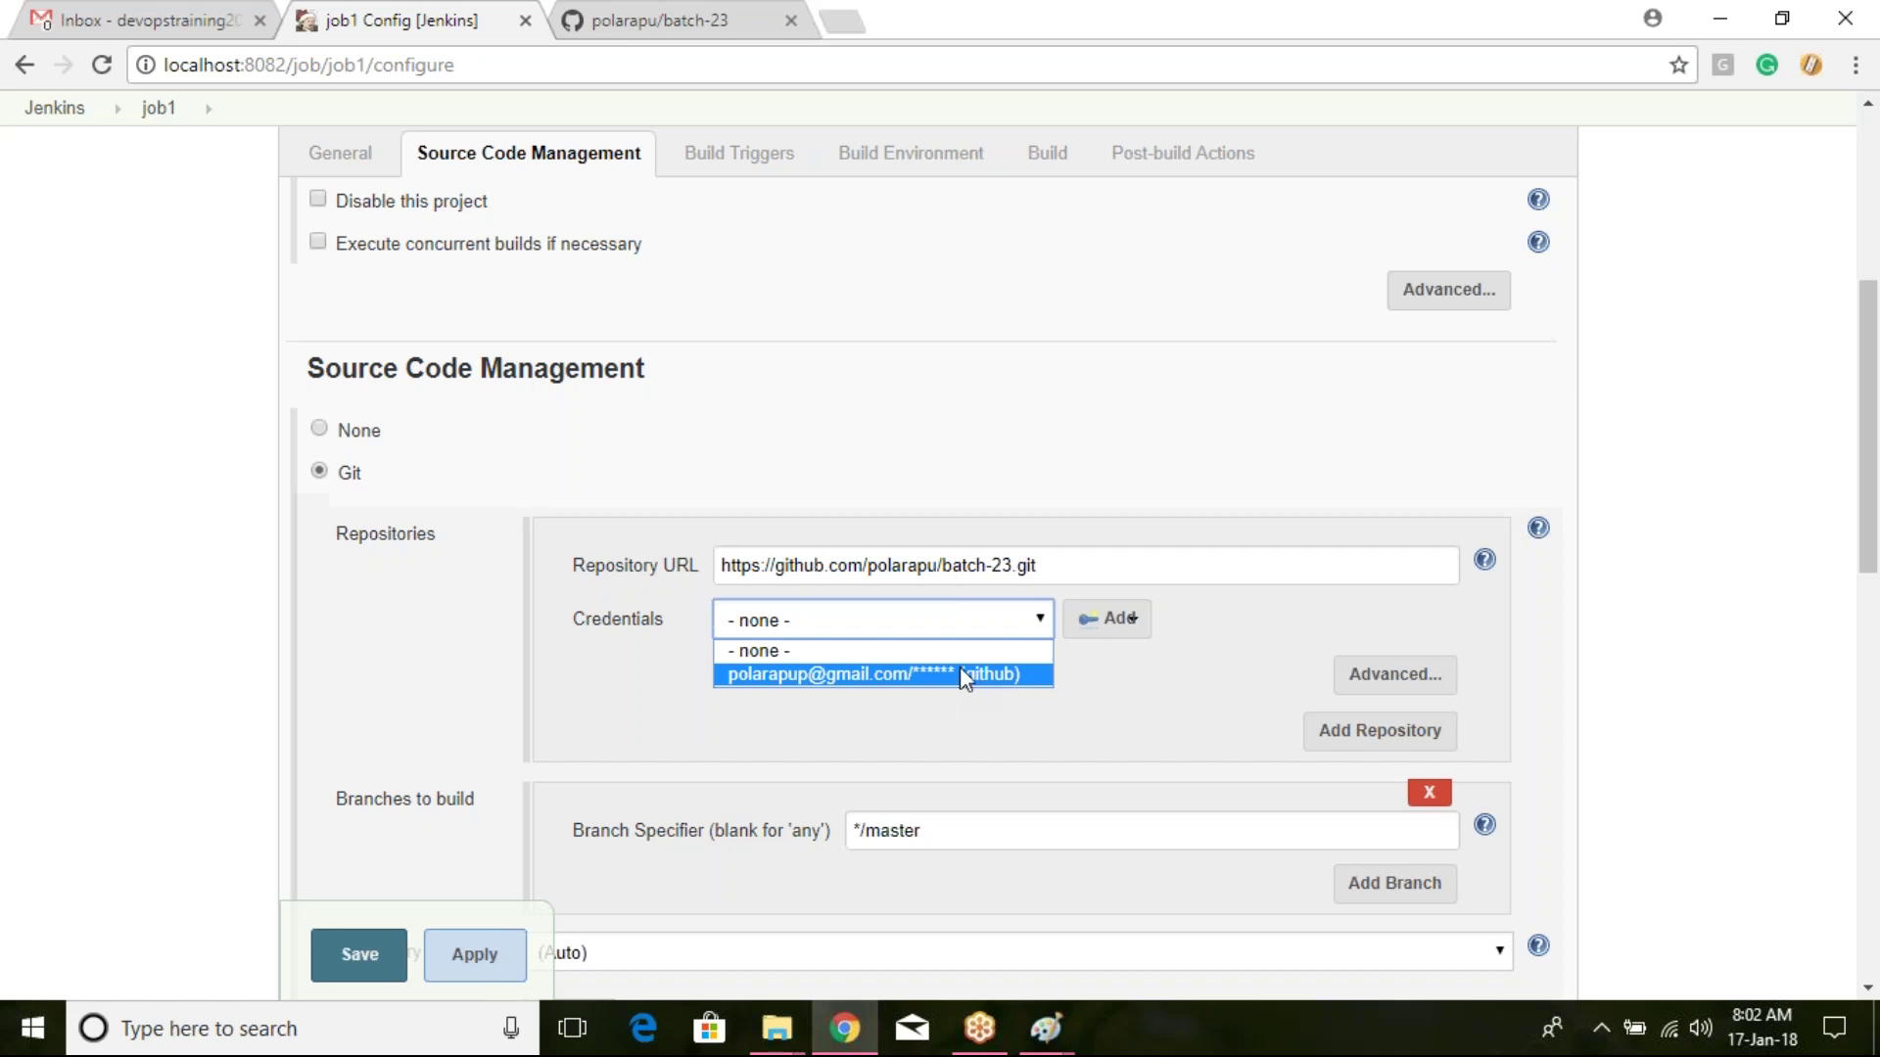
# Step: Select the saved github credential for the batch-23 repository
pyautogui.click(986, 680)
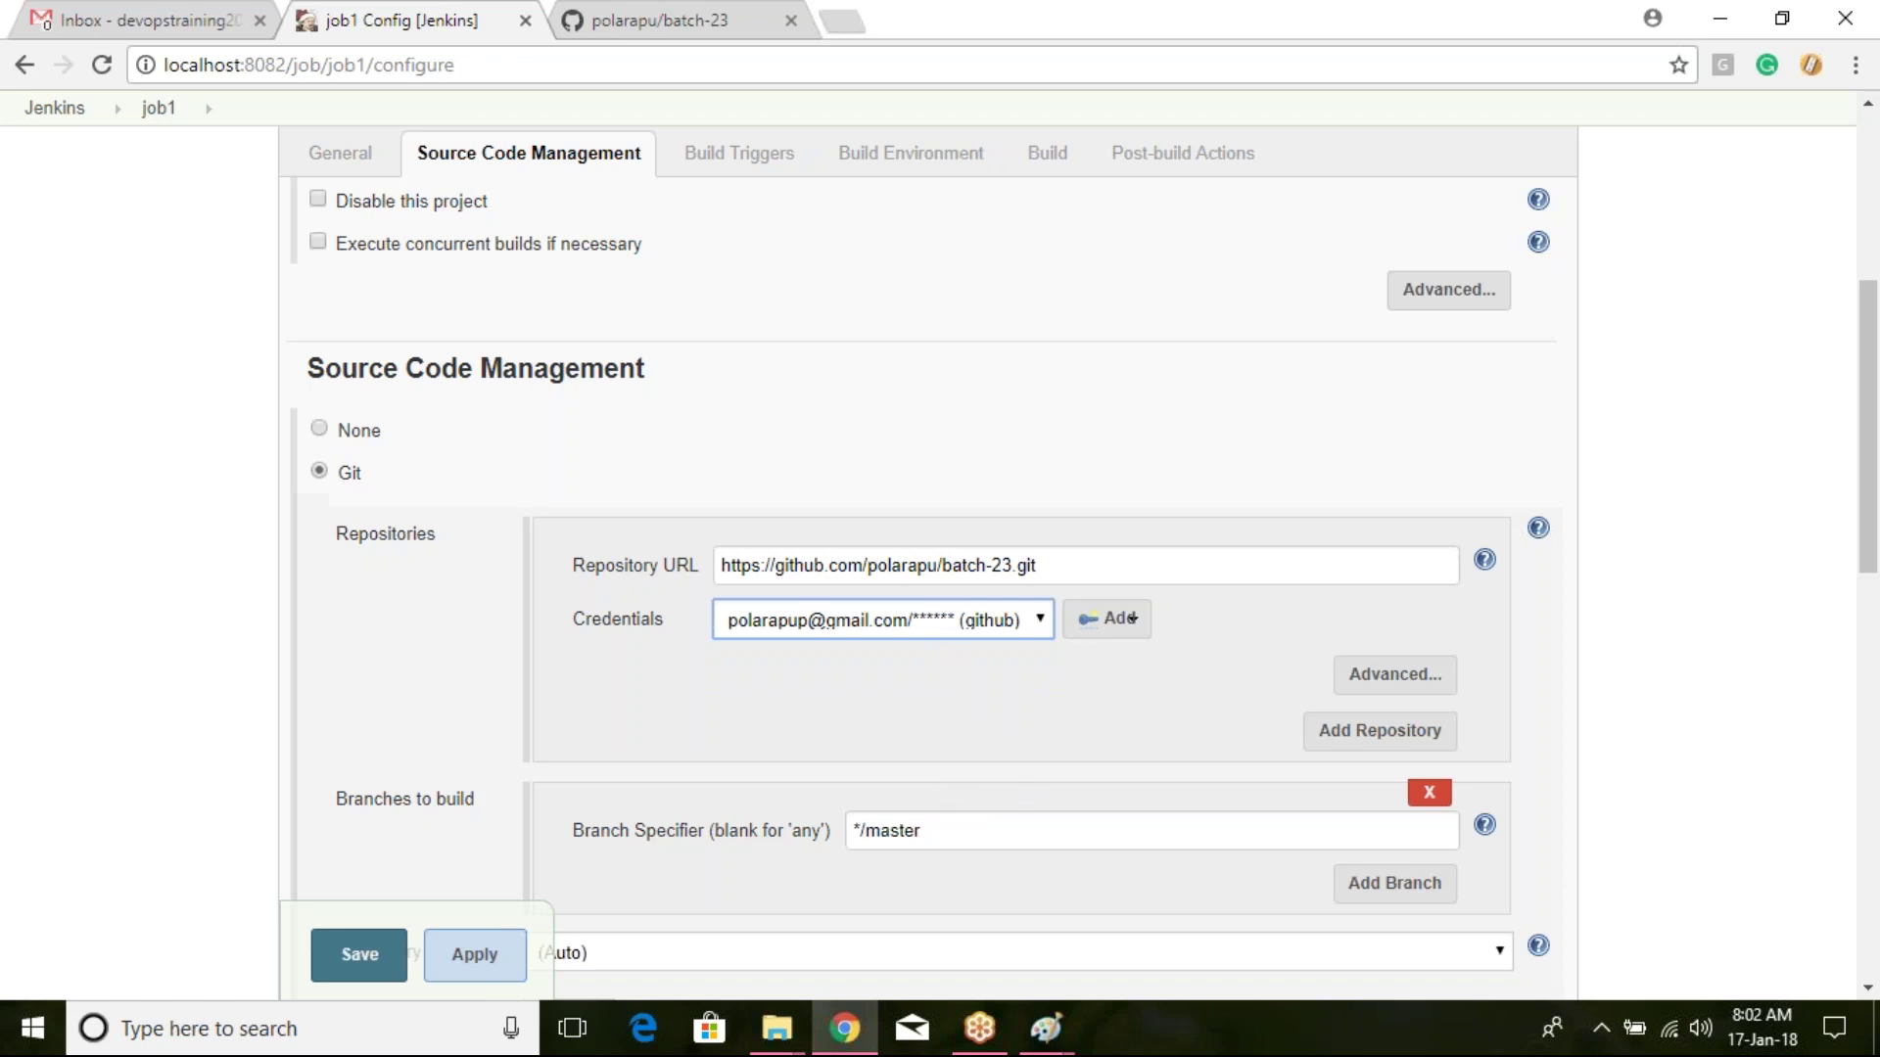
pyautogui.click(1133, 627)
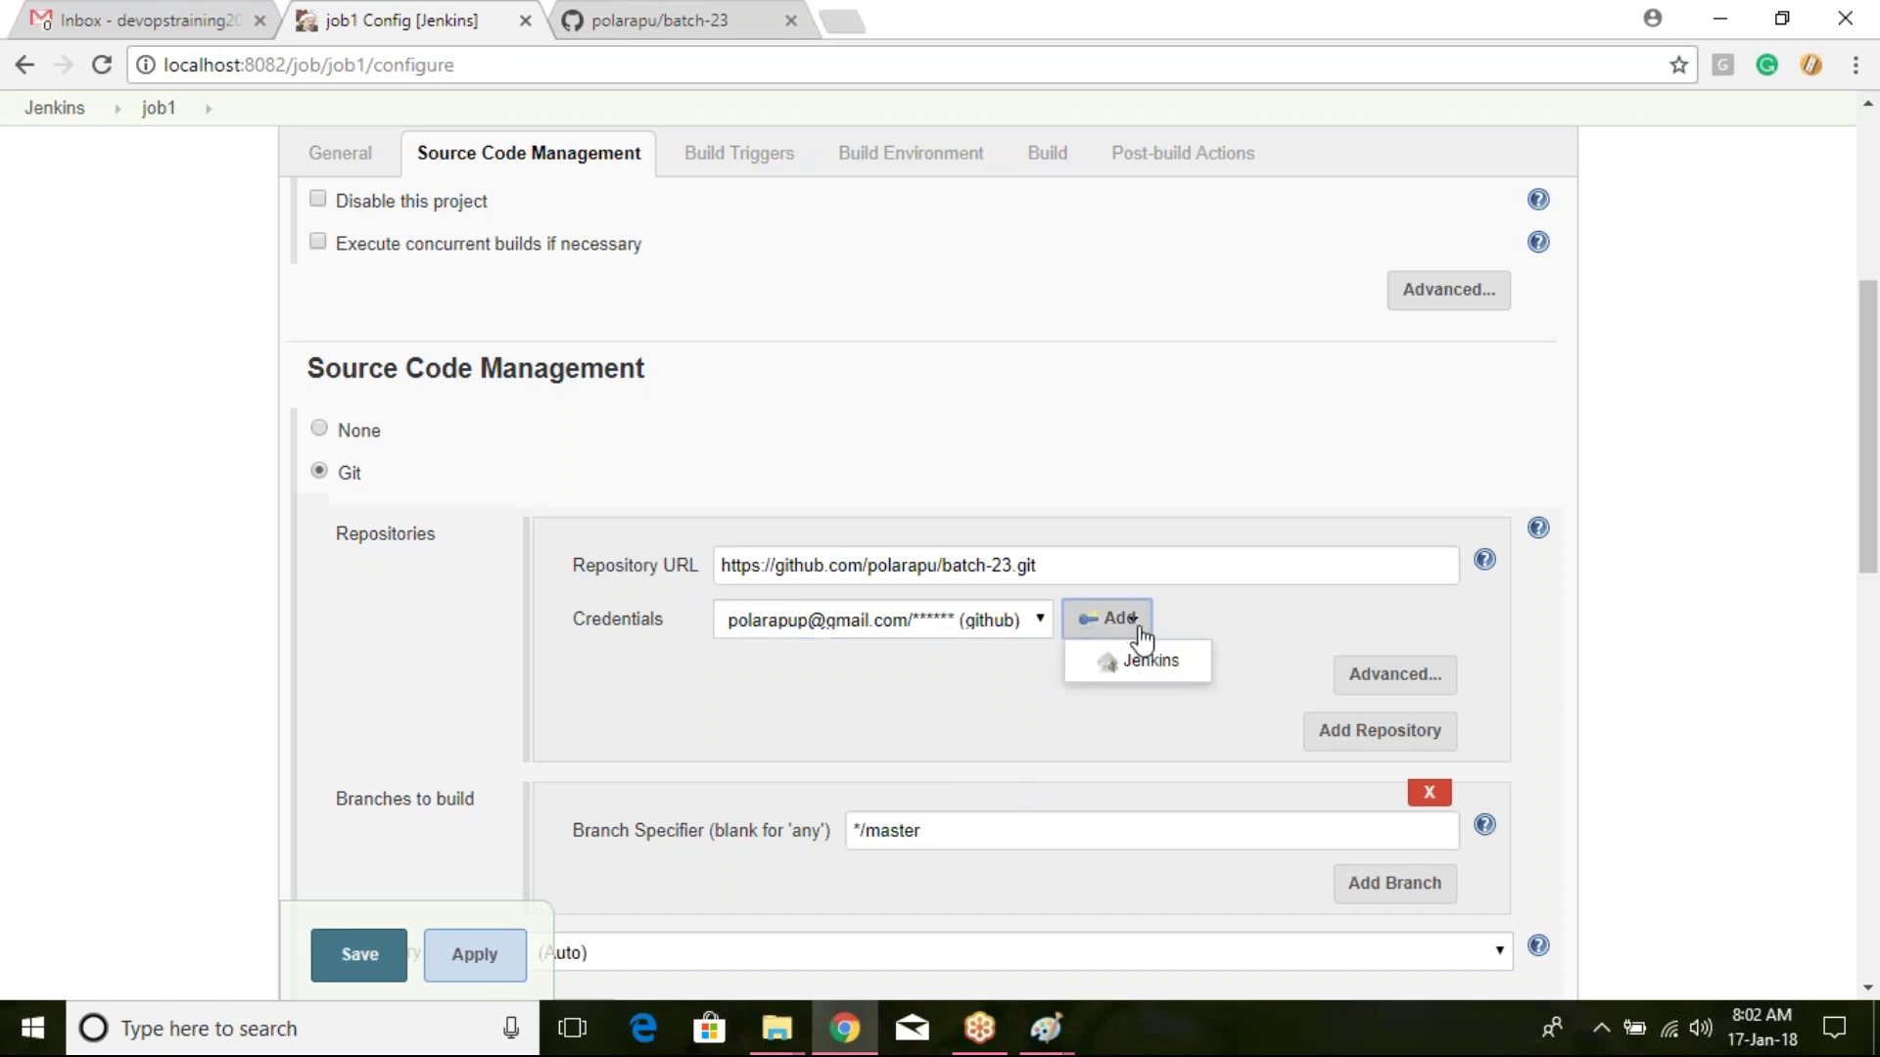
# Step: Open the Jenkins credential form and keep Kind as Username with password
pyautogui.click(1156, 662)
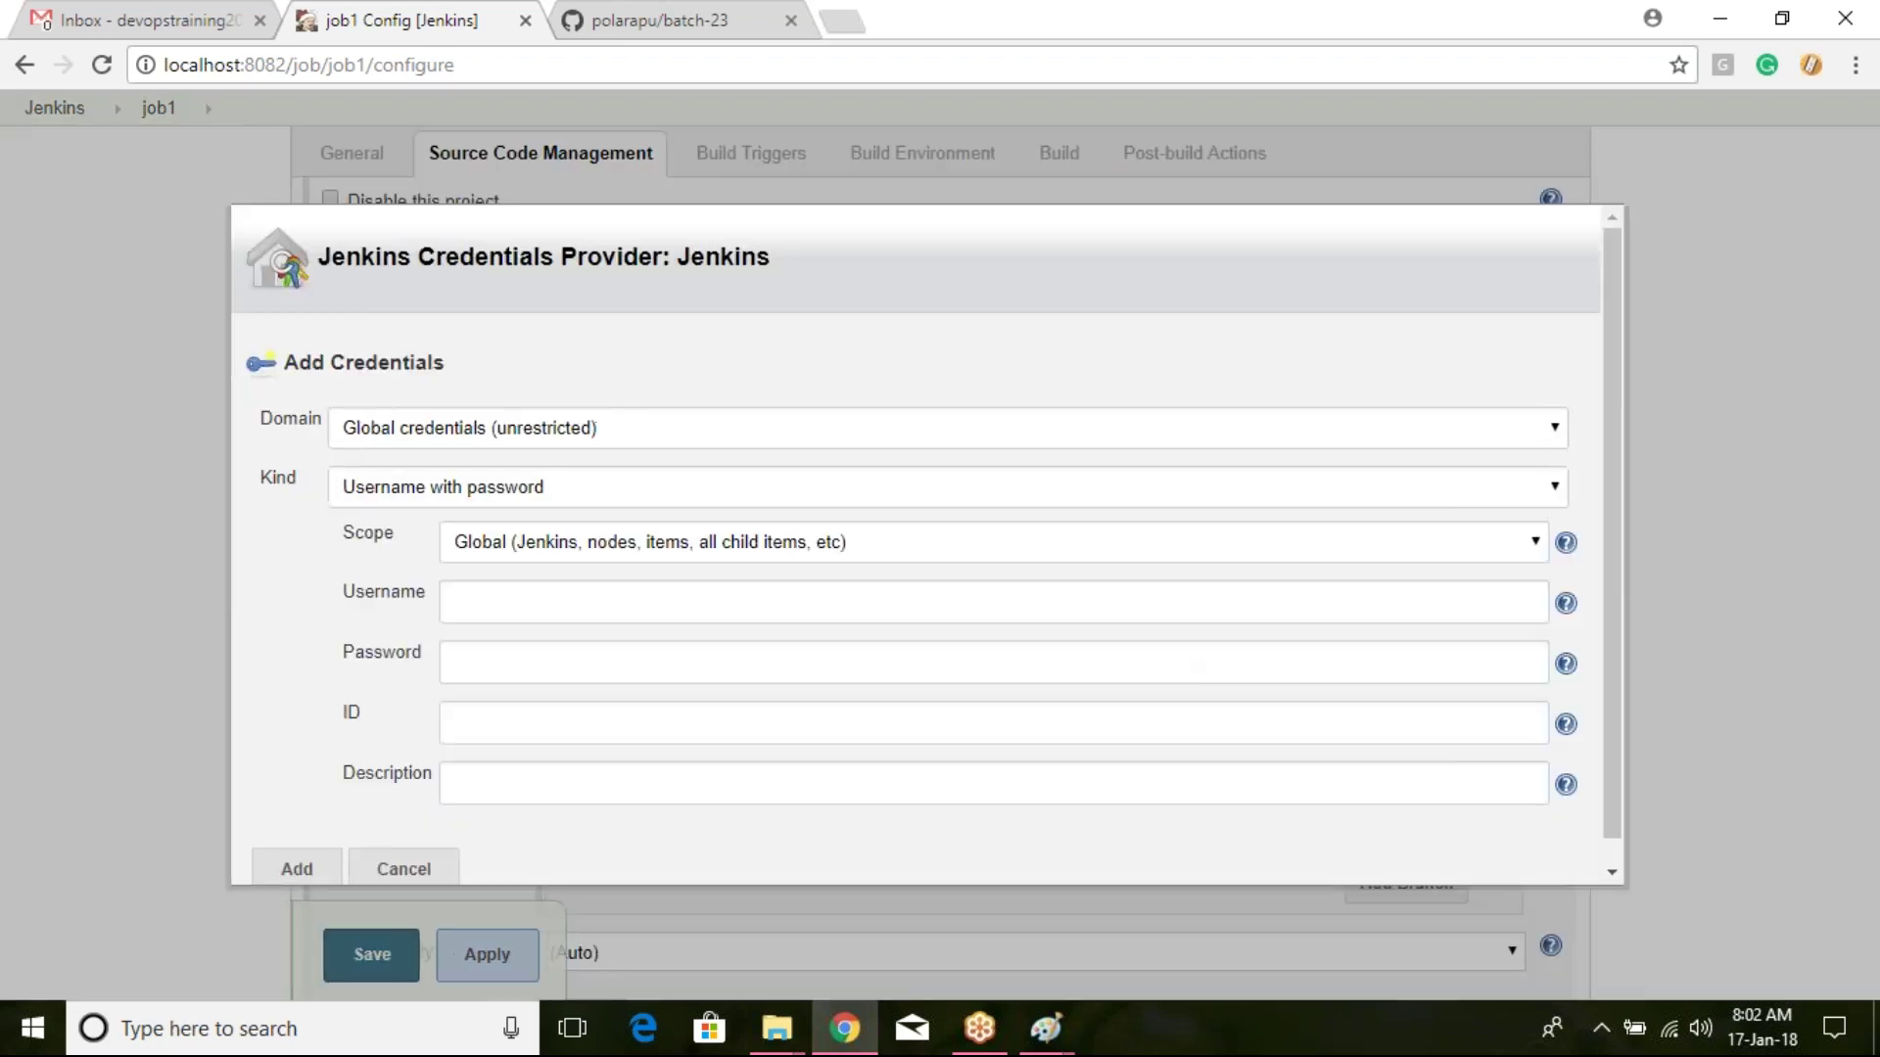
pyautogui.scroll(-1, 1142, 659)
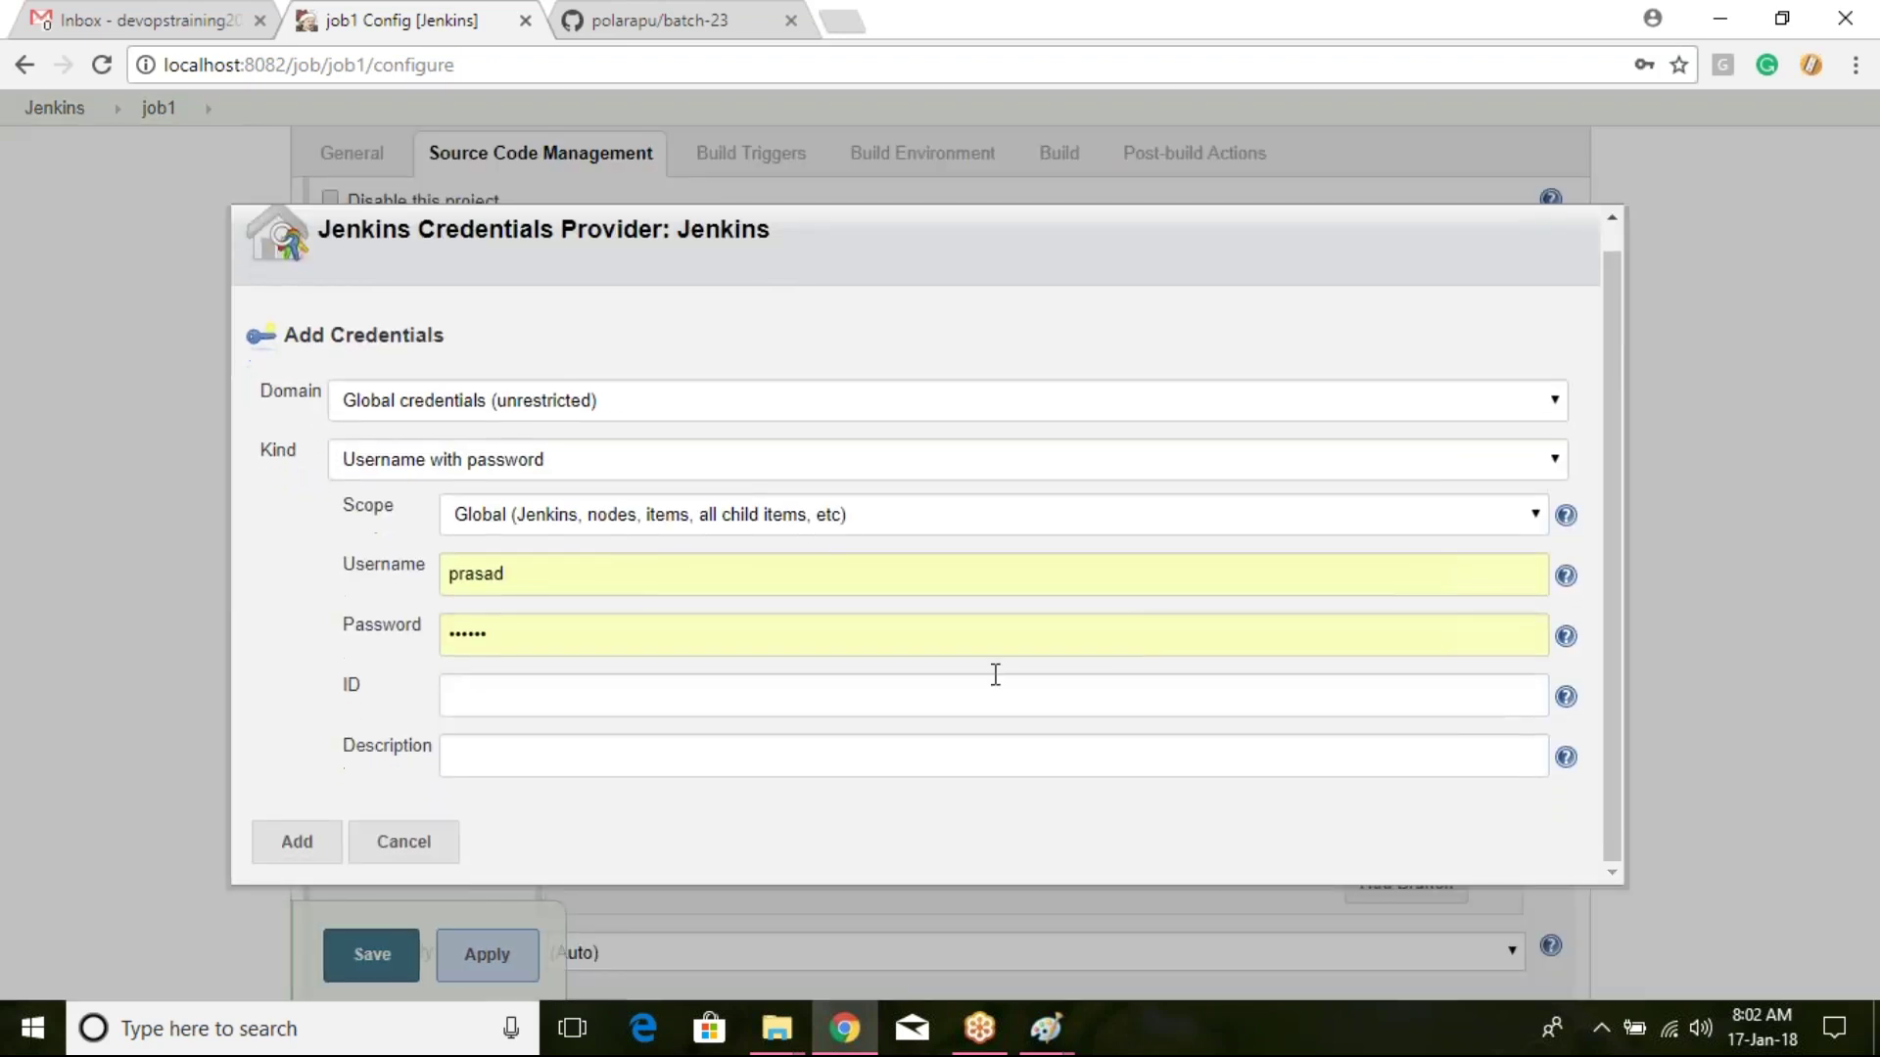
pyautogui.click(627, 464)
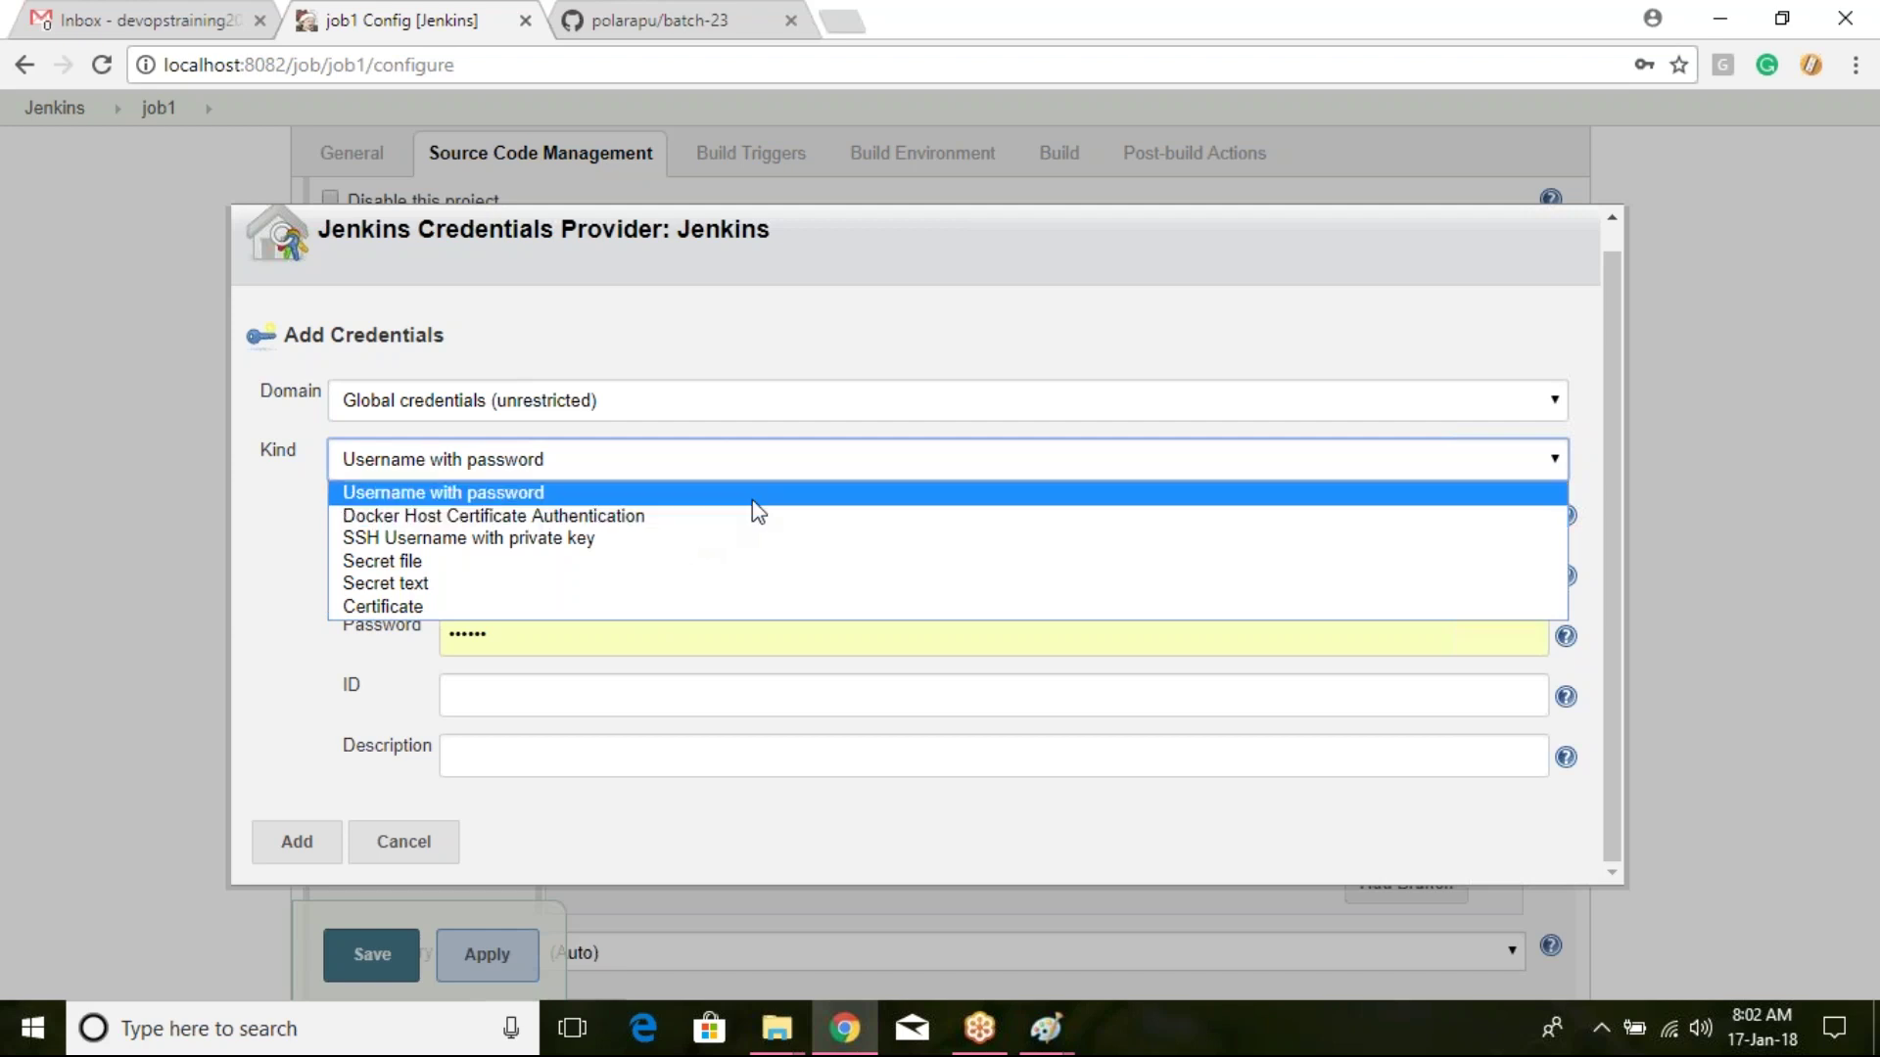
pyautogui.click(861, 701)
# Step: Enter the GitHub username and password, add description git-hub, and save the credential
pyautogui.click(618, 573)
pyautogui.moveTo(618, 573); pyautogui.dragTo(433, 565)
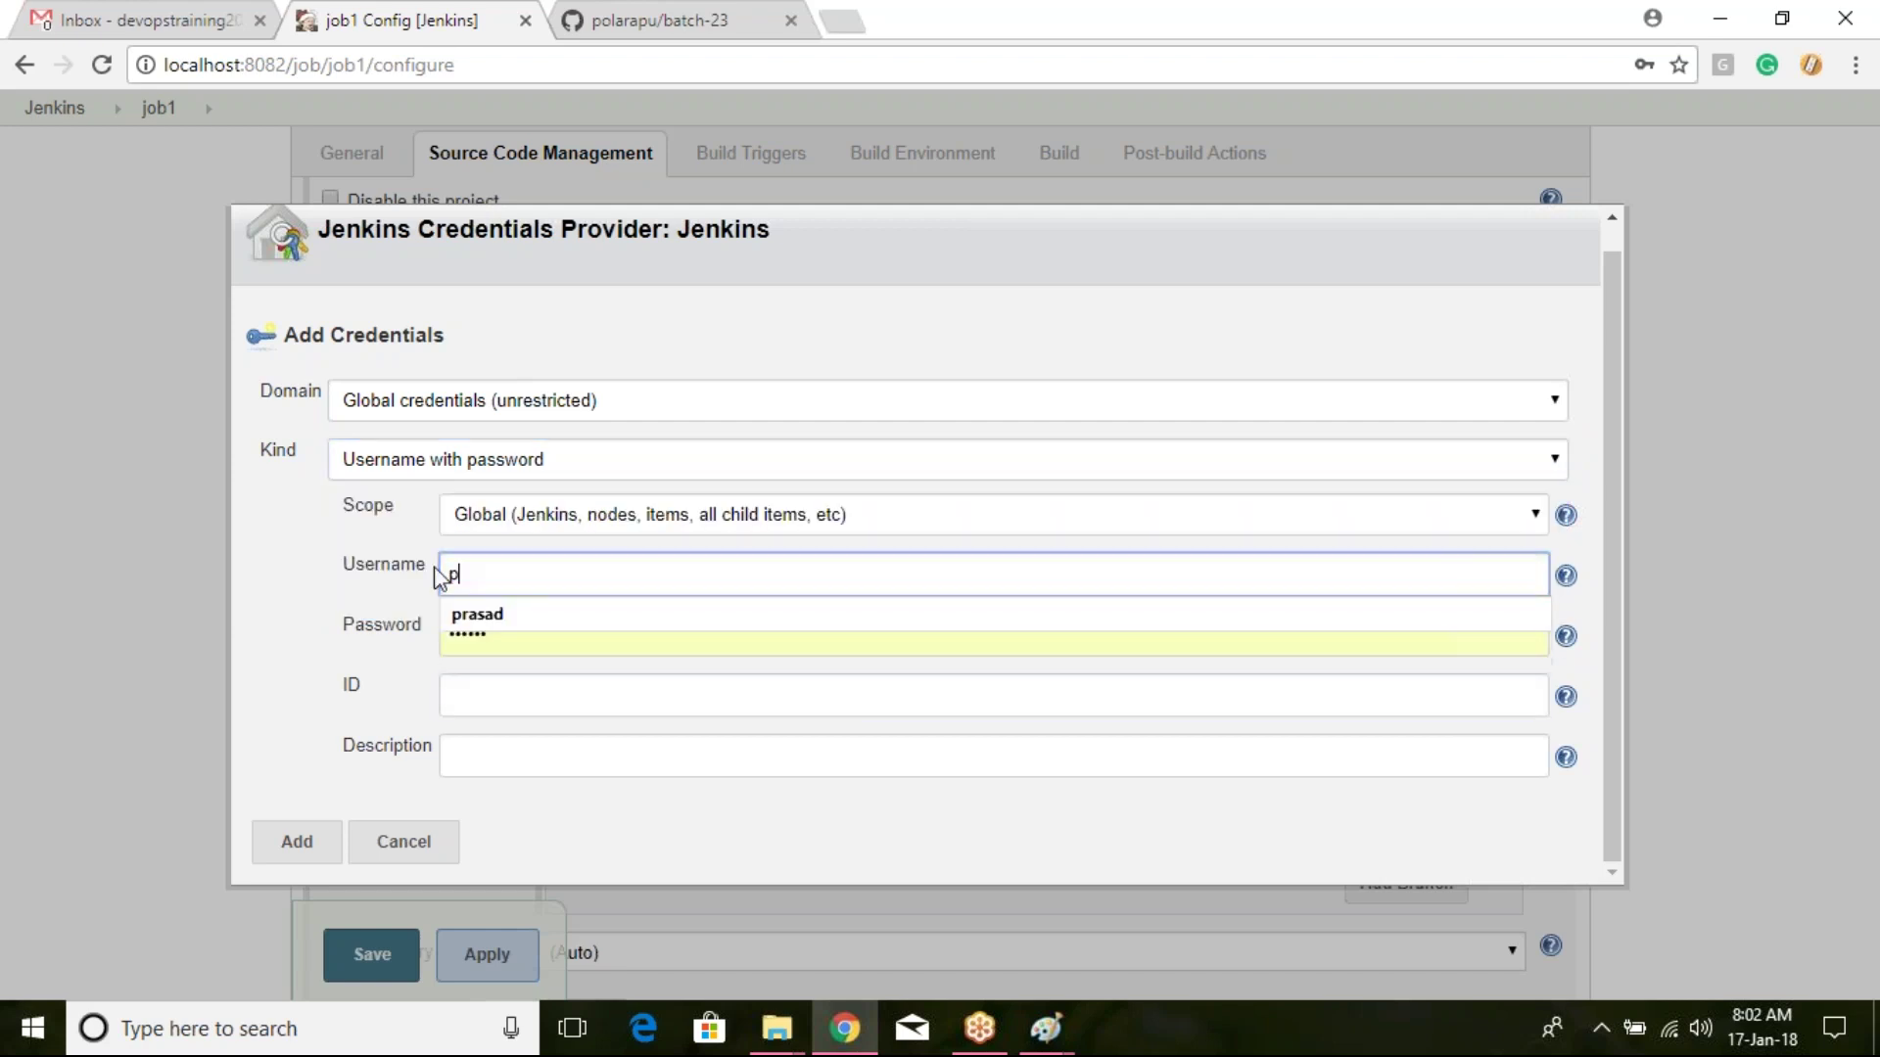
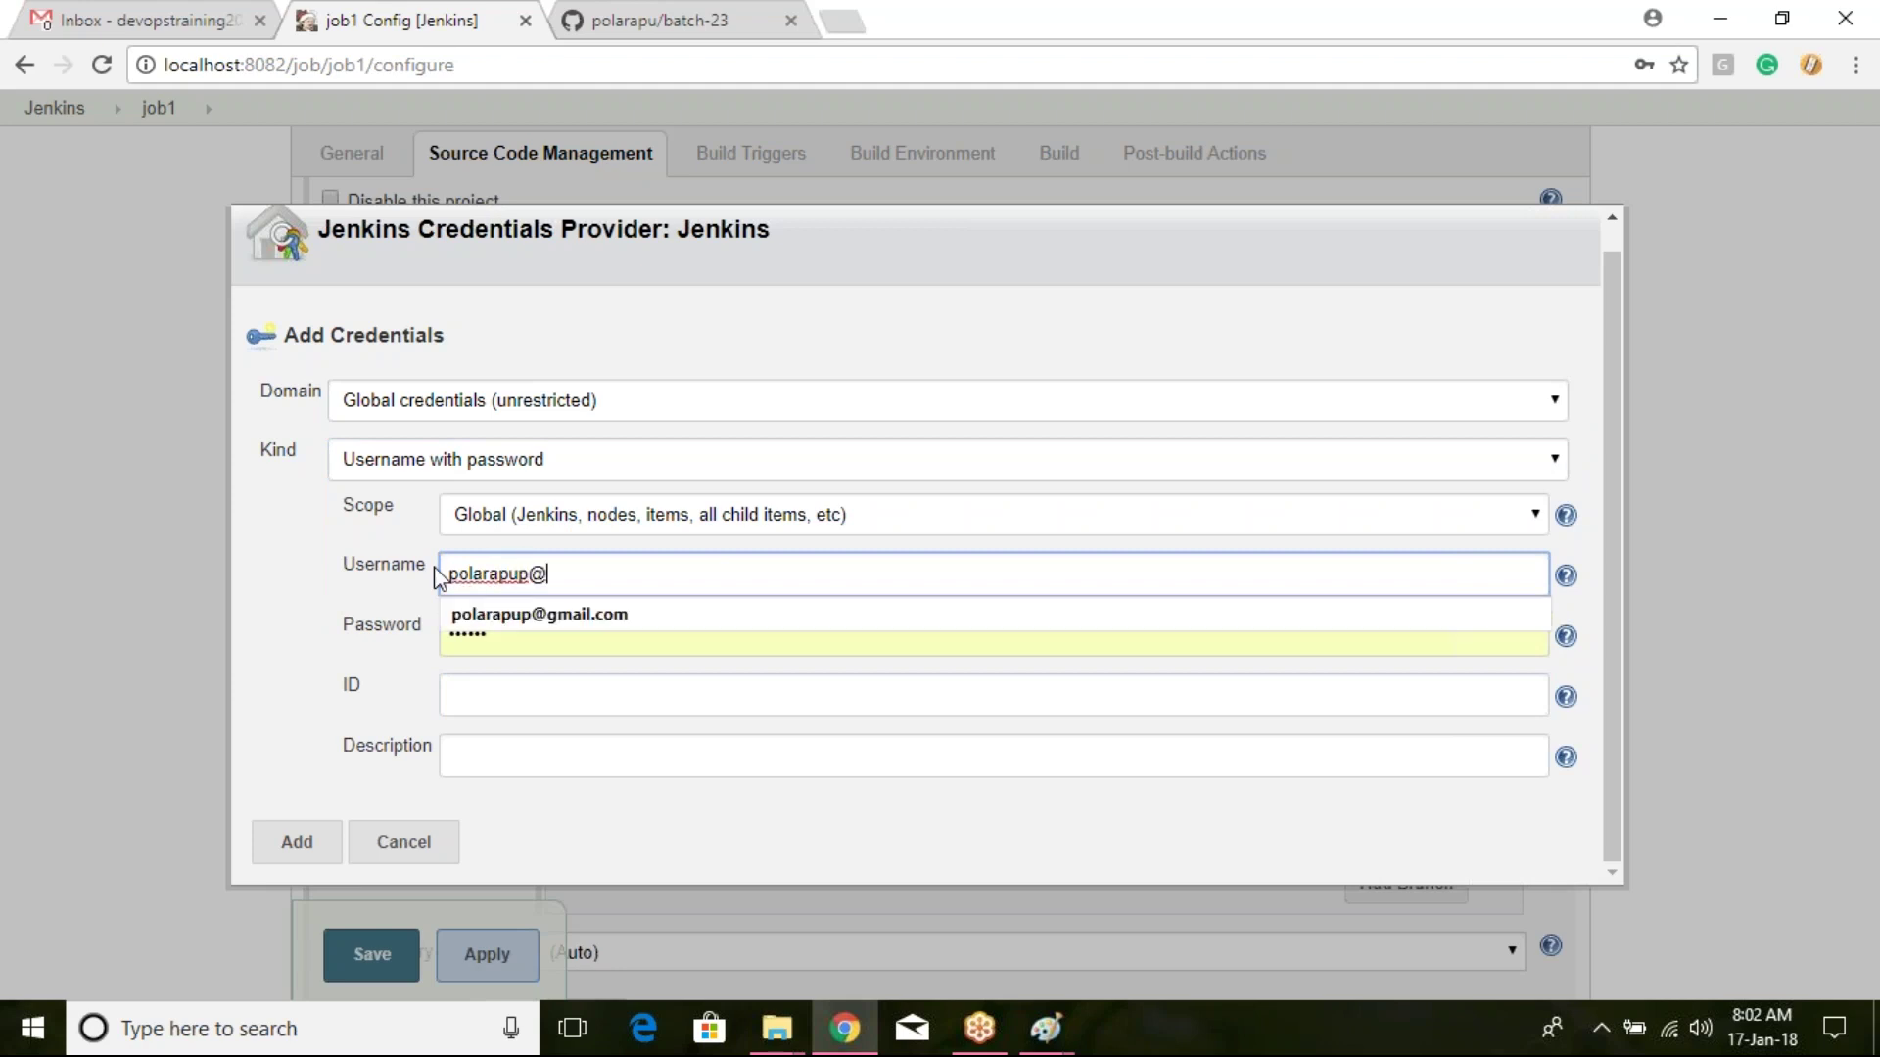
pyautogui.press('Tab')
pyautogui.write('•••••••')
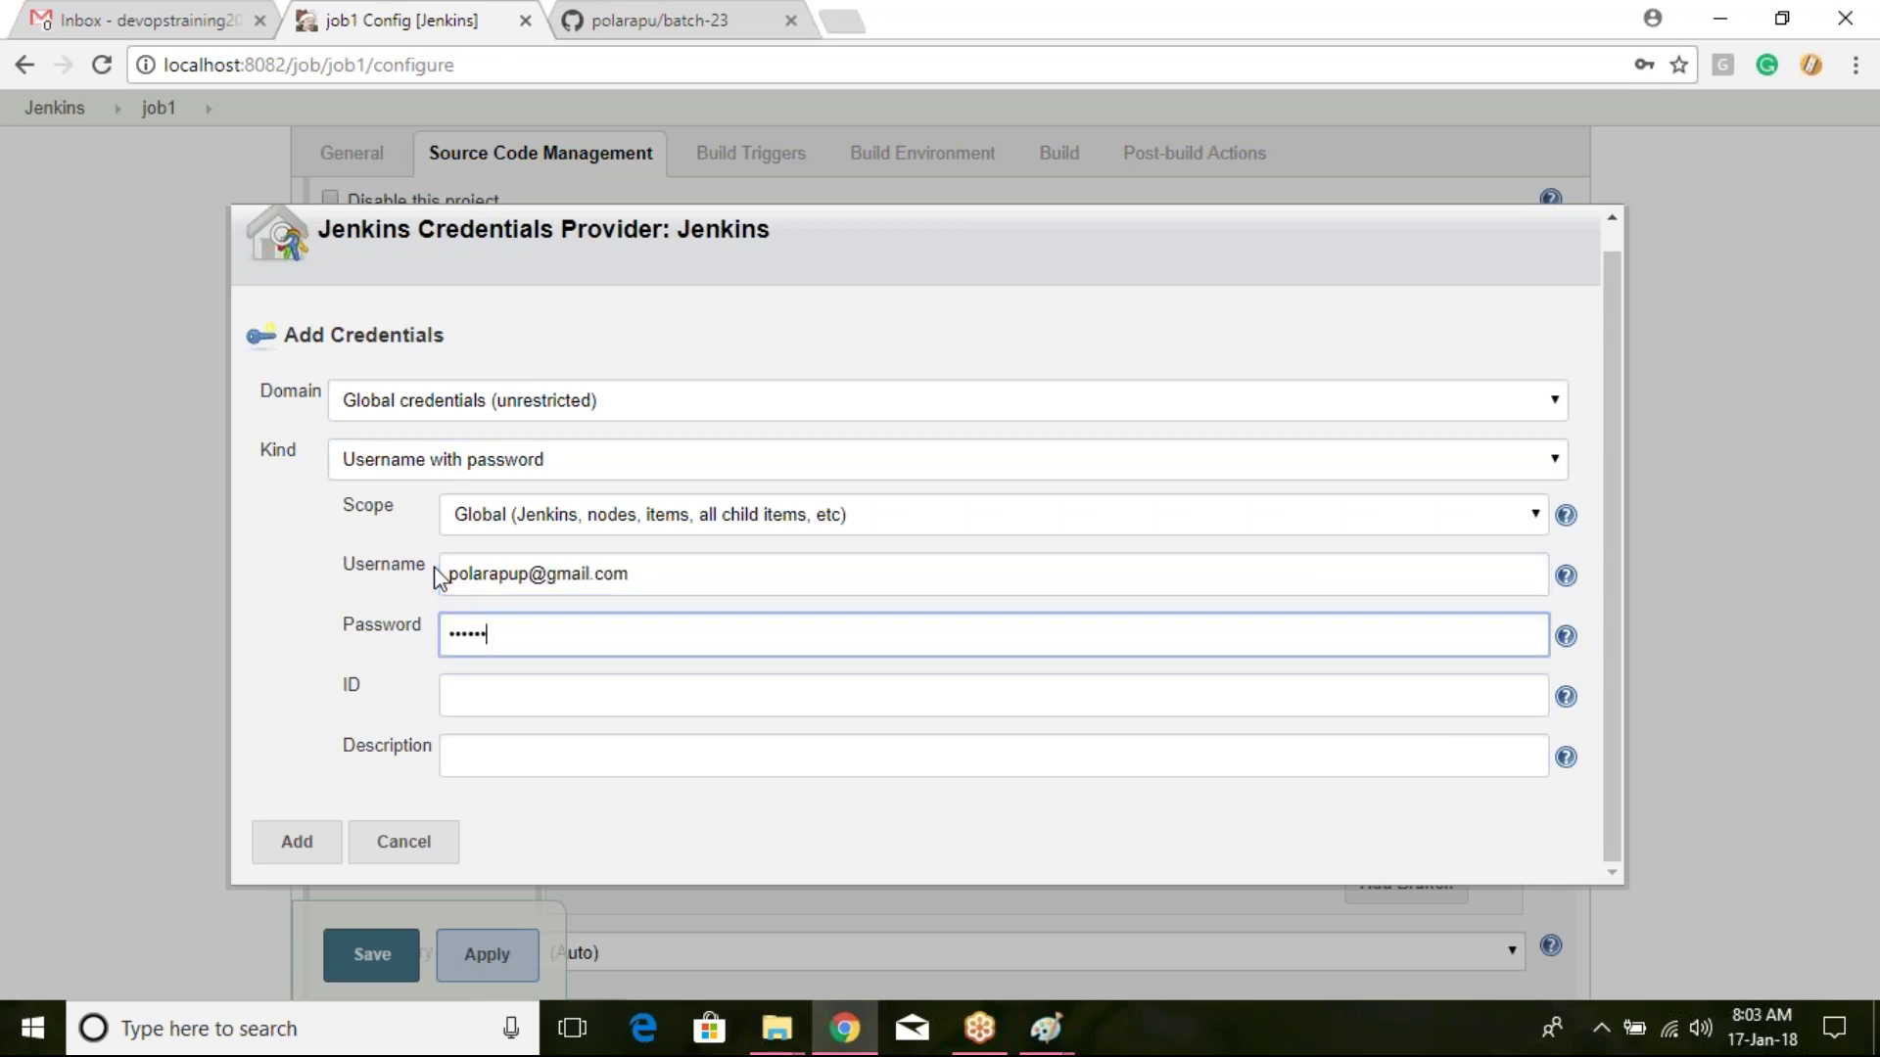
pyautogui.write('••••')
pyautogui.click(518, 701)
pyautogui.click(535, 763)
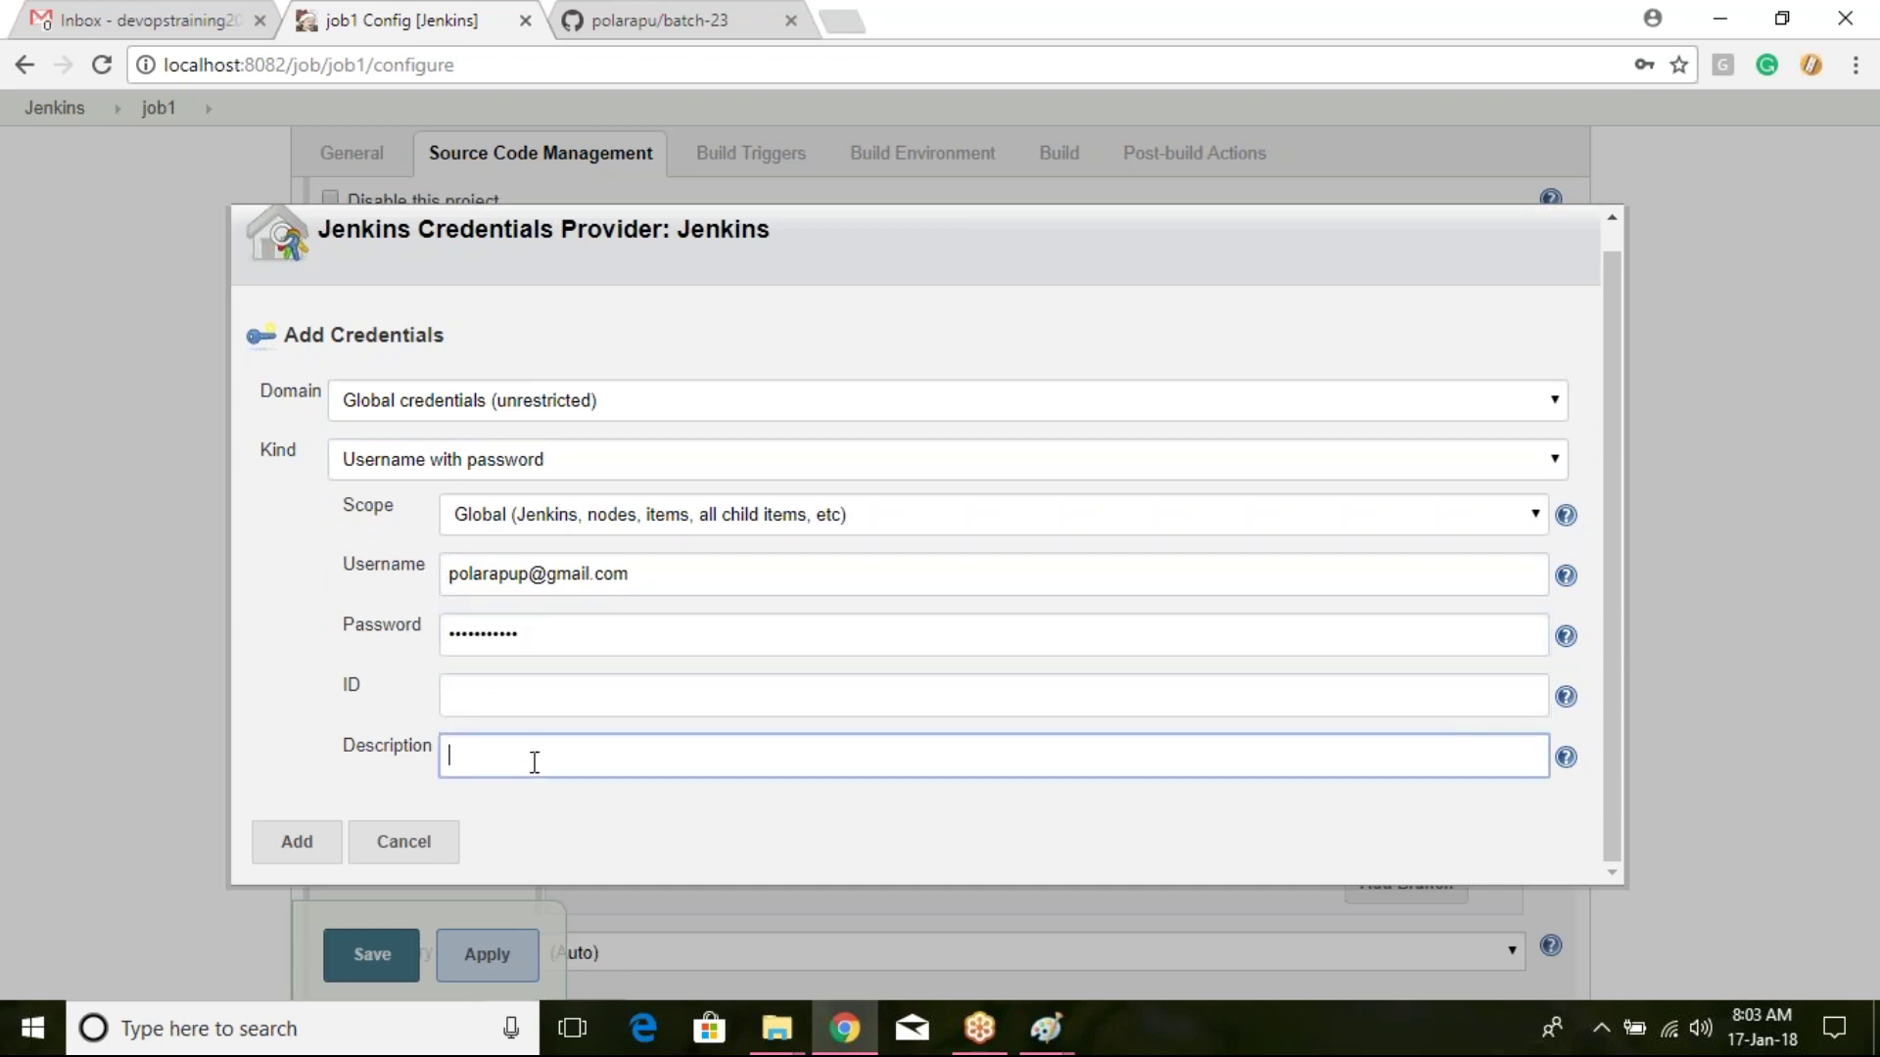
pyautogui.write('git')
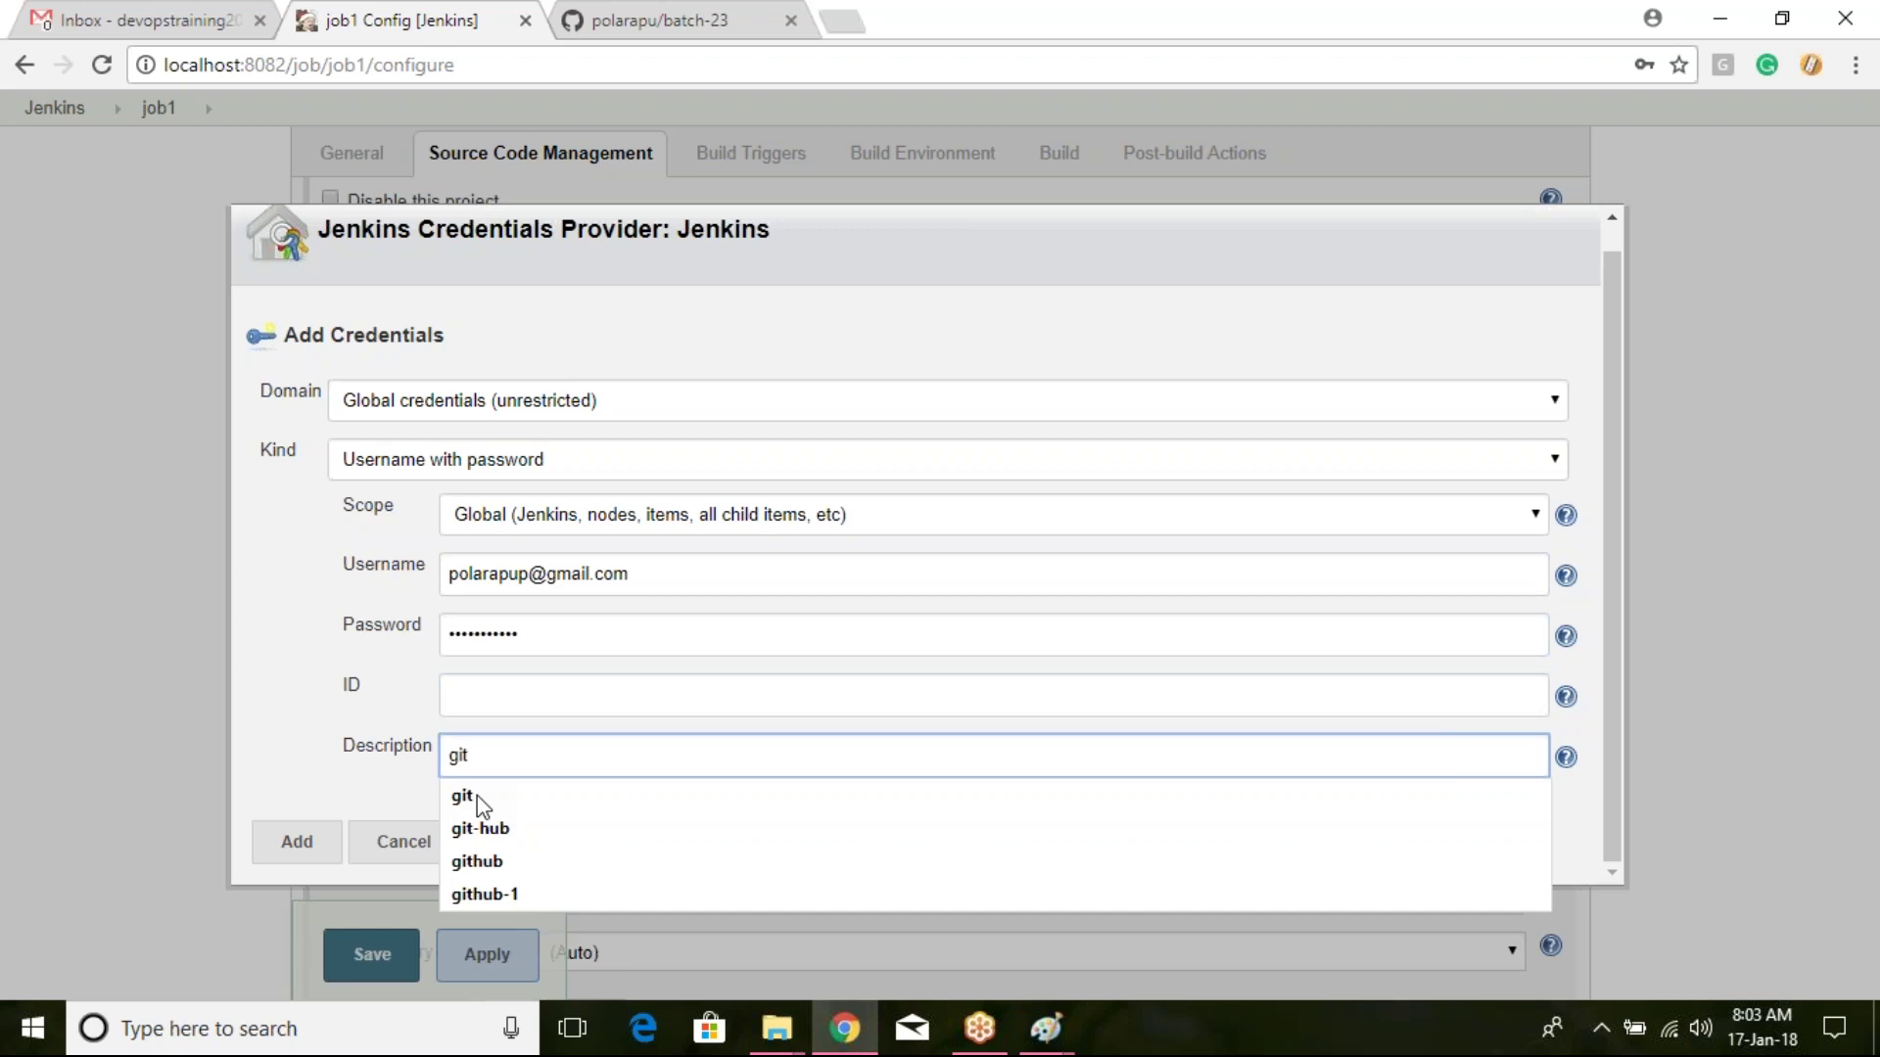
pyautogui.write('-hub')
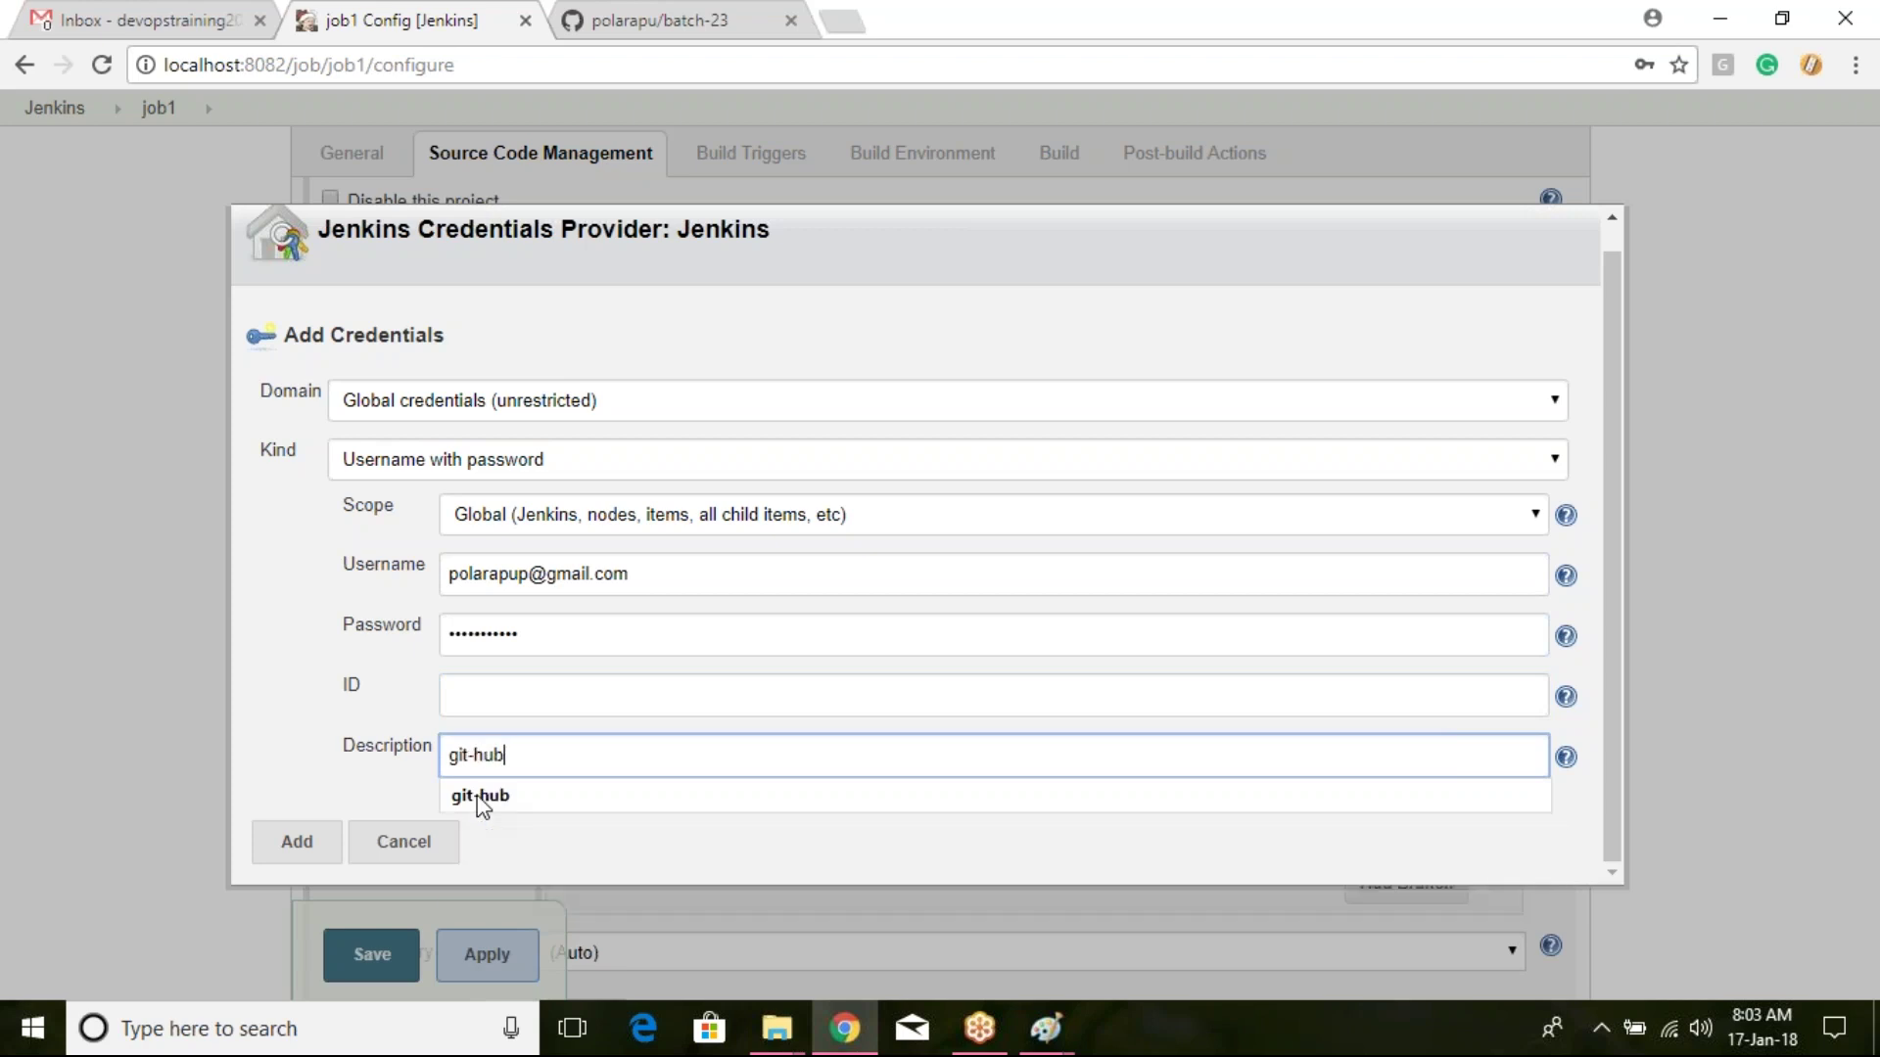
pyautogui.press('Escape')
pyautogui.click(311, 844)
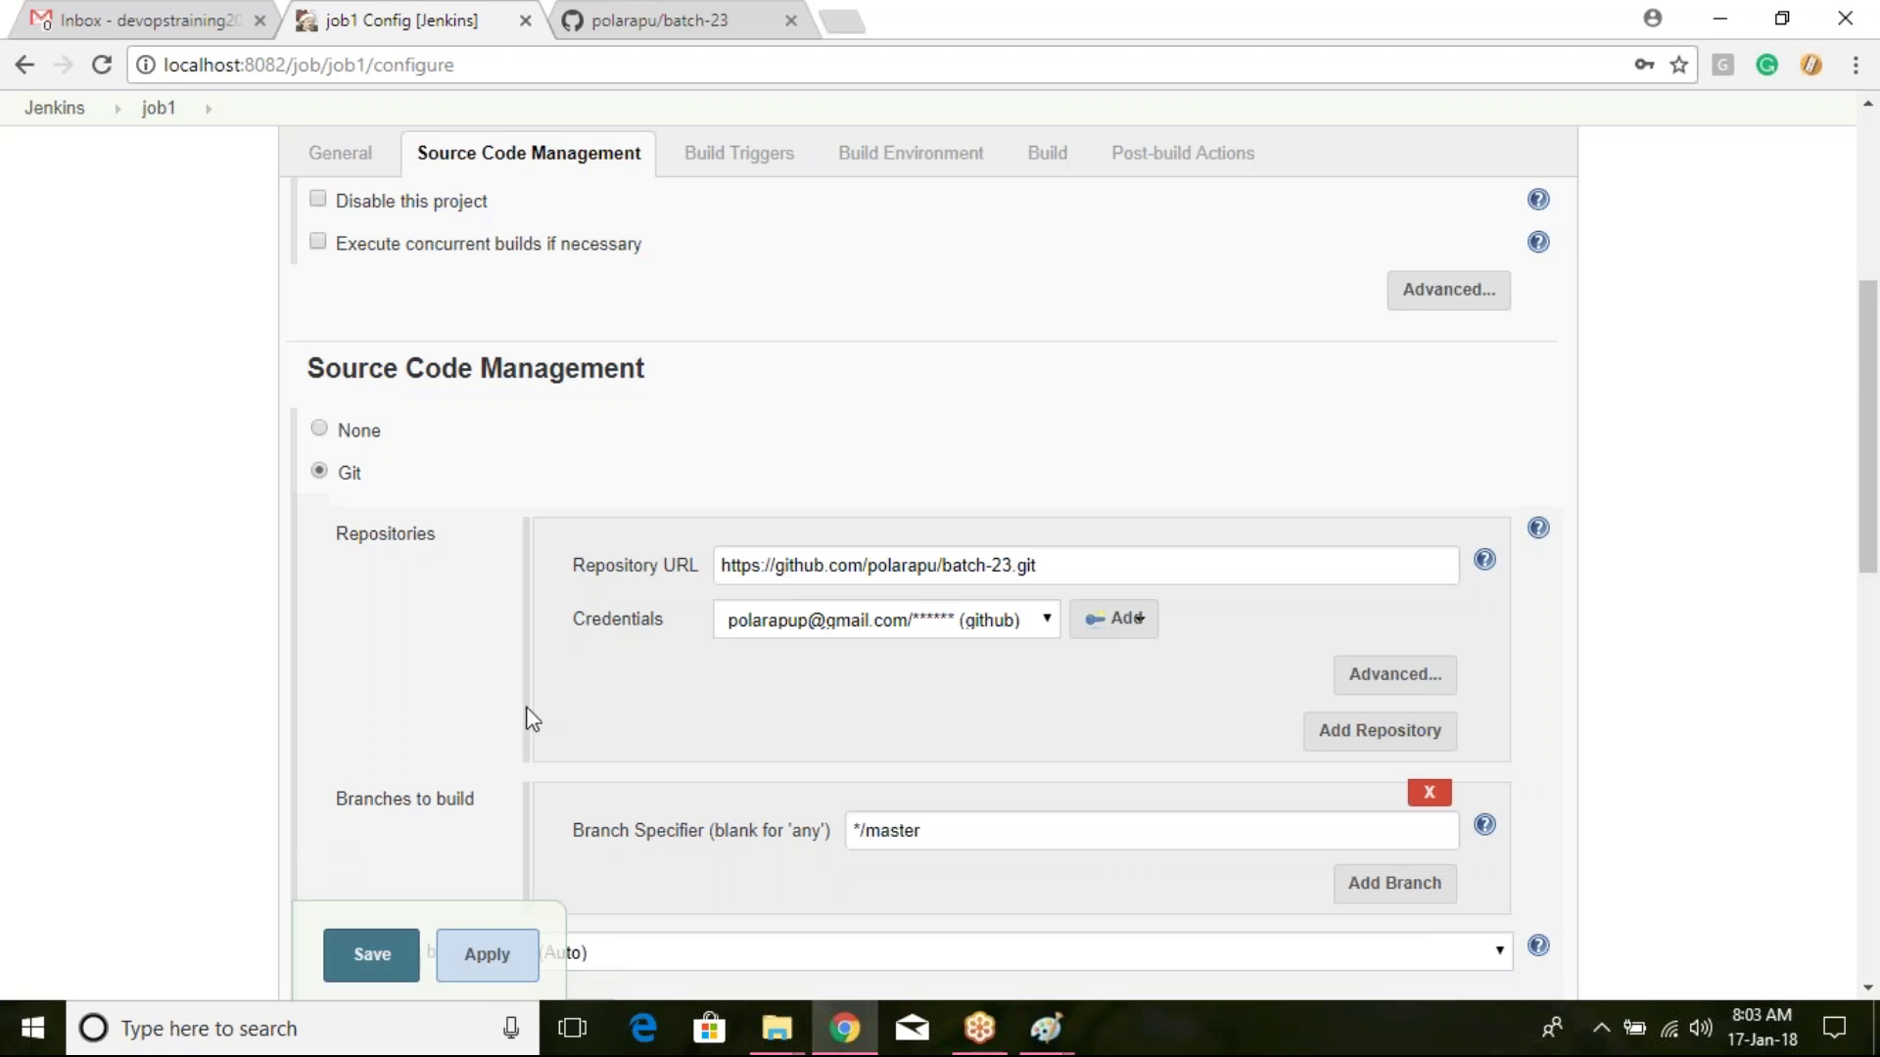
# Step: Select the new git-hub credential, check the batch-23 repository URL, and save job1
pyautogui.click(837, 619)
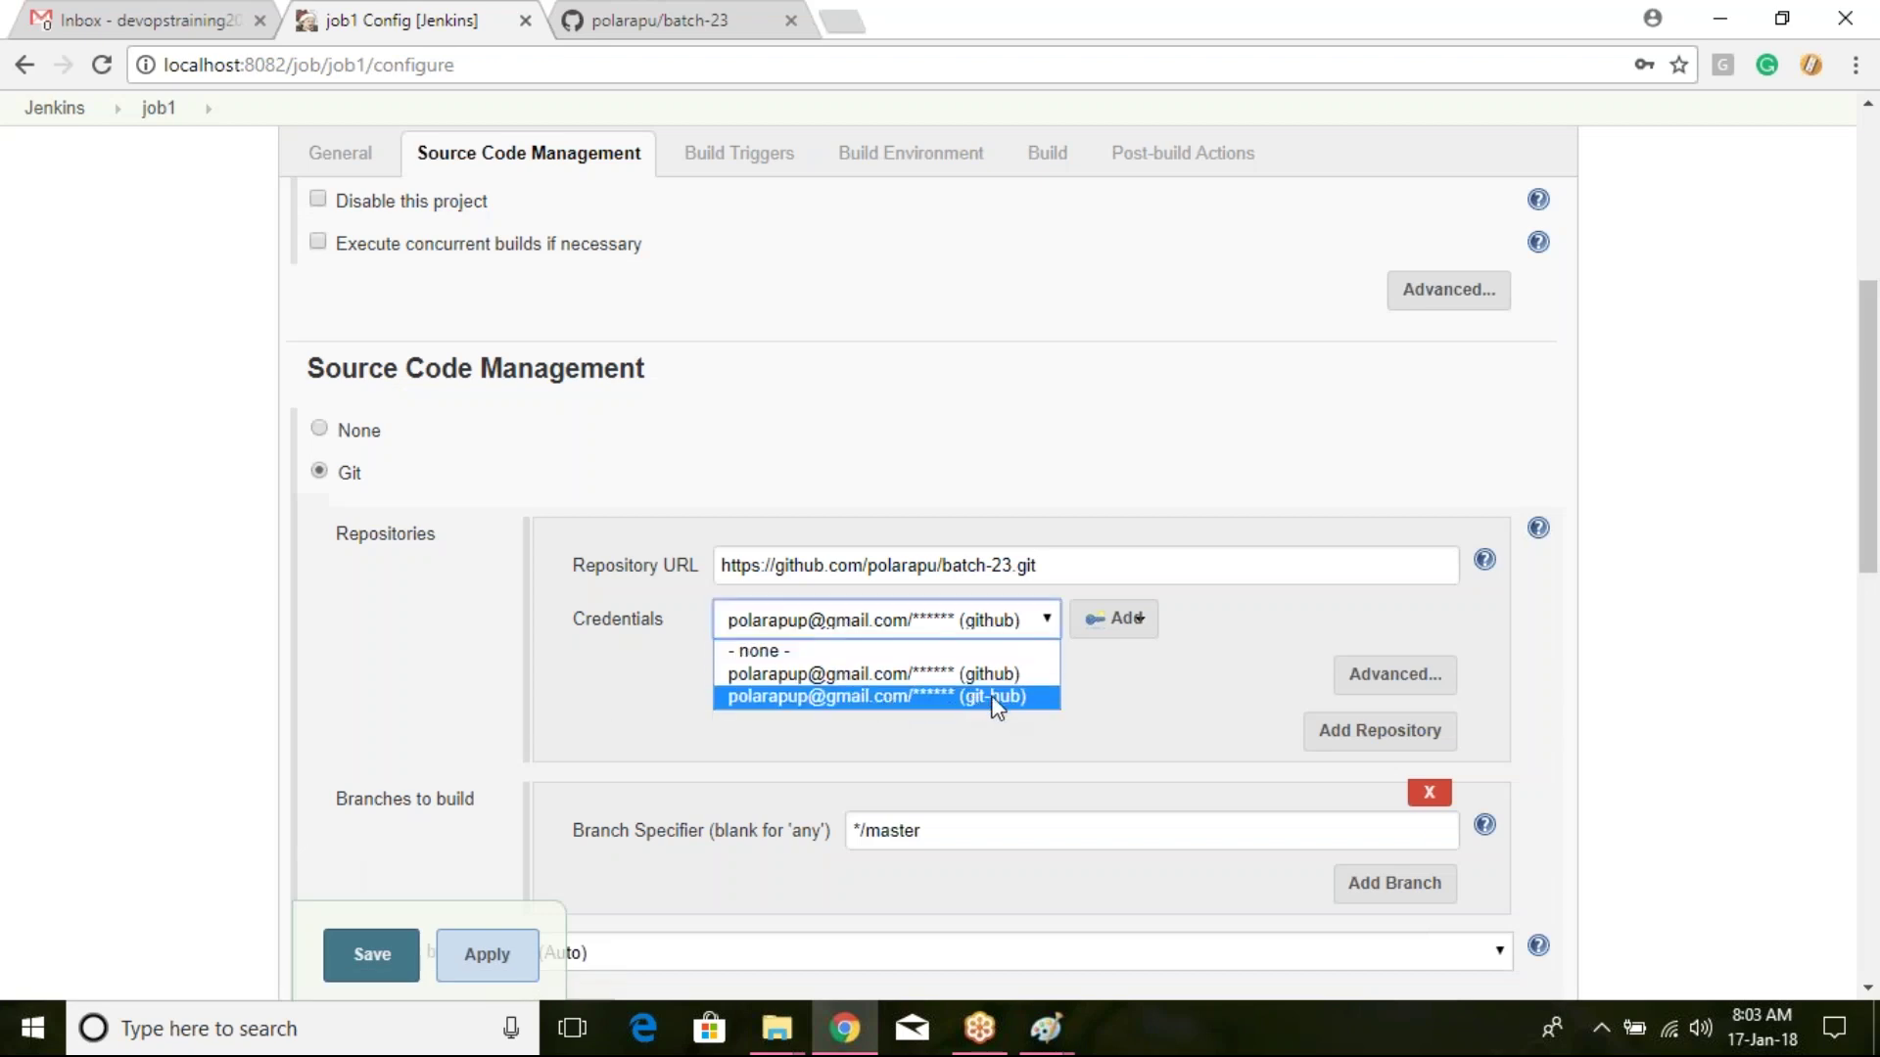
pyautogui.click(1044, 690)
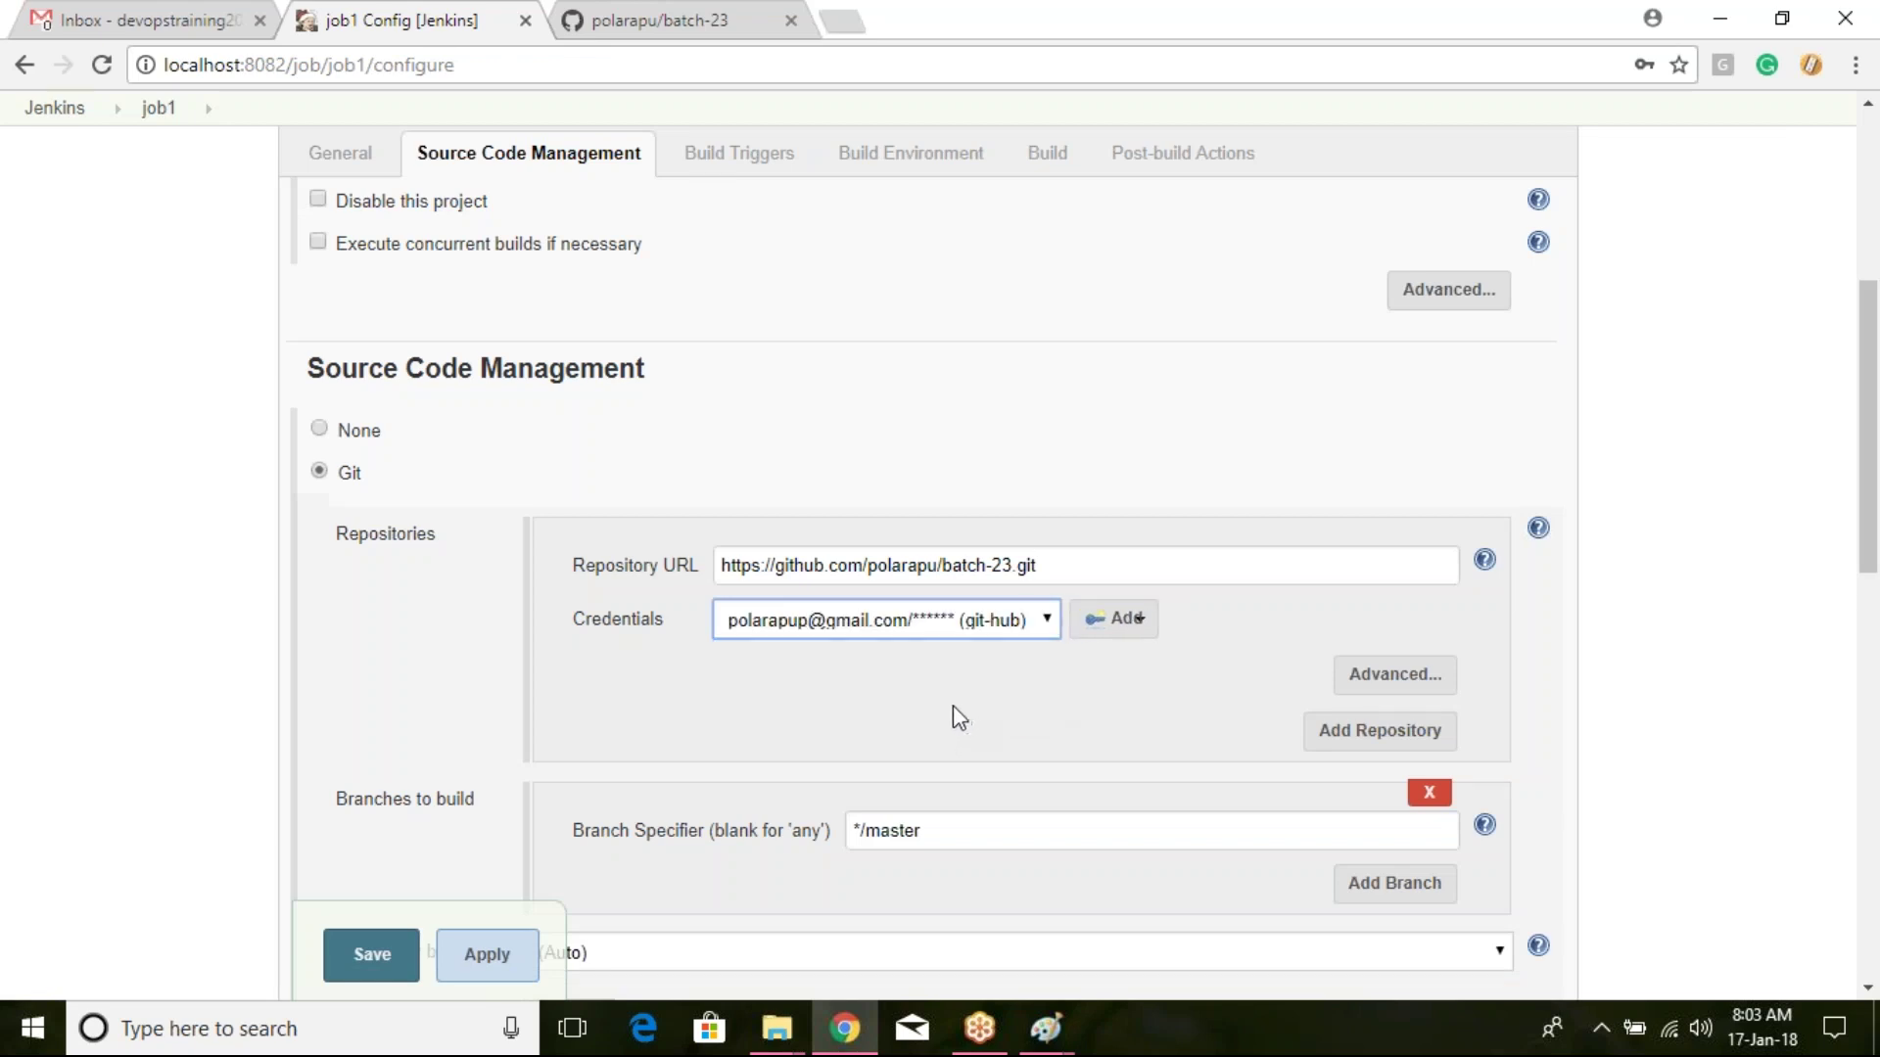
pyautogui.scroll(-3, 953, 701)
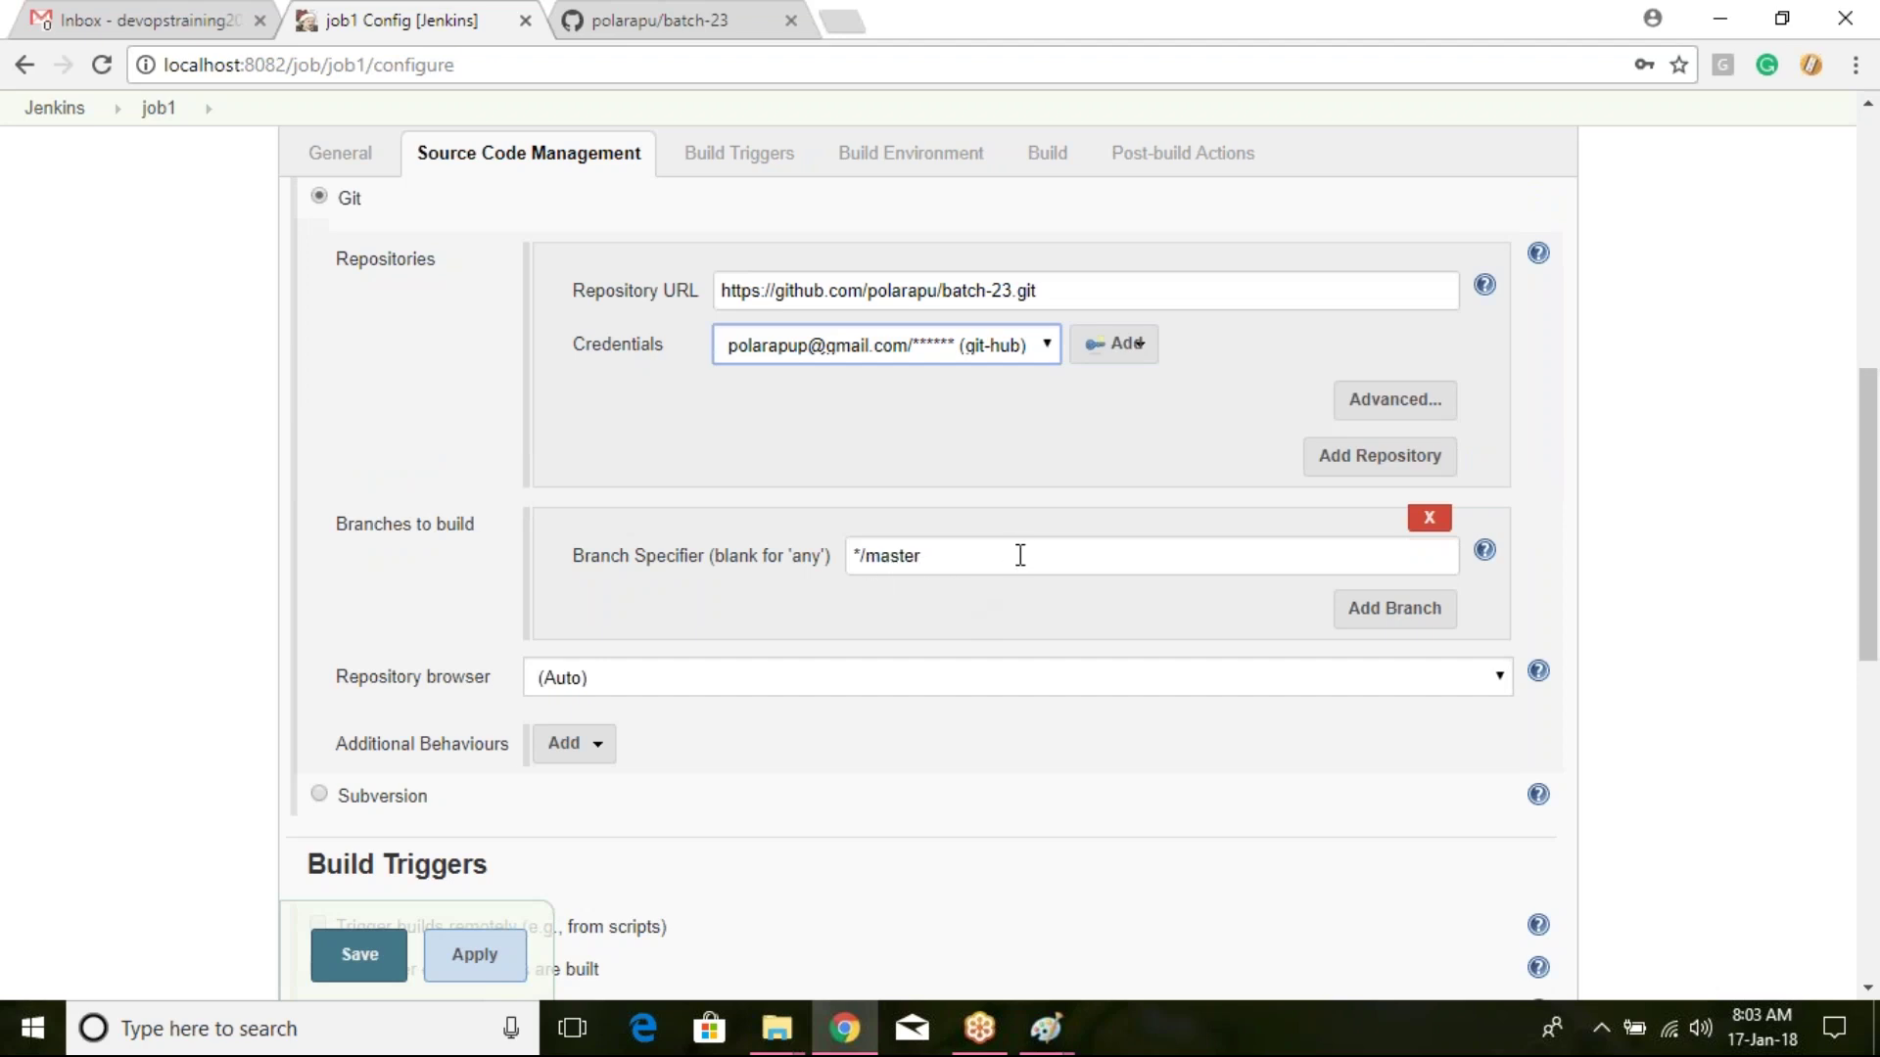
pyautogui.scroll(-10, 998, 573)
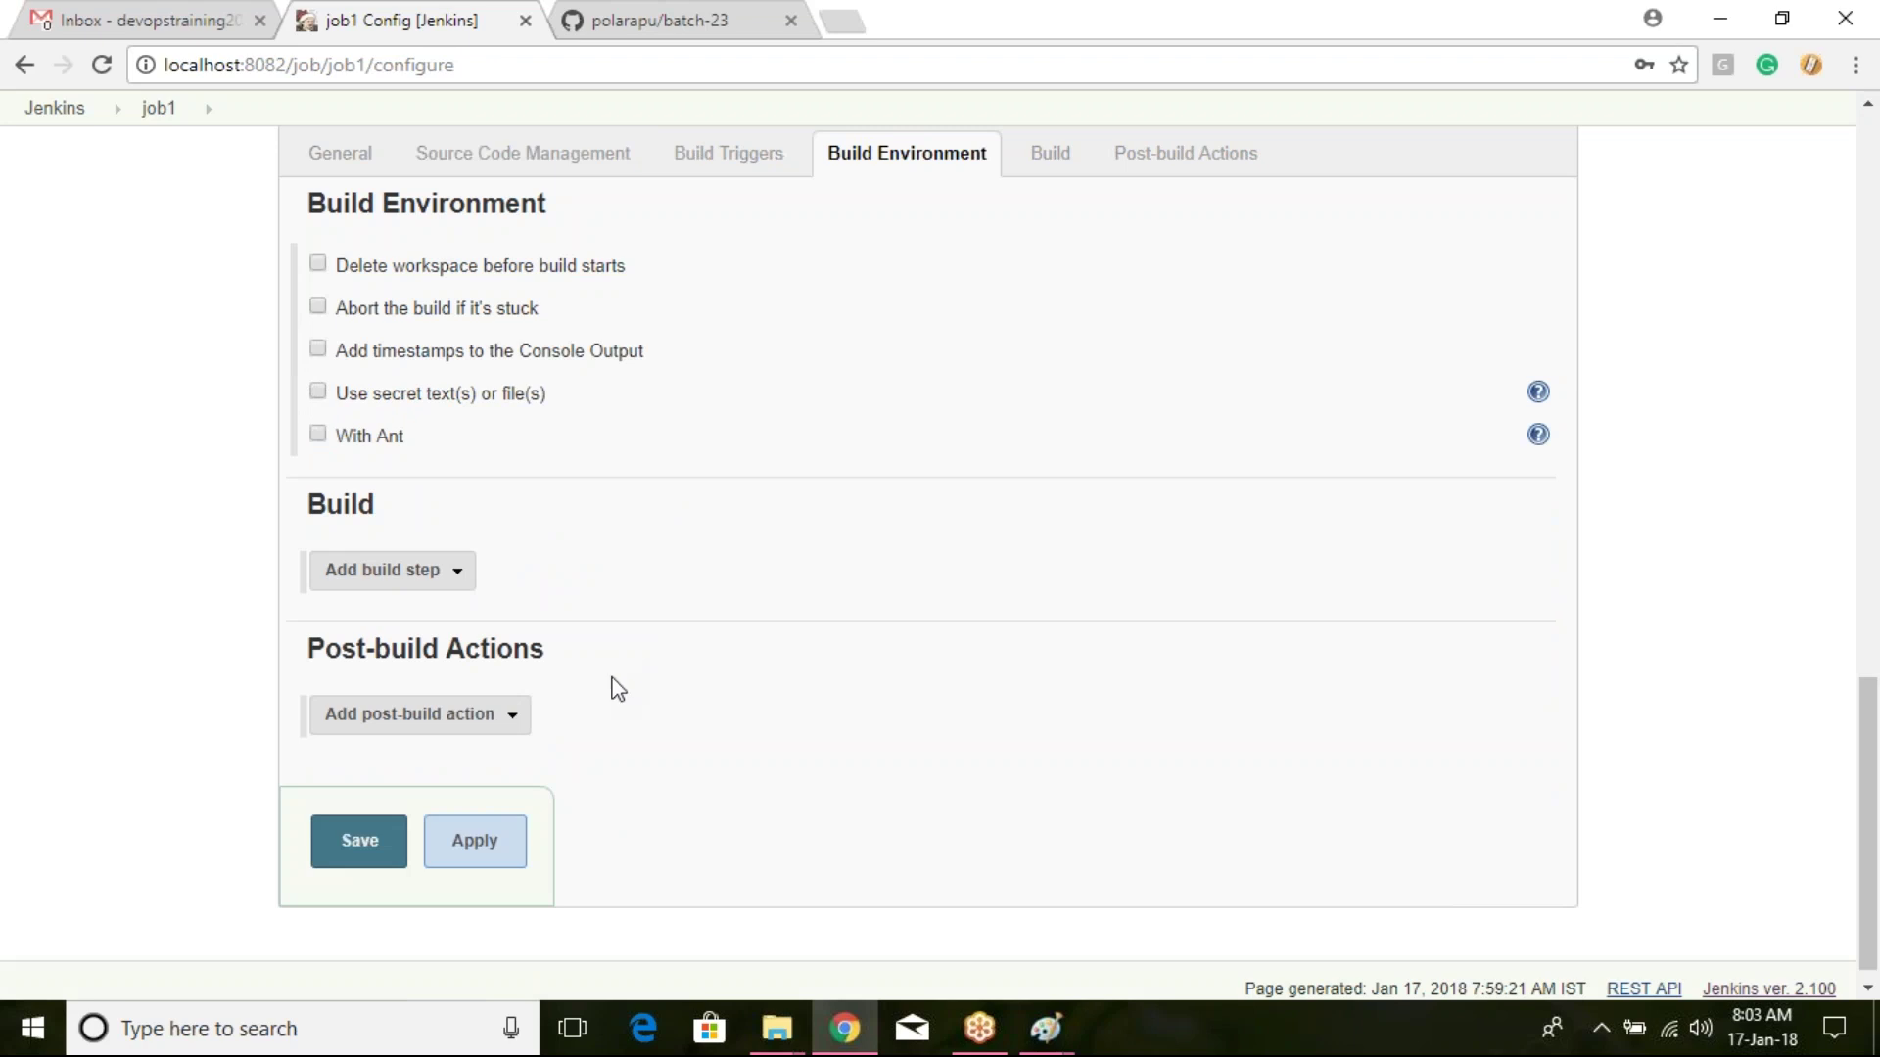
pyautogui.scroll(15, 616, 656)
pyautogui.scroll(-5, 597, 587)
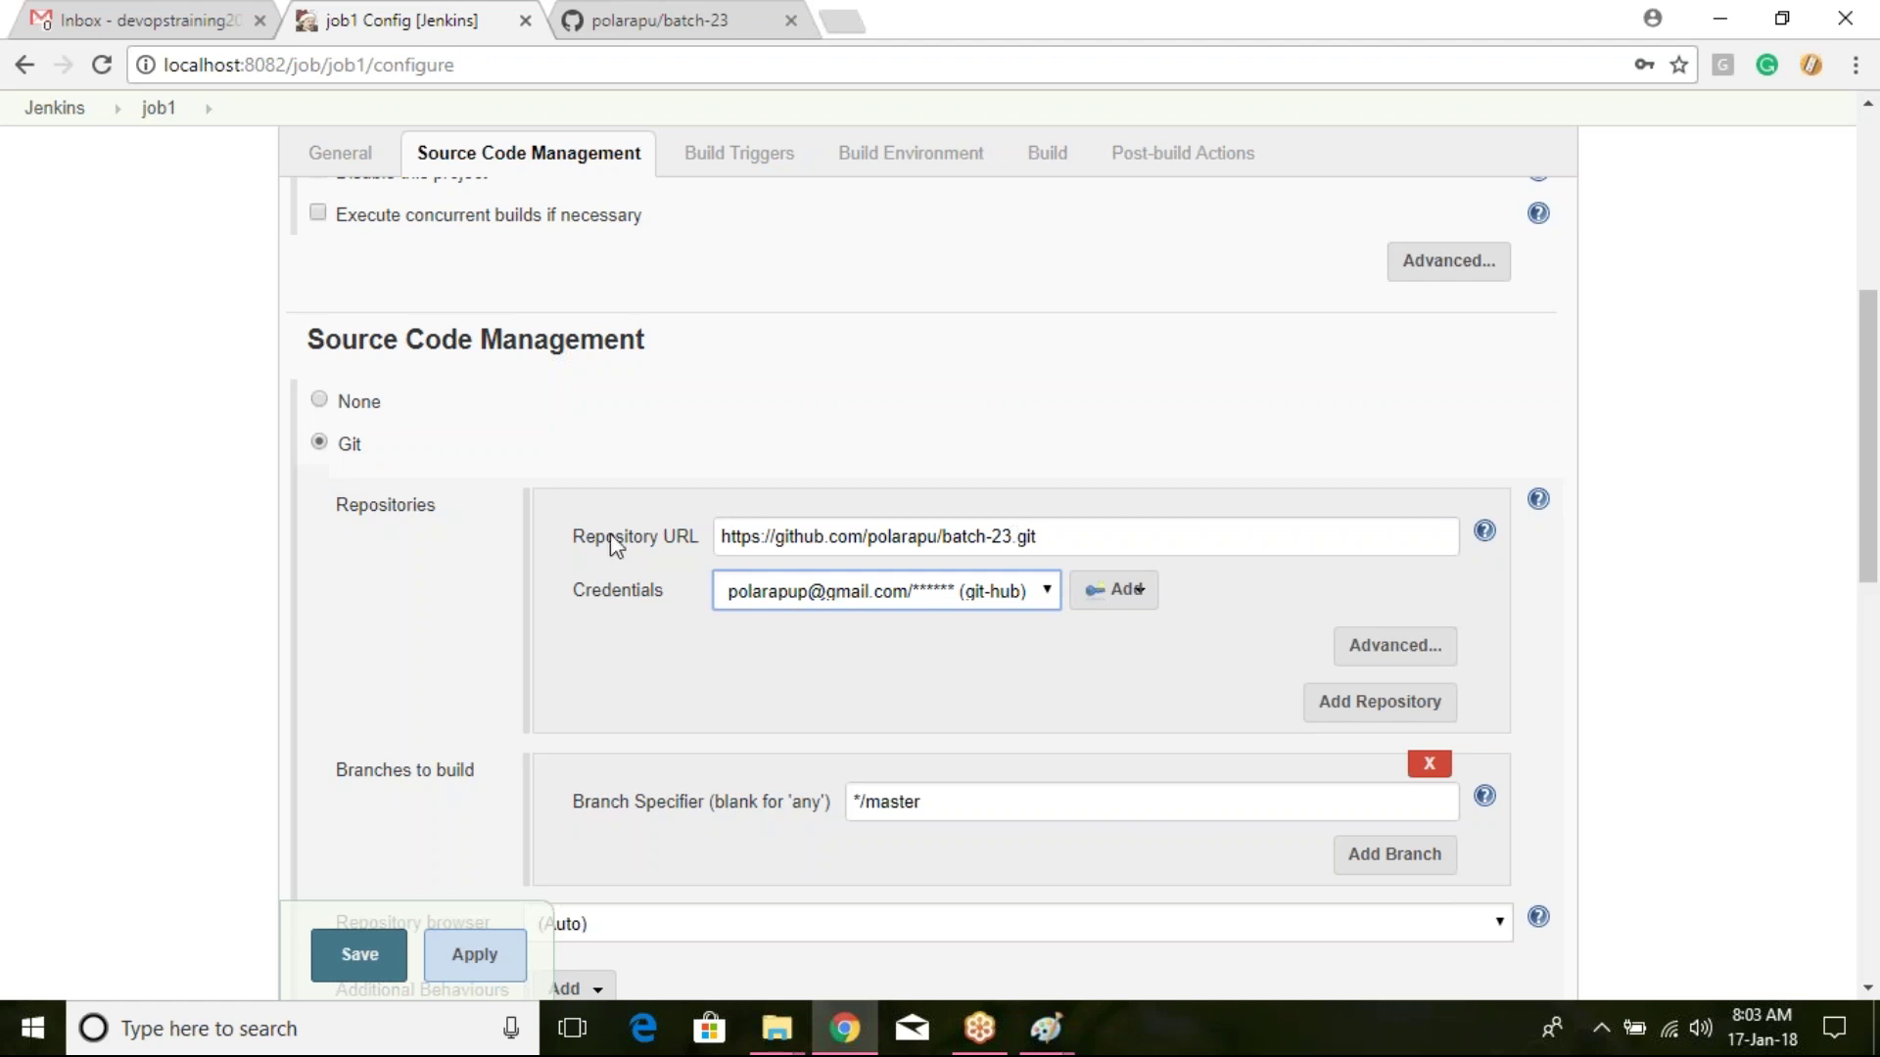
pyautogui.moveTo(724, 537); pyautogui.dragTo(1099, 537)
pyautogui.click(1080, 544)
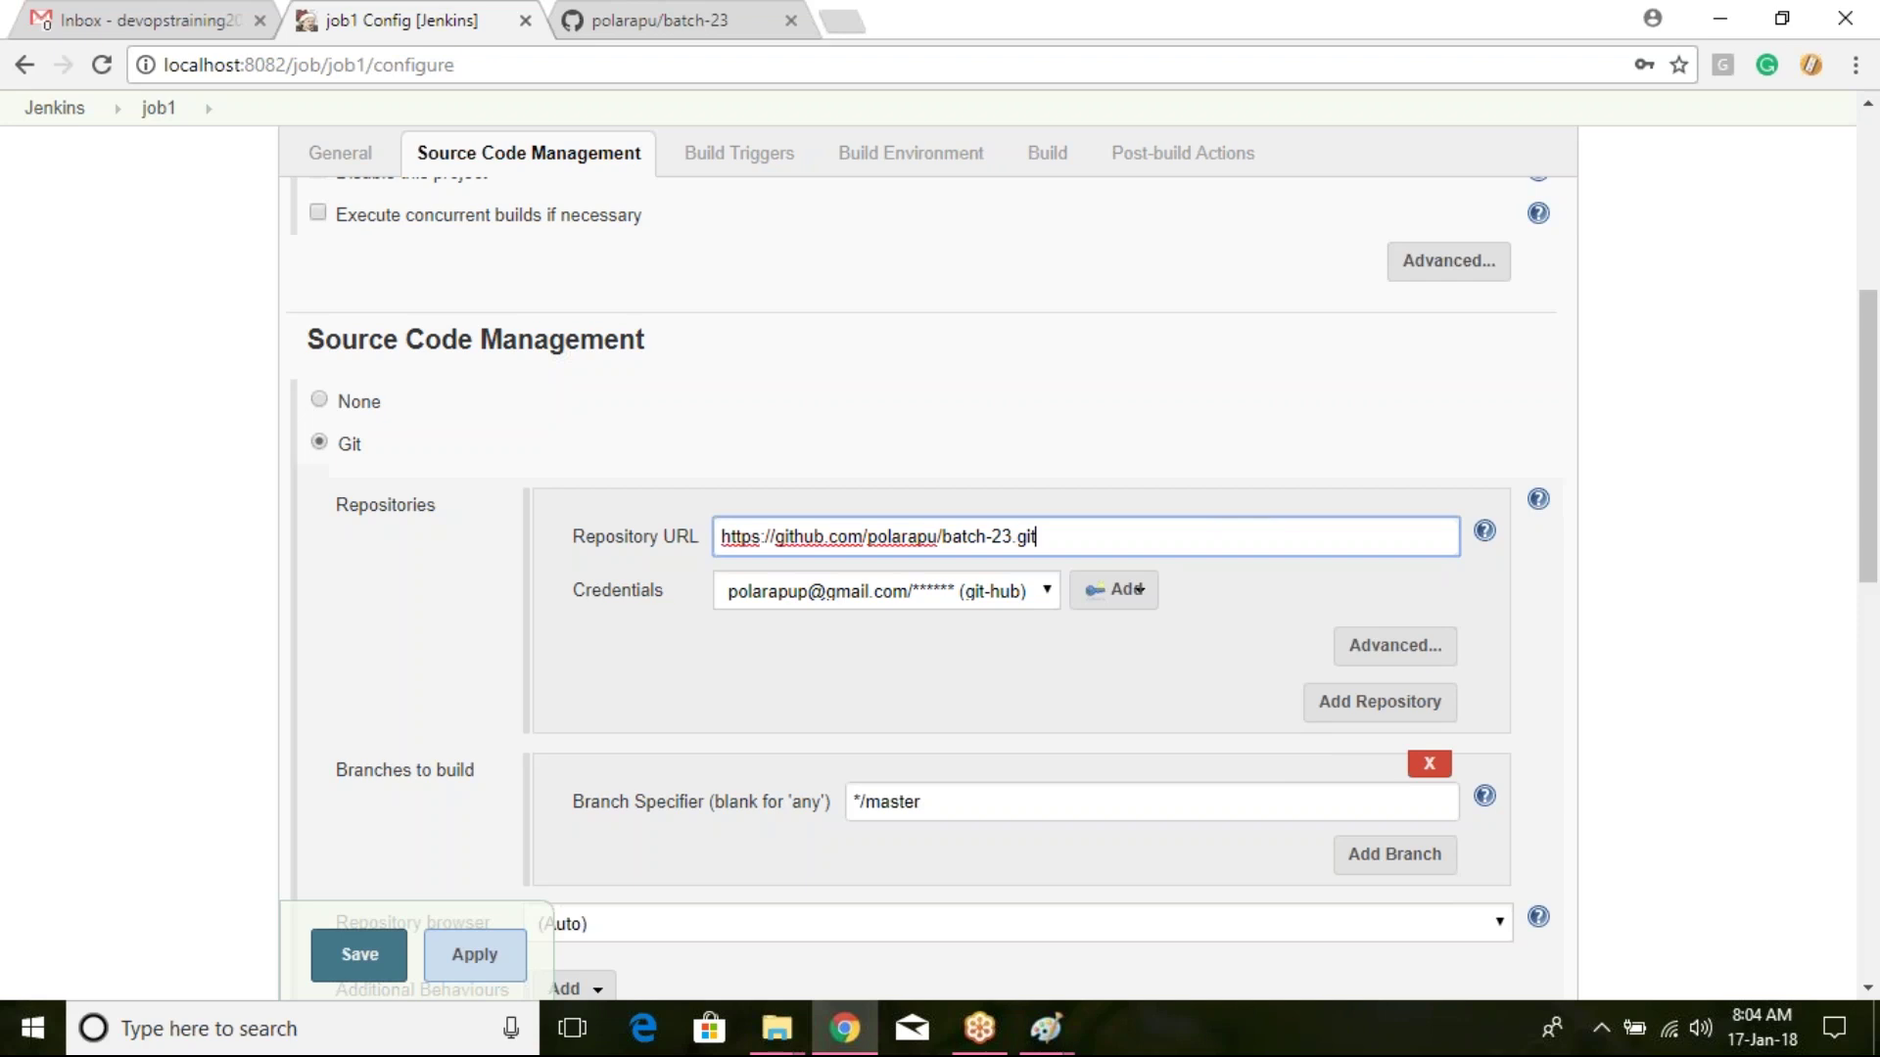
pyautogui.click(369, 955)
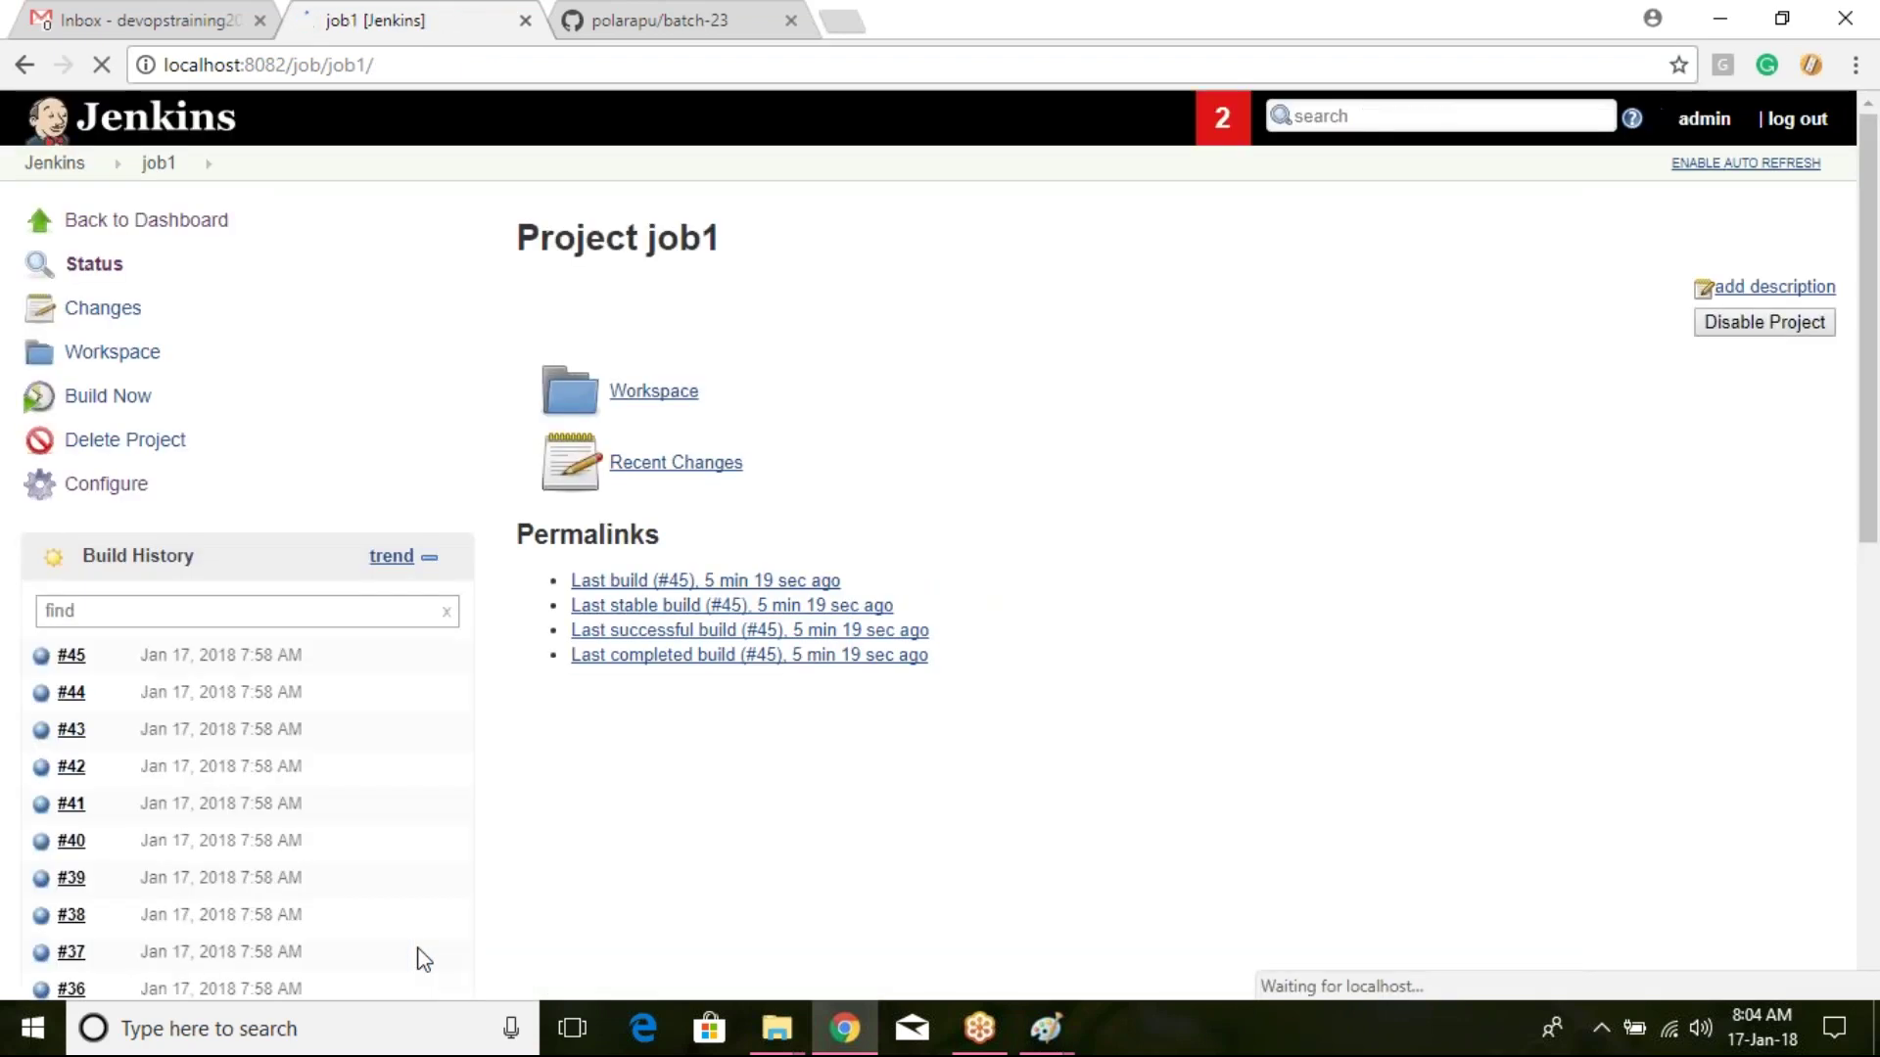
# Step: Go from the dashboard through Manage Jenkins to Global Tool Configuration
pyautogui.click(71, 164)
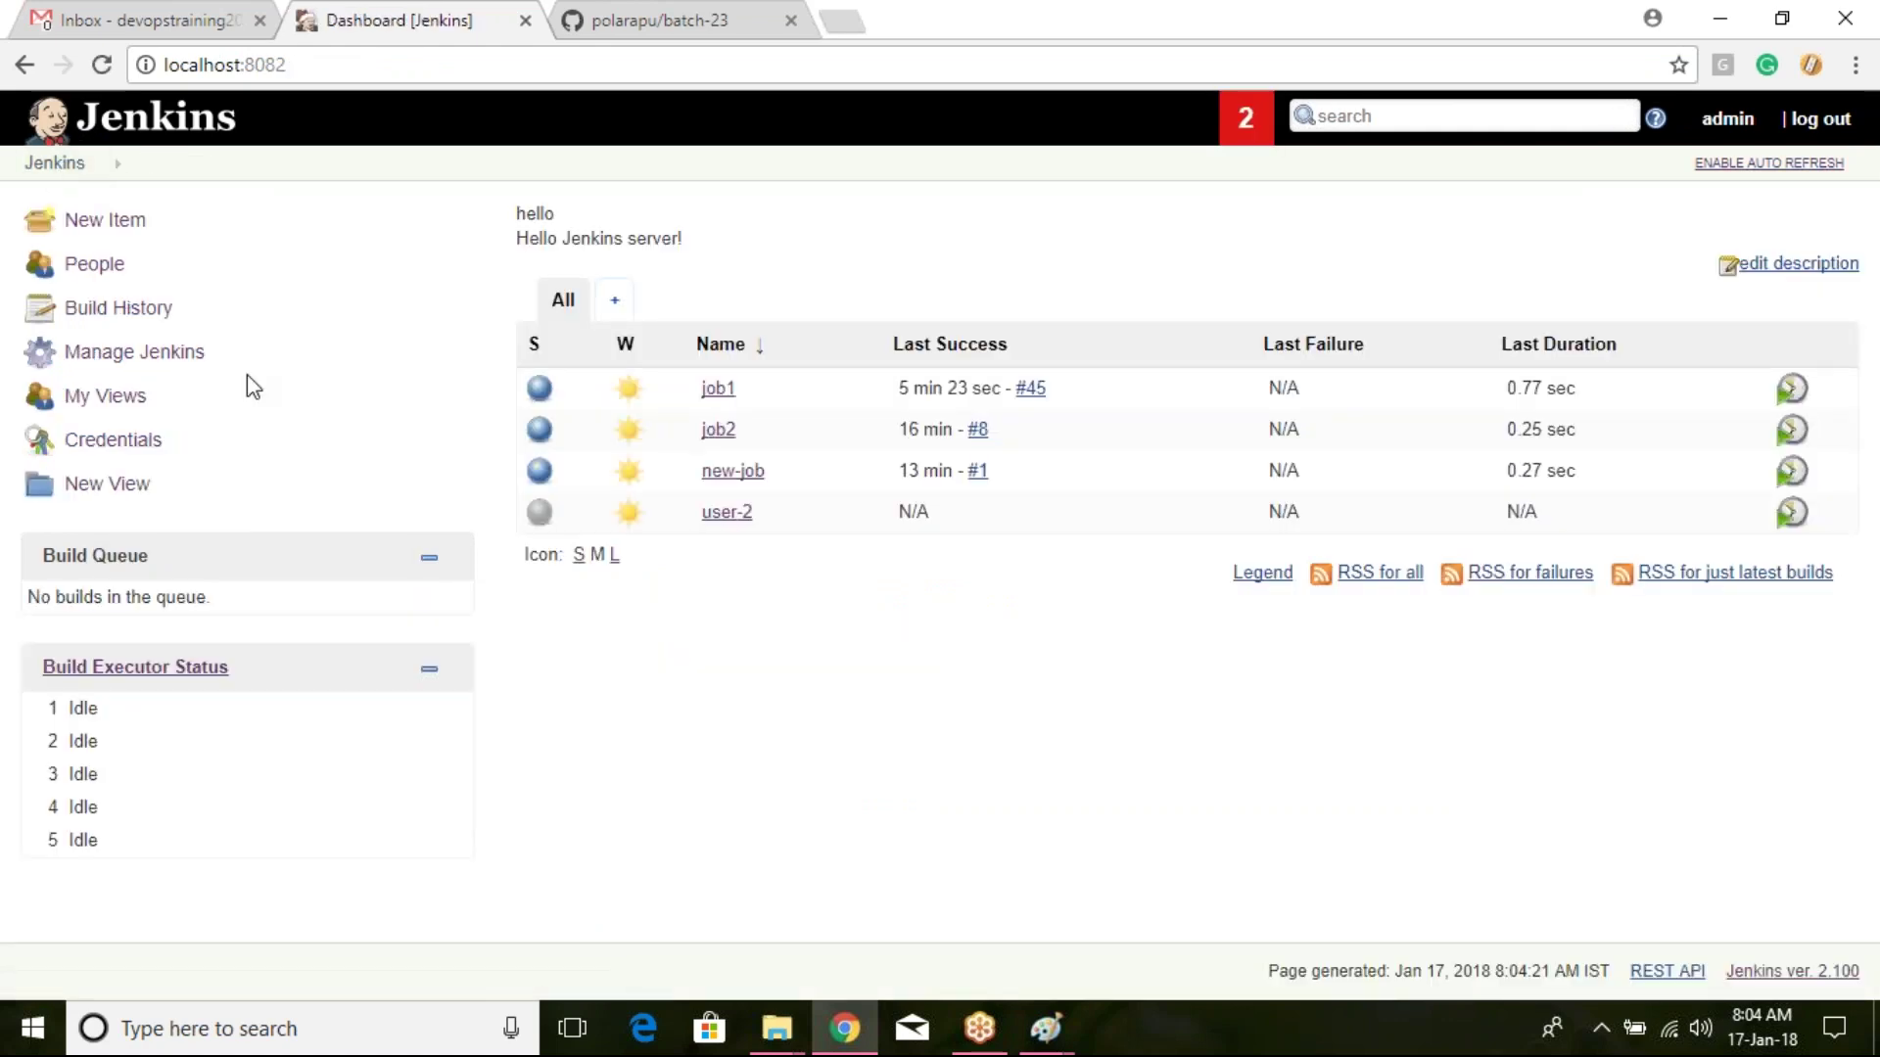
pyautogui.click(186, 370)
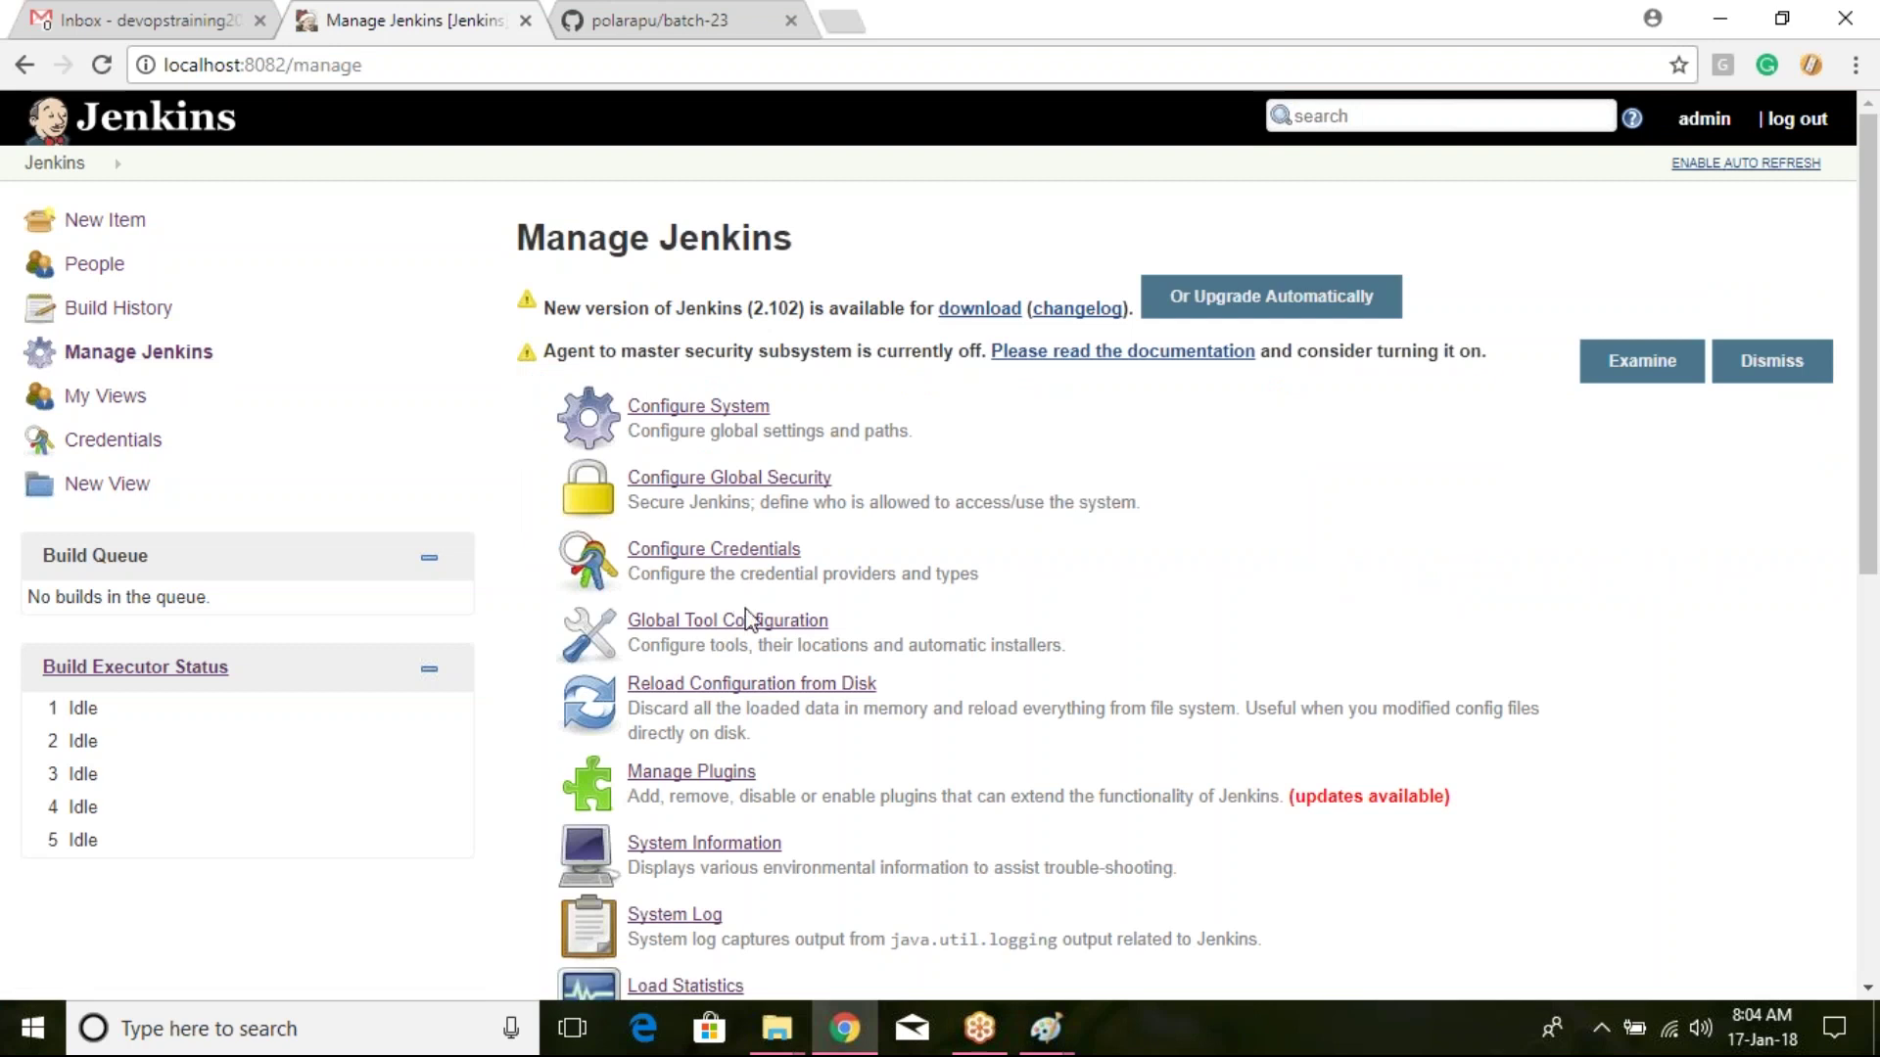
pyautogui.click(754, 622)
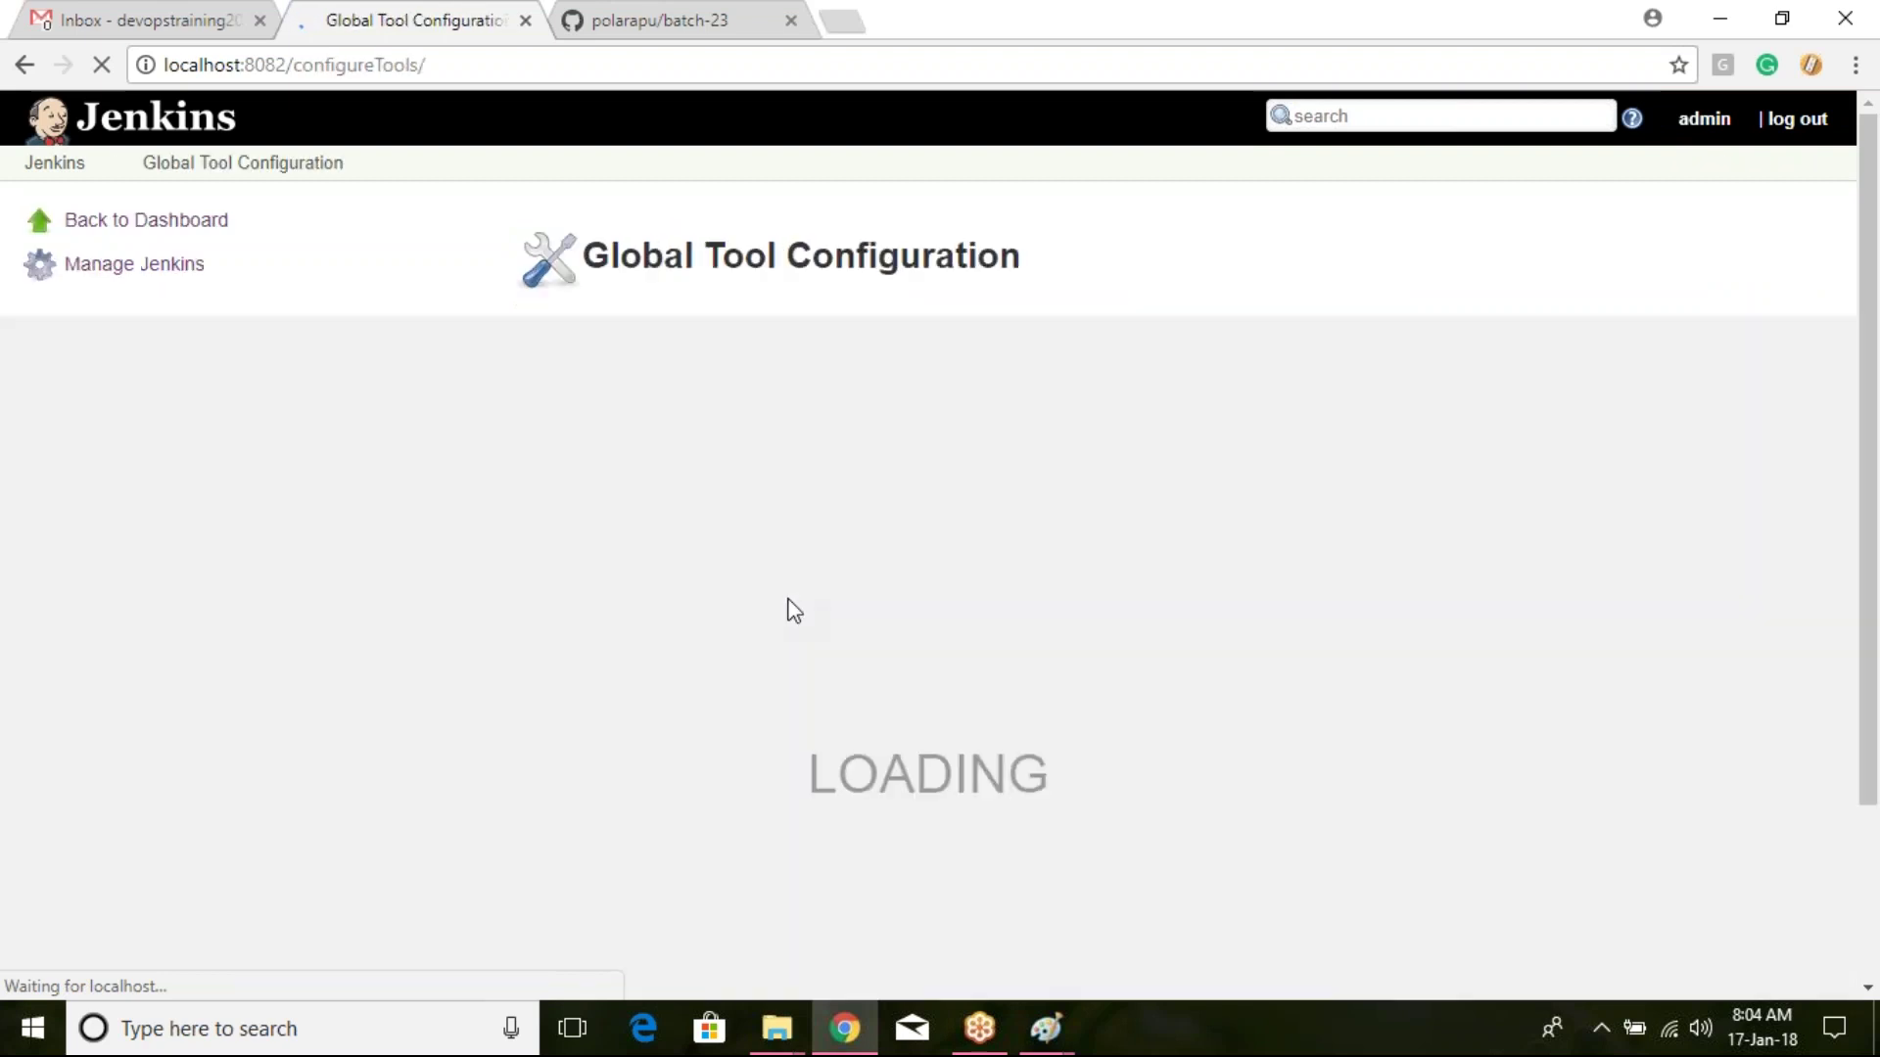
# Step: Remove git.exe from the Git executable path, leaving C:\Program Files\Git\bin\, and save
pyautogui.scroll(-3, 815, 577)
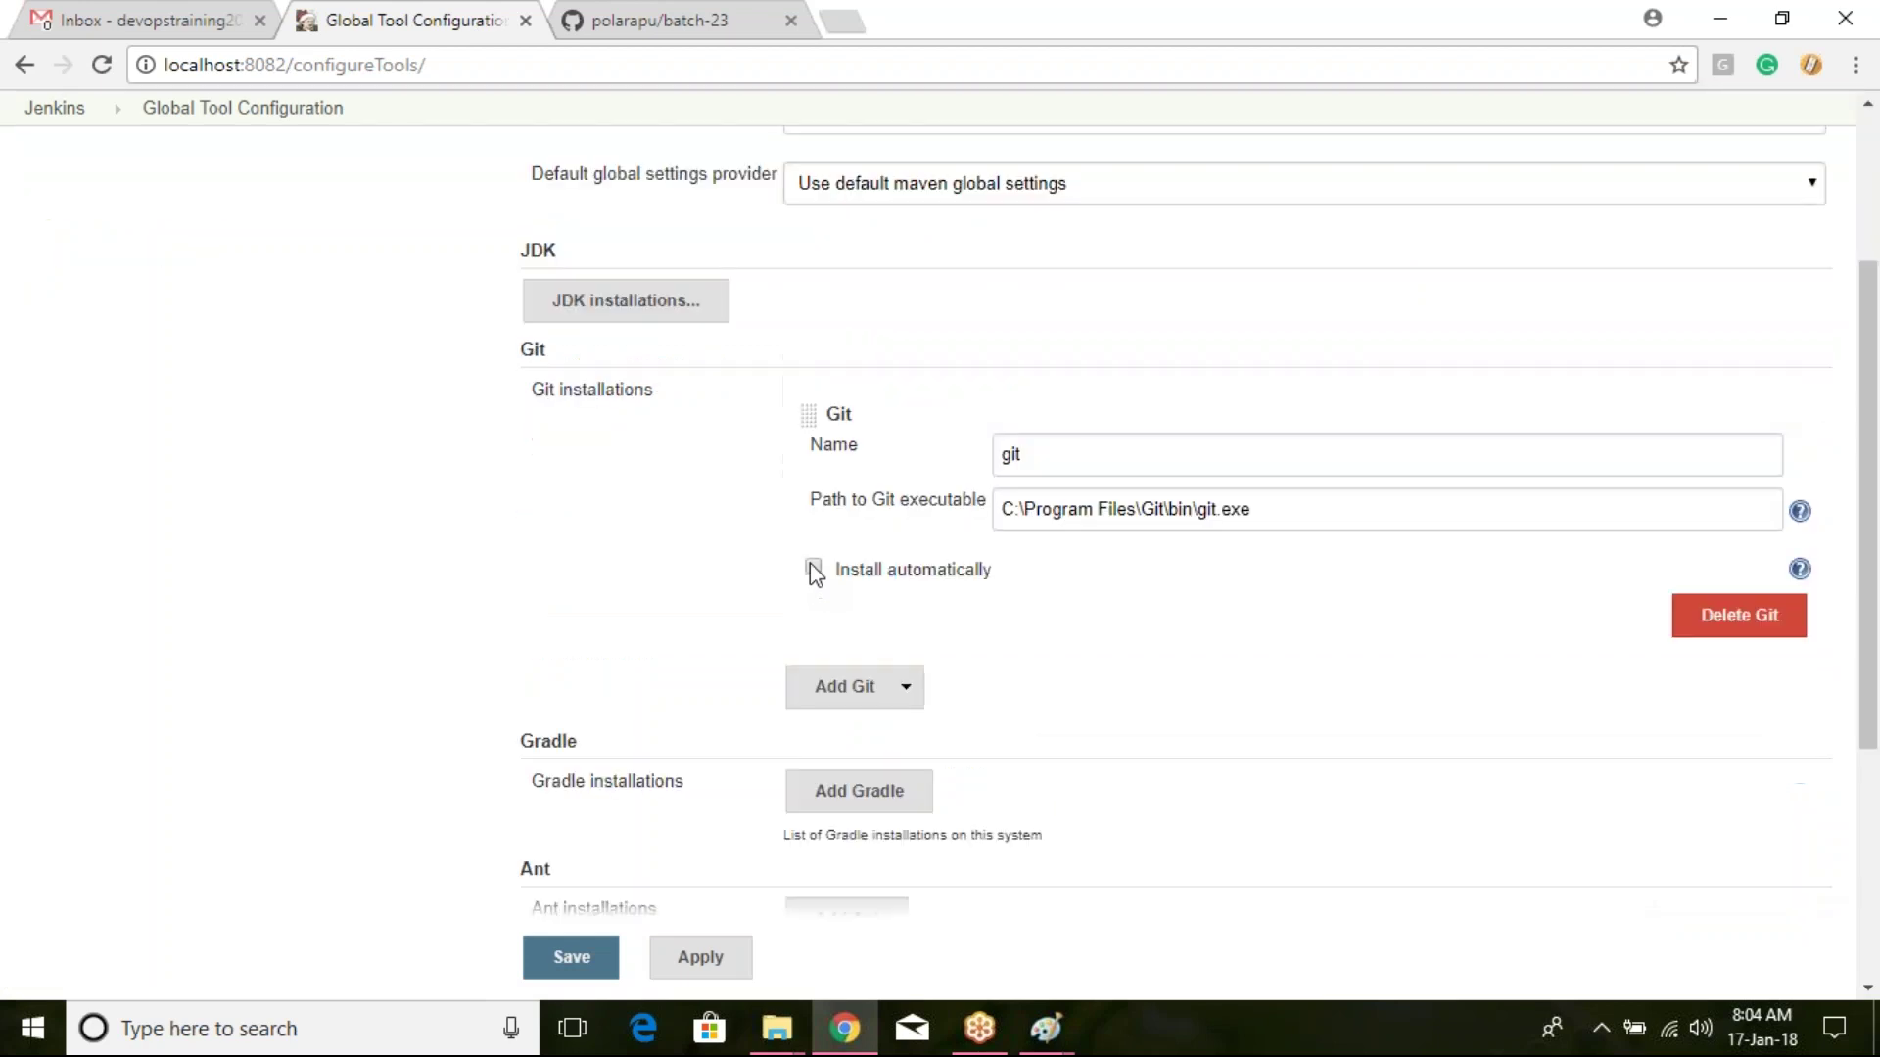
pyautogui.click(1074, 465)
pyautogui.doubleClick(1074, 464)
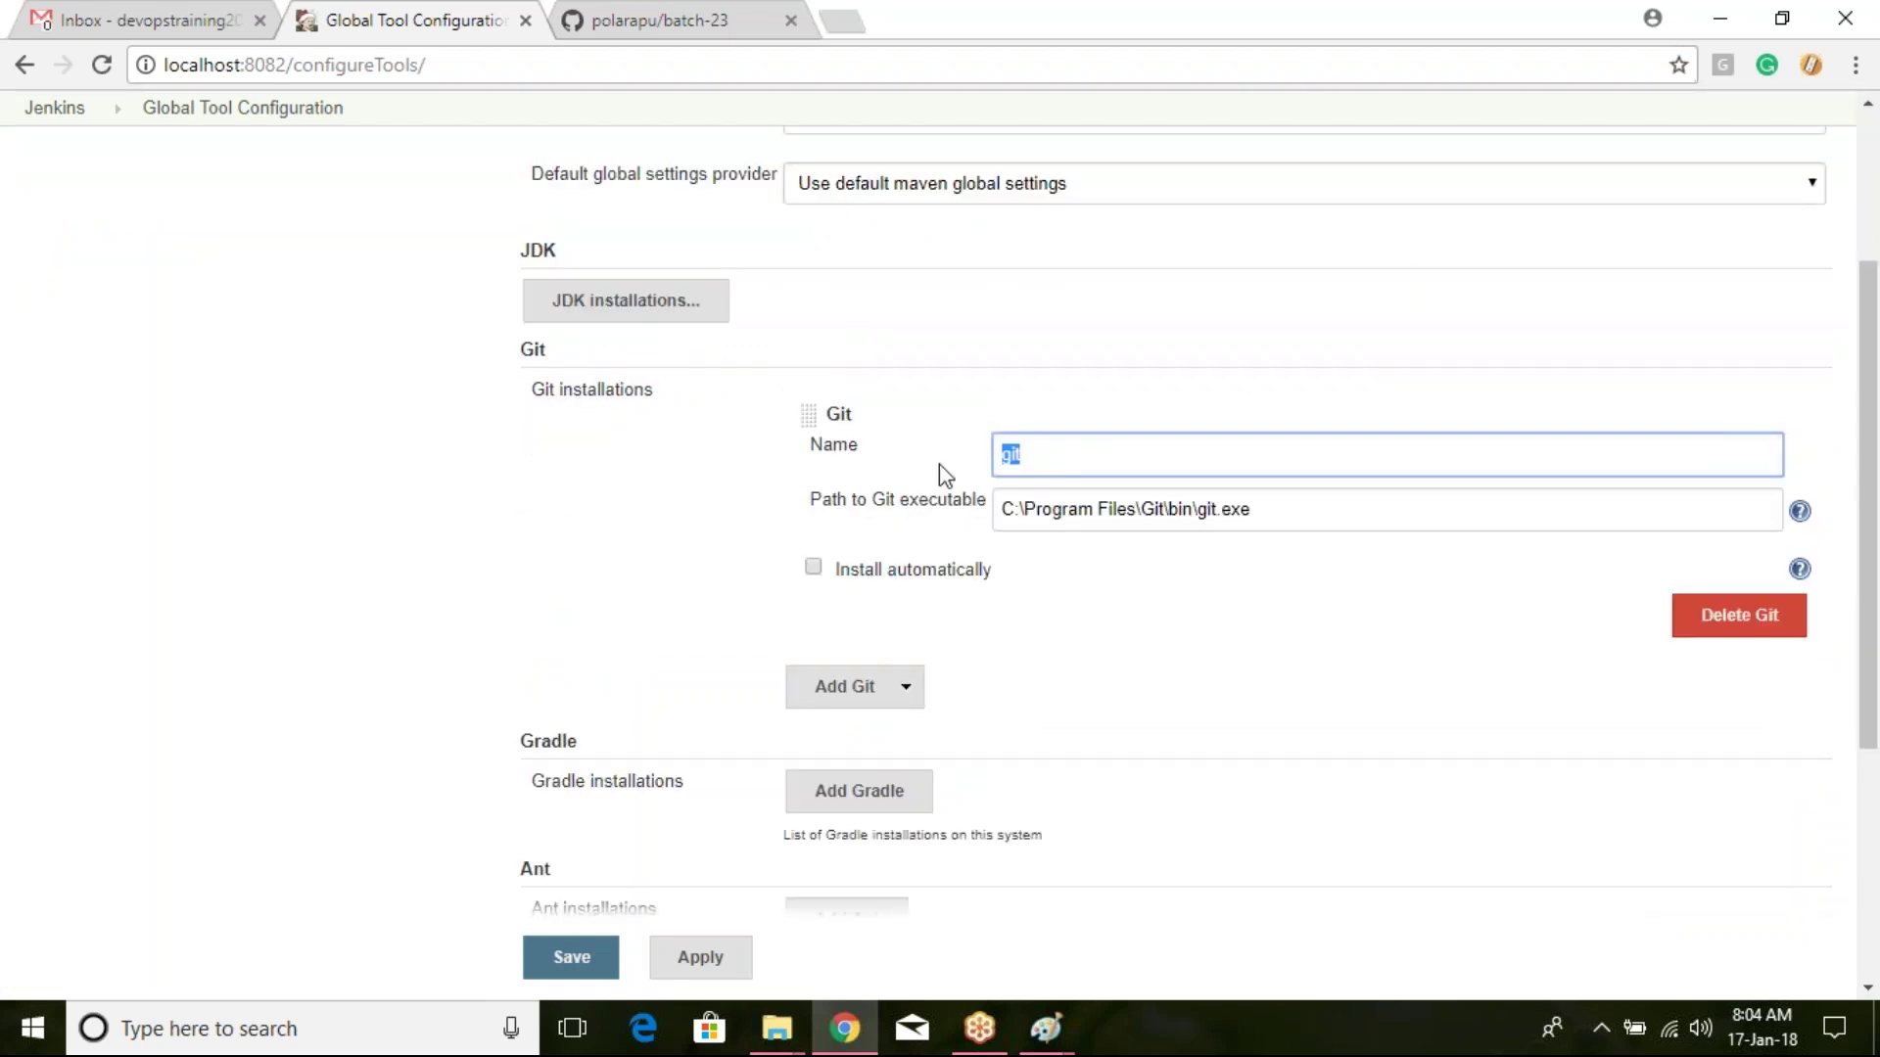
pyautogui.click(1098, 462)
pyautogui.click(1295, 520)
pyautogui.moveTo(1244, 520); pyautogui.dragTo(998, 511)
pyautogui.click(1314, 507)
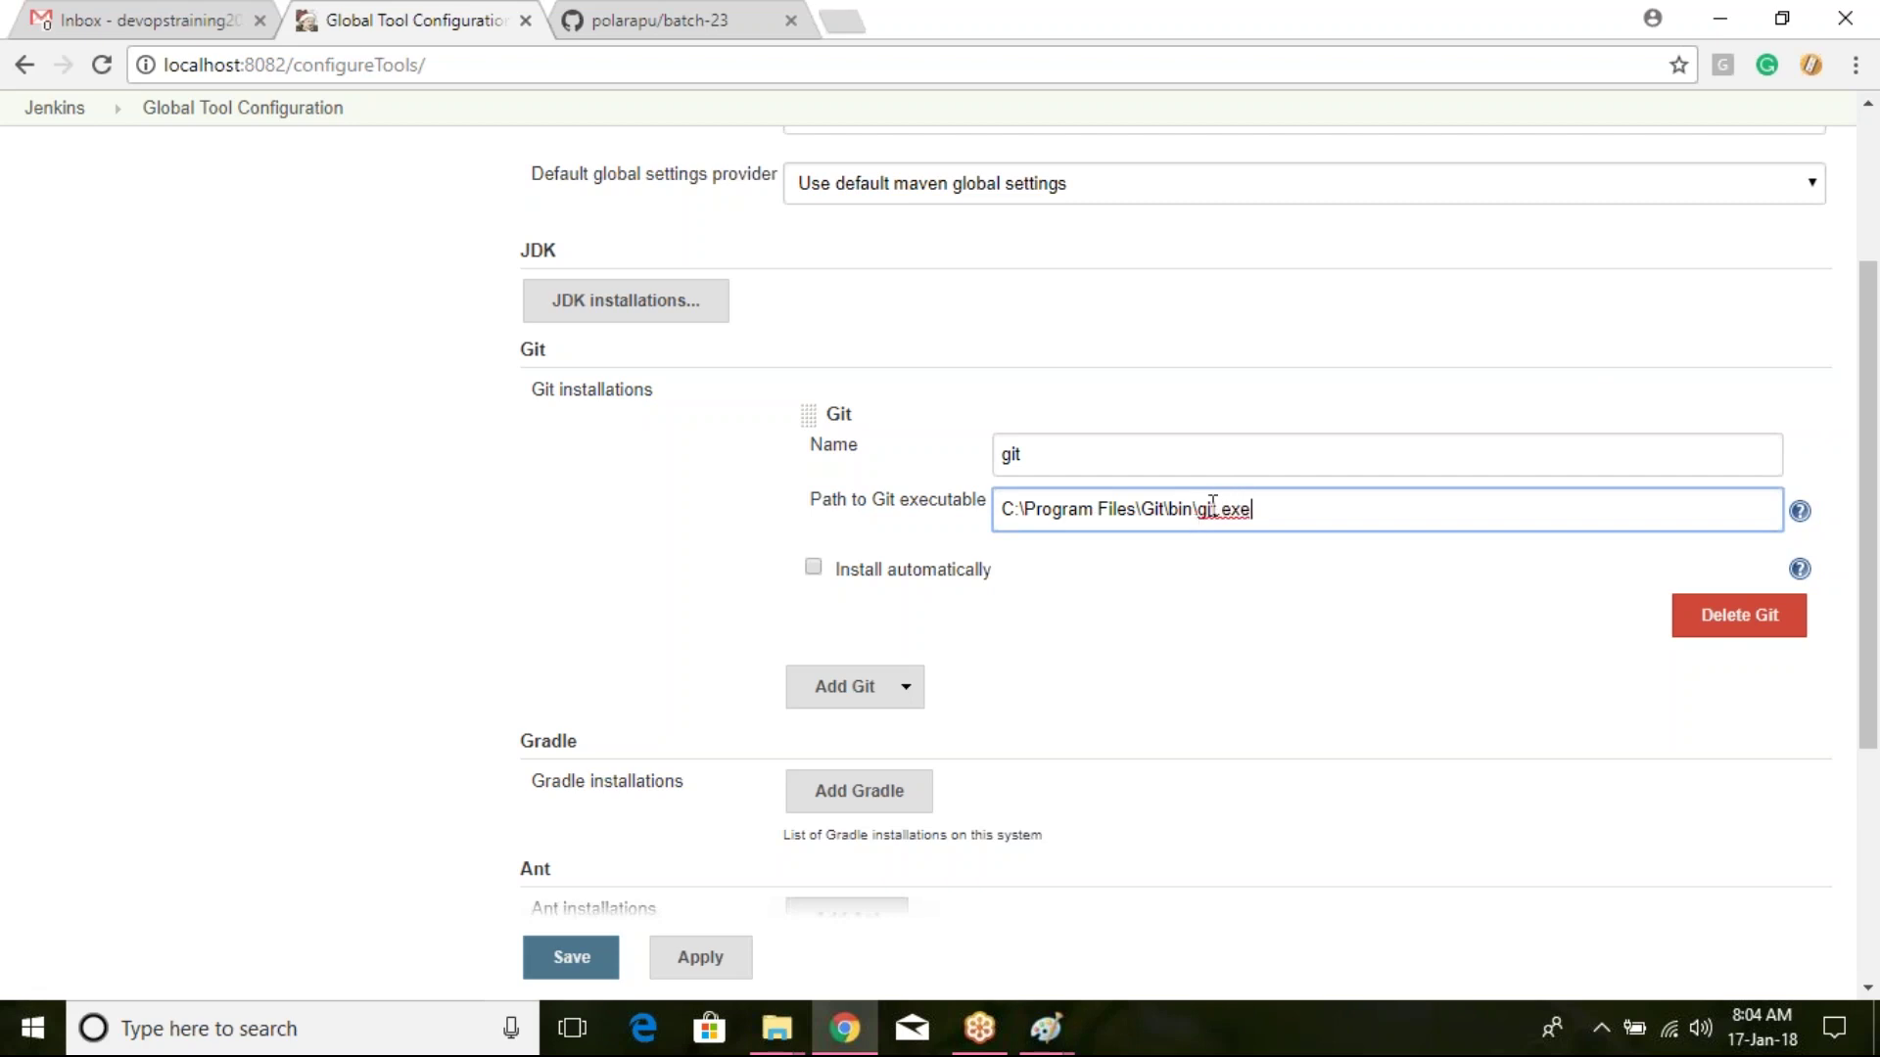
pyautogui.moveTo(1198, 508); pyautogui.dragTo(1284, 512)
pyautogui.click(1254, 511)
pyautogui.press('BackSpace')
pyautogui.press('BackSpace')
pyautogui.click(607, 956)
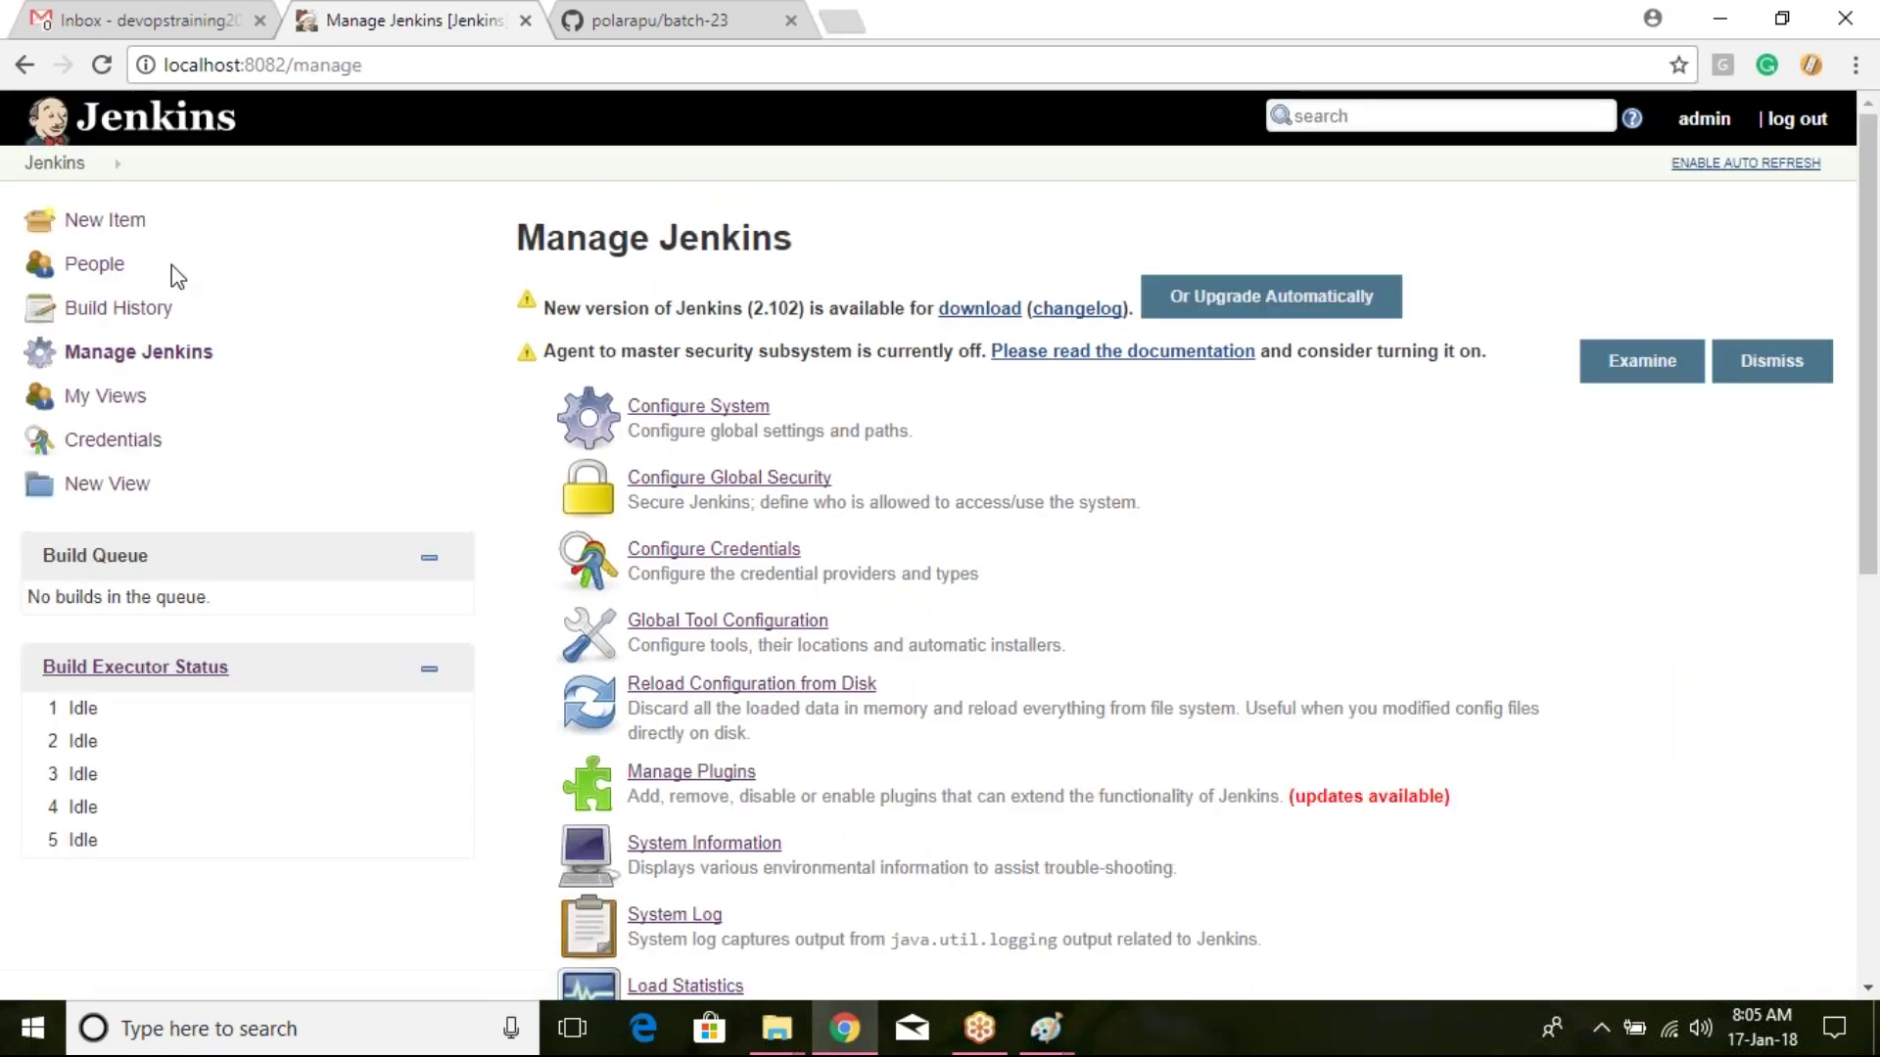
# Step: Go from the Jenkins dashboard into new-job and open its Configure form
pyautogui.click(44, 172)
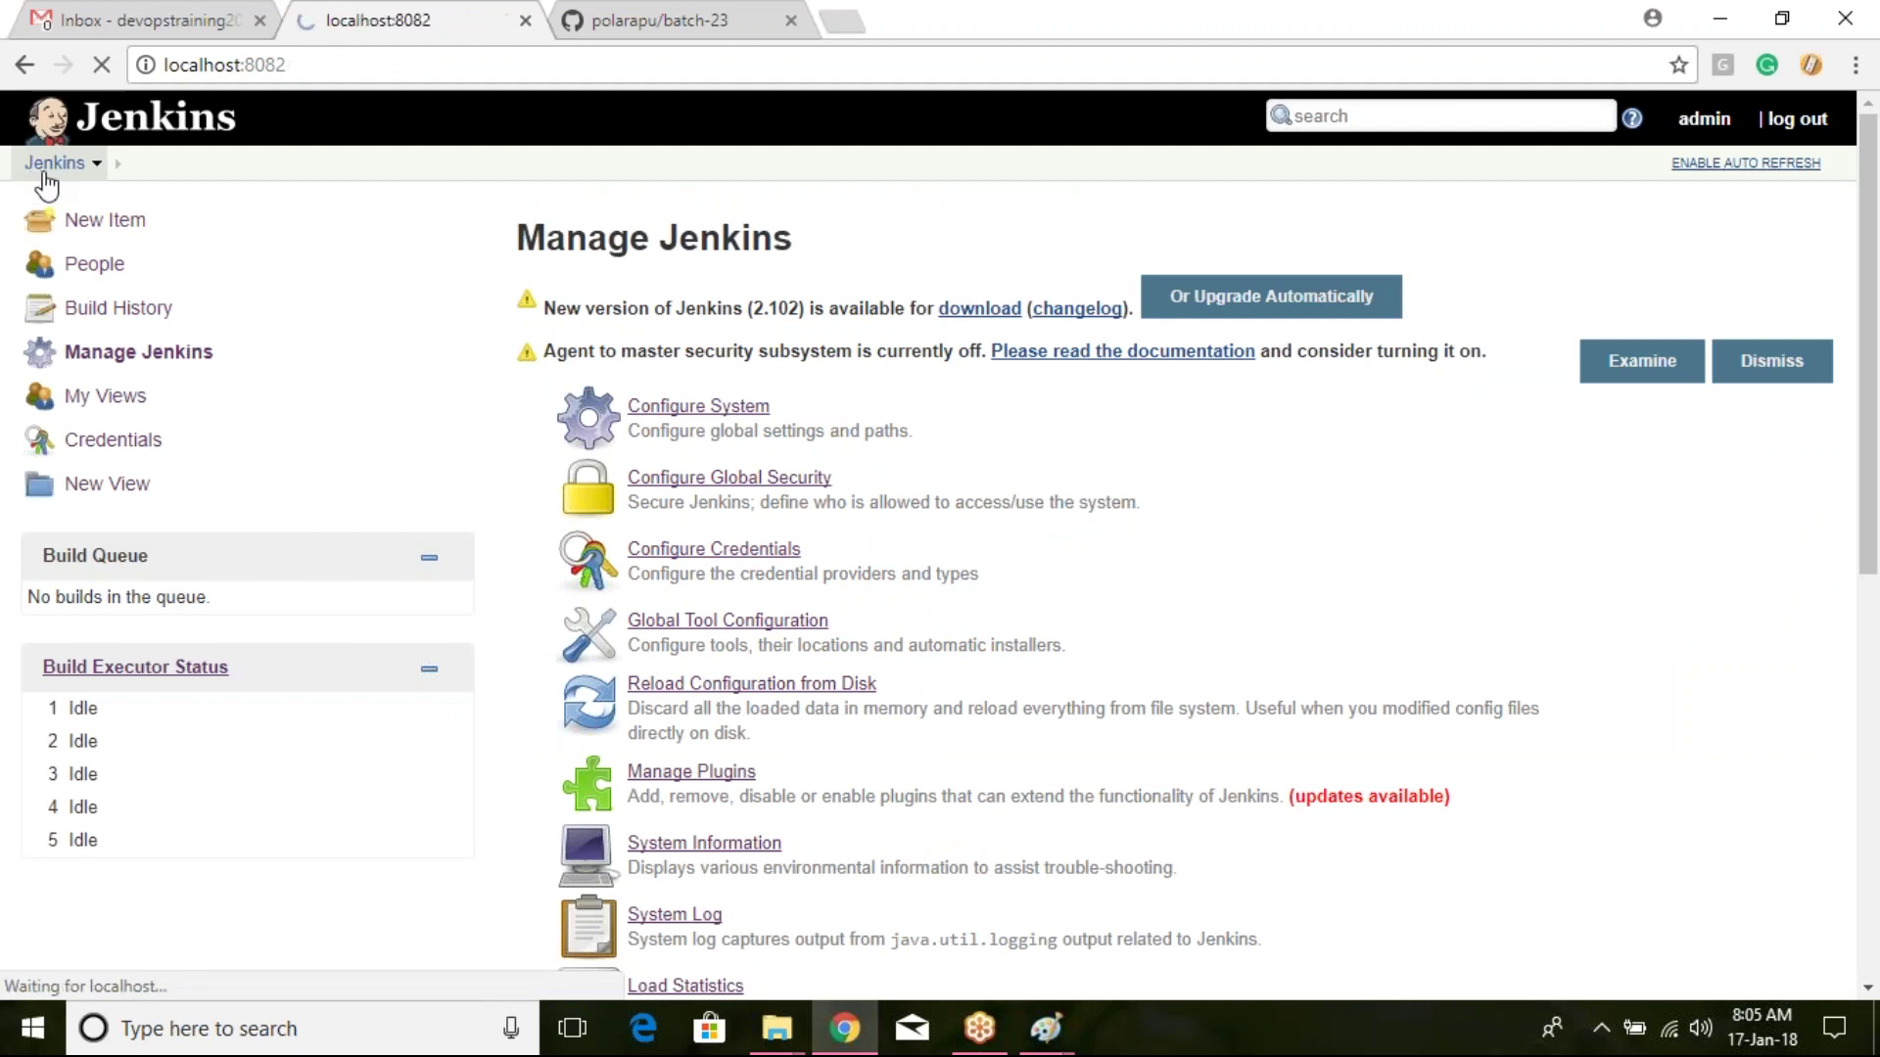
pyautogui.click(734, 473)
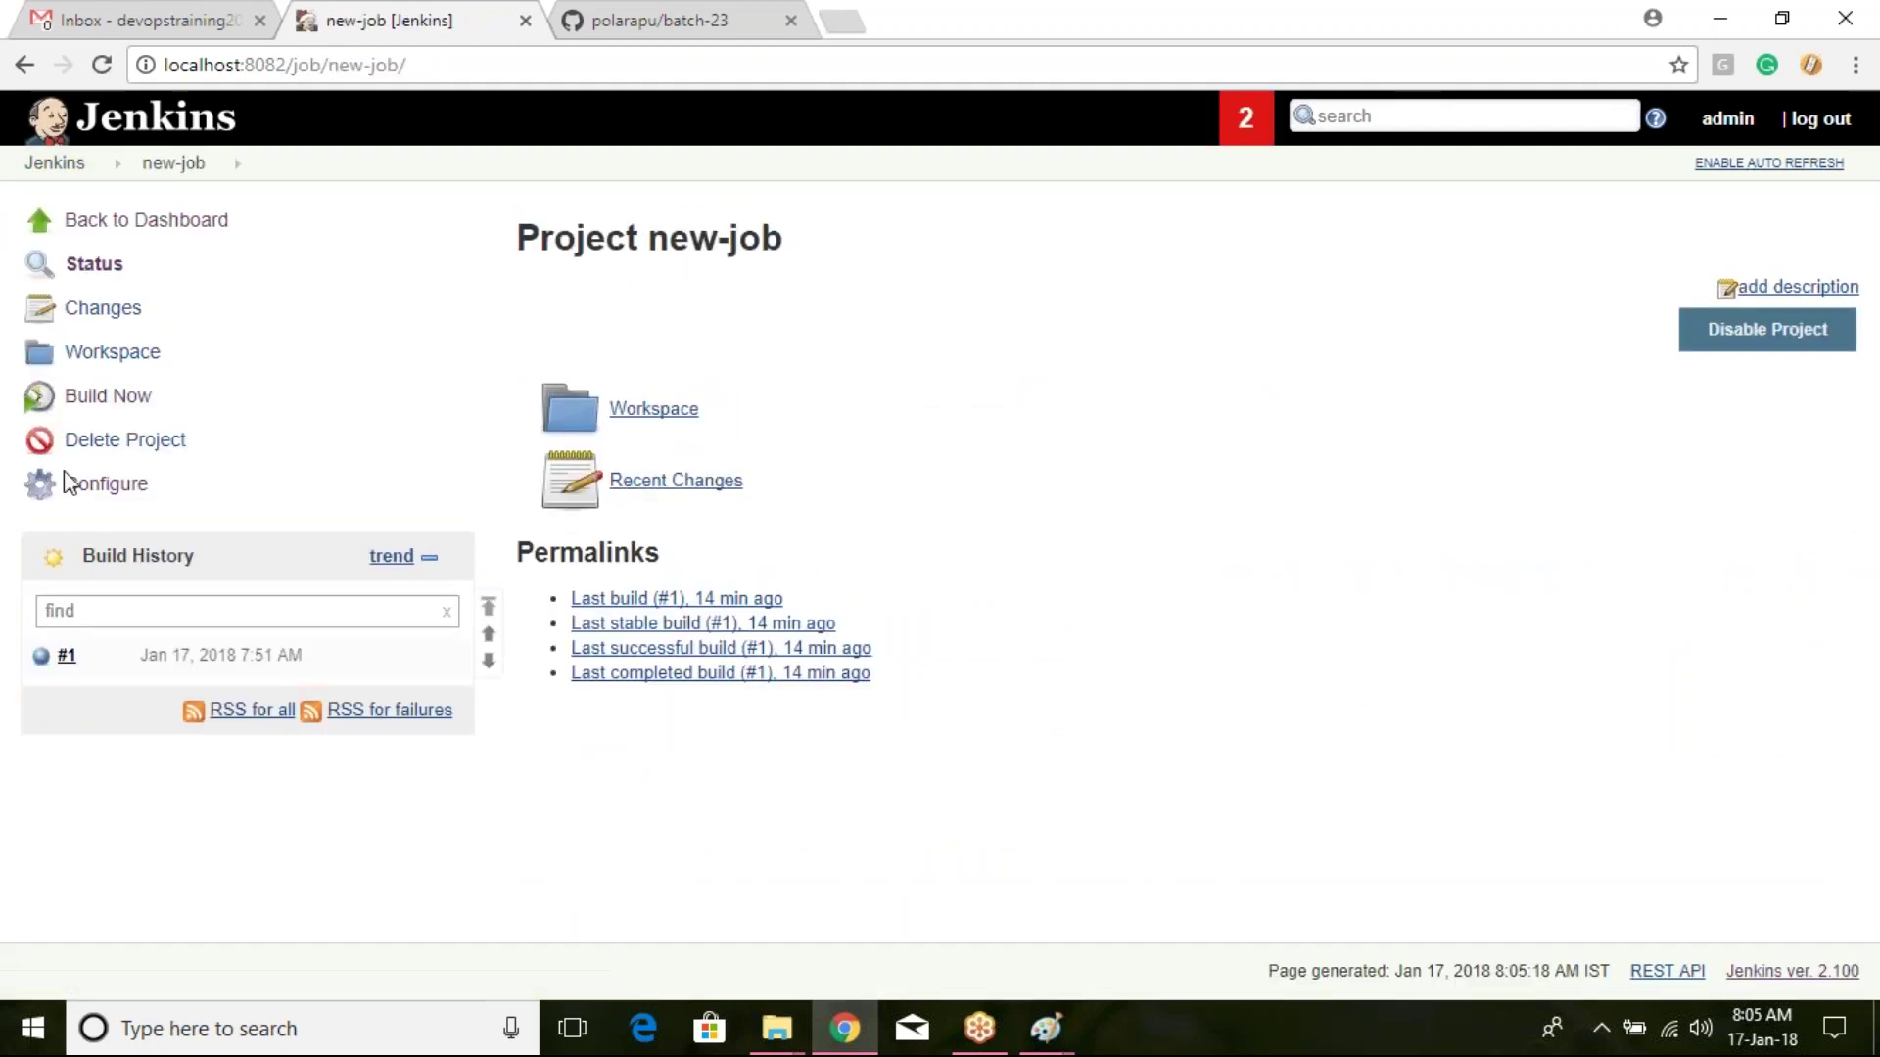
pyautogui.click(95, 485)
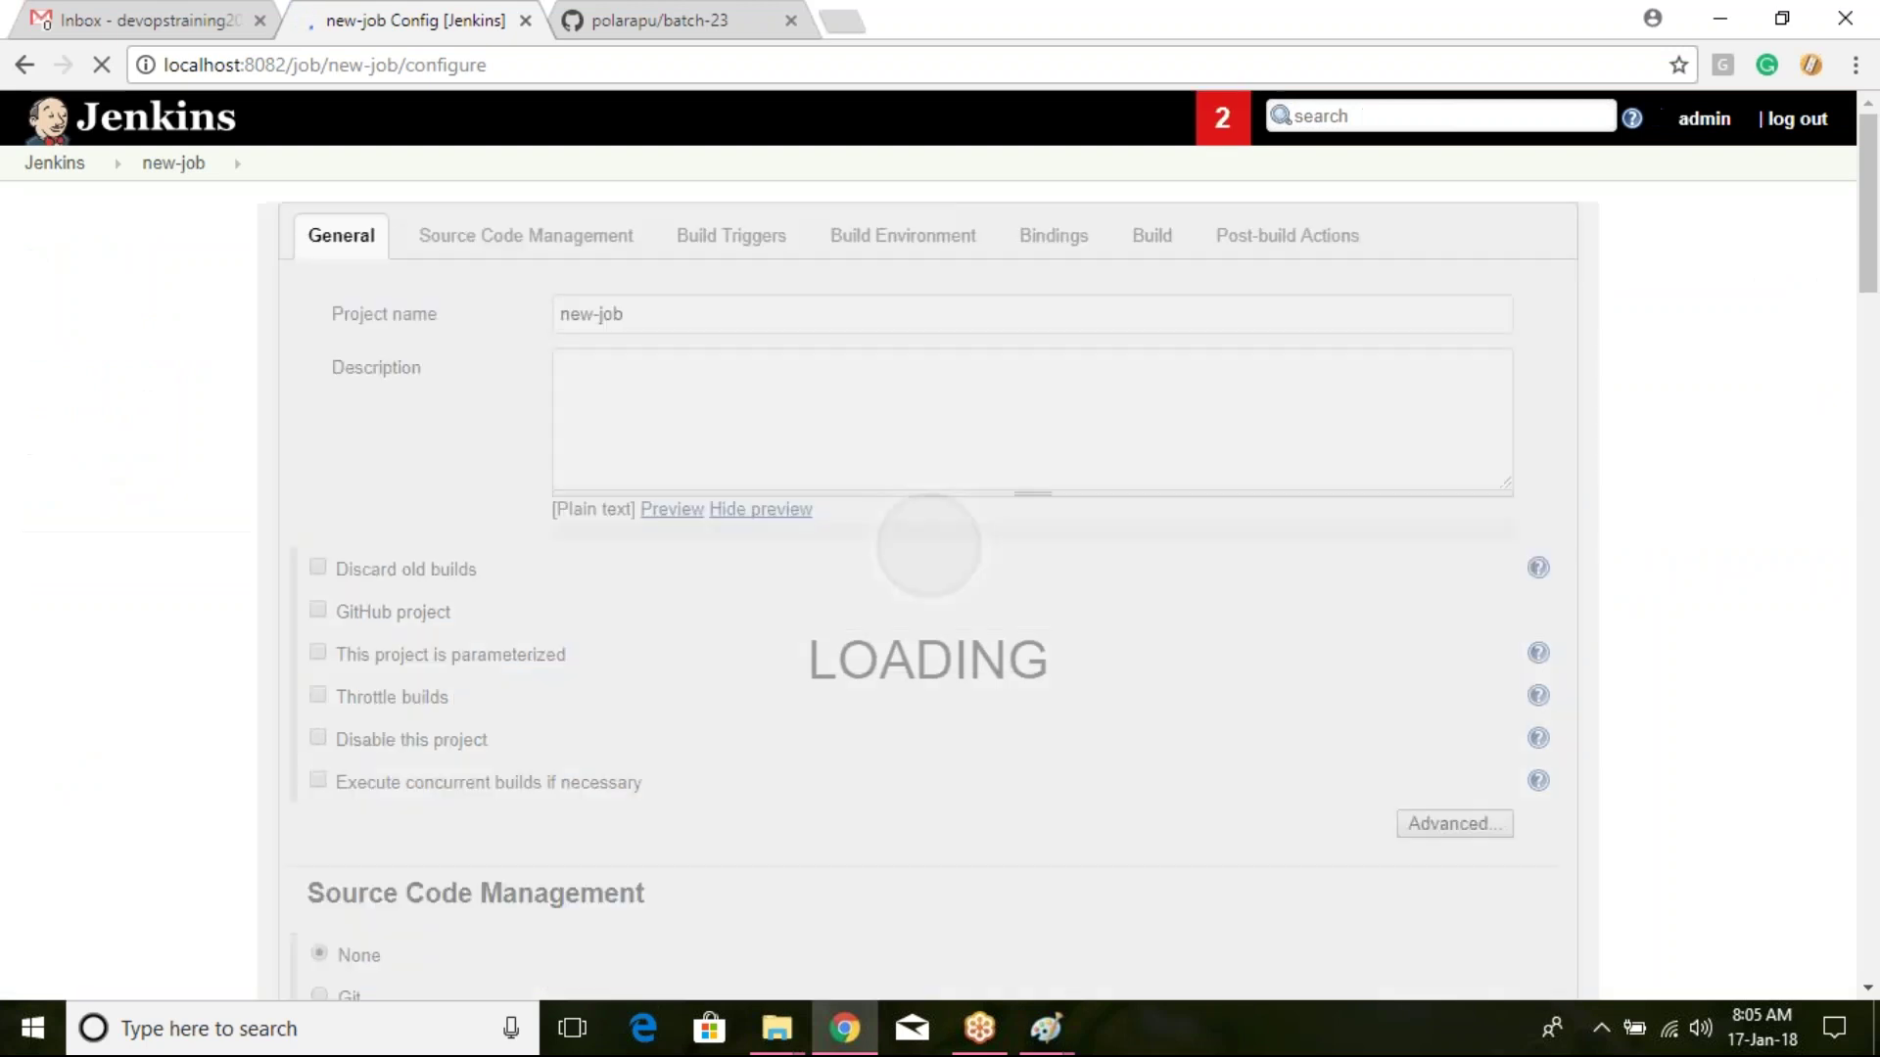
pyautogui.scroll(-5, 103, 513)
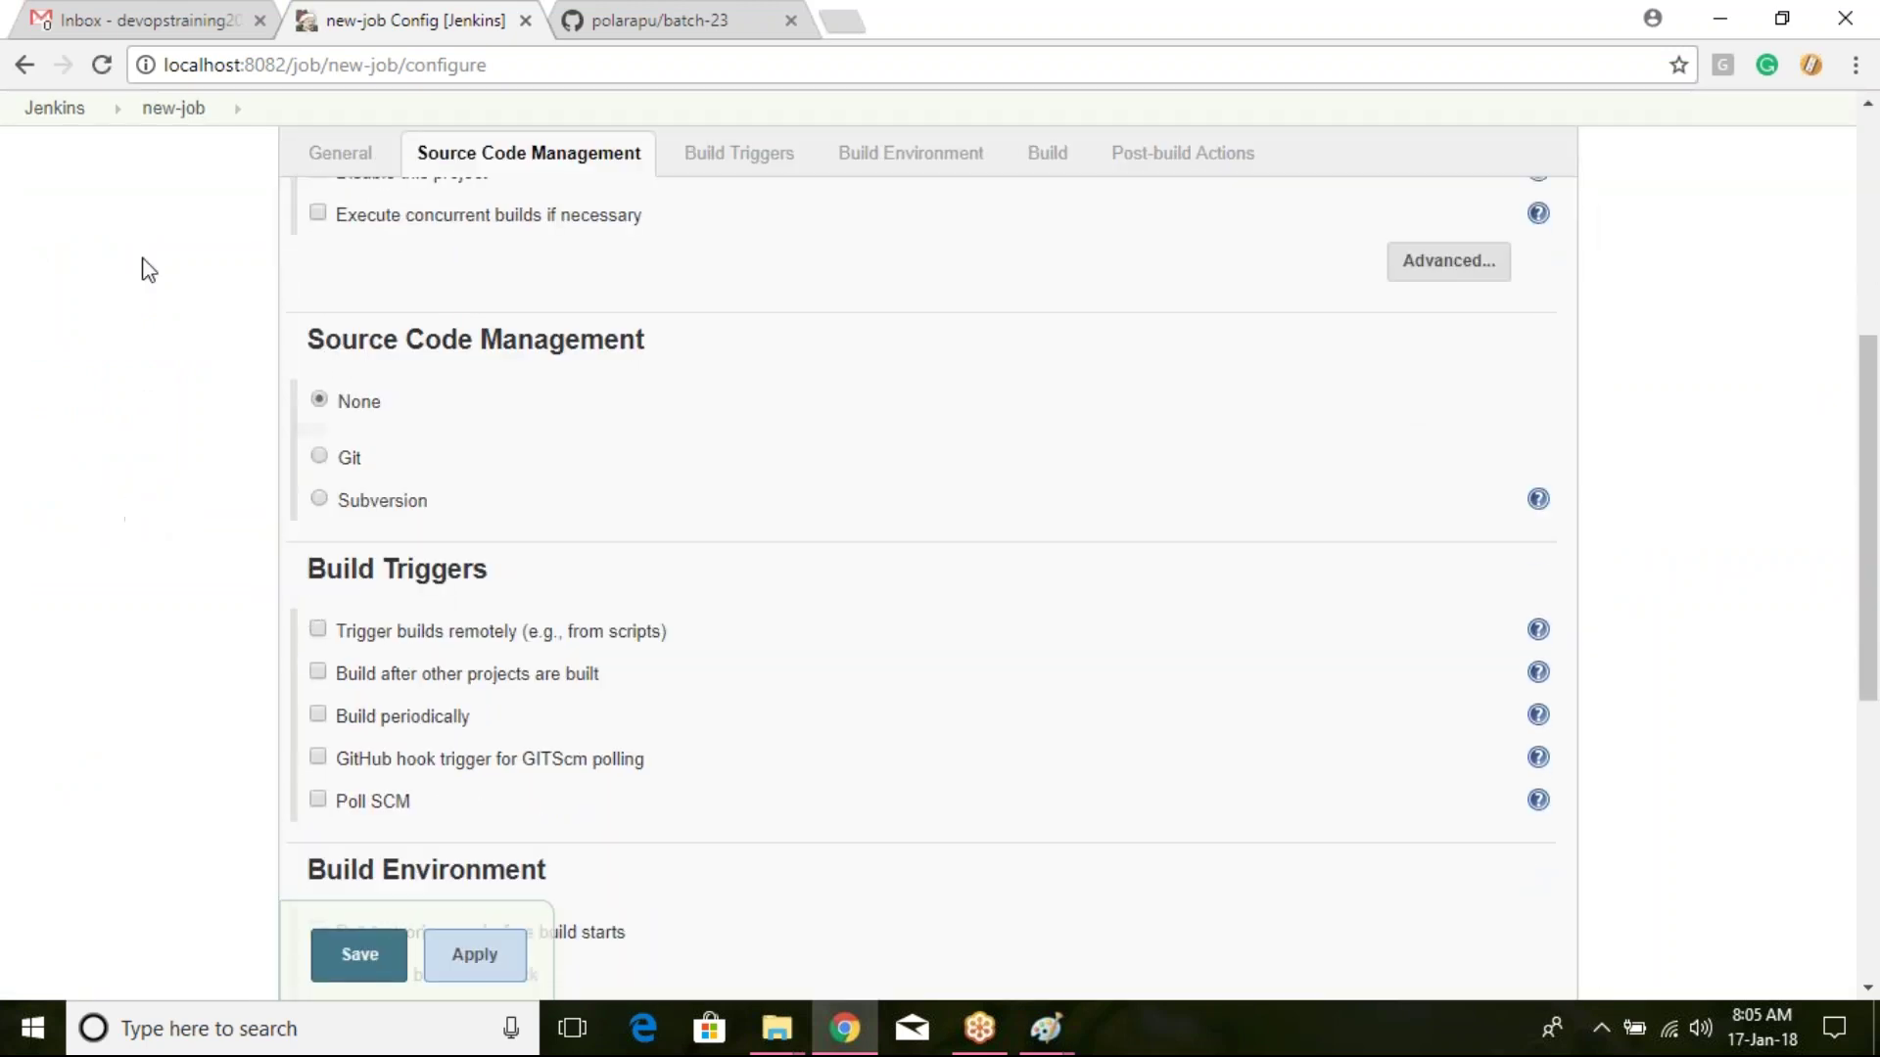
pyautogui.scroll(3, 148, 270)
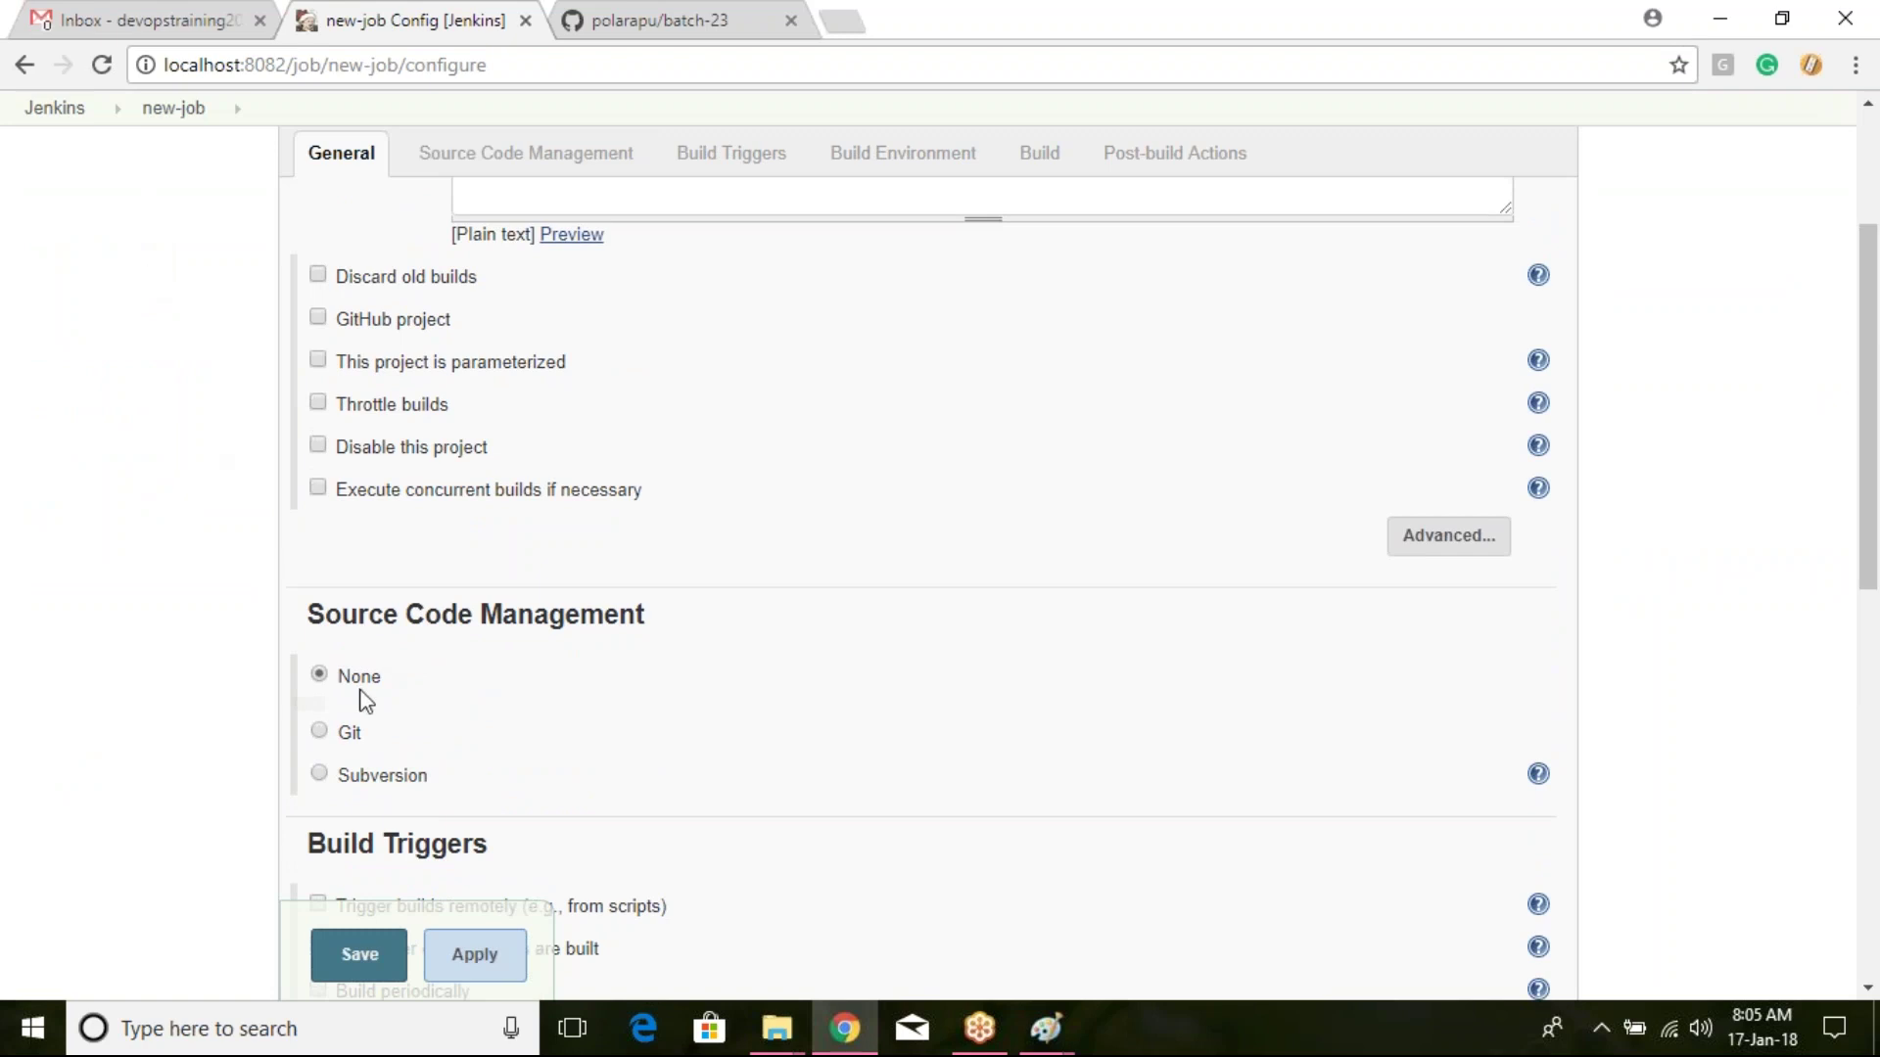
pyautogui.click(341, 734)
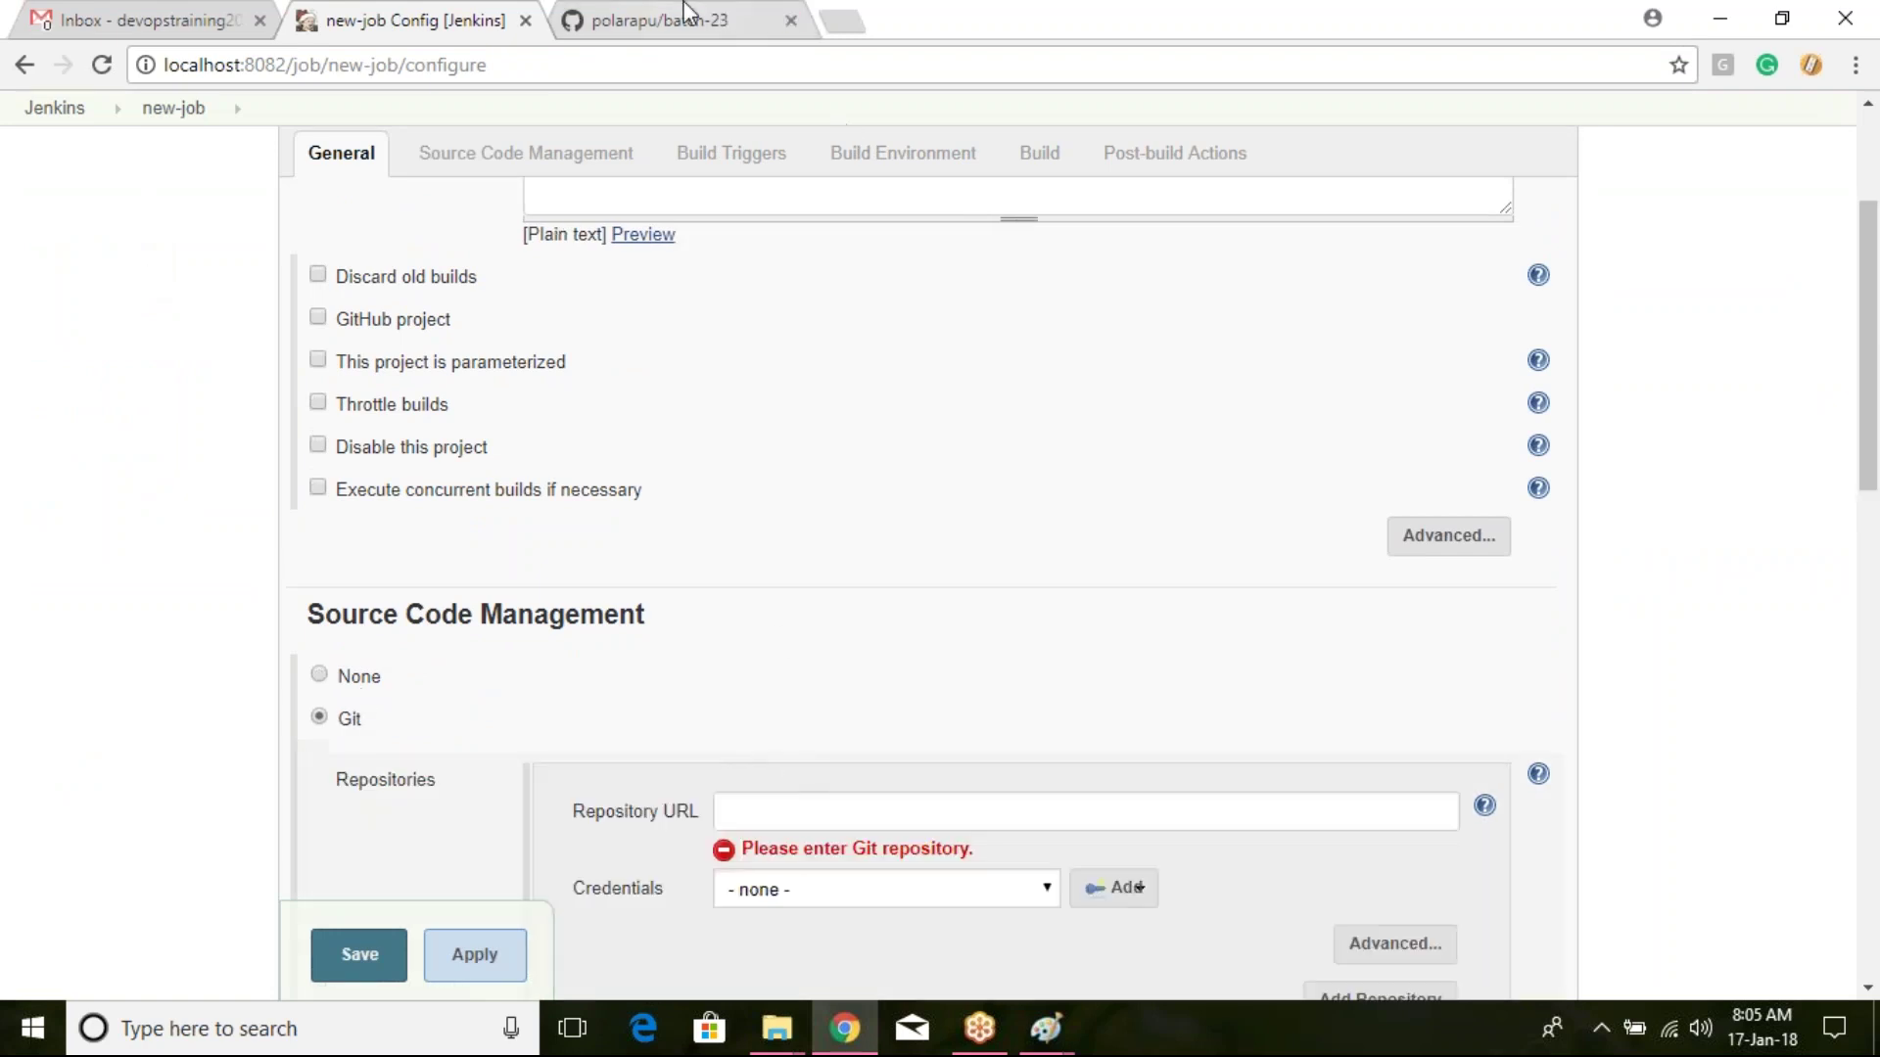
pyautogui.hotkey('ctrl', 'Tab')
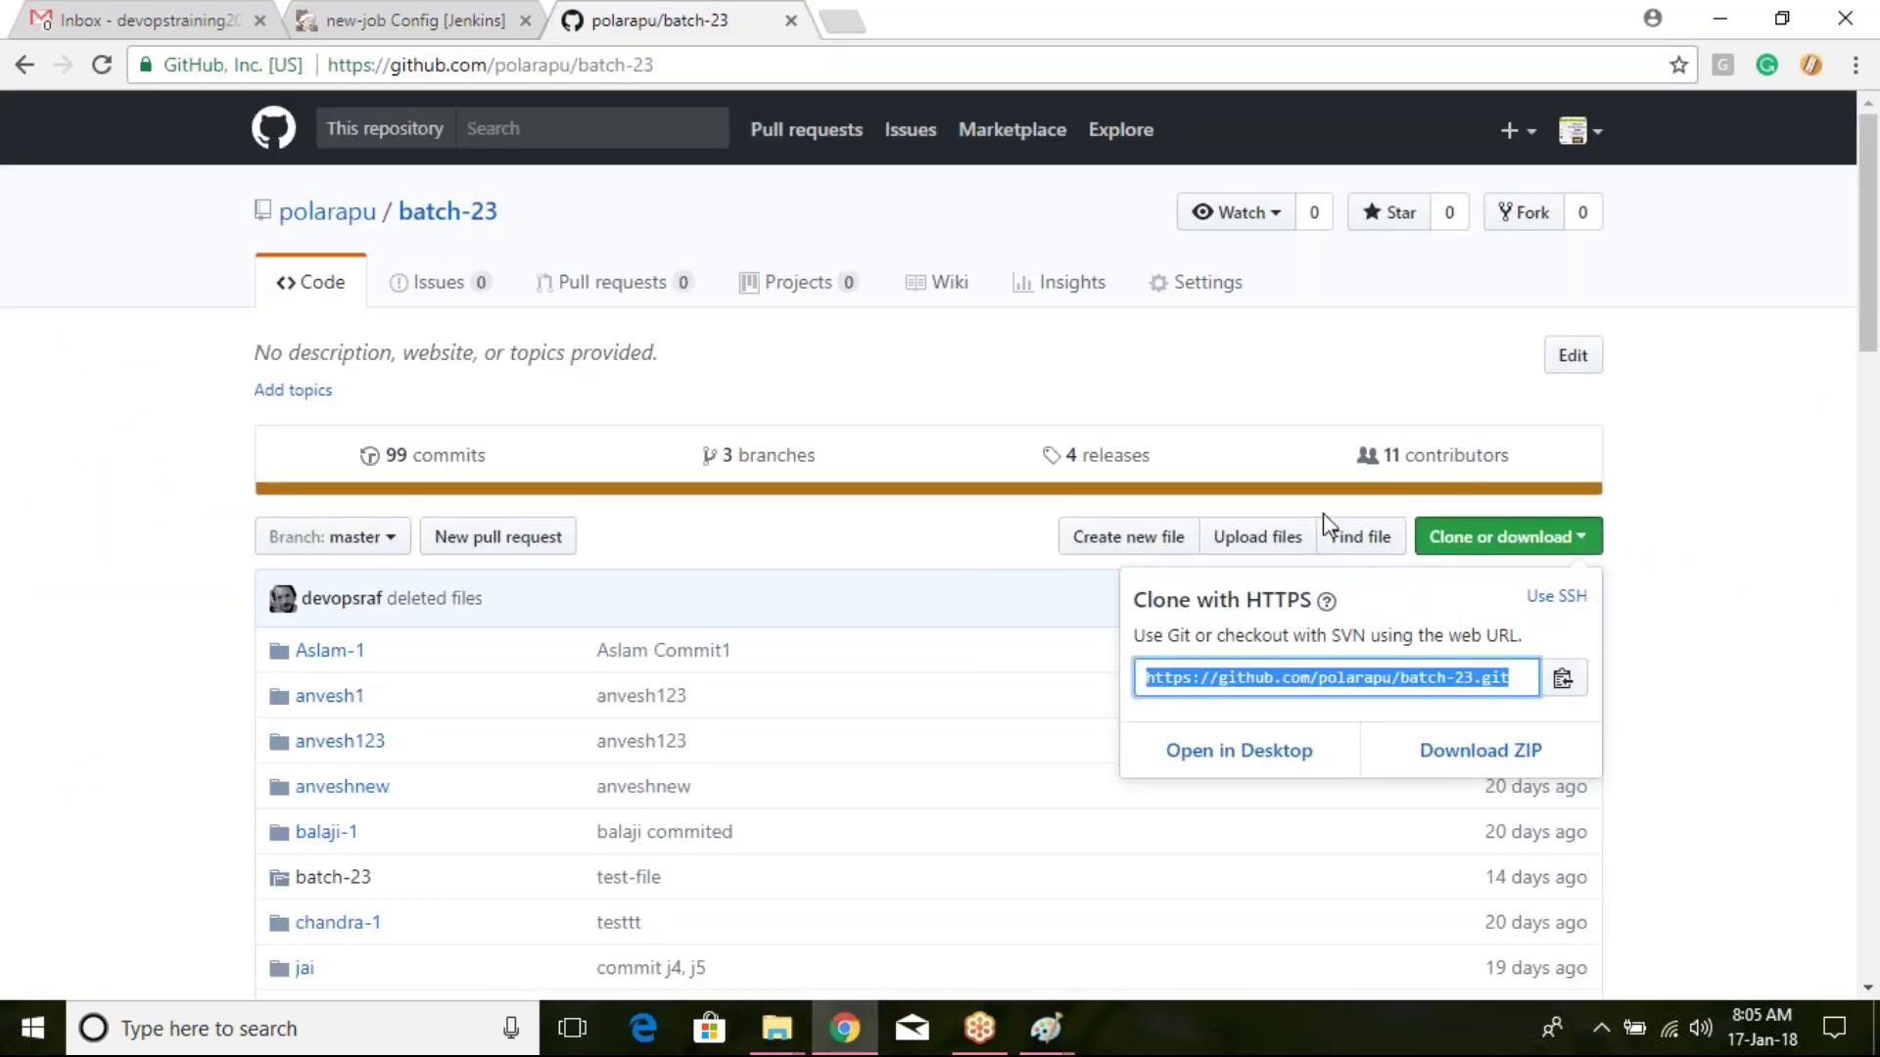
pyautogui.click(345, 20)
pyautogui.click(752, 803)
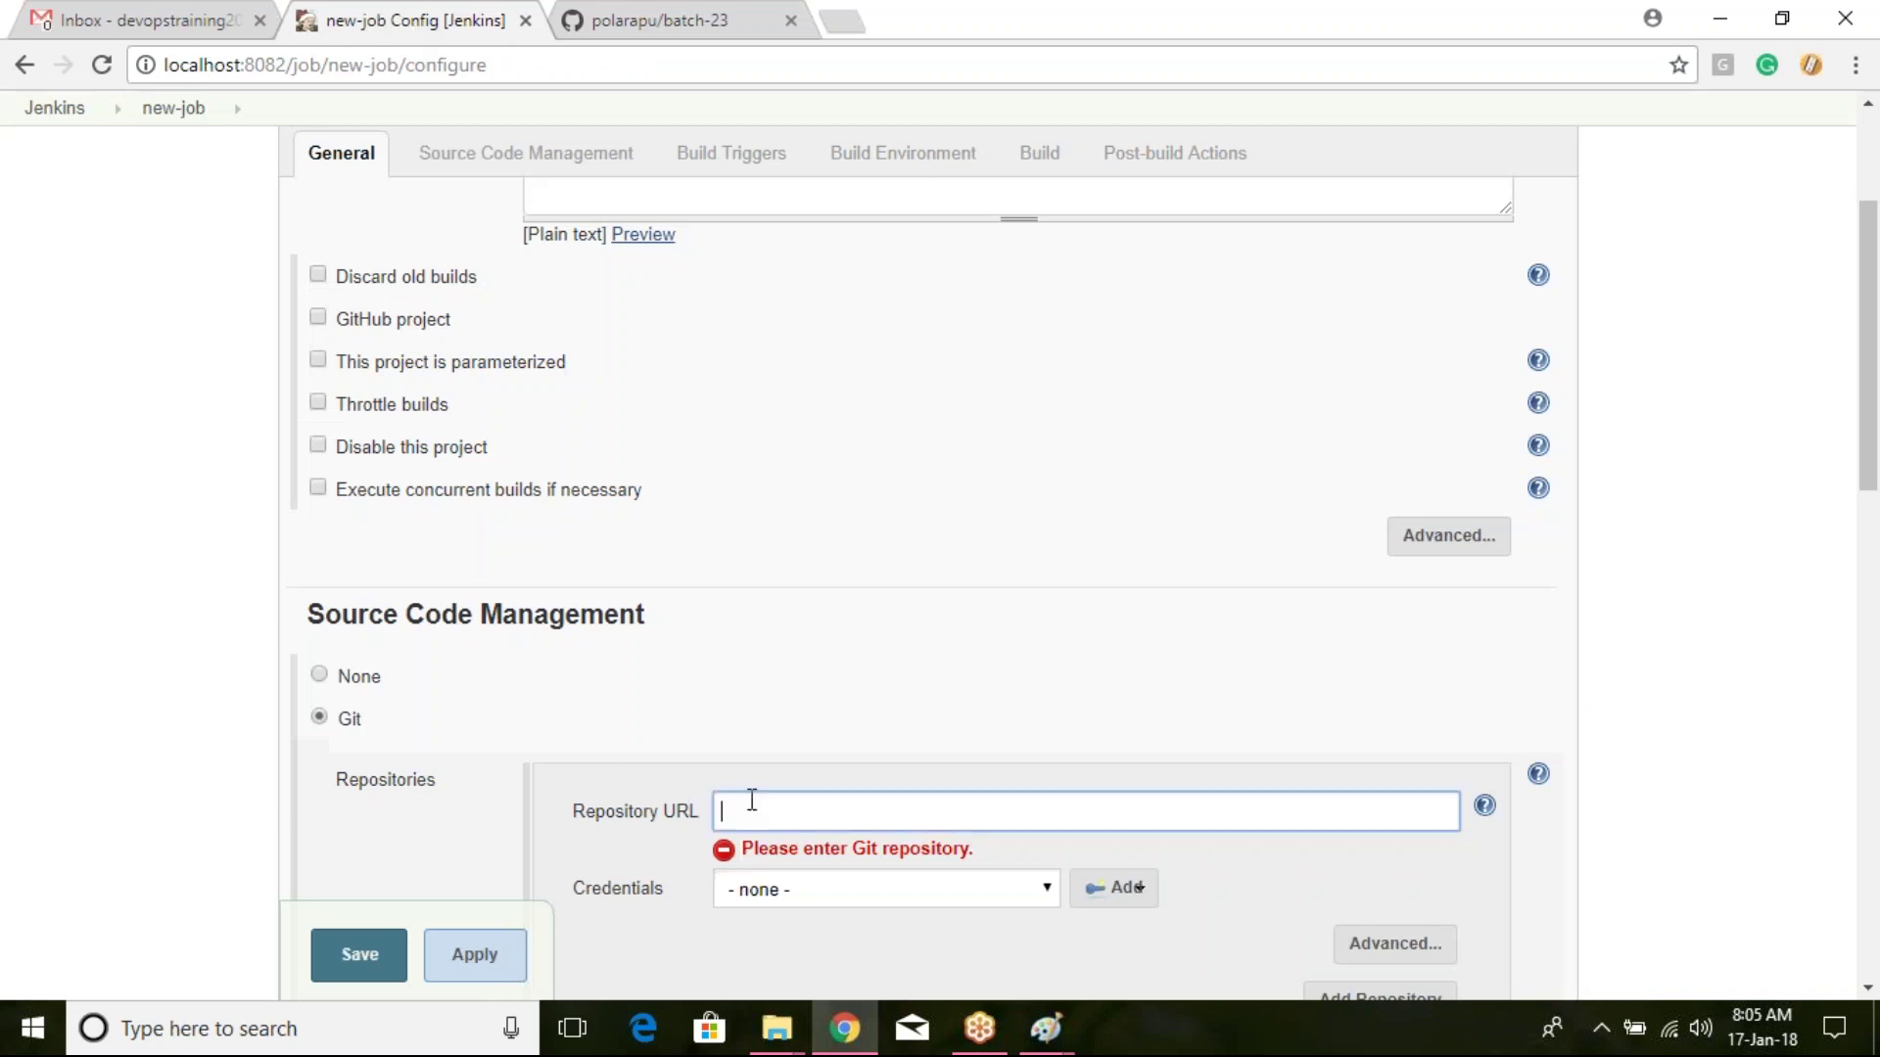
pyautogui.write('https://github.com/polarapu/batch-23.git')
# Step: Review the repository connection error and save new-job's configuration anyway
pyautogui.scroll(-4, 1205, 526)
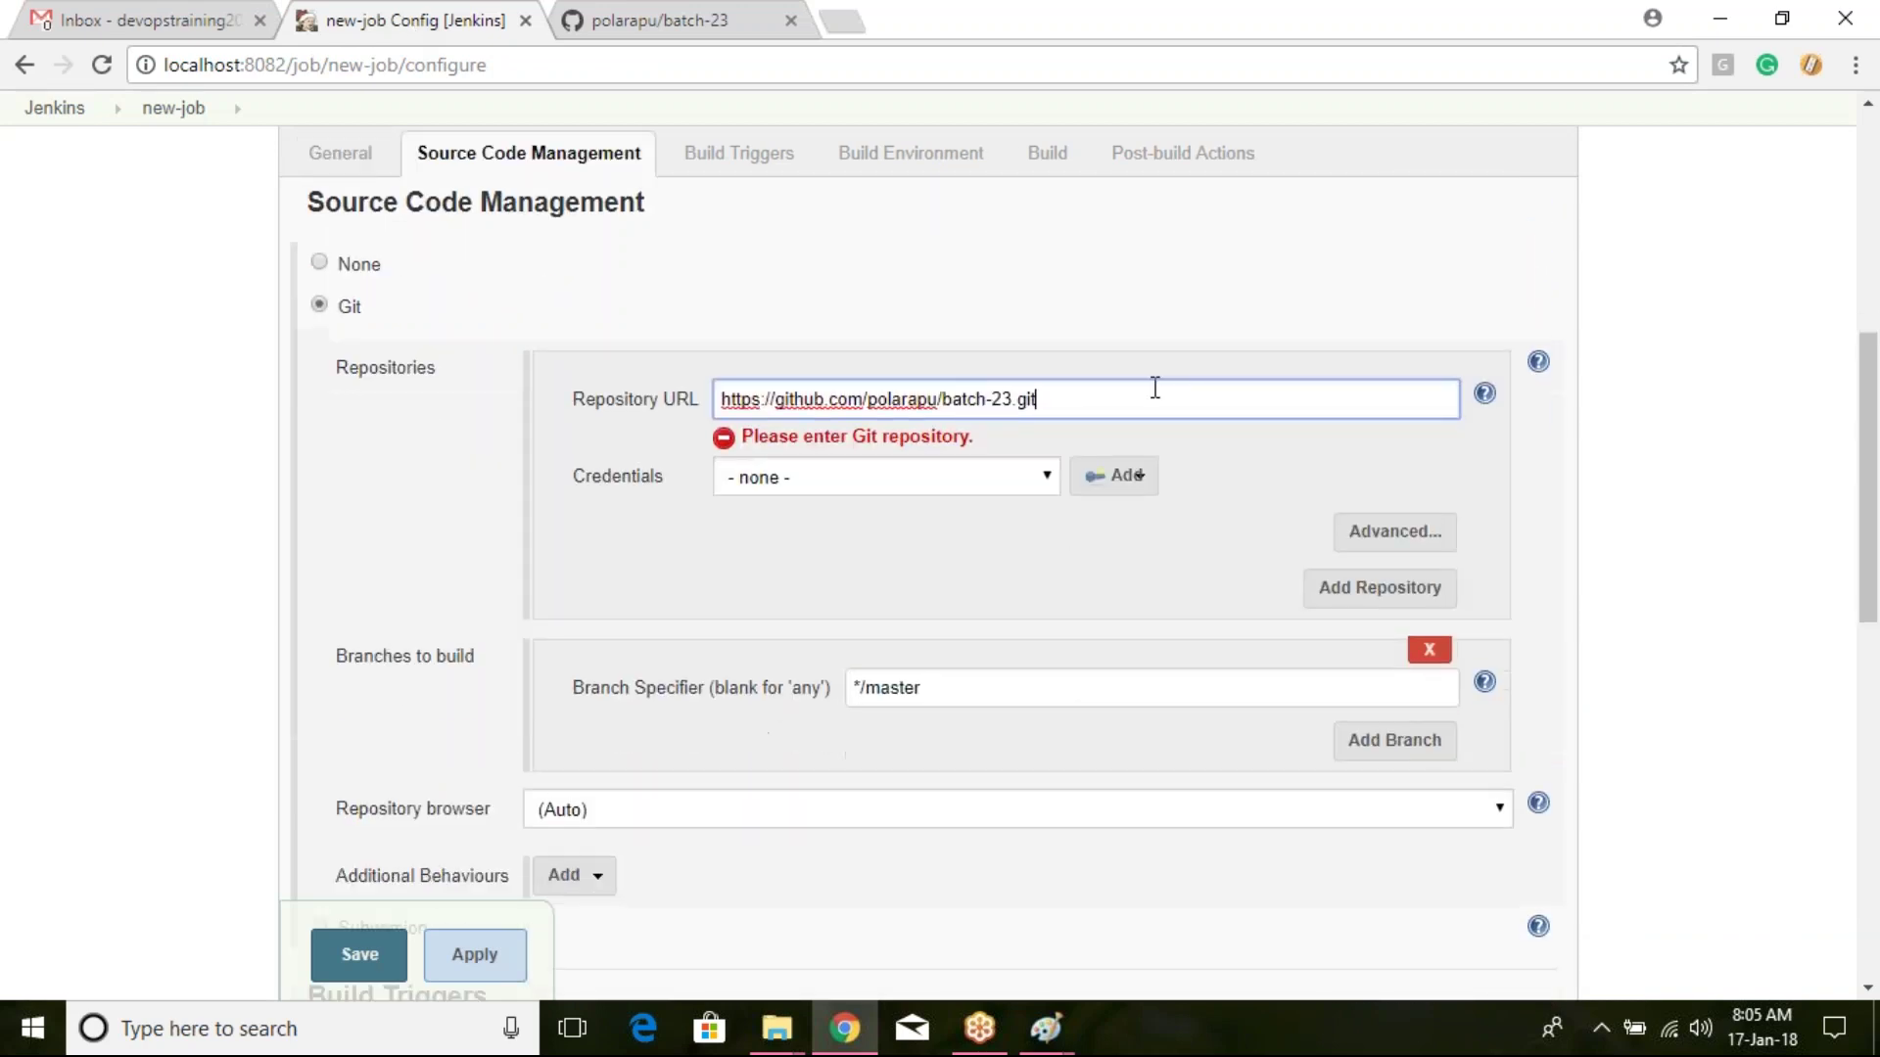
pyautogui.click(1341, 464)
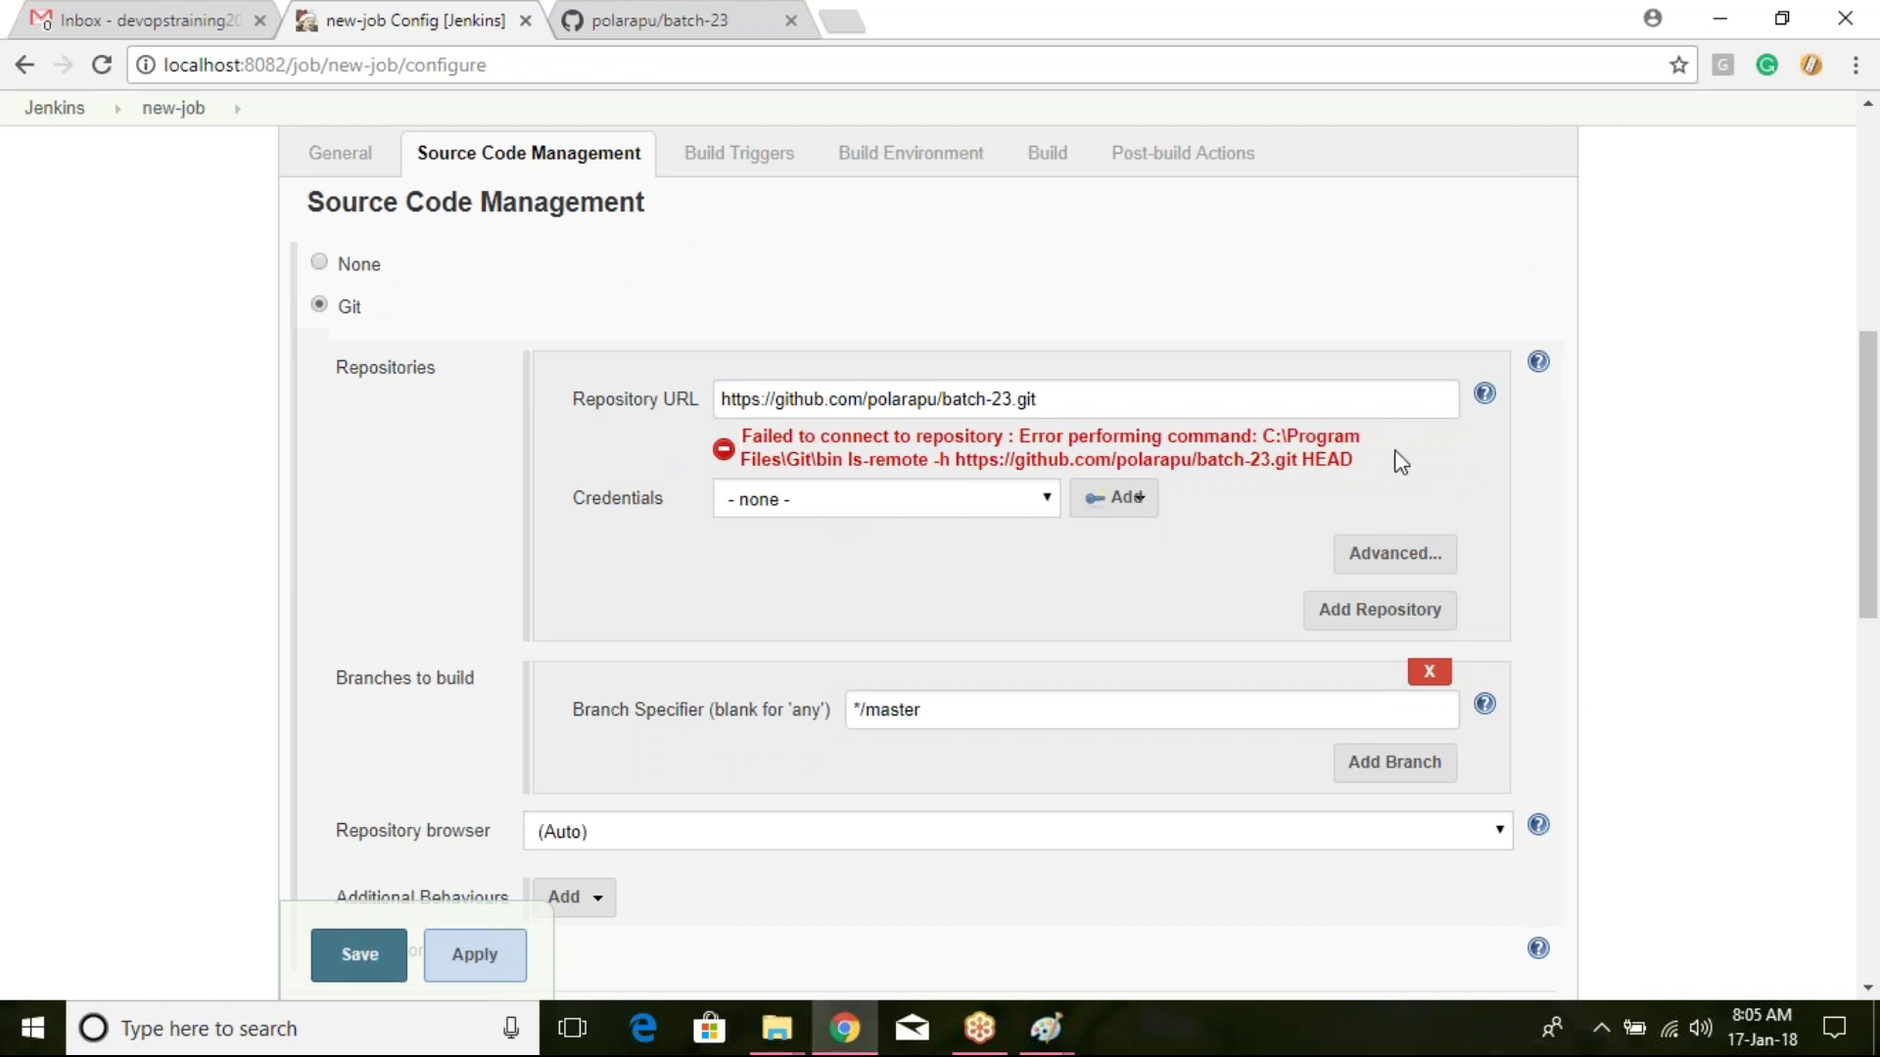
pyautogui.moveTo(779, 454); pyautogui.dragTo(1354, 466)
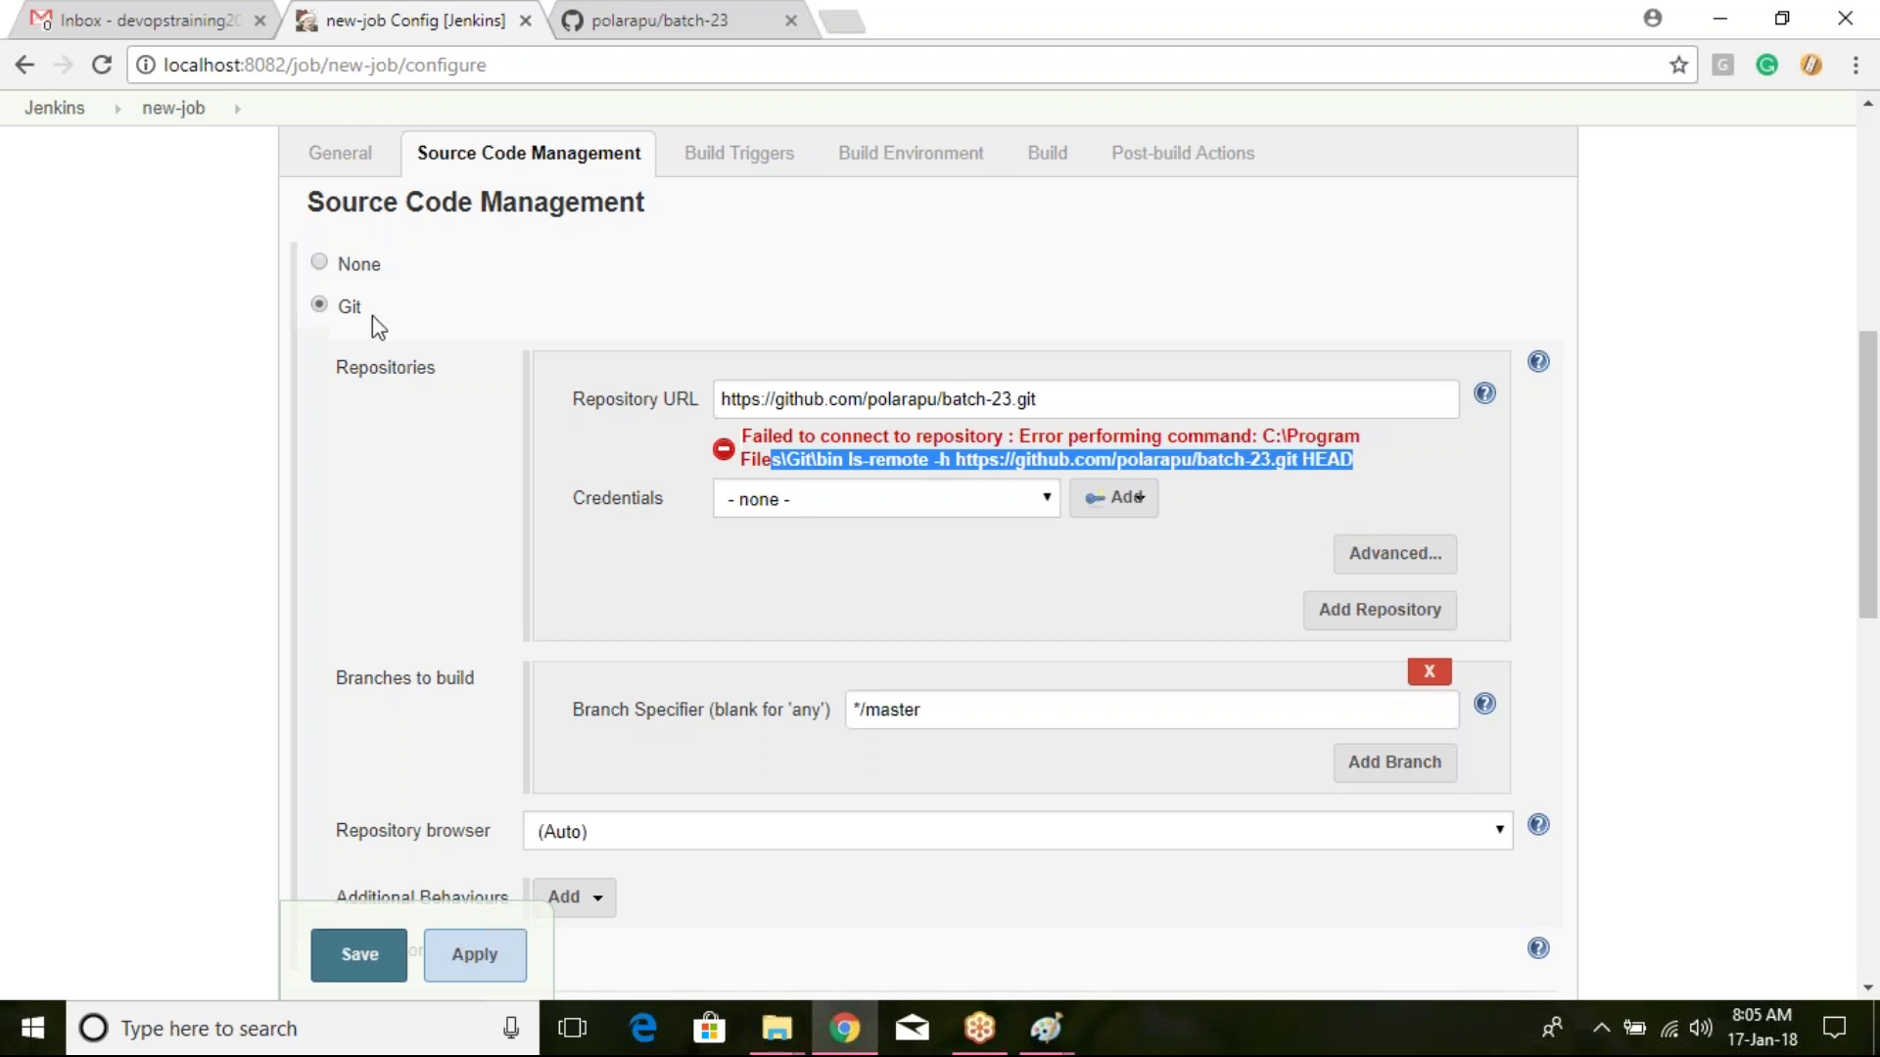
pyautogui.click(389, 957)
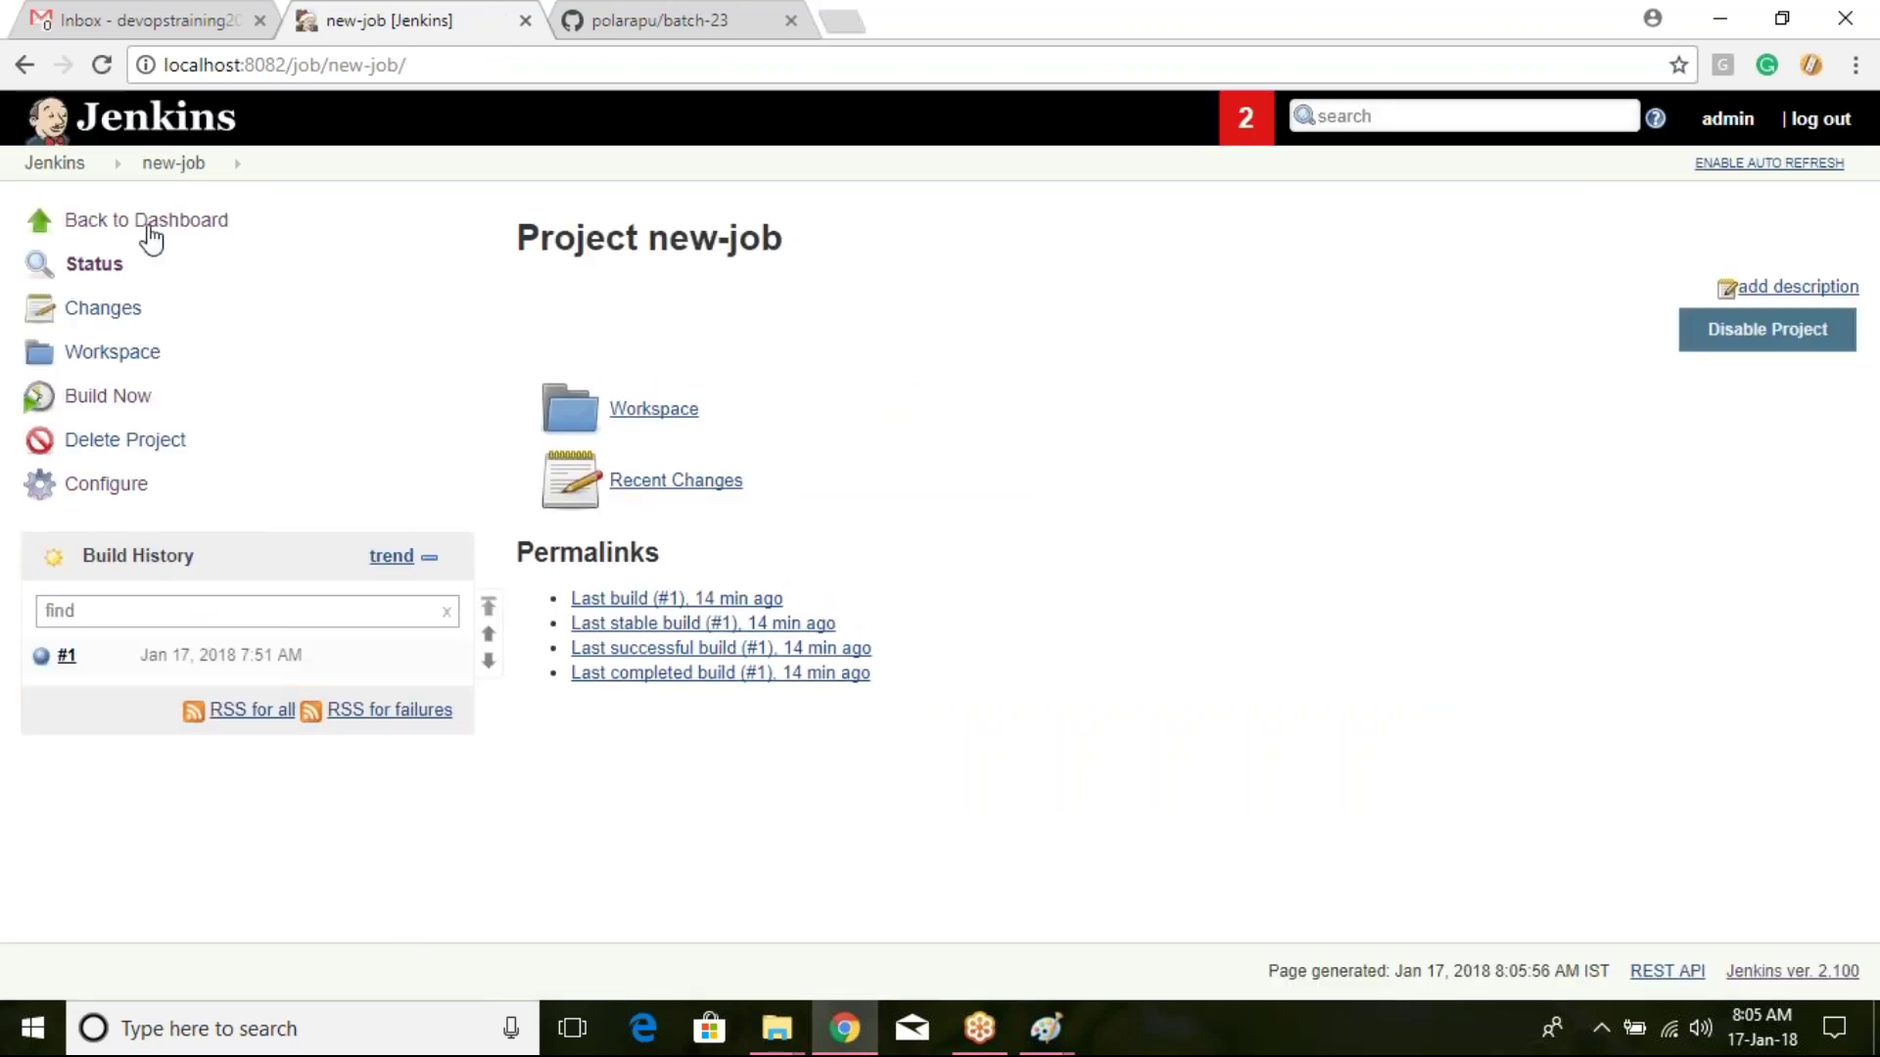
# Step: Navigate from the dashboard through Manage Jenkins to Global Tool Configuration
pyautogui.click(61, 169)
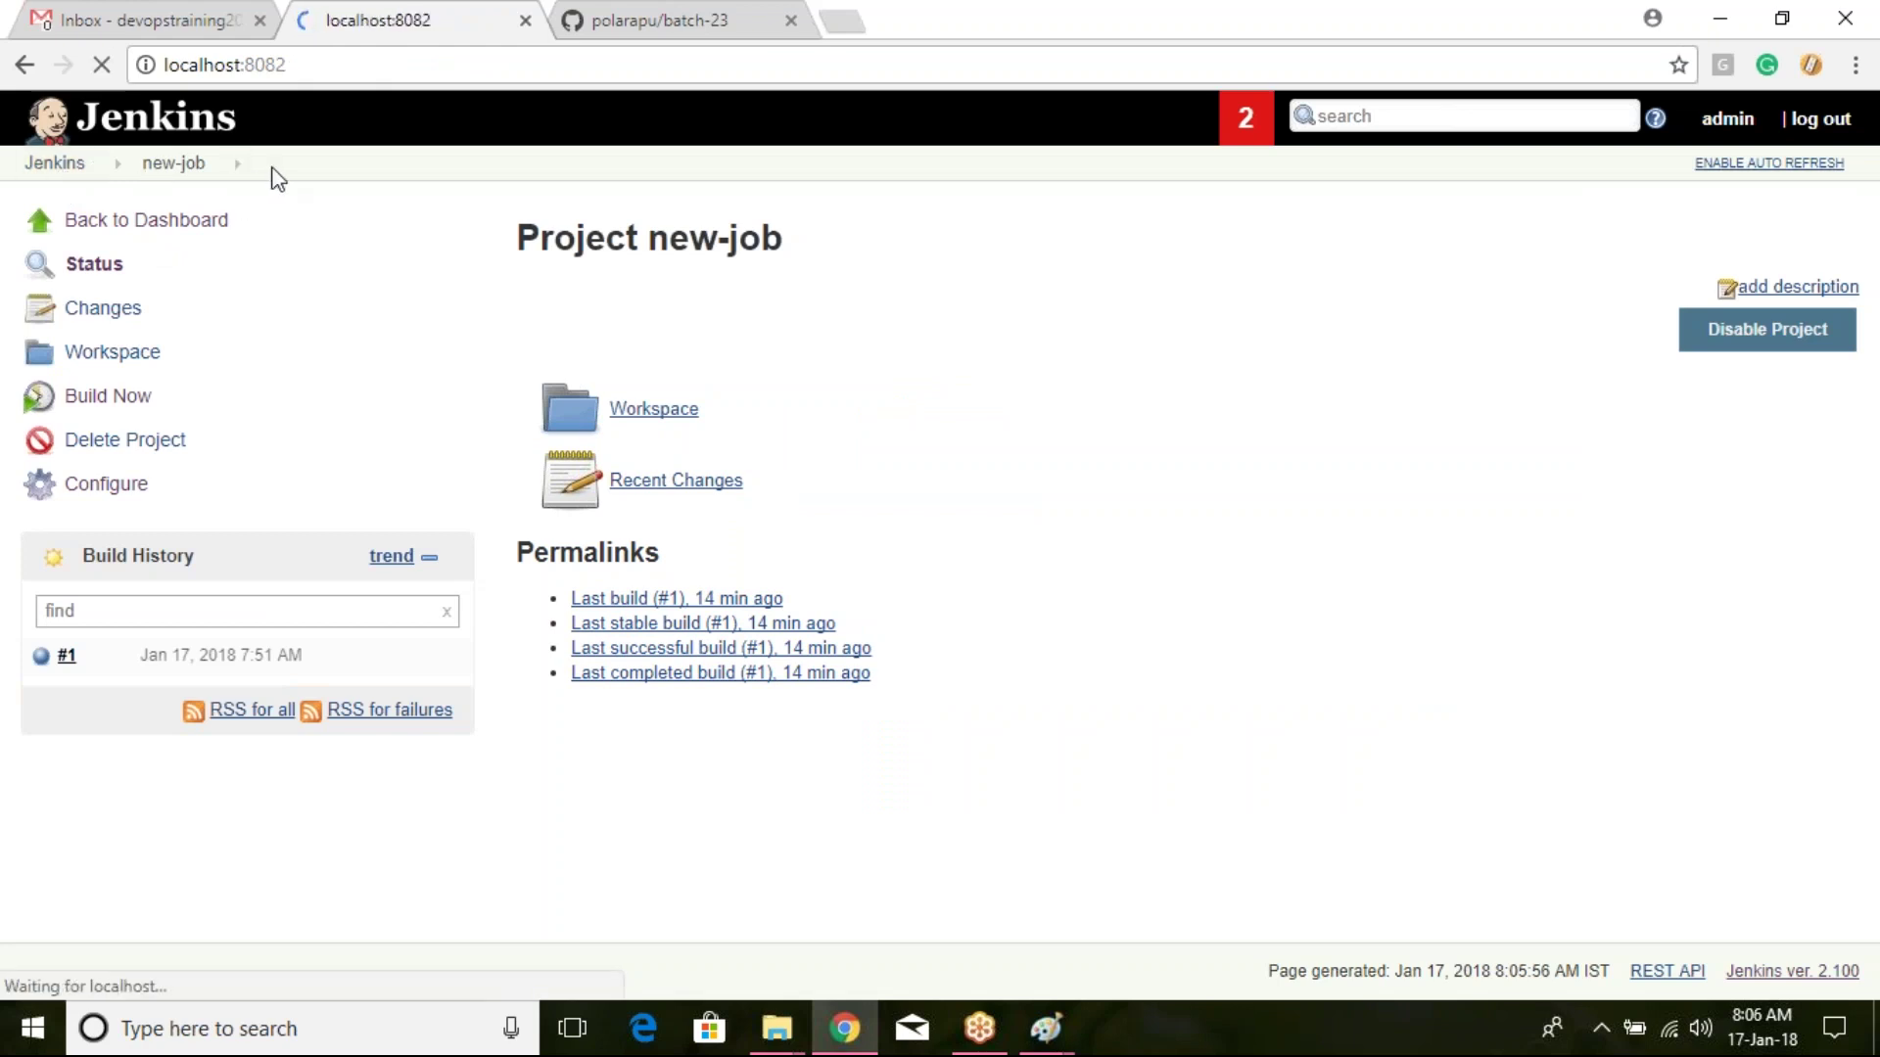
pyautogui.click(174, 353)
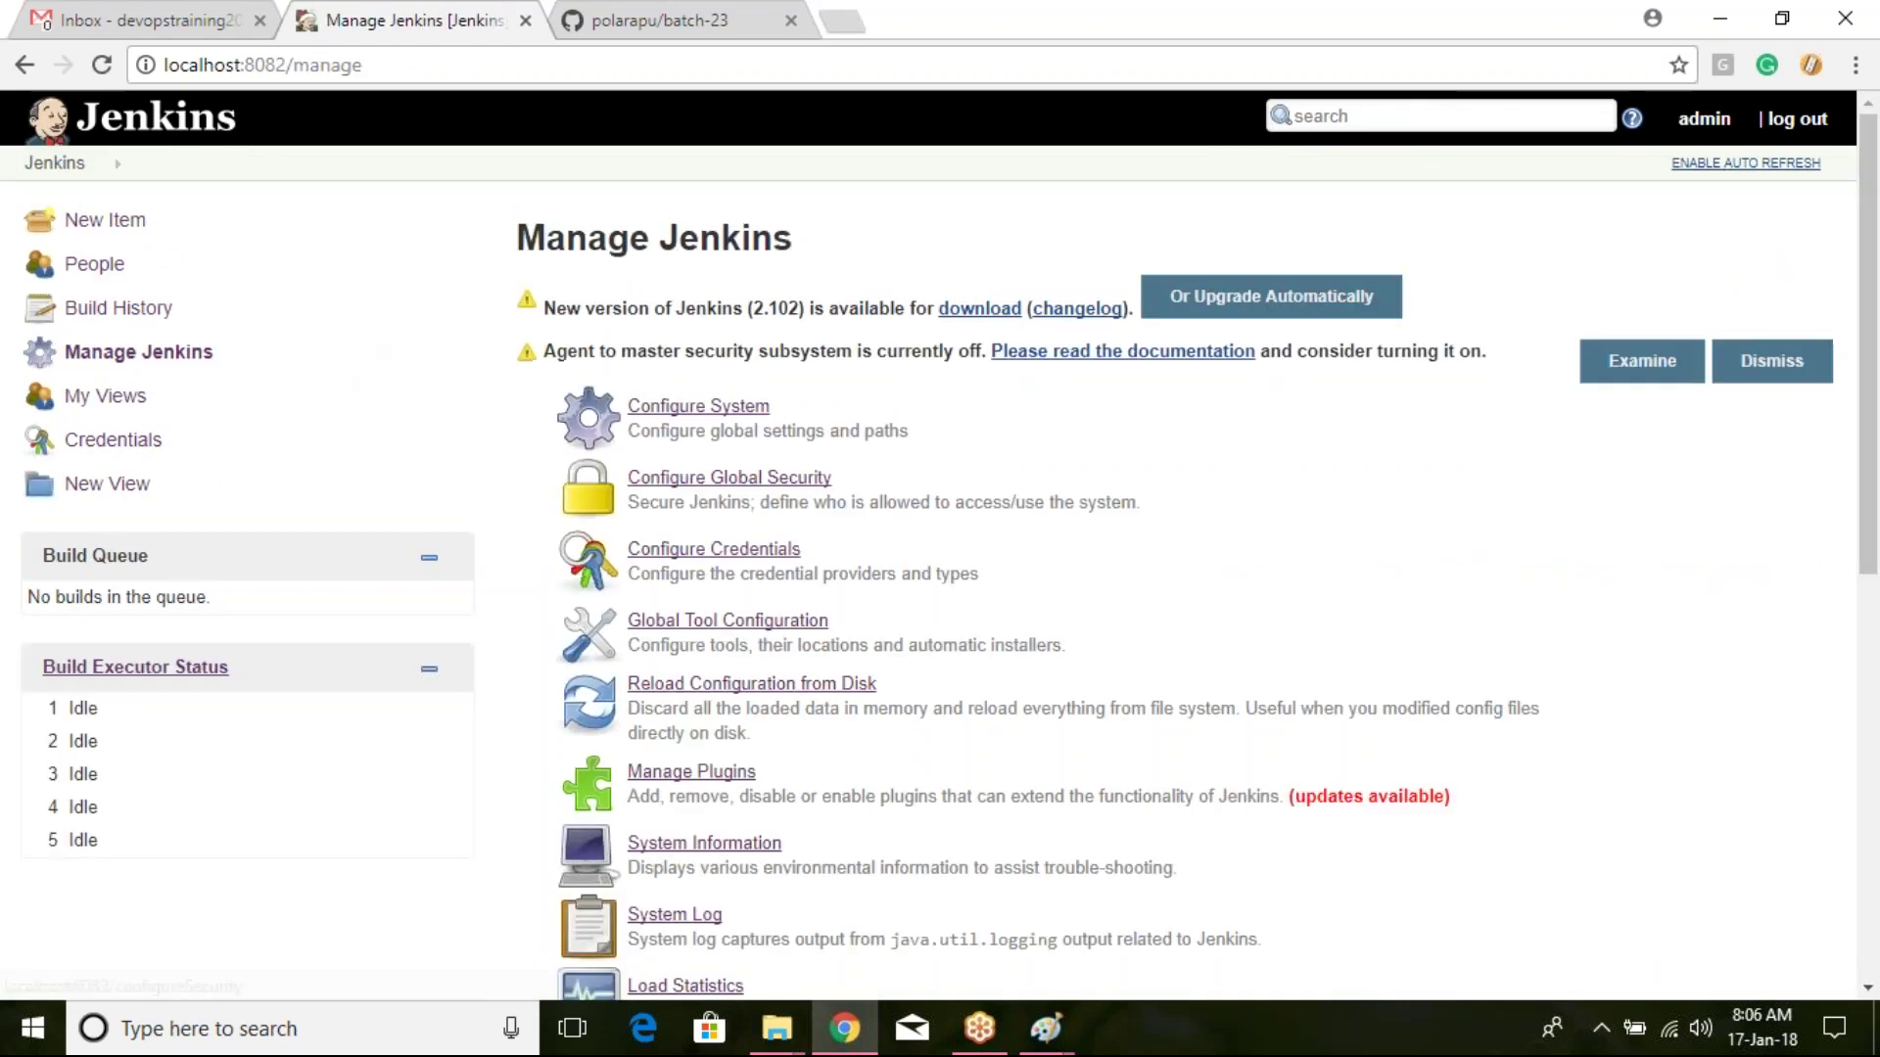
pyautogui.click(717, 623)
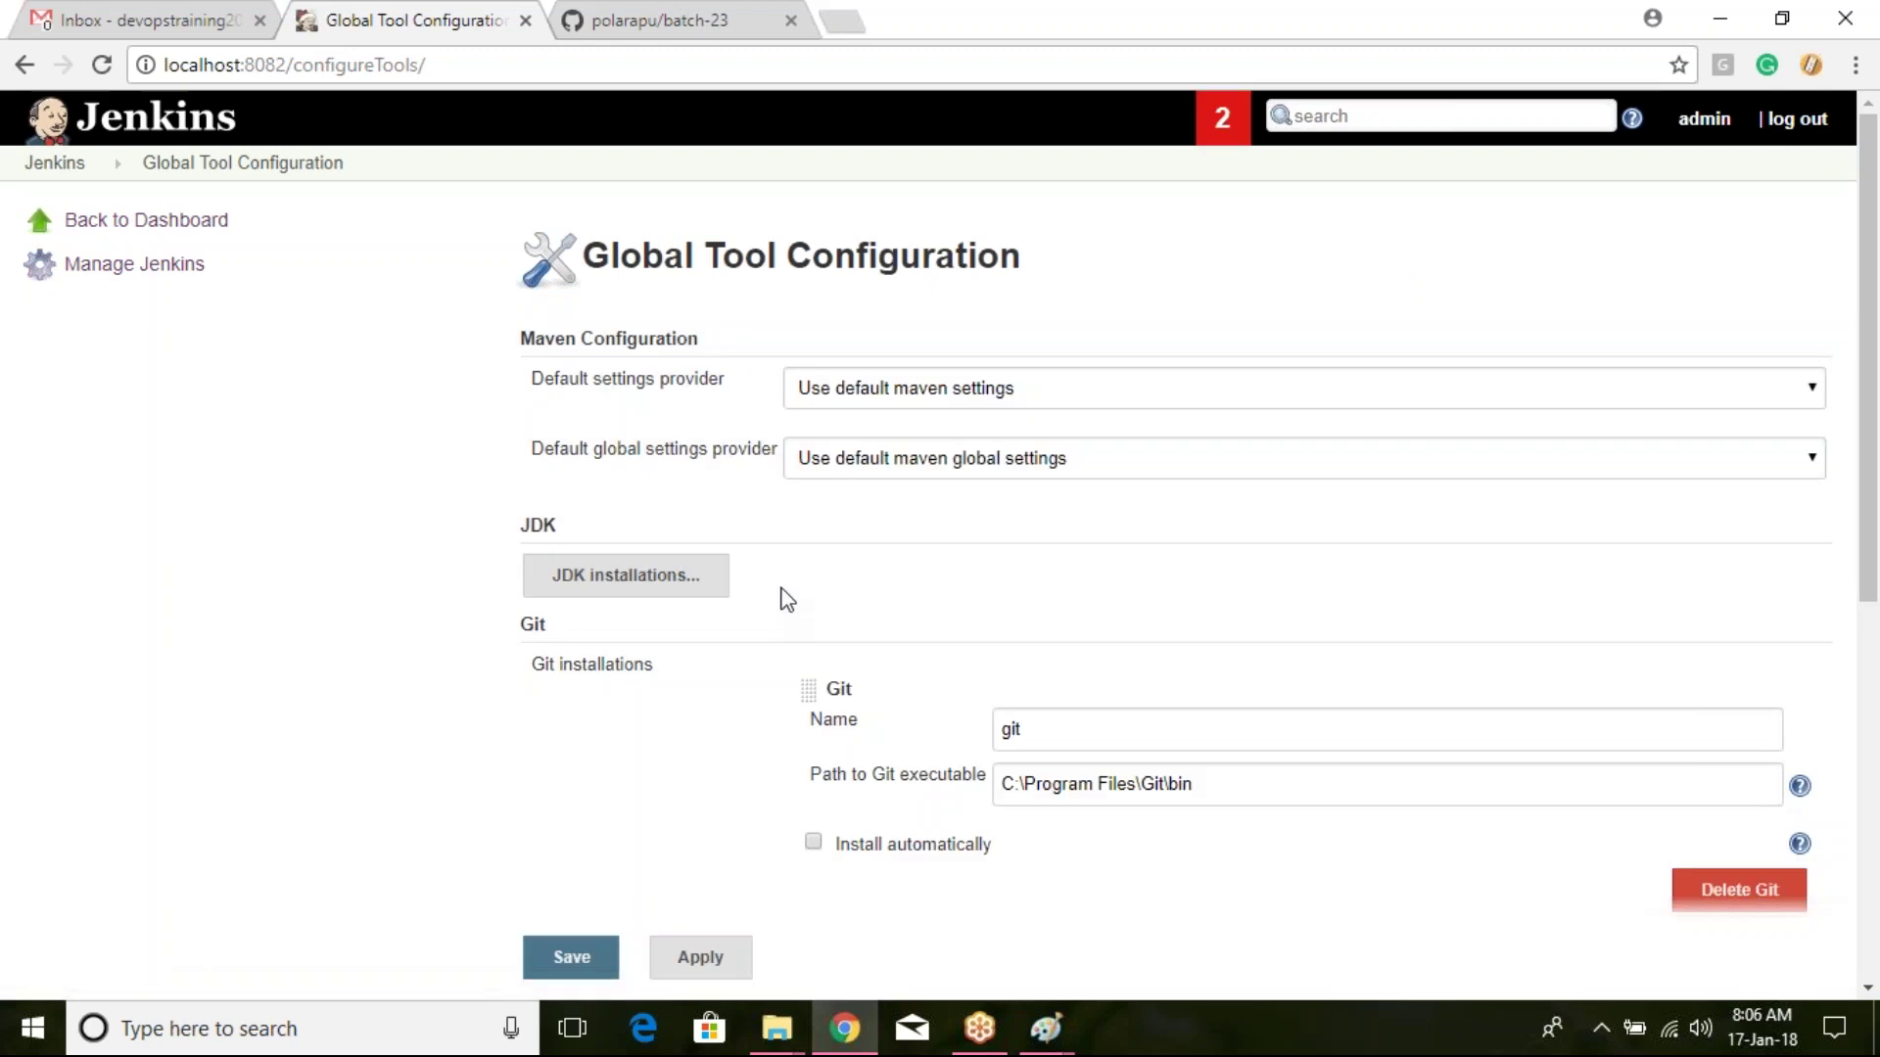
# Step: Keep the Git path as C:\Program Files\Git\bin\git.exe, undoing a stray paste, and save
pyautogui.scroll(-5, 783, 592)
pyautogui.click(1265, 235)
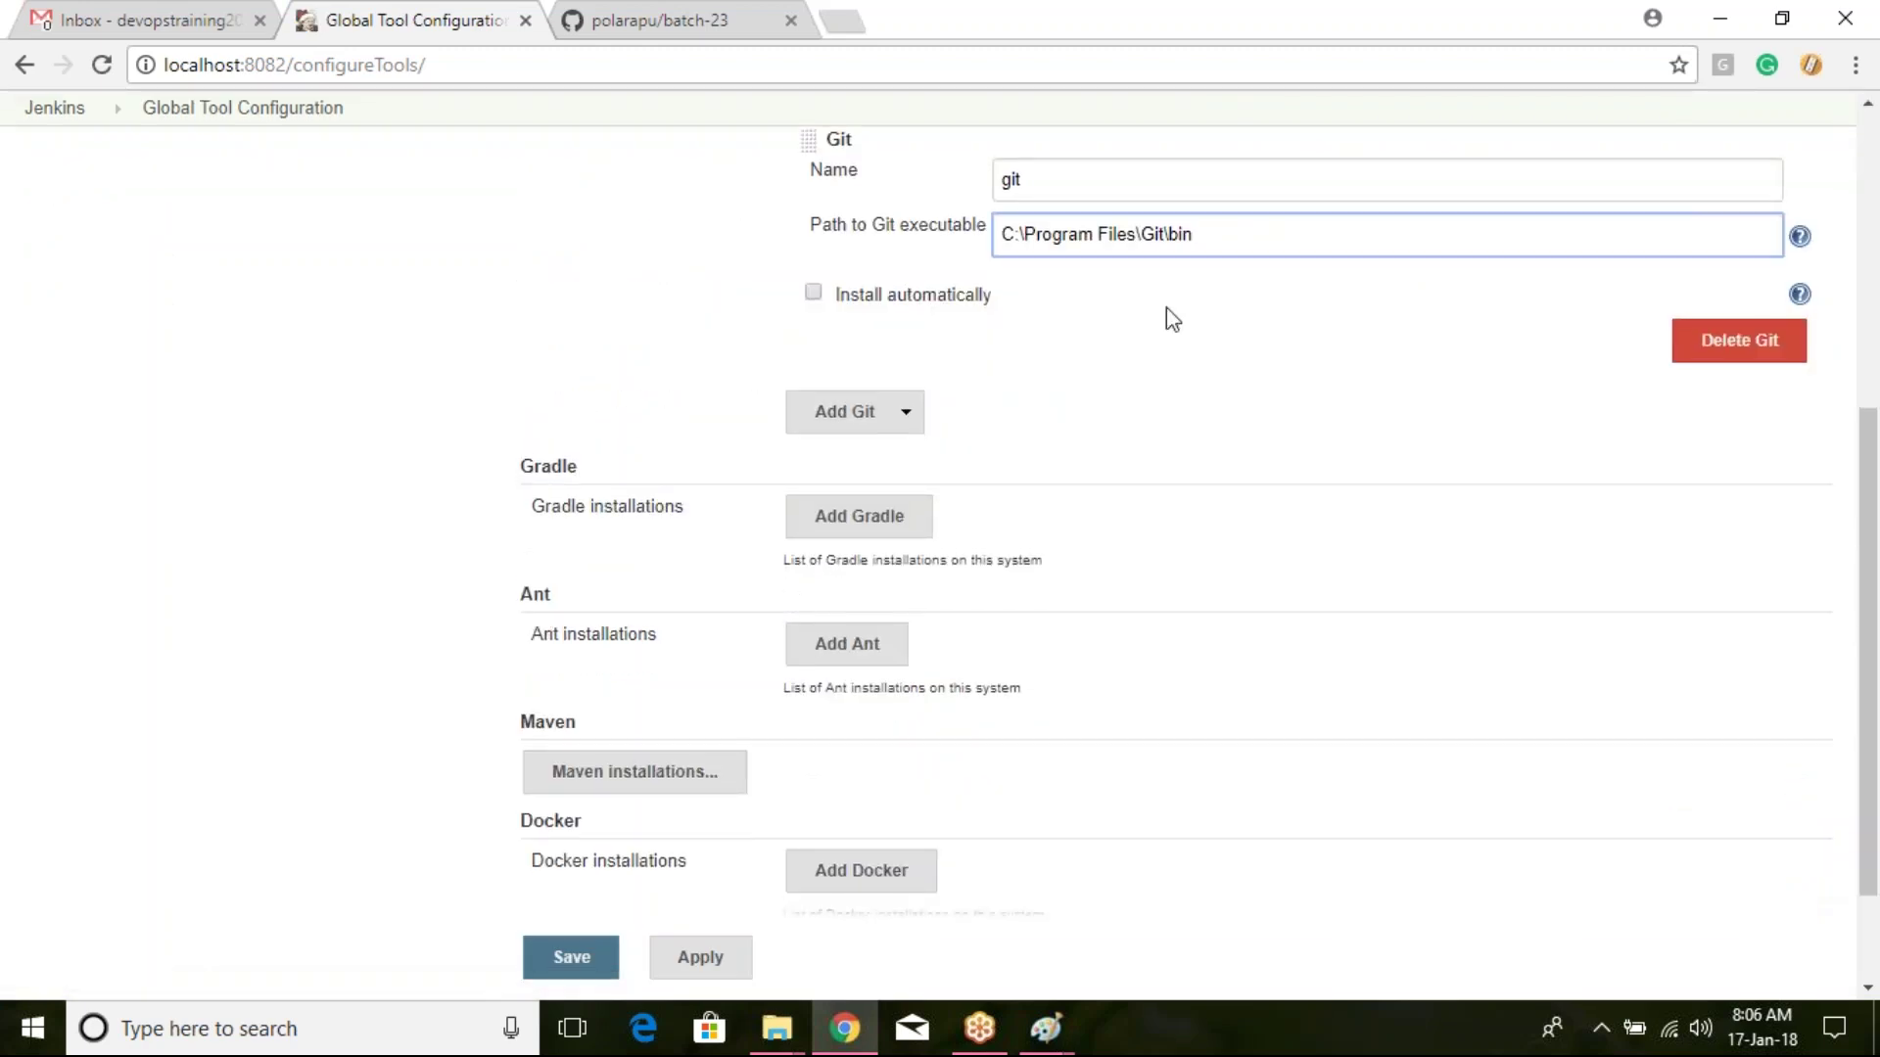
pyautogui.write('https://github.com/polarapu/batch-23.git')
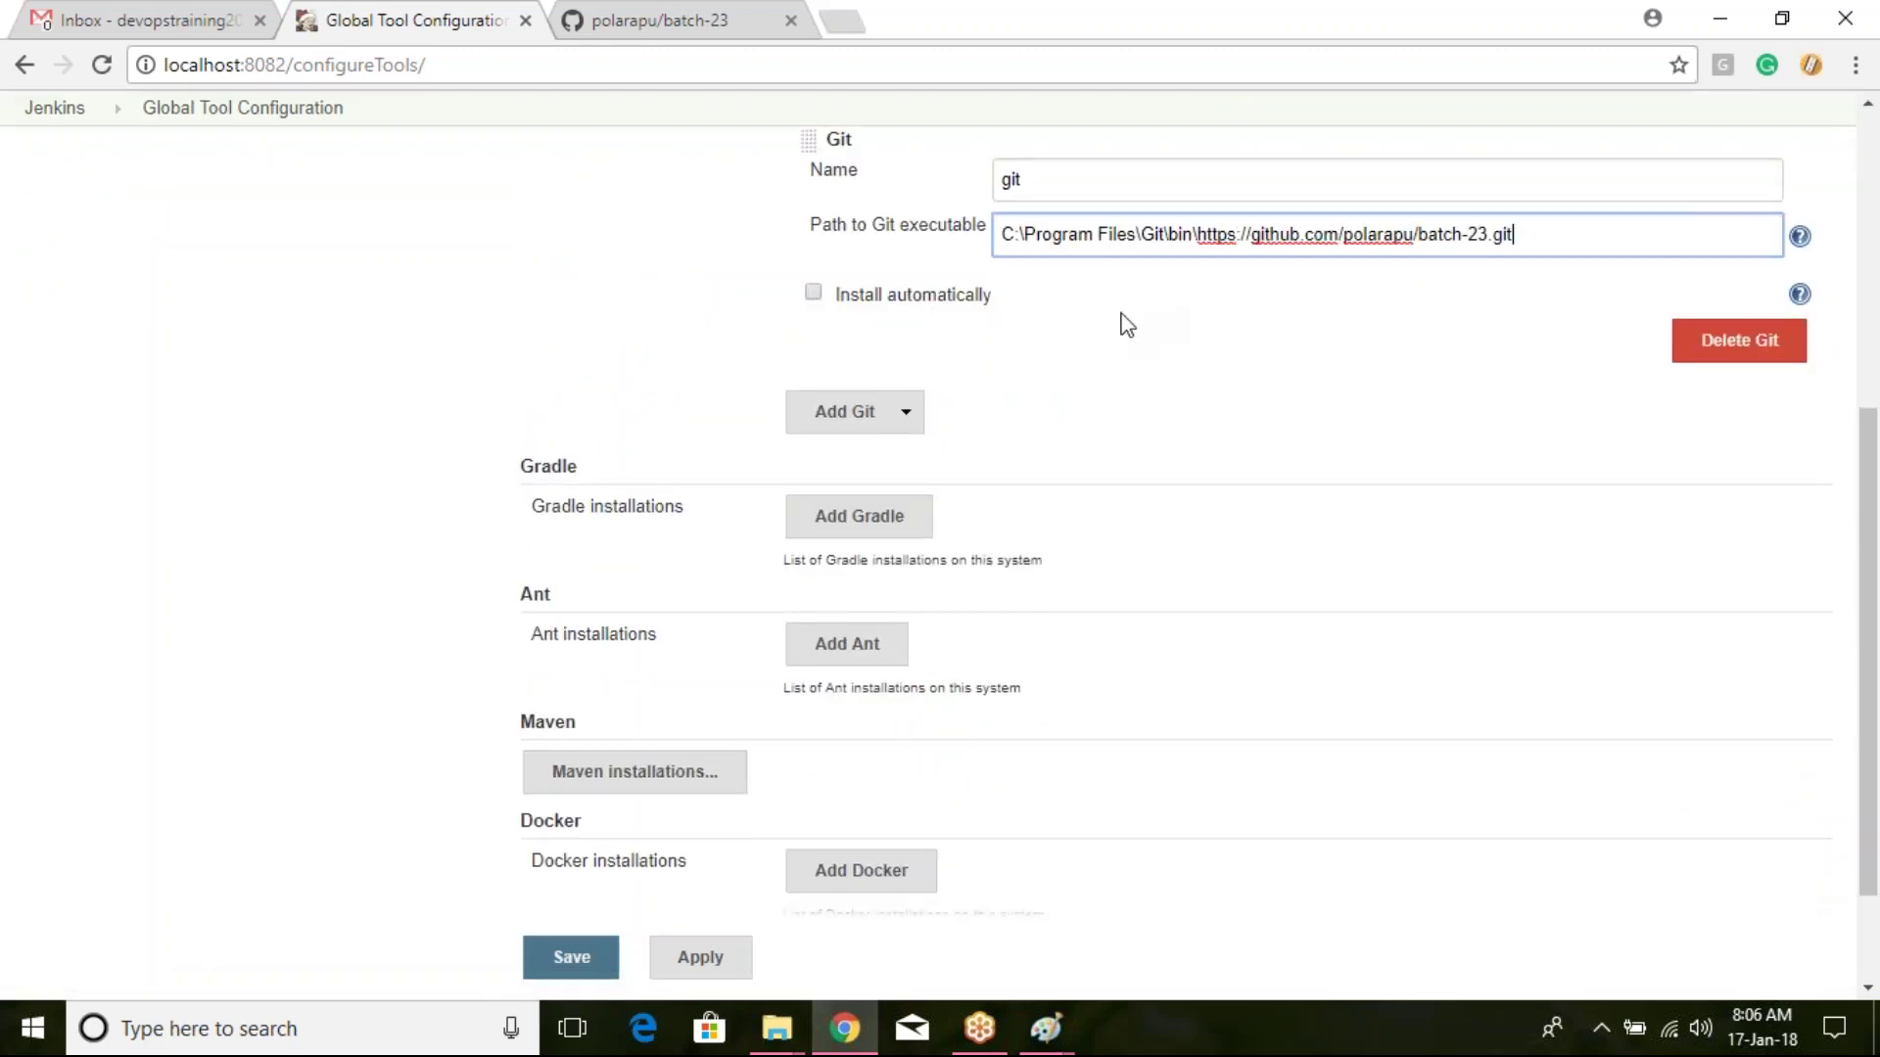
pyautogui.hotkey('ctrl', 'z')
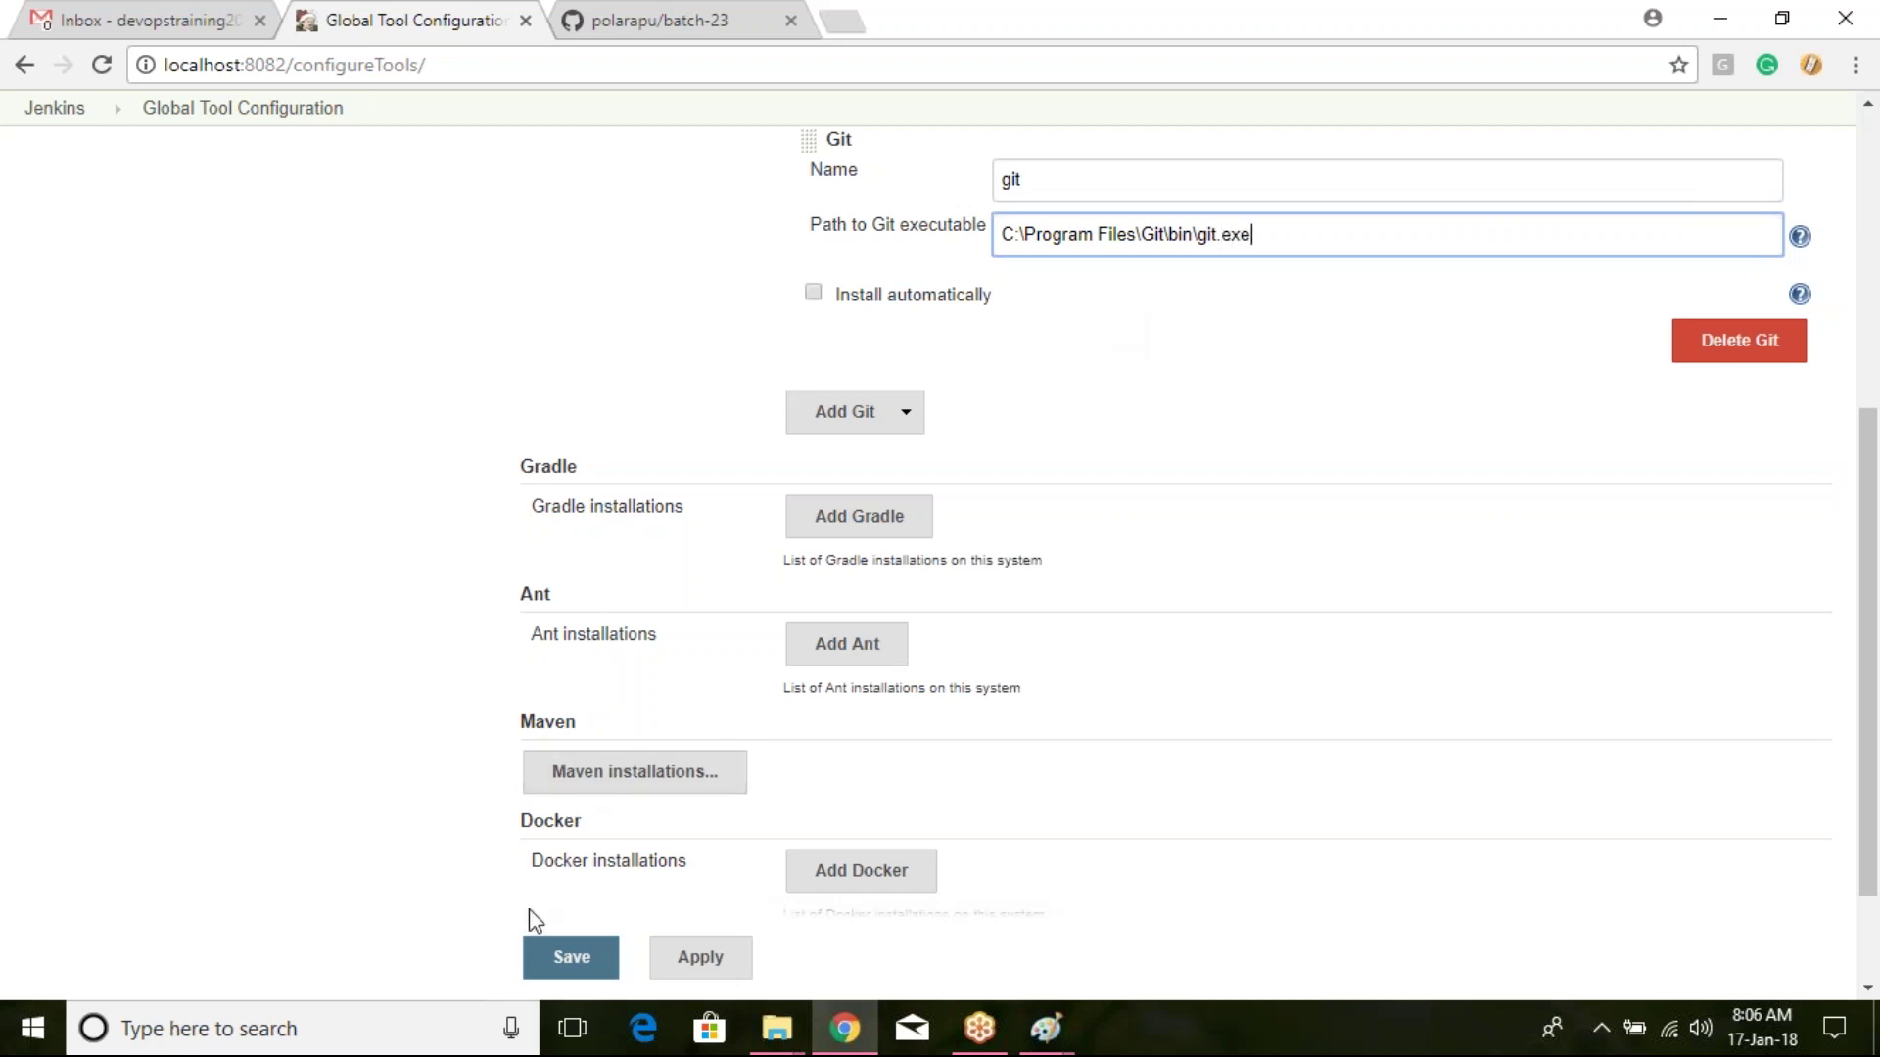
pyautogui.click(589, 957)
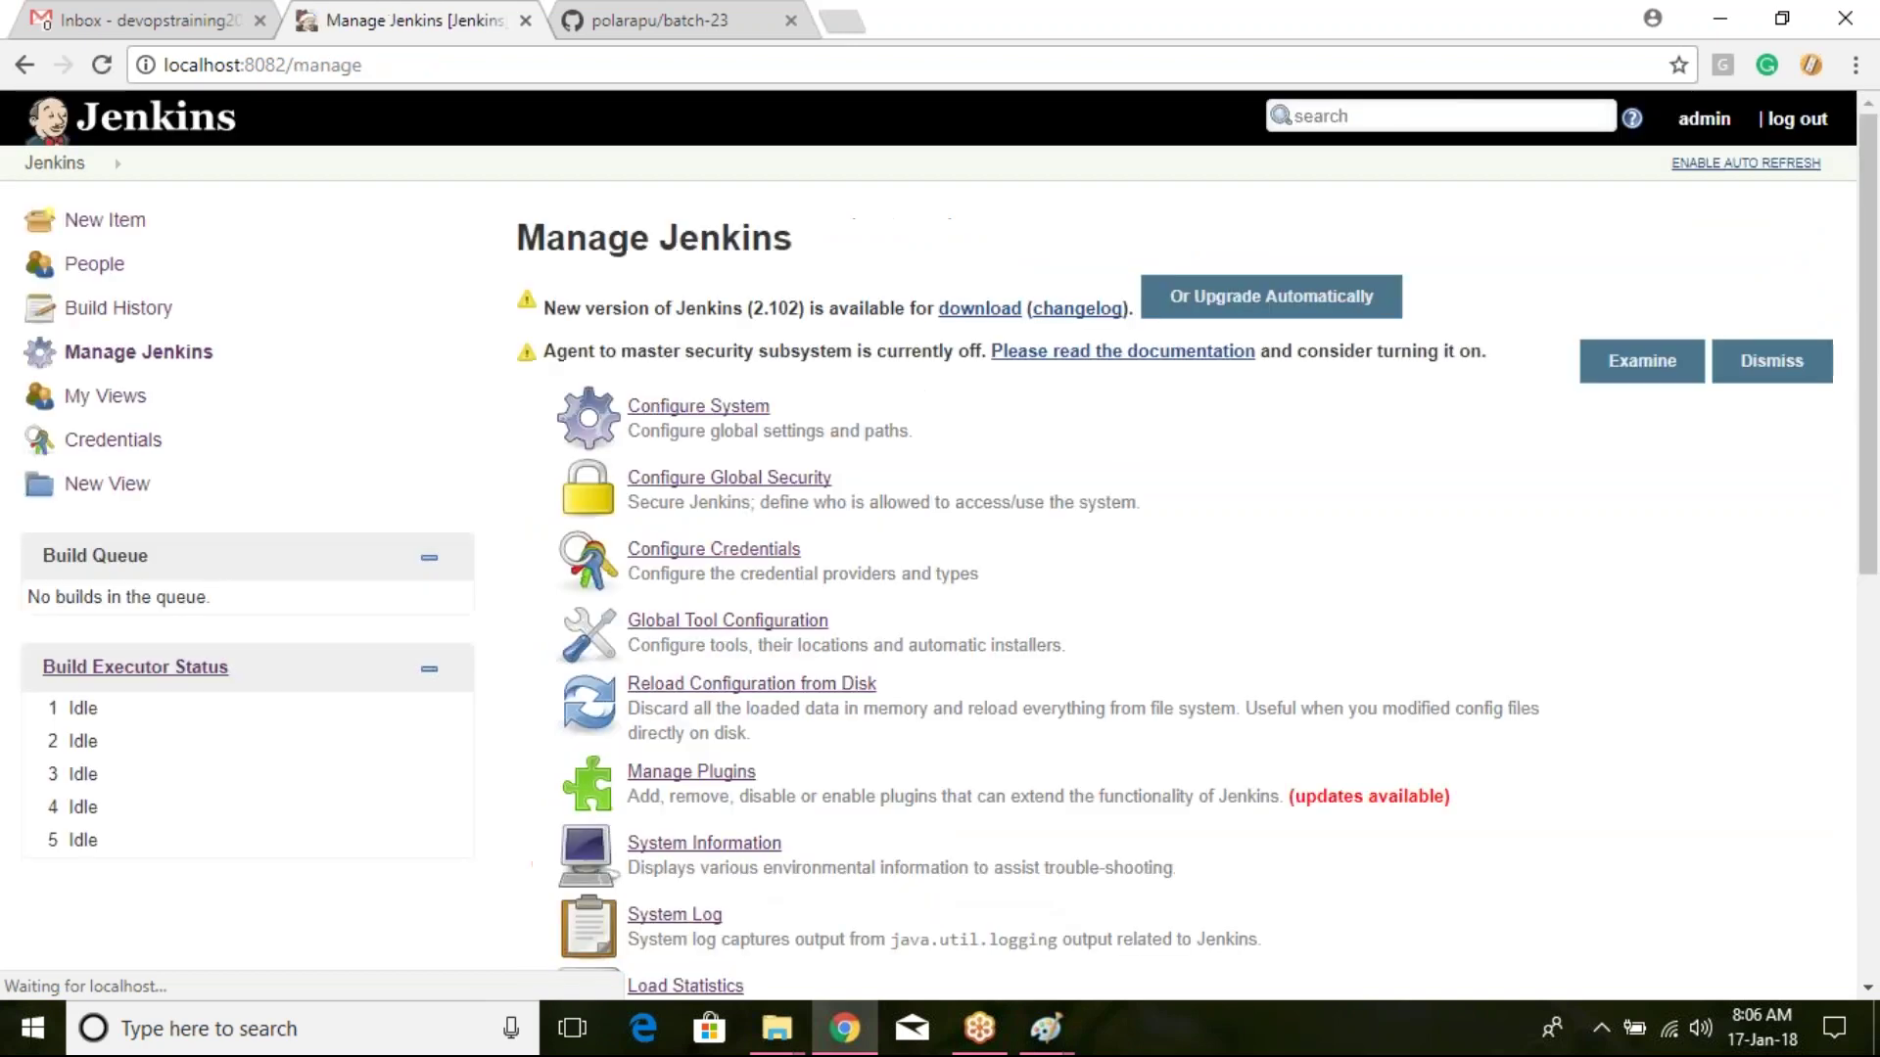
# Step: Open new-job's configuration from the Jenkins dashboard
pyautogui.click(35, 166)
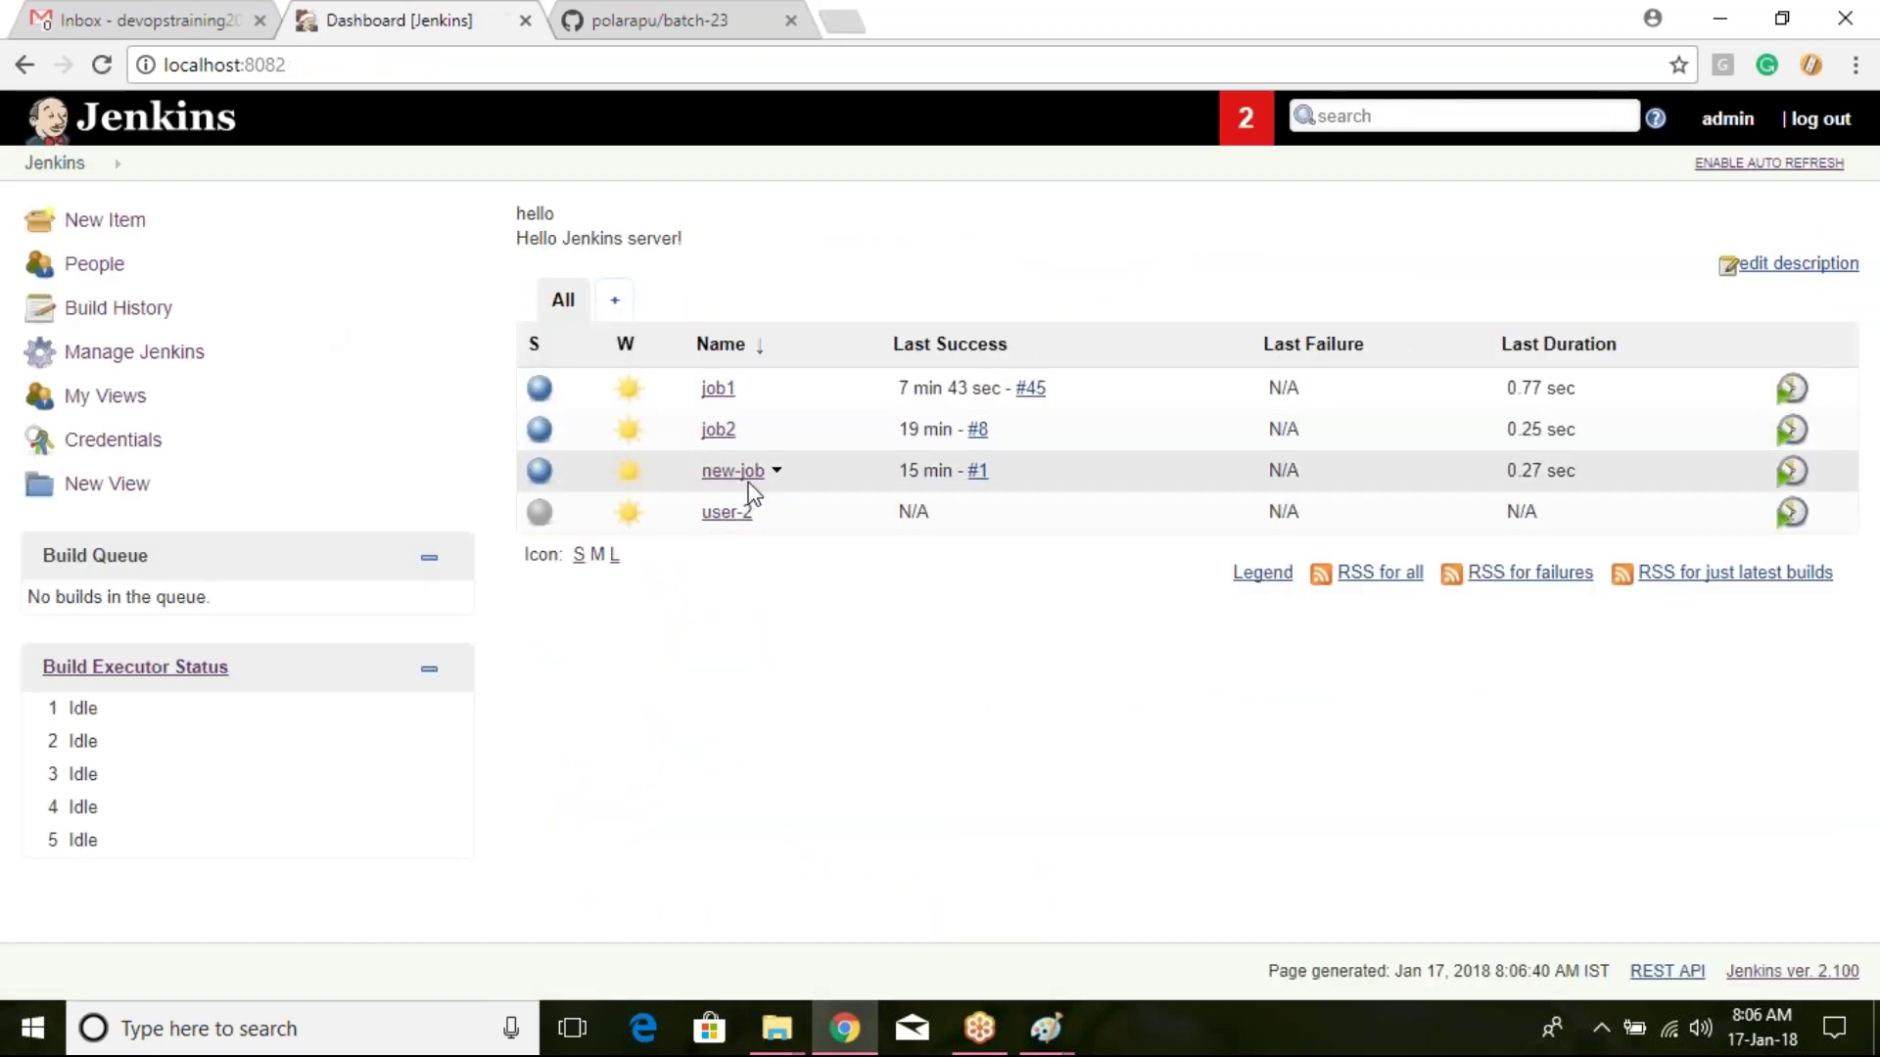
pyautogui.click(740, 477)
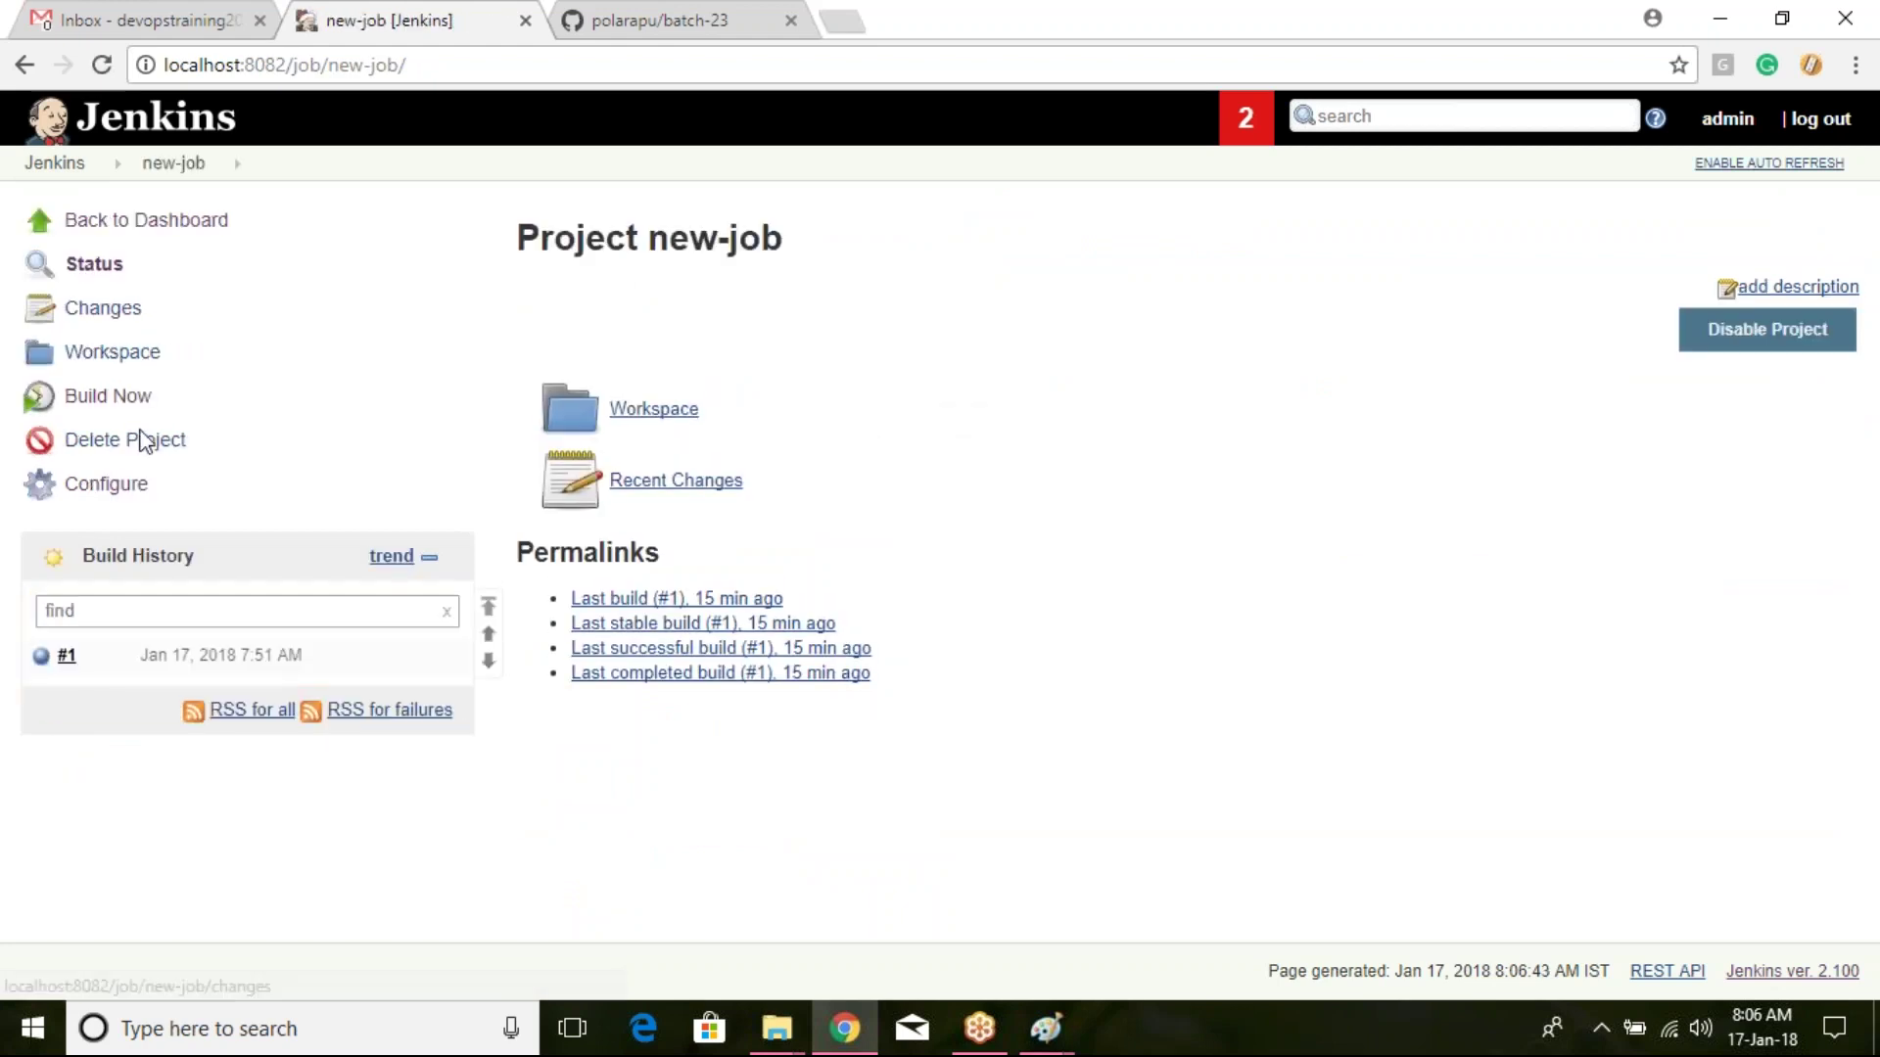
pyautogui.click(106, 483)
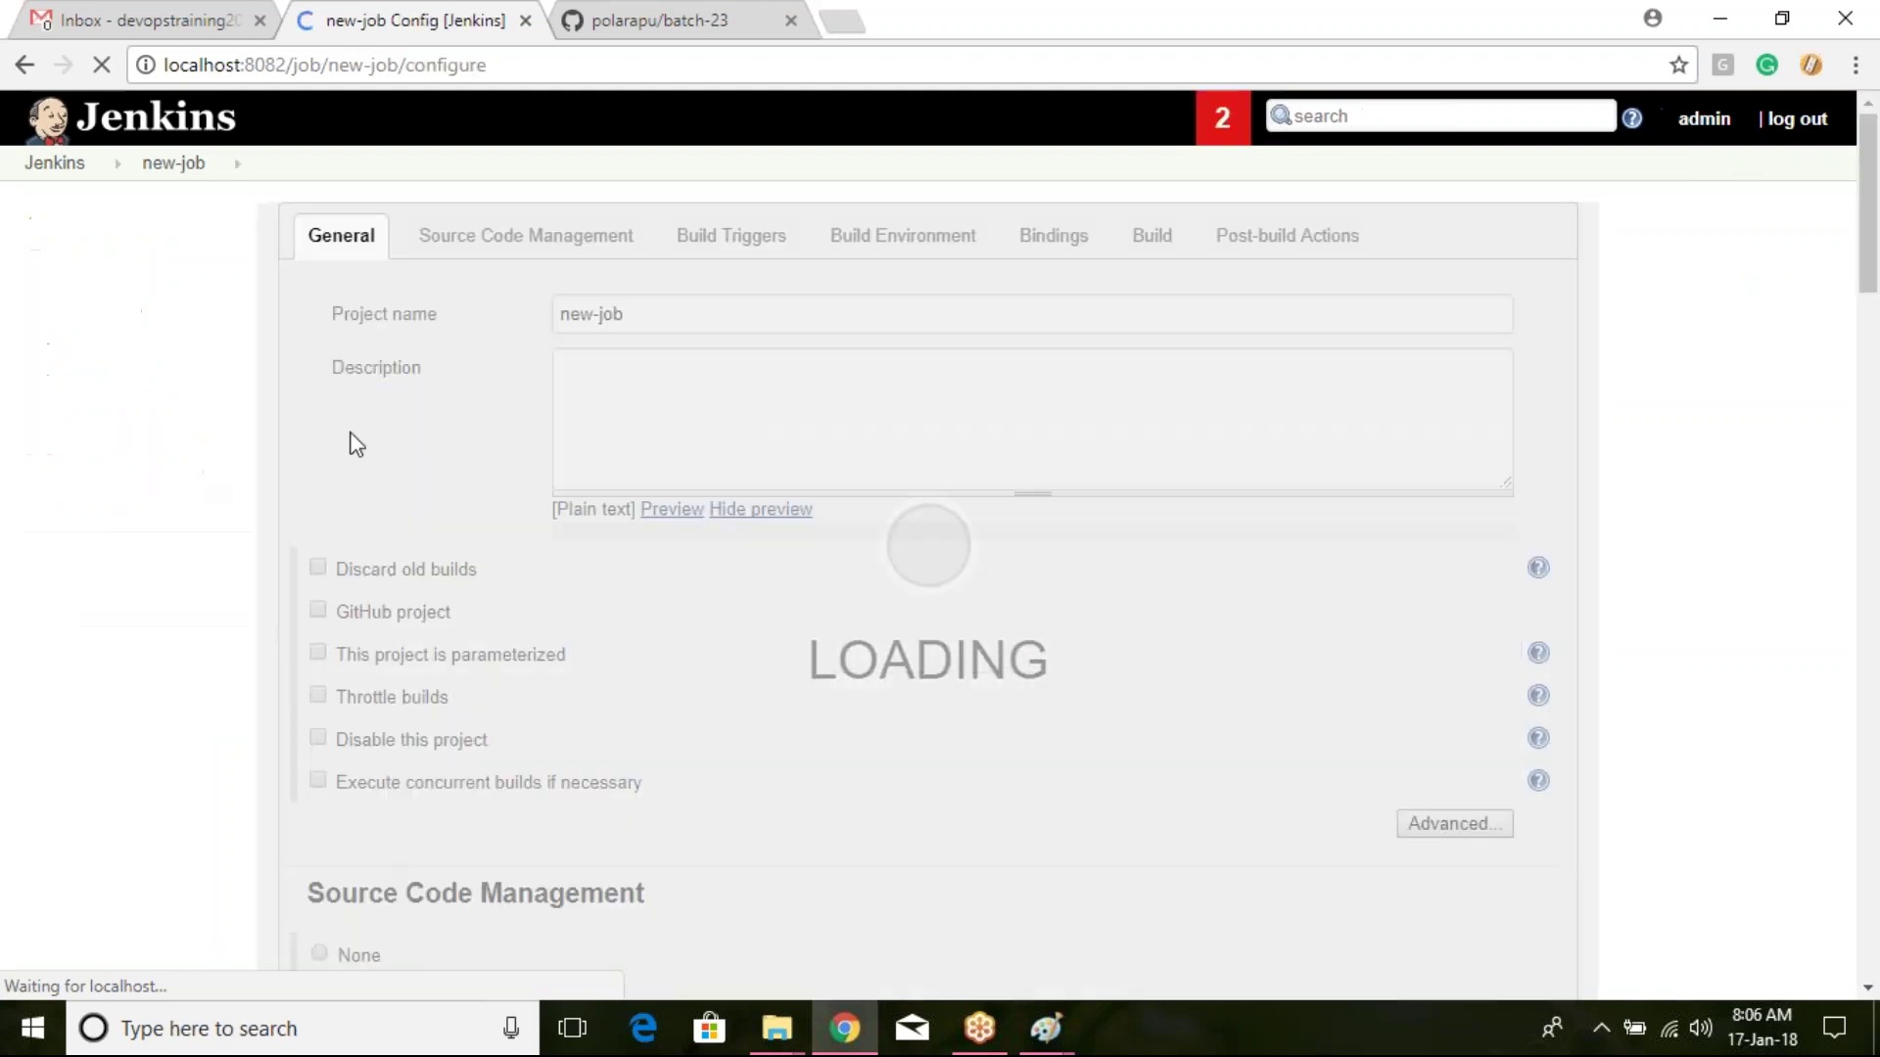
# Step: Select the git-hub credentials for the batch-23 repository and save the job
pyautogui.scroll(-6, 959, 443)
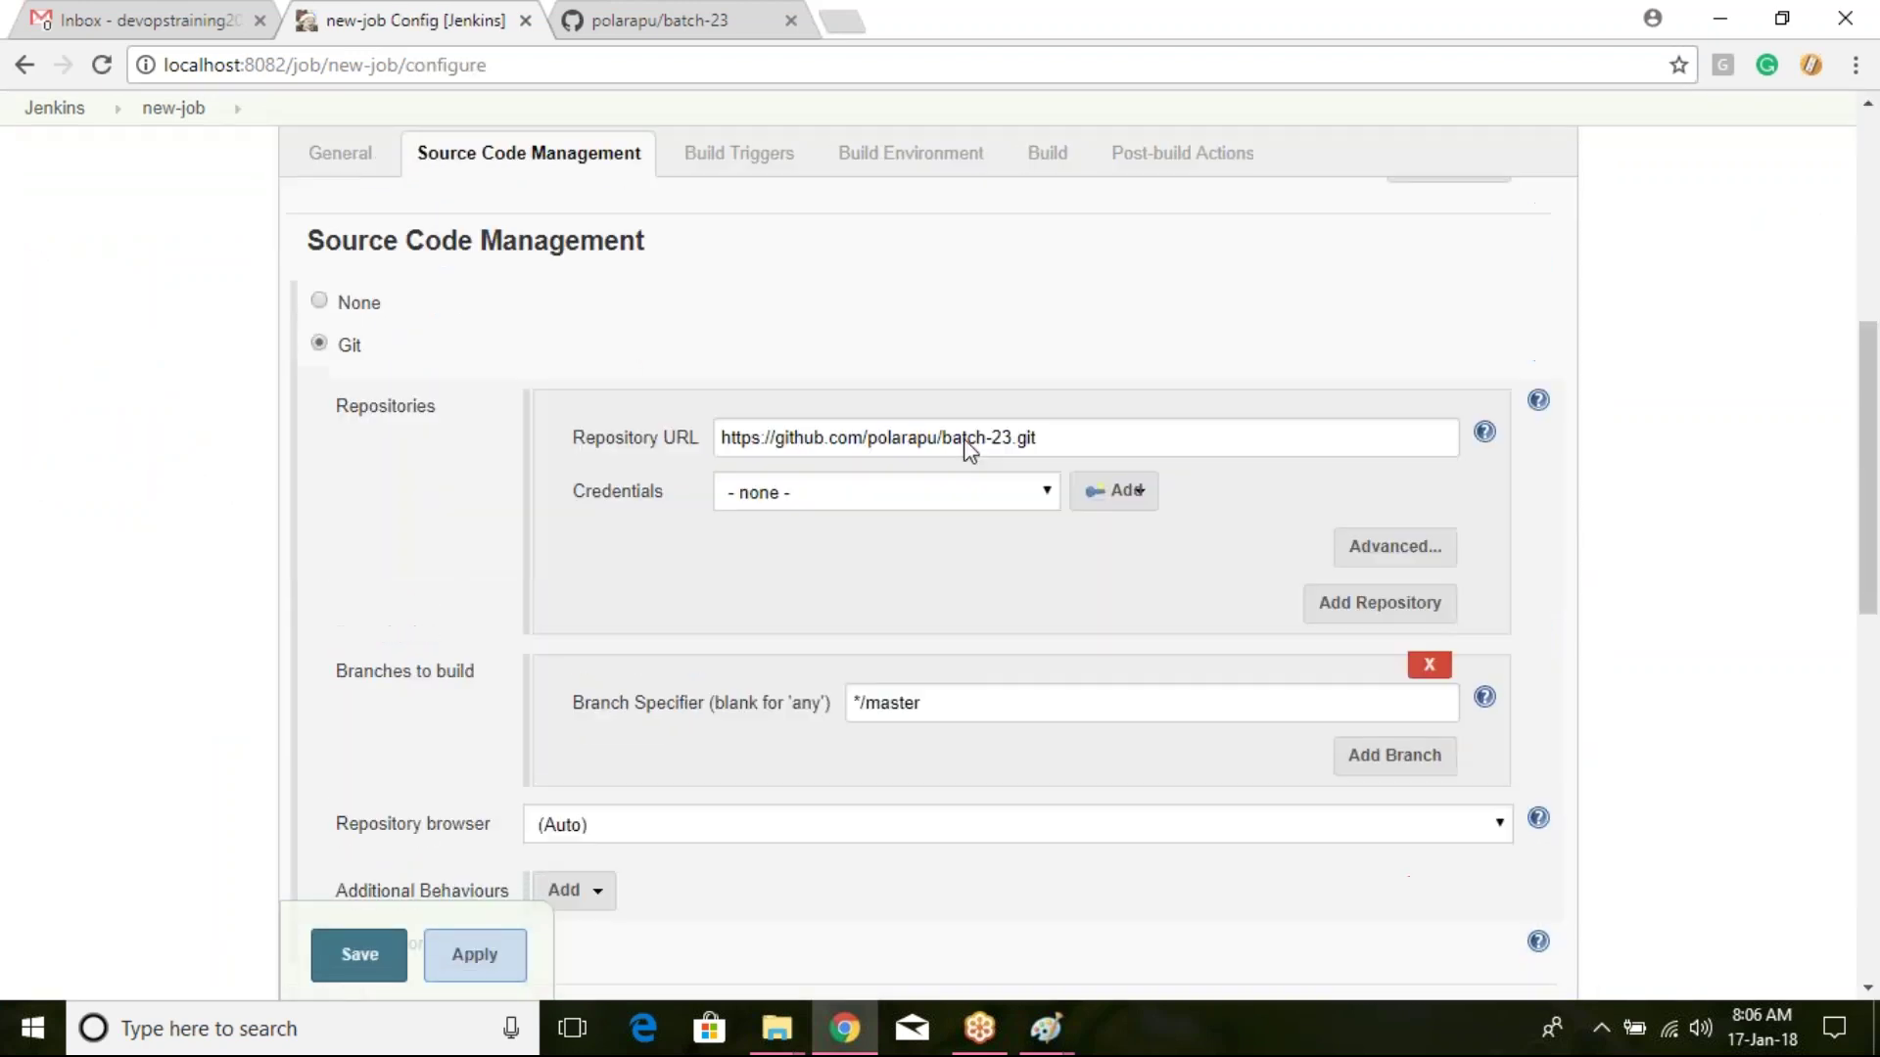
pyautogui.scroll(-1, 1048, 500)
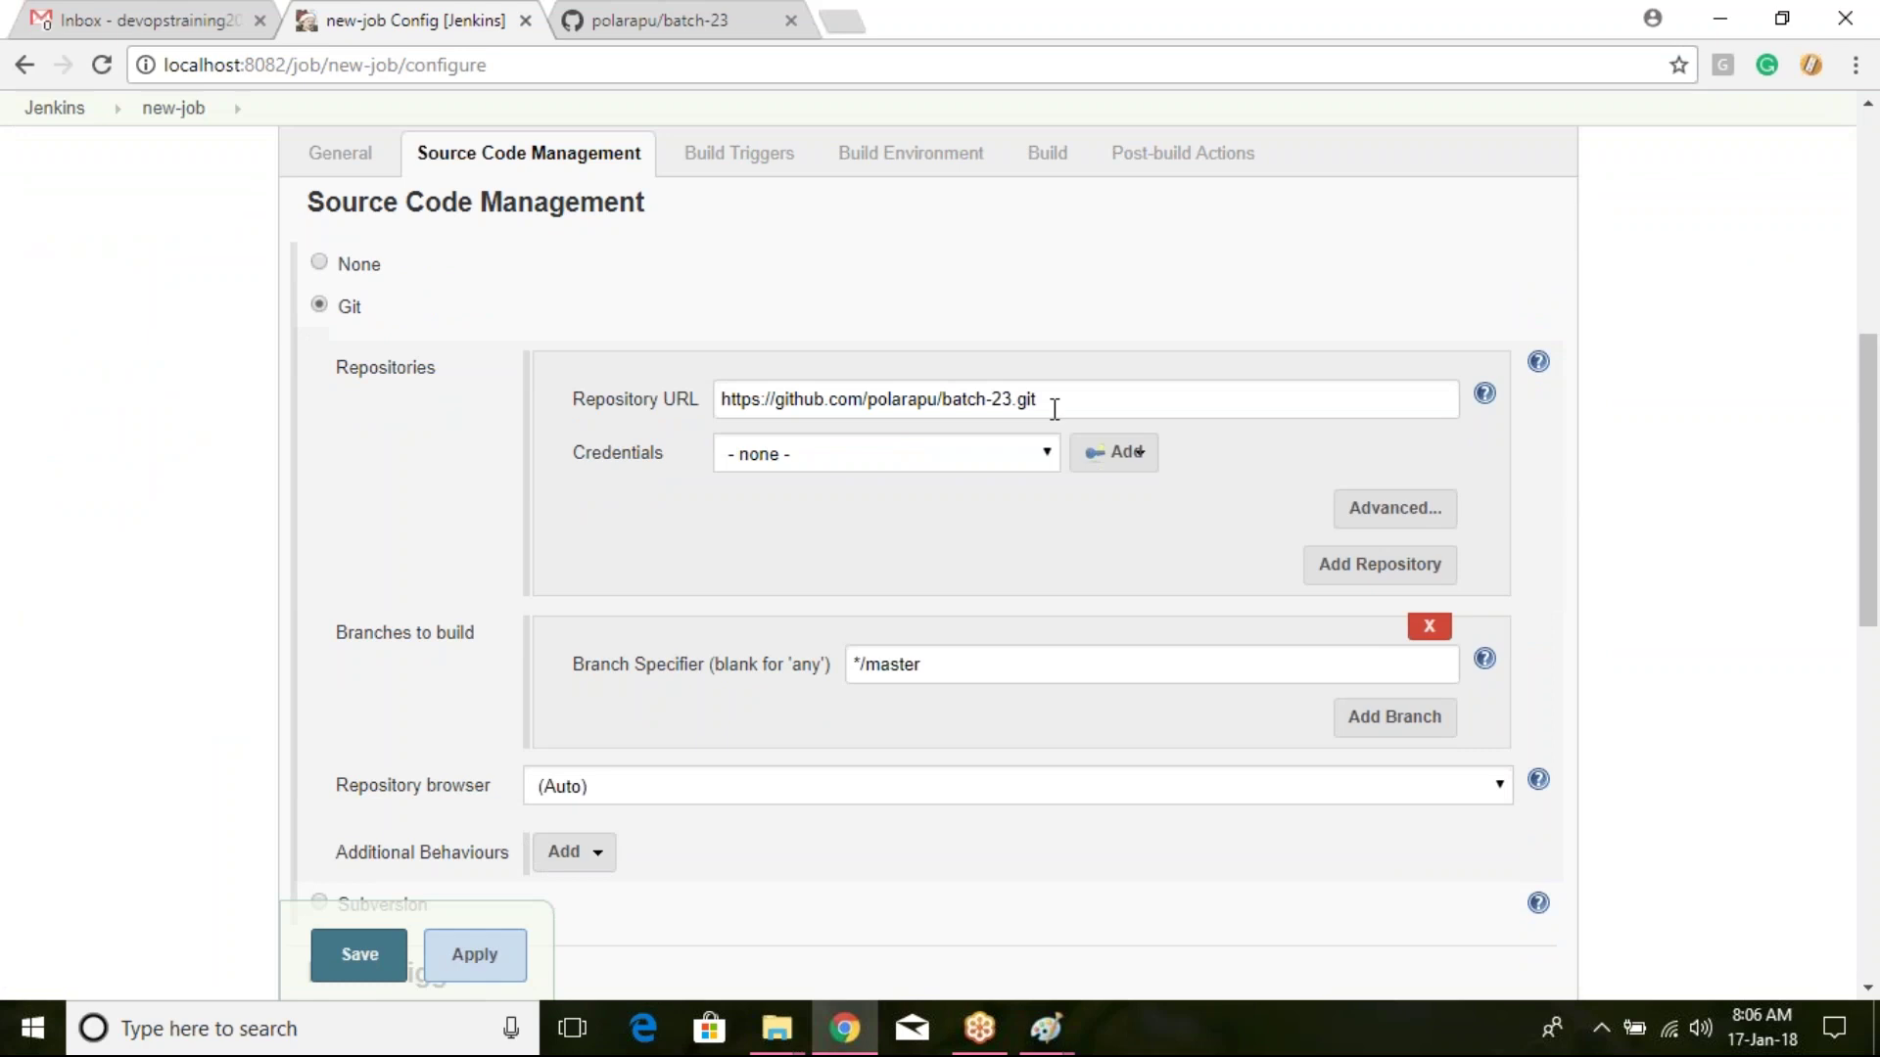
pyautogui.click(1033, 453)
pyautogui.click(1020, 530)
pyautogui.scroll(-7, 1020, 537)
pyautogui.click(401, 955)
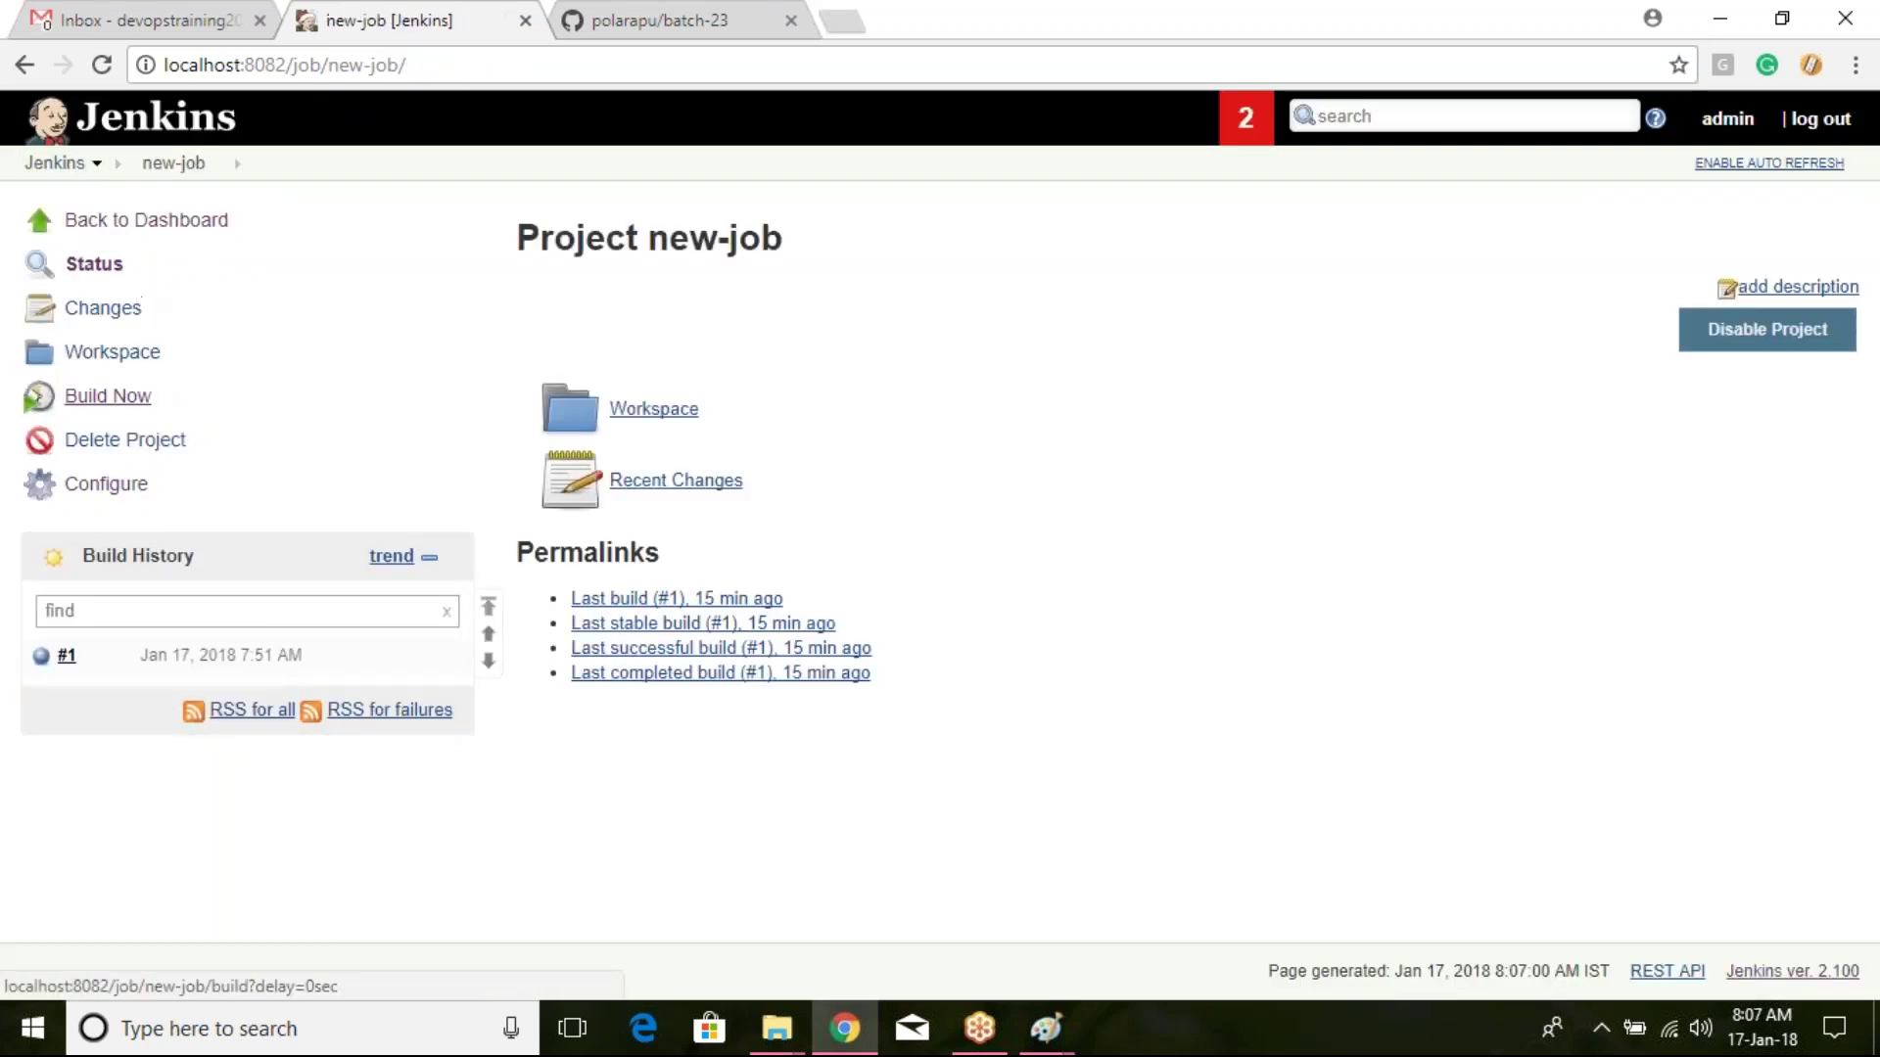
# Step: Start build #2 of new-job and inspect the workspace path in its console output
pyautogui.click(136, 403)
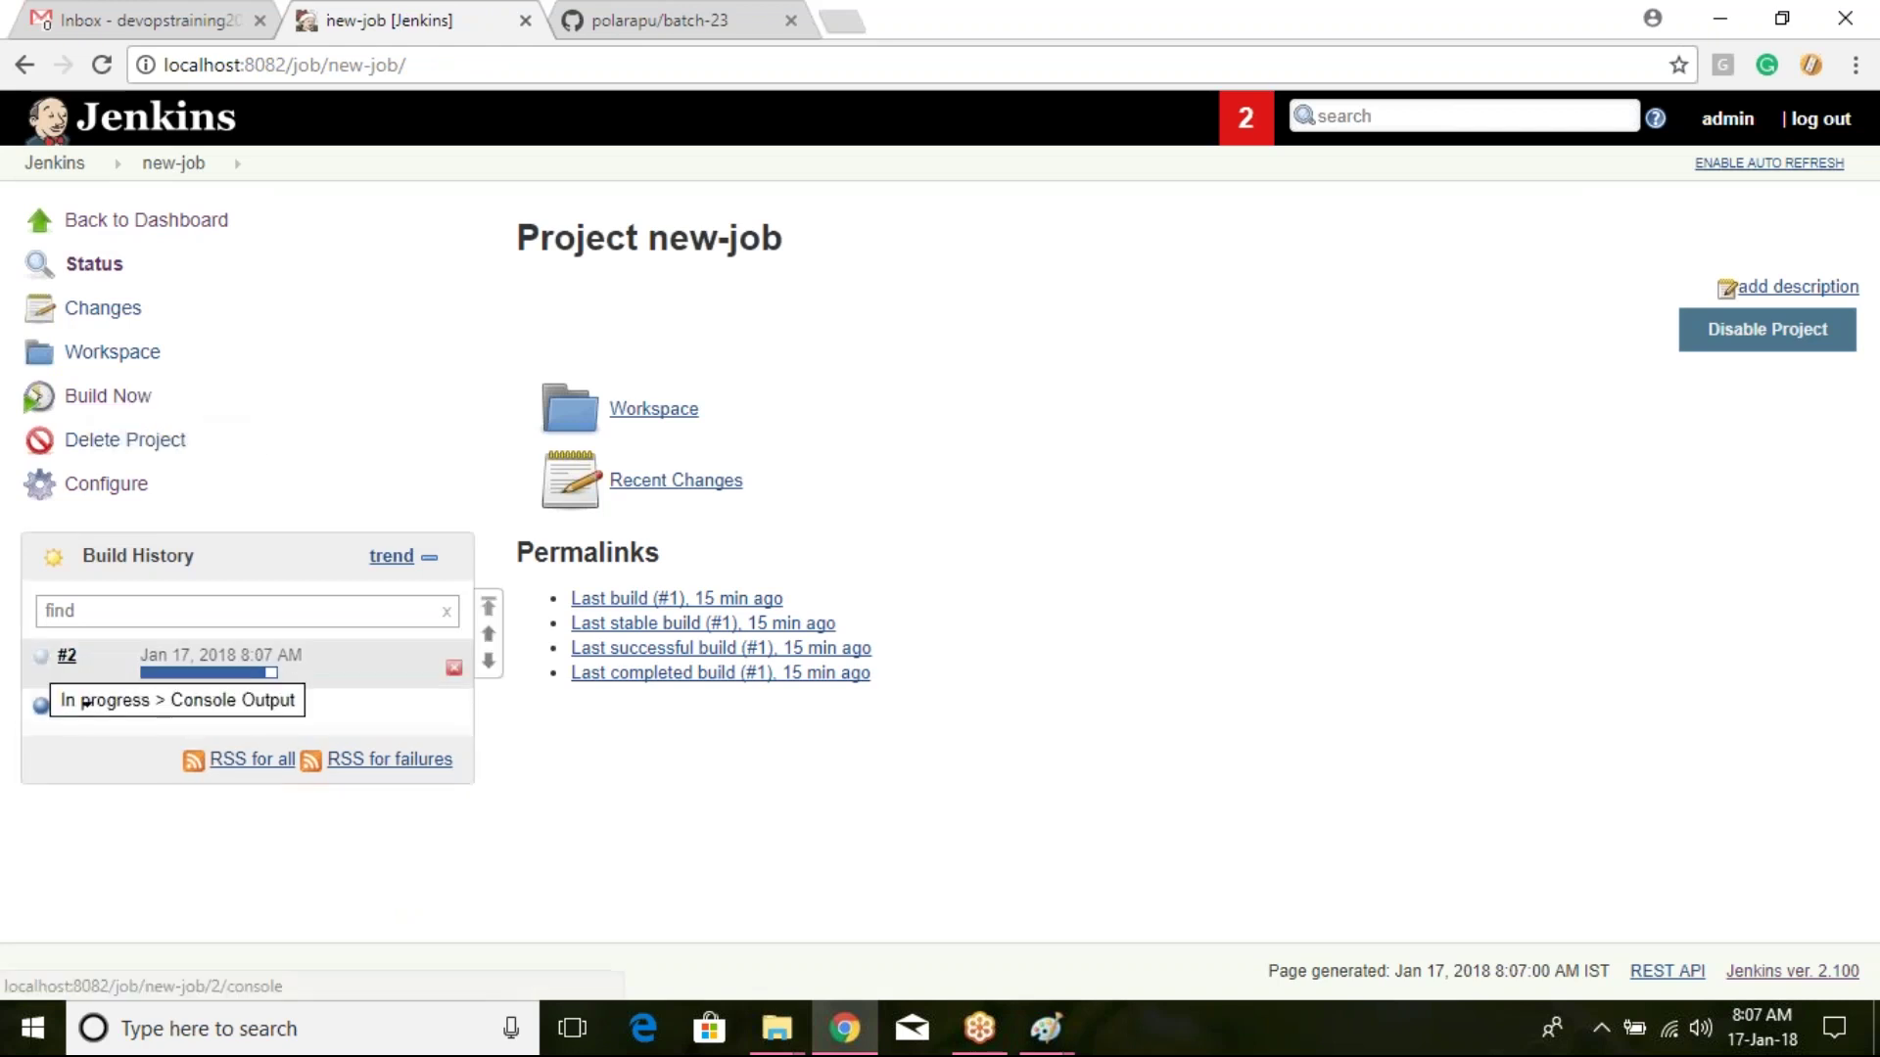
pyautogui.click(43, 666)
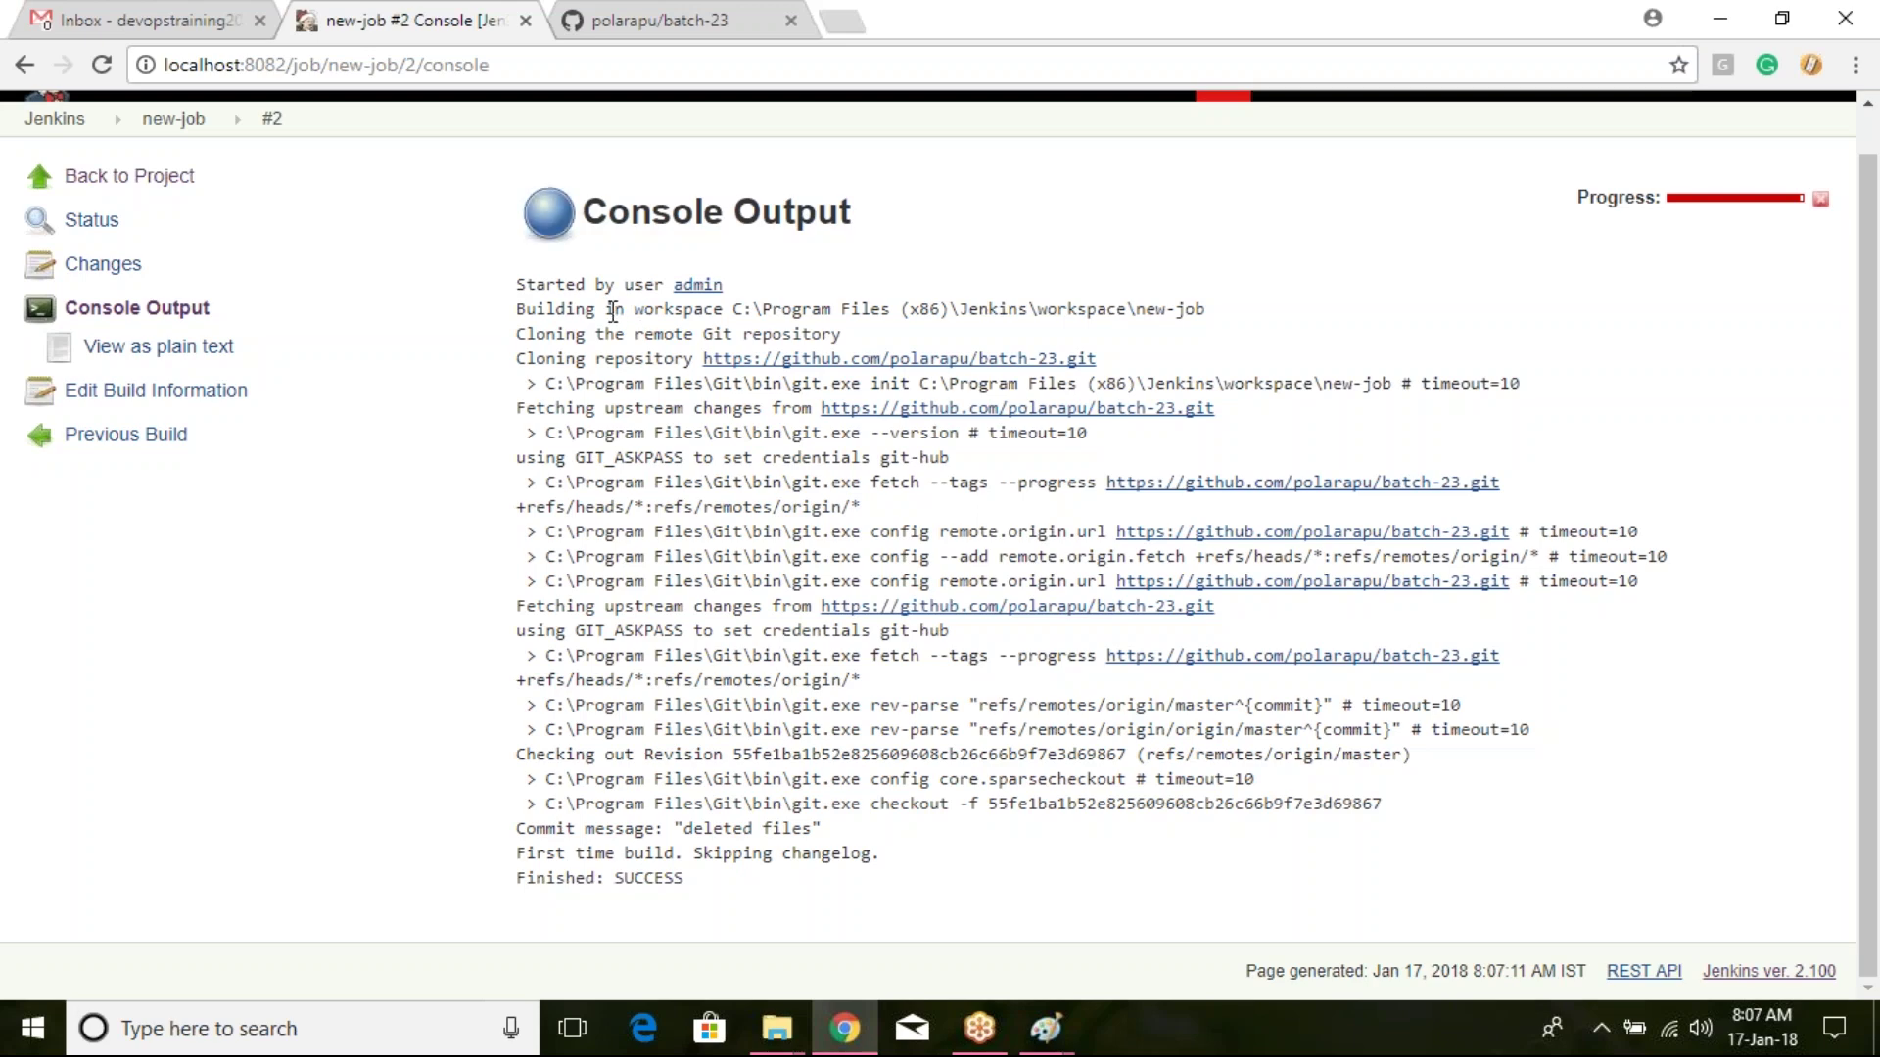
pyautogui.moveTo(736, 312); pyautogui.dragTo(1216, 313)
pyautogui.click(1349, 299)
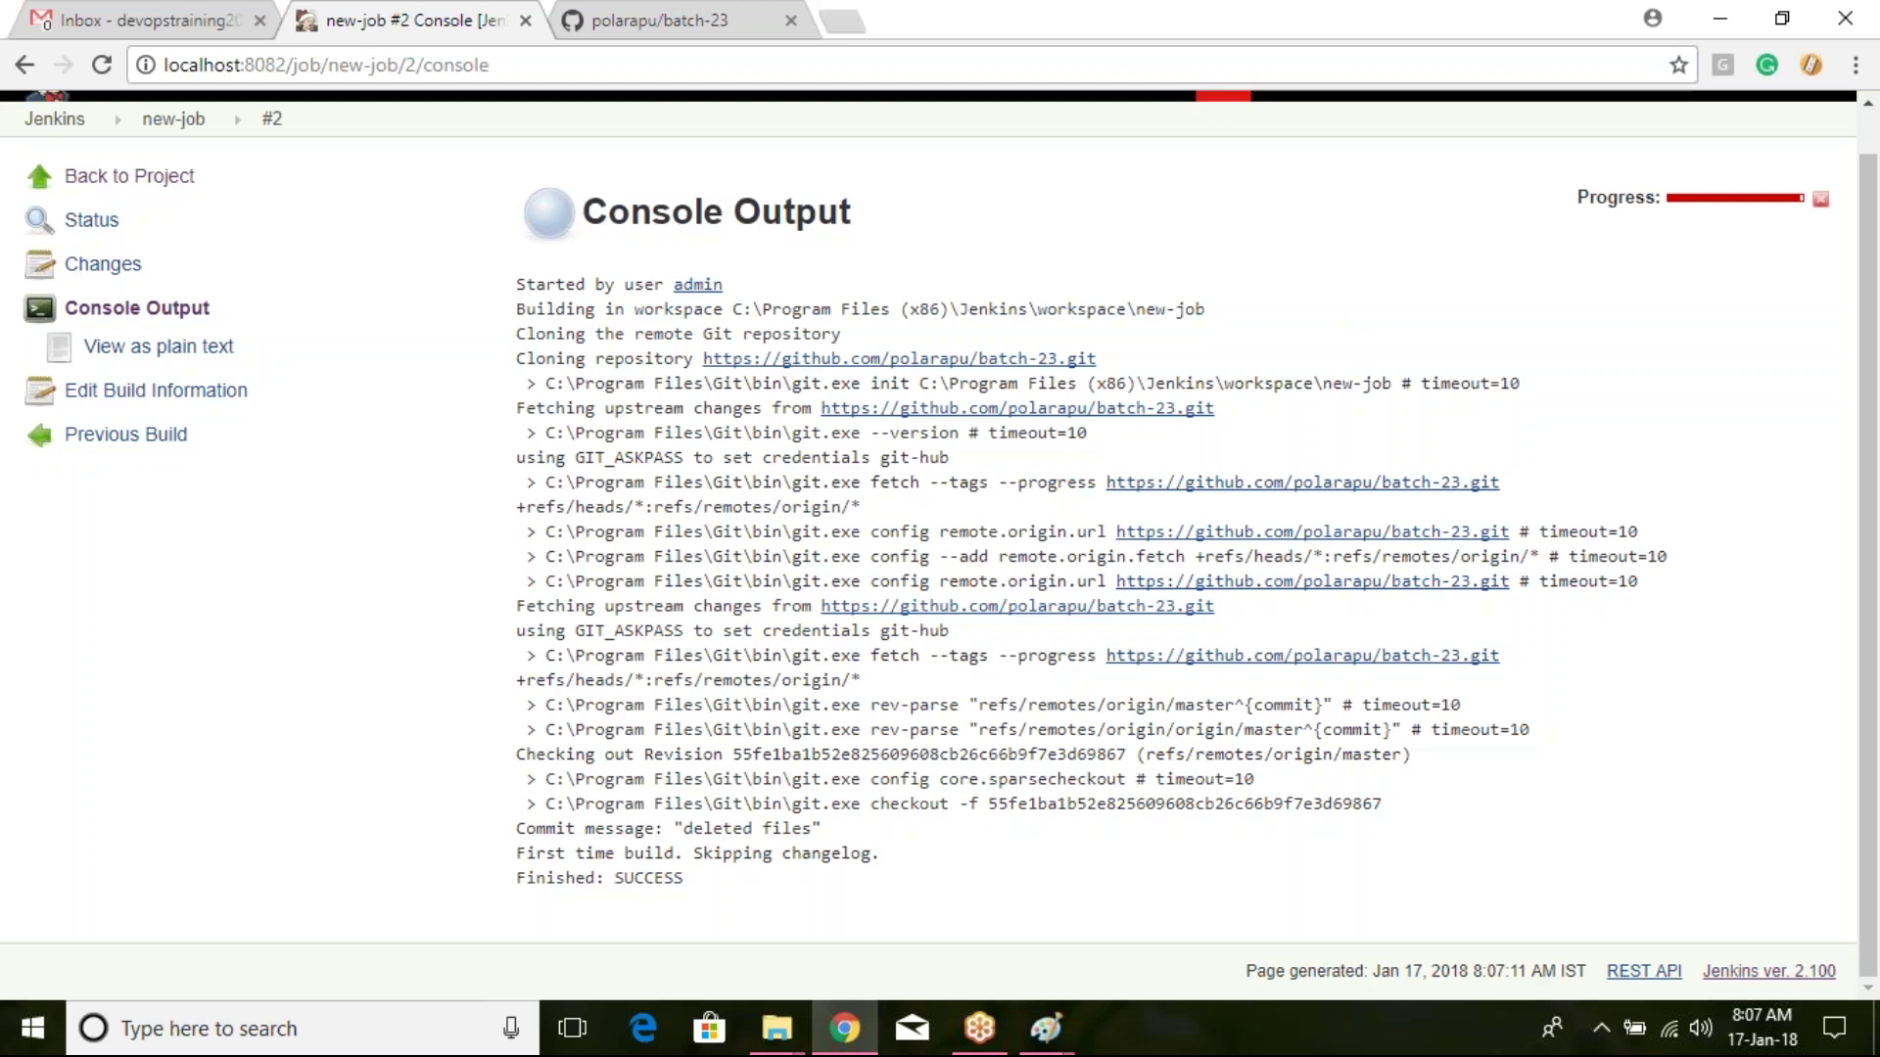
pyautogui.moveTo(974, 311); pyautogui.dragTo(1206, 311)
pyautogui.click(1083, 307)
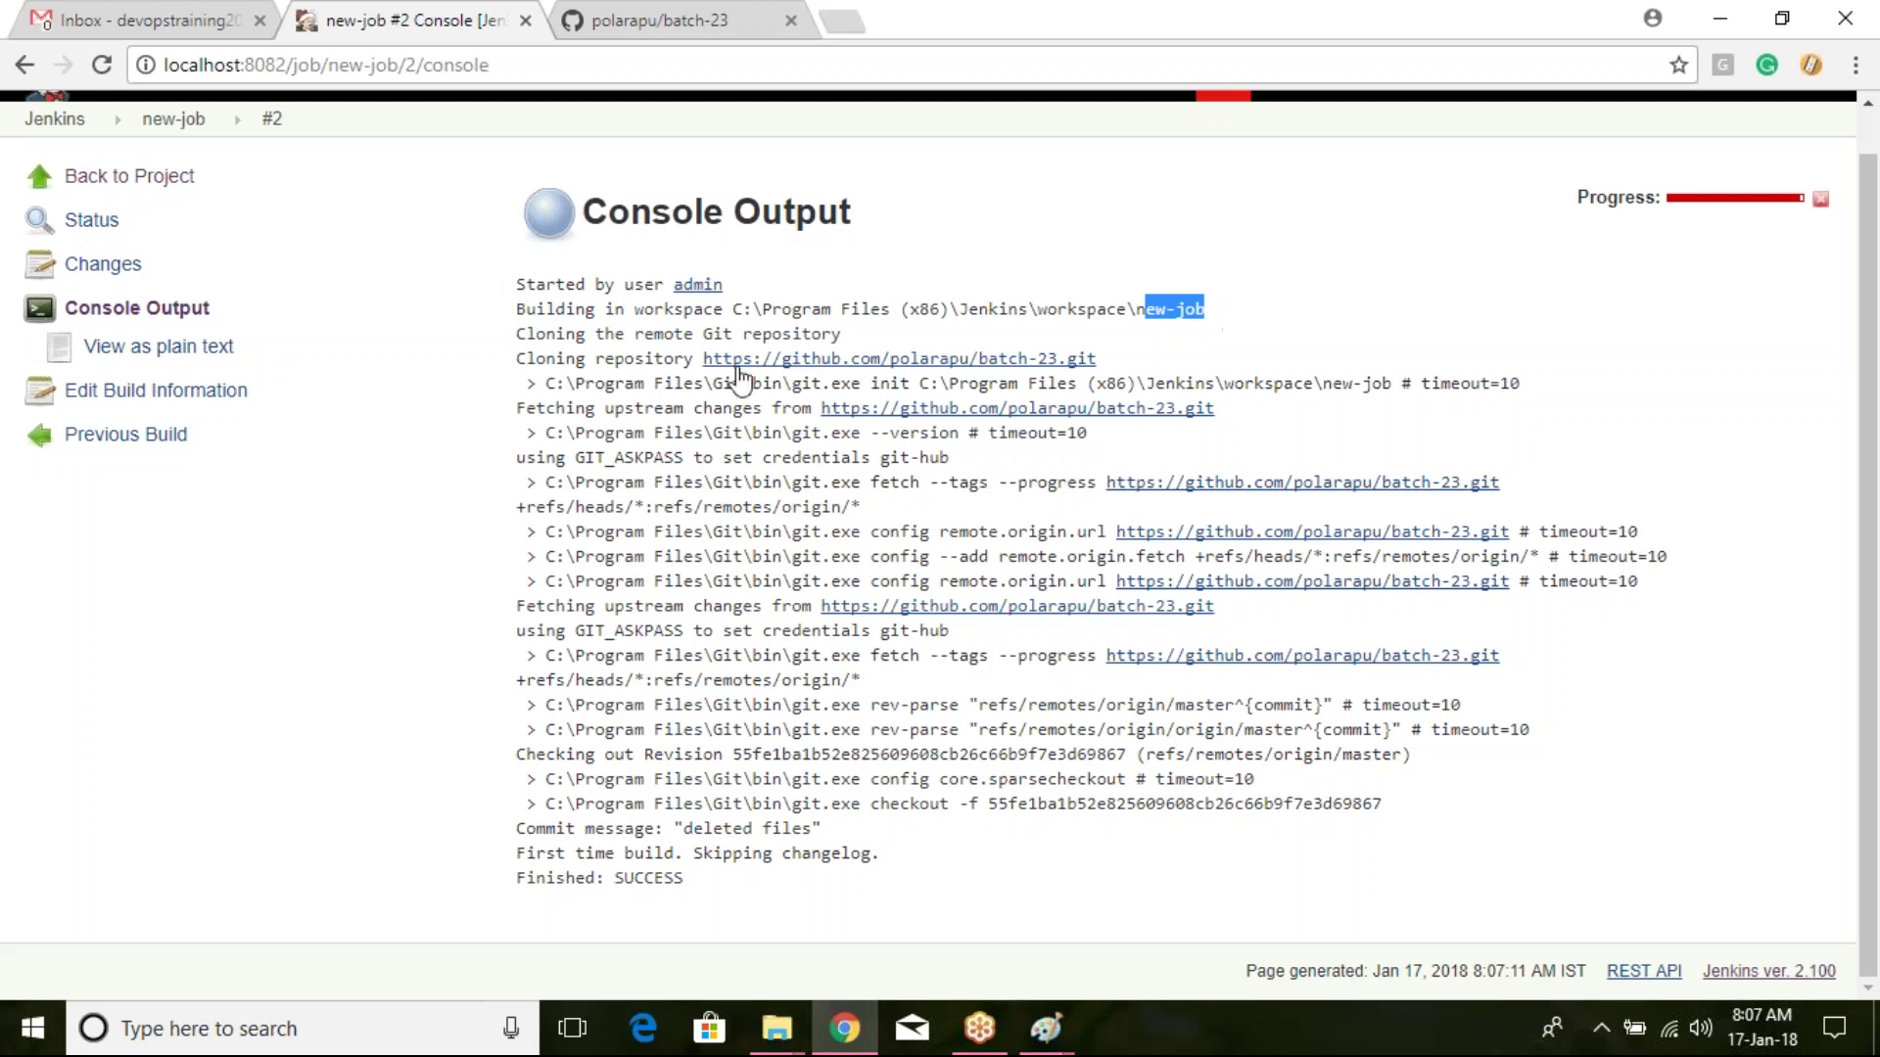
# Step: Confirm the log shows batch-23 cloned and Finished: SUCCESS, then return to new-job
pyautogui.moveTo(524, 332); pyautogui.dragTo(828, 336)
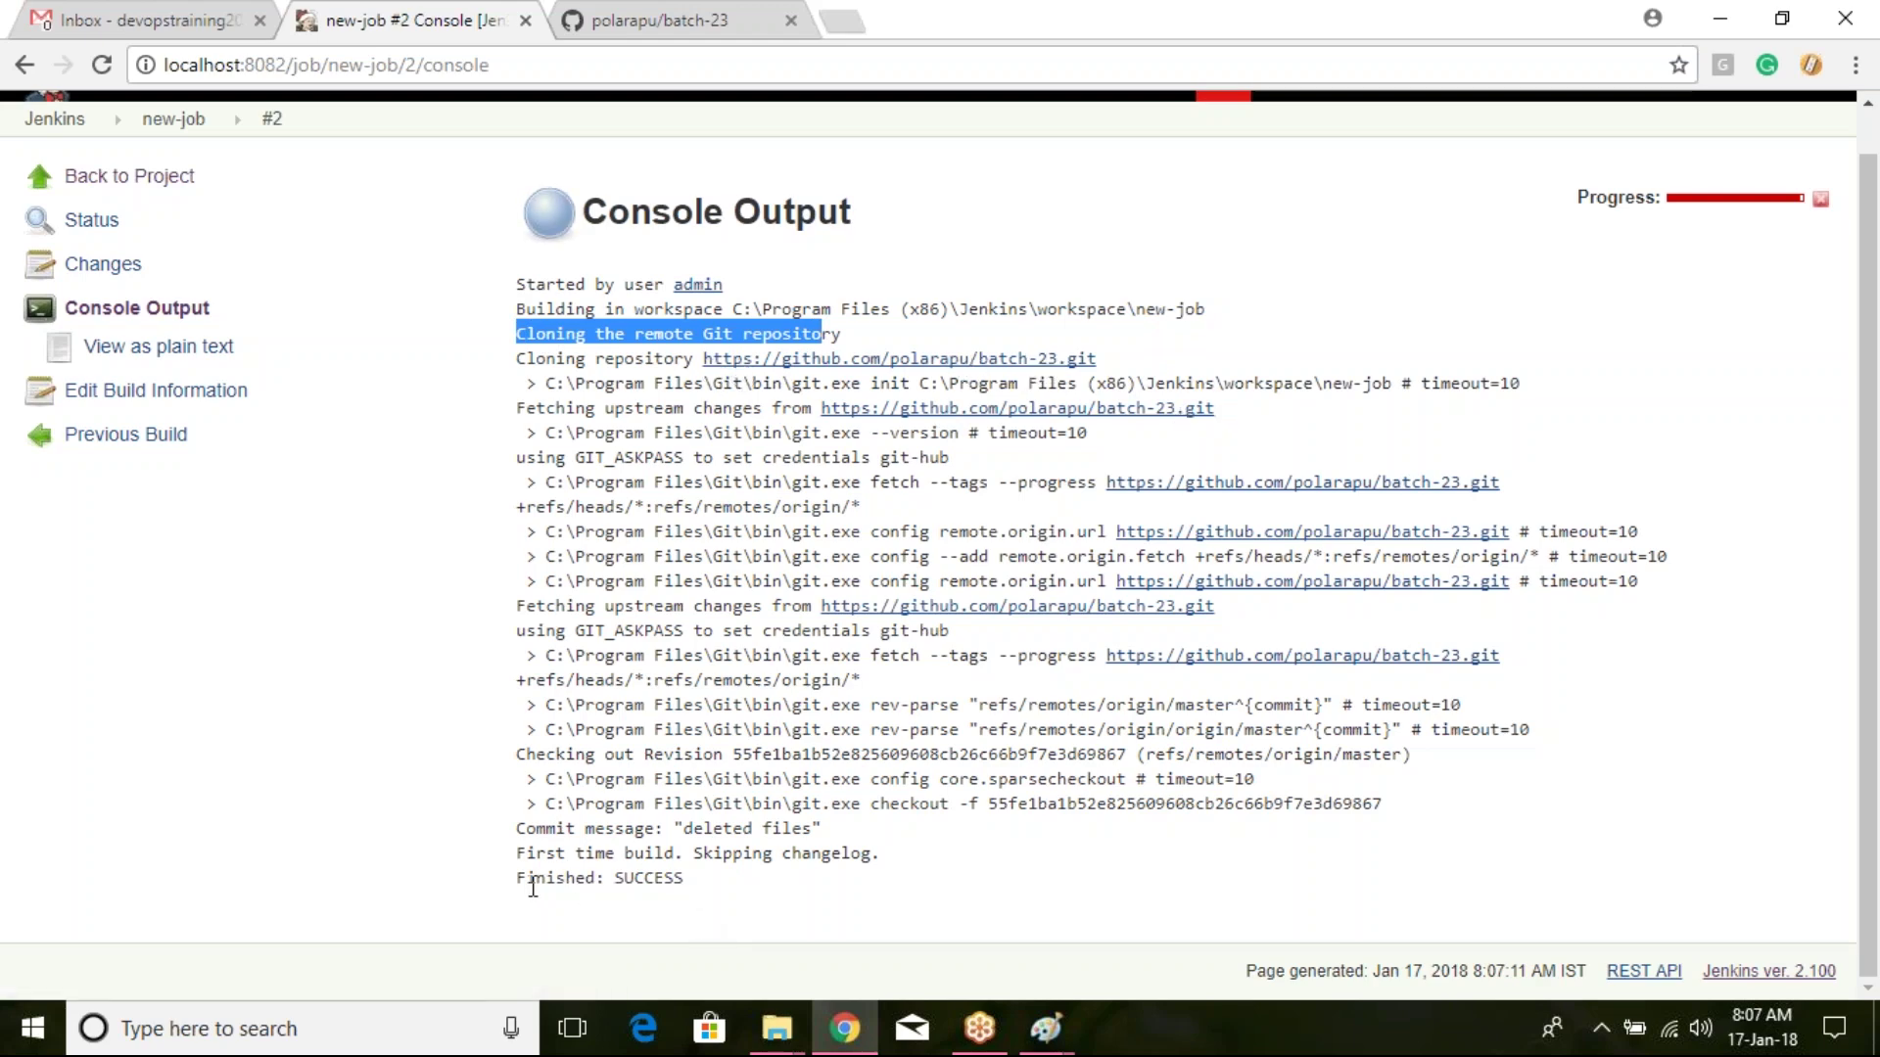
pyautogui.moveTo(524, 881); pyautogui.dragTo(685, 879)
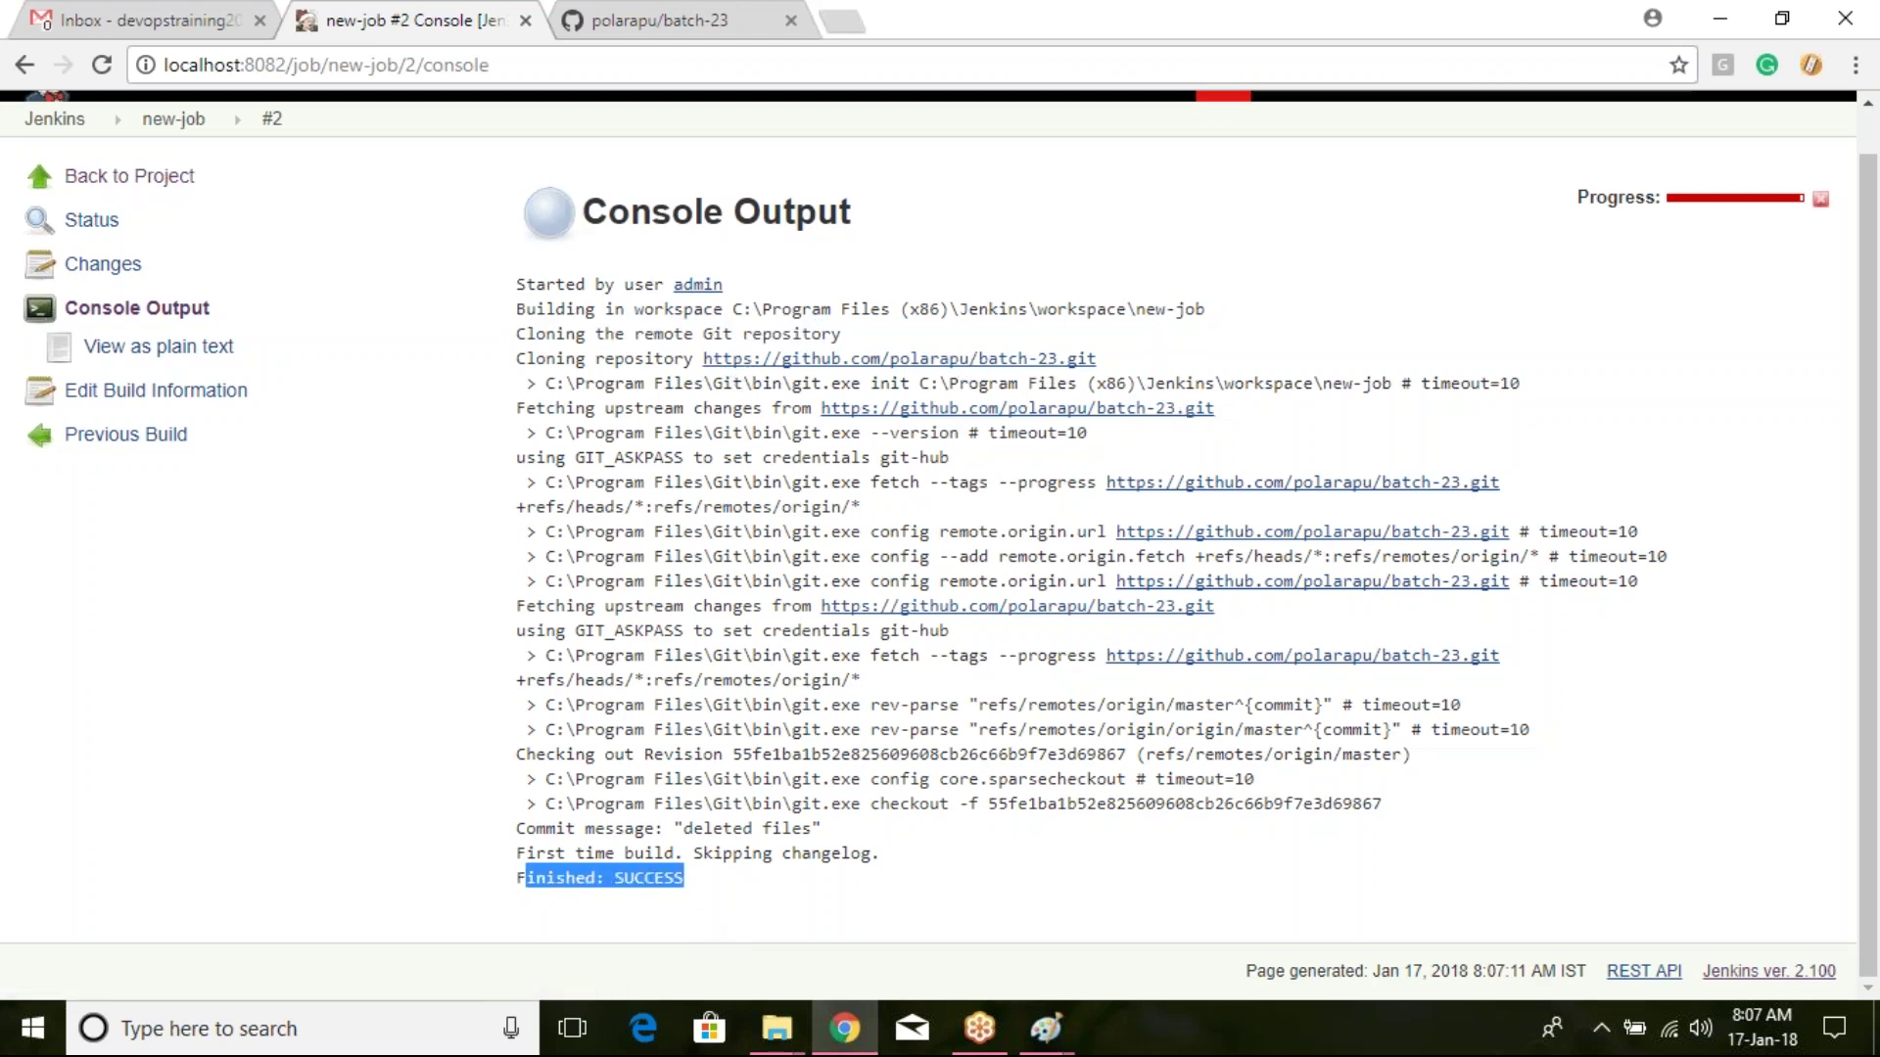
pyautogui.click(858, 884)
pyautogui.scroll(1, 858, 884)
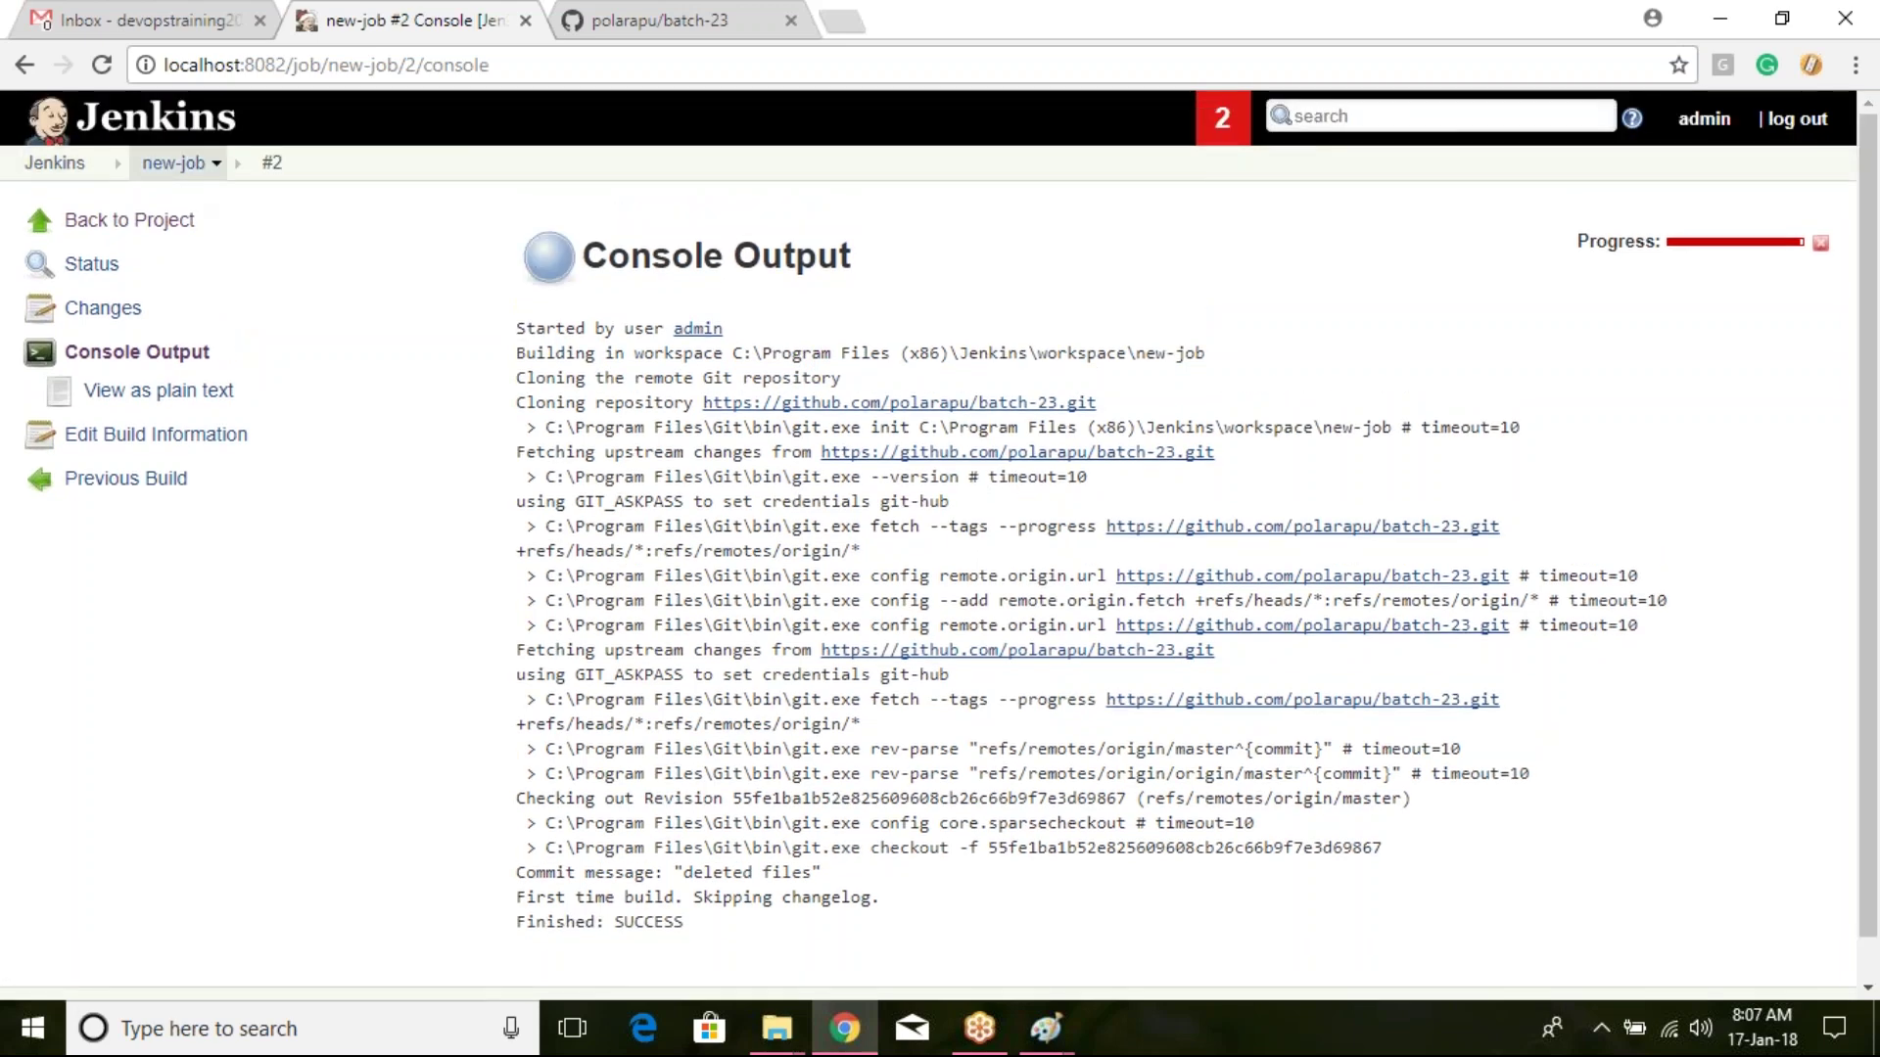
pyautogui.click(173, 163)
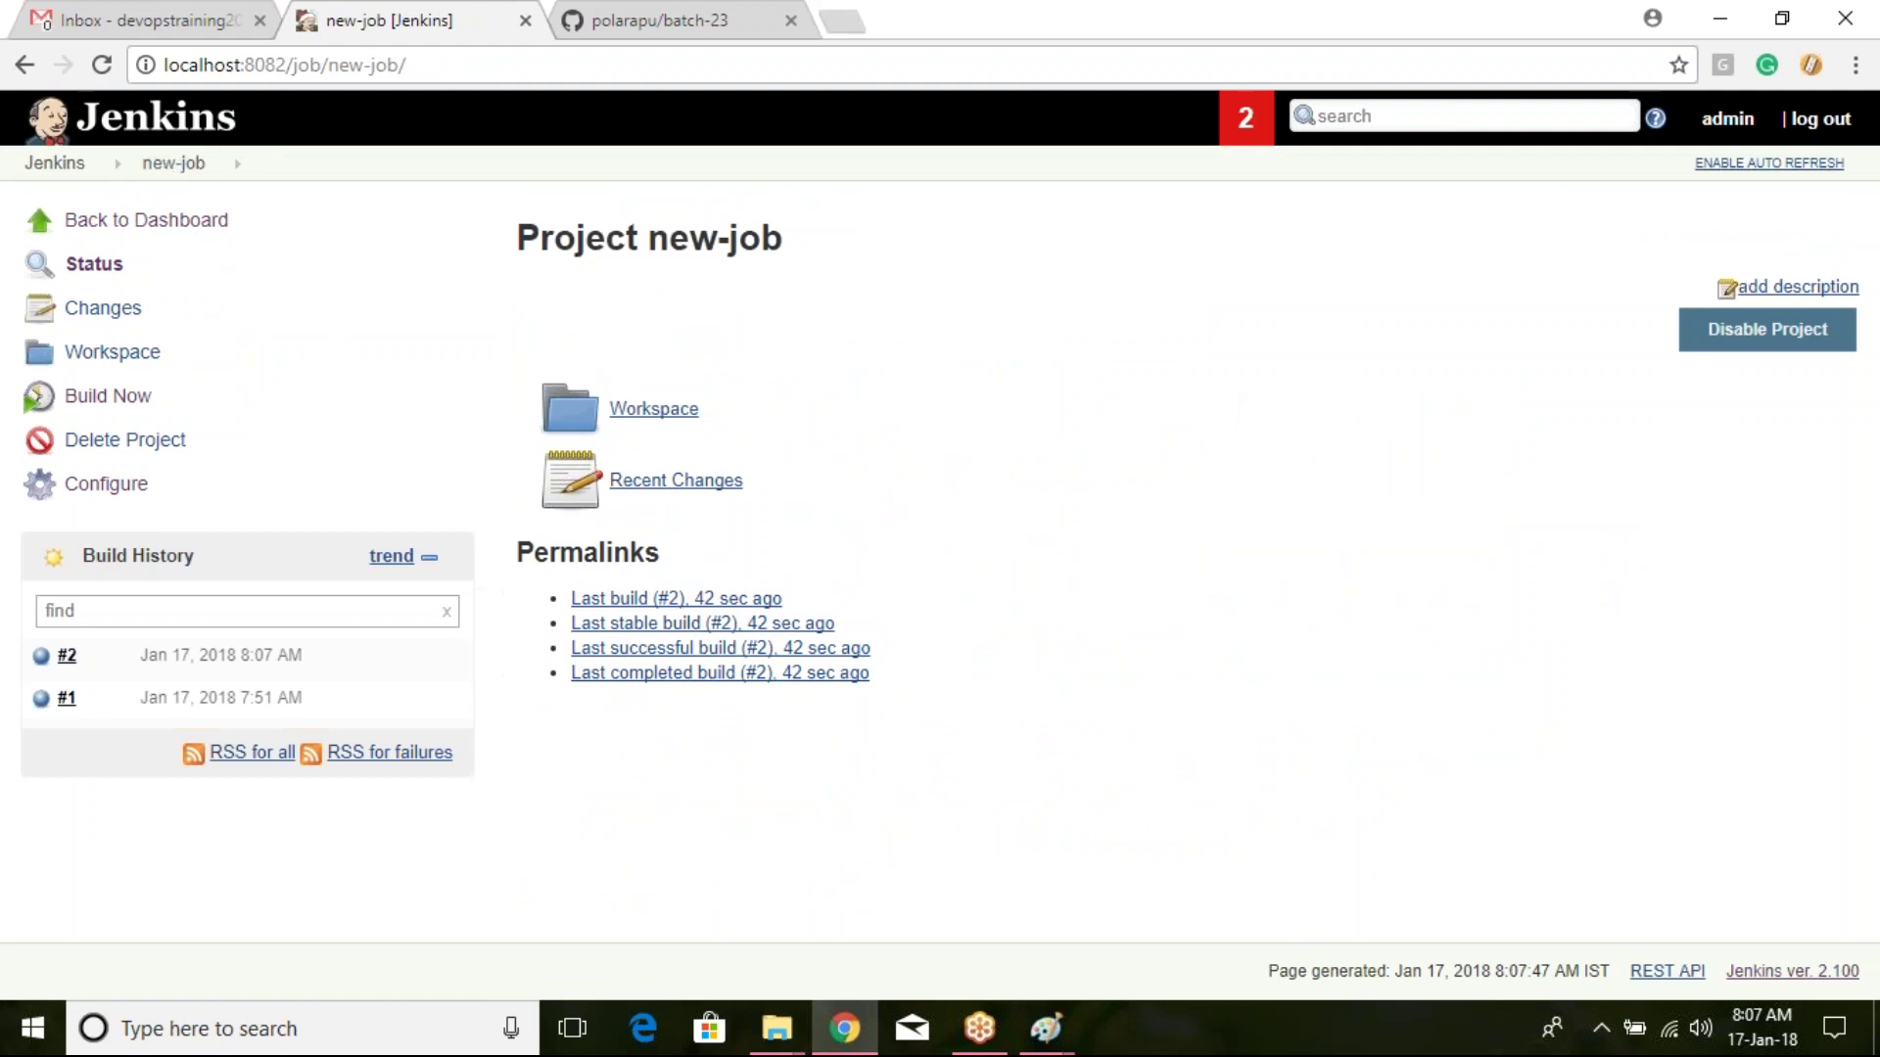
# Step: Compare new-job's workspace file listing with the batch-23 repository files on GitHub
pyautogui.click(675, 417)
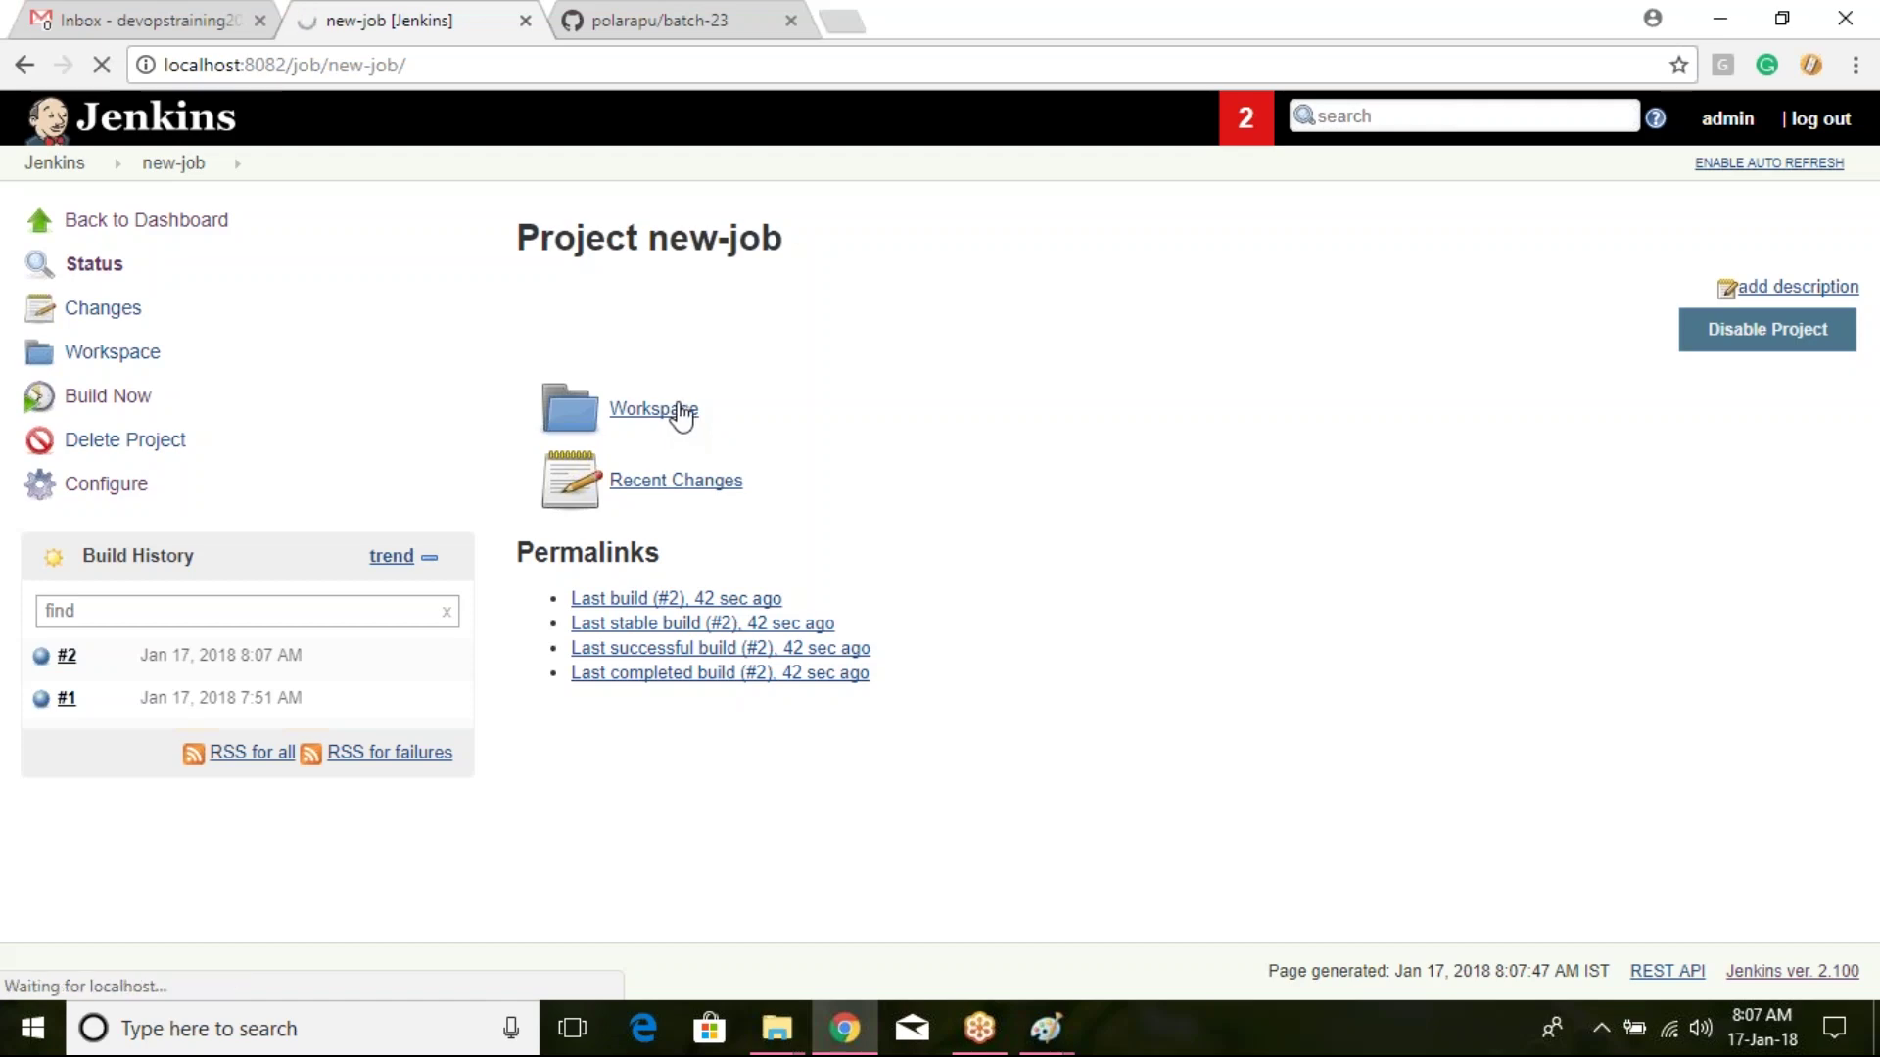
pyautogui.scroll(-3, 920, 470)
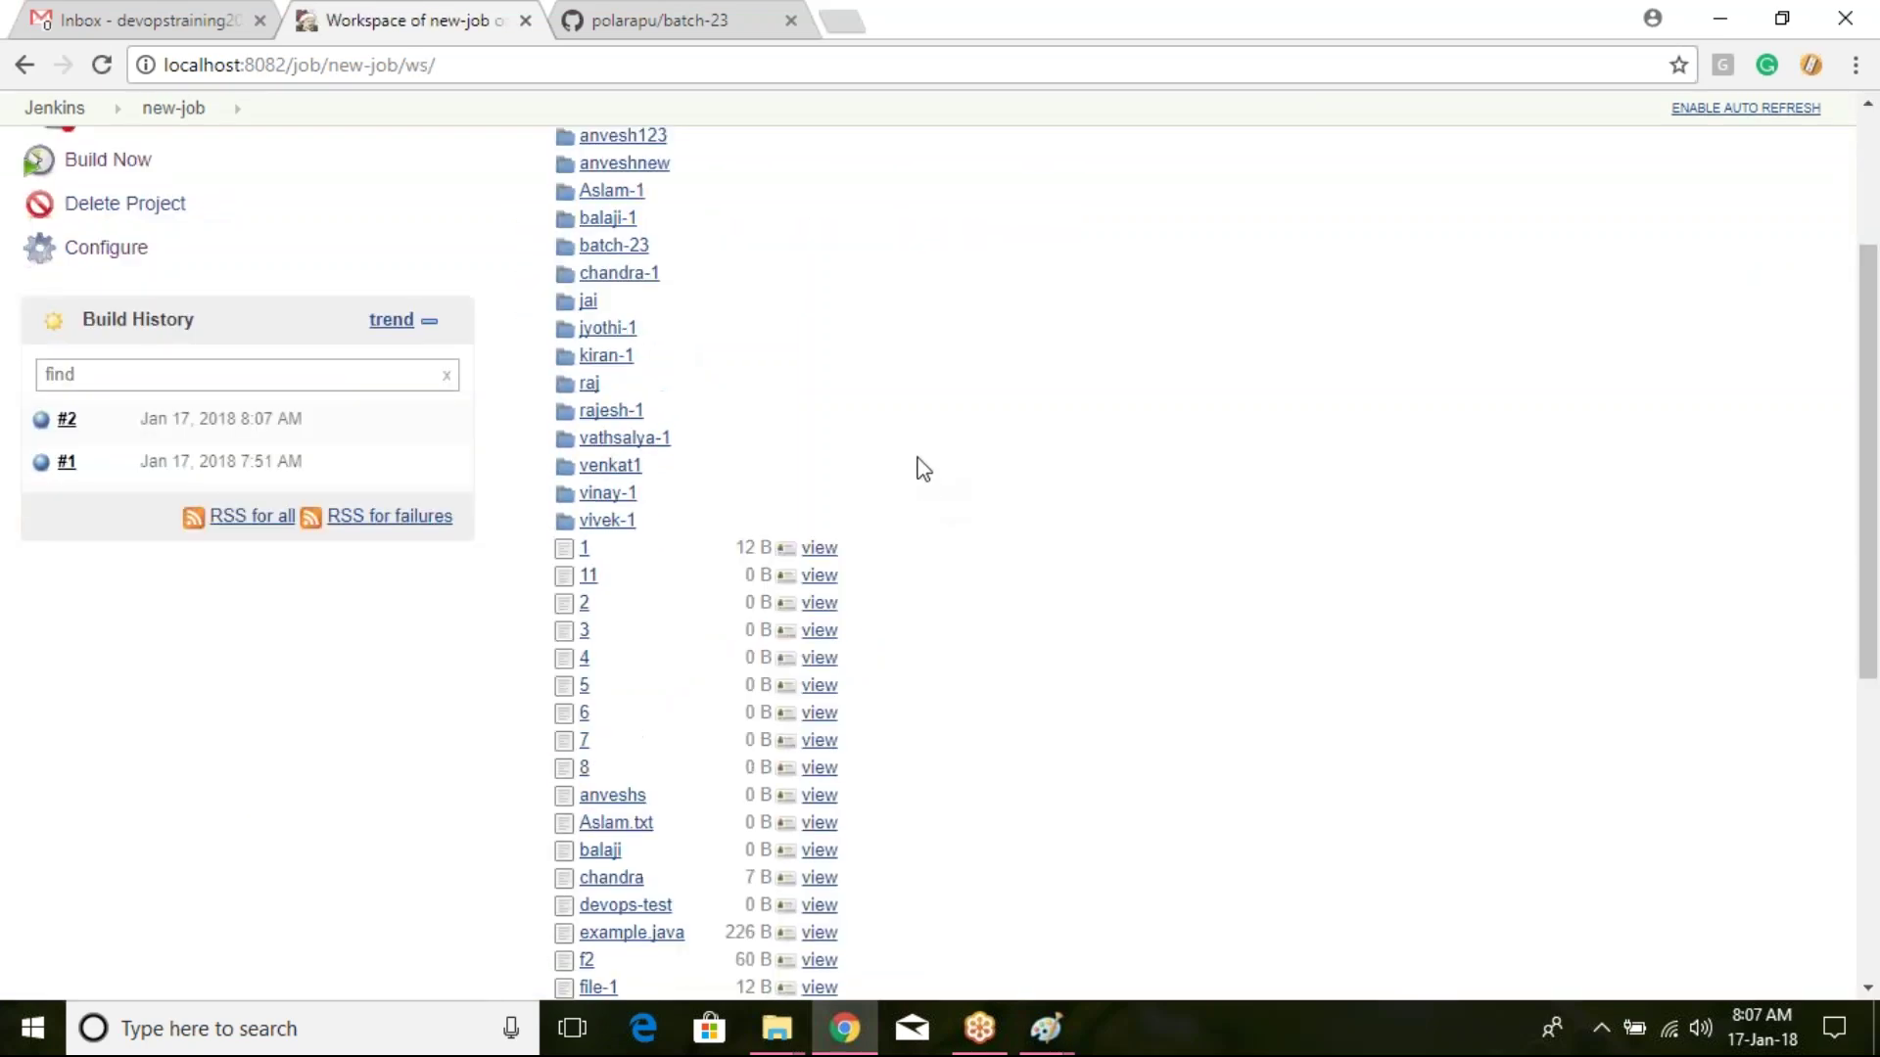
pyautogui.click(620, 20)
pyautogui.scroll(-5, 685, 441)
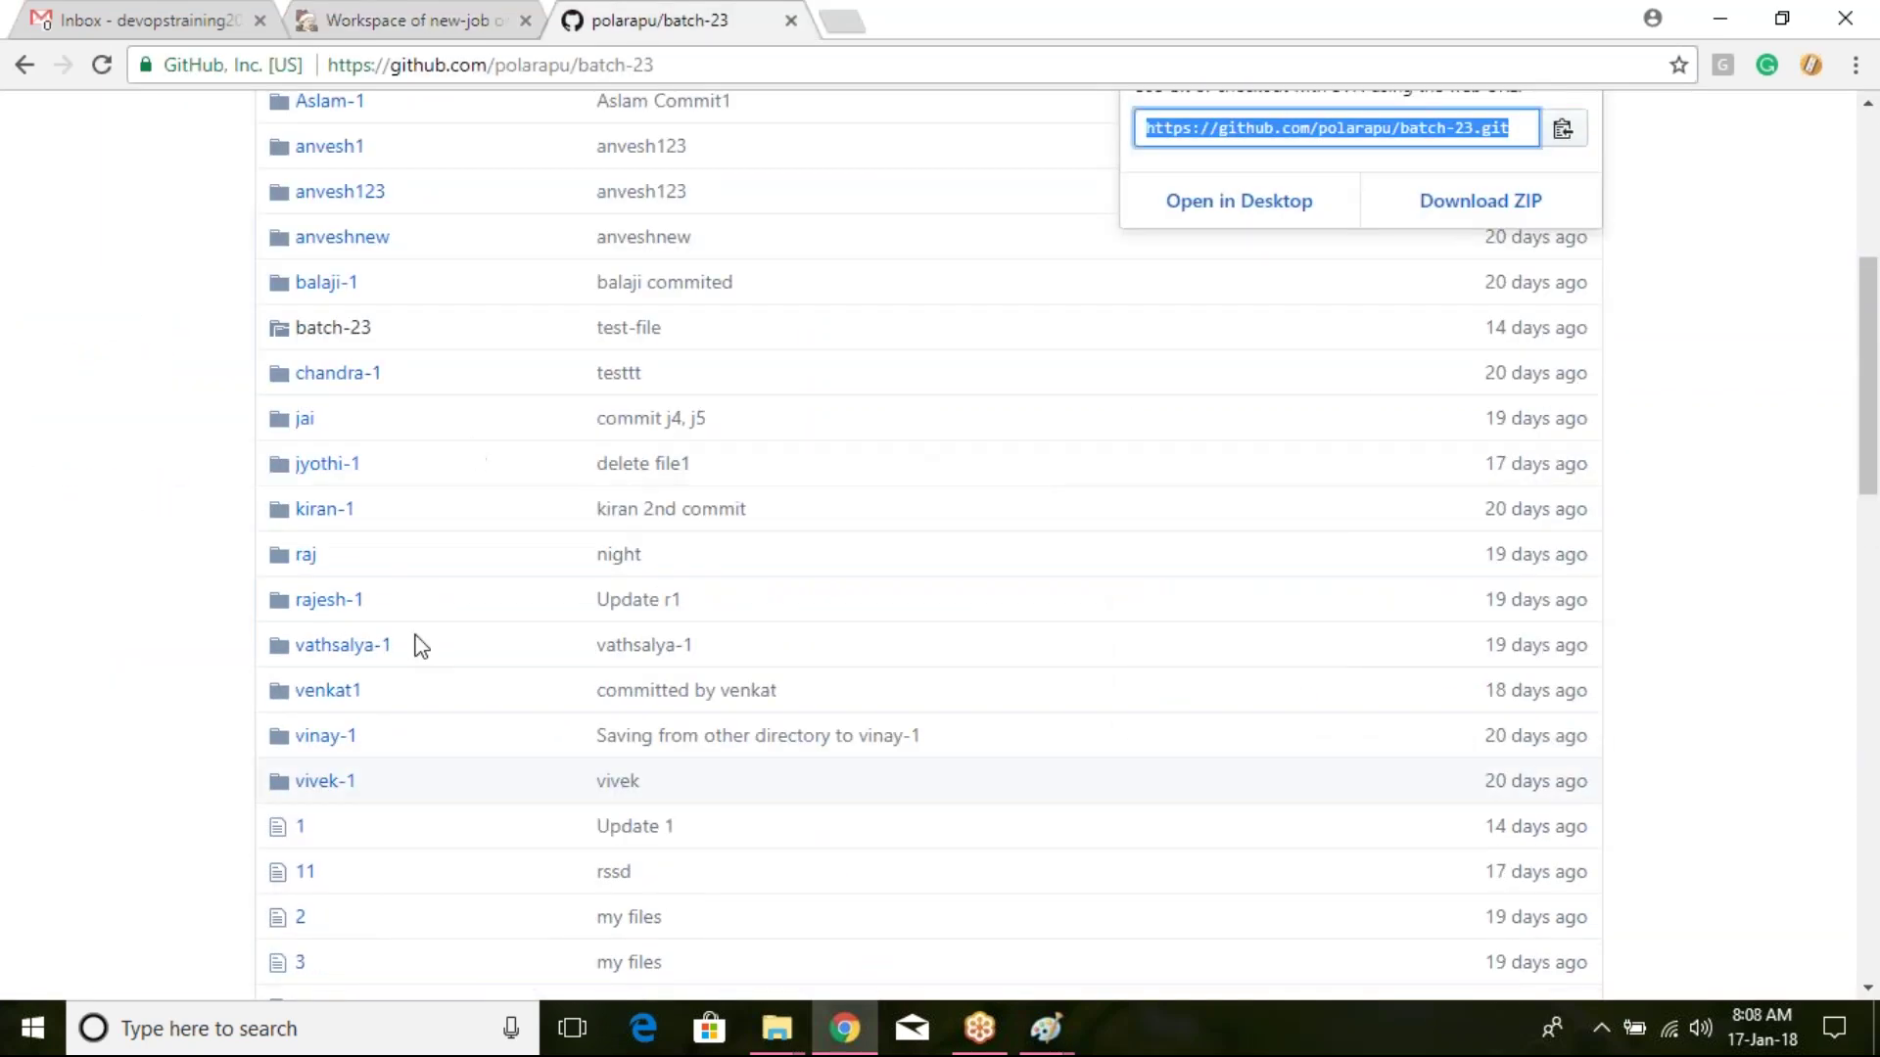
pyautogui.scroll(-10, 412, 632)
pyautogui.scroll(15, 411, 630)
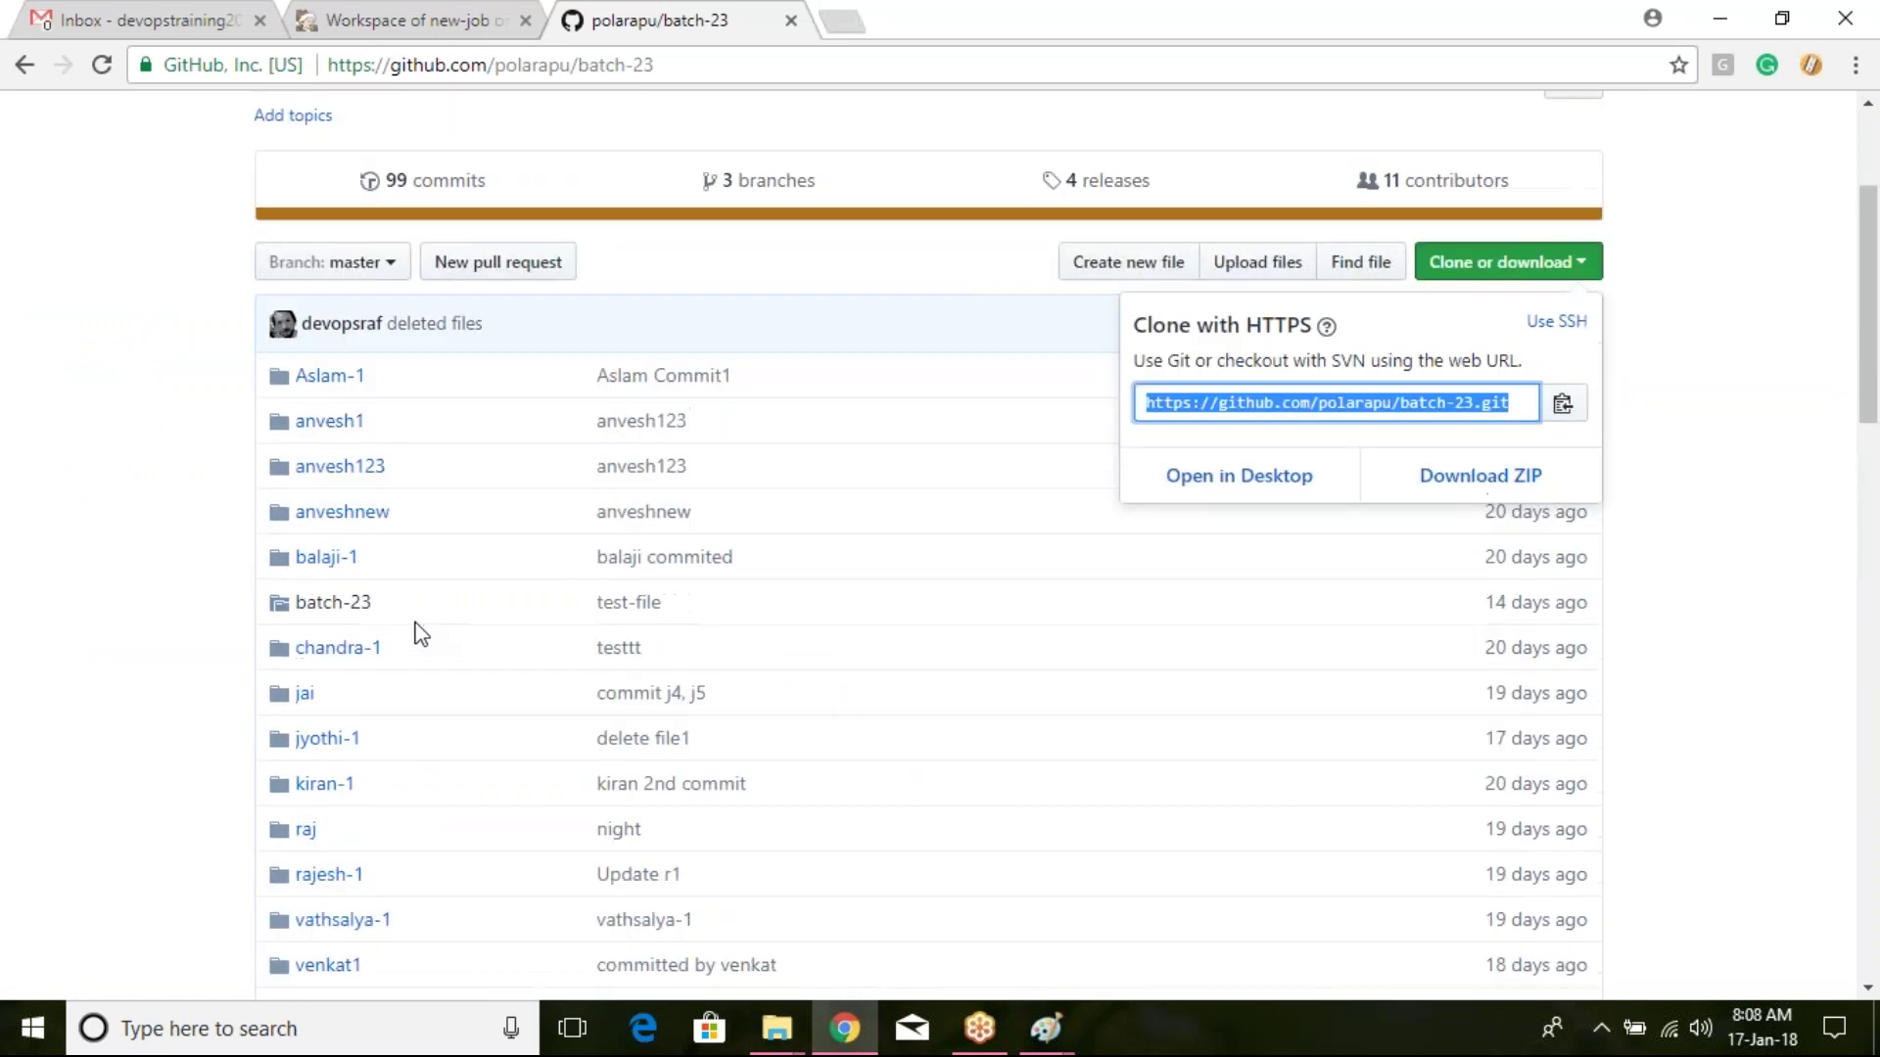
pyautogui.scroll(-8, 419, 632)
pyautogui.scroll(-10, 421, 637)
pyautogui.click(449, 18)
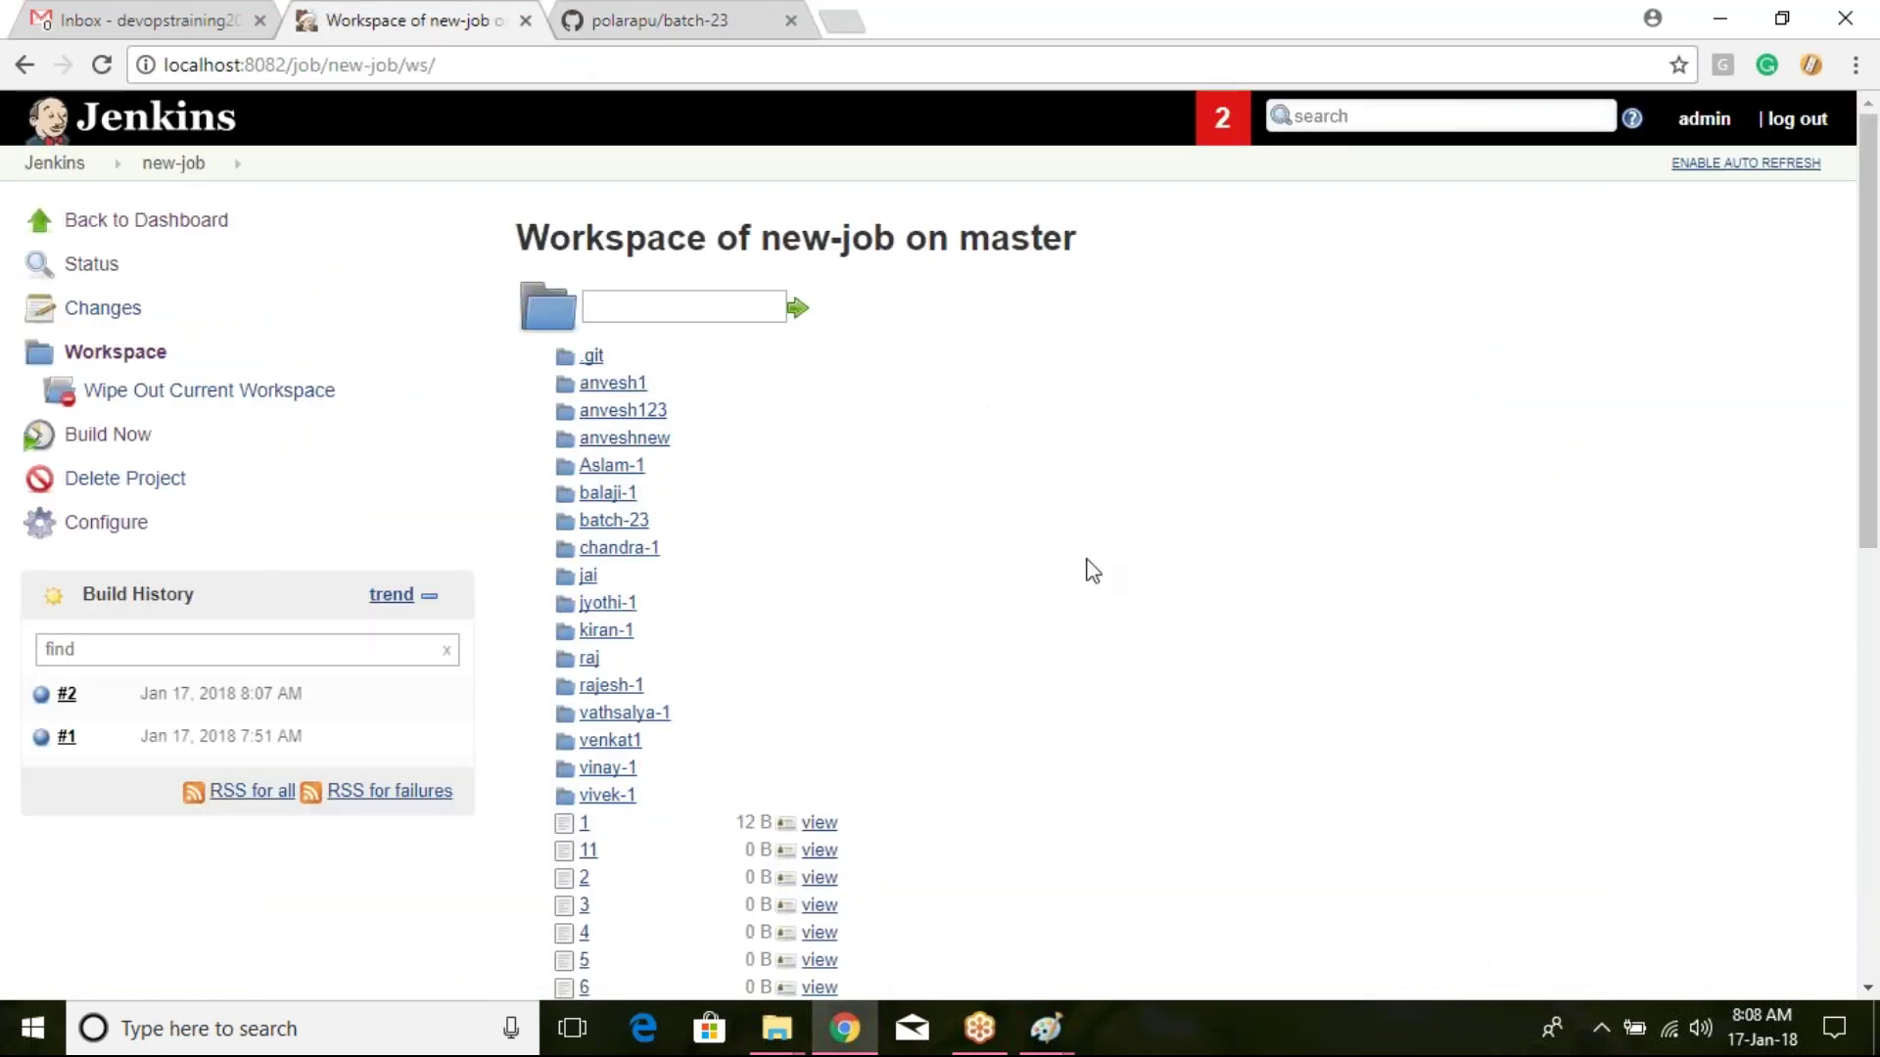
pyautogui.scroll(-6, 1231, 538)
pyautogui.scroll(-4, 1230, 538)
pyautogui.scroll(10, 1231, 519)
# Step: Show the C:\Program Files (x86)\Jenkins folder in the jobs File Explorer window
pyautogui.moveTo(776, 1023)
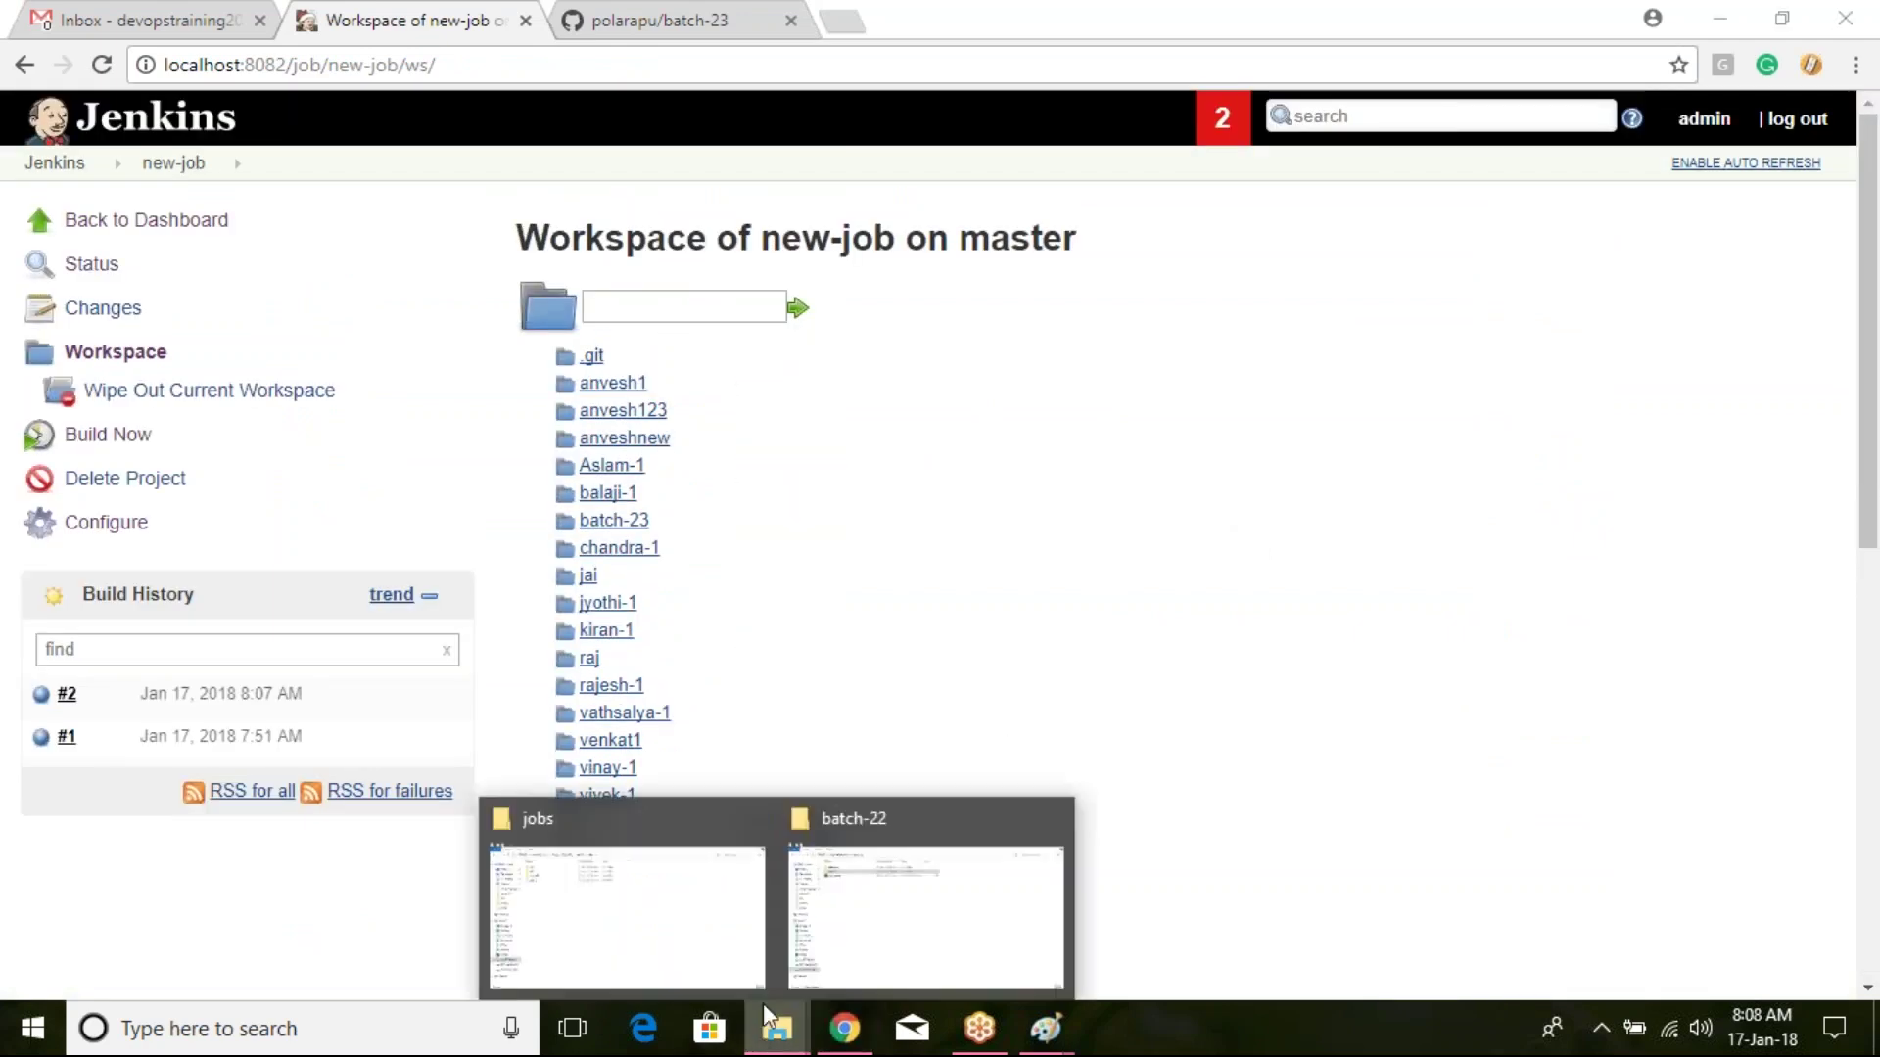
pyautogui.click(701, 890)
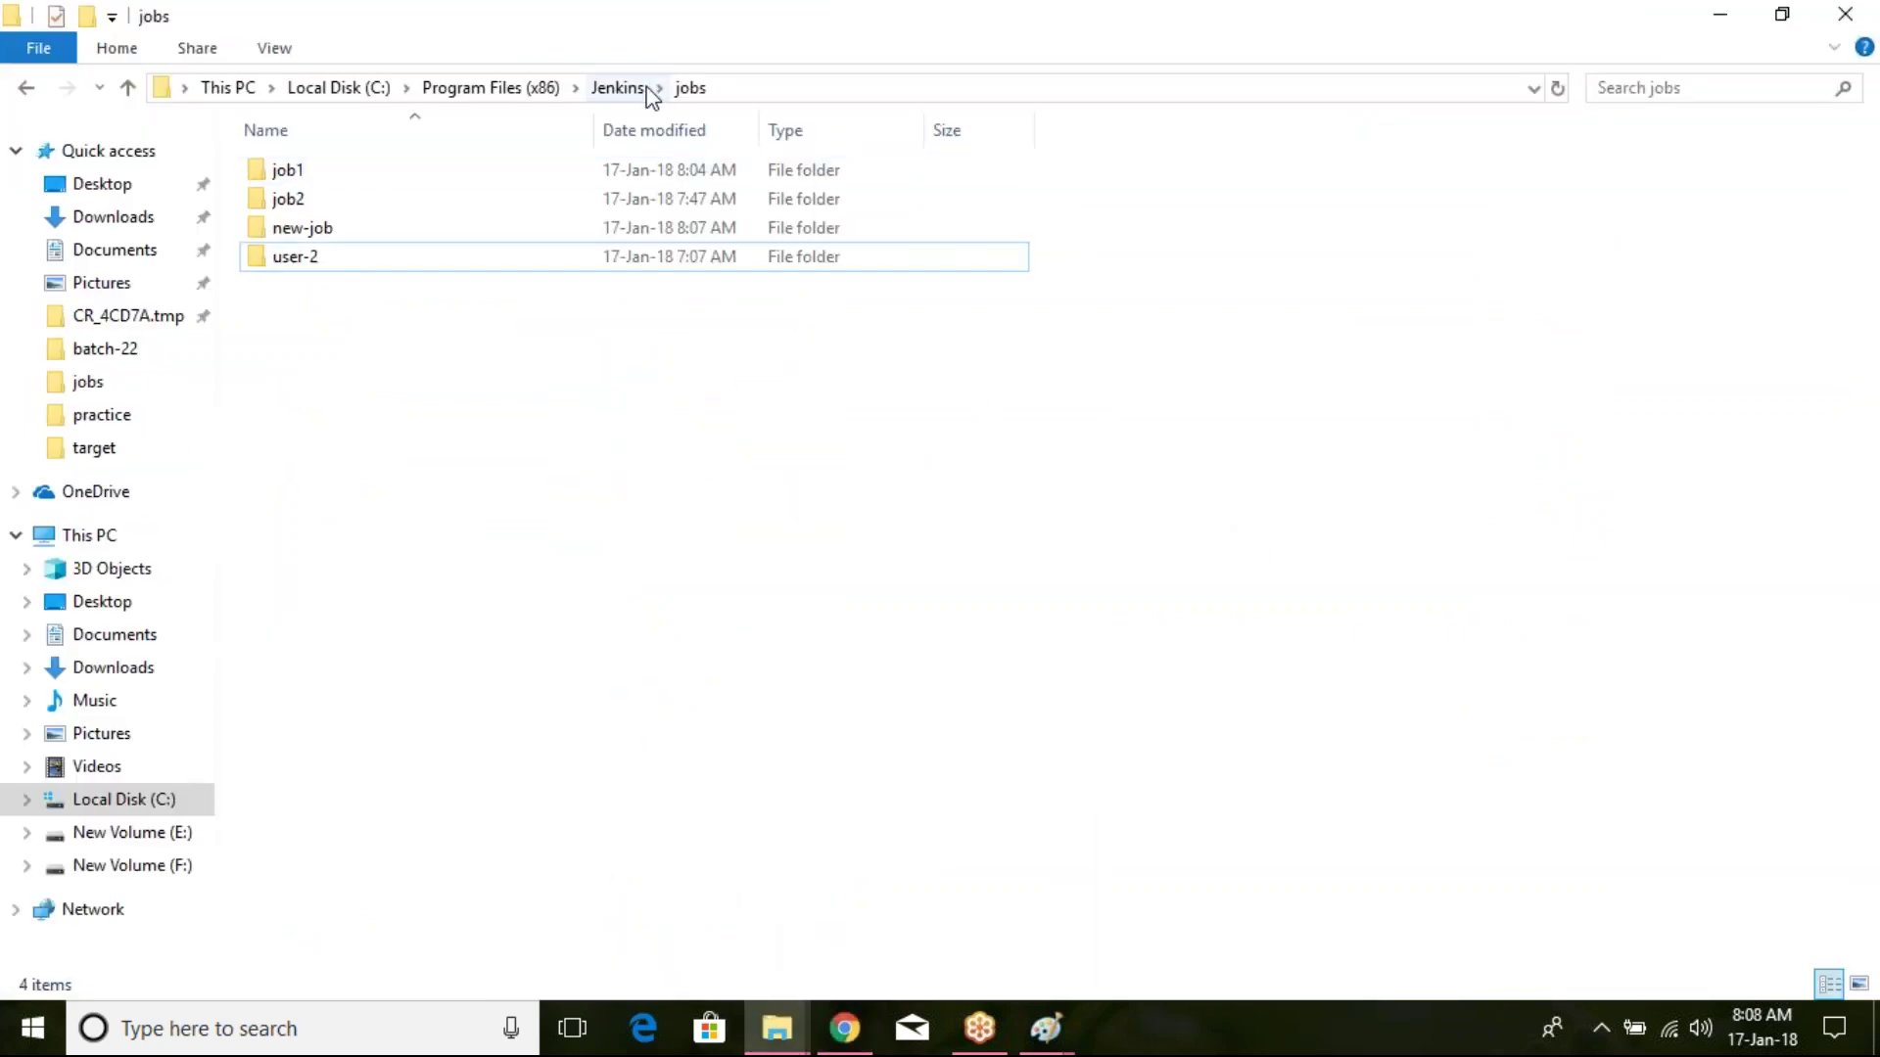
pyautogui.click(617, 87)
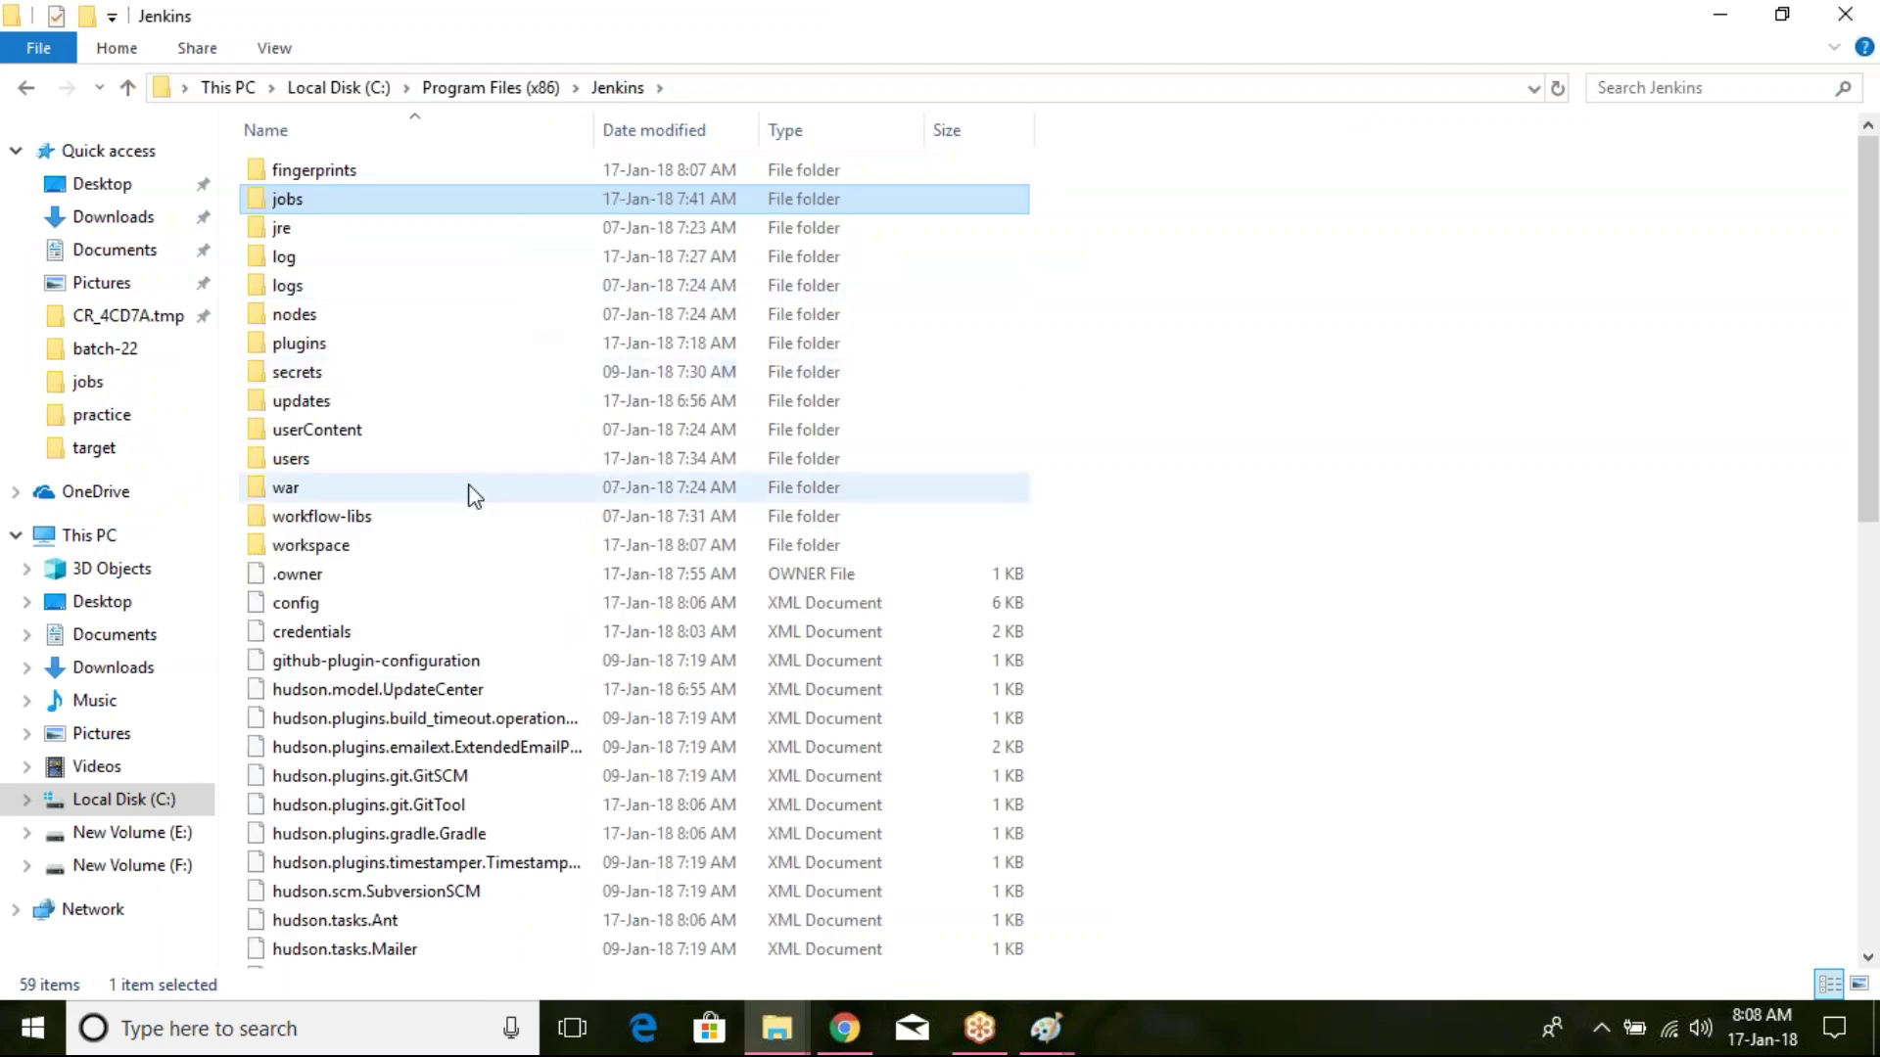